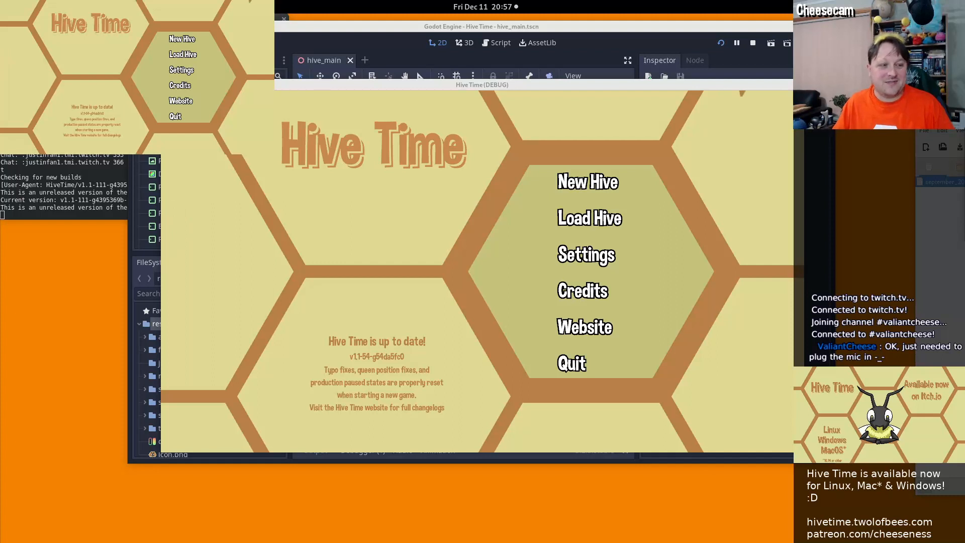
{"action": "key", "text": "alt+Tab"}
{"action": "key", "text": "alt+Tab"}
{"action": "key", "text": "alt+Tab"}
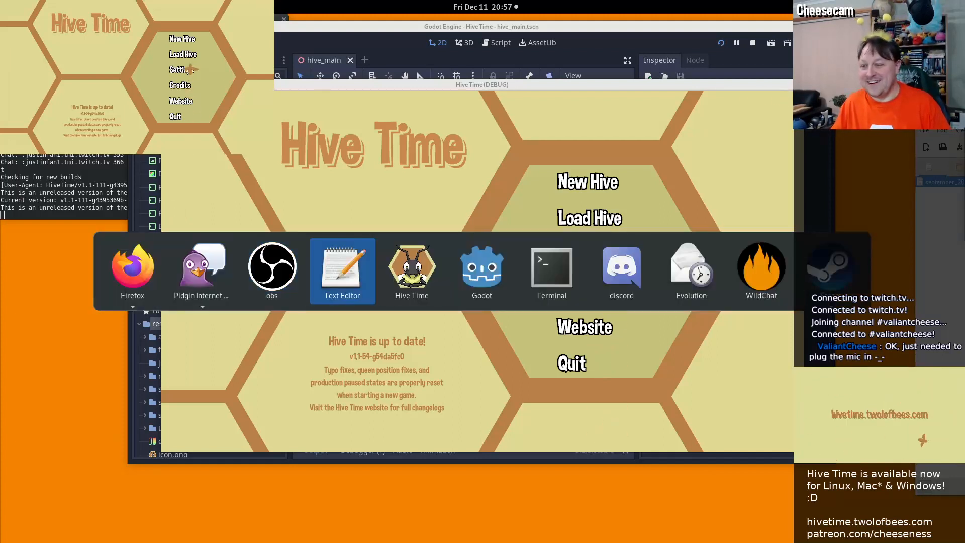
{"action": "key", "text": "alt+Tab"}
{"action": "key", "text": "alt+Tab"}
{"action": "key", "text": "alt+Tab"}
{"action": "key", "text": "alt+Tab"}
{"action": "key", "text": "alt+Tab"}
{"action": "key", "text": "alt+Tab"}
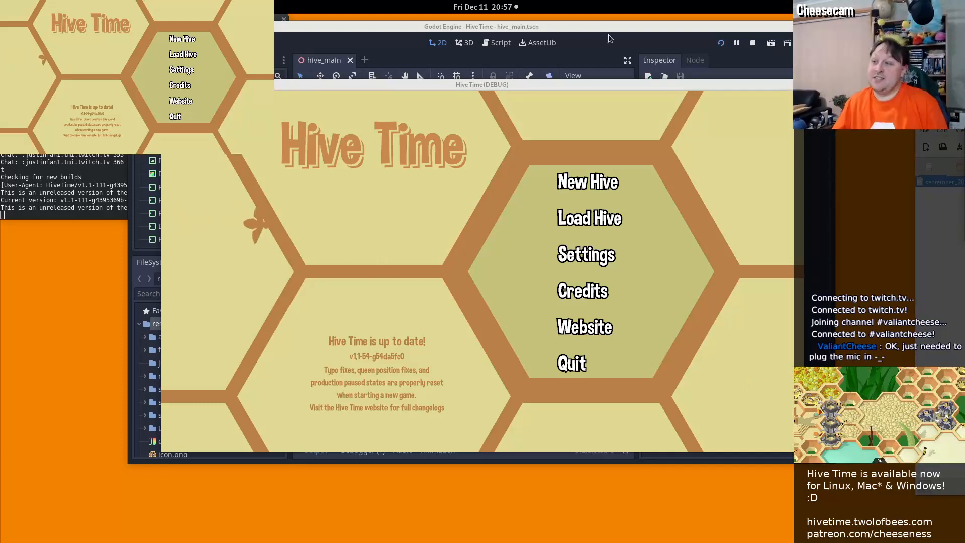
{"action": "left_click", "coordinate": [483, 7]}
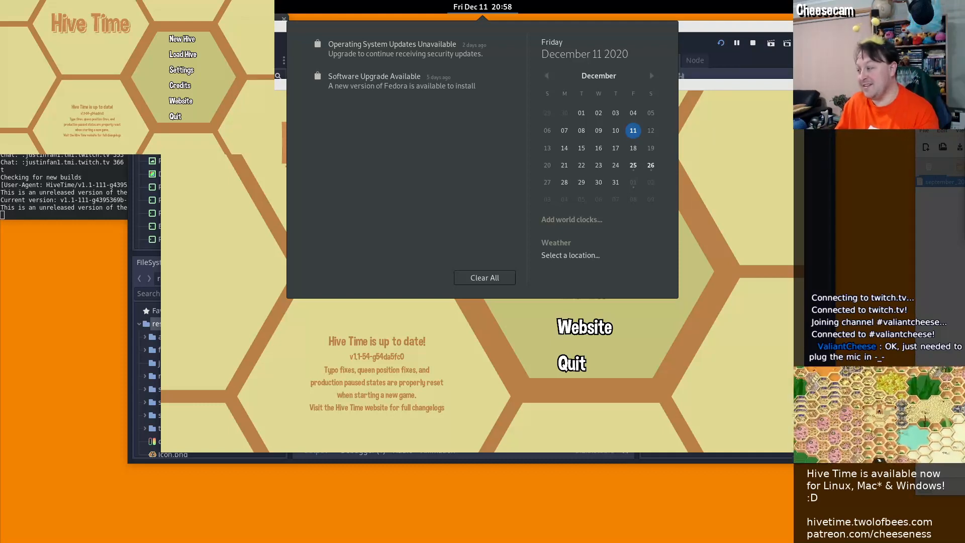
{"action": "key", "text": "Escape"}
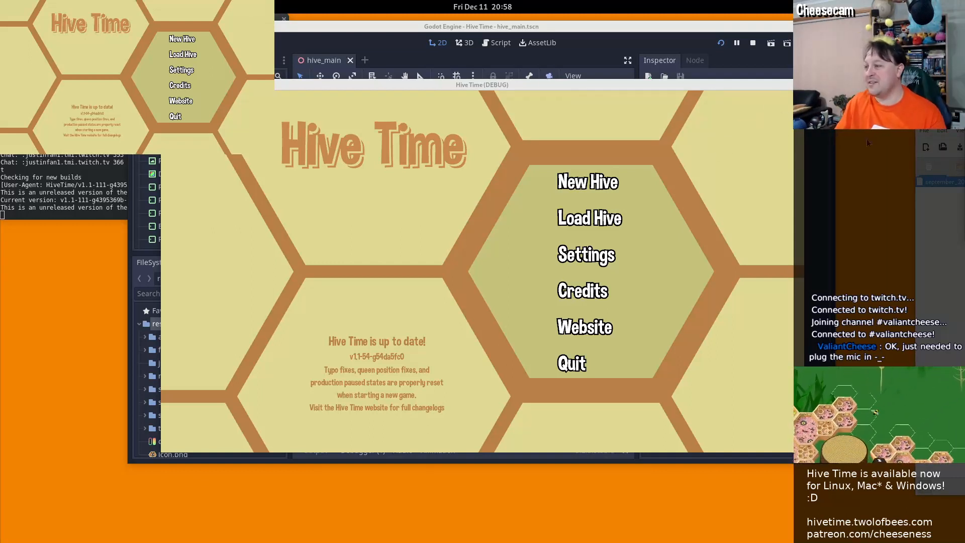
Bring the september_2020_todo.txt window on screen and review its Gameplay items, ending at the line about pause icons on the resource HUD
{"action": "left_click_drag", "start_coordinate": [743, 85], "coordinate": [742, 109]}
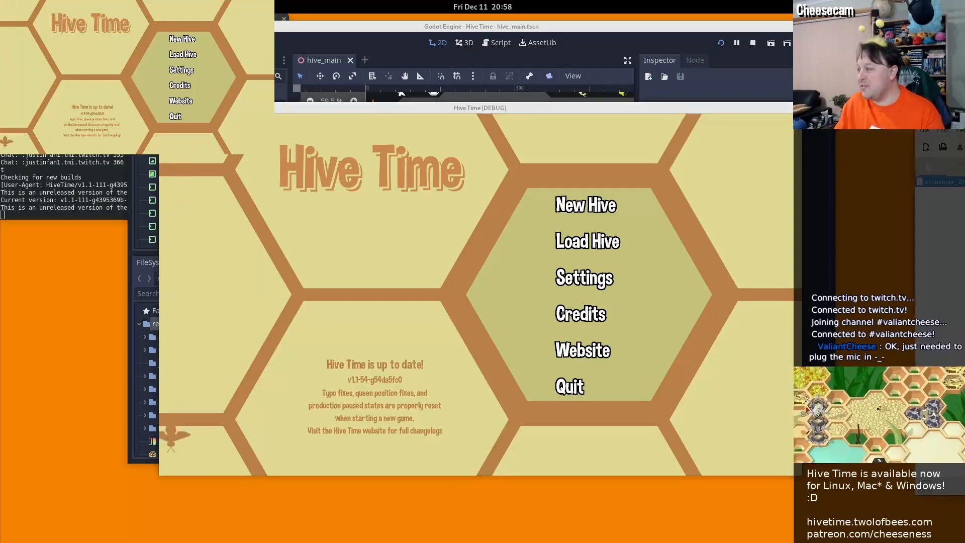
{"action": "left_click_drag", "start_coordinate": [964, 119], "coordinate": [557, 120]}
{"action": "scroll", "coordinate": [518, 304], "scroll_direction": "up", "scroll_amount": 10}
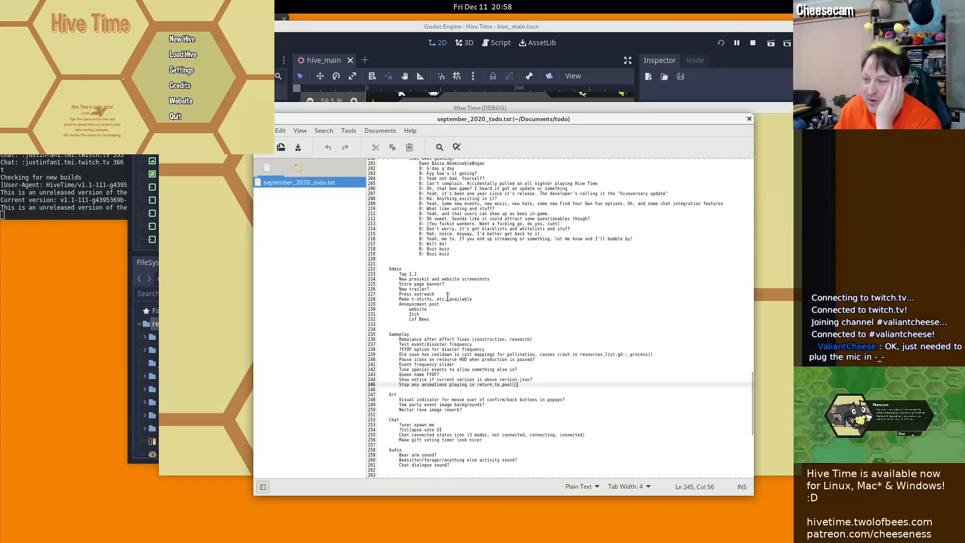
{"action": "scroll", "coordinate": [448, 297], "scroll_direction": "down", "scroll_amount": 5}
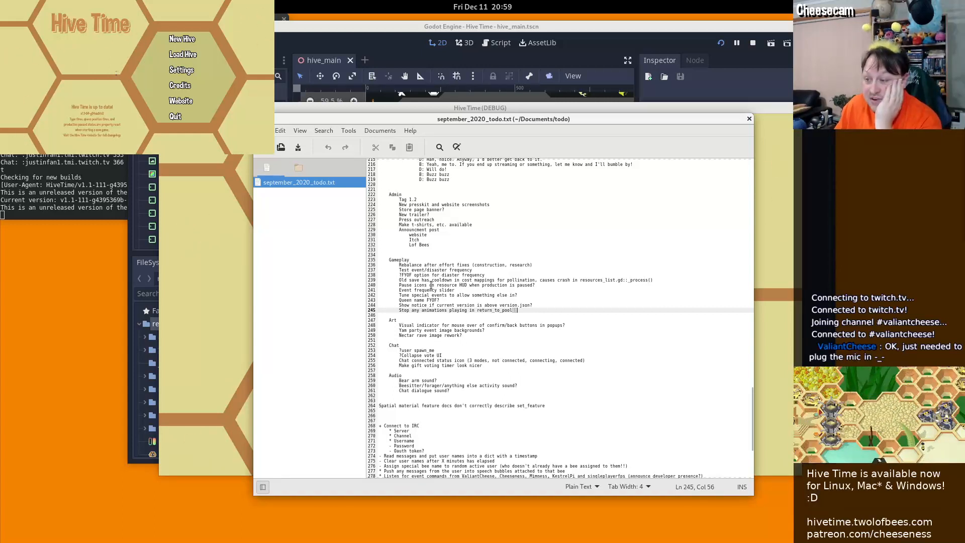
{"action": "left_click_drag", "start_coordinate": [431, 285], "coordinate": [445, 311]}
{"action": "left_click", "coordinate": [446, 311]}
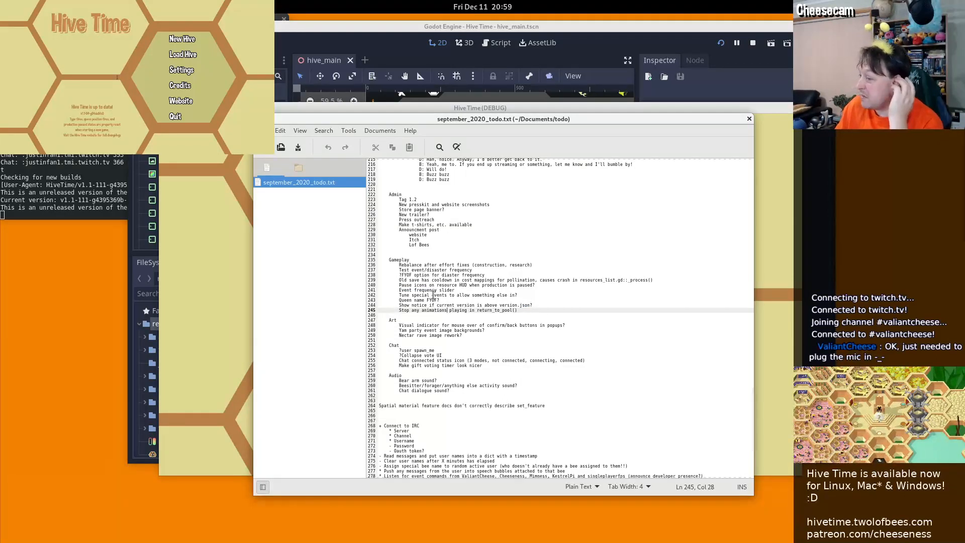
{"action": "left_click", "coordinate": [436, 285]}
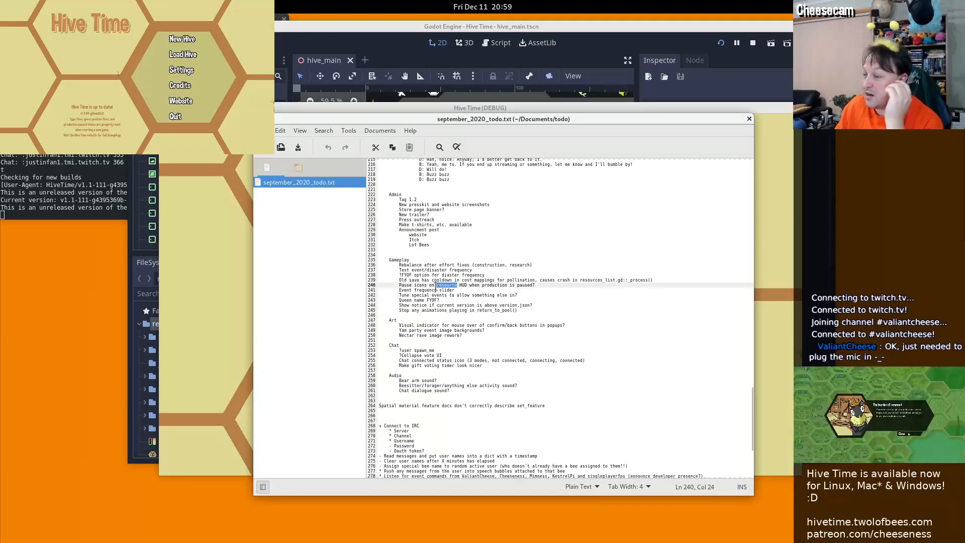
{"action": "left_click", "coordinate": [554, 285]}
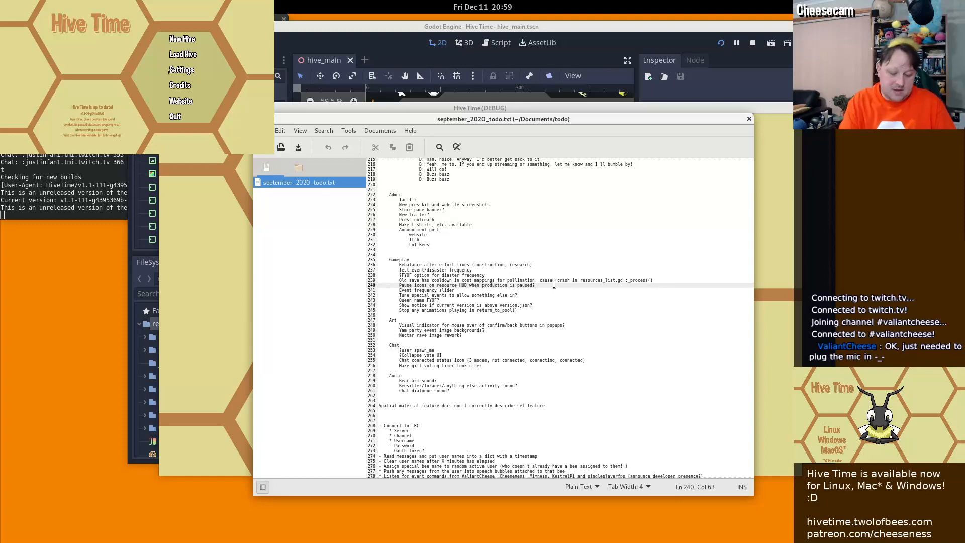
{"action": "key", "text": "alt+Tab"}
{"action": "key", "text": "alt+Tab"}
{"action": "key", "text": "alt+Tab"}
{"action": "key", "text": "alt+Tab"}
{"action": "key", "text": "alt+Tab"}
{"action": "key", "text": "alt+Tab"}
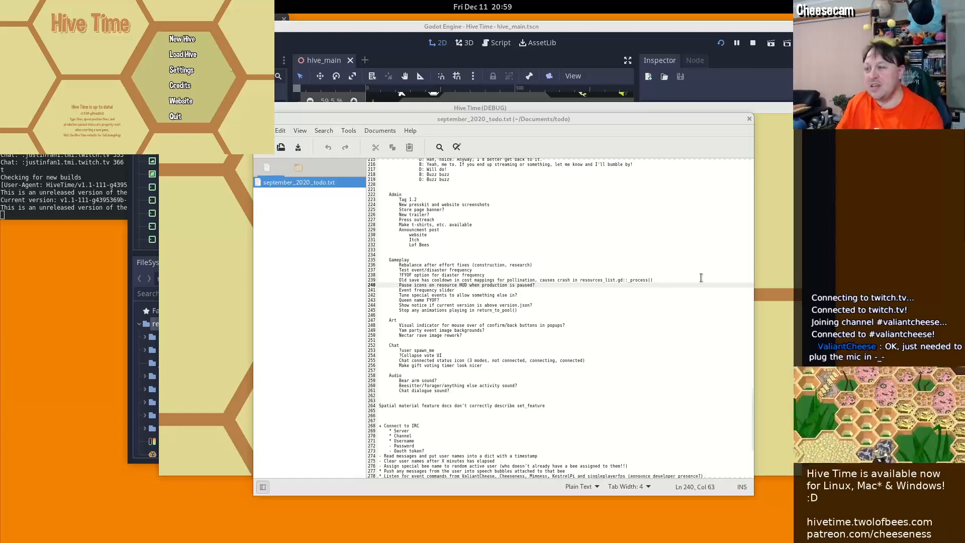
Move the to-do list off the game window and examine all New Hive options from Skip Tutorials to Queen Lifespan, returning to the title menu
{"action": "left_click_drag", "start_coordinate": [651, 120], "coordinate": [0, 204]}
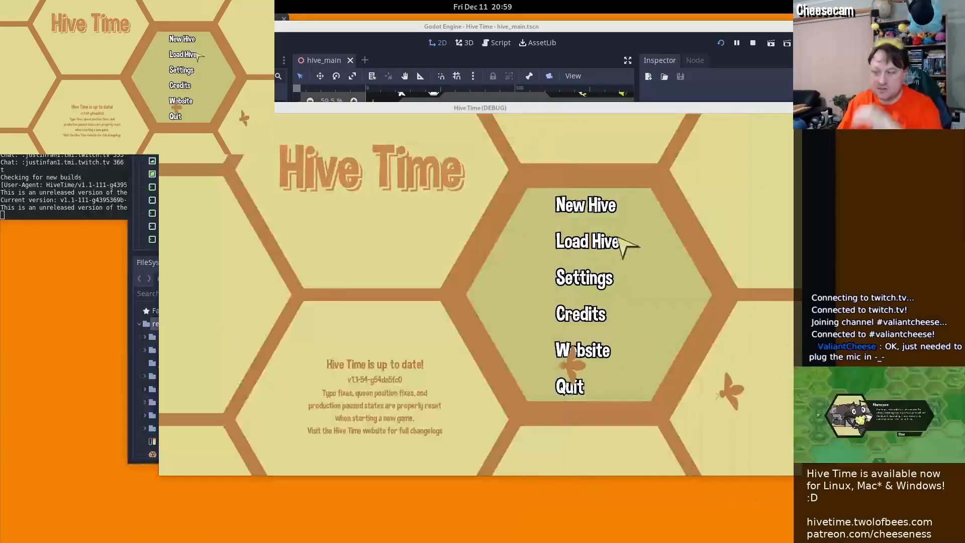
{"action": "left_click", "coordinate": [578, 210]}
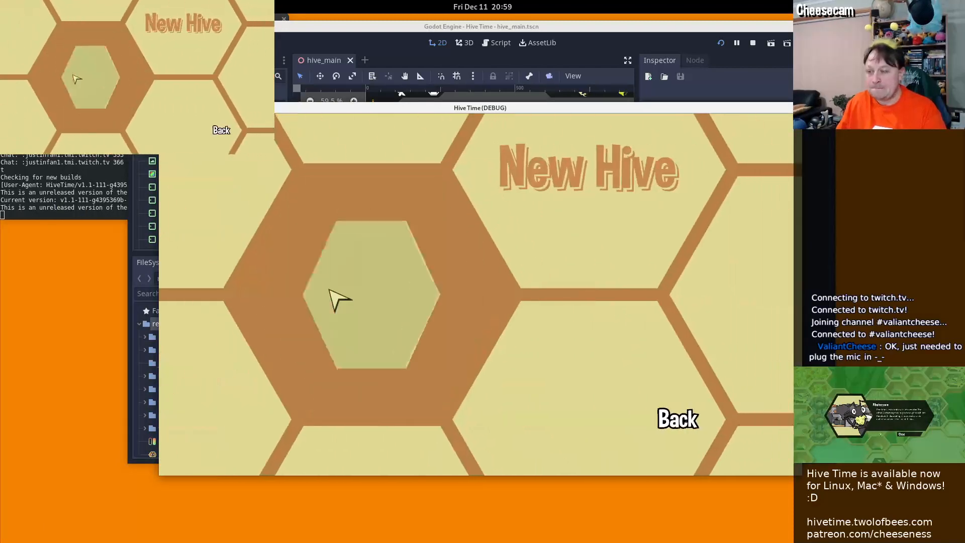
{"action": "left_click_drag", "start_coordinate": [440, 175], "coordinate": [491, 265]}
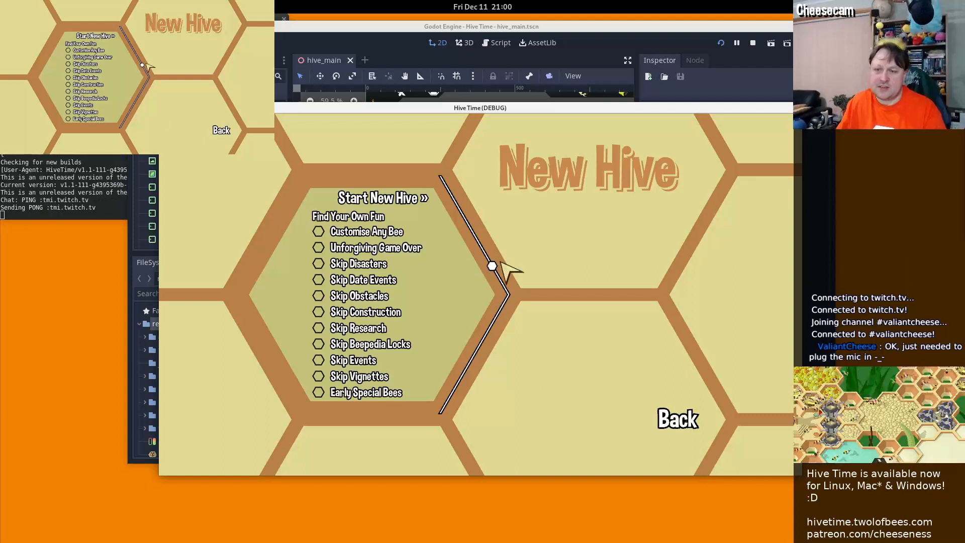
{"action": "left_click_drag", "start_coordinate": [494, 267], "coordinate": [456, 400]}
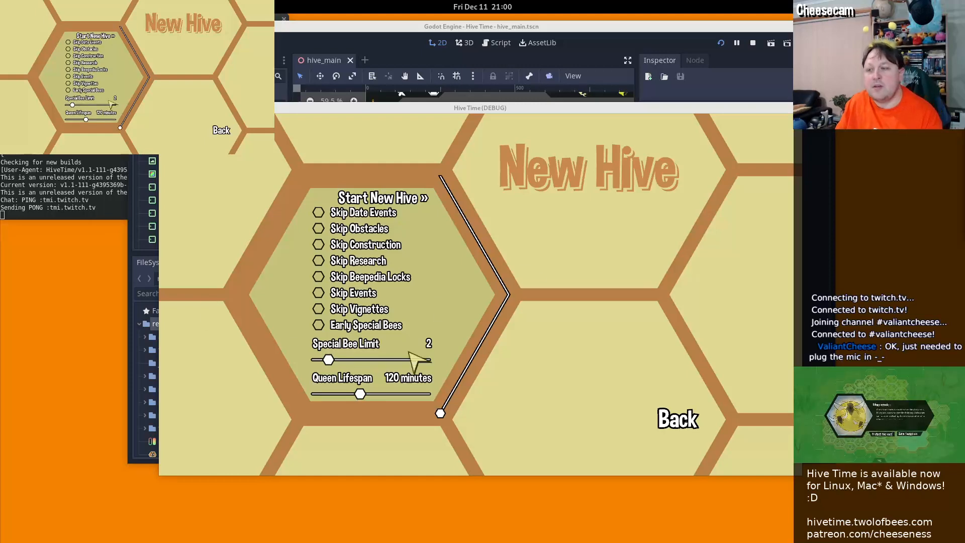
{"action": "scroll", "coordinate": [494, 339], "scroll_direction": "up", "scroll_amount": 5}
{"action": "scroll", "coordinate": [498, 335], "scroll_direction": "down", "scroll_amount": 2}
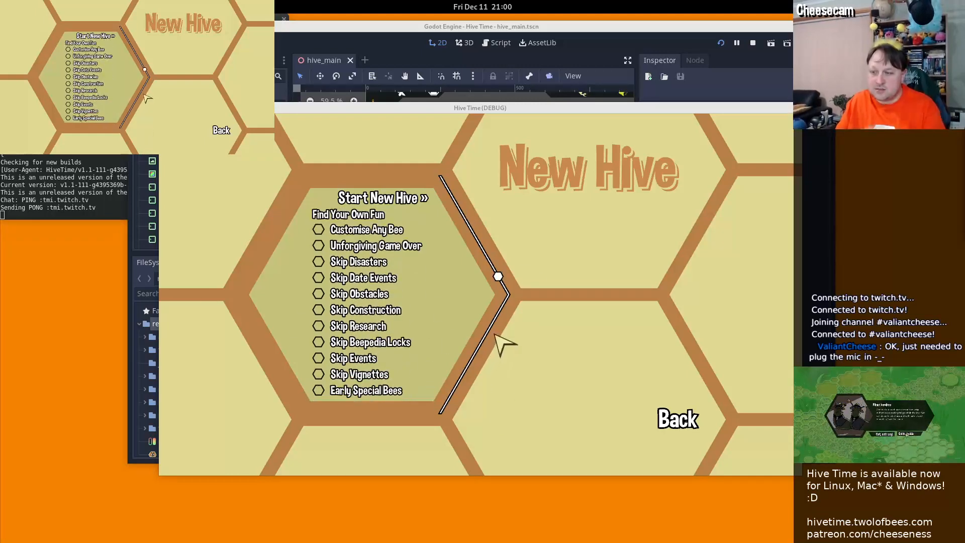
{"action": "scroll", "coordinate": [500, 341], "scroll_direction": "up", "scroll_amount": 2}
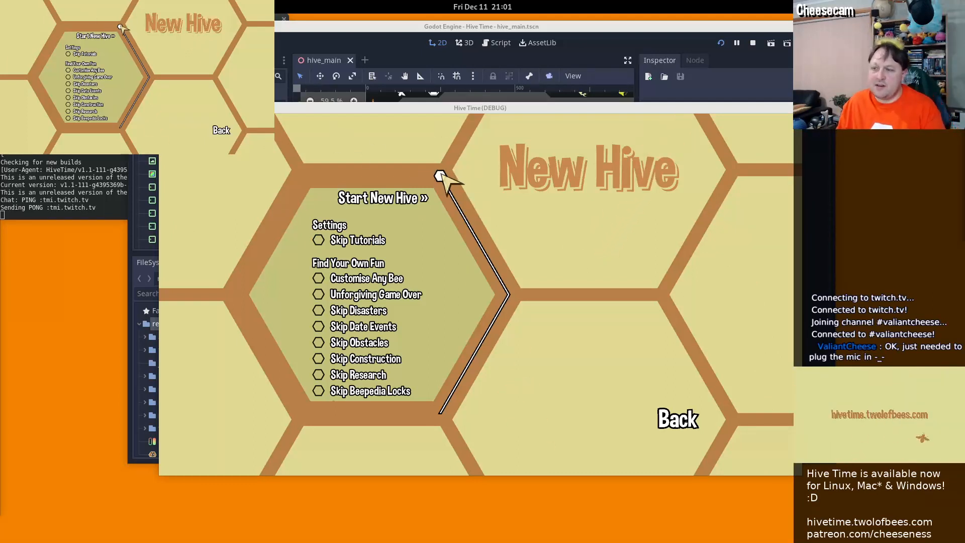
{"action": "left_click_drag", "start_coordinate": [440, 176], "coordinate": [452, 489]}
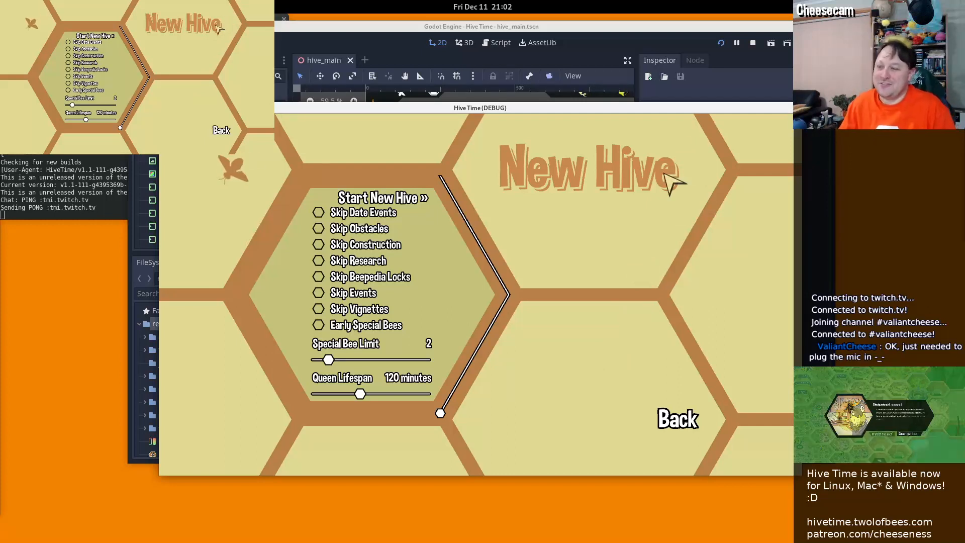
{"action": "left_click", "coordinate": [660, 419]}
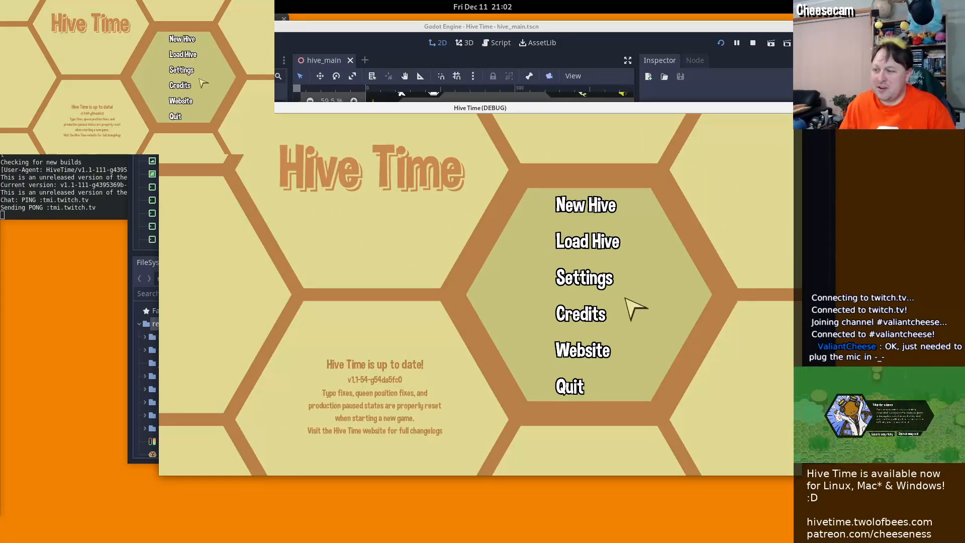
Examine the Community settings in the game, including the Chat Host field, and return to the title menu
{"action": "left_click", "coordinate": [610, 281]}
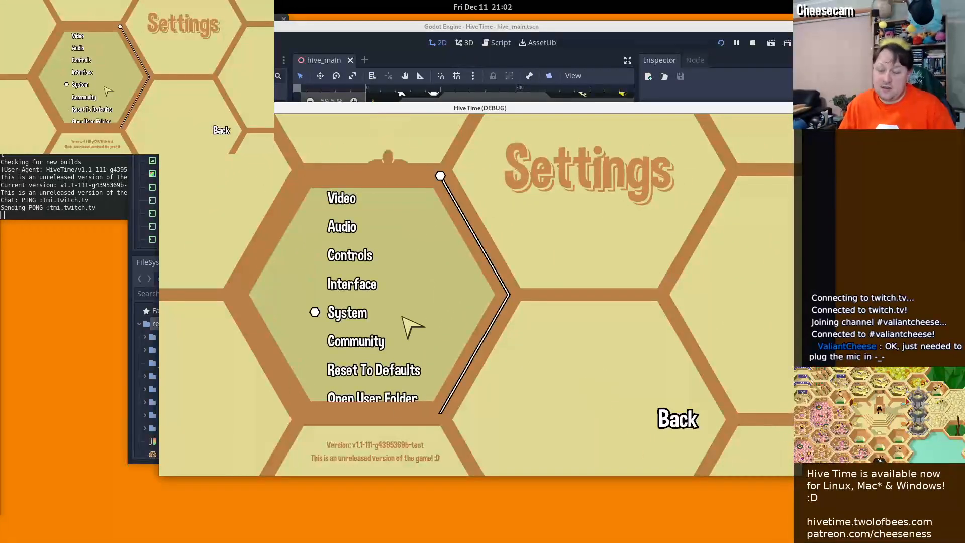
{"action": "left_click", "coordinate": [360, 347]}
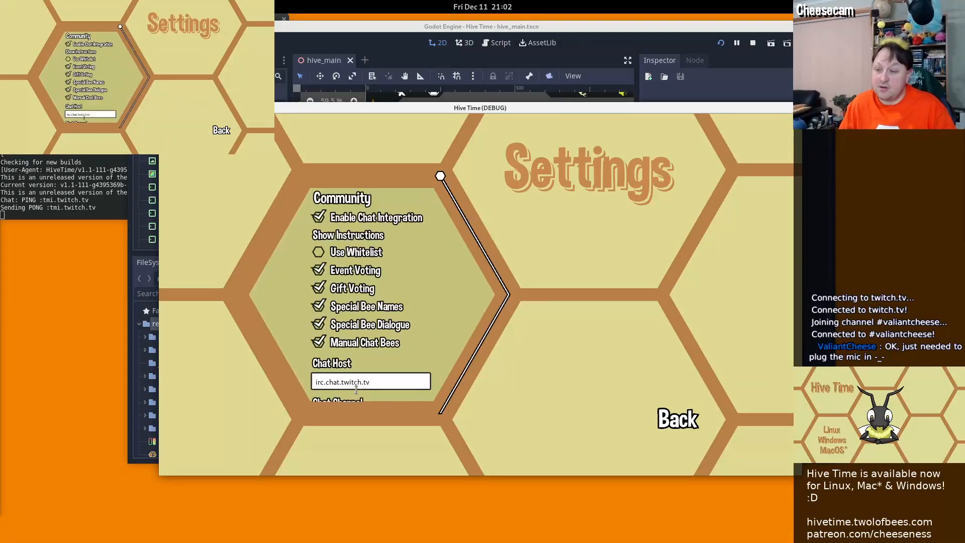
{"action": "left_click", "coordinate": [408, 381]}
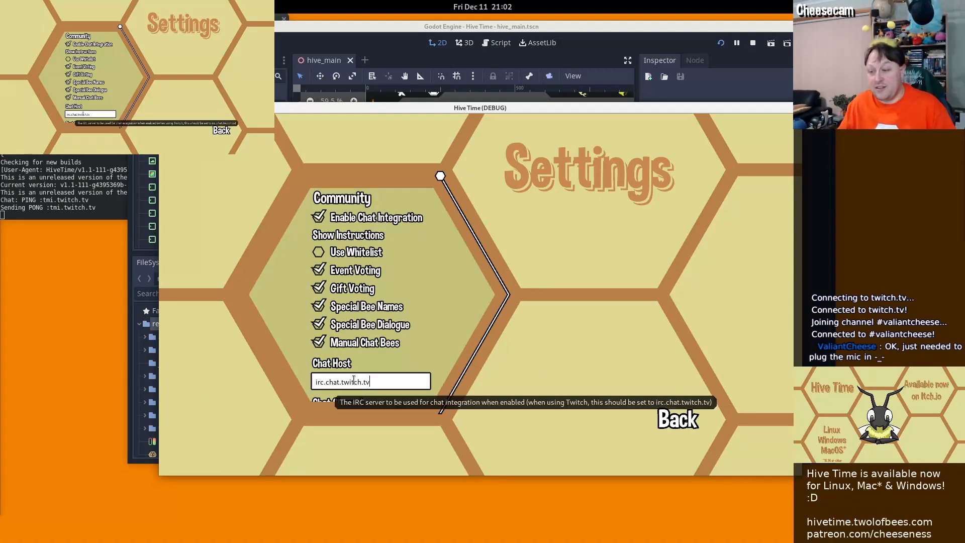
{"action": "left_click", "coordinate": [679, 426]}
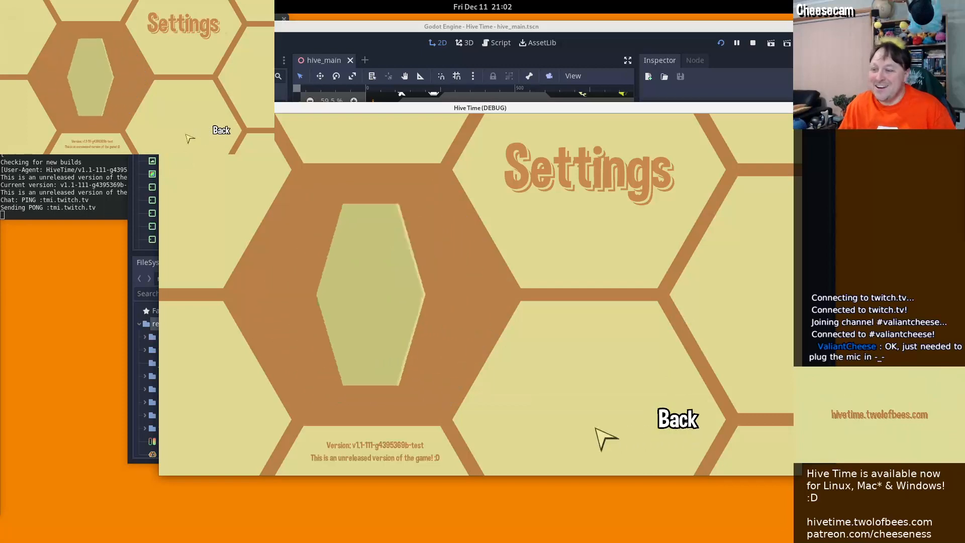
{"action": "left_click", "coordinate": [692, 422]}
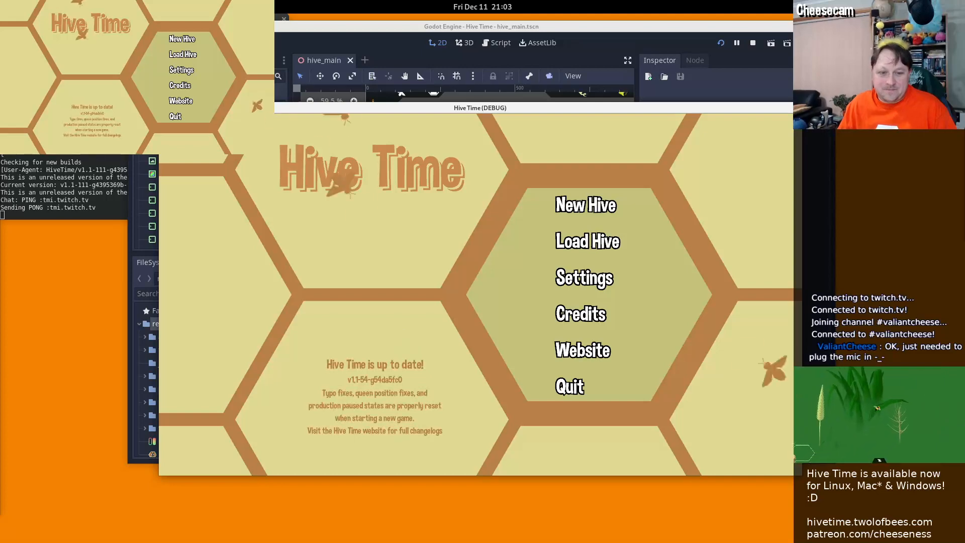
Recheck the Settings and Find Your Own Fun options for a new hive, and go back to the title menu
{"action": "left_click", "coordinate": [573, 206]}
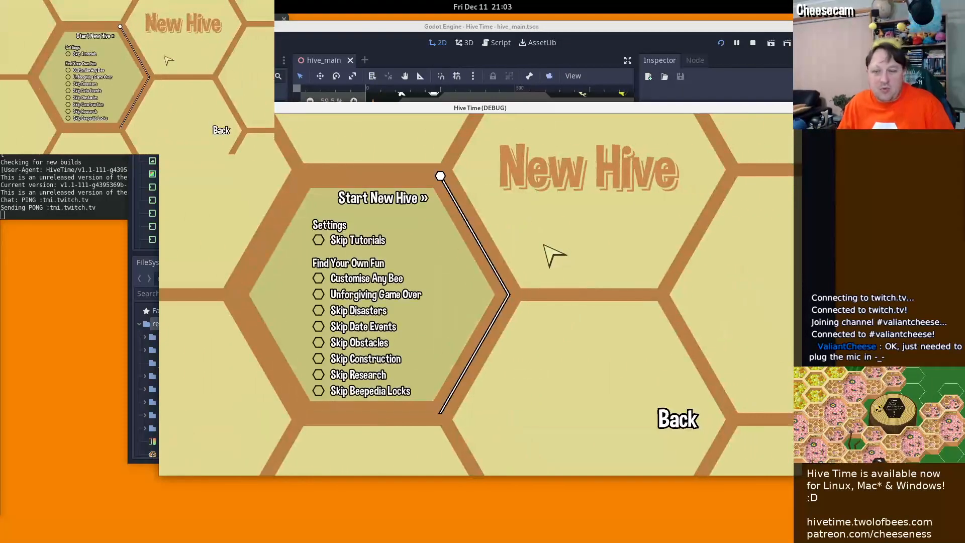
{"action": "scroll", "coordinate": [506, 252], "scroll_direction": "up", "scroll_amount": 5}
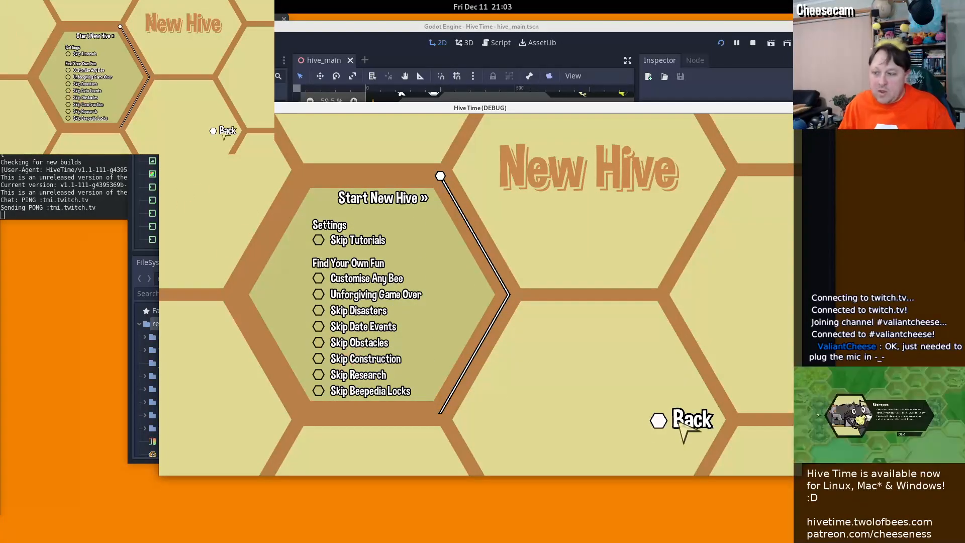
{"action": "left_click", "coordinate": [659, 417]}
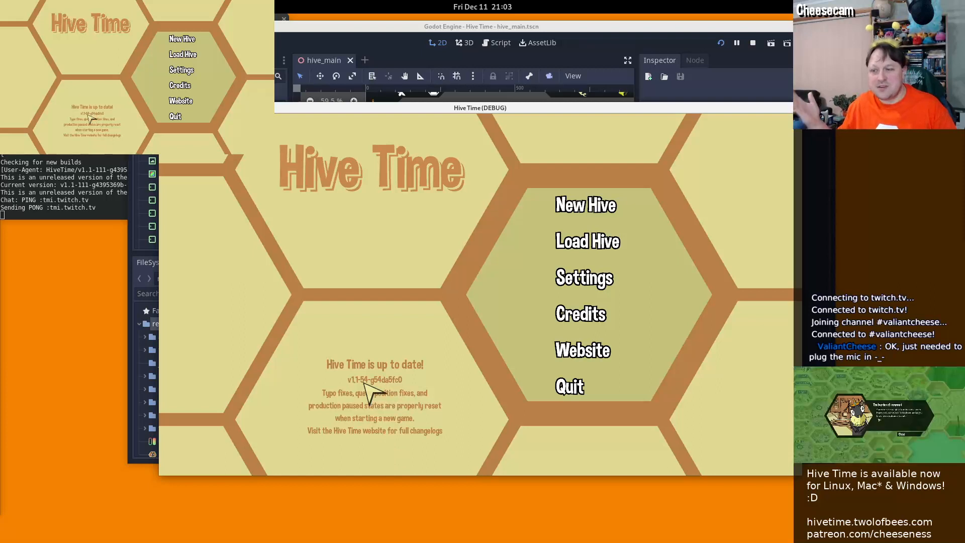
Highlight the current version string in the terminal output to compare it with the version on the game's title screen
{"action": "double_click", "coordinate": [83, 185]}
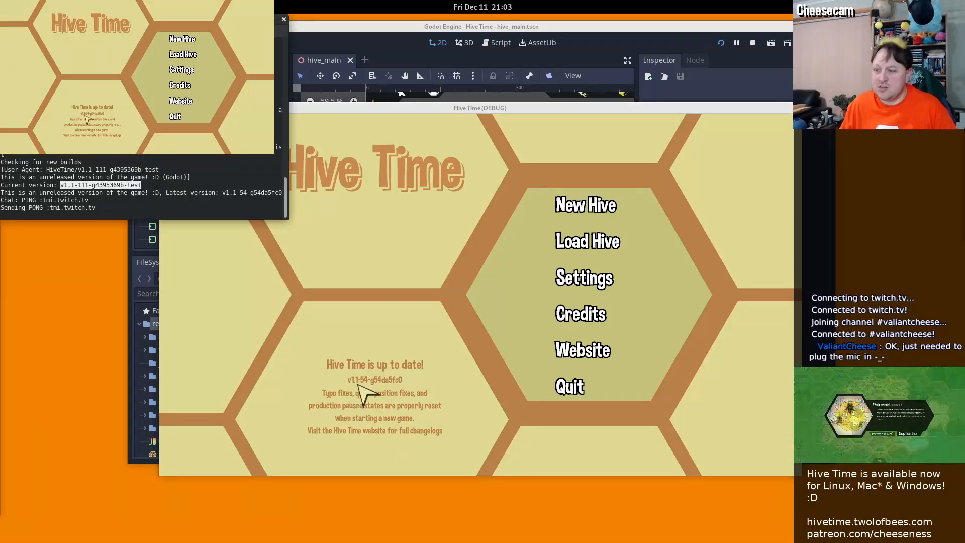
{"action": "left_click", "coordinate": [358, 384]}
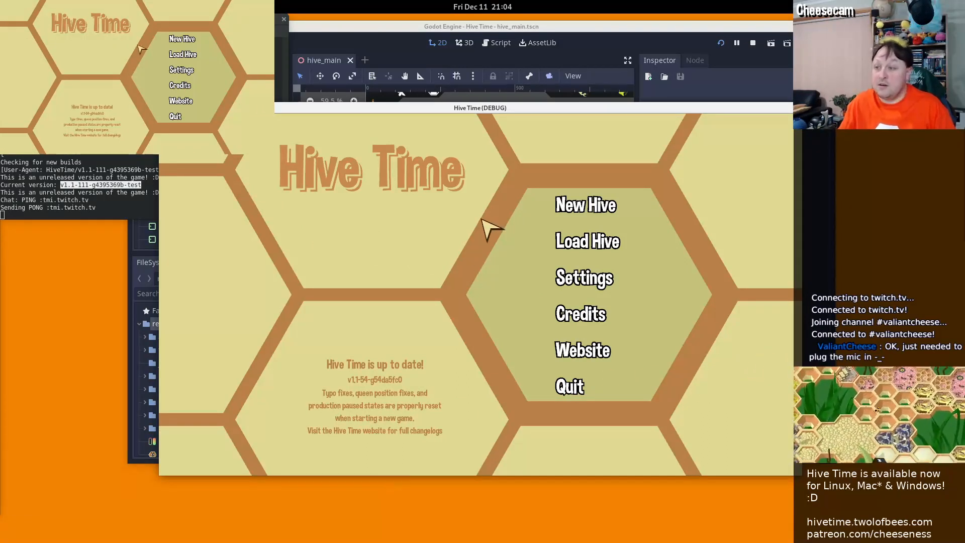
Switch to Godot's script editor and enlarge its window downward and to both sides so the code has more room
{"action": "left_click", "coordinate": [600, 45]}
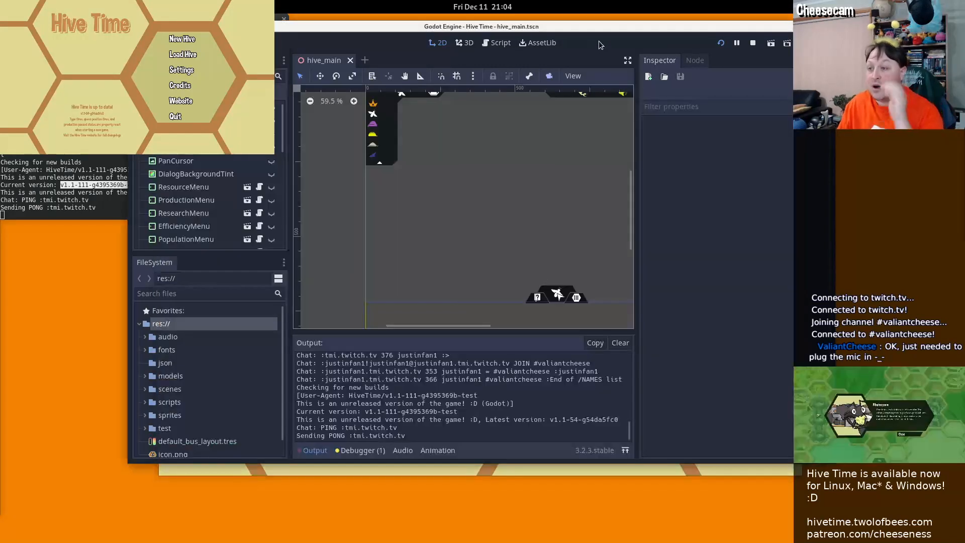
{"action": "left_click", "coordinate": [499, 43]}
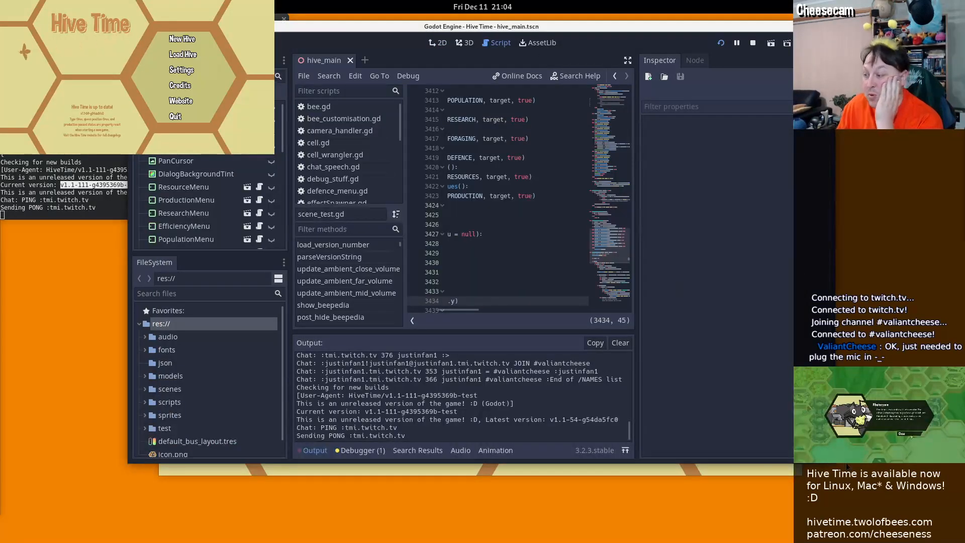
{"action": "left_click_drag", "start_coordinate": [835, 463], "coordinate": [963, 522]}
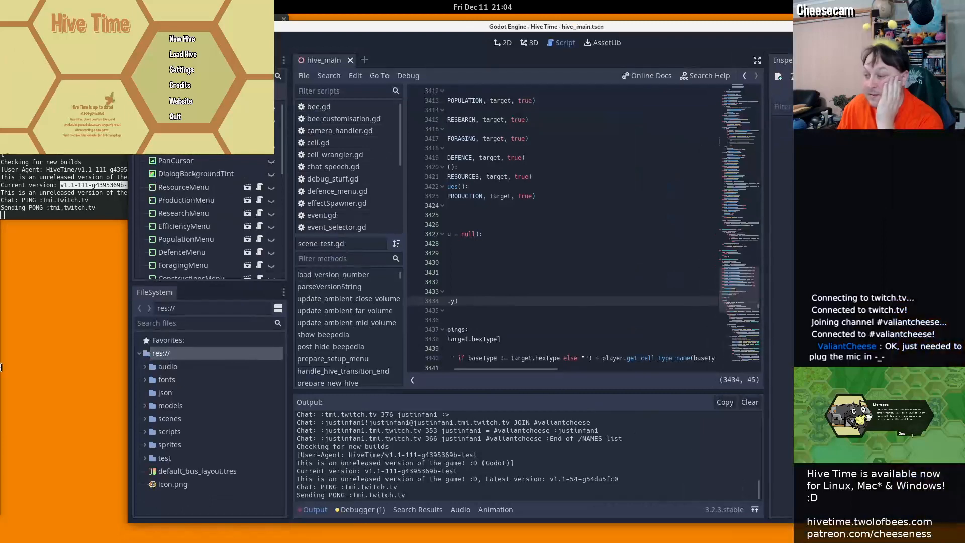
{"action": "left_click_drag", "start_coordinate": [127, 353], "coordinate": [18, 351]}
{"action": "left_click_drag", "start_coordinate": [386, 369], "coordinate": [260, 326]}
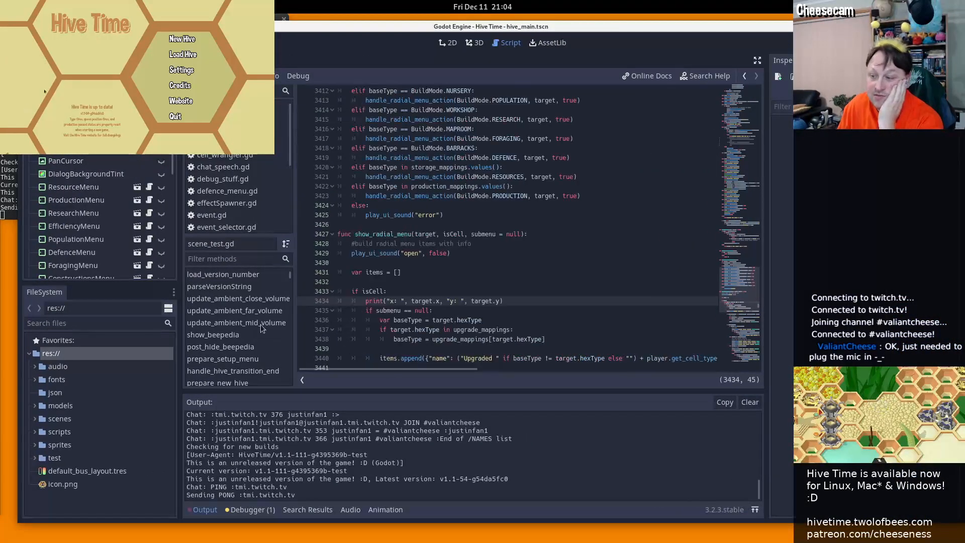
Open the bee.gd script and search it for "c set_role" to reach the set_role function definition
{"action": "left_click", "coordinate": [236, 108]}
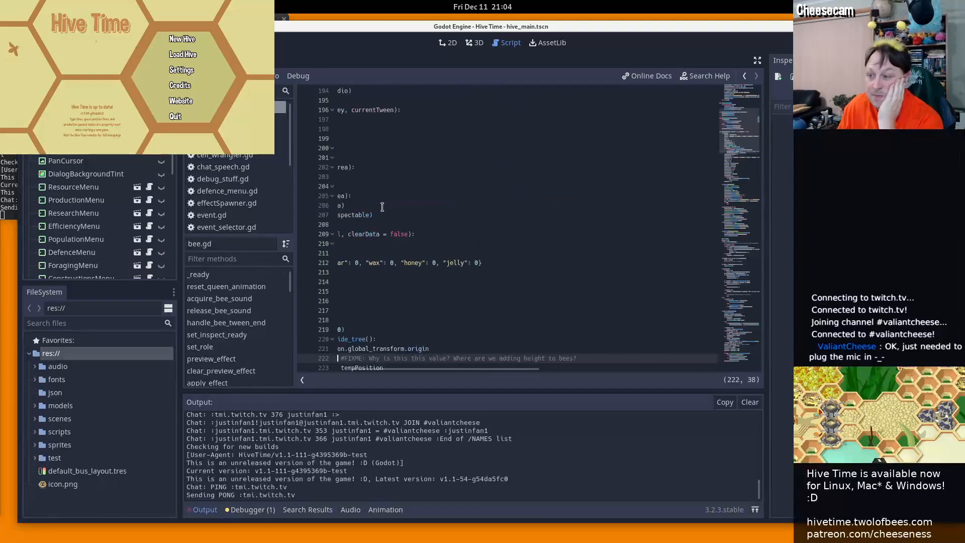
{"action": "left_click", "coordinate": [444, 278]}
{"action": "key", "text": "ctrl+f"}
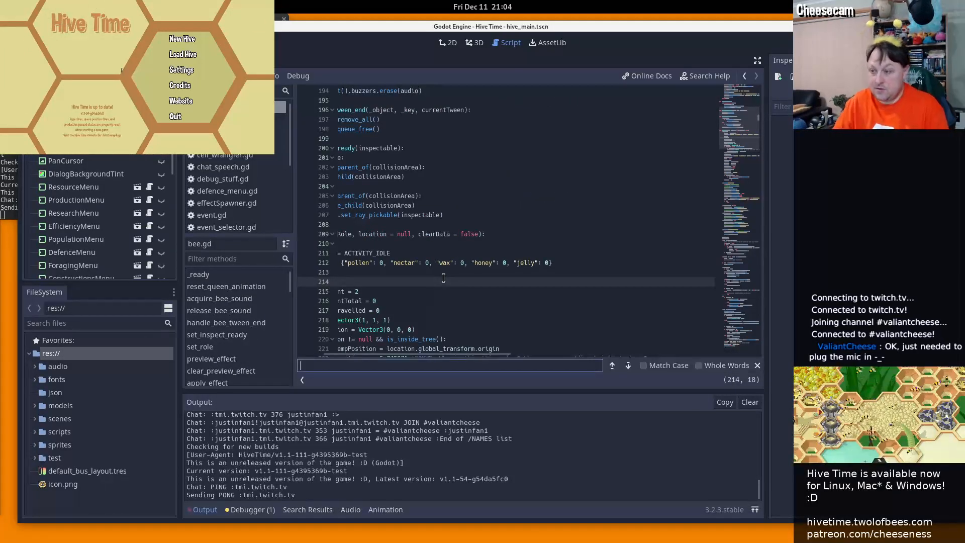
{"action": "left_click", "coordinate": [432, 274]}
{"action": "key", "text": "Home"}
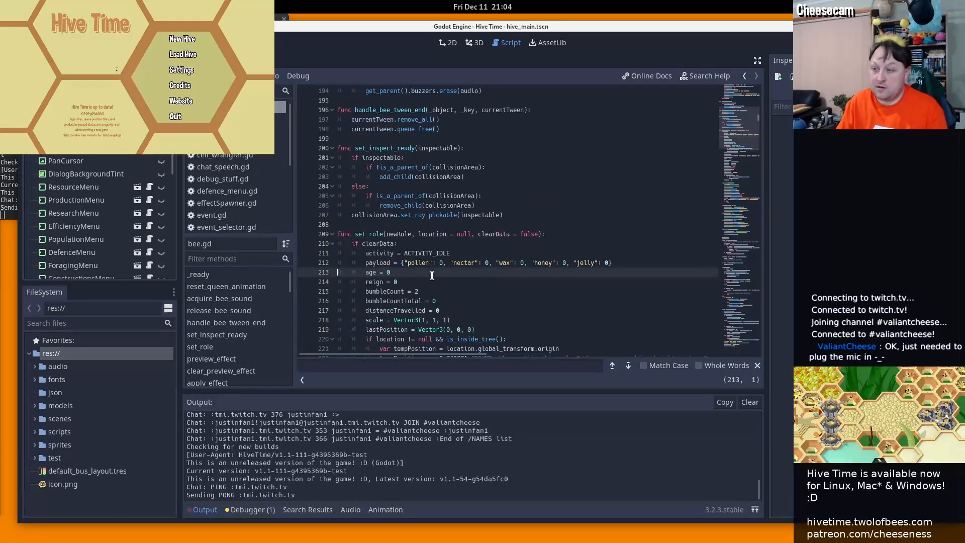
{"action": "key", "text": "ctrl+f"}
{"action": "type", "text": "set_role"}
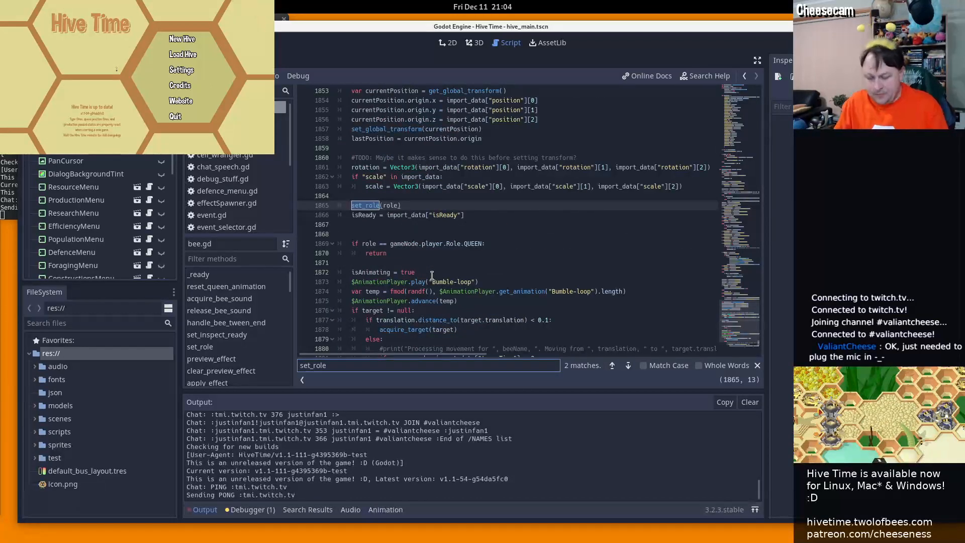
{"action": "key", "text": "Home"}
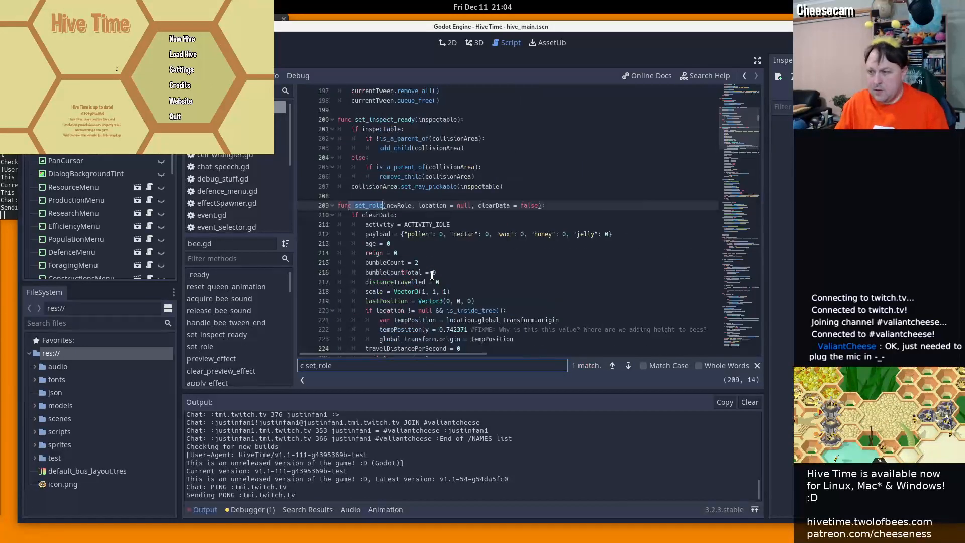
{"action": "type", "text": "c"}
Read through set_role down to its non-queen branch, highlighting the branch's lines and the BeeIdle-loop animation name
{"action": "scroll", "coordinate": [556, 242], "scroll_direction": "down", "scroll_amount": 10}
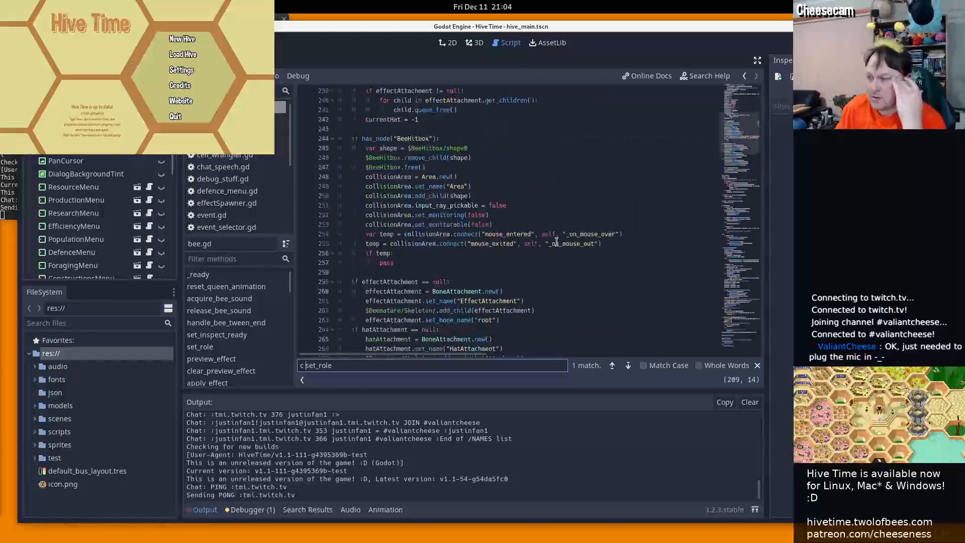
{"action": "scroll", "coordinate": [557, 242], "scroll_direction": "down", "scroll_amount": 17}
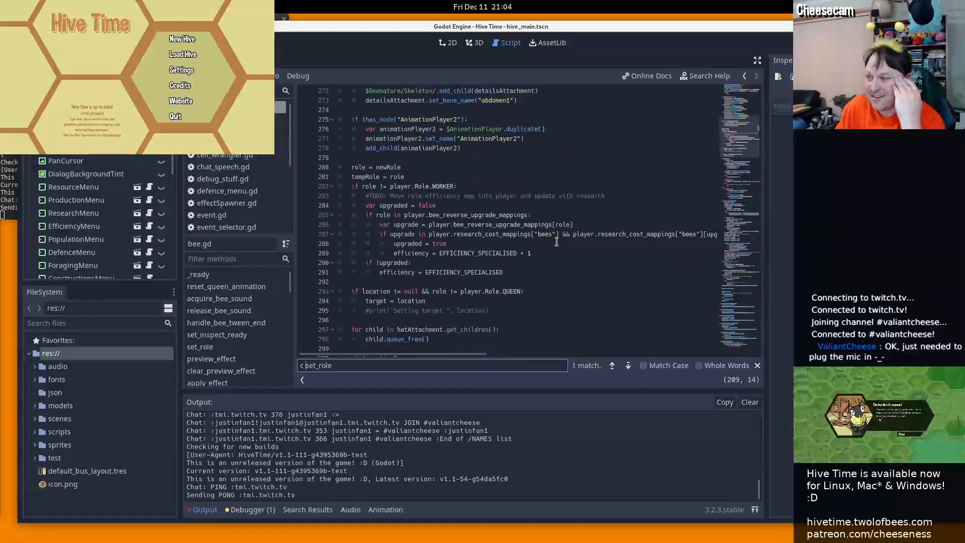
{"action": "scroll", "coordinate": [556, 242], "scroll_direction": "down", "scroll_amount": 10}
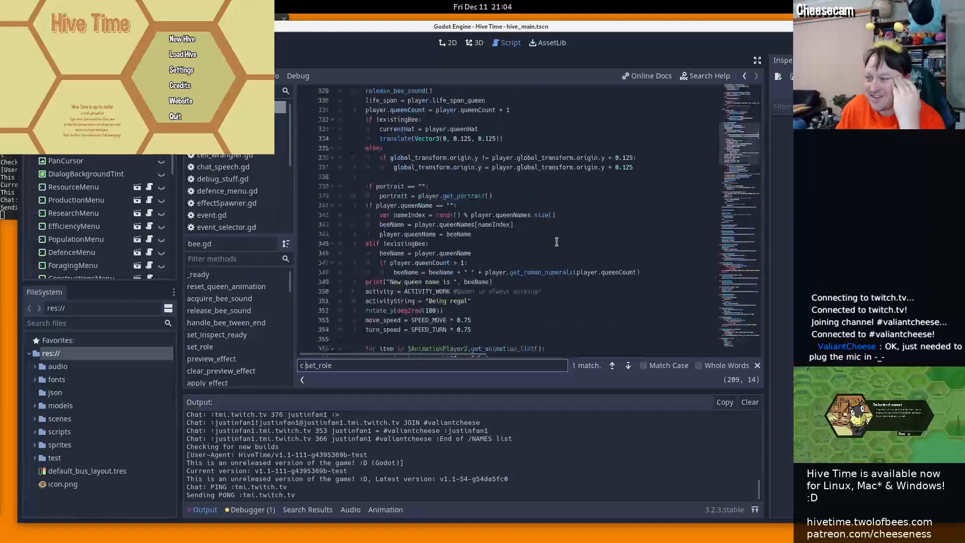
{"action": "scroll", "coordinate": [556, 241], "scroll_direction": "down", "scroll_amount": 6}
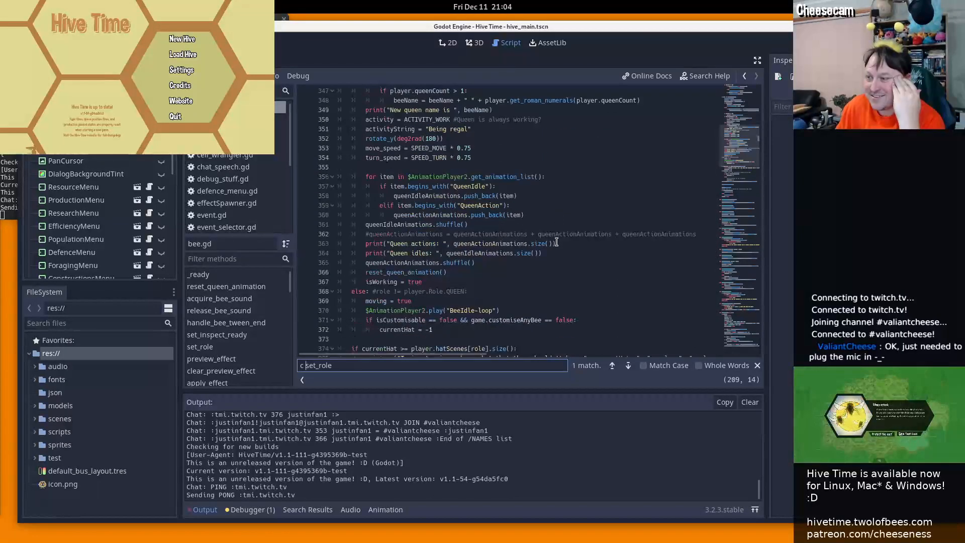
{"action": "scroll", "coordinate": [556, 243], "scroll_direction": "down", "scroll_amount": 5}
{"action": "scroll", "coordinate": [495, 200], "scroll_direction": "up", "scroll_amount": 4}
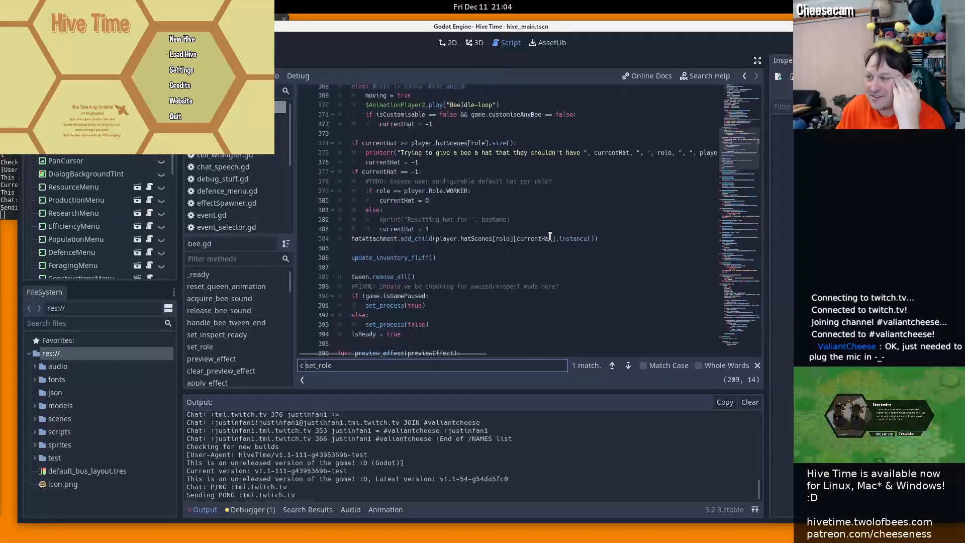
{"action": "left_click_drag", "start_coordinate": [387, 152], "coordinate": [438, 179]}
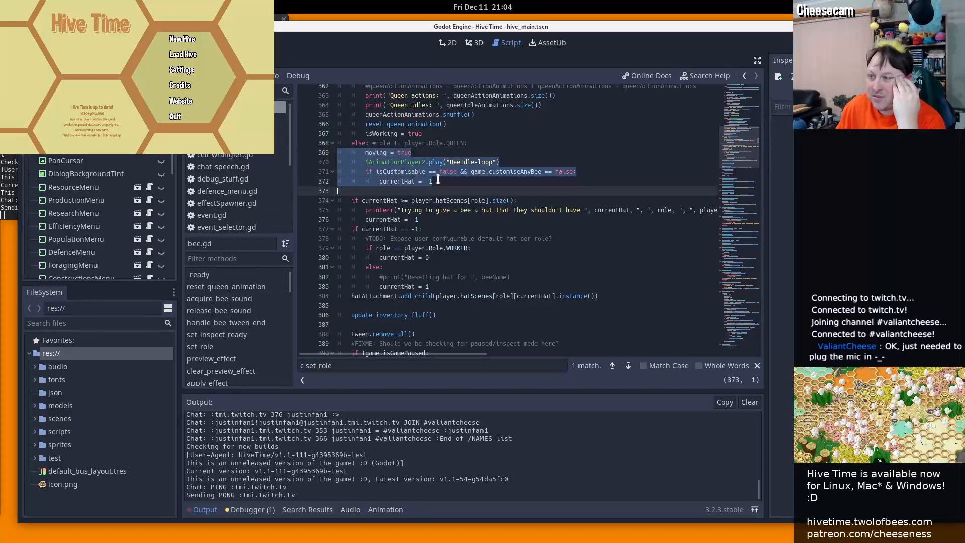
{"action": "double_click", "coordinate": [392, 162]}
{"action": "left_click_drag", "start_coordinate": [450, 162], "coordinate": [481, 161]}
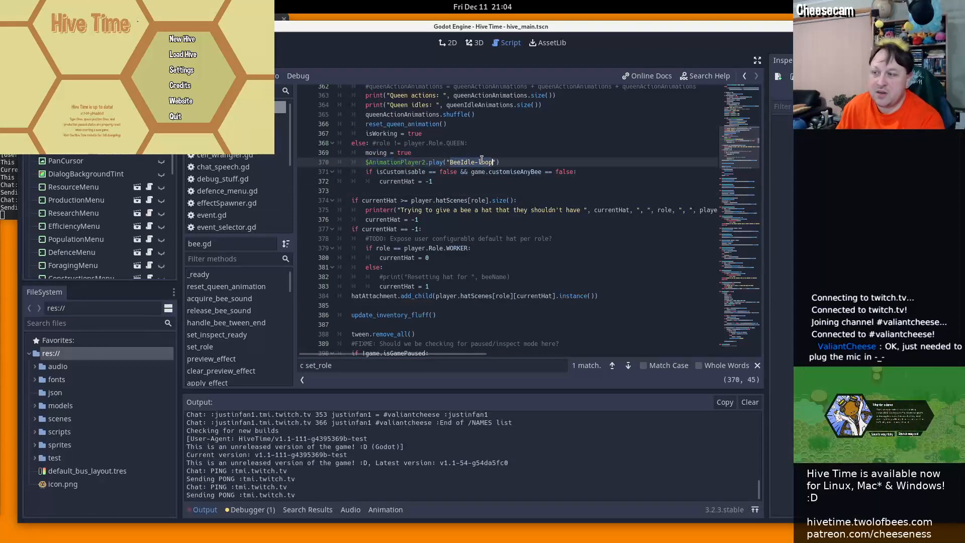
Compare the queen animation setup with the non-queen branch, highlighting the AnimationPlayer2 call and its BeeIdle-loop argument
{"action": "scroll", "coordinate": [447, 199], "scroll_direction": "up", "scroll_amount": 2}
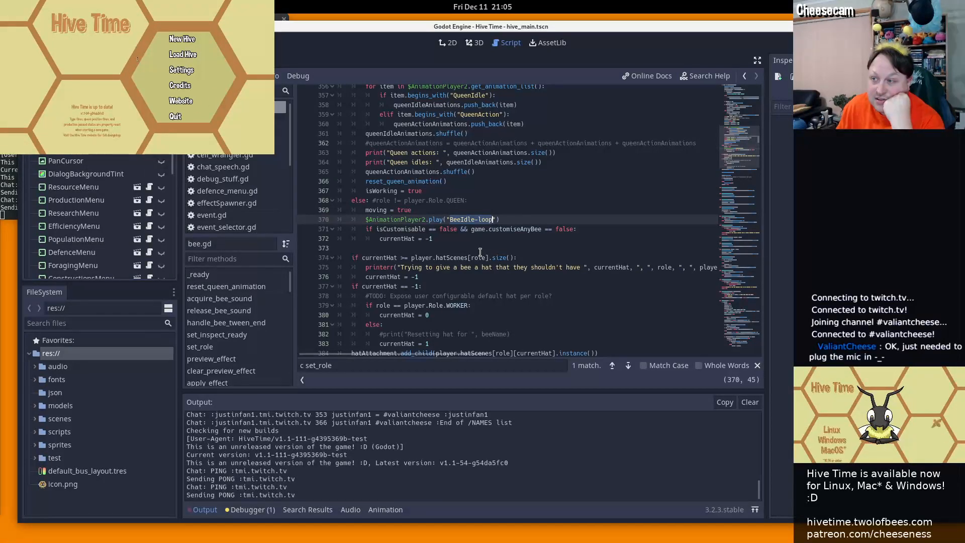
{"action": "scroll", "coordinate": [479, 252], "scroll_direction": "up", "scroll_amount": 2}
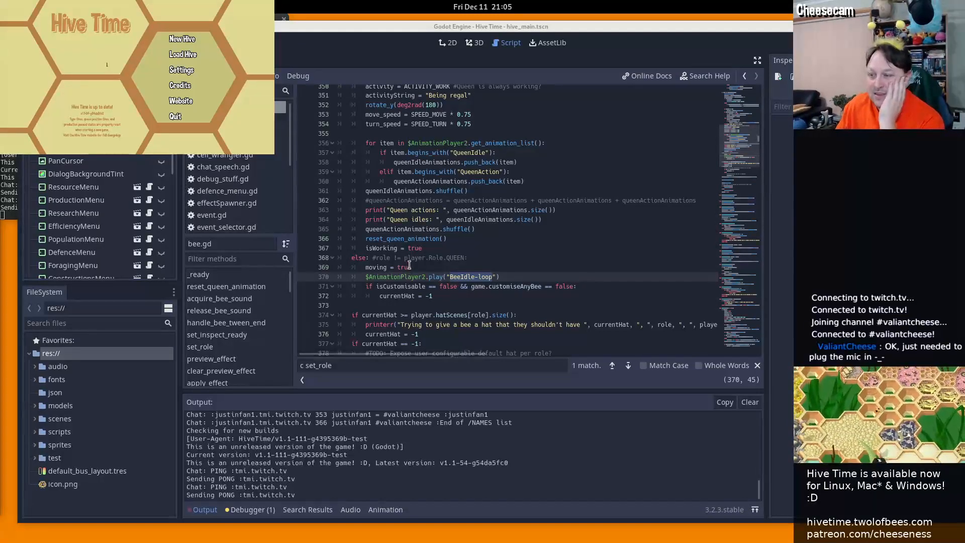
{"action": "left_click_drag", "start_coordinate": [404, 267], "coordinate": [506, 310]}
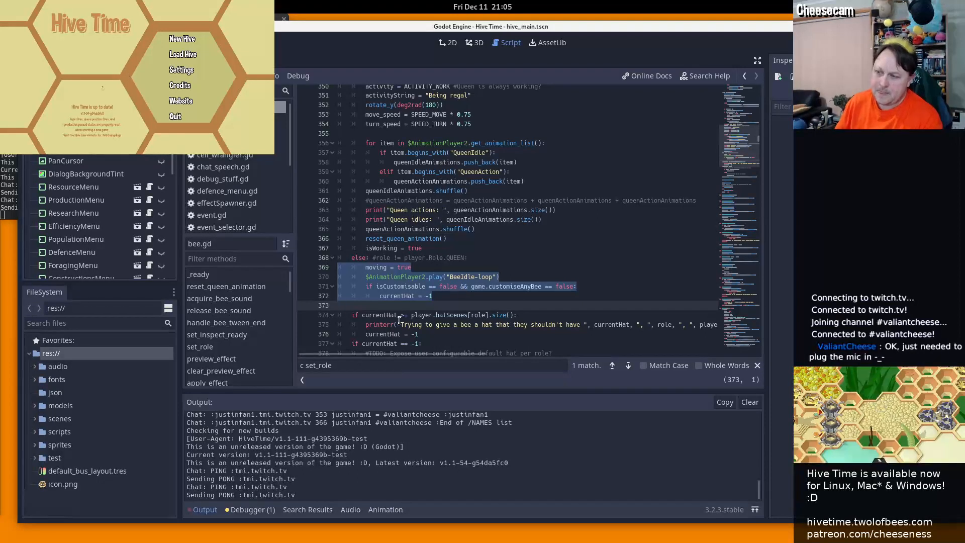
{"action": "double_click", "coordinate": [386, 278]}
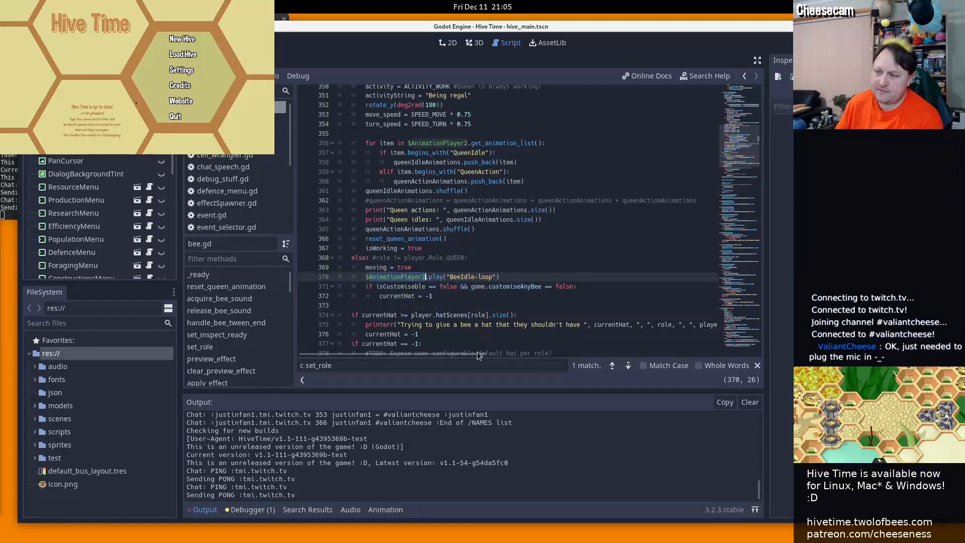
{"action": "double_click", "coordinate": [460, 276]}
{"action": "left_click_drag", "start_coordinate": [459, 275], "coordinate": [493, 277]}
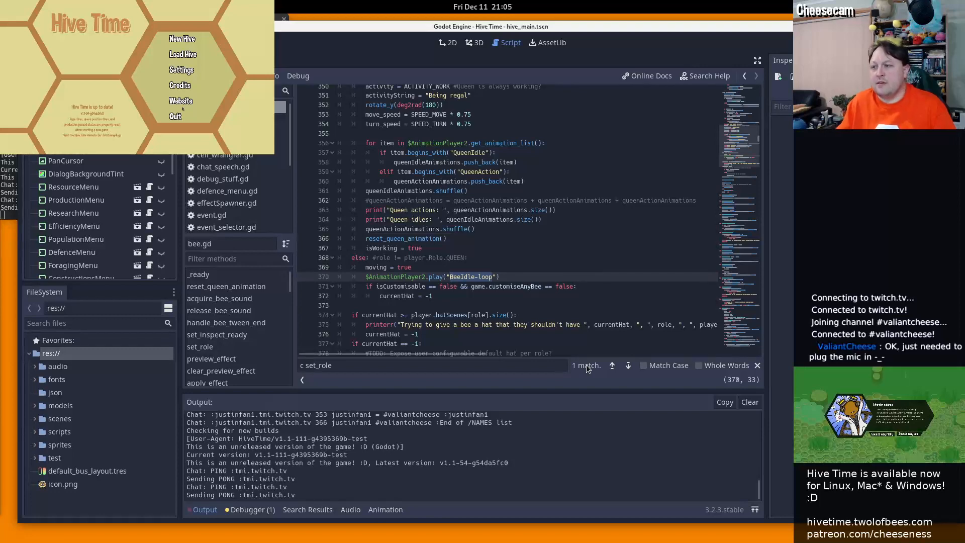
Insert the line queenIdleAnimations.clear() directly above the loop over AnimationPlayer2's animation list, indented to match the loop
{"action": "left_click", "coordinate": [420, 143]}
{"action": "double_click", "coordinate": [402, 162]}
{"action": "key", "text": "ctrl+c"}
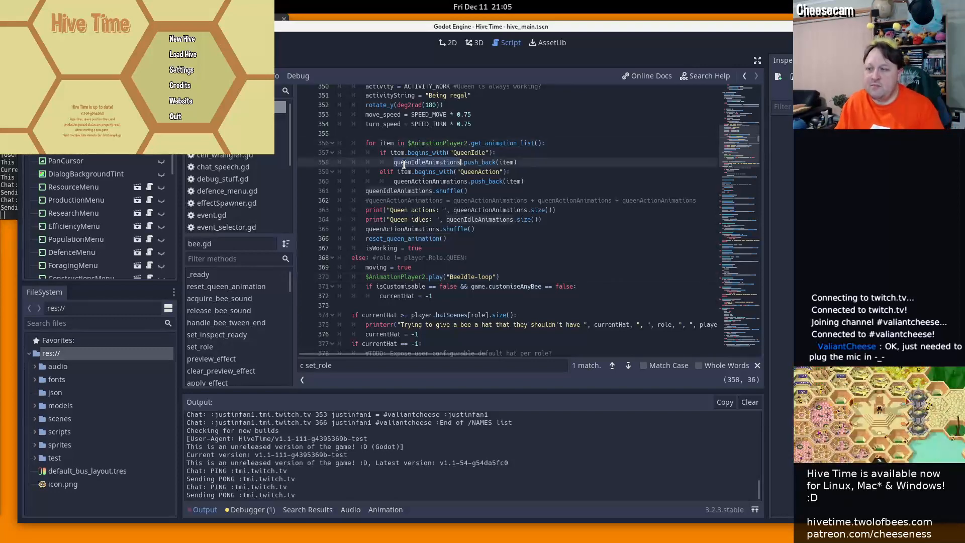
{"action": "scroll", "coordinate": [563, 204], "scroll_direction": "up", "scroll_amount": 3}
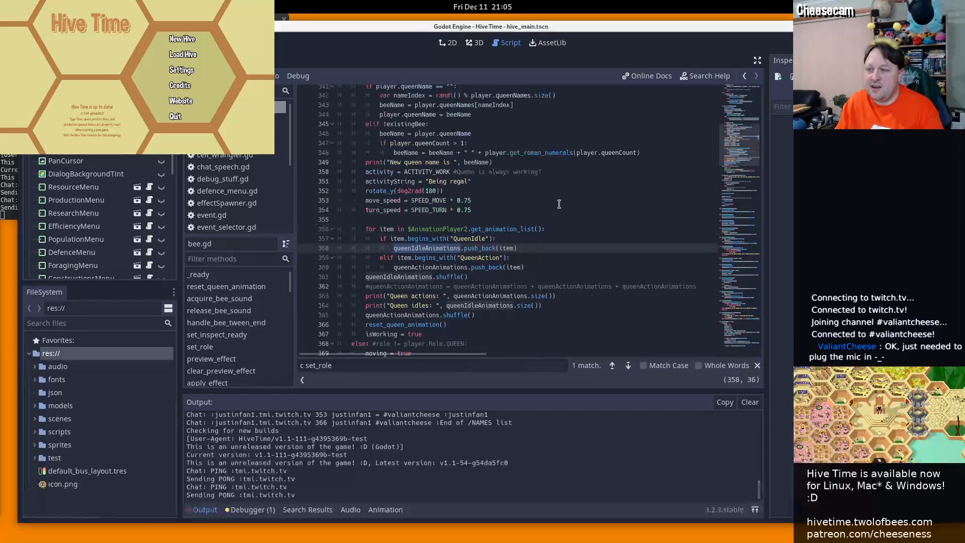
{"action": "left_click", "coordinate": [421, 220]}
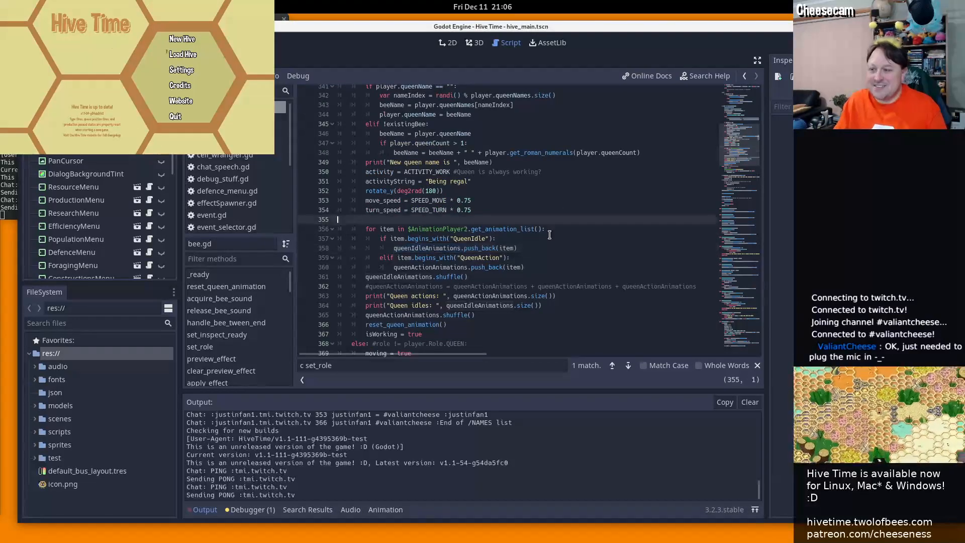
{"action": "key", "text": "Return"}
{"action": "key", "text": "ctrl+v"}
{"action": "key", "text": "Home"}
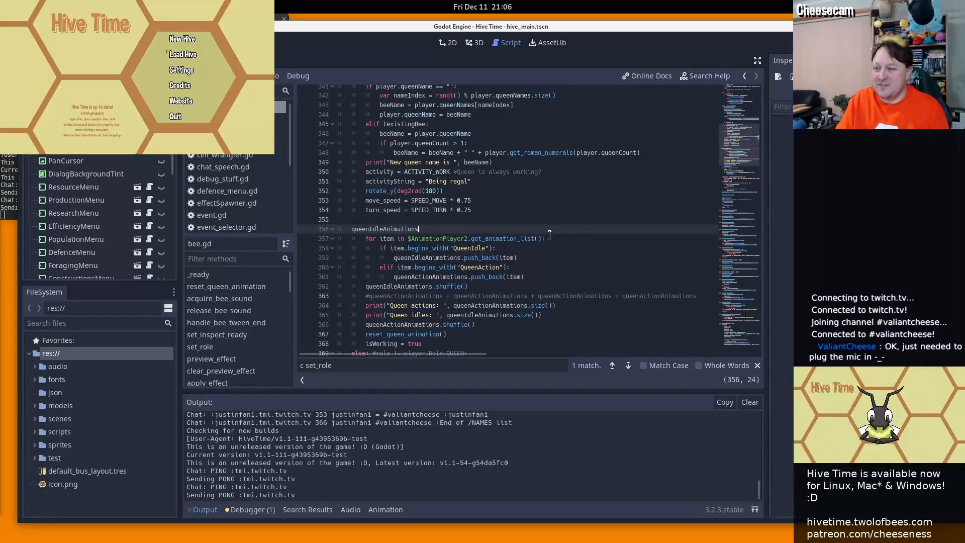
{"action": "key", "text": "Tab"}
{"action": "key", "text": "End"}
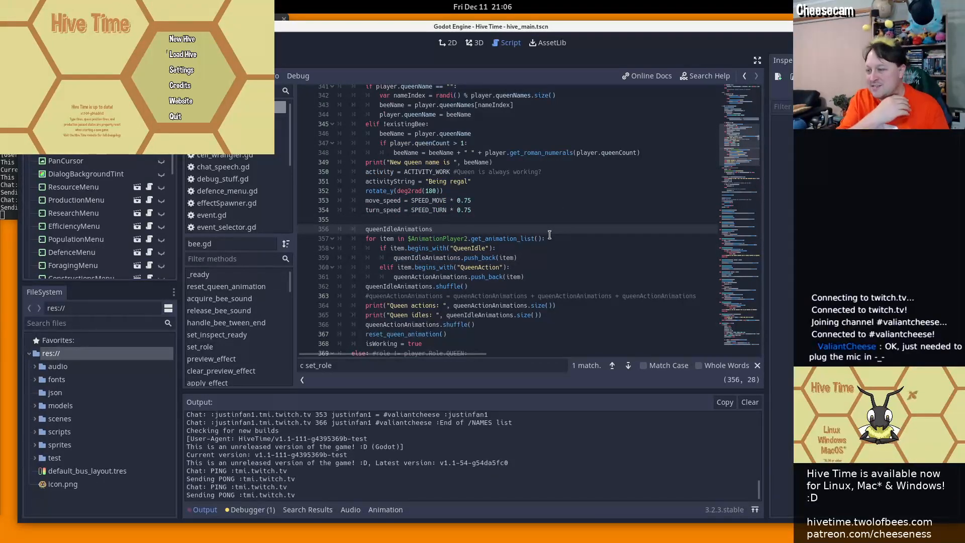
{"action": "type", "text": "."}
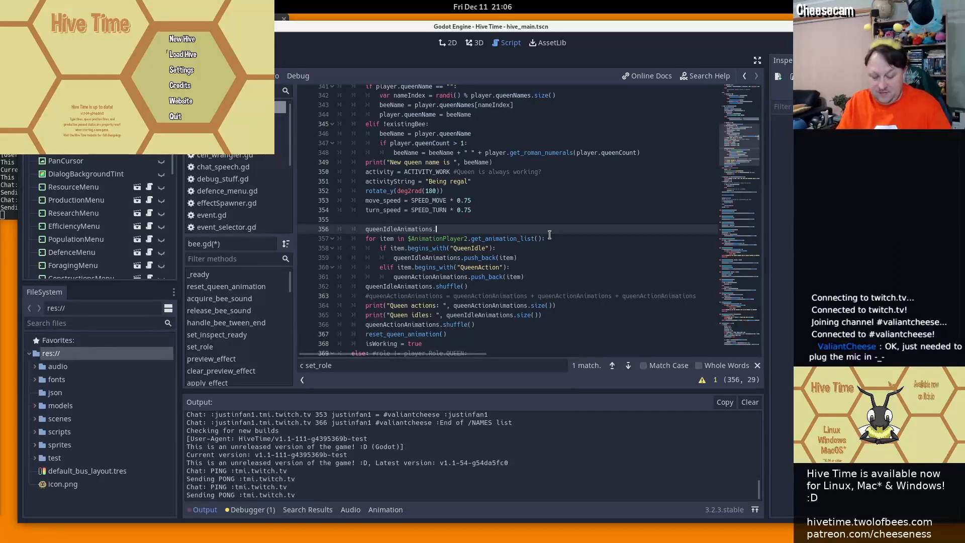
{"action": "type", "text": "clear"}
Add the line queenActionAnimations.clear() directly below the queenIdleAnimations.clear() line, before the animation list loop
{"action": "key", "text": "Down"}
{"action": "key", "text": "Down"}
{"action": "key", "text": "Down"}
{"action": "key", "text": "Down"}
{"action": "key", "text": "Down"}
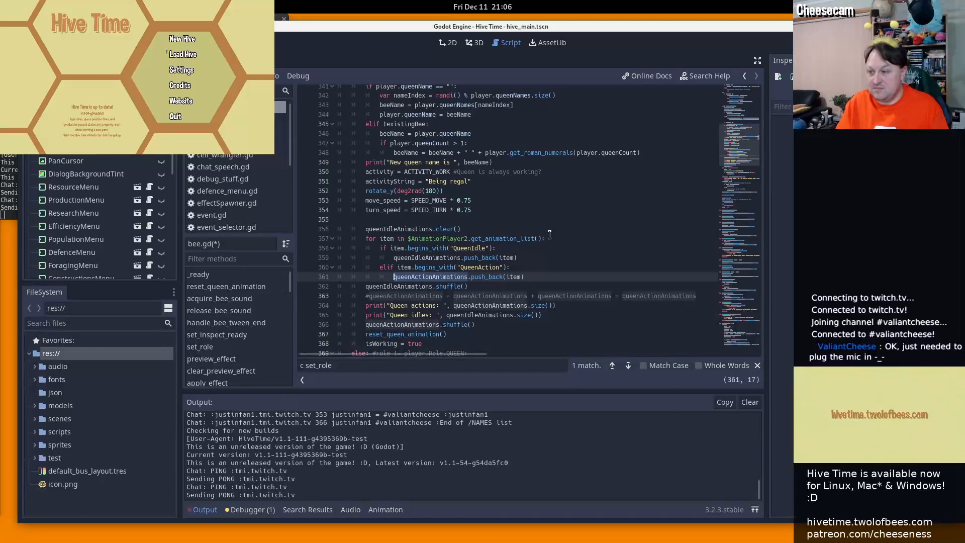
{"action": "key", "text": "Up"}
{"action": "key", "text": "Up"}
{"action": "key", "text": "Up"}
{"action": "key", "text": "Up"}
{"action": "key", "text": "Up"}
{"action": "key", "text": "Return"}
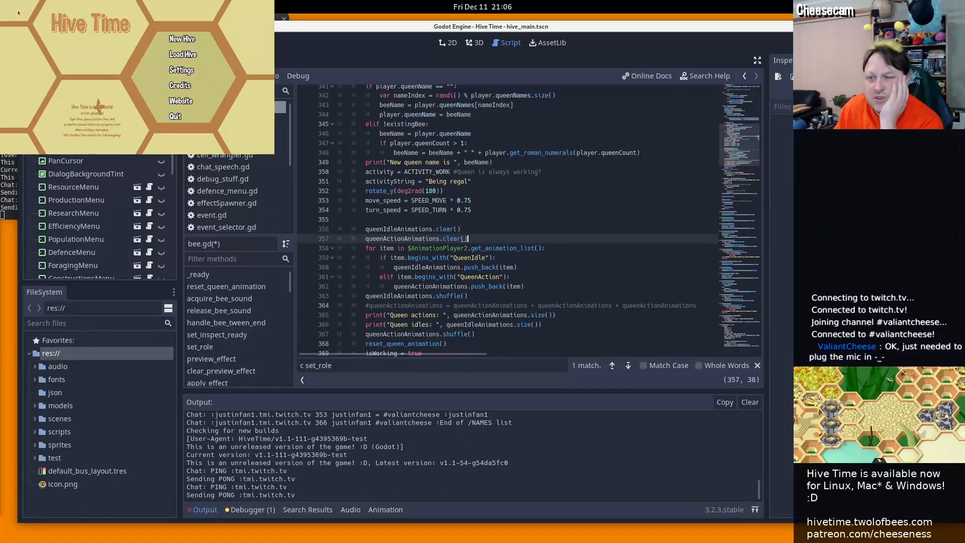
{"action": "left_click", "coordinate": [67, 324]}
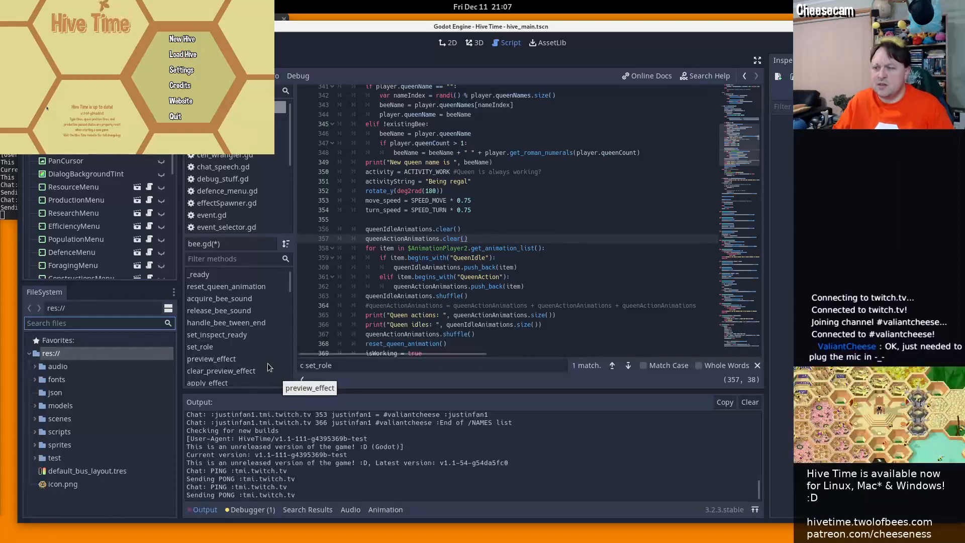
Search bee.gd for "$animationplayer." and examine the Bumble-loop play call in process_movement
{"action": "scroll", "coordinate": [329, 259], "scroll_direction": "down", "scroll_amount": 3}
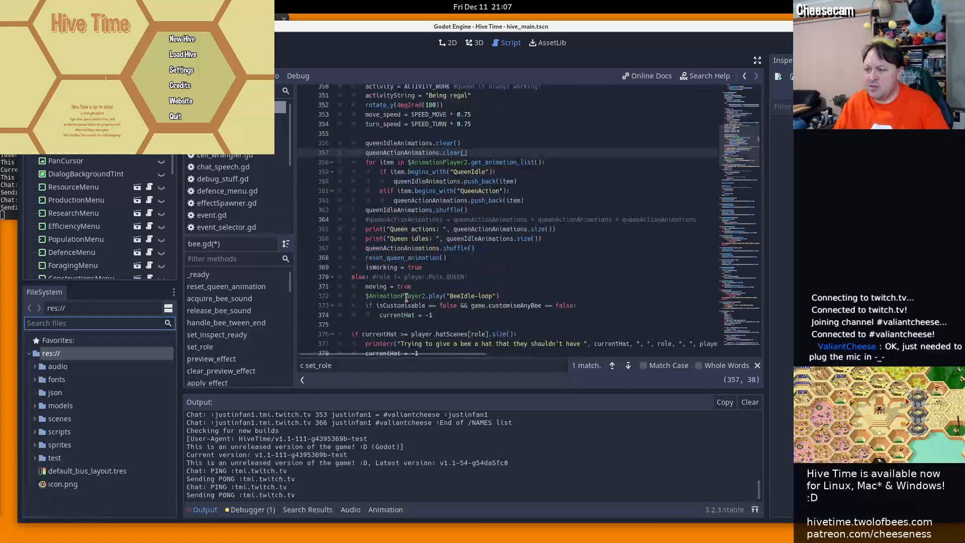
{"action": "left_click", "coordinate": [445, 277]}
{"action": "key", "text": "ctrl+f"}
{"action": "type", "text": "$"}
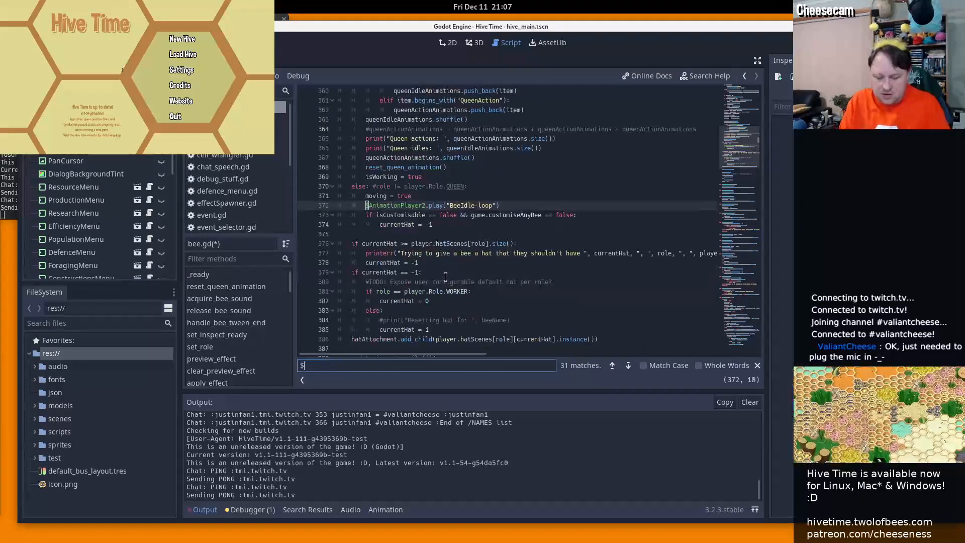
{"action": "type", "text": "animationplayer."}
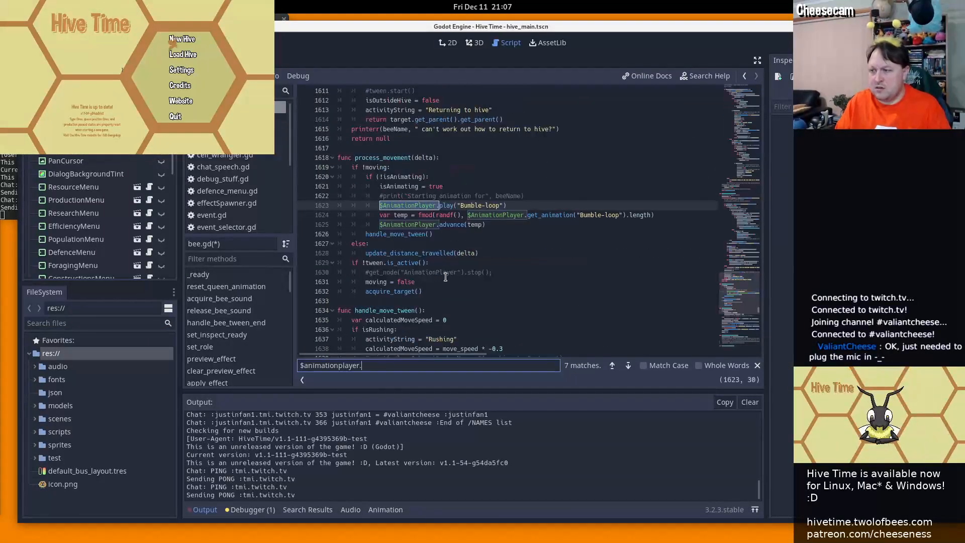
{"action": "double_click", "coordinate": [485, 205]}
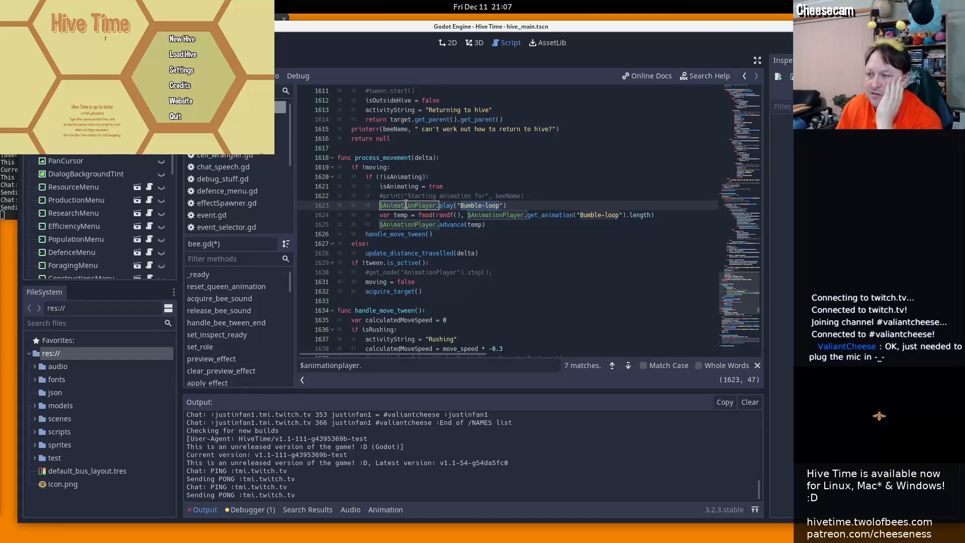
{"action": "left_click", "coordinate": [441, 205]}
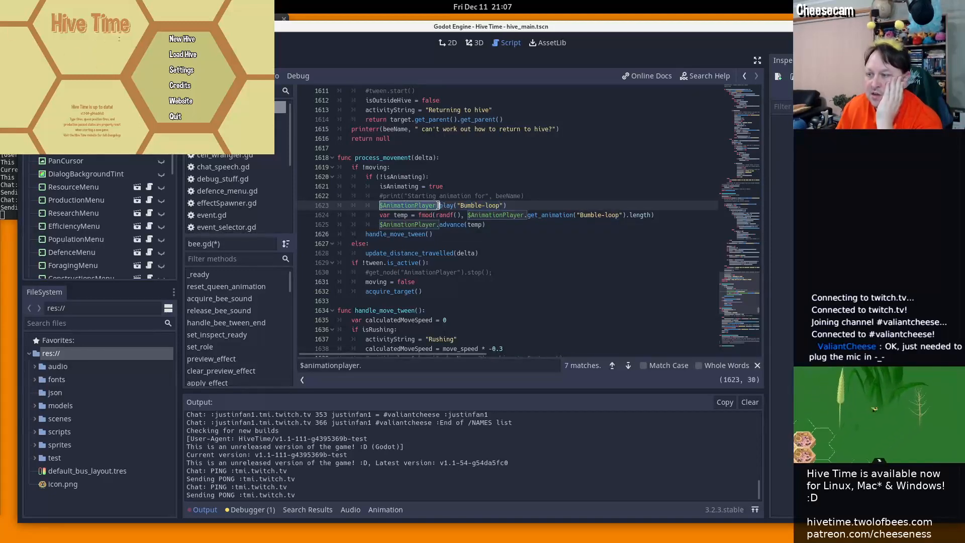
Search bee.gd for "isanimating = false" to find where the isAnimating flag is reset
{"action": "left_click", "coordinate": [527, 262]}
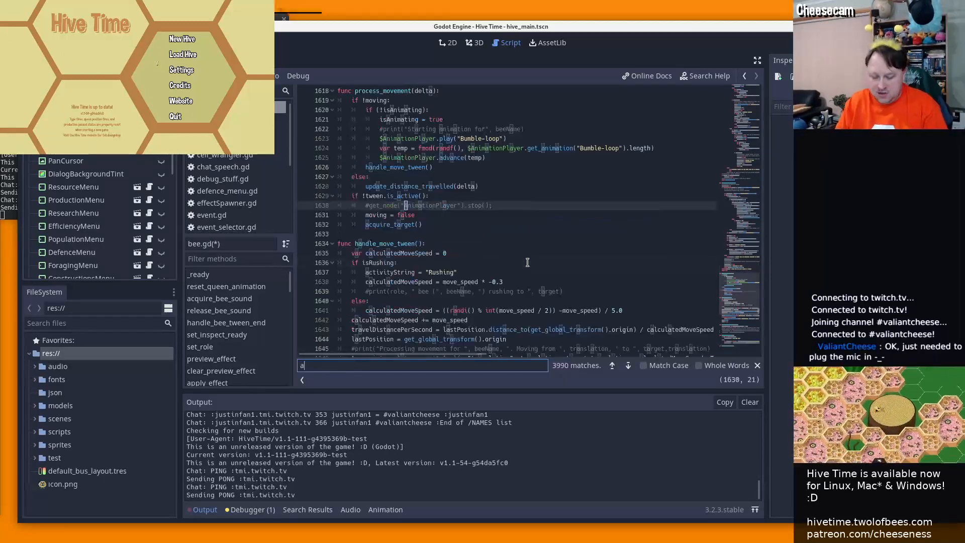
{"action": "key", "text": "ctrl+f"}
{"action": "type", "text": "isanima"}
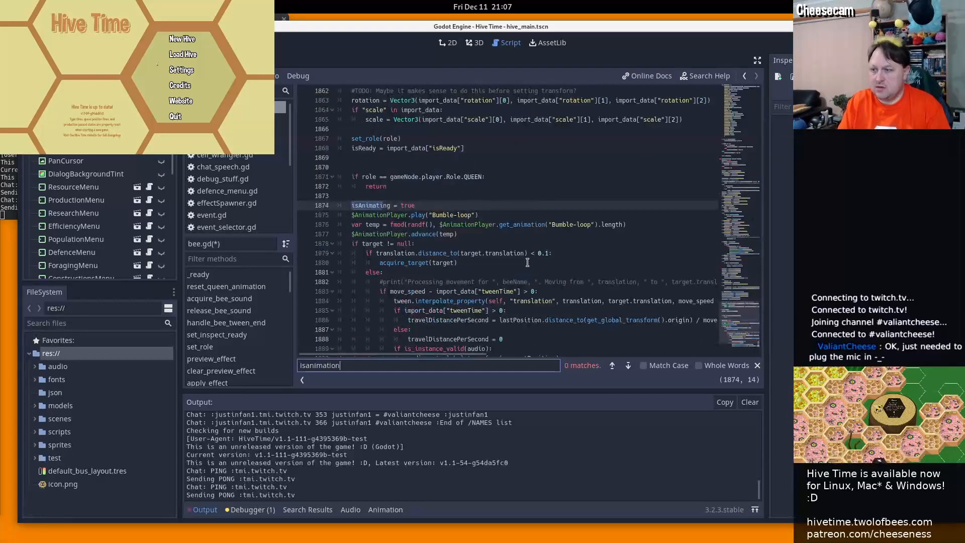
{"action": "type", "text": "tio"}
{"action": "key", "text": "BackSpace"}
{"action": "type", "text": "ng f"}
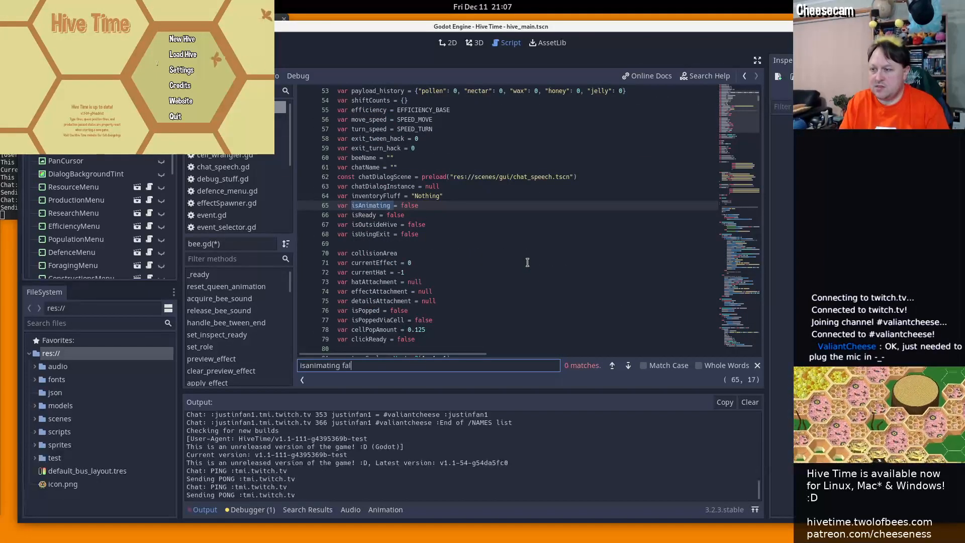
{"action": "key", "text": "BackSpace"}
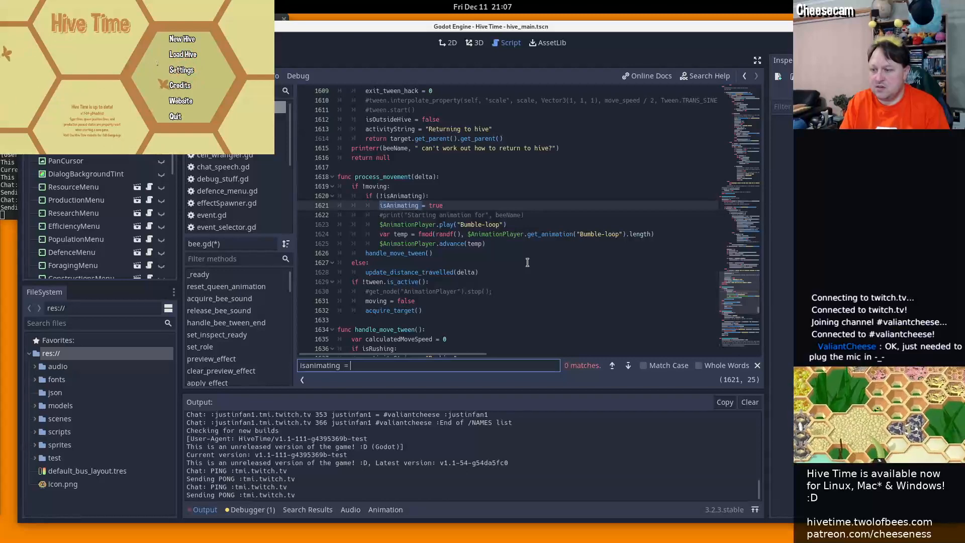
{"action": "type", "text": "= fa"}
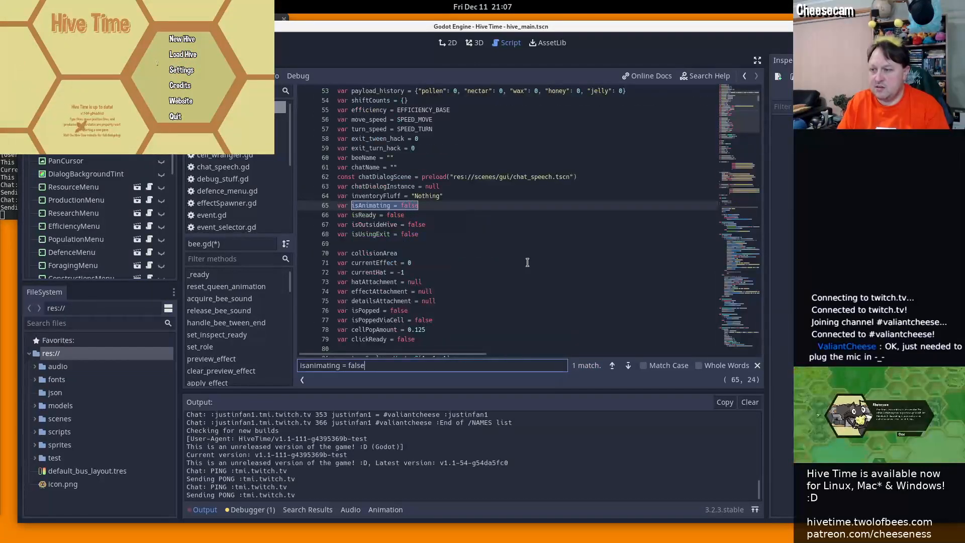
{"action": "type", "text": "lse"}
Search bee.gd for "return_to_po" and examine the body of the return_to_pool function
{"action": "left_click", "coordinate": [527, 262]}
{"action": "key", "text": "ctrl+f"}
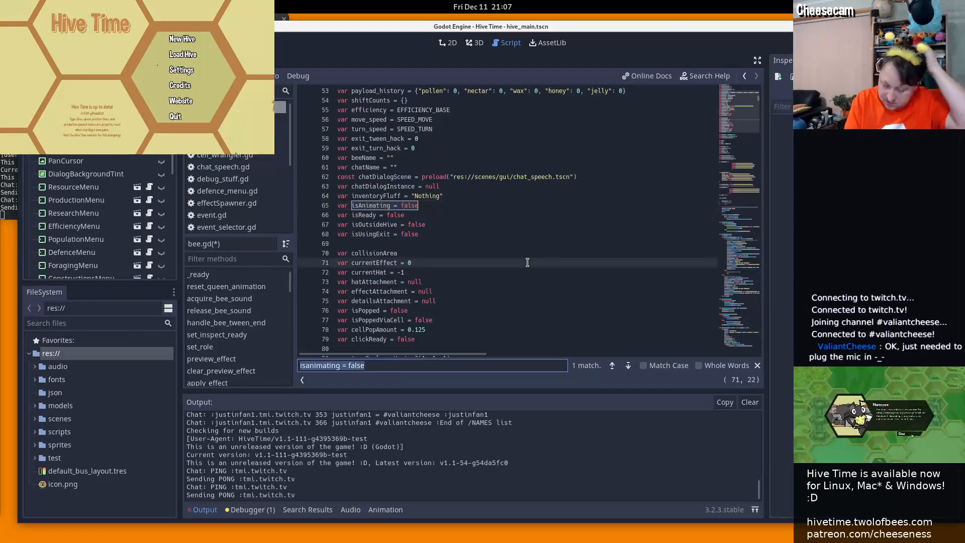
{"action": "type", "text": "retunr"}
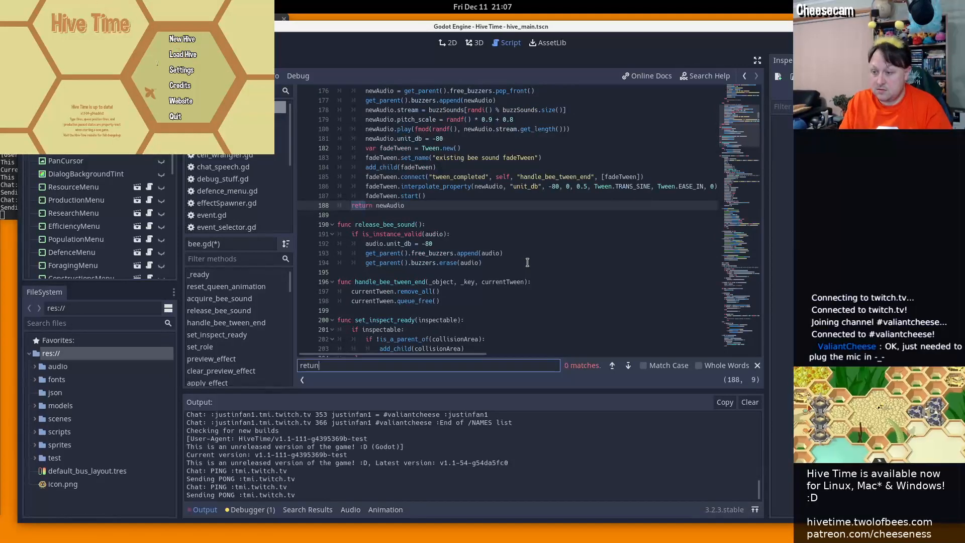
{"action": "key", "text": "BackSpace"}
{"action": "type", "text": "rn_to"}
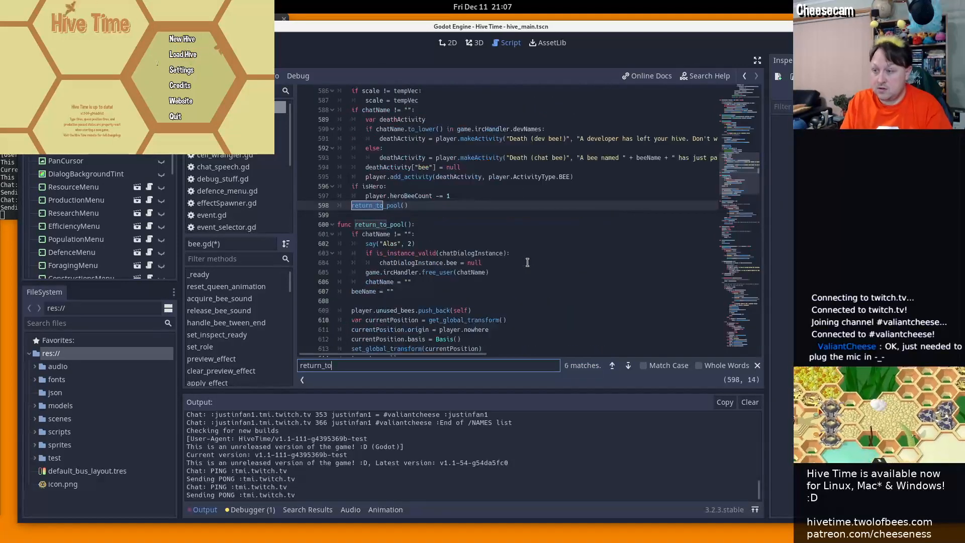
{"action": "type", "text": "_po"}
{"action": "scroll", "coordinate": [483, 259], "scroll_direction": "down", "scroll_amount": 4}
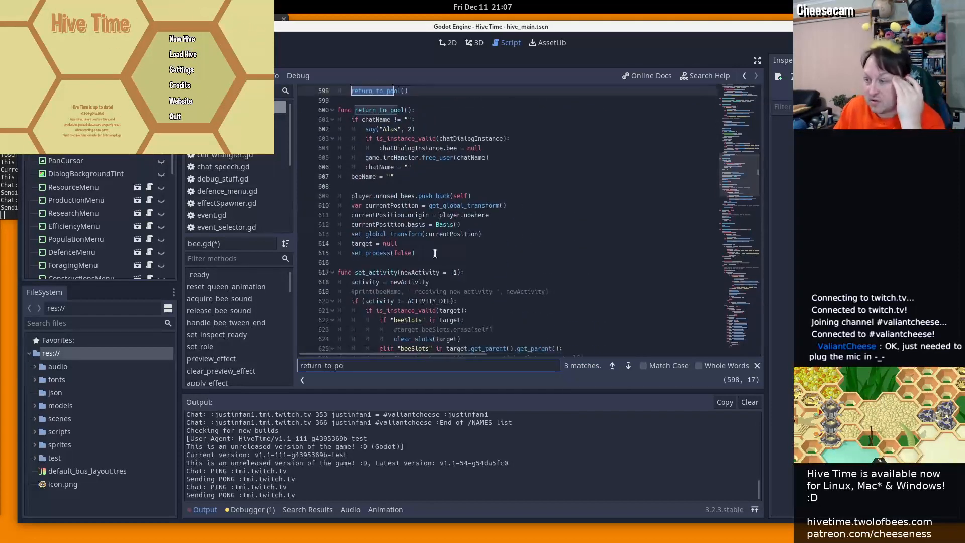
Insert the line isAnimating = false directly below beeName = "" in return_to_pool
{"action": "left_click", "coordinate": [392, 189]}
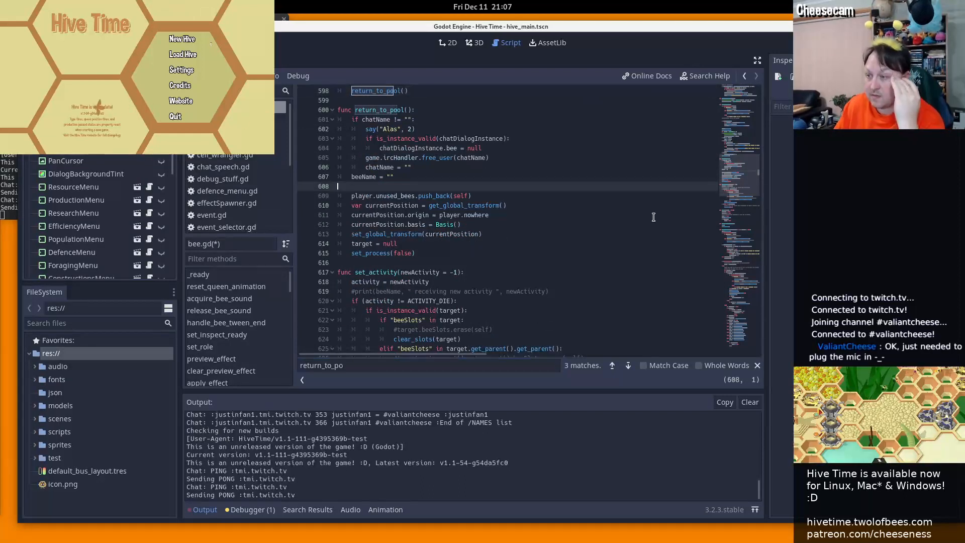
{"action": "key", "text": "Return"}
{"action": "key", "text": "Return"}
{"action": "key", "text": "Up"}
{"action": "key", "text": "Up"}
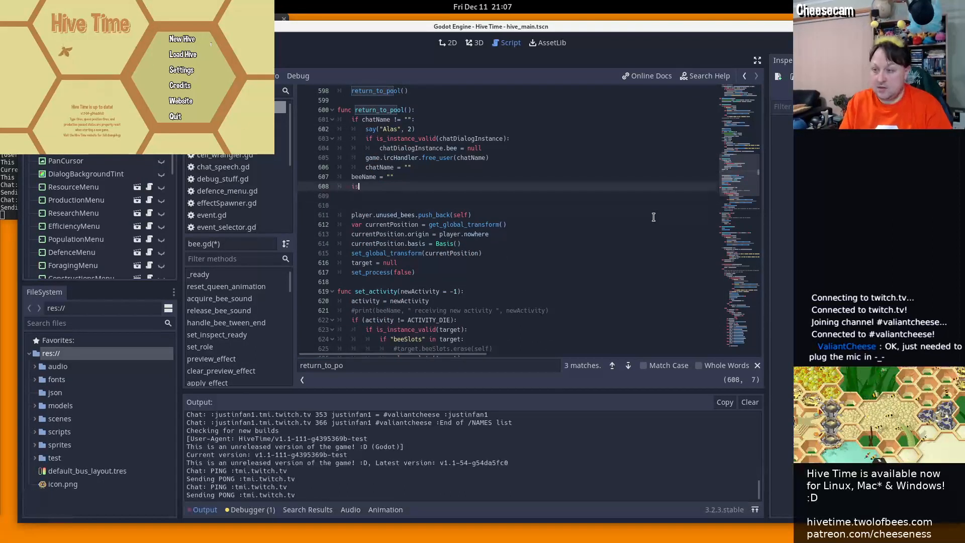
{"action": "type", "text": "isAnimating = false"}
{"action": "key", "text": "Return"}
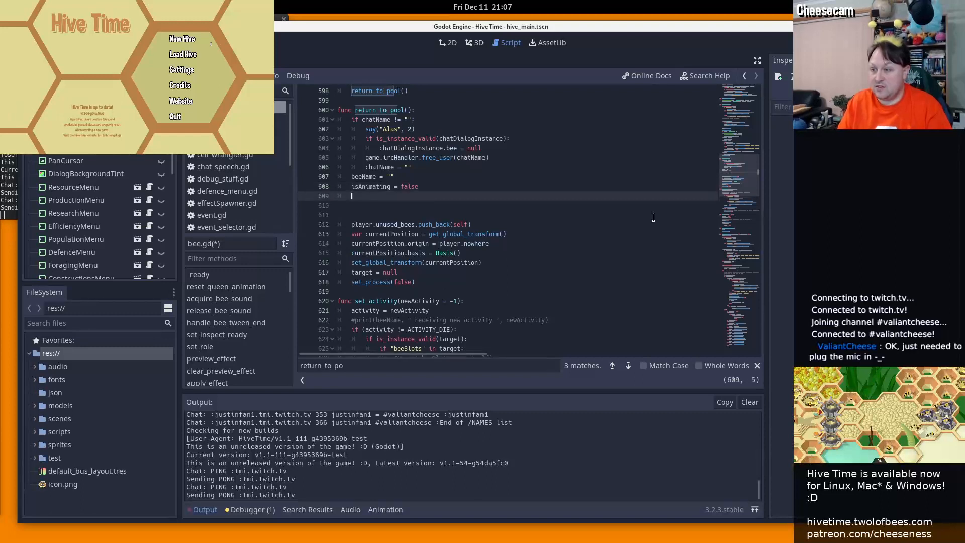
Add the lines $AnimationPlayer.stop() and $AnimationPlayer2.stop() directly below isAnimating = false in return_to_pool
{"action": "type", "text": "$AnimationPlayer."}
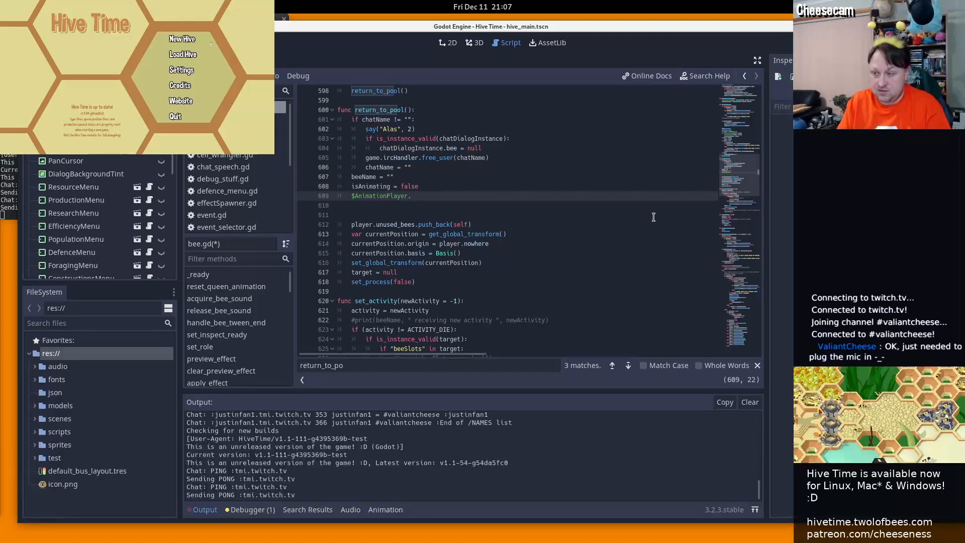
{"action": "type", "text": "stop("}
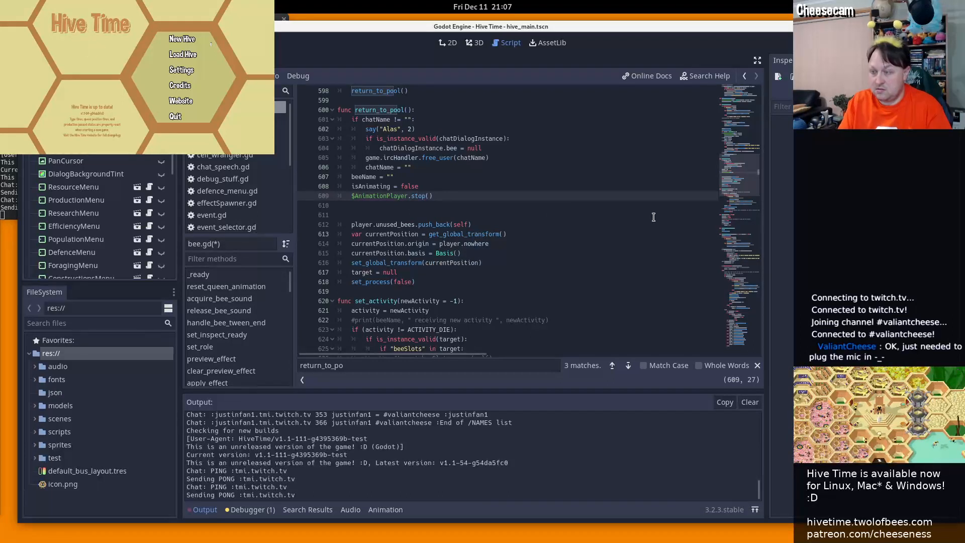
{"action": "key", "text": "ctrl+b"}
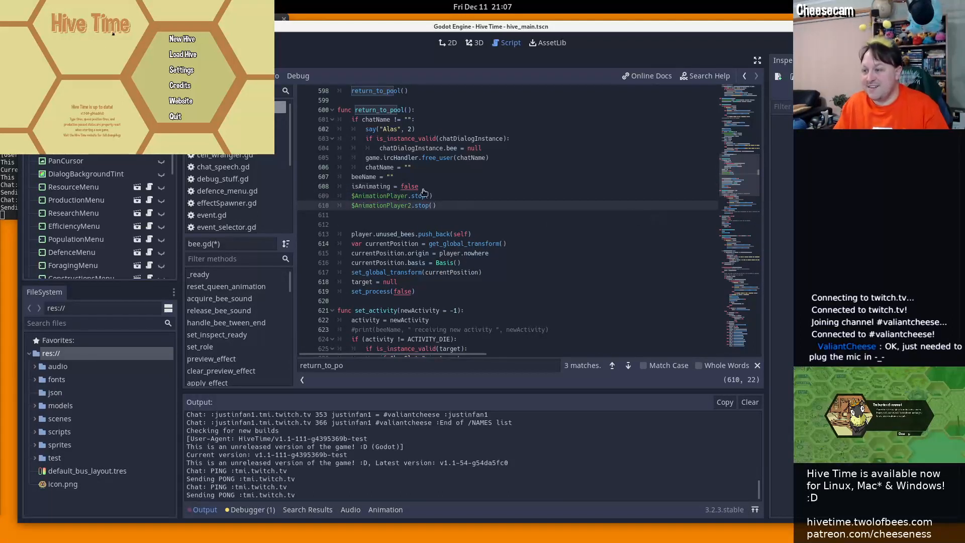
{"action": "left_click", "coordinate": [418, 197]}
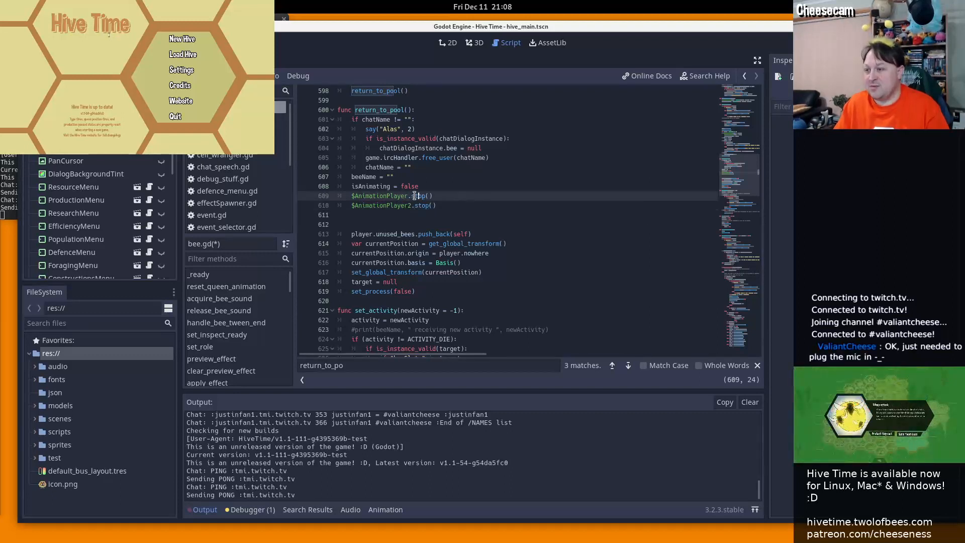
{"action": "left_click", "coordinate": [422, 206]}
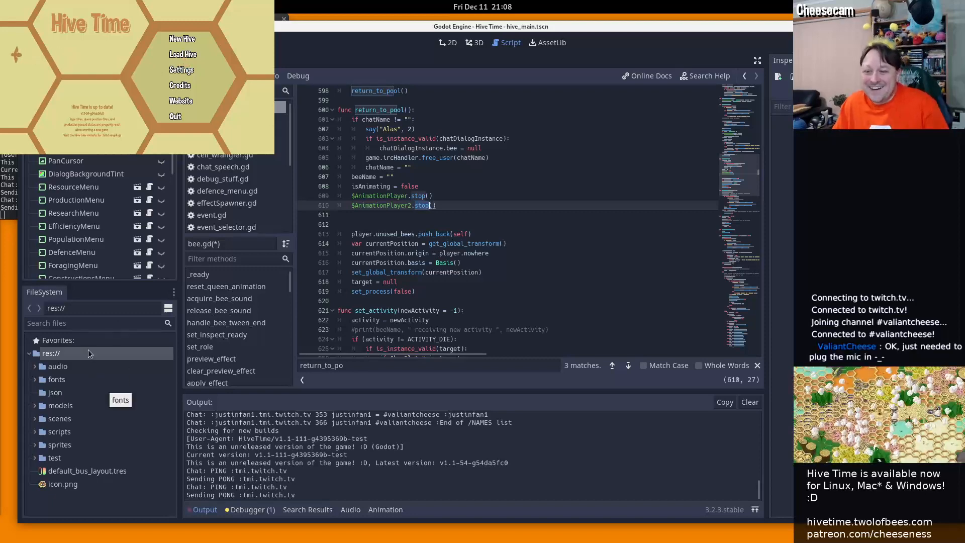
Filter the project files by "bee" and open the scene bee_new2.tscn from scenes/bees
{"action": "left_click", "coordinate": [72, 322]}
{"action": "type", "text": "be"}
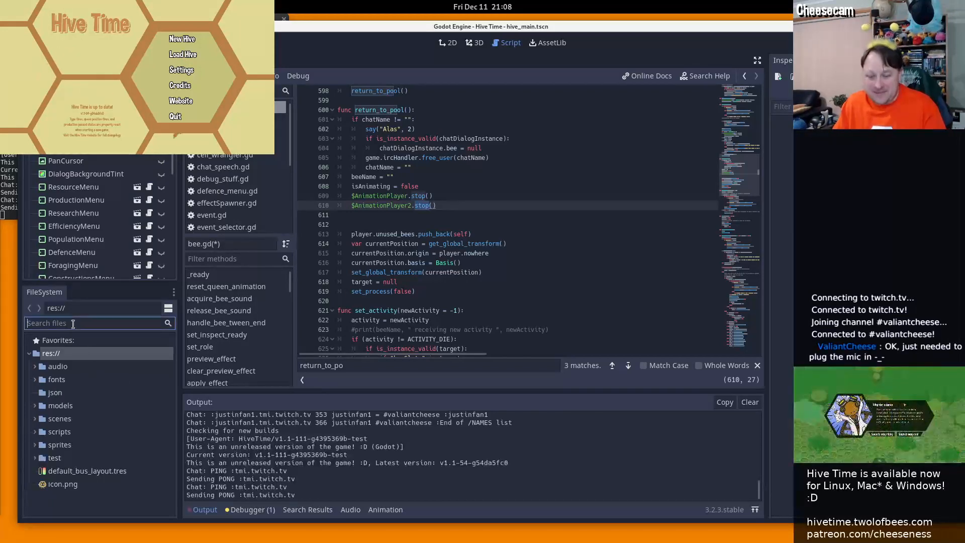
{"action": "type", "text": "e"}
{"action": "scroll", "coordinate": [135, 436], "scroll_direction": "down", "scroll_amount": 6}
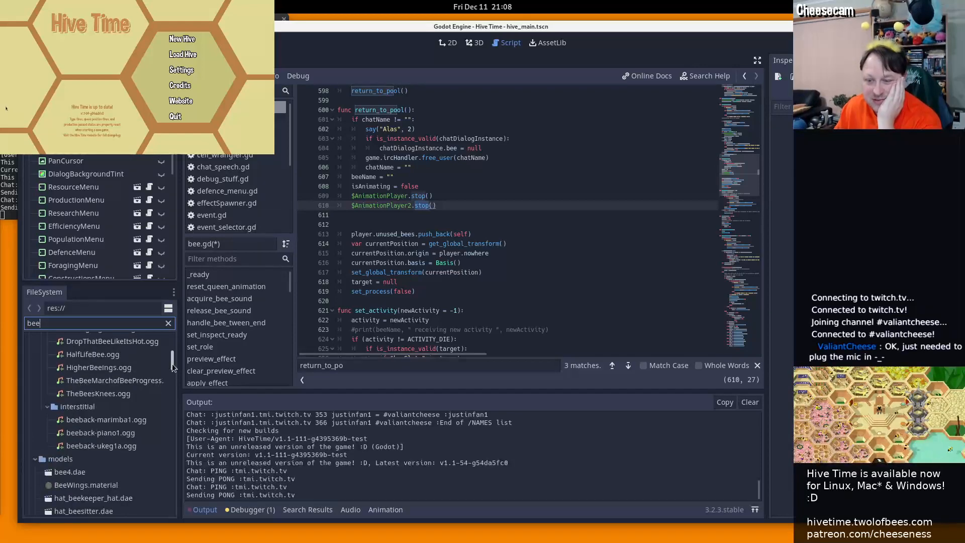
{"action": "mouse_move", "coordinate": [172, 363]}
{"action": "left_mouse_down"}
{"action": "mouse_move", "coordinate": [168, 394]}
{"action": "mouse_move", "coordinate": [170, 379]}
{"action": "left_mouse_up"}
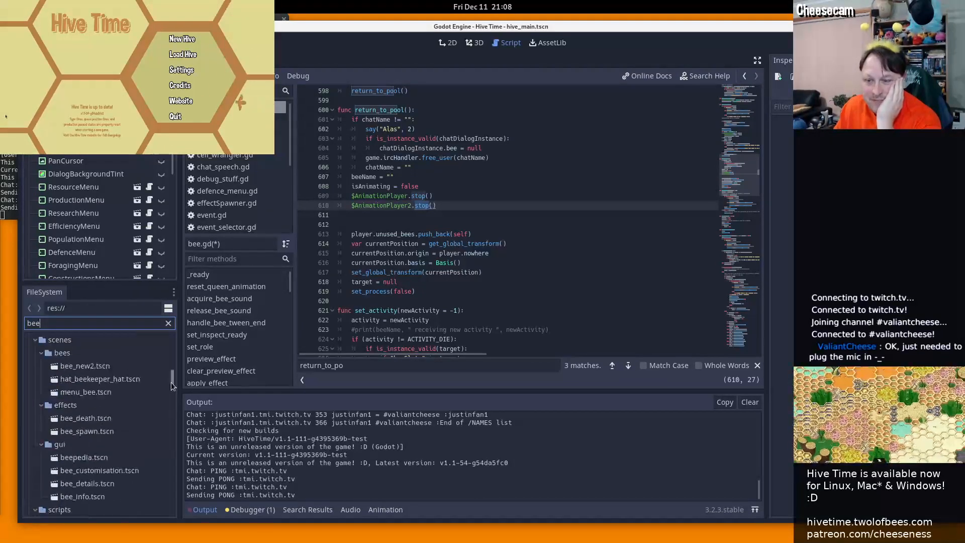
{"action": "double_click", "coordinate": [95, 367]}
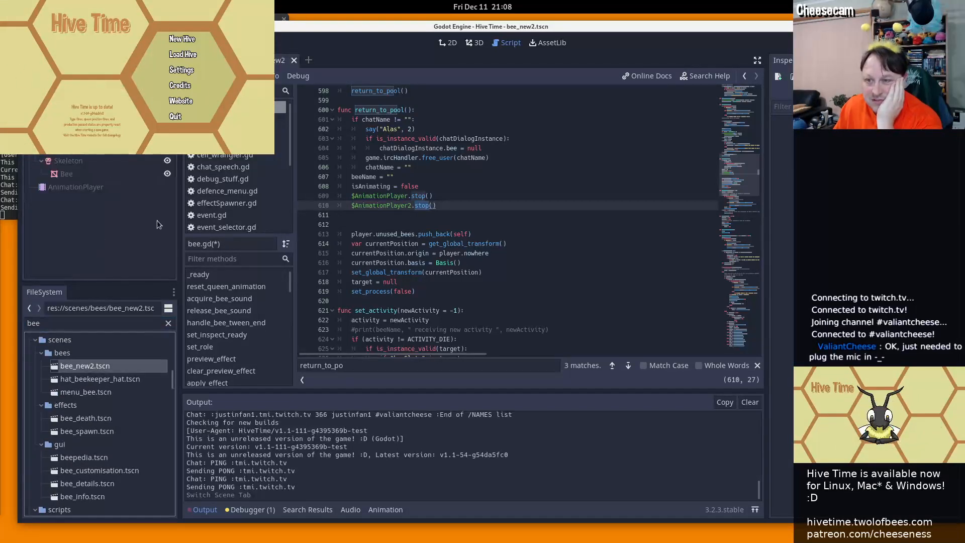
Re-enter the stop() call on the $AnimationPlayer2 line and review the methods in the built-in AnimationPlayer class reference
{"action": "left_click", "coordinate": [441, 205]}
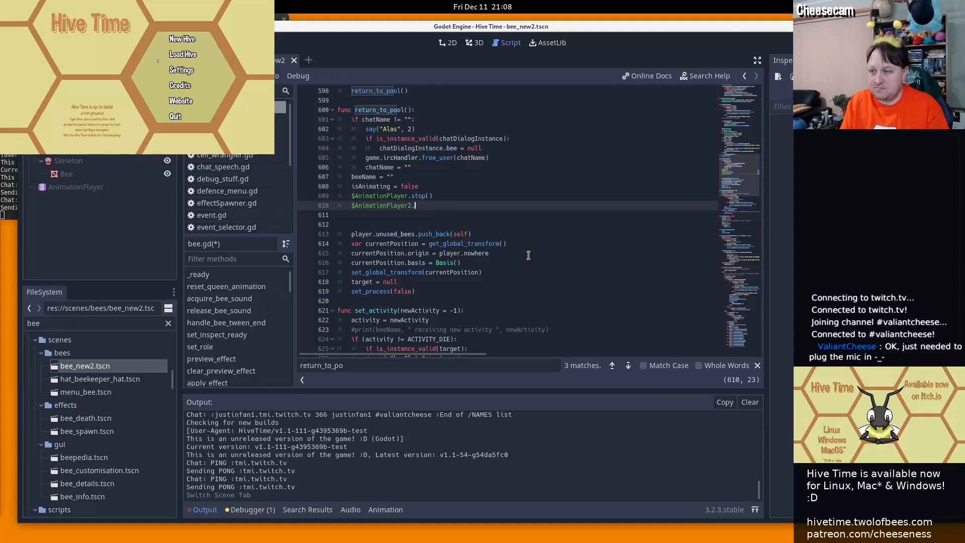
{"action": "type", "text": "stop("}
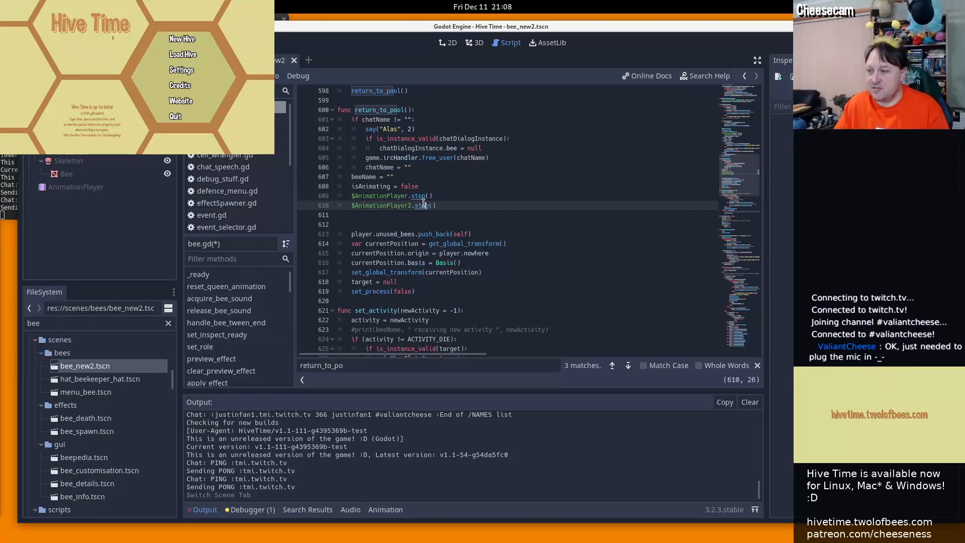
{"action": "left_click", "coordinate": [377, 203], "text": "ctrl"}
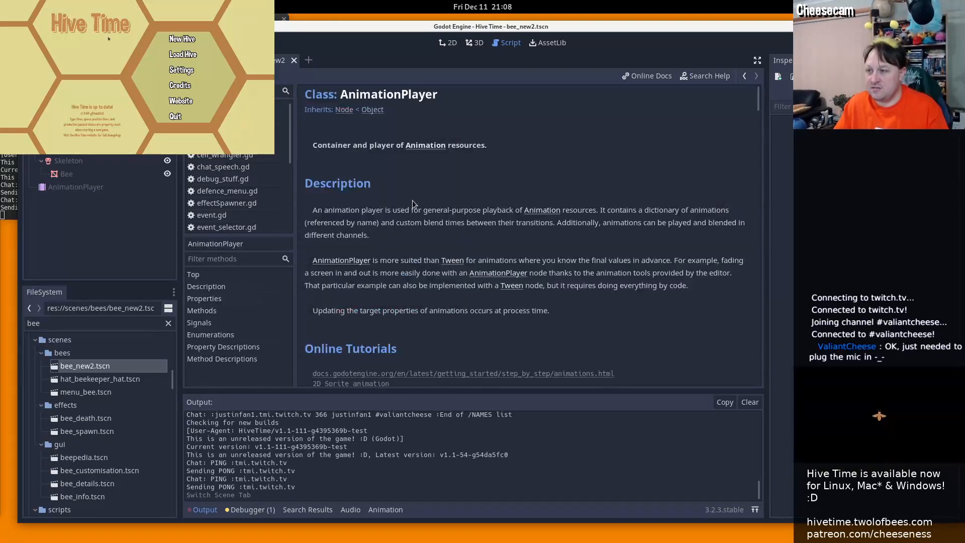
{"action": "scroll", "coordinate": [472, 159], "scroll_direction": "down", "scroll_amount": 3}
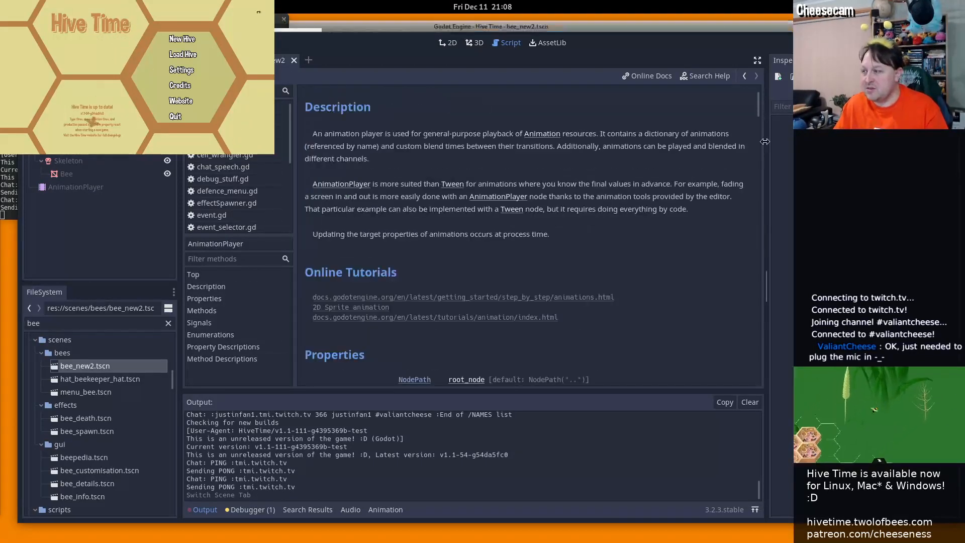
{"action": "left_click_drag", "start_coordinate": [753, 104], "coordinate": [753, 129]}
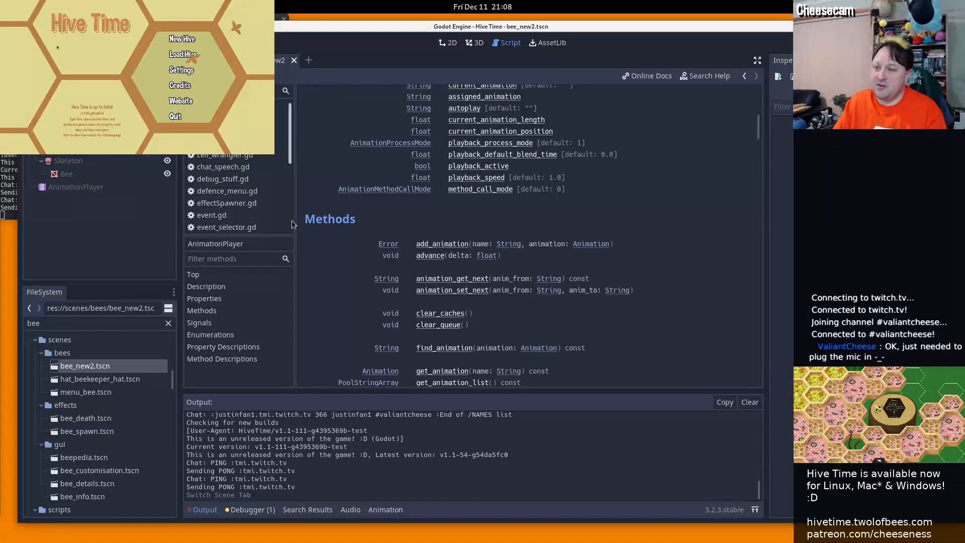
{"action": "scroll", "coordinate": [236, 201], "scroll_direction": "down", "scroll_amount": 5}
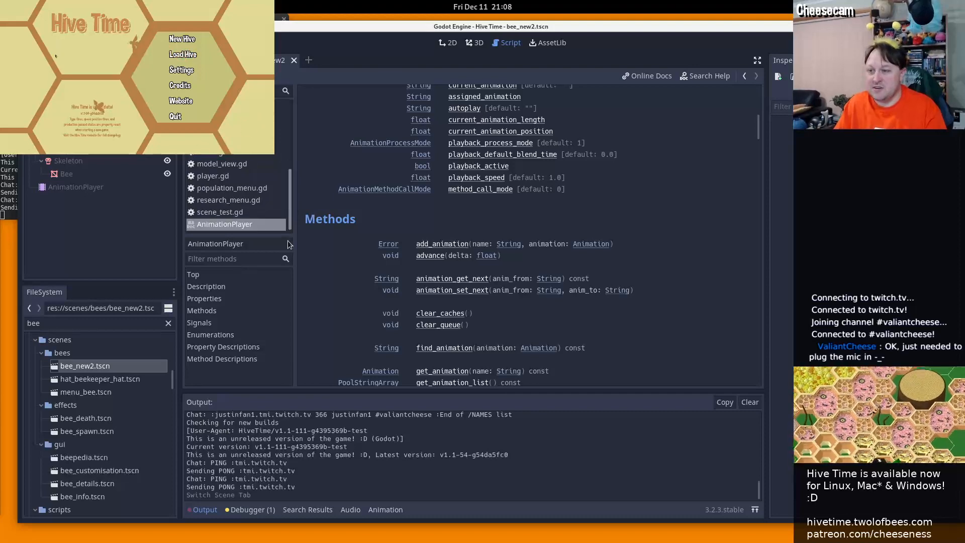
{"action": "right_click", "coordinate": [277, 227]}
{"action": "left_click", "coordinate": [285, 236]}
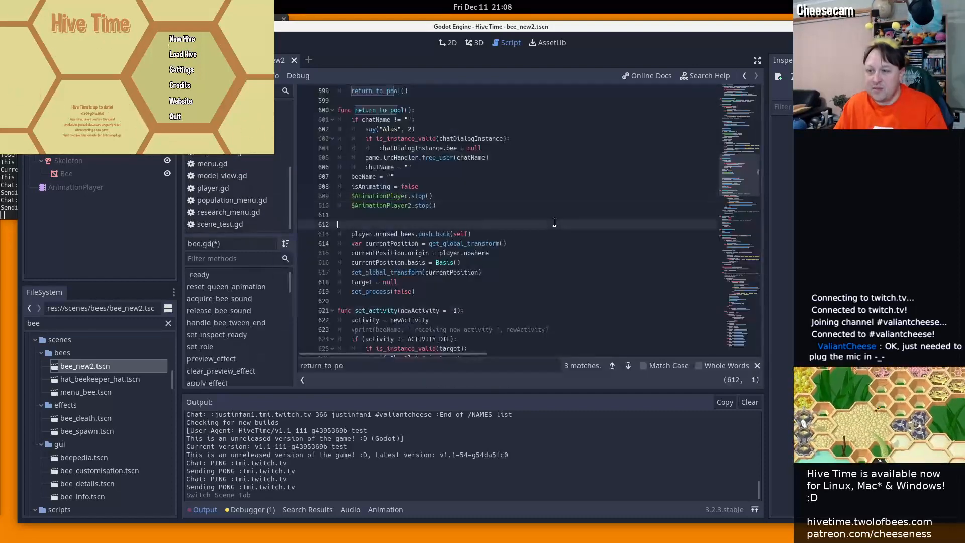
{"action": "key", "text": "alt+Tab"}
{"action": "key", "text": "alt+Tab"}
{"action": "key", "text": "alt+Tab"}
{"action": "key", "text": "alt+Tab"}
{"action": "key", "text": "alt+Tab"}
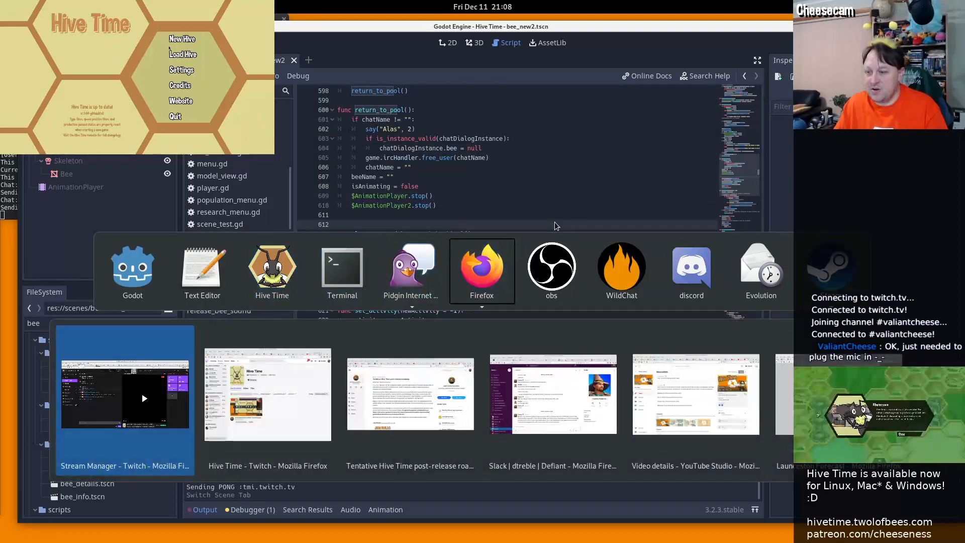
{"action": "key", "text": "alt+grave"}
{"action": "key", "text": "alt+grave"}
{"action": "key", "text": "alt+grave"}
{"action": "key", "text": "alt+grave"}
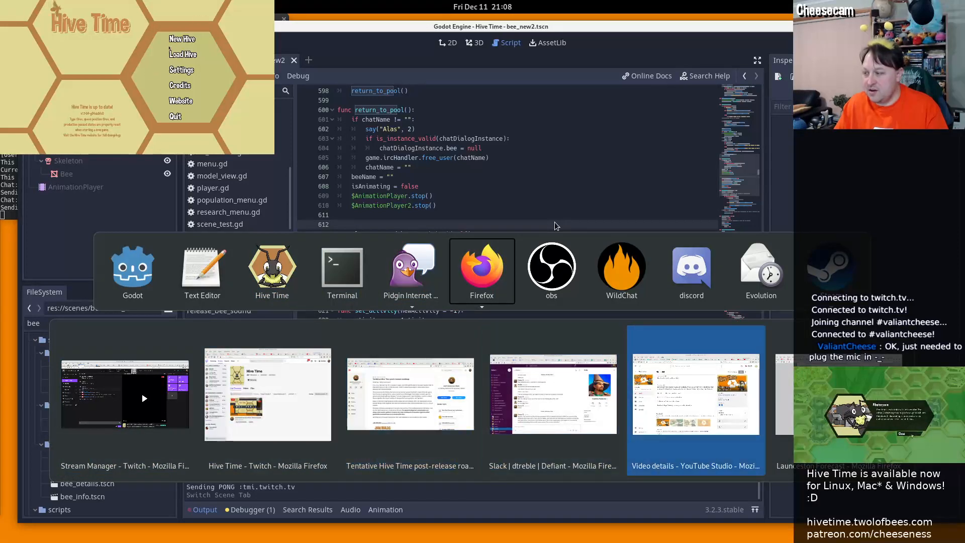
{"action": "key", "text": "alt+grave"}
{"action": "key", "text": "Escape"}
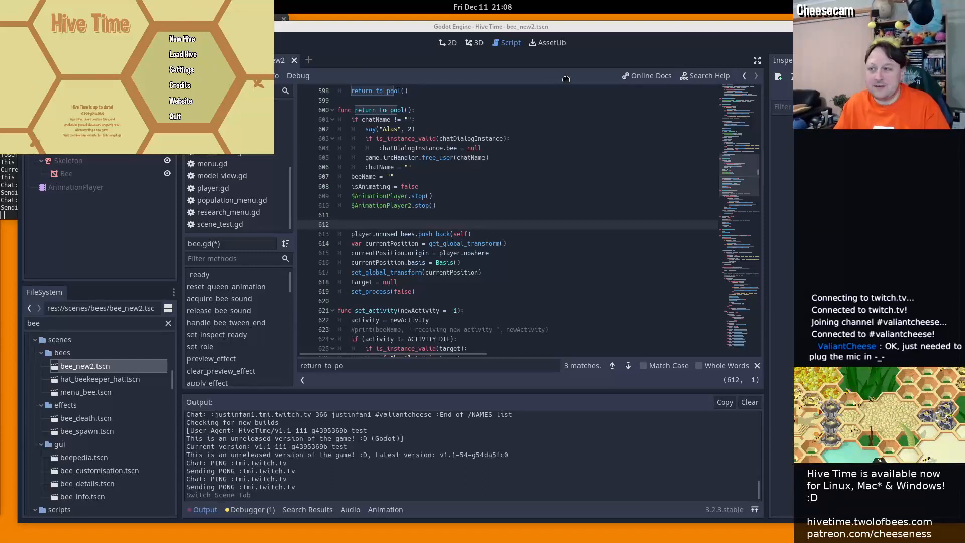
Switch to Firefox, open the 3.2 version of the AnimationPlayer documentation and look up the stop method's description
{"action": "key", "text": "alt+Tab"}
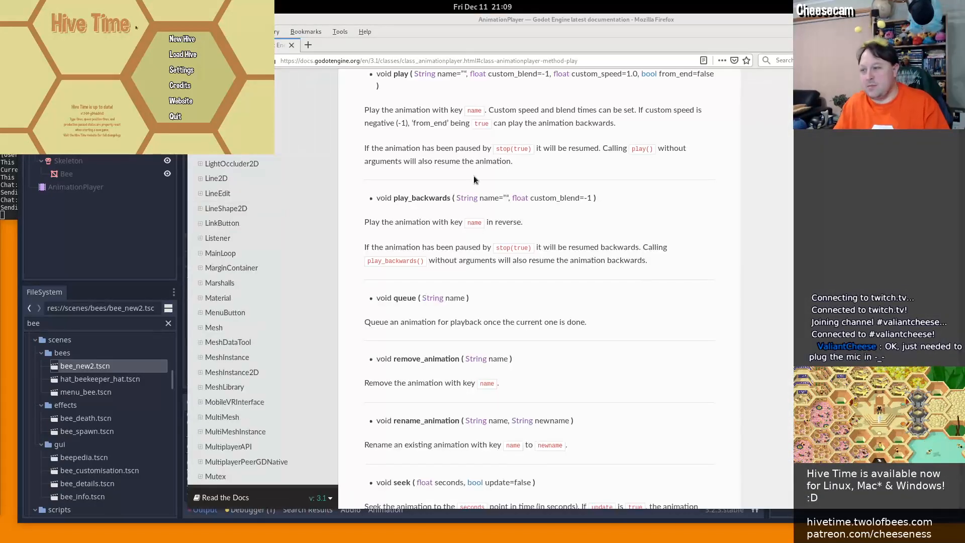
{"action": "key", "text": "Home"}
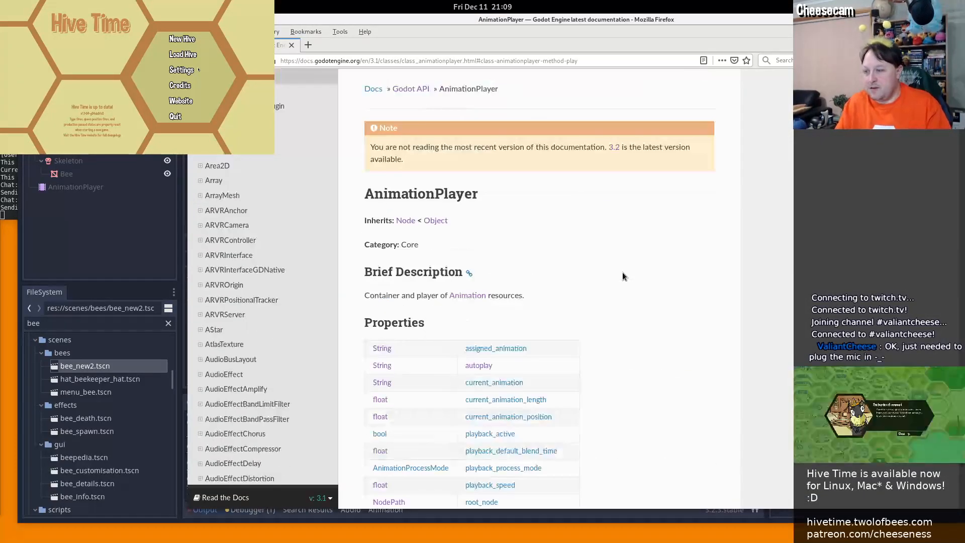
{"action": "left_click", "coordinate": [613, 147]}
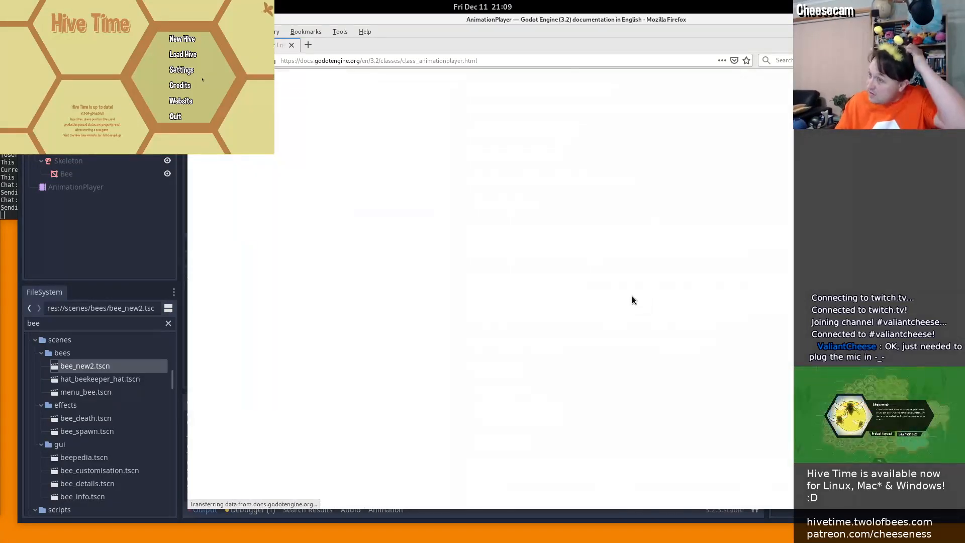
{"action": "key", "text": "ctrl+f"}
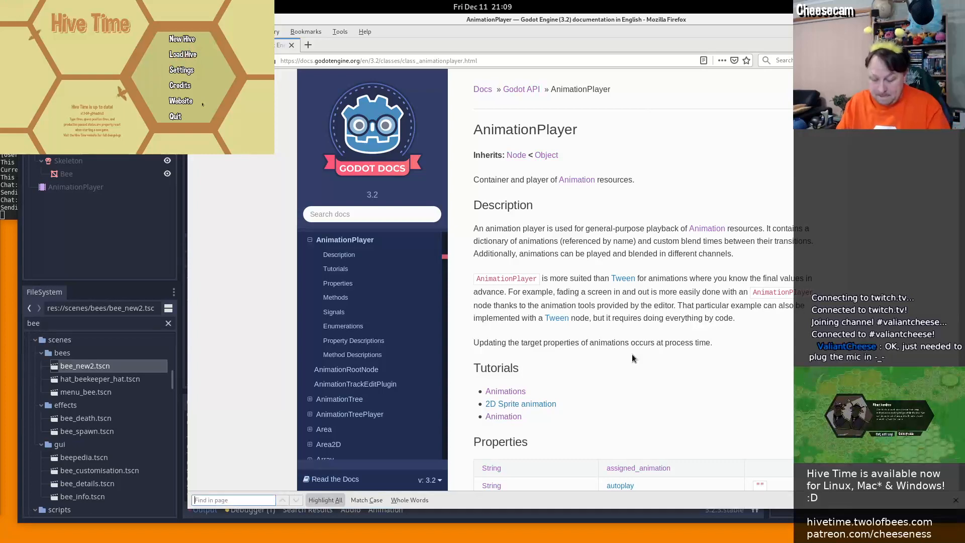
{"action": "type", "text": "stop"}
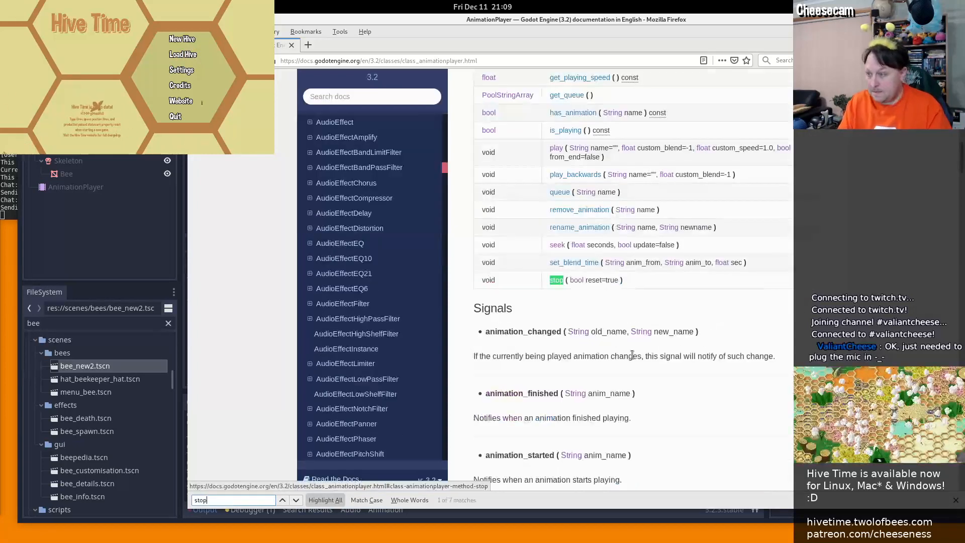
{"action": "left_click", "coordinate": [555, 280]}
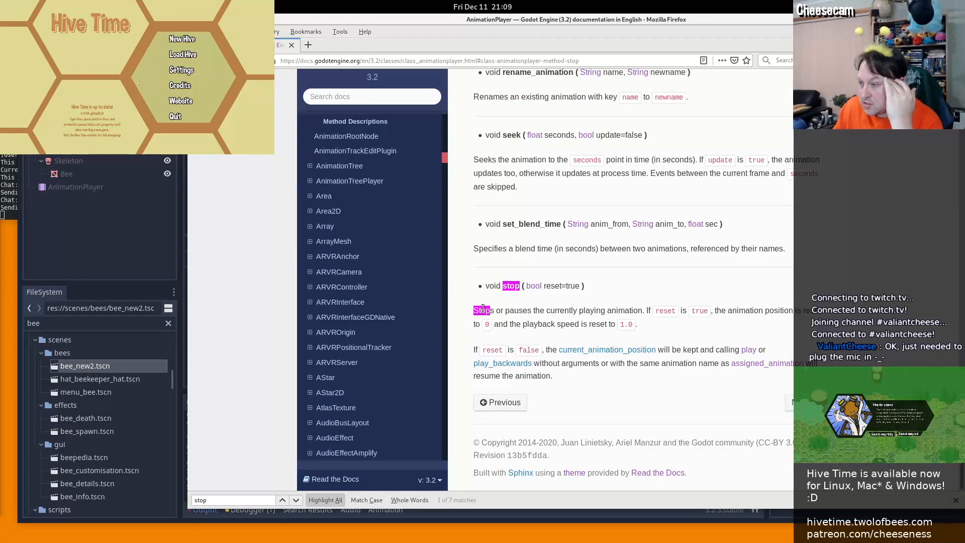
{"action": "left_click_drag", "start_coordinate": [474, 310], "coordinate": [644, 310]}
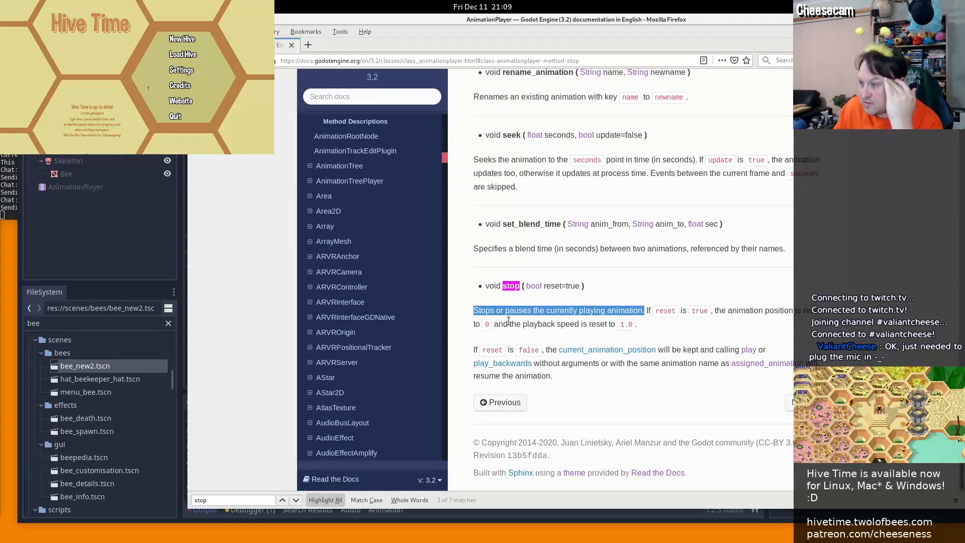
Back in Godot, try passing true to both stop() calls in return_to_pool, recheck the stop documentation and undo the argument edits
{"action": "key", "text": "alt+Tab"}
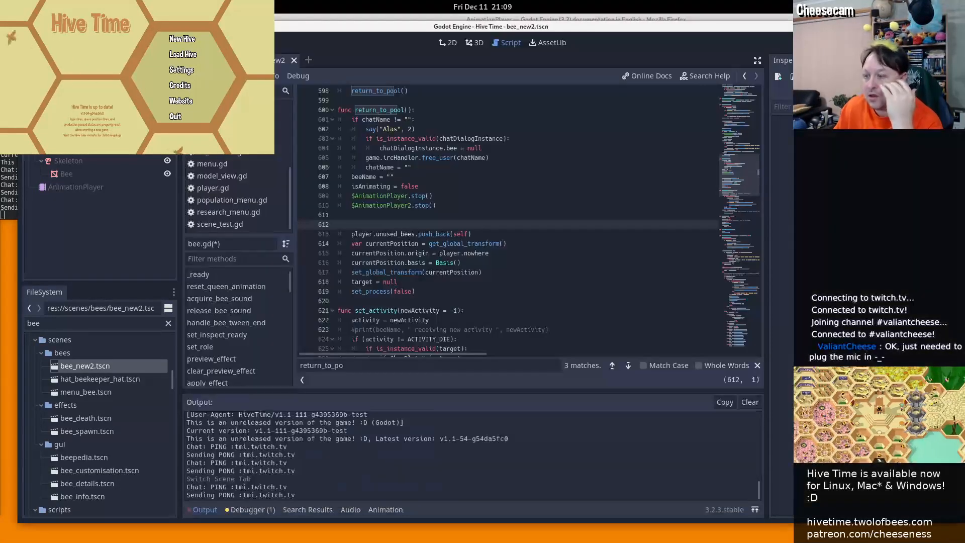
{"action": "left_click", "coordinate": [433, 205]}
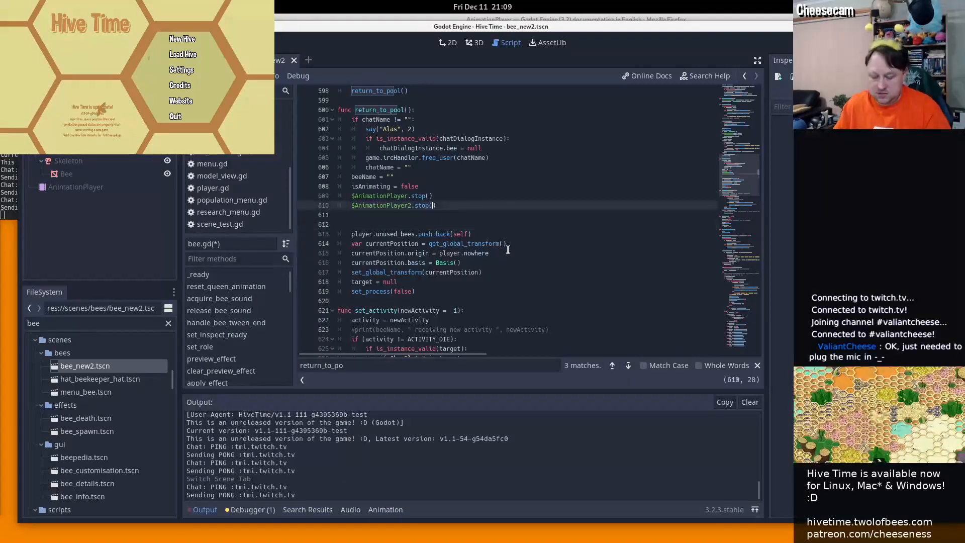
{"action": "type", "text": "true"}
{"action": "key", "text": "Up"}
{"action": "key", "text": "Left"}
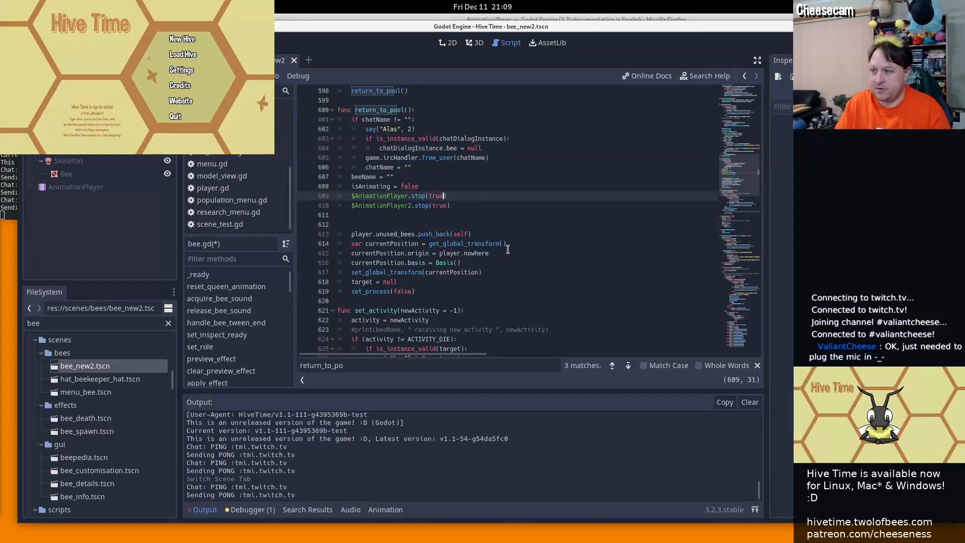
{"action": "key", "text": "alt+Tab"}
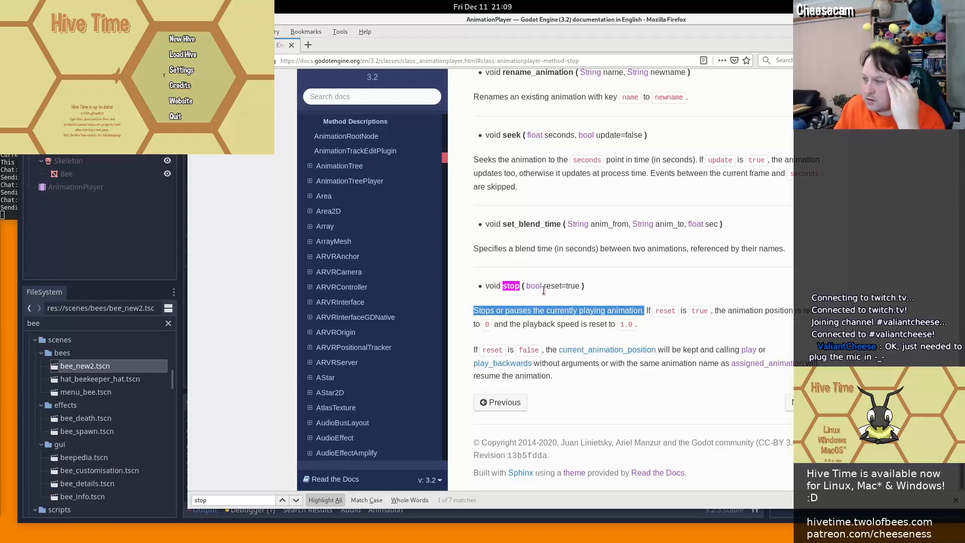
{"action": "key", "text": "alt+Tab"}
{"action": "key", "text": "ctrl+z"}
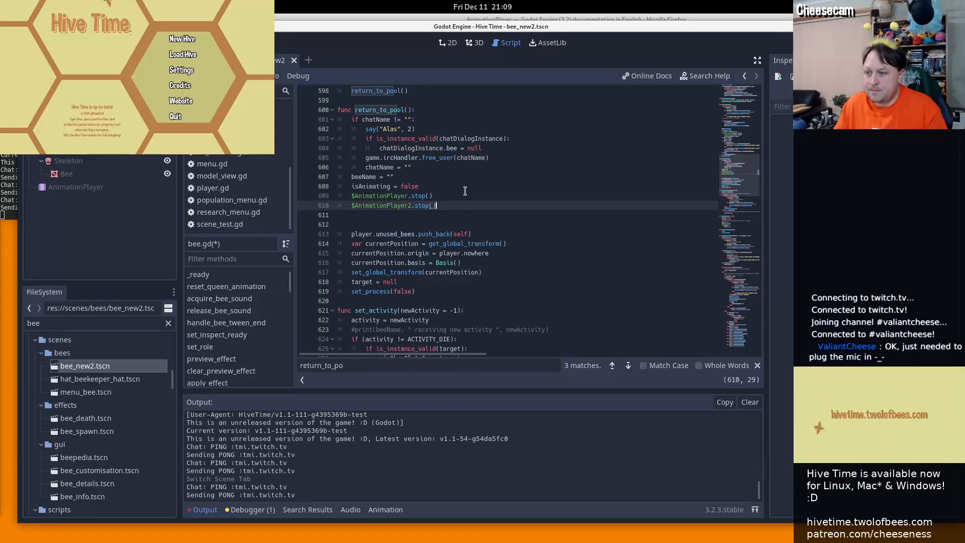
Insert the line isMoving = false directly below isAnimating = false in return_to_pool
{"action": "scroll", "coordinate": [465, 191], "scroll_direction": "up", "scroll_amount": 10}
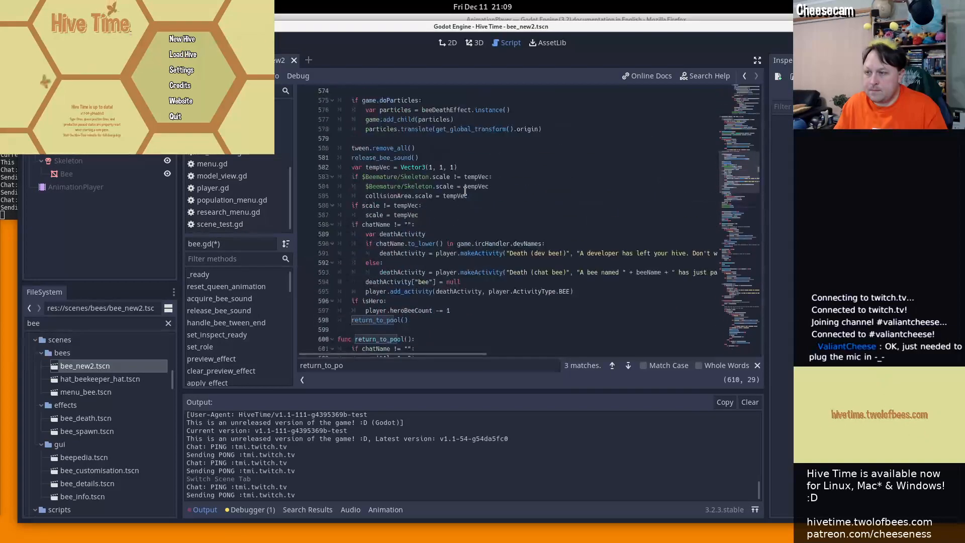
{"action": "scroll", "coordinate": [464, 191], "scroll_direction": "down", "scroll_amount": 4}
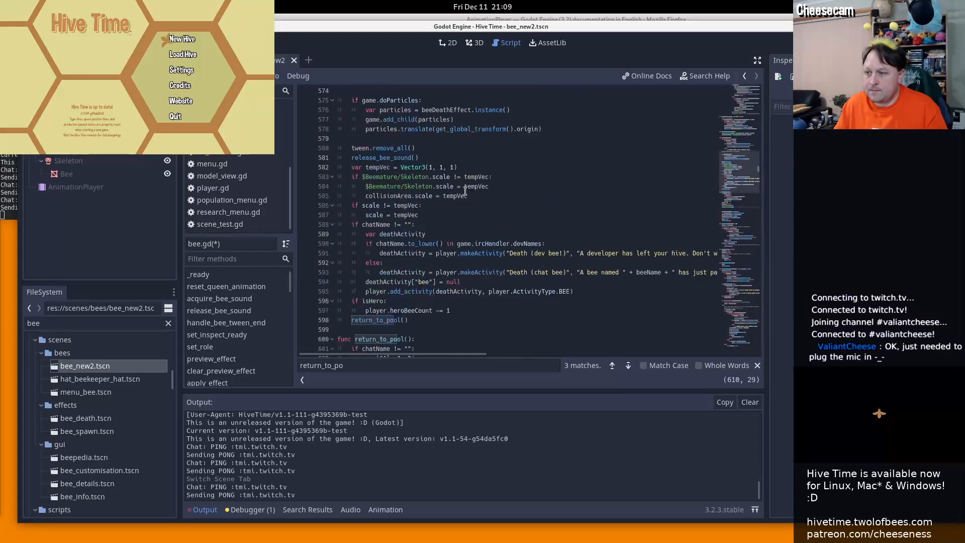
{"action": "scroll", "coordinate": [465, 191], "scroll_direction": "down", "scroll_amount": 3}
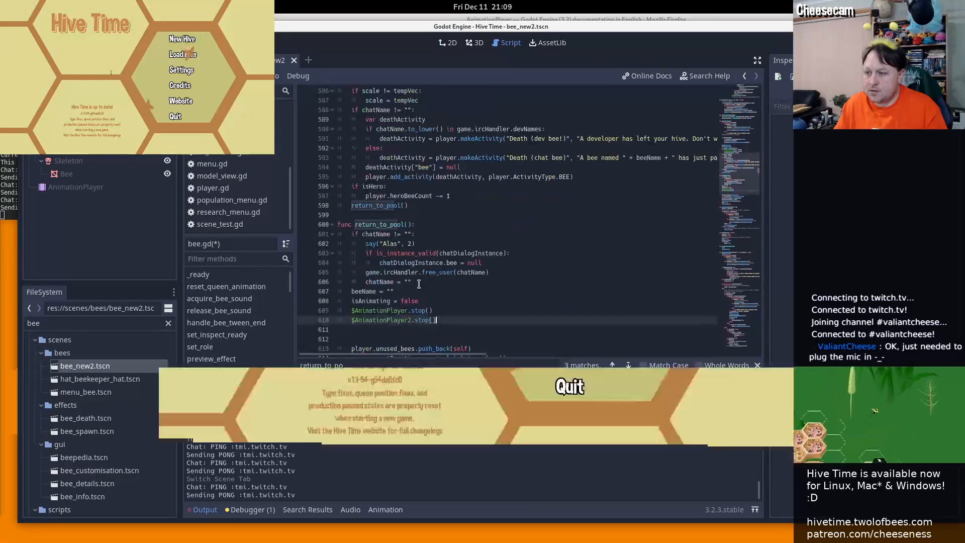
{"action": "left_click", "coordinate": [441, 302]}
{"action": "key", "text": "Return"}
{"action": "type", "text": "i"}
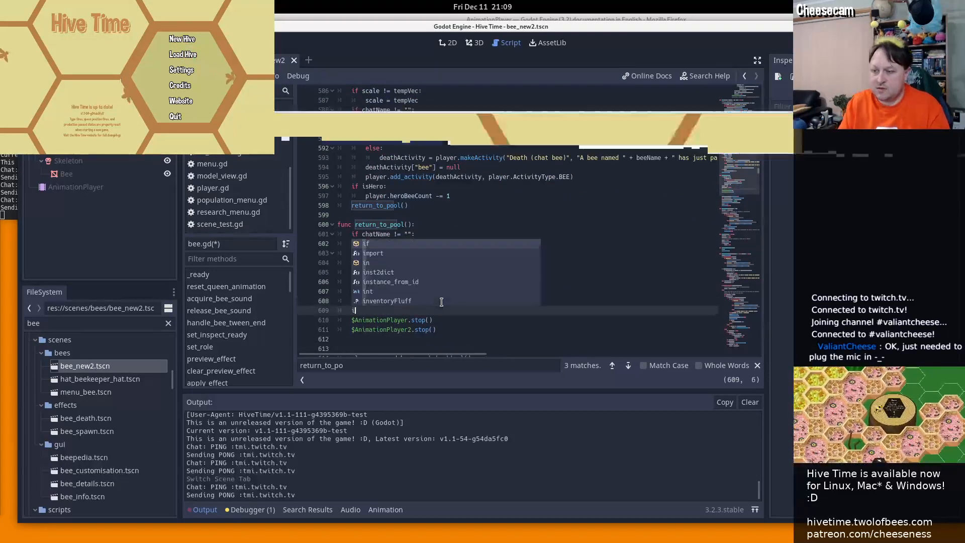
{"action": "type", "text": "sMoving ="}
{"action": "type", "text": "false"}
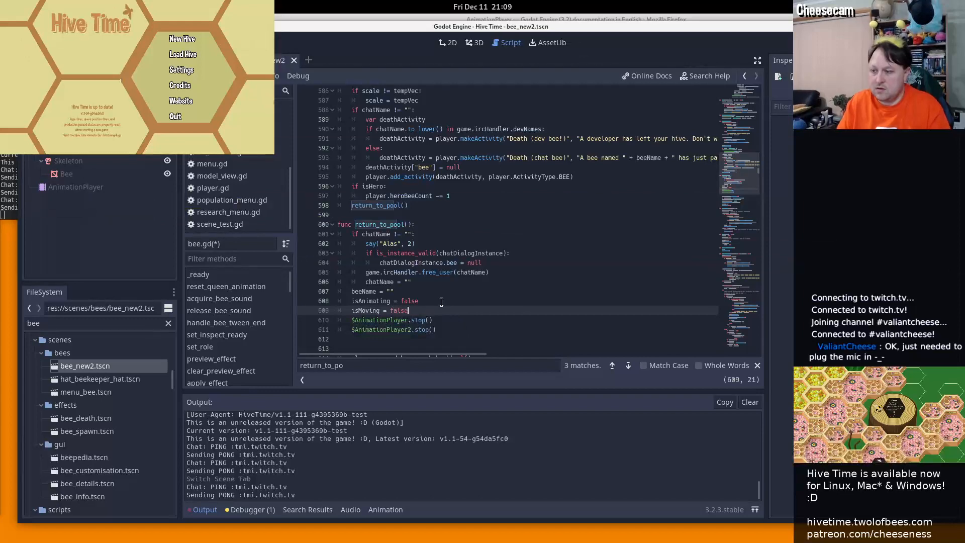
Check the script for isMoving and rename the variable on the new return_to_pool line to moving
{"action": "key", "text": "shift+End"}
{"action": "key", "text": "ctrl+f"}
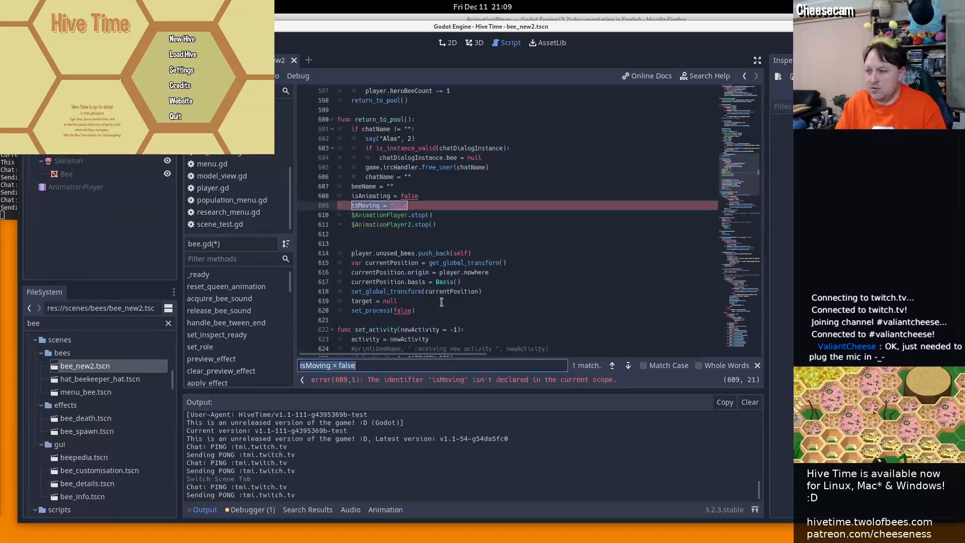
{"action": "key", "text": "Home"}
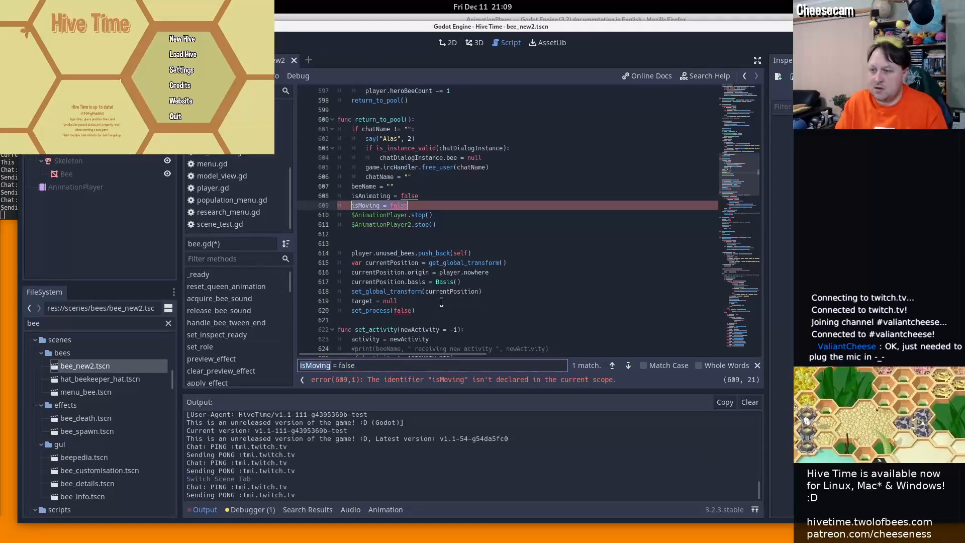
{"action": "key", "text": "ctrl+shift+Right"}
{"action": "double_click", "coordinate": [365, 206]}
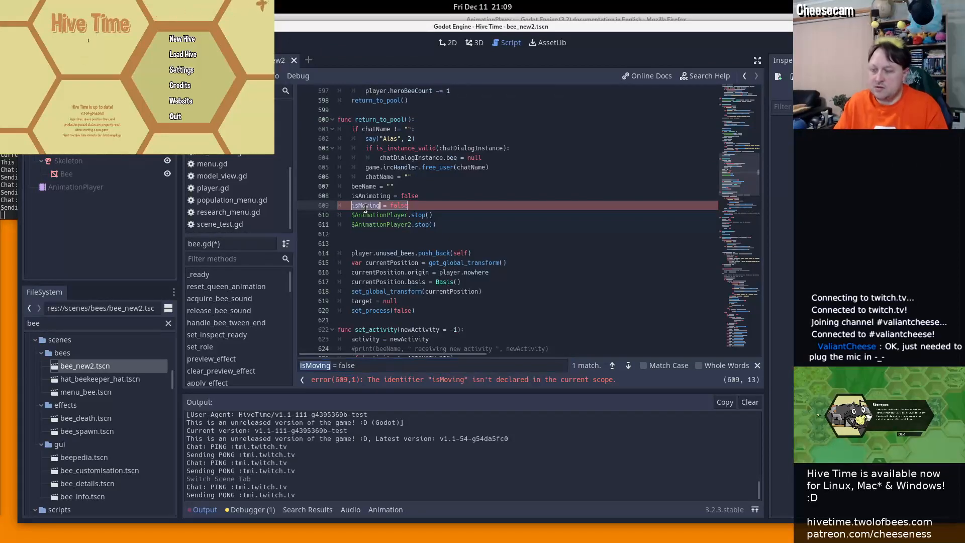
{"action": "type", "text": "m"}
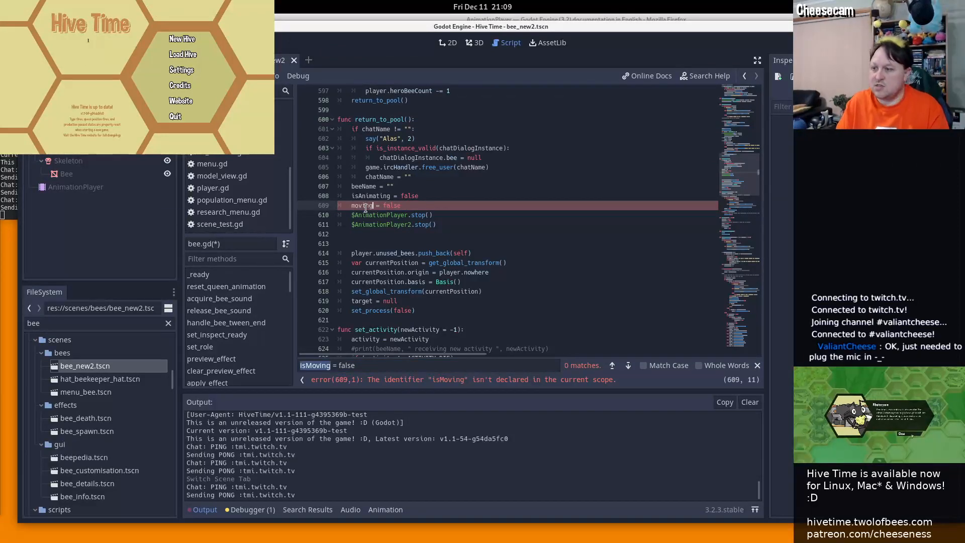
Search bee.gd for "moving = false" and check its uses in stop, process_movement and return_to_pool
{"action": "key", "text": "ctrl+f"}
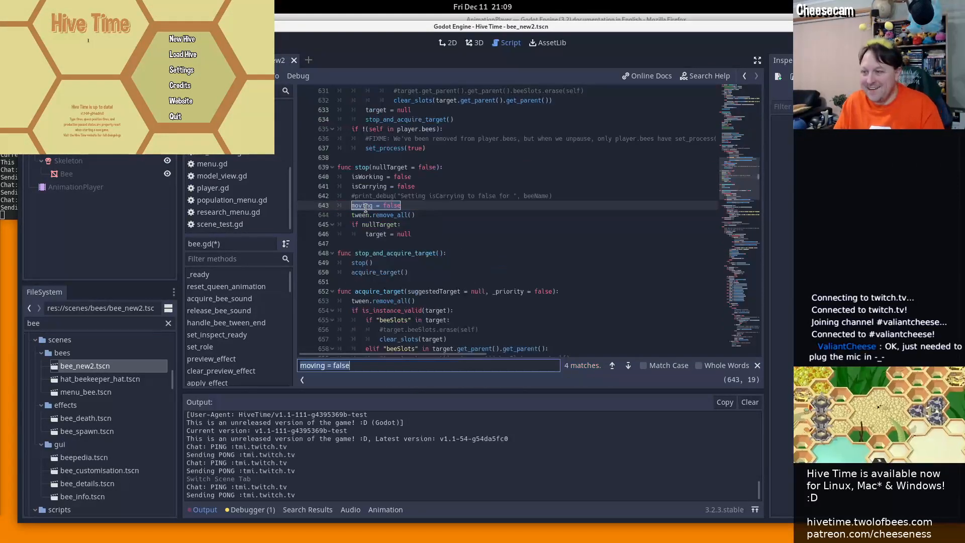
{"action": "key", "text": "Return"}
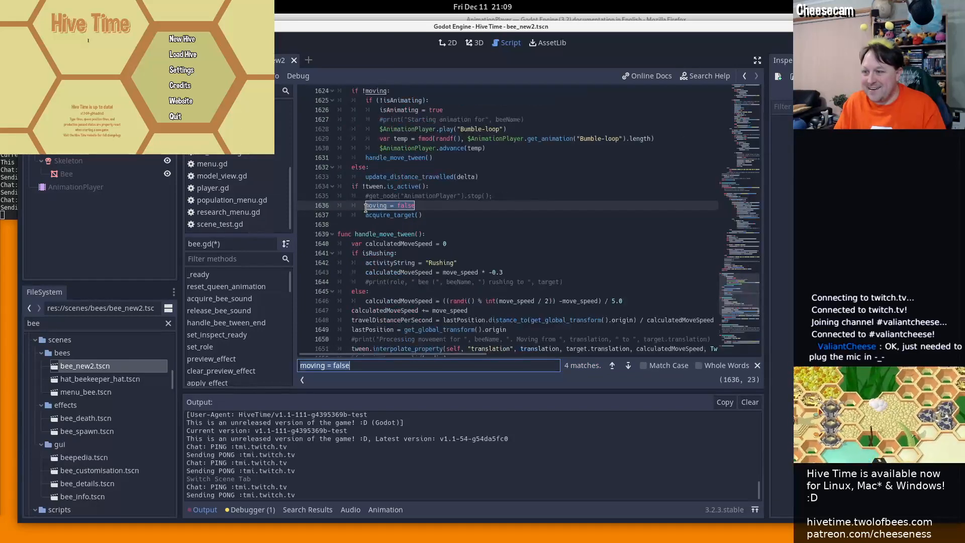
{"action": "scroll", "coordinate": [458, 220], "scroll_direction": "up", "scroll_amount": 2}
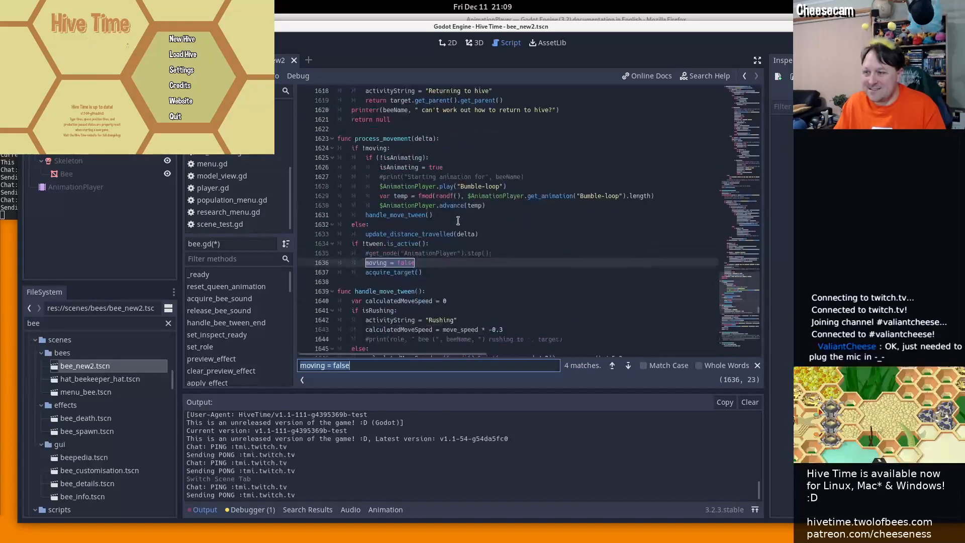
{"action": "key", "text": "Return"}
{"action": "key", "text": "Return"}
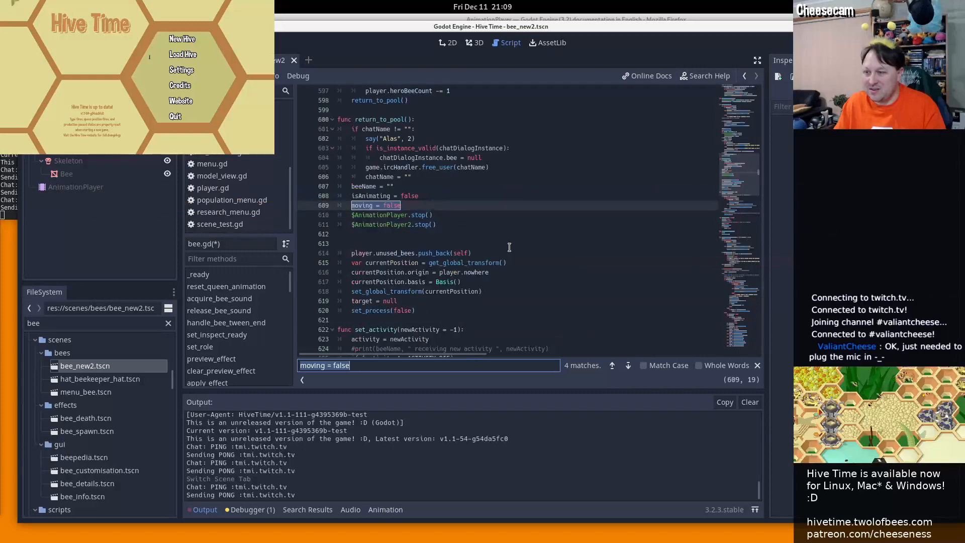
Review the bee state variable declarations near the start of bee.gd, including isRushing, isCarrying and isCustomisable
{"action": "left_click", "coordinate": [485, 208]}
{"action": "key", "text": "ctrl+Home"}
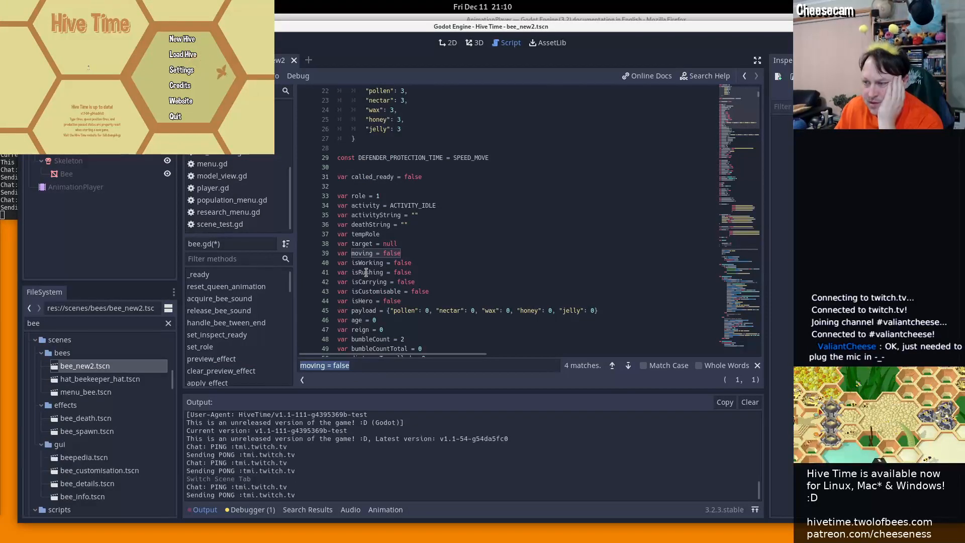
{"action": "scroll", "coordinate": [365, 272], "scroll_direction": "down", "scroll_amount": 1}
{"action": "left_click", "coordinate": [366, 272]}
{"action": "key", "text": "Up"}
{"action": "key", "text": "Up"}
{"action": "key", "text": "Up"}
{"action": "key", "text": "Home"}
{"action": "key", "text": "shift+Down"}
{"action": "key", "text": "shift+Down"}
{"action": "key", "text": "shift+Down"}
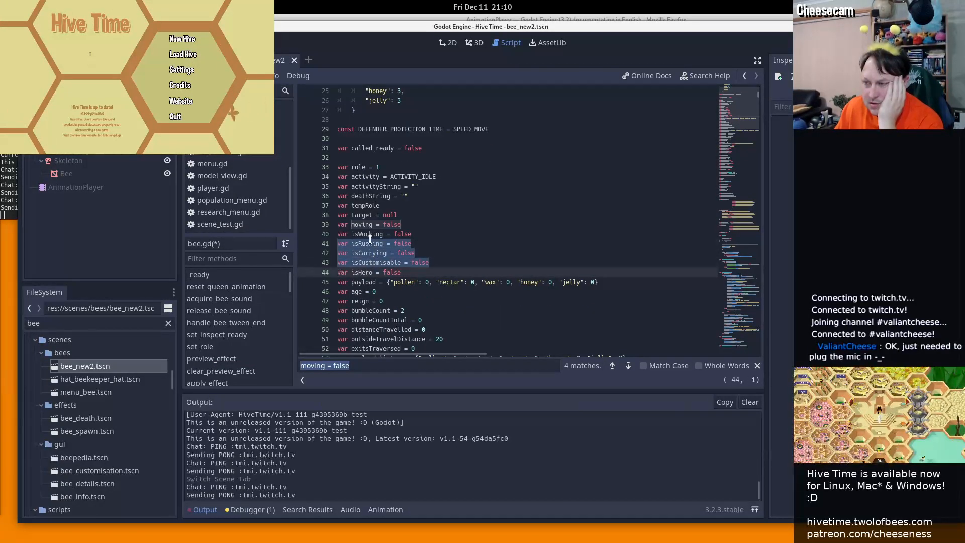
Search bee.gd for "isRushing = false" and go through every place where the flag is reset
{"action": "left_click_drag", "start_coordinate": [351, 243], "coordinate": [411, 244]}
{"action": "key", "text": "ctrl+f"}
{"action": "key", "text": "Return"}
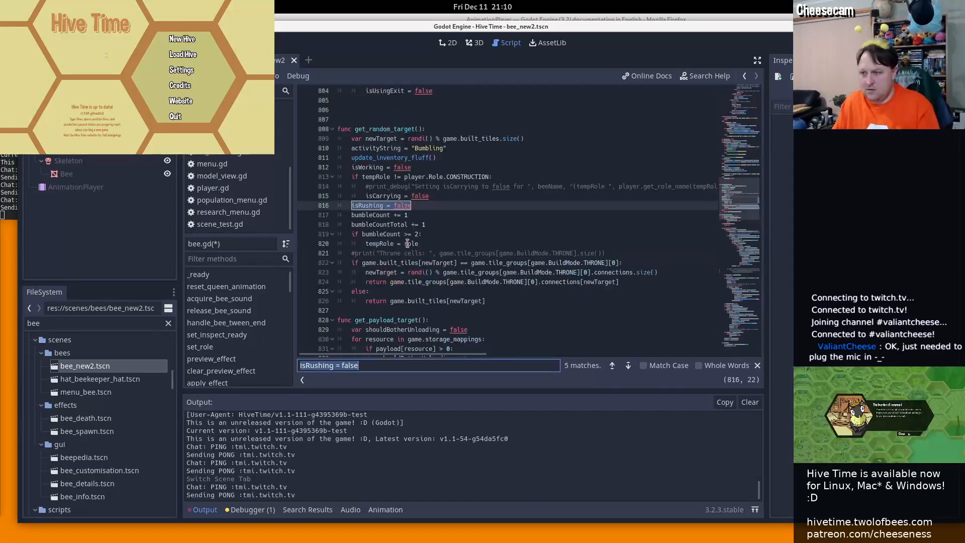
{"action": "key", "text": "Return"}
{"action": "key", "text": "Return"}
{"action": "key", "text": "Return"}
{"action": "key", "text": "Return"}
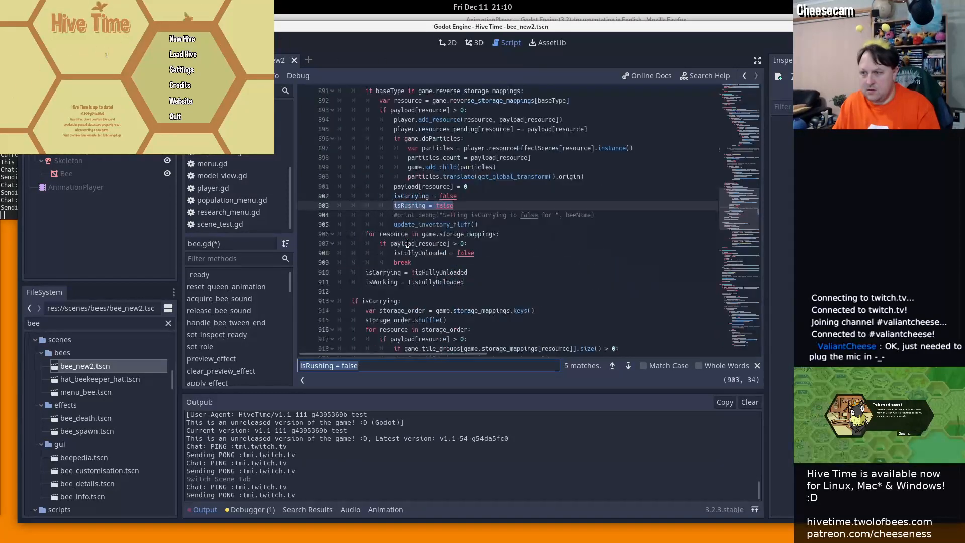
{"action": "key", "text": "Return"}
{"action": "key", "text": "Return"}
{"action": "key", "text": "Return"}
{"action": "key", "text": "Return"}
{"action": "key", "text": "Return"}
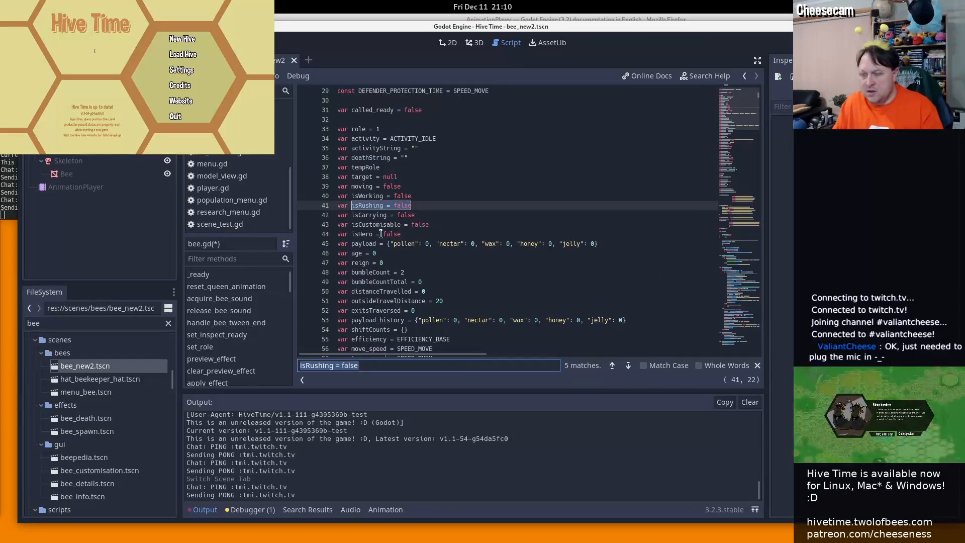
Examine the remaining variable declarations and the functions that follow, down to set_role and its clearData block
{"action": "scroll", "coordinate": [381, 242], "scroll_direction": "down", "scroll_amount": 8}
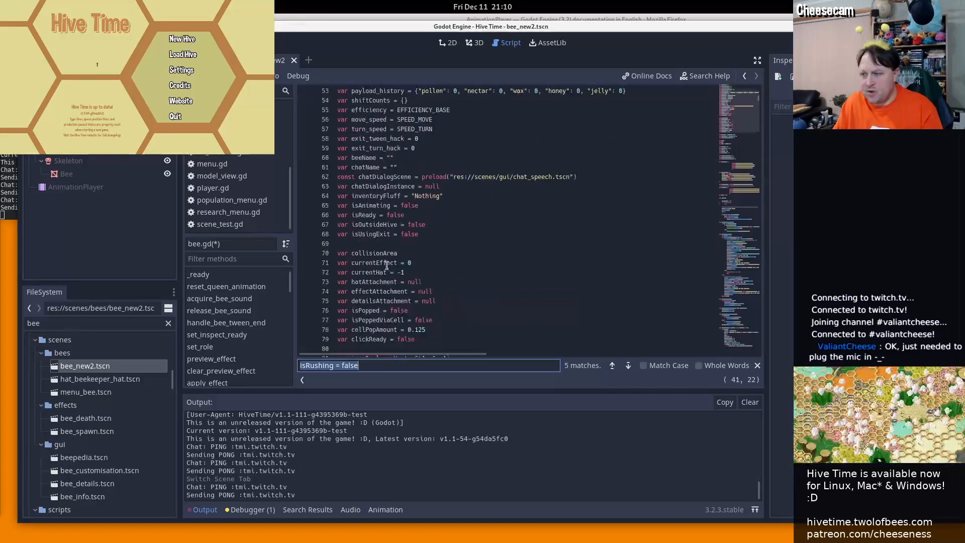
{"action": "scroll", "coordinate": [382, 257], "scroll_direction": "down", "scroll_amount": 12}
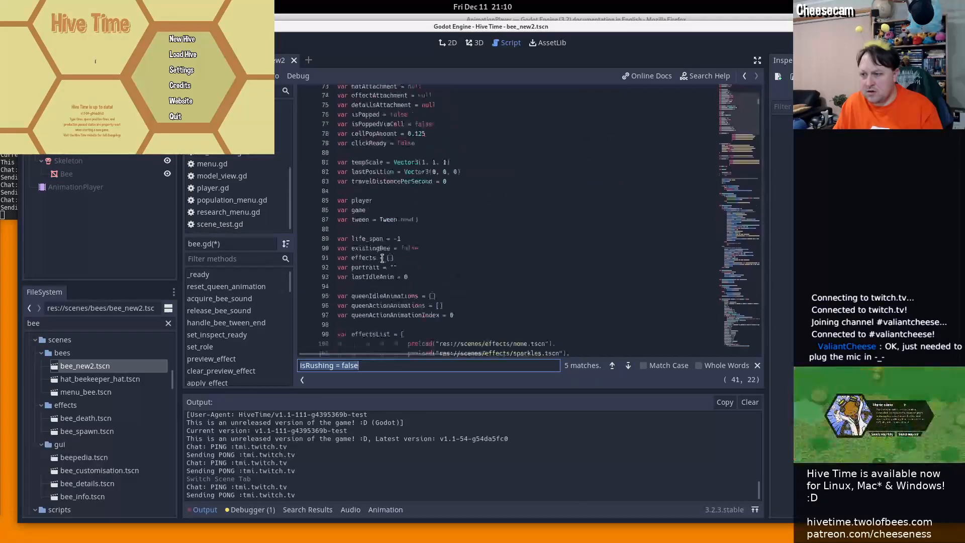
{"action": "left_click", "coordinate": [383, 254]}
{"action": "key", "text": "Down"}
{"action": "key", "text": "Down"}
{"action": "key", "text": "Down"}
{"action": "key", "text": "Down"}
{"action": "key", "text": "Down"}
{"action": "key", "text": "Down"}
{"action": "key", "text": "Down"}
{"action": "key", "text": "Down"}
{"action": "key", "text": "Down"}
{"action": "key", "text": "Down"}
{"action": "key", "text": "Down"}
{"action": "key", "text": "Down"}
{"action": "key", "text": "Down"}
{"action": "key", "text": "Down"}
{"action": "key", "text": "Down"}
{"action": "key", "text": "Down"}
{"action": "key", "text": "Down"}
{"action": "key", "text": "Down"}
{"action": "key", "text": "Down"}
{"action": "key", "text": "Down"}
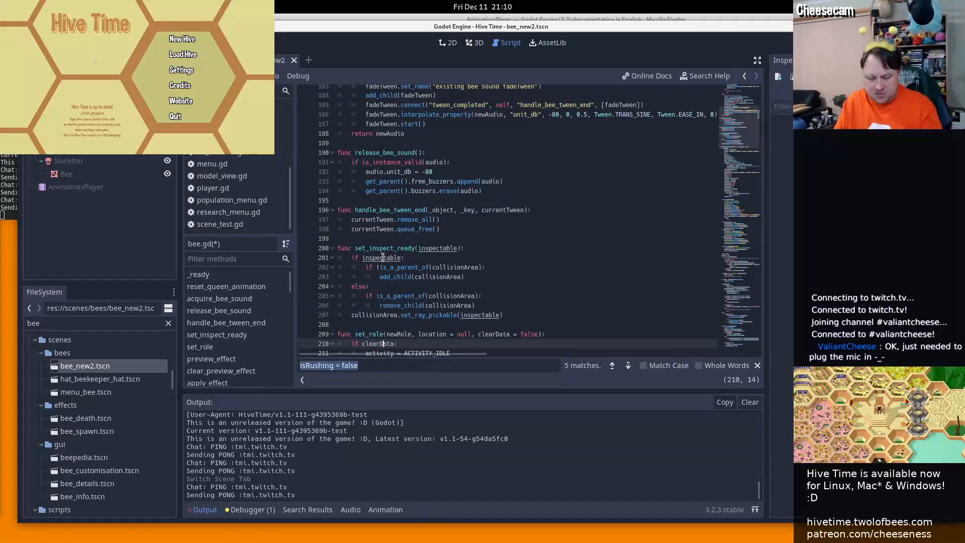
Search for "c set_role" to locate the set_role function definition
{"action": "type", "text": "set_role"}
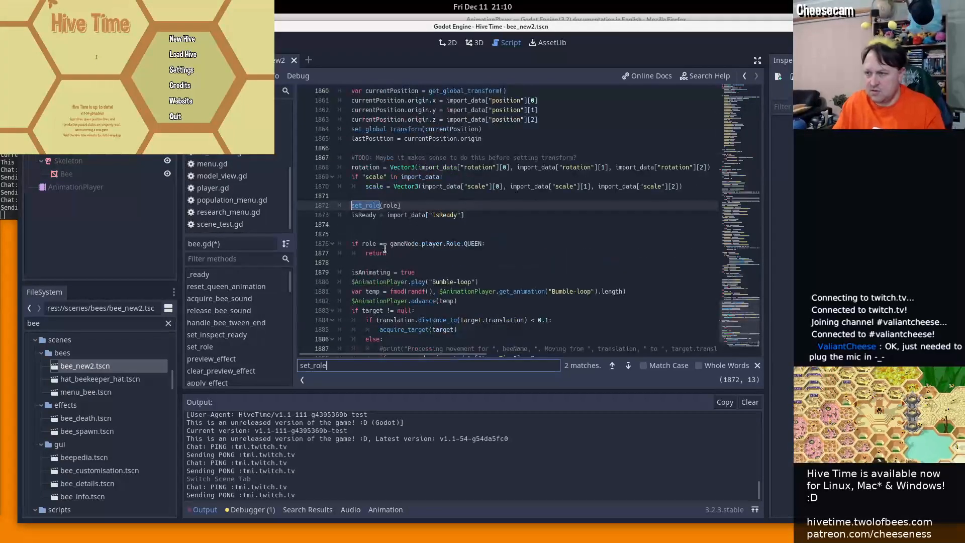
{"action": "key", "text": "Home"}
{"action": "type", "text": "c"}
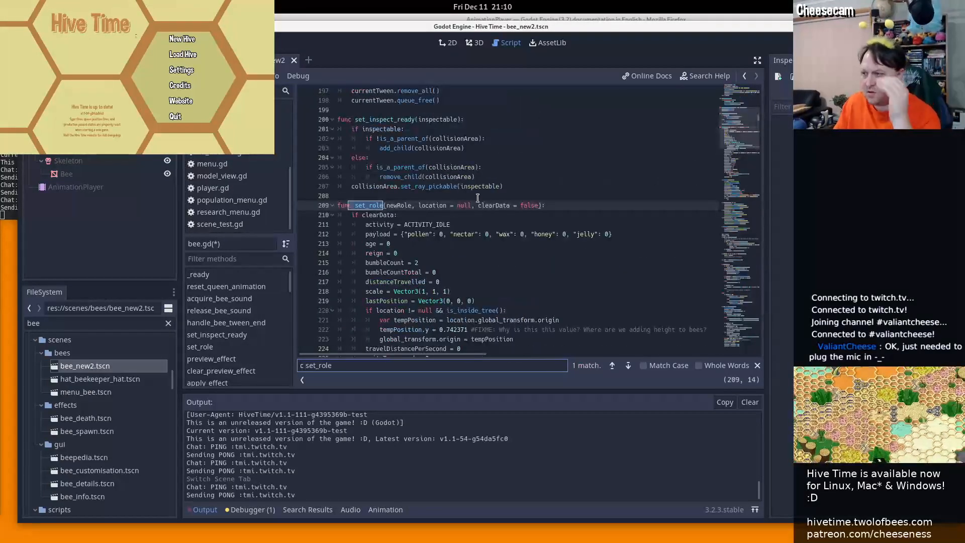
Examine the clearData block of set_role down to the currentHat reset
{"action": "double_click", "coordinate": [498, 205]}
{"action": "scroll", "coordinate": [452, 234], "scroll_direction": "down", "scroll_amount": 3}
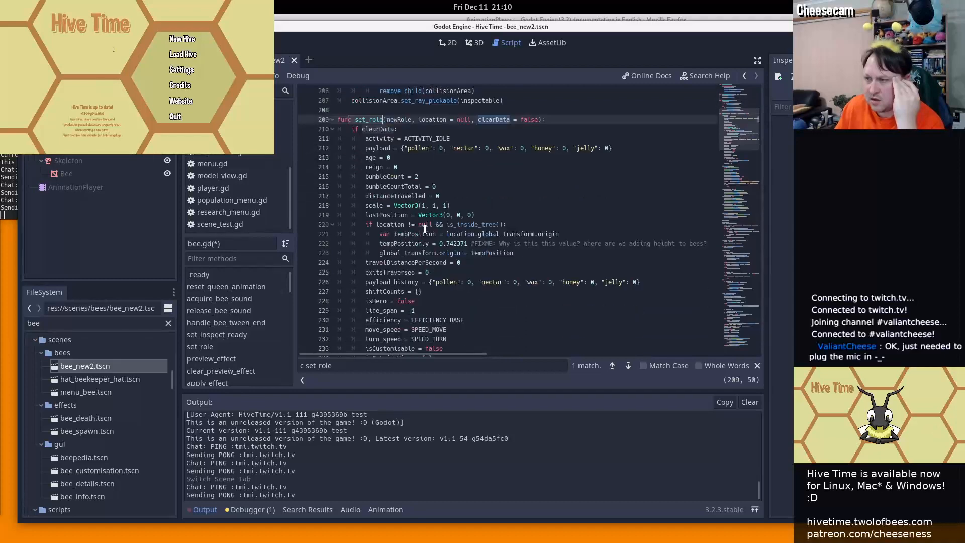
{"action": "scroll", "coordinate": [422, 274], "scroll_direction": "down", "scroll_amount": 8}
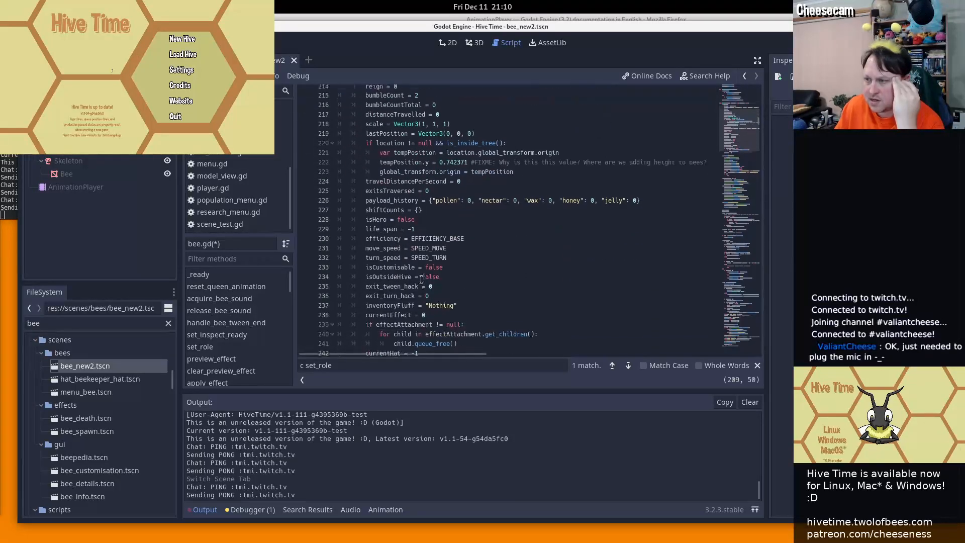
{"action": "left_click", "coordinate": [433, 176]}
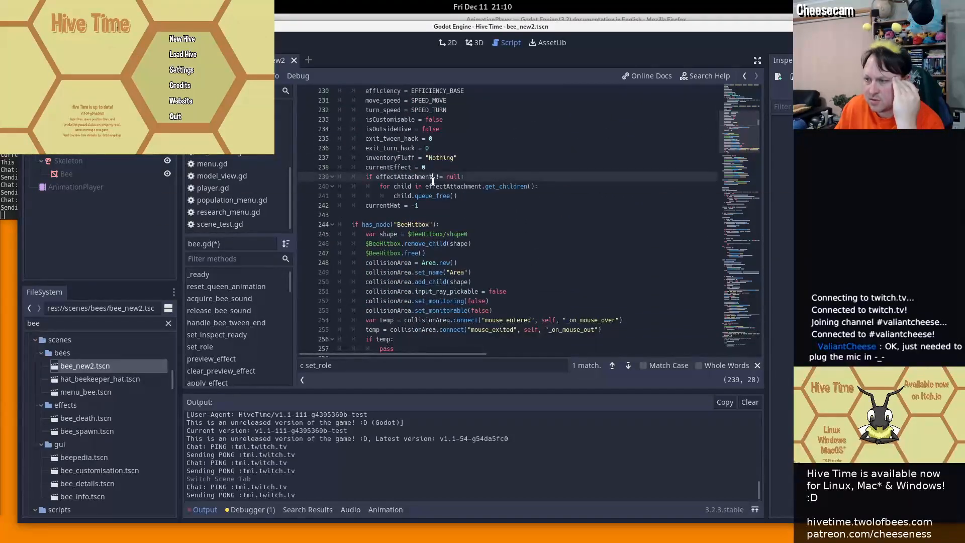
Find the return_to_pool function and cut its isAnimating = false and moving = false lines, leaving no blank line behind
{"action": "key", "text": "ctrl+Home"}
{"action": "left_click", "coordinate": [458, 194]}
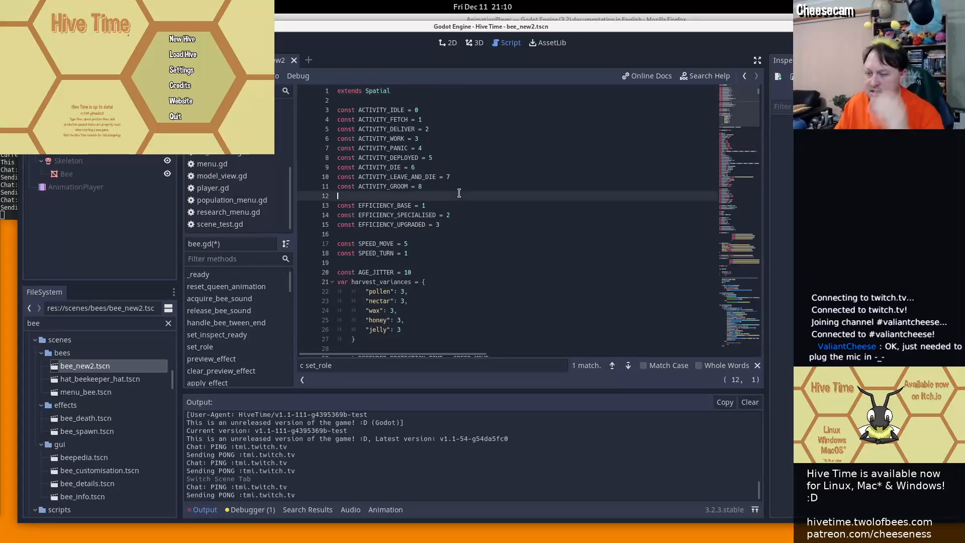
{"action": "key", "text": "ctrl+f"}
{"action": "type", "text": "c"}
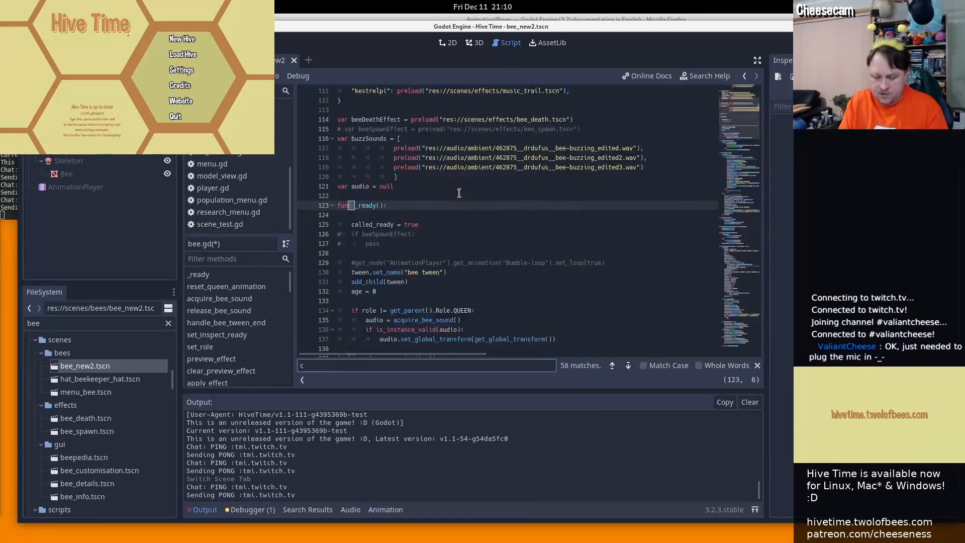
{"action": "type", "text": " return_"}
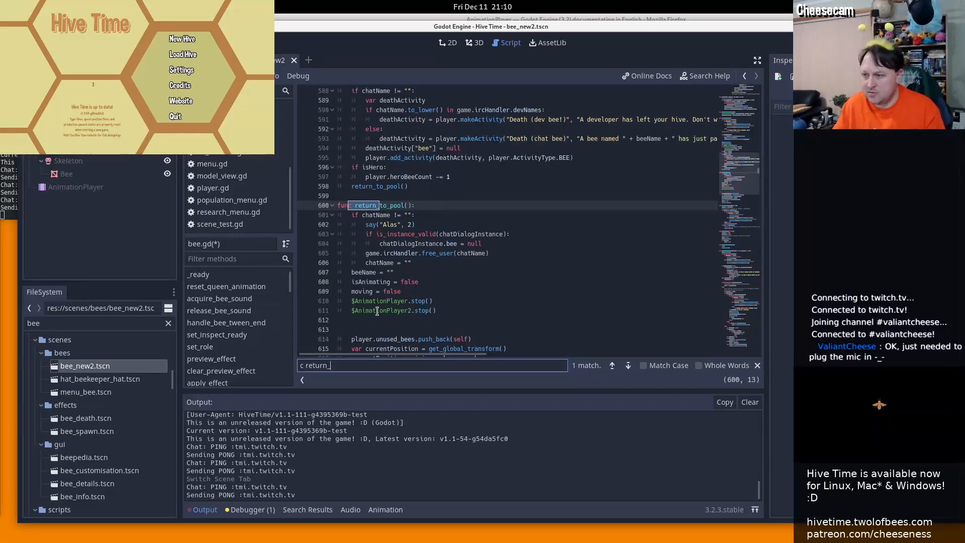
{"action": "double_click", "coordinate": [378, 311]}
{"action": "left_click_drag", "start_coordinate": [377, 311], "coordinate": [428, 279]}
{"action": "triple_click", "coordinate": [390, 292]}
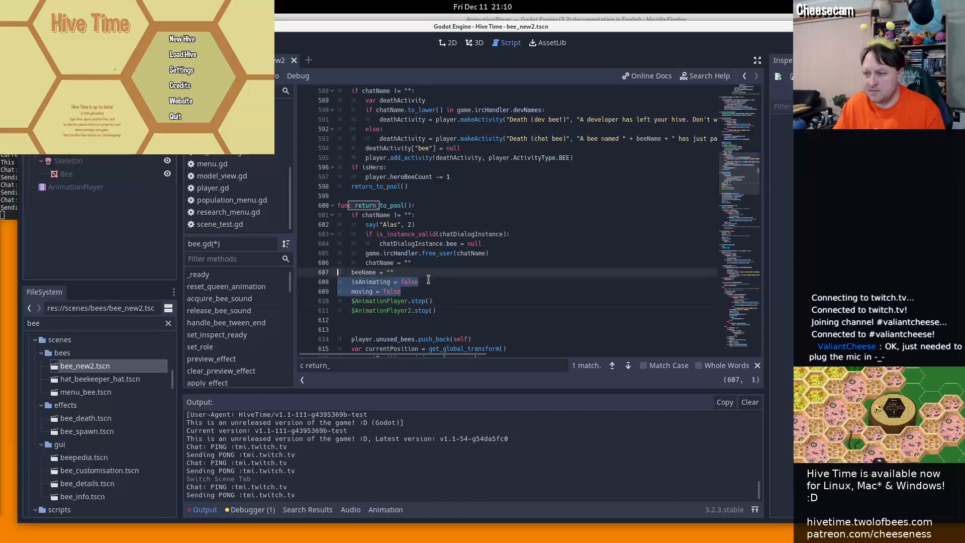
{"action": "key", "text": "ctrl+x"}
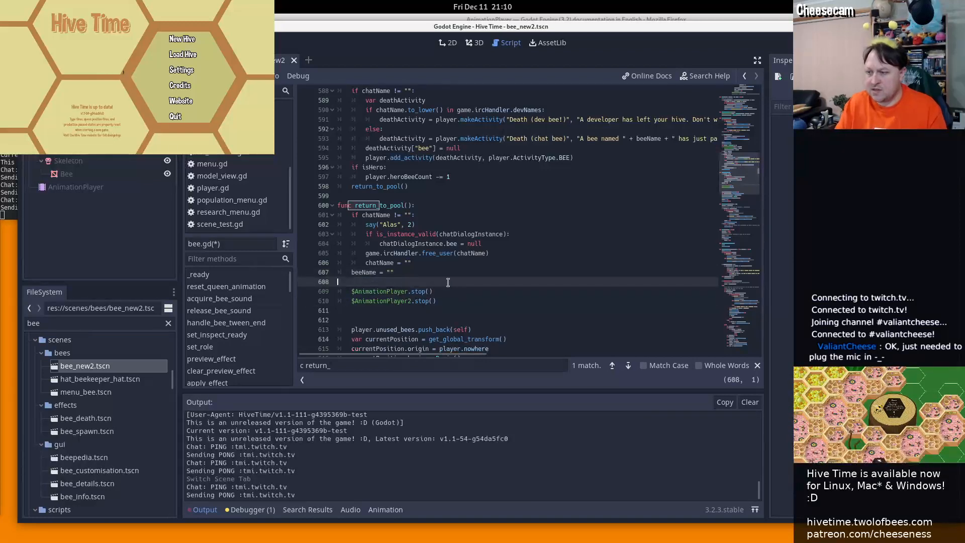
{"action": "key", "text": "BackSpace"}
Paste the isAnimating = false and moving = false lines below isHero = false in set_role's clearData block, aligned with the block's indentation
{"action": "key", "text": "ctrl+f"}
{"action": "type", "text": "c "}
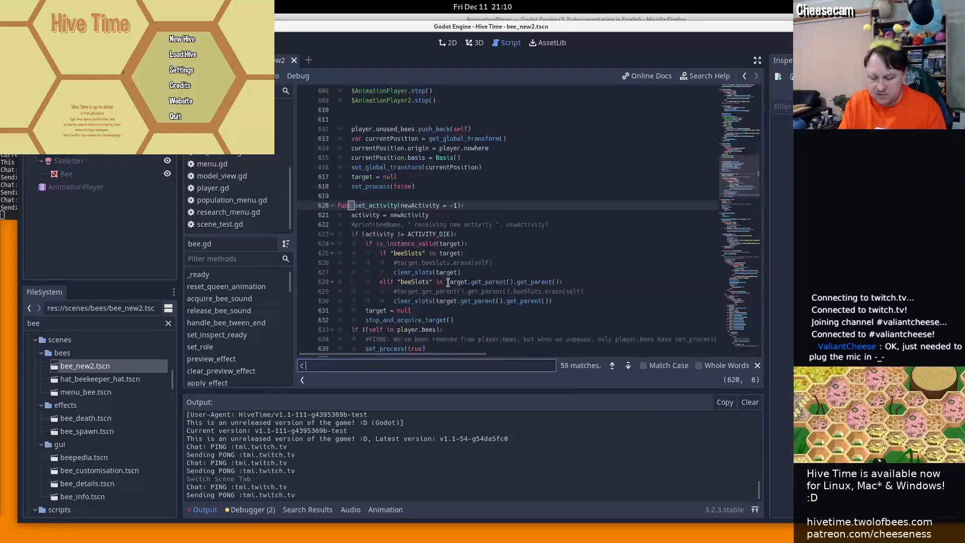
{"action": "type", "text": "set_role"}
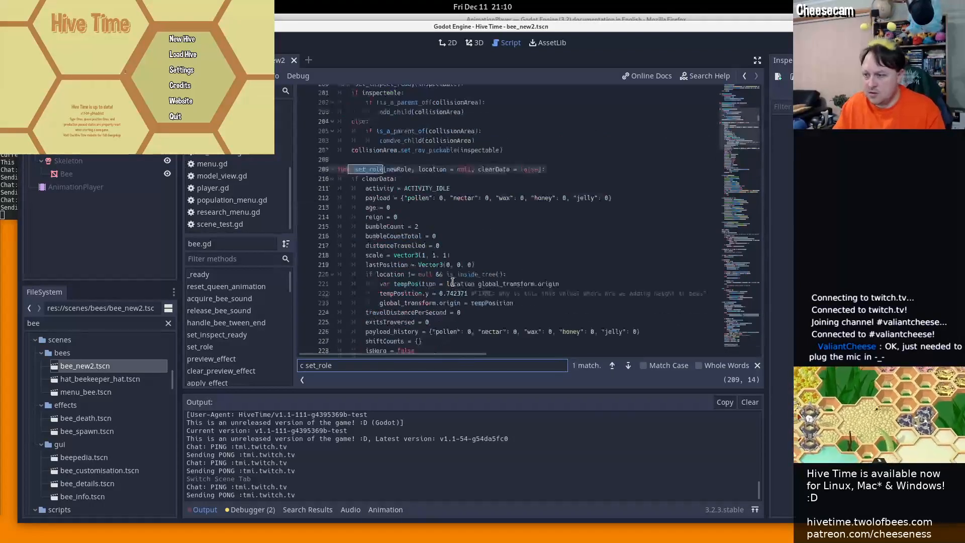
{"action": "scroll", "coordinate": [452, 282], "scroll_direction": "down", "scroll_amount": 3}
{"action": "left_click", "coordinate": [433, 271]}
{"action": "key", "text": "Return"}
{"action": "key", "text": "ctrl+v"}
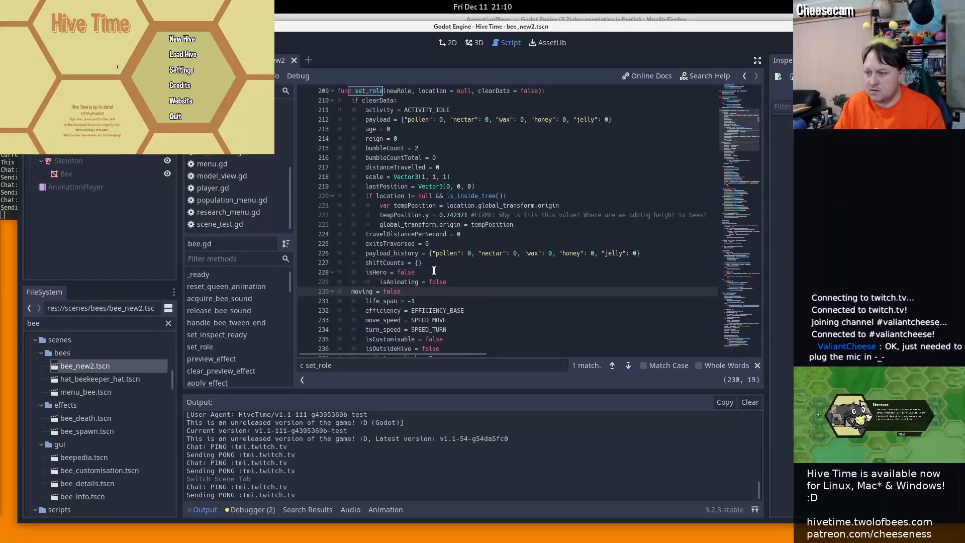
{"action": "key", "text": "Home"}
{"action": "key", "text": "Tab"}
{"action": "key", "text": "Up"}
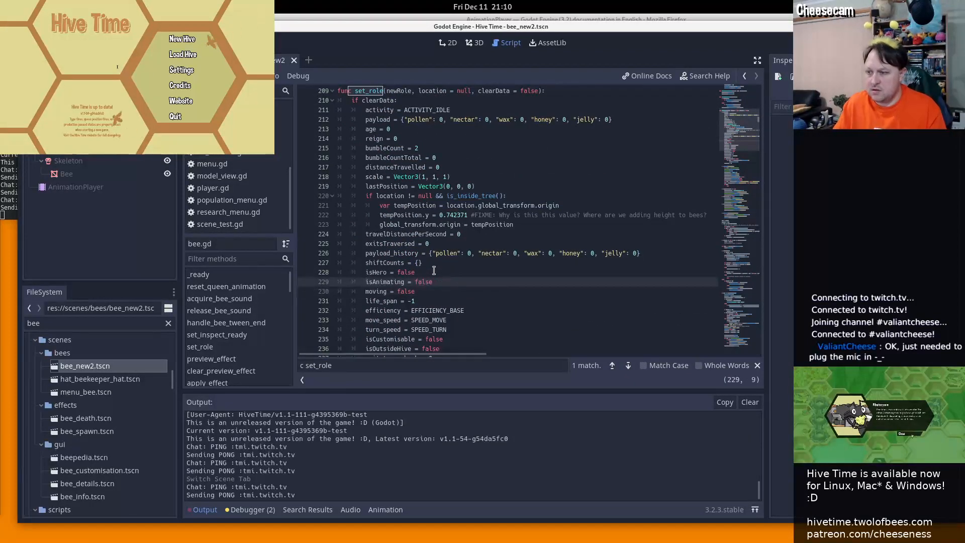
Copy the variable declarations from moving through isCustomisable near the start of bee.gd
{"action": "key", "text": "ctrl+Home"}
{"action": "scroll", "coordinate": [409, 201], "scroll_direction": "down", "scroll_amount": 10}
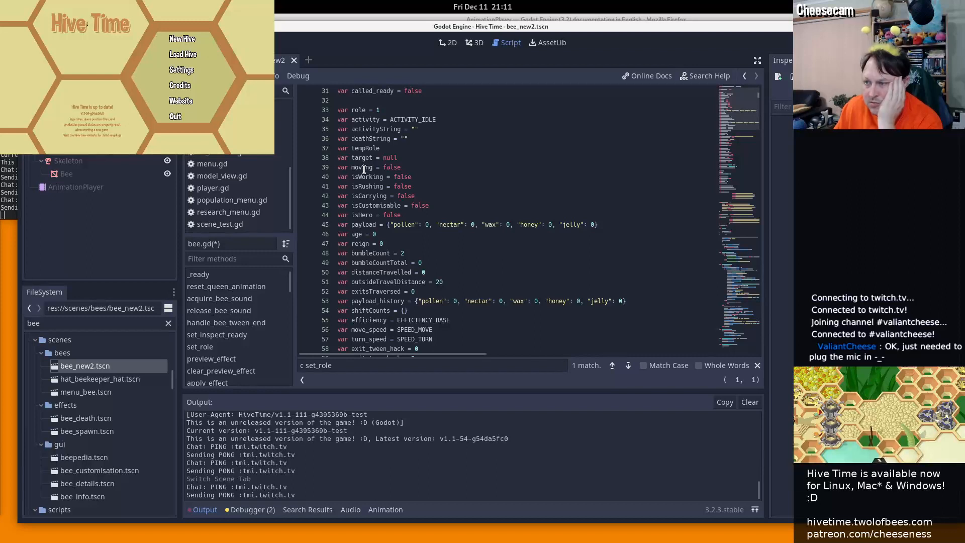
{"action": "left_click_drag", "start_coordinate": [364, 170], "coordinate": [376, 200]}
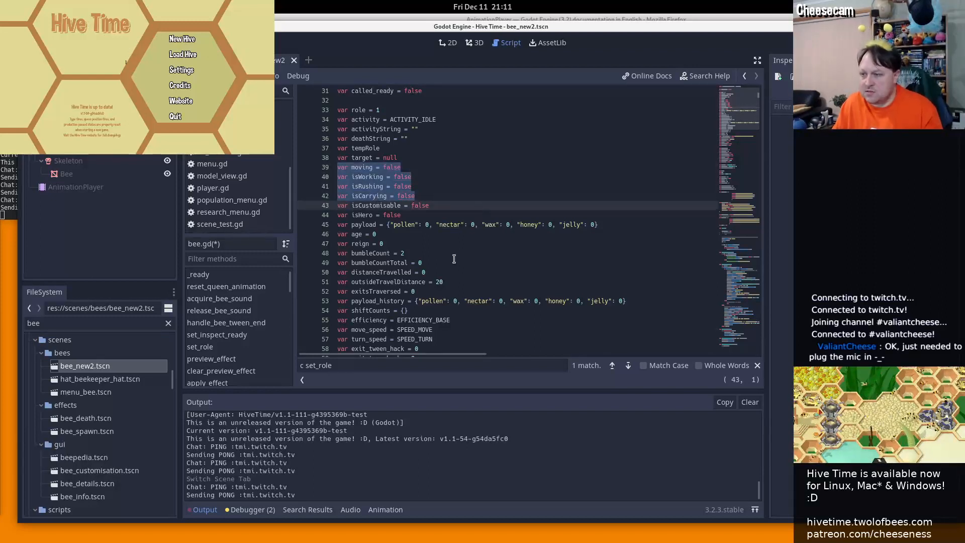
{"action": "scroll", "coordinate": [454, 258], "scroll_direction": "down", "scroll_amount": 4}
{"action": "scroll", "coordinate": [428, 114], "scroll_direction": "up", "scroll_amount": 1}
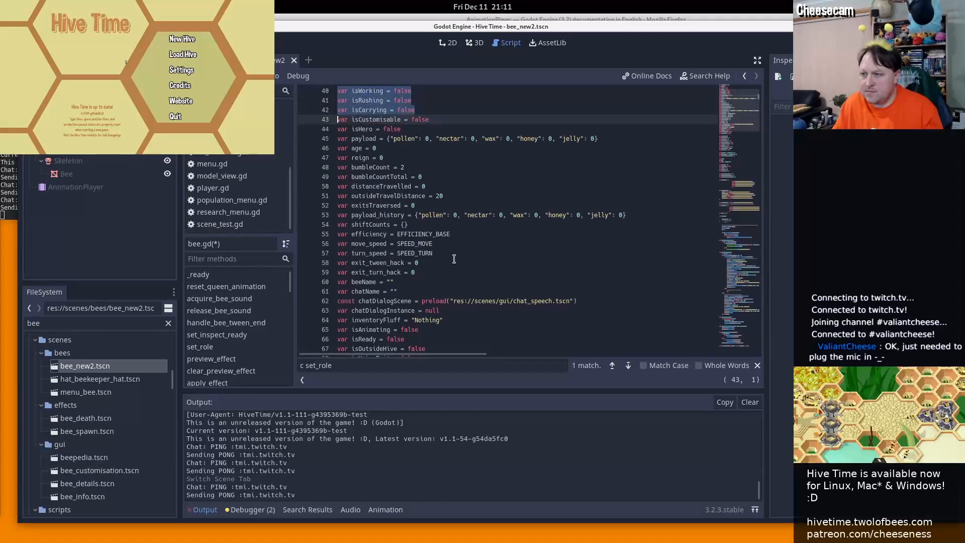
{"action": "left_click", "coordinate": [439, 121], "text": "shift"}
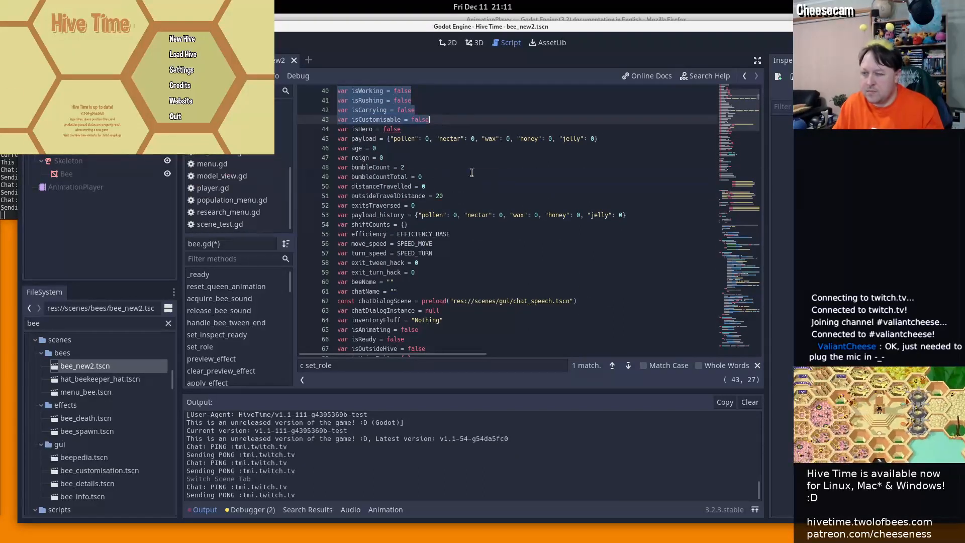
Search bee.gd for "iscustomisable = true" to find where the flag gets enabled
{"action": "key", "text": "ctrl+f"}
{"action": "type", "text": "iscustomise"}
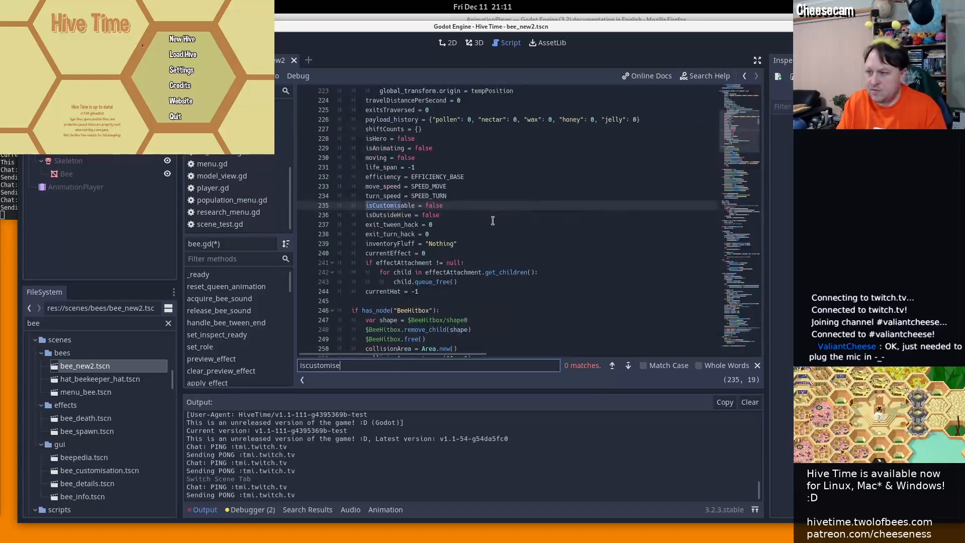
{"action": "key", "text": "BackSpace"}
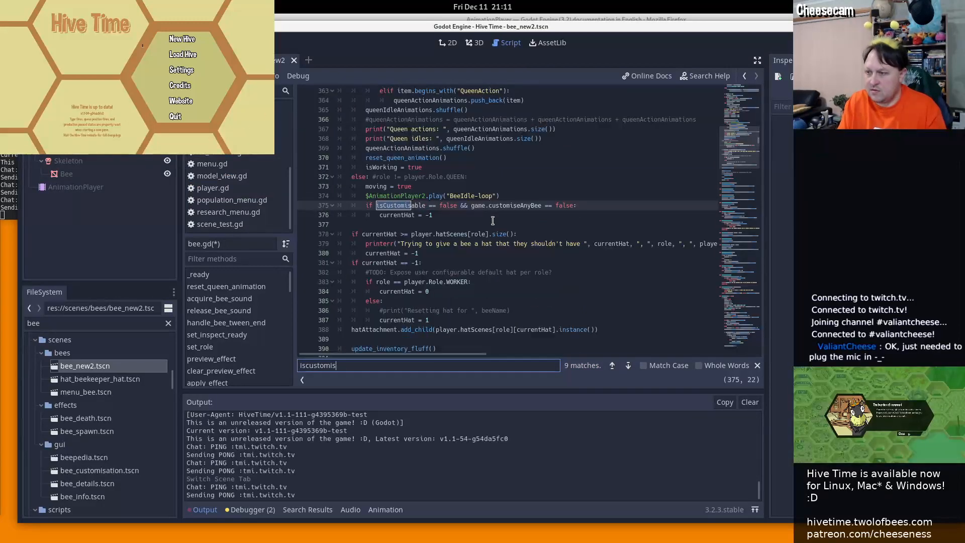
{"action": "type", "text": "able = true"}
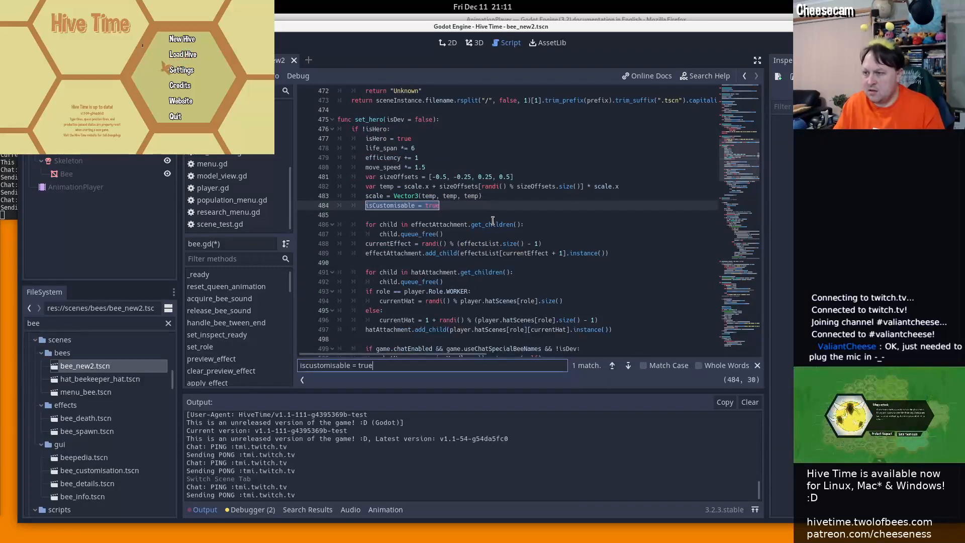
Paste the copied declarations on a new line below moving = false in set_role's clearData block
{"action": "left_click", "coordinate": [493, 220]}
{"action": "key", "text": "ctrl+z"}
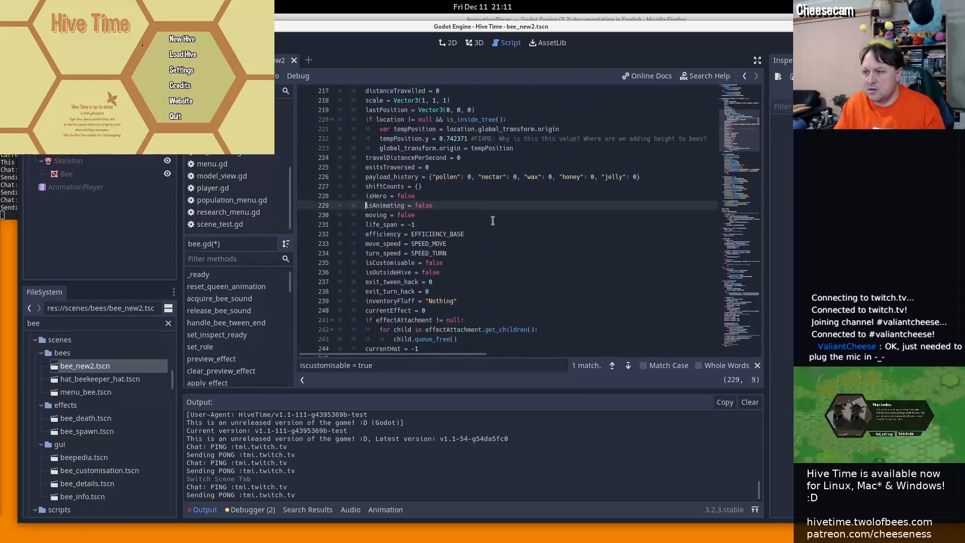
{"action": "left_click", "coordinate": [446, 216]}
{"action": "key", "text": "Down"}
{"action": "key", "text": "Home"}
{"action": "key", "text": "Home"}
{"action": "key", "text": "Return"}
{"action": "key", "text": "Up"}
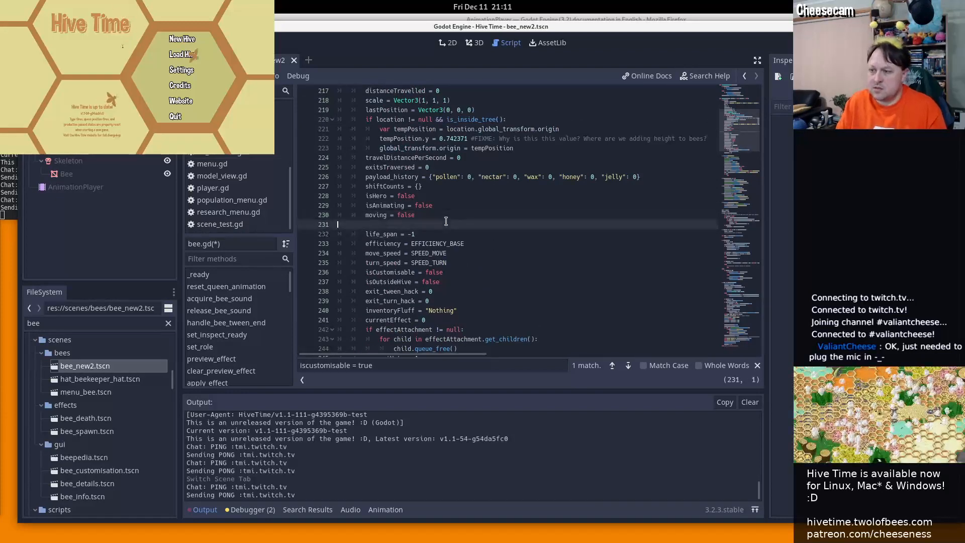
{"action": "key", "text": "ctrl+v"}
Indent the five pasted declaration lines by one level
{"action": "key", "text": "shift+Up"}
{"action": "key", "text": "shift+Up"}
{"action": "key", "text": "shift+Up"}
{"action": "key", "text": "shift+Up"}
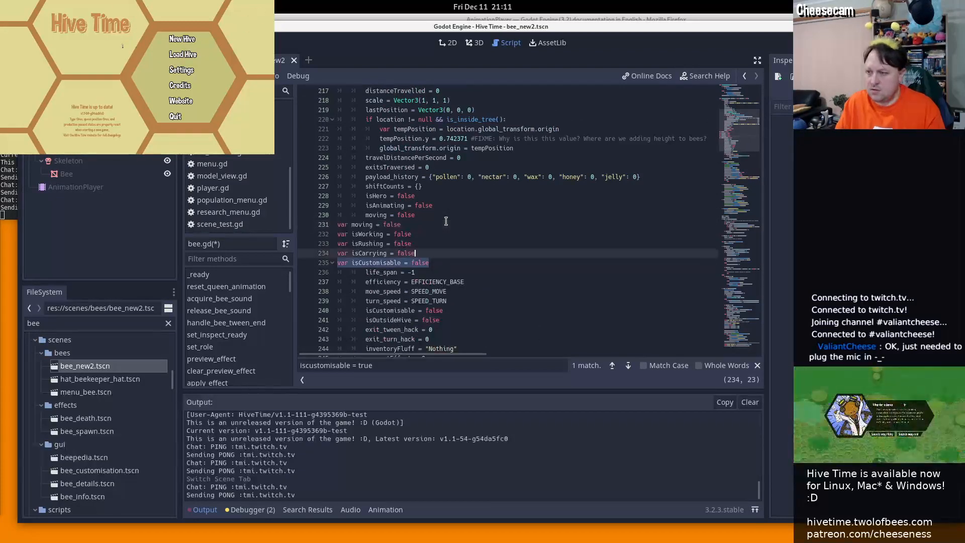
{"action": "key", "text": "Tab"}
Delete the duplicate "var moving = false" line from the pasted declarations
{"action": "key", "text": "Up"}
{"action": "key", "text": "Down"}
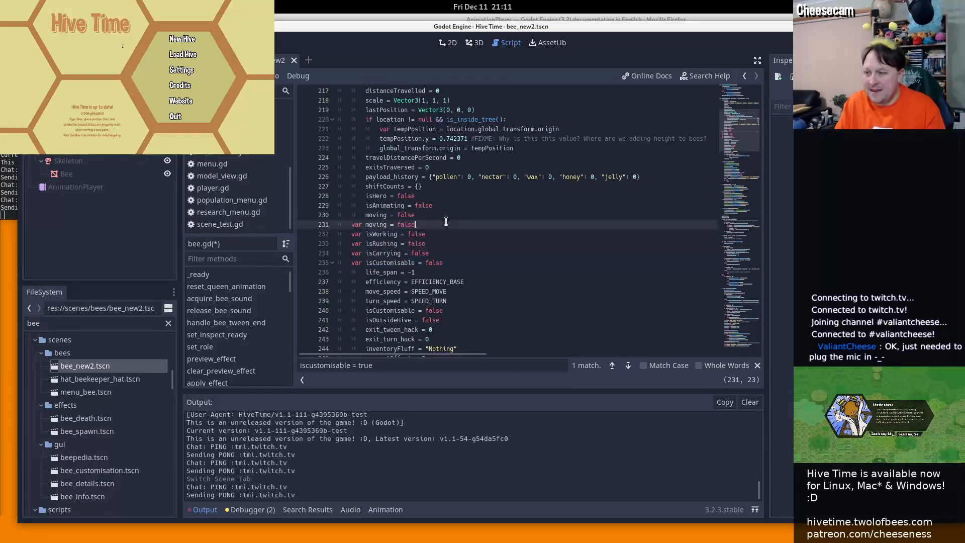
{"action": "key", "text": "Home"}
{"action": "key", "text": "shift+Down"}
{"action": "key", "text": "Delete"}
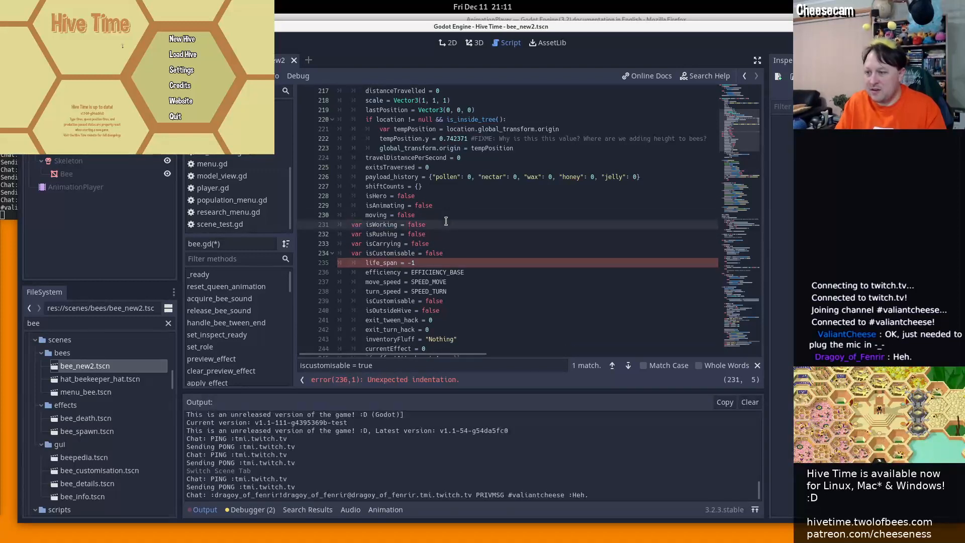
Turn the pasted isWorking declaration into a plain assignment without var, indented to match the clearData block
{"action": "key", "text": "Delete"}
{"action": "key", "text": "Delete"}
{"action": "key", "text": "Delete"}
{"action": "key", "text": "Delete"}
{"action": "key", "text": "Tab"}
{"action": "key", "text": "Down"}
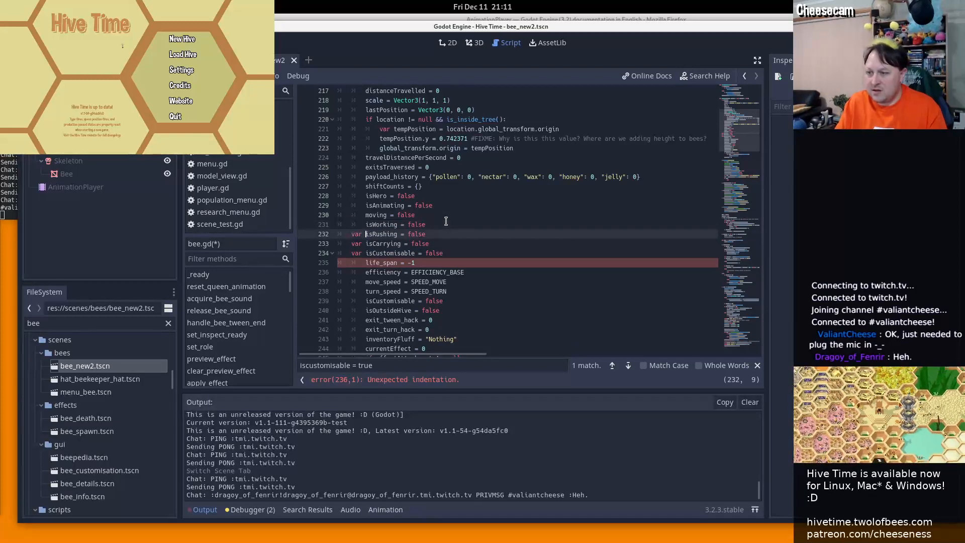
Remove the var keyword from the pasted isRushing, isCarrying and isCustomisable lines
{"action": "key", "text": "Home"}
{"action": "key", "text": "Delete"}
{"action": "key", "text": "Delete"}
{"action": "key", "text": "Delete"}
{"action": "key", "text": "Delete"}
{"action": "key", "text": "Down"}
{"action": "key", "text": "Delete"}
{"action": "key", "text": "Delete"}
{"action": "key", "text": "Delete"}
{"action": "key", "text": "Delete"}
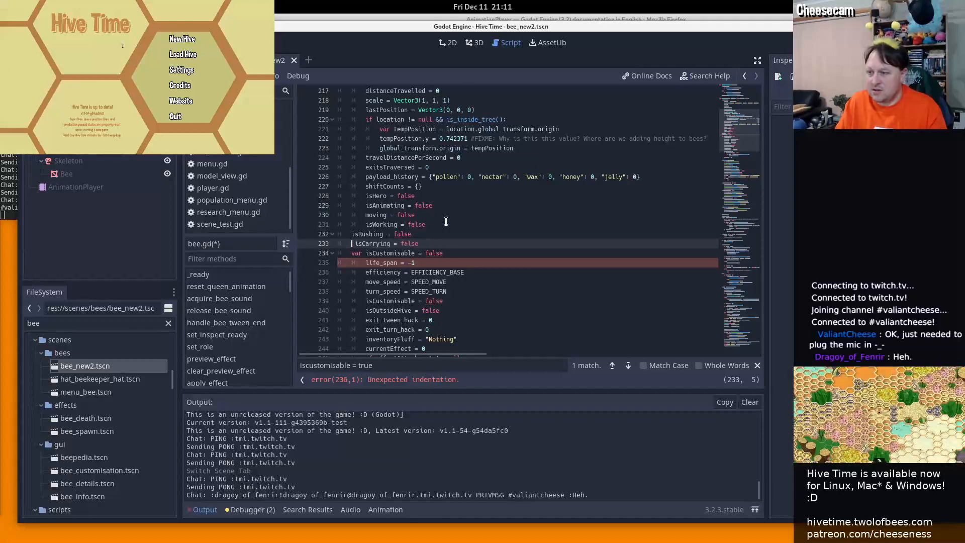
{"action": "key", "text": "Down"}
{"action": "key", "text": "Delete"}
{"action": "key", "text": "Delete"}
{"action": "key", "text": "Delete"}
{"action": "key", "text": "Delete"}
Indent the isRushing, isCarrying and isCustomisable assignments one more level to align with the clearData block
{"action": "key", "text": "shift+Up"}
{"action": "key", "text": "shift+Up"}
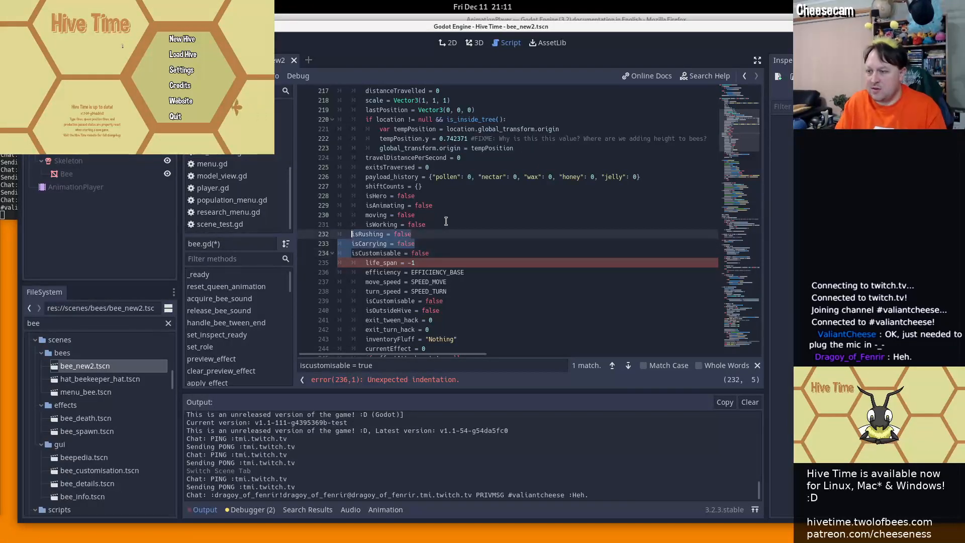
{"action": "key", "text": "Tab"}
{"action": "key", "text": "Down"}
Remove the duplicate isCustomisable = false line below turn_speed = SPEED_TURN
{"action": "scroll", "coordinate": [445, 221], "scroll_direction": "down", "scroll_amount": 2}
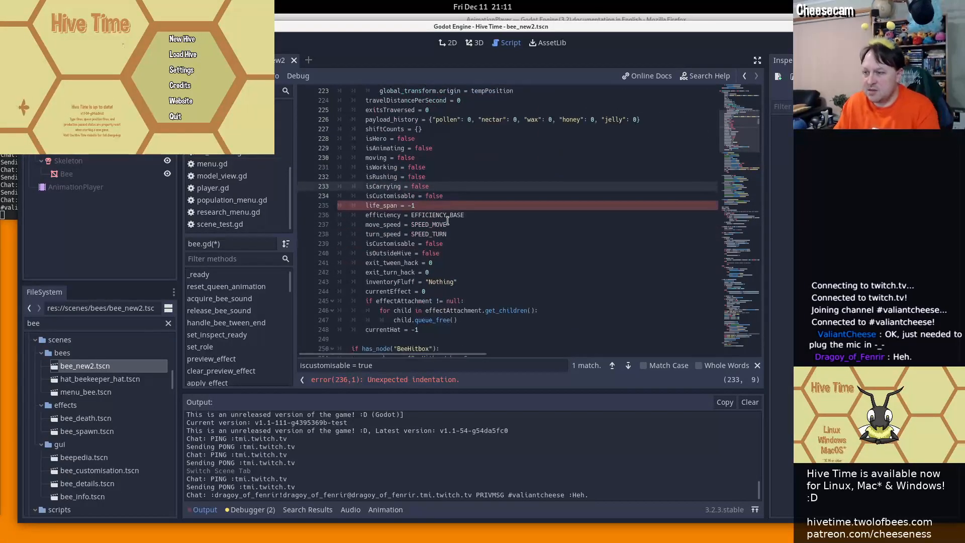
{"action": "left_click", "coordinate": [417, 243]}
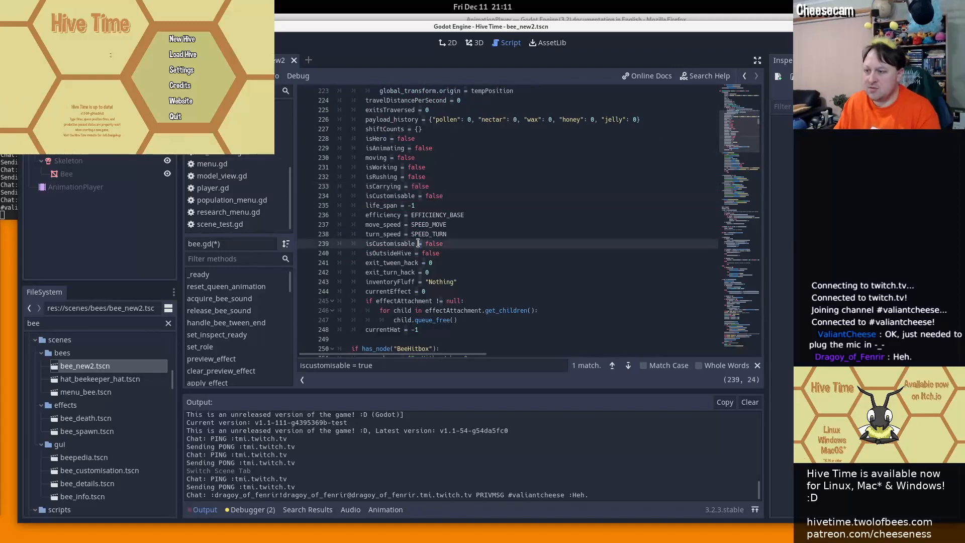
{"action": "key", "text": "ctrl+x"}
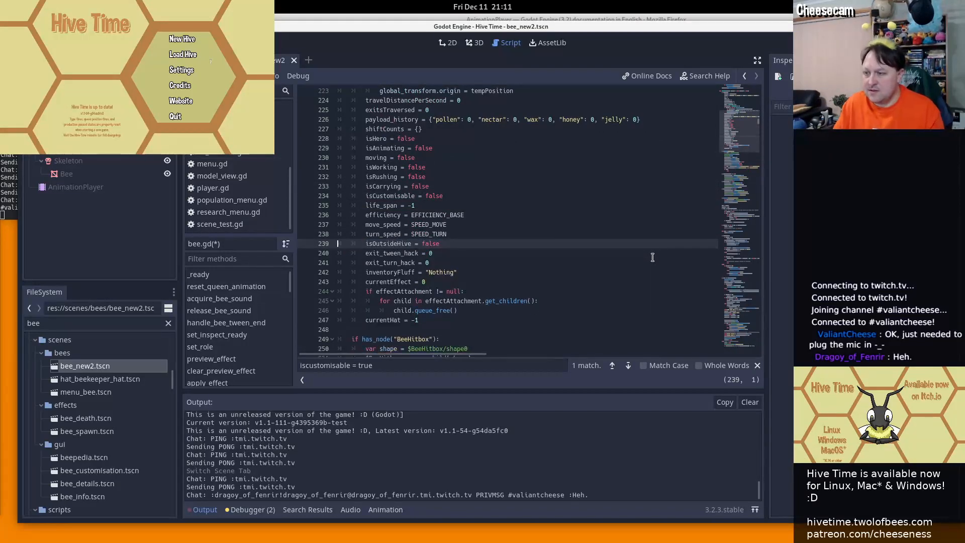
Review the variable declarations at the start of bee.gd down to isUsingExit, checking the reign variable
{"action": "key", "text": "ctrl+Home"}
{"action": "key", "text": "Page_Down"}
{"action": "key", "text": "Page_Down"}
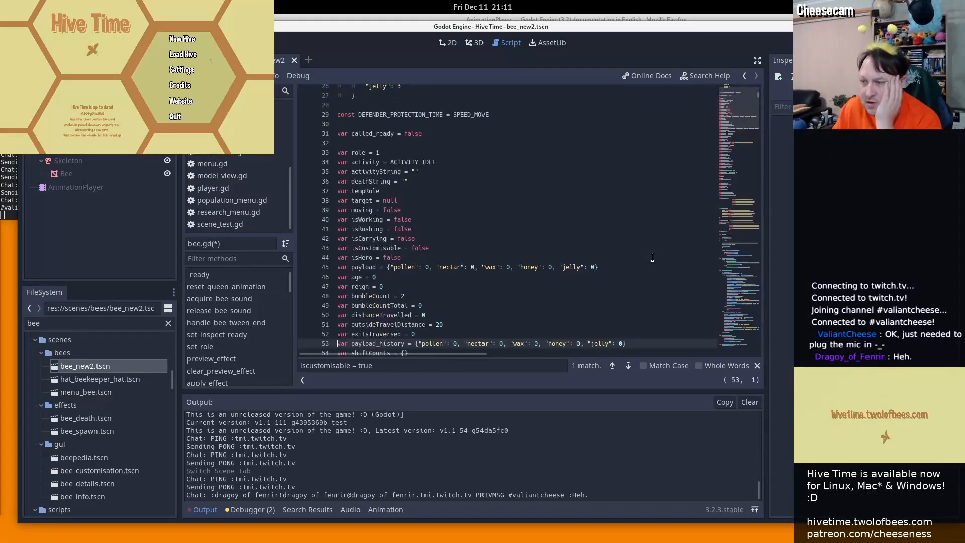
{"action": "scroll", "coordinate": [649, 257], "scroll_direction": "down", "scroll_amount": 4}
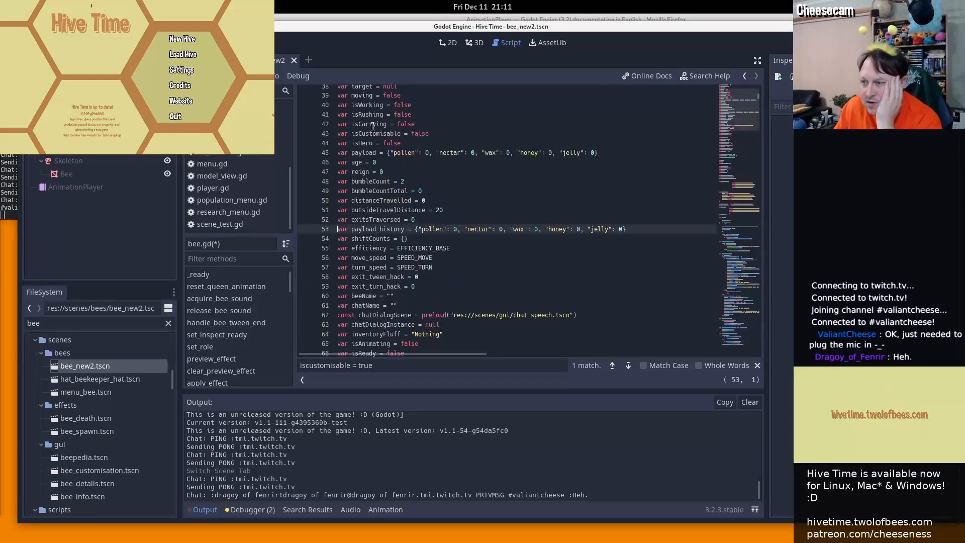
{"action": "scroll", "coordinate": [374, 162], "scroll_direction": "down", "scroll_amount": 1}
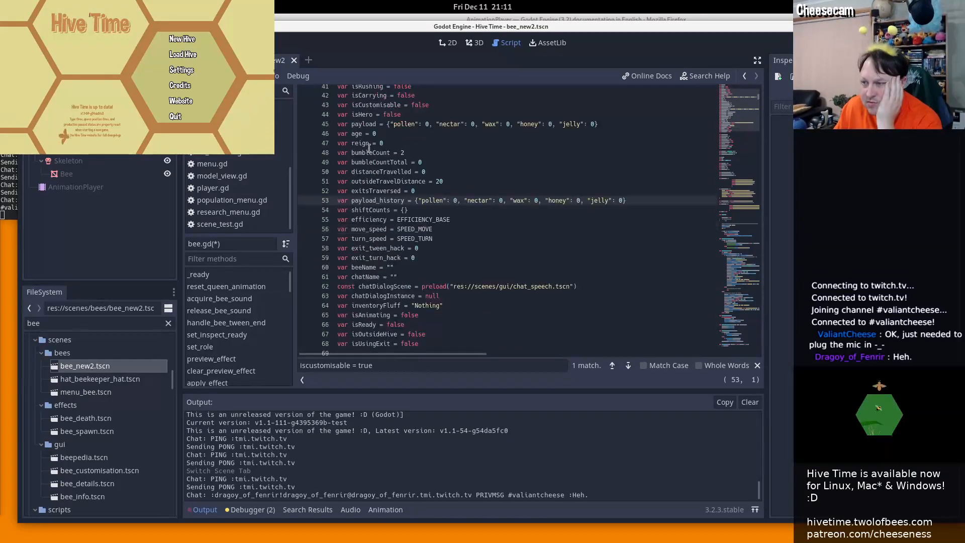
{"action": "triple_click", "coordinate": [361, 143]}
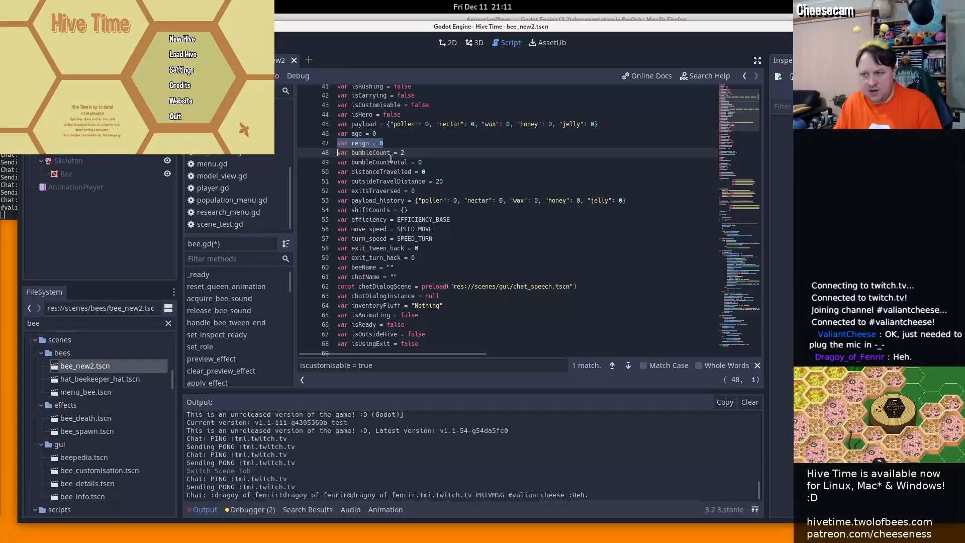
{"action": "left_click_drag", "start_coordinate": [365, 143], "coordinate": [382, 142]}
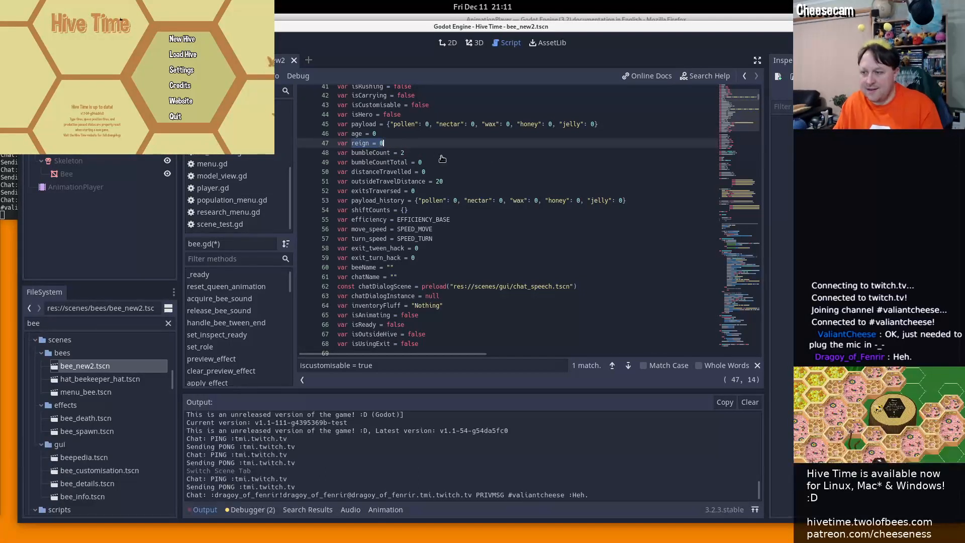
Review the remaining variable declarations in bee.gd and find the clearData block of the set_role function
{"action": "scroll", "coordinate": [442, 203], "scroll_direction": "down", "scroll_amount": 9}
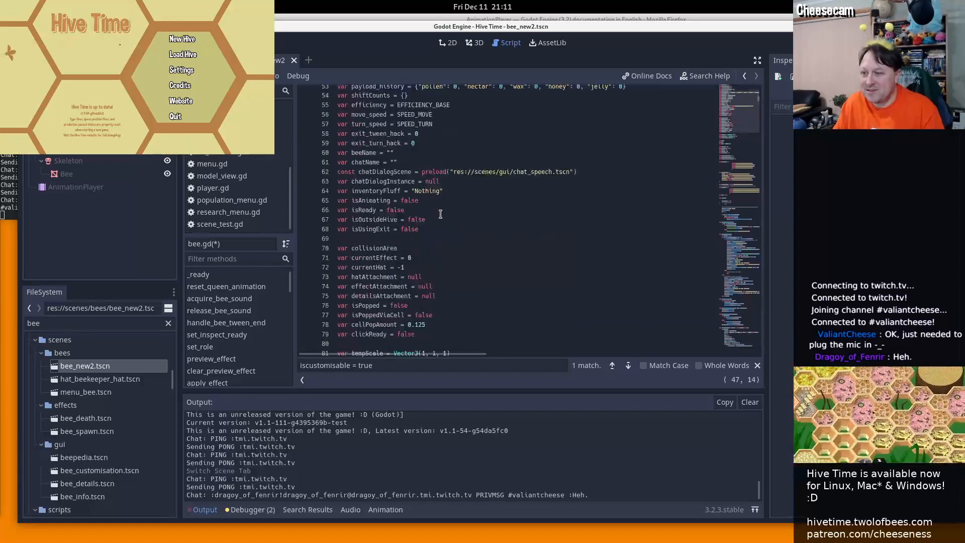
{"action": "scroll", "coordinate": [450, 228], "scroll_direction": "down", "scroll_amount": 3}
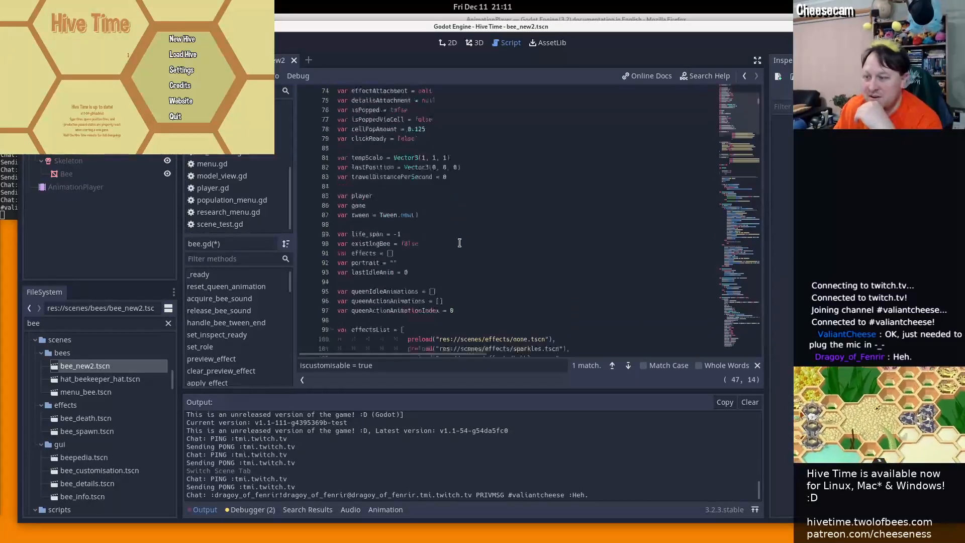
{"action": "scroll", "coordinate": [459, 243], "scroll_direction": "down", "scroll_amount": 7}
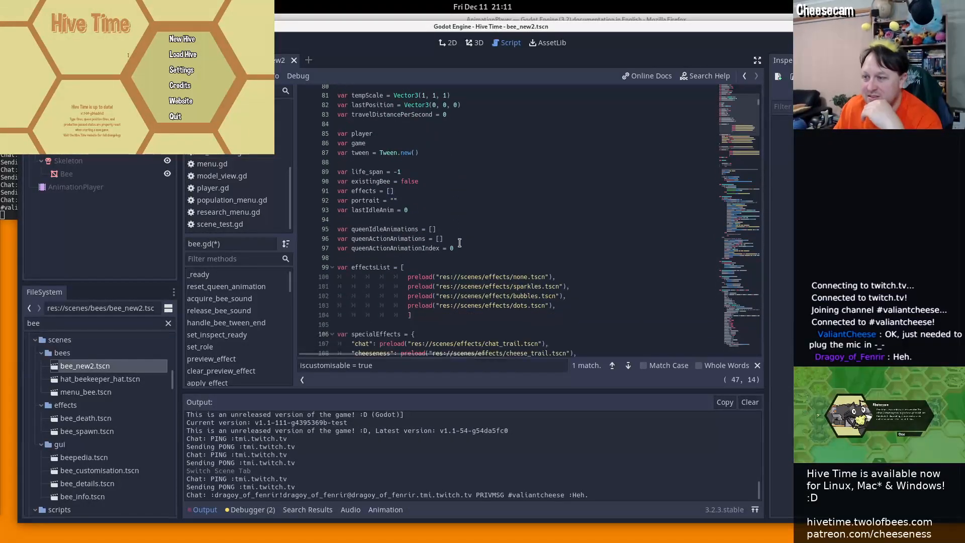
{"action": "scroll", "coordinate": [460, 242], "scroll_direction": "down", "scroll_amount": 13}
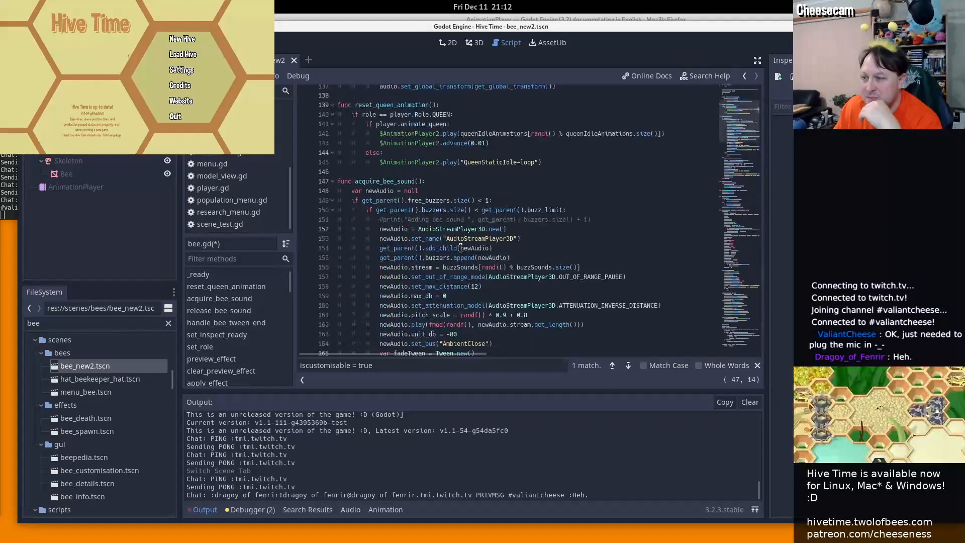
{"action": "scroll", "coordinate": [459, 241], "scroll_direction": "down", "scroll_amount": 8}
{"action": "key", "text": "ctrl+f"}
{"action": "type", "text": "s"}
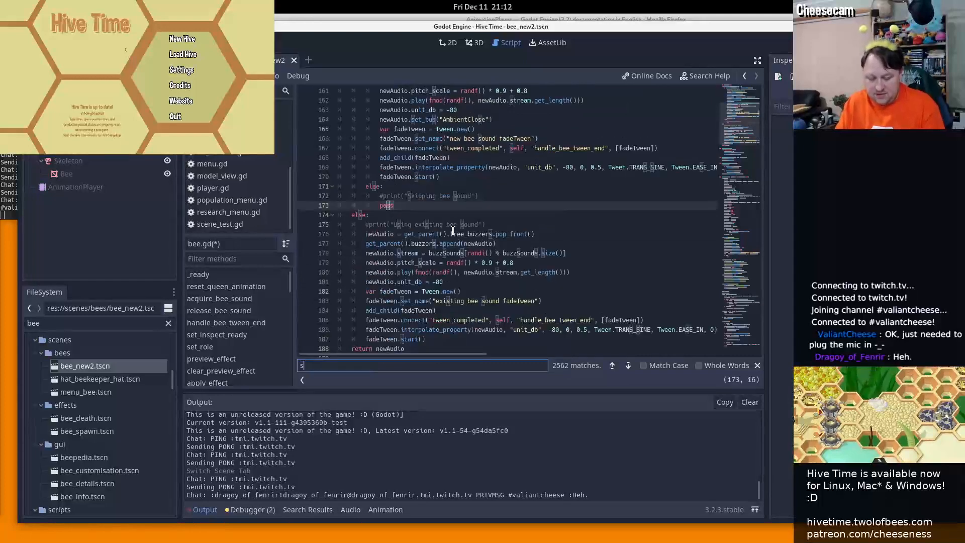
{"action": "type", "text": "et_role"}
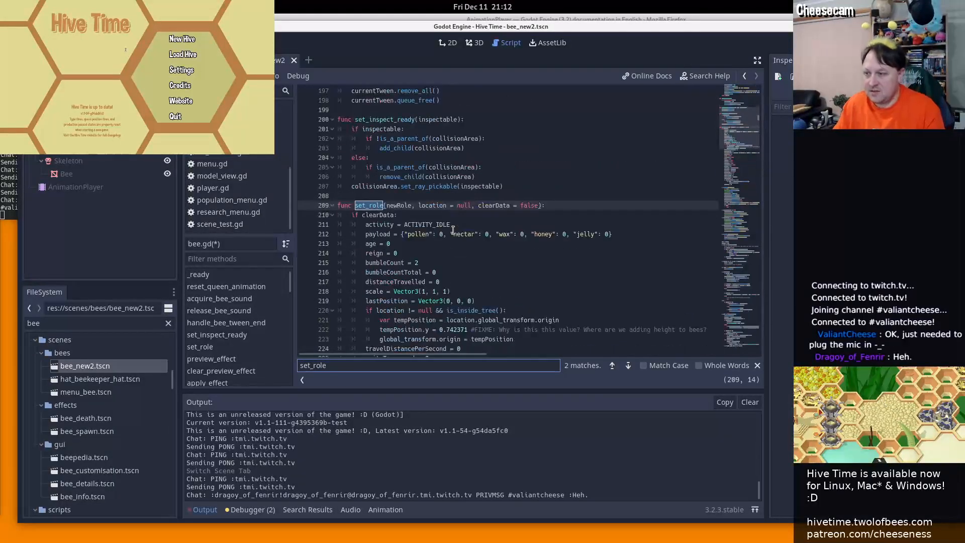
{"action": "scroll", "coordinate": [452, 229], "scroll_direction": "down", "scroll_amount": 7}
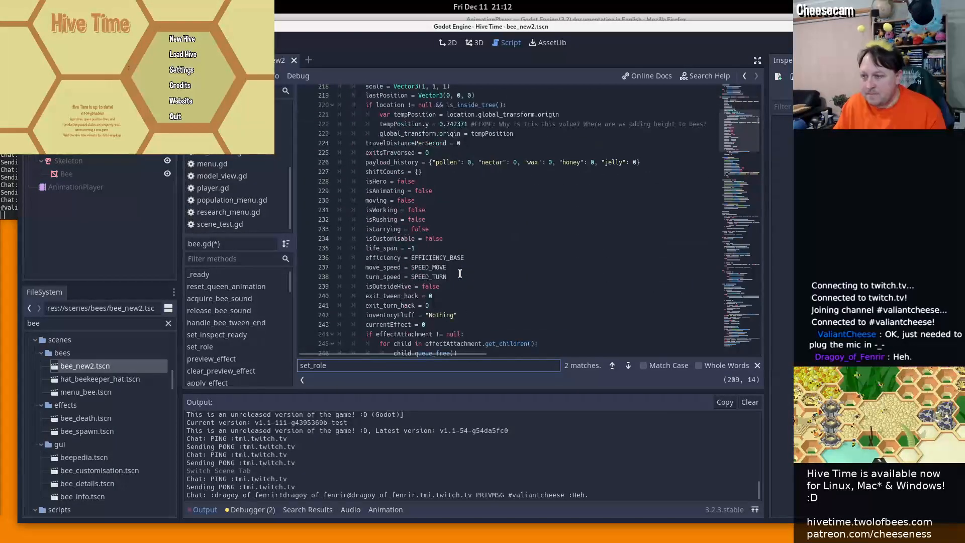
Paste the reign = 0 line below isCustomisable = false in set_role's clearData block and indent it two levels
{"action": "left_click", "coordinate": [465, 234]}
{"action": "key", "text": "Down"}
{"action": "key", "text": "Home"}
{"action": "key", "text": "Home"}
{"action": "key", "text": "ctrl+v"}
{"action": "key", "text": "Up"}
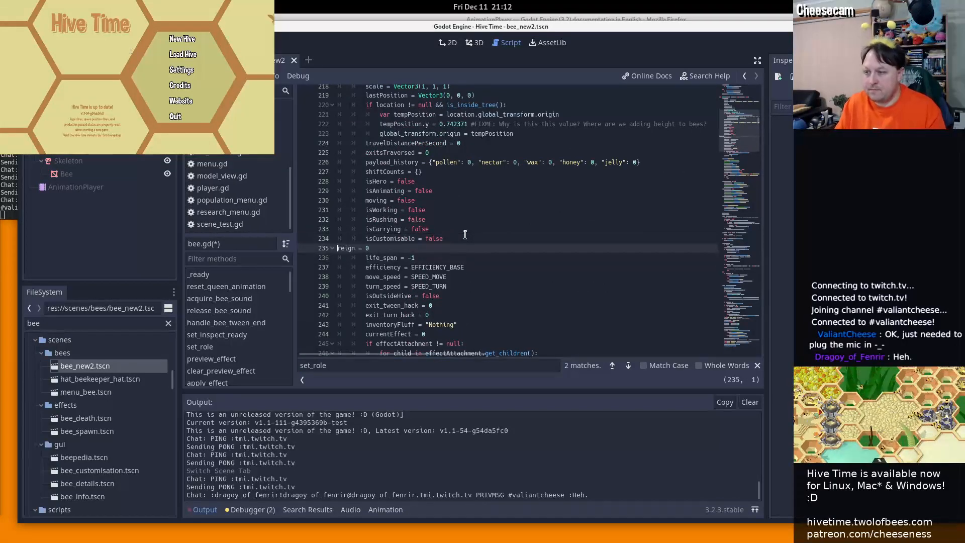
{"action": "key", "text": "Tab"}
{"action": "key", "text": "Tab"}
{"action": "key", "text": "ctrl+shift+Right"}
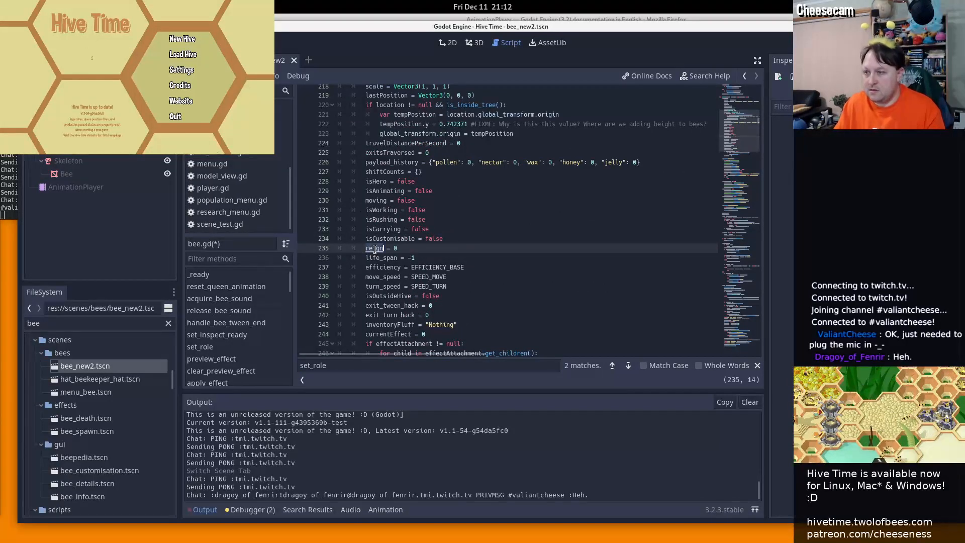
Check for other reign assignments, remove the duplicate reign = 0 line below isCustomisable = false, and save the script
{"action": "key", "text": "ctrl+f"}
{"action": "scroll", "coordinate": [498, 254], "scroll_direction": "up", "scroll_amount": 3}
{"action": "scroll", "coordinate": [447, 323], "scroll_direction": "down", "scroll_amount": 1}
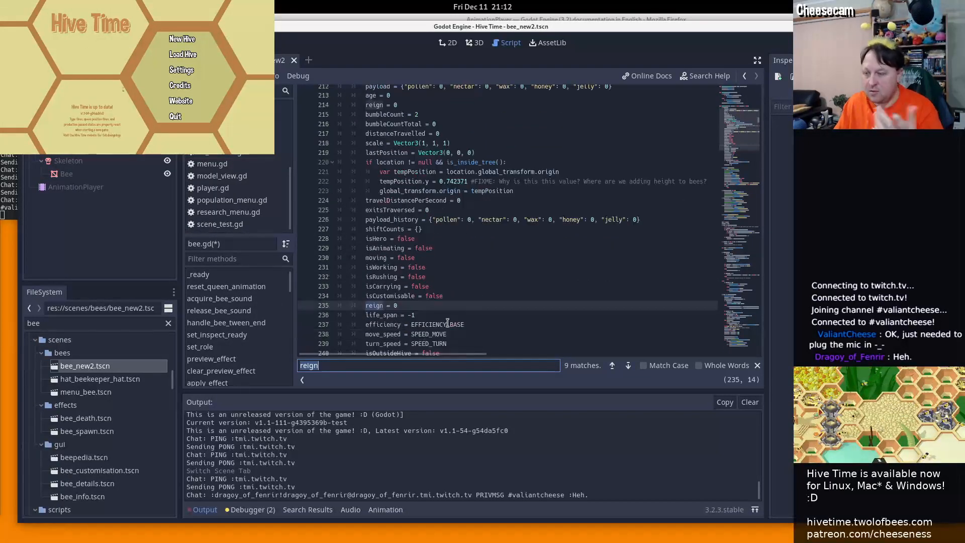
{"action": "left_click_drag", "start_coordinate": [444, 305], "coordinate": [457, 298]}
{"action": "key", "text": "XF86Eject"}
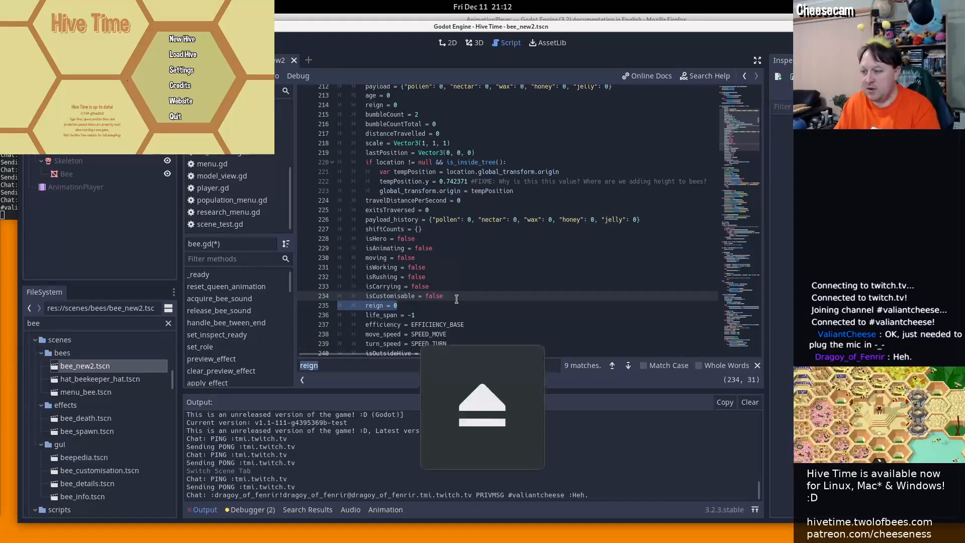
{"action": "key", "text": "BackSpace"}
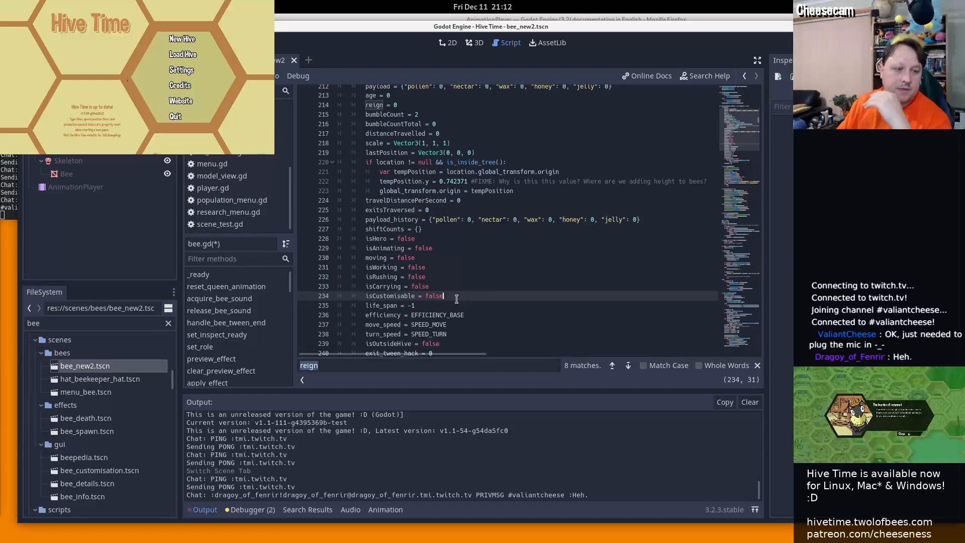
{"action": "left_click", "coordinate": [496, 235]}
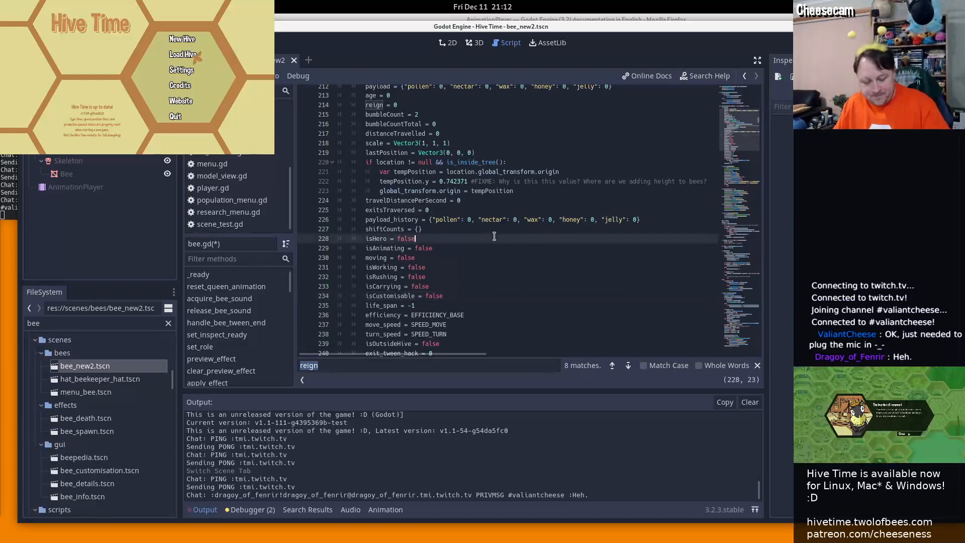
{"action": "key", "text": "ctrl+s"}
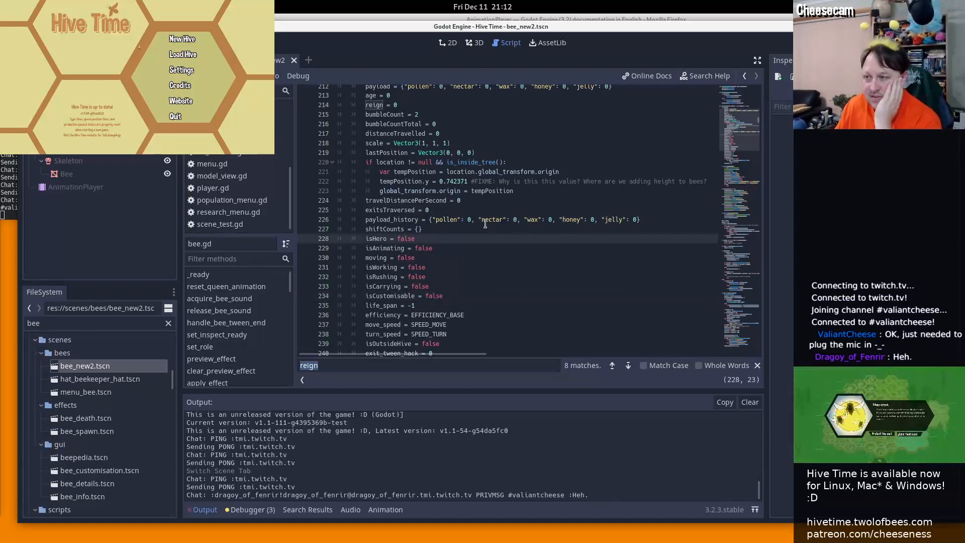
Filter the project files by "hud" and open the hud.tscn scene
{"action": "key", "text": "alt+Tab"}
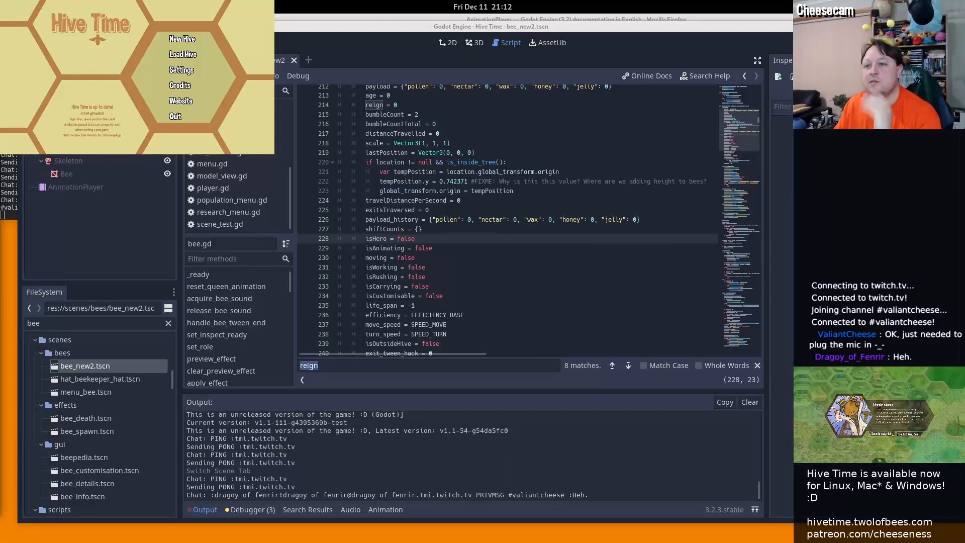
{"action": "double_click", "coordinate": [101, 323]}
{"action": "type", "text": "hud"}
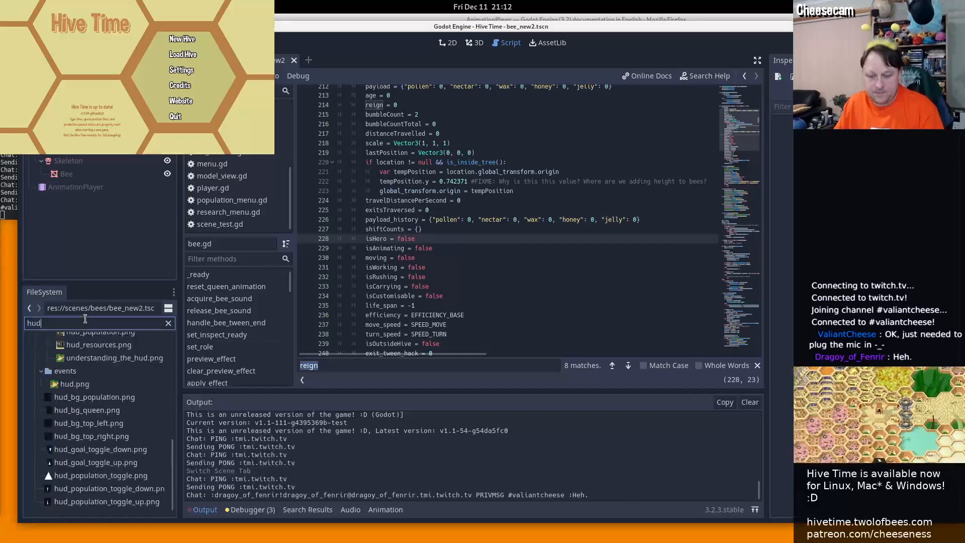
{"action": "scroll", "coordinate": [86, 402], "scroll_direction": "up", "scroll_amount": 8}
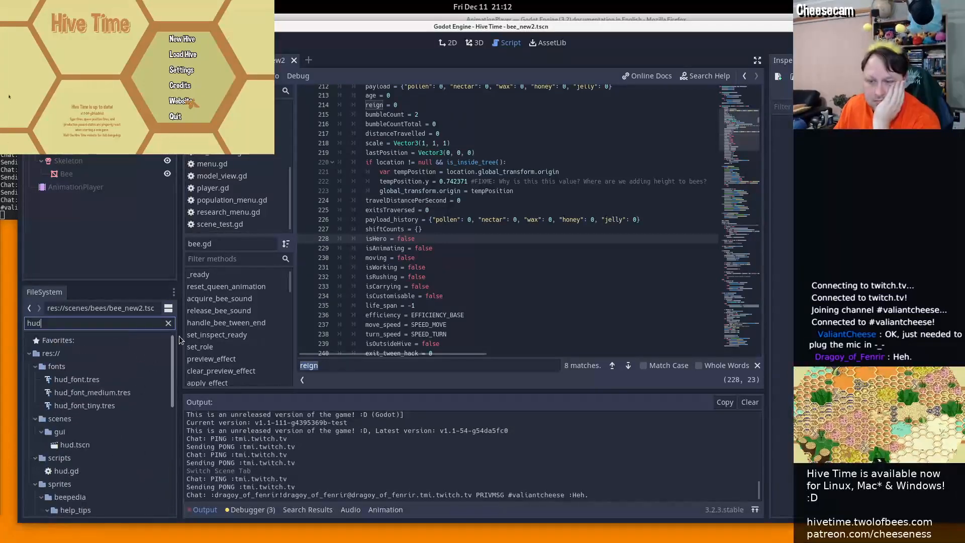
{"action": "double_click", "coordinate": [75, 444]}
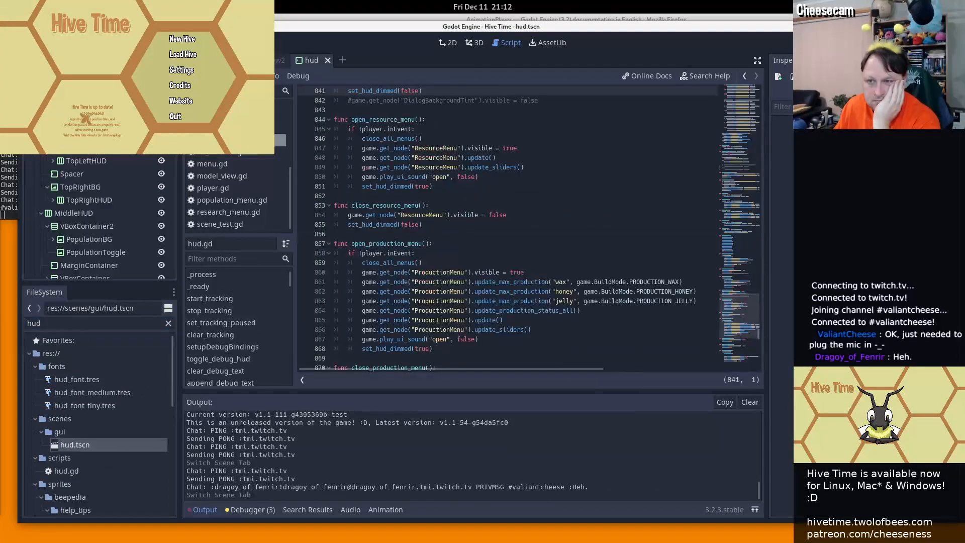
Show the HUD scene in the 2D view and make GiftVoteContainer visible
{"action": "scroll", "coordinate": [101, 216], "scroll_direction": "down", "scroll_amount": 5}
{"action": "scroll", "coordinate": [100, 216], "scroll_direction": "up", "scroll_amount": 3}
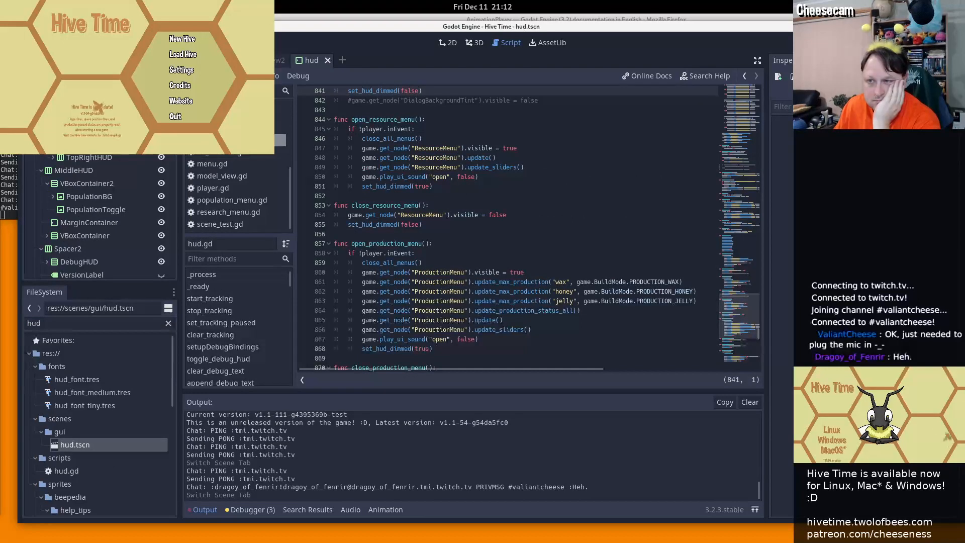
{"action": "left_click", "coordinate": [451, 44]}
{"action": "scroll", "coordinate": [137, 225], "scroll_direction": "up", "scroll_amount": 5}
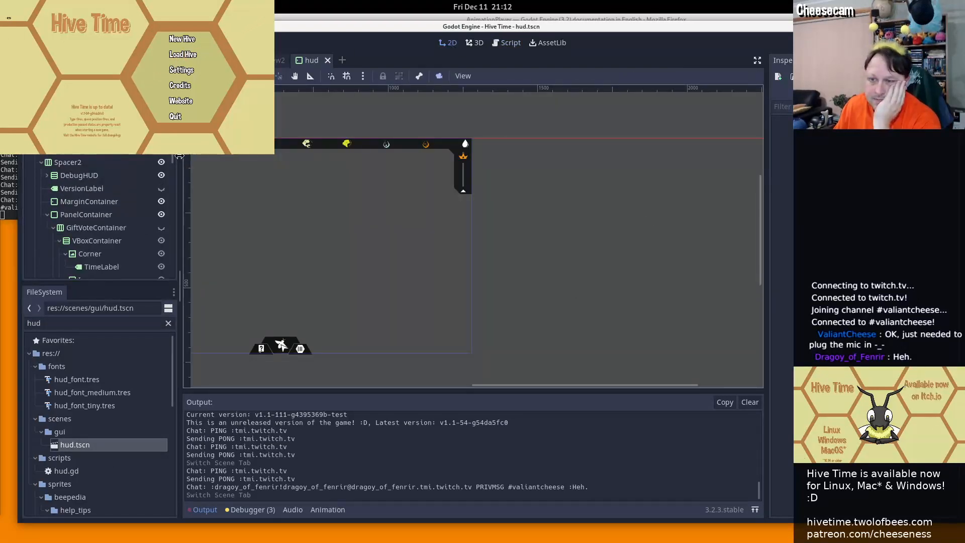
{"action": "mouse_move", "coordinate": [171, 162]}
{"action": "left_mouse_down"}
{"action": "mouse_move", "coordinate": [160, 267]}
{"action": "mouse_move", "coordinate": [170, 162]}
{"action": "left_mouse_up"}
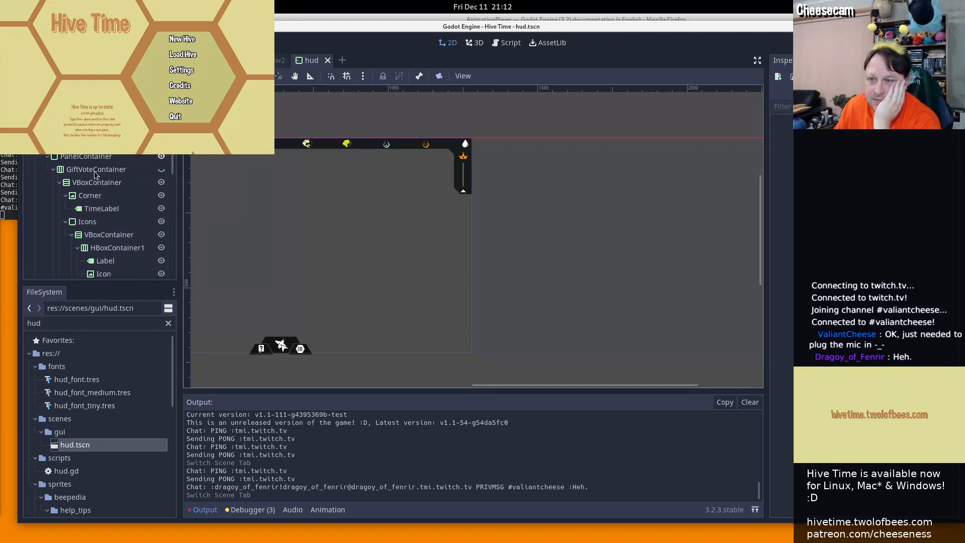
{"action": "left_click", "coordinate": [161, 169]}
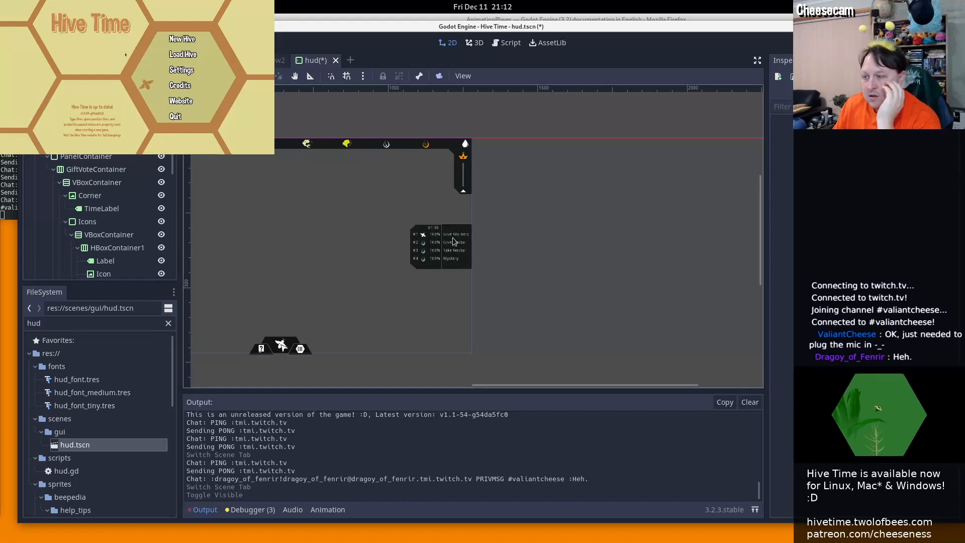
Shift the TimeLabel slightly up and to the right within the corner of the gift vote panel
{"action": "scroll", "coordinate": [452, 227], "scroll_direction": "up", "scroll_amount": 2}
{"action": "scroll", "coordinate": [445, 225], "scroll_direction": "up", "scroll_amount": 5}
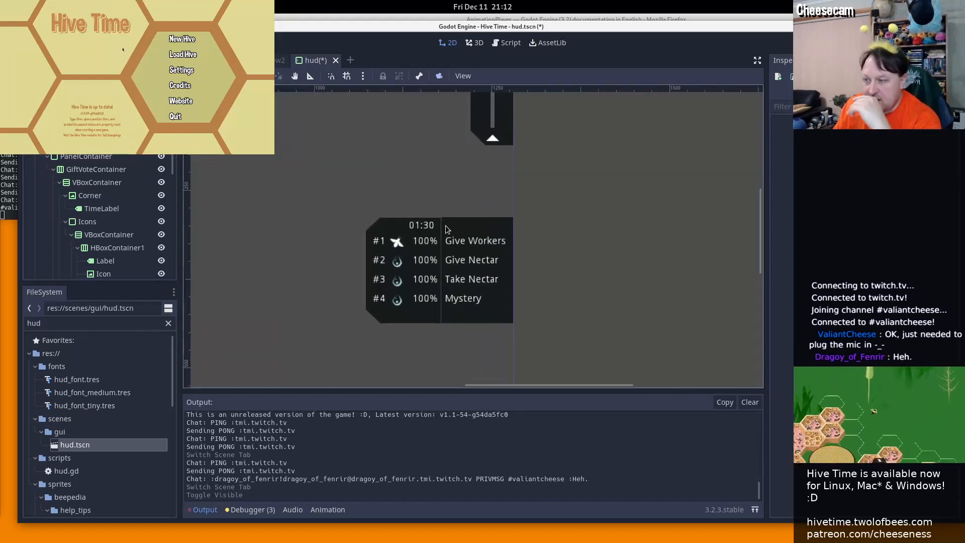
{"action": "scroll", "coordinate": [406, 219], "scroll_direction": "up", "scroll_amount": 1}
{"action": "left_click", "coordinate": [406, 223]}
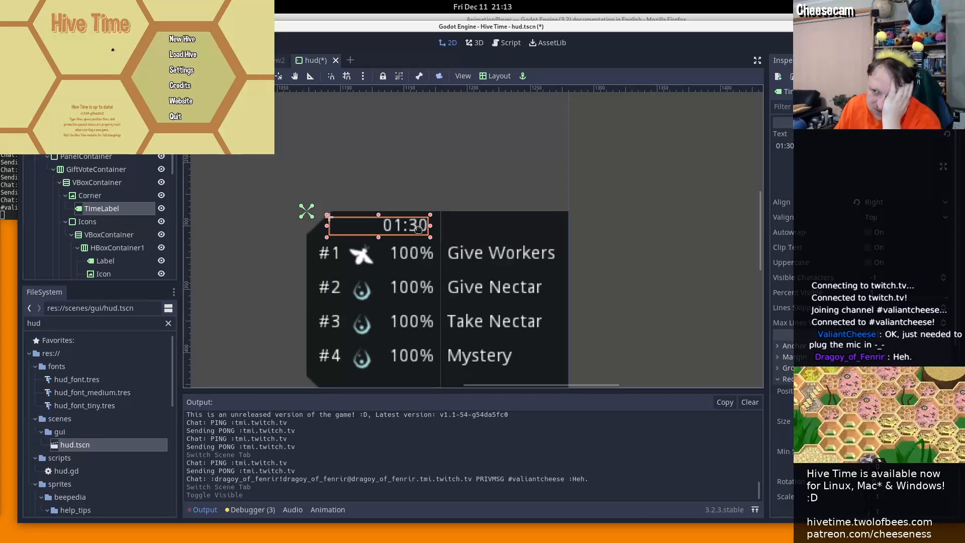
{"action": "mouse_move", "coordinate": [420, 229]}
{"action": "left_mouse_down"}
{"action": "mouse_move", "coordinate": [542, 230]}
{"action": "mouse_move", "coordinate": [400, 224]}
{"action": "mouse_move", "coordinate": [425, 226]}
{"action": "left_mouse_up"}
Reparent TimeLabel from Corner to PanelContainer and try to reposition it on the canvas
{"action": "left_click", "coordinate": [66, 222]}
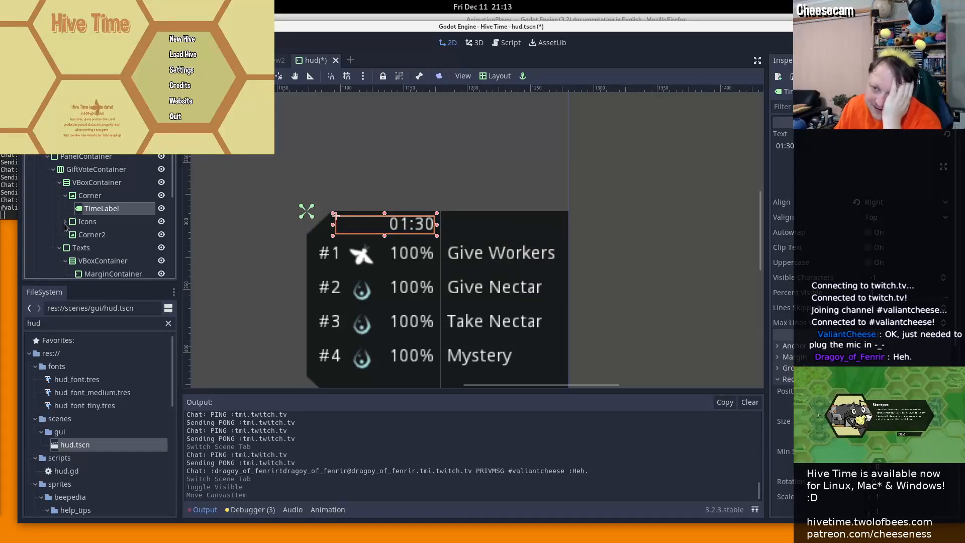
{"action": "left_click", "coordinate": [60, 249]}
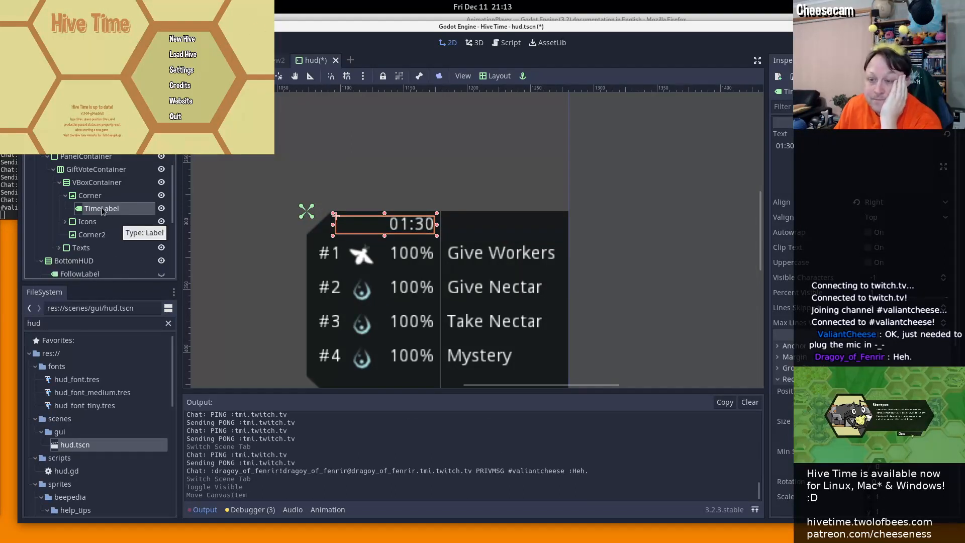
{"action": "left_click_drag", "start_coordinate": [85, 213], "coordinate": [84, 190]}
{"action": "left_click", "coordinate": [59, 196]}
{"action": "left_click", "coordinate": [53, 182]}
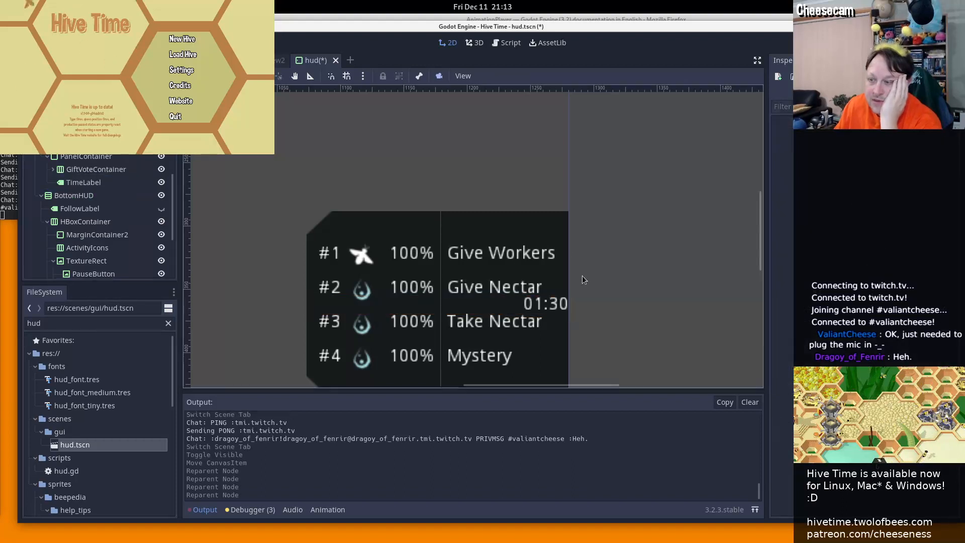
{"action": "left_click_drag", "start_coordinate": [531, 255], "coordinate": [536, 261]}
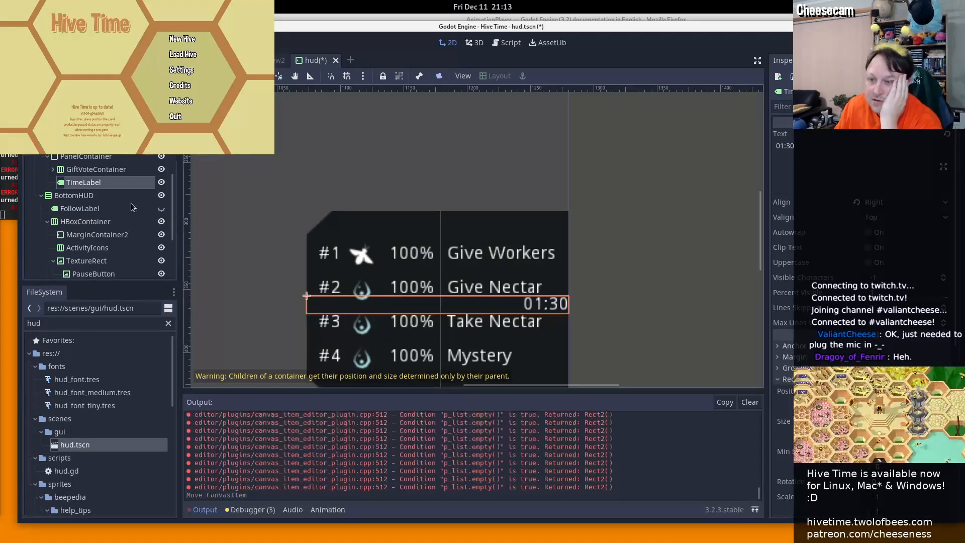
Reparent TimeLabel into the VBoxContainer under GiftVoteContainer, and from there into its Icons container
{"action": "left_click", "coordinate": [60, 169]}
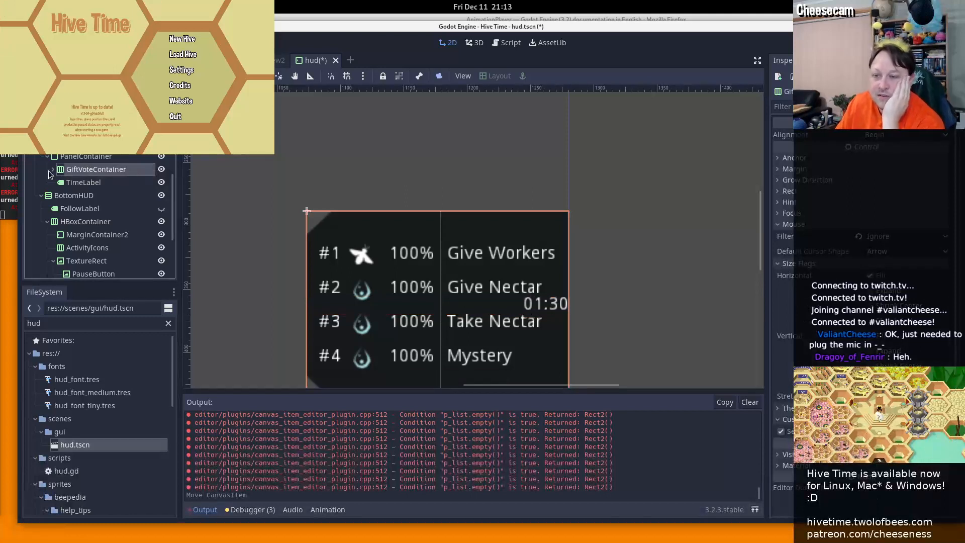
{"action": "left_click", "coordinate": [73, 183]}
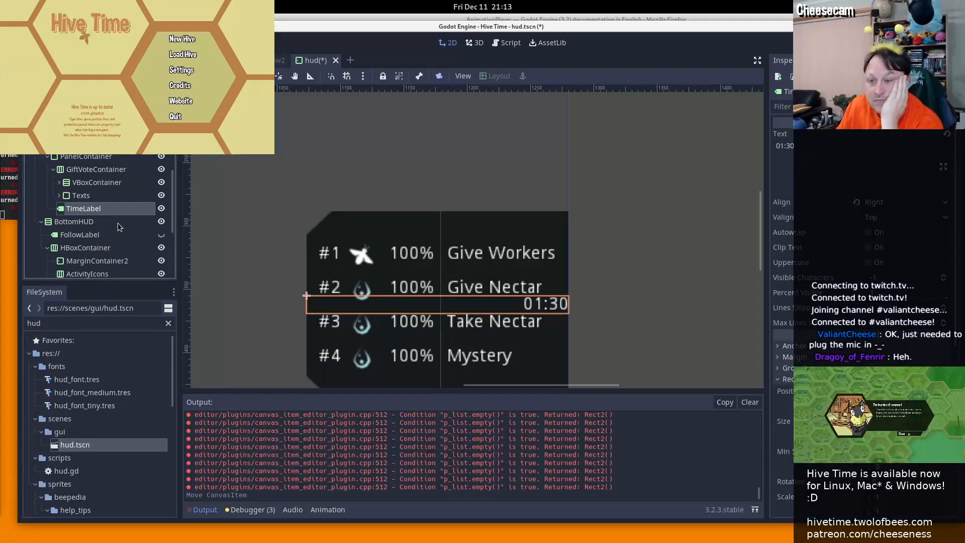
{"action": "left_click_drag", "start_coordinate": [100, 183], "coordinate": [100, 184]}
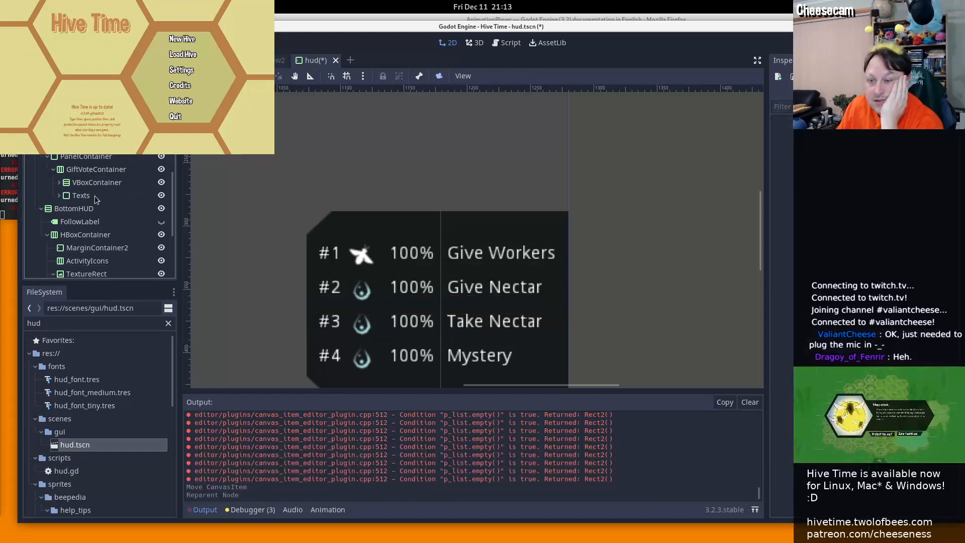
{"action": "left_click", "coordinate": [60, 183]}
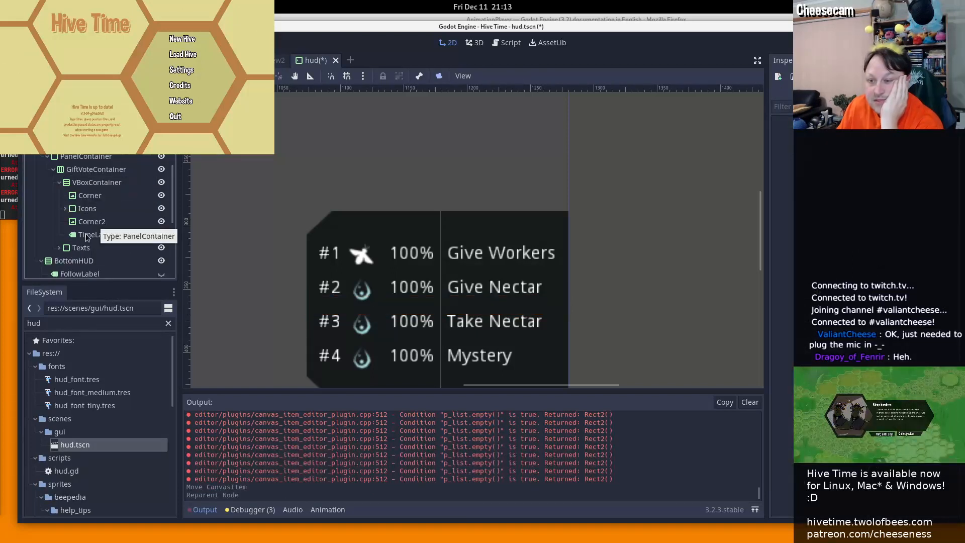
{"action": "left_click_drag", "start_coordinate": [86, 235], "coordinate": [90, 207]}
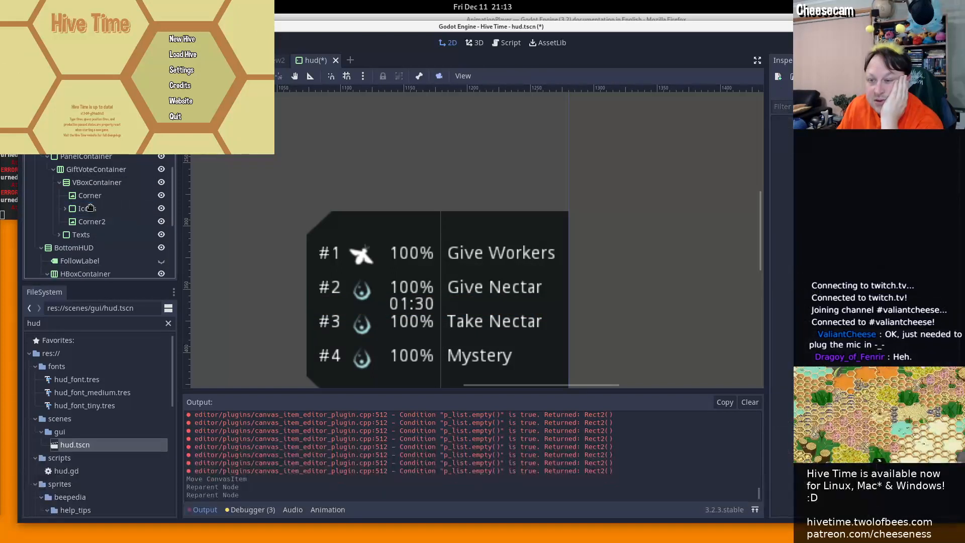
Reparent TimeLabel from Icons into the VBoxContainer that holds the vote rows
{"action": "left_click", "coordinate": [66, 208]}
{"action": "scroll", "coordinate": [88, 230], "scroll_direction": "down", "scroll_amount": 2}
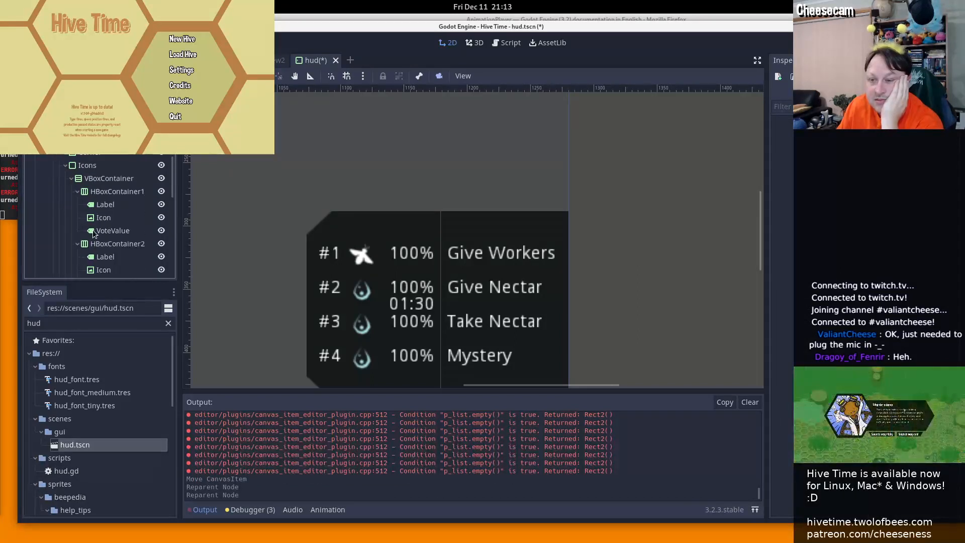
{"action": "left_click", "coordinate": [71, 179]}
{"action": "left_click_drag", "start_coordinate": [100, 192], "coordinate": [100, 178]}
{"action": "left_click", "coordinate": [71, 178]}
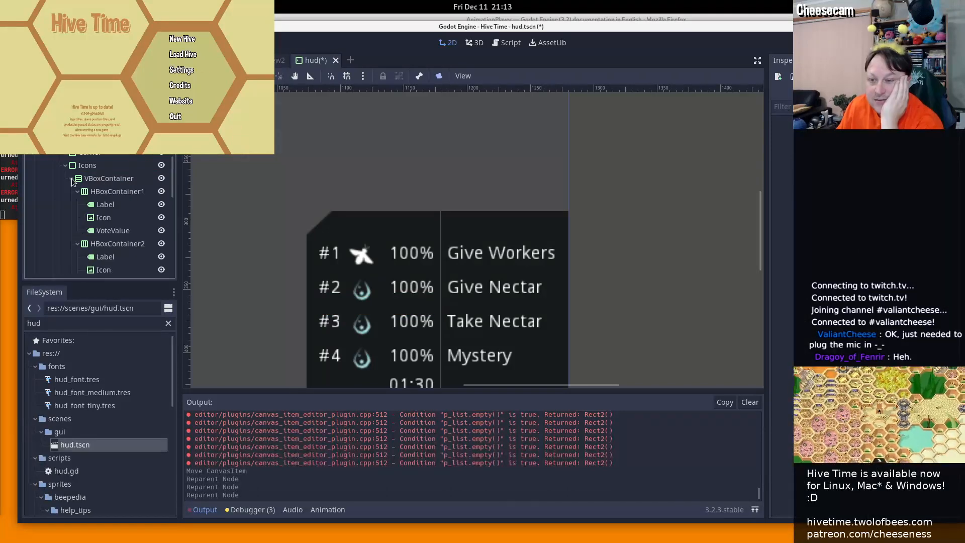
Reparent TimeLabel from the vote rows' VBoxContainer back into Corner and move it to the upper edge of the gift vote panel
{"action": "scroll", "coordinate": [111, 213], "scroll_direction": "down", "scroll_amount": 1}
{"action": "scroll", "coordinate": [110, 213], "scroll_direction": "down", "scroll_amount": 5}
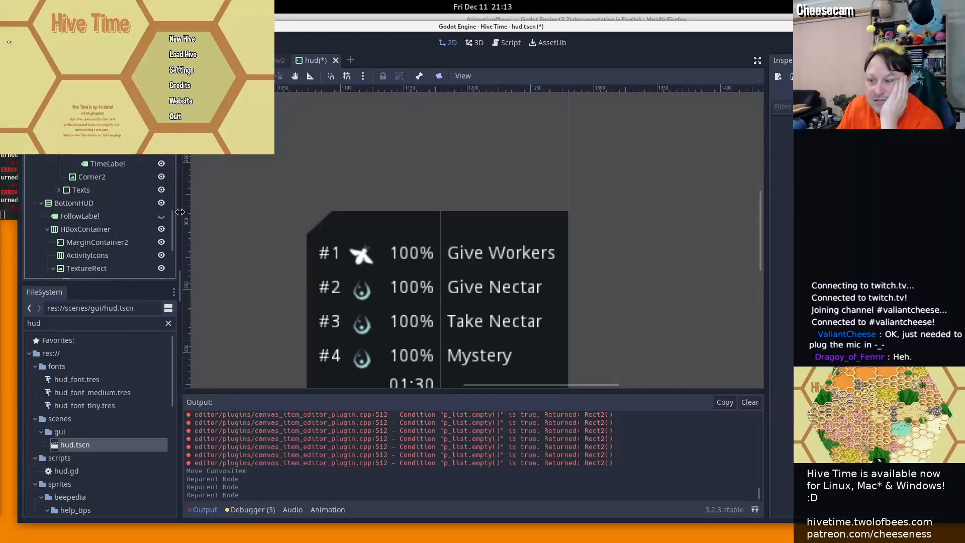
{"action": "scroll", "coordinate": [171, 221], "scroll_direction": "up", "scroll_amount": 4}
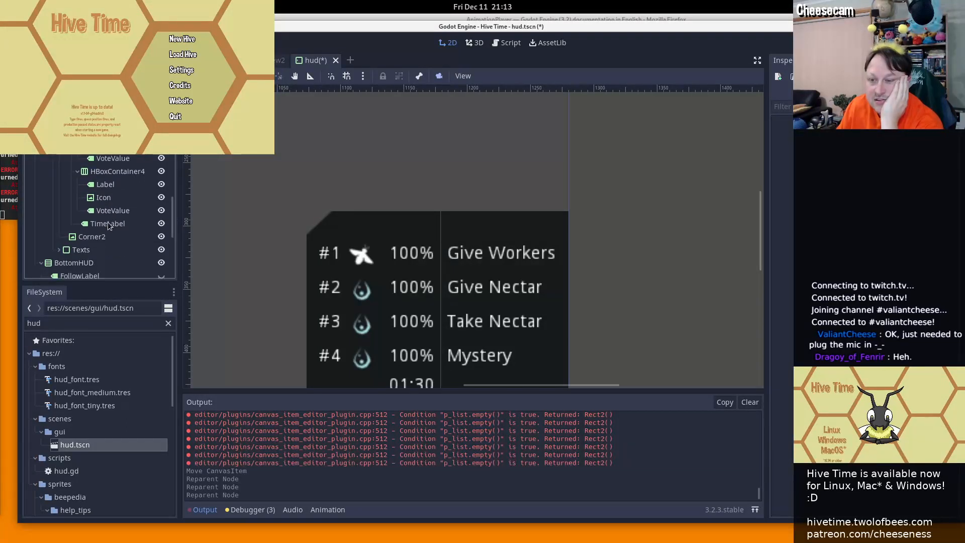
{"action": "left_click", "coordinate": [108, 224]}
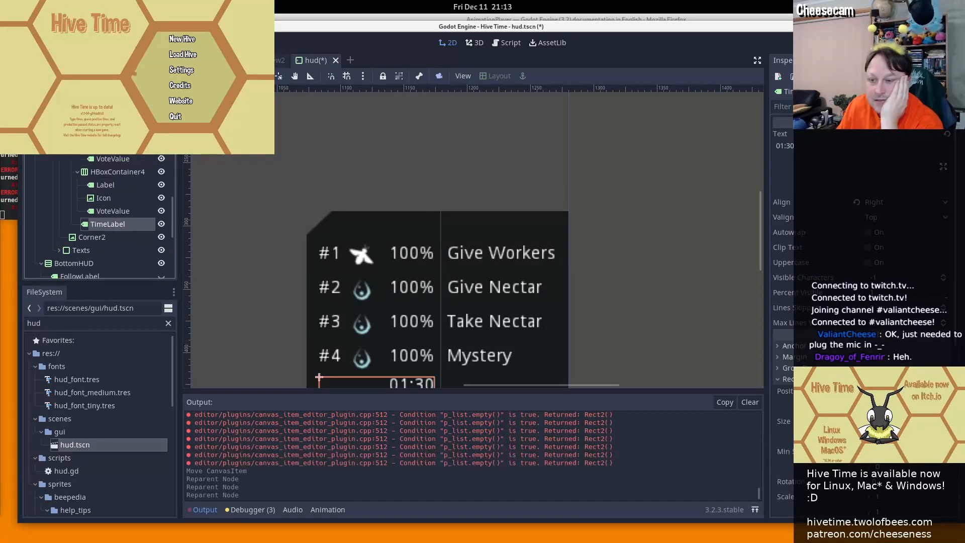
{"action": "left_click_drag", "start_coordinate": [107, 224], "coordinate": [92, 179]}
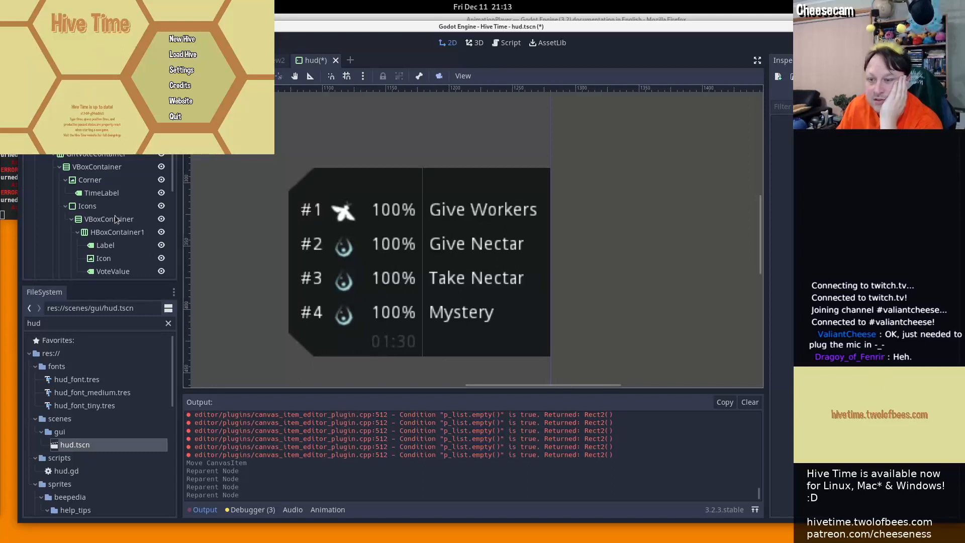
{"action": "left_click", "coordinate": [106, 194]}
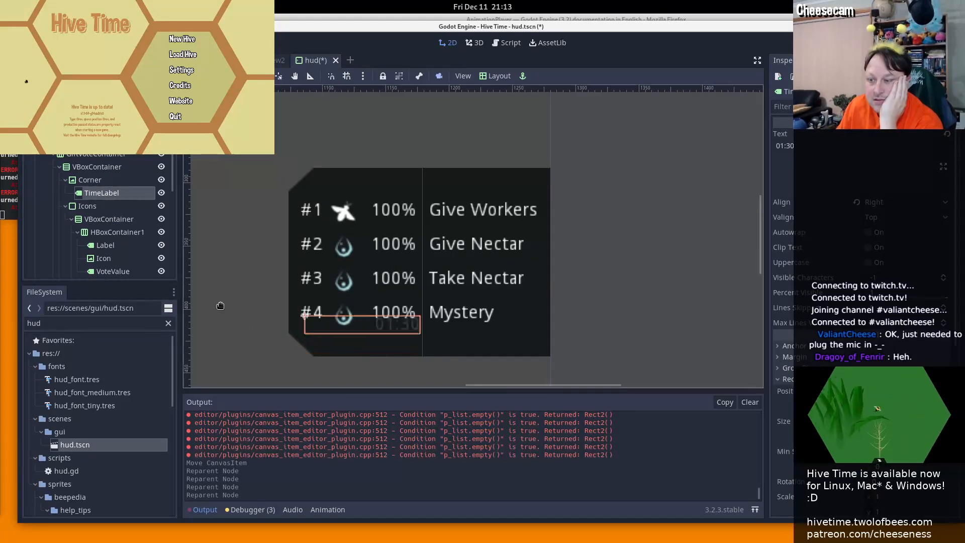
{"action": "left_click_drag", "start_coordinate": [220, 306], "coordinate": [258, 210]}
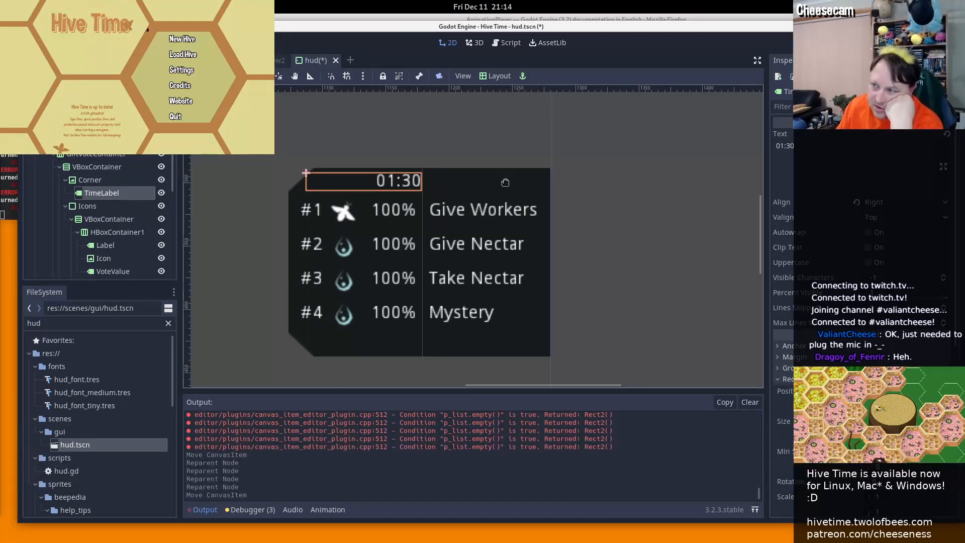
Reparent TimeLabel into the MarginContainer above the text rows in the Texts VBoxContainer
{"action": "scroll", "coordinate": [167, 239], "scroll_direction": "down", "scroll_amount": 5}
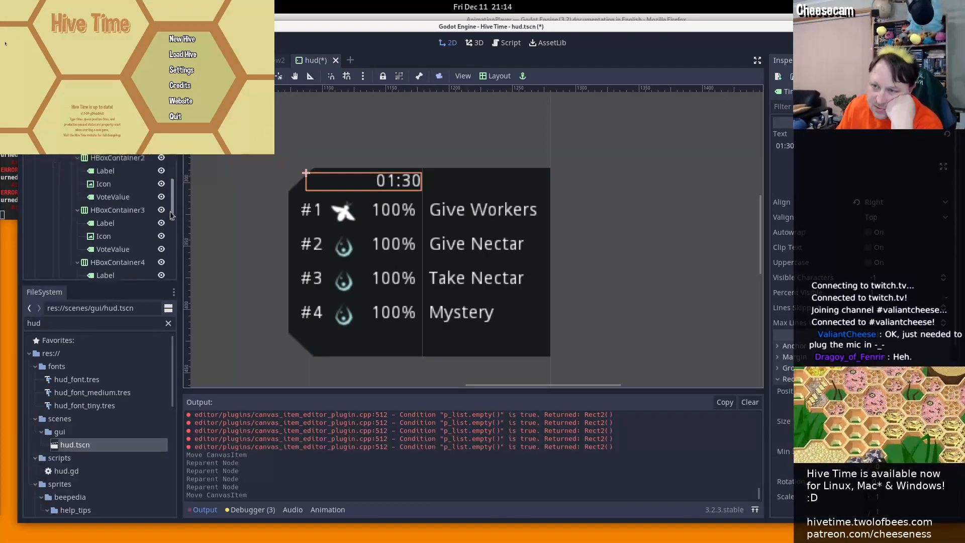
{"action": "left_click", "coordinate": [59, 223]}
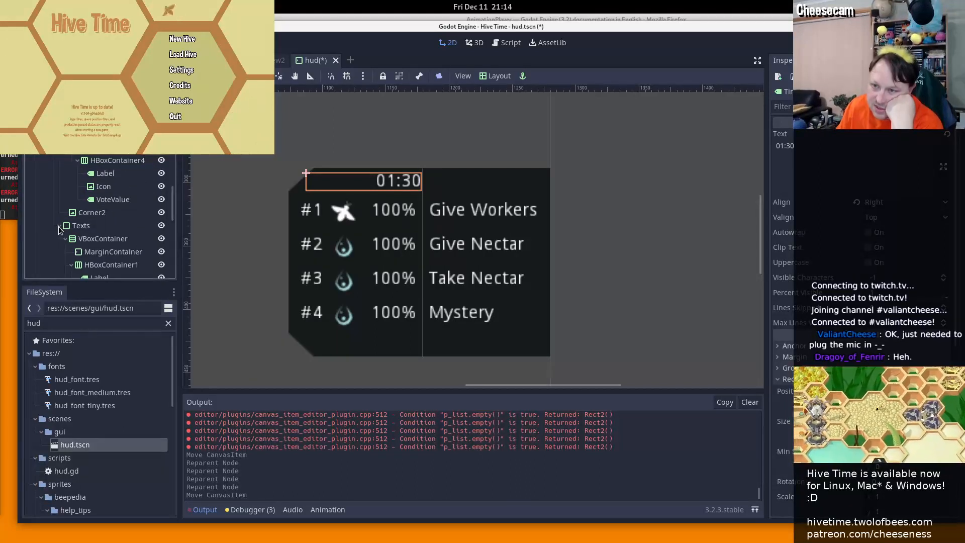
{"action": "scroll", "coordinate": [60, 223], "scroll_direction": "up", "scroll_amount": 1}
{"action": "scroll", "coordinate": [62, 210], "scroll_direction": "up", "scroll_amount": 5}
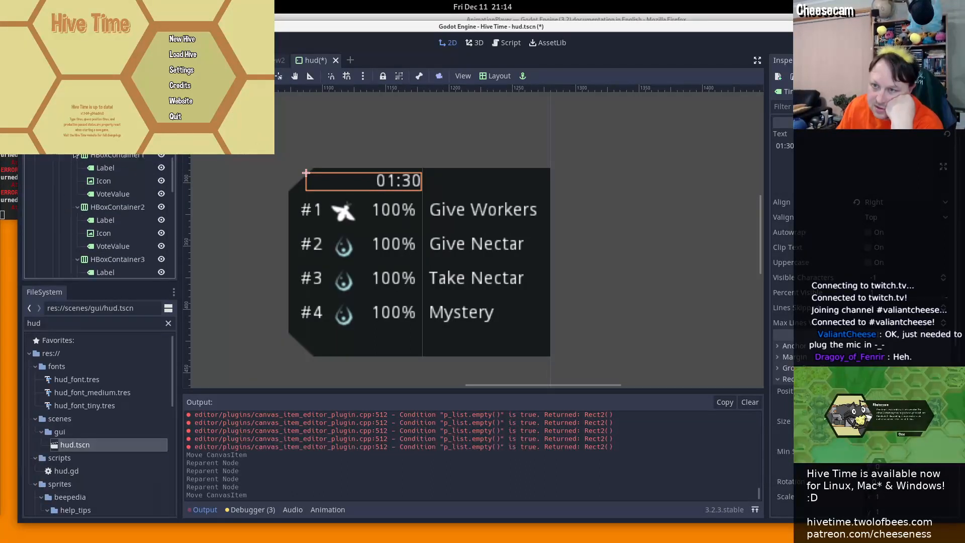
{"action": "scroll", "coordinate": [101, 216], "scroll_direction": "up", "scroll_amount": 2}
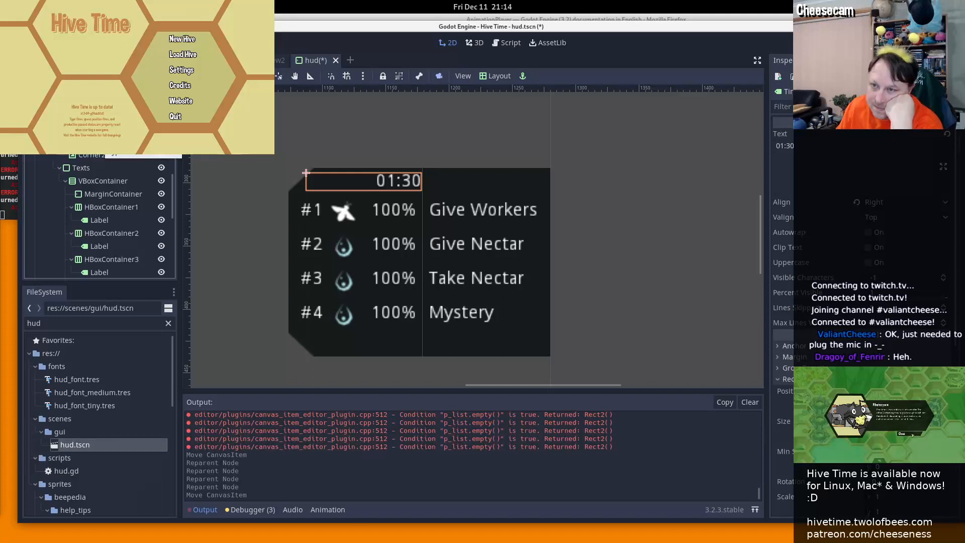
{"action": "left_click_drag", "start_coordinate": [102, 181], "coordinate": [108, 193]}
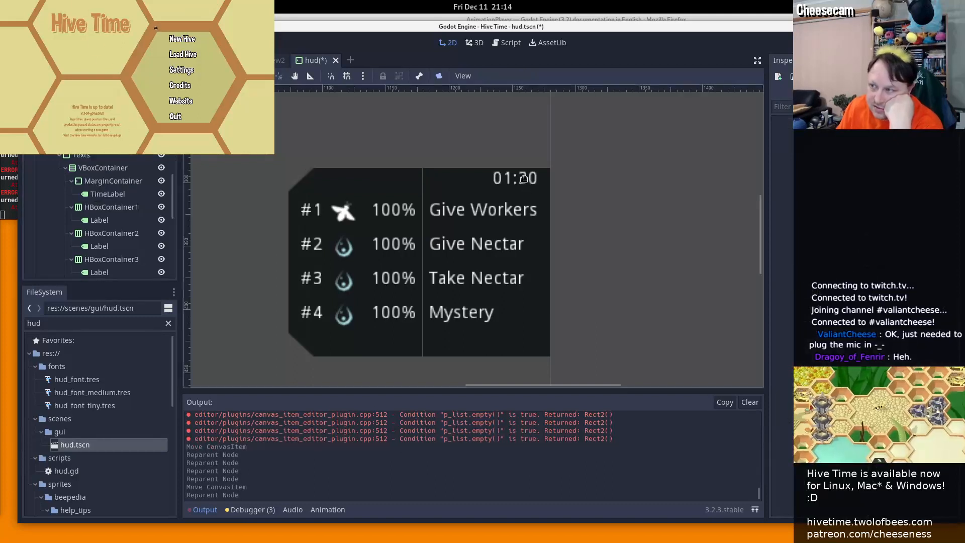
{"action": "left_click", "coordinate": [93, 194]}
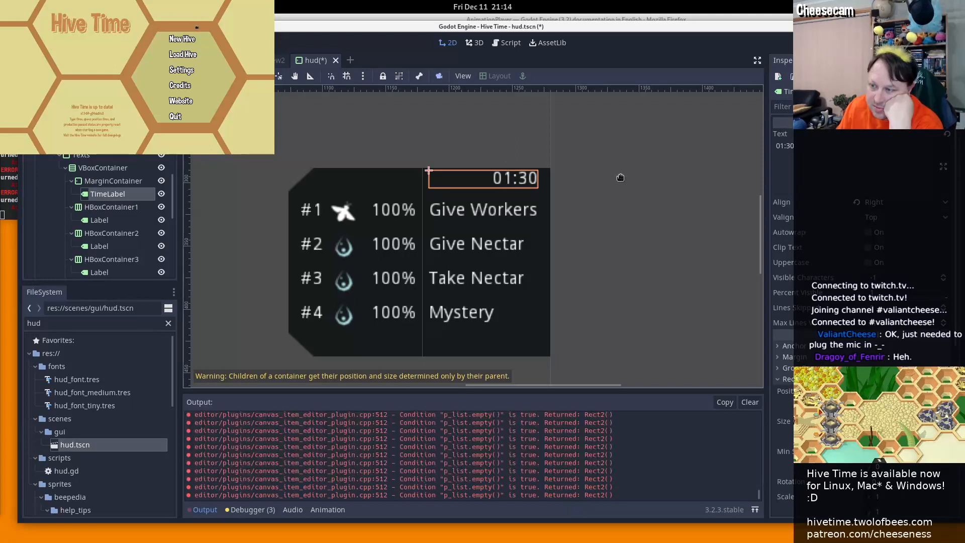
Set TimeLabel's vertical alignment to Center
{"action": "left_click", "coordinate": [125, 186]}
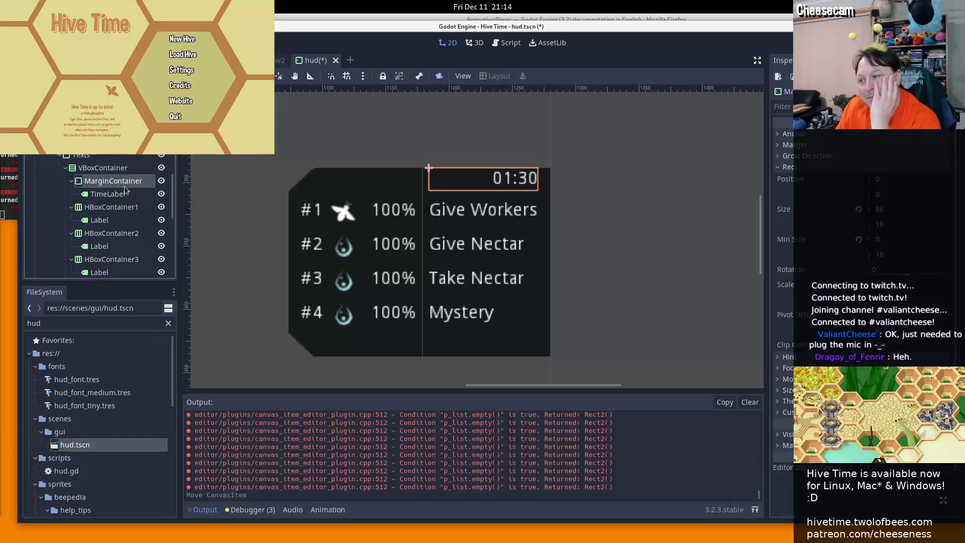
{"action": "left_click", "coordinate": [111, 189]}
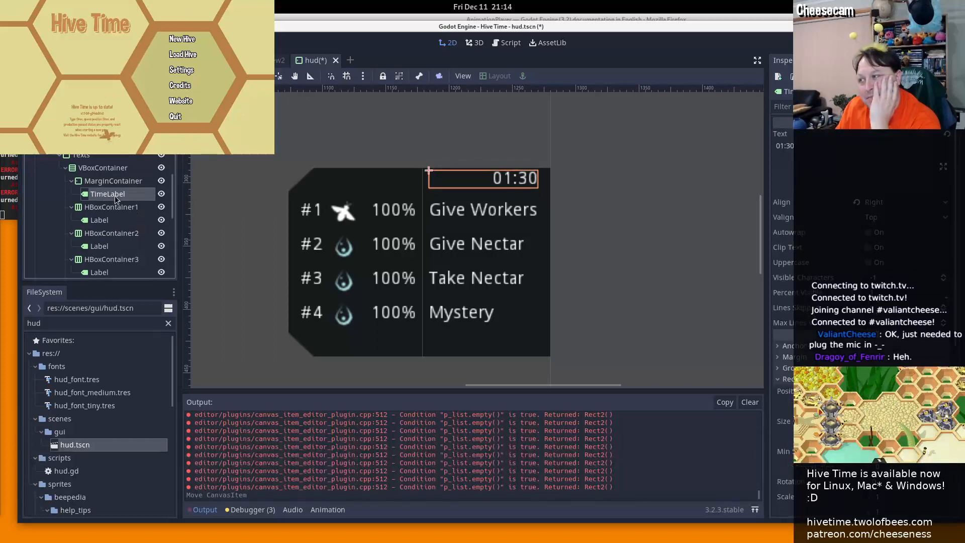
{"action": "left_click", "coordinate": [899, 217]}
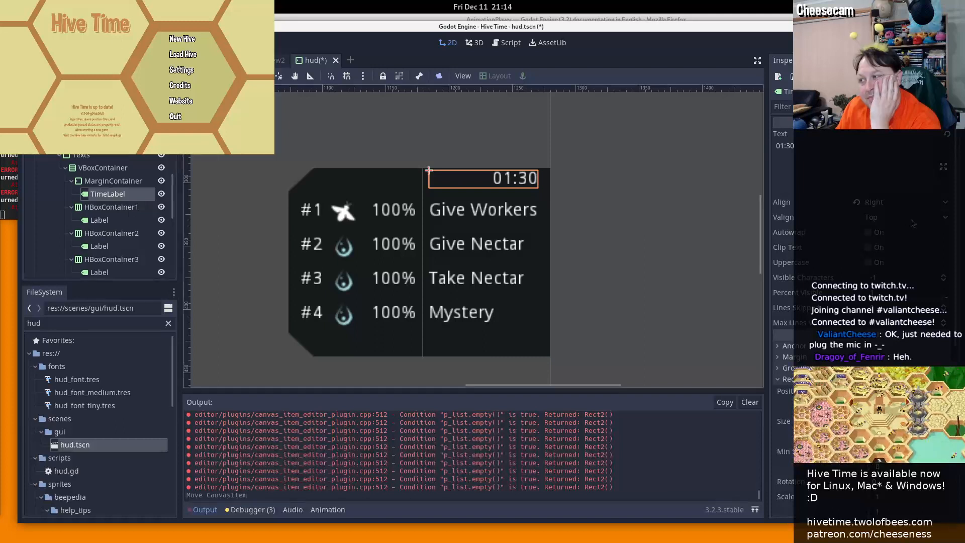
{"action": "left_click", "coordinate": [885, 245]}
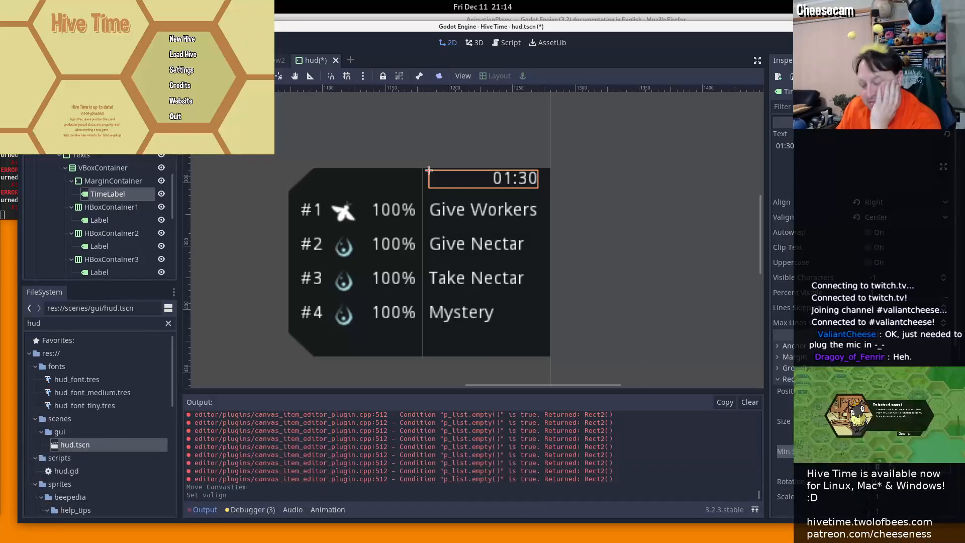
Try a minimum height of 20 on TimeLabel, and reset its minimum size
{"action": "left_click", "coordinate": [892, 466]}
{"action": "type", "text": "20"}
{"action": "key", "text": "Return"}
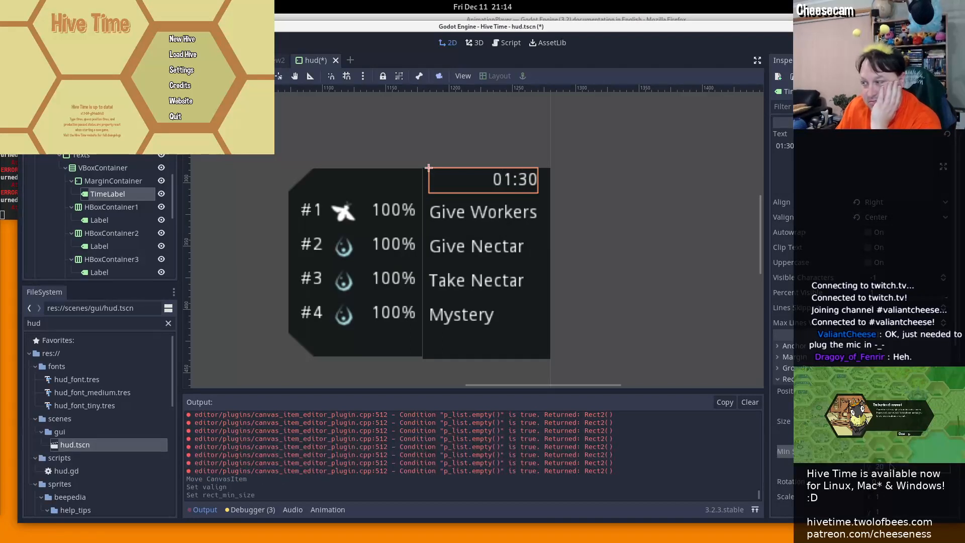
{"action": "left_click", "coordinate": [856, 451]}
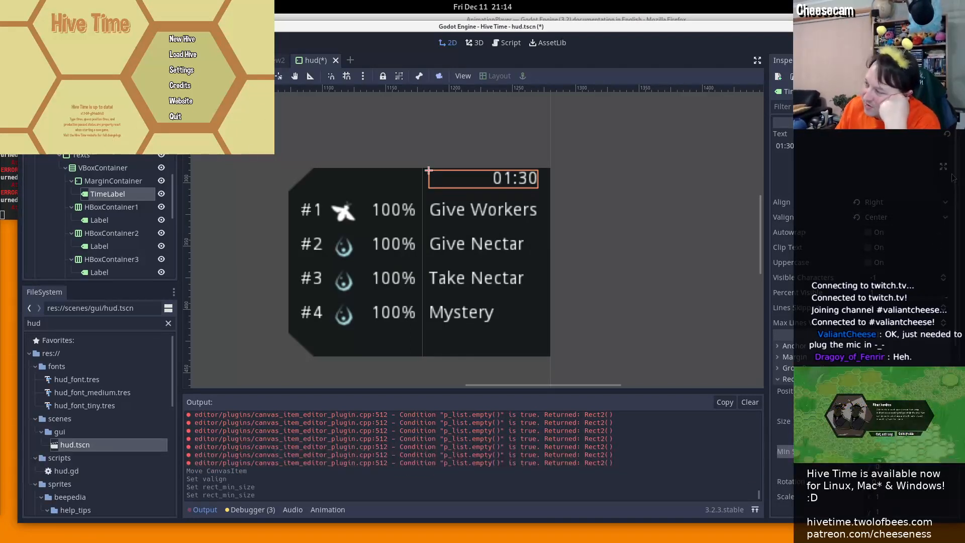
Expand TimeLabel's size flags and visibility settings, and toggle Show Behind Parent on and off again
{"action": "left_click_drag", "start_coordinate": [955, 179], "coordinate": [955, 366]}
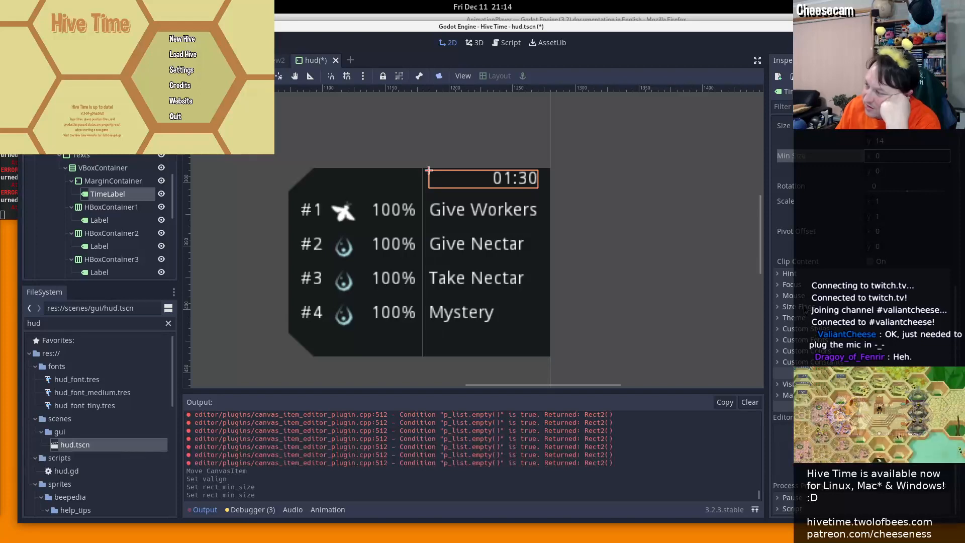
{"action": "left_click", "coordinate": [789, 307]}
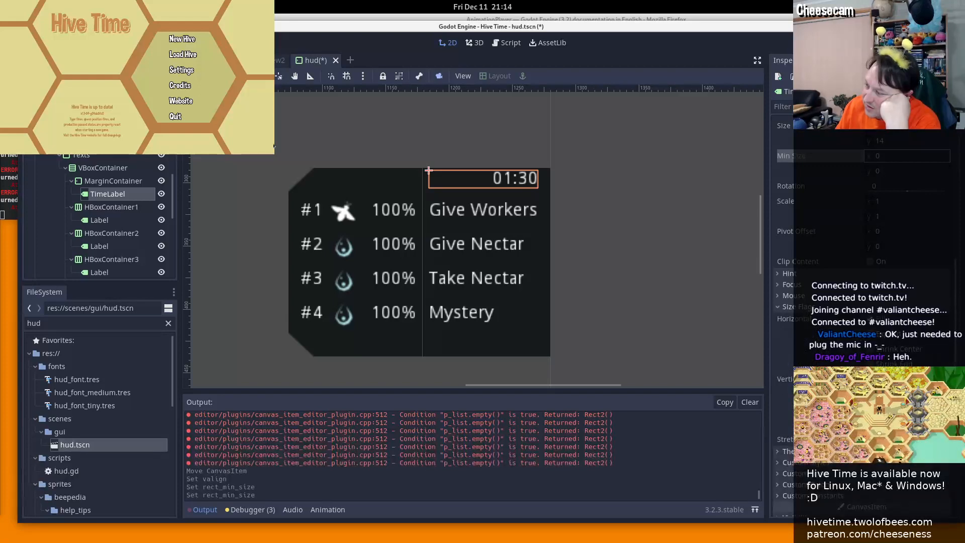
{"action": "scroll", "coordinate": [789, 301], "scroll_direction": "down", "scroll_amount": 5}
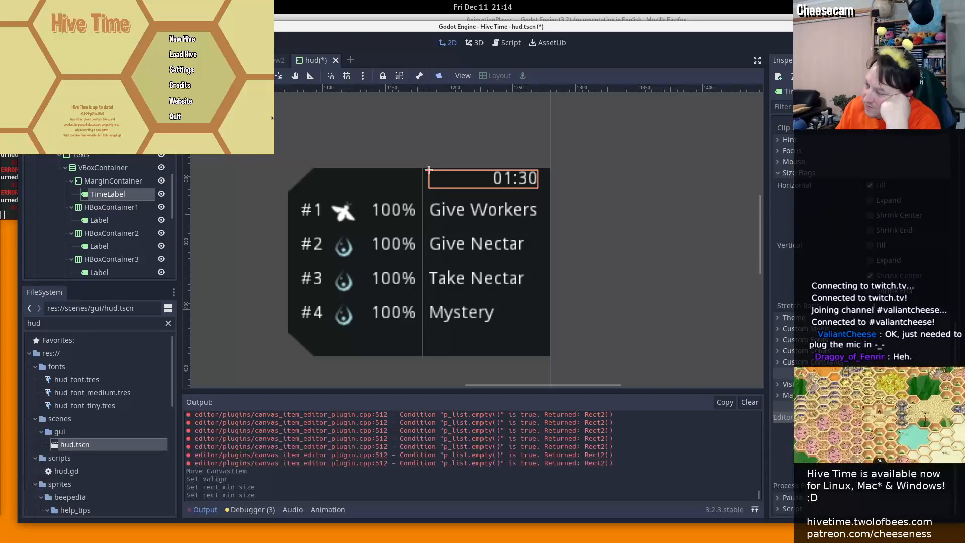
{"action": "left_click", "coordinate": [785, 384]}
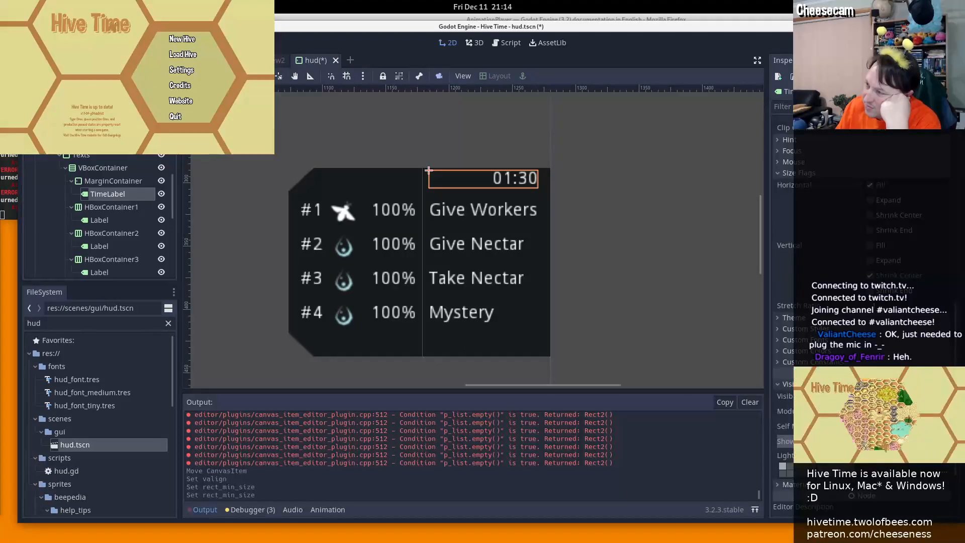
{"action": "left_click", "coordinate": [872, 441]}
{"action": "left_click", "coordinate": [871, 440]}
{"action": "scroll", "coordinate": [872, 441], "scroll_direction": "up", "scroll_amount": 5}
{"action": "scroll", "coordinate": [871, 440], "scroll_direction": "up", "scroll_amount": 6}
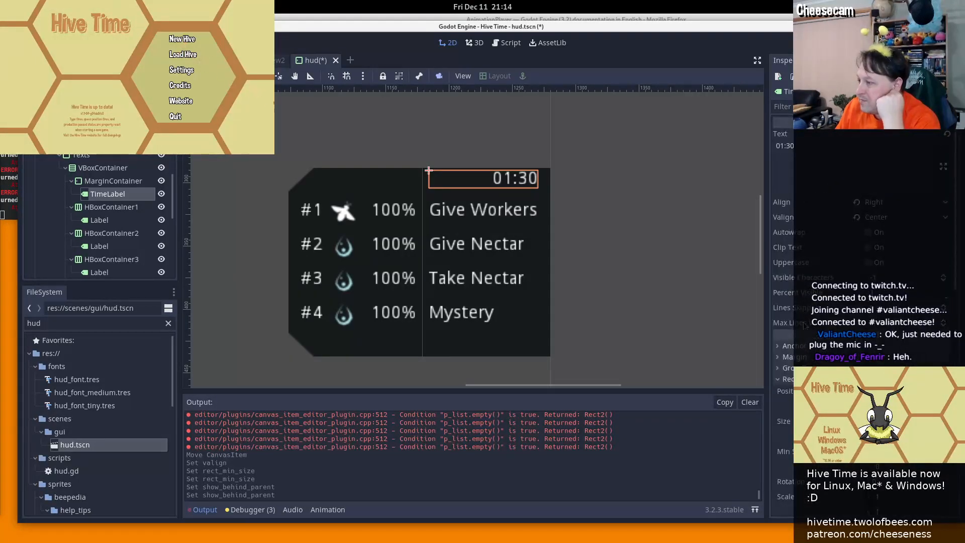
Examine TimeLabel's anchor, margin and grow direction settings and its place under the MarginContainer
{"action": "scroll", "coordinate": [823, 215], "scroll_direction": "down", "scroll_amount": 5}
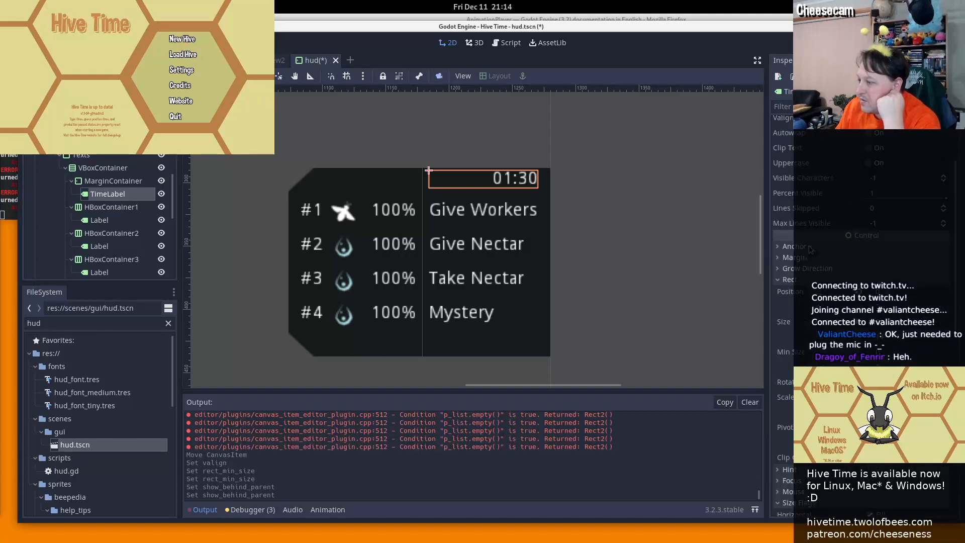
{"action": "left_click", "coordinate": [805, 200]}
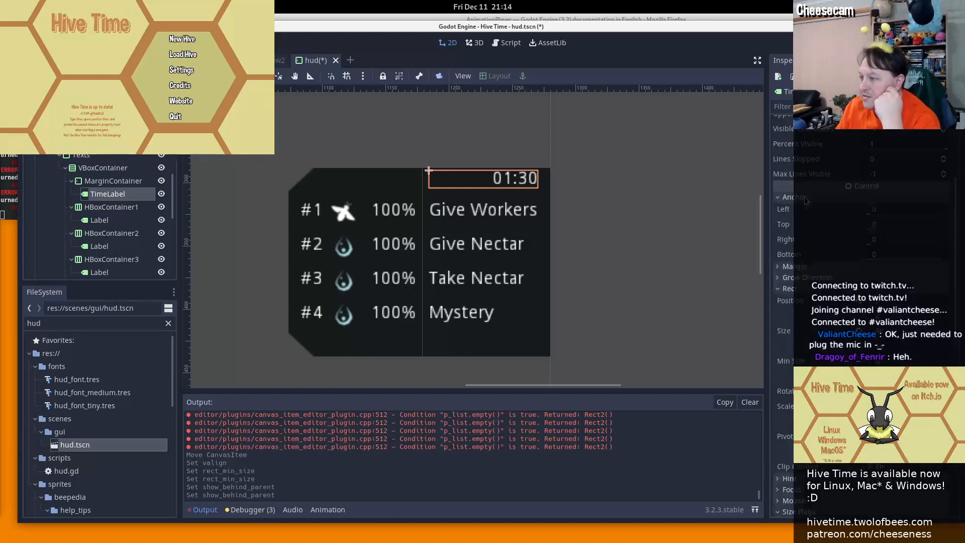
{"action": "left_click", "coordinate": [799, 268]}
{"action": "left_click", "coordinate": [794, 337]}
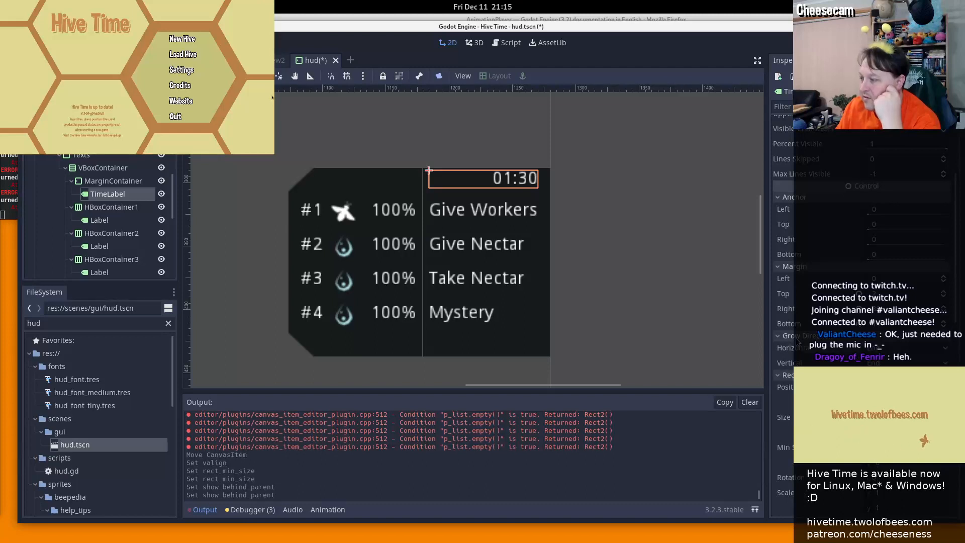
{"action": "scroll", "coordinate": [126, 217], "scroll_direction": "up", "scroll_amount": 3}
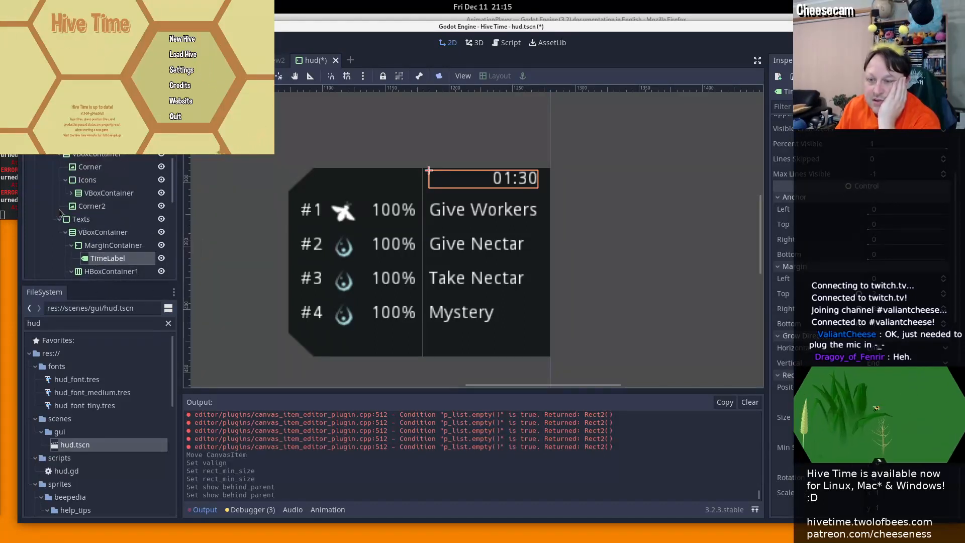
{"action": "scroll", "coordinate": [104, 257], "scroll_direction": "down", "scroll_amount": 2}
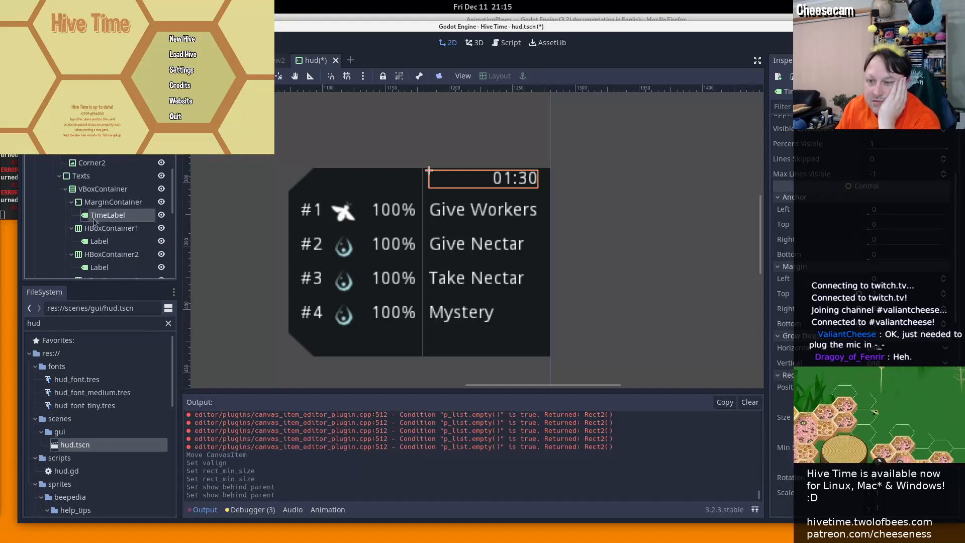
{"action": "left_click", "coordinate": [96, 202]}
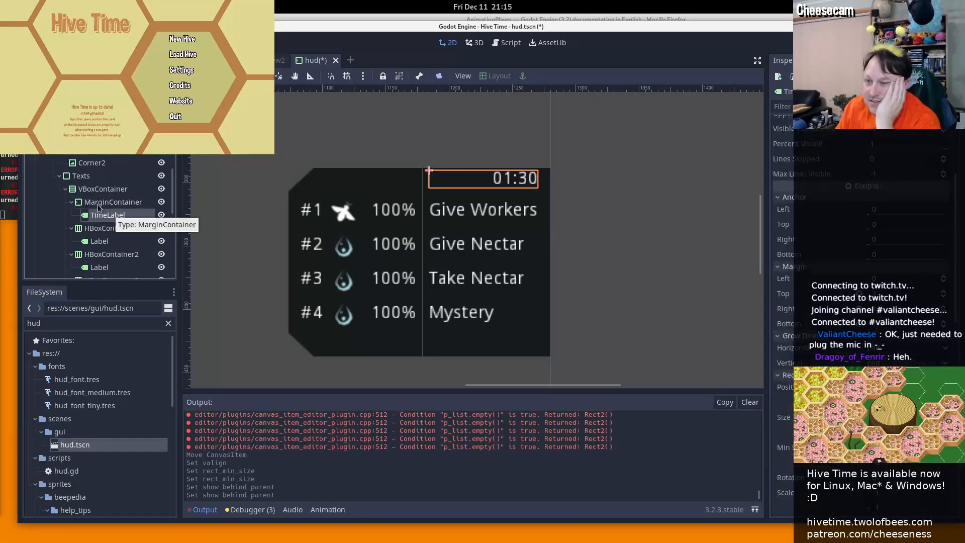
{"action": "left_click", "coordinate": [100, 215]}
Enable the Fill vertical size flag on TimeLabel
{"action": "scroll", "coordinate": [825, 497], "scroll_direction": "down", "scroll_amount": 5}
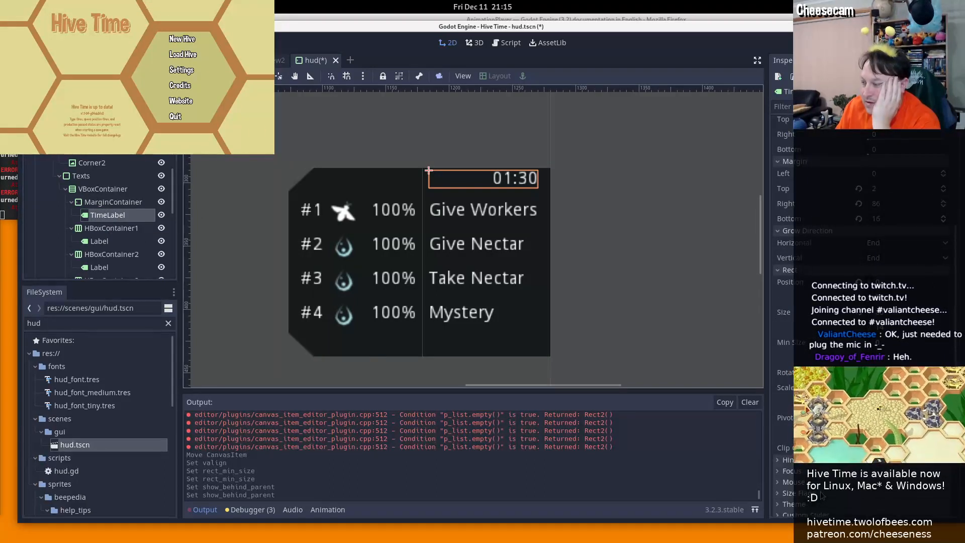
{"action": "scroll", "coordinate": [825, 497], "scroll_direction": "down", "scroll_amount": 6}
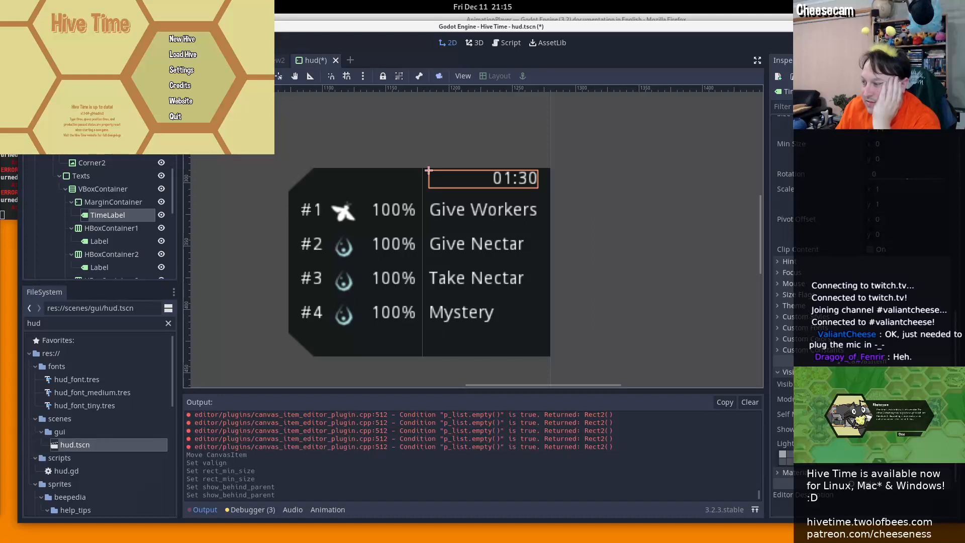
{"action": "left_click", "coordinate": [799, 295]}
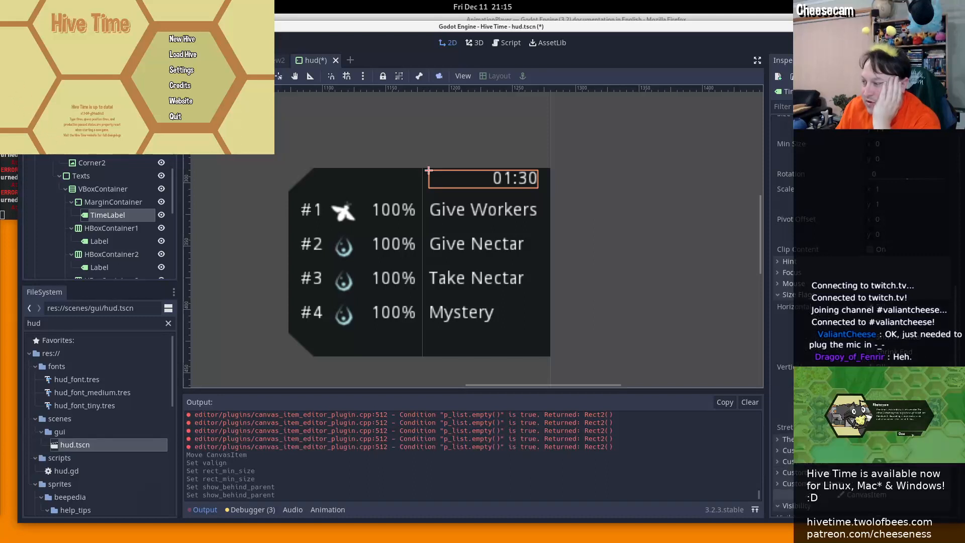
{"action": "left_click", "coordinate": [871, 367]}
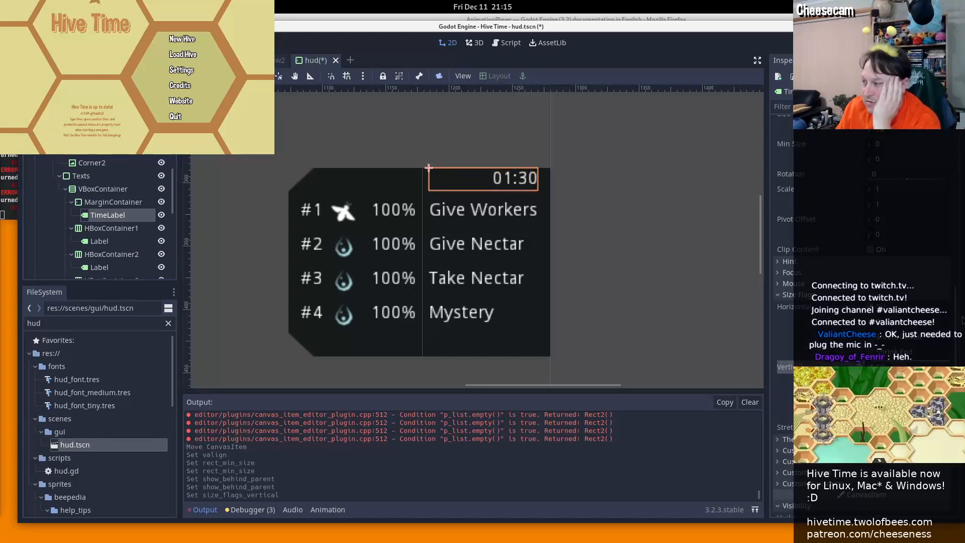
Set TimeLabel's vertical alignment to Bottom
{"action": "scroll", "coordinate": [944, 281], "scroll_direction": "up", "scroll_amount": 8}
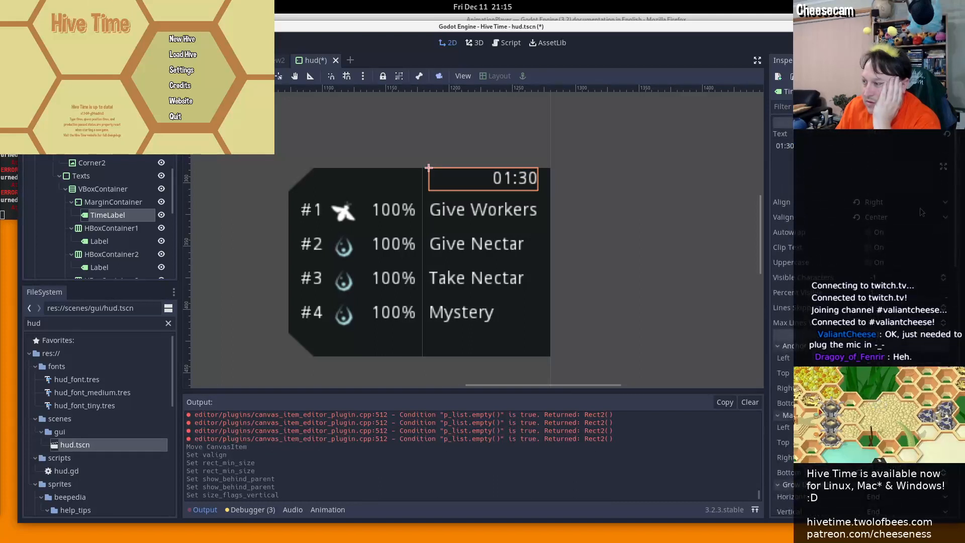
{"action": "left_click", "coordinate": [917, 219]}
{"action": "left_click", "coordinate": [898, 263]}
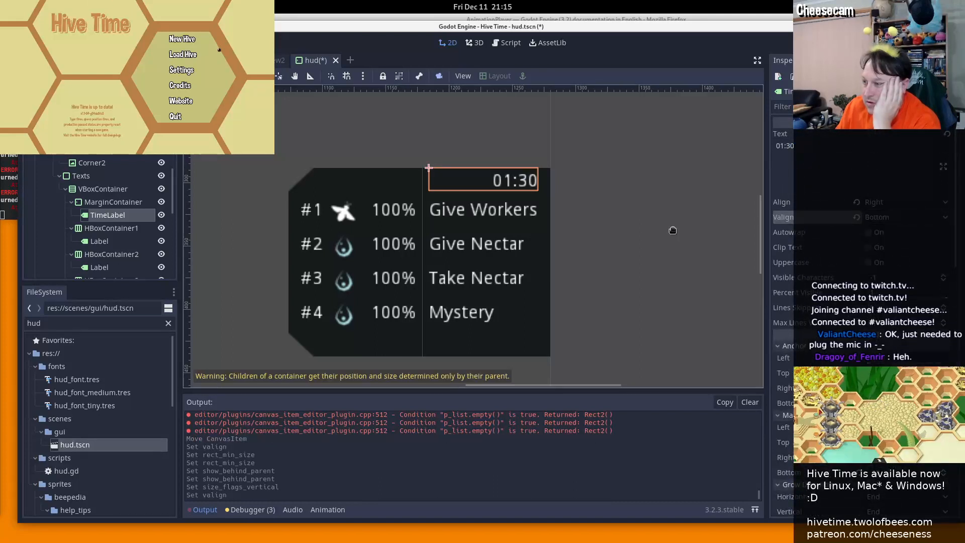
Examine the gift vote panel in the viewport, its container hierarchy in the scene tree, and TimeLabel's rect and size properties
{"action": "left_click", "coordinate": [438, 215]}
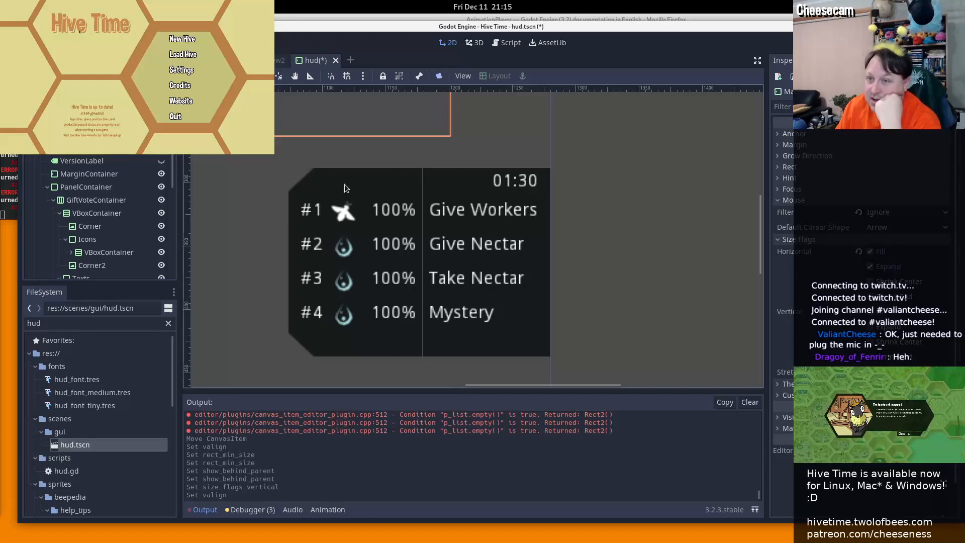
{"action": "scroll", "coordinate": [86, 156], "scroll_direction": "up", "scroll_amount": 4}
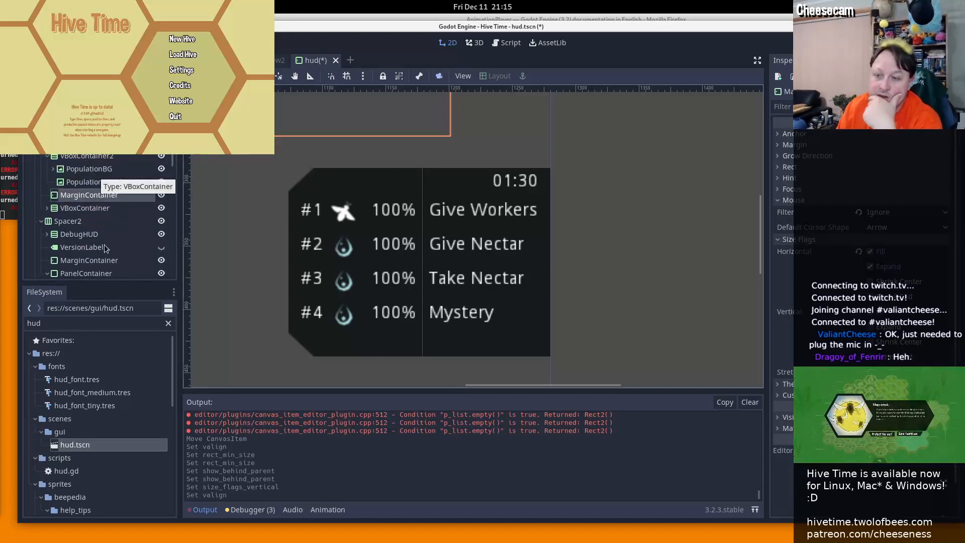
{"action": "scroll", "coordinate": [105, 241], "scroll_direction": "up", "scroll_amount": 3}
{"action": "scroll", "coordinate": [95, 201], "scroll_direction": "down", "scroll_amount": 3}
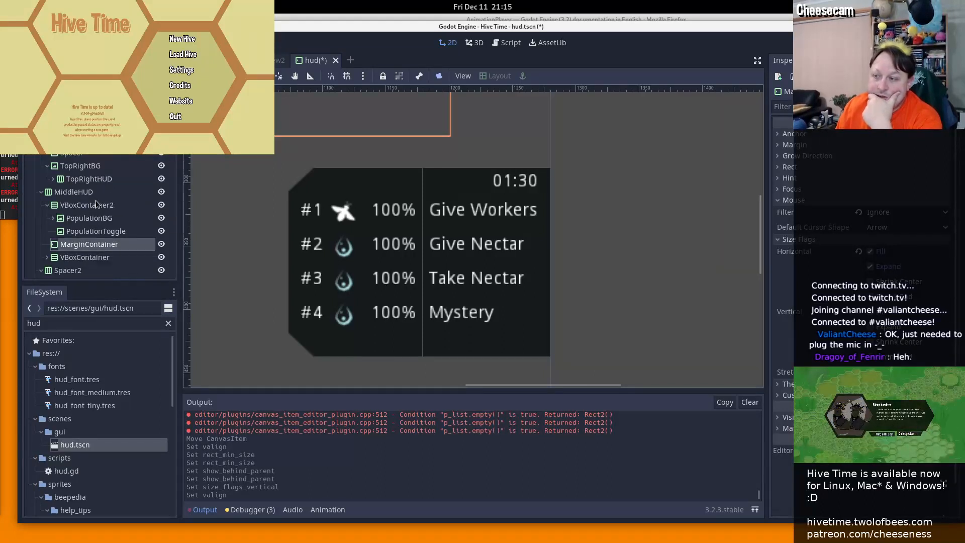
{"action": "scroll", "coordinate": [96, 200], "scroll_direction": "down", "scroll_amount": 1}
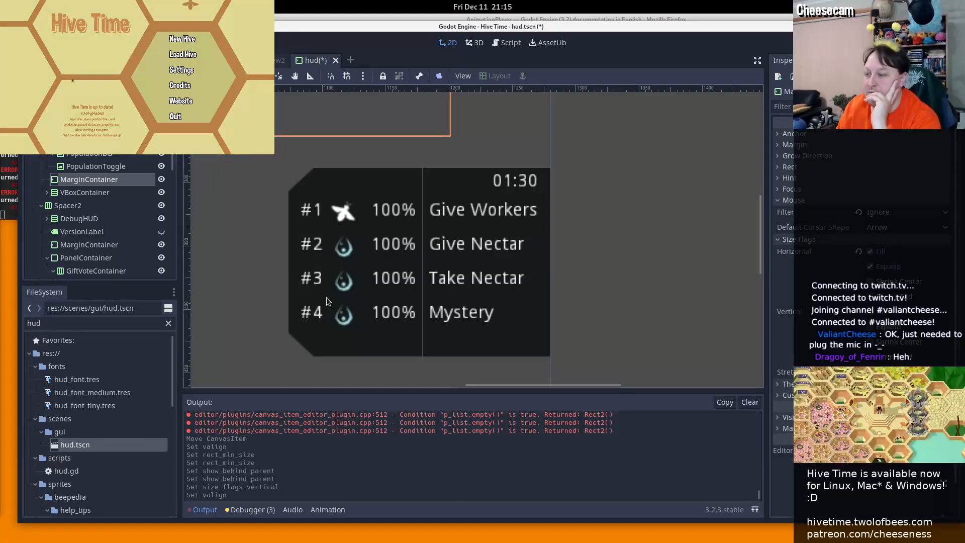
{"action": "scroll", "coordinate": [479, 231], "scroll_direction": "down", "scroll_amount": 3}
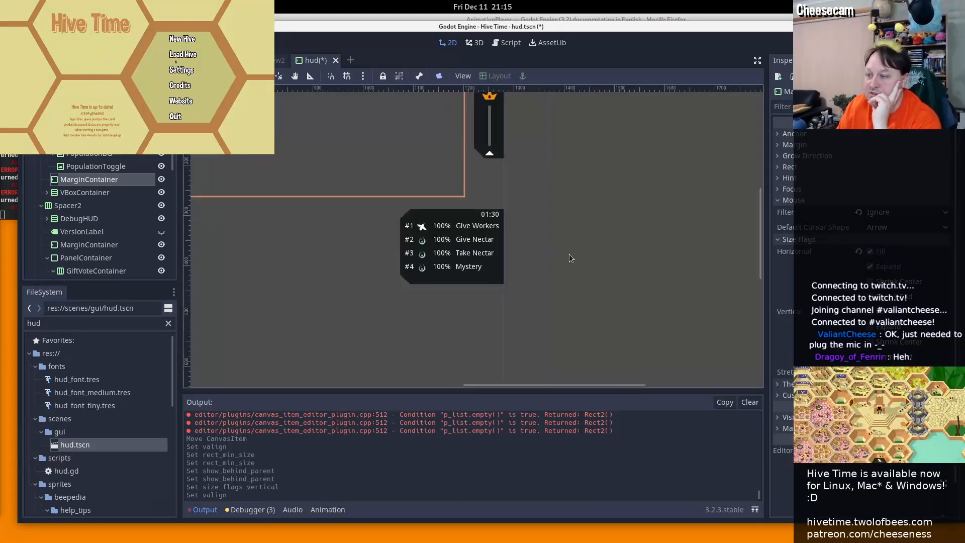
{"action": "middle_click_drag", "start_coordinate": [315, 229], "coordinate": [341, 231]}
{"action": "scroll", "coordinate": [497, 259], "scroll_direction": "up", "scroll_amount": 1}
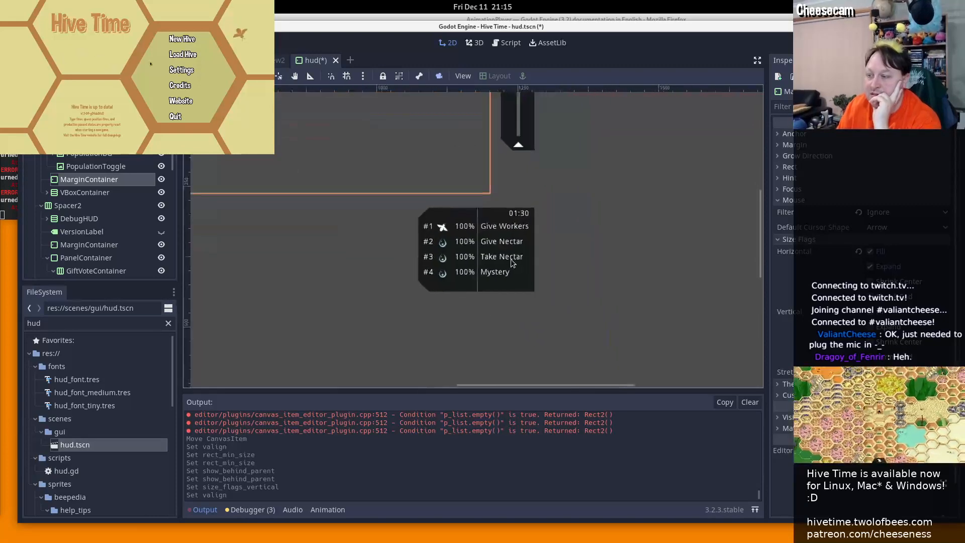
{"action": "scroll", "coordinate": [78, 184], "scroll_direction": "up", "scroll_amount": 3}
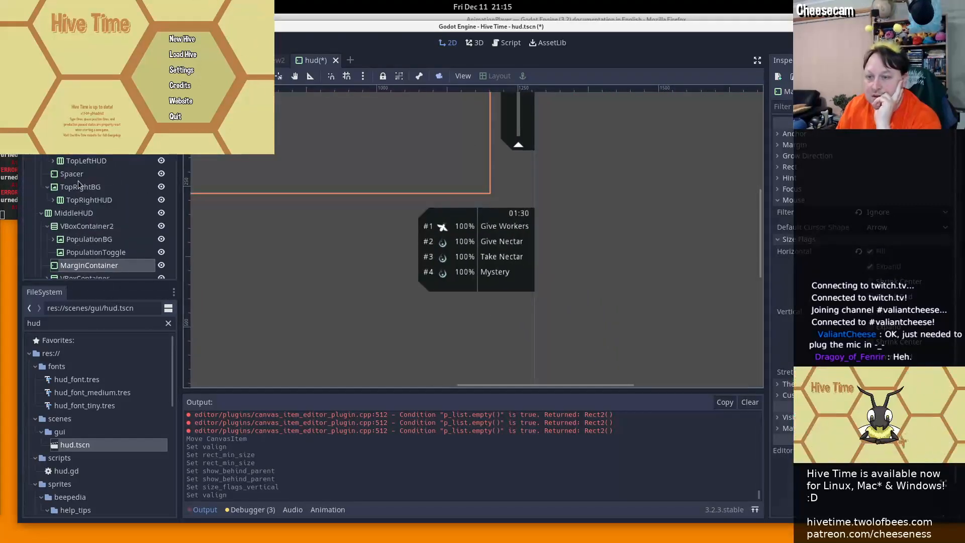
{"action": "scroll", "coordinate": [78, 184], "scroll_direction": "down", "scroll_amount": 8}
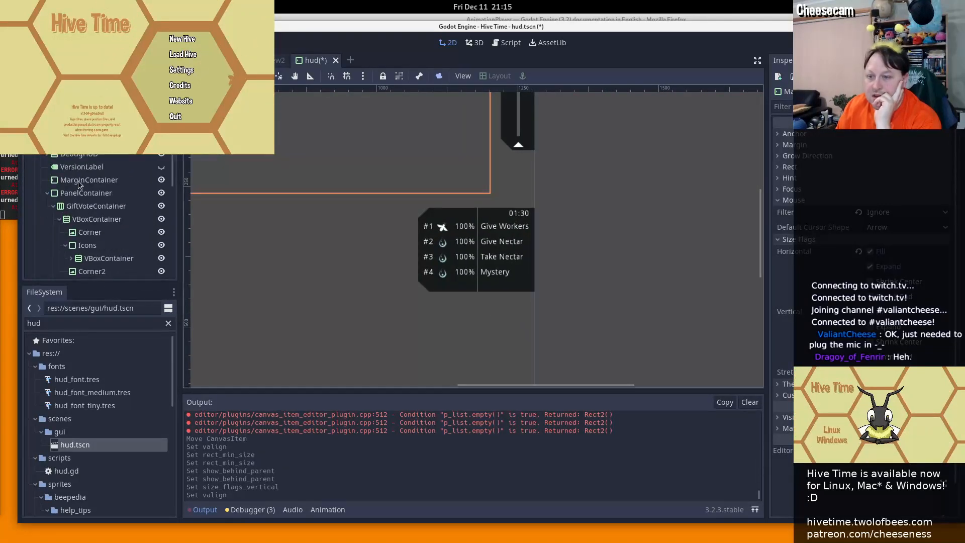
{"action": "scroll", "coordinate": [78, 184], "scroll_direction": "down", "scroll_amount": 2}
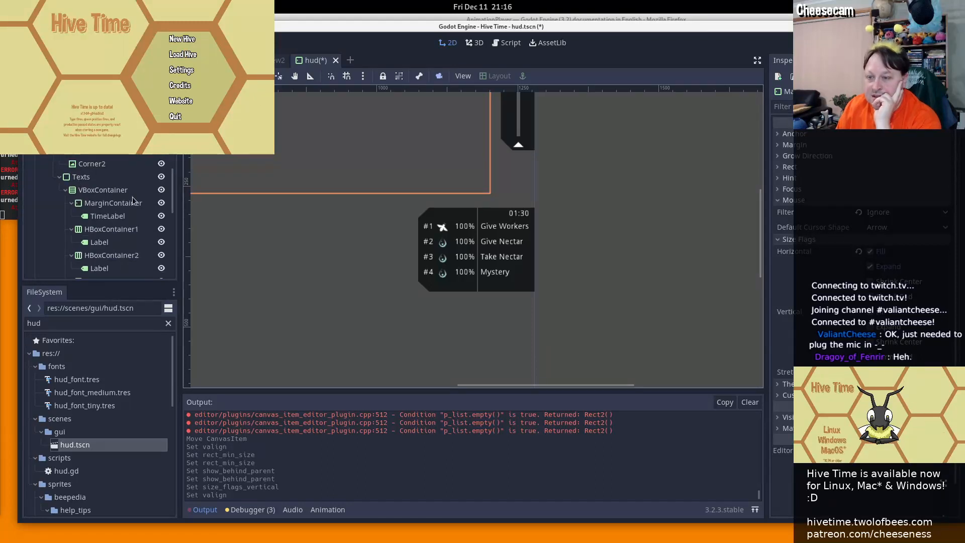
{"action": "scroll", "coordinate": [125, 200], "scroll_direction": "up", "scroll_amount": 2}
{"action": "scroll", "coordinate": [112, 200], "scroll_direction": "up", "scroll_amount": 1}
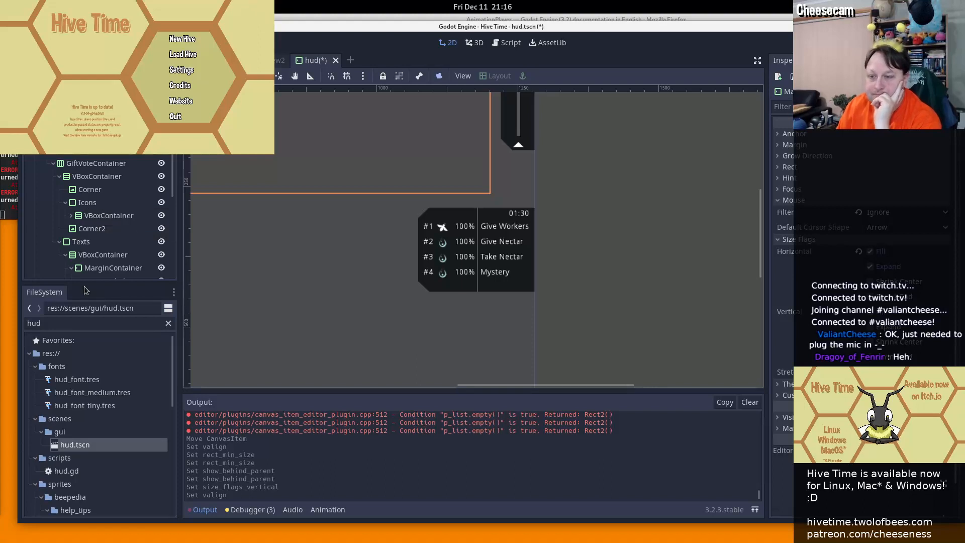
{"action": "scroll", "coordinate": [117, 218], "scroll_direction": "down", "scroll_amount": 2}
{"action": "left_click", "coordinate": [117, 216]}
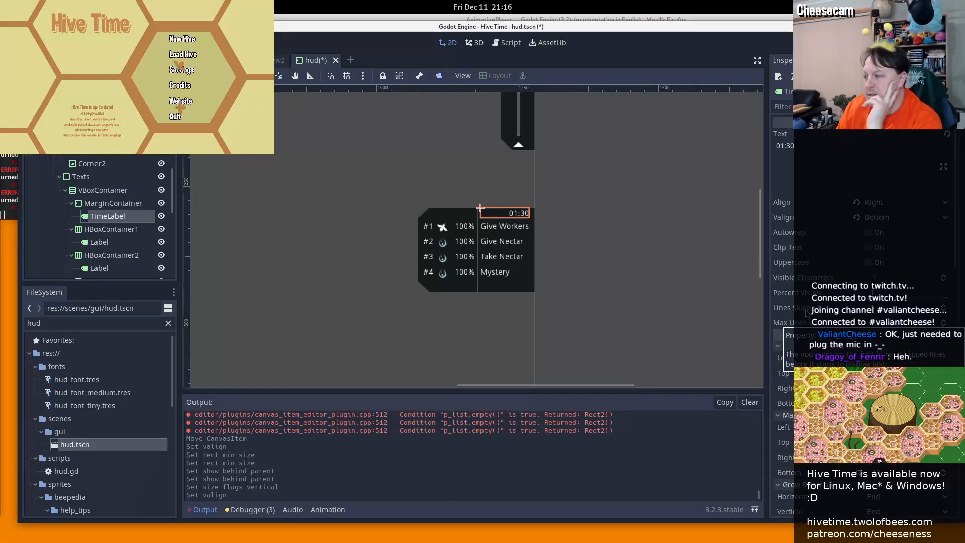
{"action": "scroll", "coordinate": [806, 313], "scroll_direction": "down", "scroll_amount": 7}
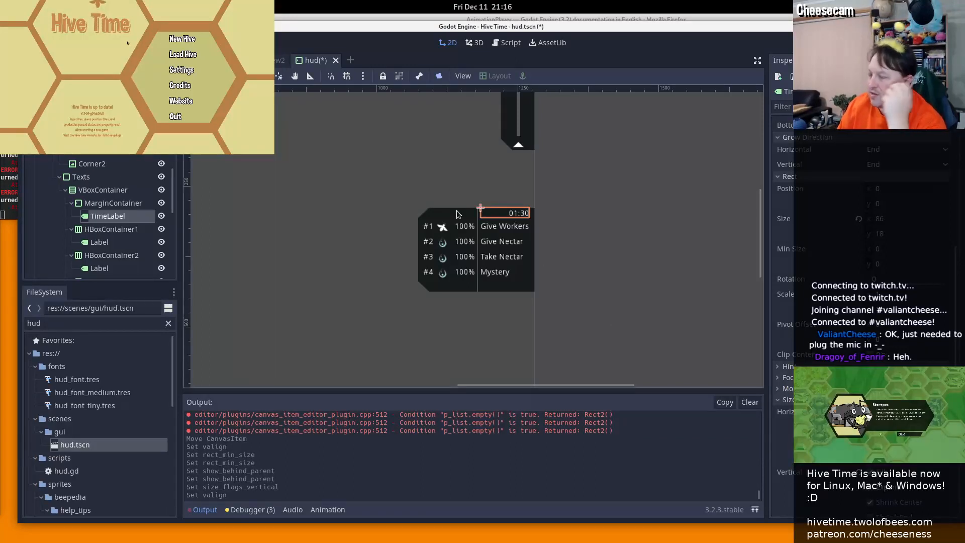
Hide the GiftVoteContainer node and save the hud.tscn scene
{"action": "scroll", "coordinate": [168, 196], "scroll_direction": "up", "scroll_amount": 4}
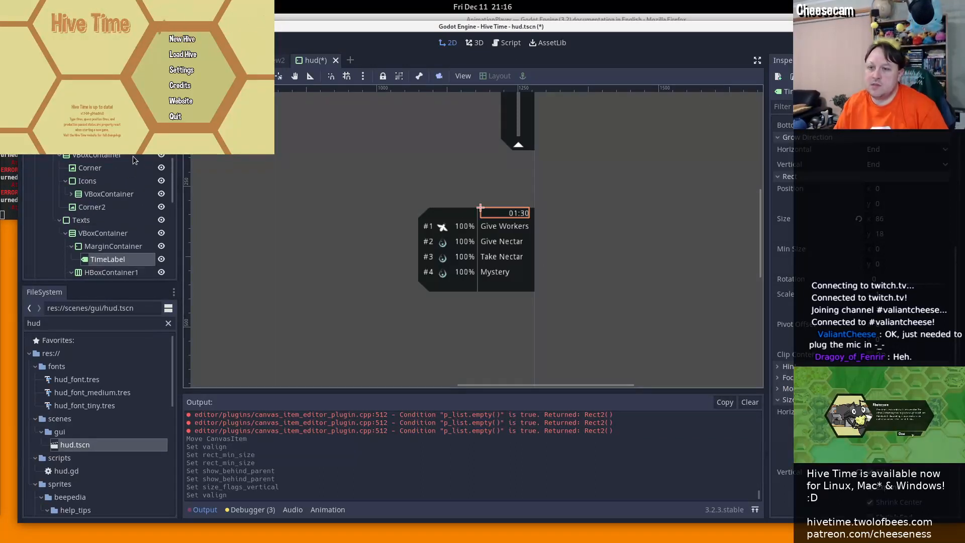
{"action": "left_click", "coordinate": [161, 163]}
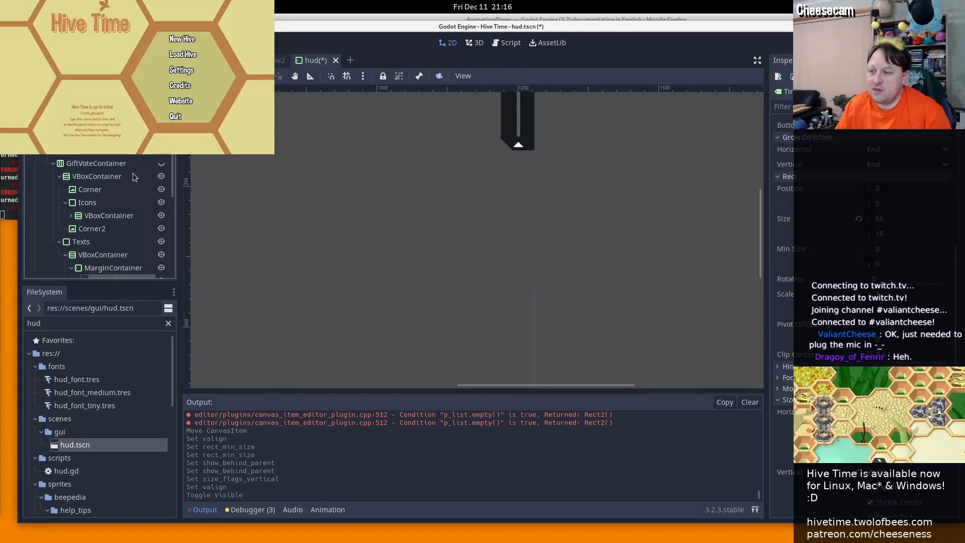
{"action": "key", "text": "ctrl+s"}
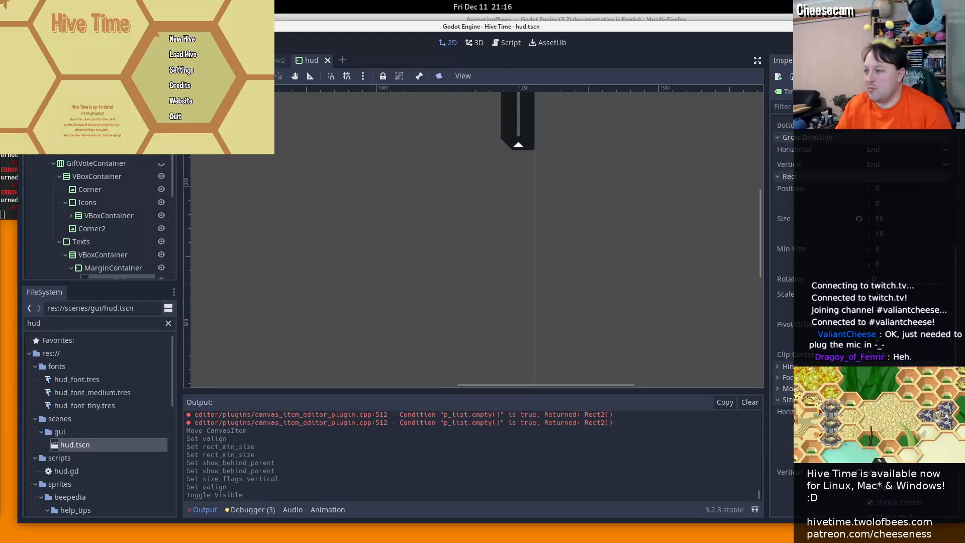
Close the running game, relaunch the project in debug mode and start a new hive
{"action": "key", "text": "alt+Tab"}
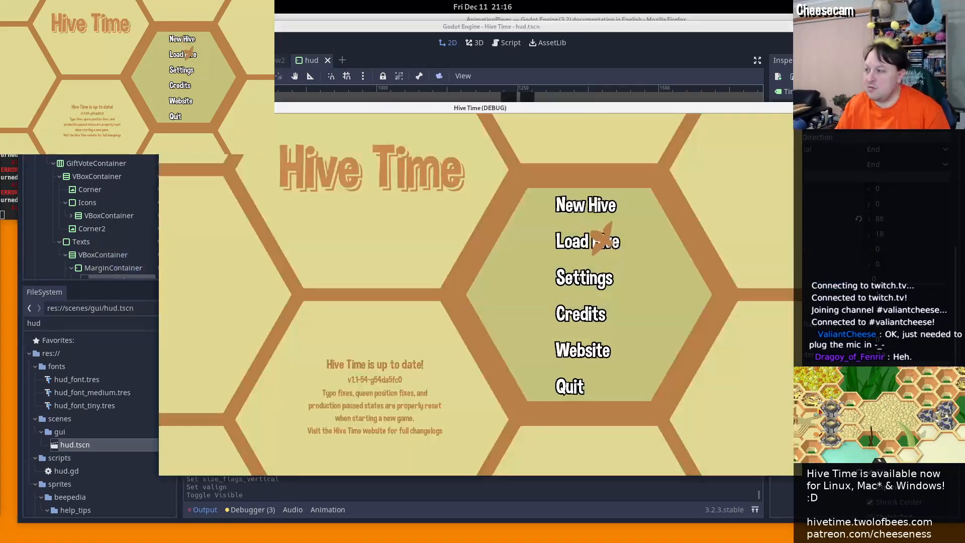
{"action": "key", "text": "alt+F4"}
{"action": "key", "text": "F5"}
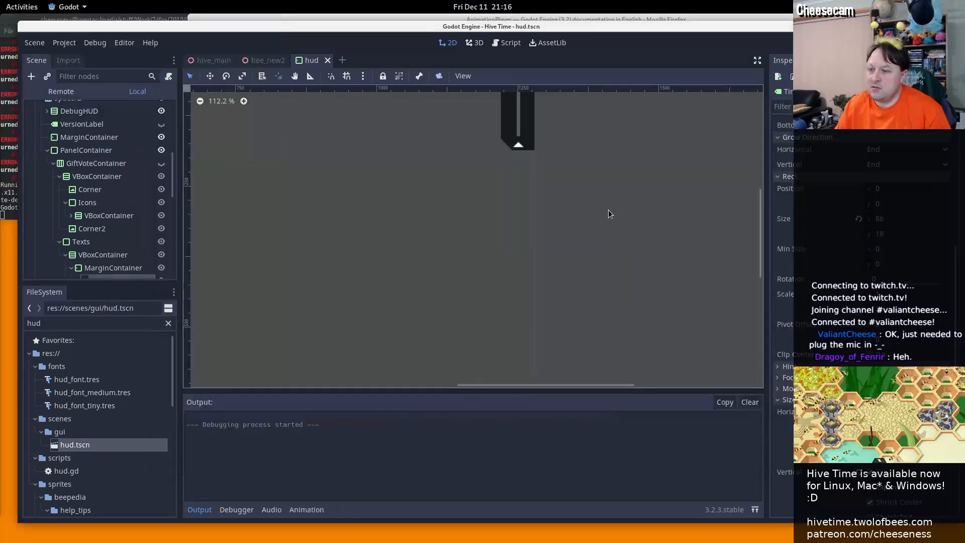
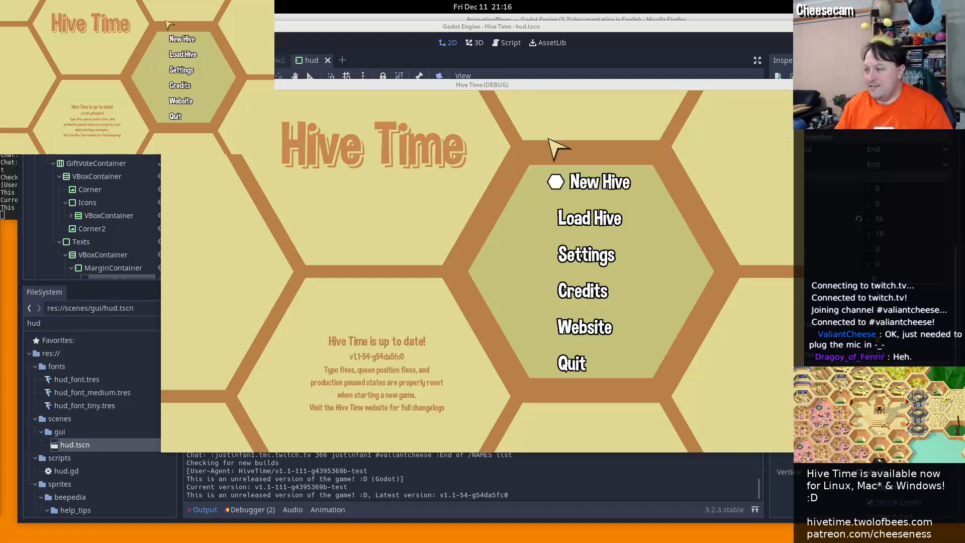
{"action": "left_click", "coordinate": [571, 188]}
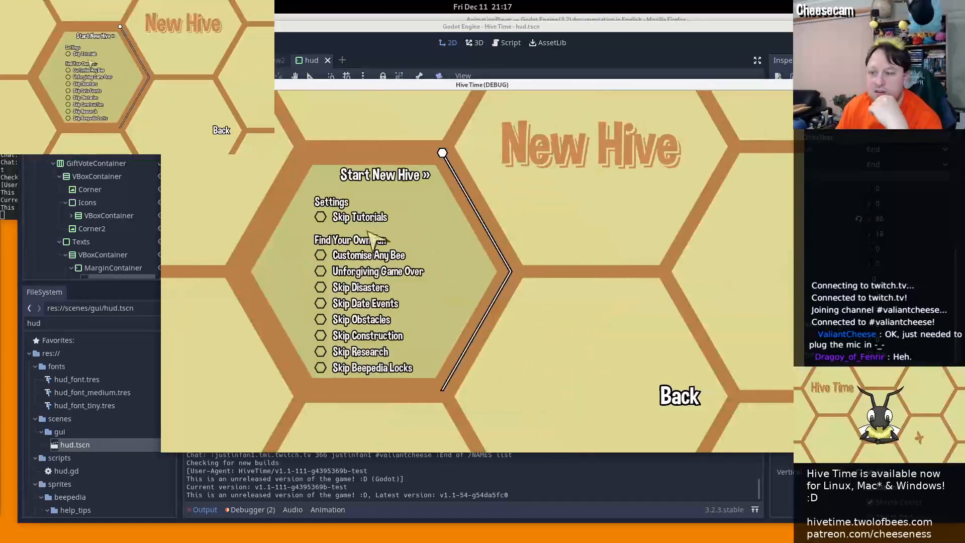
{"action": "left_click", "coordinate": [408, 177]}
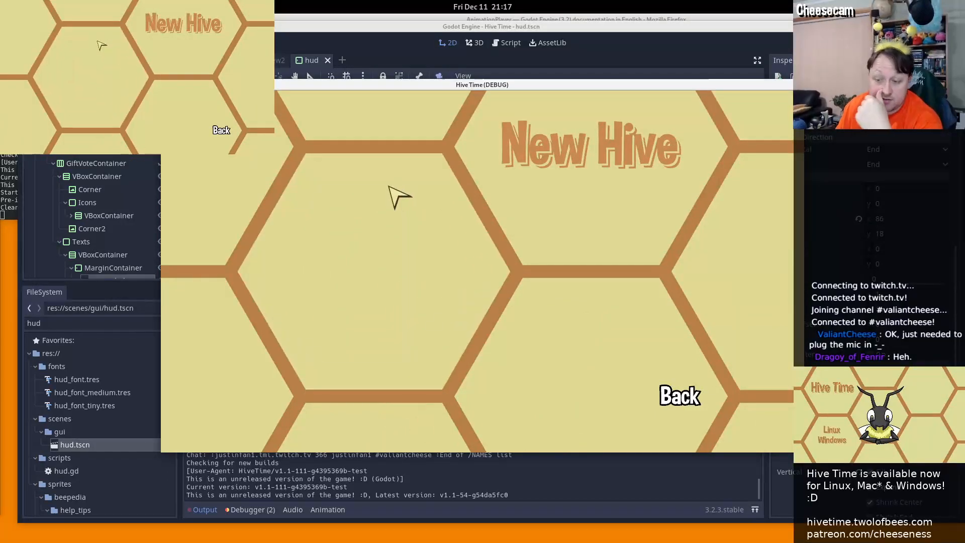
Open the debugger's error list and jump to the hud.gd line behind the TimeLabel node error
{"action": "left_click", "coordinate": [254, 509]}
{"action": "left_click", "coordinate": [253, 509]}
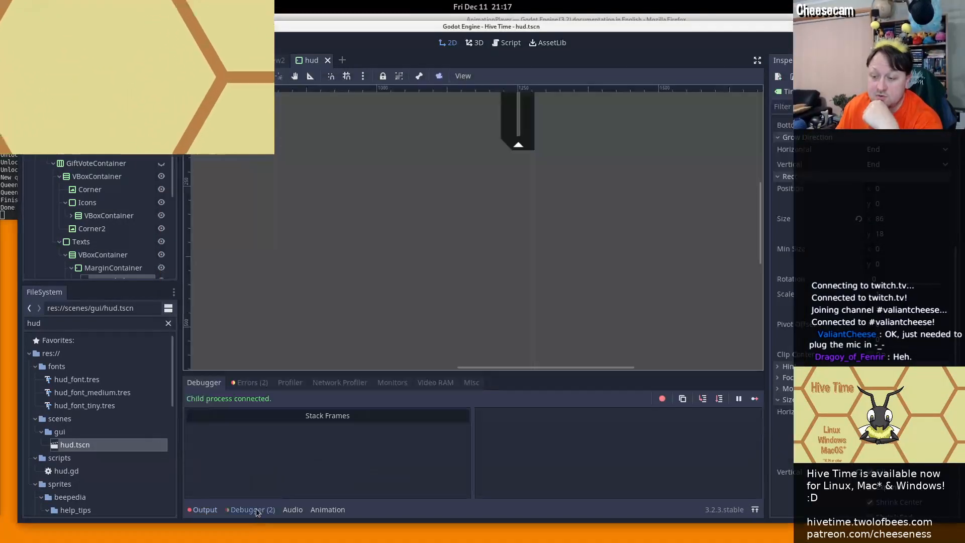
{"action": "left_click", "coordinate": [250, 381]}
{"action": "mouse_move", "coordinate": [386, 422]}
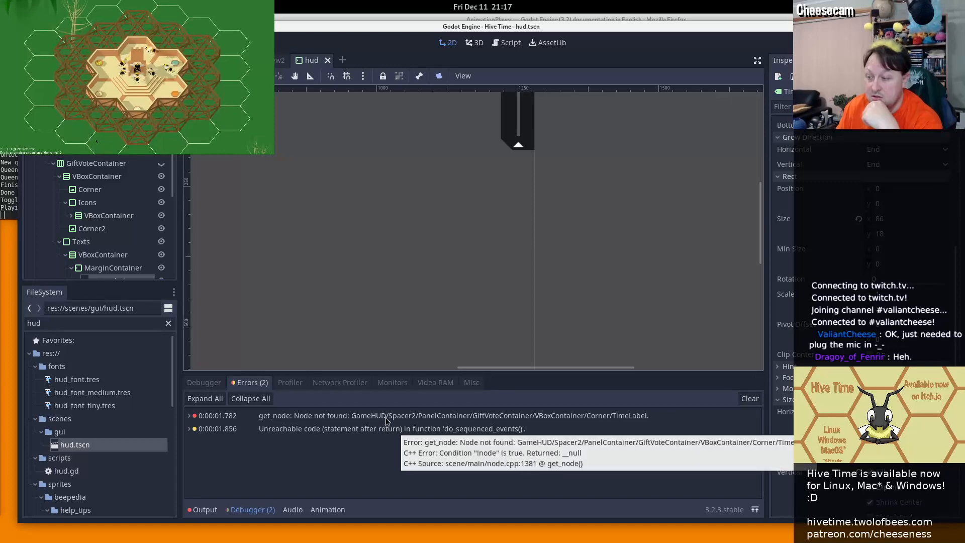
{"action": "left_click", "coordinate": [402, 414]}
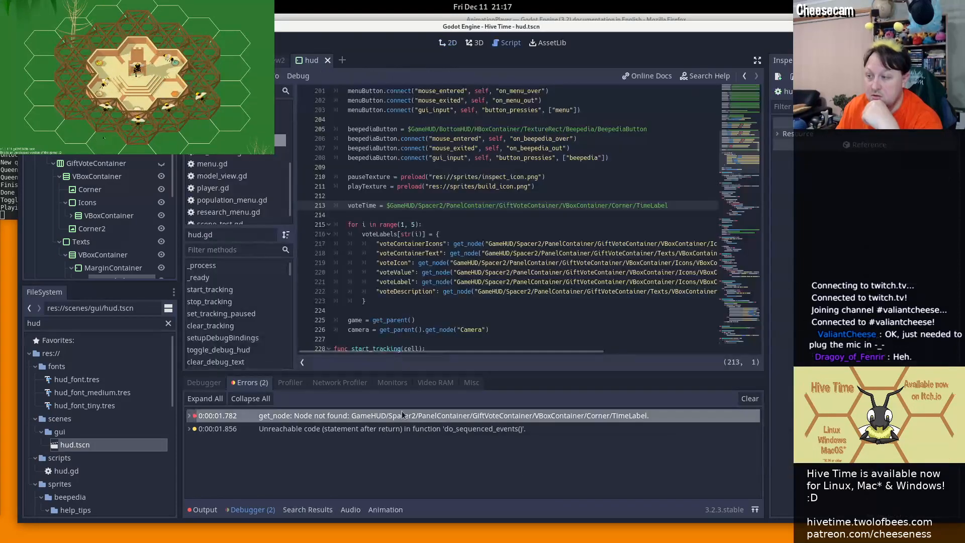
Close the running game and set voteTime in hud.gd to $GameHUD/Spacer2/PanelContainer/GiftVoteContainer/Texts/VBoxContainer/MarginContainer/TimeLabel
{"action": "key", "text": "alt+Tab"}
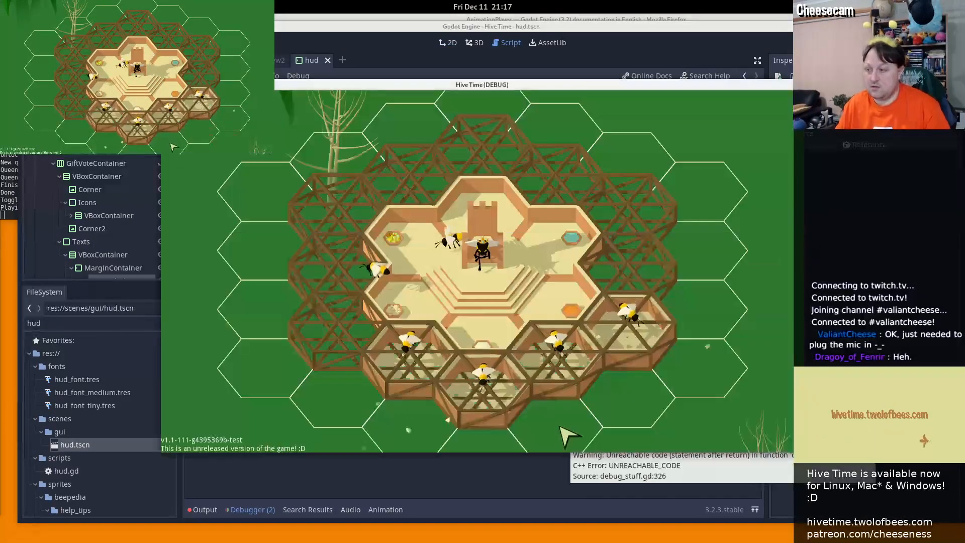
{"action": "key", "text": "alt+Tab"}
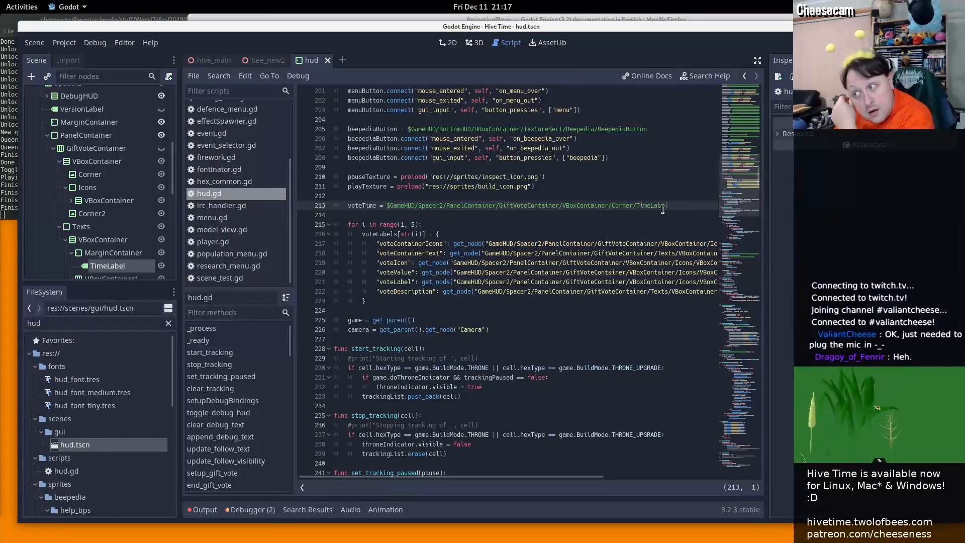
{"action": "left_click_drag", "start_coordinate": [669, 205], "coordinate": [388, 206]}
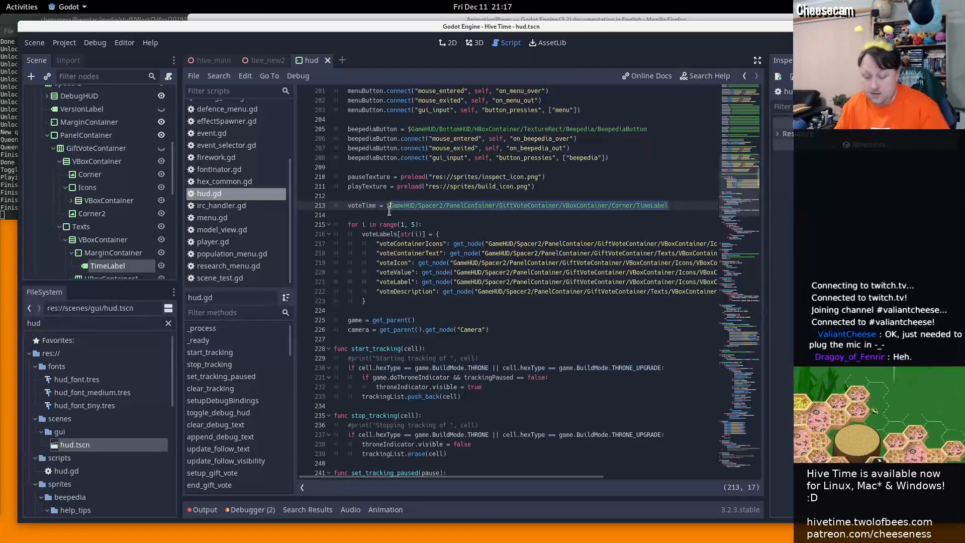
{"action": "type", "text": "$Time"}
{"action": "key", "text": "Return"}
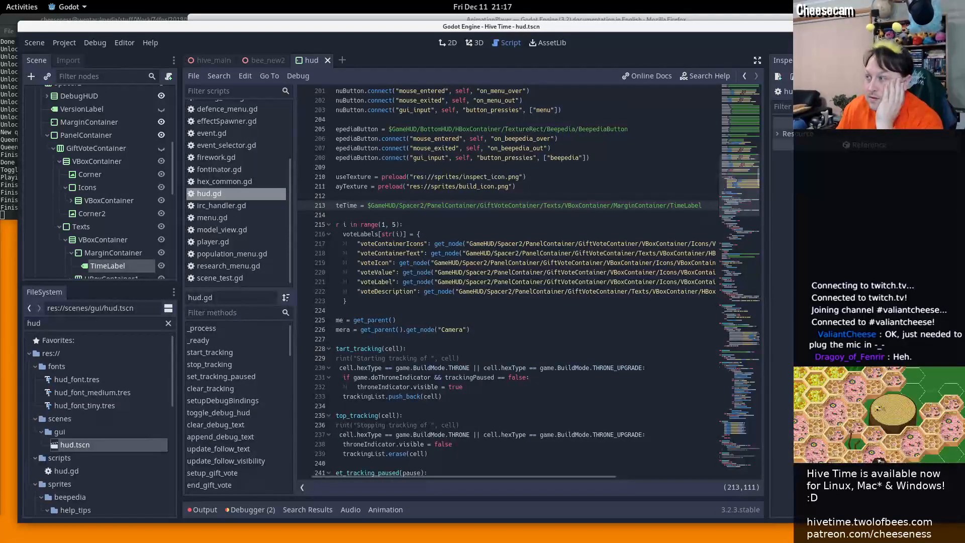
Run the project with a new hive and trigger a gift vote through the game's debug controls
{"action": "key", "text": "F5"}
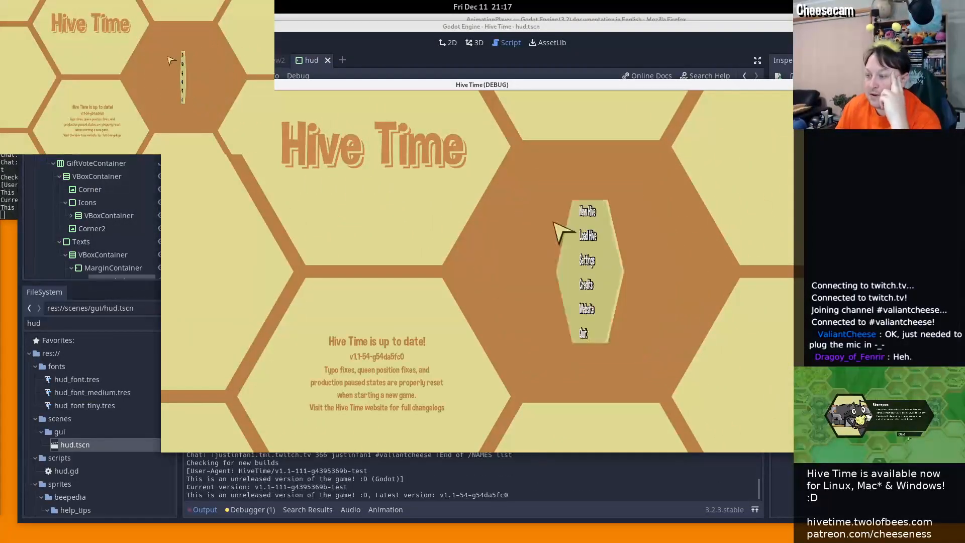
{"action": "left_click", "coordinate": [560, 215]}
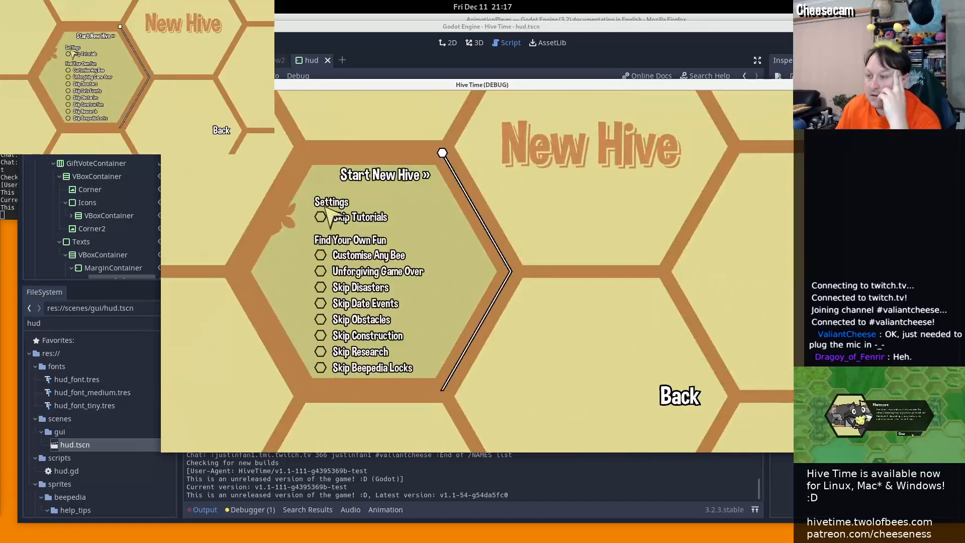
{"action": "left_click", "coordinate": [408, 179]}
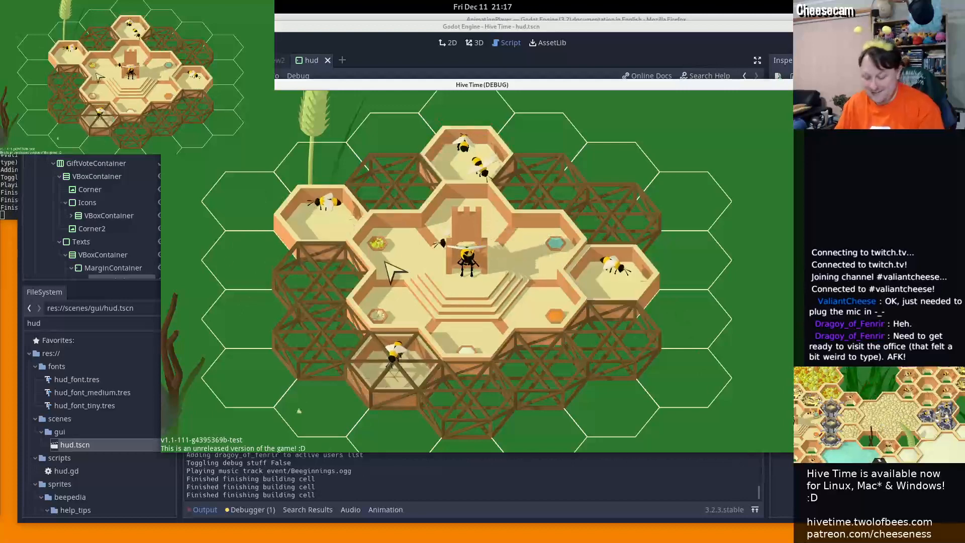
{"action": "key", "text": "F9"}
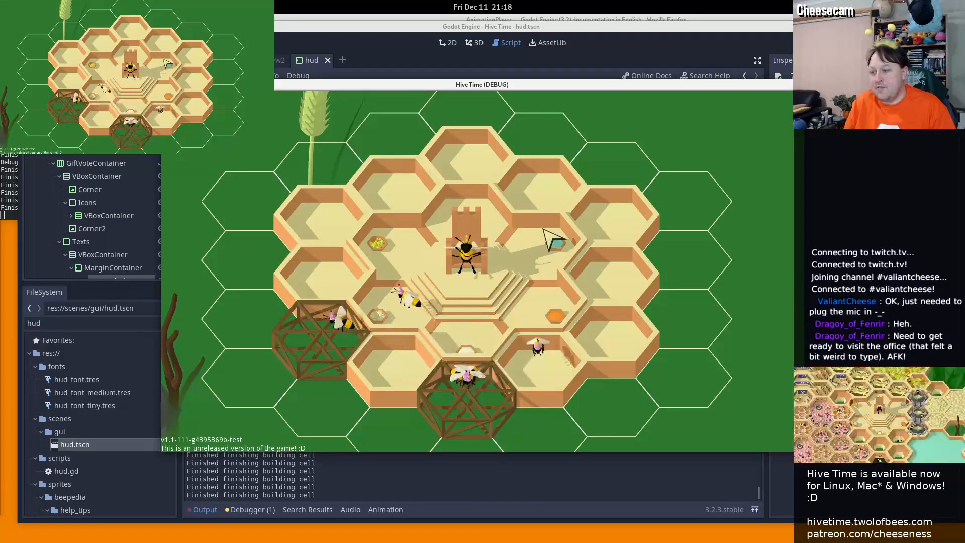
{"action": "key", "text": "g"}
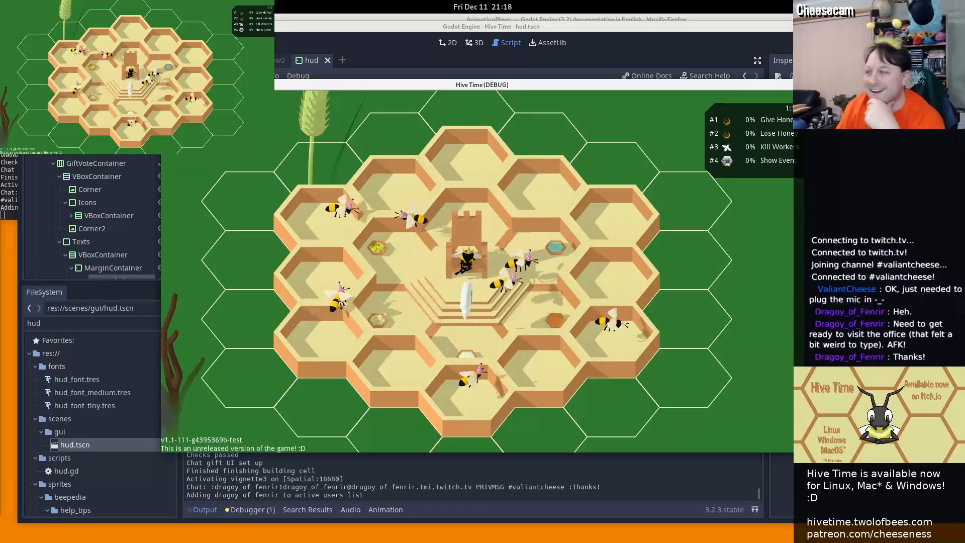
Try Top as the vertical alignment of the gift vote panel's TimeLabel, and set it back to Bottom
{"action": "left_click_drag", "start_coordinate": [707, 87], "coordinate": [0, 150]}
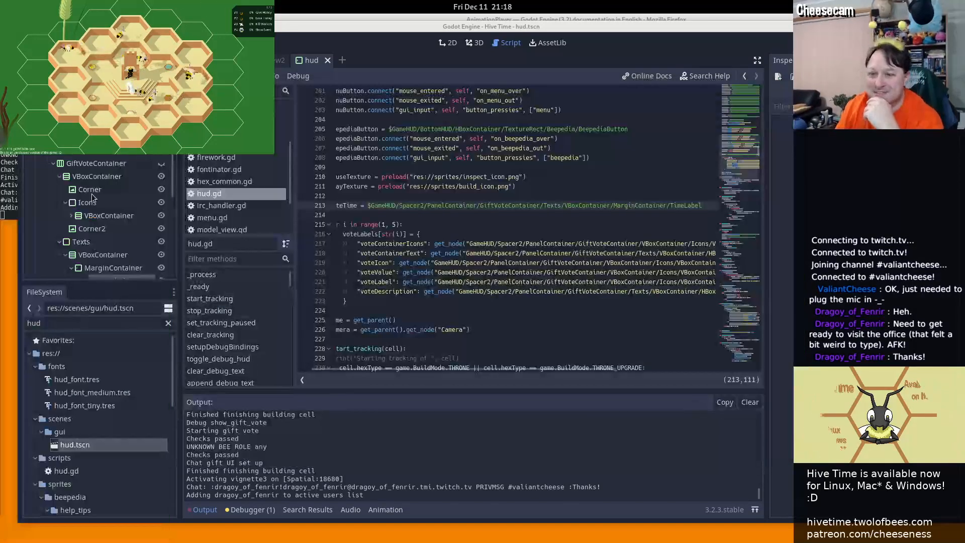
{"action": "scroll", "coordinate": [103, 216], "scroll_direction": "down", "scroll_amount": 3}
{"action": "left_click", "coordinate": [105, 238]}
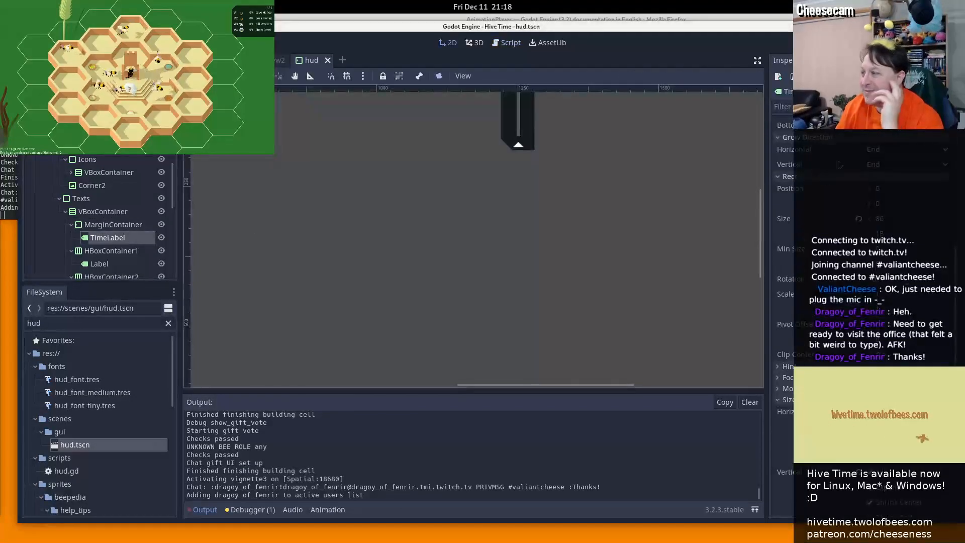
{"action": "scroll", "coordinate": [822, 205], "scroll_direction": "up", "scroll_amount": 6}
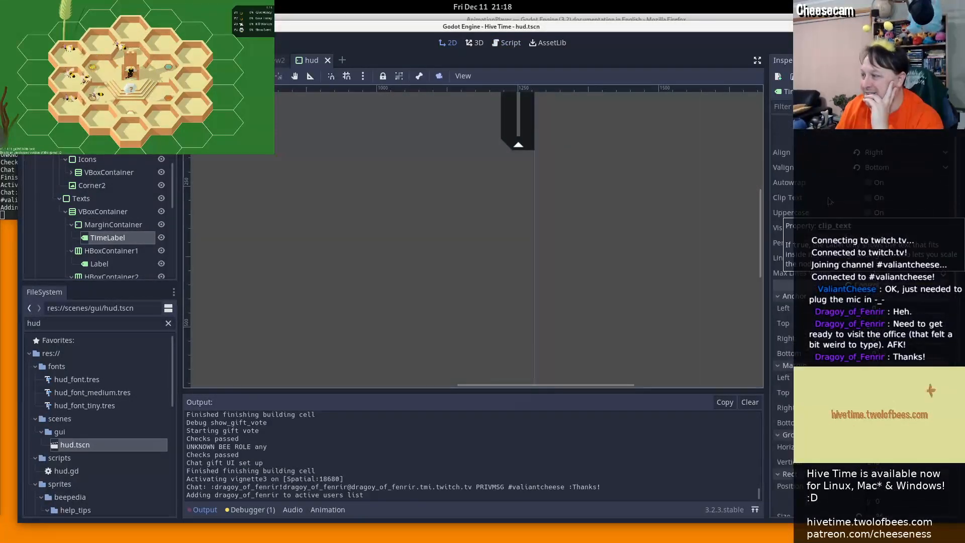
{"action": "left_click", "coordinate": [900, 167]}
{"action": "left_click", "coordinate": [895, 184]}
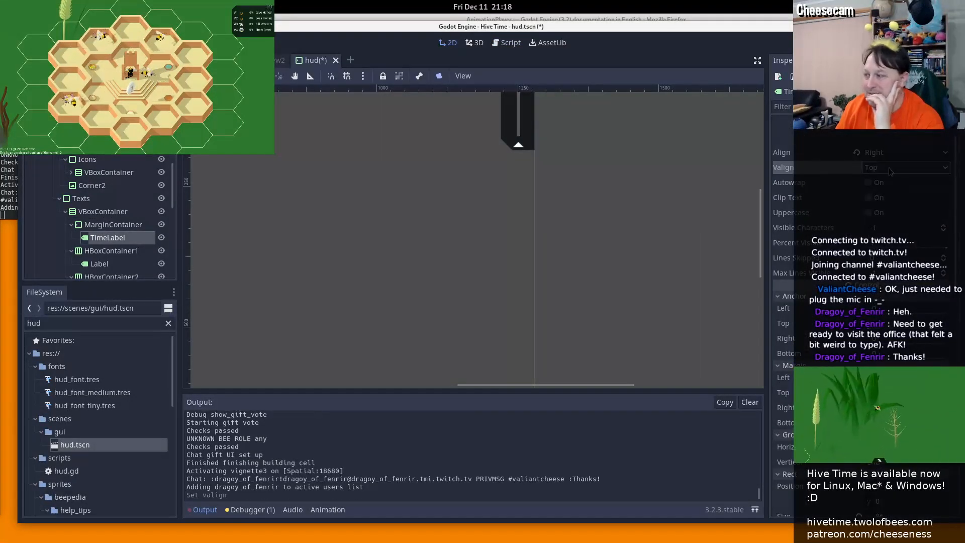
{"action": "left_click", "coordinate": [892, 171]}
{"action": "left_click", "coordinate": [883, 206]}
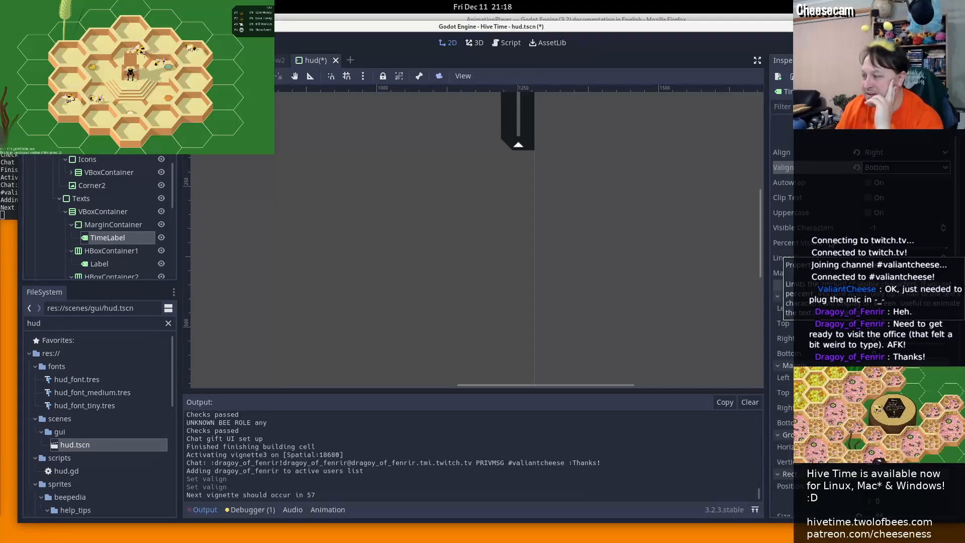
Make GiftVoteContainer visible in the scene and inspect the layout around its TimeLabel and MarginContainer
{"action": "scroll", "coordinate": [826, 231], "scroll_direction": "down", "scroll_amount": 10}
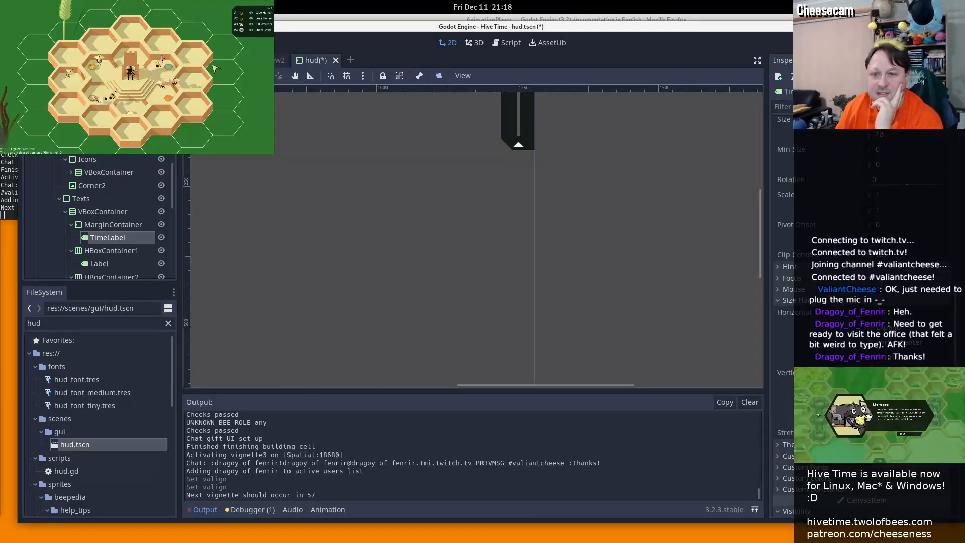
{"action": "scroll", "coordinate": [562, 229], "scroll_direction": "up", "scroll_amount": 1}
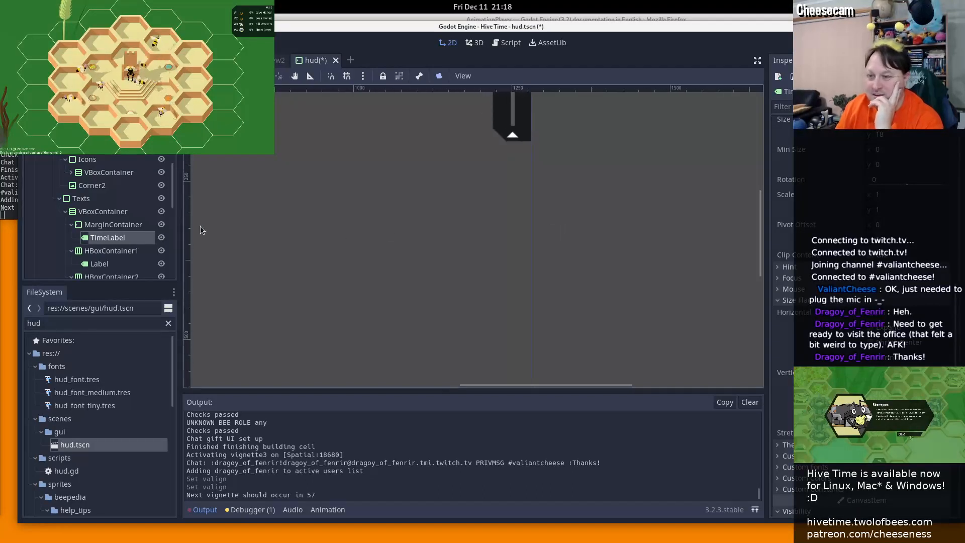
{"action": "left_click", "coordinate": [161, 120]}
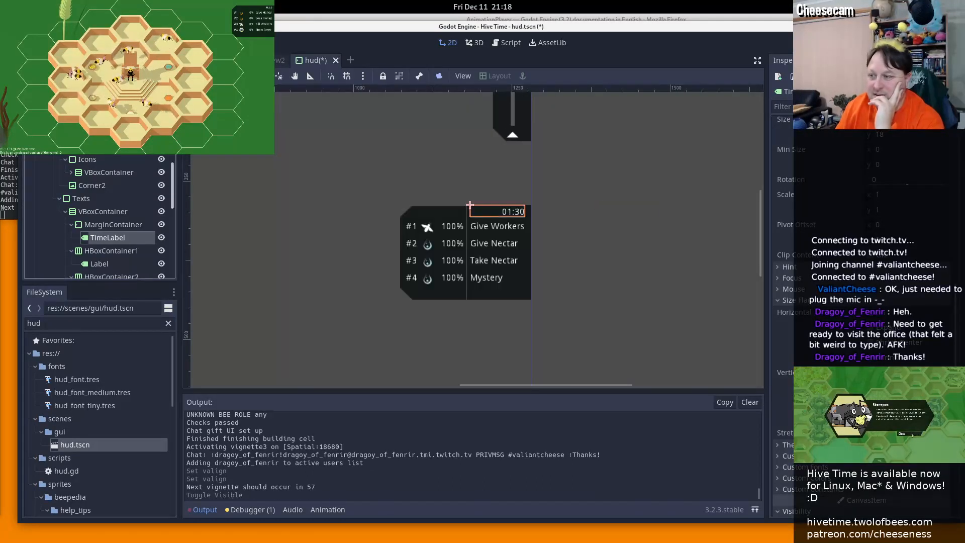
{"action": "left_click", "coordinate": [629, 206]}
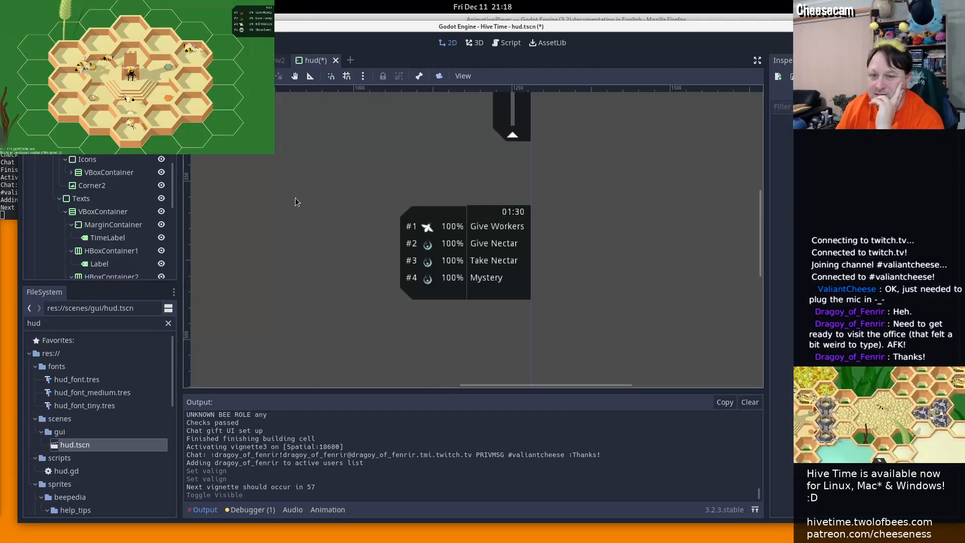
{"action": "scroll", "coordinate": [473, 235], "scroll_direction": "down", "scroll_amount": 1}
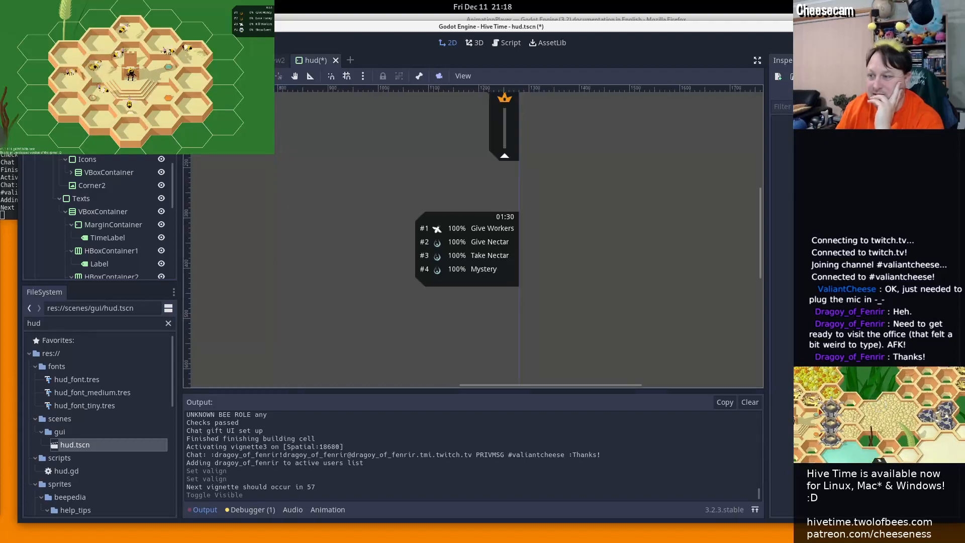
{"action": "left_click", "coordinate": [113, 225]}
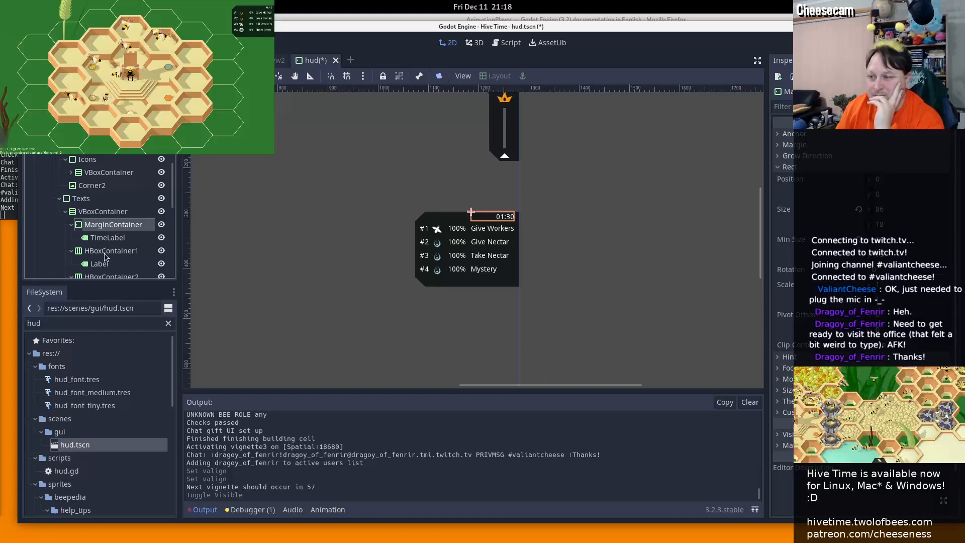
{"action": "scroll", "coordinate": [104, 257], "scroll_direction": "down", "scroll_amount": 2}
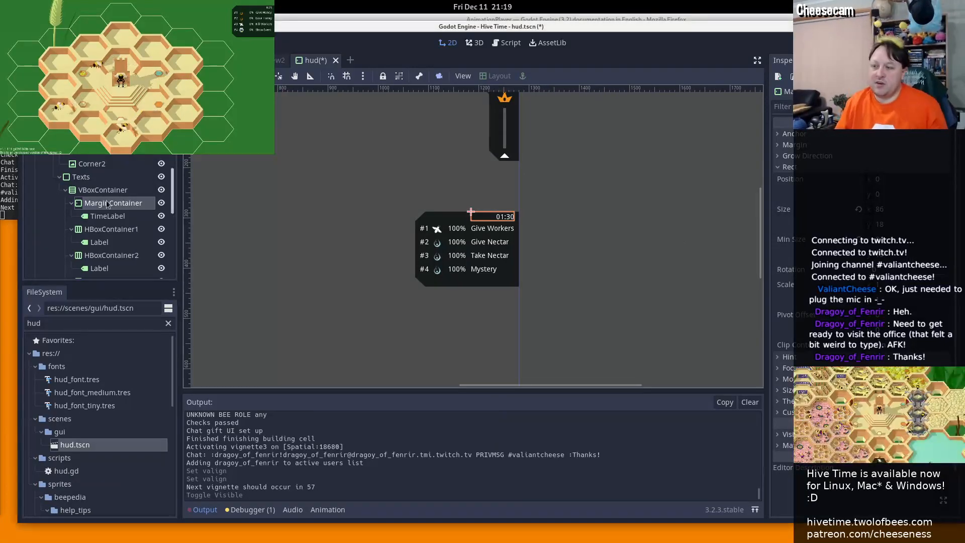
Return the running game to its main menu and enable Throne Indicator and Inspect Mode Prompt in the Interface settings
{"action": "key", "text": "F5"}
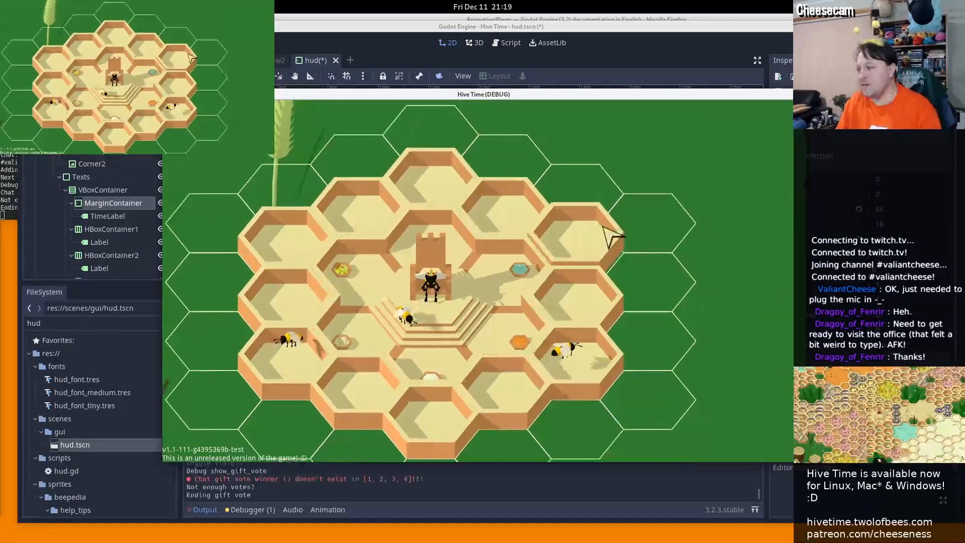
{"action": "scroll", "coordinate": [653, 209], "scroll_direction": "down", "scroll_amount": 10}
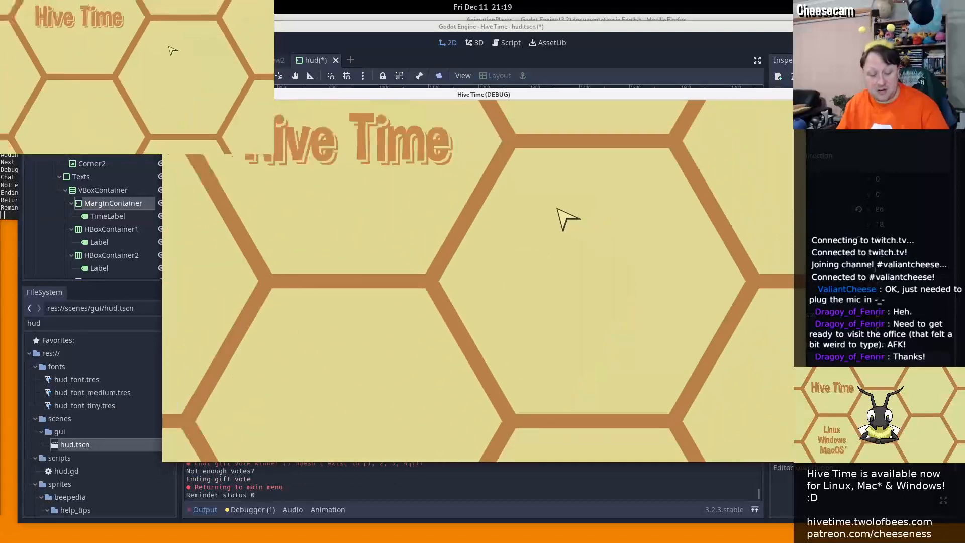
{"action": "left_click", "coordinate": [558, 295]}
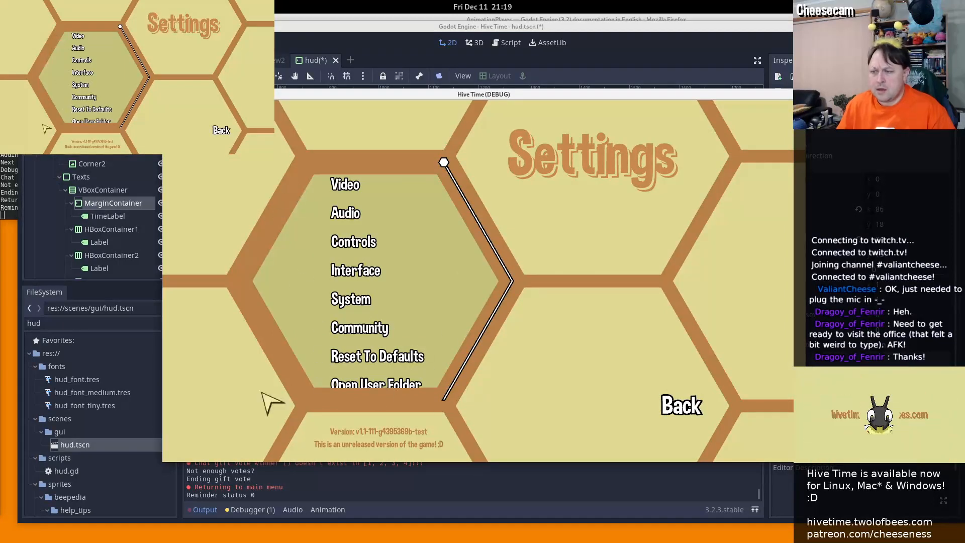
{"action": "left_click", "coordinate": [359, 271]}
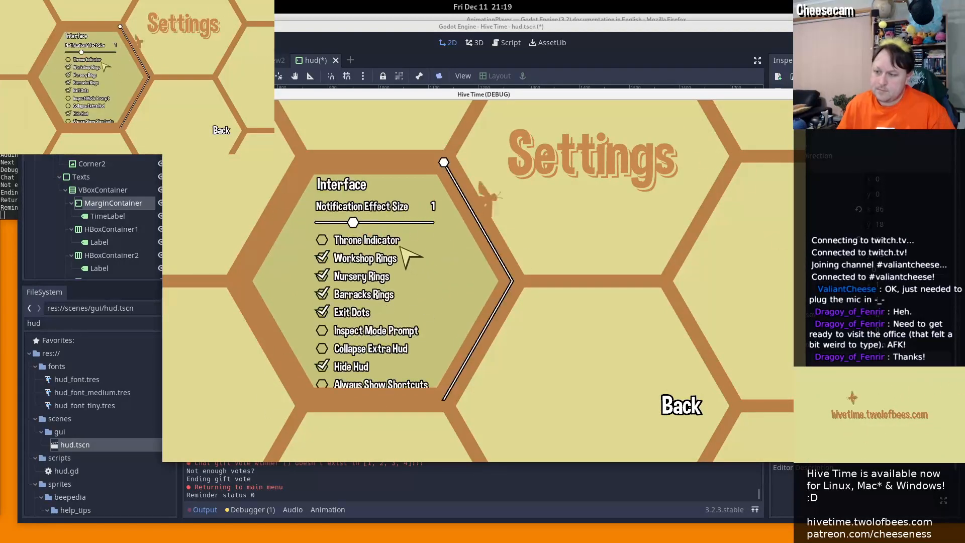
{"action": "left_click", "coordinate": [387, 241]}
{"action": "left_click", "coordinate": [424, 332]}
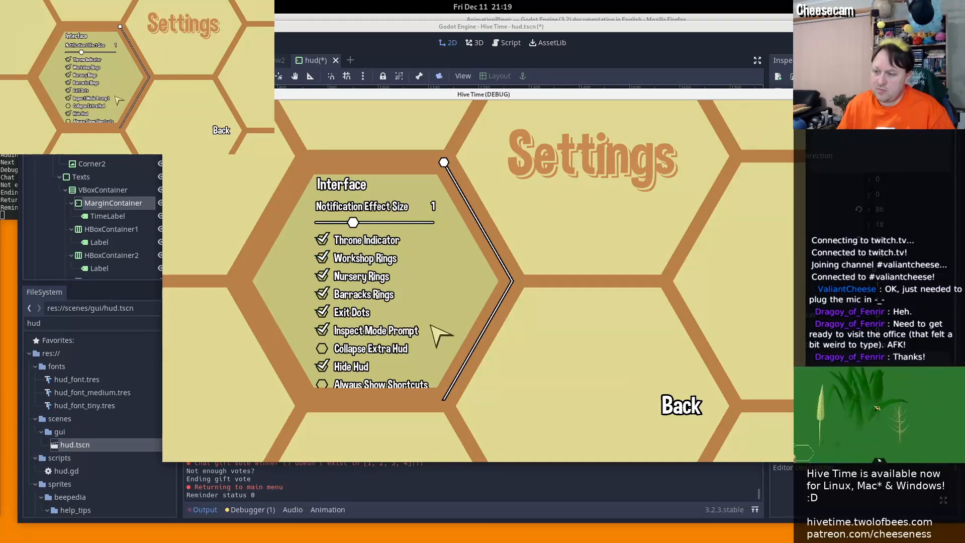
{"action": "scroll", "coordinate": [437, 333], "scroll_direction": "down", "scroll_amount": 2}
{"action": "scroll", "coordinate": [442, 327], "scroll_direction": "up", "scroll_amount": 2}
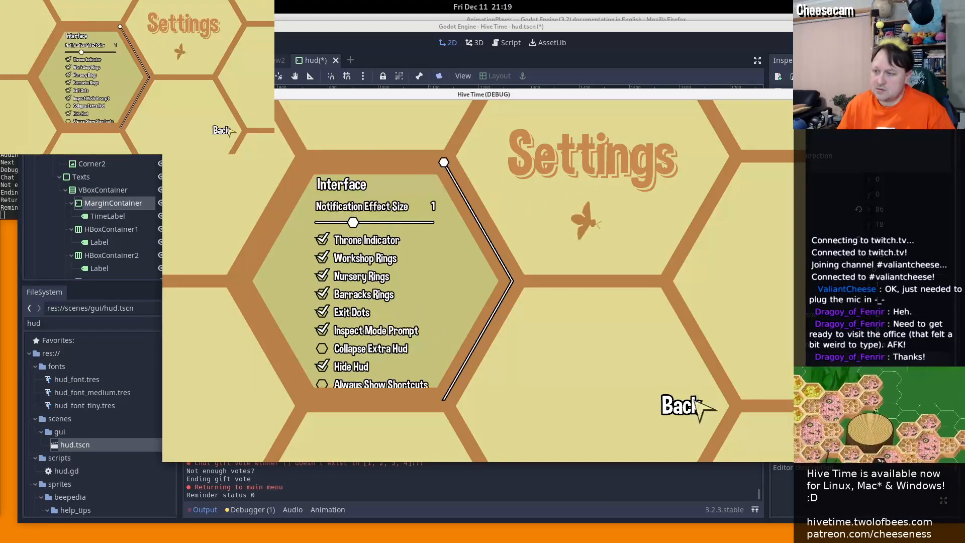
{"action": "left_click", "coordinate": [681, 405]}
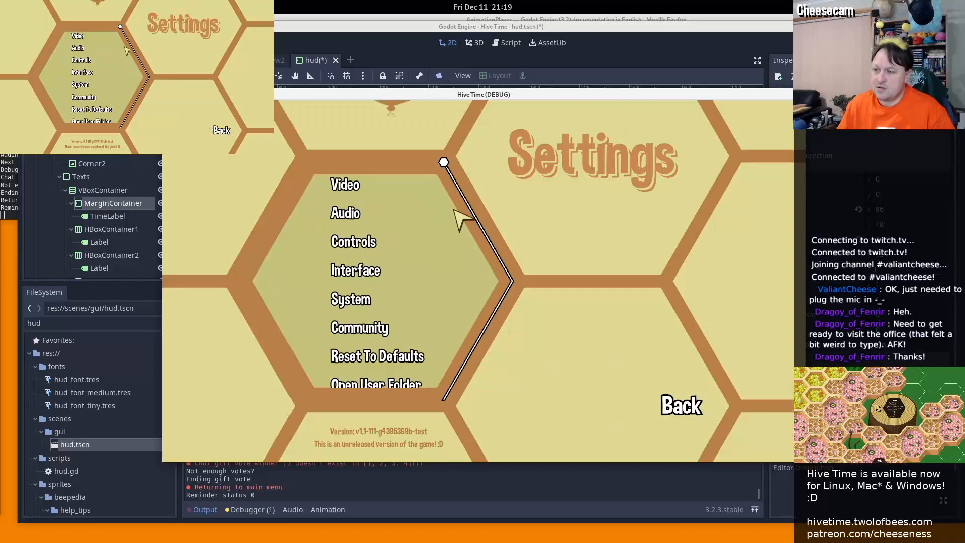
{"action": "left_click", "coordinate": [681, 407]}
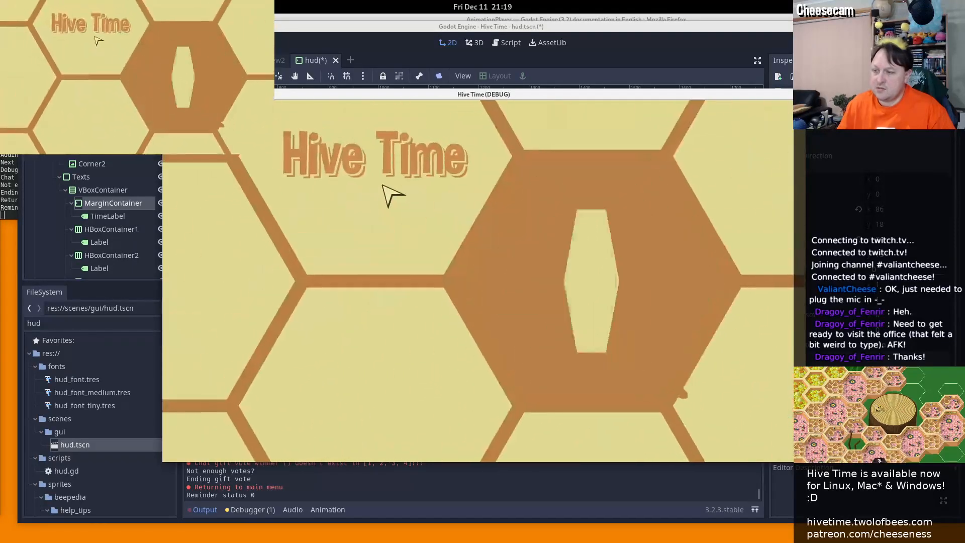
Start a hive, toggle the debug HUD and return to the main menu
{"action": "left_click", "coordinate": [592, 191]}
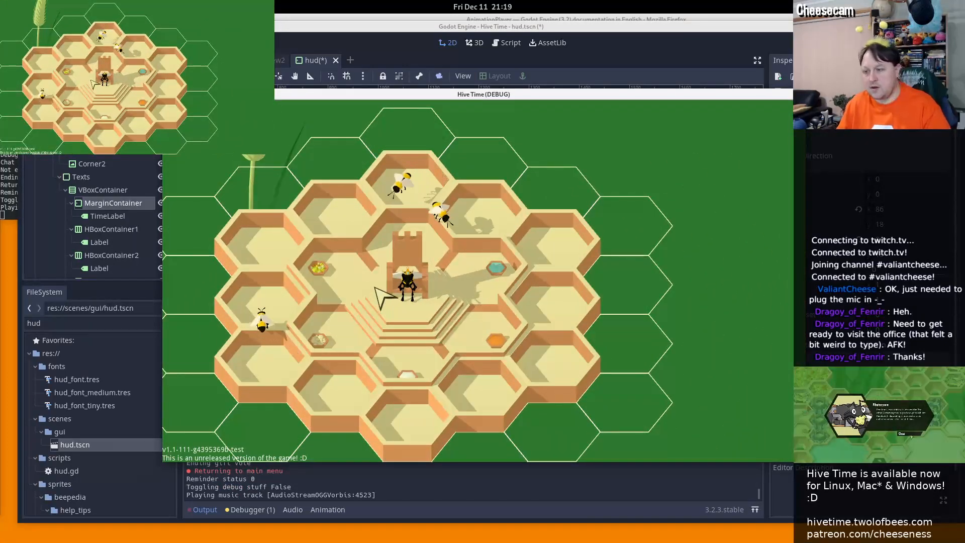
{"action": "key", "text": "grave"}
{"action": "key", "text": "Escape"}
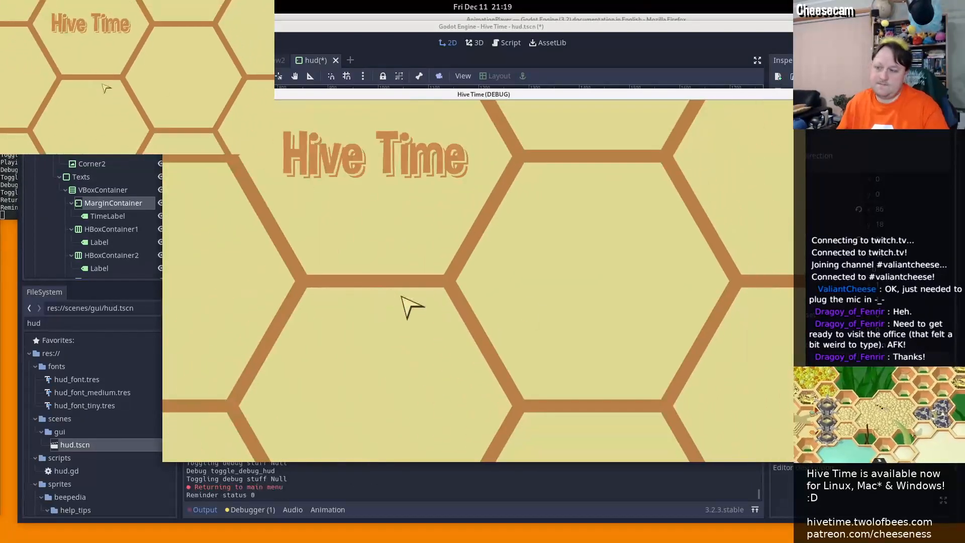
Review the game's Interface settings again and start a new hive
{"action": "left_click", "coordinate": [603, 300]}
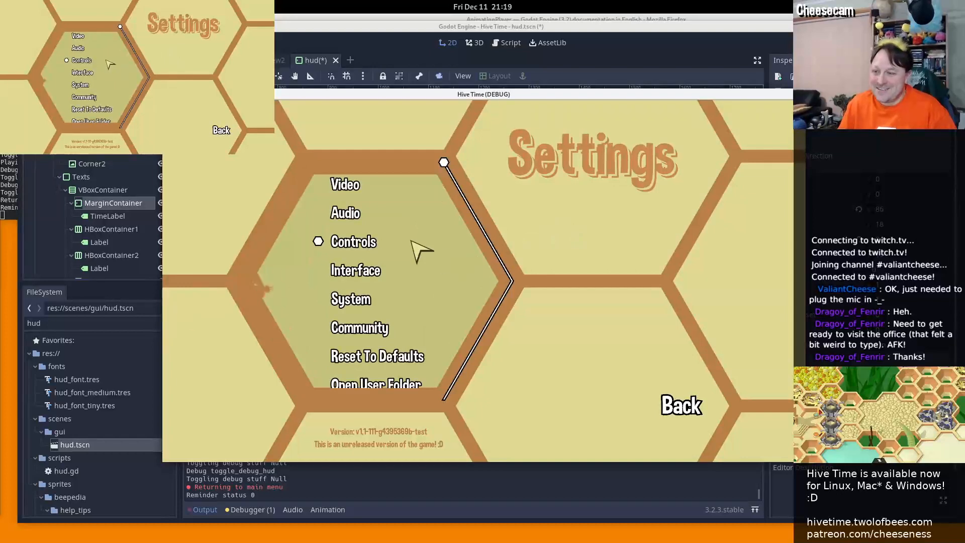
{"action": "left_click", "coordinate": [353, 270]}
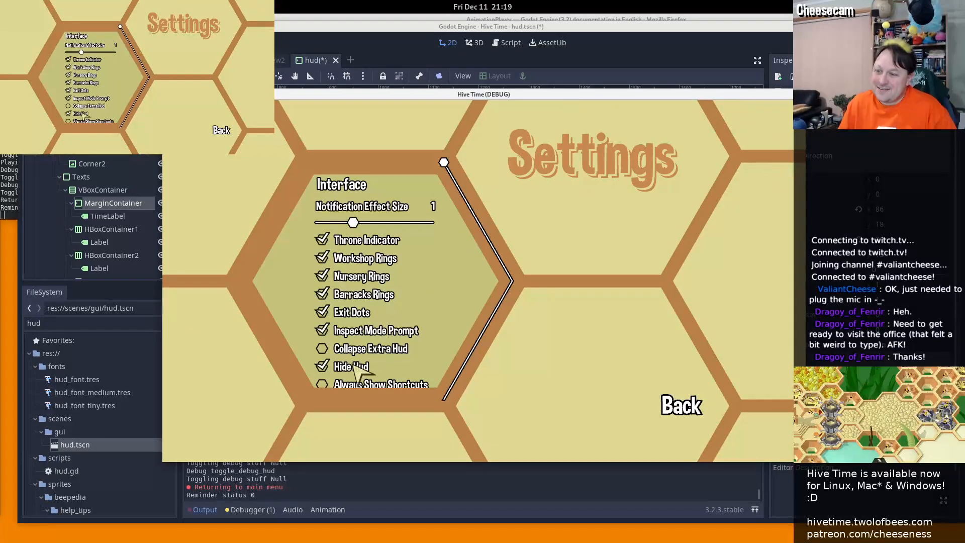
{"action": "left_click", "coordinate": [659, 400]}
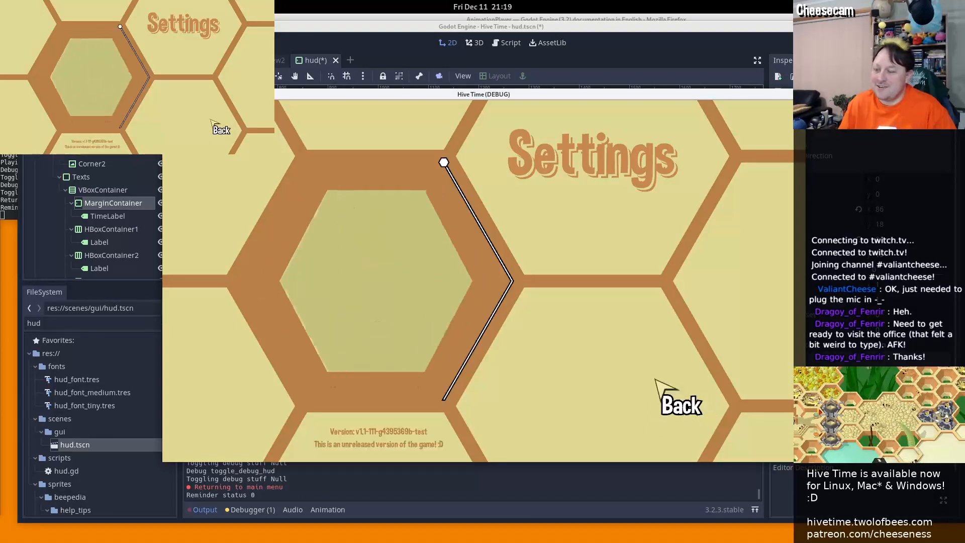
{"action": "left_click", "coordinate": [679, 401]}
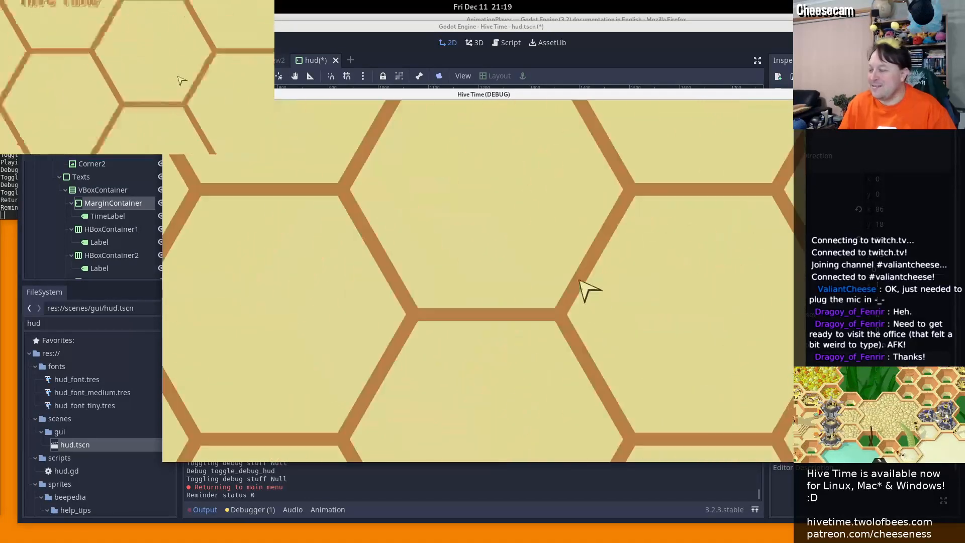
{"action": "left_click", "coordinate": [581, 193]}
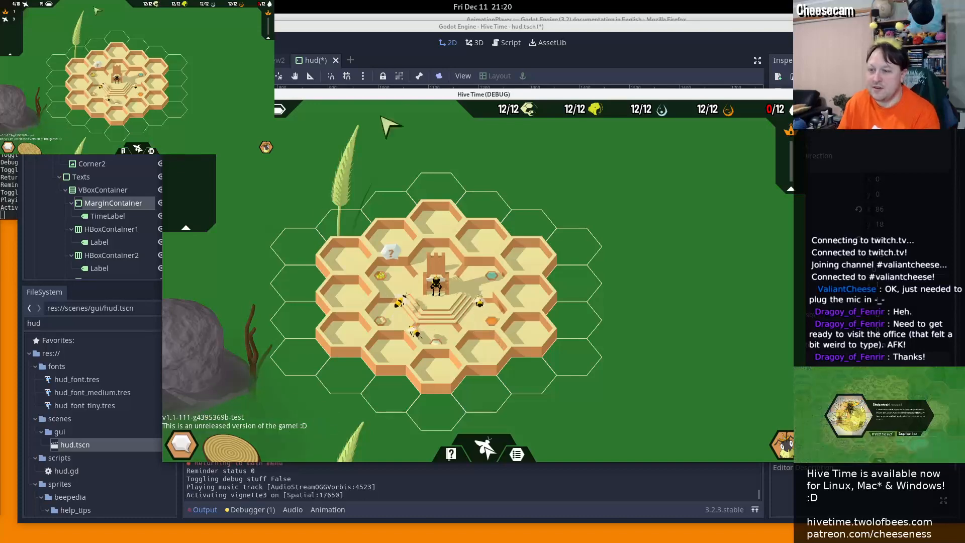
Move the game window aside, save hud.tscn and return to hud.gd, looking through the list of open scripts
{"action": "left_click_drag", "start_coordinate": [389, 95], "coordinate": [0, 150]}
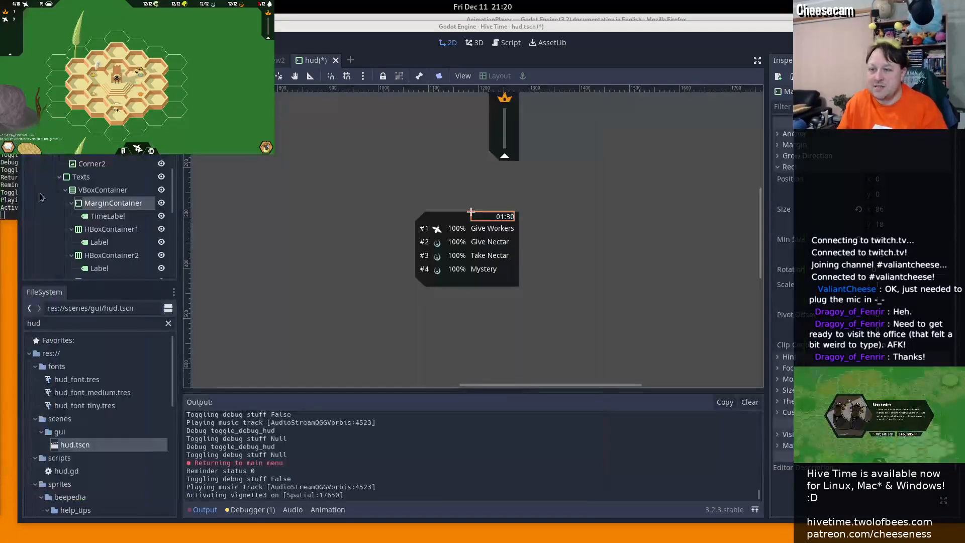
{"action": "scroll", "coordinate": [172, 205], "scroll_direction": "up", "scroll_amount": 5}
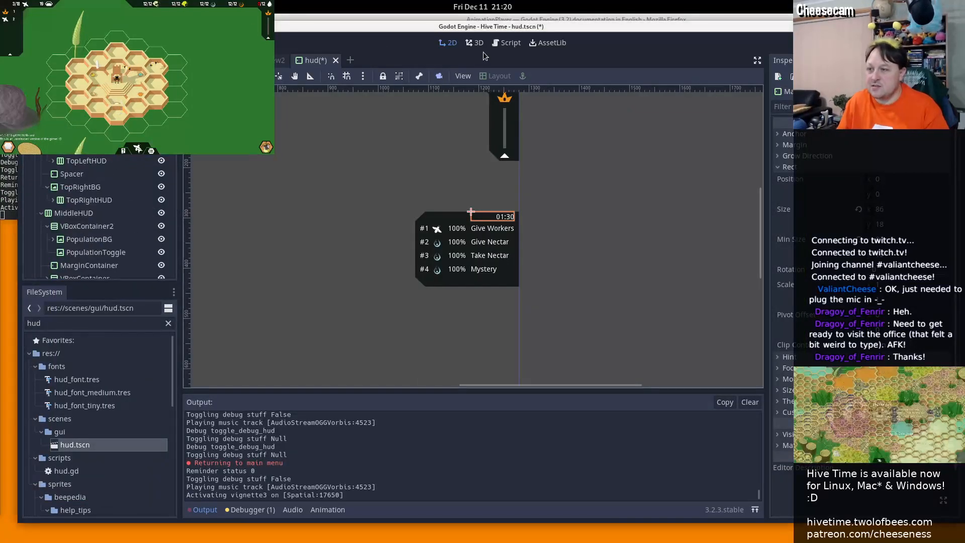
{"action": "key", "text": "ctrl+s"}
{"action": "left_click", "coordinate": [506, 43]}
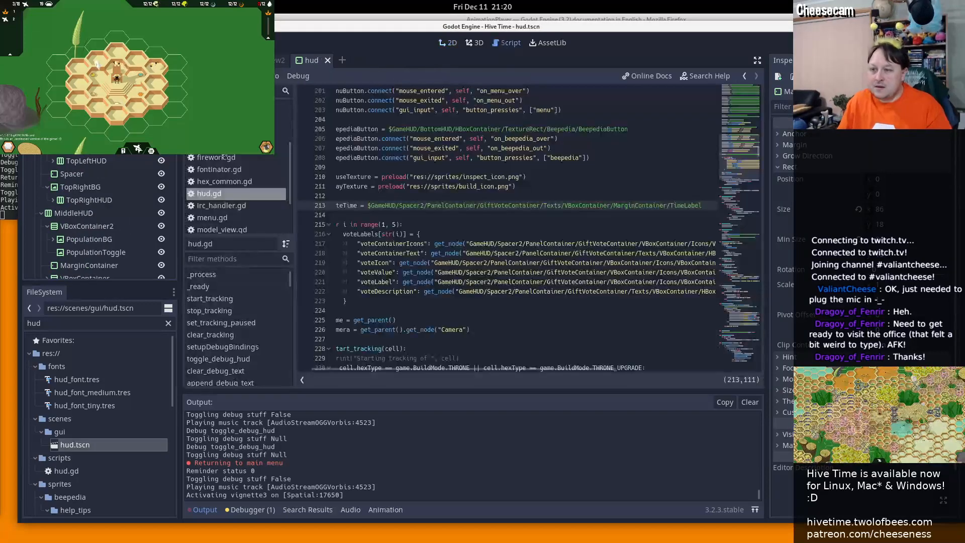
{"action": "scroll", "coordinate": [225, 158], "scroll_direction": "up", "scroll_amount": 5}
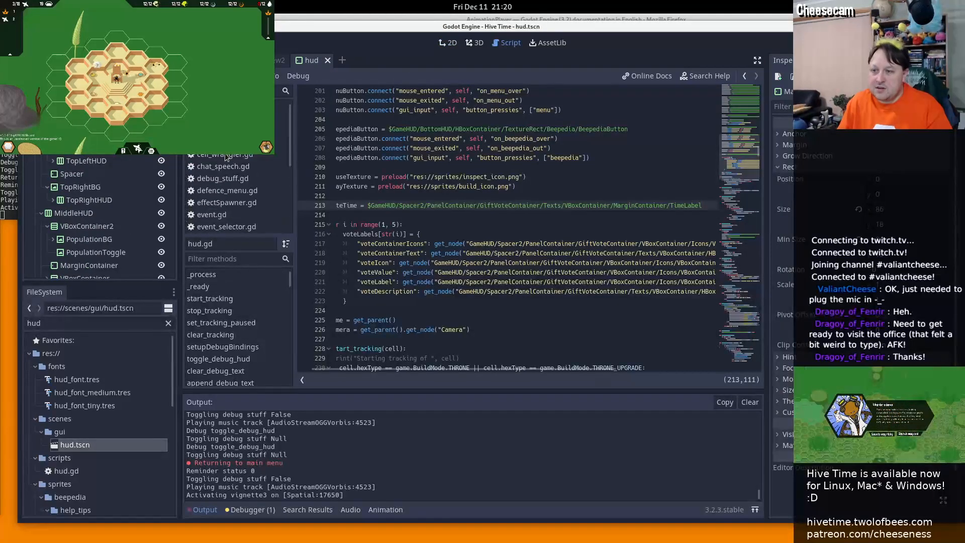
Bring the game window back, show the debug controls, trigger Fireworks and move the window aside again
{"action": "left_click_drag", "start_coordinate": [0, 127], "coordinate": [499, 92]}
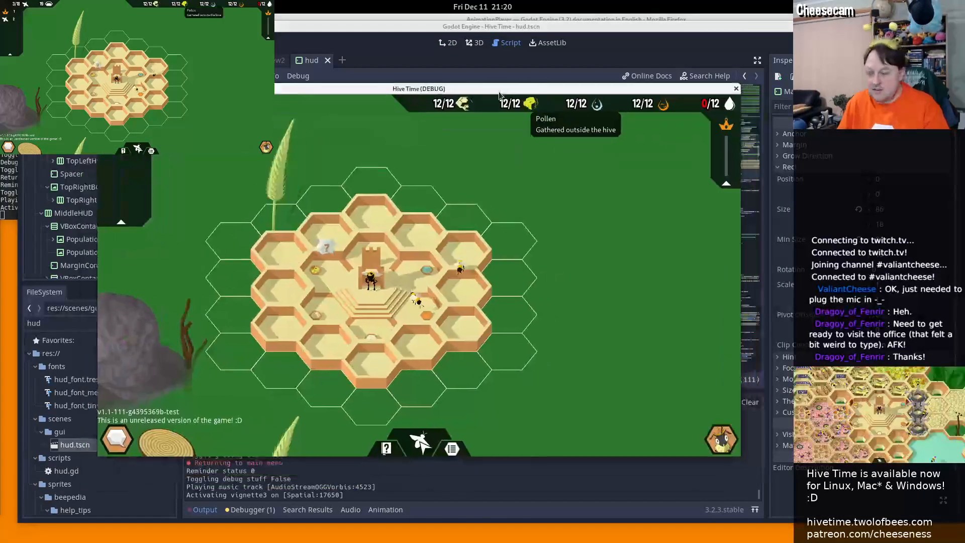
{"action": "key", "text": "grave"}
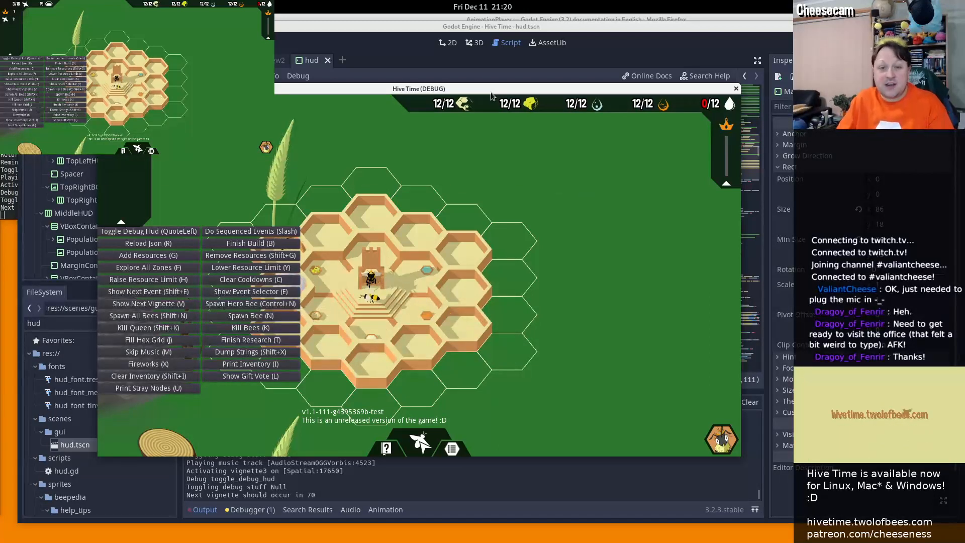
{"action": "key", "text": "x"}
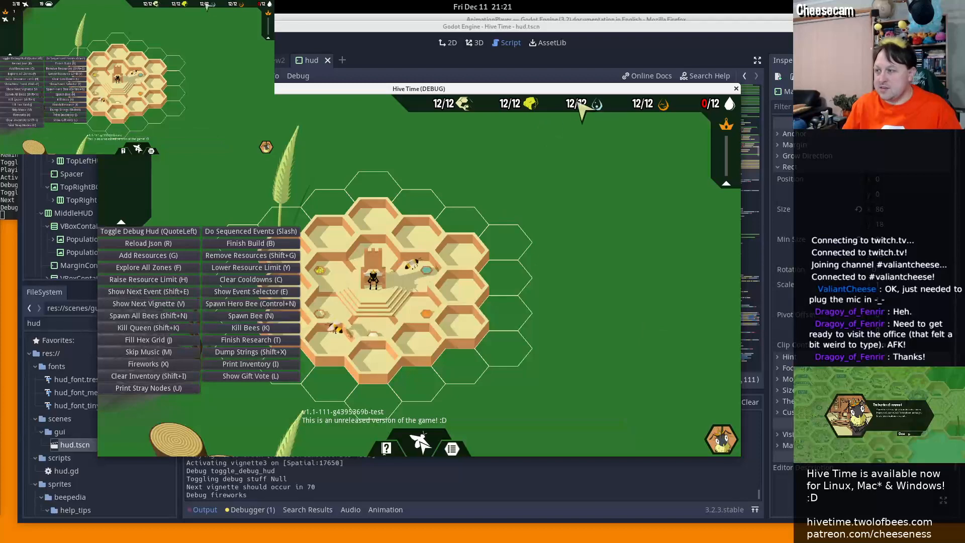
{"action": "left_click_drag", "start_coordinate": [589, 88], "coordinate": [0, 151]}
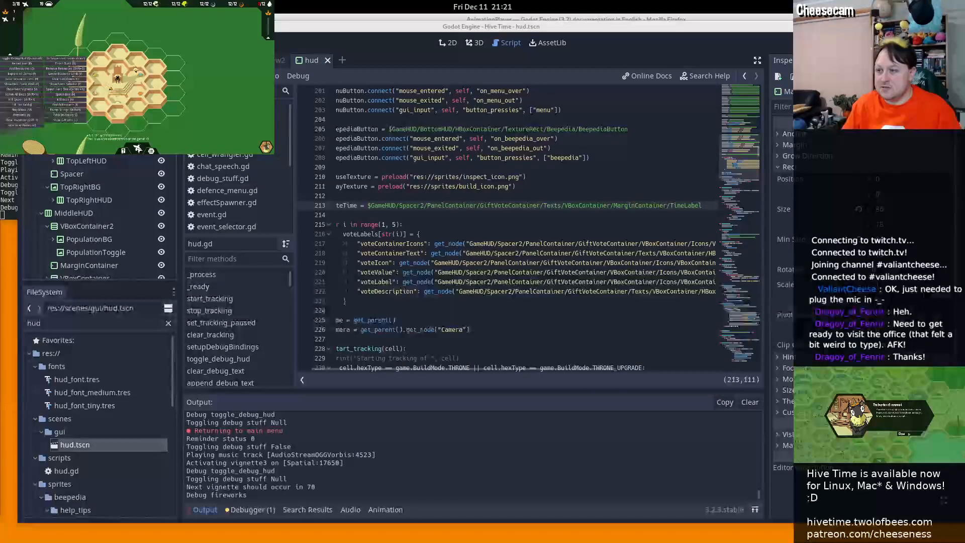
Open debug_stuff.gd and search it for the key_u shortcut
{"action": "left_click", "coordinate": [223, 178]}
{"action": "left_click", "coordinate": [549, 186]}
{"action": "key", "text": "ctrl+f"}
{"action": "type", "text": "ke"}
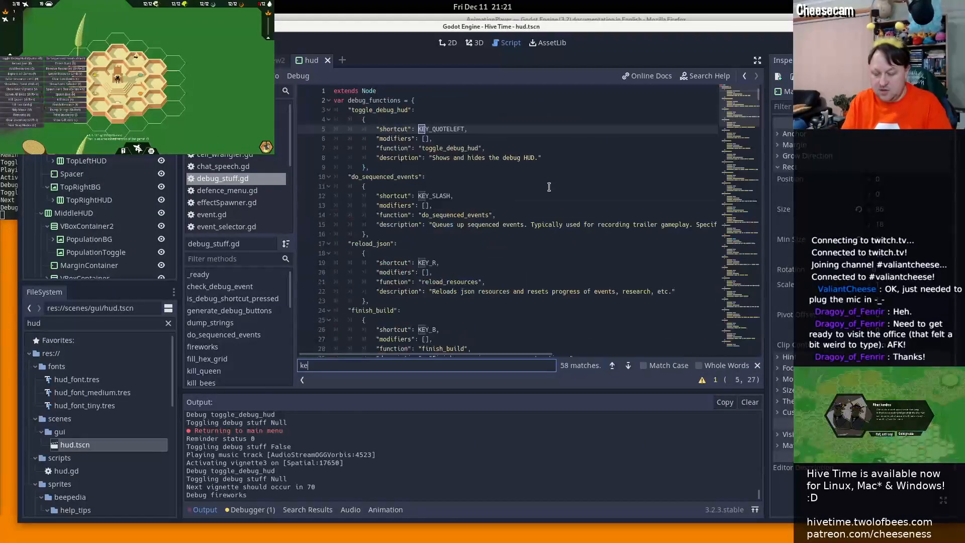
{"action": "type", "text": "y_u"}
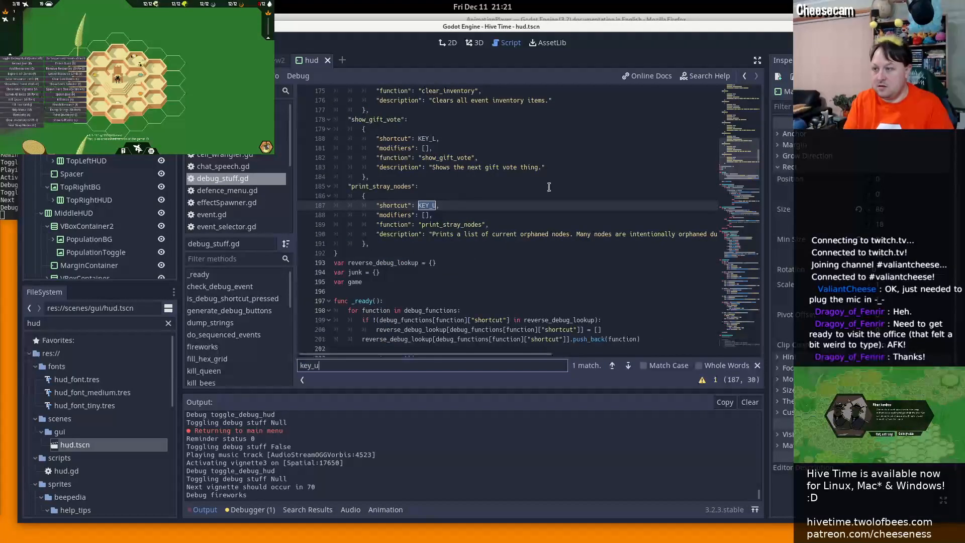
Duplicate the print_stray_nodes entry directly below itself in the debug_functions dictionary
{"action": "left_click_drag", "start_coordinate": [383, 248], "coordinate": [373, 176]}
{"action": "key", "text": "ctrl+c"}
{"action": "left_click", "coordinate": [374, 244]}
{"action": "key", "text": "ctrl+v"}
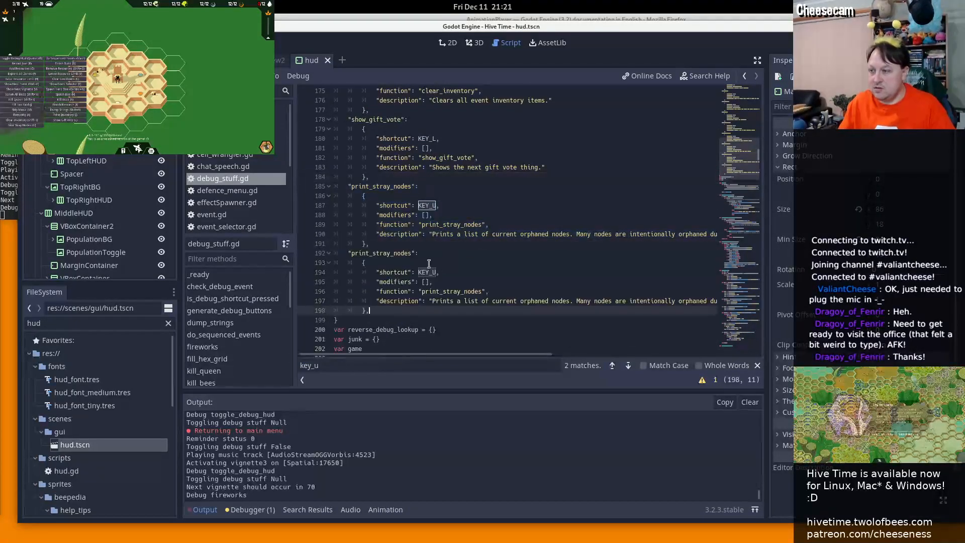
In the duplicated entry, set the modifiers to [KEY_SHIFT] and the function to "toggle_version_info"
{"action": "left_click", "coordinate": [424, 281]}
{"action": "type", "text": "KEY"}
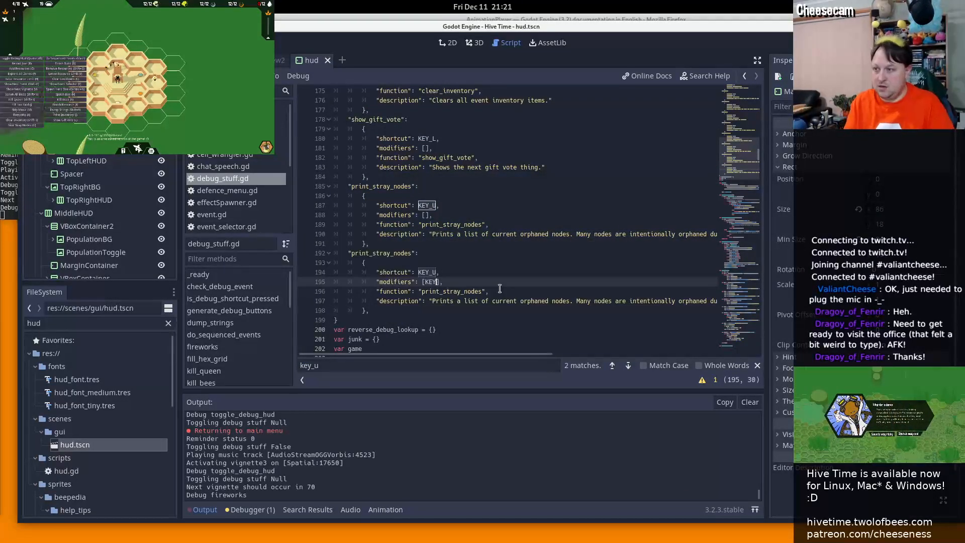
{"action": "type", "text": "_SHIFT"}
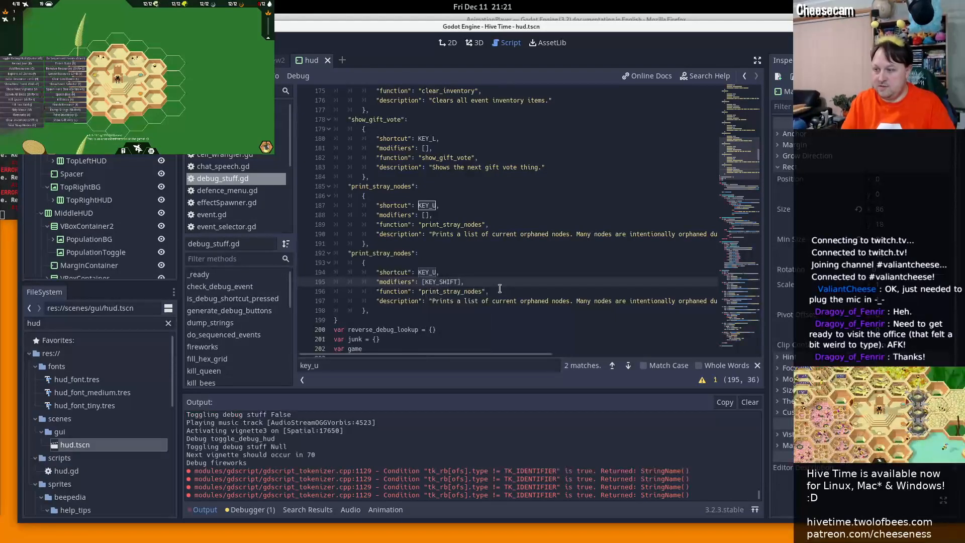
{"action": "double_click", "coordinate": [457, 291]}
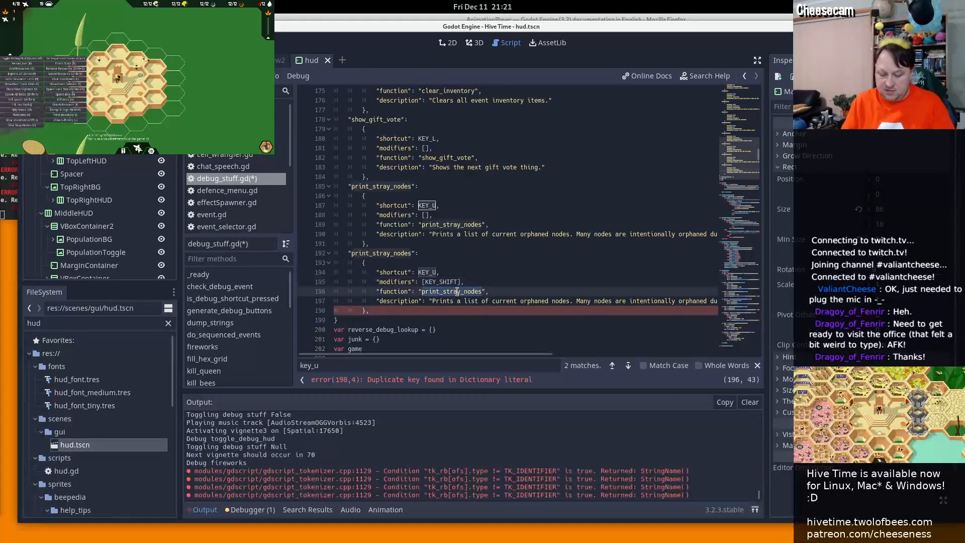
{"action": "type", "text": "hide_version_u"}
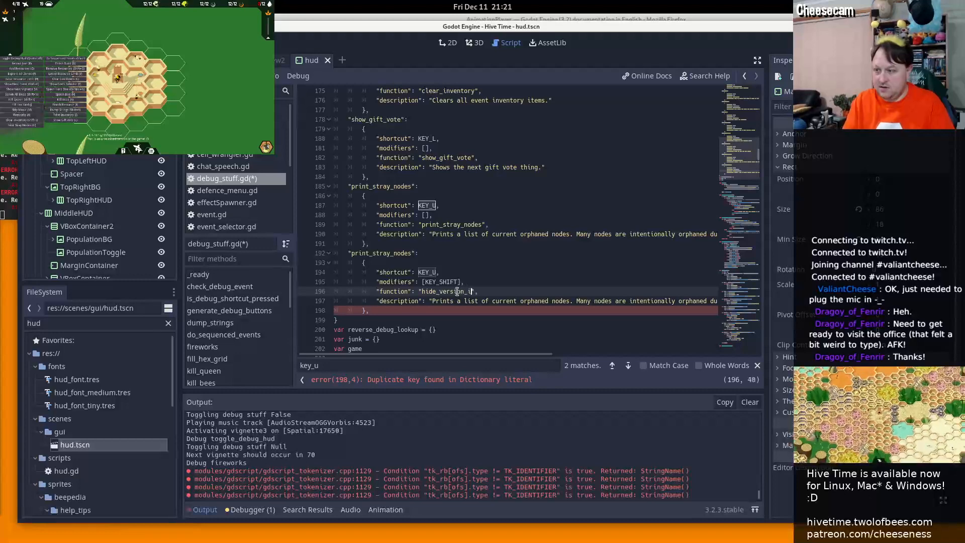
{"action": "type", "text": "nfo"}
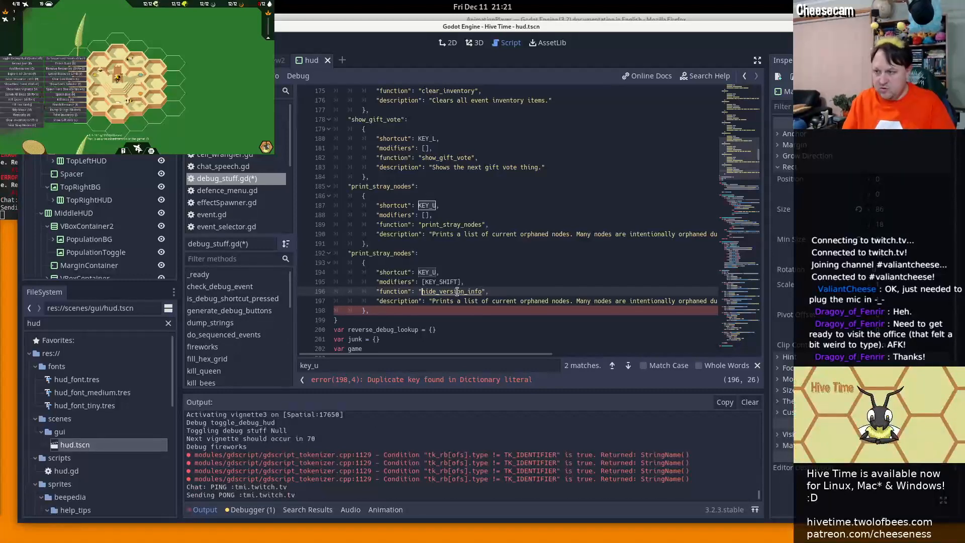
Replace the duplicated entry's description with "Hides and shows the in-game version display."
{"action": "key", "text": "Down"}
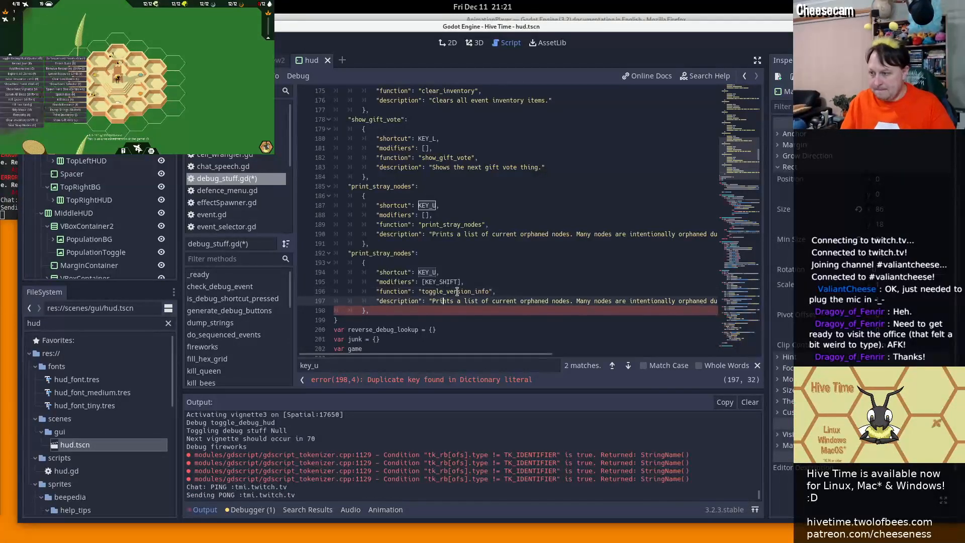
{"action": "key", "text": "End"}
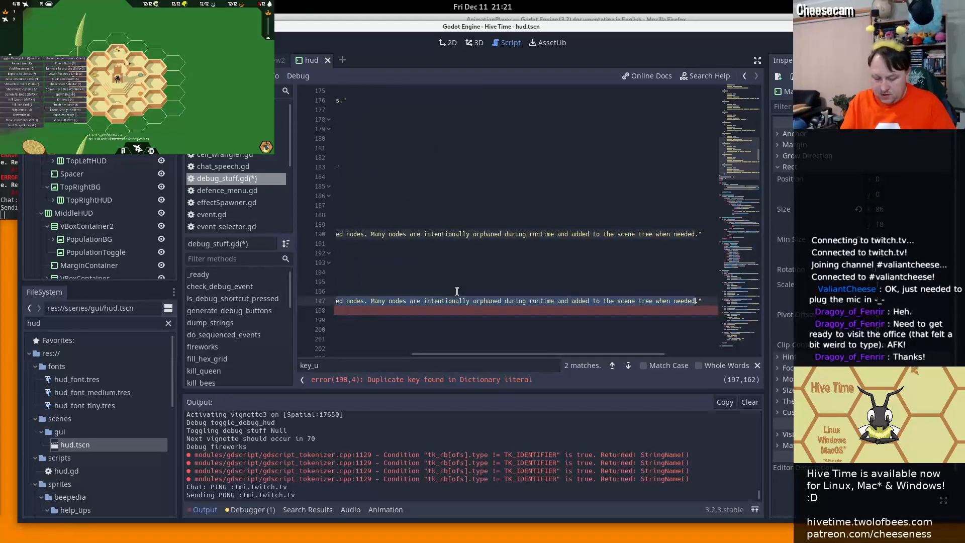
{"action": "type", "text": "Hides and shows the in-game"}
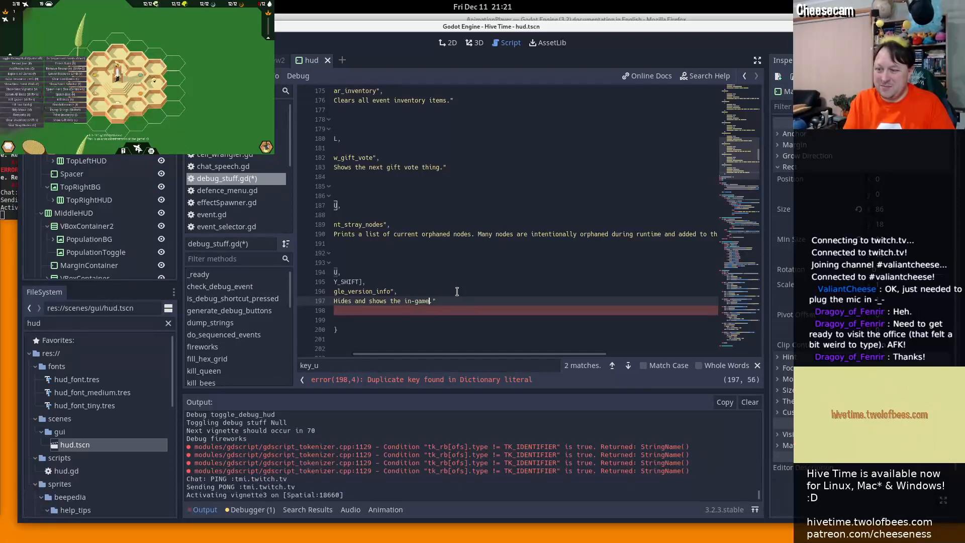
{"action": "type", "text": "ame version display."}
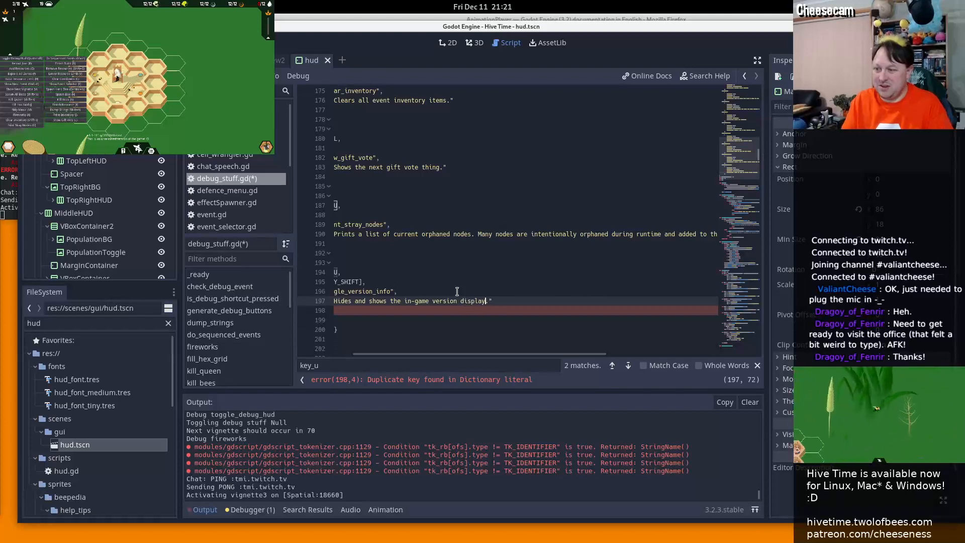
Find the second print_stray_nodes dictionary key and rename it to toggle_version_info
{"action": "double_click", "coordinate": [457, 291]}
{"action": "key", "text": "ctrl+f"}
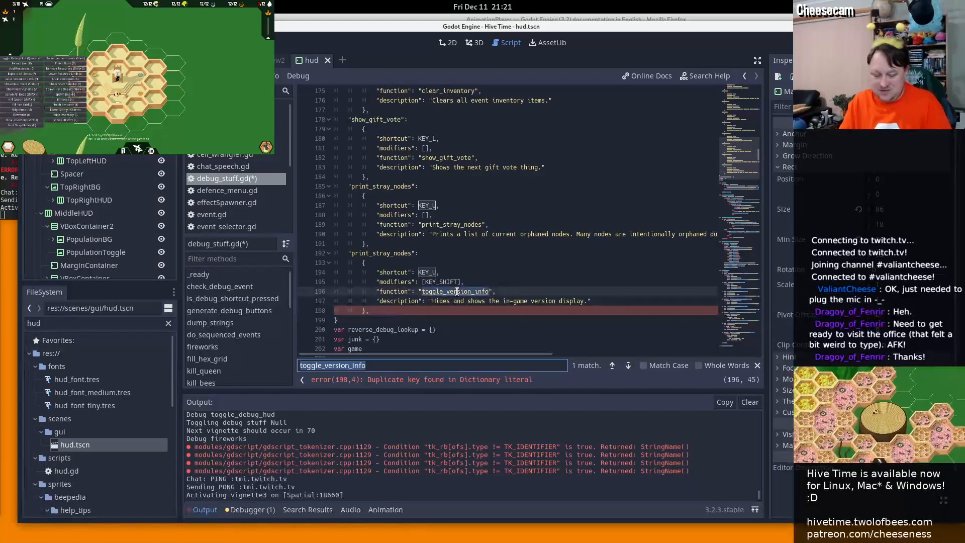
{"action": "type", "text": "print_stra"}
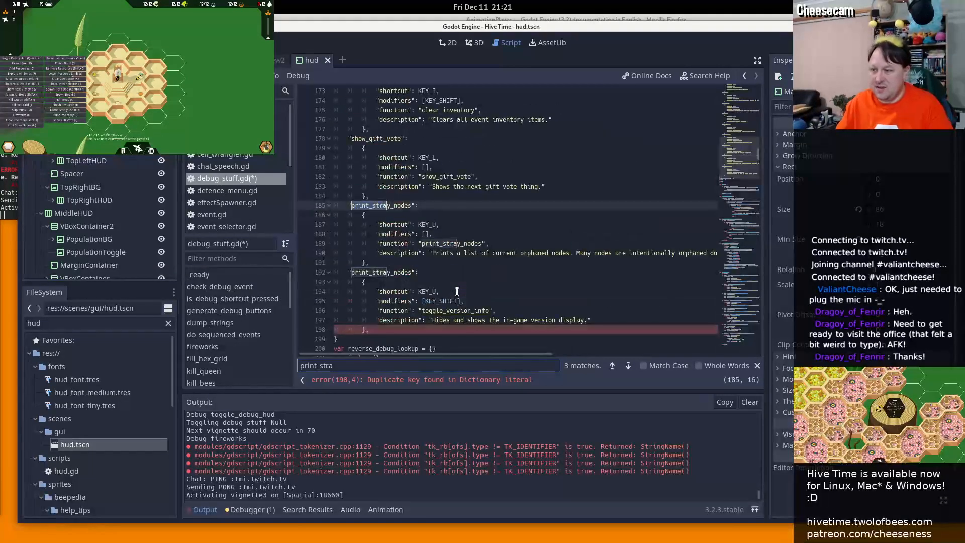
{"action": "key", "text": "Return"}
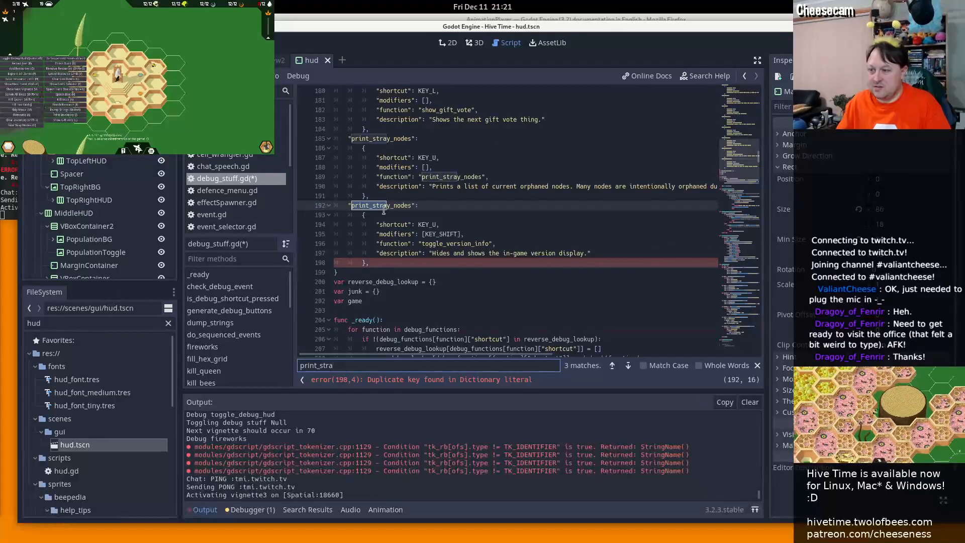
{"action": "double_click", "coordinate": [389, 205]}
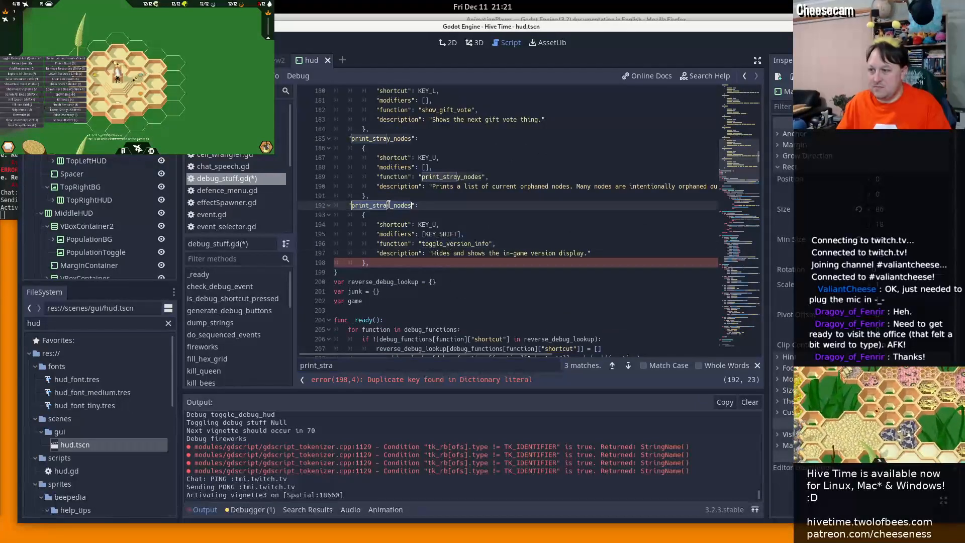
{"action": "type", "text": "toggle_version_info"}
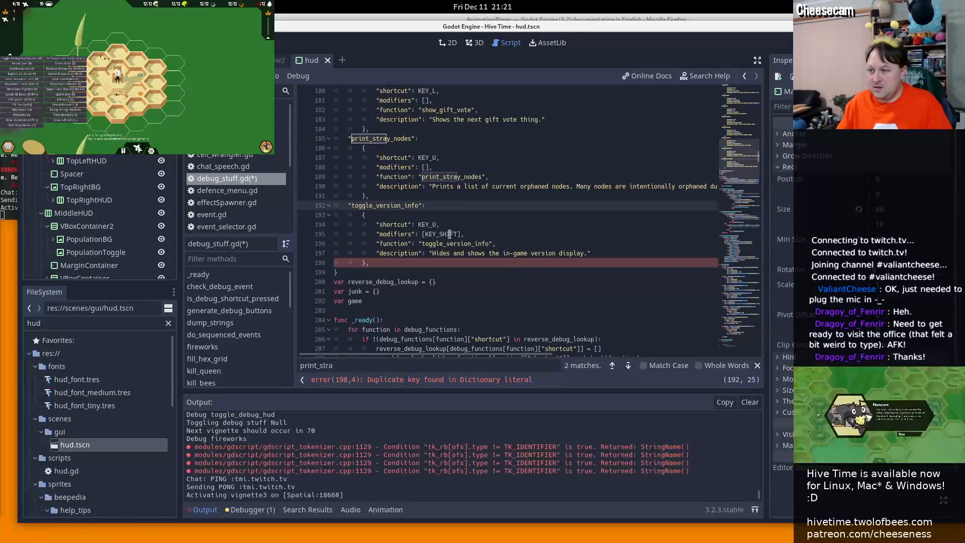
Step through the remaining print_stra matches and print the stray nodes from the running game's debug controls
{"action": "key", "text": "F3"}
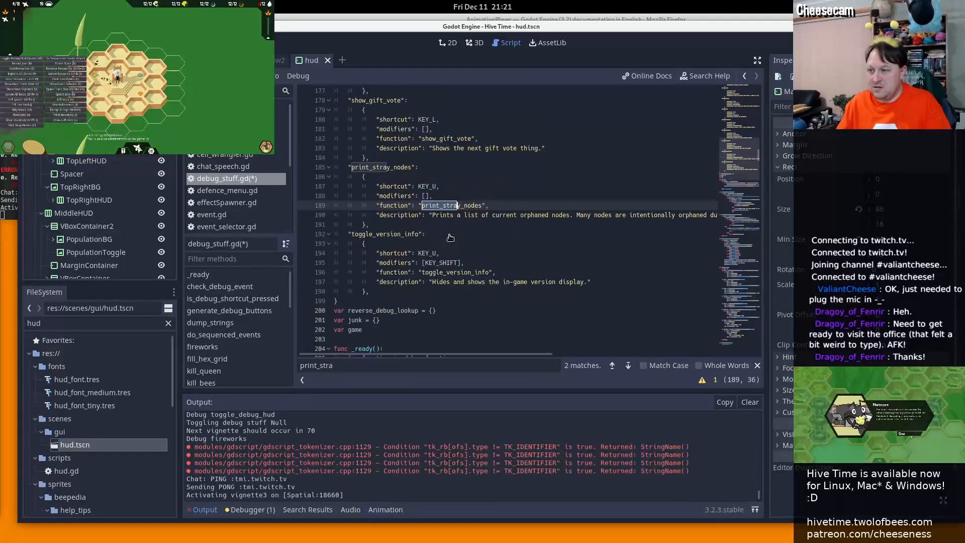
{"action": "key", "text": "F3"}
{"action": "left_click", "coordinate": [431, 321]}
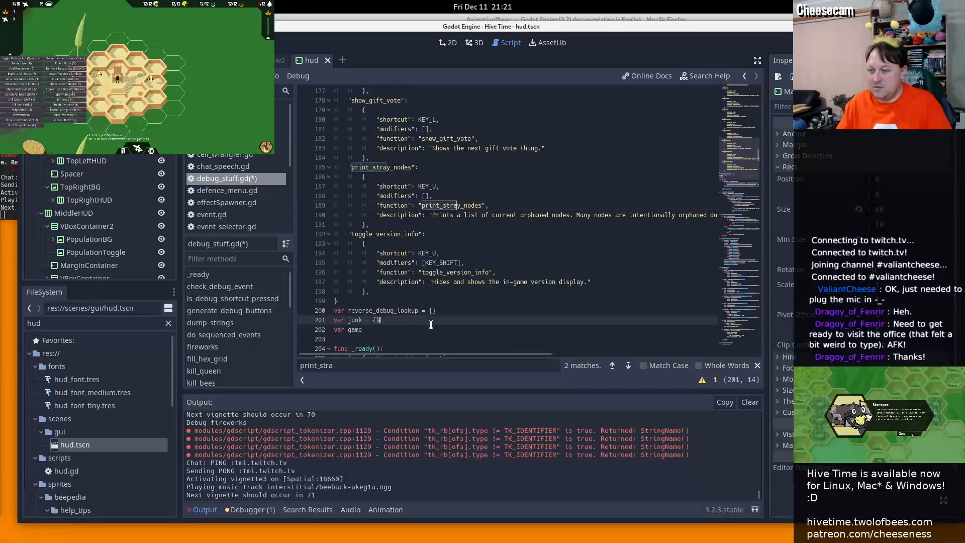
{"action": "left_click", "coordinate": [31, 126]}
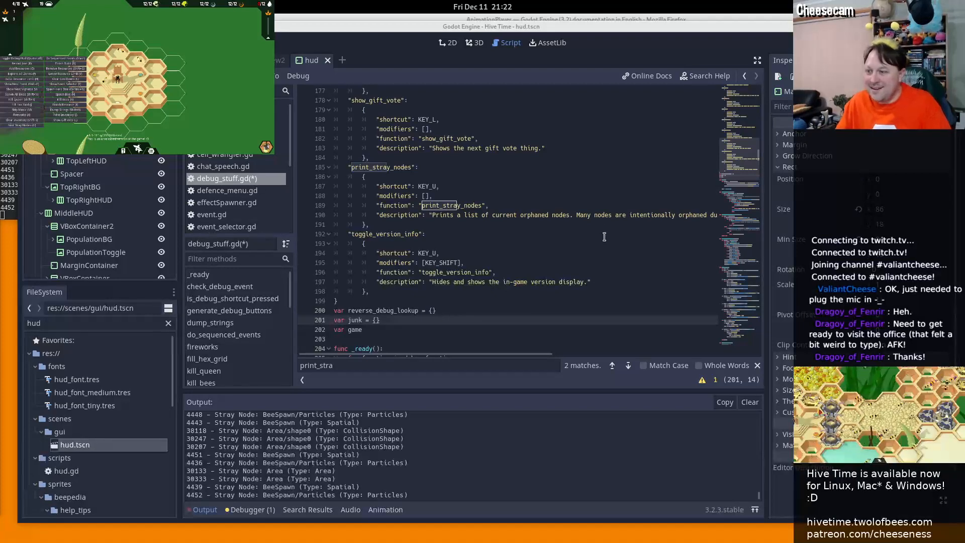
Search all project files for print_stray_nodes
{"action": "left_click", "coordinate": [495, 227]}
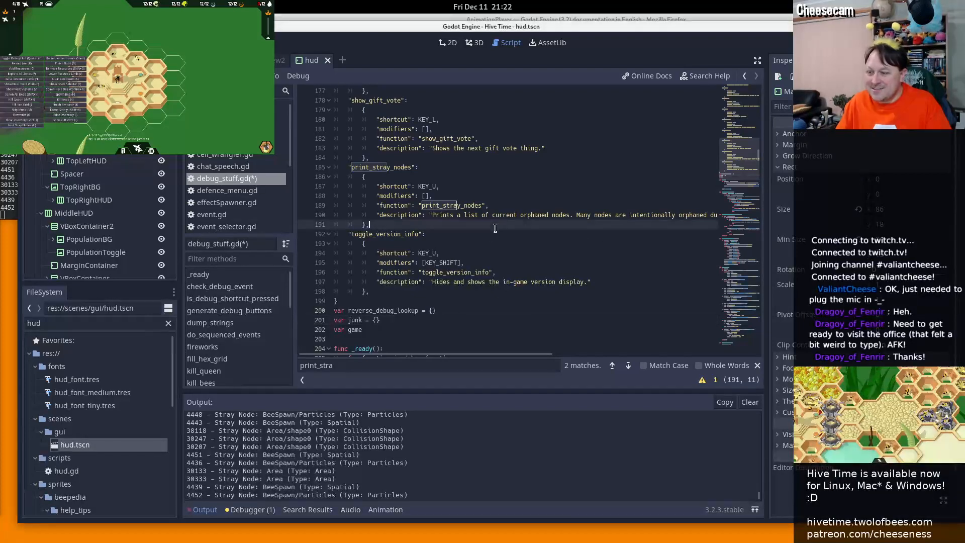
{"action": "key", "text": "ctrl+shift+f"}
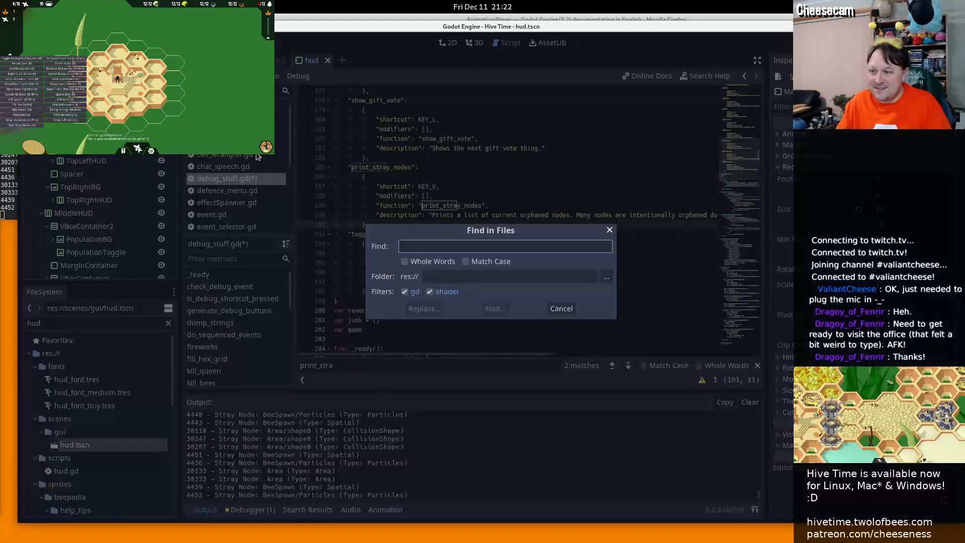
{"action": "type", "text": "print_stray_nodes"}
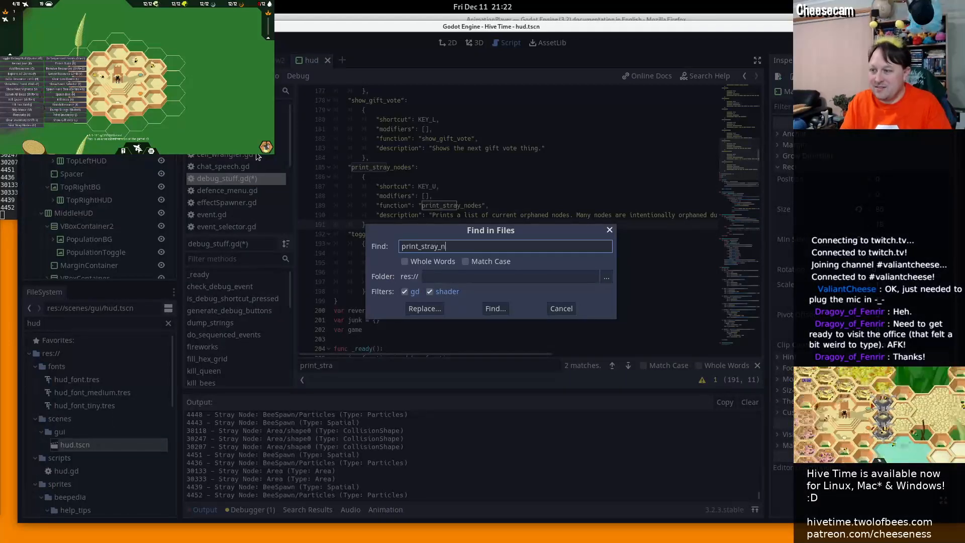
{"action": "key", "text": "Return"}
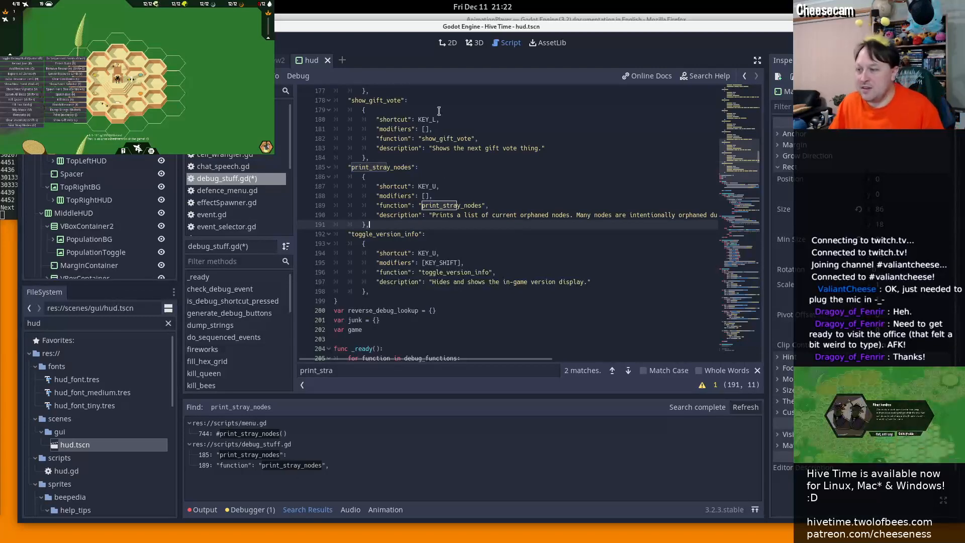
Find the show_gift_vote function definition in debug_stuff.gd
{"action": "double_click", "coordinate": [444, 138]}
{"action": "key", "text": "ctrl+f"}
{"action": "key", "text": "Return"}
{"action": "left_click", "coordinate": [446, 259]}
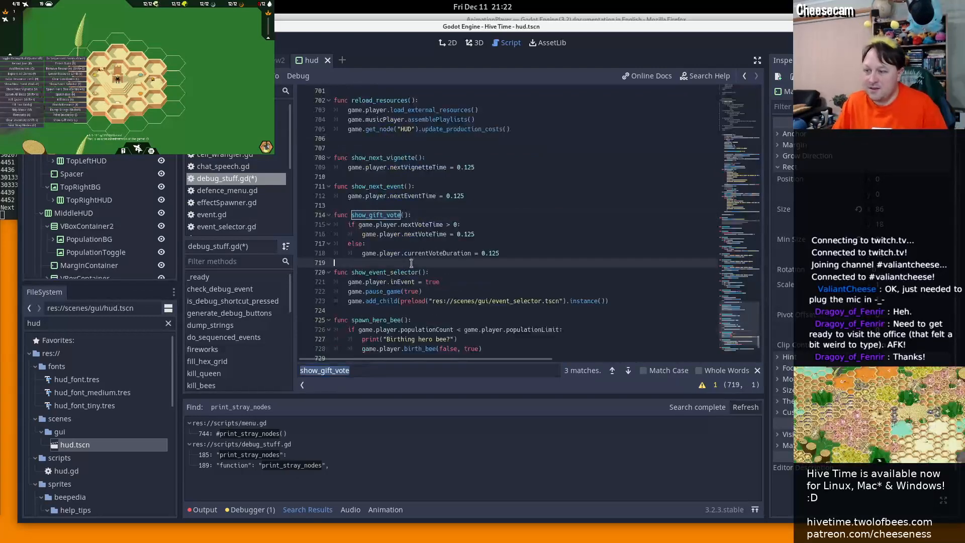
Add func toggle_version_info(): at the end of debug_stuff.gd and start its body with game.get_node("HUD")
{"action": "scroll", "coordinate": [452, 272], "scroll_direction": "down", "scroll_amount": 7}
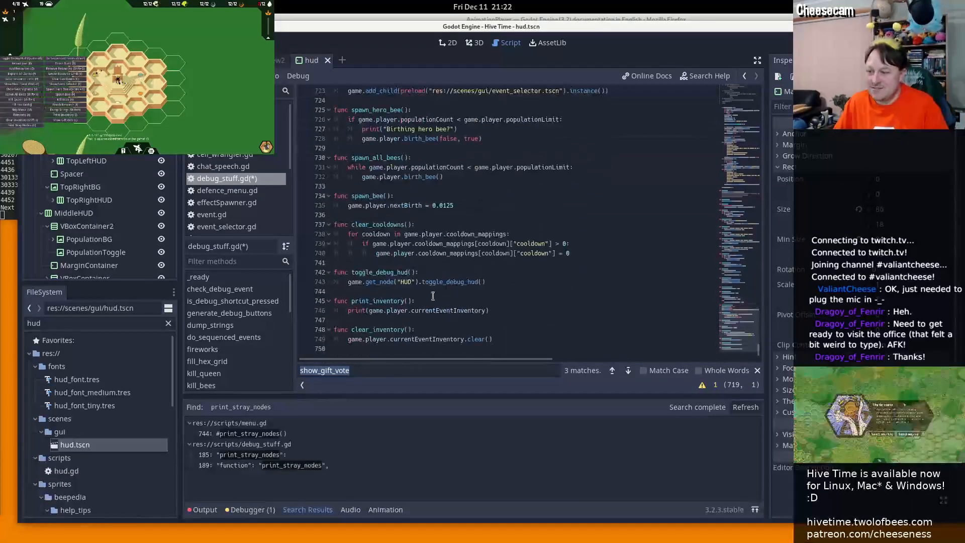
{"action": "left_click", "coordinate": [360, 348]}
{"action": "key", "text": "Return"}
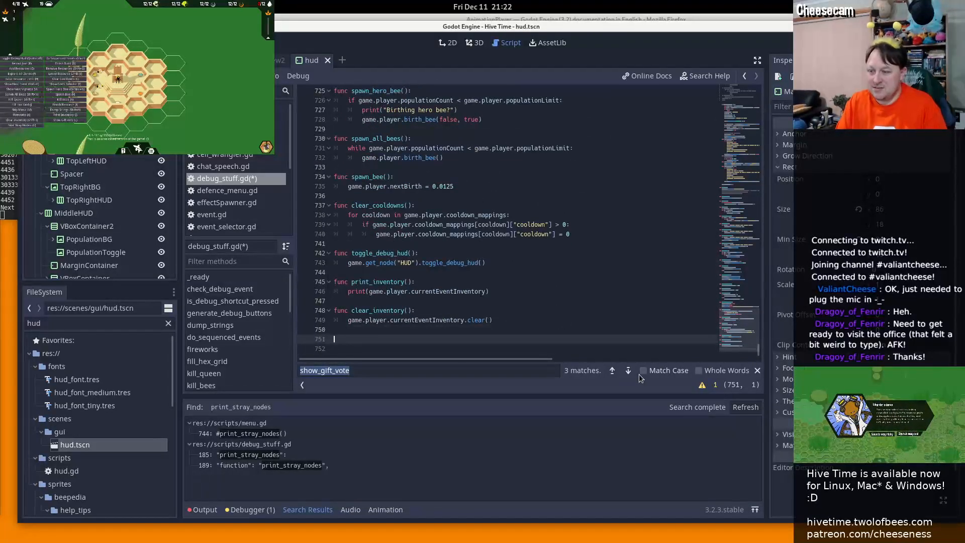
{"action": "type", "text": "func toggle_version_info():"}
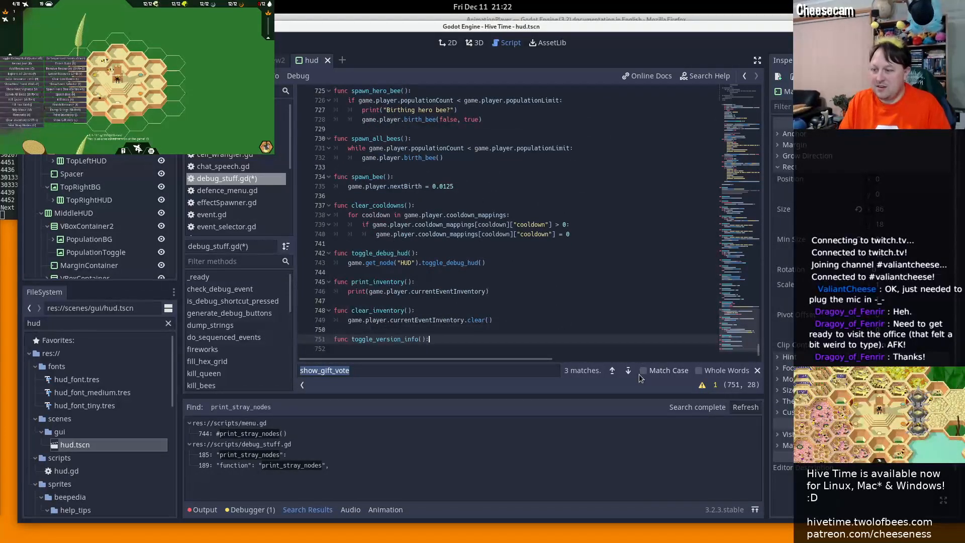
{"action": "key", "text": "Return"}
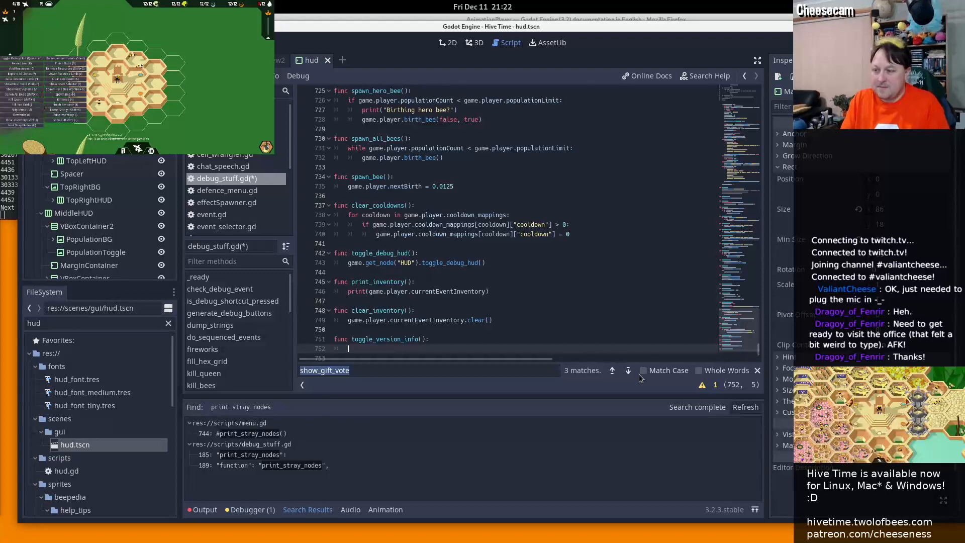
{"action": "type", "text": "game"}
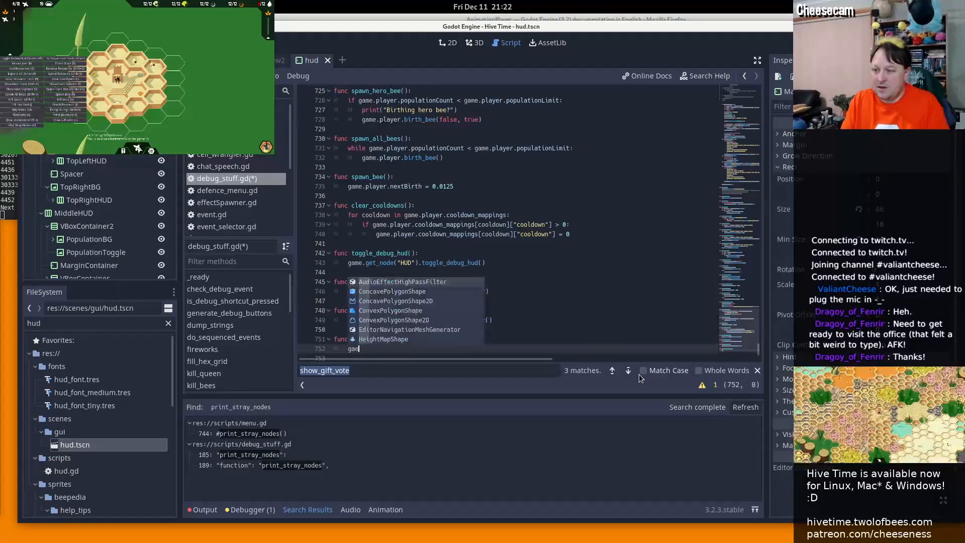
{"action": "type", "text": ".get_node(\"HUD\")."}
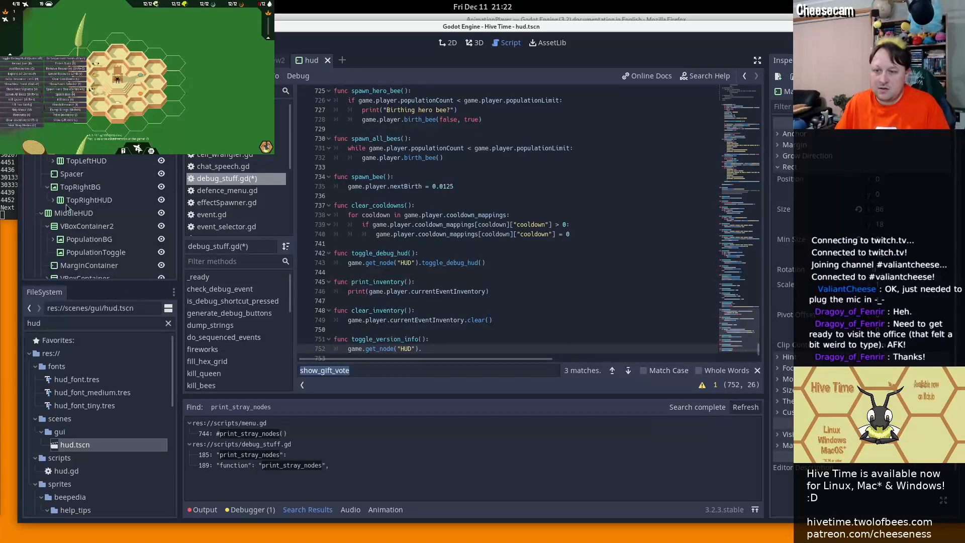
Locate and select the VersionLabel node in the HUD scene tree, and open the hud.gd script
{"action": "left_click_drag", "start_coordinate": [174, 155], "coordinate": [171, 185]}
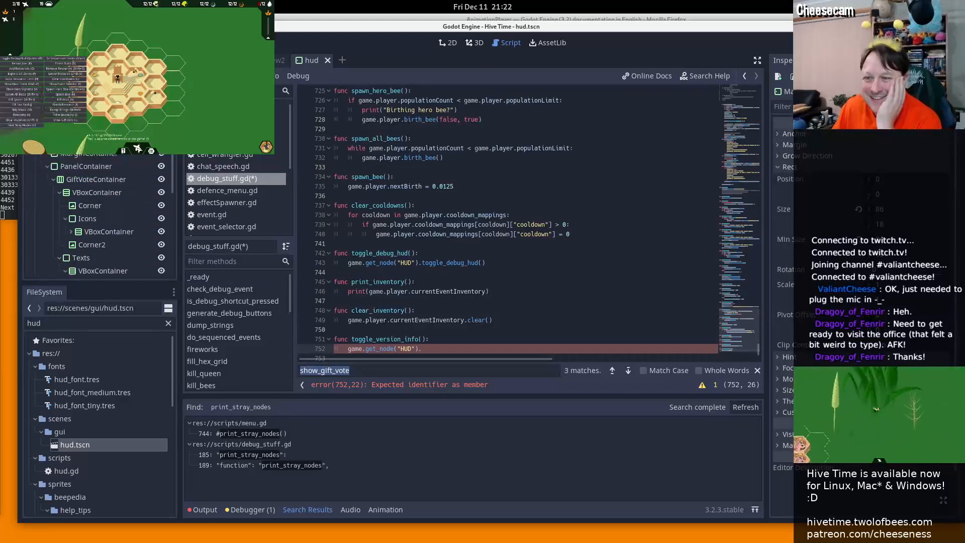
{"action": "left_click", "coordinate": [91, 140]}
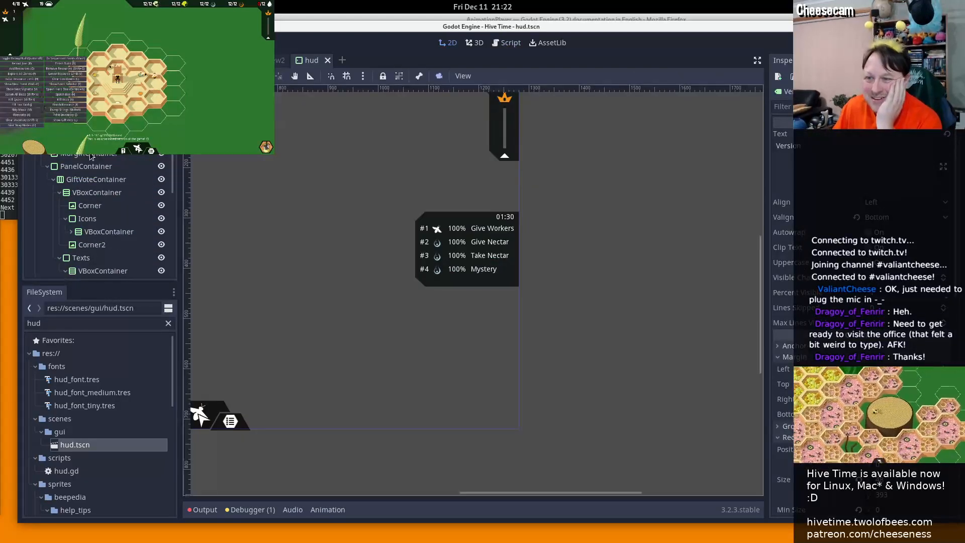
{"action": "scroll", "coordinate": [91, 157], "scroll_direction": "up", "scroll_amount": 2}
{"action": "left_click", "coordinate": [520, 45]}
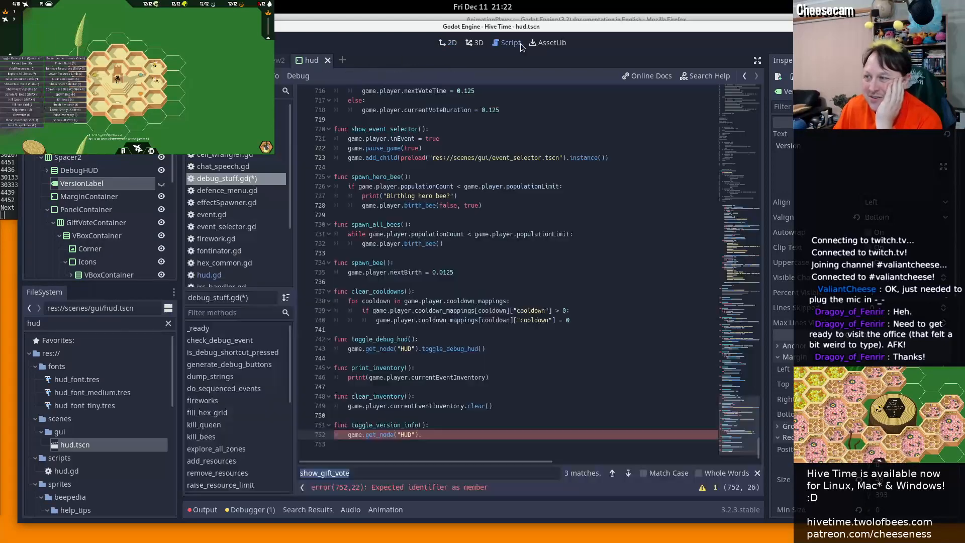
{"action": "left_click", "coordinate": [209, 275]}
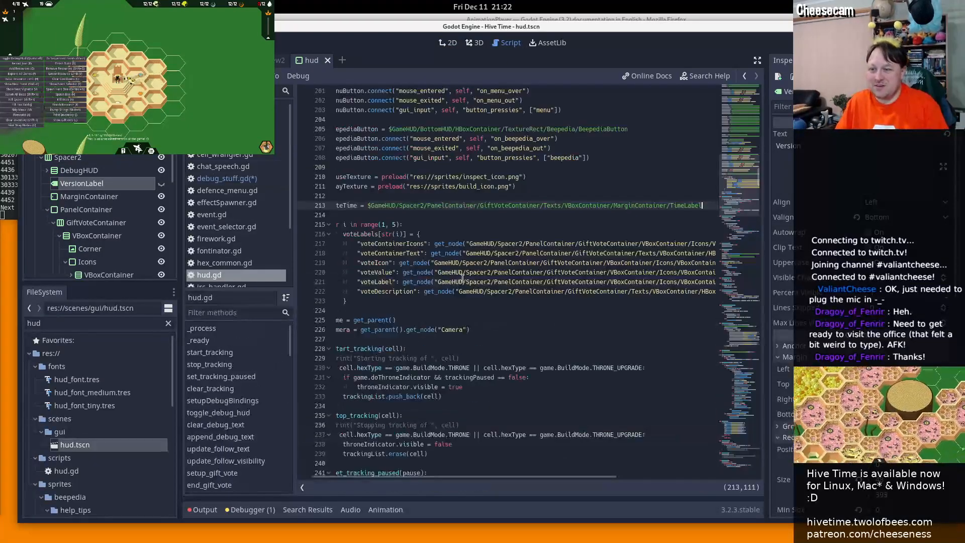
Find the version label toggle function in hud.gd and call toggle_version_number() on the HUD node in debug_stuff.gd's toggle_version_info
{"action": "key", "text": "ctrl+f"}
{"action": "type", "text": "versionLabel"}
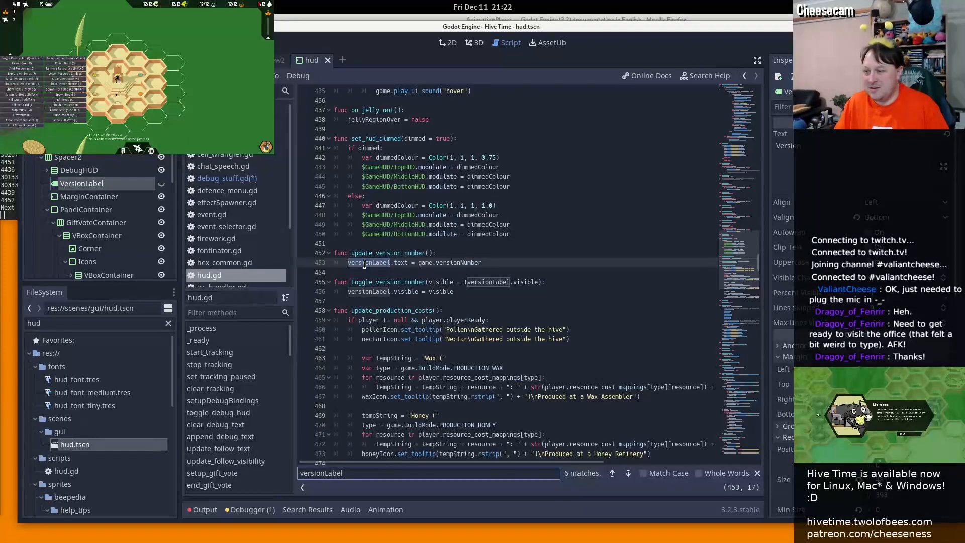
{"action": "double_click", "coordinate": [373, 282]}
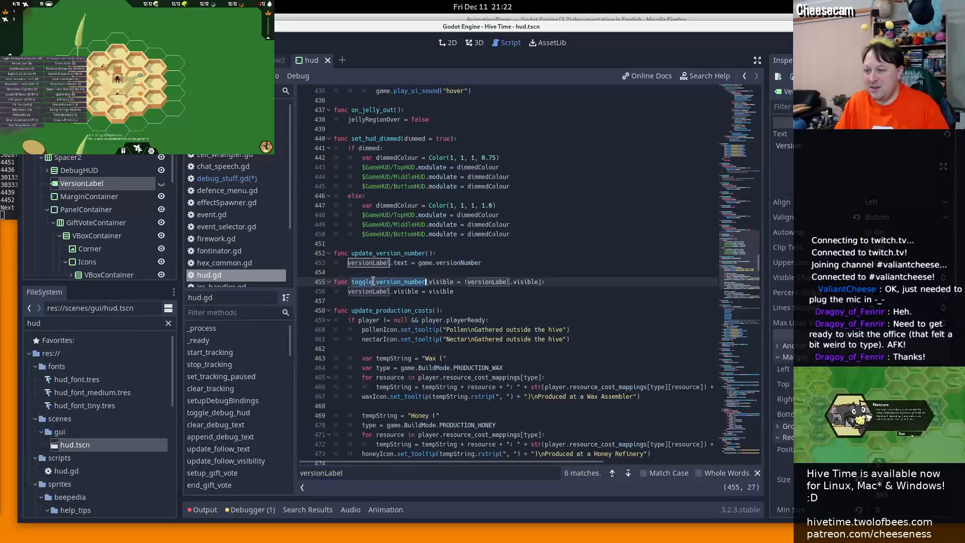
{"action": "left_click", "coordinate": [226, 179]}
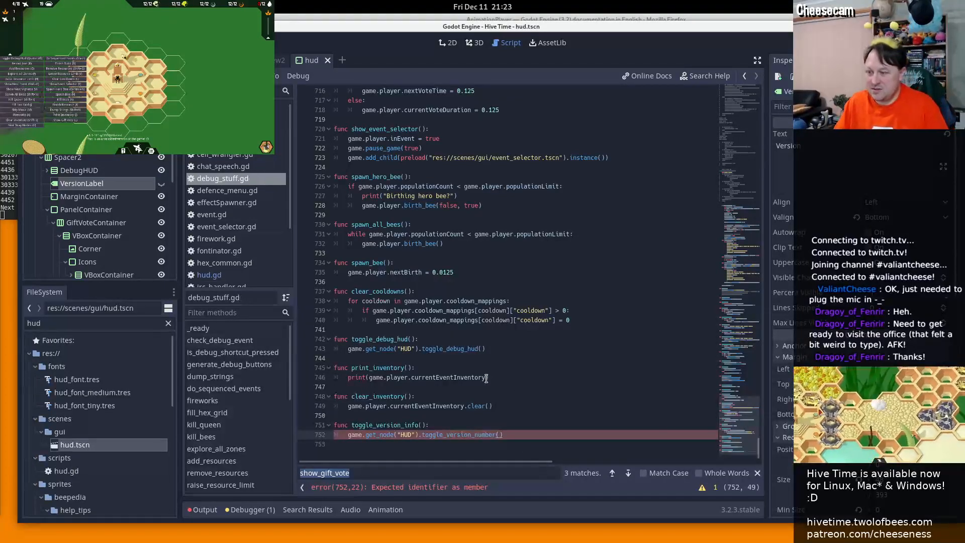
Run the game without tutorials and test toggling the version info display several times
{"action": "key", "text": "ctrl+F1"}
{"action": "left_click", "coordinate": [506, 43]}
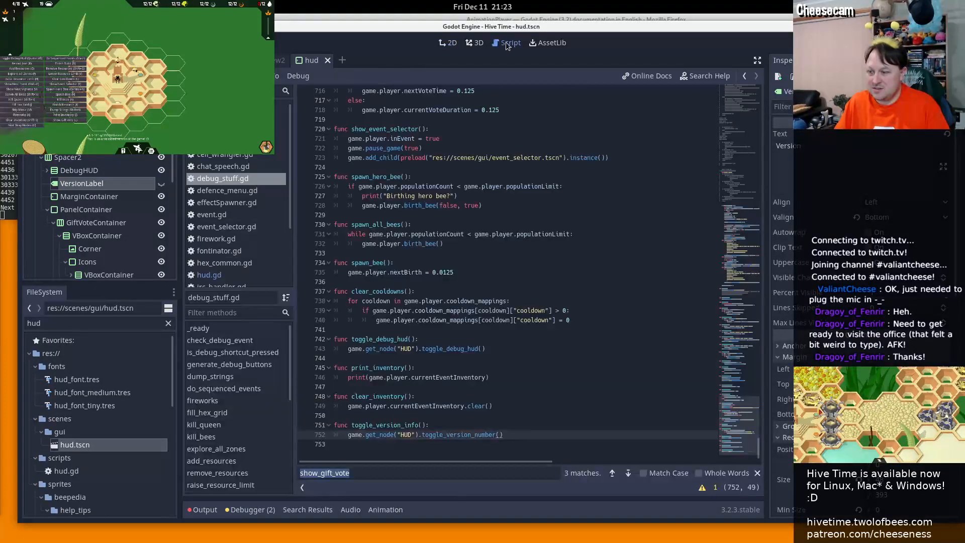
{"action": "key", "text": "F5"}
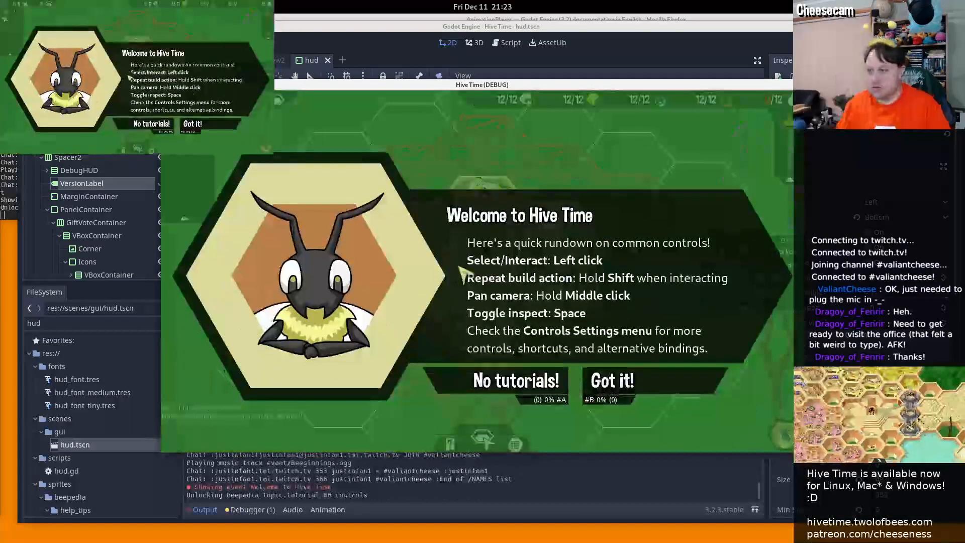
{"action": "left_click", "coordinate": [515, 381]}
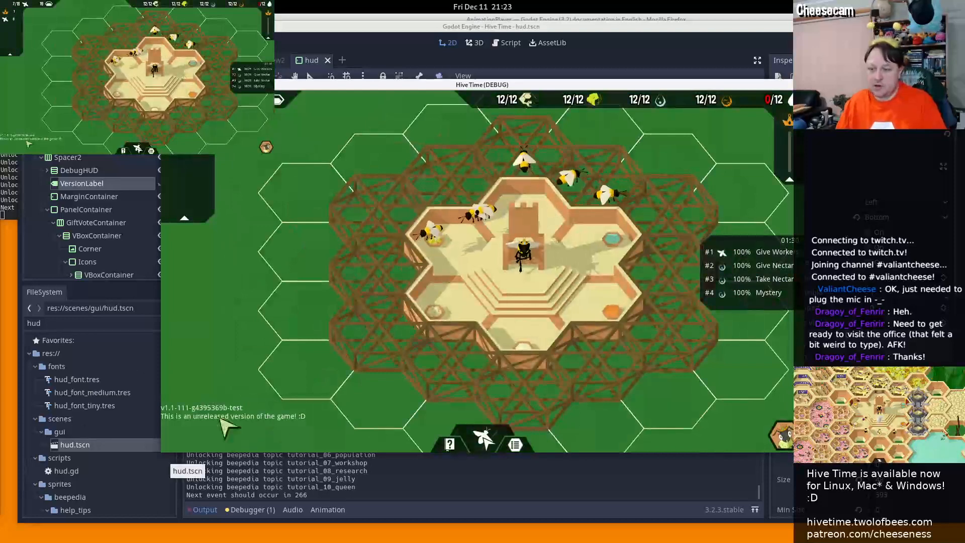
{"action": "key", "text": "v"}
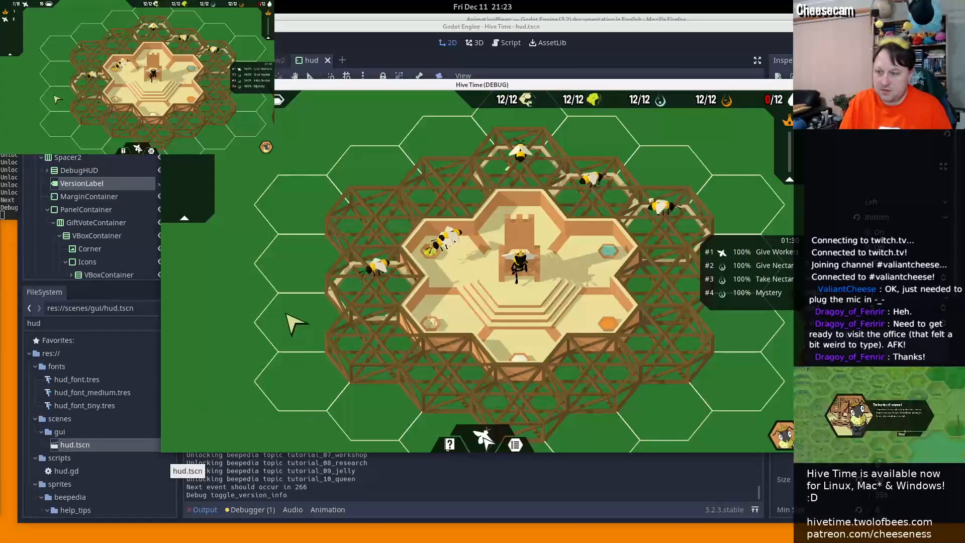
{"action": "key", "text": "v"}
{"action": "key", "text": "v"}
{"action": "key", "text": "v"}
{"action": "key", "text": "v"}
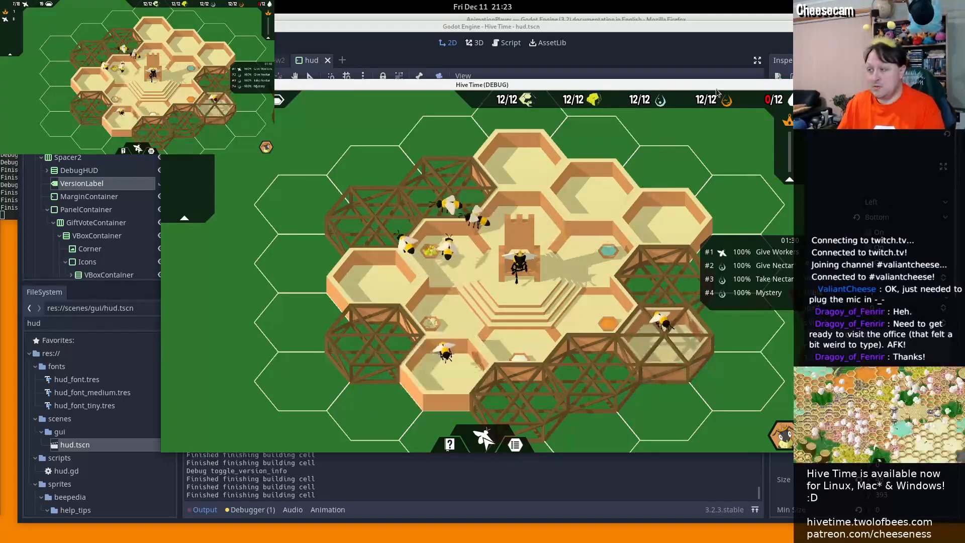
Move the running game window aside, hide the gift vote PanelContainer in the HUD scene, and bring the game window back
{"action": "left_click_drag", "start_coordinate": [717, 89], "coordinate": [0, 55]}
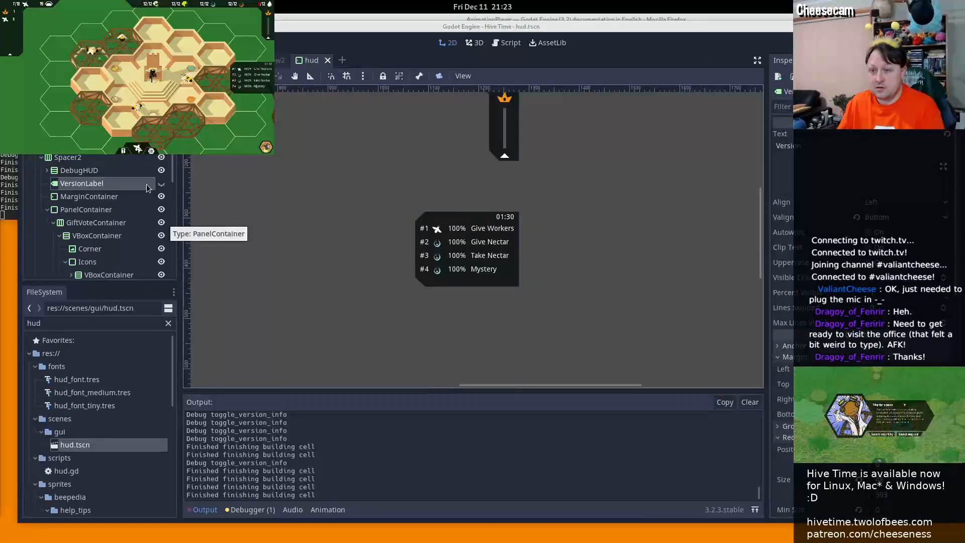
{"action": "scroll", "coordinate": [158, 201], "scroll_direction": "down", "scroll_amount": 1}
{"action": "left_click", "coordinate": [161, 187]}
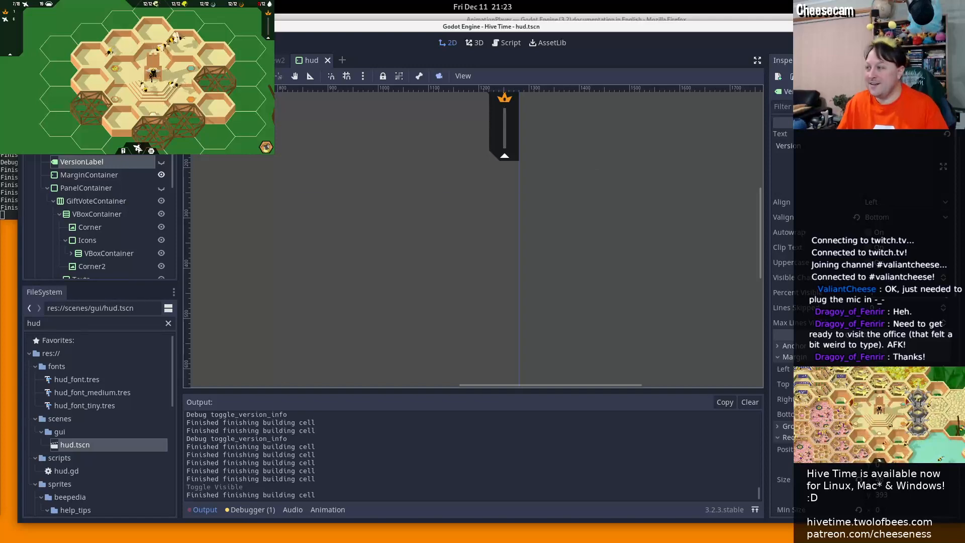
{"action": "left_click_drag", "start_coordinate": [0, 61], "coordinate": [699, 84]}
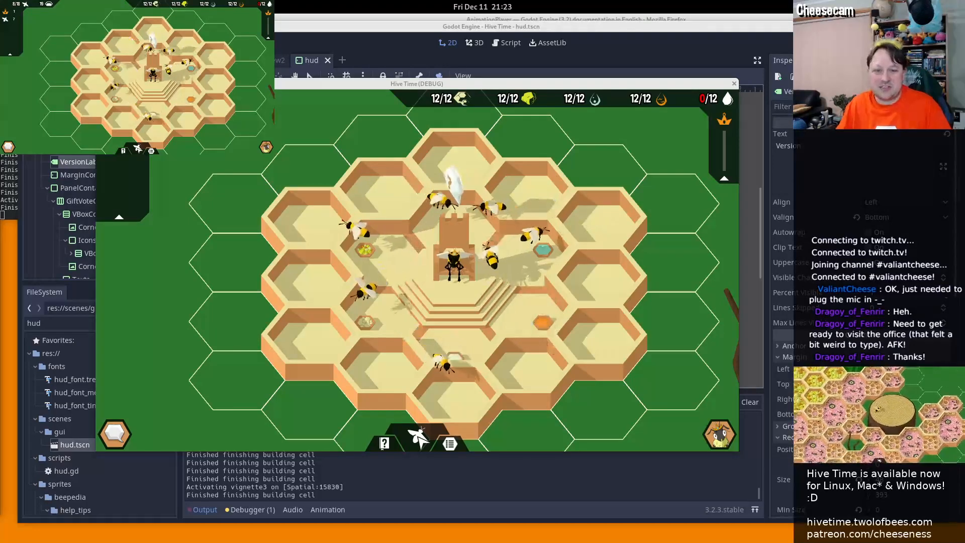
Switch to Firefox and open the Hive Time press kit at hivetime.twolofbees.com/presskit/ in a new tab
{"action": "key", "text": "alt+Tab"}
{"action": "key", "text": "alt+Tab"}
{"action": "key", "text": "alt+Tab"}
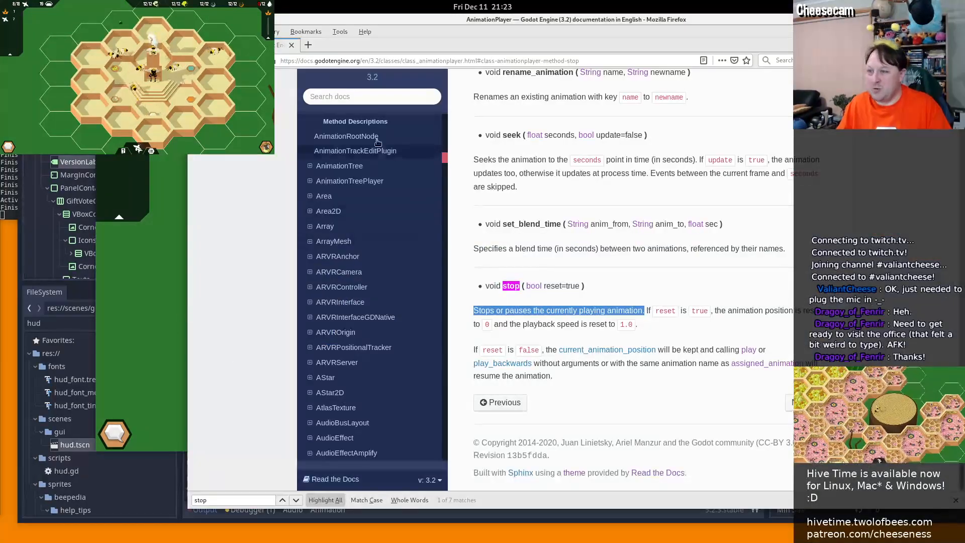
{"action": "left_click", "coordinate": [308, 45]}
{"action": "type", "text": "hive"}
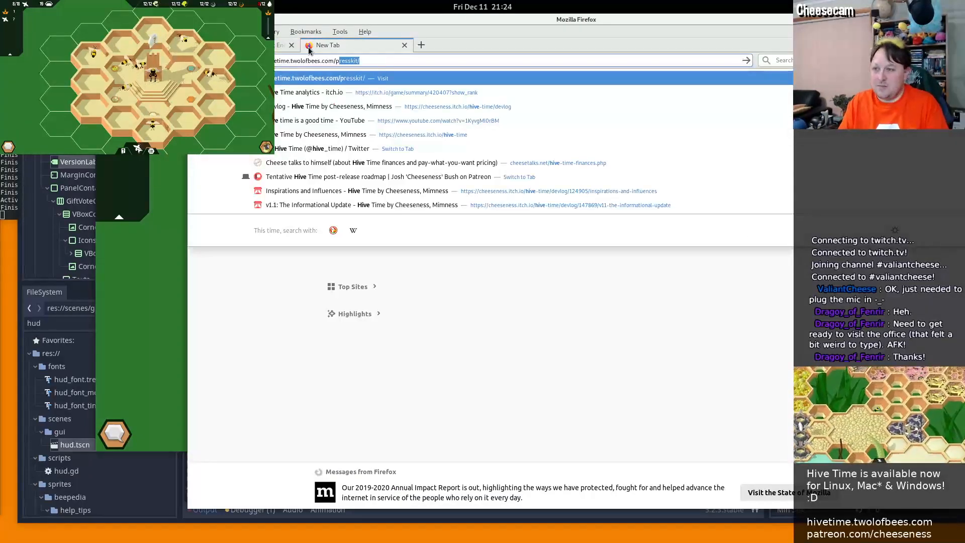
{"action": "key", "text": "Return"}
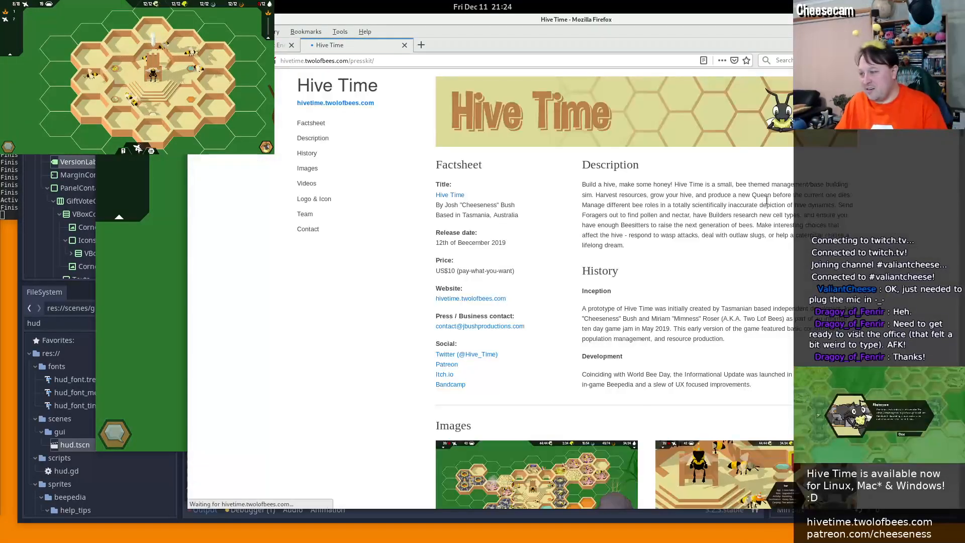
Examine the vignette and Beepedia screenshots from the press kit's Images section at full size
{"action": "scroll", "coordinate": [552, 204], "scroll_direction": "down", "scroll_amount": 10}
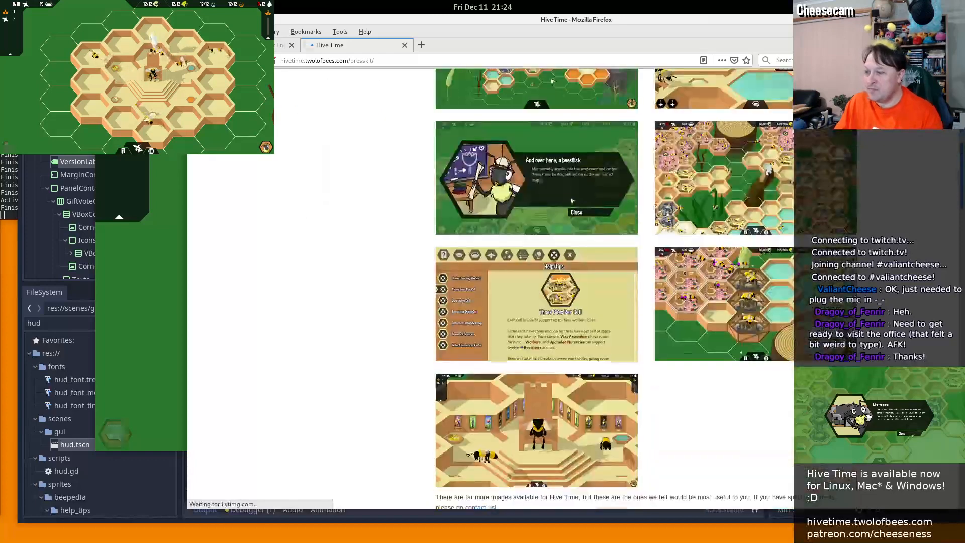
{"action": "scroll", "coordinate": [552, 204], "scroll_direction": "up", "scroll_amount": 3}
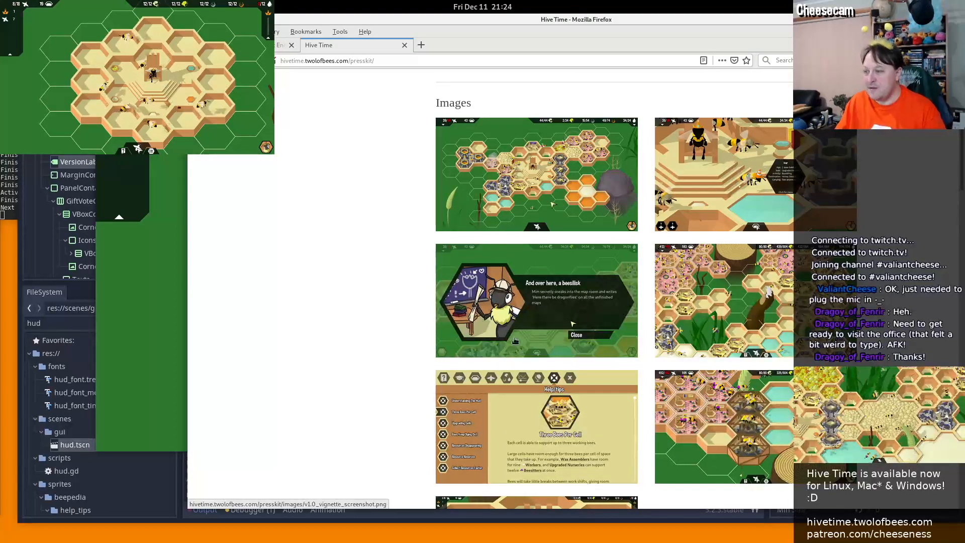
{"action": "left_click", "coordinate": [538, 306]}
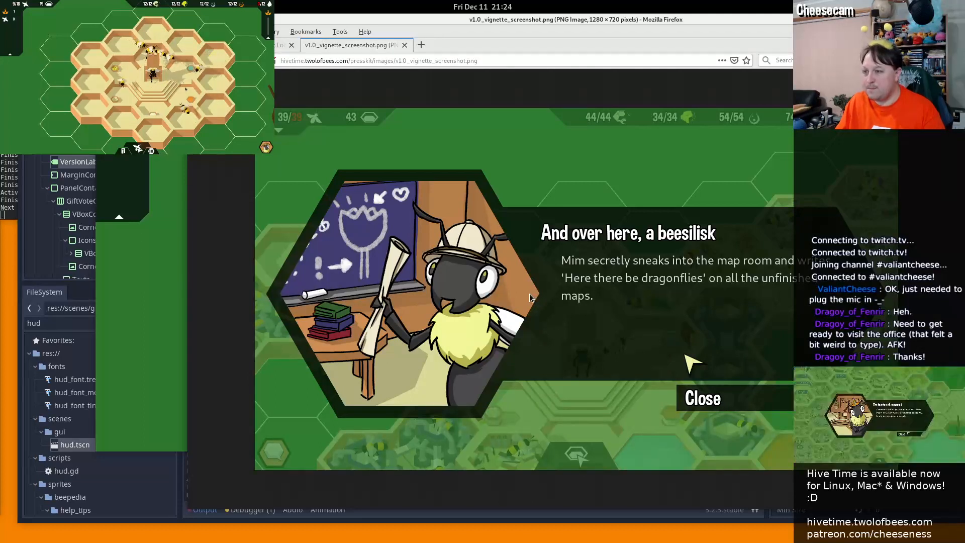
{"action": "key", "text": "alt+Left"}
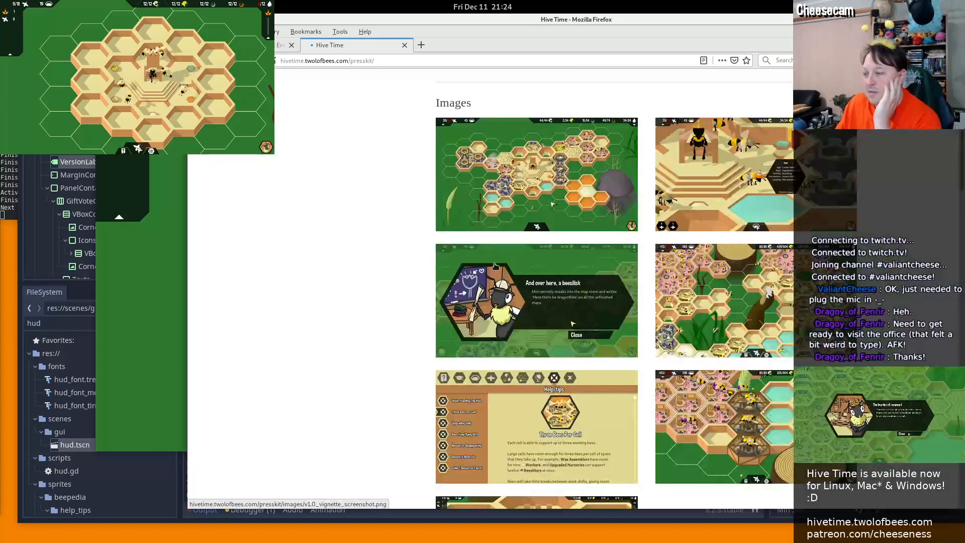
{"action": "left_click", "coordinate": [565, 412]}
{"action": "key", "text": "alt+Left"}
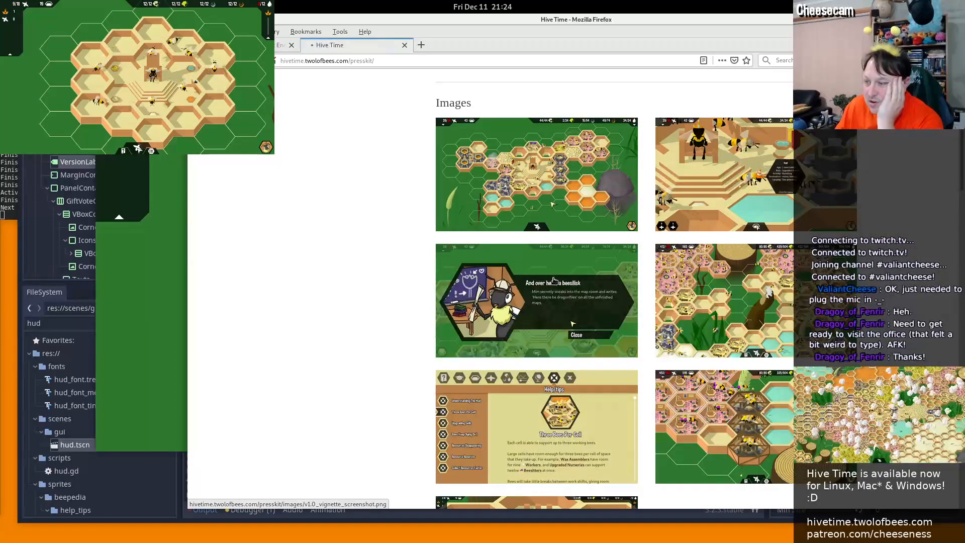
{"action": "left_click", "coordinate": [553, 280]}
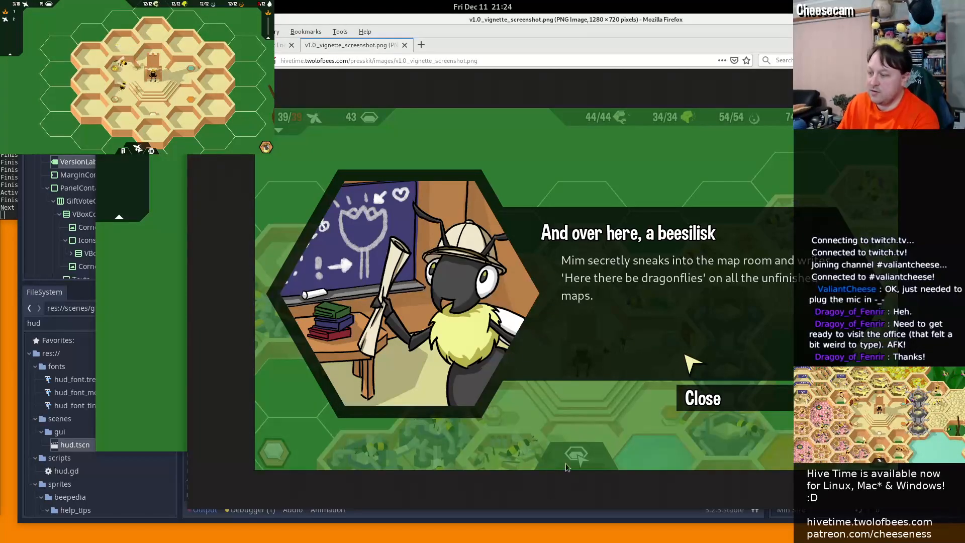
{"action": "key", "text": "alt+Left"}
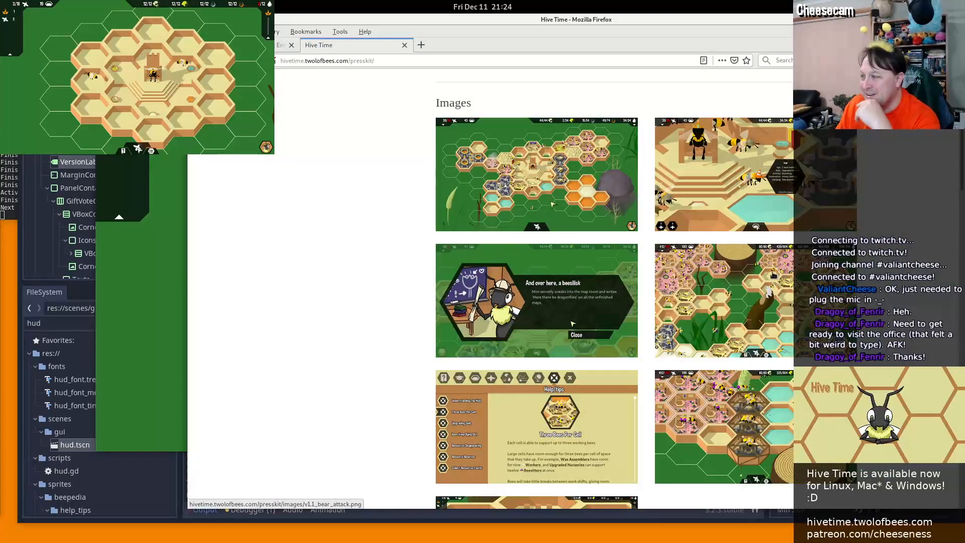
Examine the bear attack screenshot at full size and look through the remaining press kit images down to the Videos section
{"action": "scroll", "coordinate": [725, 231], "scroll_direction": "down", "scroll_amount": 3}
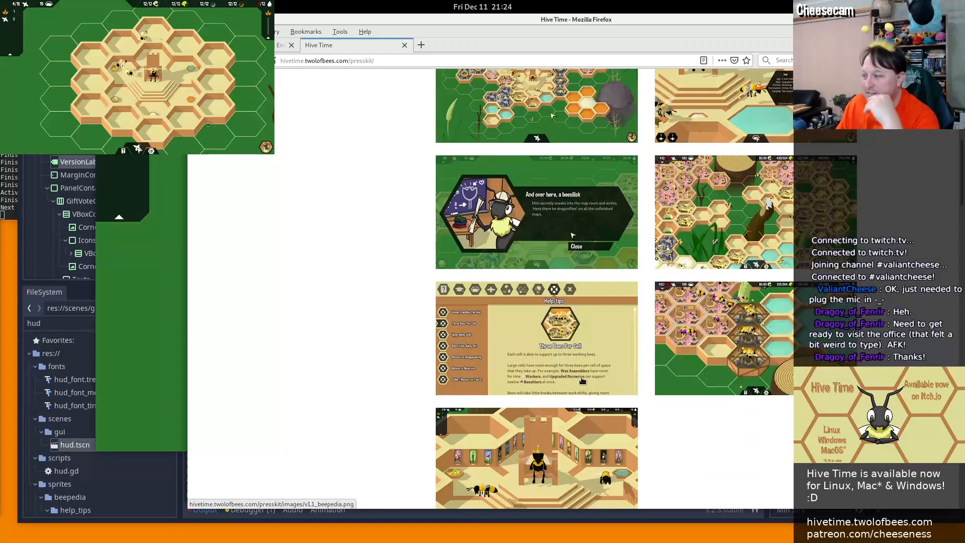
{"action": "scroll", "coordinate": [613, 394], "scroll_direction": "down", "scroll_amount": 3}
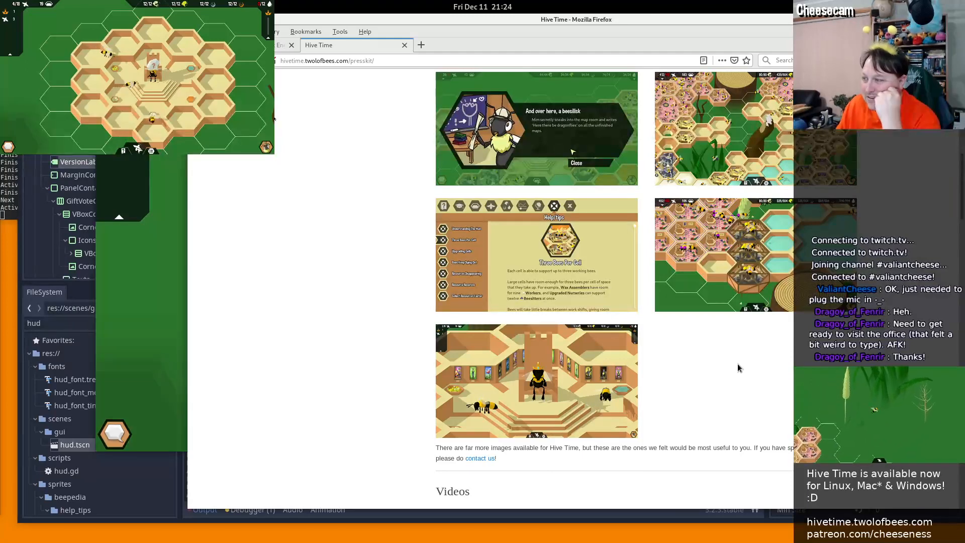
{"action": "scroll", "coordinate": [737, 363], "scroll_direction": "up", "scroll_amount": 1}
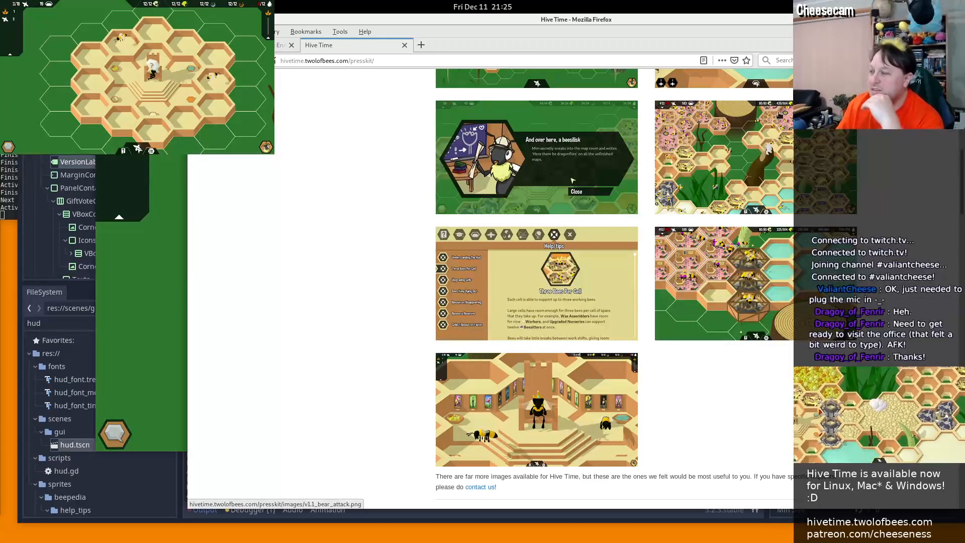
{"action": "scroll", "coordinate": [717, 279], "scroll_direction": "up", "scroll_amount": 3}
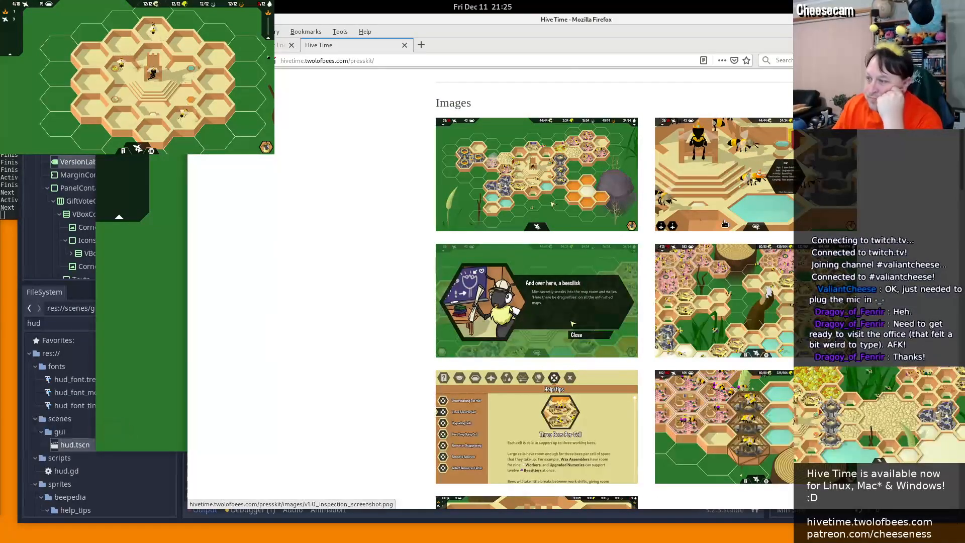
{"action": "left_click", "coordinate": [759, 321]}
{"action": "key", "text": "alt+Left"}
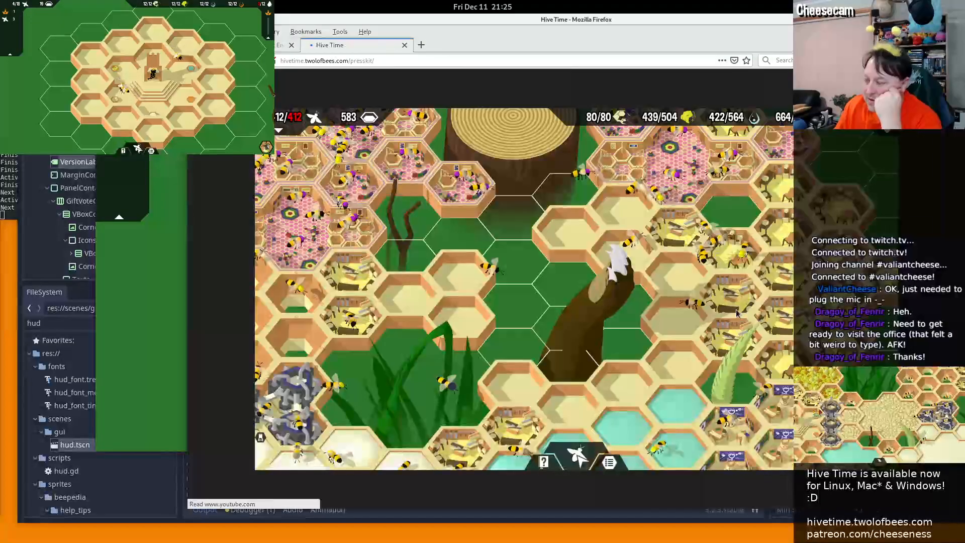
{"action": "left_click", "coordinate": [763, 318]}
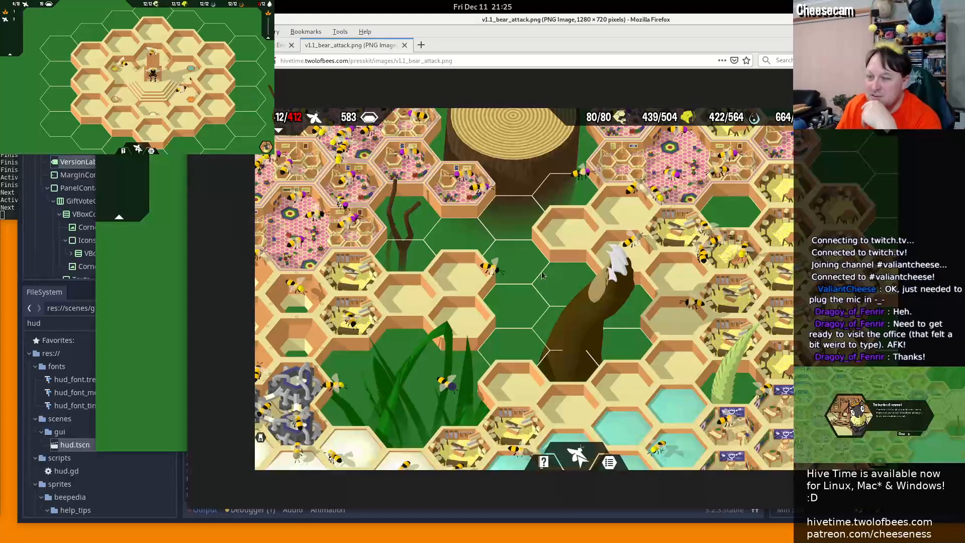
{"action": "key", "text": "alt+Left"}
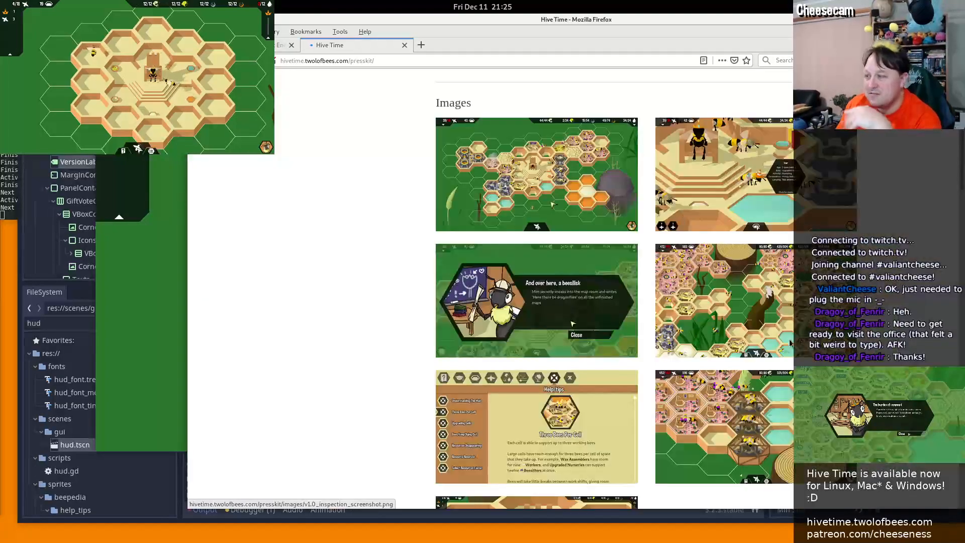
{"action": "scroll", "coordinate": [769, 350], "scroll_direction": "down", "scroll_amount": 5}
{"action": "scroll", "coordinate": [719, 334], "scroll_direction": "down", "scroll_amount": 2}
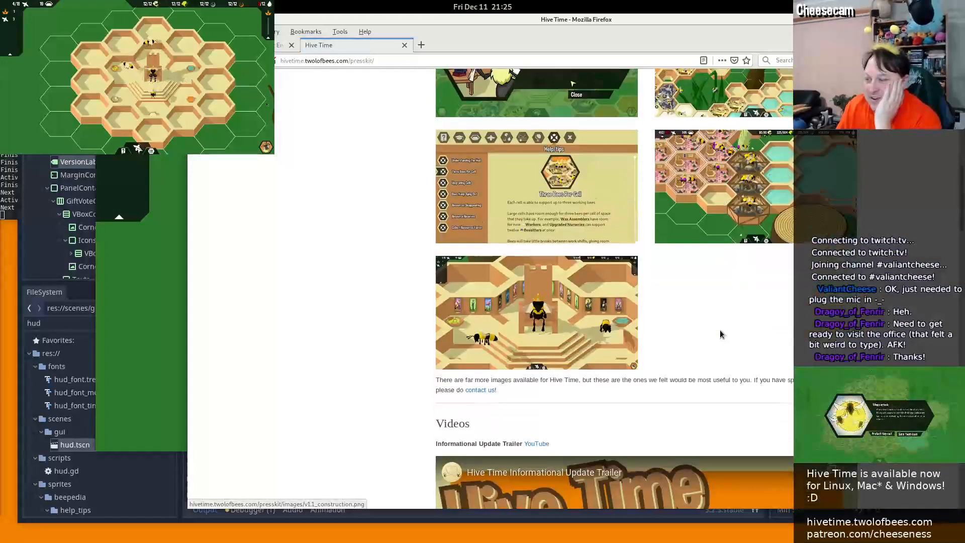
{"action": "scroll", "coordinate": [719, 335], "scroll_direction": "down", "scroll_amount": 2}
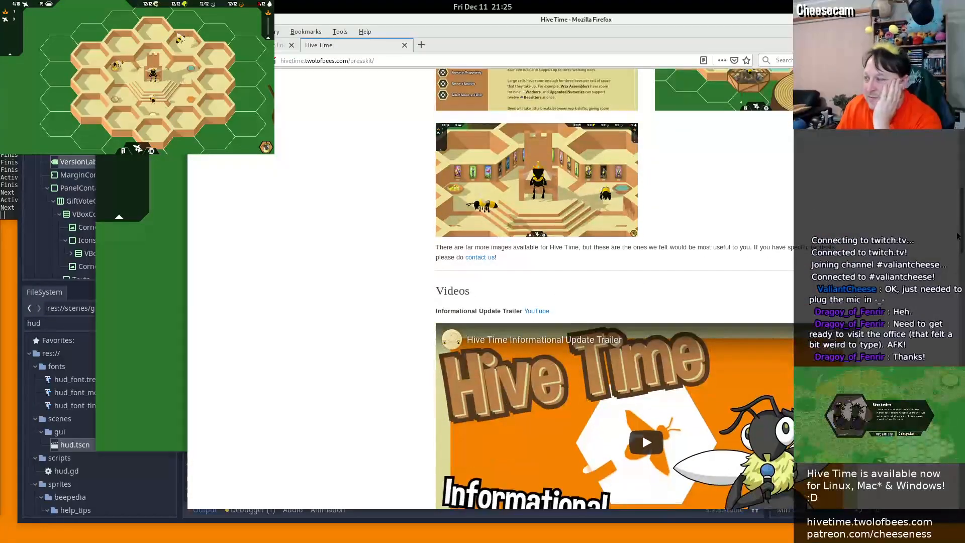
Look over the trailers and dev stream videos in the Videos section of the Hive Time press kit page
{"action": "scroll", "coordinate": [641, 433], "scroll_direction": "down", "scroll_amount": 9}
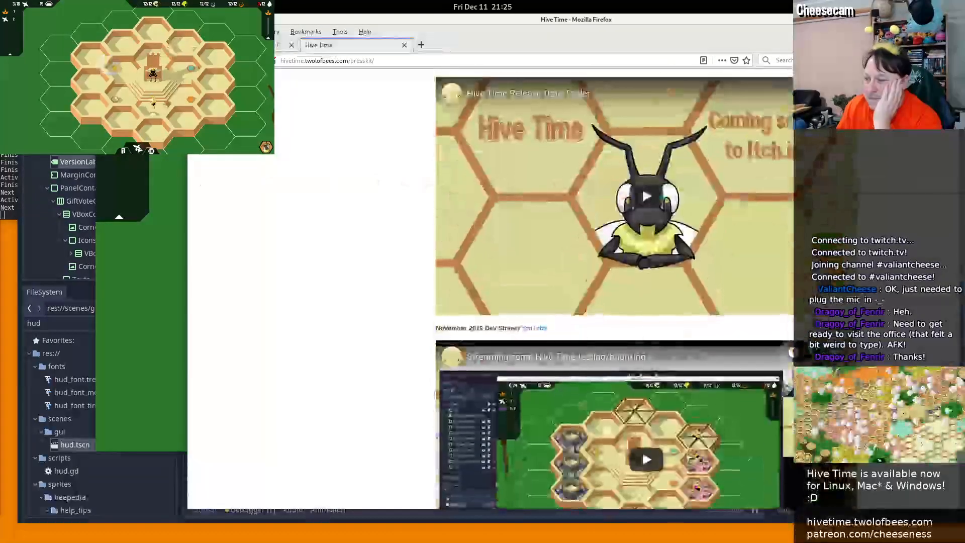
{"action": "scroll", "coordinate": [641, 144], "scroll_direction": "up", "scroll_amount": 10}
{"action": "scroll", "coordinate": [641, 144], "scroll_direction": "down", "scroll_amount": 4}
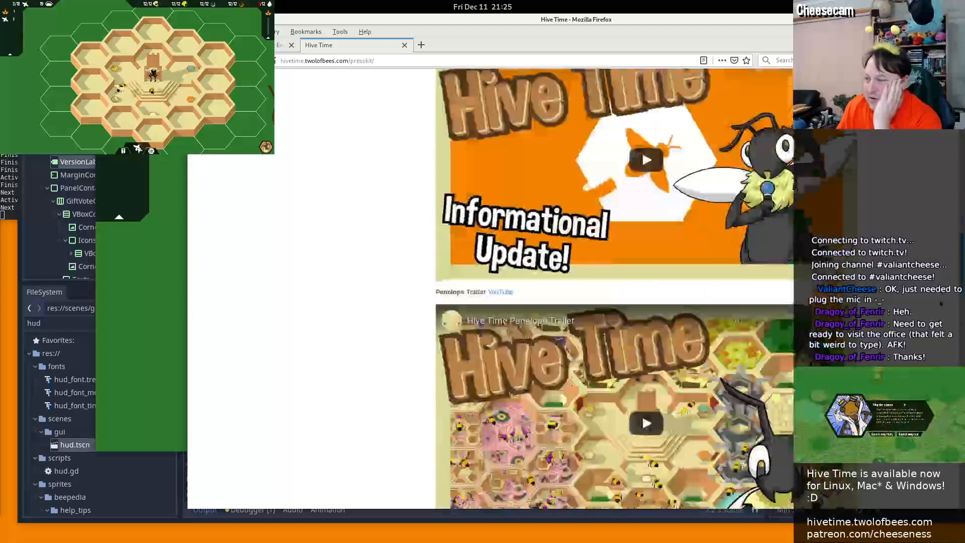
{"action": "scroll", "coordinate": [641, 162], "scroll_direction": "down", "scroll_amount": 4}
{"action": "scroll", "coordinate": [641, 162], "scroll_direction": "up", "scroll_amount": 5}
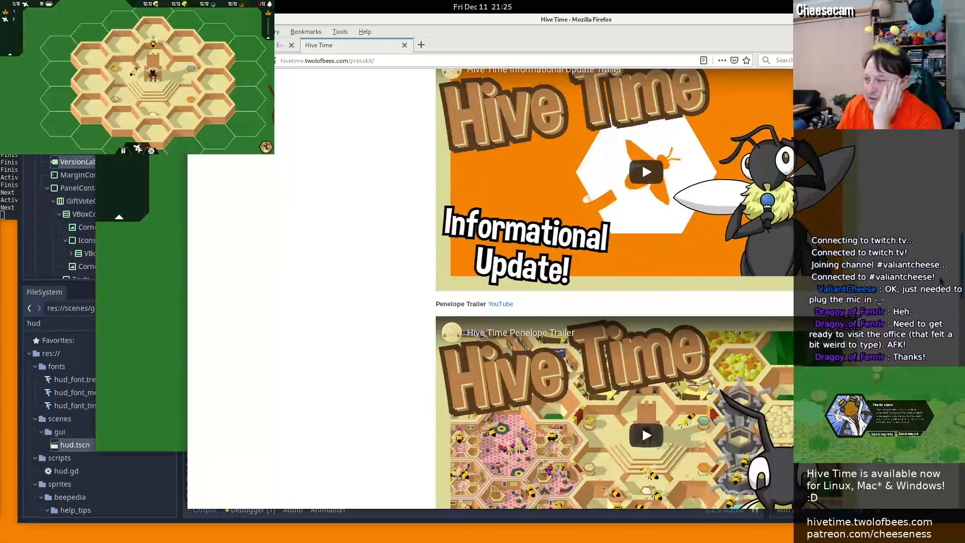
{"action": "scroll", "coordinate": [375, 336], "scroll_direction": "up", "scroll_amount": 1}
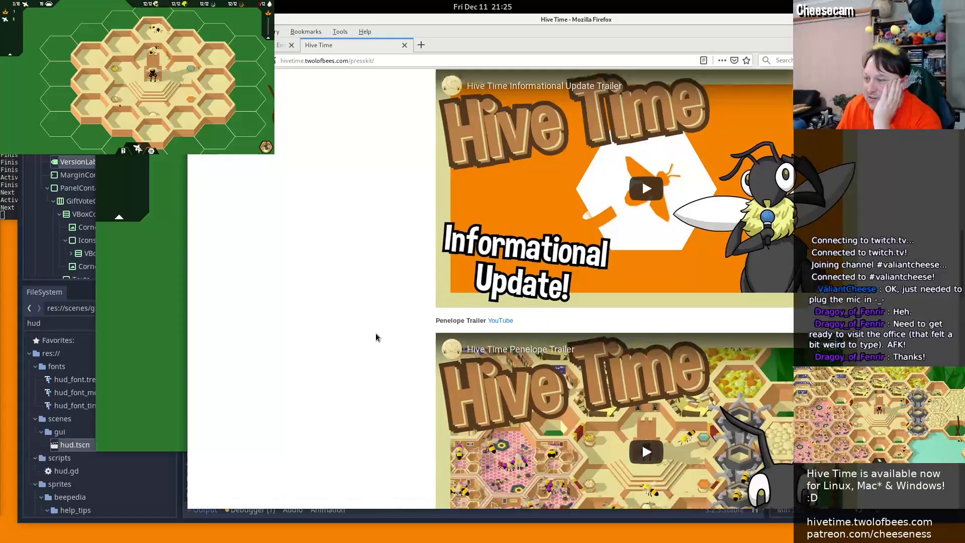
{"action": "scroll", "coordinate": [374, 321], "scroll_direction": "up", "scroll_amount": 4}
{"action": "scroll", "coordinate": [375, 317], "scroll_direction": "down", "scroll_amount": 10}
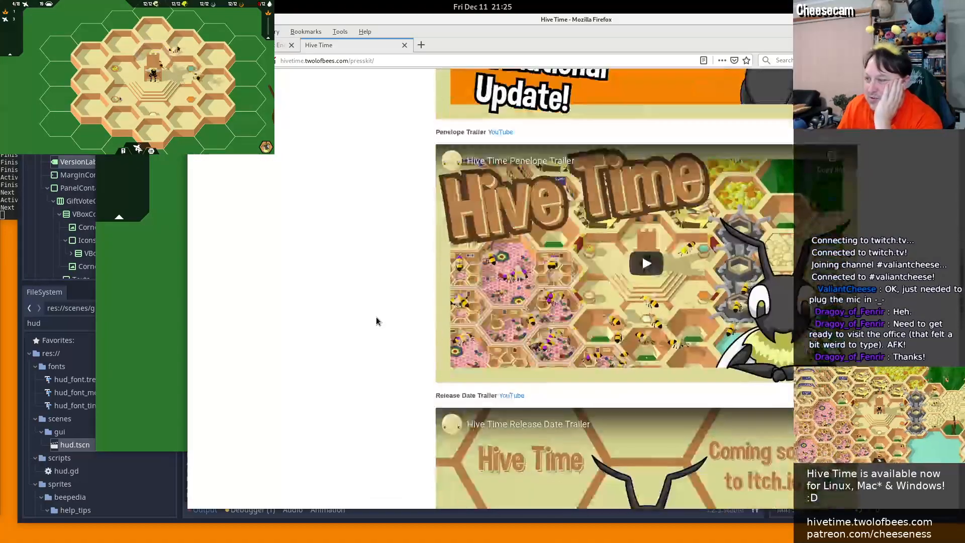
{"action": "scroll", "coordinate": [377, 321], "scroll_direction": "down", "scroll_amount": 3}
{"action": "scroll", "coordinate": [378, 323], "scroll_direction": "up", "scroll_amount": 4}
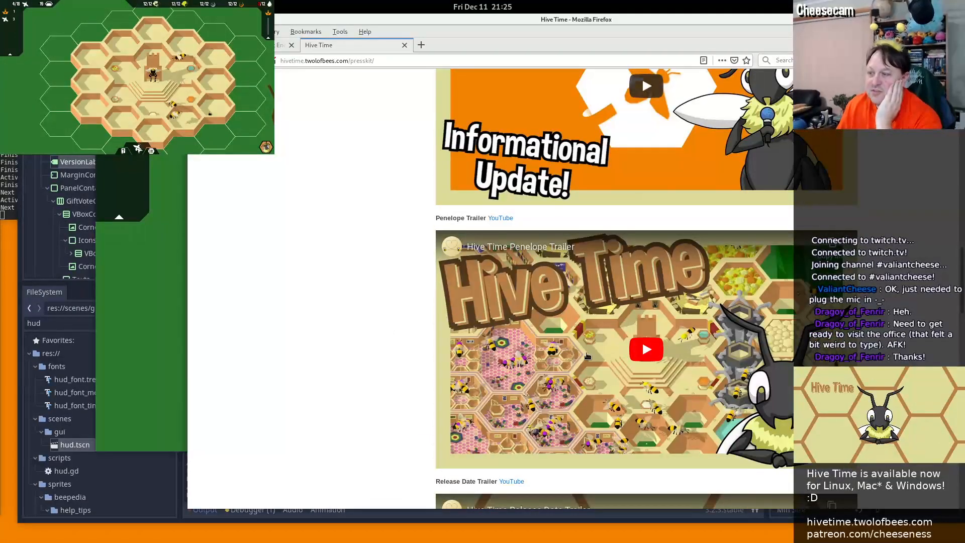
{"action": "scroll", "coordinate": [584, 356], "scroll_direction": "up", "scroll_amount": 3}
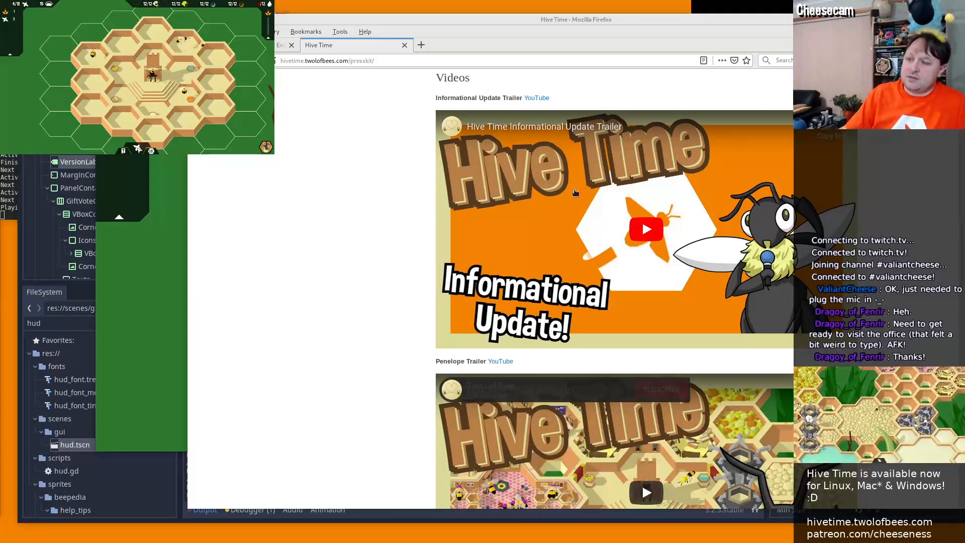
Play the embedded Penelope Trailer, skip ahead to about 0:21, and pause it at 0:23
{"action": "scroll", "coordinate": [376, 352], "scroll_direction": "down", "scroll_amount": 5}
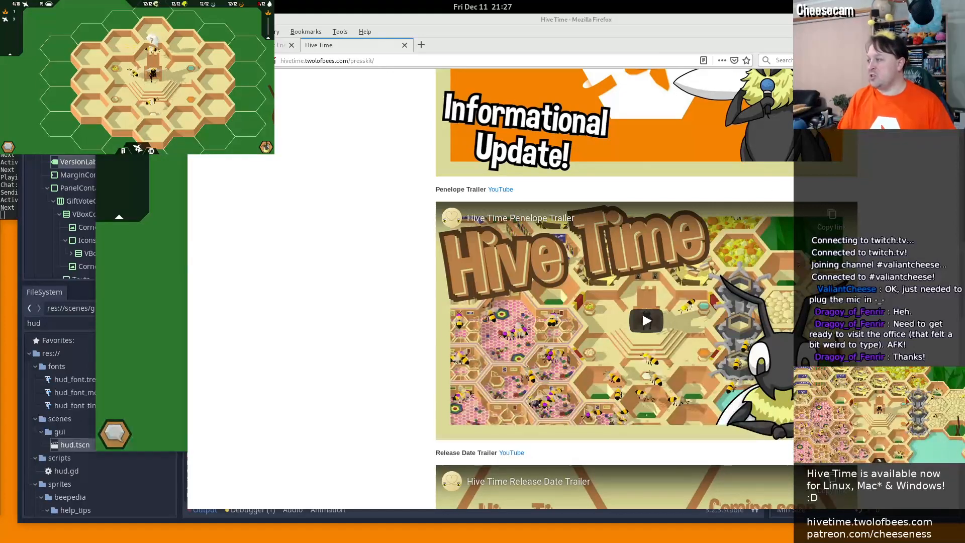
{"action": "left_click", "coordinate": [657, 327]}
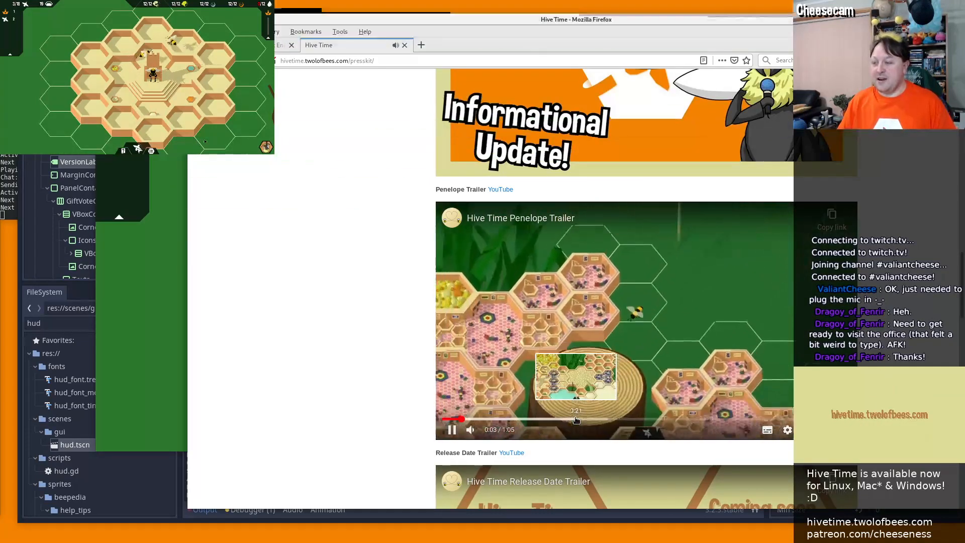
{"action": "left_click", "coordinate": [573, 418]}
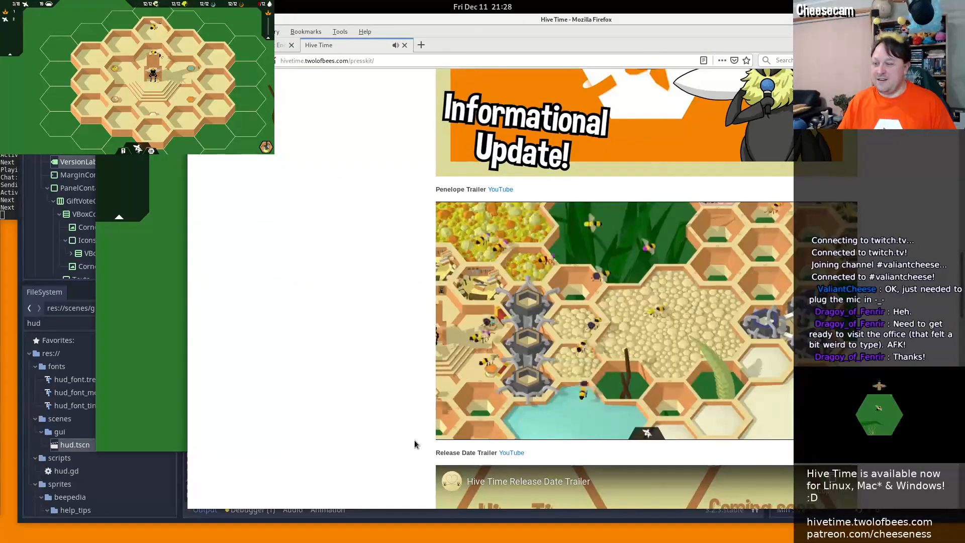
{"action": "left_click", "coordinate": [448, 431]}
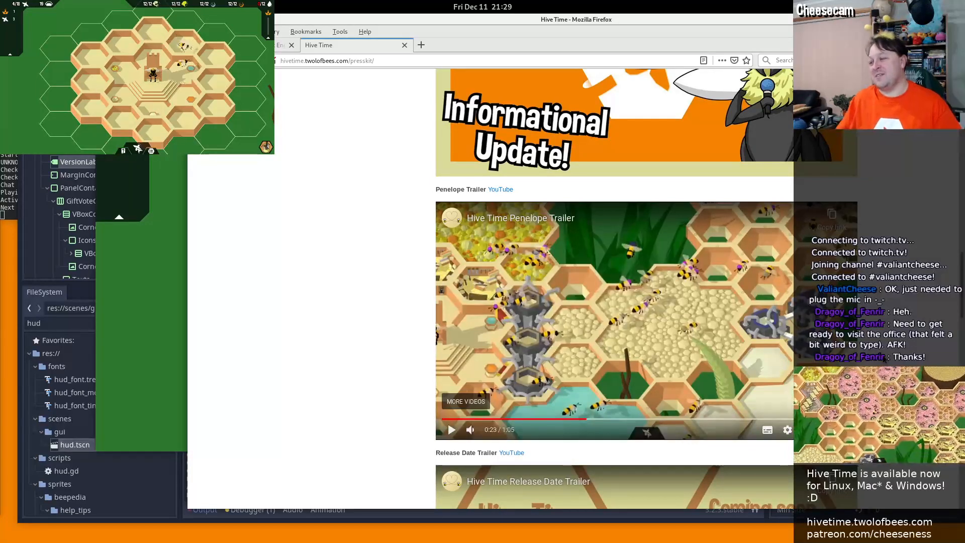
Go back through the press kit page from the trailers to the Images section
{"action": "scroll", "coordinate": [375, 302], "scroll_direction": "up", "scroll_amount": 3}
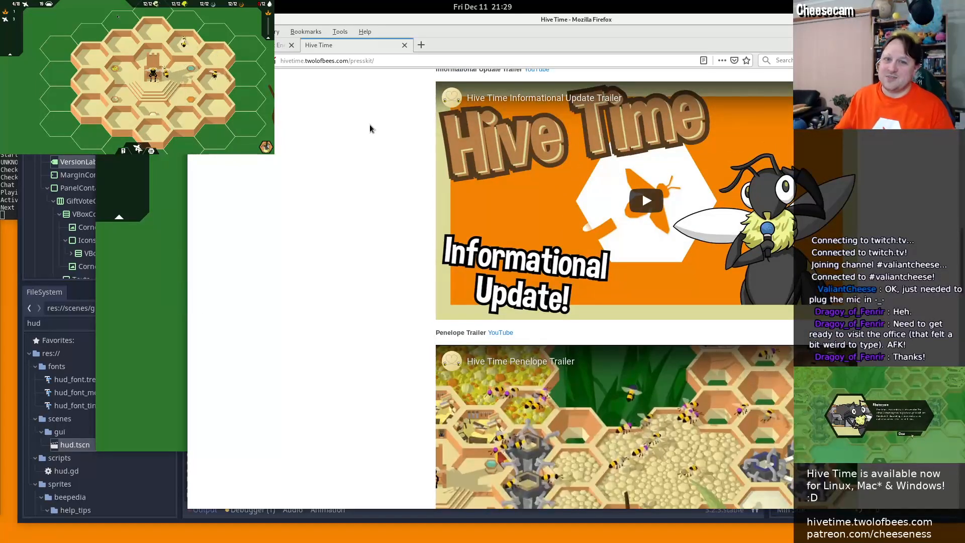
{"action": "scroll", "coordinate": [362, 157], "scroll_direction": "down", "scroll_amount": 2}
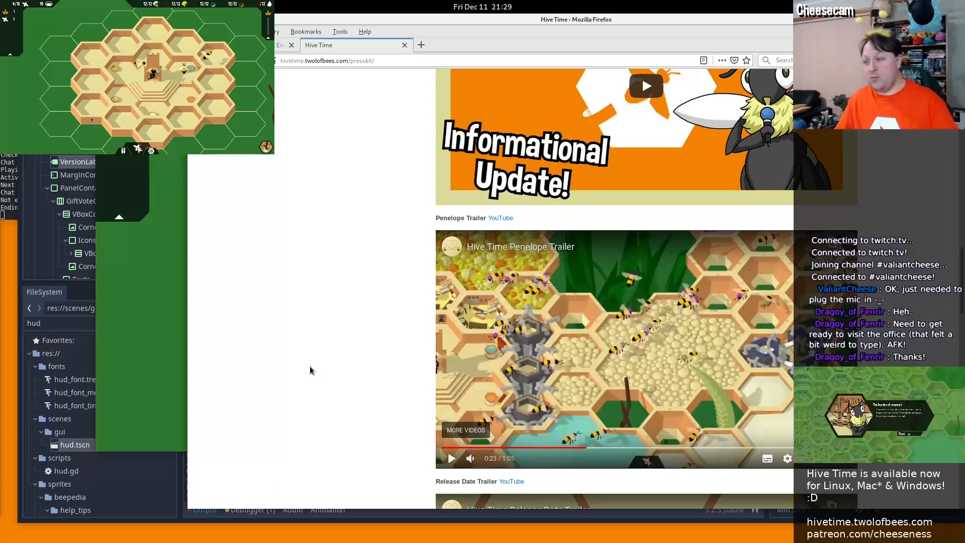
{"action": "left_click", "coordinate": [155, 362]}
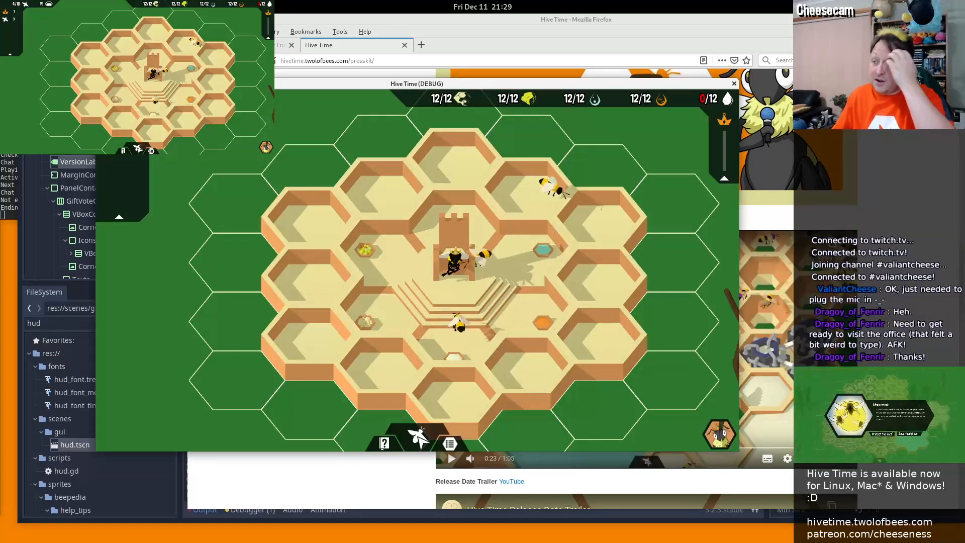
{"action": "left_click", "coordinate": [241, 478]}
{"action": "scroll", "coordinate": [306, 230], "scroll_direction": "up", "scroll_amount": 15}
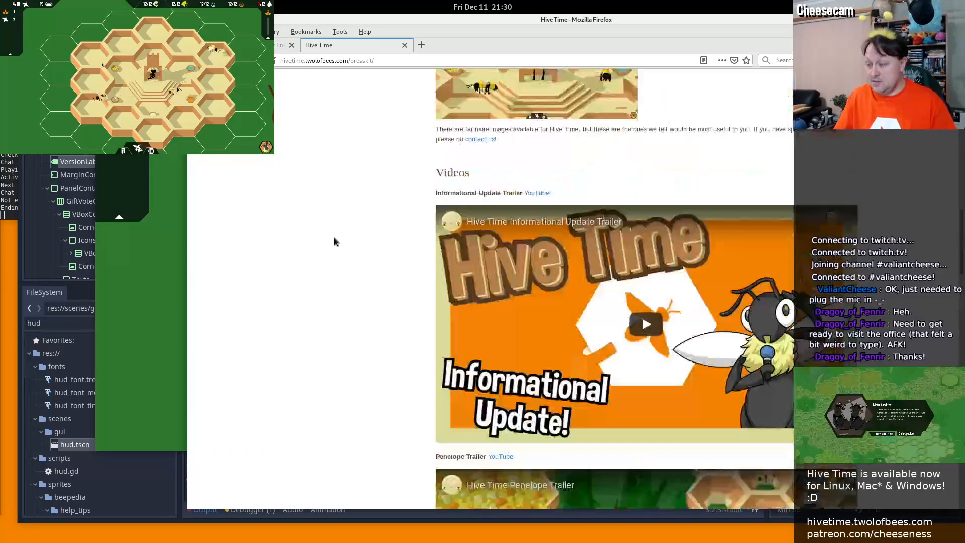
Switch to the running Hive Time game and load the saved hive 2019-11-25_17-02-40_autosave
{"action": "left_click", "coordinate": [150, 313]}
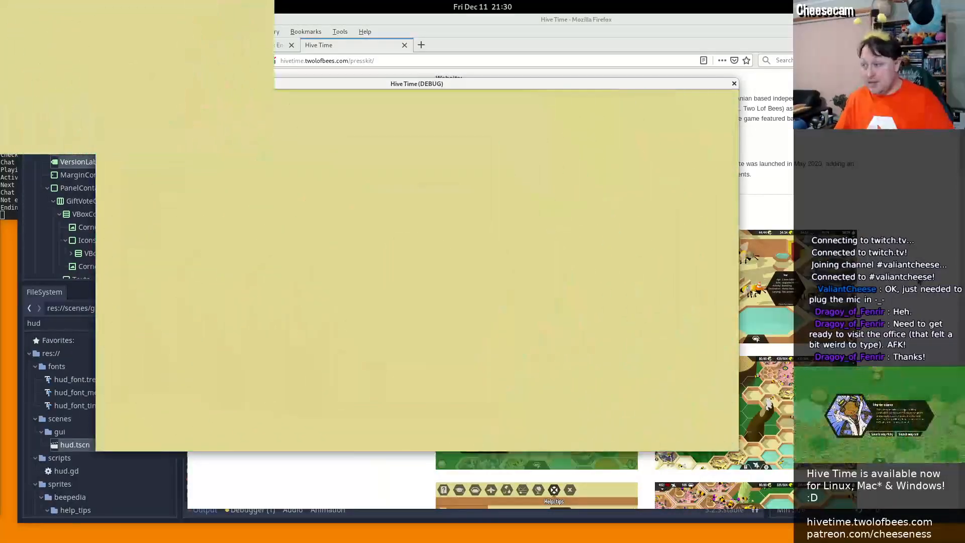
{"action": "key", "text": "alt+Tab"}
{"action": "left_click", "coordinate": [150, 258]}
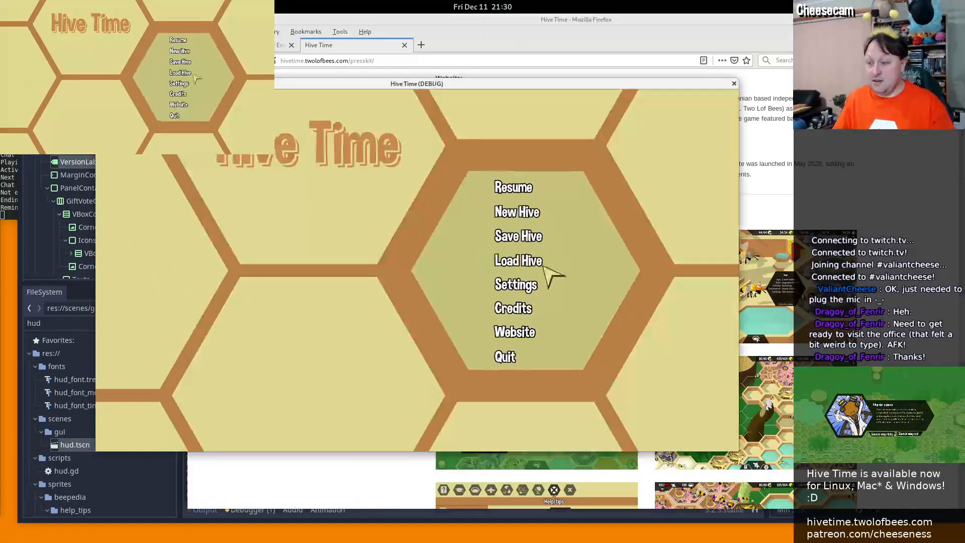
{"action": "left_click", "coordinate": [518, 261]}
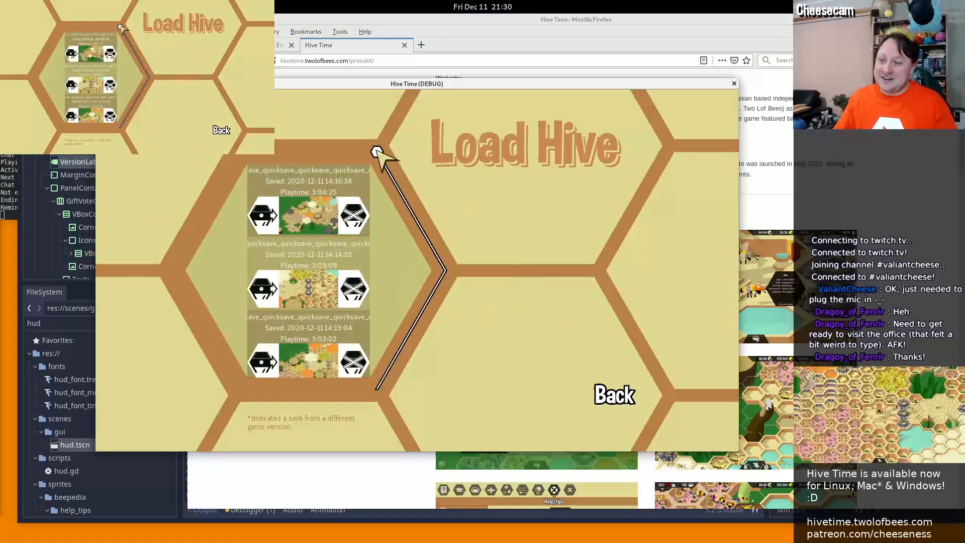
{"action": "left_click_drag", "start_coordinate": [377, 151], "coordinate": [405, 368]}
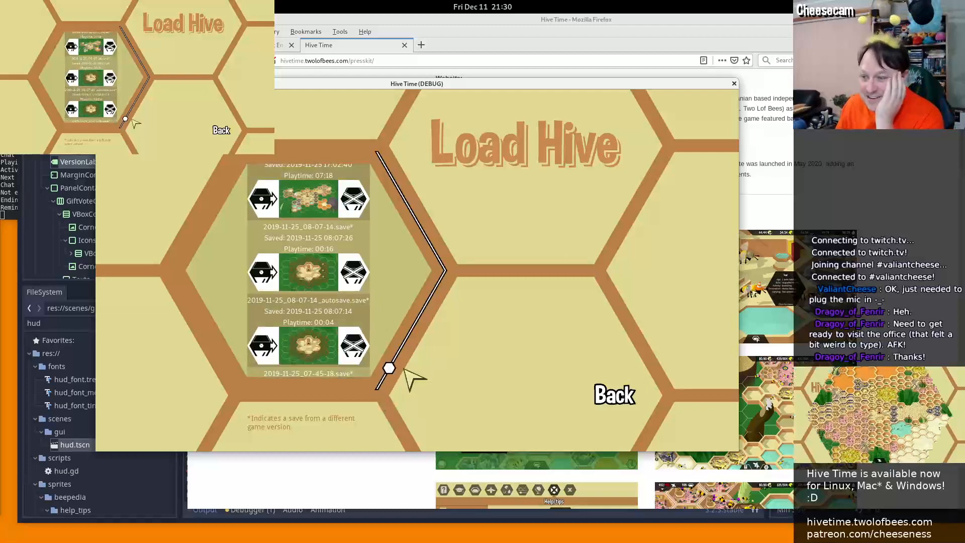
{"action": "scroll", "coordinate": [257, 196], "scroll_direction": "up", "scroll_amount": 2}
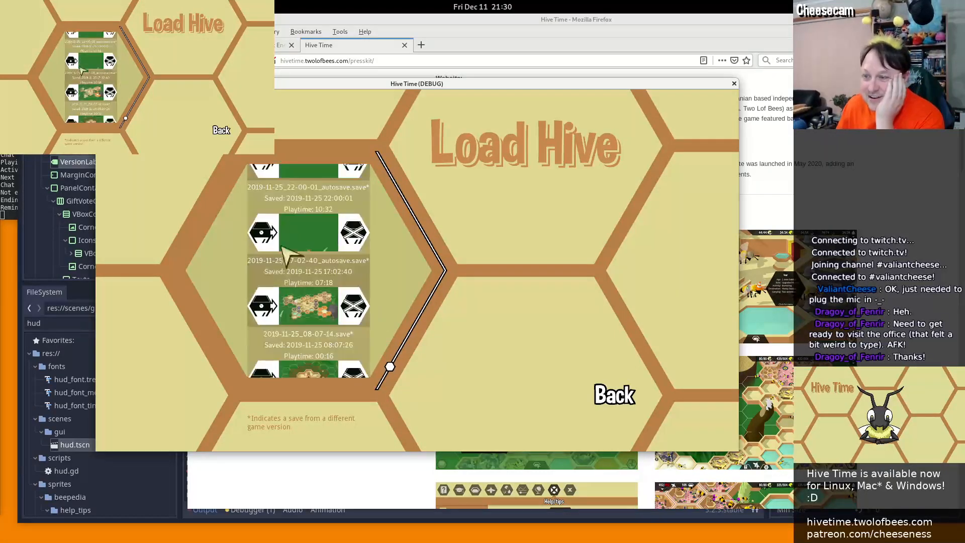
{"action": "left_click", "coordinate": [265, 306]}
Open the Screenshot tool and move its window clear of the game window
{"action": "key", "text": "super"}
{"action": "type", "text": "scree"}
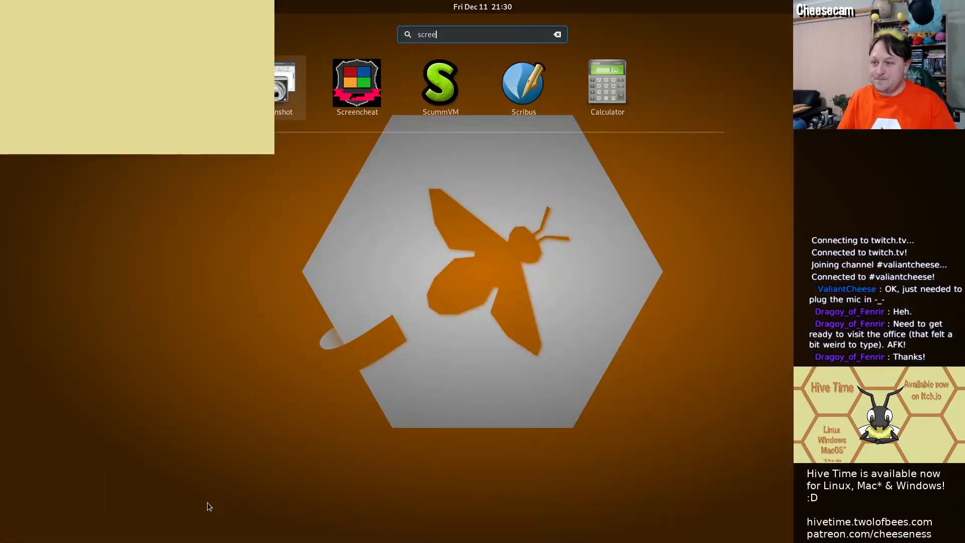
{"action": "key", "text": "Return"}
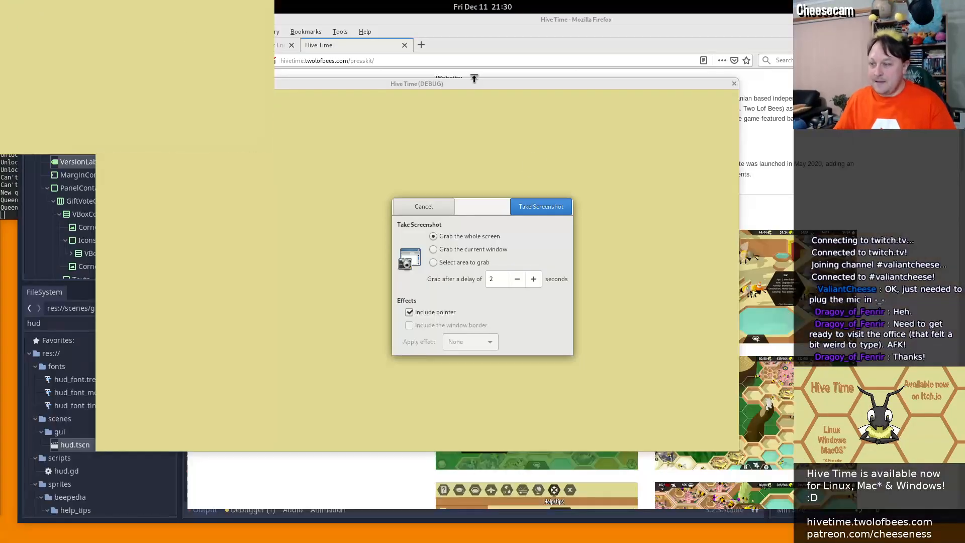
{"action": "left_click_drag", "start_coordinate": [482, 207], "coordinate": [859, 115]}
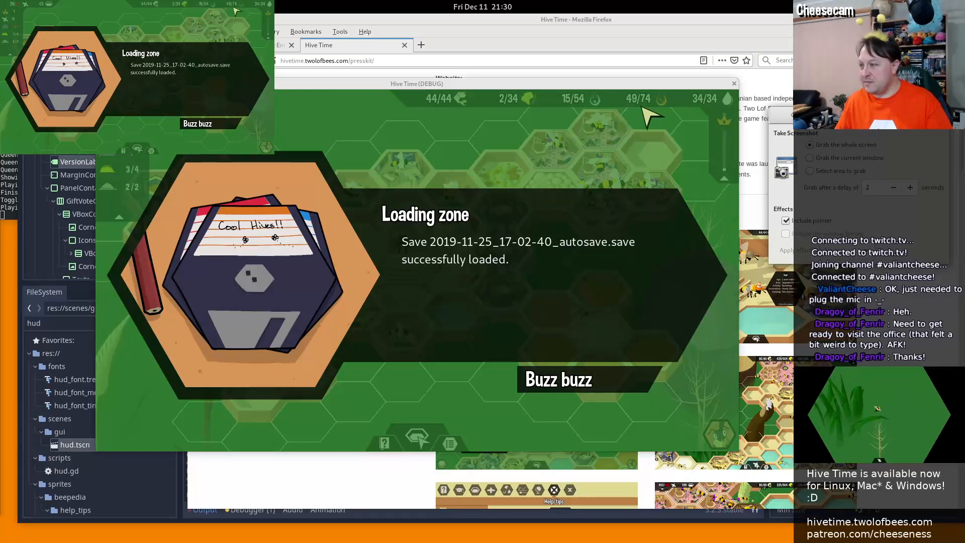
Move the Hive Time game window aside and close the game
{"action": "left_click_drag", "start_coordinate": [438, 84], "coordinate": [0, 143]}
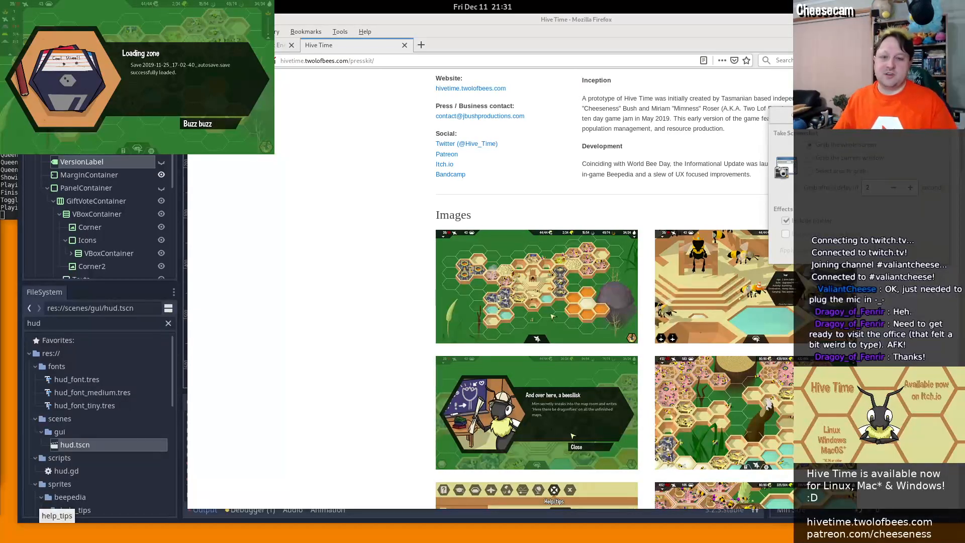
{"action": "left_click", "coordinate": [22, 412]}
{"action": "left_click", "coordinate": [733, 89]}
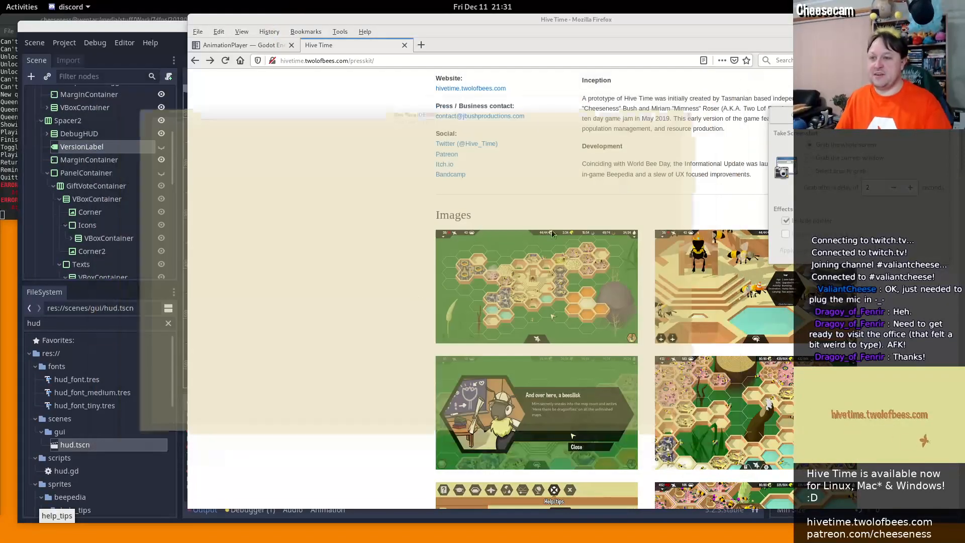
{"action": "key", "text": "alt+Tab"}
{"action": "key", "text": "super"}
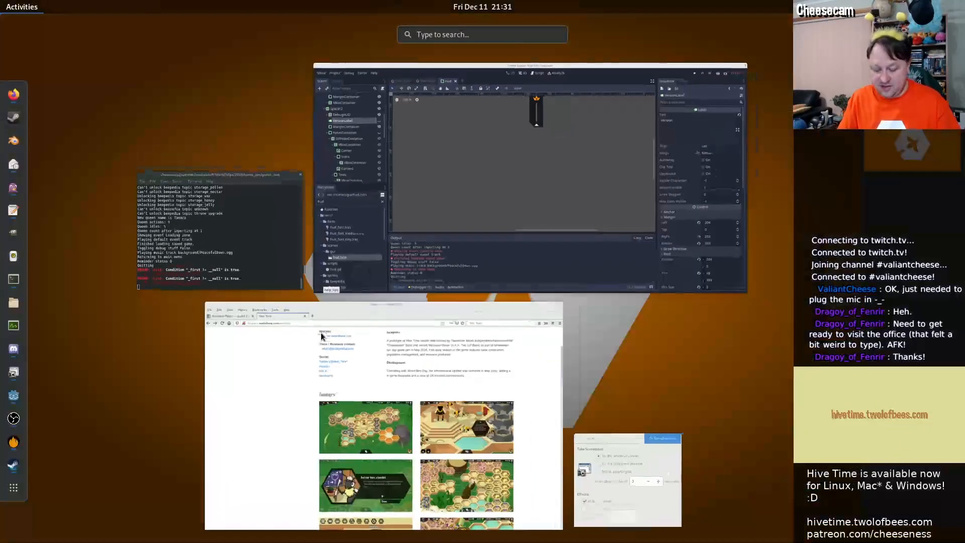
{"action": "type", "text": "blender"}
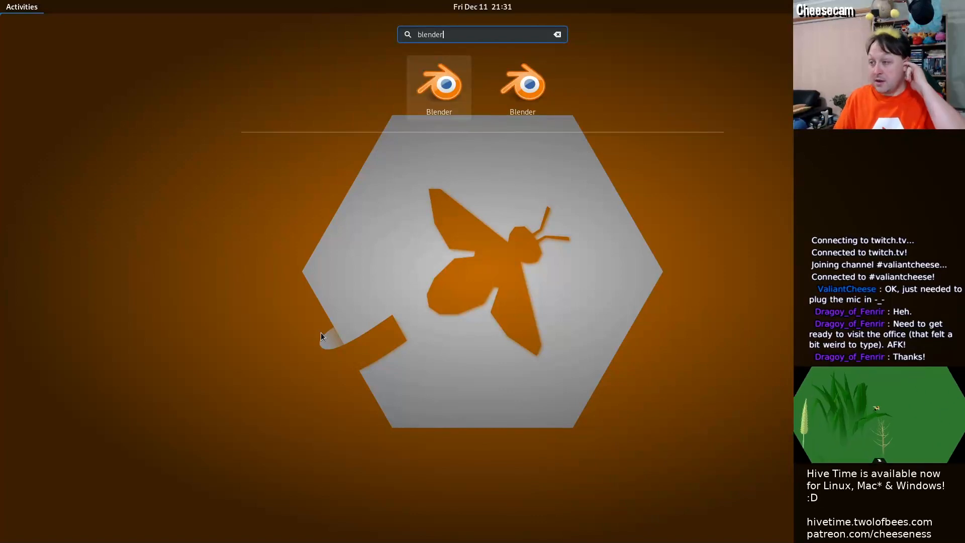
{"action": "key", "text": "super"}
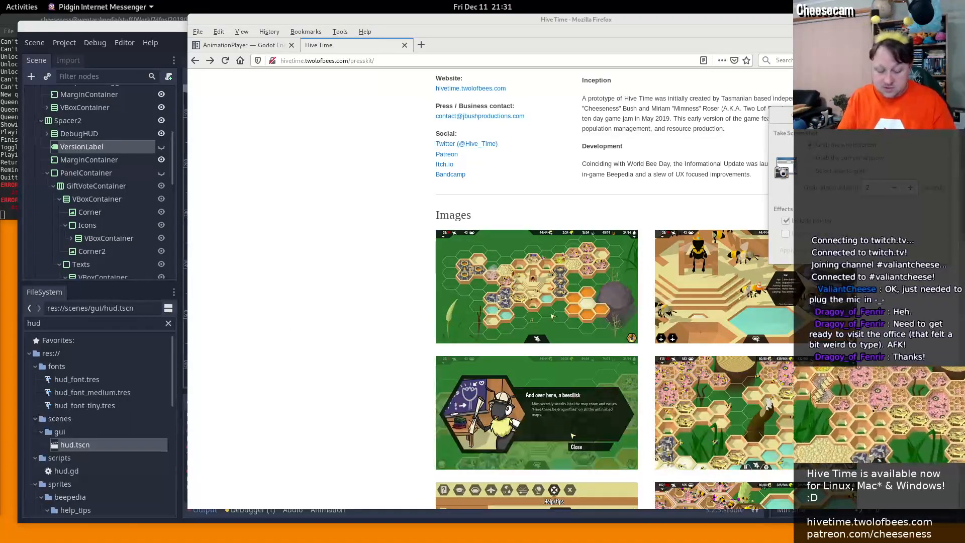
Launch Blender and bring up the trailer4_2.blend video editing project
{"action": "key", "text": "super"}
{"action": "type", "text": "blen"}
{"action": "key", "text": "Return"}
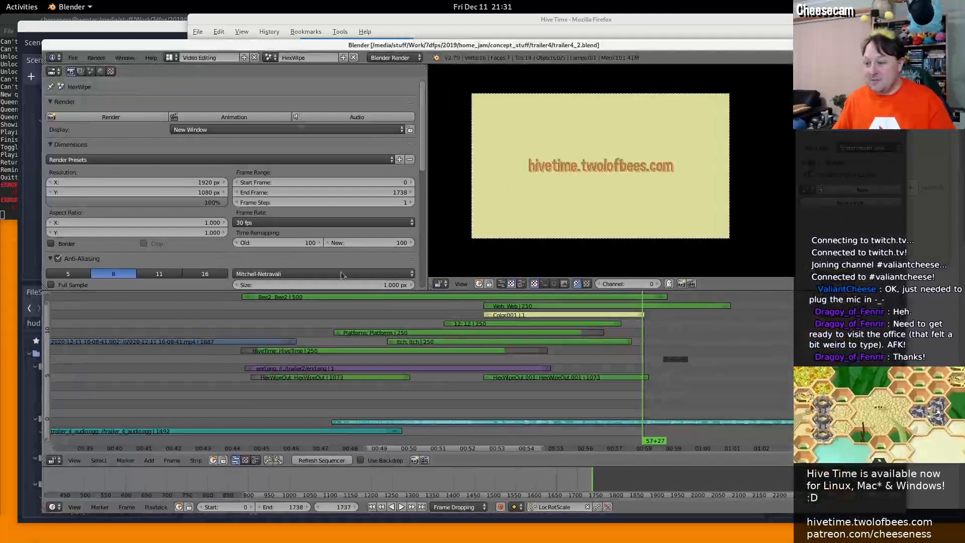
Enlarge the video sequencer area upward and show all of the trailer's strips from start to end
{"action": "scroll", "coordinate": [247, 391], "scroll_direction": "down", "scroll_amount": 7}
{"action": "middle_click_drag", "start_coordinate": [222, 385], "coordinate": [431, 373]}
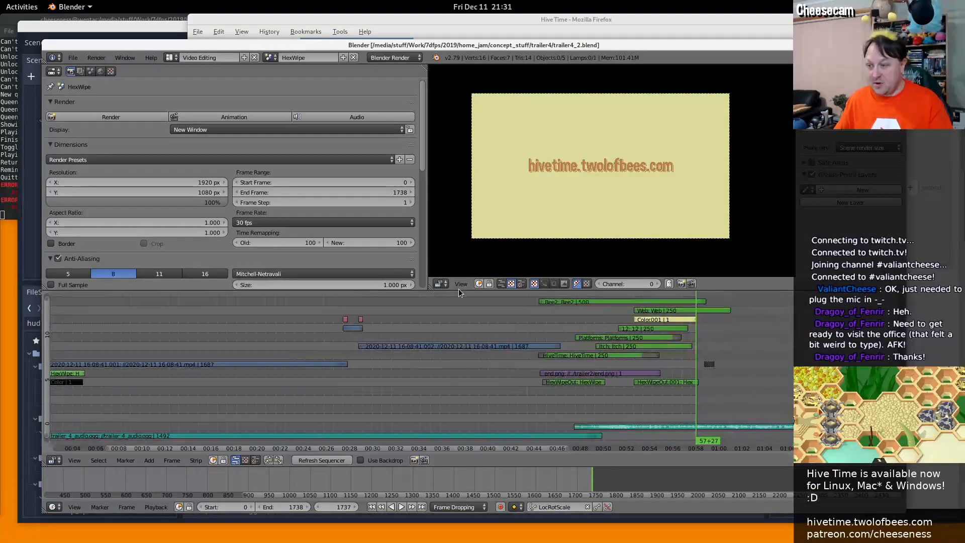
{"action": "left_click_drag", "start_coordinate": [458, 290], "coordinate": [454, 224]}
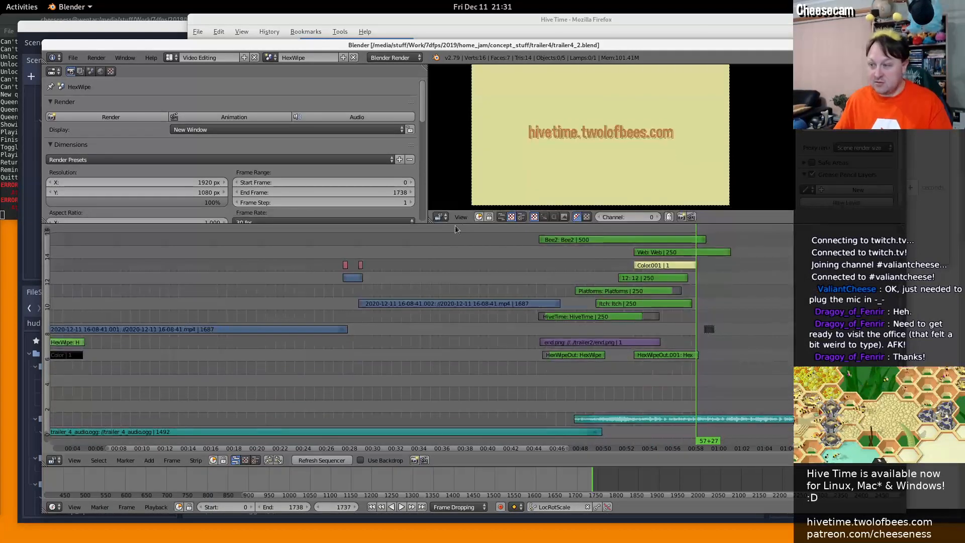
{"action": "middle_click_drag", "start_coordinate": [352, 335], "coordinate": [454, 350]}
{"action": "scroll", "coordinate": [439, 363], "scroll_direction": "down", "scroll_amount": 5}
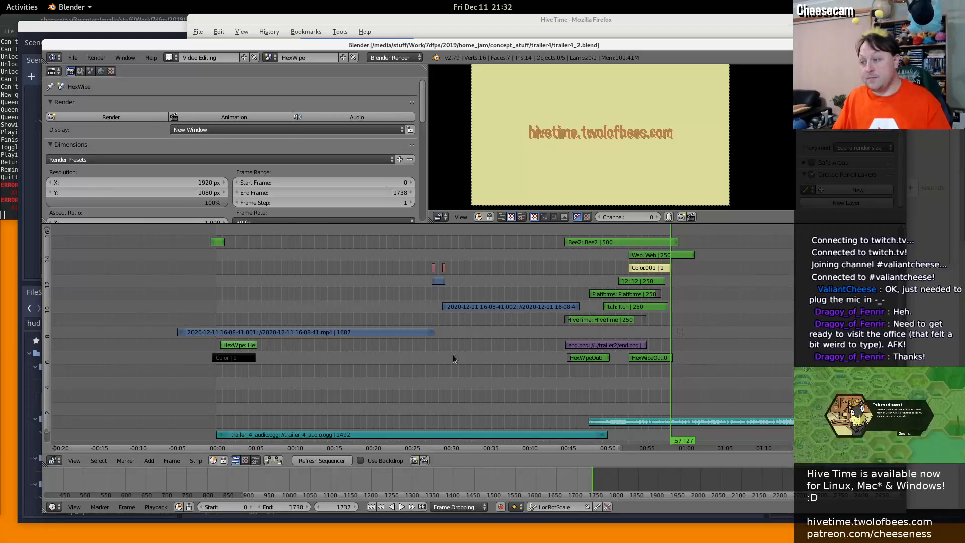
{"action": "key", "text": "alt+Tab"}
{"action": "key", "text": "alt+Tab"}
{"action": "key", "text": "alt+Tab"}
{"action": "key", "text": "alt+Tab"}
{"action": "key", "text": "alt+Tab"}
{"action": "key", "text": "alt+Tab"}
{"action": "key", "text": "alt+Tab"}
{"action": "key", "text": "alt+shift+Tab"}
{"action": "key", "text": "alt+shift+Tab"}
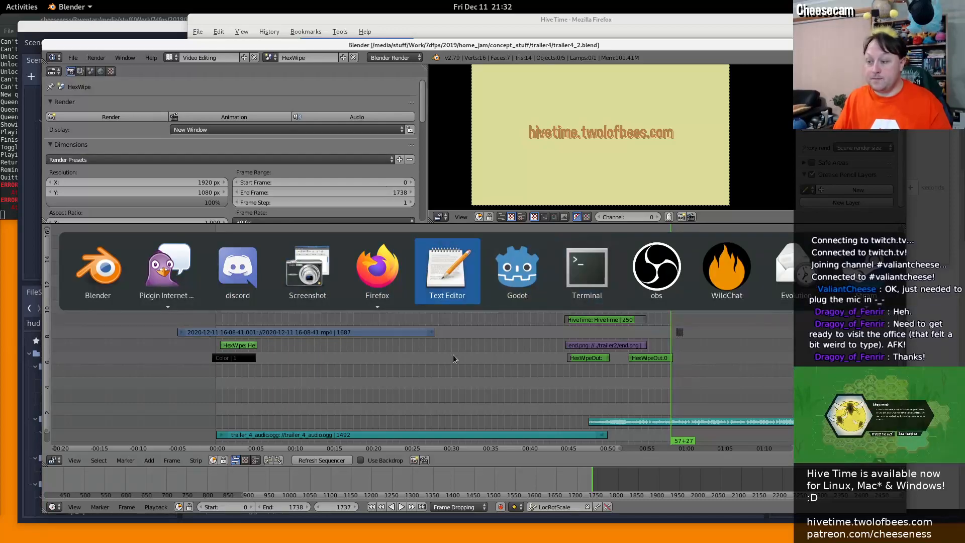
{"action": "key", "text": "alt+shift+Tab"}
Open the Nemo file manager
{"action": "key", "text": "super"}
{"action": "type", "text": "nemo"}
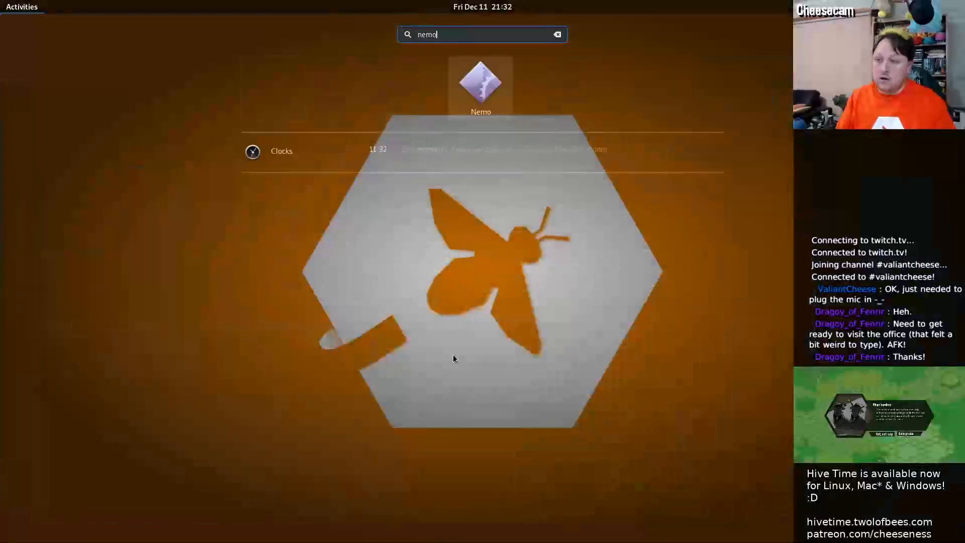
{"action": "key", "text": "Return"}
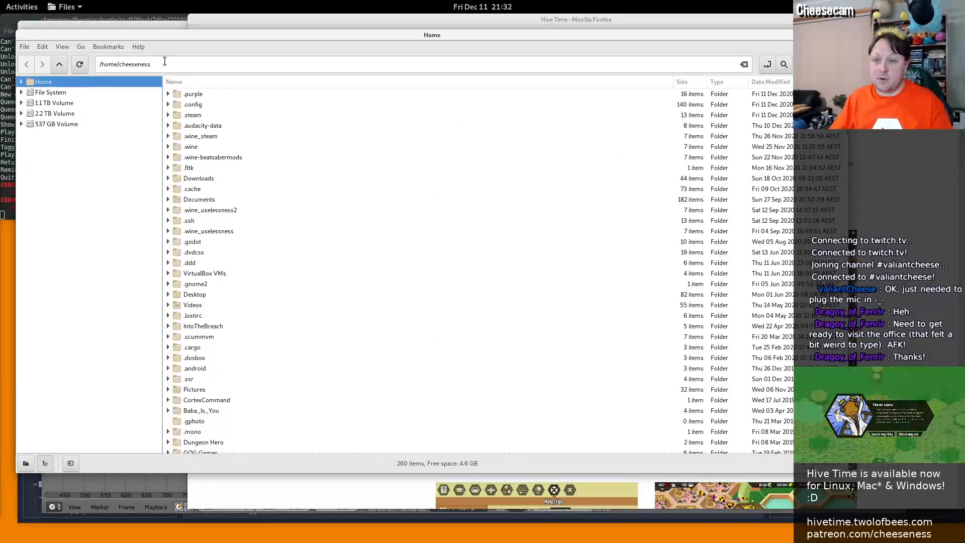
Go to the bookmarked 7dfps folder and open its 2019/home_jam project folder
{"action": "left_click", "coordinate": [108, 46]}
{"action": "left_click", "coordinate": [121, 81]}
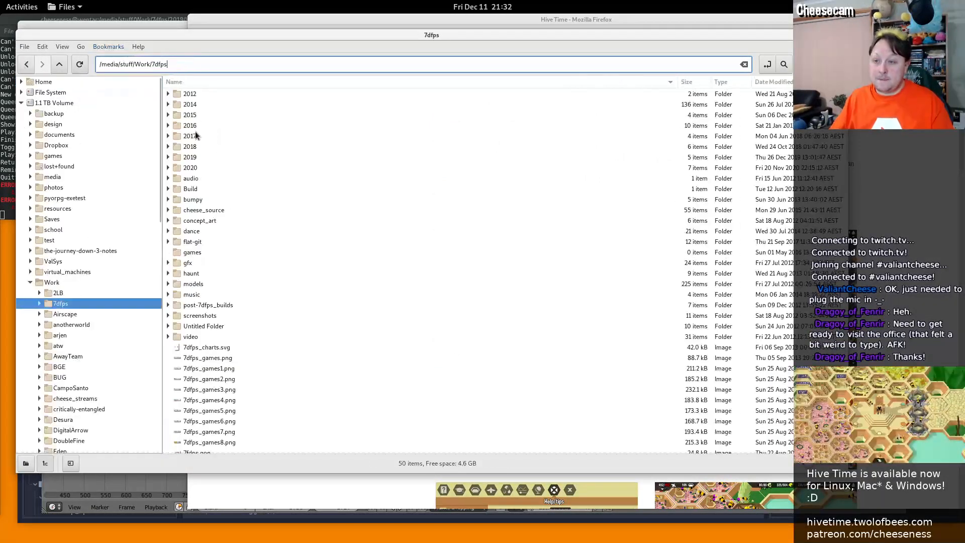
{"action": "double_click", "coordinate": [190, 157]}
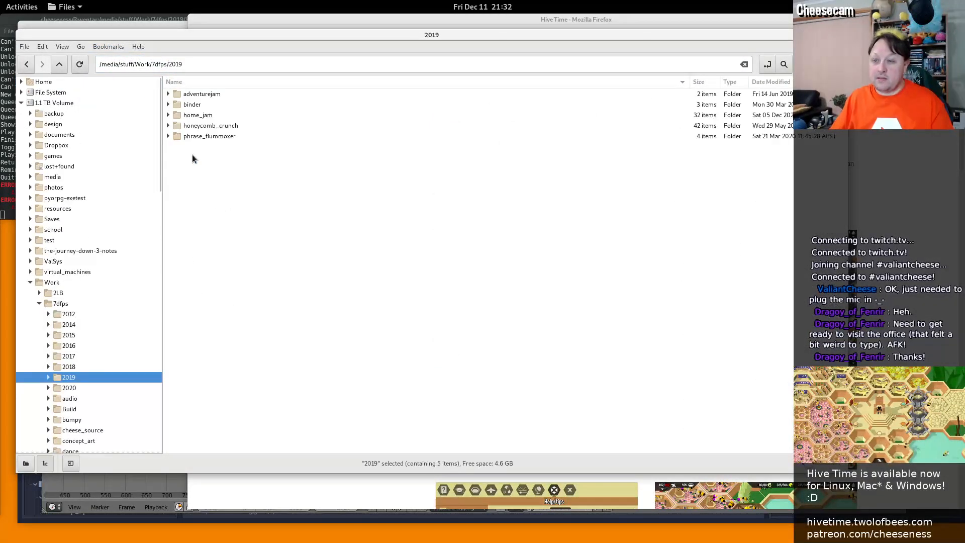
{"action": "double_click", "coordinate": [200, 117]}
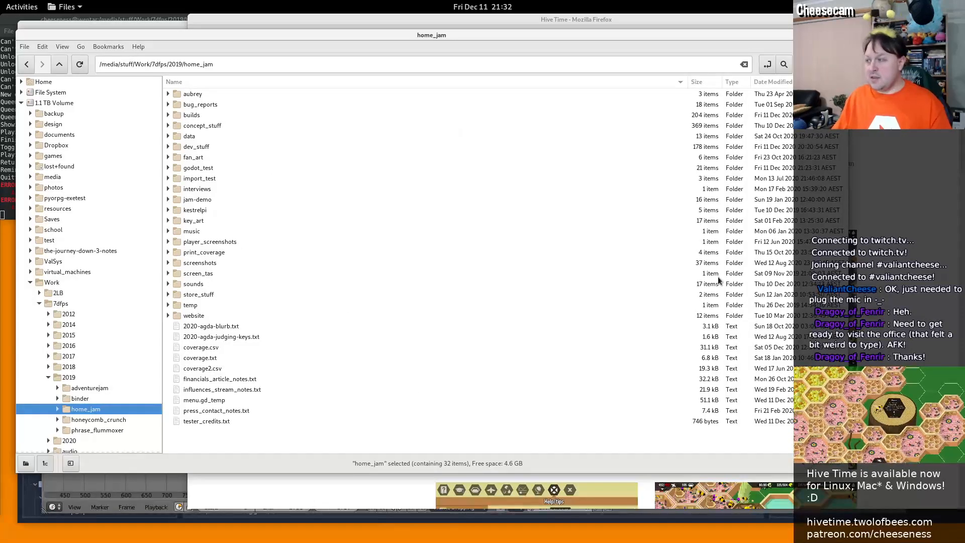
Switch to the text editor and examine the update poem in september_2020_todo.txt
{"action": "key", "text": "alt+Tab"}
{"action": "key", "text": "alt+Tab"}
{"action": "key", "text": "alt+Tab"}
{"action": "key", "text": "alt+Tab"}
{"action": "key", "text": "alt+Tab"}
{"action": "key", "text": "alt+Tab"}
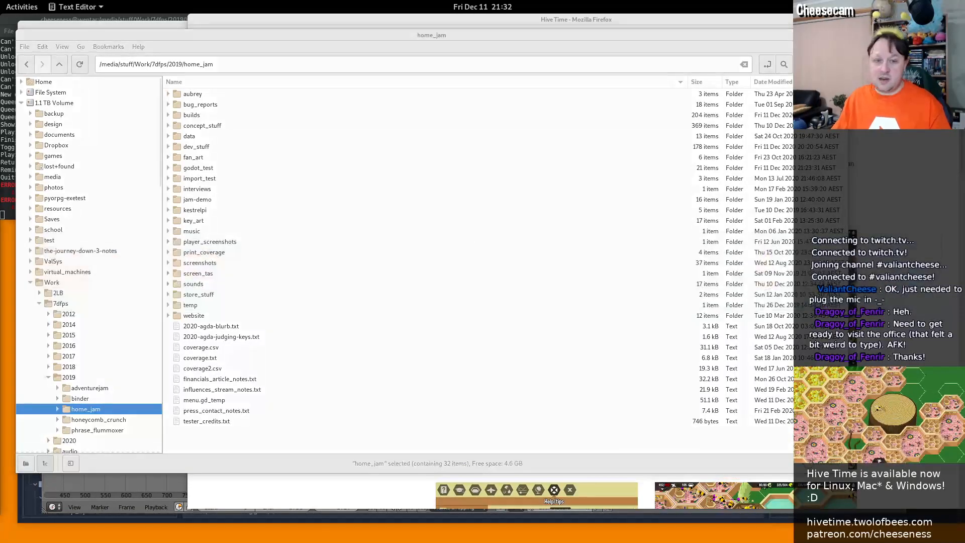
{"action": "scroll", "coordinate": [427, 272], "scroll_direction": "up", "scroll_amount": 10}
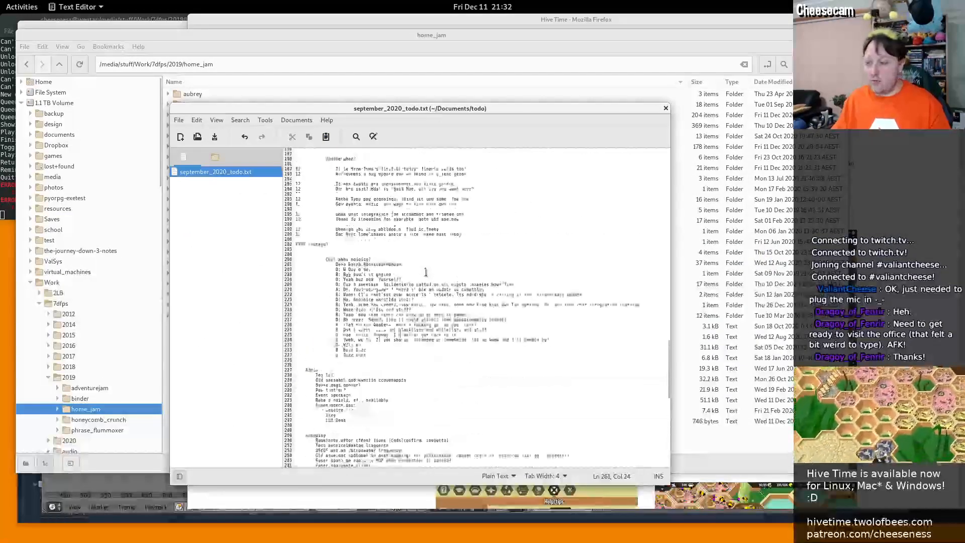
{"action": "scroll", "coordinate": [426, 272], "scroll_direction": "up", "scroll_amount": 12}
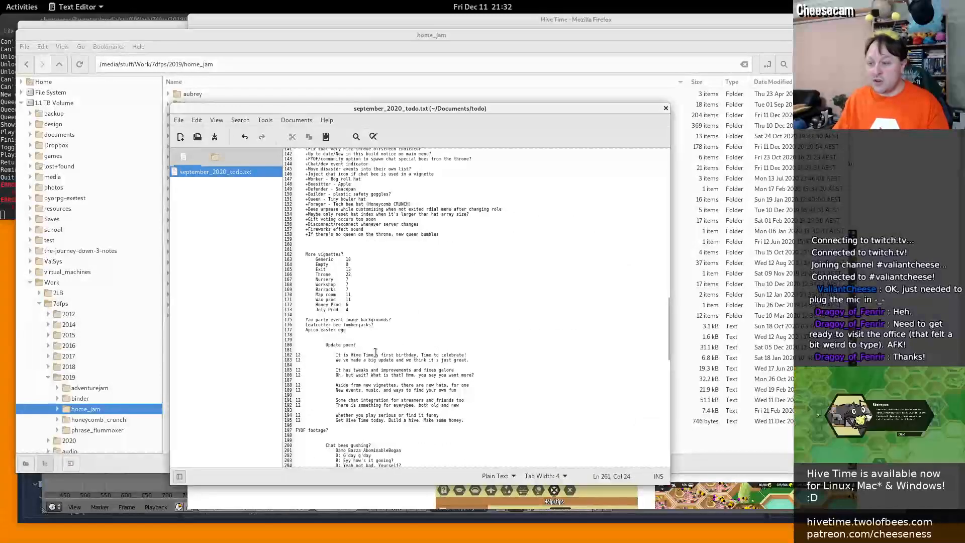
{"action": "left_click_drag", "start_coordinate": [376, 355], "coordinate": [380, 421]}
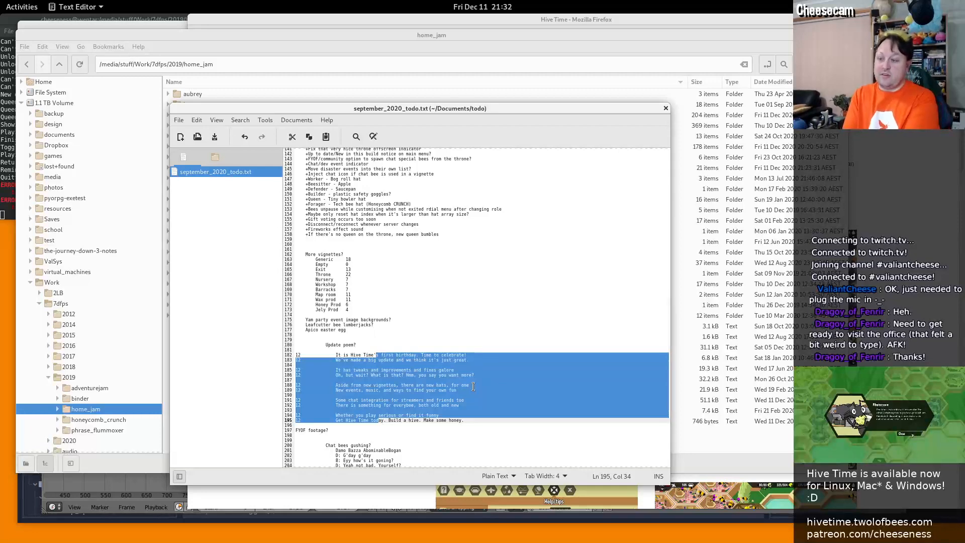
{"action": "left_click", "coordinate": [497, 365]}
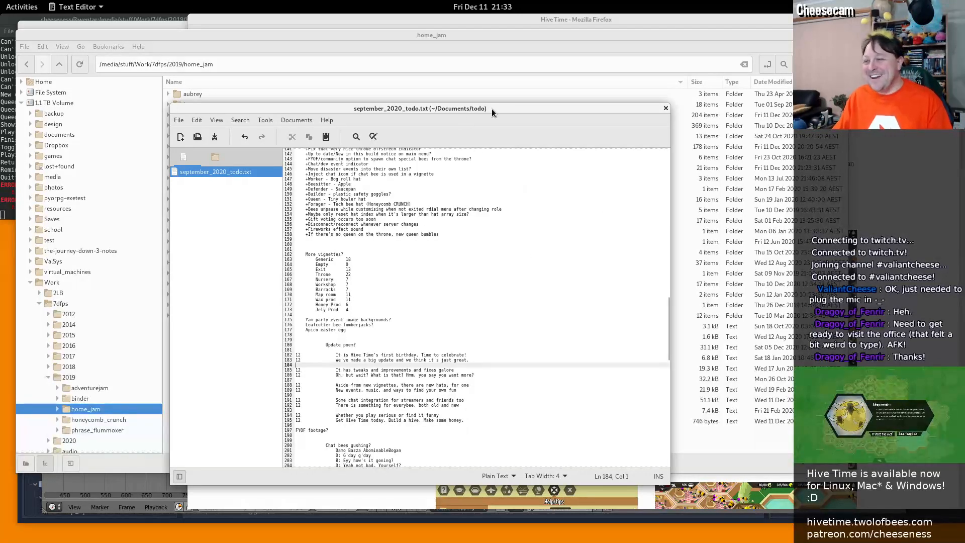
{"action": "left_click_drag", "start_coordinate": [352, 349], "coordinate": [374, 424]}
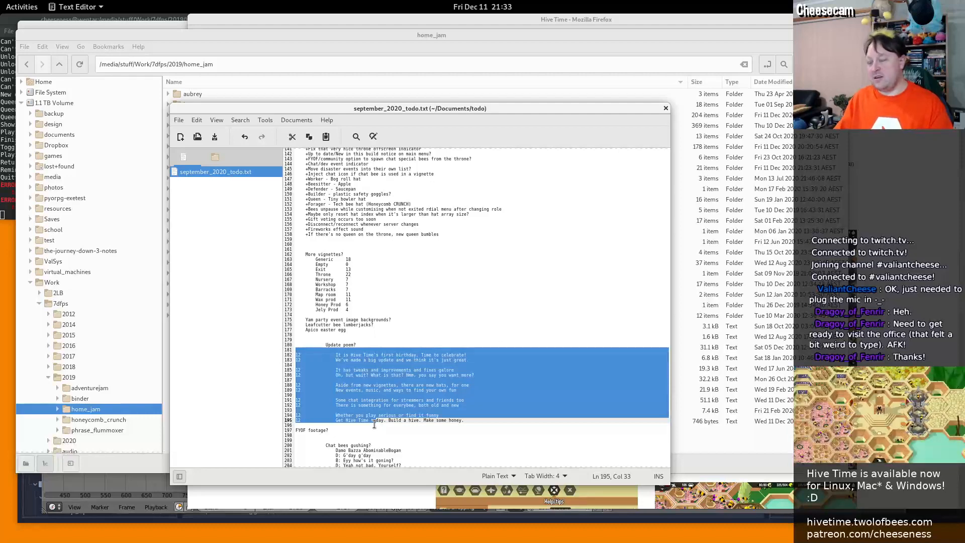
Insert blank lines above the "Update poem?" heading and write "Birthday" there, indented by four tabs, with a new line under it
{"action": "left_click", "coordinate": [425, 340]}
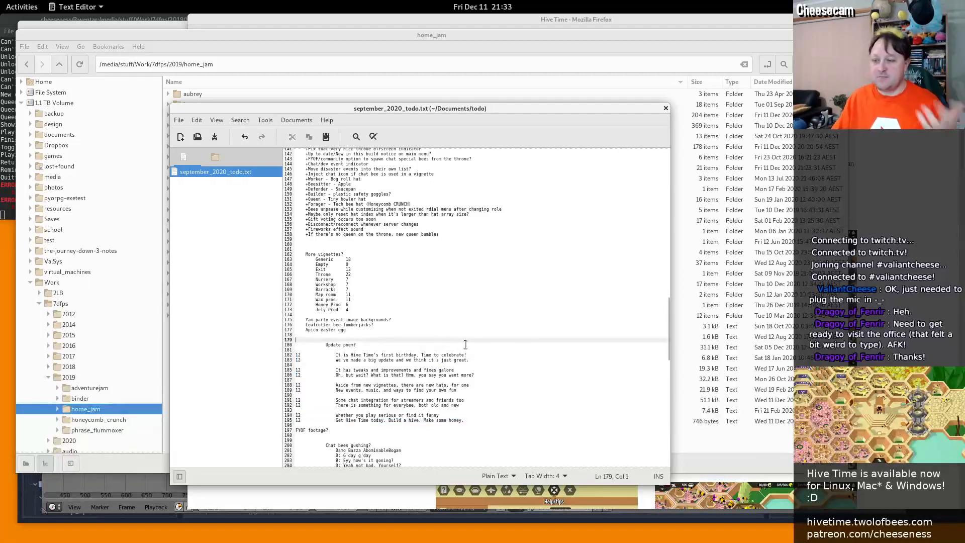
{"action": "key", "text": "Return"}
{"action": "key", "text": "Return"}
{"action": "key", "text": "Return"}
{"action": "key", "text": "Up"}
{"action": "key", "text": "Up"}
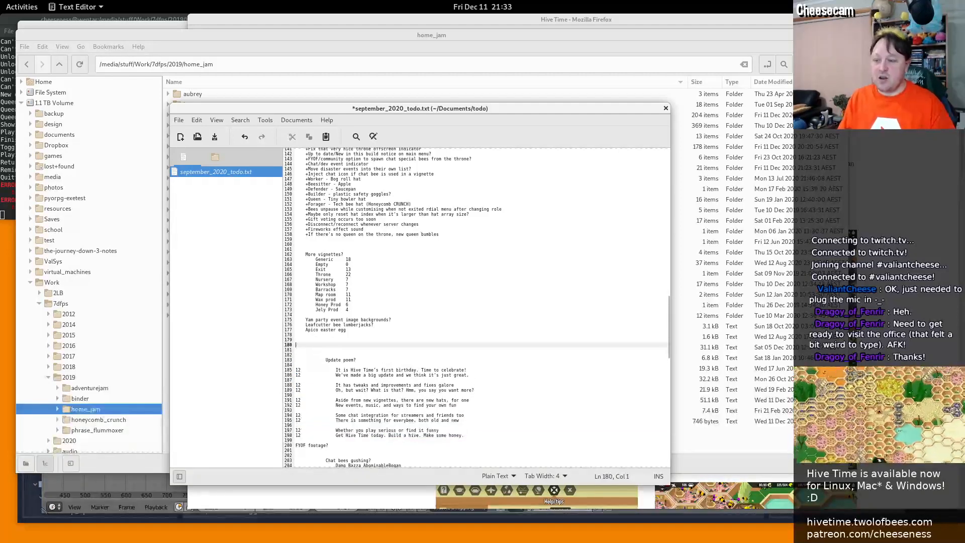
{"action": "key", "text": "Tab"}
{"action": "key", "text": "Tab"}
{"action": "key", "text": "Tab"}
{"action": "key", "text": "Tab"}
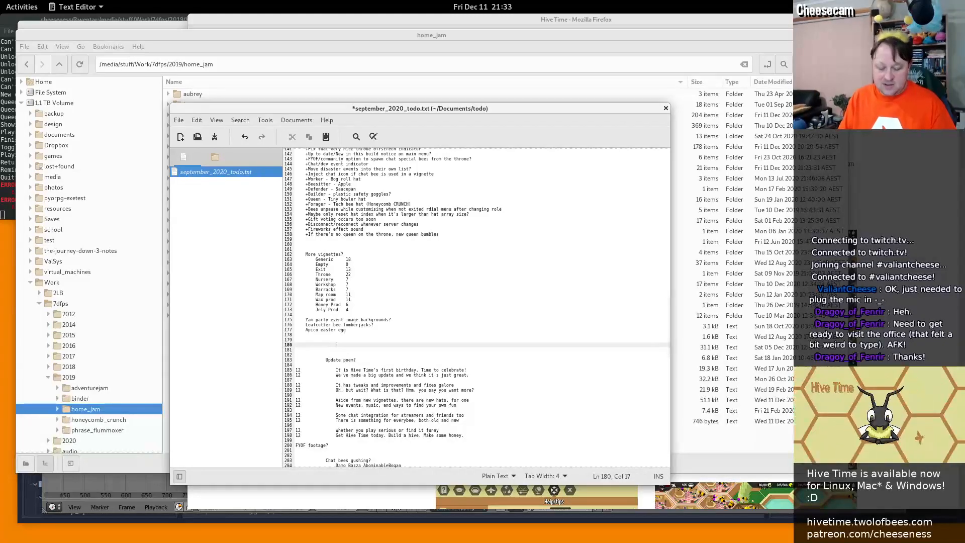
{"action": "type", "text": "8irthday"}
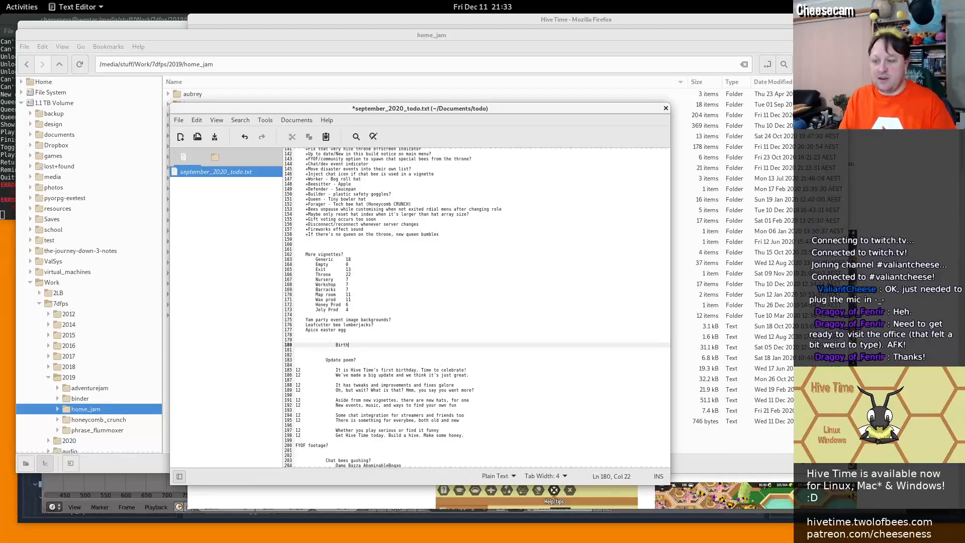
{"action": "key", "text": "Return"}
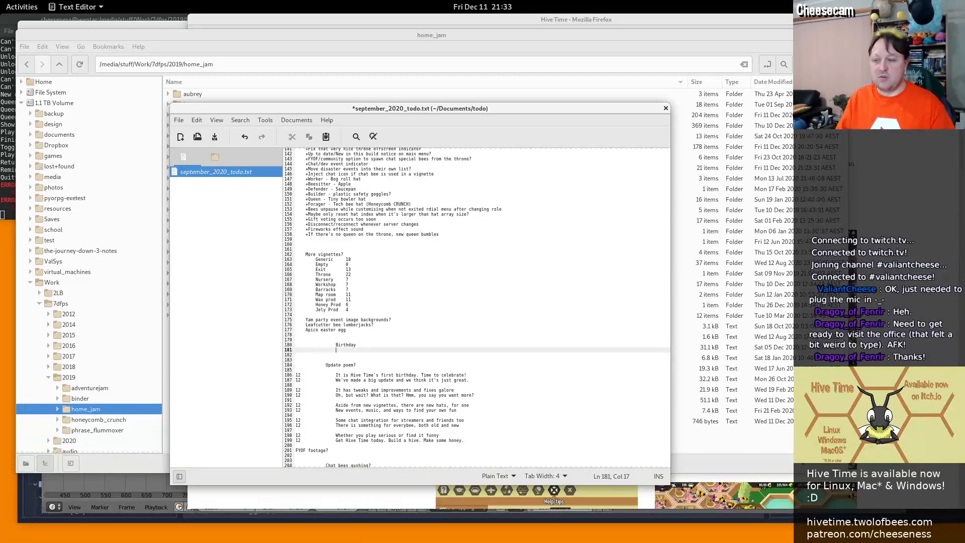
Write "way" on the line directly under "Birthday"
{"action": "left_click", "coordinate": [356, 345]}
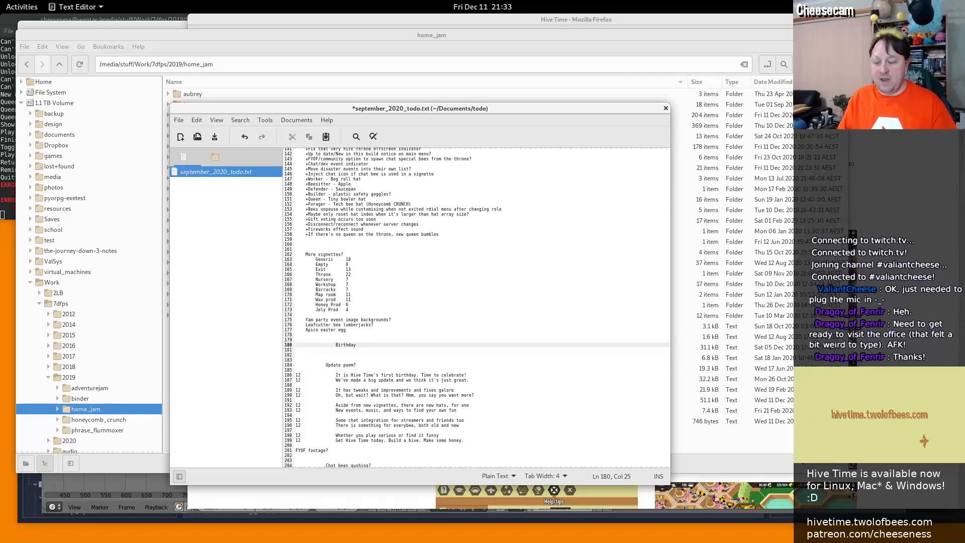
{"action": "key", "text": "Down"}
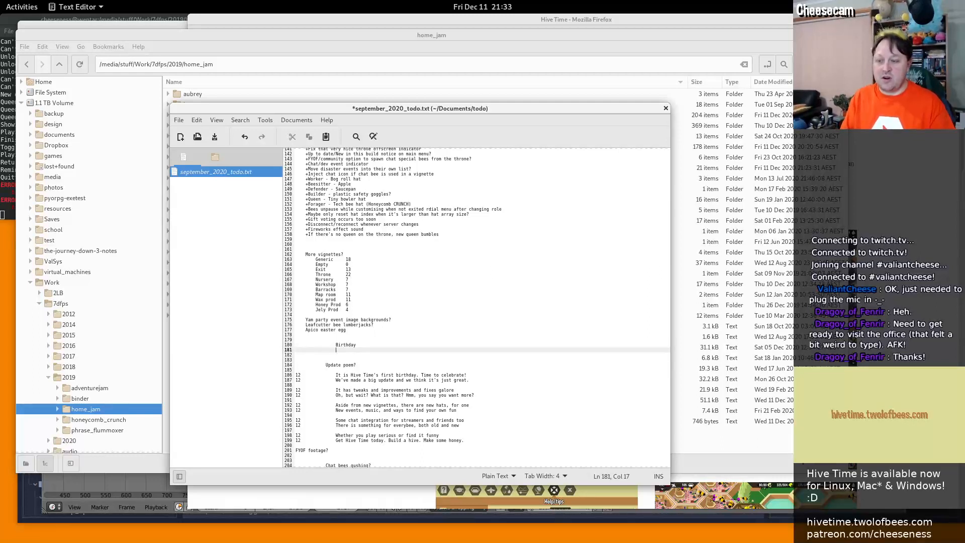
{"action": "key", "text": "Up"}
{"action": "key", "text": "Up"}
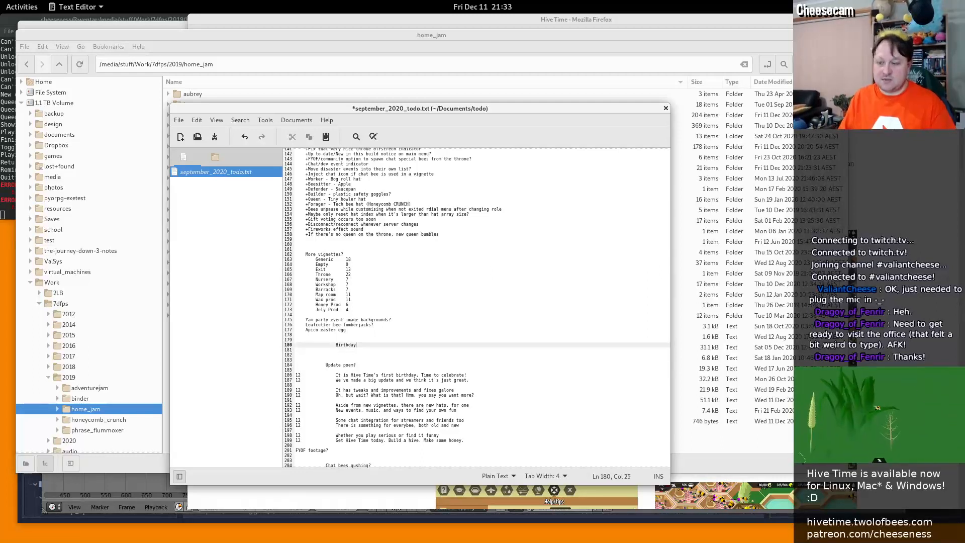
{"action": "key", "text": "Down"}
{"action": "key", "text": "Down"}
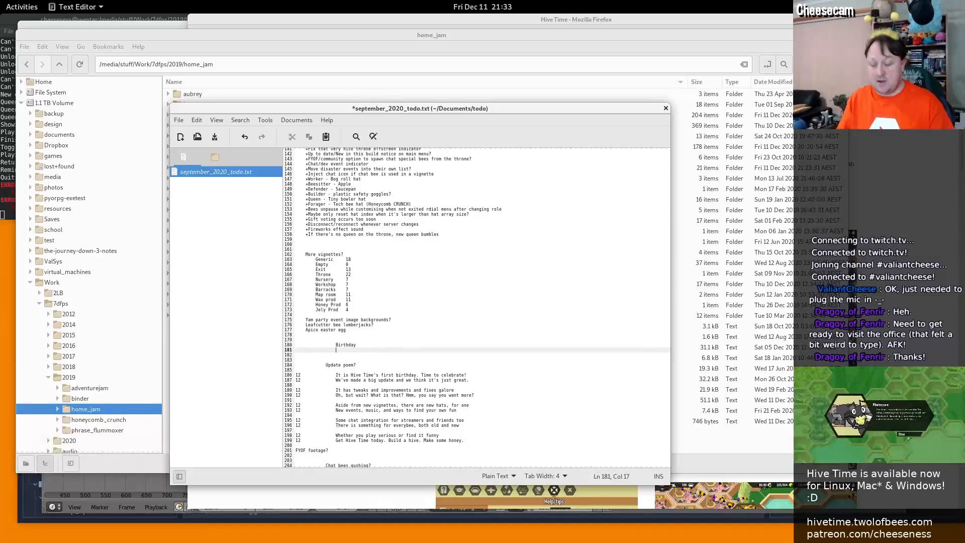
{"action": "type", "text": "y"}
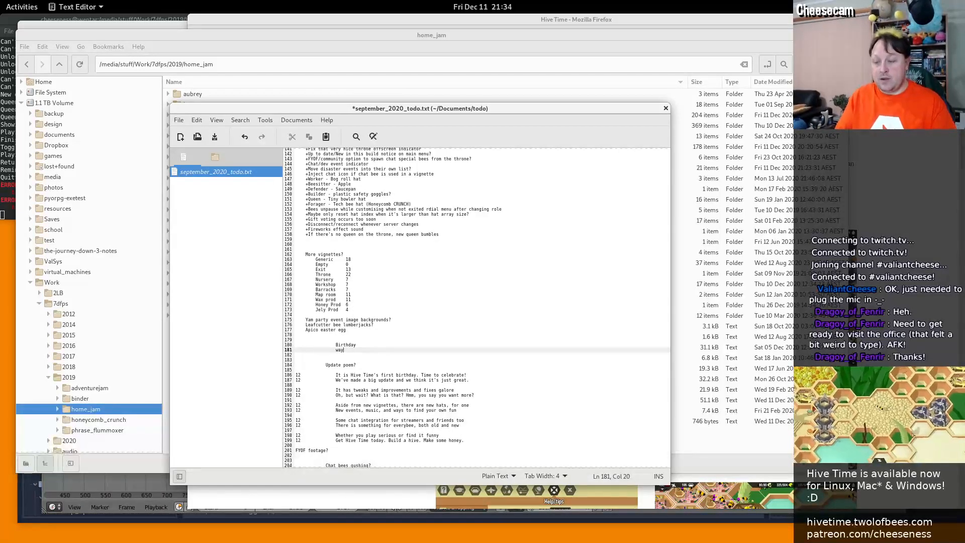
Add "day" in a separate tabbed column on the "Birthday" line
{"action": "key", "text": "ctrl+shift+Left"}
{"action": "key", "text": "Up"}
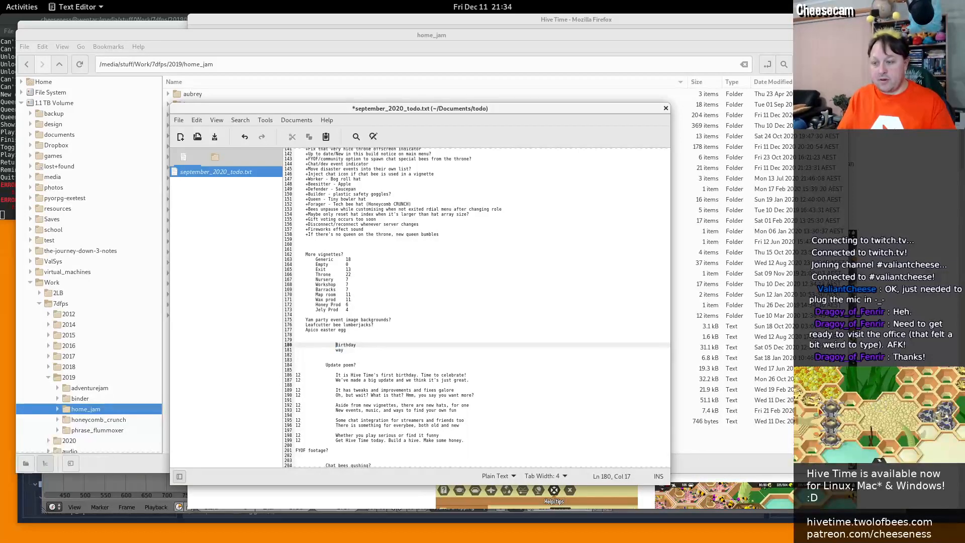
{"action": "key", "text": "ctrl+shift+Right"}
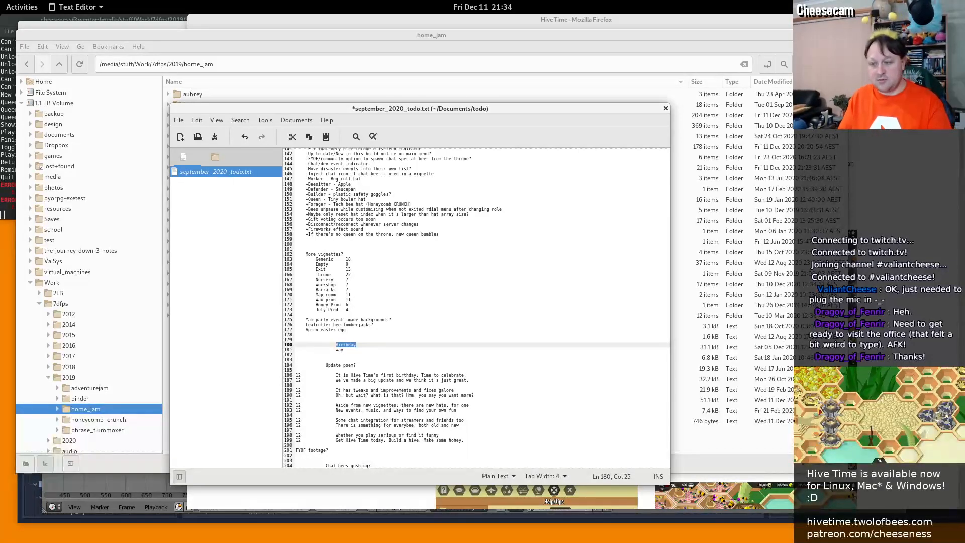
{"action": "key", "text": "Right"}
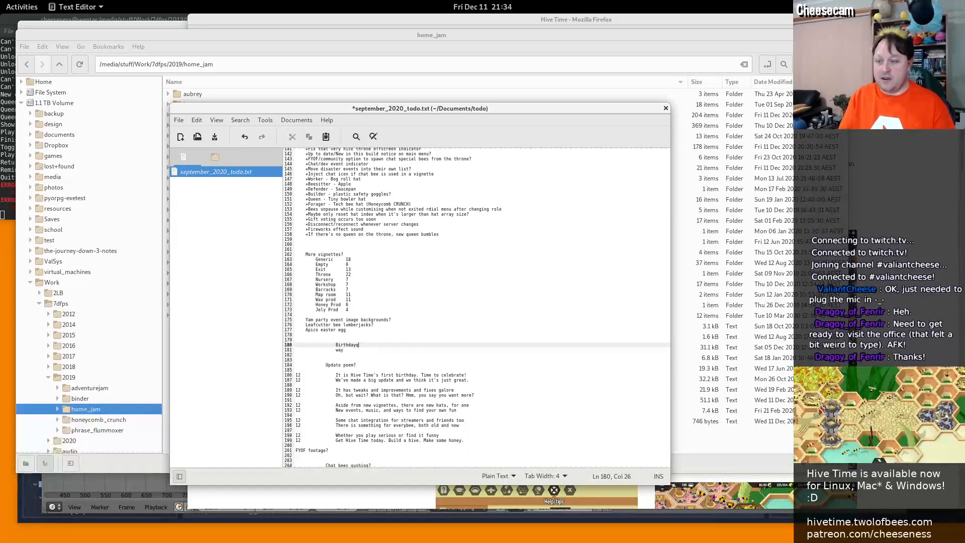
{"action": "key", "text": "Tab"}
{"action": "key", "text": "Tab"}
{"action": "key", "text": "Tab"}
{"action": "key", "text": "Tab"}
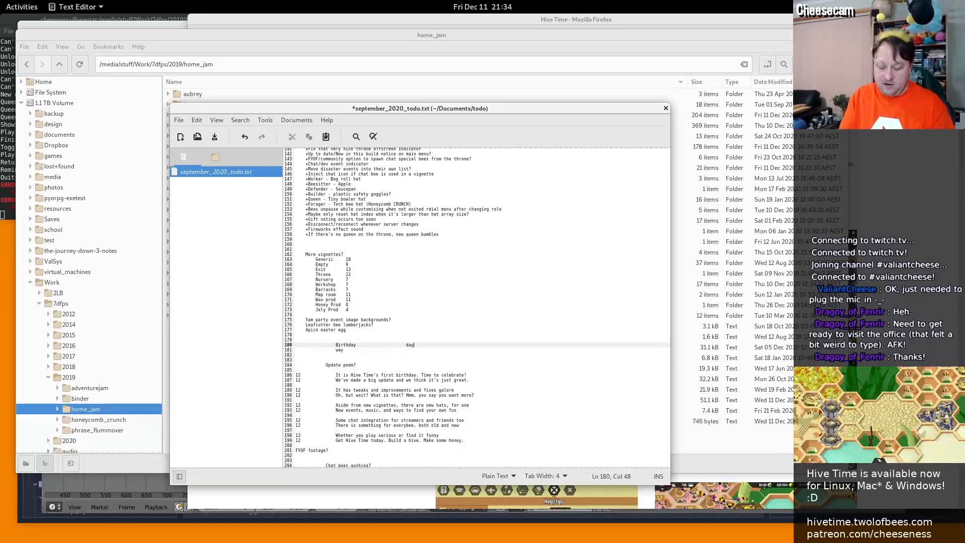
{"action": "type", "text": "day"}
Add "way" on the following line, aligned beneath "day" in the second column
{"action": "key", "text": "Down"}
{"action": "key", "text": "Tab"}
{"action": "key", "text": "Tab"}
{"action": "key", "text": "Tab"}
{"action": "key", "text": "Tab"}
{"action": "key", "text": "Tab"}
{"action": "key", "text": "Tab"}
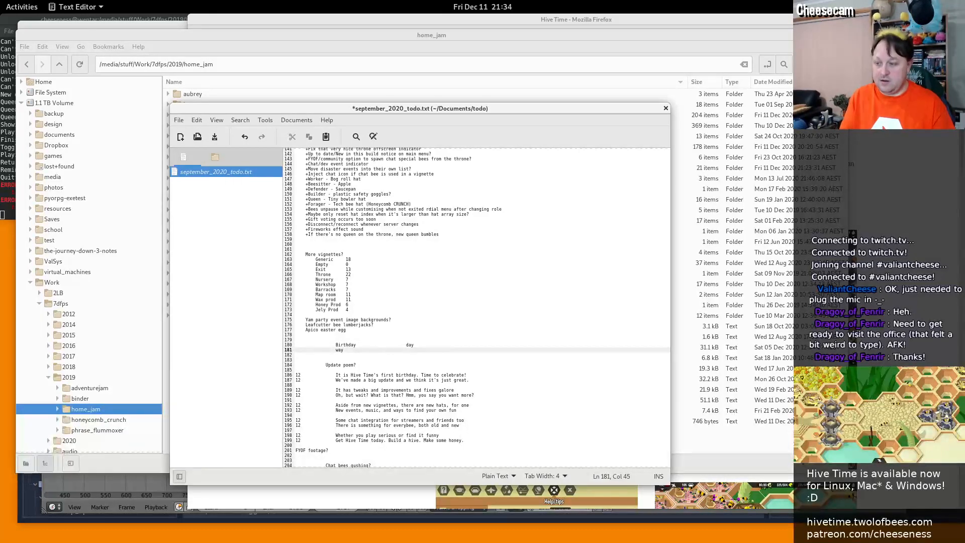
{"action": "type", "text": "wr"}
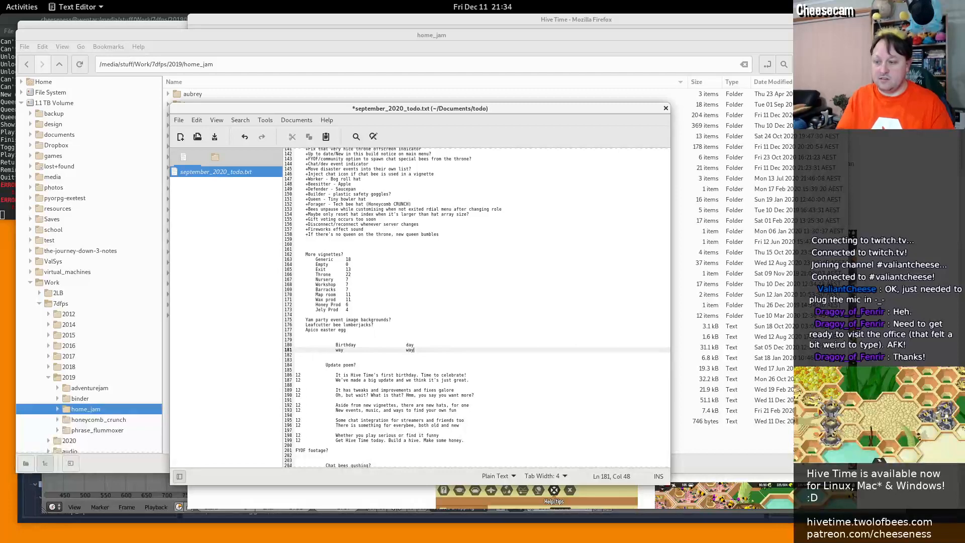
Delete the "way" directly under "Birthday", leaving the one in the second column
{"action": "key", "text": "Up"}
{"action": "key", "text": "Down"}
{"action": "key", "text": "Home"}
{"action": "key", "text": "Home"}
{"action": "key", "text": "ctrl+shift+Right"}
{"action": "key", "text": "Delete"}
Insert new lines above "Birthday" and write "Celebrate, rate" at the same indentation
{"action": "key", "text": "Up"}
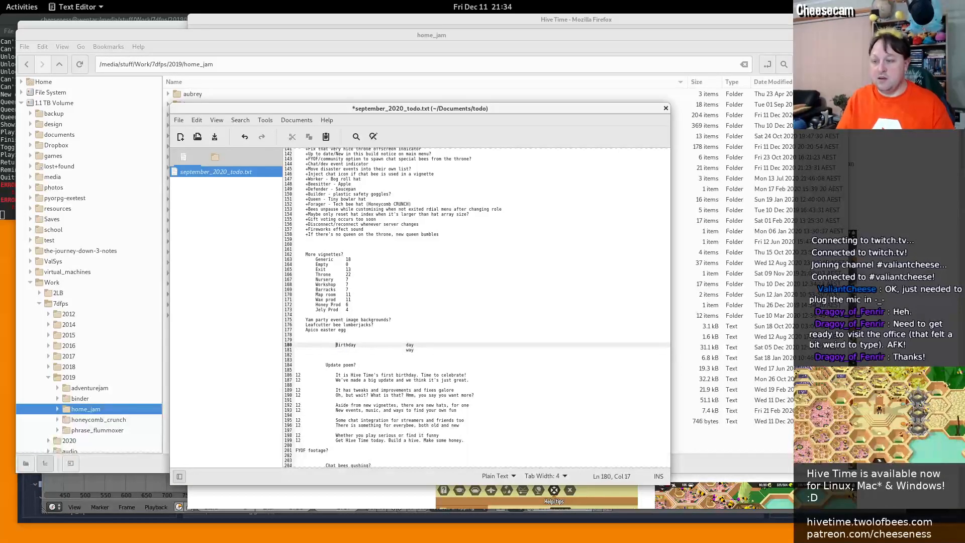
{"action": "key", "text": "Up"}
{"action": "key", "text": "Return"}
{"action": "key", "text": "Return"}
{"action": "key", "text": "Up"}
{"action": "key", "text": "Tab"}
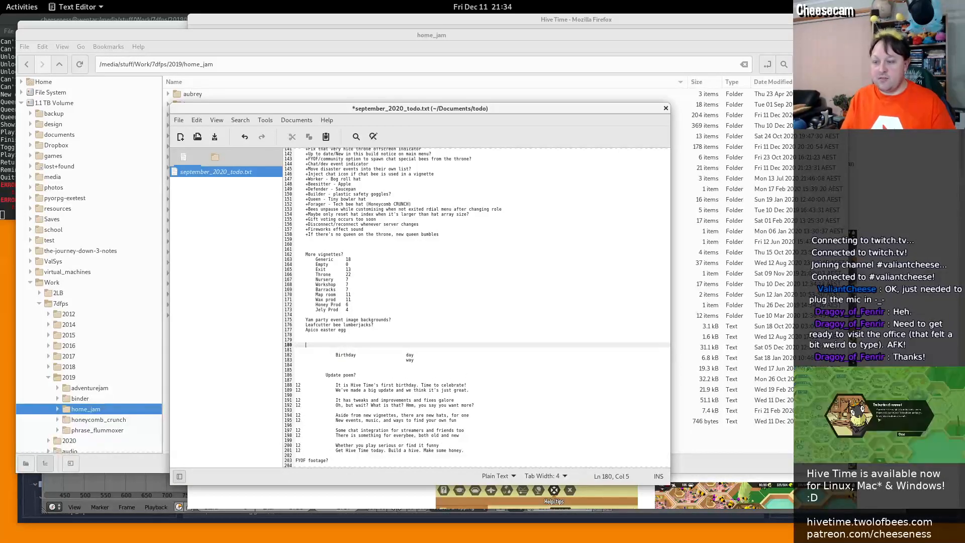
{"action": "key", "text": "Tab"}
{"action": "key", "text": "Tab"}
{"action": "key", "text": "Tab"}
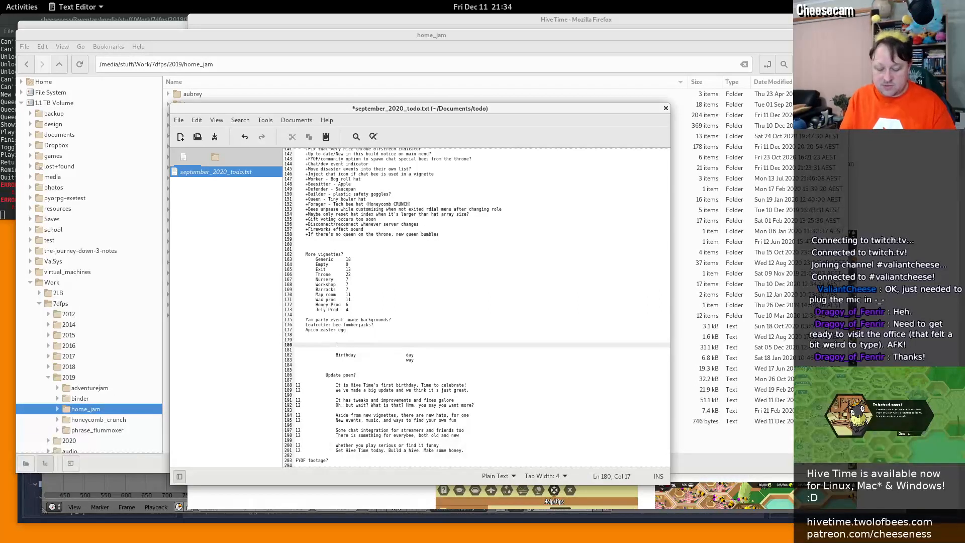
{"action": "type", "text": "Celebrate, rate"}
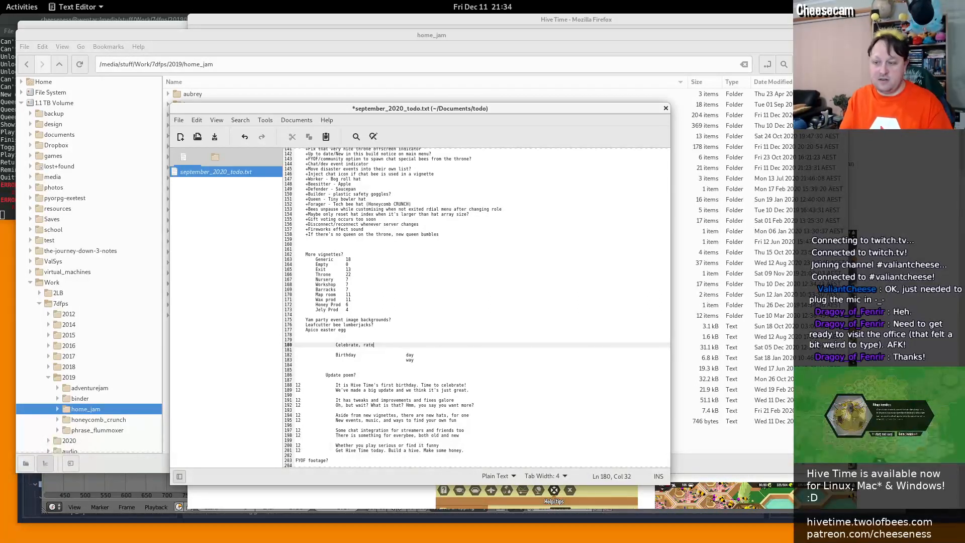
Add the rhyme note "Birthday, today" on a new line beneath "Celebrate, rate"
{"action": "key", "text": "Return"}
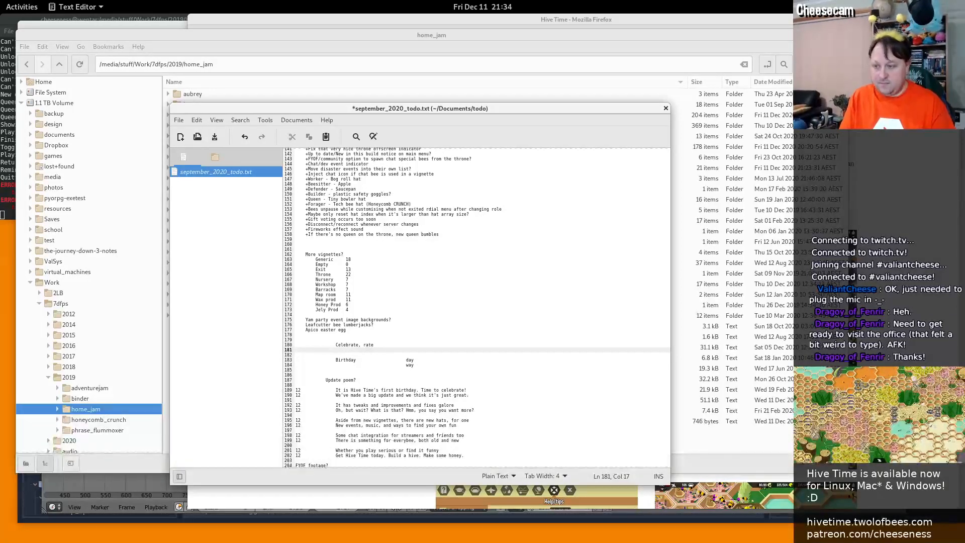
{"action": "type", "text": "T"}
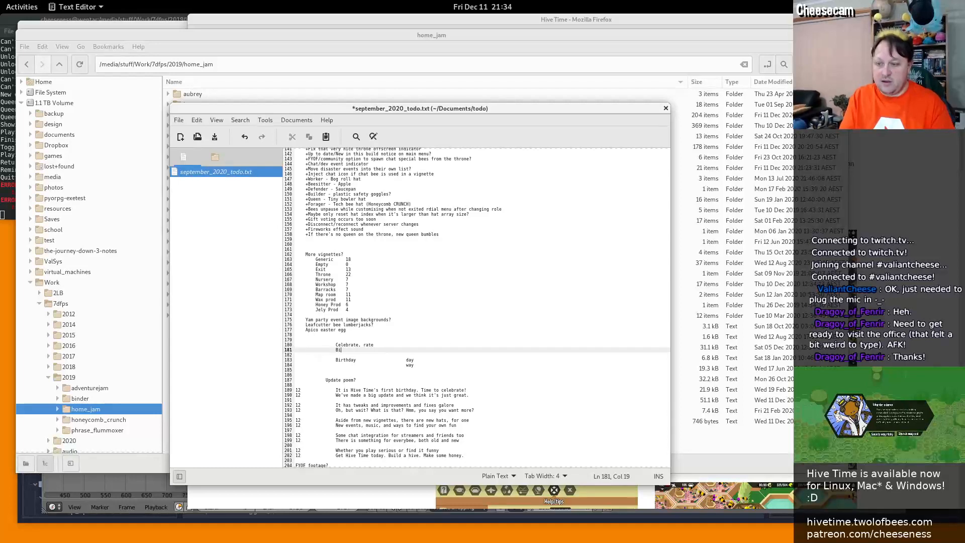
{"action": "type", "text": "irthday"}
{"action": "key", "text": "Return"}
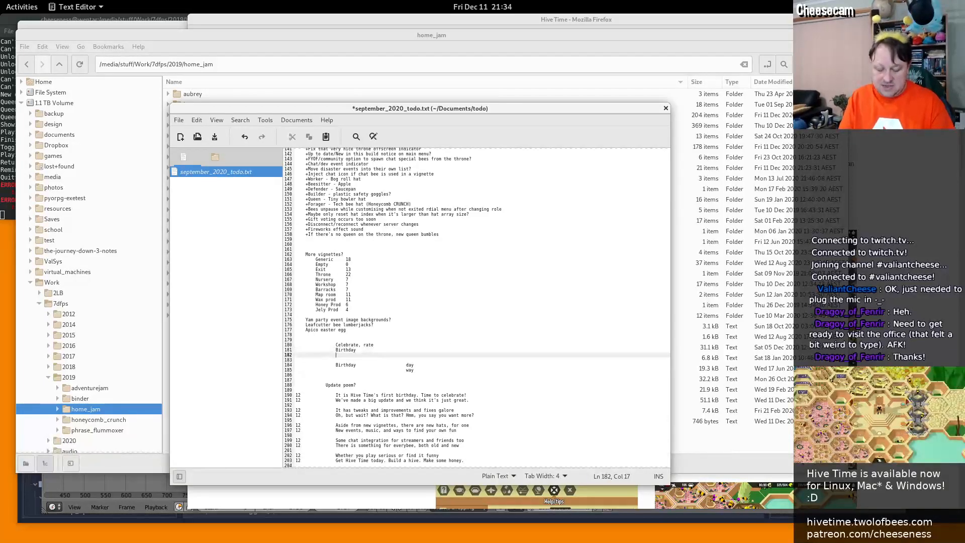
{"action": "key", "text": "Up"}
{"action": "key", "text": "End"}
{"action": "type", "text": ", today"}
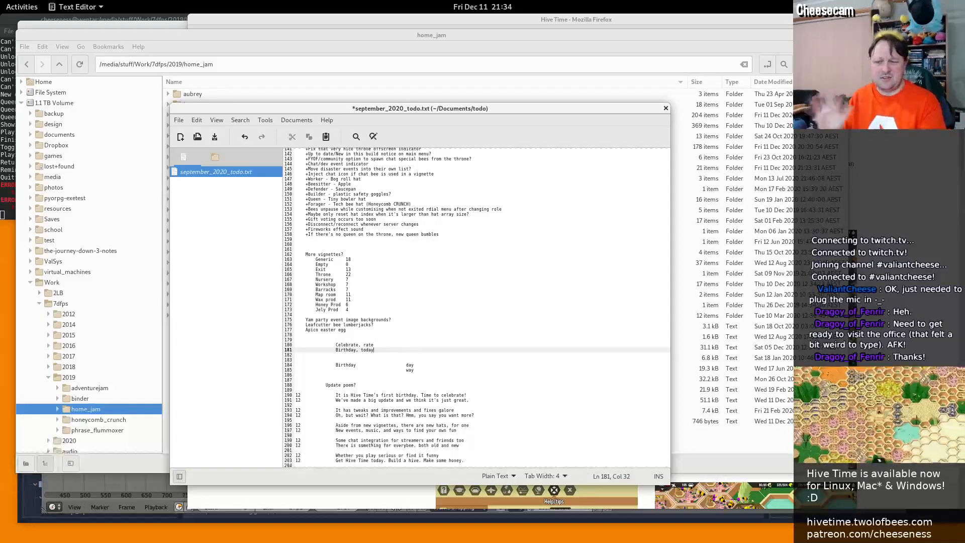
Add the rhyme pairs "Birthday, way" and "Today, way" on separate lines beneath "Birthday, today"
{"action": "key", "text": "Return"}
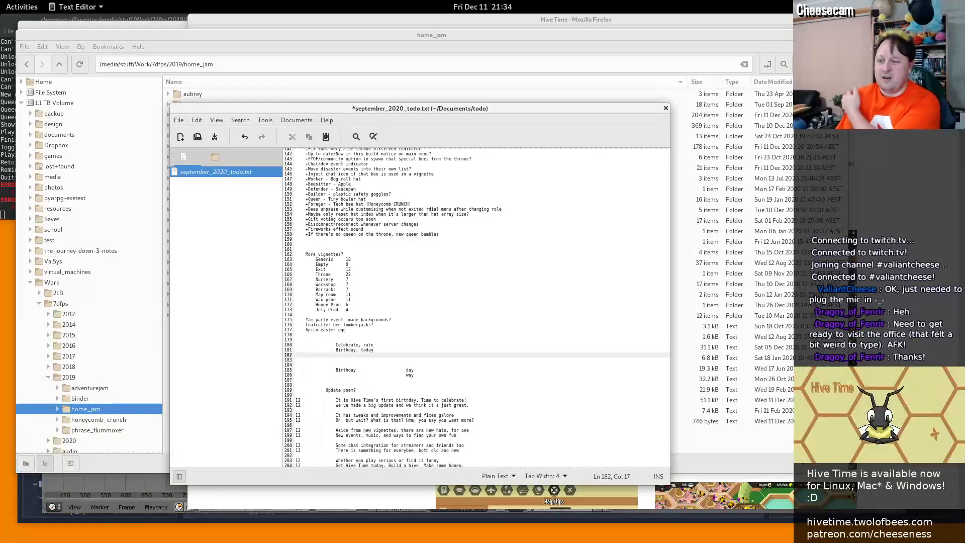
{"action": "type", "text": "B"}
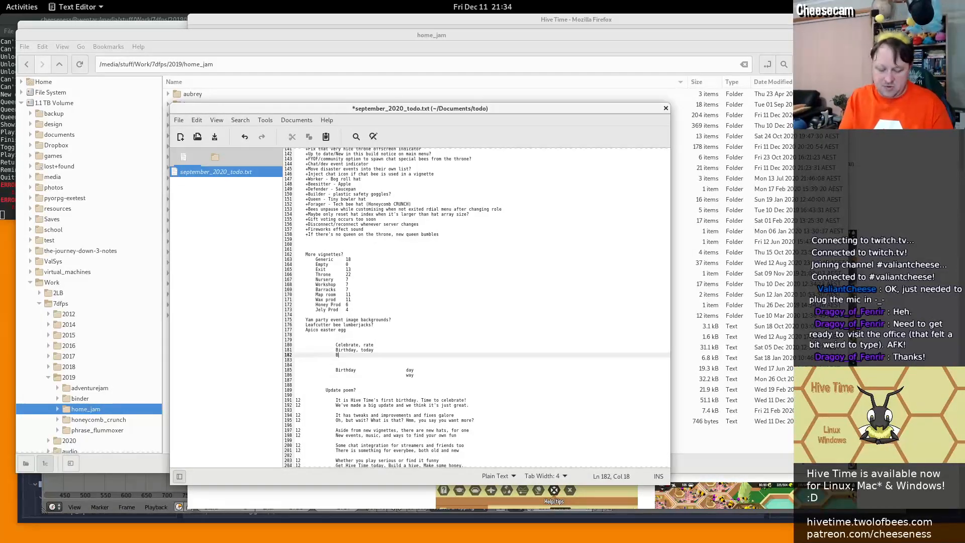
{"action": "type", "text": "irthday, way"}
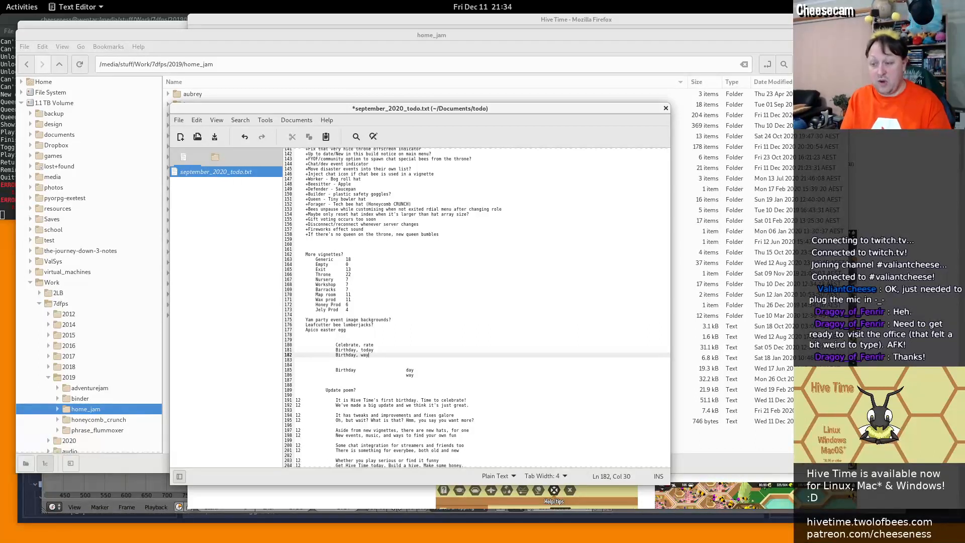
{"action": "key", "text": "Return"}
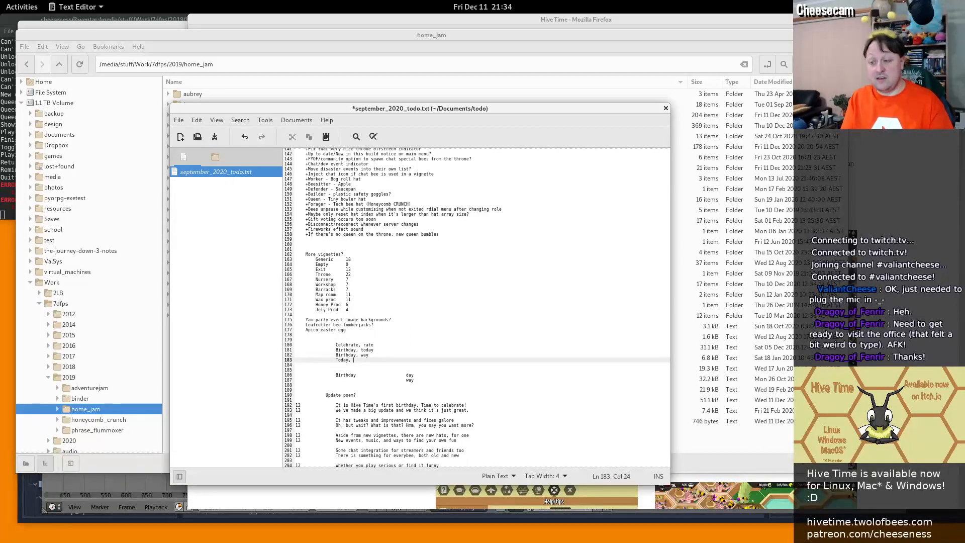
{"action": "key", "text": "Up"}
{"action": "key", "text": "Up"}
{"action": "key", "text": "Up"}
{"action": "key", "text": "Up"}
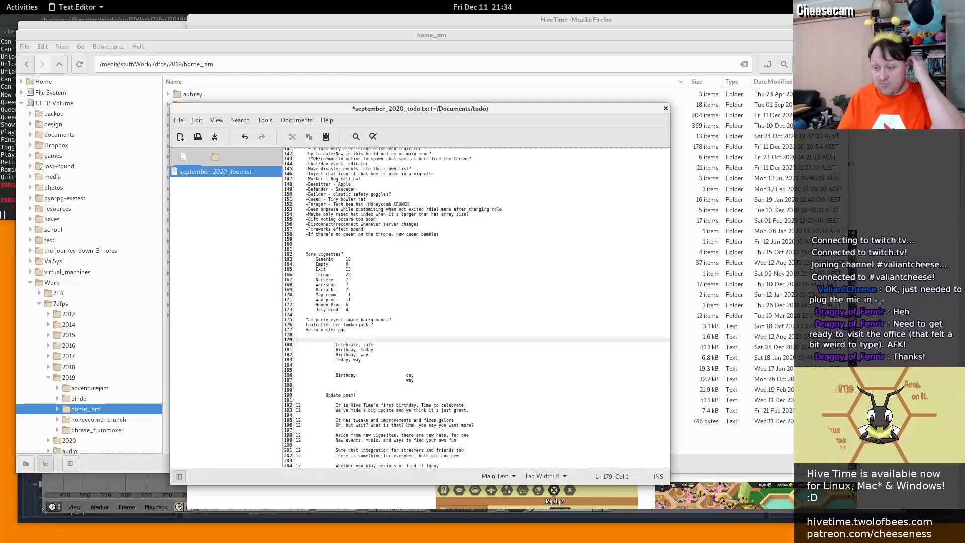
Compare the rhyme notes with the update poem, reading from its opening couplet through to its final line
{"action": "scroll", "coordinate": [396, 430], "scroll_direction": "down", "scroll_amount": 5}
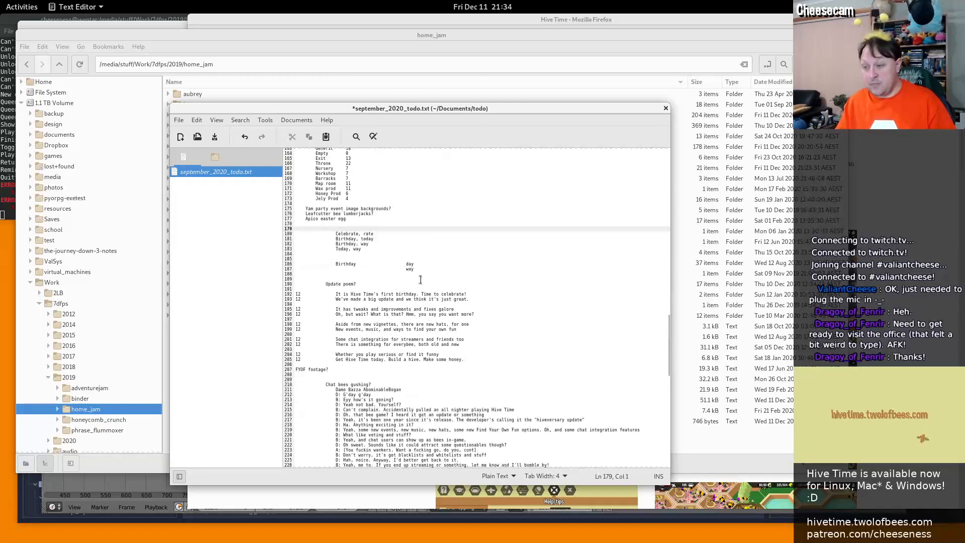
{"action": "left_click", "coordinate": [346, 262]}
{"action": "double_click", "coordinate": [345, 262]}
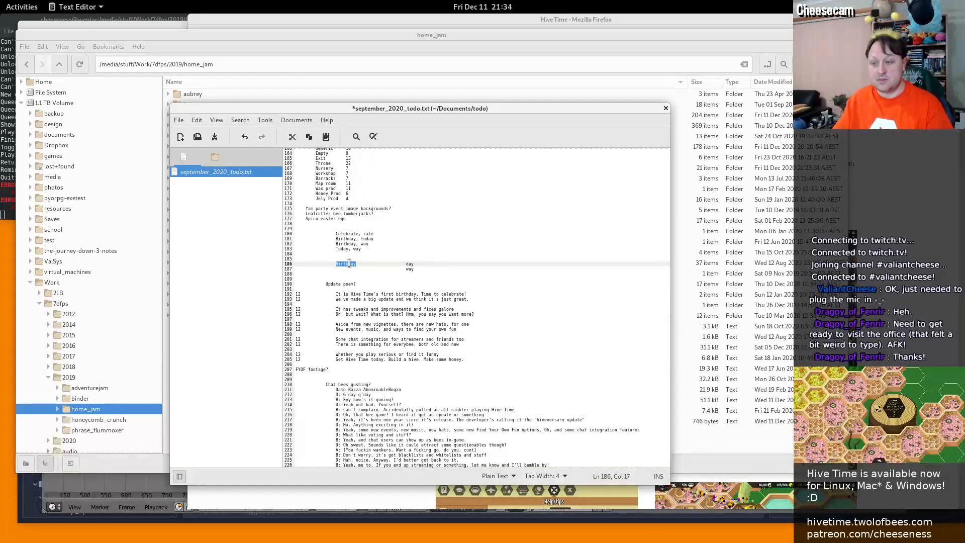
{"action": "left_click", "coordinate": [346, 294]}
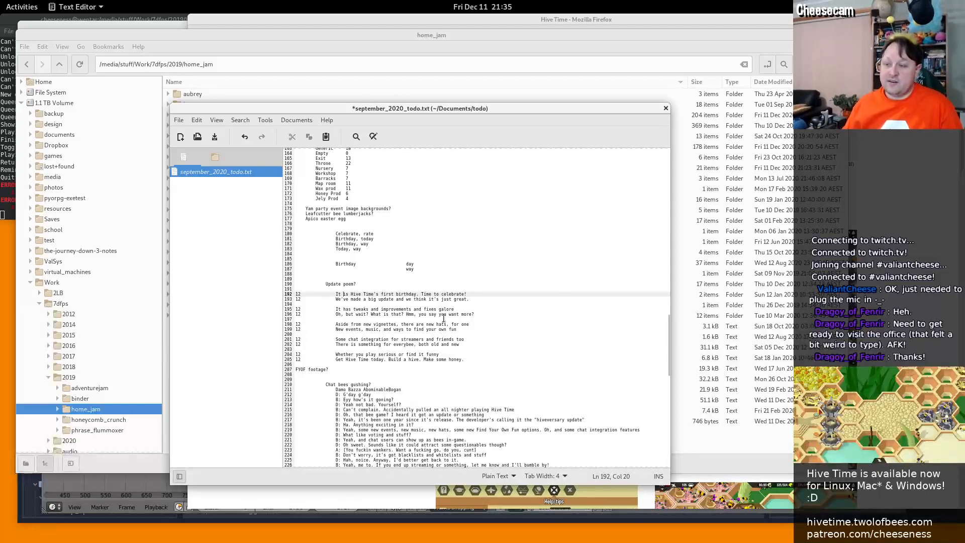
{"action": "key", "text": "Down"}
{"action": "key", "text": "End"}
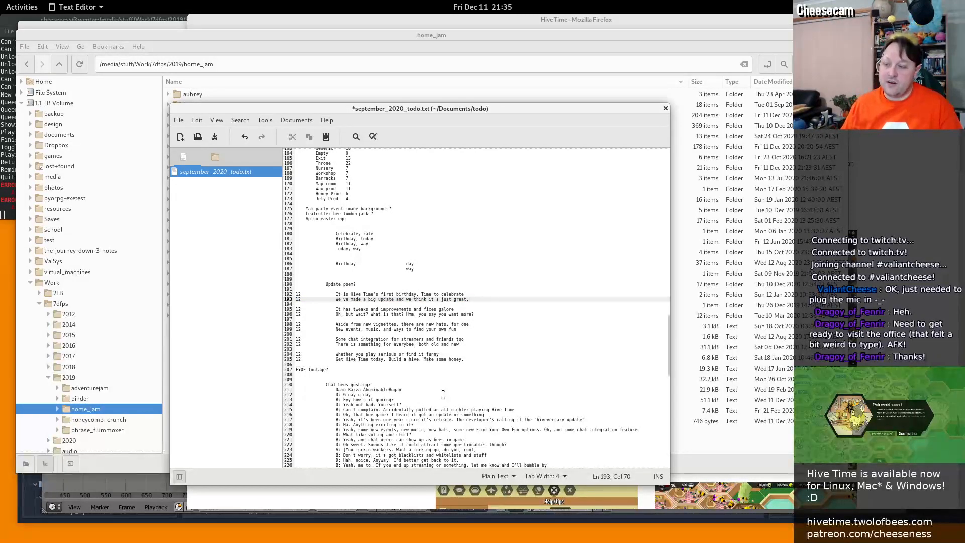
{"action": "left_click", "coordinate": [466, 360]}
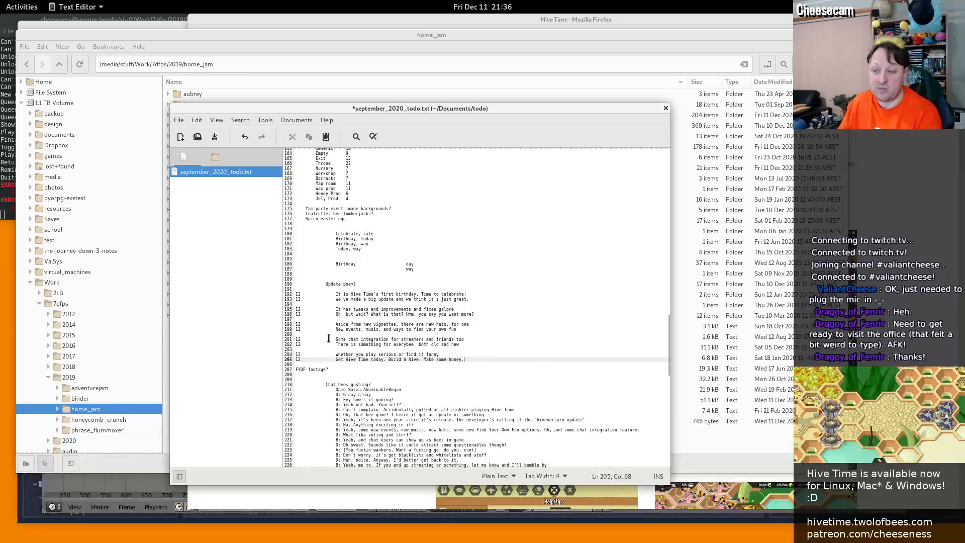
Examine the poem's second couplet, highlighting its "Oh, but wait!" line
{"action": "triple_click", "coordinate": [442, 309]}
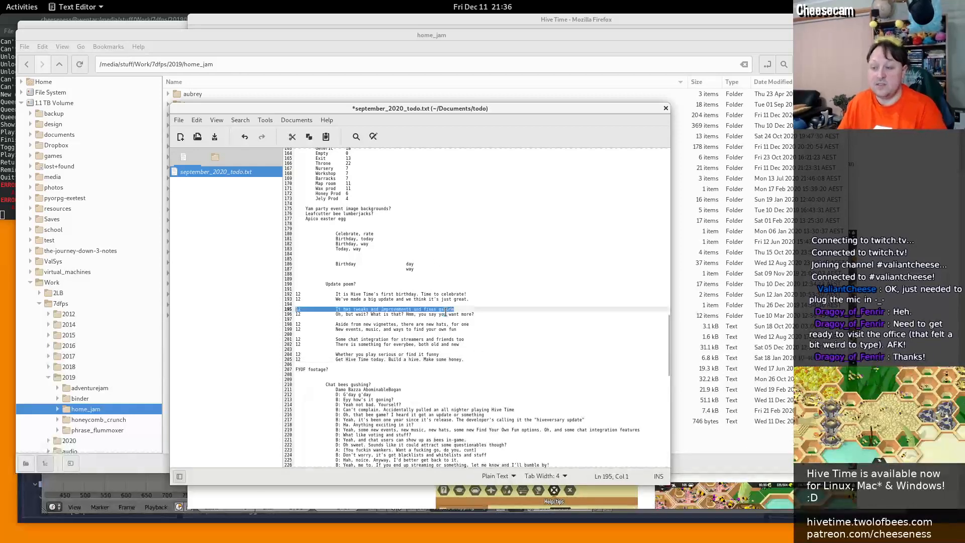
{"action": "left_click", "coordinate": [486, 315], "text": "shift"}
{"action": "left_click", "coordinate": [353, 314]}
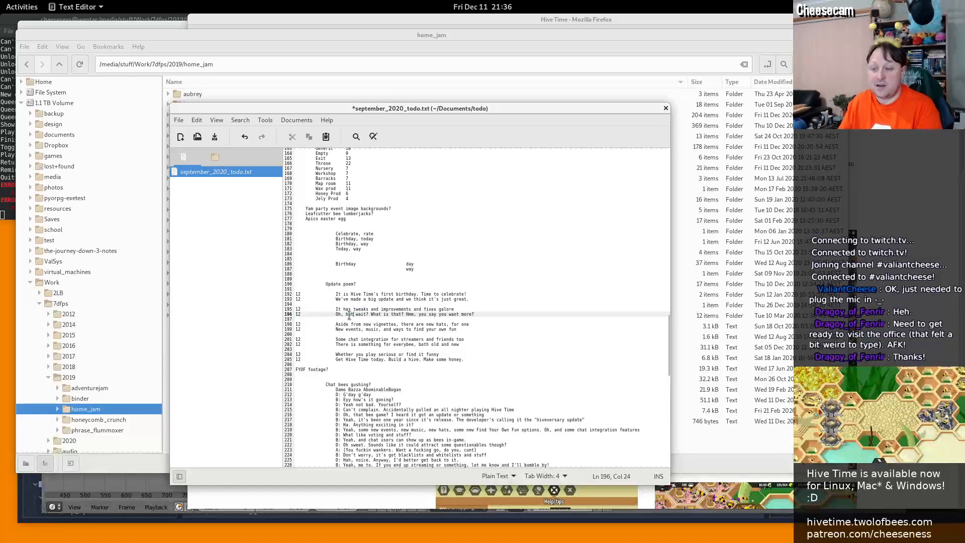
{"action": "left_click_drag", "start_coordinate": [337, 314], "coordinate": [466, 313]}
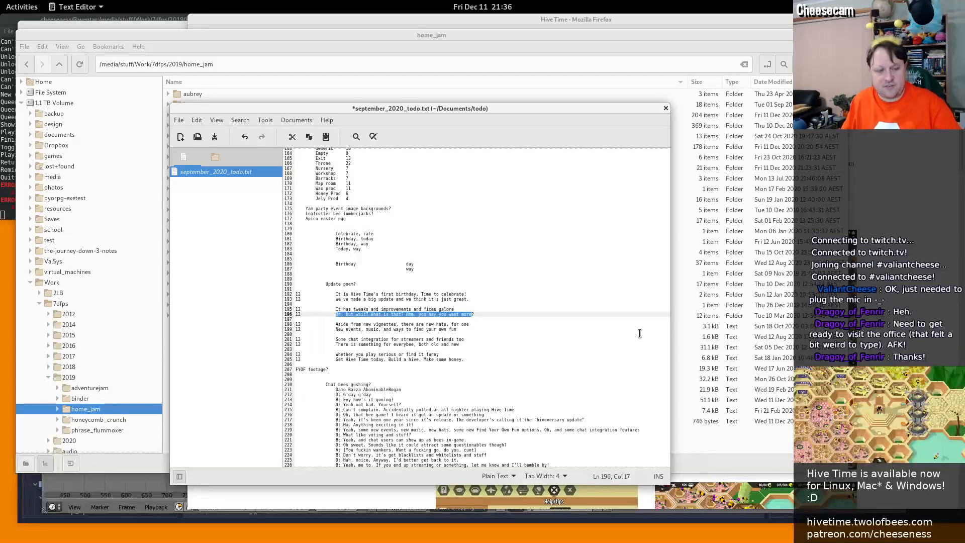
Re-read the poem's first two couplets by highlighting each, and highlight the whole poem from its first to its last line
{"action": "left_click", "coordinate": [404, 294]}
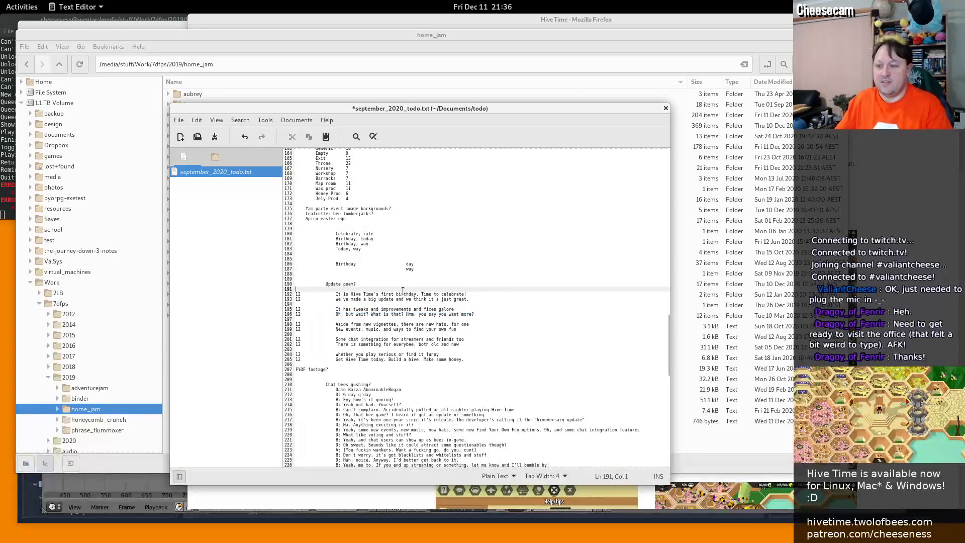
{"action": "key", "text": "End"}
{"action": "key", "text": "shift+Up"}
{"action": "double_click", "coordinate": [405, 295]}
{"action": "left_click_drag", "start_coordinate": [405, 295], "coordinate": [406, 299]}
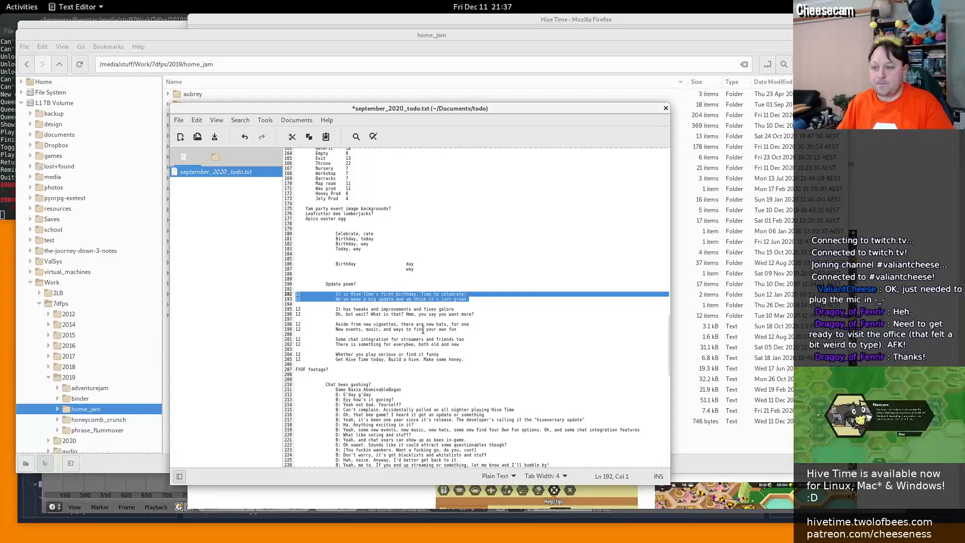
{"action": "left_click_drag", "start_coordinate": [393, 312], "coordinate": [394, 317]}
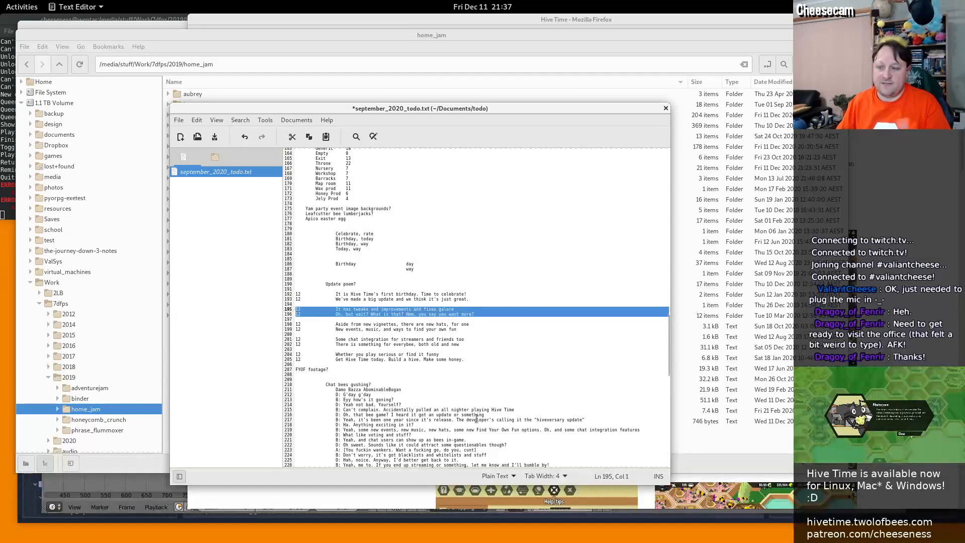
{"action": "left_click", "coordinate": [451, 320]}
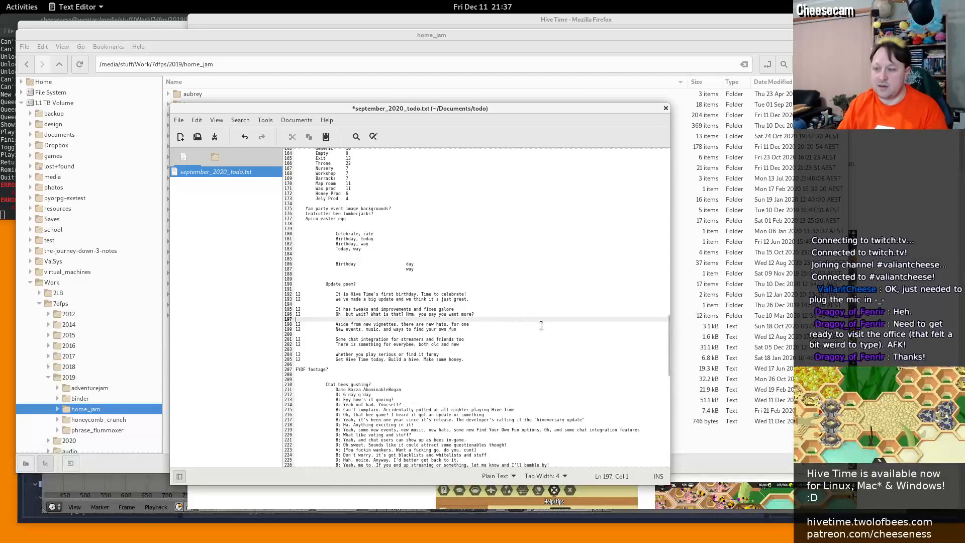
{"action": "left_click_drag", "start_coordinate": [453, 294], "coordinate": [425, 360]}
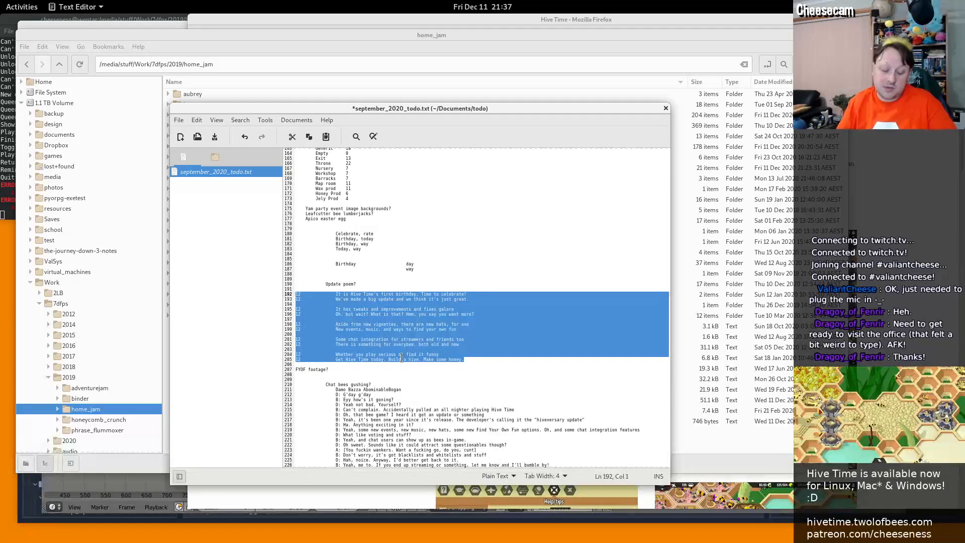
Switch to the file manager and open the trailer4 folder inside concept_stuff
{"action": "key", "text": "alt+Tab"}
{"action": "key", "text": "alt+Tab"}
{"action": "key", "text": "alt+Tab"}
{"action": "key", "text": "alt+Tab"}
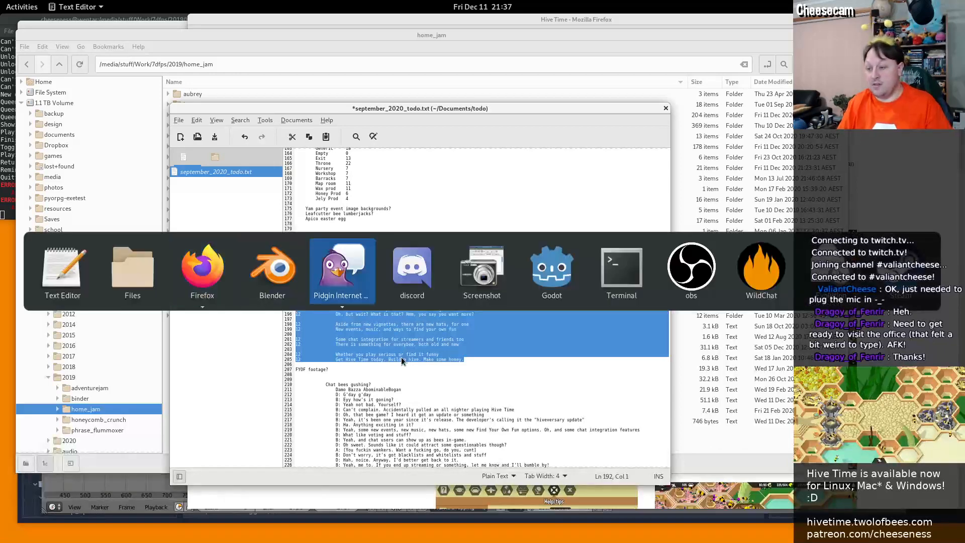
{"action": "key", "text": "alt+shift+Tab"}
{"action": "key", "text": "alt+shift+Tab"}
{"action": "key", "text": "alt+shift+Tab"}
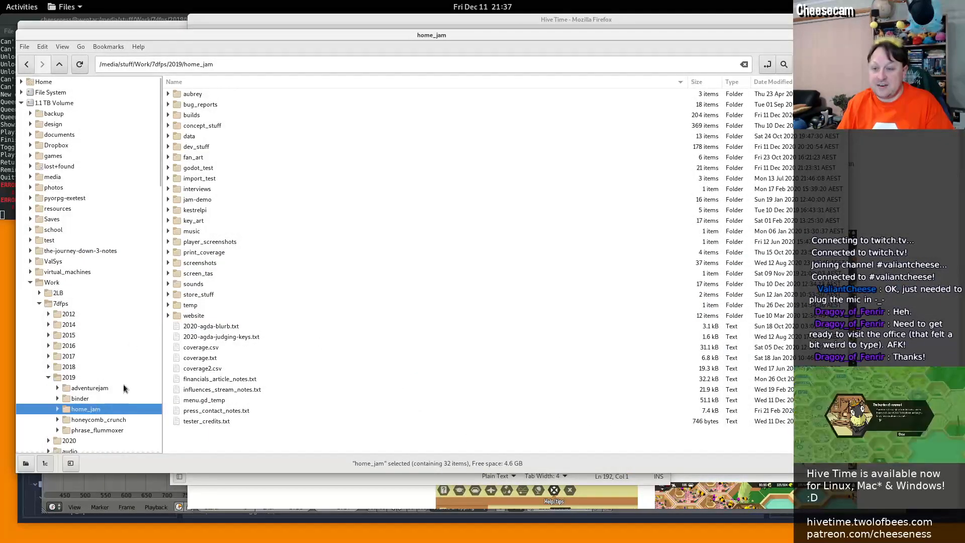
{"action": "double_click", "coordinate": [207, 129]}
{"action": "double_click", "coordinate": [190, 93]}
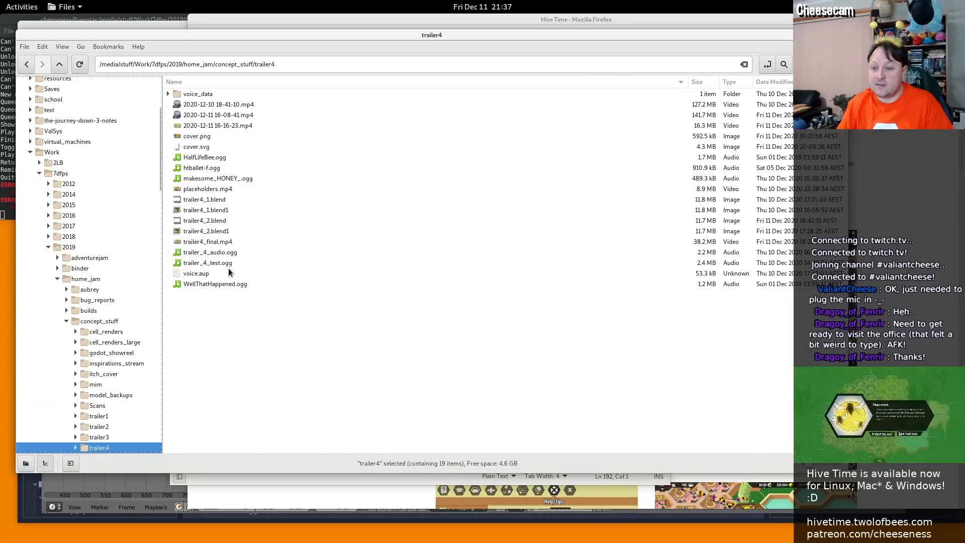
Play trailer_4_test.ogg with the Videos player and close the player when finished listening
{"action": "right_click", "coordinate": [227, 263]}
{"action": "mouse_move", "coordinate": [282, 280]}
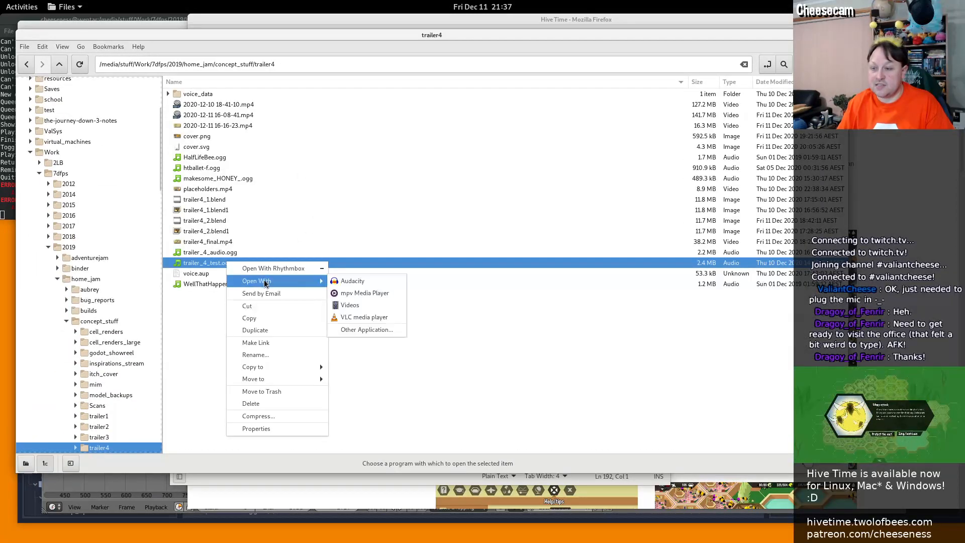
{"action": "left_click", "coordinate": [351, 305]}
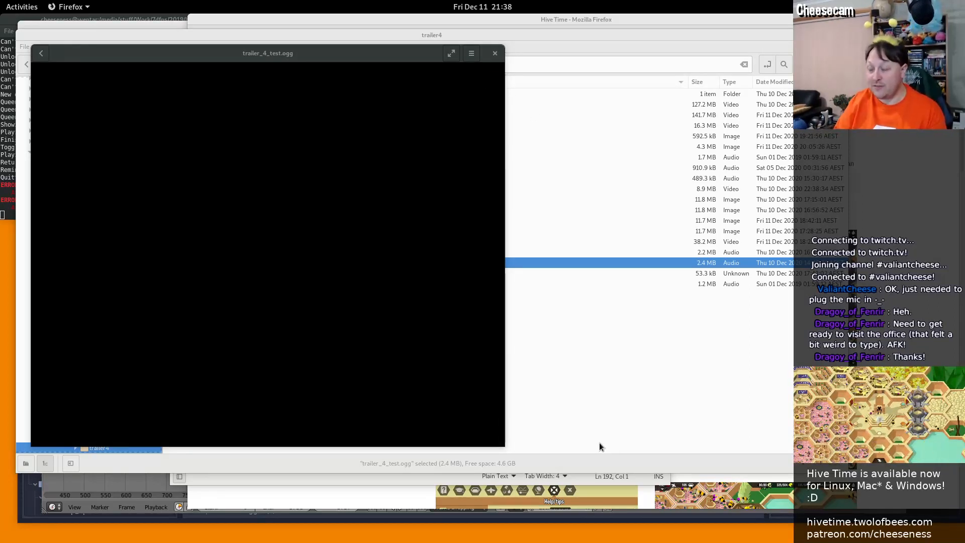
{"action": "left_click", "coordinate": [495, 53]}
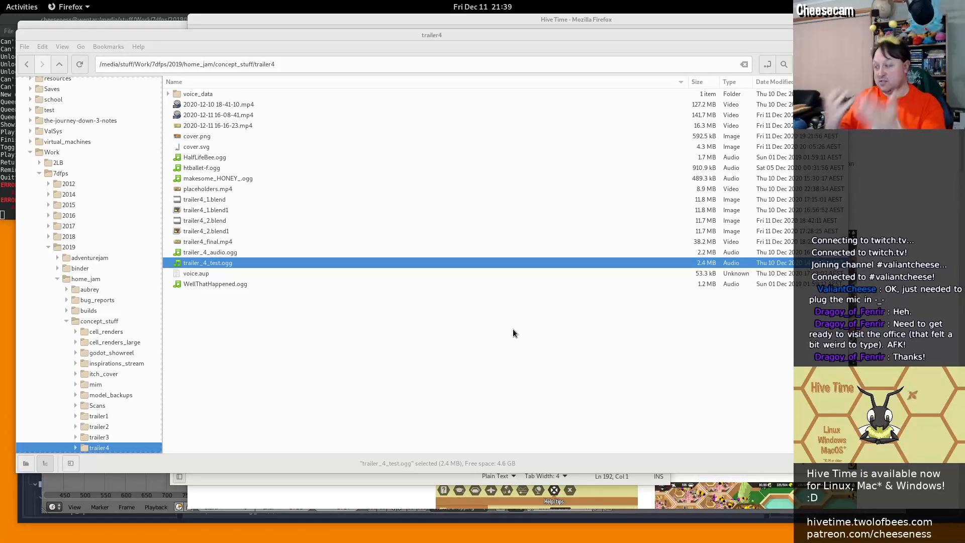
{"action": "left_click", "coordinate": [375, 405]}
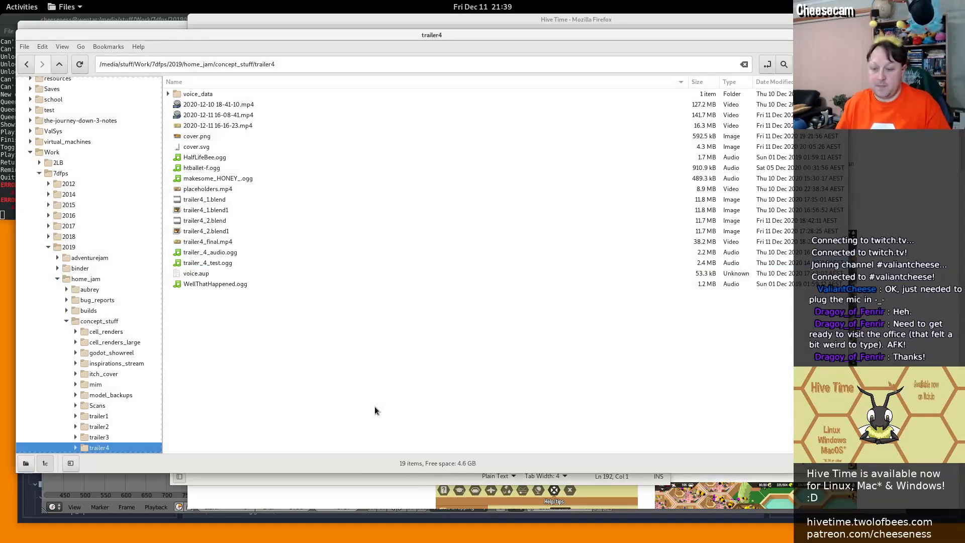
Switch to Blender's trailer4_2.blend project and move the trailer4 file manager window out of its way
{"action": "left_click", "coordinate": [113, 511]}
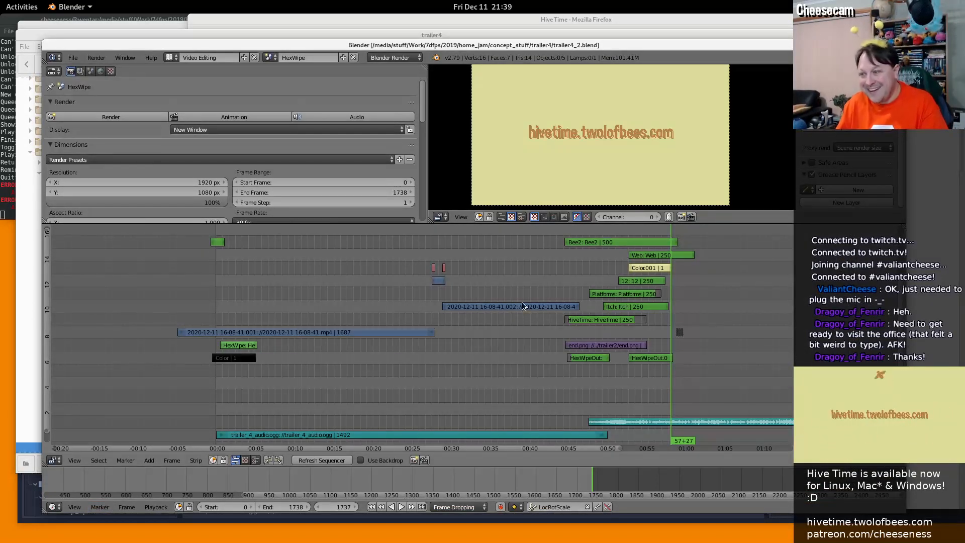
{"action": "key", "text": "alt+Tab"}
{"action": "key", "text": "alt+Tab"}
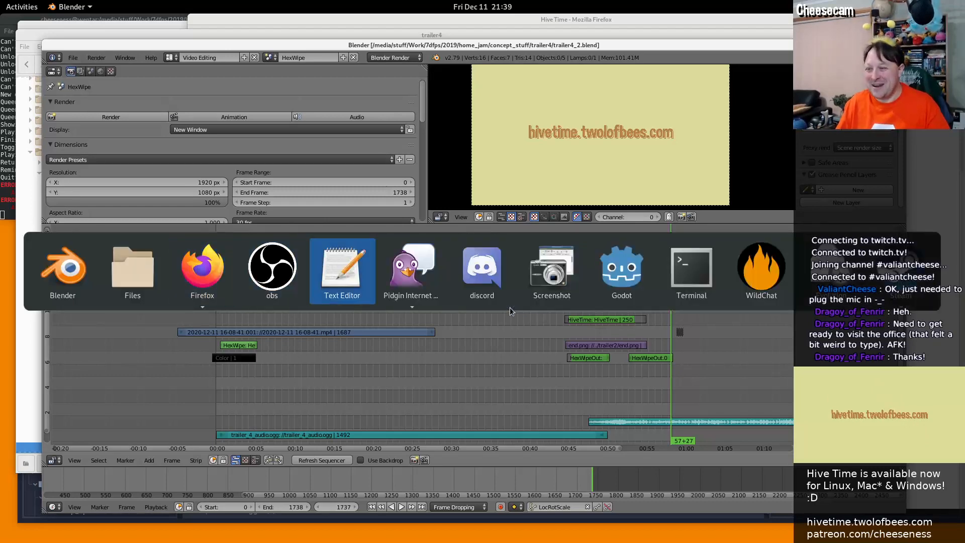
{"action": "key", "text": "alt+shift+Tab"}
{"action": "key", "text": "alt+shift+Tab"}
{"action": "key", "text": "alt+shift+Tab"}
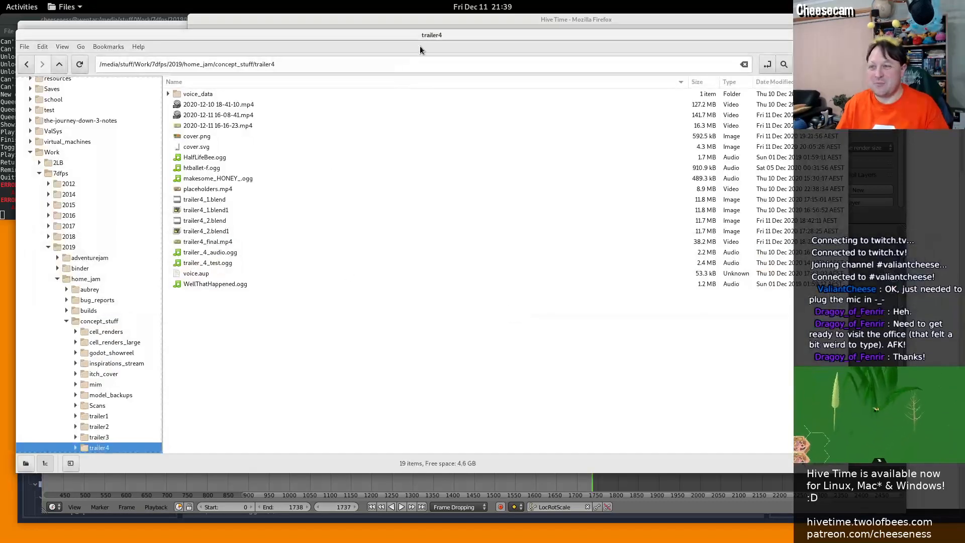
{"action": "left_click_drag", "start_coordinate": [423, 36], "coordinate": [964, 161]}
Inspect the trailer sequence at its opening bee, 0+09, and at the Hive Time end card, 47+25
{"action": "mouse_move", "coordinate": [430, 378]}
{"action": "middle_mouse_down"}
{"action": "mouse_move", "coordinate": [429, 369]}
{"action": "mouse_move", "coordinate": [575, 406]}
{"action": "mouse_move", "coordinate": [437, 369]}
{"action": "middle_mouse_up"}
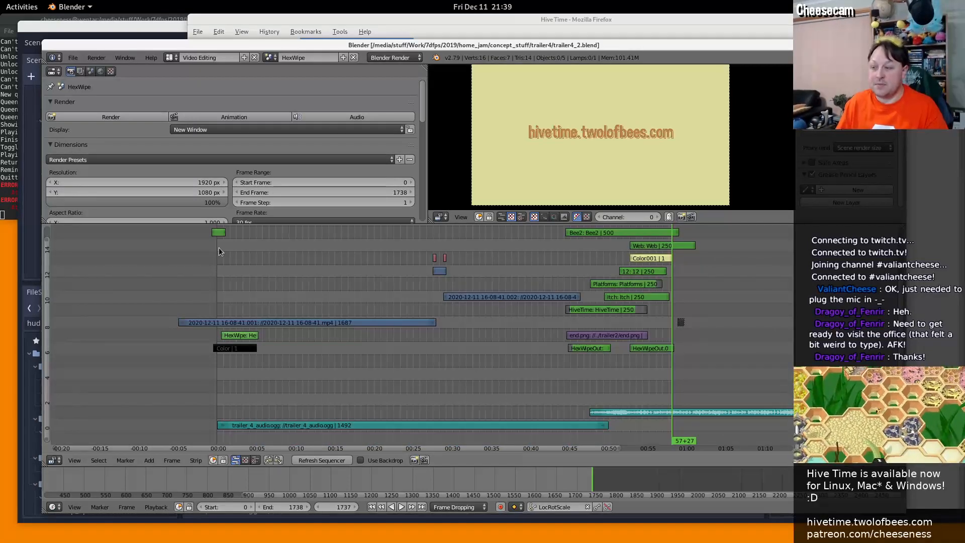
{"action": "left_click", "coordinate": [221, 247]}
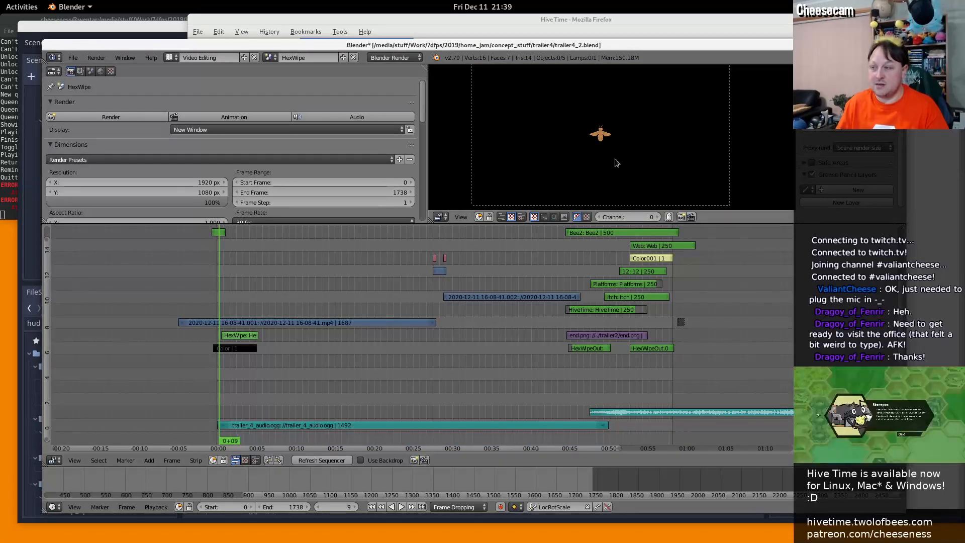
{"action": "left_click", "coordinate": [592, 244]}
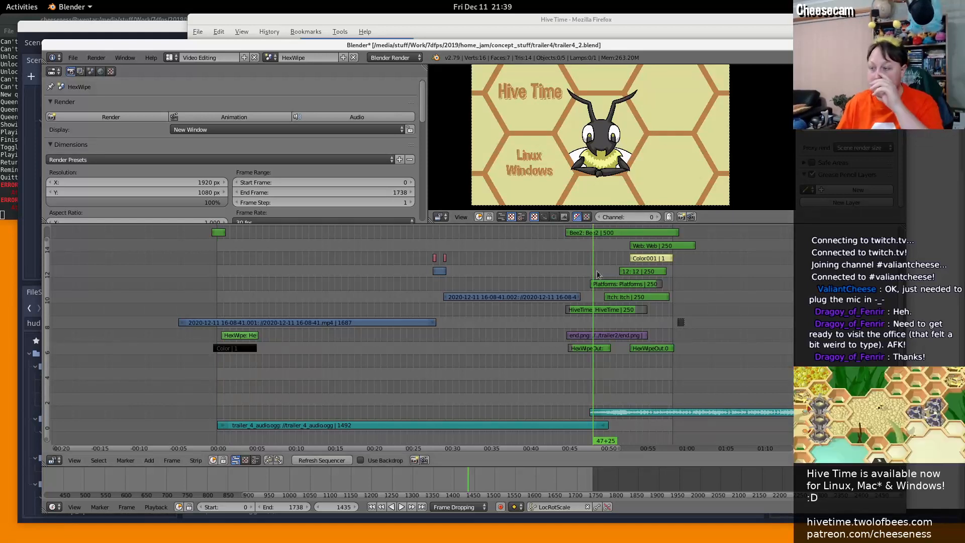
Inspect the fully populated Hive Time end card at 51+10 in the trailer sequence
{"action": "left_click", "coordinate": [621, 250]}
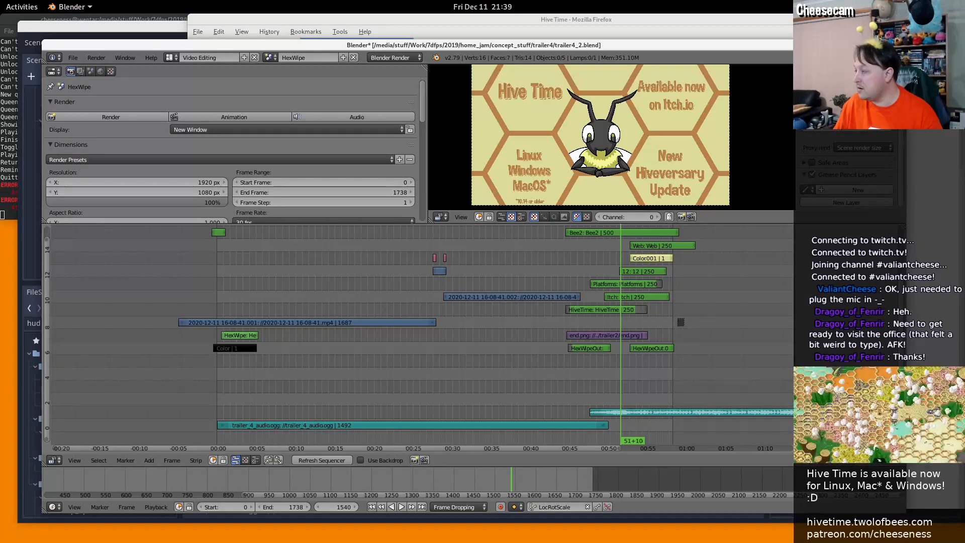
{"action": "key", "text": "alt+Tab"}
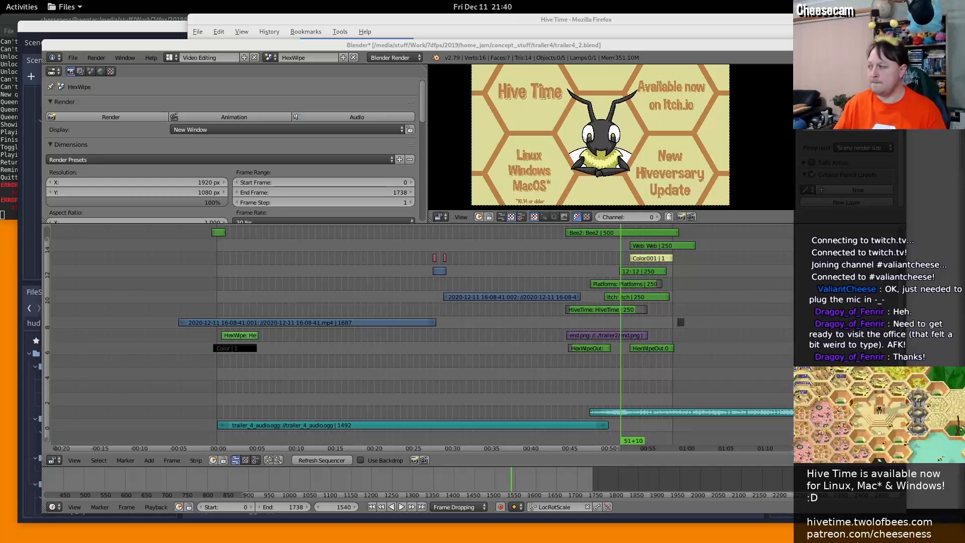
{"action": "left_click_drag", "start_coordinate": [964, 90], "coordinate": [558, 81]}
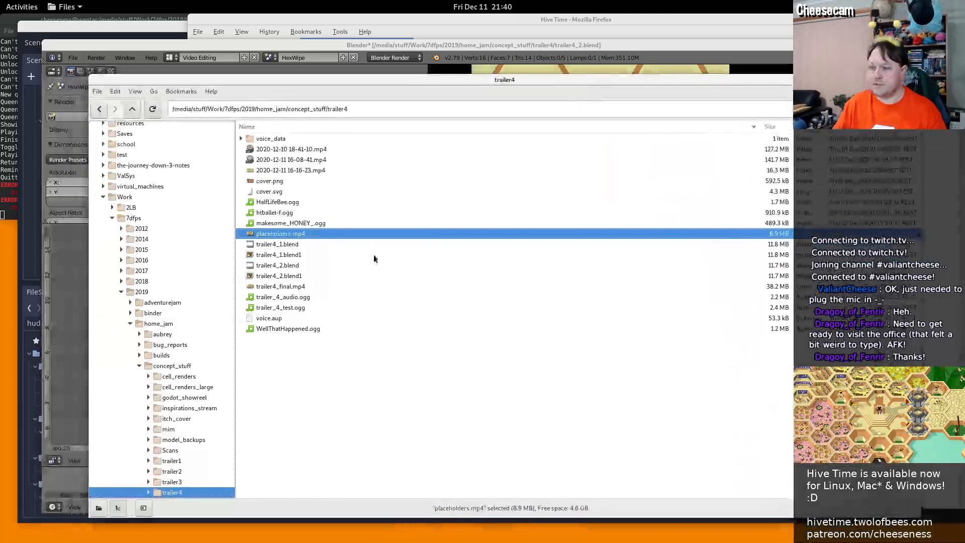
{"action": "right_click", "coordinate": [333, 239]}
{"action": "mouse_move", "coordinate": [391, 255]}
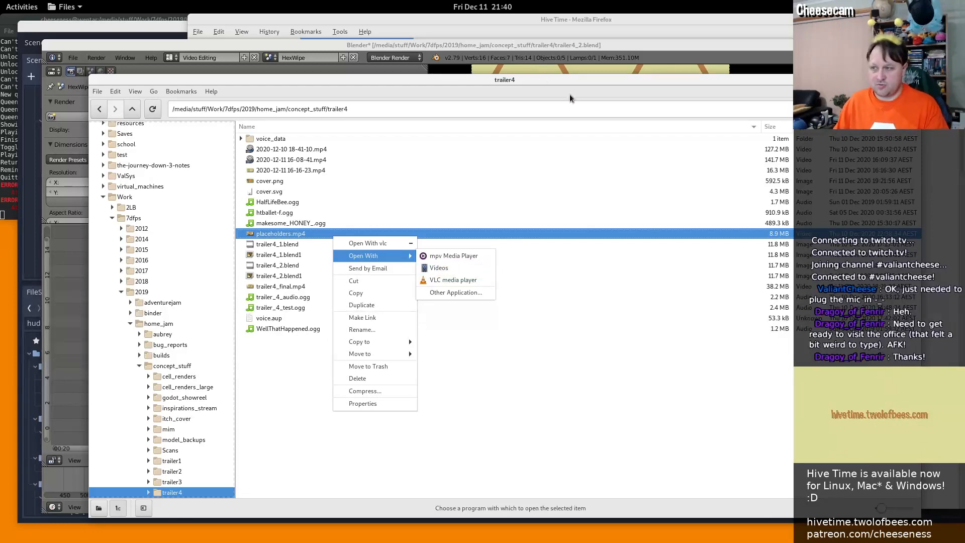
{"action": "left_click", "coordinate": [496, 81]}
{"action": "left_click_drag", "start_coordinate": [495, 79], "coordinate": [964, 121]}
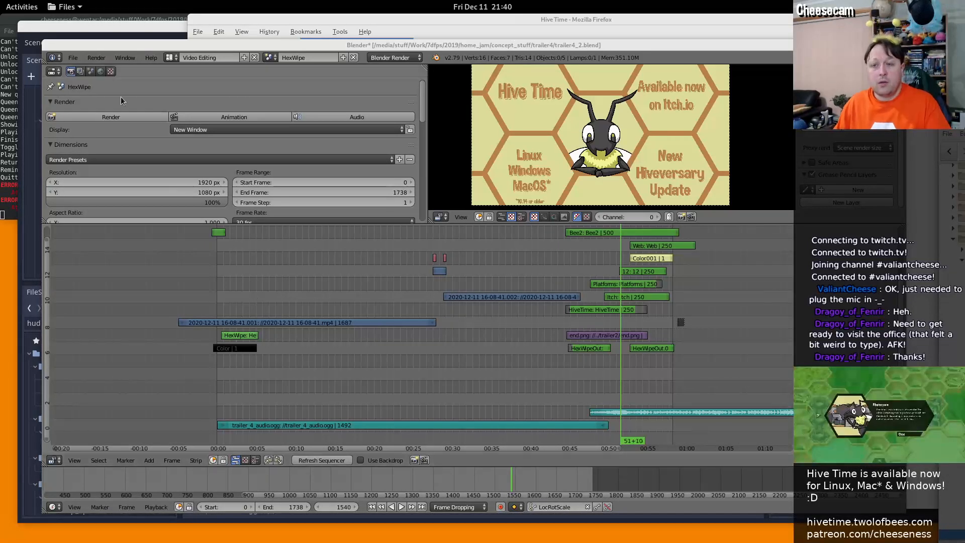
Open the recent project trailer4_1.blend and look over its whole strip sequence from the opening to the end card
{"action": "left_click", "coordinate": [73, 58]}
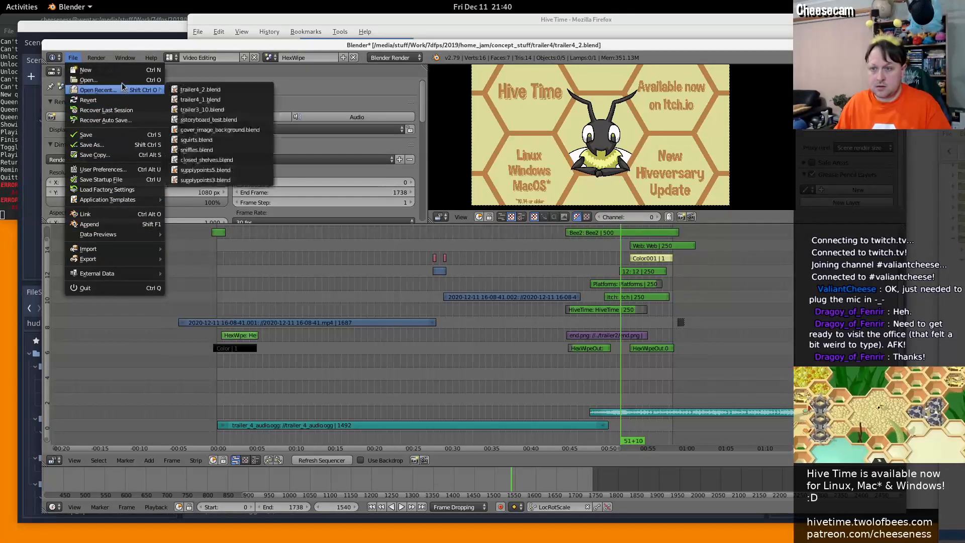
{"action": "mouse_move", "coordinate": [111, 90]}
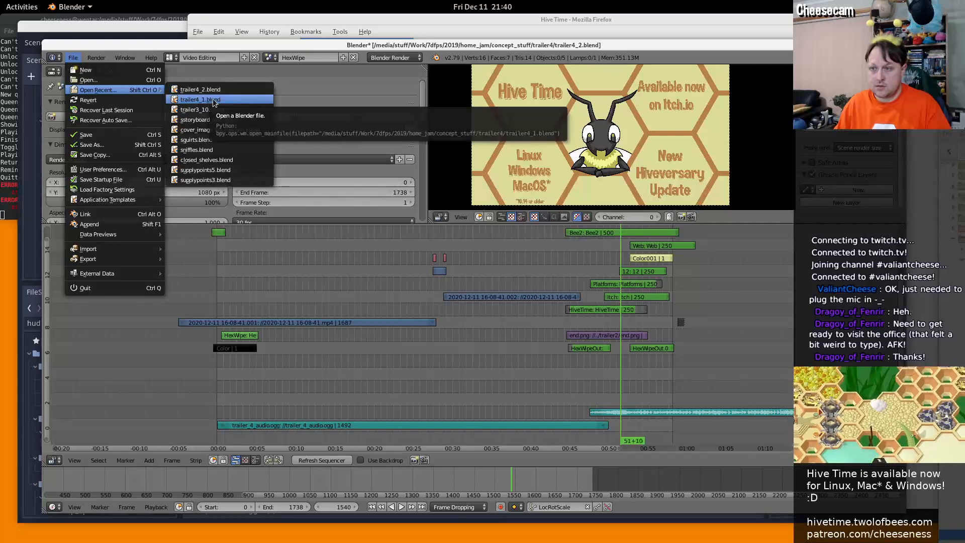
{"action": "left_click", "coordinate": [215, 100]}
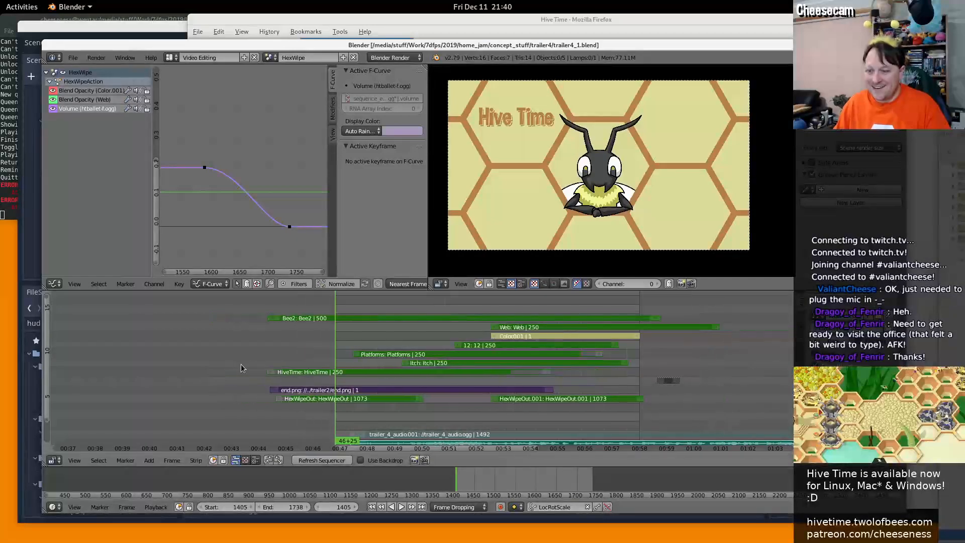
{"action": "middle_click_drag", "start_coordinate": [545, 296], "coordinate": [333, 358]}
{"action": "scroll", "coordinate": [512, 368], "scroll_direction": "down", "scroll_amount": 4}
{"action": "scroll", "coordinate": [604, 359], "scroll_direction": "down", "scroll_amount": 3}
{"action": "scroll", "coordinate": [327, 382], "scroll_direction": "down", "scroll_amount": 5}
{"action": "scroll", "coordinate": [327, 382], "scroll_direction": "down", "scroll_amount": 1}
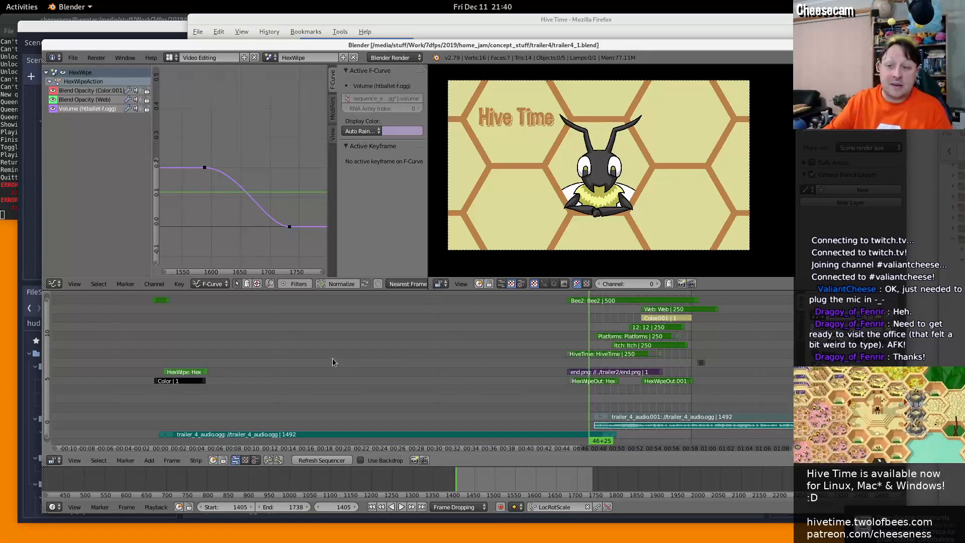
Reopen the recent project trailer4_2.blend and look over the gameplay video strips in its sequence
{"action": "left_click", "coordinate": [71, 58]}
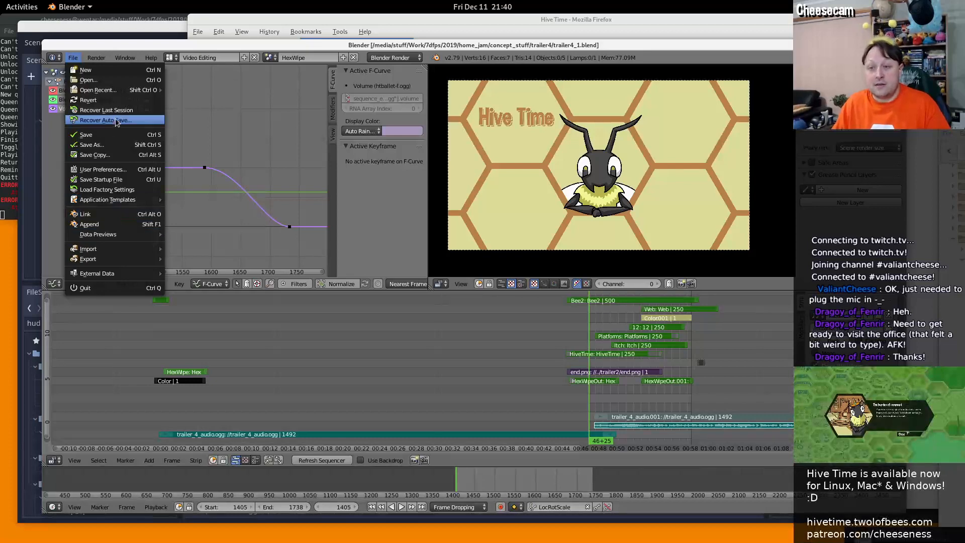
{"action": "mouse_move", "coordinate": [116, 90]}
{"action": "left_click", "coordinate": [196, 101]}
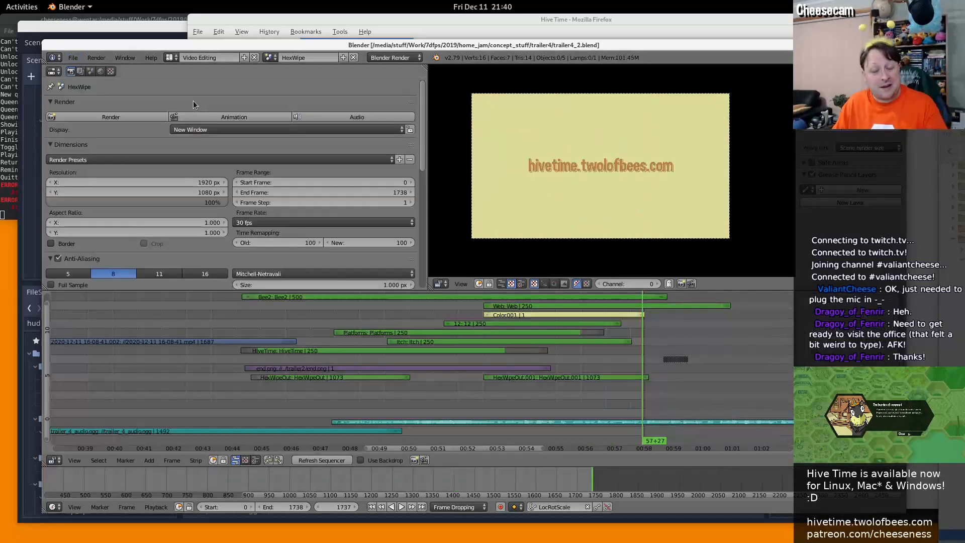
{"action": "middle_click_drag", "start_coordinate": [90, 311], "coordinate": [136, 320]}
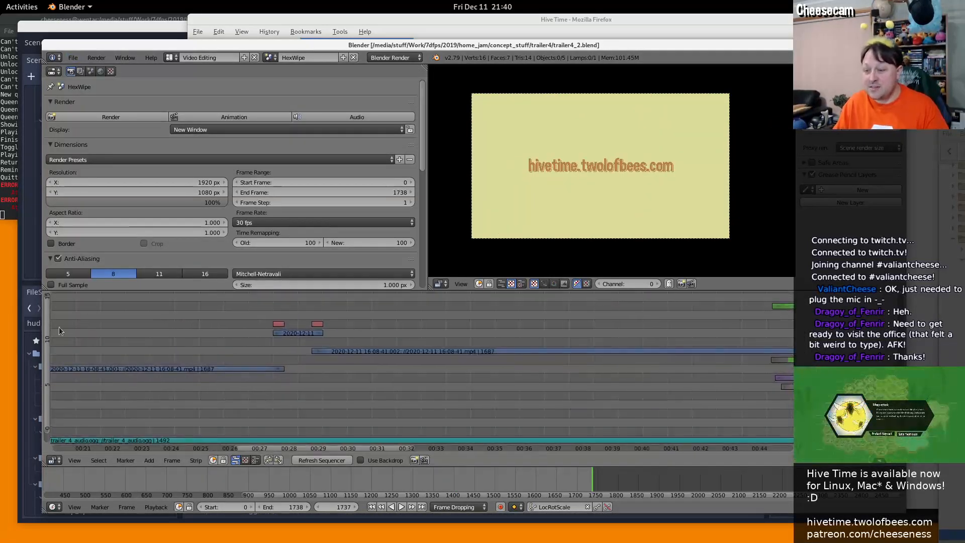
{"action": "scroll", "coordinate": [245, 341], "scroll_direction": "down", "scroll_amount": 4}
{"action": "scroll", "coordinate": [199, 356], "scroll_direction": "down", "scroll_amount": 5}
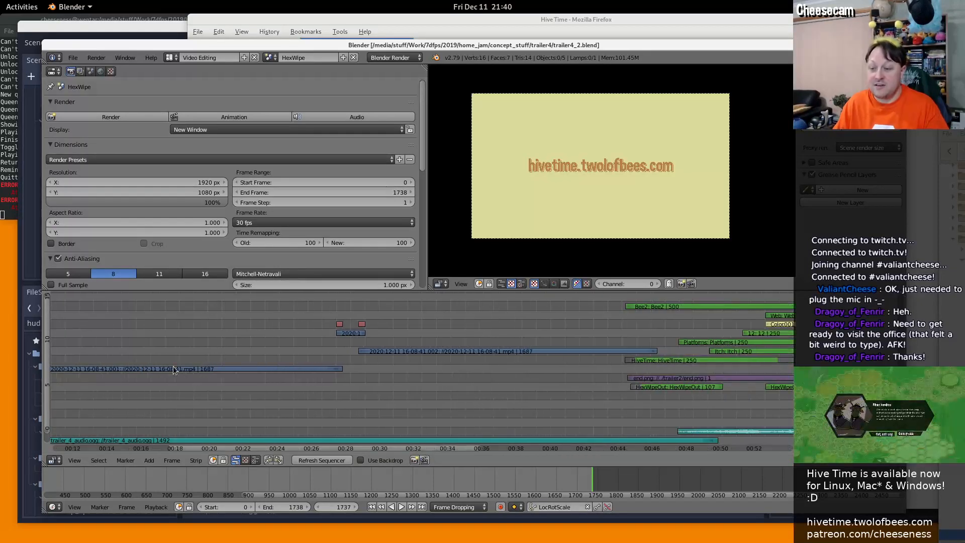
{"action": "middle_click_drag", "start_coordinate": [140, 376], "coordinate": [313, 379]}
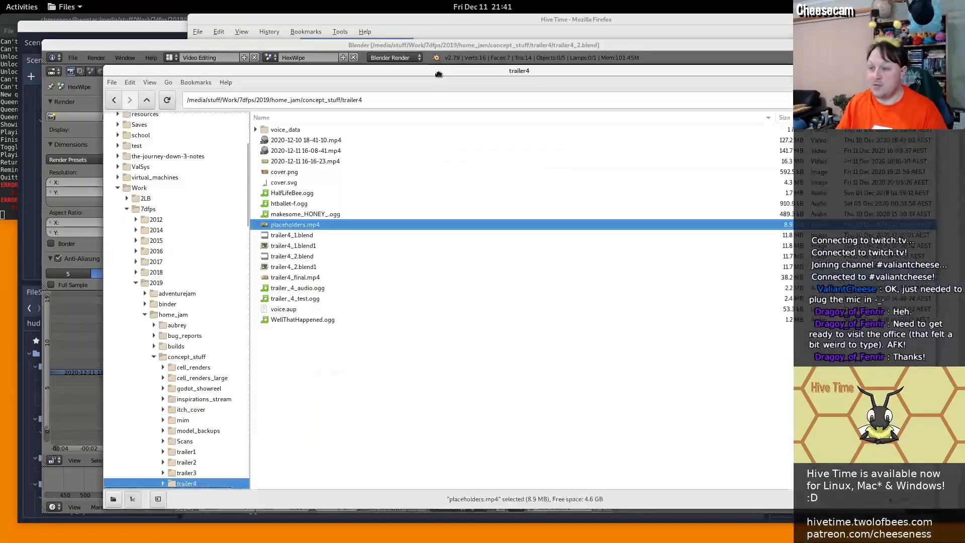
Bring the trailer4 folder window forward, watch placeholders.mp4 in the Videos player and close the player when finished
{"action": "left_click", "coordinate": [259, 231]}
{"action": "right_click", "coordinate": [259, 232]}
{"action": "mouse_move", "coordinate": [301, 255]}
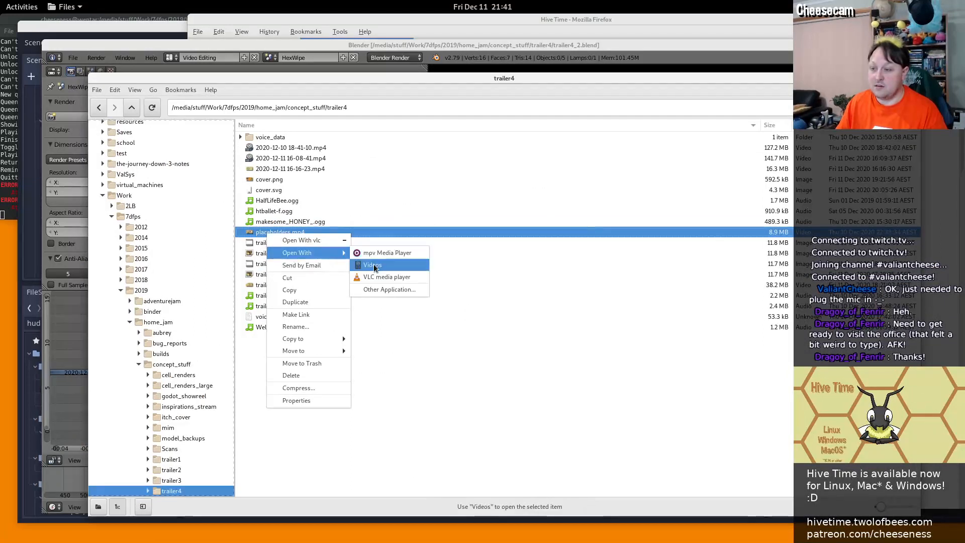
{"action": "left_click", "coordinate": [382, 261]}
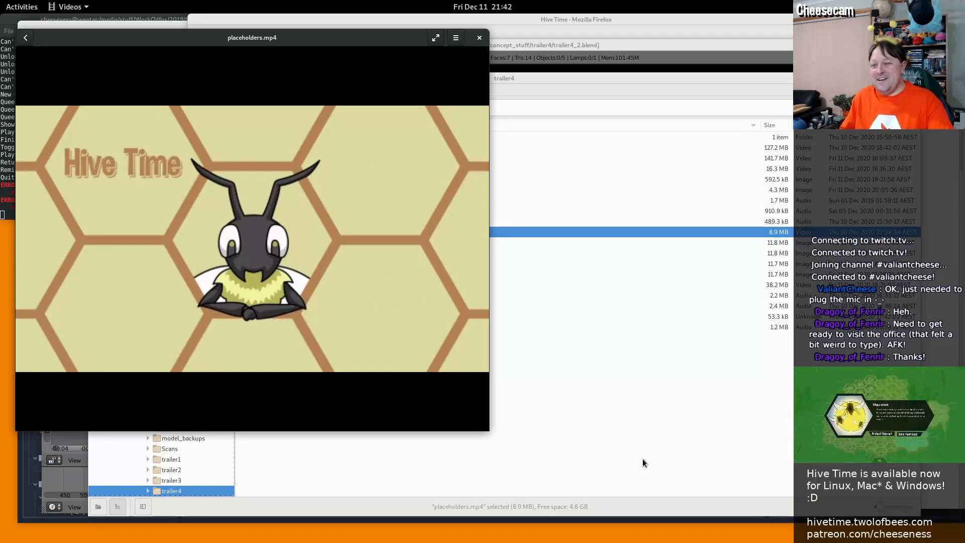
{"action": "mouse_move", "coordinate": [402, 167]}
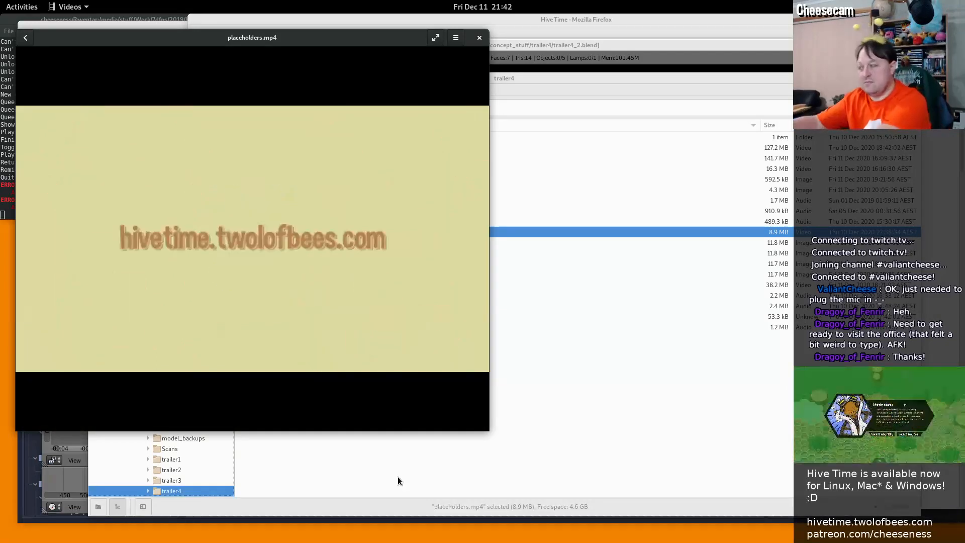
{"action": "mouse_move", "coordinate": [448, 157]}
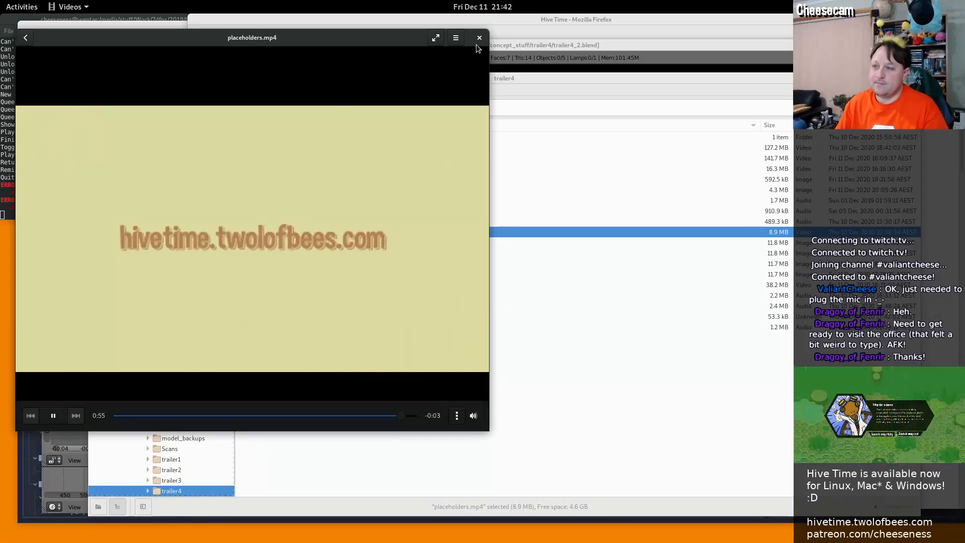
{"action": "left_click_drag", "start_coordinate": [340, 40], "coordinate": [0, 40]}
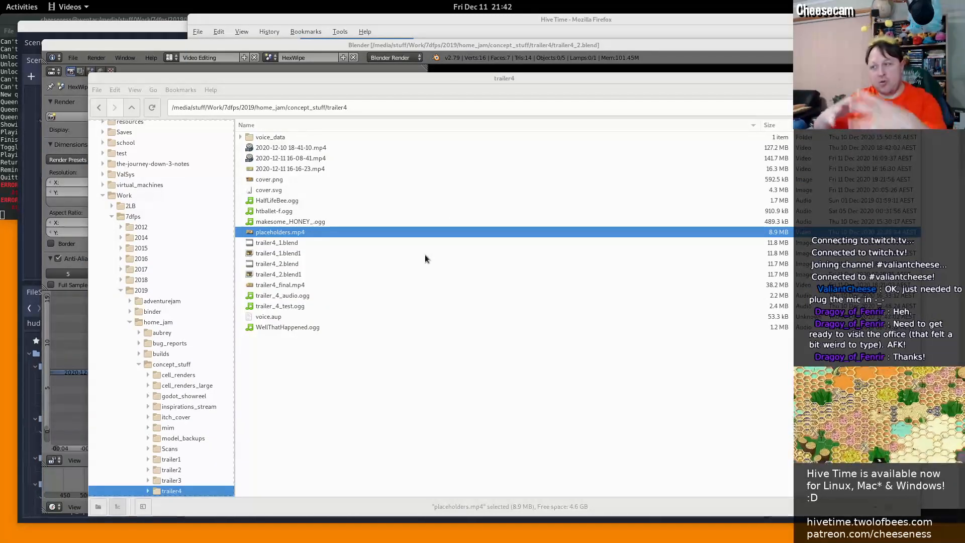
Switch to the Godot editor's script view and search debug_stuff.gd for "sequenced"
{"action": "left_click", "coordinate": [165, 27]}
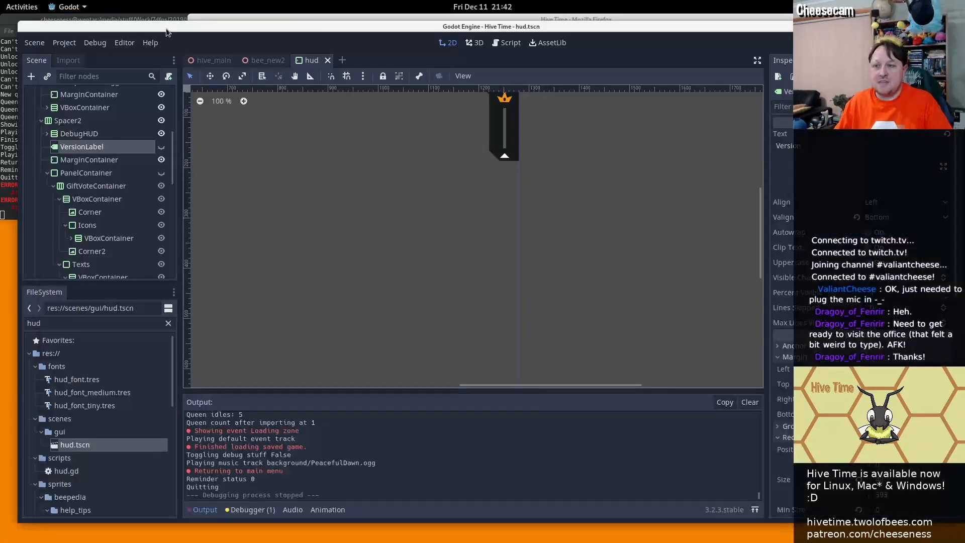
{"action": "left_click", "coordinate": [497, 44]}
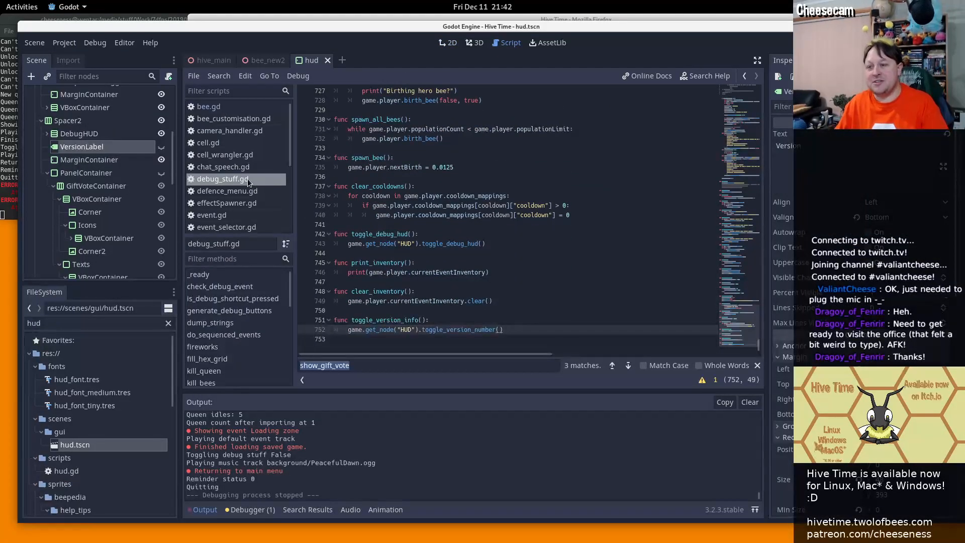
{"action": "scroll", "coordinate": [246, 182], "scroll_direction": "down", "scroll_amount": 2}
{"action": "scroll", "coordinate": [246, 182], "scroll_direction": "up", "scroll_amount": 2}
{"action": "left_click", "coordinate": [472, 214]}
{"action": "key", "text": "ctrl+f"}
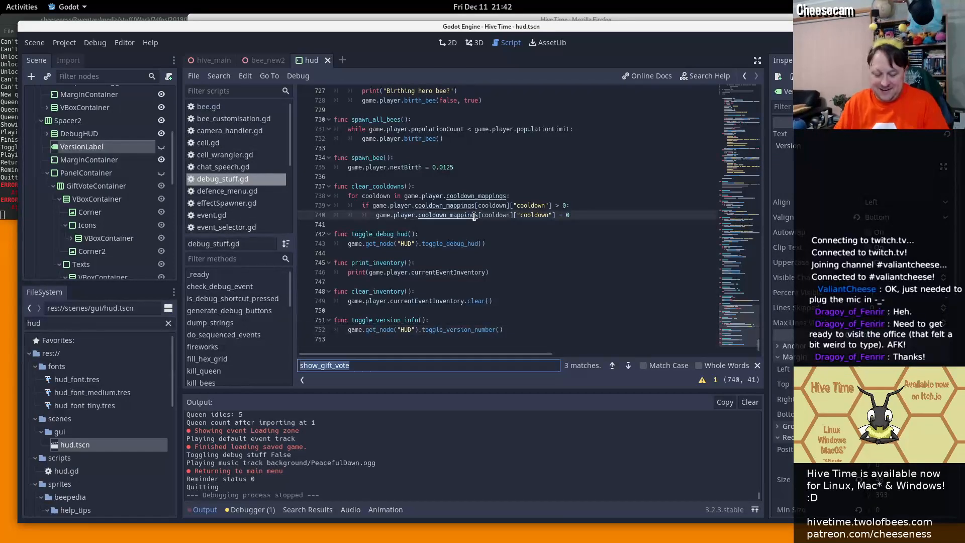
{"action": "type", "text": "sequenced"}
{"action": "key", "text": "Return"}
{"action": "key", "text": "Return"}
{"action": "key", "text": "Return"}
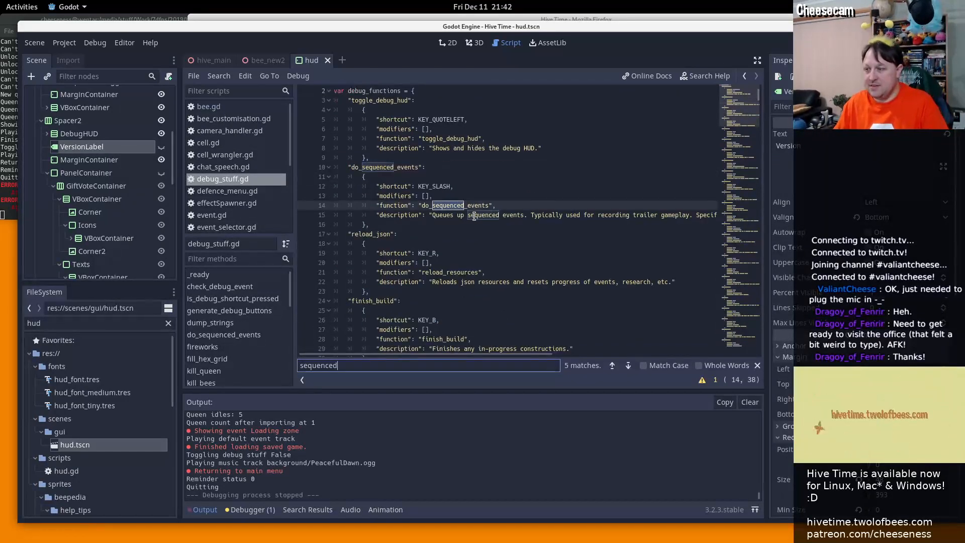
Examine the do_sequenced_events function, including its commented-out event, worker hat loop and sequenceIndex branch
{"action": "scroll", "coordinate": [474, 220], "scroll_direction": "down", "scroll_amount": 8}
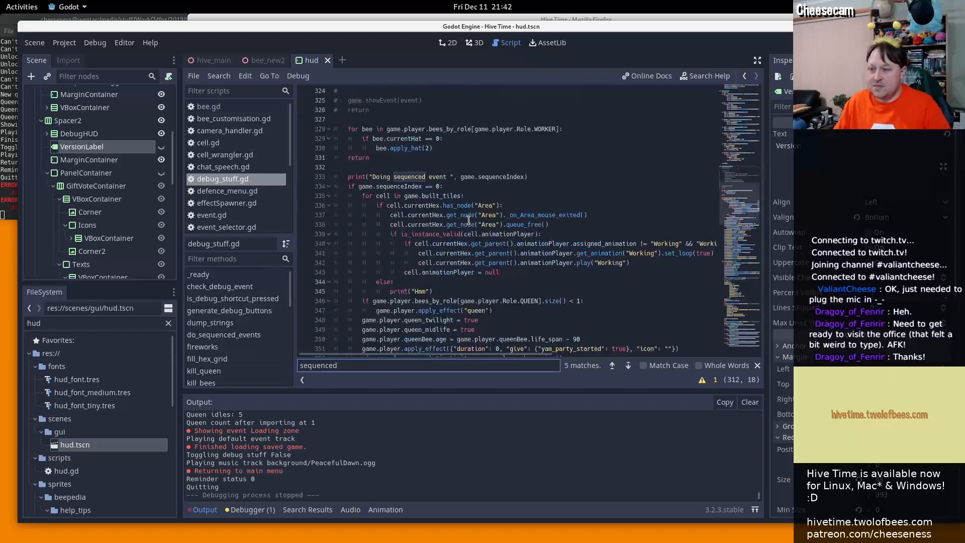
{"action": "scroll", "coordinate": [407, 194], "scroll_direction": "down", "scroll_amount": 3}
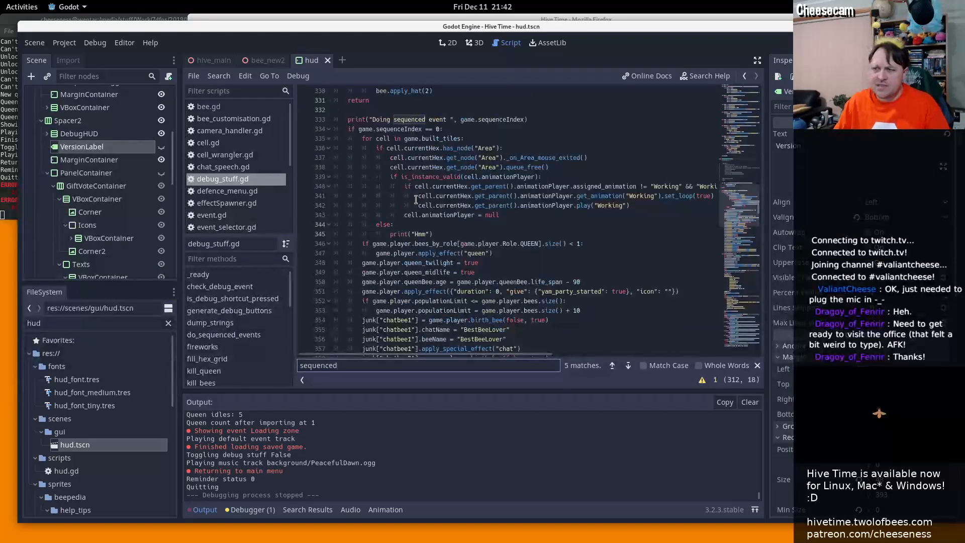
{"action": "scroll", "coordinate": [415, 197], "scroll_direction": "up", "scroll_amount": 8}
{"action": "scroll", "coordinate": [413, 195], "scroll_direction": "up", "scroll_amount": 1}
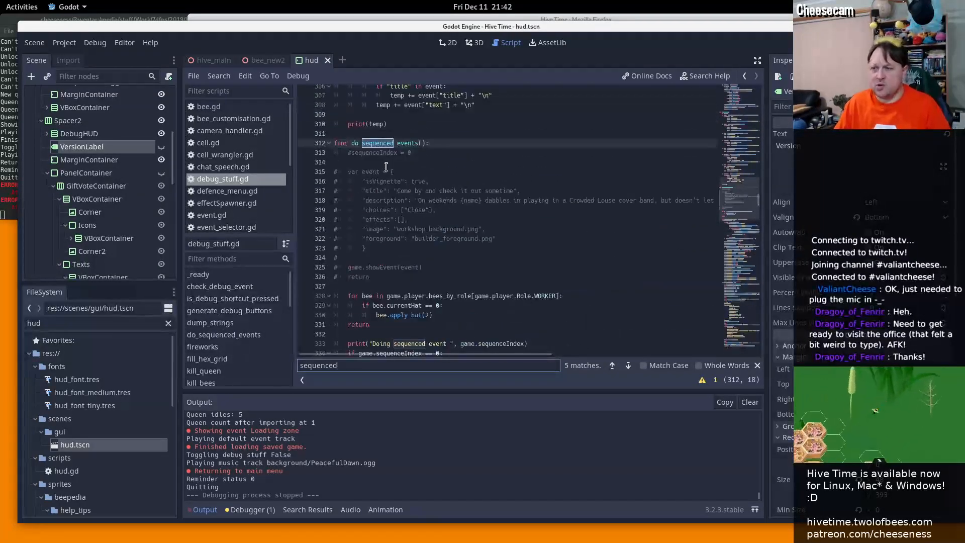
{"action": "double_click", "coordinate": [380, 145]}
{"action": "scroll", "coordinate": [469, 299], "scroll_direction": "down", "scroll_amount": 6}
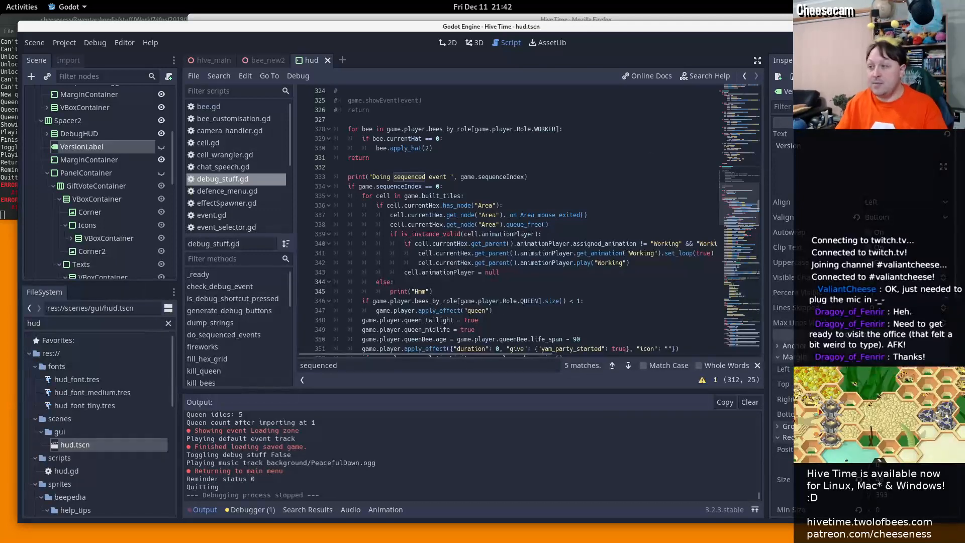
Switch to the Hive Time press kit in Firefox and play the Penelope Trailer from near its beginning
{"action": "left_click", "coordinate": [629, 18]}
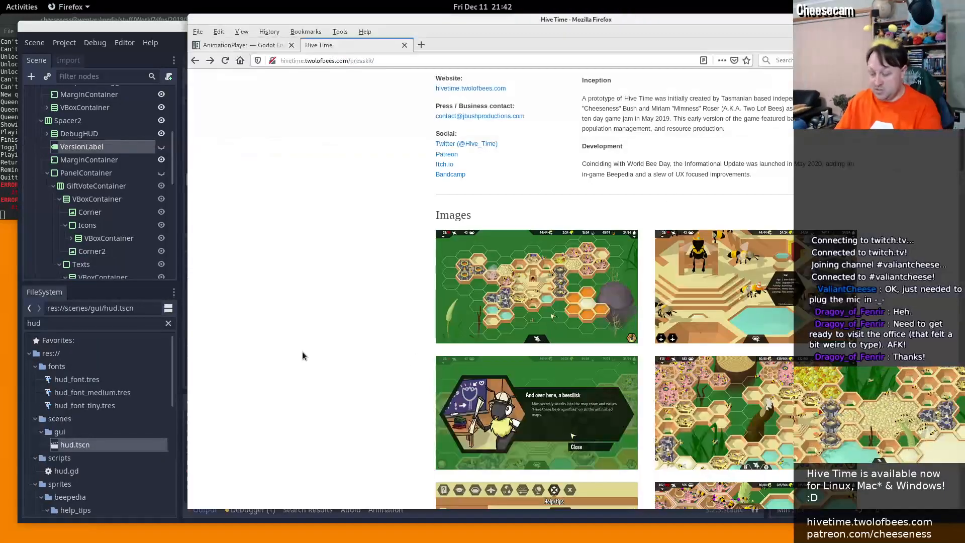
{"action": "scroll", "coordinate": [303, 355], "scroll_direction": "down", "scroll_amount": 10}
{"action": "left_click", "coordinate": [616, 350]}
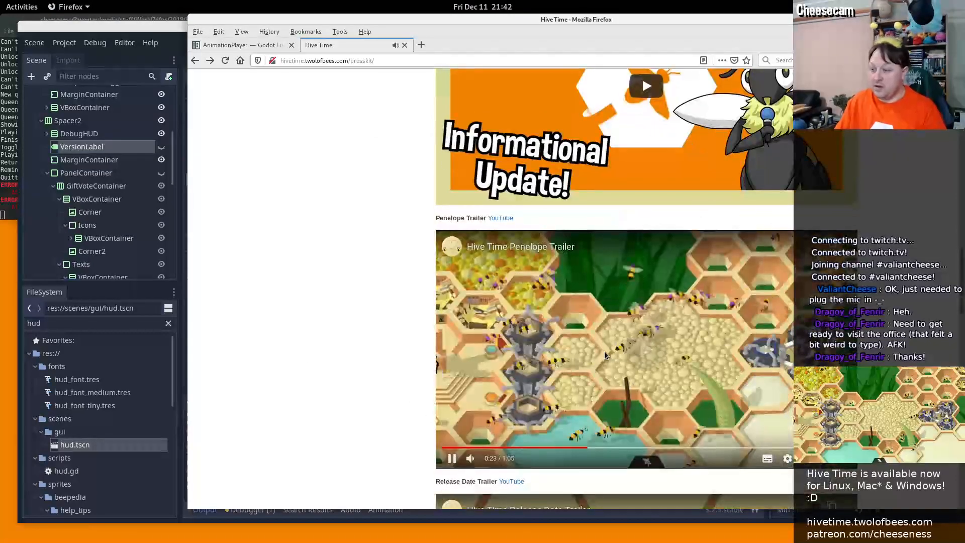
{"action": "left_click", "coordinate": [465, 446]}
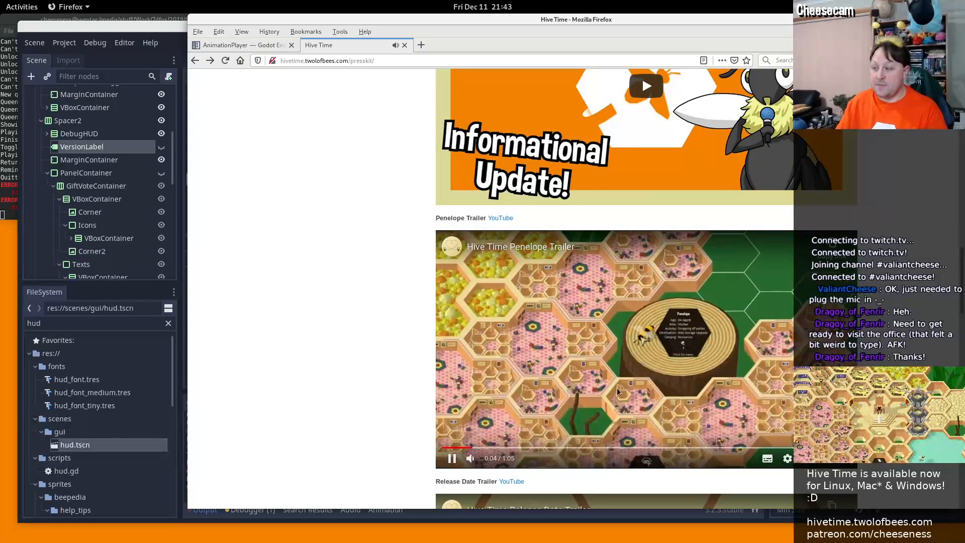
{"action": "left_click", "coordinate": [678, 342]}
{"action": "left_click", "coordinate": [604, 387]}
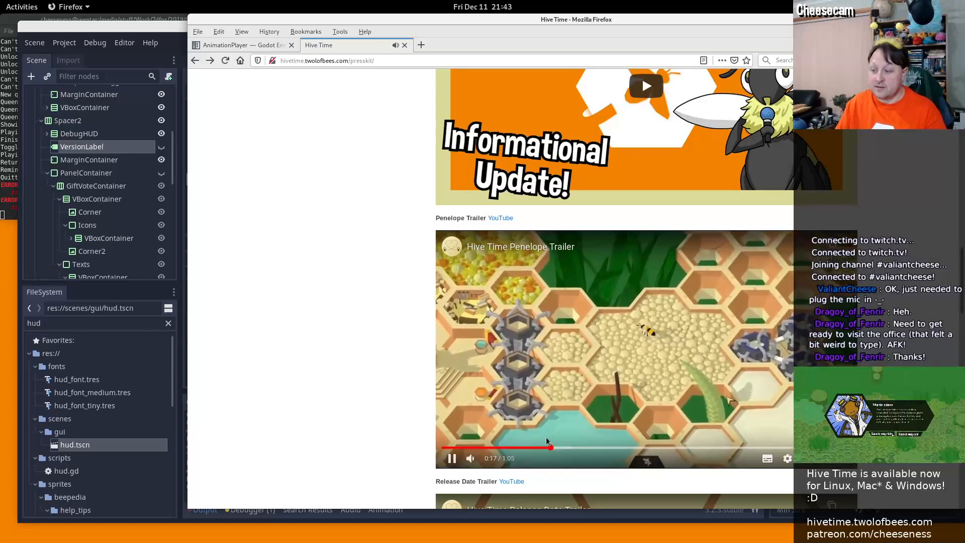
Rewind the Penelope Trailer to 0:15, replay the section after the Masterpiece event and pause it at 0:23
{"action": "key", "text": "space"}
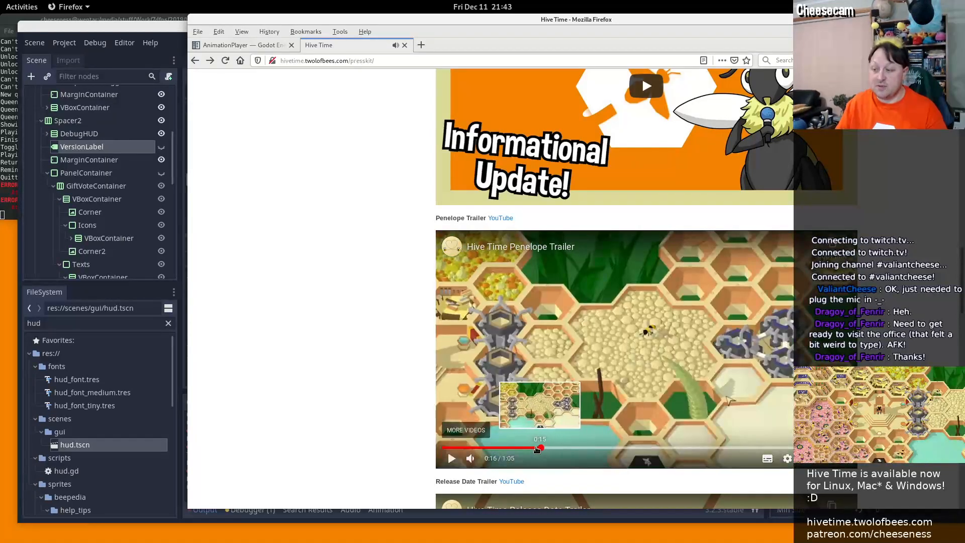
{"action": "left_click", "coordinate": [535, 448]}
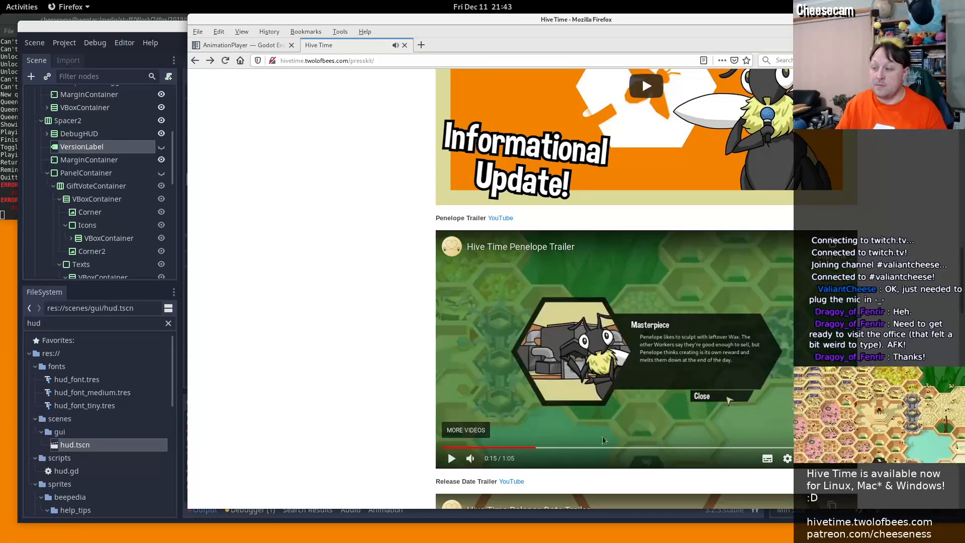
{"action": "left_click", "coordinate": [616, 412]}
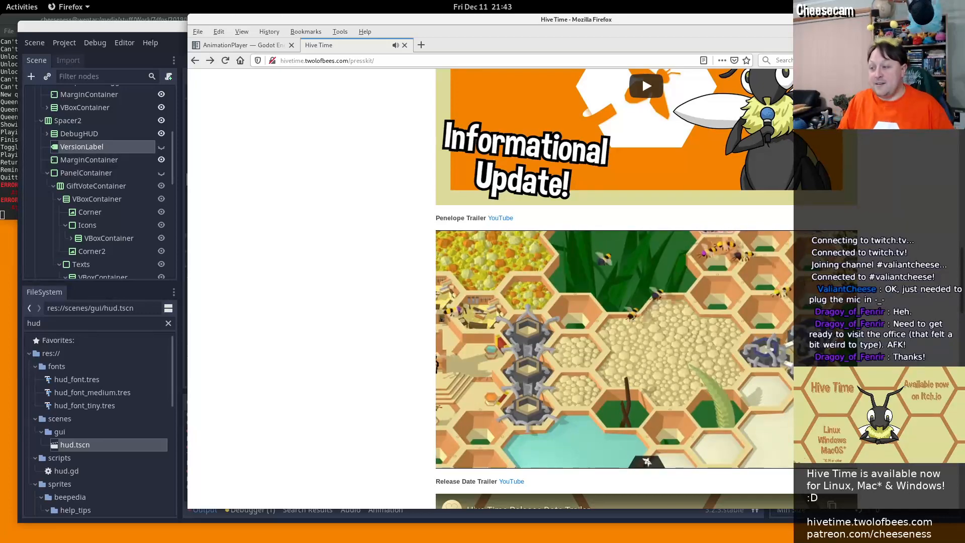
{"action": "left_click", "coordinate": [636, 398]}
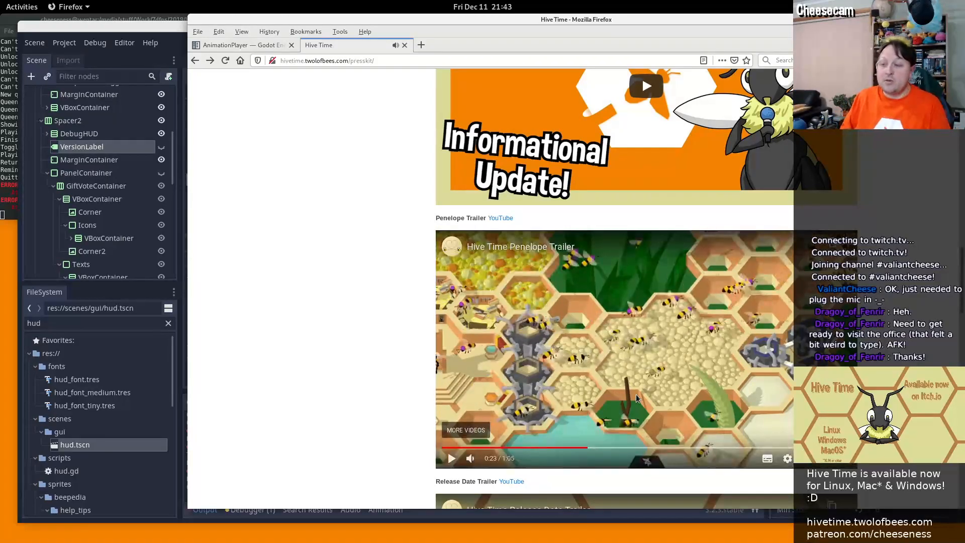
Switch back to Godot, bring up placeholders.mp4 and scrub it through 0:22 to the hive shot at 0:33, then put the video away
{"action": "left_click", "coordinate": [62, 26]}
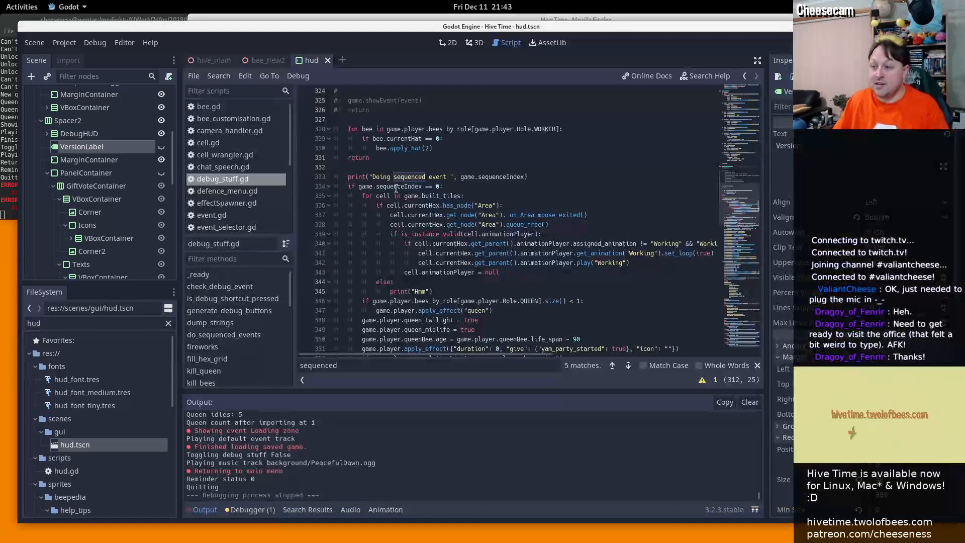
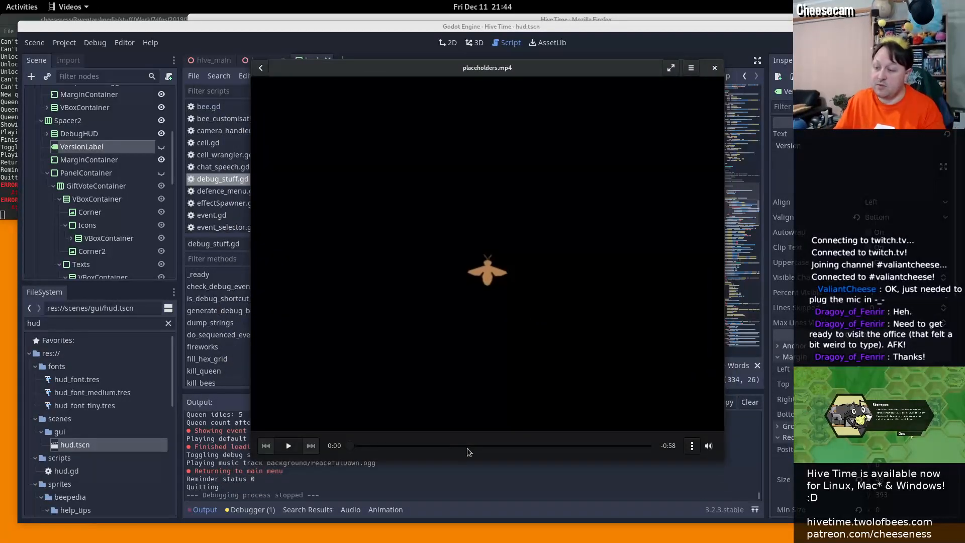
{"action": "left_click", "coordinate": [467, 446]}
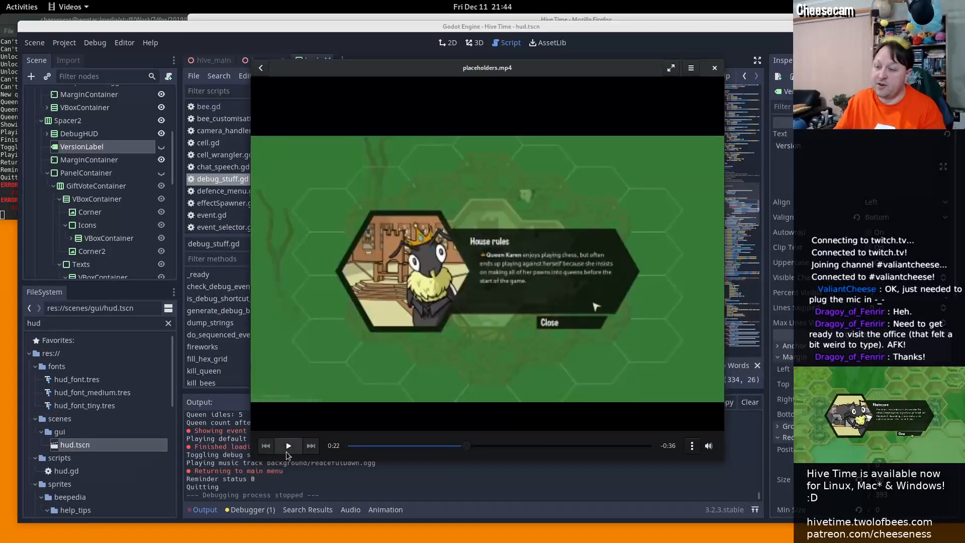
{"action": "left_click_drag", "start_coordinate": [429, 445], "coordinate": [478, 447]}
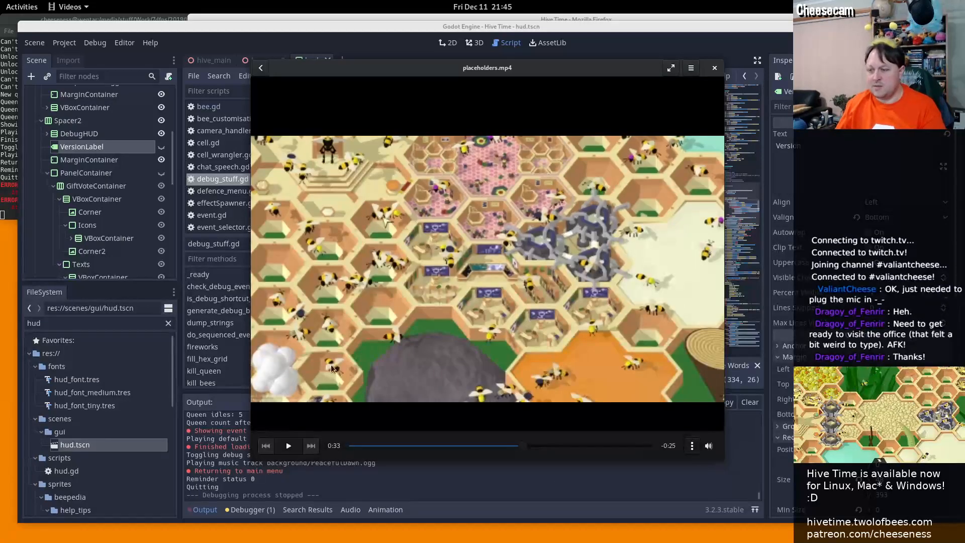
{"action": "middle_click", "coordinate": [410, 66]}
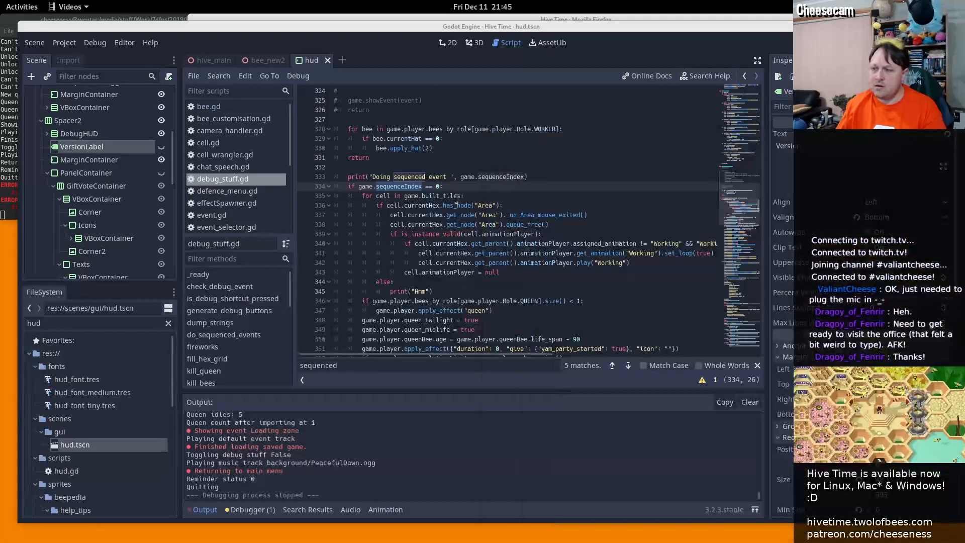
Examine the sequenceIndex == 0 branch and its built_tiles loop that frees each cell's Area node, checking it against the hive shot in placeholders.mp4
{"action": "double_click", "coordinate": [402, 187]}
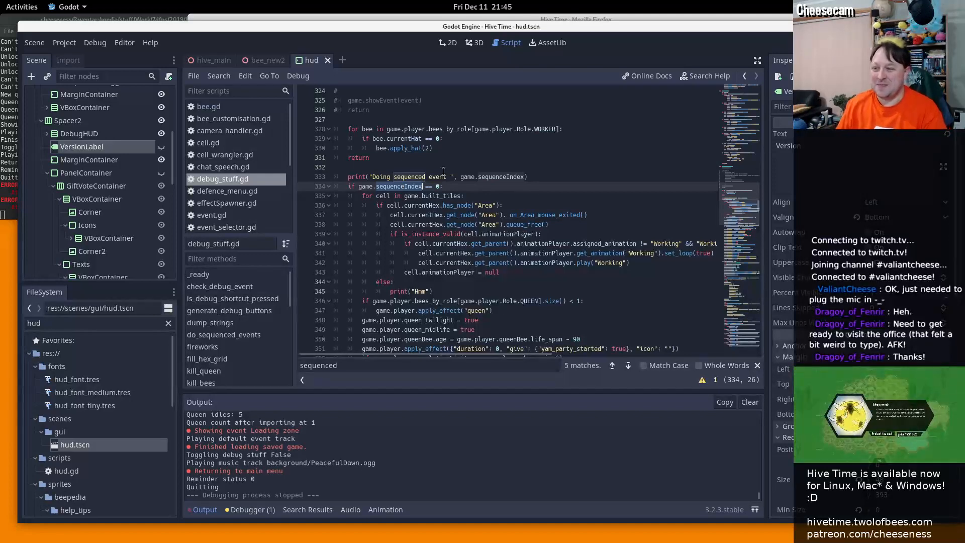
{"action": "scroll", "coordinate": [445, 174], "scroll_direction": "down", "scroll_amount": 5}
{"action": "scroll", "coordinate": [460, 184], "scroll_direction": "up", "scroll_amount": 4}
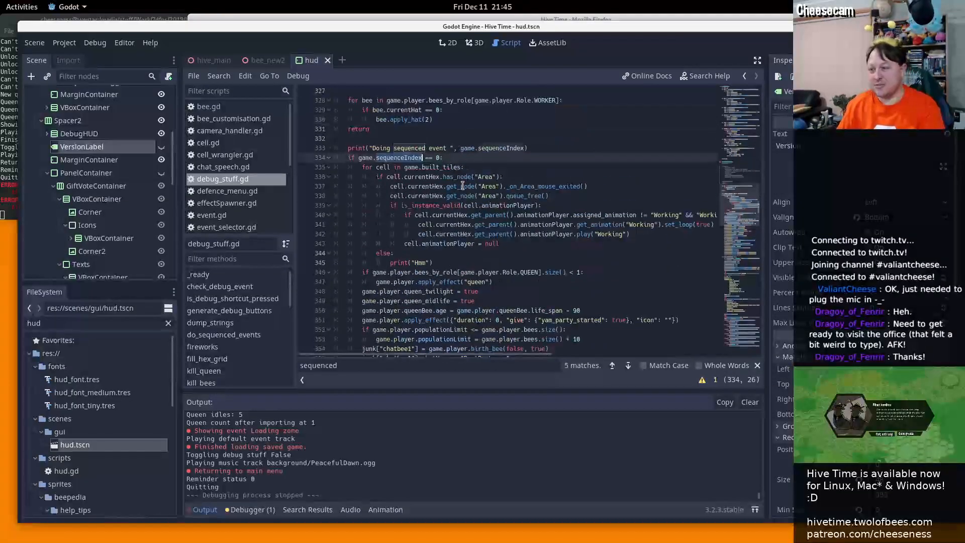
{"action": "triple_click", "coordinate": [434, 167]}
{"action": "left_click_drag", "start_coordinate": [433, 167], "coordinate": [450, 194]}
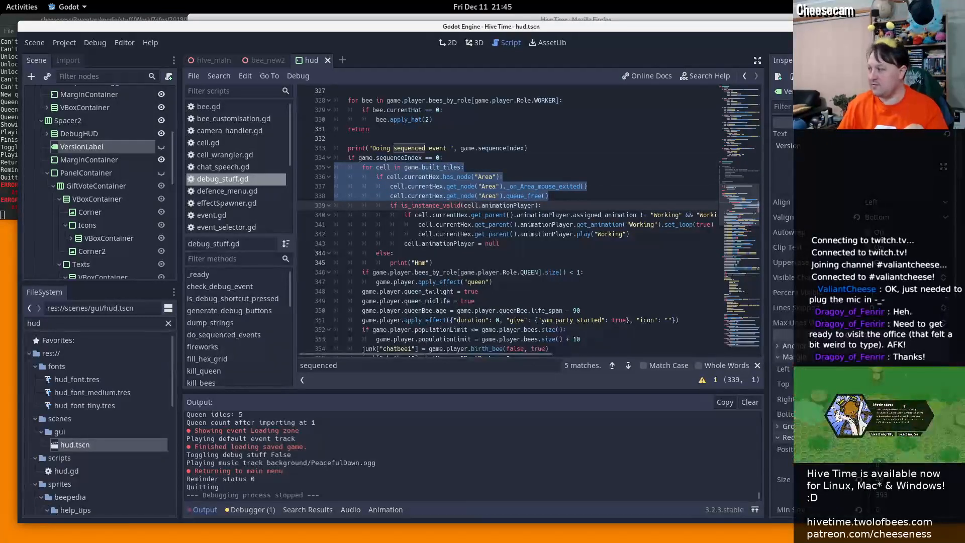
{"action": "key", "text": "alt+Tab"}
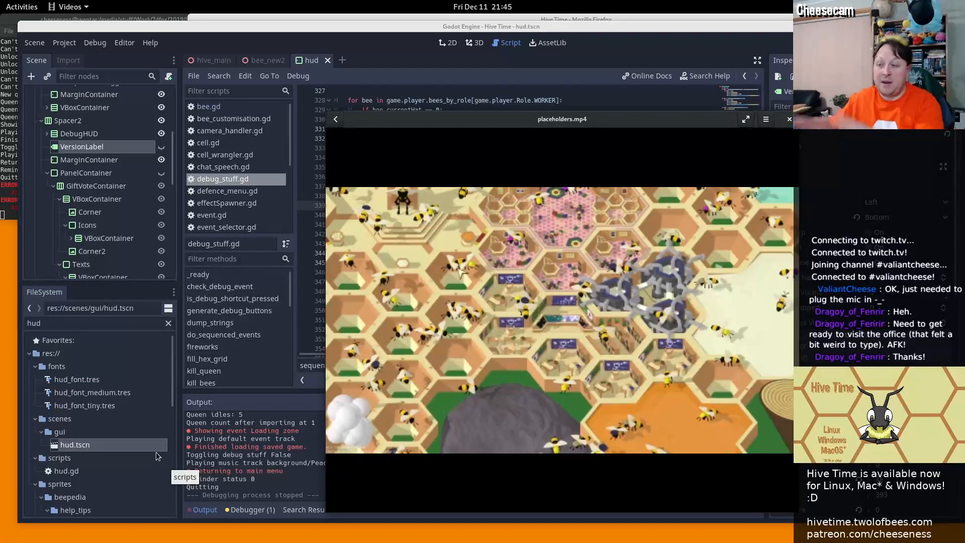
{"action": "left_click_drag", "start_coordinate": [474, 149], "coordinate": [476, 0]}
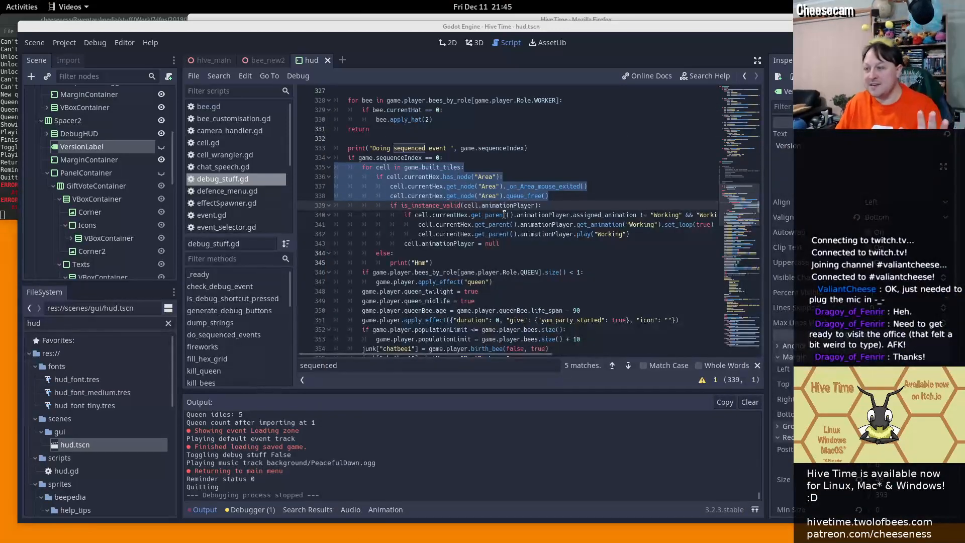
Highlight the lines that loop and play each cell's "Working" animation, and the line that sets cell.animationPlayer to null
{"action": "key", "text": "Down"}
{"action": "key", "text": "shift+Down"}
{"action": "key", "text": "shift+Down"}
{"action": "key", "text": "shift+Down"}
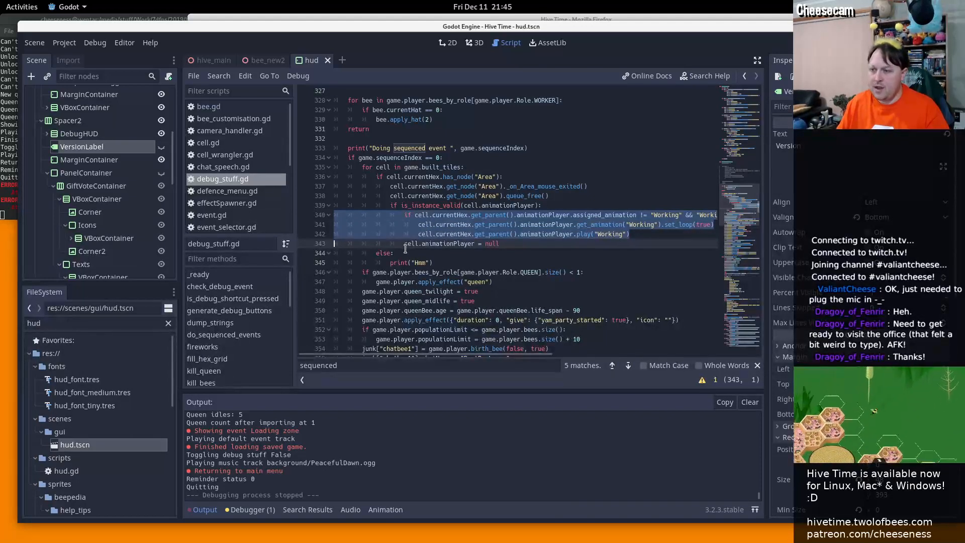
{"action": "double_click", "coordinate": [421, 243]}
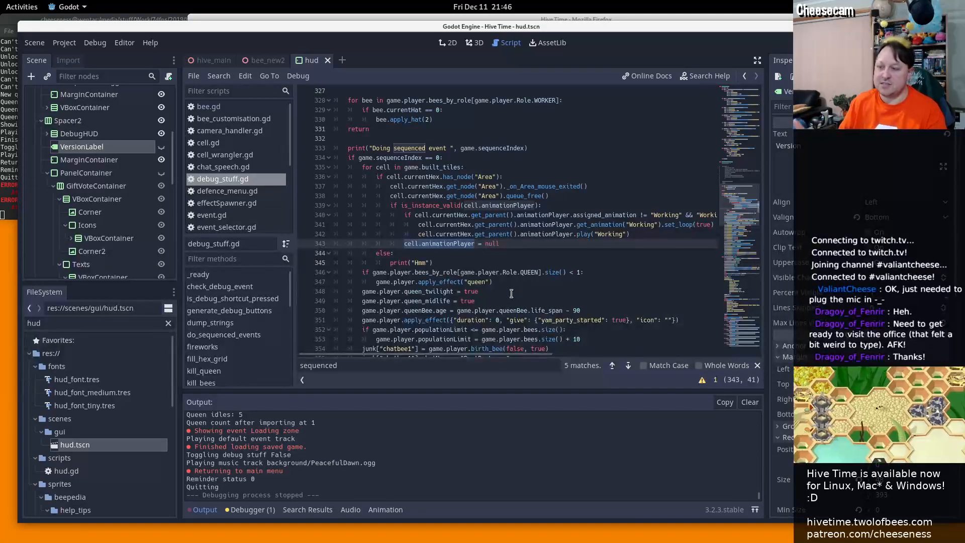
Examine the queen setup code: the missing-queen check, the queen_twilight and queen_midlife flags, and the age set to life_span - 90
{"action": "scroll", "coordinate": [469, 294], "scroll_direction": "down", "scroll_amount": 4}
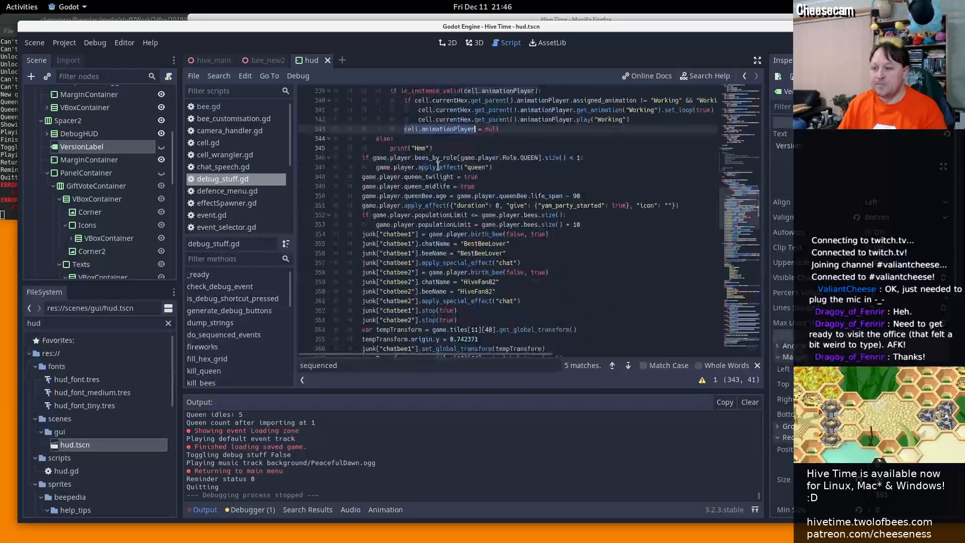
{"action": "triple_click", "coordinate": [435, 159]}
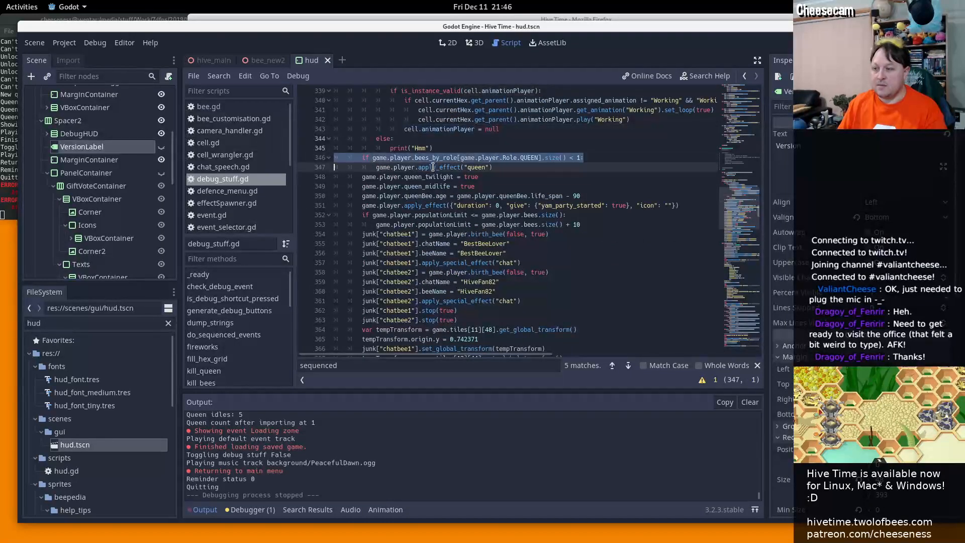
{"action": "left_click_drag", "start_coordinate": [435, 159], "coordinate": [432, 168]}
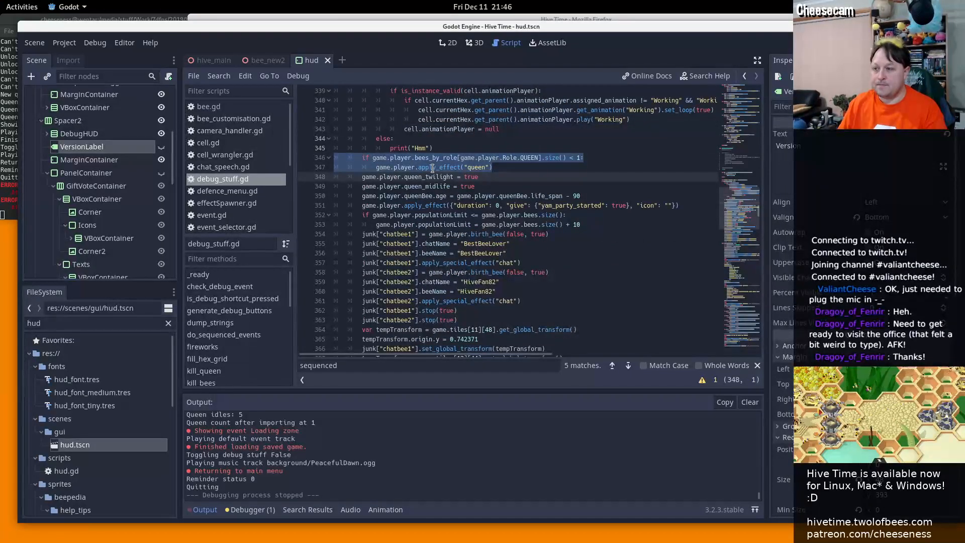
{"action": "triple_click", "coordinate": [499, 169]}
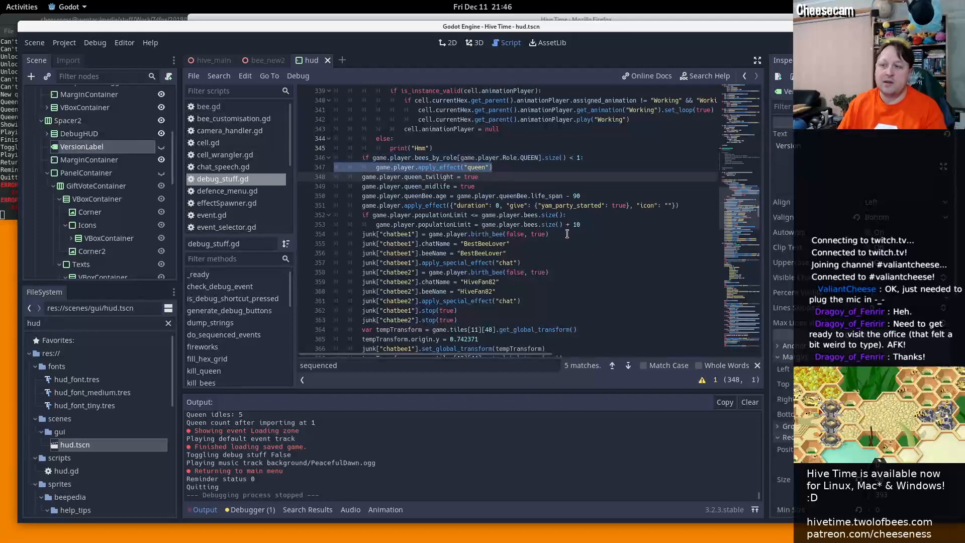
{"action": "triple_click", "coordinate": [441, 178]}
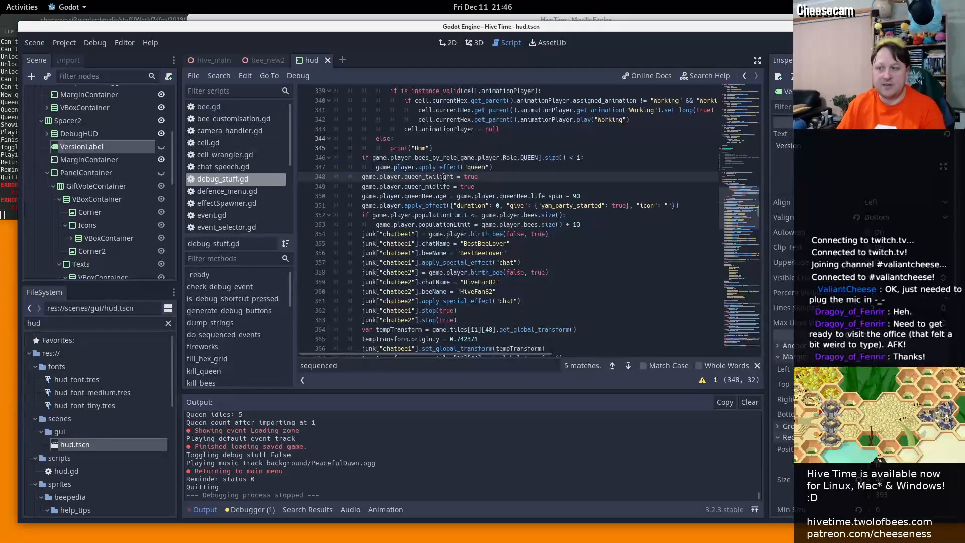
{"action": "left_click_drag", "start_coordinate": [441, 178], "coordinate": [620, 189]}
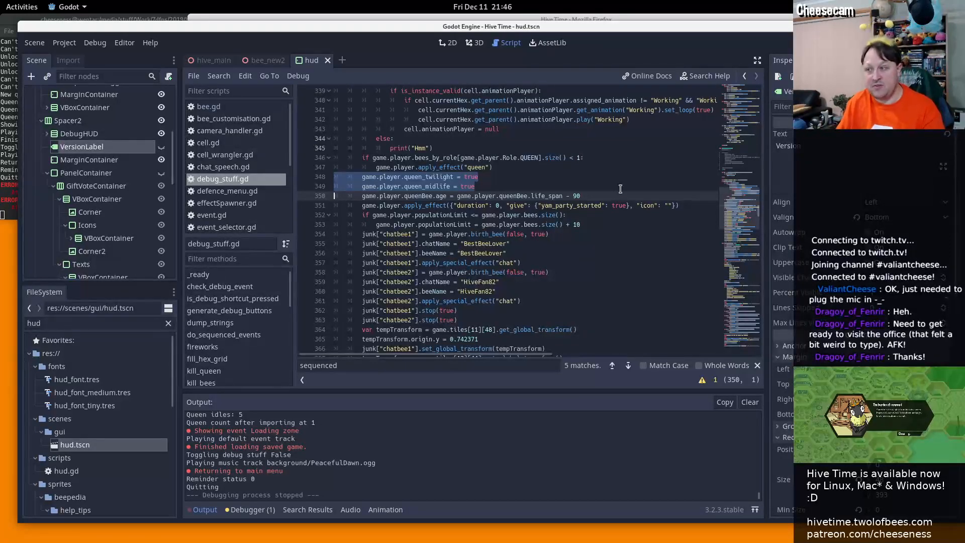
{"action": "double_click", "coordinate": [539, 196]}
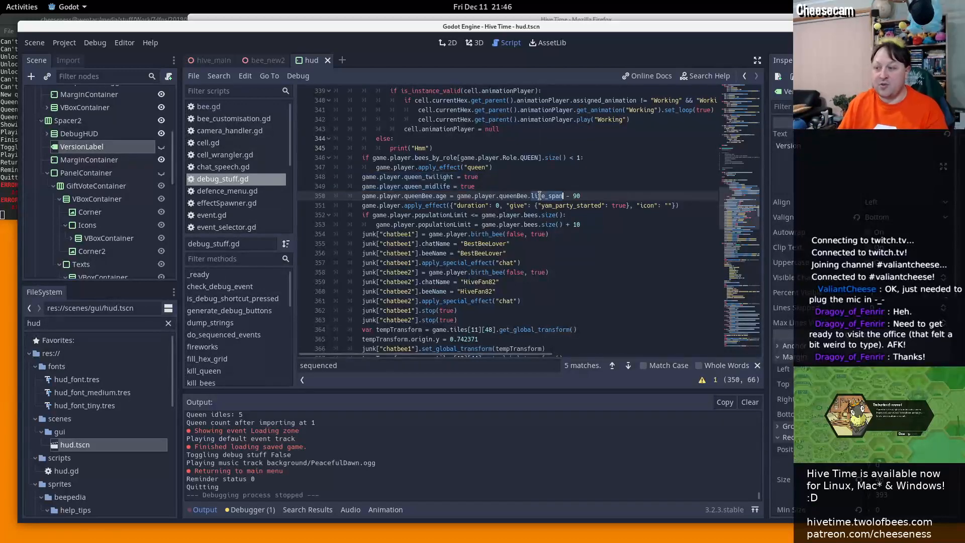
{"action": "double_click", "coordinate": [576, 196]}
{"action": "type", "text": "90"}
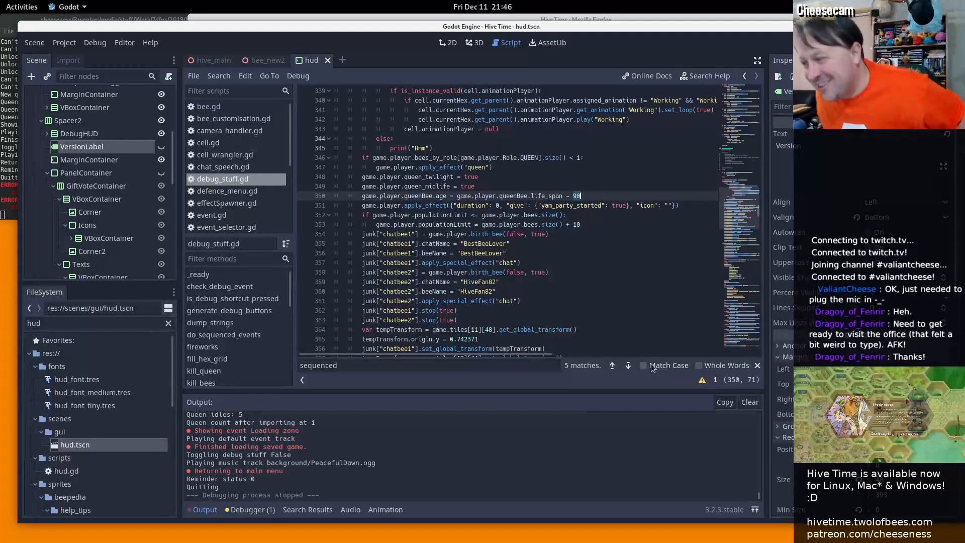
Highlight the yam_party_started effect and the populationLimit check that precedes the chat bee code
{"action": "double_click", "coordinate": [580, 206]}
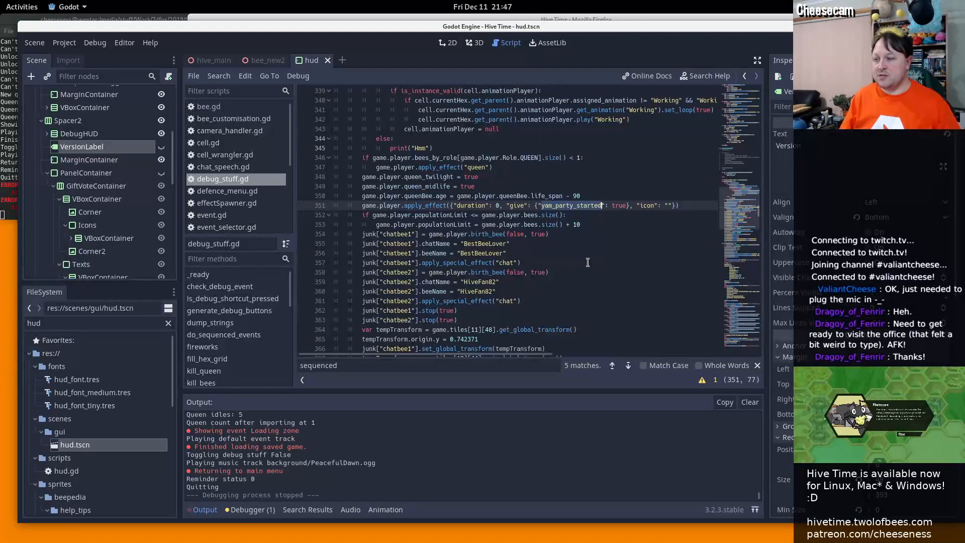
{"action": "double_click", "coordinate": [442, 215]}
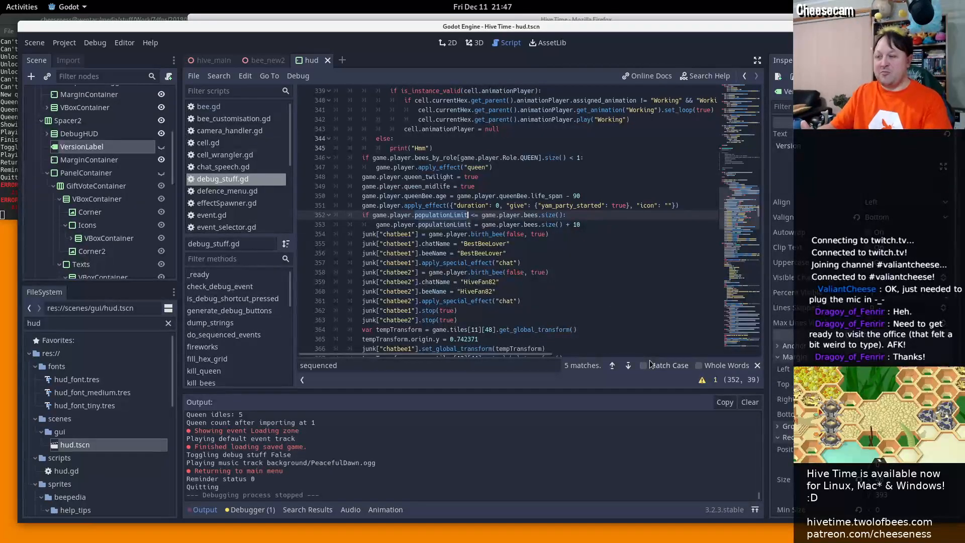
{"action": "scroll", "coordinate": [547, 246], "scroll_direction": "down", "scroll_amount": 2}
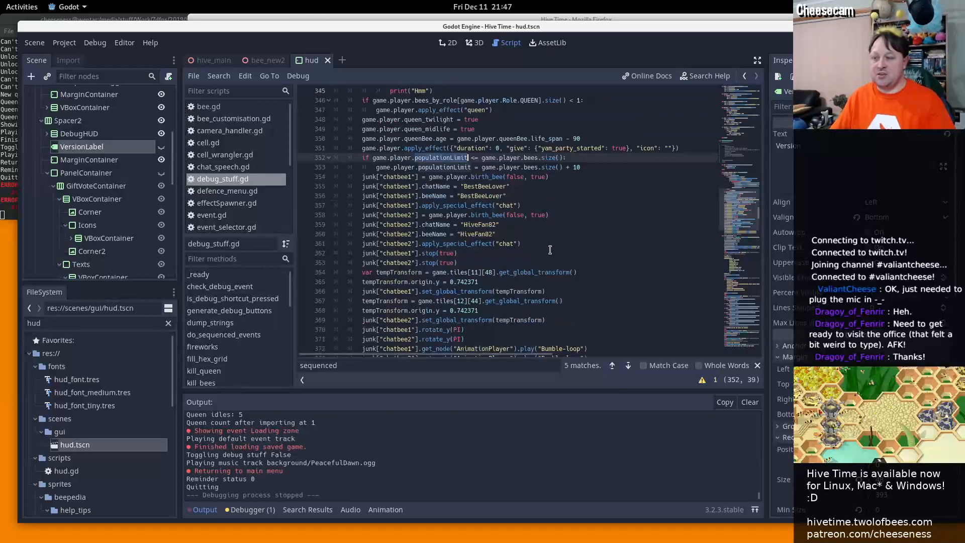
{"action": "scroll", "coordinate": [540, 255], "scroll_direction": "down", "scroll_amount": 2}
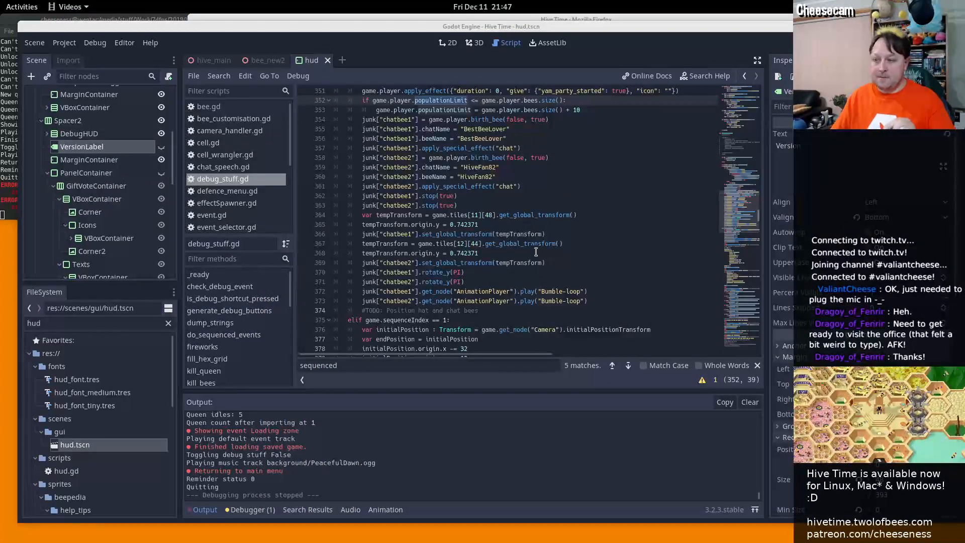
Examine the chat bee code, including the BestBeeLover and HiveFan82 names, the tile-based transform for chatbee1 and the two stop calls
{"action": "left_click", "coordinate": [488, 171]}
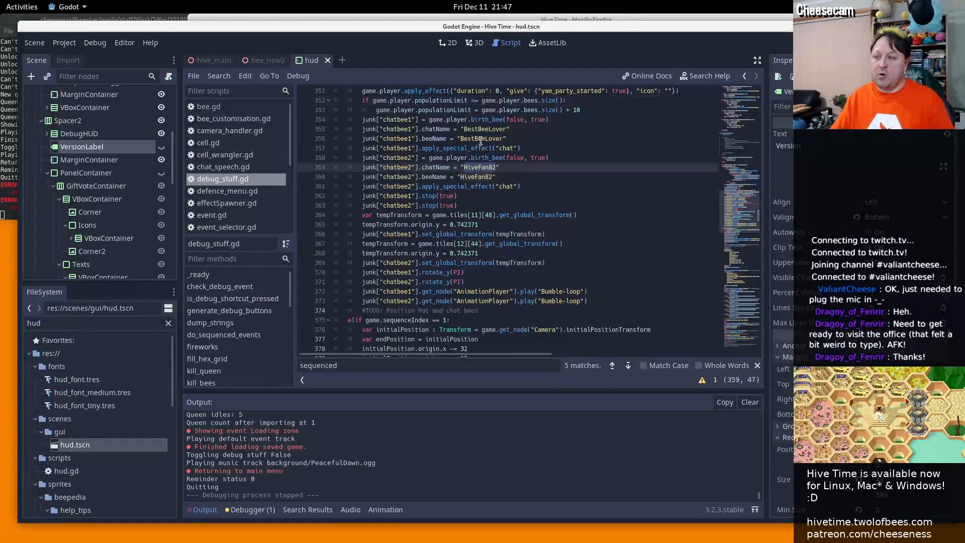
{"action": "left_click", "coordinate": [504, 138]}
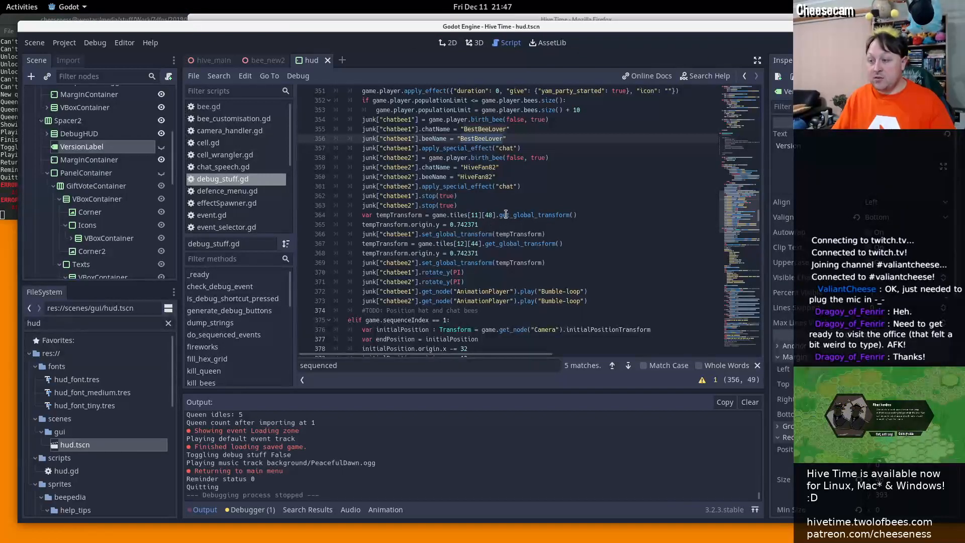
{"action": "double_click", "coordinate": [506, 215]}
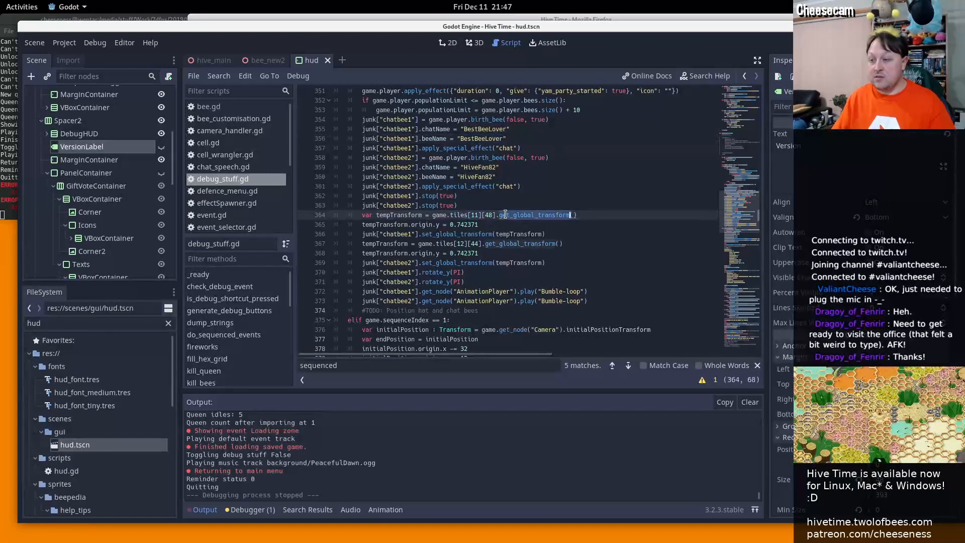
{"action": "triple_click", "coordinate": [505, 214]}
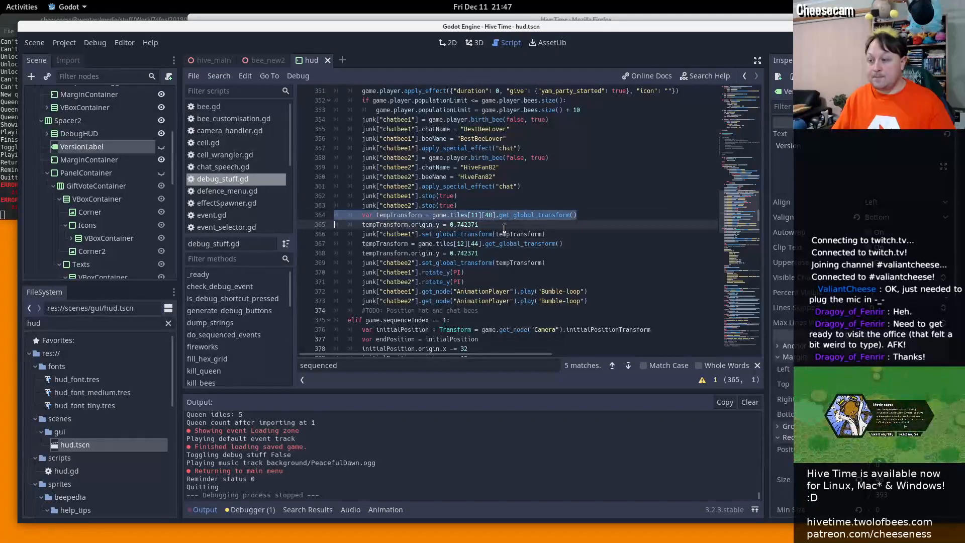
{"action": "left_click_drag", "start_coordinate": [505, 227], "coordinate": [504, 233]}
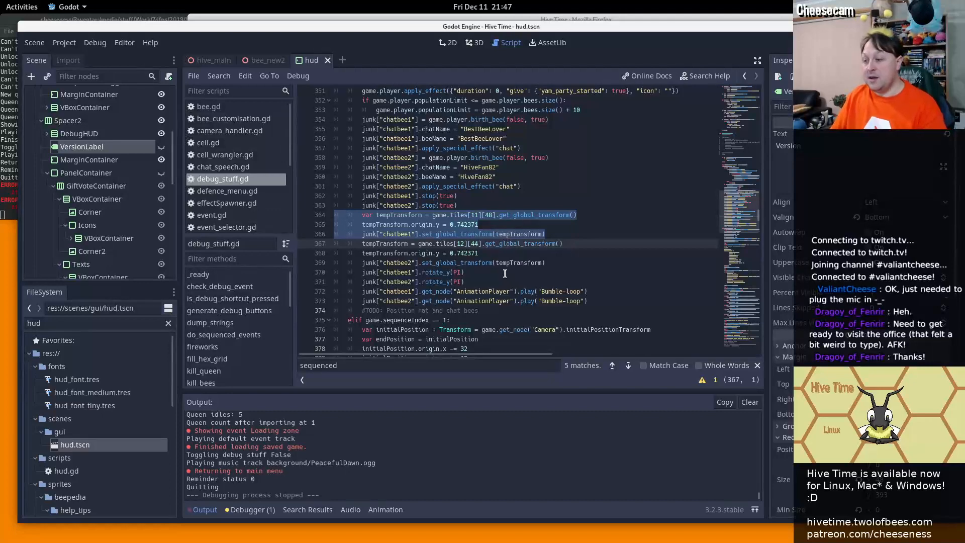
{"action": "scroll", "coordinate": [500, 275], "scroll_direction": "down", "scroll_amount": 2}
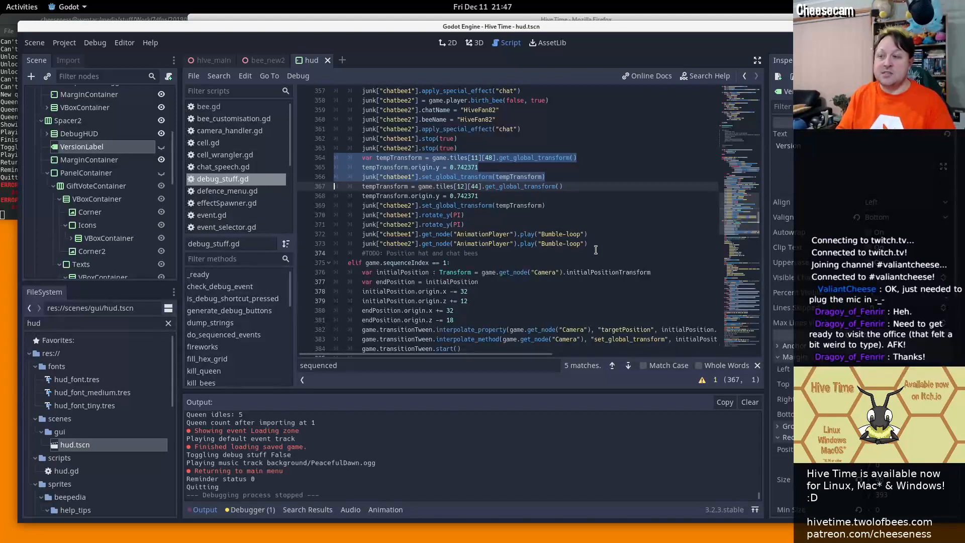
{"action": "left_click_drag", "start_coordinate": [467, 147], "coordinate": [557, 133]}
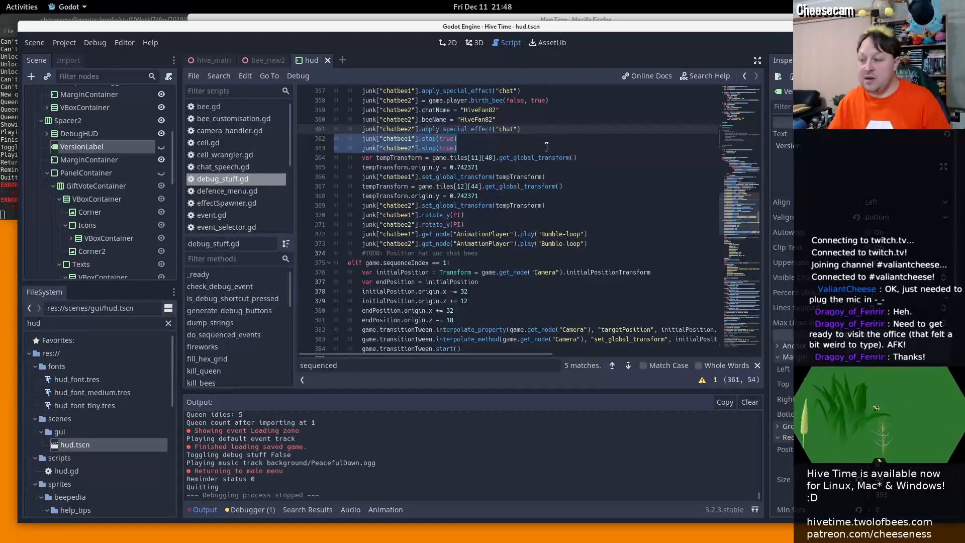
Find the sequenceIndex == 1 branch and highlight the camera's initialPosition and endPosition offsets
{"action": "scroll", "coordinate": [537, 163], "scroll_direction": "down", "scroll_amount": 3}
{"action": "scroll", "coordinate": [537, 163], "scroll_direction": "up", "scroll_amount": 5}
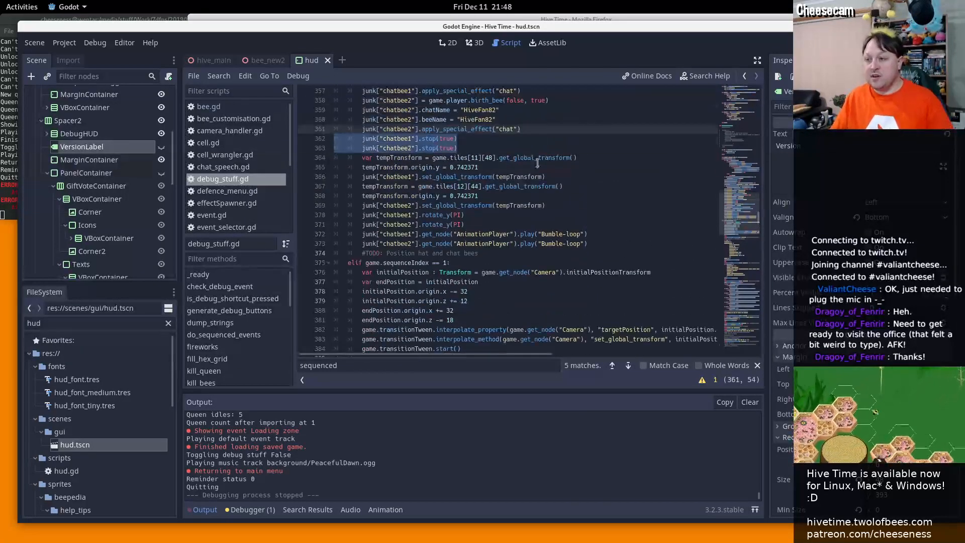
{"action": "scroll", "coordinate": [496, 181], "scroll_direction": "up", "scroll_amount": 2}
{"action": "scroll", "coordinate": [585, 164], "scroll_direction": "down", "scroll_amount": 3}
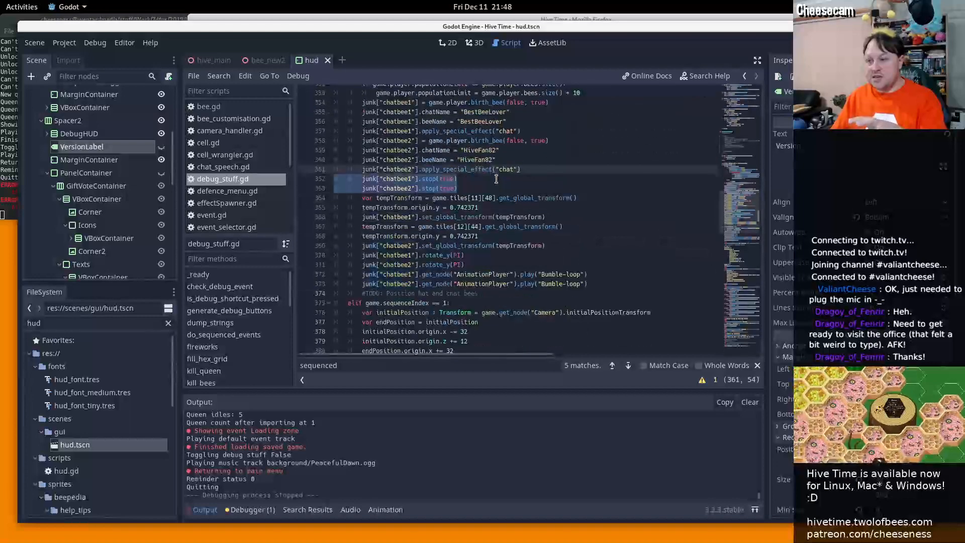
{"action": "scroll", "coordinate": [480, 258], "scroll_direction": "down", "scroll_amount": 6}
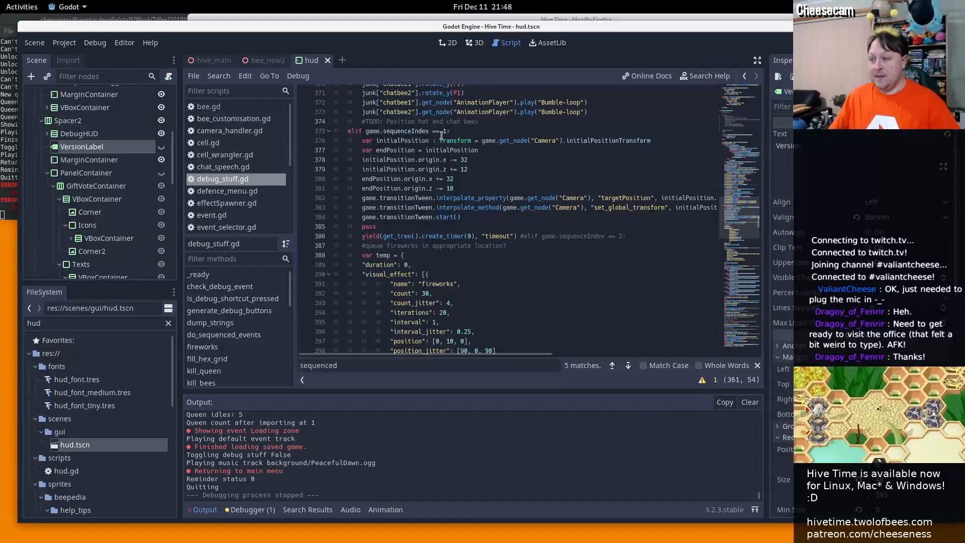
{"action": "left_click_drag", "start_coordinate": [448, 162], "coordinate": [453, 187]}
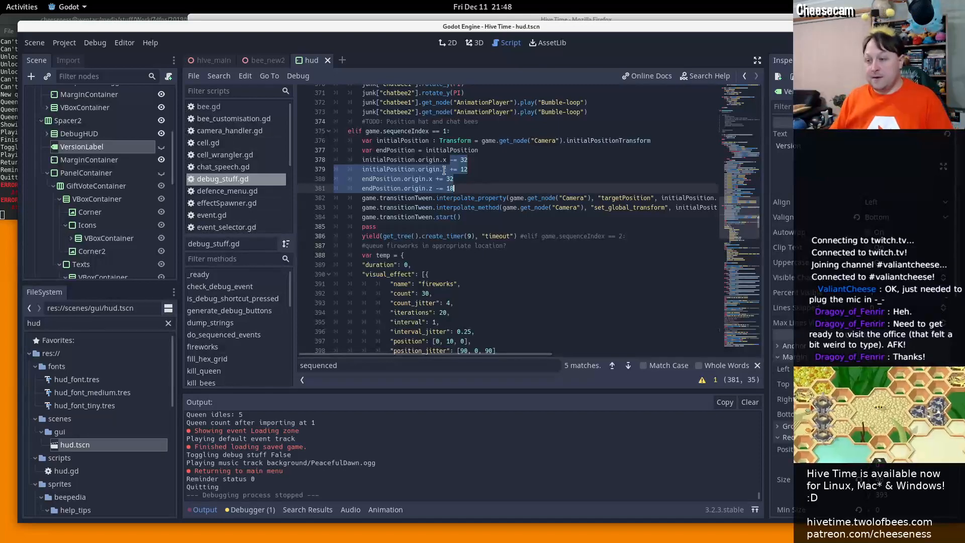
Highlight the camera's transitionTween calls and the fireworks visual effect settings that follow the 9-second timer
{"action": "left_click_drag", "start_coordinate": [433, 197], "coordinate": [433, 215]}
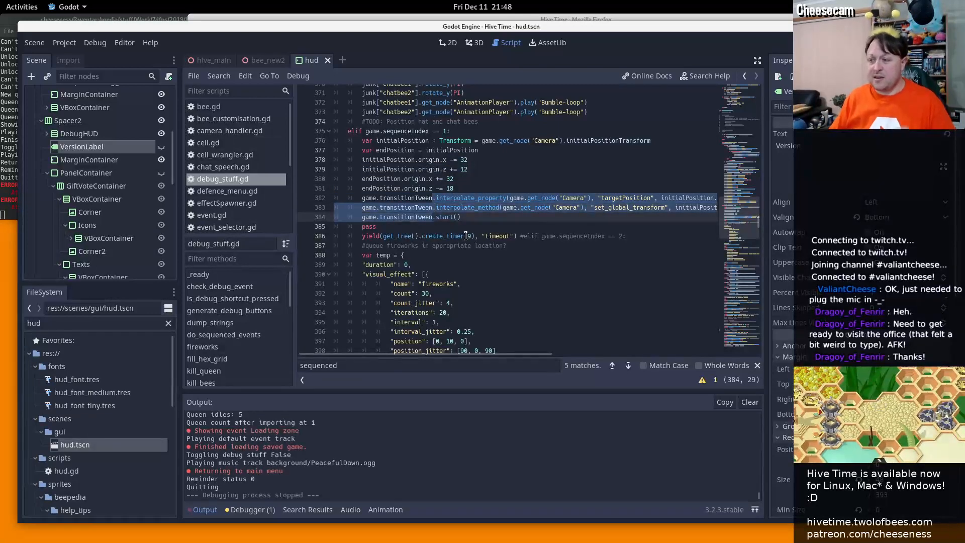
{"action": "left_click", "coordinate": [470, 236]}
{"action": "scroll", "coordinate": [467, 253], "scroll_direction": "down", "scroll_amount": 5}
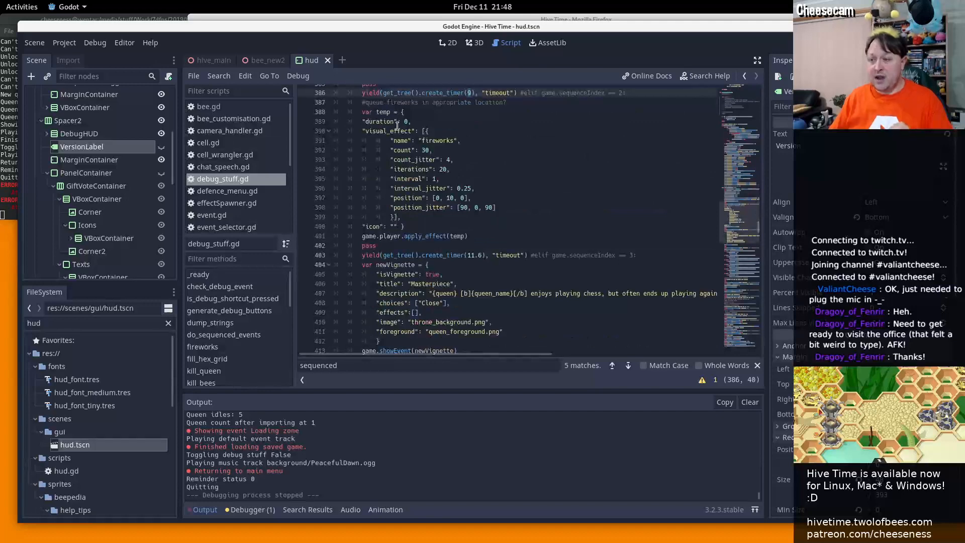
{"action": "left_click_drag", "start_coordinate": [397, 126], "coordinate": [537, 231]}
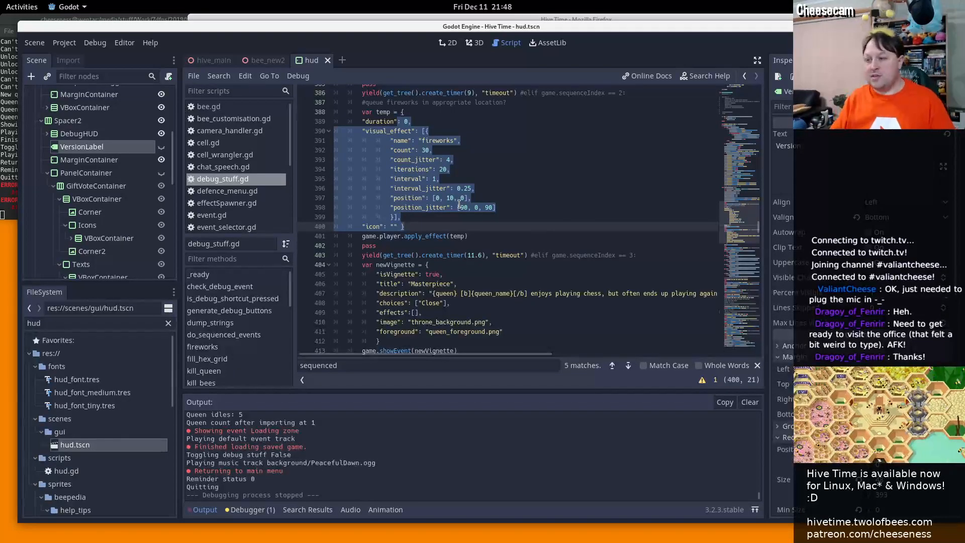
Examine the 11.6-second timer and the Masterpiece vignette definition that follows it
{"action": "scroll", "coordinate": [459, 203], "scroll_direction": "down", "scroll_amount": 2}
{"action": "left_click", "coordinate": [471, 200]}
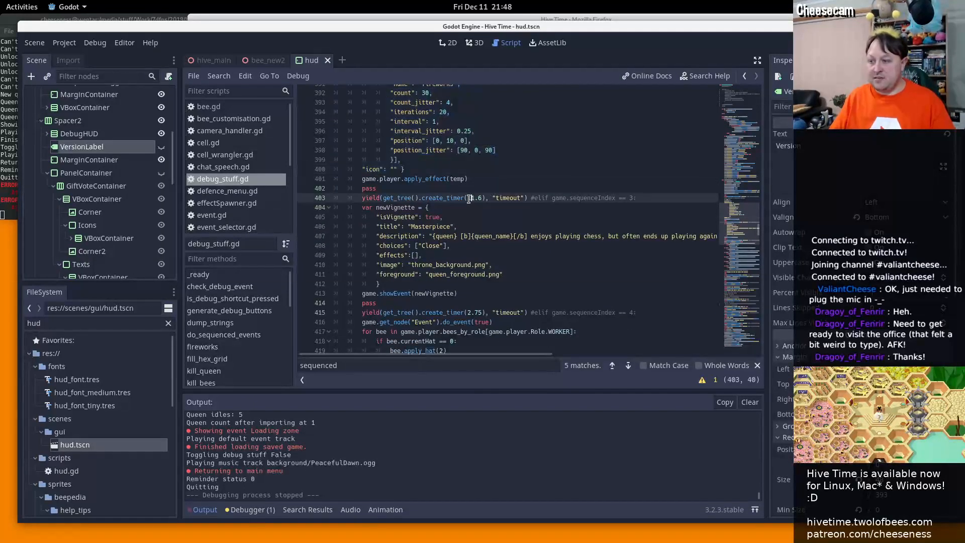
{"action": "scroll", "coordinate": [472, 221], "scroll_direction": "down", "scroll_amount": 1}
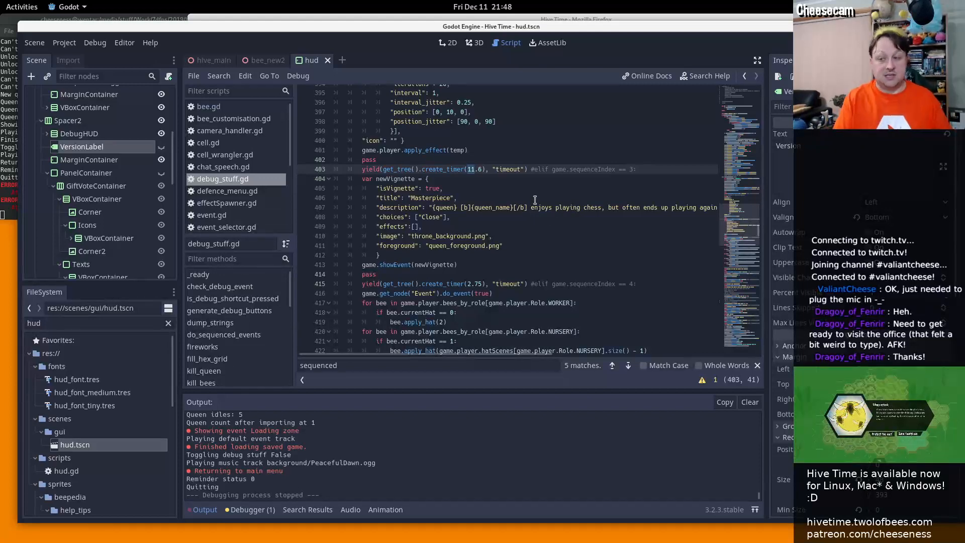
{"action": "scroll", "coordinate": [534, 197], "scroll_direction": "down", "scroll_amount": 2}
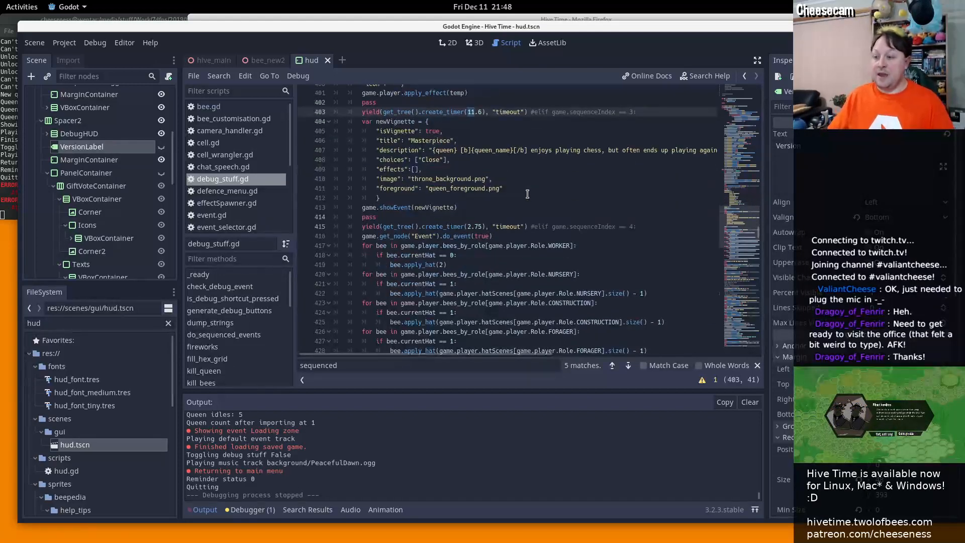
Examine the apply_hat loops by bee role and the Yam party event with its surrounding timers
{"action": "scroll", "coordinate": [527, 194], "scroll_direction": "down", "scroll_amount": 4}
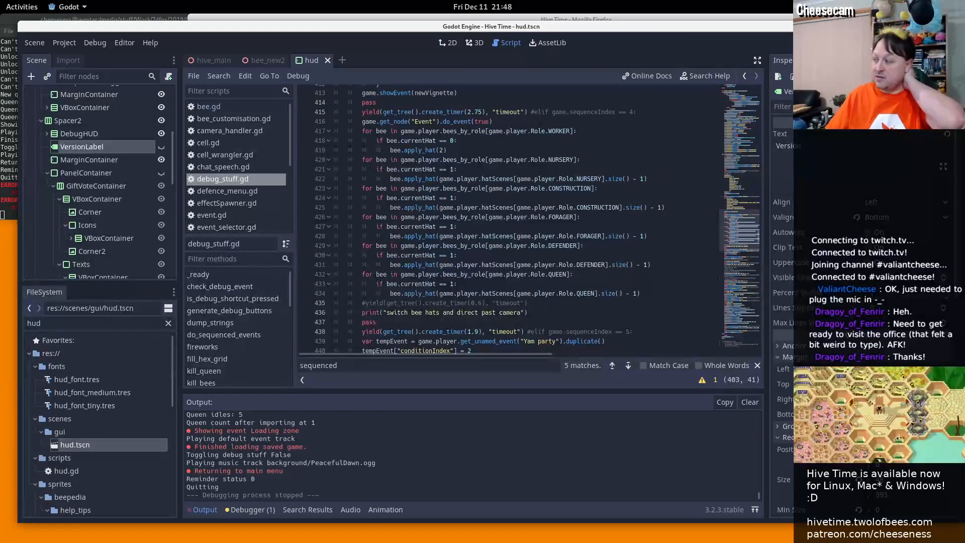
{"action": "left_click_drag", "start_coordinate": [449, 140], "coordinate": [441, 151]}
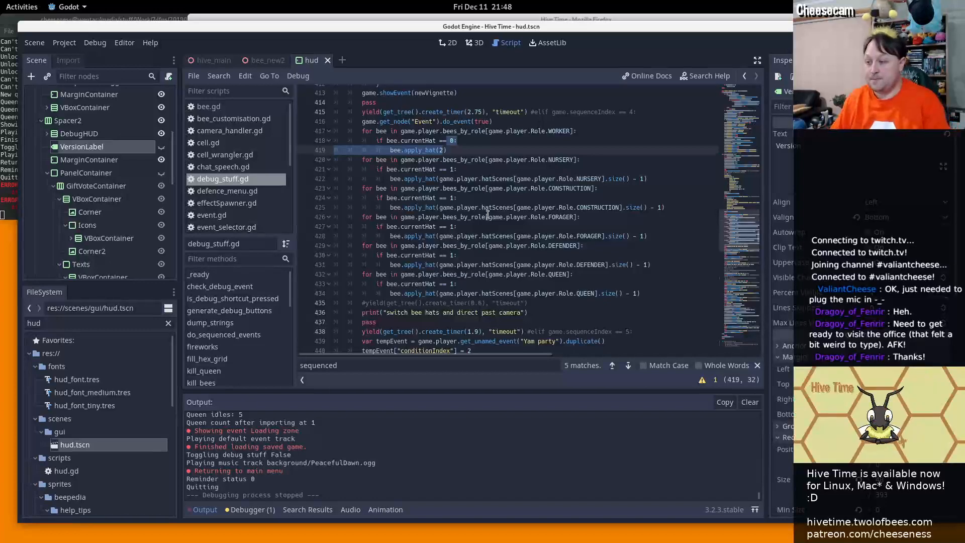
{"action": "scroll", "coordinate": [486, 215], "scroll_direction": "down", "scroll_amount": 5}
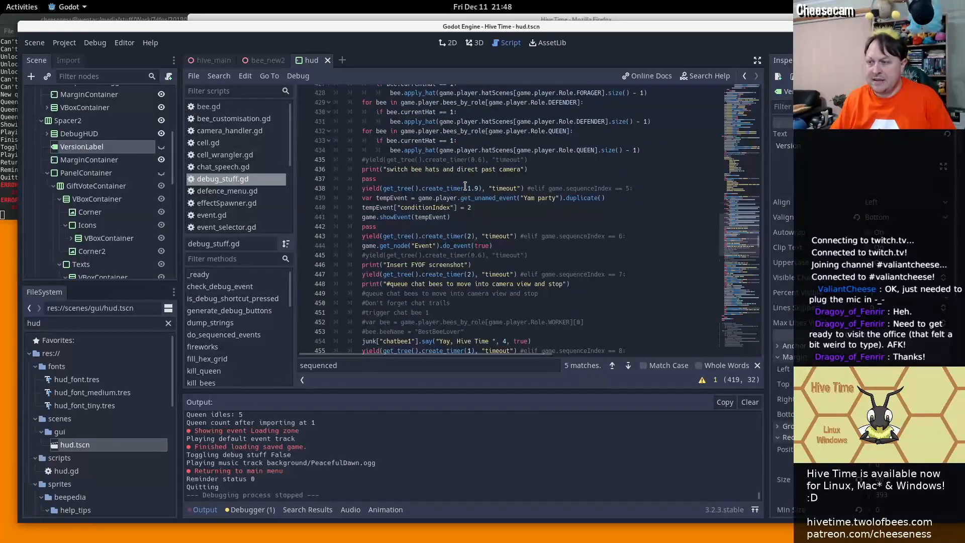
{"action": "left_click", "coordinate": [473, 188]}
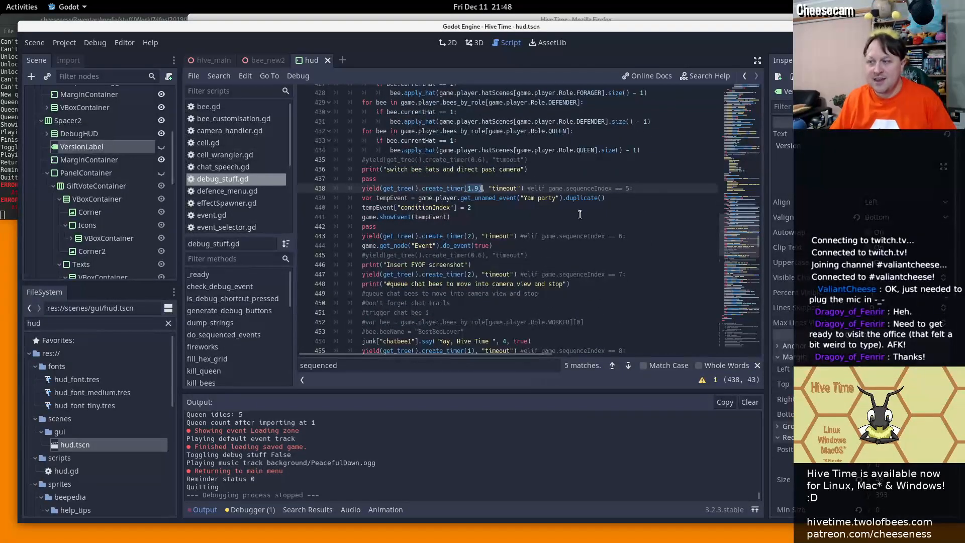
{"action": "double_click", "coordinate": [545, 198]}
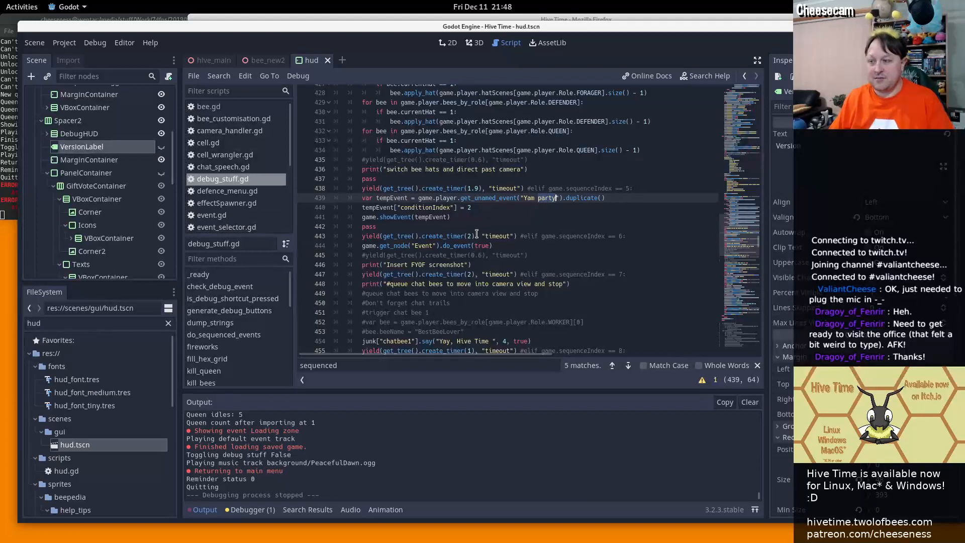
{"action": "double_click", "coordinate": [468, 236]}
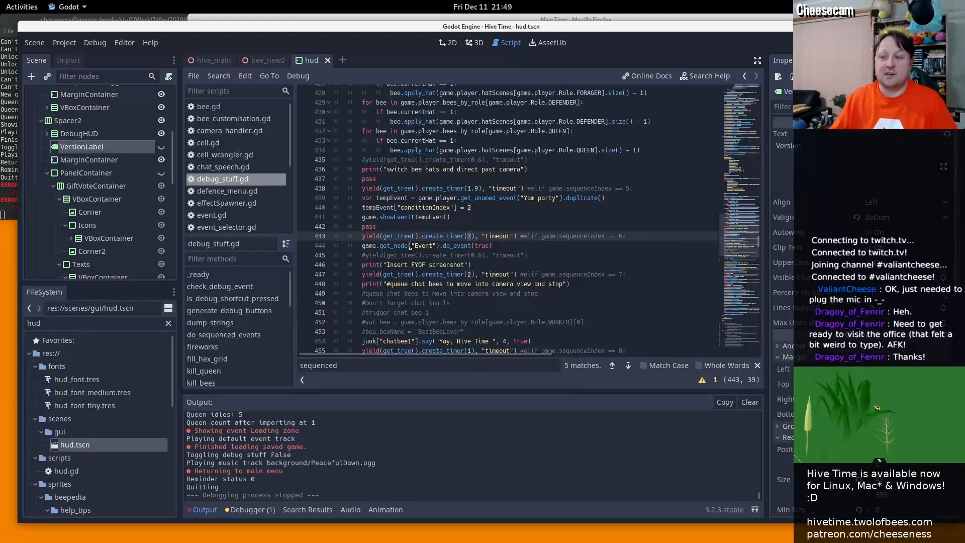
Highlight the "Insert FYOF screenshot" print line and examine the timer and chat bee comments below it
{"action": "left_click_drag", "start_coordinate": [472, 265], "coordinate": [540, 255]}
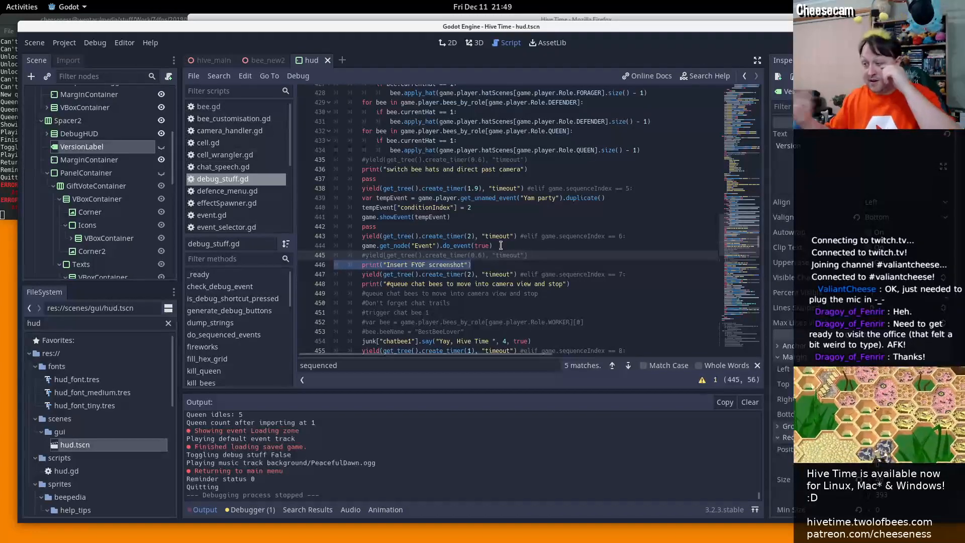
{"action": "scroll", "coordinate": [530, 244], "scroll_direction": "down", "scroll_amount": 2}
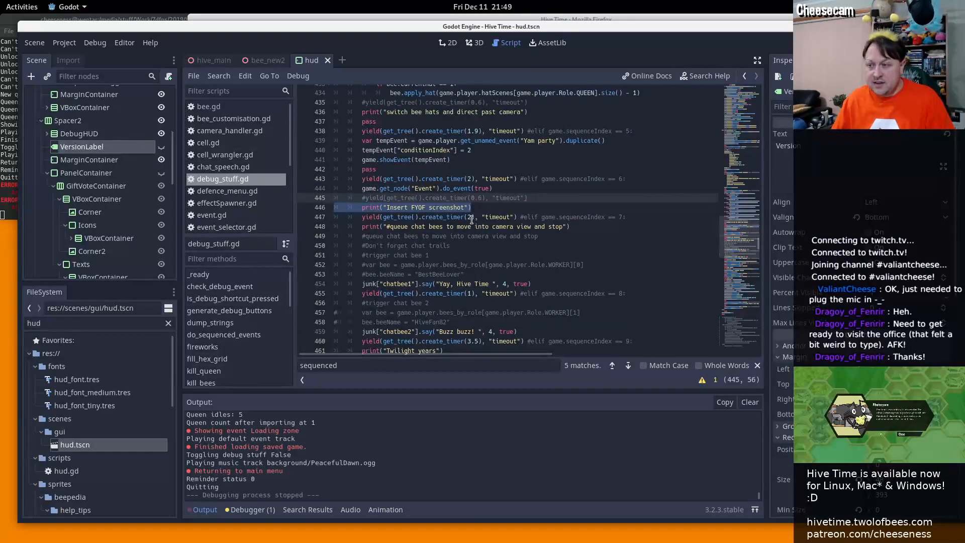
{"action": "left_click", "coordinate": [469, 218]}
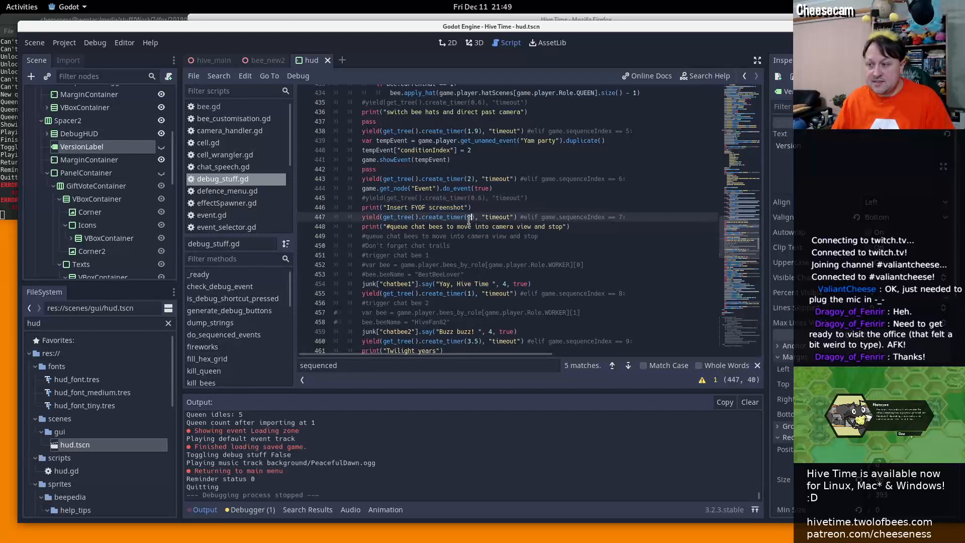
{"action": "left_click", "coordinate": [497, 243]}
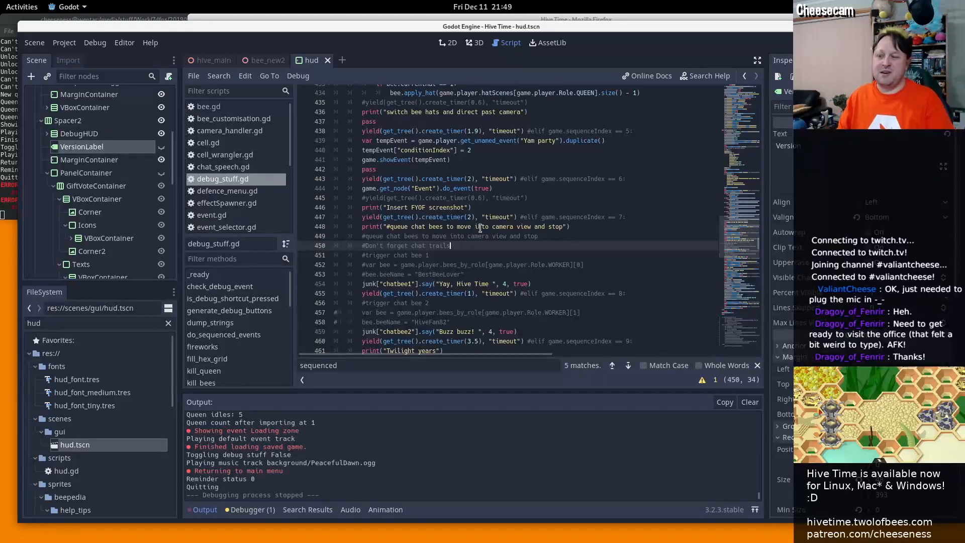
Examine the chatbee1 "Yay, Hive Time" and chatbee2 "Buzz buzz!" say calls and the timer between them
{"action": "scroll", "coordinate": [514, 246], "scroll_direction": "down", "scroll_amount": 2}
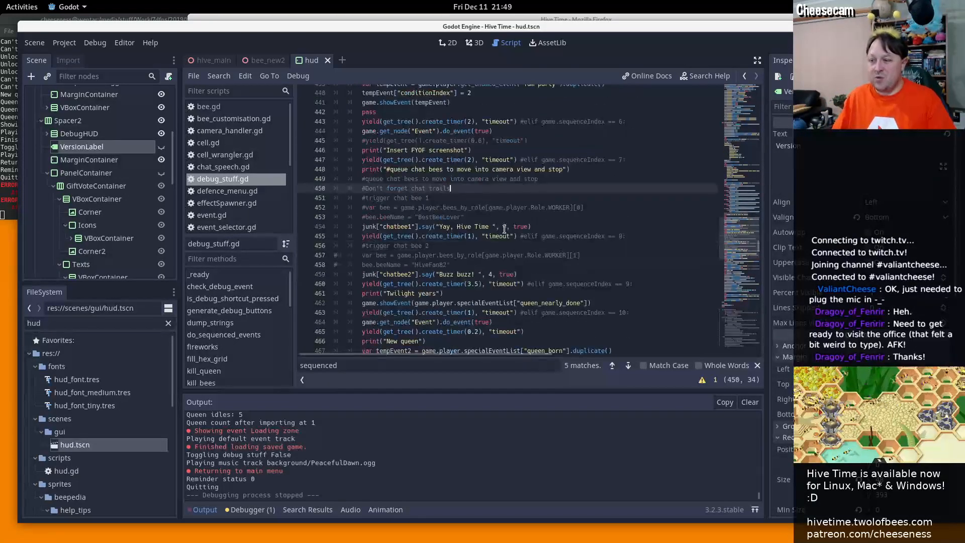
{"action": "left_click", "coordinate": [503, 226]}
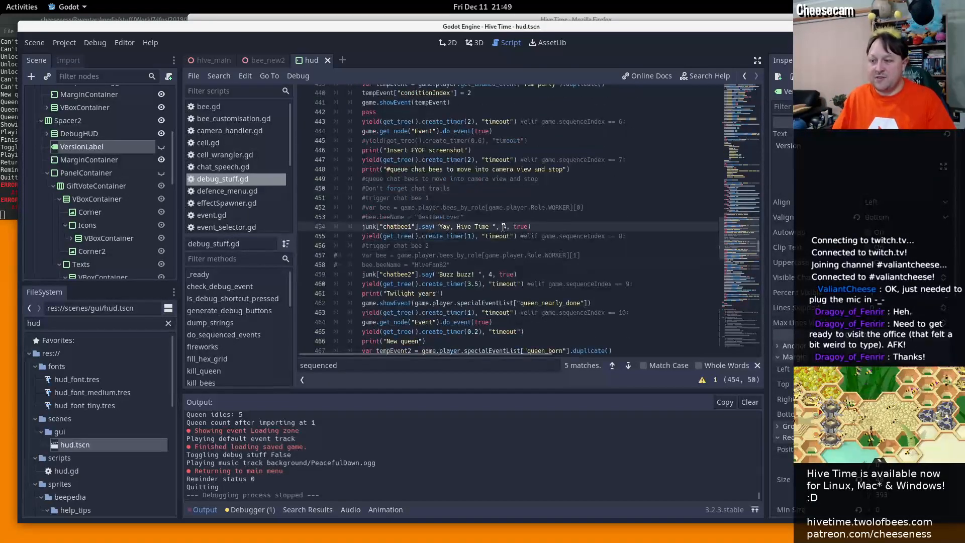
{"action": "double_click", "coordinate": [463, 226]}
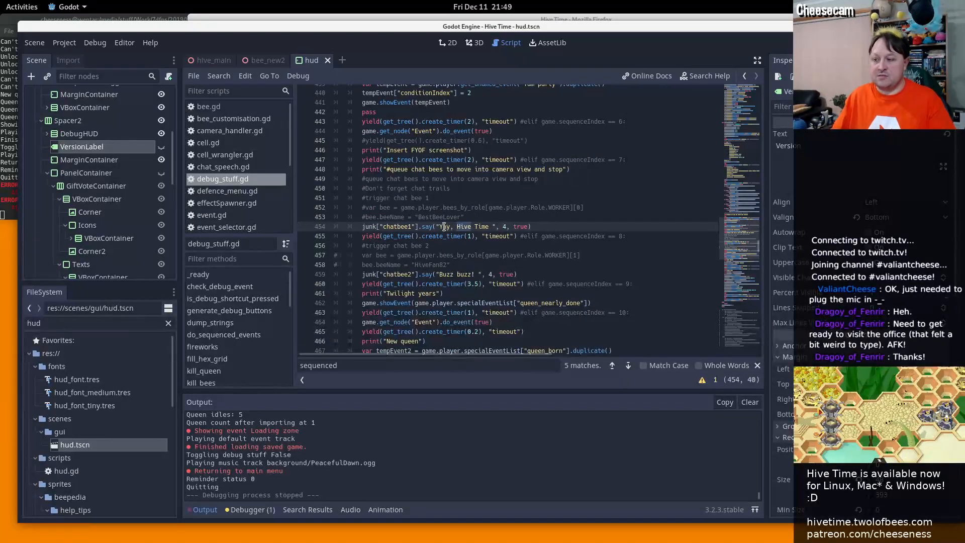
{"action": "key", "text": "Down"}
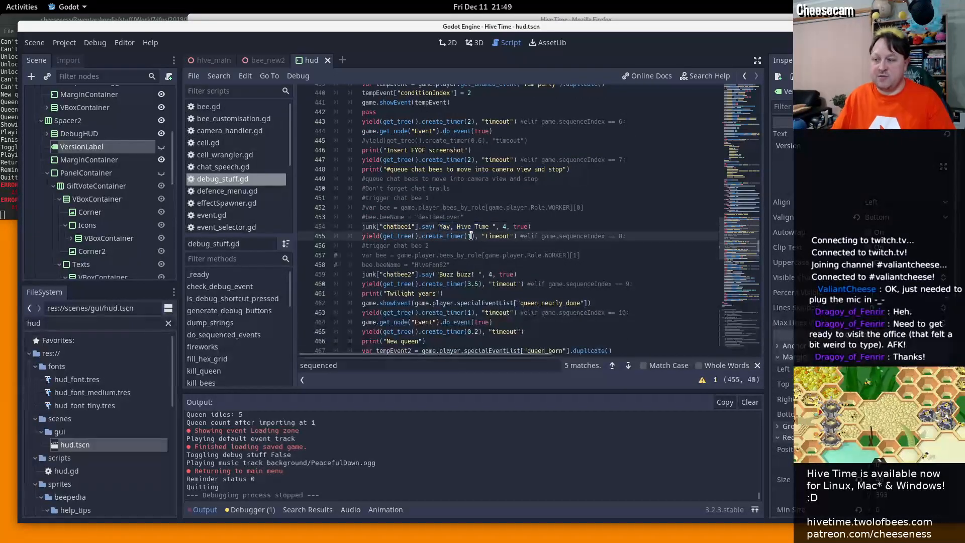
{"action": "triple_click", "coordinate": [452, 274]}
Highlight the 3.5-second timer and review the remaining sequence from "Twilight years" to the sequenceIndex increment
{"action": "scroll", "coordinate": [453, 271], "scroll_direction": "down", "scroll_amount": 3}
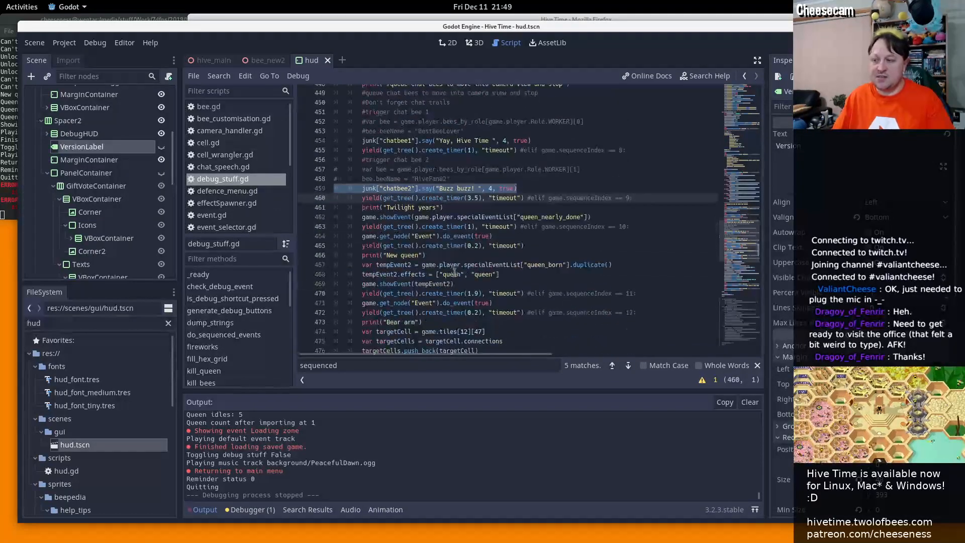
{"action": "triple_click", "coordinate": [500, 199]}
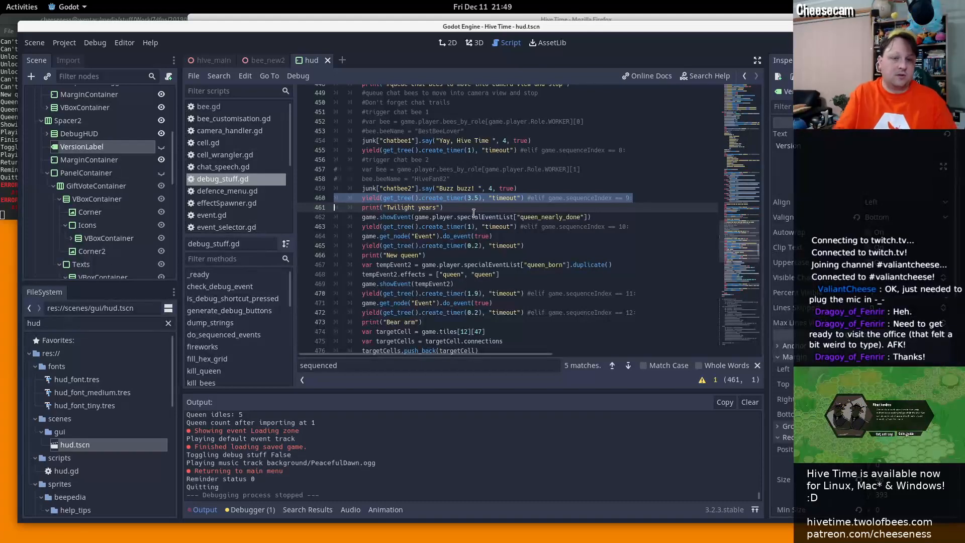
{"action": "scroll", "coordinate": [520, 271], "scroll_direction": "down", "scroll_amount": 2}
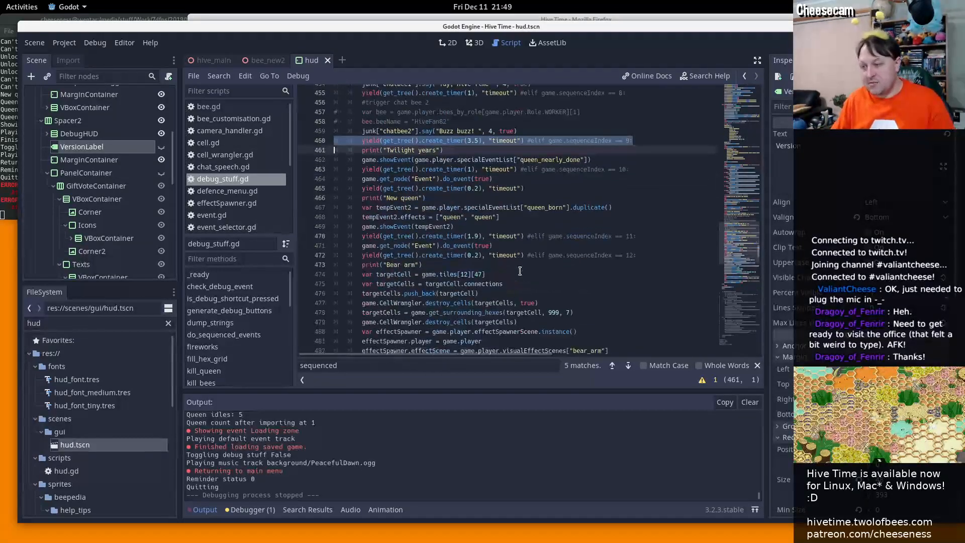
{"action": "scroll", "coordinate": [520, 271], "scroll_direction": "down", "scroll_amount": 4}
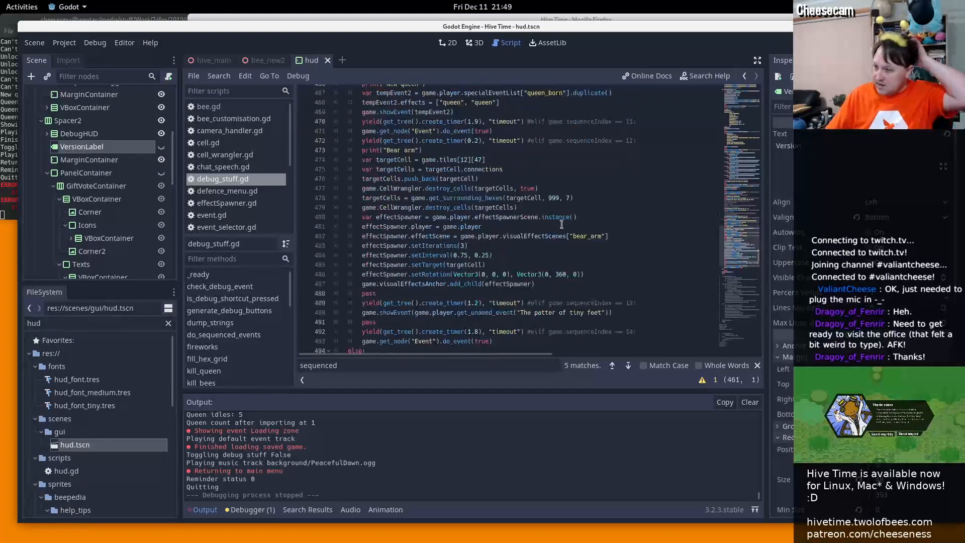
{"action": "scroll", "coordinate": [561, 224], "scroll_direction": "down", "scroll_amount": 4}
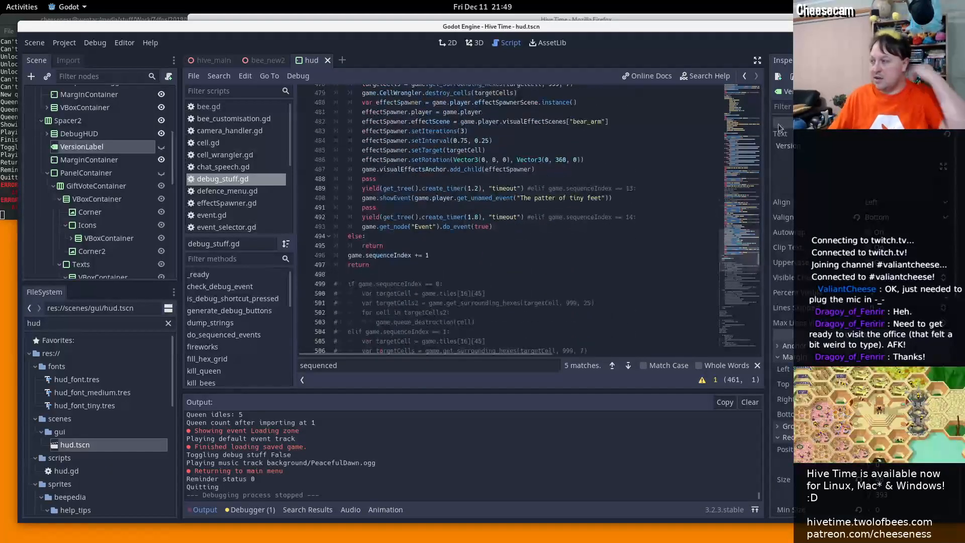
Run the Hive Time project, move its game window clear of the code and return to the script editor
{"action": "key", "text": "F5"}
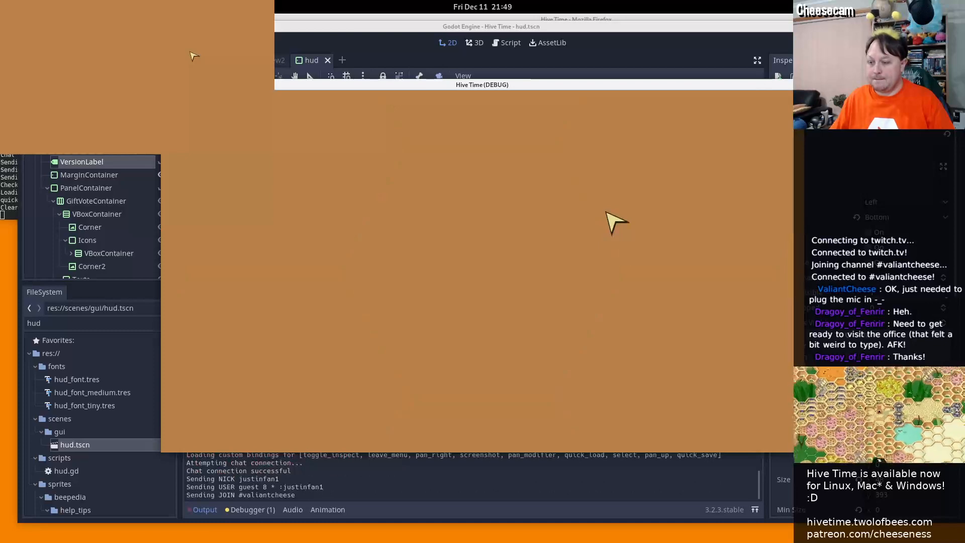
{"action": "left_click_drag", "start_coordinate": [660, 86], "coordinate": [0, 176]}
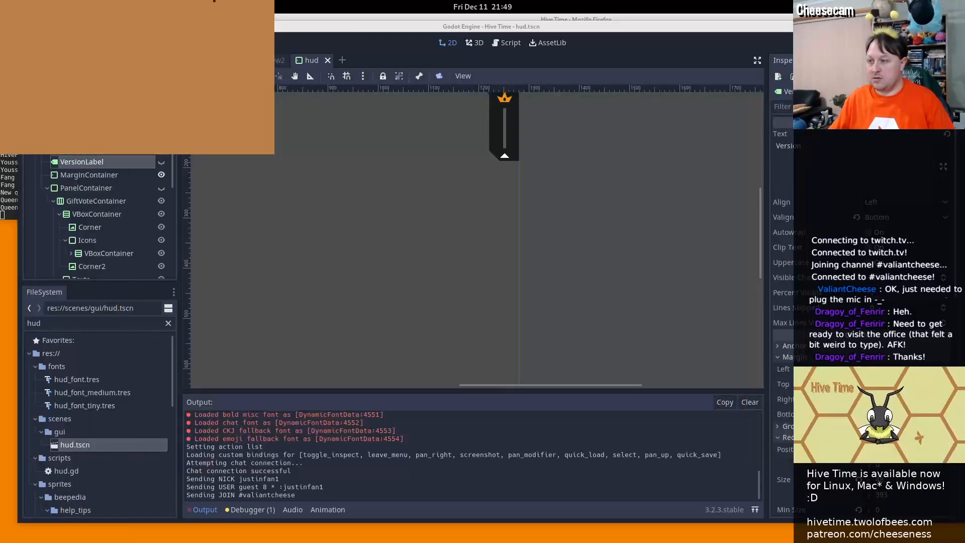
{"action": "left_click", "coordinate": [507, 43]}
Comment out the worker bee hat loop and its return near the start of do_sequenced_events
{"action": "left_click", "coordinate": [415, 191]}
{"action": "key", "text": "Page_Up"}
{"action": "key", "text": "Page_Up"}
{"action": "key", "text": "Page_Up"}
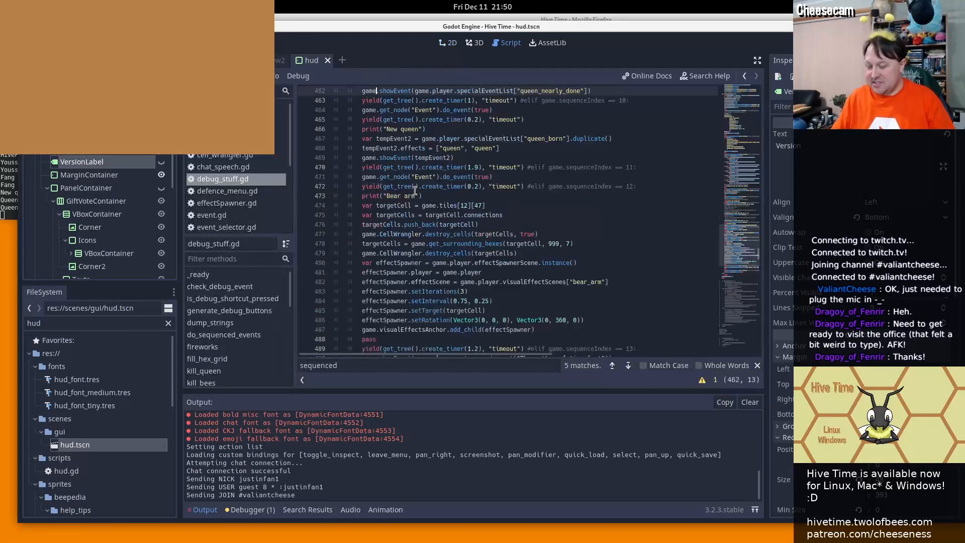
{"action": "key", "text": "Page_Up"}
{"action": "key", "text": "Page_Up"}
{"action": "key", "text": "Page_Up"}
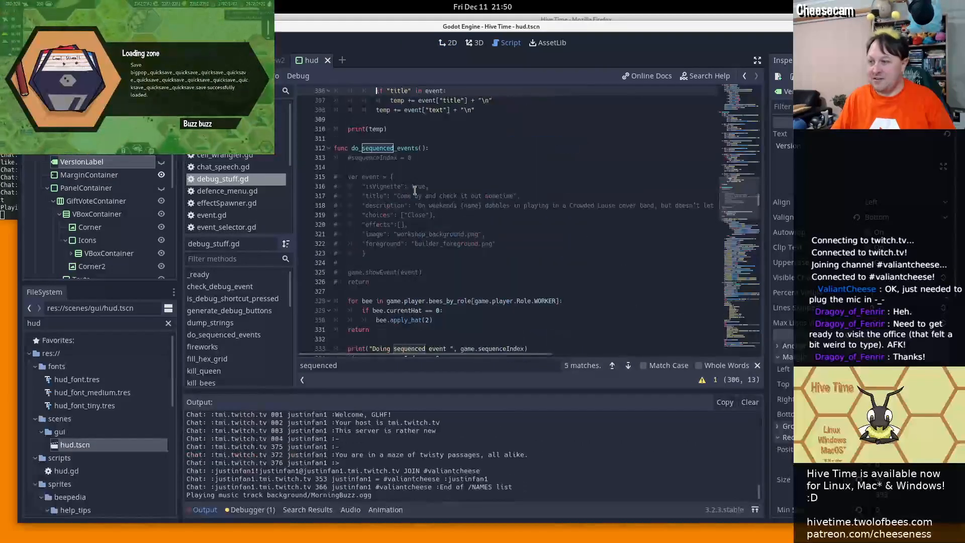
{"action": "key", "text": "Page_Up"}
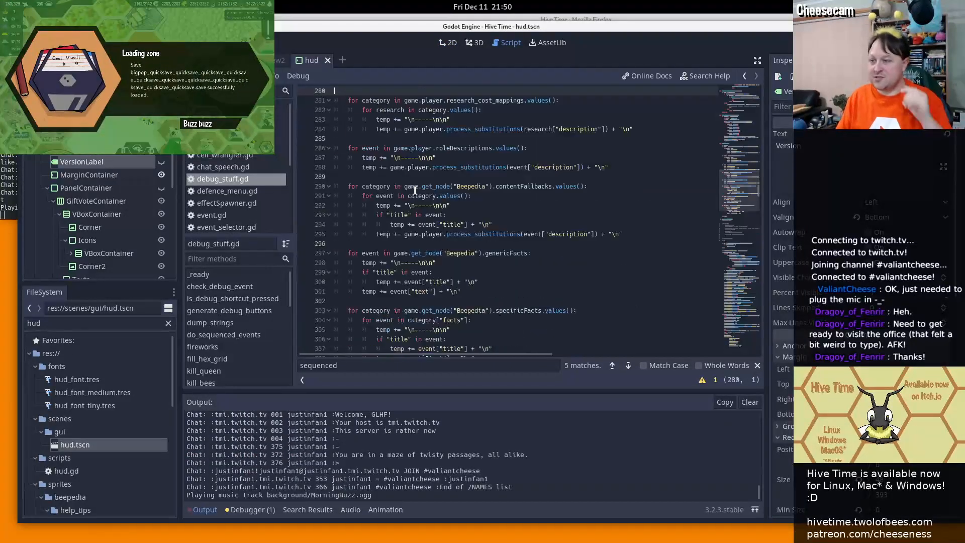
{"action": "key", "text": "Page_Down"}
{"action": "key", "text": "Page_Down"}
{"action": "scroll", "coordinate": [415, 190], "scroll_direction": "down", "scroll_amount": 5}
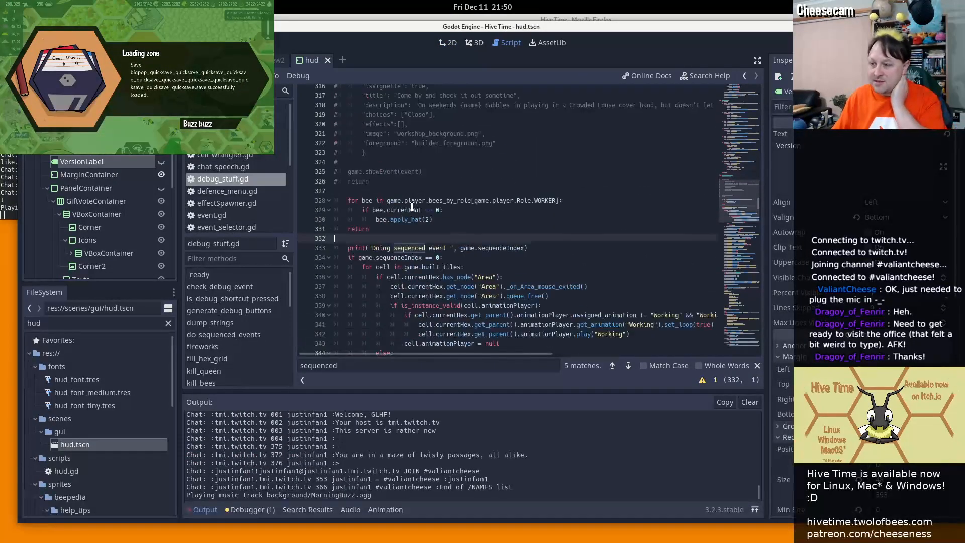
{"action": "key", "text": "shift+Up"}
{"action": "key", "text": "shift+Up"}
{"action": "key", "text": "shift+Up"}
{"action": "key", "text": "shift+Up"}
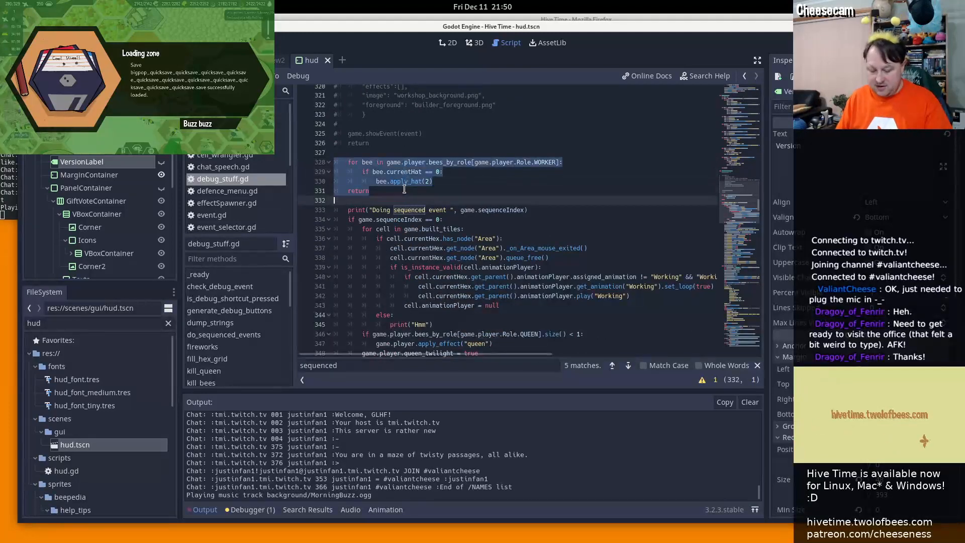
{"action": "key", "text": "ctrl+k"}
Add the comment "Give everybee party hats \o/" on its own line above the commented-out worker bee hat loop
{"action": "key", "text": "Up"}
{"action": "key", "text": "Up"}
{"action": "key", "text": "Up"}
{"action": "key", "text": "Up"}
{"action": "key", "text": "Up"}
{"action": "key", "text": "Return"}
{"action": "key", "text": "Up"}
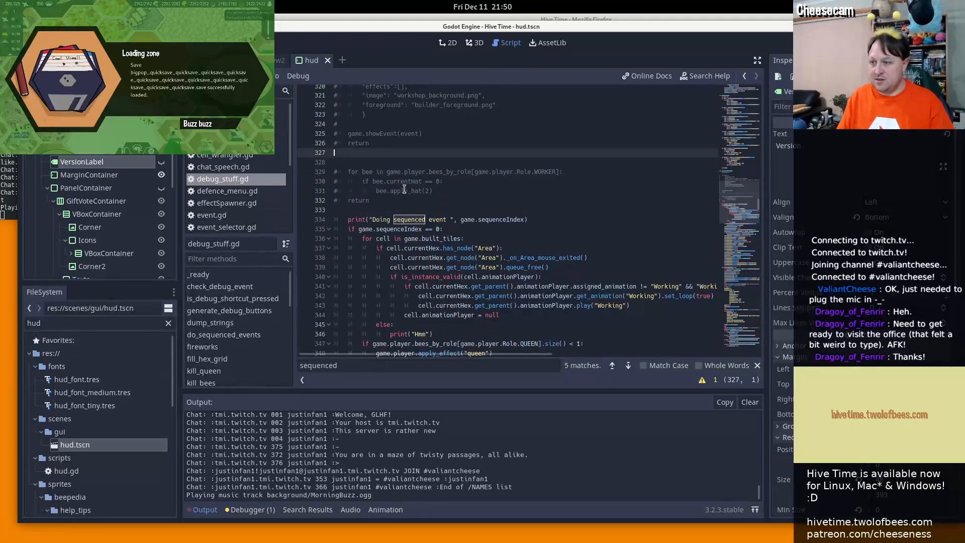
{"action": "key", "text": "Down"}
{"action": "type", "text": "#"}
{"action": "key", "text": "Tab"}
{"action": "type", "text": "H"}
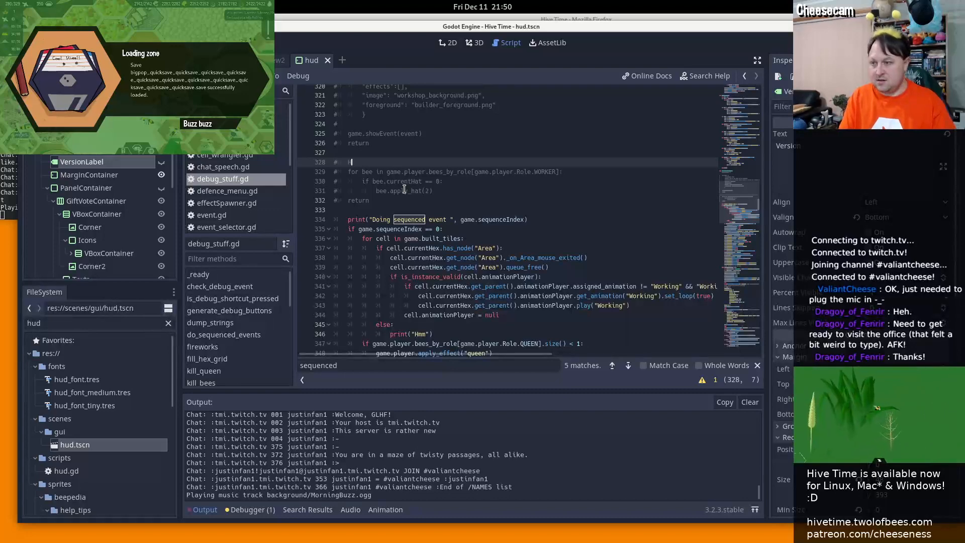
{"action": "type", "text": "ive everybo"}
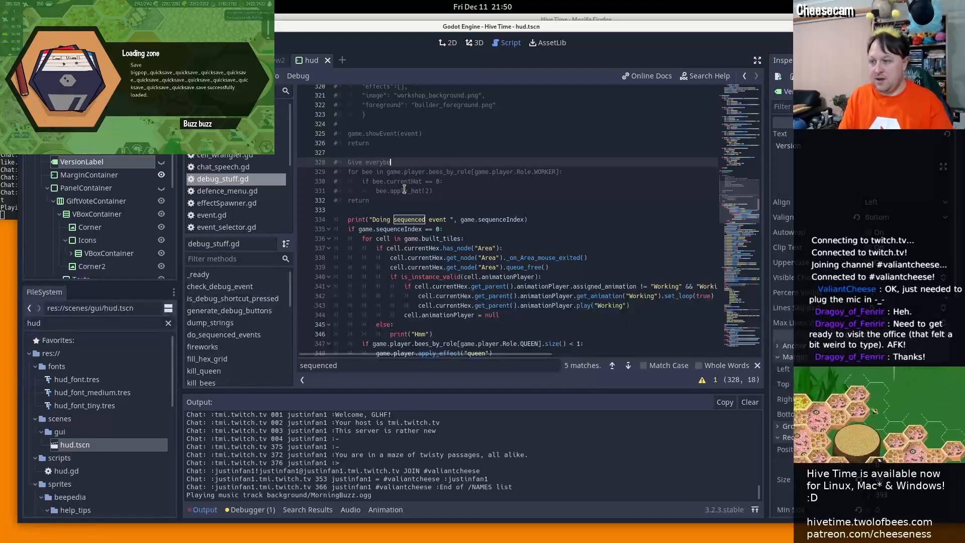
{"action": "key", "text": "BackSpace"}
{"action": "type", "text": "ee party hats \\o/"}
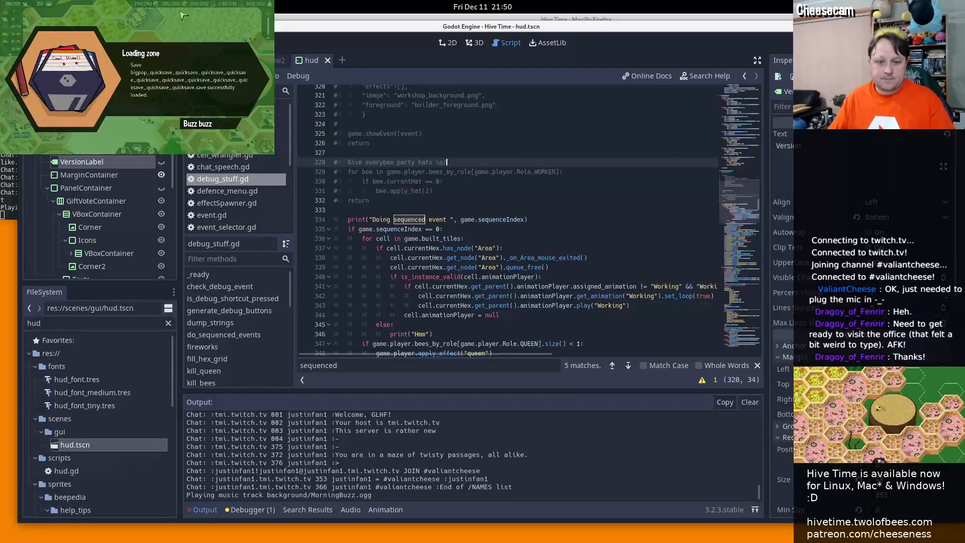
Bring the running game into view, dismiss its "Loading zone" message and play the sequenced events from the hive's home view
{"action": "left_click_drag", "start_coordinate": [0, 103], "coordinate": [468, 56]}
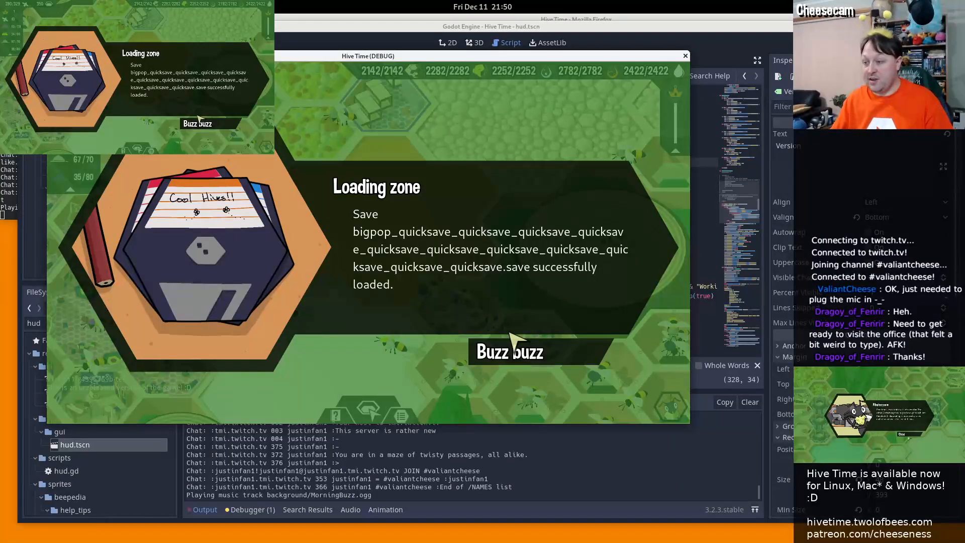
{"action": "left_click", "coordinate": [520, 351]}
{"action": "key", "text": "a"}
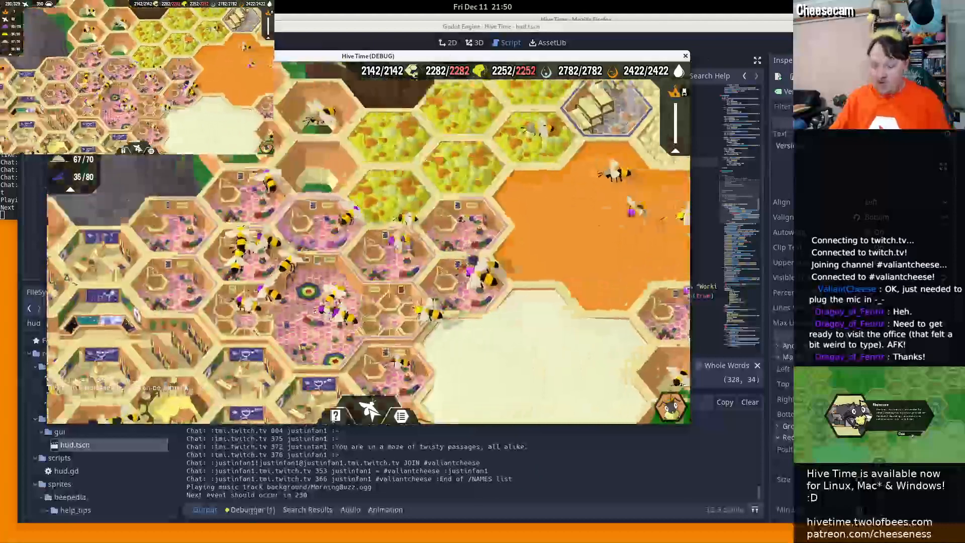
{"action": "key", "text": "d"}
{"action": "key", "text": "w"}
{"action": "key", "text": "a"}
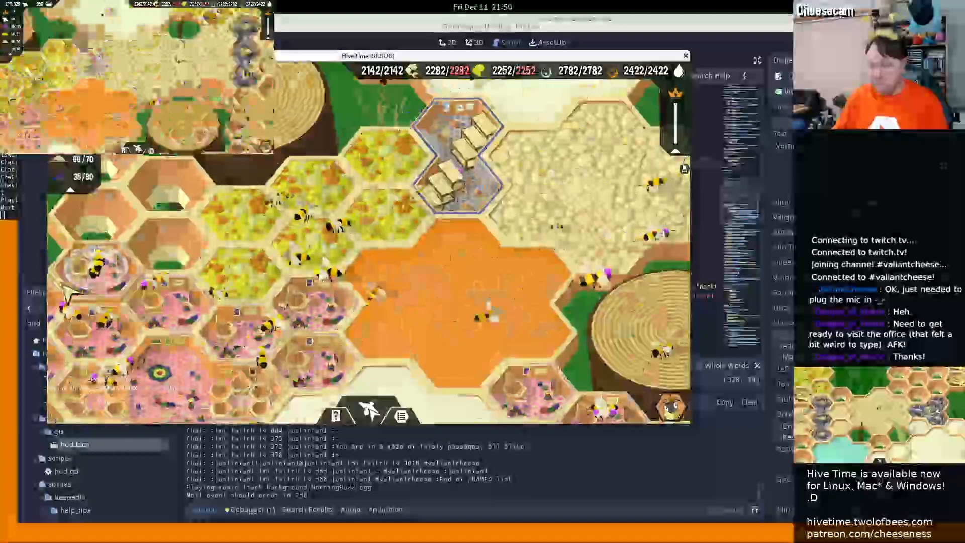
{"action": "key", "text": "Home"}
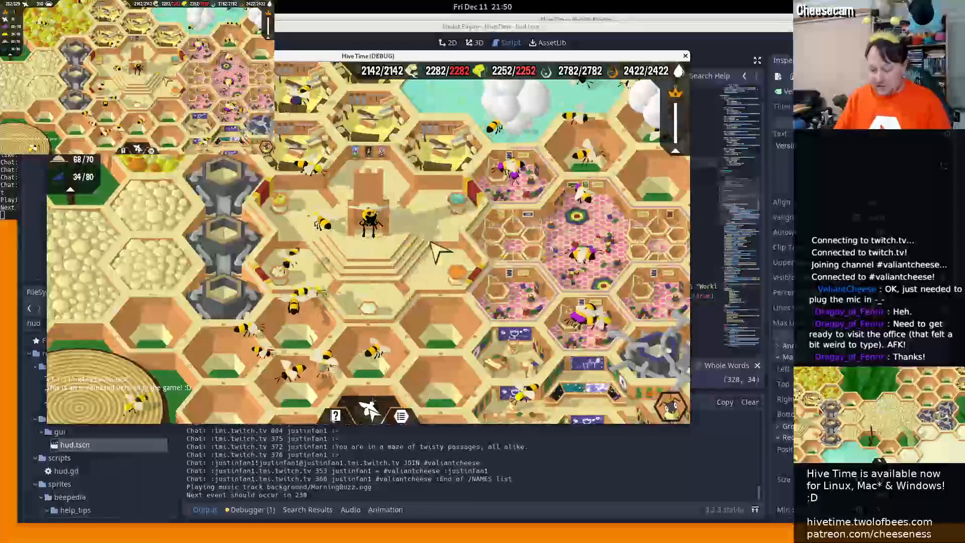
{"action": "key", "text": "e"}
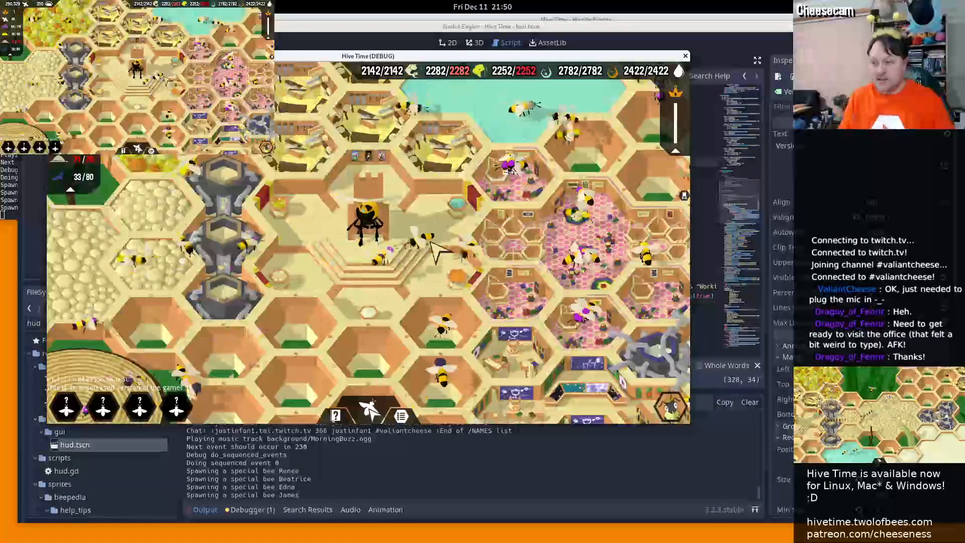
{"action": "key", "text": "e"}
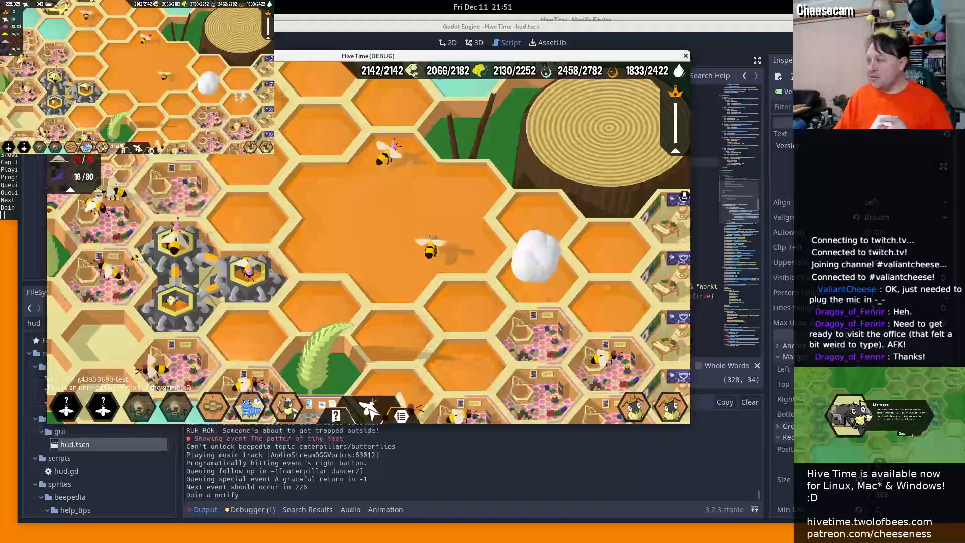
Switch to the placeholders.mp4 video, check the "Twilight years" shot at 0:28 and close the player
{"action": "key", "text": "alt+Tab"}
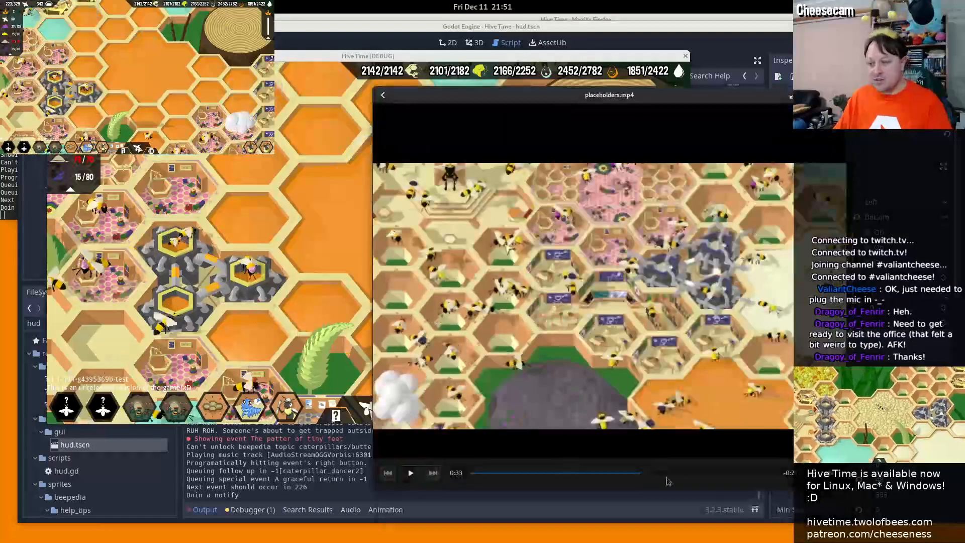
{"action": "left_click", "coordinate": [598, 472]}
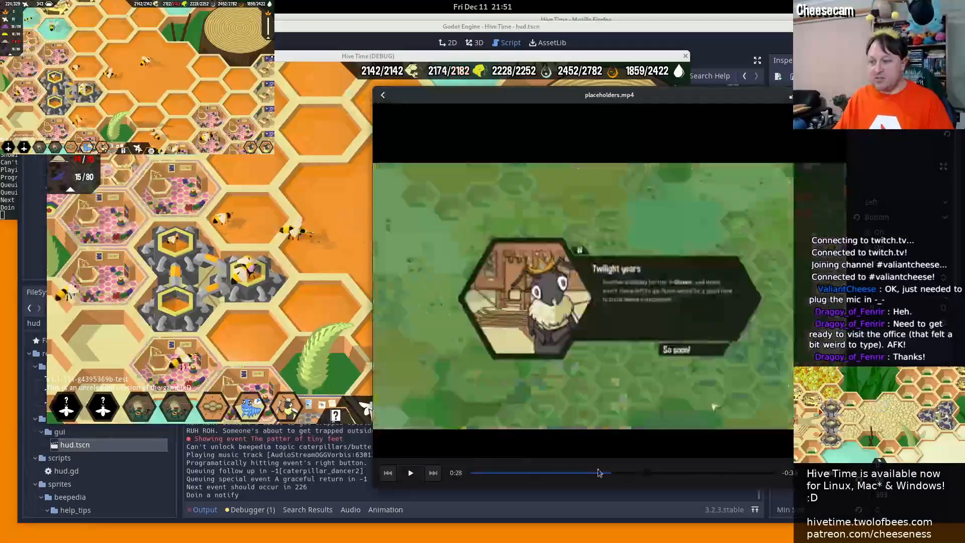
{"action": "left_click", "coordinate": [835, 95]}
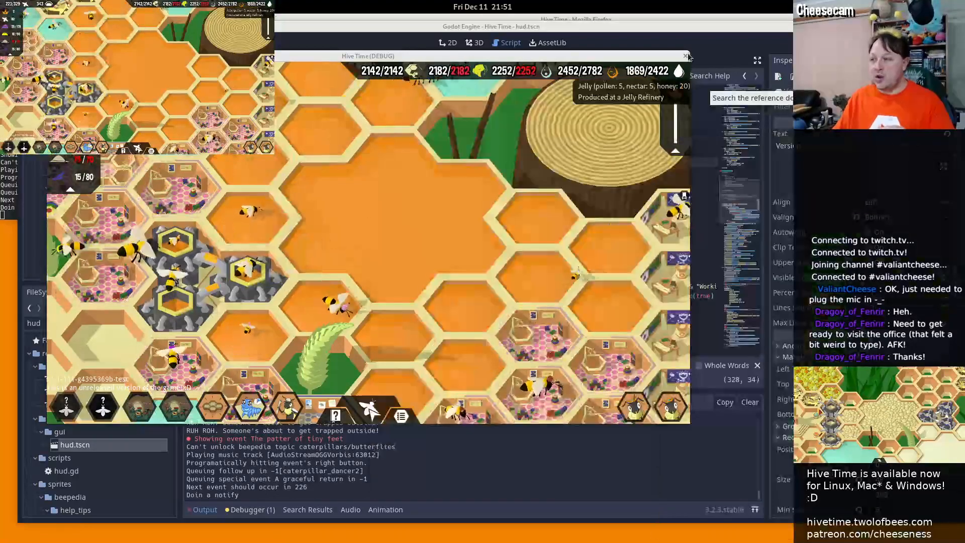
Quit the game and review do_sequenced_events from the chat bee setup to the camera movement and fireworks code
{"action": "left_click", "coordinate": [685, 55]}
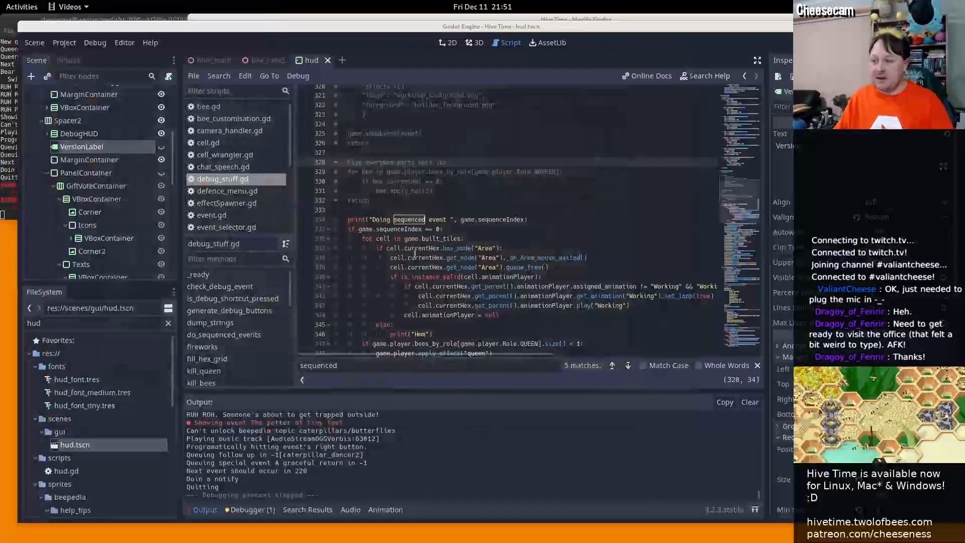
{"action": "scroll", "coordinate": [415, 253], "scroll_direction": "down", "scroll_amount": 10}
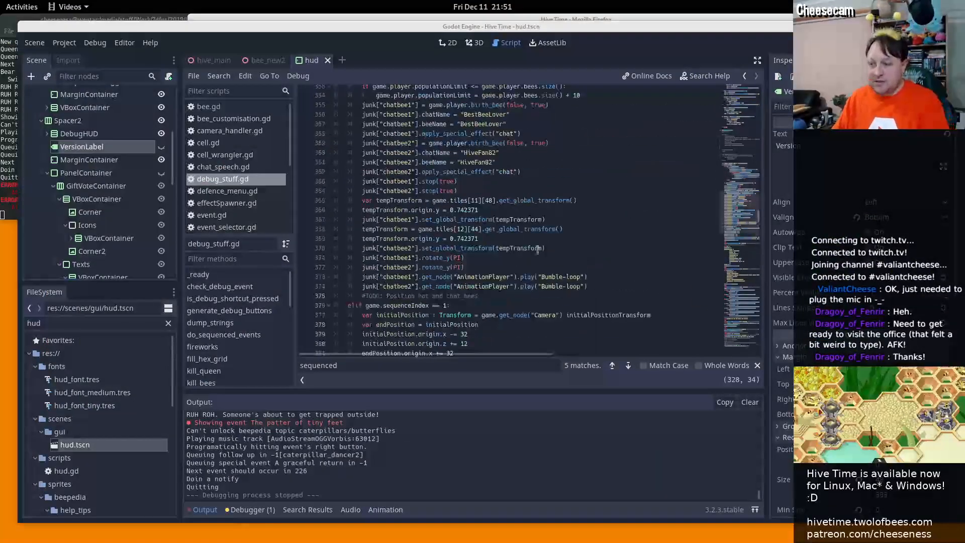
{"action": "scroll", "coordinate": [537, 250], "scroll_direction": "down", "scroll_amount": 6}
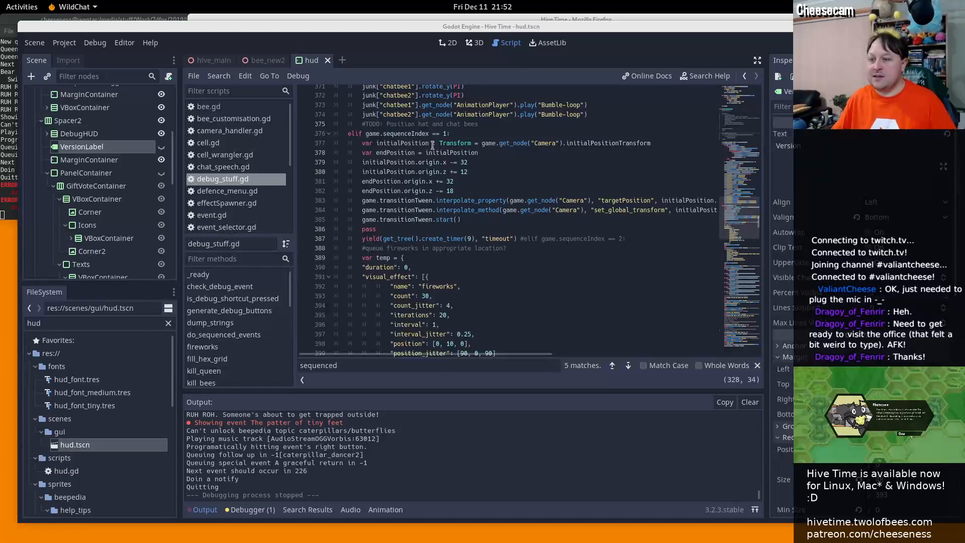
Switch to the file manager's trailer4 folder and open trailer4_final.mp4 in the Videos player
{"action": "key", "text": "alt+Tab"}
{"action": "key", "text": "Tab"}
{"action": "key", "text": "Tab"}
{"action": "key", "text": "Tab"}
{"action": "key", "text": "Tab"}
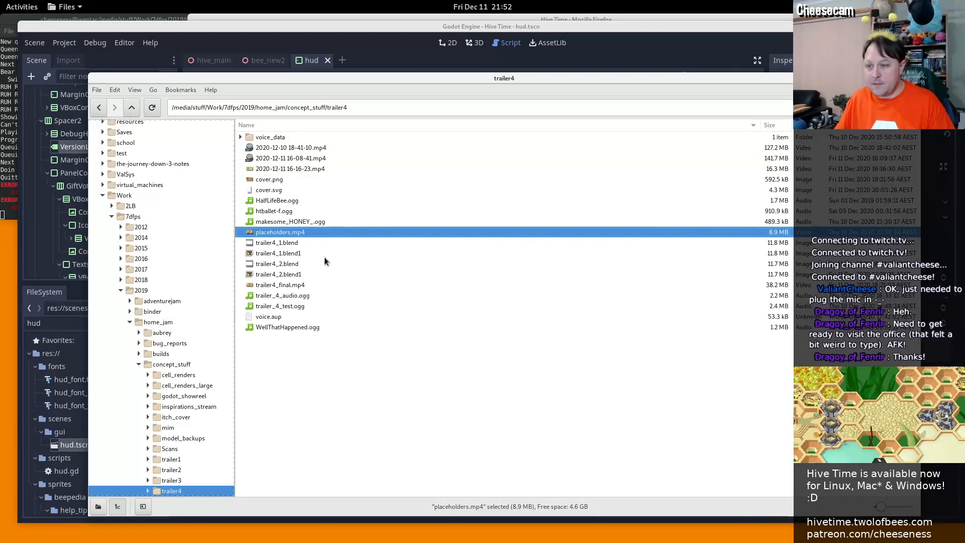
{"action": "left_click", "coordinate": [300, 280]}
{"action": "right_click", "coordinate": [301, 280]}
{"action": "mouse_move", "coordinate": [327, 301]}
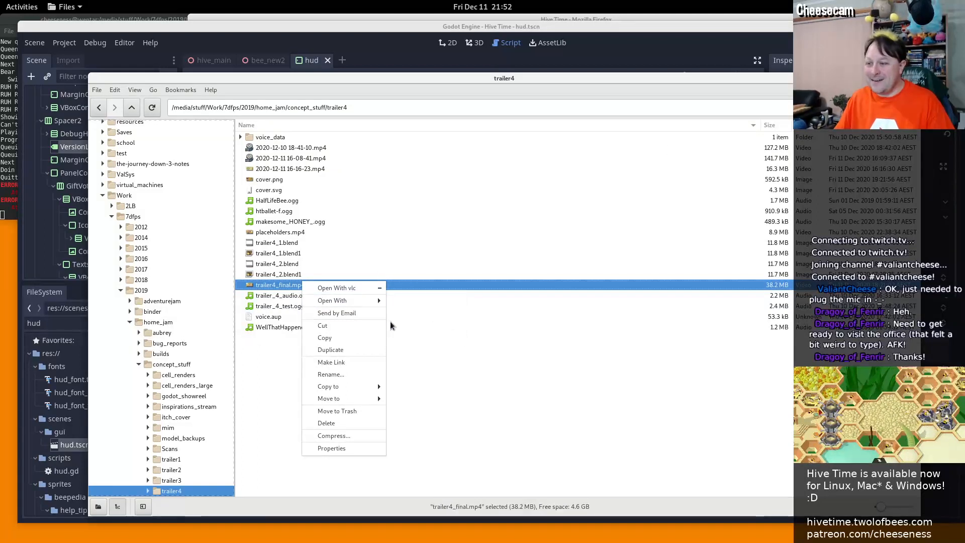
{"action": "left_click", "coordinate": [408, 312]}
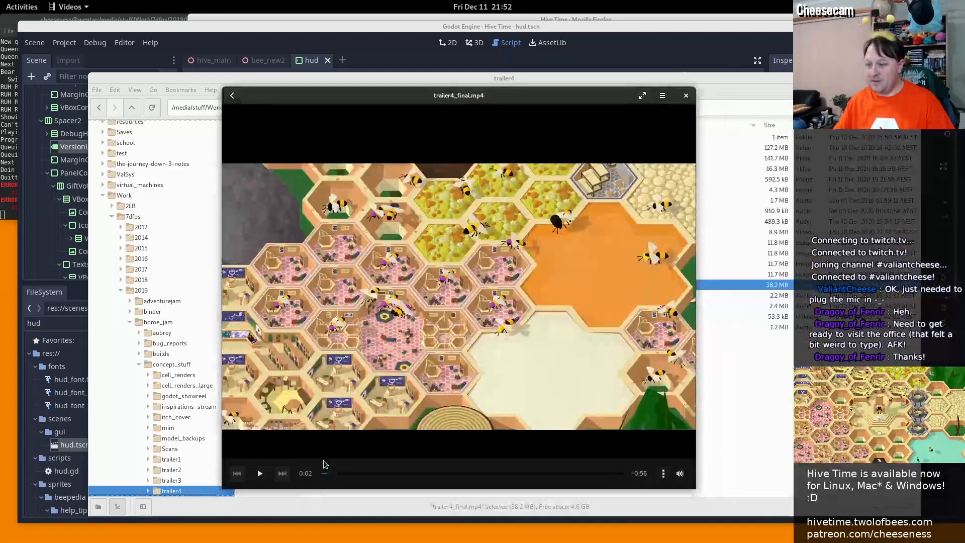
Play trailer4_final.mp4 from the start through its closing titles and close the player
{"action": "left_click_drag", "start_coordinate": [331, 475], "coordinate": [269, 481]}
{"action": "left_click", "coordinate": [258, 473]}
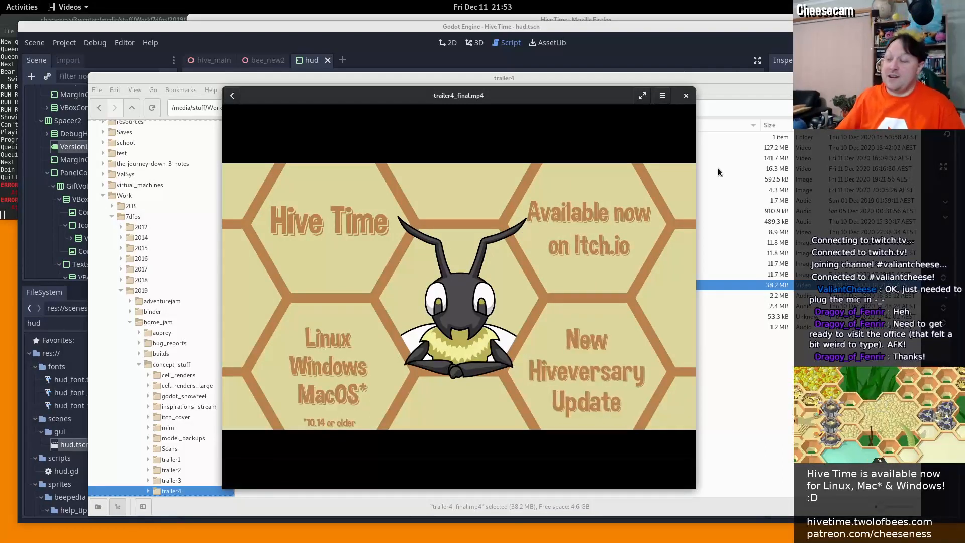
{"action": "mouse_move", "coordinate": [618, 174]}
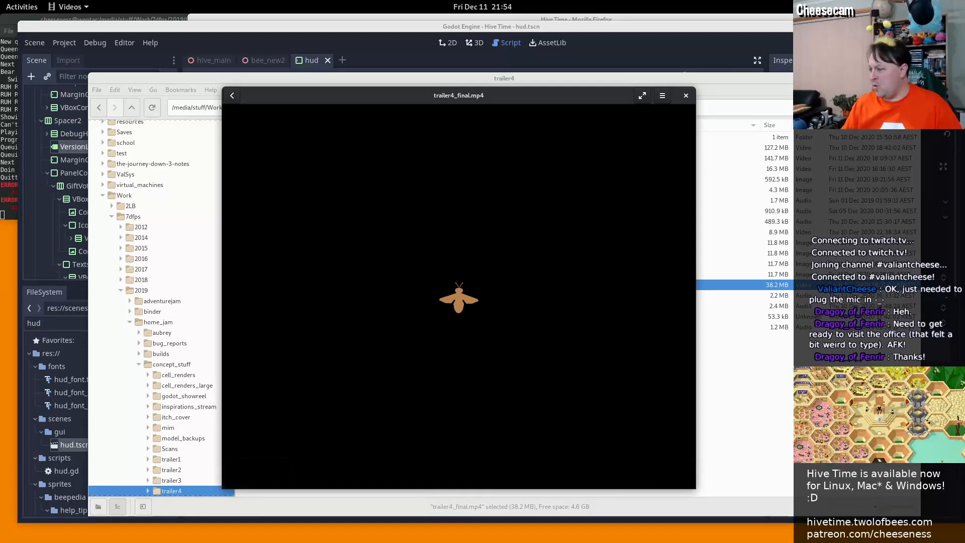
{"action": "key", "text": "alt+Tab"}
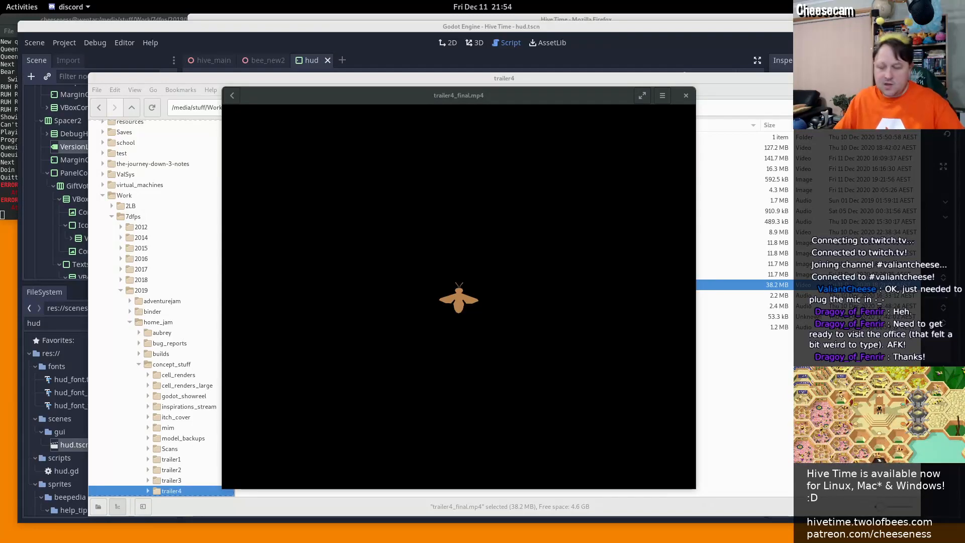
{"action": "left_click", "coordinate": [686, 95]}
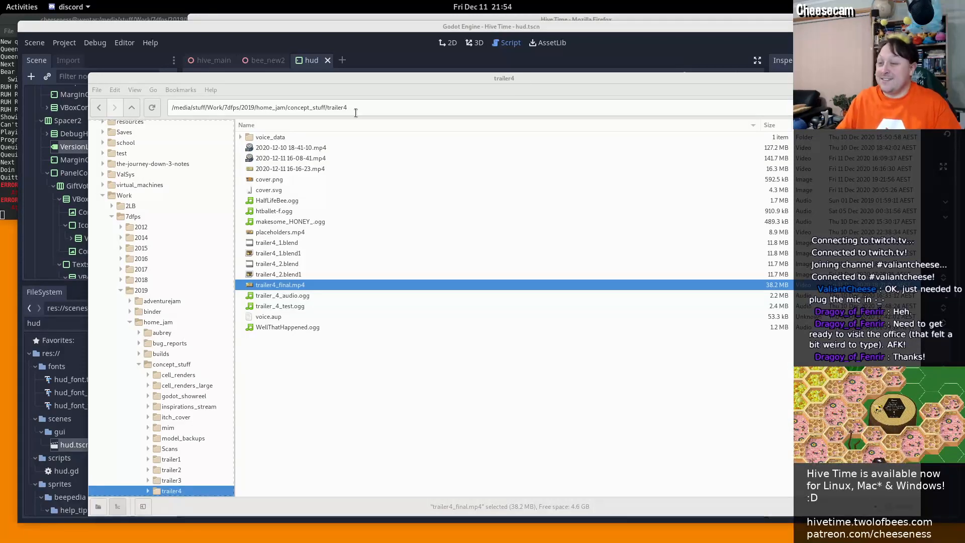
Listen to makesome_HONEY_.ogg in the Videos player and close it
{"action": "right_click", "coordinate": [318, 222]}
{"action": "mouse_move", "coordinate": [382, 242]}
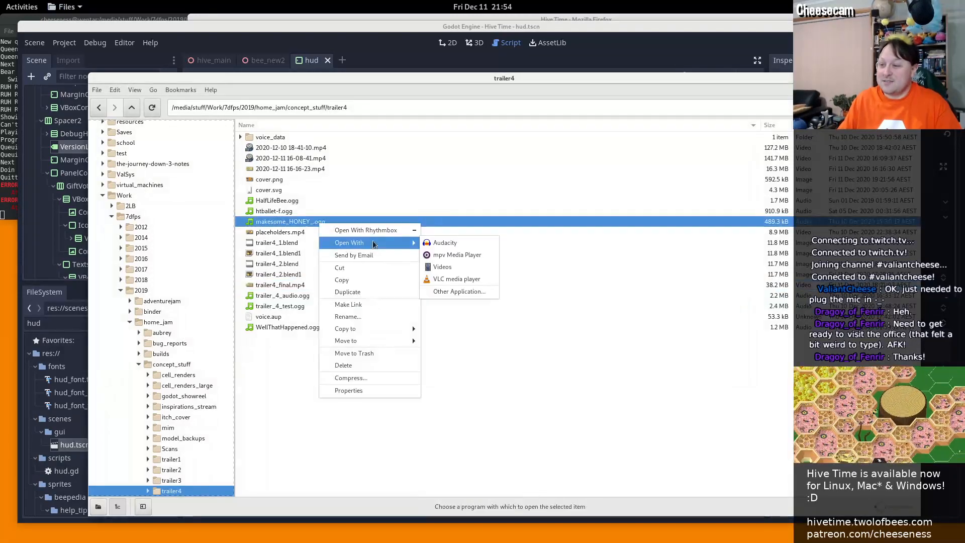
{"action": "left_click", "coordinate": [449, 267]}
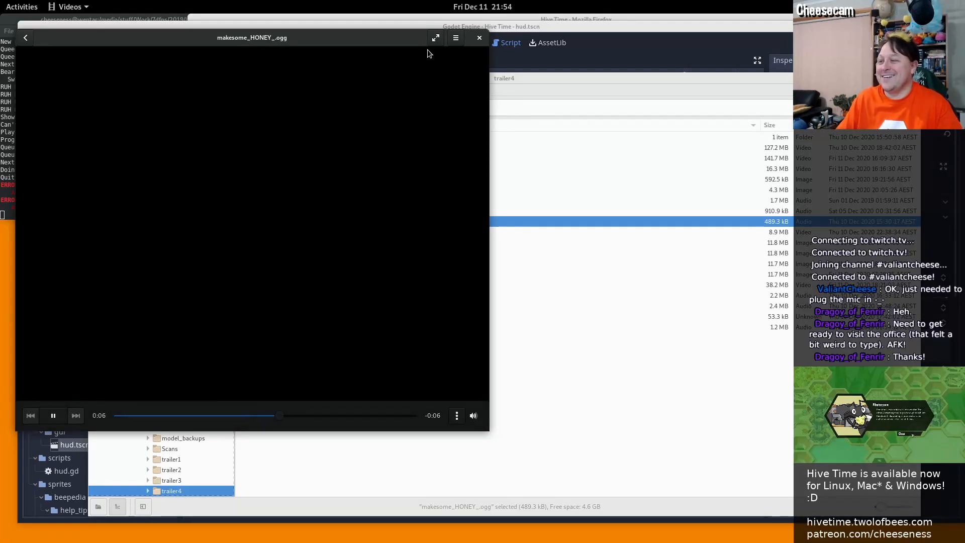
{"action": "left_click", "coordinate": [478, 39]}
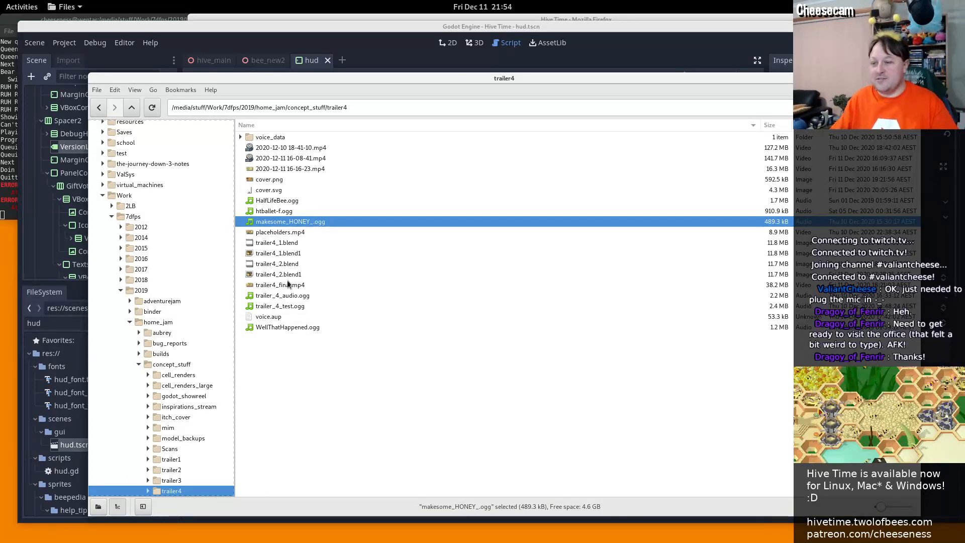
Open the voice.aup project in Audacity and enlarge its window to show more tracks
{"action": "right_click", "coordinate": [278, 317]}
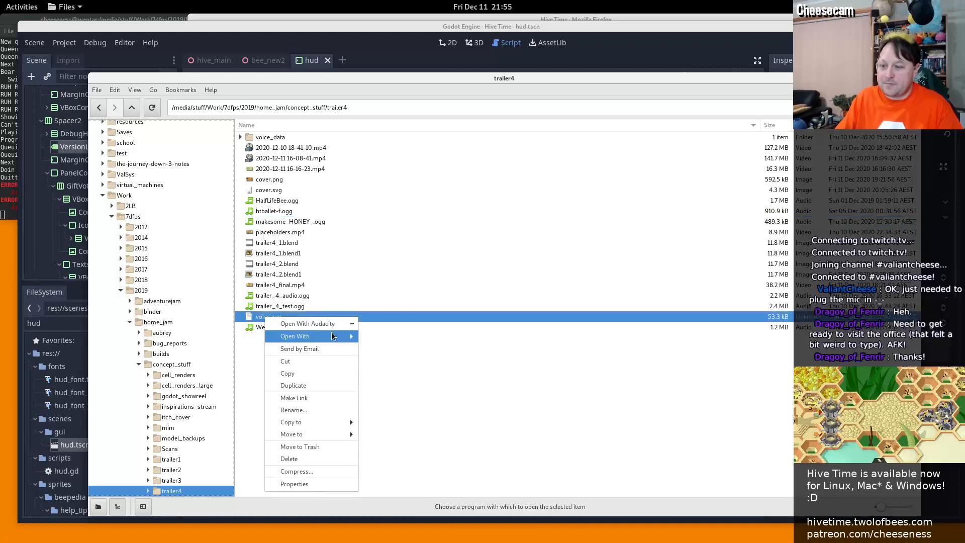
{"action": "left_click", "coordinate": [326, 327]}
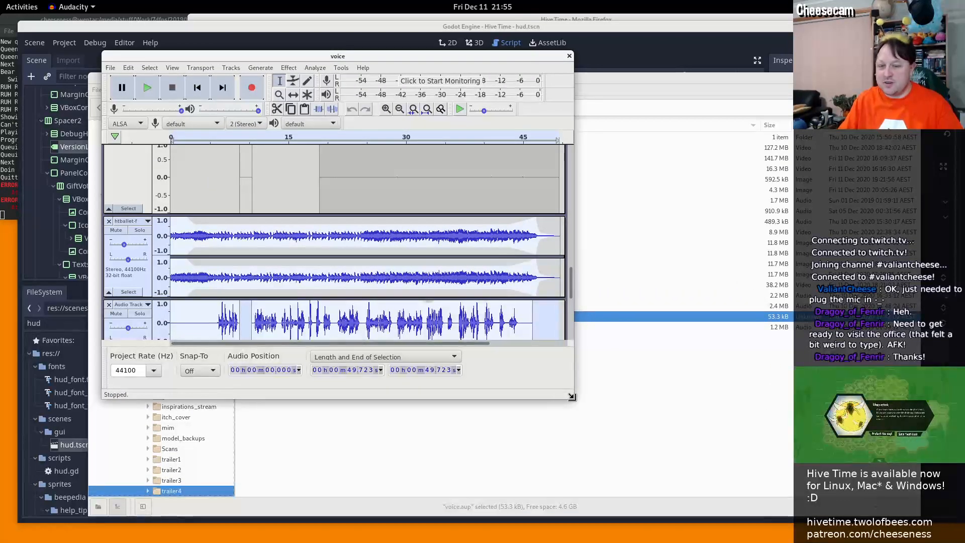
{"action": "left_click_drag", "start_coordinate": [580, 403], "coordinate": [783, 536]}
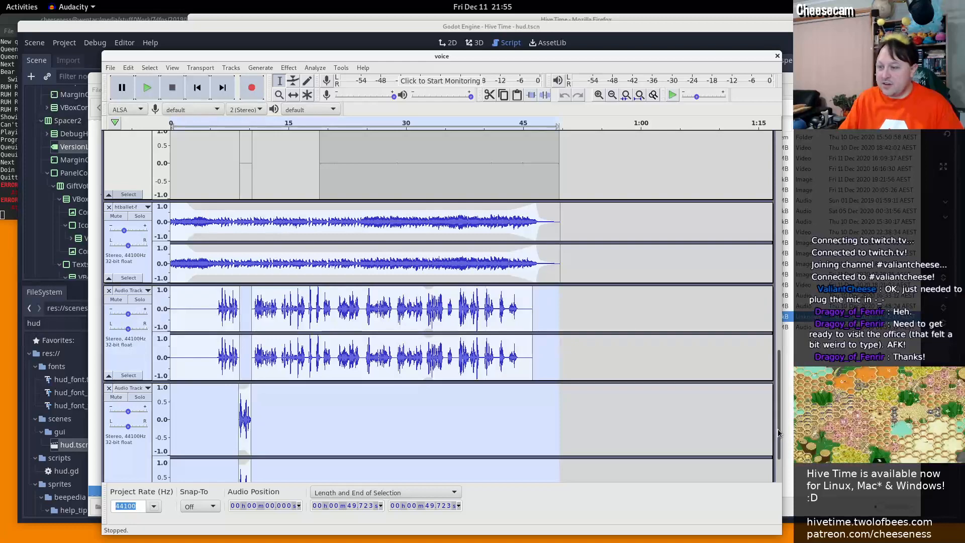
Examine the trailer's voice takes, the separate short voice clip and the htballet-f music track in the voice project
{"action": "left_click_drag", "start_coordinate": [778, 433], "coordinate": [774, 471]}
{"action": "left_click", "coordinate": [770, 475]}
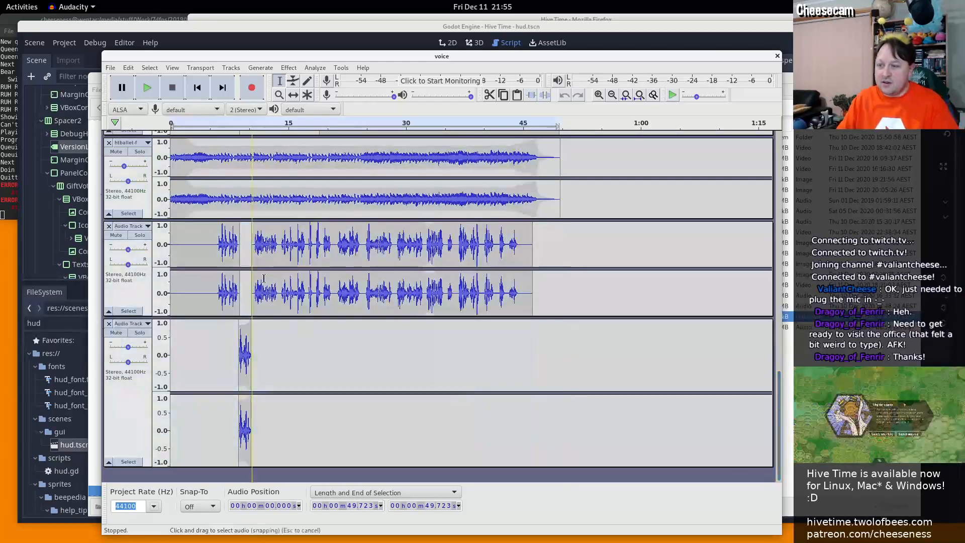
{"action": "scroll", "coordinate": [241, 365], "scroll_direction": "up", "scroll_amount": 2}
{"action": "scroll", "coordinate": [247, 398], "scroll_direction": "down", "scroll_amount": 2}
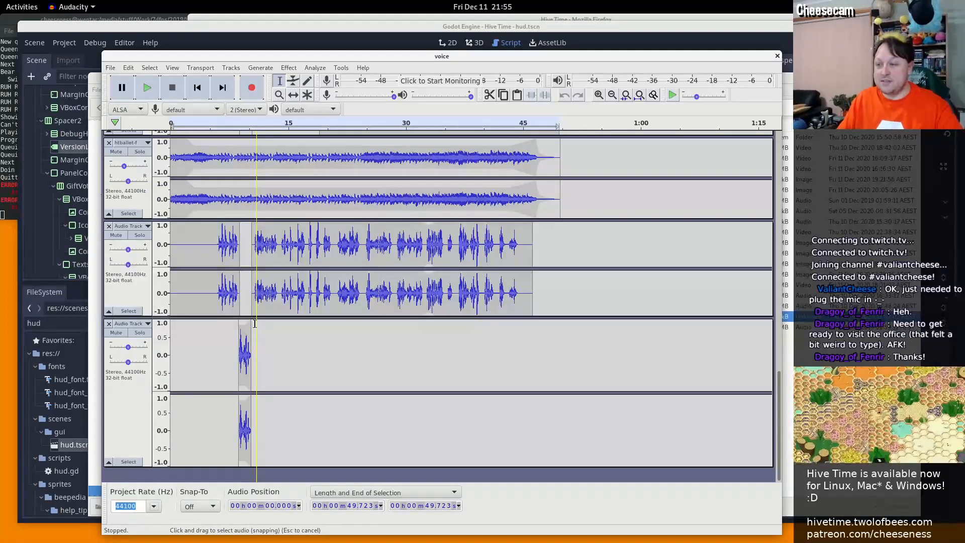
{"action": "scroll", "coordinate": [302, 341], "scroll_direction": "up", "scroll_amount": 2}
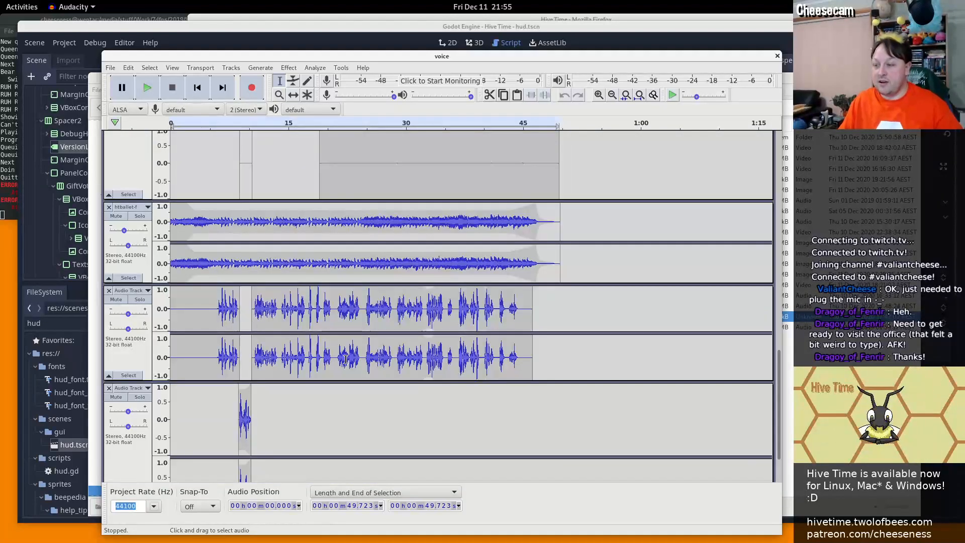
{"action": "scroll", "coordinate": [352, 362], "scroll_direction": "up", "scroll_amount": 2}
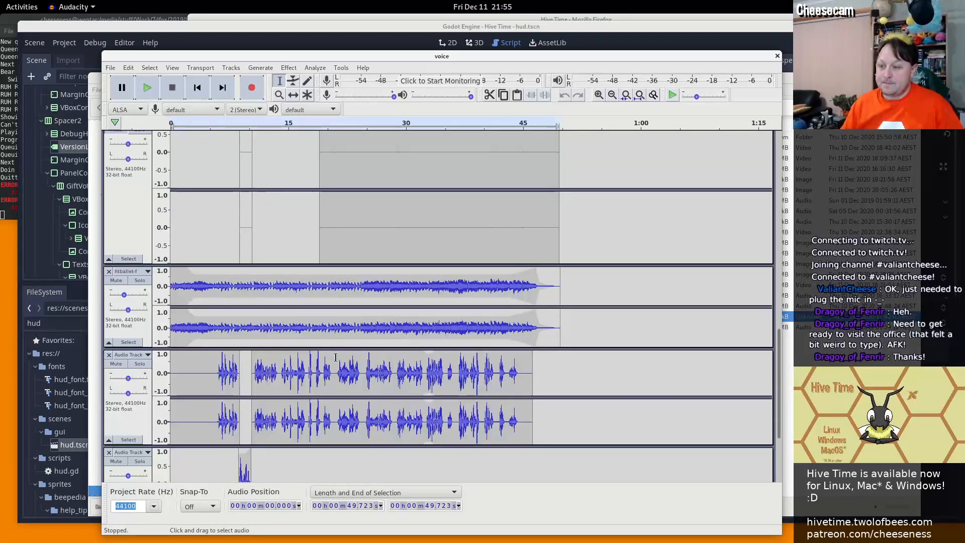
{"action": "scroll", "coordinate": [427, 392], "scroll_direction": "up", "scroll_amount": 1}
{"action": "scroll", "coordinate": [456, 404], "scroll_direction": "down", "scroll_amount": 1}
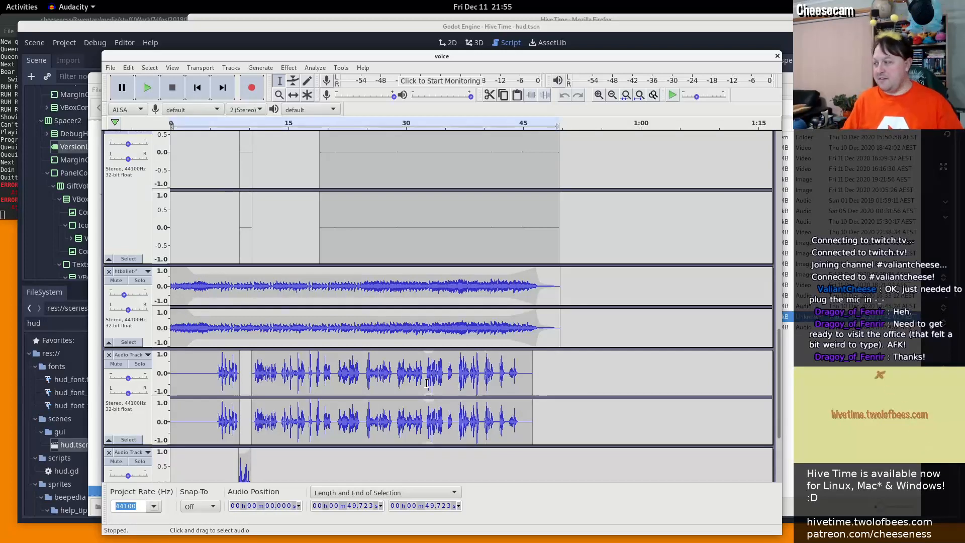
{"action": "scroll", "coordinate": [589, 395], "scroll_direction": "up", "scroll_amount": 4}
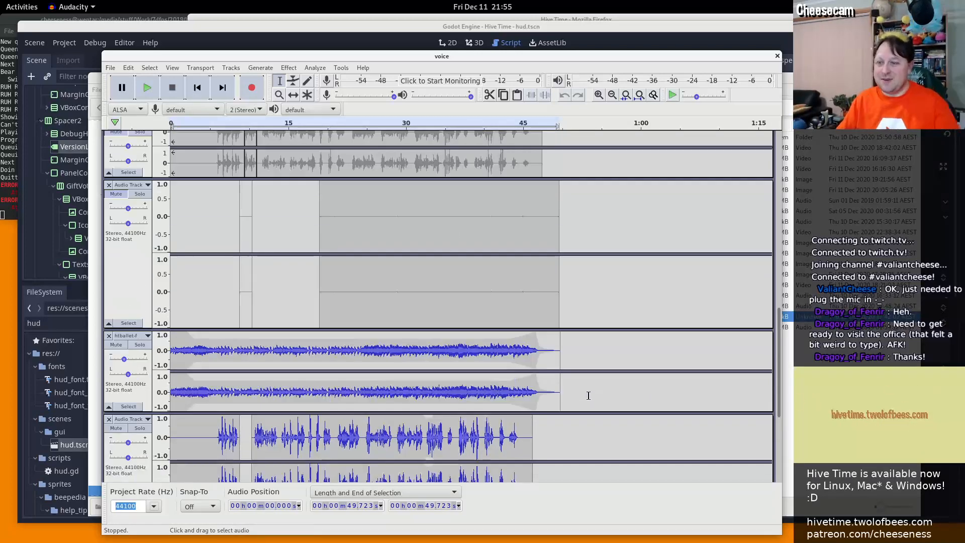
Review the stack of muted voice takes from the first track down to the nearly silent audio track
{"action": "scroll", "coordinate": [685, 371], "scroll_direction": "up", "scroll_amount": 2}
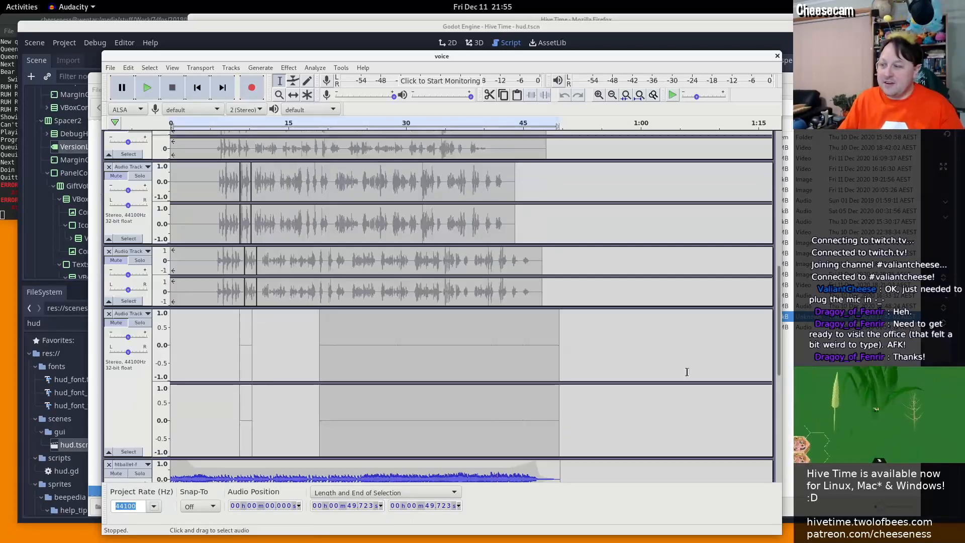
{"action": "scroll", "coordinate": [774, 337], "scroll_direction": "up", "scroll_amount": 1}
{"action": "scroll", "coordinate": [774, 338], "scroll_direction": "up", "scroll_amount": 4}
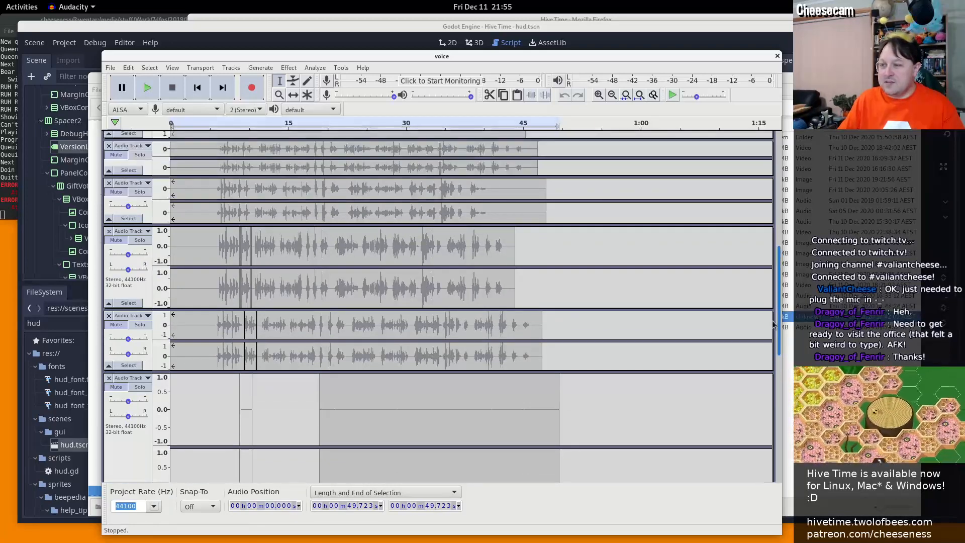
{"action": "scroll", "coordinate": [768, 302], "scroll_direction": "up", "scroll_amount": 5}
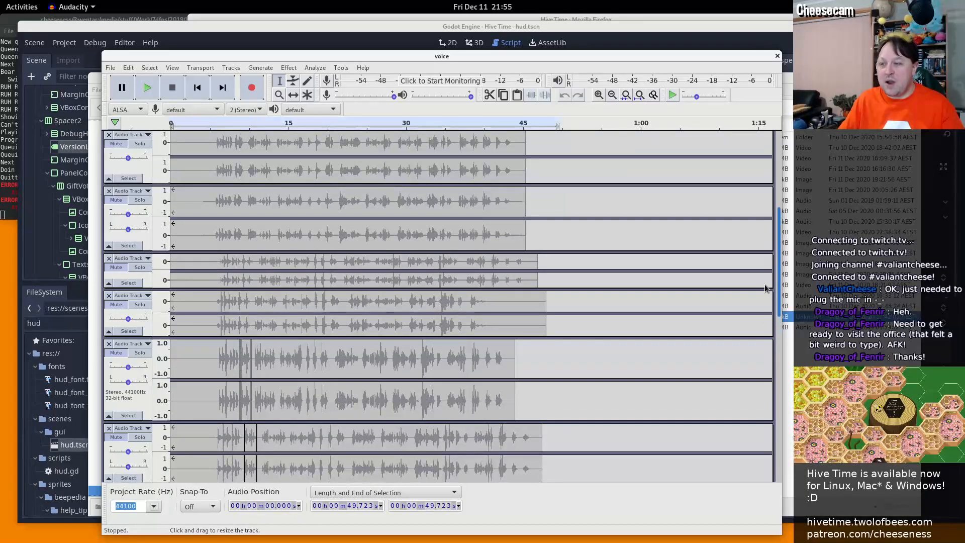
{"action": "left_click_drag", "start_coordinate": [763, 231], "coordinate": [765, 186]}
{"action": "scroll", "coordinate": [361, 302], "scroll_direction": "down", "scroll_amount": 3}
{"action": "scroll", "coordinate": [361, 303], "scroll_direction": "down", "scroll_amount": 7}
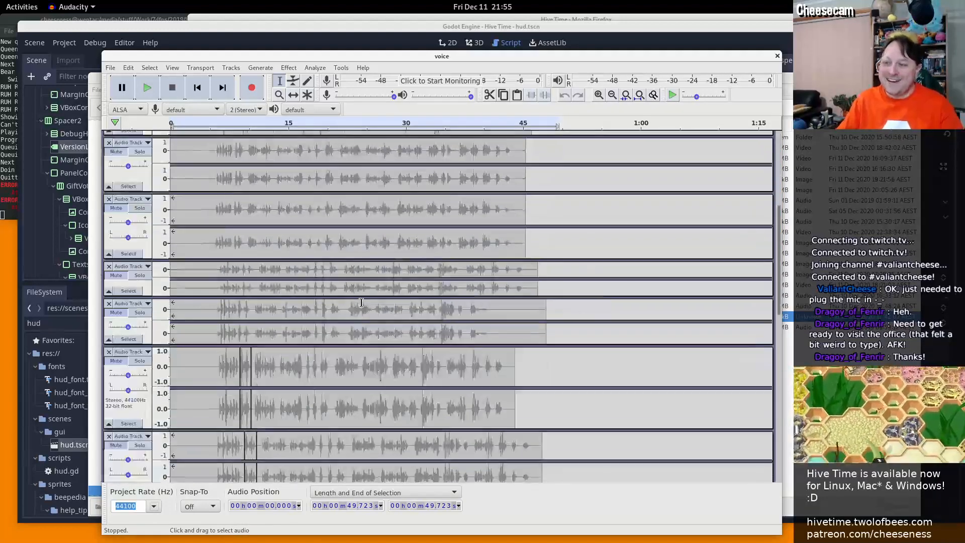
{"action": "scroll", "coordinate": [361, 303], "scroll_direction": "up", "scroll_amount": 7}
{"action": "scroll", "coordinate": [361, 302], "scroll_direction": "up", "scroll_amount": 3}
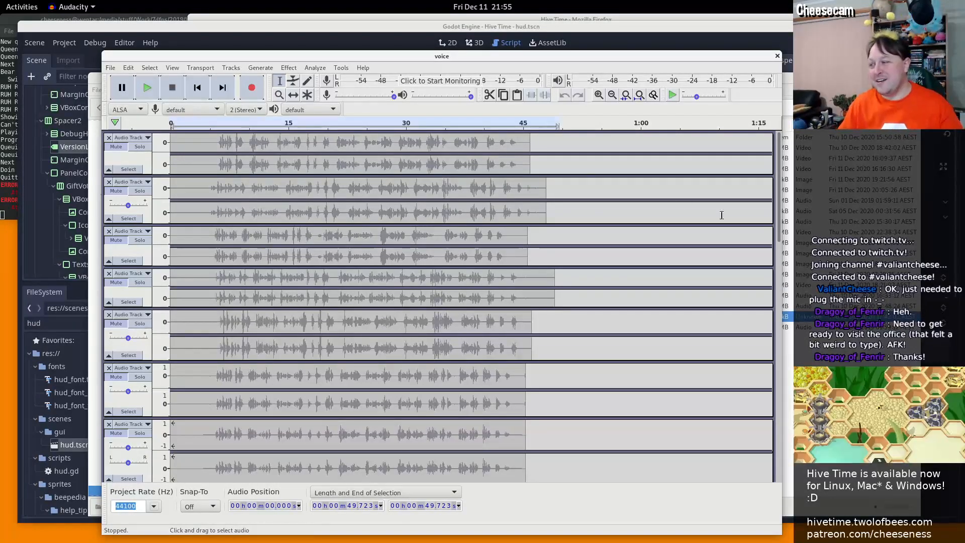
{"action": "left_click_drag", "start_coordinate": [781, 227], "coordinate": [776, 354]}
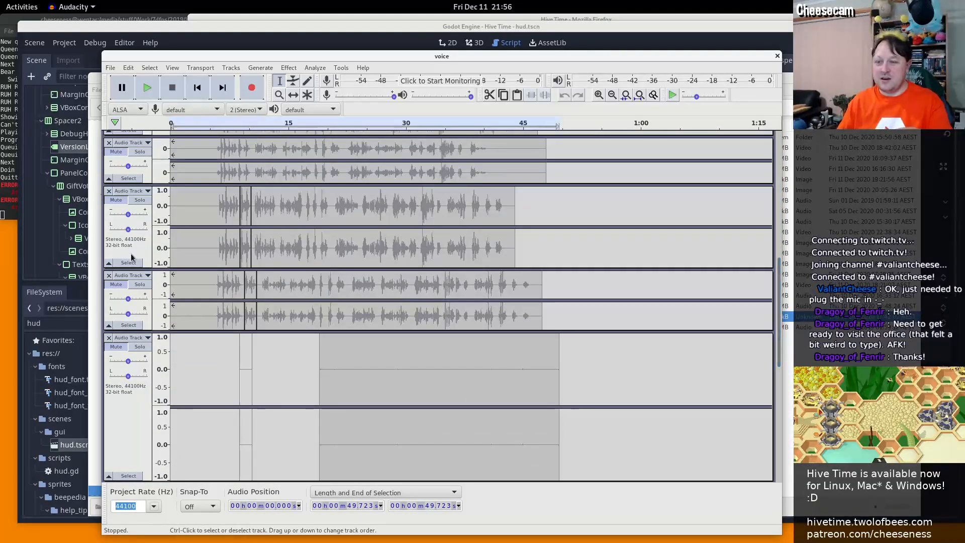
Unmute all the voice takes and play them together from the start at a reduced playback volume
{"action": "left_click", "coordinate": [142, 348]}
{"action": "left_click", "coordinate": [141, 347]}
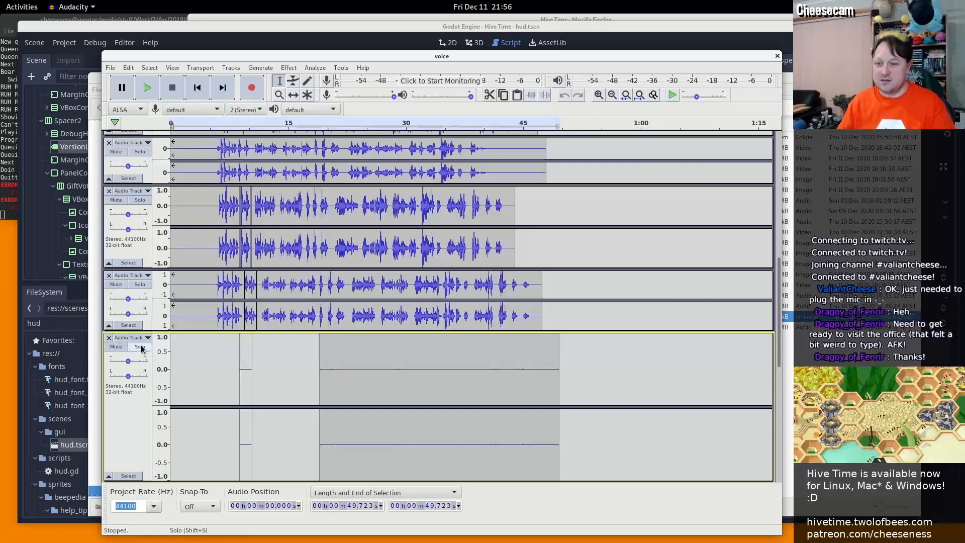
{"action": "left_click", "coordinate": [147, 88]}
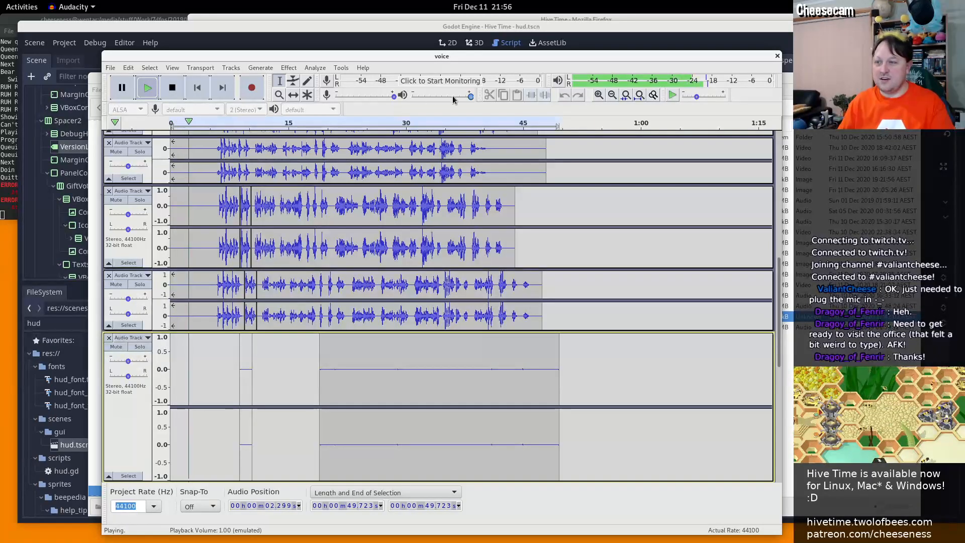
{"action": "left_click_drag", "start_coordinate": [470, 96], "coordinate": [440, 97]}
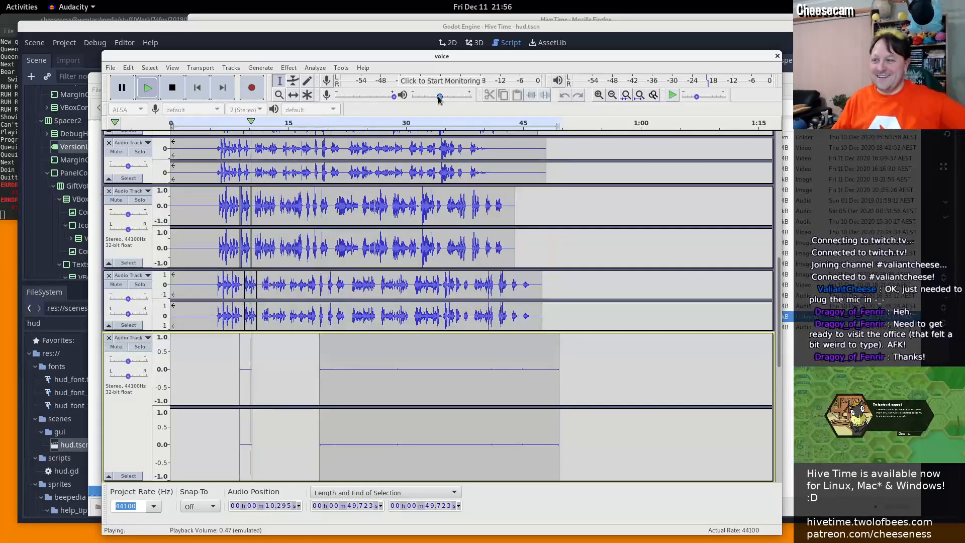
{"action": "left_click_drag", "start_coordinate": [440, 96], "coordinate": [417, 99]}
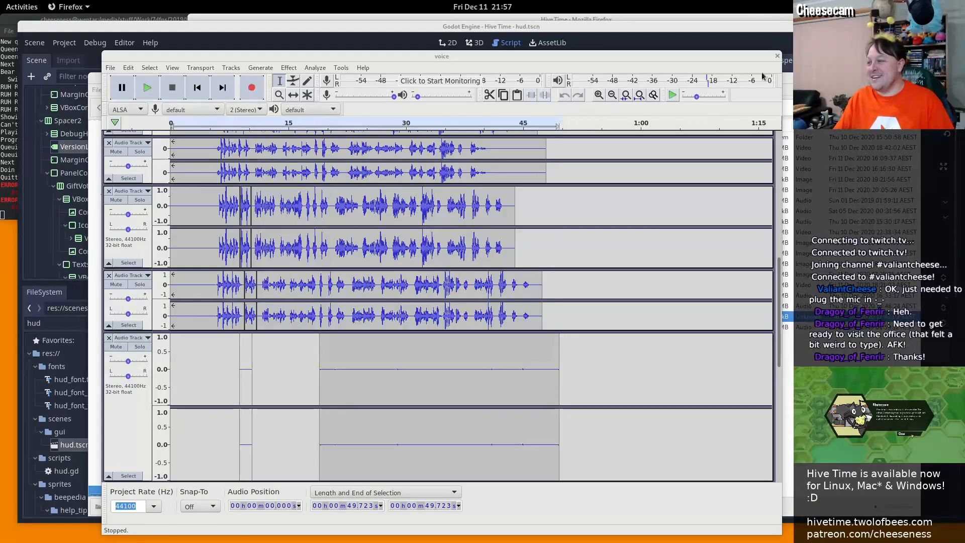
Check the final tracks, close the voice project, and switch to trailer4_2.blend in Blender
{"action": "left_click_drag", "start_coordinate": [779, 338], "coordinate": [801, 511]}
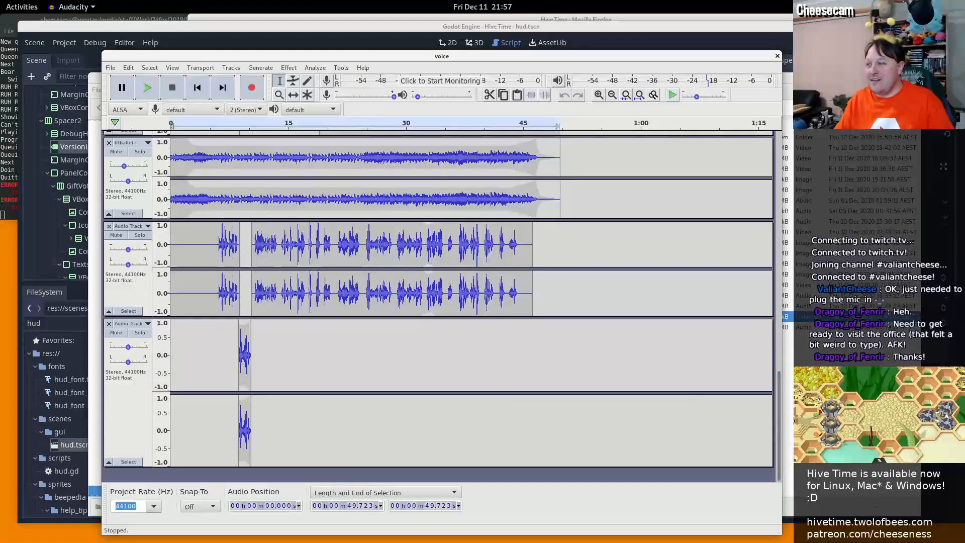
{"action": "left_click", "coordinate": [777, 56]}
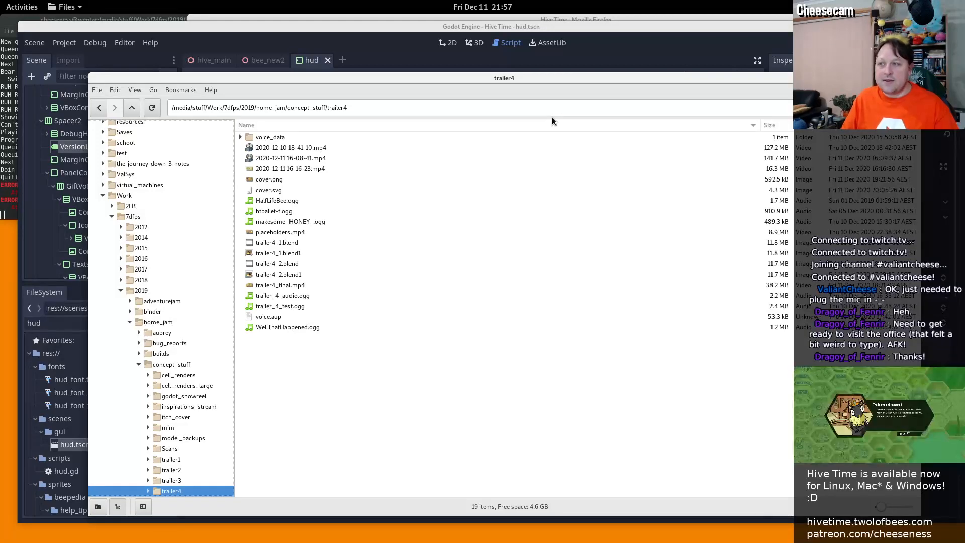
{"action": "key", "text": "alt+Tab"}
{"action": "key", "text": "alt+Tab"}
{"action": "key", "text": "alt+Tab"}
{"action": "key", "text": "alt+Tab"}
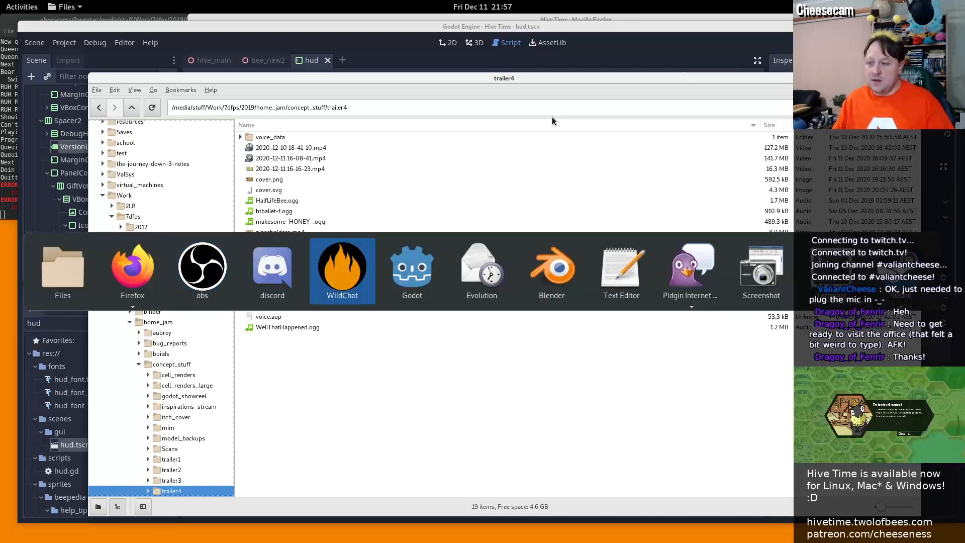
{"action": "key", "text": "alt+Tab"}
{"action": "key", "text": "alt+Tab"}
{"action": "key", "text": "alt+Tab"}
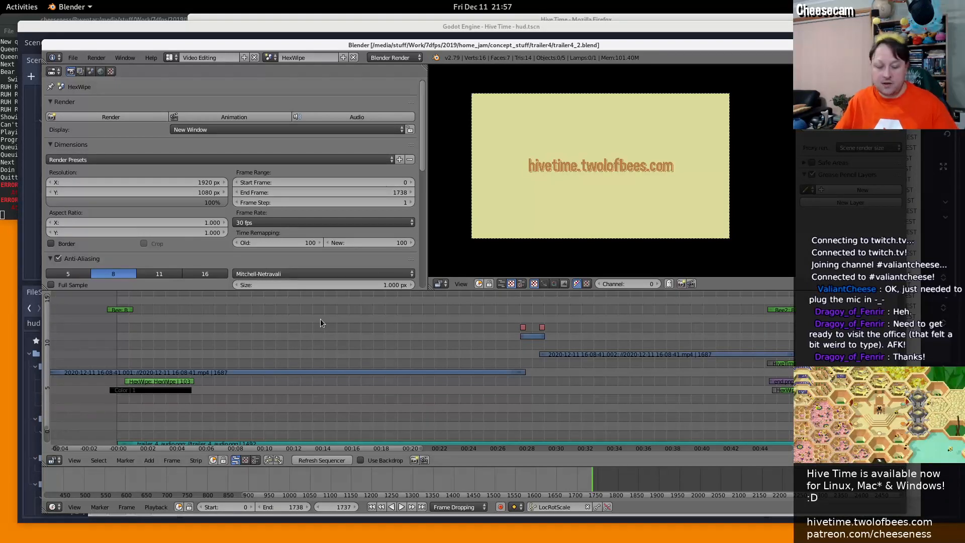
Return to the trailer4 folder in Files and open cover.png in Image Viewer
{"action": "key", "text": "alt+Tab"}
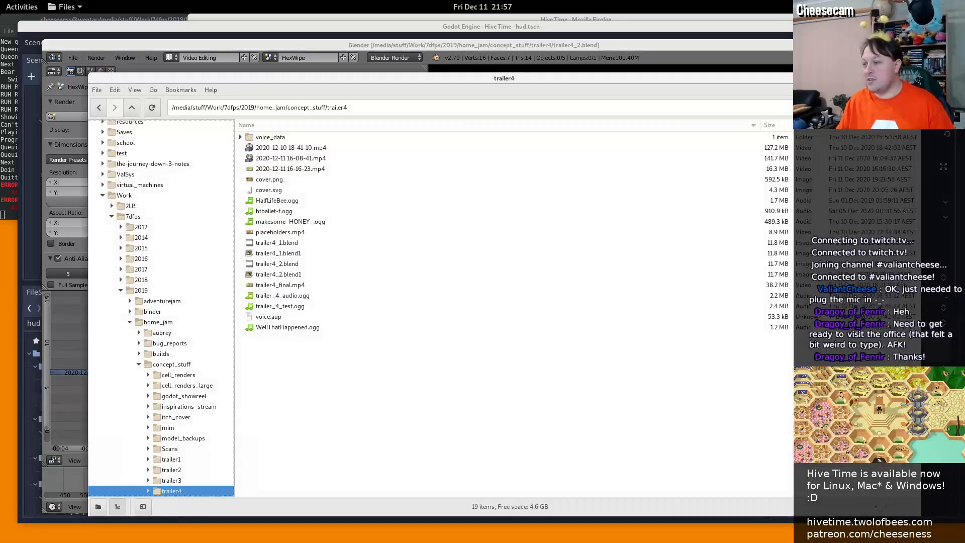
{"action": "double_click", "coordinate": [271, 180]}
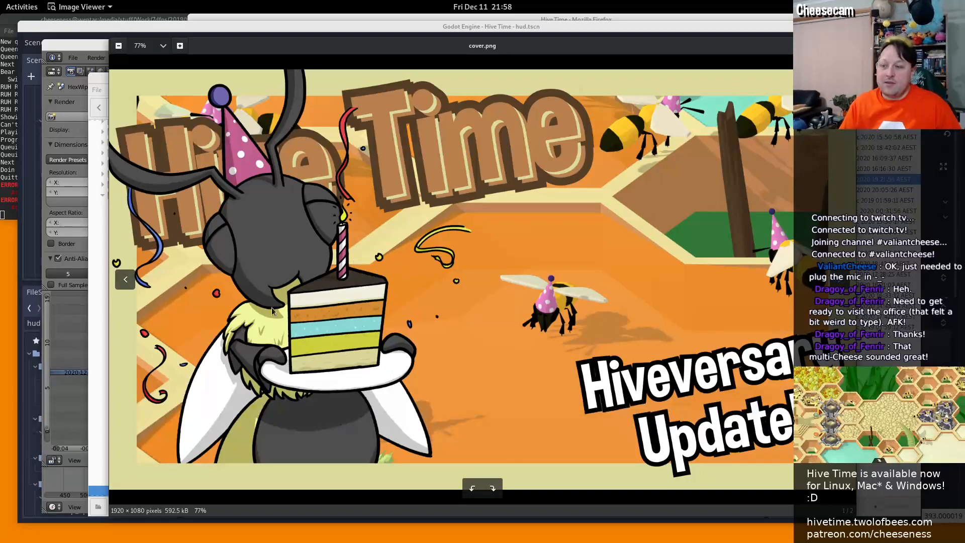
{"action": "key", "text": "alt+Tab"}
{"action": "key", "text": "alt+Tab"}
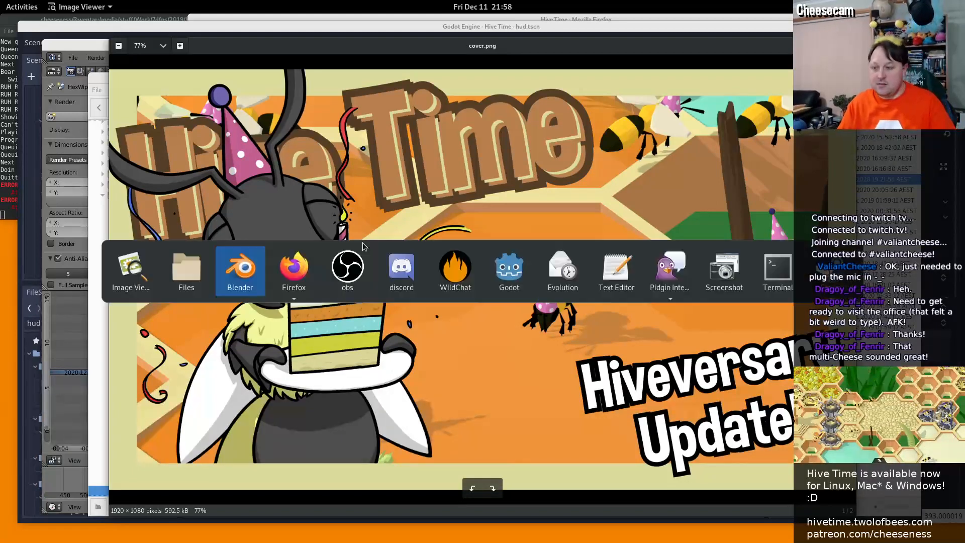
{"action": "key", "text": "alt+shift+Tab"}
{"action": "key", "text": "alt+shift+Tab"}
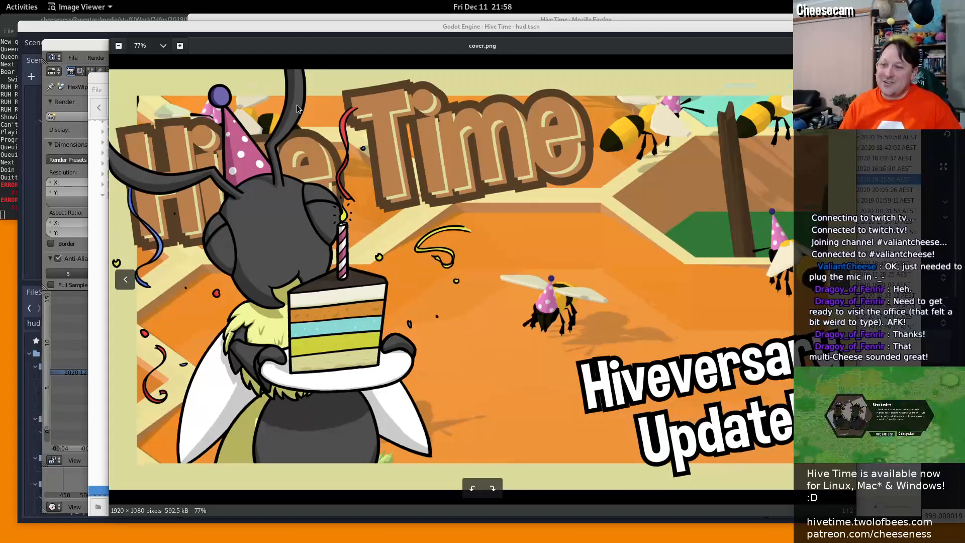
Examine the cover art's large bee close up, including its party hat and antennae, then restore 100% magnification
{"action": "scroll", "coordinate": [296, 108], "scroll_direction": "up", "scroll_amount": 1}
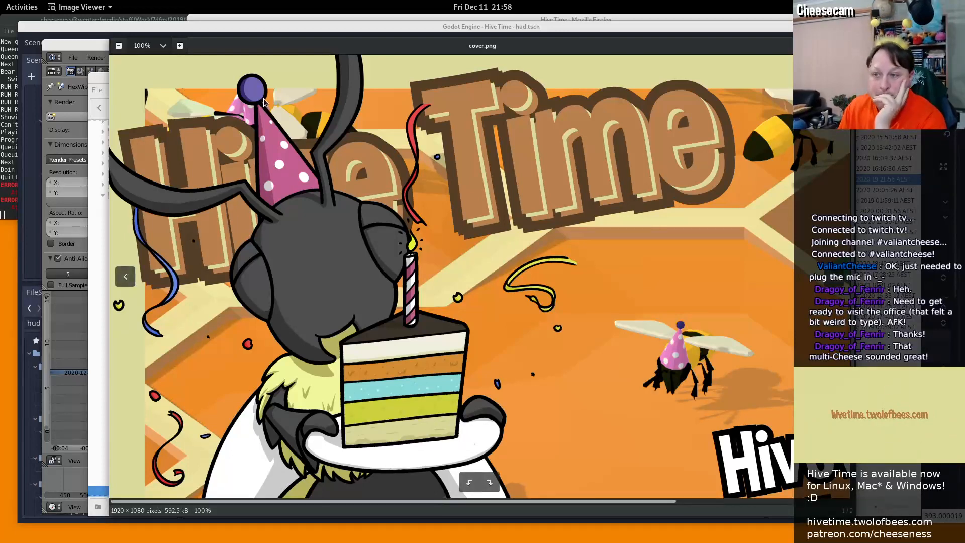
{"action": "scroll", "coordinate": [609, 228], "scroll_direction": "down", "scroll_amount": 3}
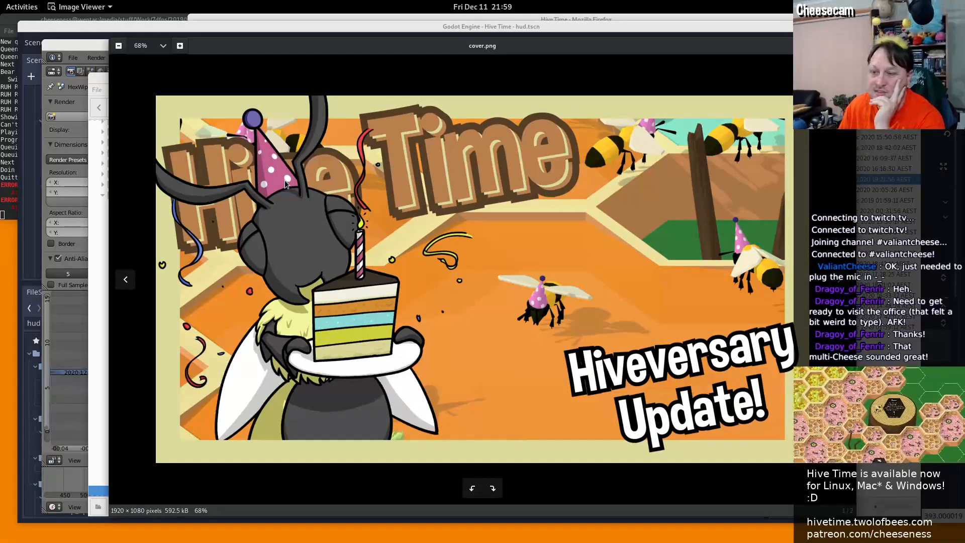
{"action": "scroll", "coordinate": [324, 173], "scroll_direction": "up", "scroll_amount": 2}
{"action": "scroll", "coordinate": [145, 181], "scroll_direction": "up", "scroll_amount": 5}
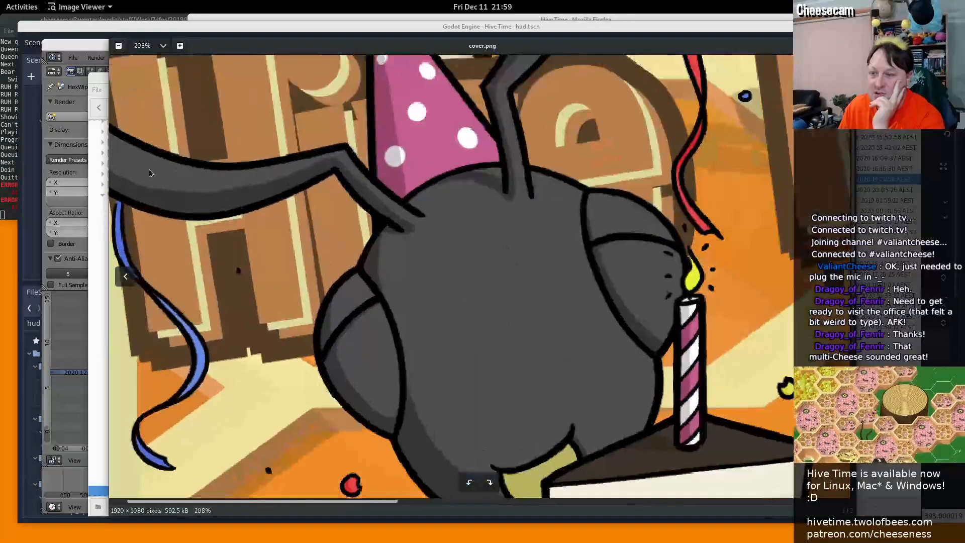
{"action": "left_click_drag", "start_coordinate": [149, 172], "coordinate": [230, 271]}
{"action": "scroll", "coordinate": [231, 267], "scroll_direction": "down", "scroll_amount": 5}
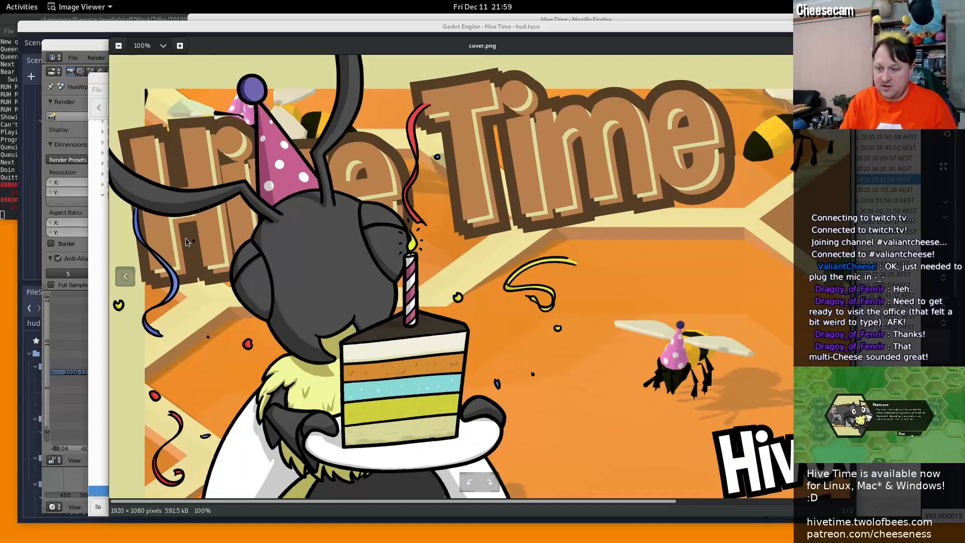
{"action": "scroll", "coordinate": [186, 237], "scroll_direction": "up", "scroll_amount": 3}
{"action": "left_click_drag", "start_coordinate": [185, 237], "coordinate": [692, 426]}
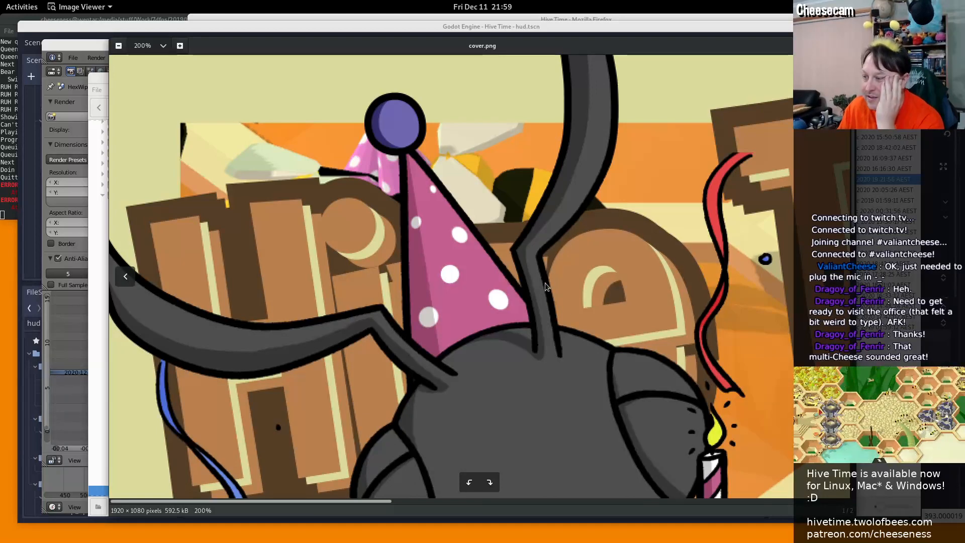
{"action": "left_click_drag", "start_coordinate": [458, 151], "coordinate": [350, 147]}
{"action": "key", "text": "ctrl+0"}
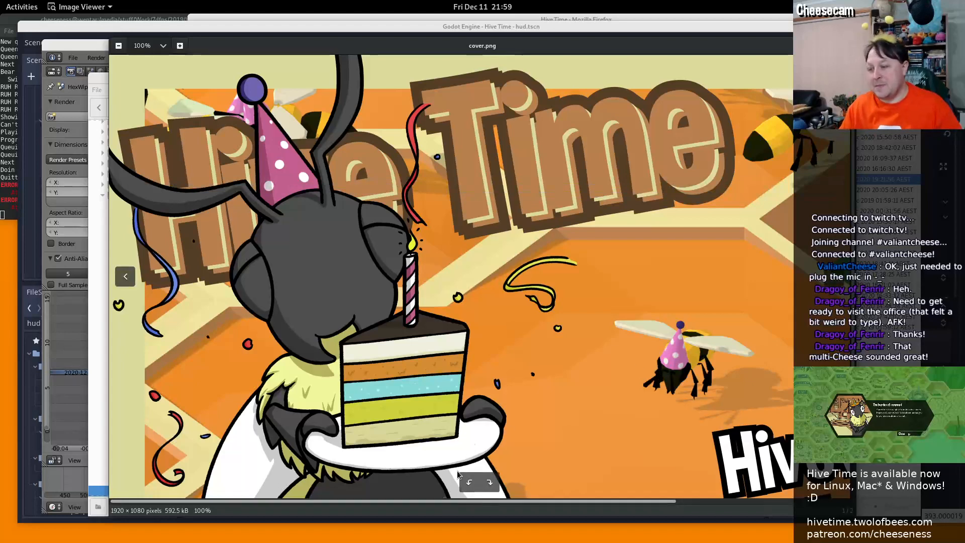
Examine the cover art's cake slice, small party-hat bee and Hiveversary Update! lettering, and close the image
{"action": "scroll", "coordinate": [462, 356], "scroll_direction": "down", "scroll_amount": 3}
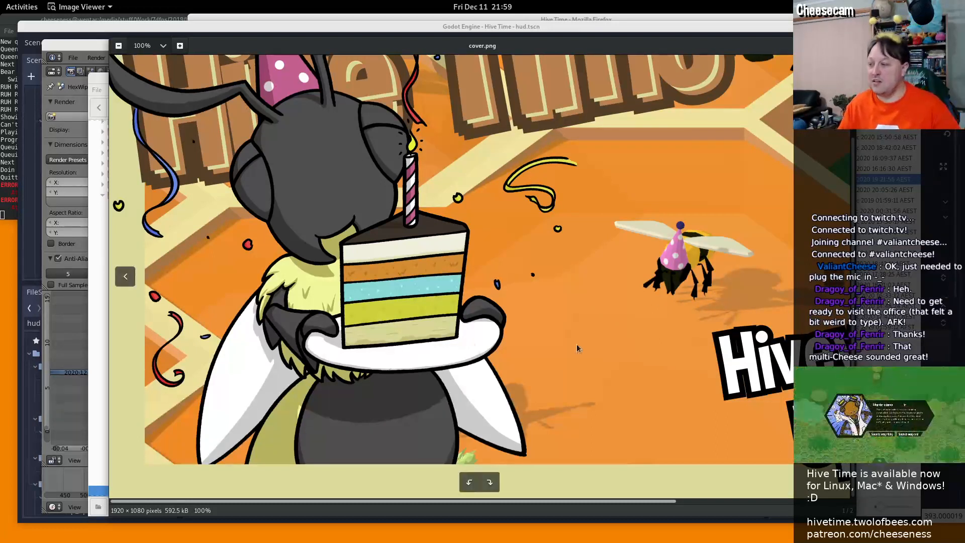
{"action": "left_click_drag", "start_coordinate": [636, 315], "coordinate": [487, 307]}
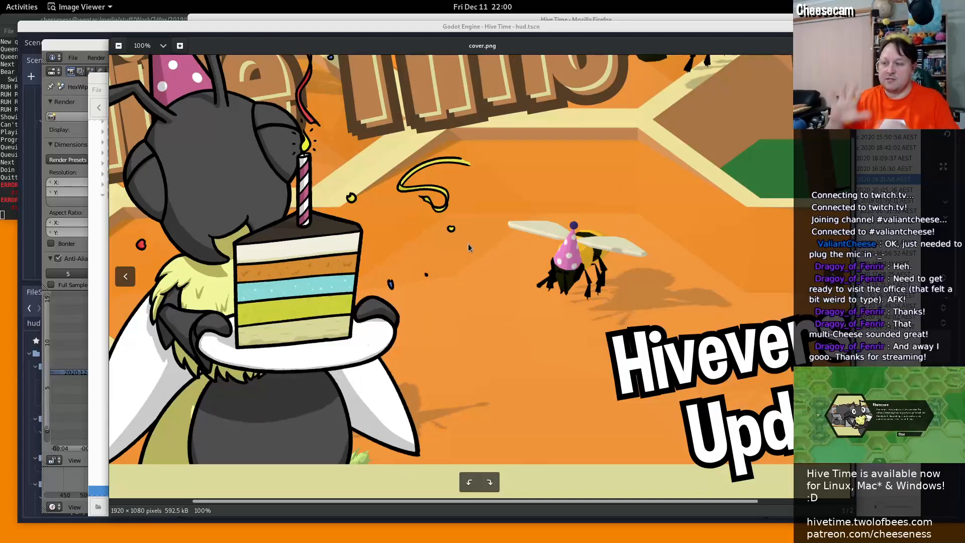
{"action": "left_click_drag", "start_coordinate": [468, 248], "coordinate": [530, 256]}
{"action": "scroll", "coordinate": [529, 257], "scroll_direction": "down", "scroll_amount": 8}
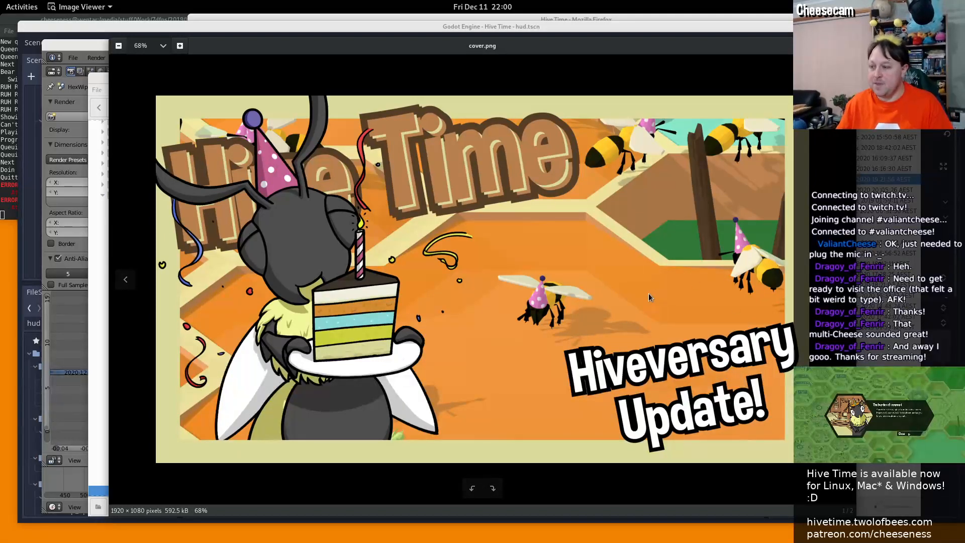
{"action": "key", "text": "Escape"}
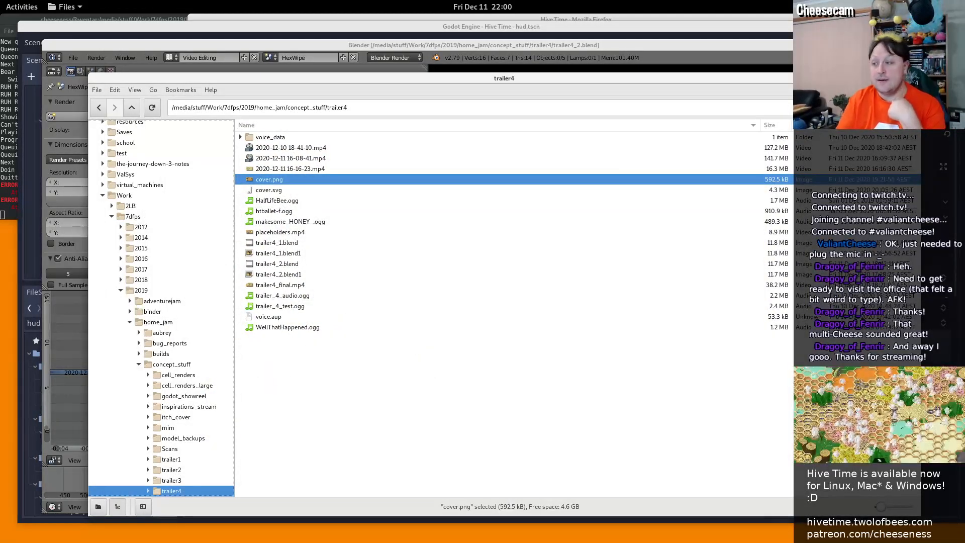
Select WellThatHappened.ogg and HalfLifeBee.ogg together in the trailer4 folder, and bring the Godot editor forward
{"action": "left_click", "coordinate": [285, 327]}
{"action": "left_click", "coordinate": [292, 201], "text": "ctrl"}
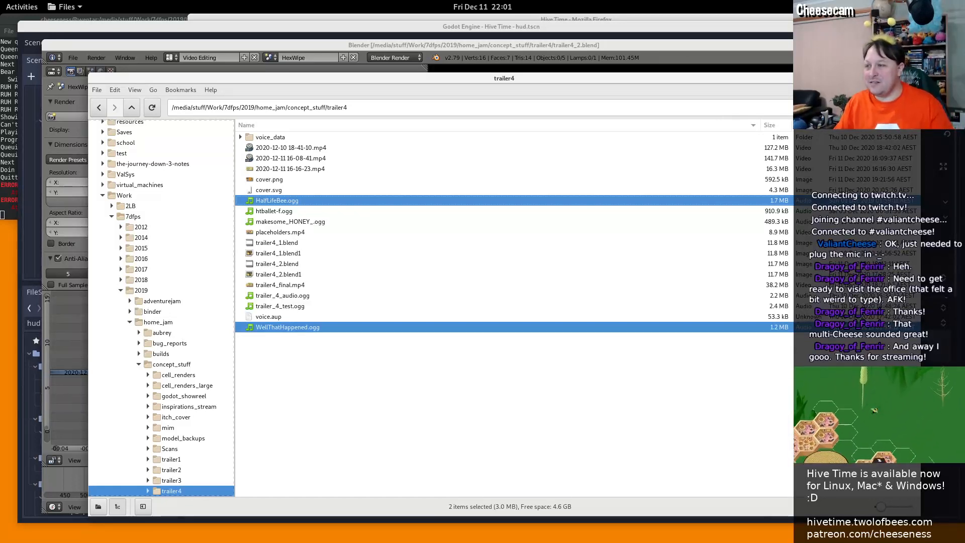
{"action": "left_click", "coordinate": [754, 31]}
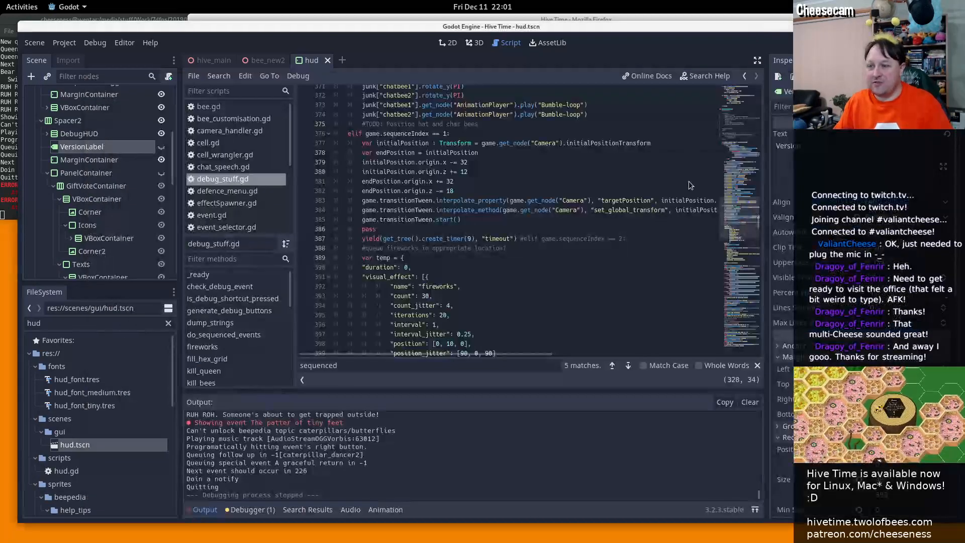
Switch to Firefox and look through the factsheet and screenshots on the Hive Time press kit page
{"action": "key", "text": "alt+Tab"}
{"action": "key", "text": "Tab"}
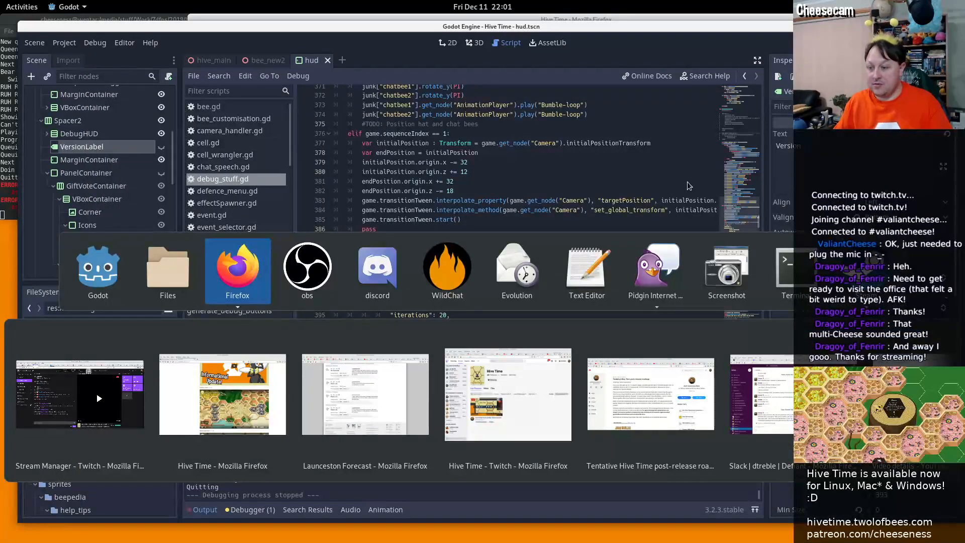
{"action": "scroll", "coordinate": [724, 198], "scroll_direction": "up", "scroll_amount": 15}
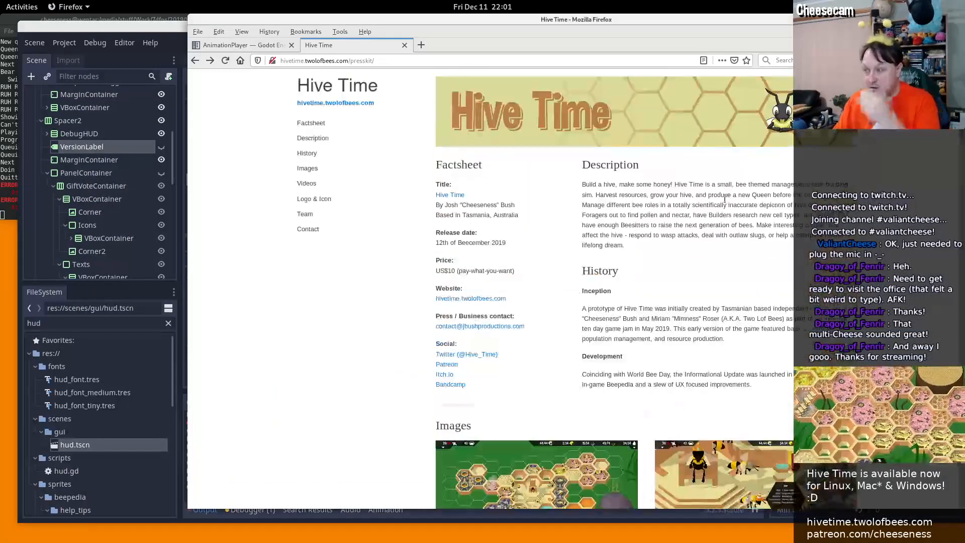
{"action": "scroll", "coordinate": [709, 283], "scroll_direction": "down", "scroll_amount": 8}
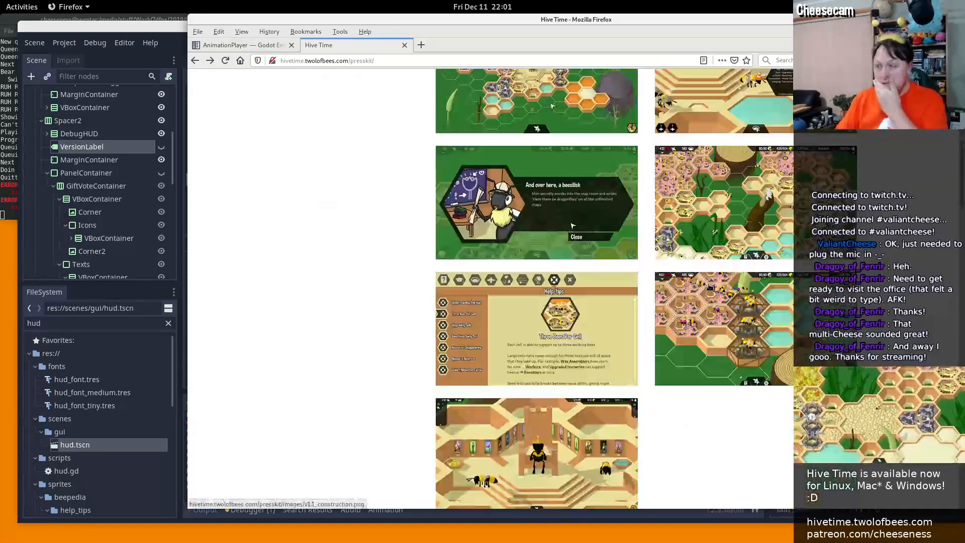
{"action": "scroll", "coordinate": [713, 281], "scroll_direction": "up", "scroll_amount": 3}
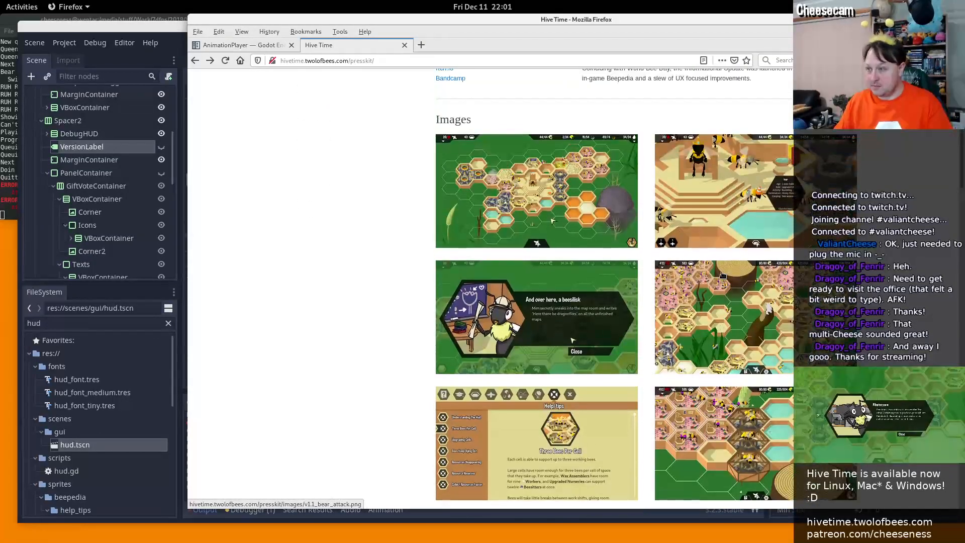
{"action": "scroll", "coordinate": [722, 274], "scroll_direction": "down", "scroll_amount": 1}
{"action": "key", "text": "alt+Tab"}
{"action": "key", "text": "alt+Tab"}
{"action": "key", "text": "alt+Tab"}
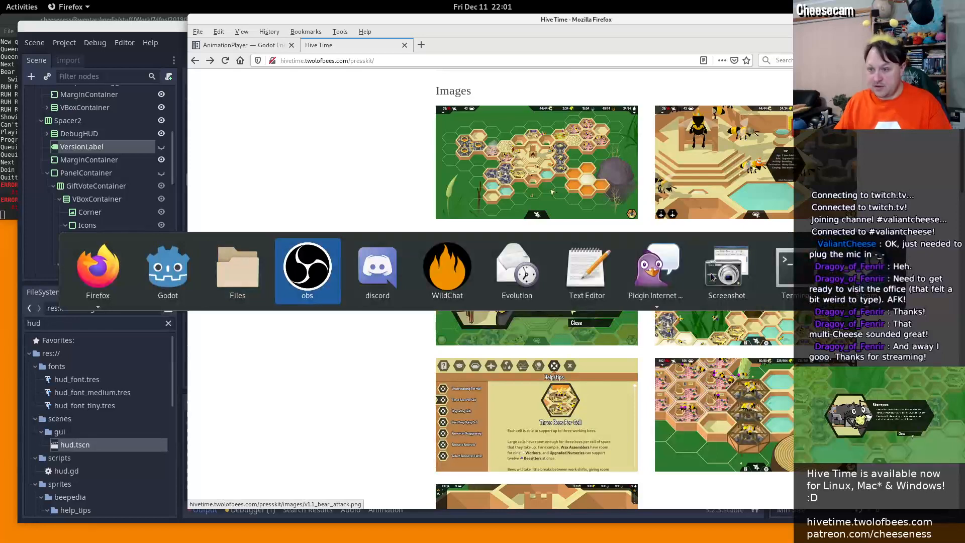
Switch to the Godot editor, run the Hive Time project, and open the game's list of saved hives
{"action": "key", "text": "alt+shift+Tab"}
{"action": "key", "text": "alt+shift+Tab"}
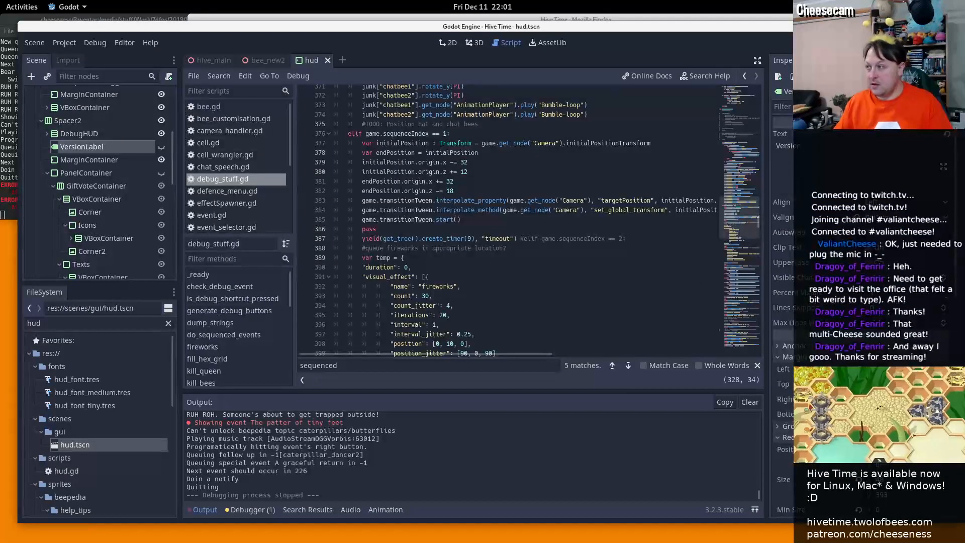
{"action": "key", "text": "F5"}
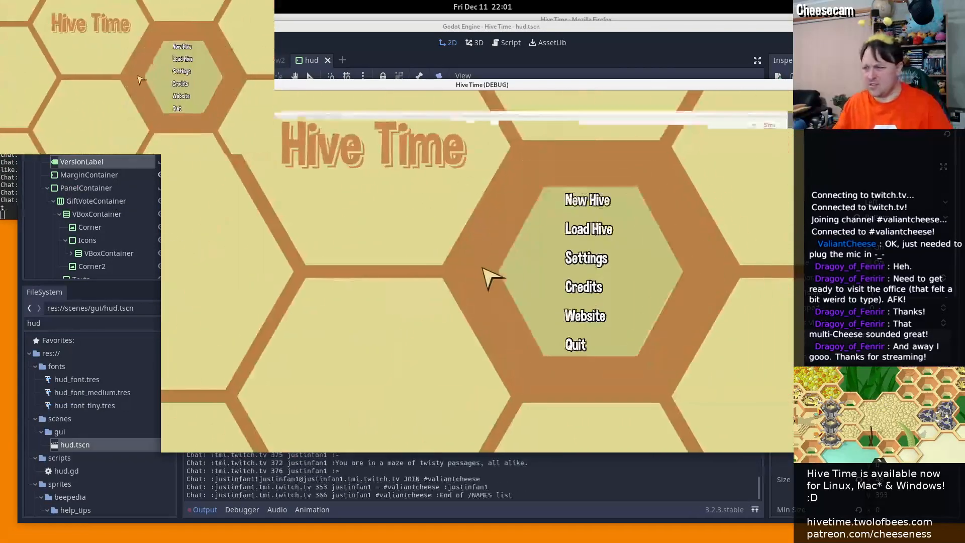
{"action": "left_click", "coordinate": [580, 225]}
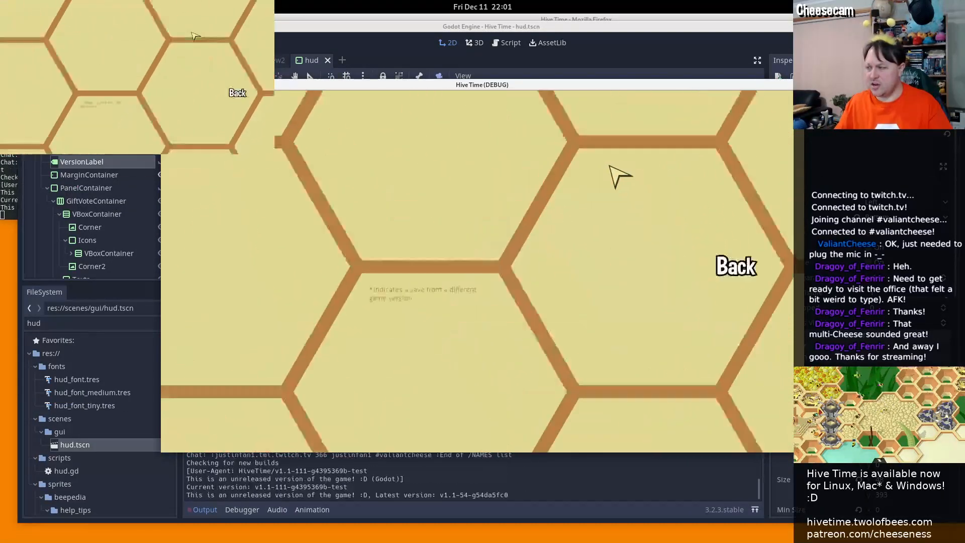
Look through the November 2019 saves in the Load Hive list, starting from the oldest entries
{"action": "left_click_drag", "start_coordinate": [443, 156], "coordinate": [446, 394]}
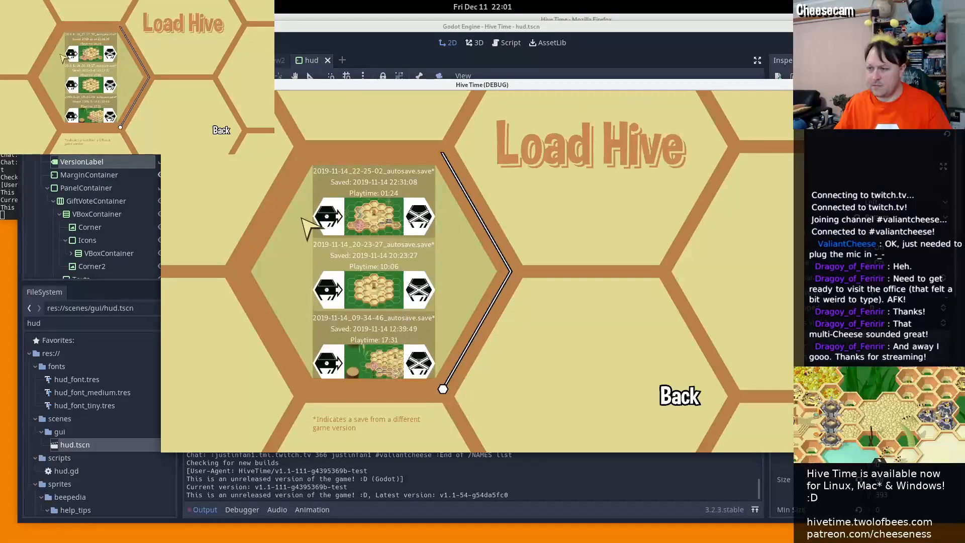
{"action": "scroll", "coordinate": [326, 241], "scroll_direction": "up", "scroll_amount": 5}
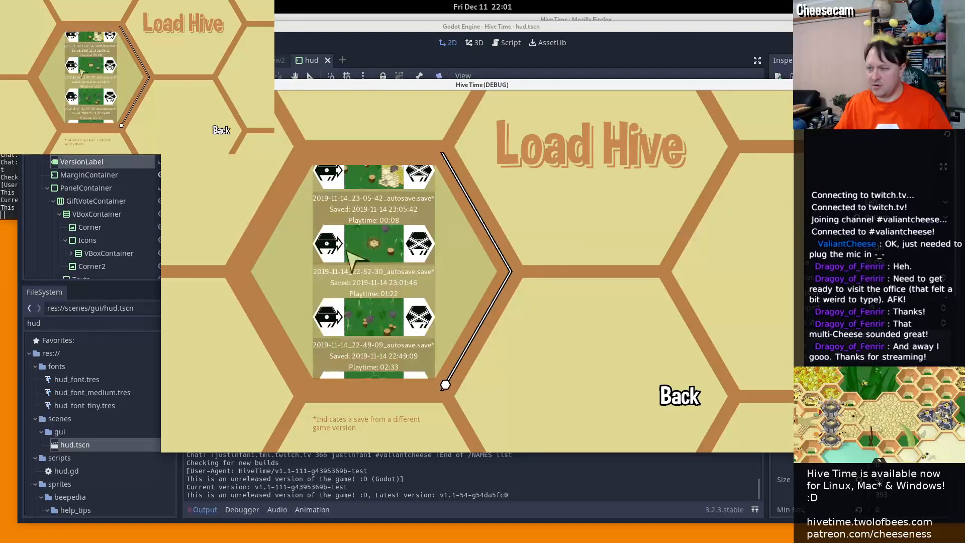
{"action": "left_click_drag", "start_coordinate": [443, 385], "coordinate": [442, 390]}
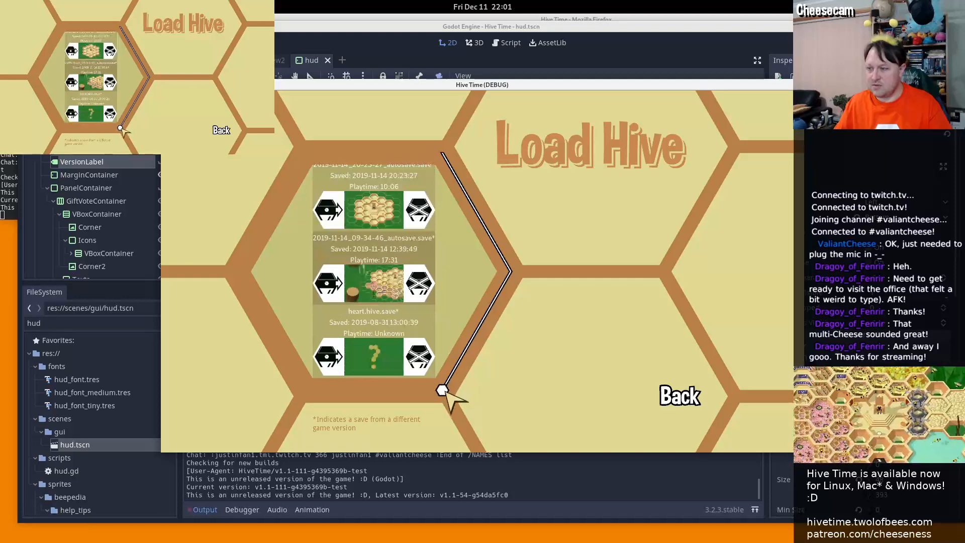
{"action": "scroll", "coordinate": [450, 390], "scroll_direction": "up", "scroll_amount": 5}
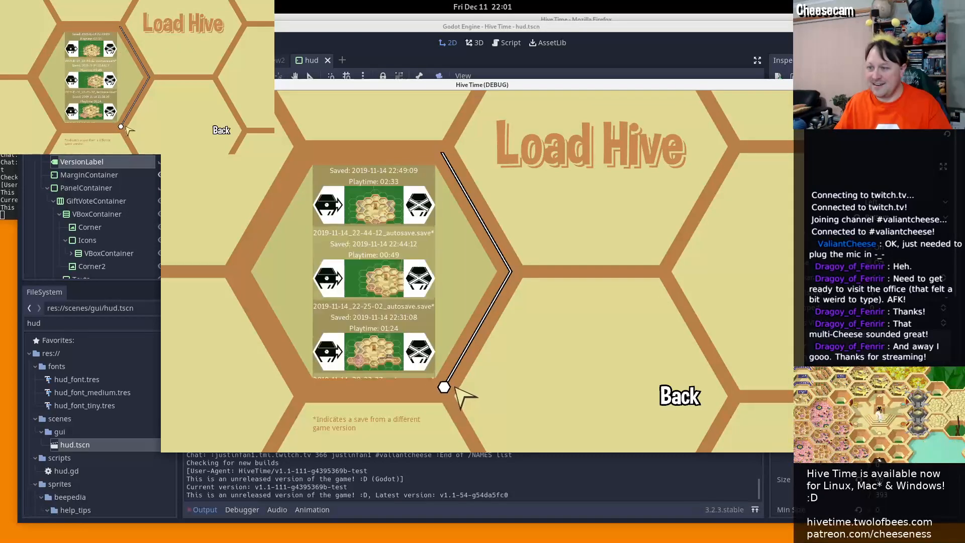
{"action": "scroll", "coordinate": [472, 386], "scroll_direction": "up", "scroll_amount": 3}
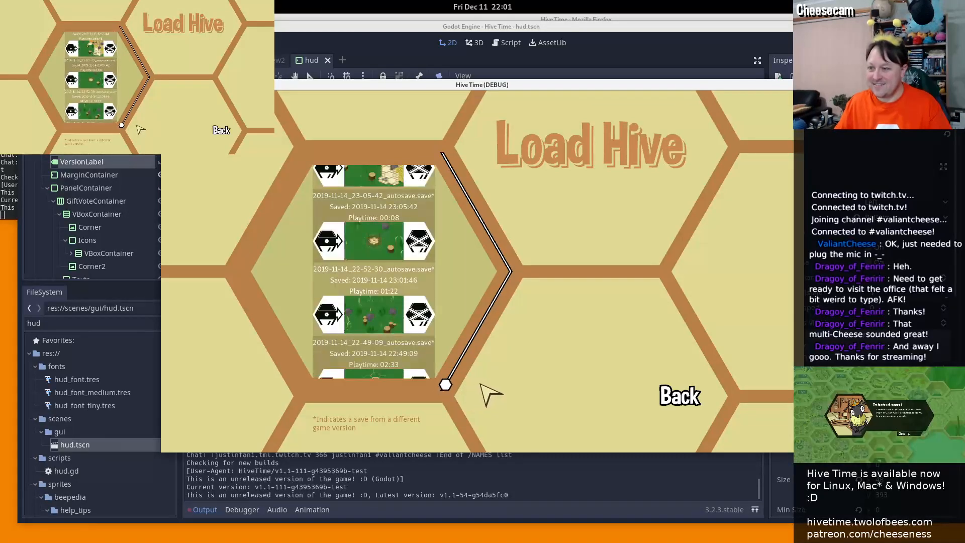
{"action": "scroll", "coordinate": [490, 393], "scroll_direction": "up", "scroll_amount": 2}
{"action": "scroll", "coordinate": [492, 390], "scroll_direction": "up", "scroll_amount": 3}
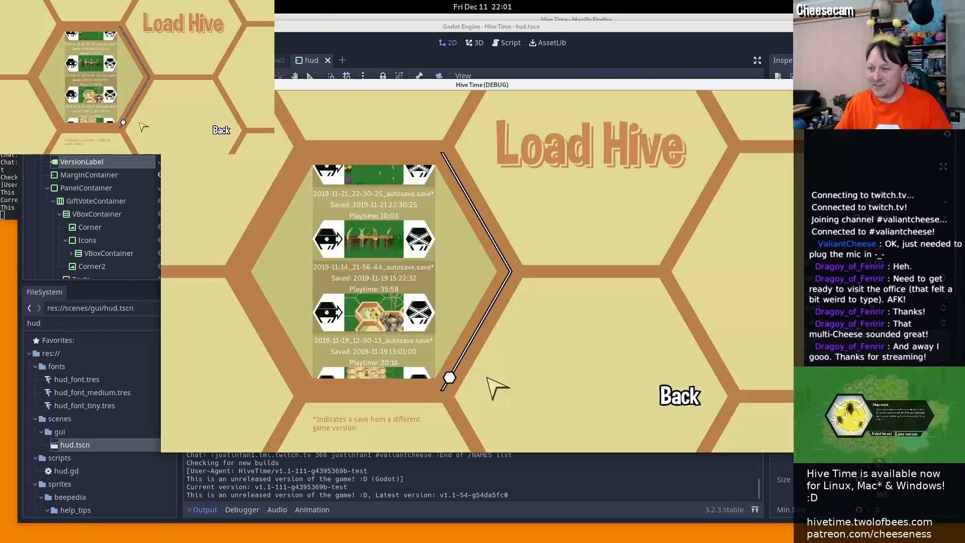
{"action": "scroll", "coordinate": [496, 387], "scroll_direction": "up", "scroll_amount": 3}
{"action": "scroll", "coordinate": [490, 377], "scroll_direction": "up", "scroll_amount": 3}
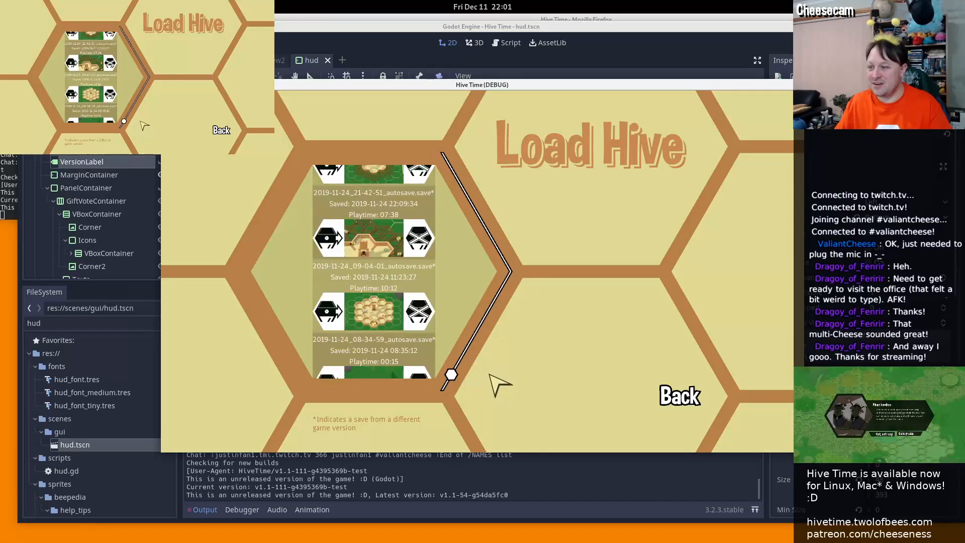
{"action": "scroll", "coordinate": [505, 382], "scroll_direction": "up", "scroll_amount": 3}
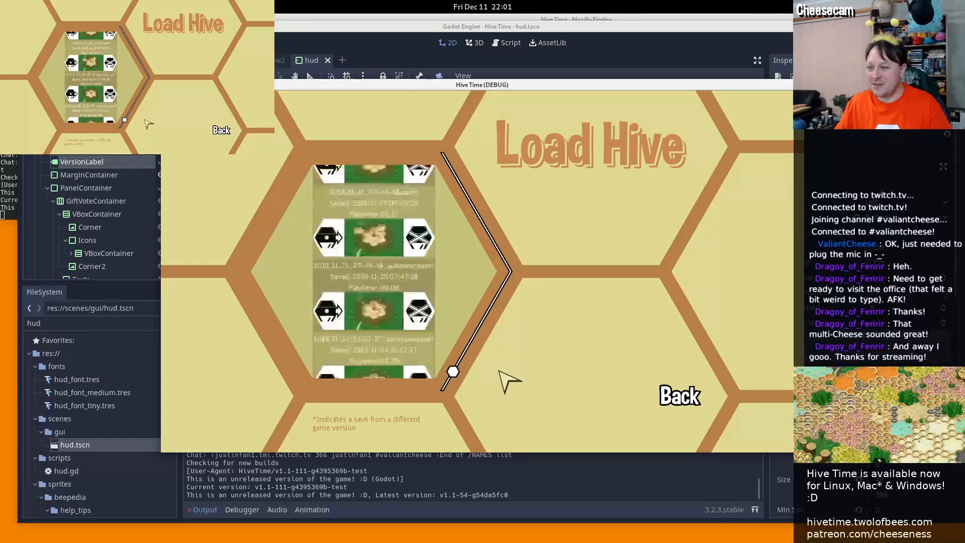
{"action": "scroll", "coordinate": [397, 256], "scroll_direction": "up", "scroll_amount": 1}
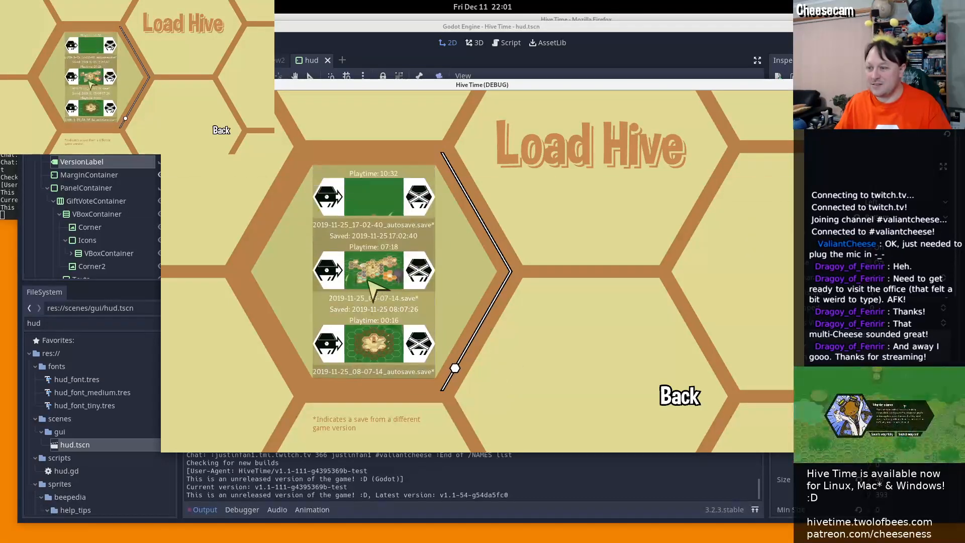
{"action": "scroll", "coordinate": [372, 287], "scroll_direction": "up", "scroll_amount": 4}
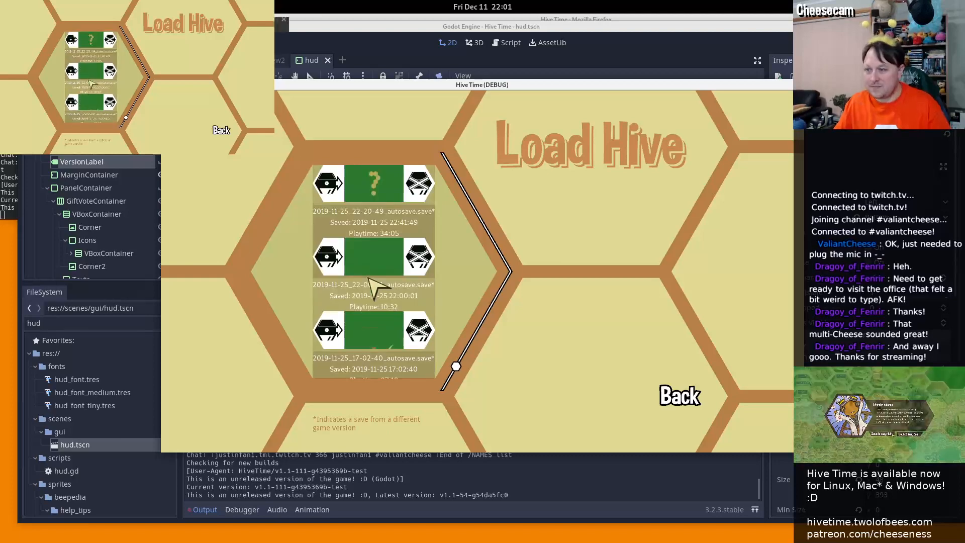
{"action": "scroll", "coordinate": [377, 287], "scroll_direction": "down", "scroll_amount": 2}
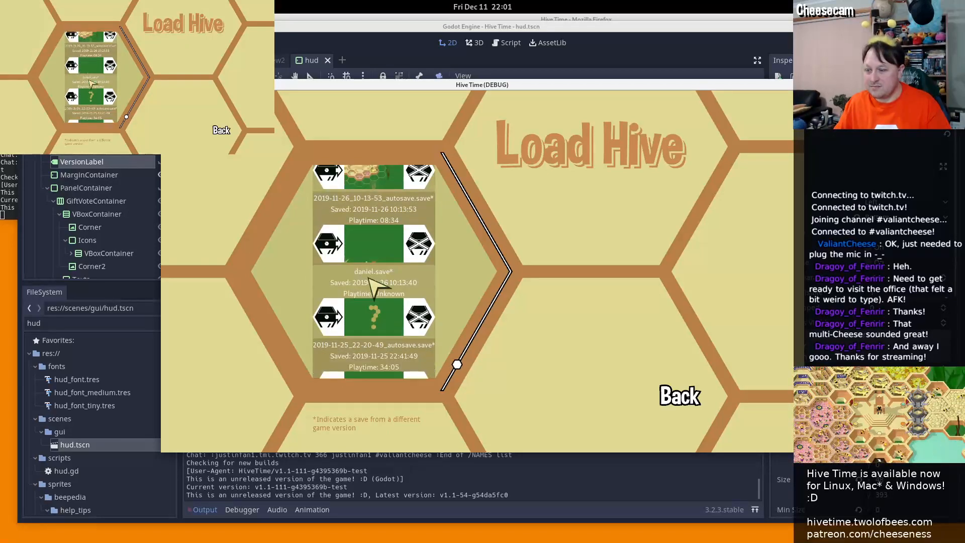
{"action": "scroll", "coordinate": [371, 279], "scroll_direction": "down", "scroll_amount": 2}
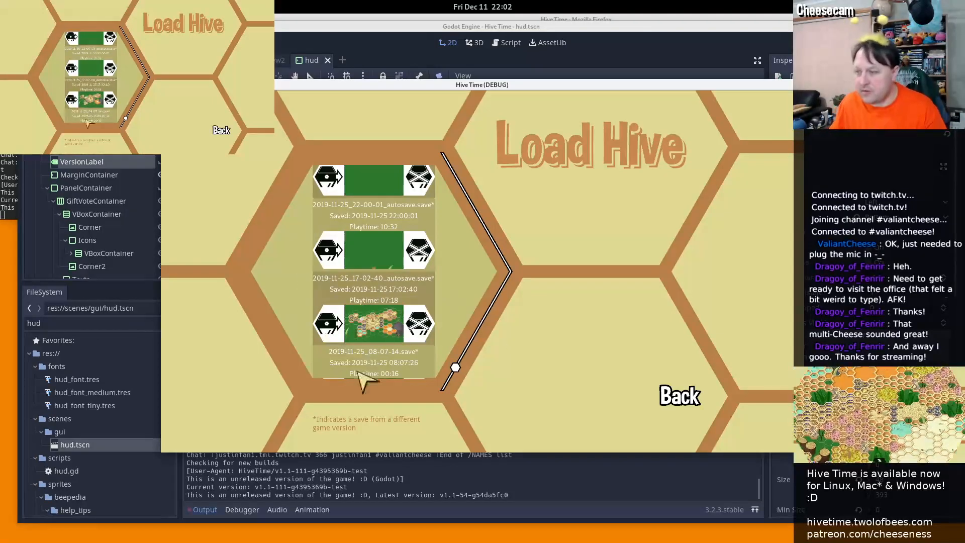
Bring the Screenshot tool forward alongside the running game, and shift the Hive Time window away from it
{"action": "key", "text": "alt+Tab"}
{"action": "key", "text": "alt+Tab"}
{"action": "key", "text": "alt+Tab"}
{"action": "key", "text": "alt+Tab"}
{"action": "key", "text": "alt+Tab"}
{"action": "key", "text": "alt+Tab"}
{"action": "key", "text": "alt+Tab"}
{"action": "key", "text": "alt+Tab"}
{"action": "key", "text": "alt+Tab"}
{"action": "key", "text": "alt+Tab"}
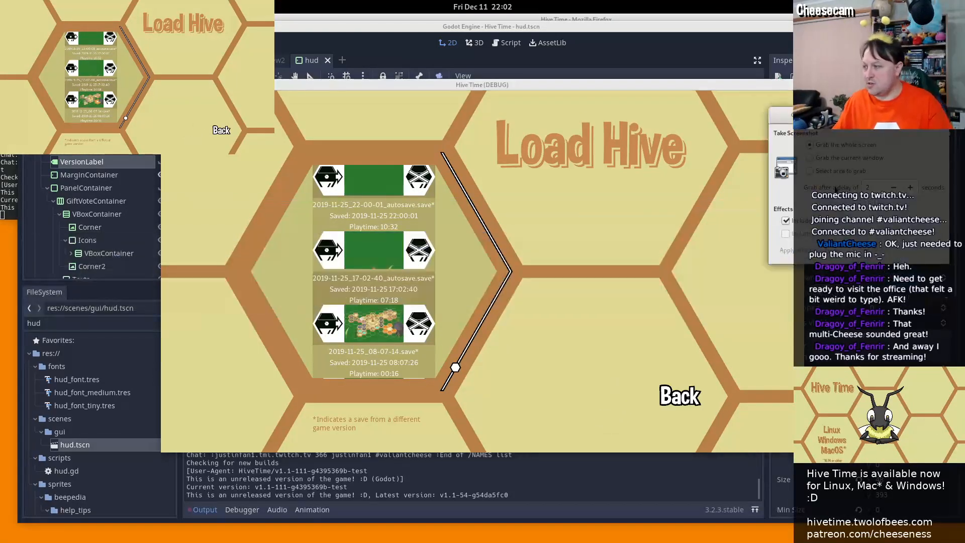
{"action": "left_click_drag", "start_coordinate": [603, 82], "coordinate": [531, 84]}
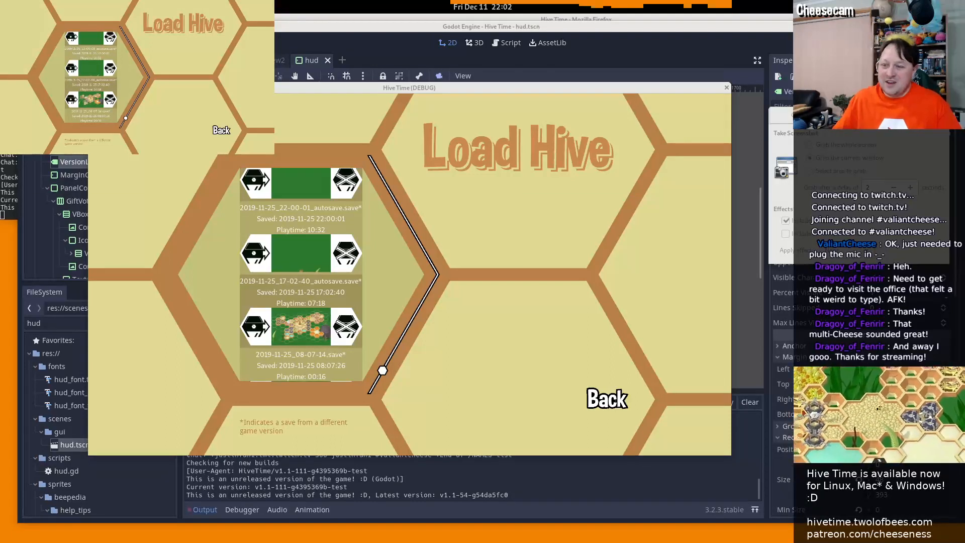
Load the 2019-11-25_17-02-40_autosave.save hive and hide the game's version information
{"action": "left_click", "coordinate": [256, 333]}
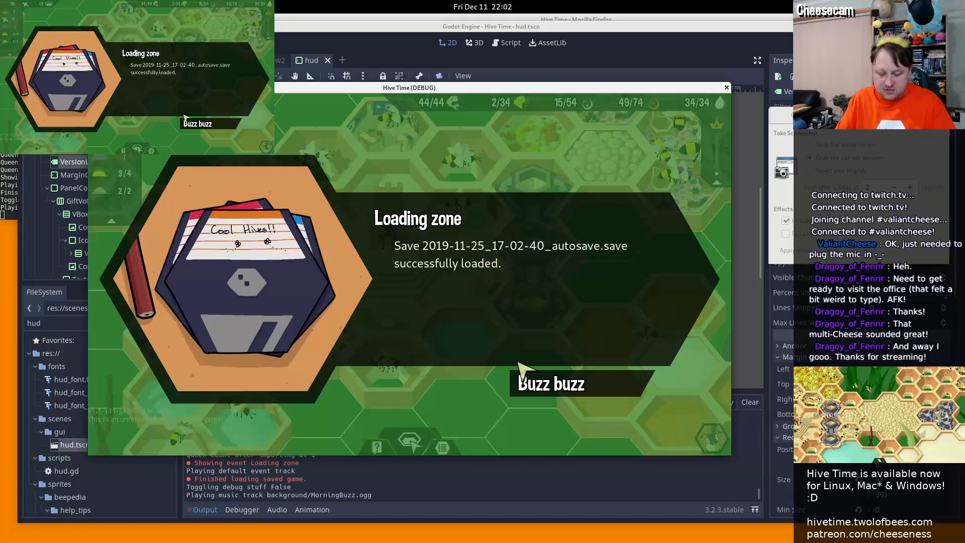
{"action": "key", "text": "v"}
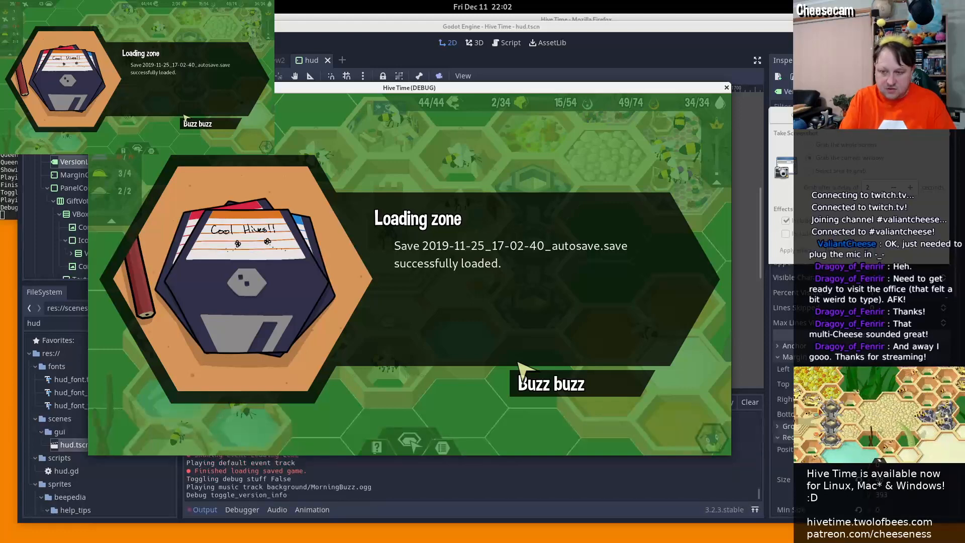
{"action": "key", "text": "v"}
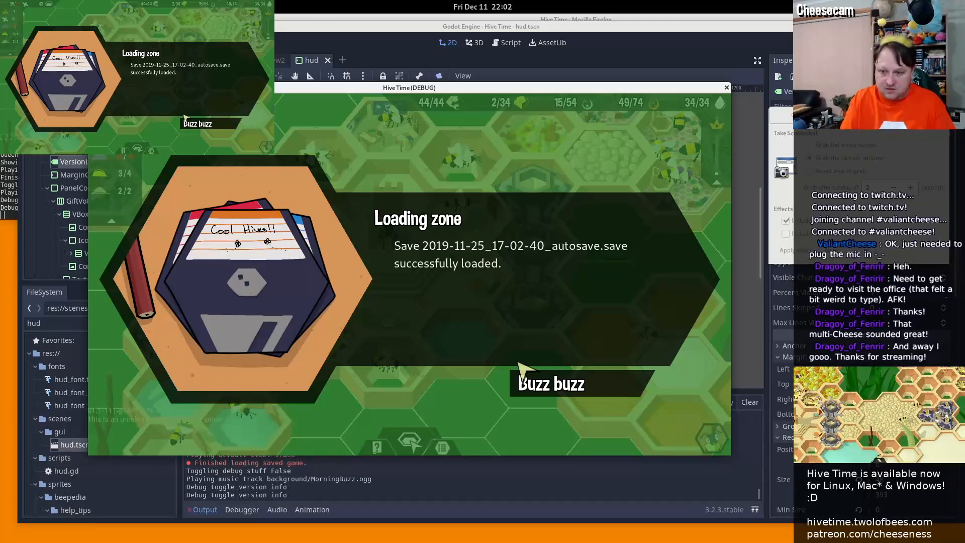
{"action": "key", "text": "v"}
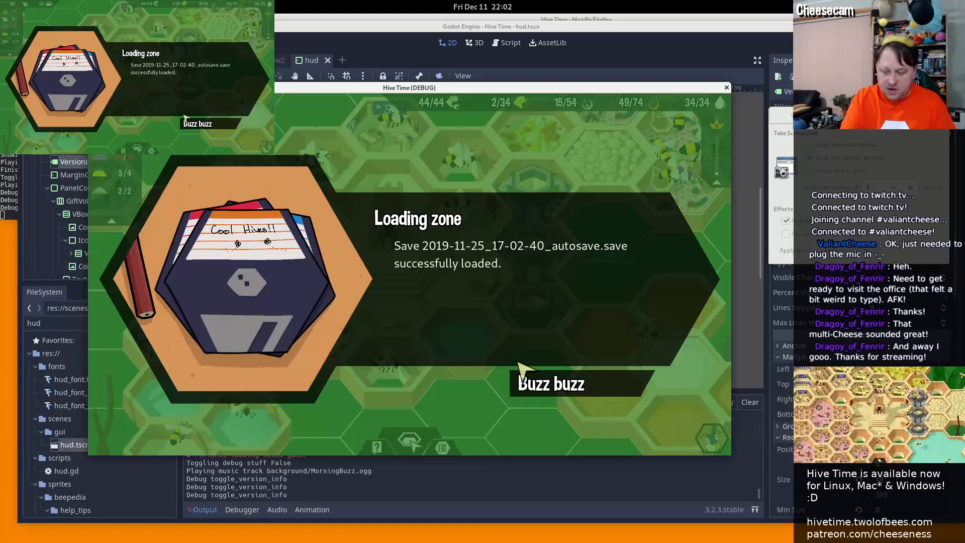
Quick save the loaded hive and dismiss the Loading zone message
{"action": "key", "text": "F5"}
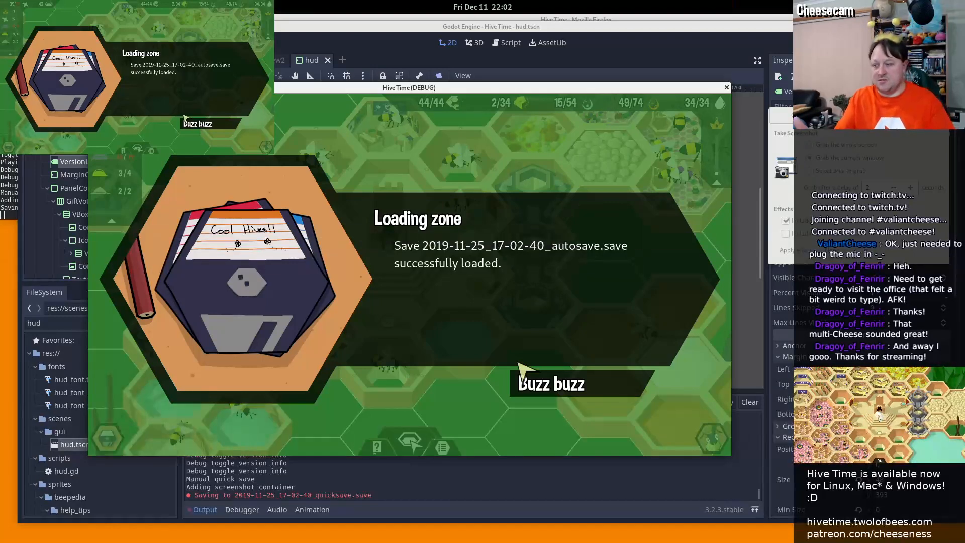
{"action": "left_click", "coordinate": [629, 378]}
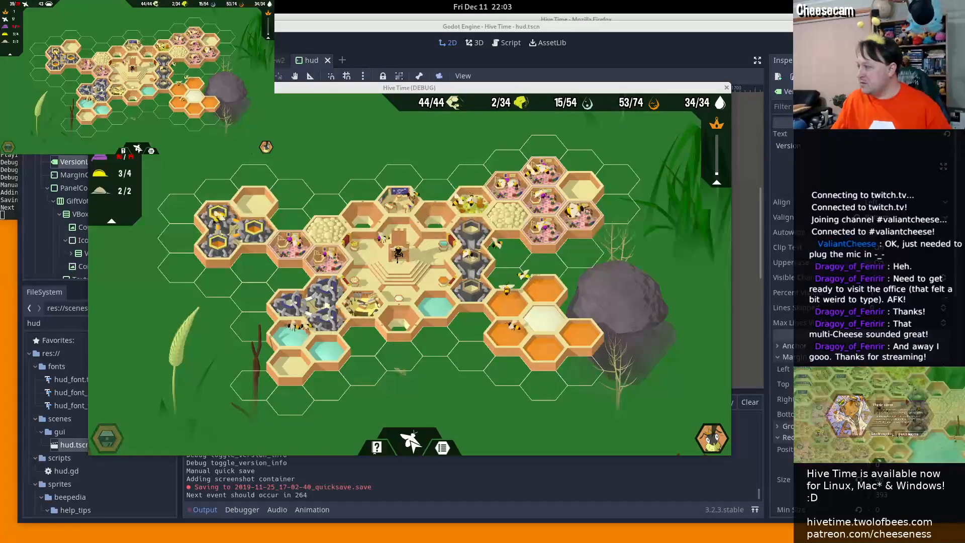
Take a screenshot of the Hive Time game window and save it under the suggested name in the dev_stuff folder
{"action": "left_click_drag", "start_coordinate": [964, 216], "coordinate": [876, 176]}
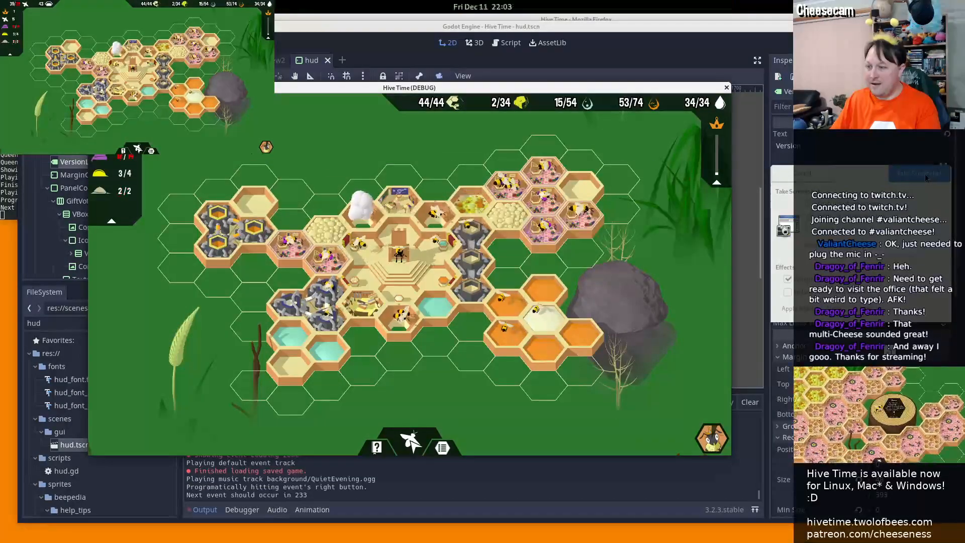
{"action": "left_click", "coordinate": [926, 174]}
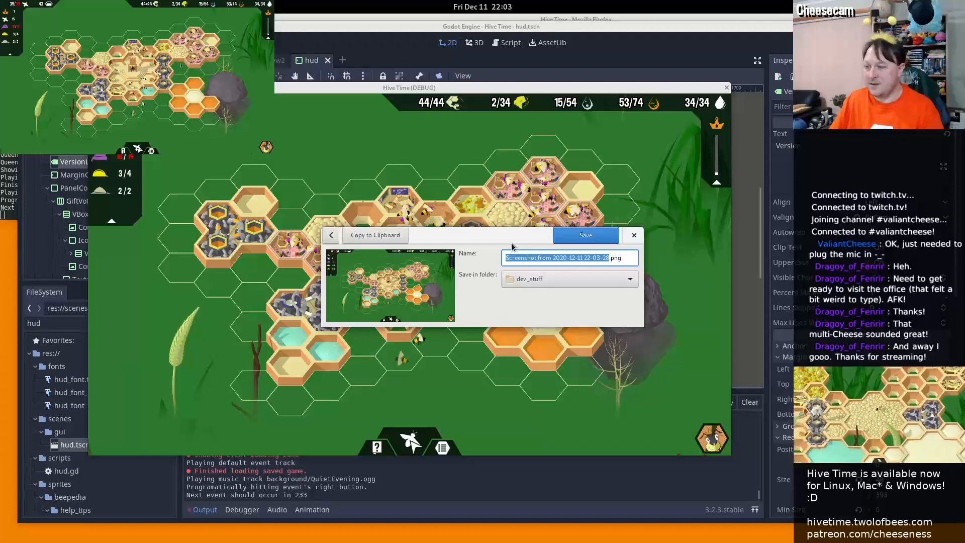
{"action": "left_click", "coordinate": [583, 236]}
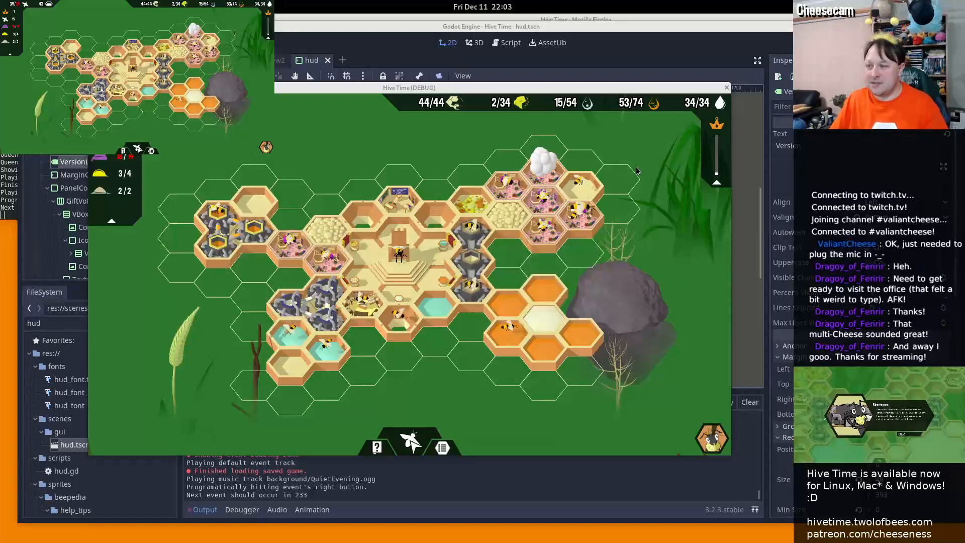
Switch to Firefox, examine v1.0_hive_screenshot.png at full size, and return to the press kit's images
{"action": "key", "text": "alt+Tab"}
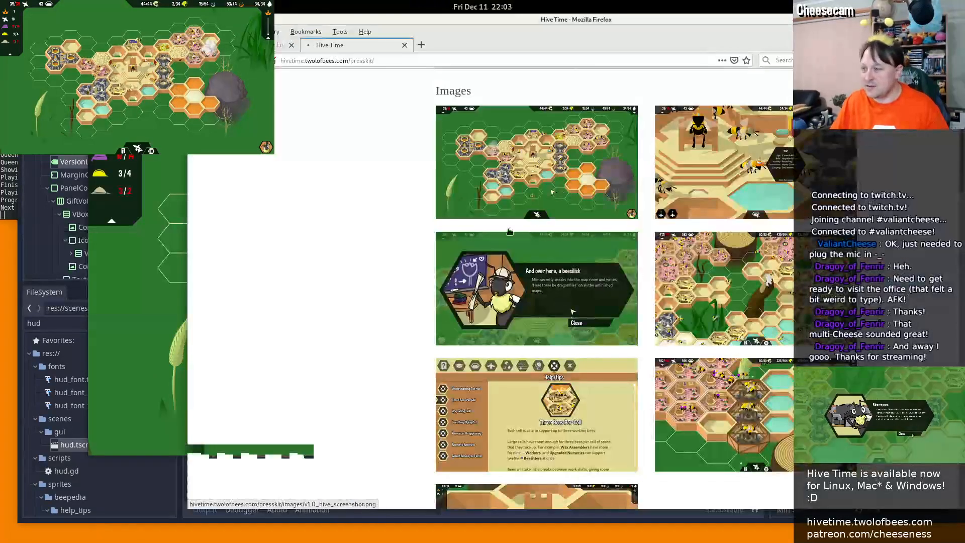
{"action": "left_click", "coordinate": [509, 231]}
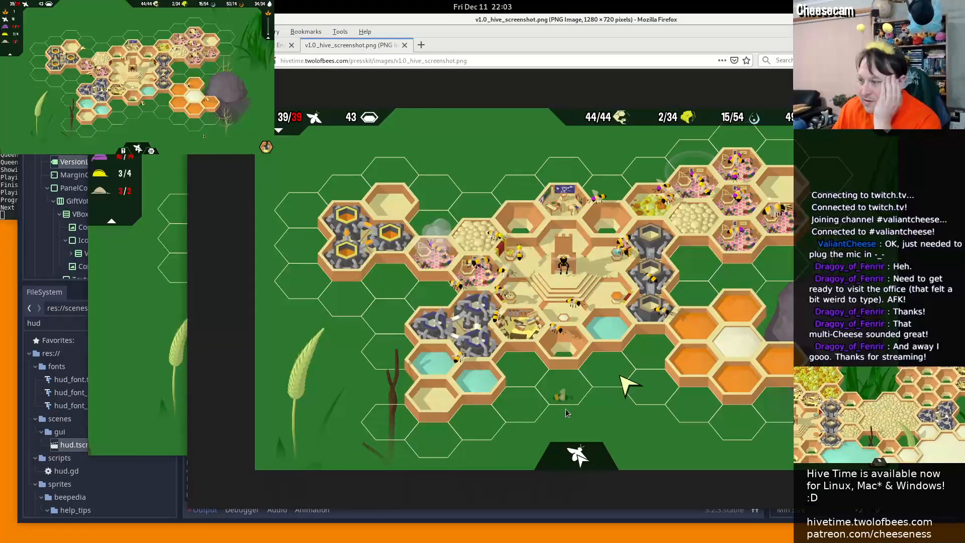
{"action": "key", "text": "alt+Tab"}
{"action": "key", "text": "alt+Tab"}
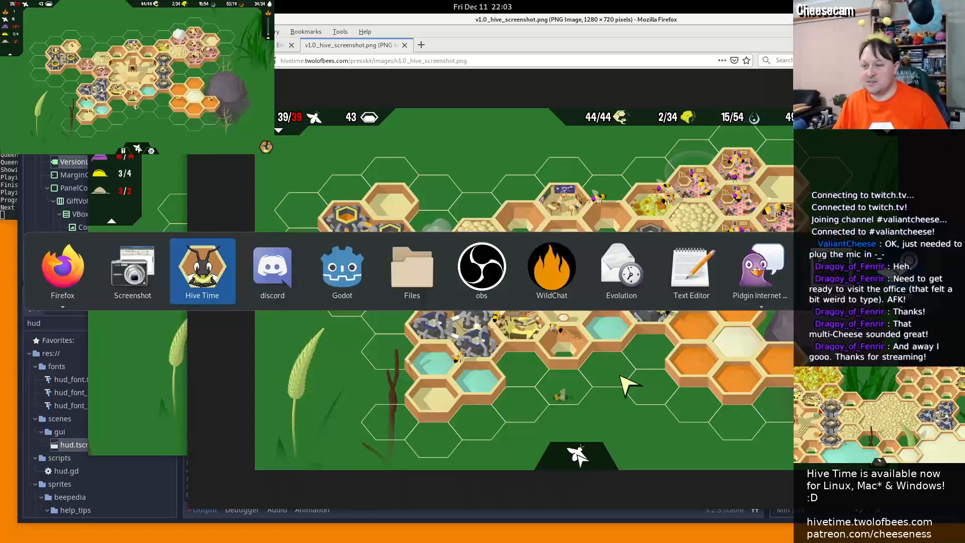
{"action": "key", "text": "alt+shift+Tab"}
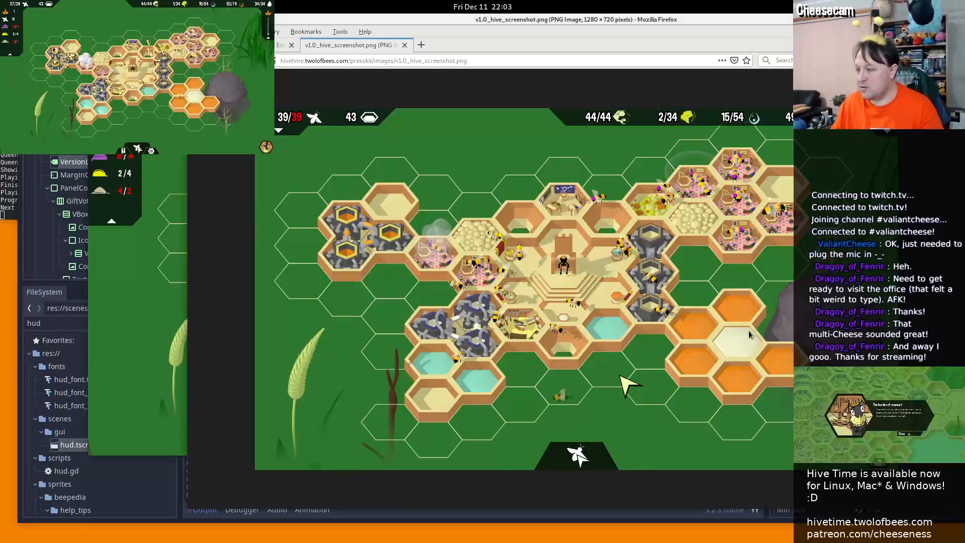
{"action": "key", "text": "alt+Left"}
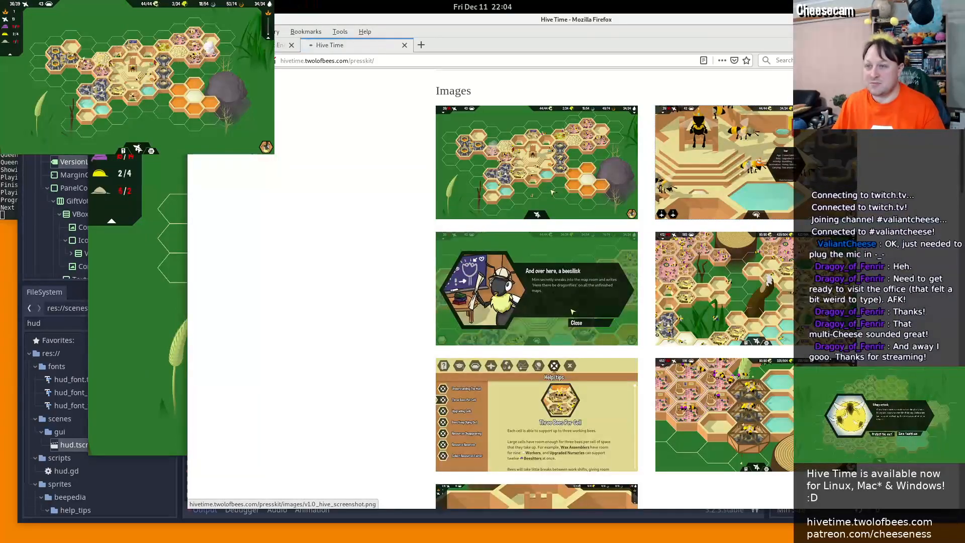
Switch back to the game, turn on bee inspection mode, and inspect the queen close up in the throne room
{"action": "key", "text": "alt+Tab"}
{"action": "scroll", "coordinate": [464, 303], "scroll_direction": "up", "scroll_amount": 5}
{"action": "key", "text": "space"}
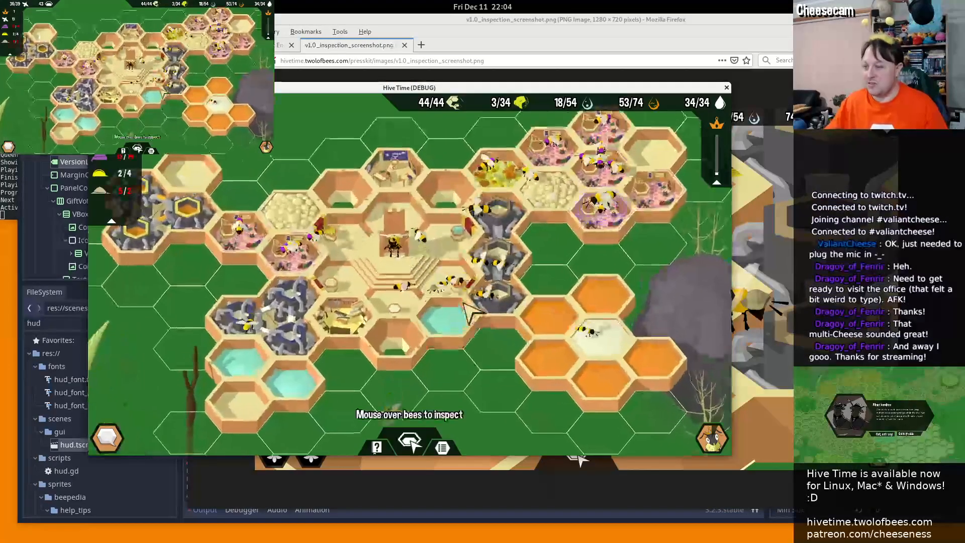
{"action": "mouse_move", "coordinate": [391, 244]}
{"action": "scroll", "coordinate": [392, 244], "scroll_direction": "up", "scroll_amount": 5}
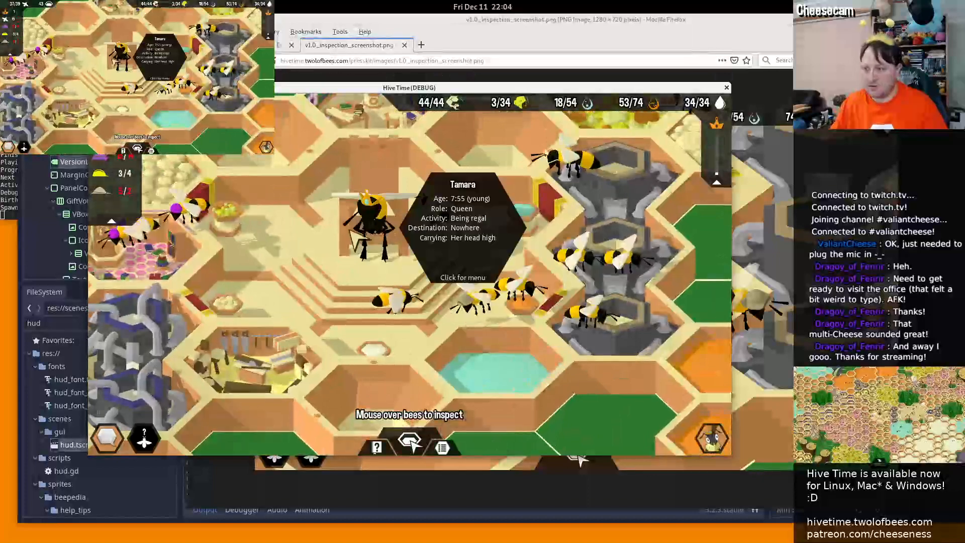
Make the camera follow a bee, and inspect a Beesitter near the nursery cells
{"action": "left_click", "coordinate": [144, 440]}
{"action": "mouse_move", "coordinate": [412, 251]}
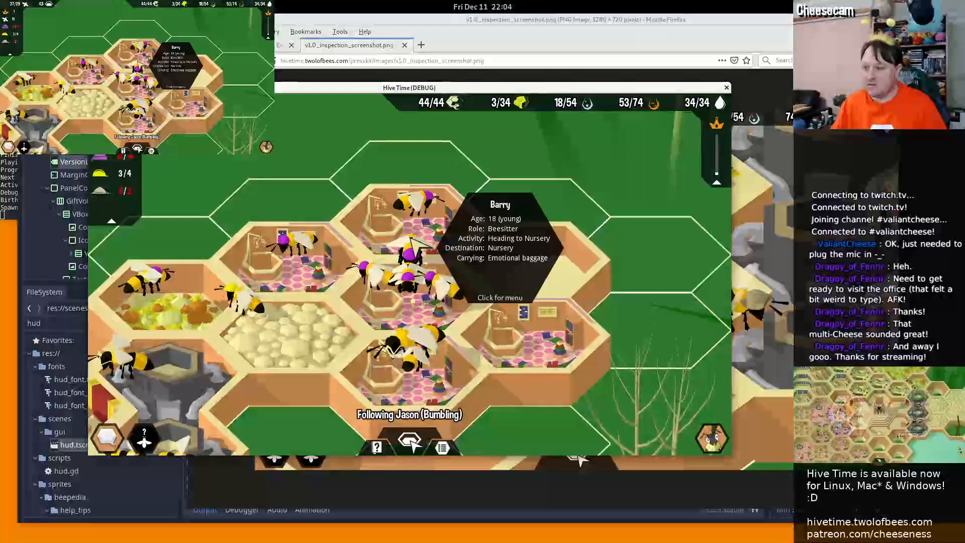
{"action": "mouse_move", "coordinate": [415, 297]}
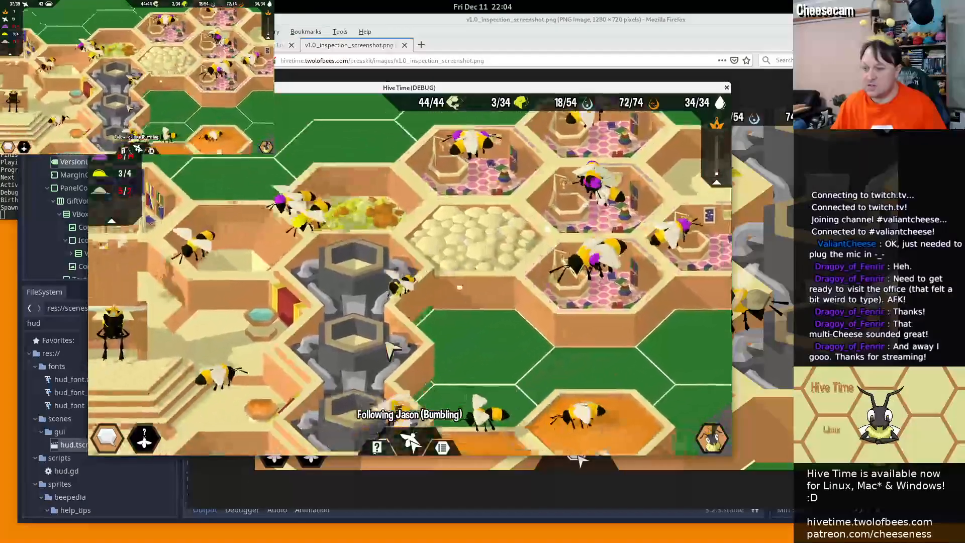
Customise the young bumbling builder bee near the refinery cells with the Worker look, Witches Hat and Dots
{"action": "left_click", "coordinate": [409, 442]}
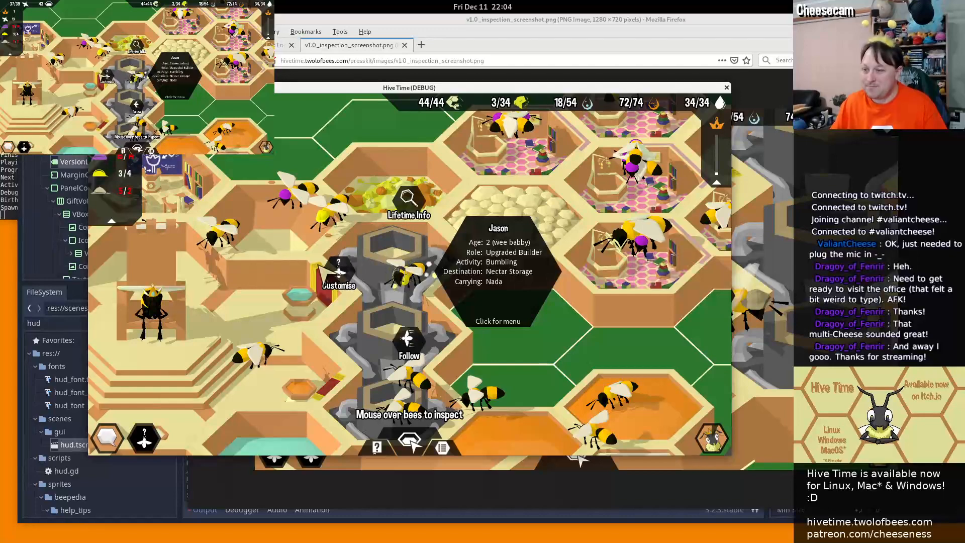
{"action": "mouse_move", "coordinate": [652, 91]}
{"action": "left_mouse_down"}
{"action": "mouse_move", "coordinate": [652, 441]}
{"action": "mouse_move", "coordinate": [655, 72]}
{"action": "left_mouse_up"}
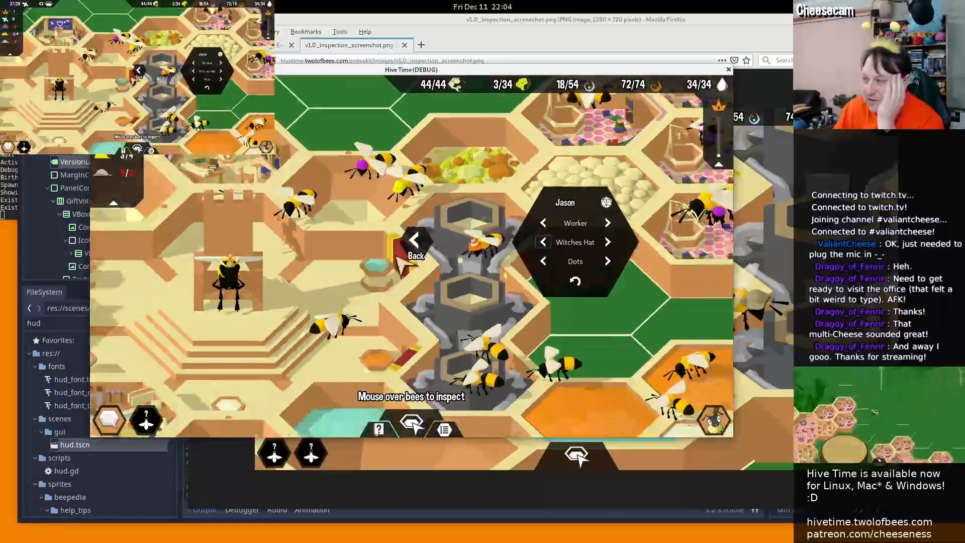
{"action": "left_click", "coordinate": [416, 243]}
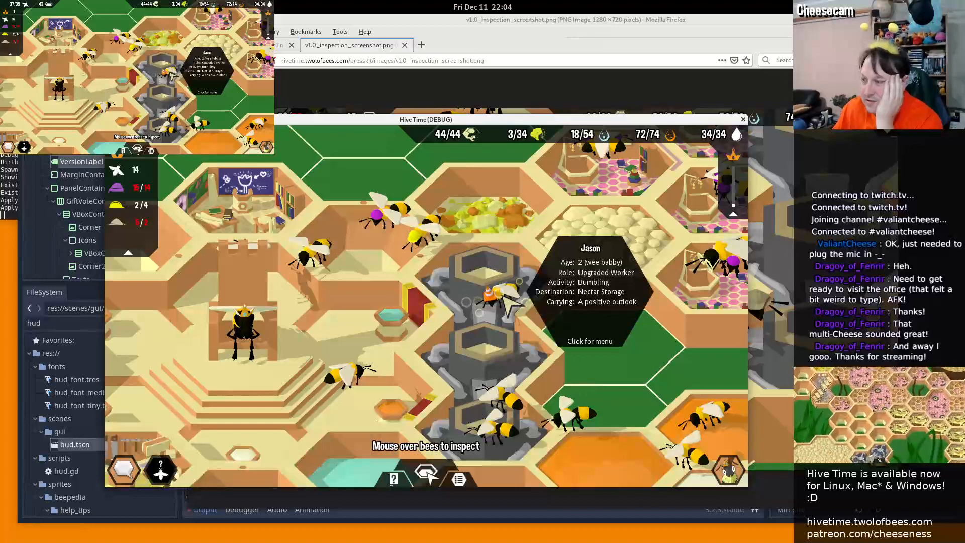
Examine the newly customised bee by the refinery cells and the queen on her throne up close
{"action": "scroll", "coordinate": [508, 304], "scroll_direction": "up", "scroll_amount": 5}
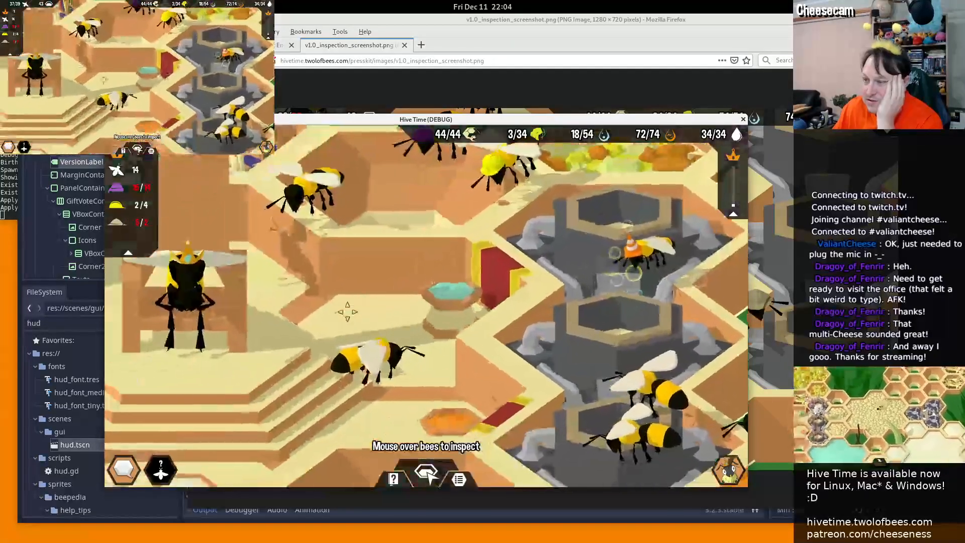
{"action": "scroll", "coordinate": [354, 324], "scroll_direction": "down", "scroll_amount": 5}
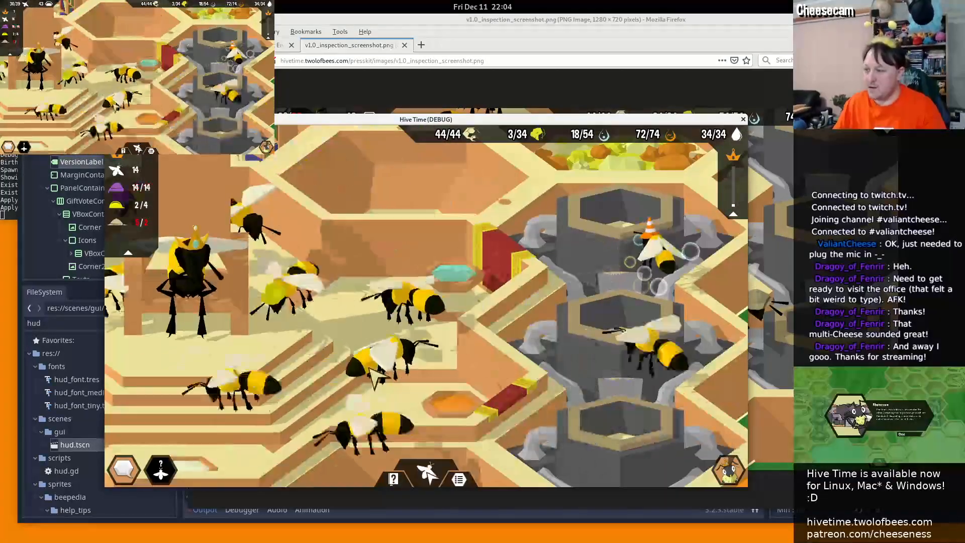
{"action": "scroll", "coordinate": [371, 377], "scroll_direction": "down", "scroll_amount": 4}
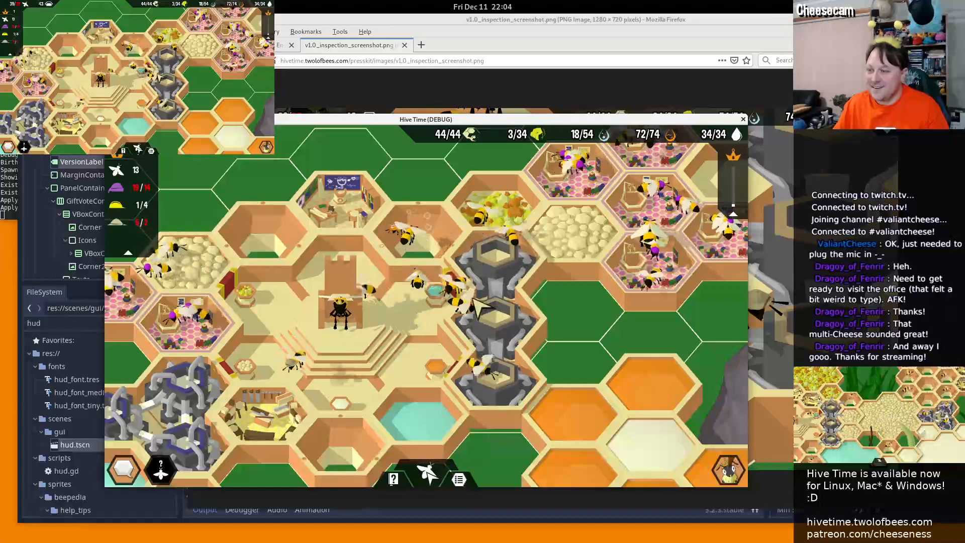
{"action": "scroll", "coordinate": [389, 361], "scroll_direction": "up", "scroll_amount": 6}
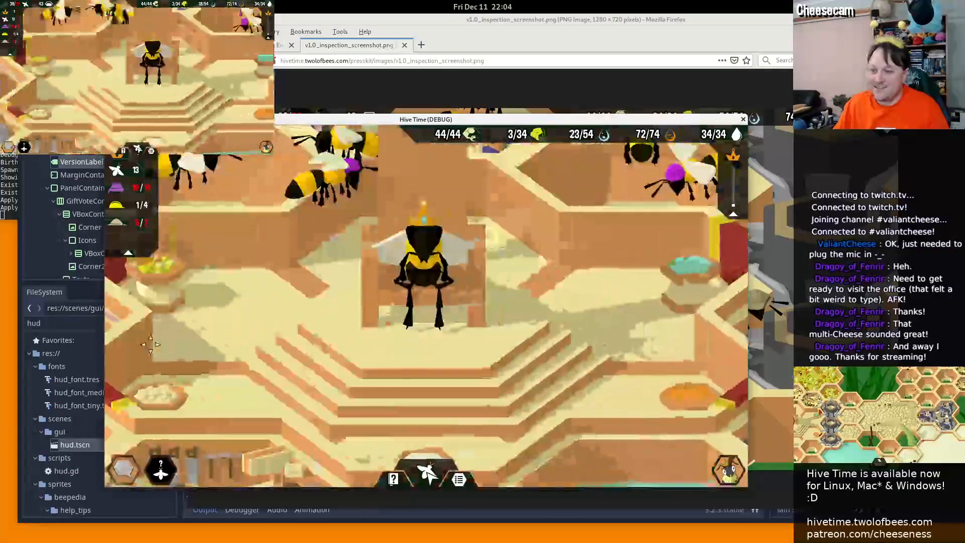
{"action": "middle_click_drag", "start_coordinate": [151, 345], "coordinate": [153, 347]}
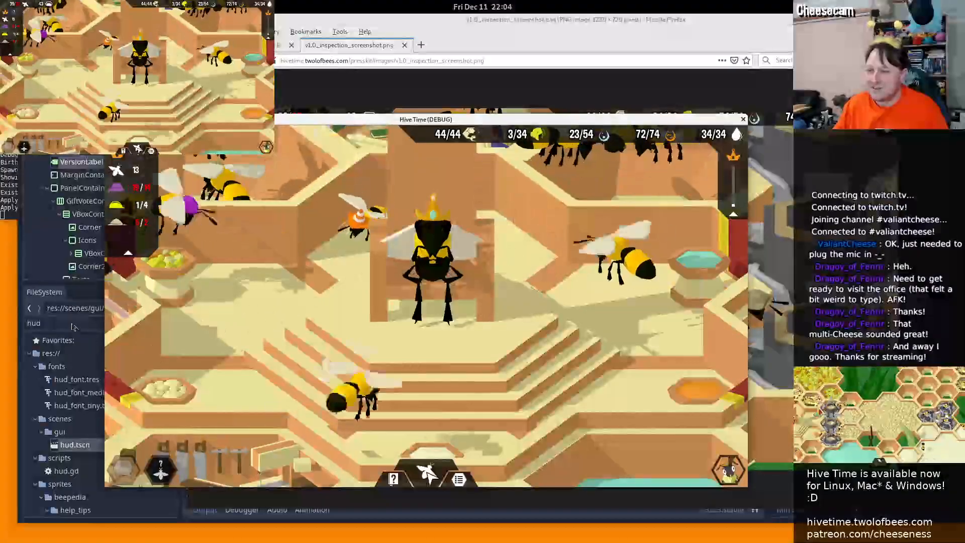
{"action": "right_click", "coordinate": [140, 337]}
Inspect a Beesitter on the throne room steps and survey the layout of the whole hive
{"action": "scroll", "coordinate": [229, 359], "scroll_direction": "down", "scroll_amount": 6}
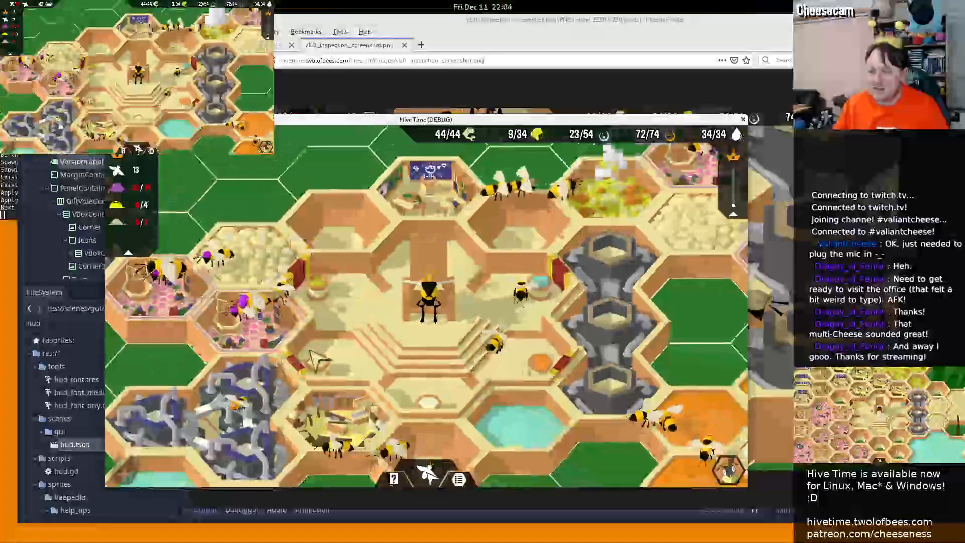
{"action": "middle_click_drag", "start_coordinate": [317, 359], "coordinate": [283, 397]}
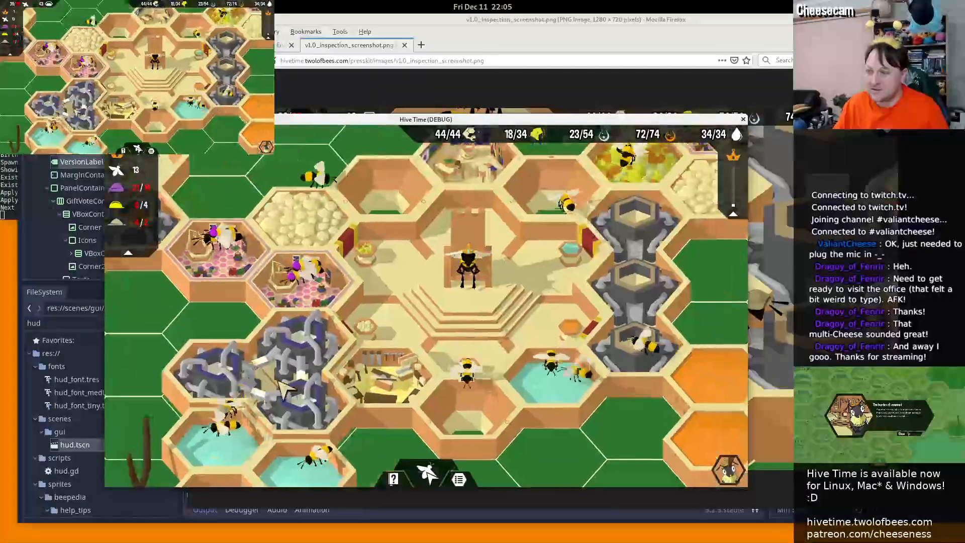
{"action": "scroll", "coordinate": [492, 285], "scroll_direction": "up", "scroll_amount": 5}
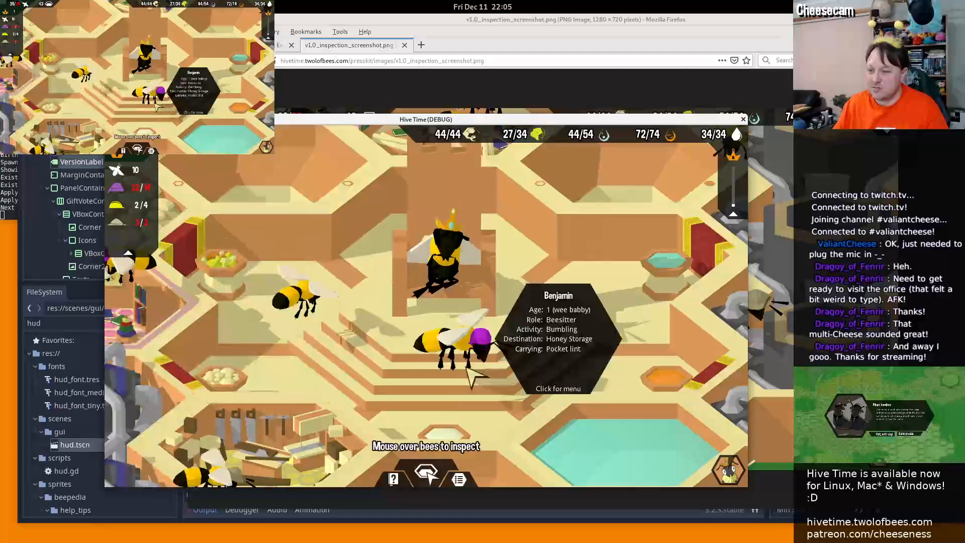
{"action": "scroll", "coordinate": [470, 373], "scroll_direction": "down", "scroll_amount": 5}
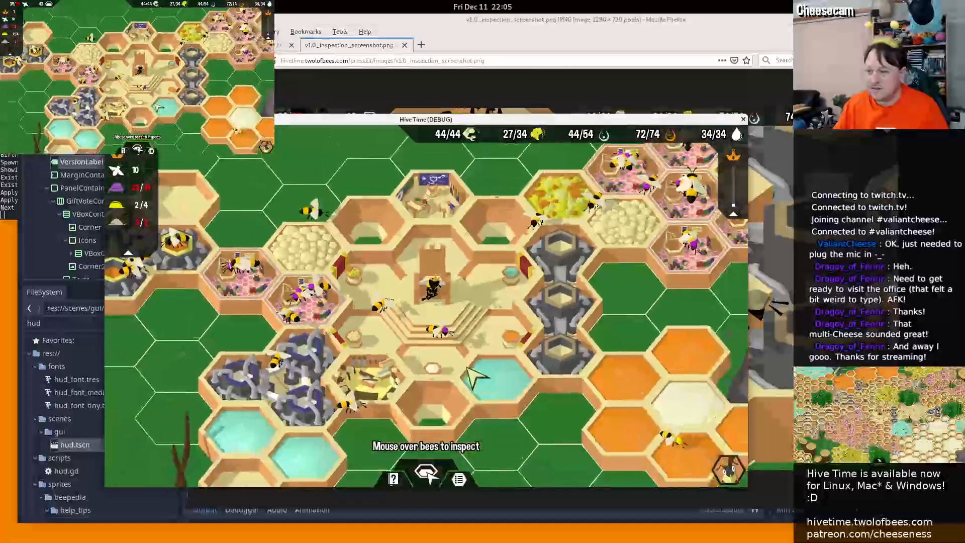
{"action": "scroll", "coordinate": [474, 376], "scroll_direction": "down", "scroll_amount": 4}
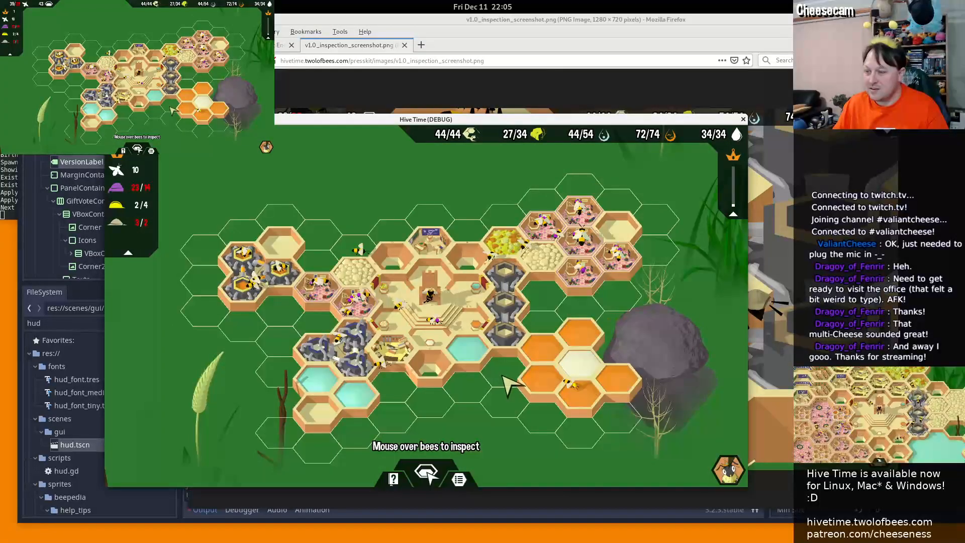
{"action": "scroll", "coordinate": [495, 369], "scroll_direction": "up", "scroll_amount": 3}
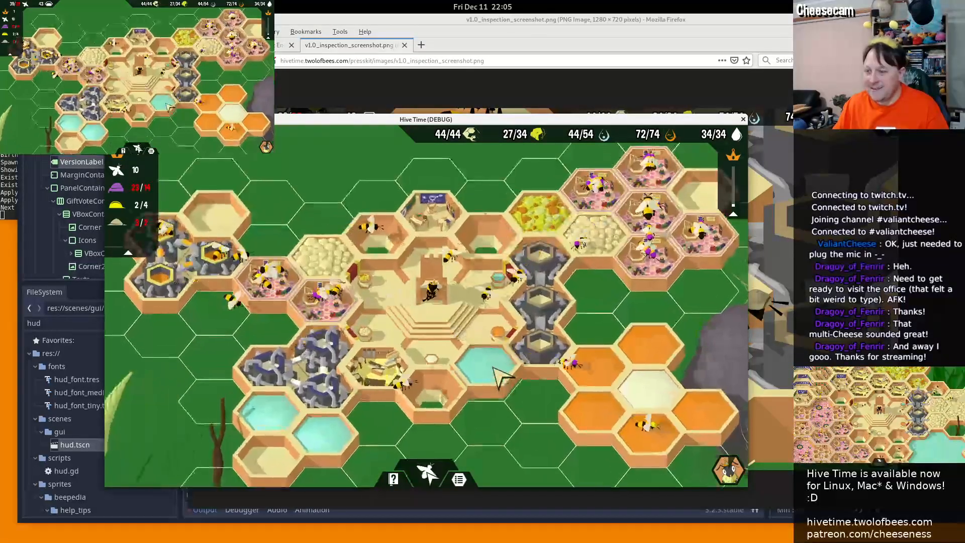
{"action": "scroll", "coordinate": [497, 375], "scroll_direction": "up", "scroll_amount": 1}
Customise the oversized worker bee raising young in the nursery cells with the Witches Hat, and leave its menu
{"action": "middle_click_drag", "start_coordinate": [722, 180], "coordinate": [641, 221]}
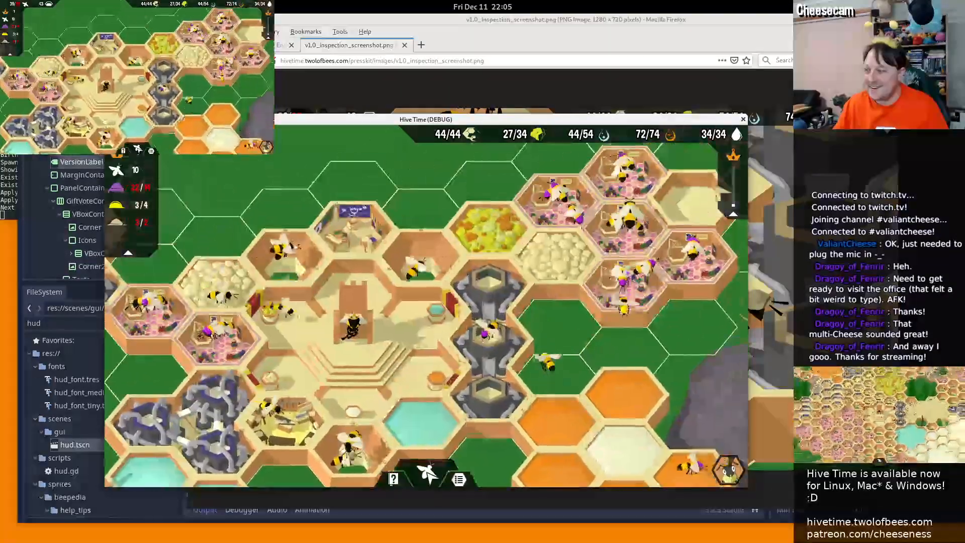
{"action": "right_click", "coordinate": [640, 221]}
{"action": "left_click", "coordinate": [638, 219]}
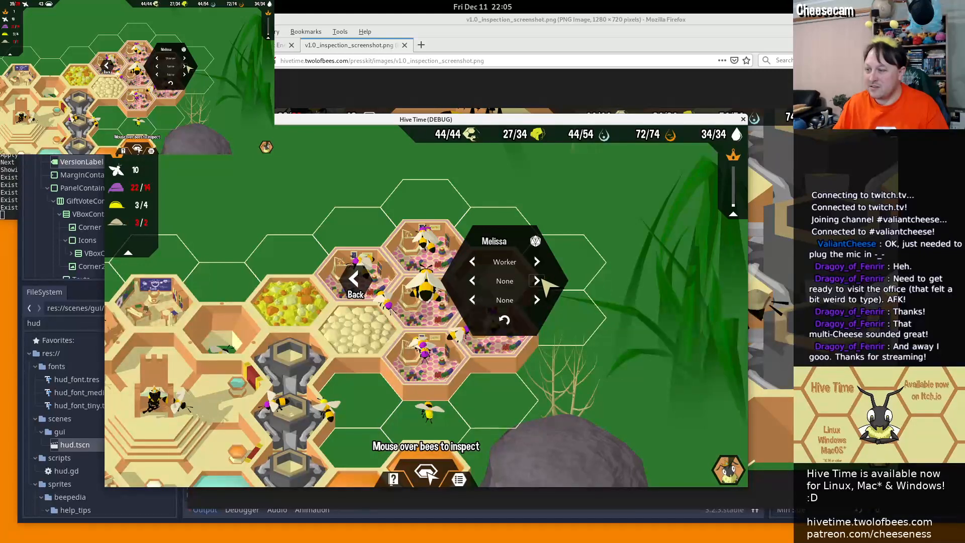
{"action": "left_click", "coordinate": [362, 285]}
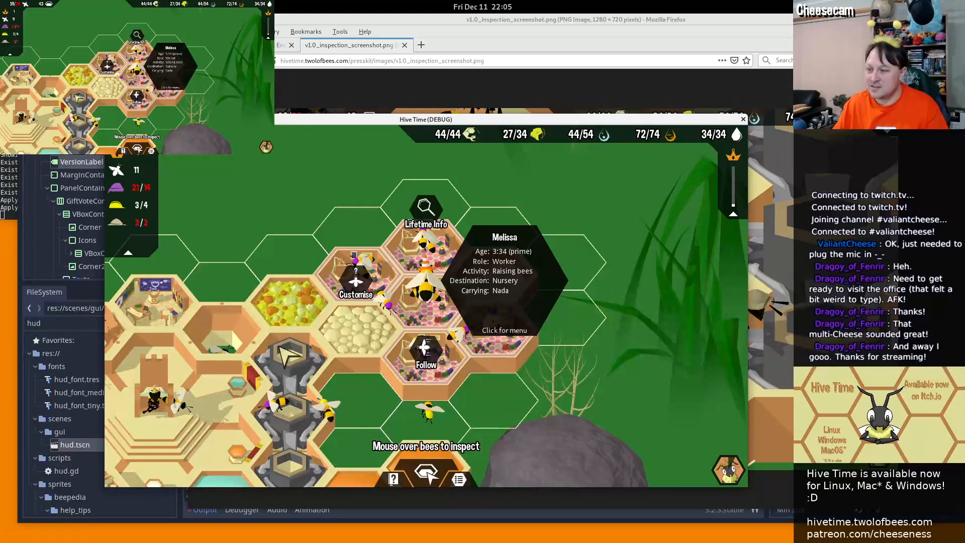
{"action": "right_click", "coordinate": [307, 378]}
{"action": "right_click", "coordinate": [307, 378]}
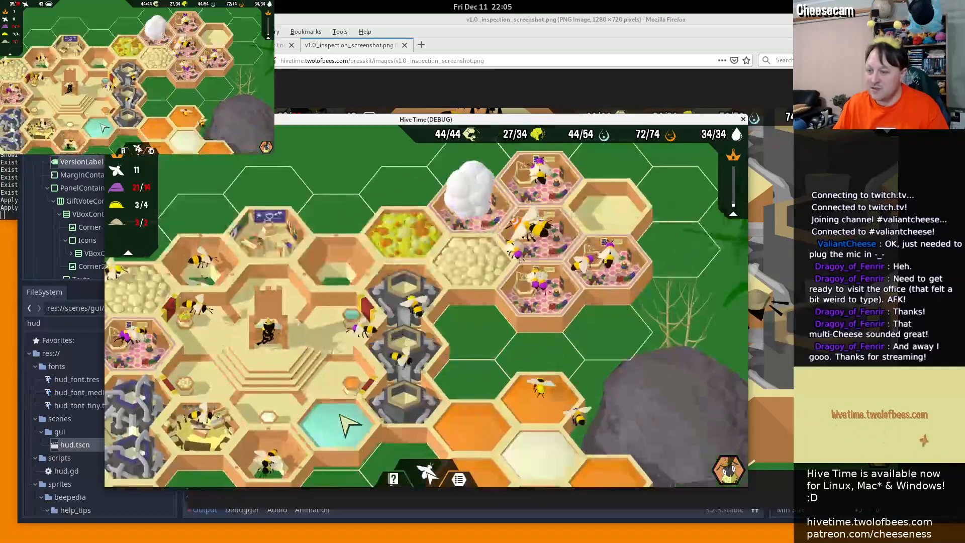
Inspect the young worker beside the throne and the oversized bee wearing the Witches Hat up close
{"action": "scroll", "coordinate": [336, 418], "scroll_direction": "up", "scroll_amount": 2}
{"action": "key", "text": "a"}
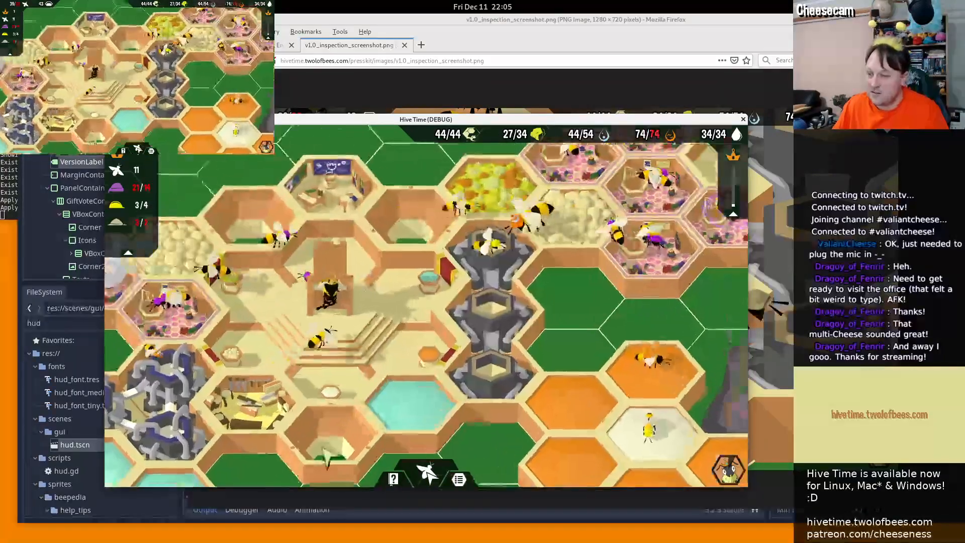
{"action": "scroll", "coordinate": [326, 452], "scroll_direction": "up", "scroll_amount": 5}
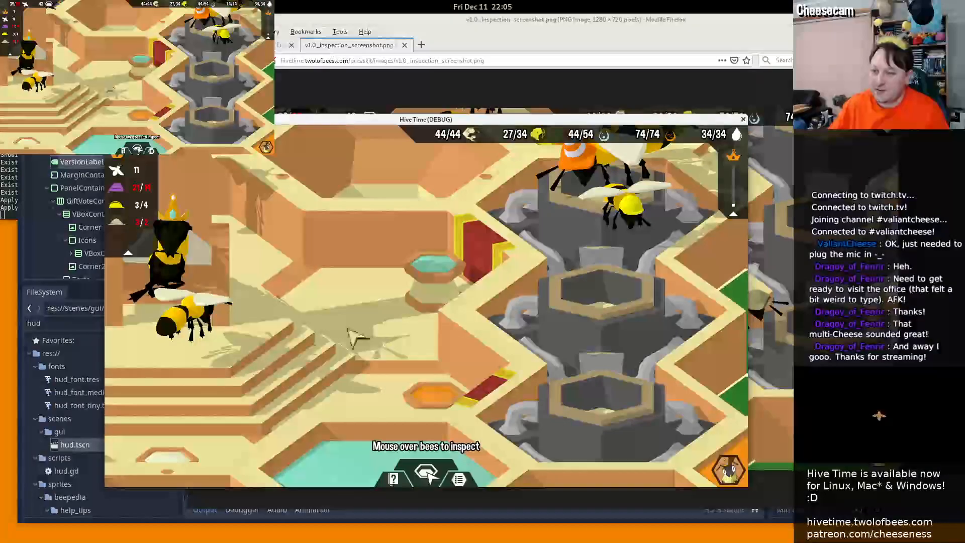
{"action": "middle_click_drag", "start_coordinate": [302, 380], "coordinate": [301, 380]}
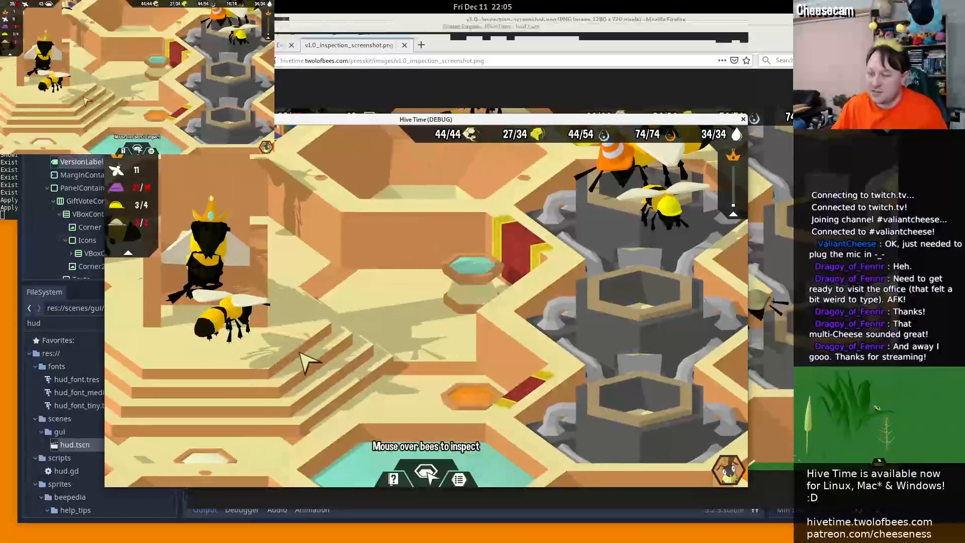
{"action": "right_click", "coordinate": [356, 343]}
{"action": "right_click", "coordinate": [354, 341]}
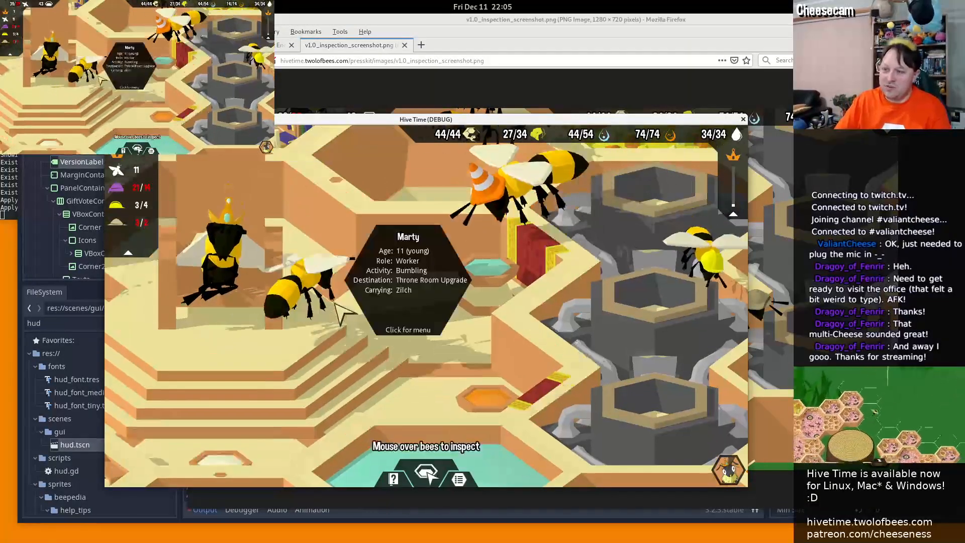
{"action": "middle_click_drag", "start_coordinate": [333, 316], "coordinate": [388, 353]}
{"action": "middle_click_drag", "start_coordinate": [462, 348], "coordinate": [470, 359]}
{"action": "mouse_move", "coordinate": [521, 264]}
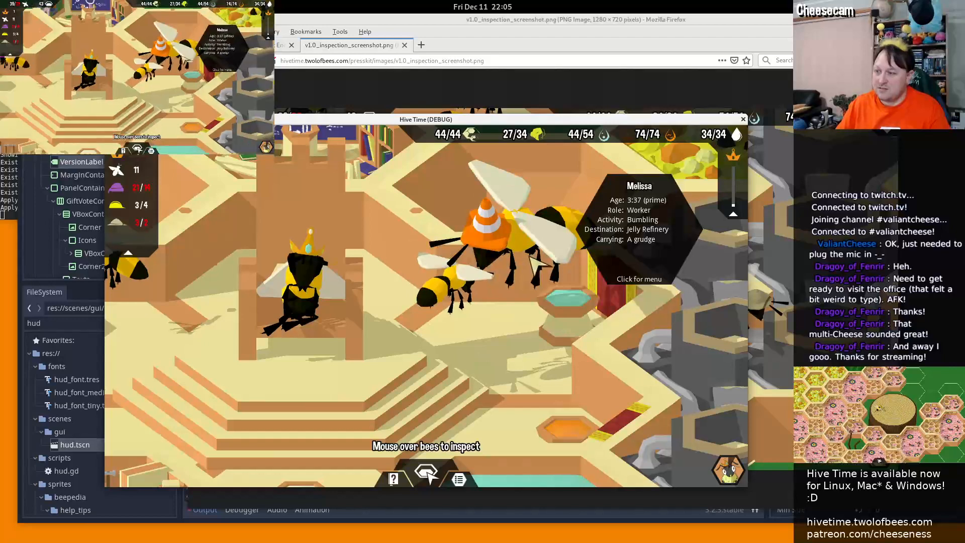
Compare the oversized hat-wearing bee with the queen, and inspect the smaller upgraded worker wearing the same hat
{"action": "scroll", "coordinate": [521, 263], "scroll_direction": "down", "scroll_amount": 1}
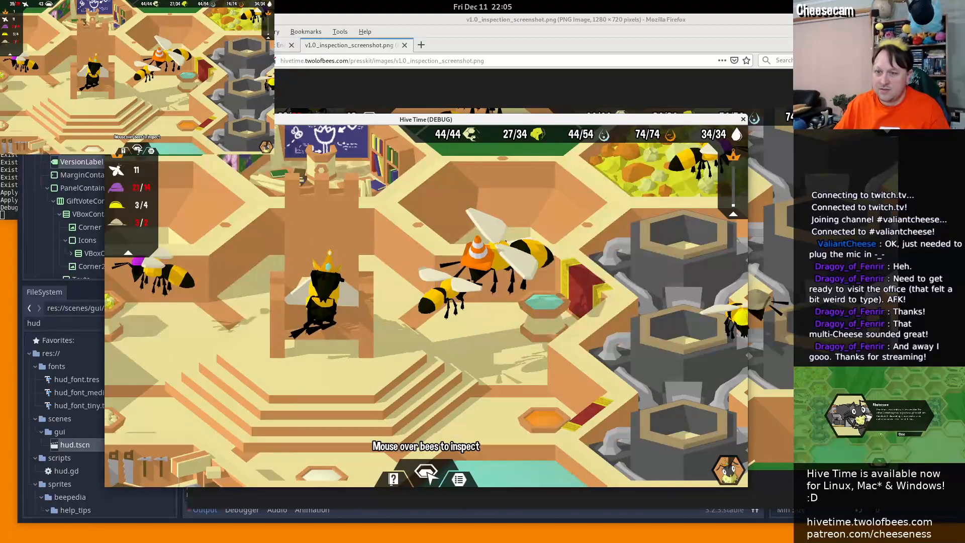
{"action": "key", "text": "F9"}
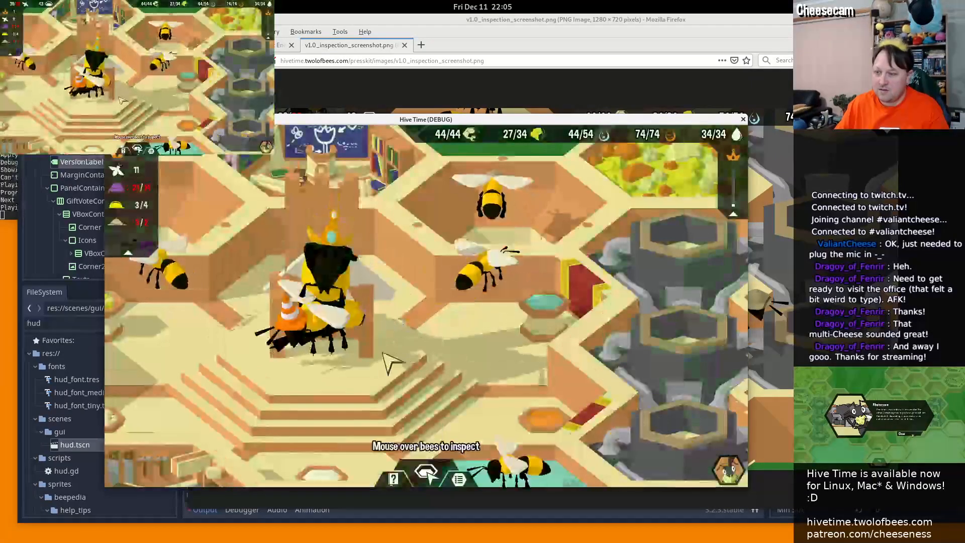
{"action": "middle_click_drag", "start_coordinate": [290, 369], "coordinate": [295, 386]}
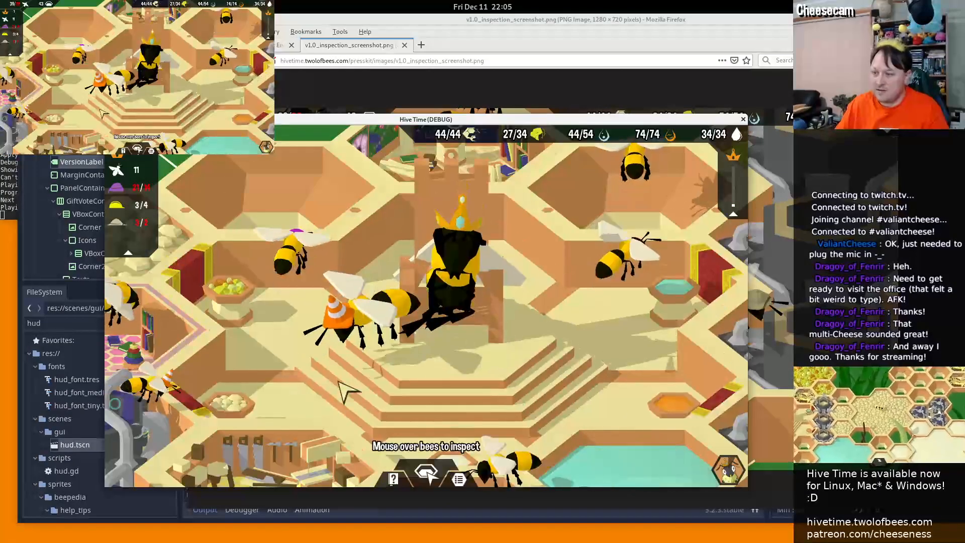
{"action": "mouse_move", "coordinate": [345, 341]}
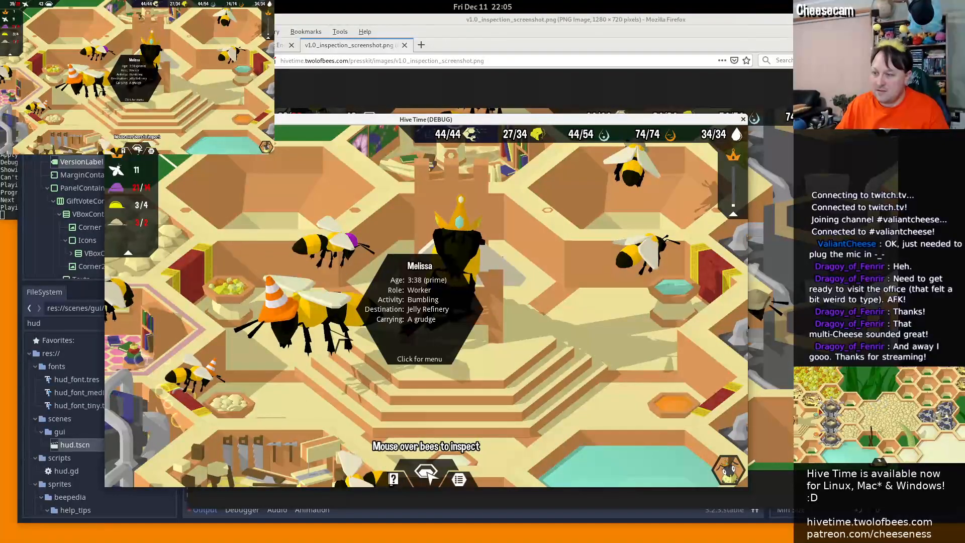
{"action": "key", "text": "Tab"}
{"action": "key", "text": "Tab"}
{"action": "key", "text": "Tab"}
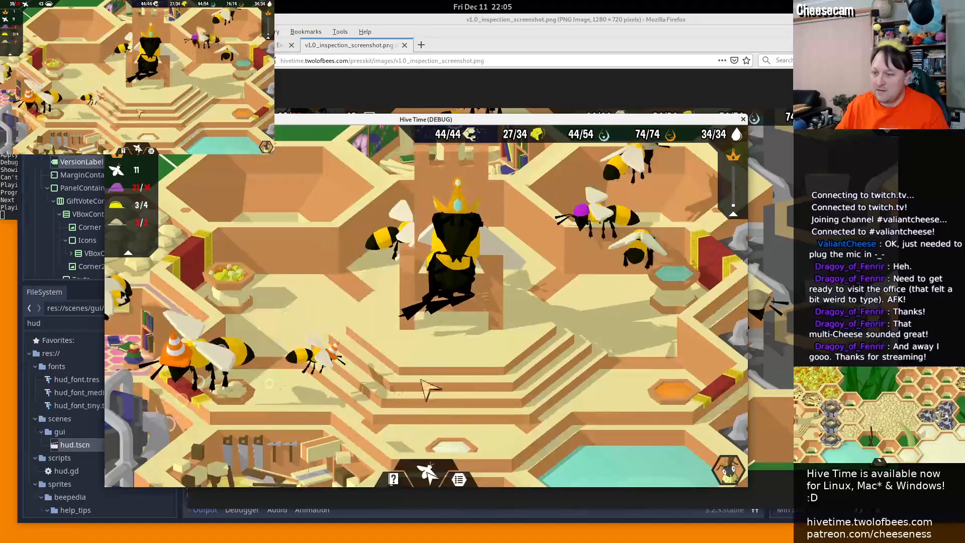
{"action": "key", "text": "Tab"}
{"action": "mouse_move", "coordinate": [608, 321]}
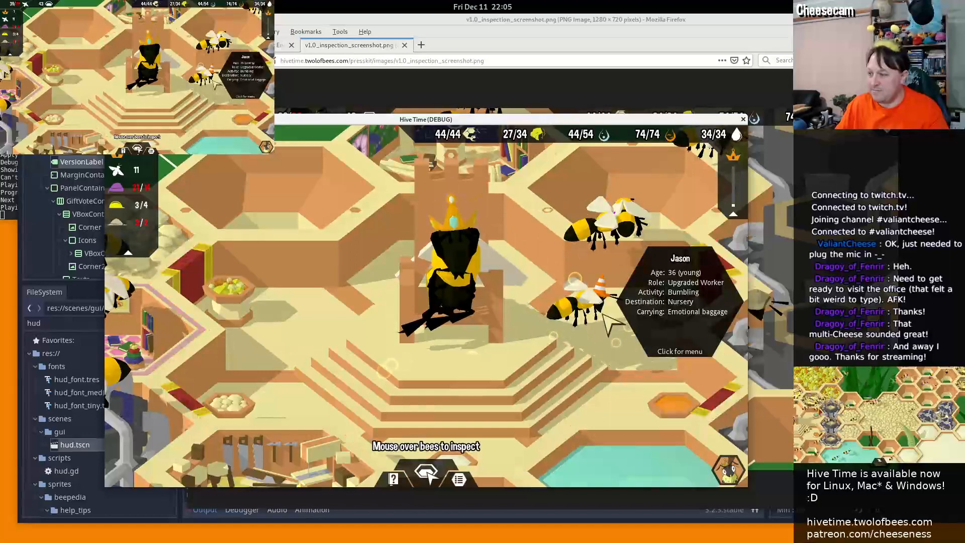
Inspect the queen up close on her throne and return to the wider view of the hive
{"action": "scroll", "coordinate": [603, 313], "scroll_direction": "up", "scroll_amount": 2}
{"action": "middle_click_drag", "start_coordinate": [603, 312], "coordinate": [543, 328]}
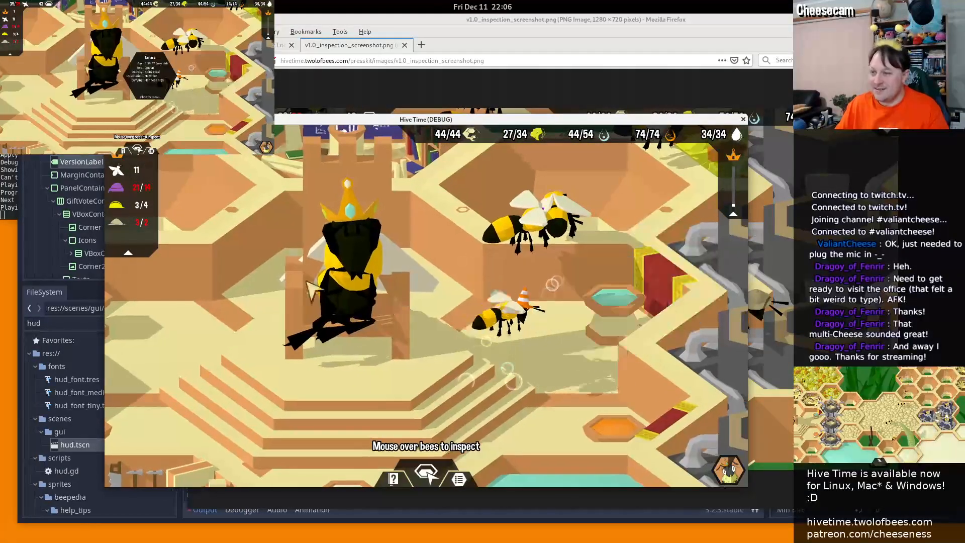
{"action": "key", "text": "Tab"}
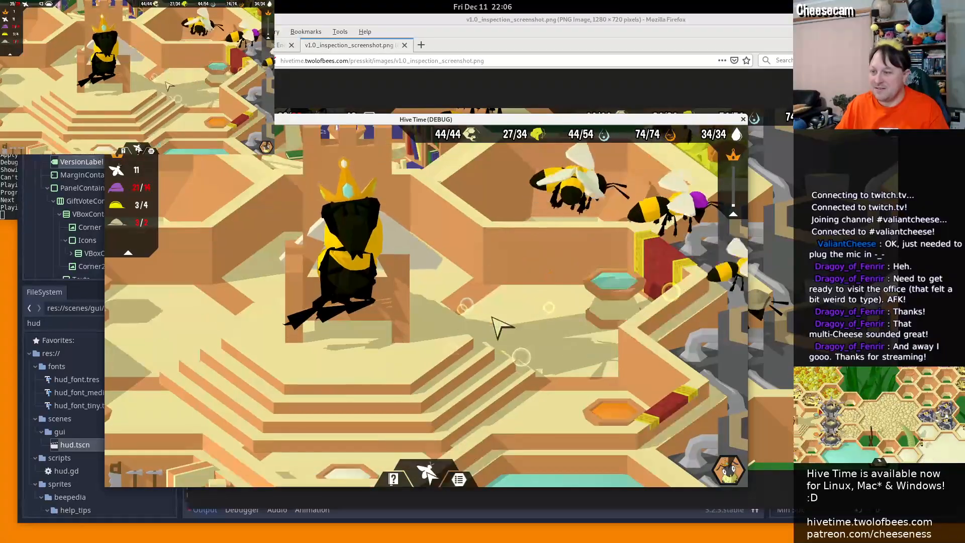
{"action": "scroll", "coordinate": [490, 322], "scroll_direction": "down", "scroll_amount": 5}
{"action": "scroll", "coordinate": [455, 333], "scroll_direction": "up", "scroll_amount": 1}
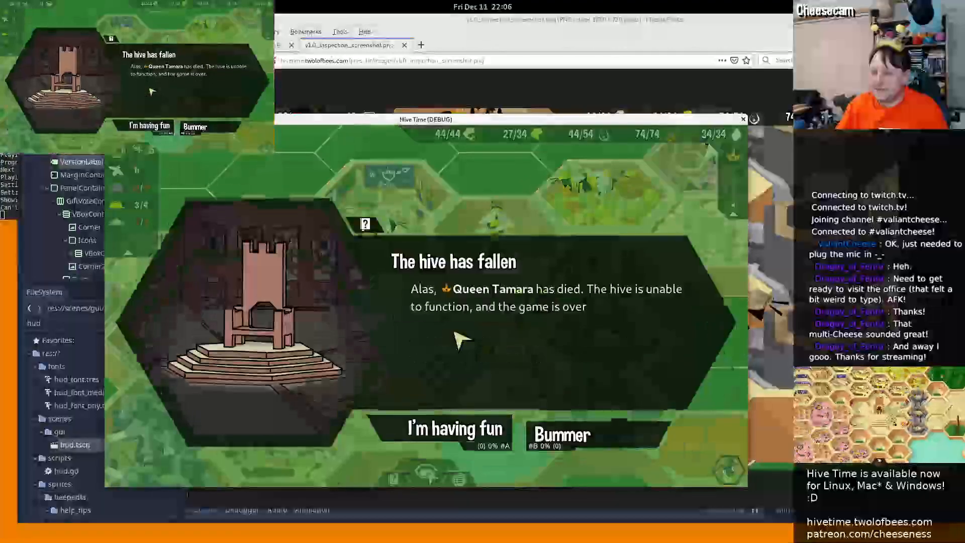
Choose to keep playing after the game over, and reload the save 2019-11-25_17-02-40_quicksave.save
{"action": "left_click", "coordinate": [455, 417]}
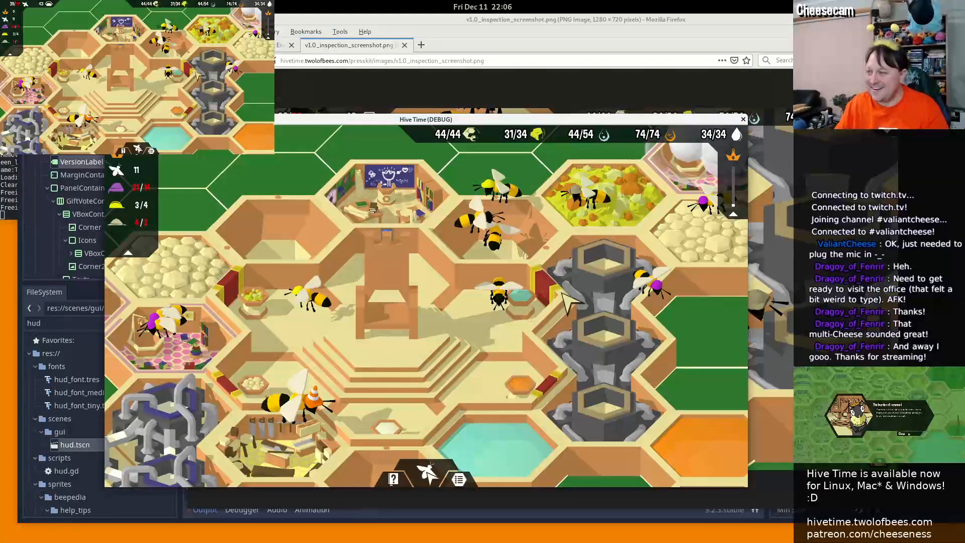
{"action": "key", "text": "F9"}
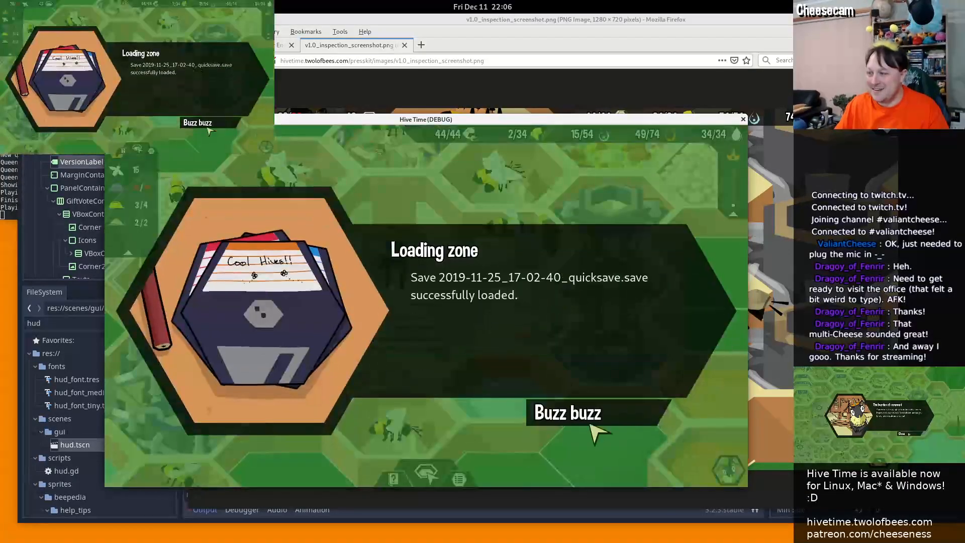
{"action": "left_click", "coordinate": [593, 427]}
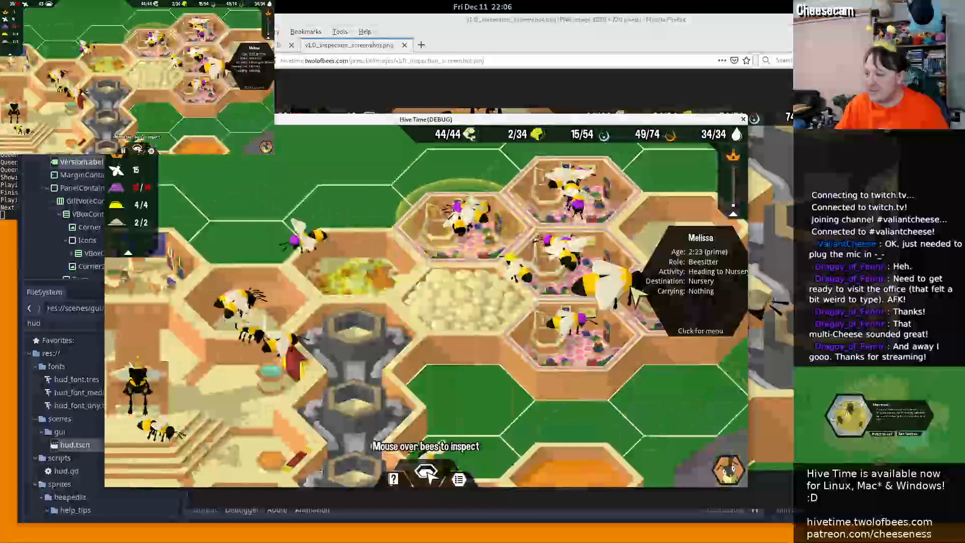
Open the customisation for the large beesitter near the nurseries and make it a Worker wearing the Witches Hat
{"action": "left_click", "coordinate": [631, 284]}
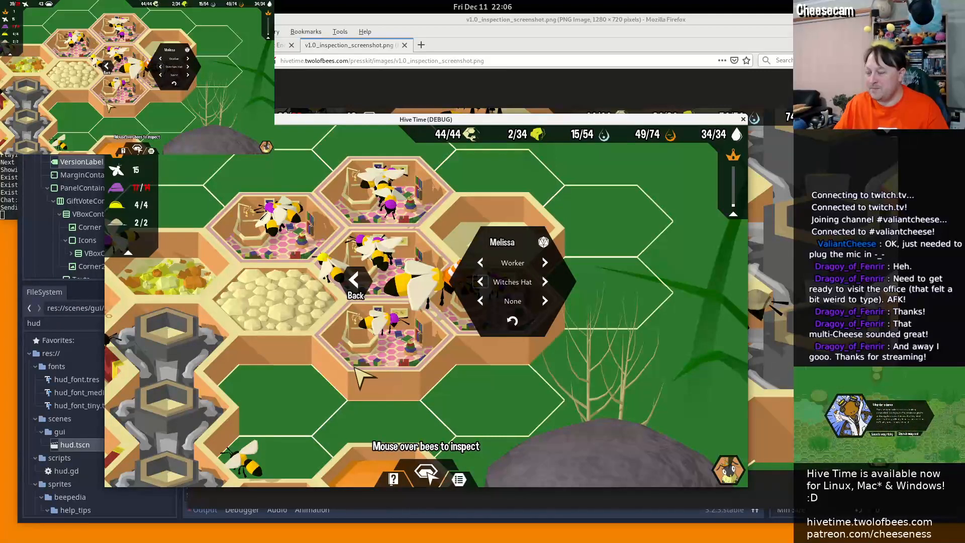
{"action": "key", "text": "F8"}
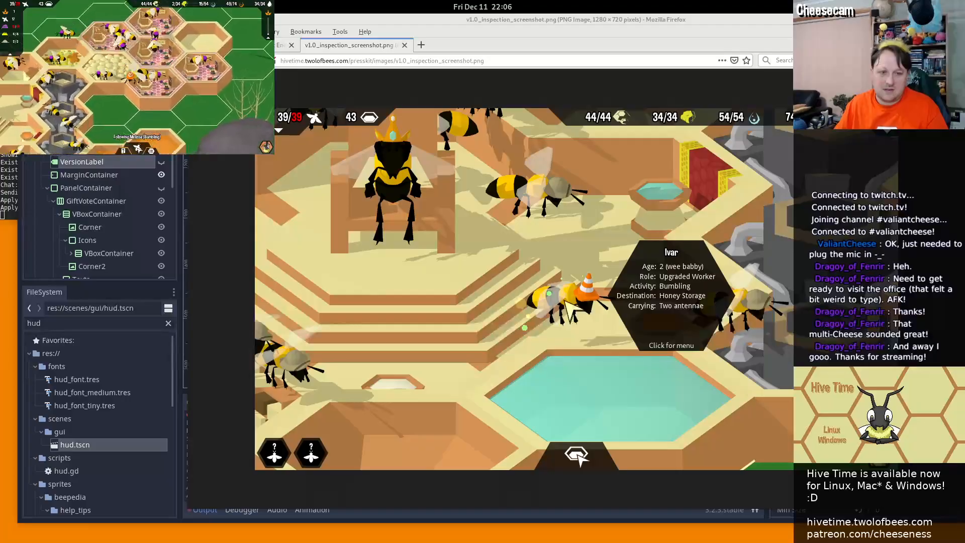
Place the game window over the press kit inspection screenshot and view the bees around the queen's throne up close
{"action": "left_click_drag", "start_coordinate": [964, 50], "coordinate": [520, 86]}
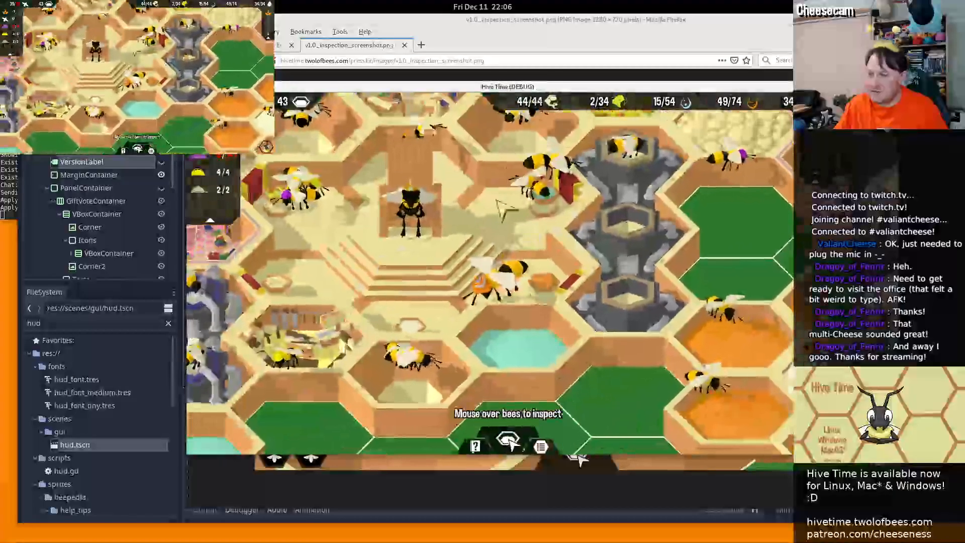
{"action": "left_click_drag", "start_coordinate": [602, 86], "coordinate": [607, 63]}
{"action": "scroll", "coordinate": [401, 276], "scroll_direction": "up", "scroll_amount": 3}
{"action": "mouse_move", "coordinate": [401, 276]}
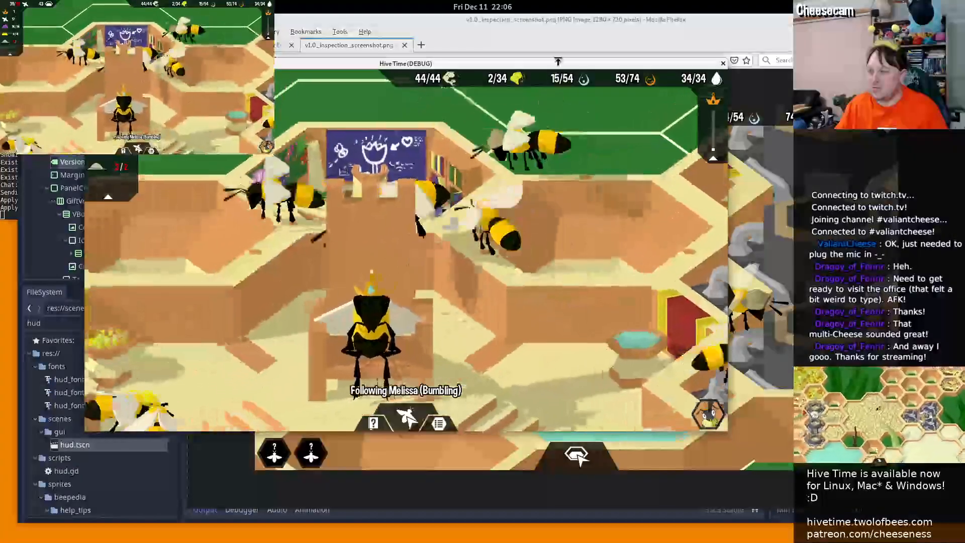
{"action": "left_click_drag", "start_coordinate": [557, 60], "coordinate": [531, 60]}
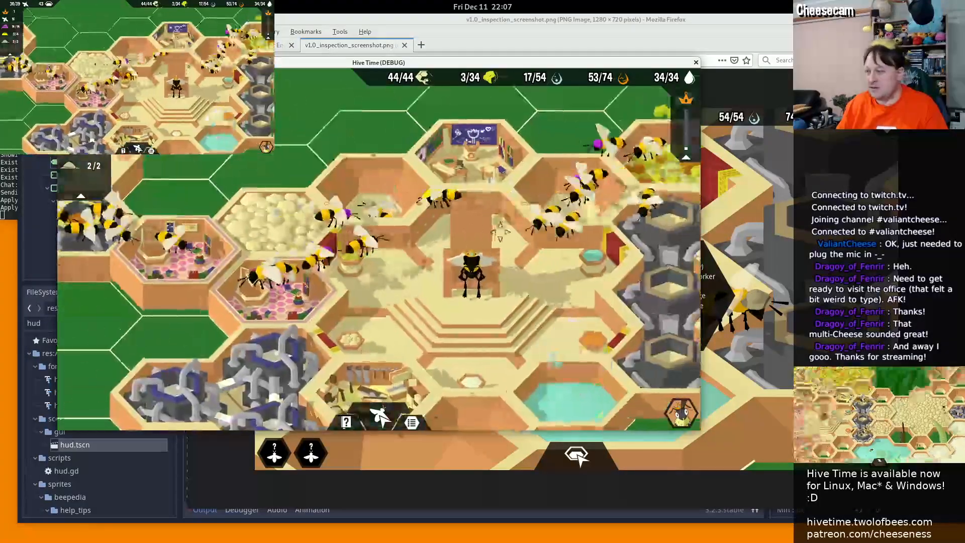
Find the large cone-hatted worker among the outer cells and follow it back towards the throne
{"action": "middle_click_drag", "start_coordinate": [499, 231], "coordinate": [467, 225]}
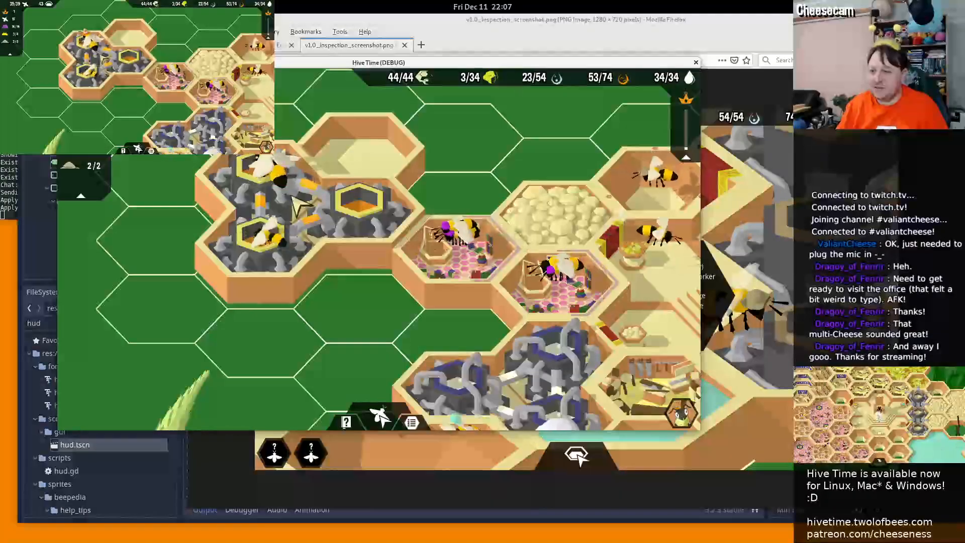
{"action": "mouse_move", "coordinate": [276, 176]}
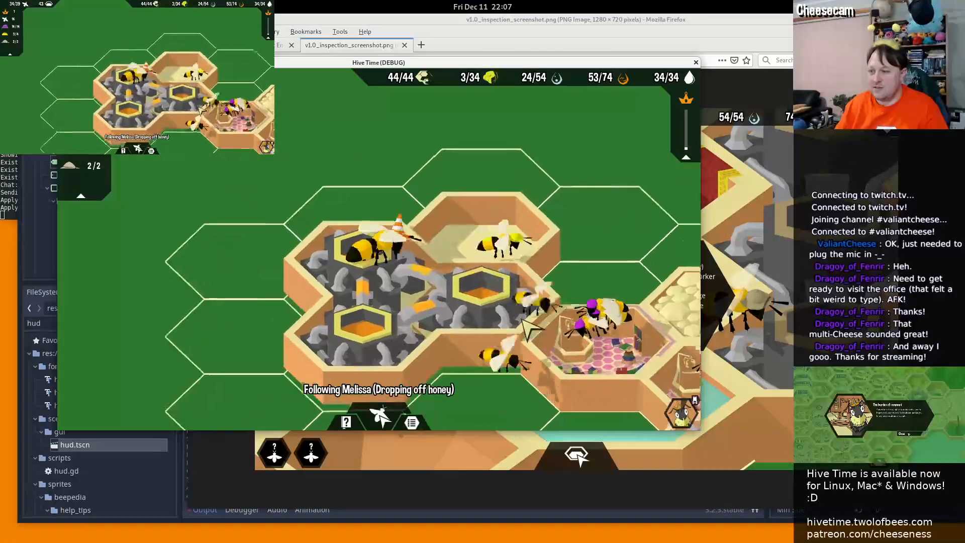
{"action": "scroll", "coordinate": [525, 324], "scroll_direction": "up", "scroll_amount": 4}
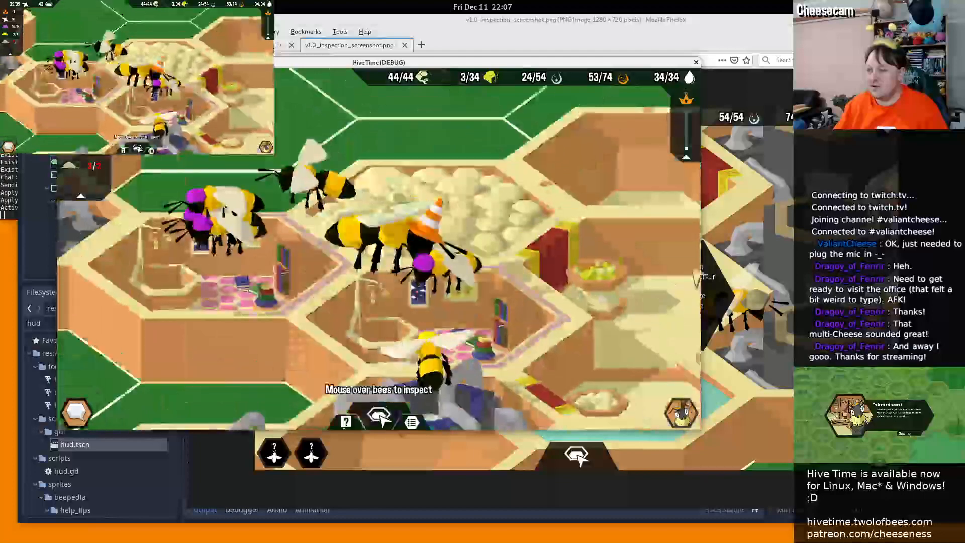
{"action": "left_click", "coordinate": [427, 188]}
{"action": "left_click", "coordinate": [376, 226]}
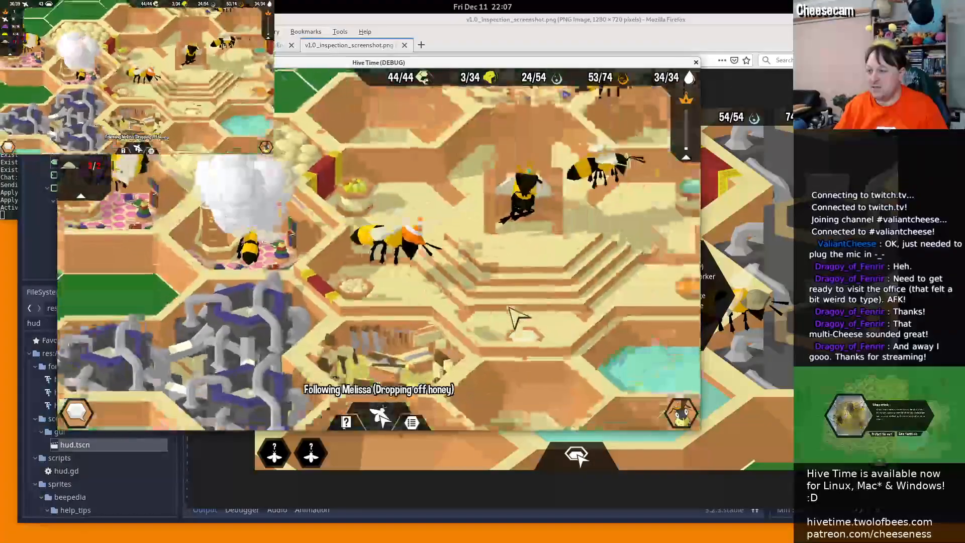
Frame the cone-hatted worker up close beside the water pool and inspect its details
{"action": "scroll", "coordinate": [508, 307], "scroll_direction": "down", "scroll_amount": 2}
{"action": "mouse_move", "coordinate": [373, 234]}
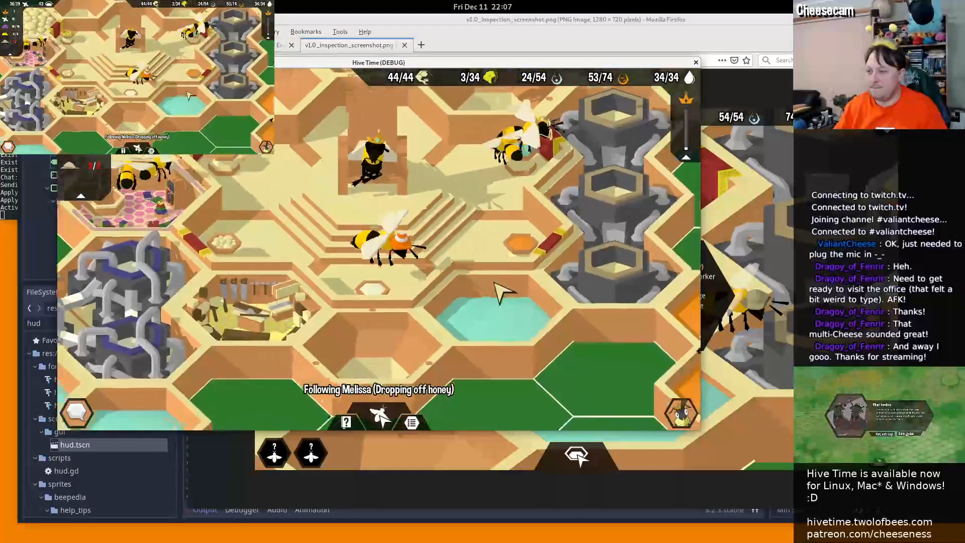
{"action": "scroll", "coordinate": [499, 286], "scroll_direction": "up", "scroll_amount": 5}
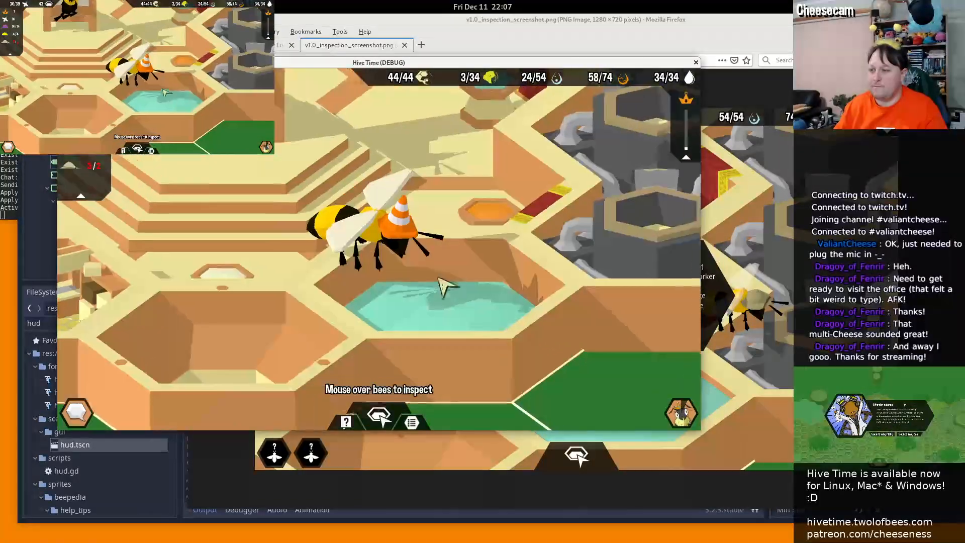
{"action": "mouse_move", "coordinate": [375, 252]}
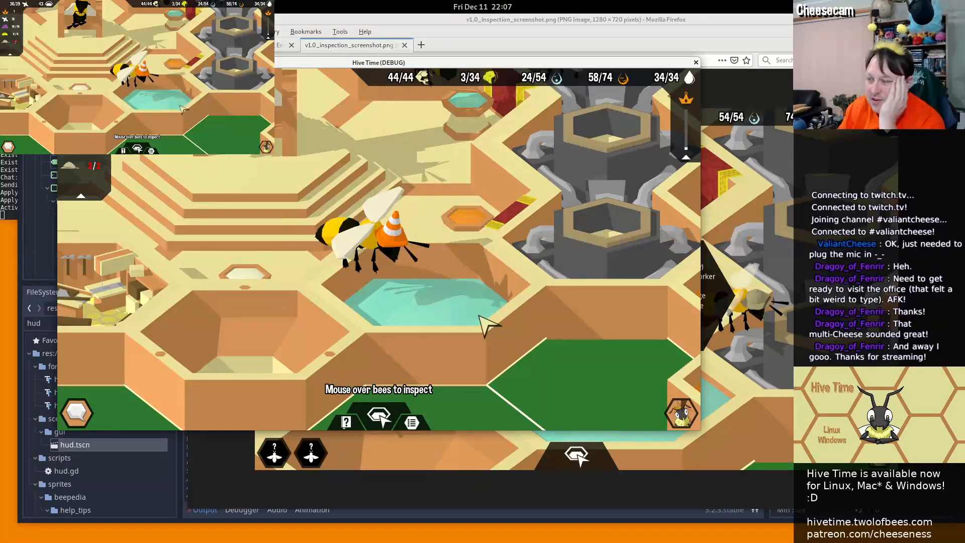
{"action": "mouse_move", "coordinate": [401, 259]}
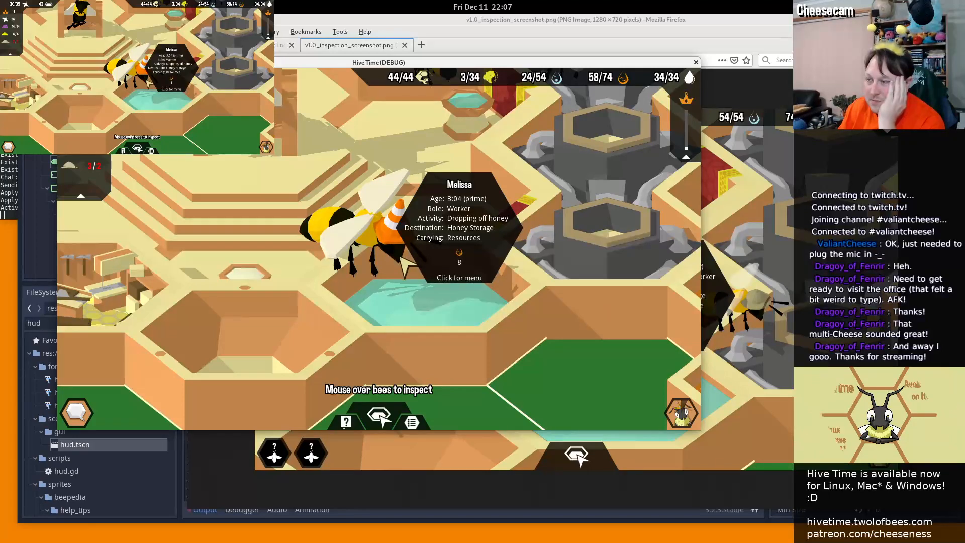
Move the game window off the press kit screenshot and show the running game's remote scene tree in the Godot editor
{"action": "left_click_drag", "start_coordinate": [312, 62], "coordinate": [0, 67]}
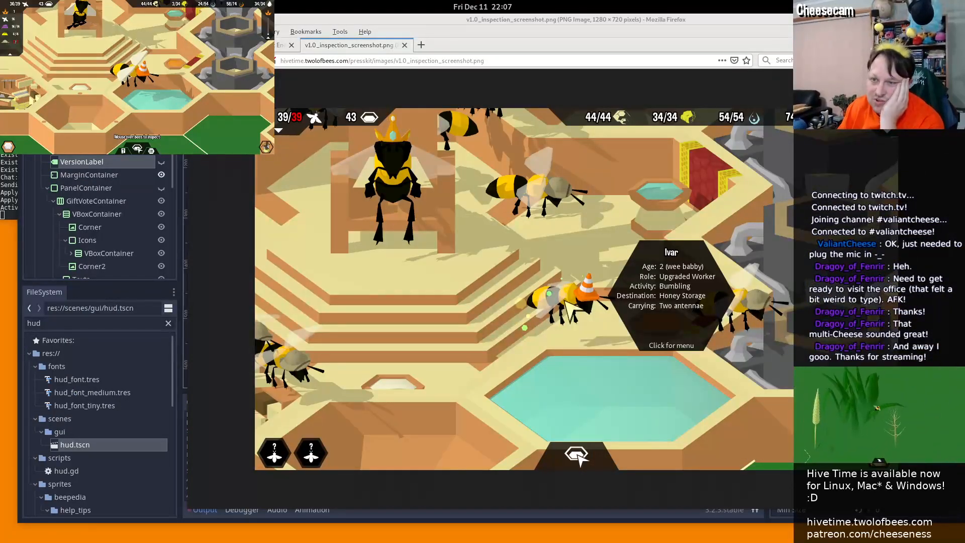
{"action": "key", "text": "alt+Tab"}
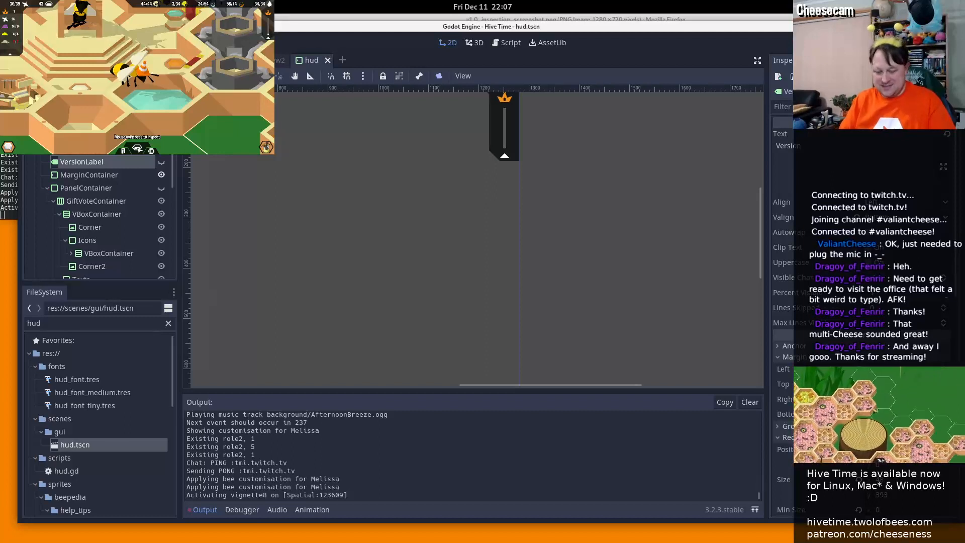
{"action": "type", "text": "insp"}
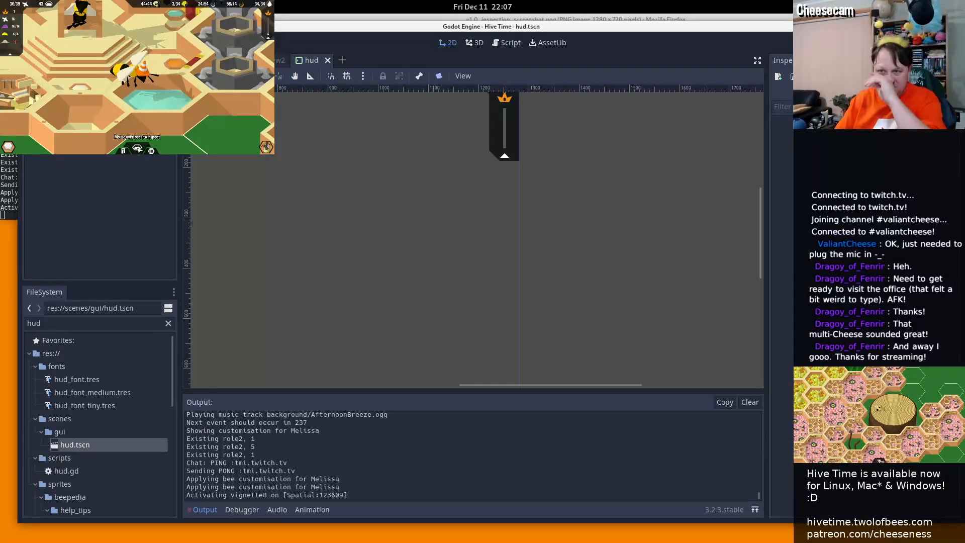
{"action": "left_click", "coordinate": [56, 122]}
{"action": "left_click", "coordinate": [35, 121]}
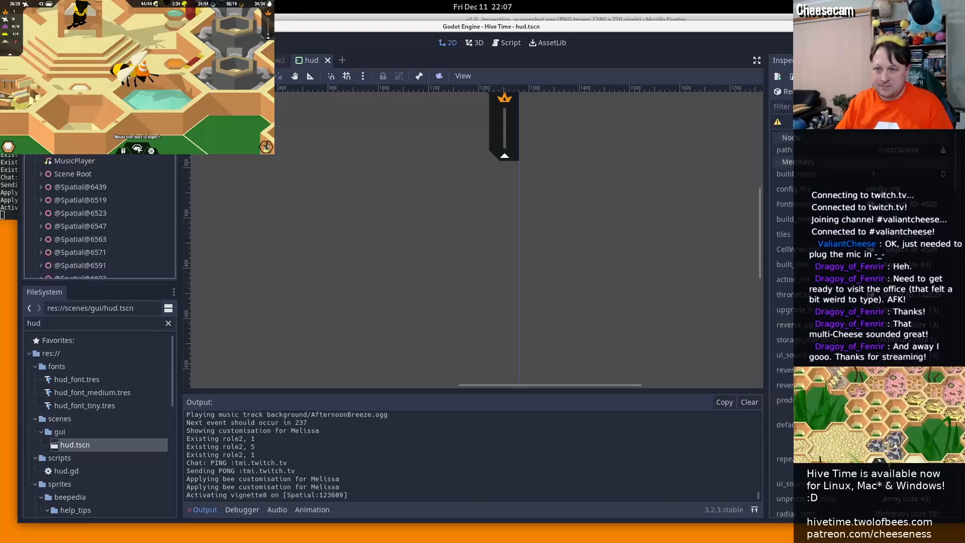
Select the running game's Player node, filter its properties by "bees_", and open the array under key 1 of bees_by_role
{"action": "scroll", "coordinate": [91, 181], "scroll_direction": "down", "scroll_amount": 5}
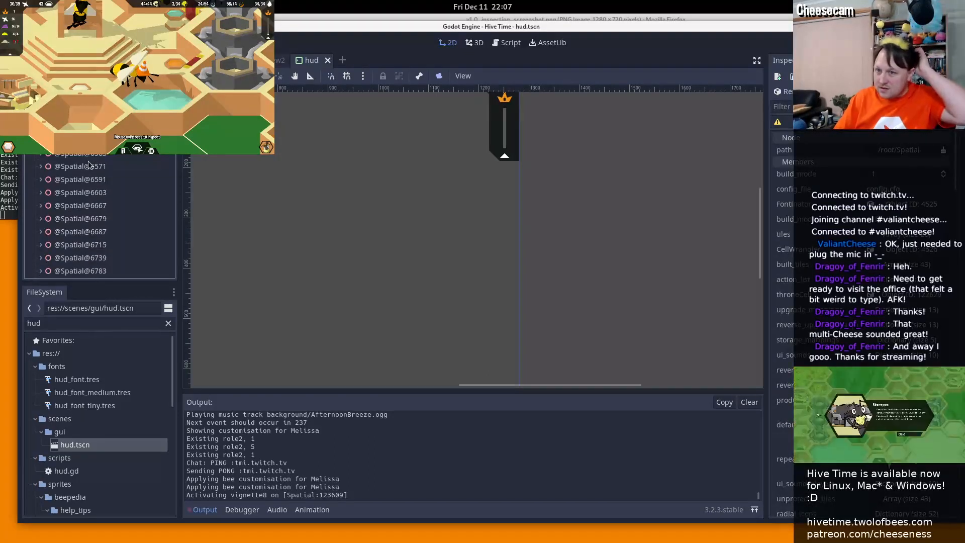
{"action": "scroll", "coordinate": [89, 165], "scroll_direction": "up", "scroll_amount": 3}
{"action": "left_click", "coordinate": [67, 139]}
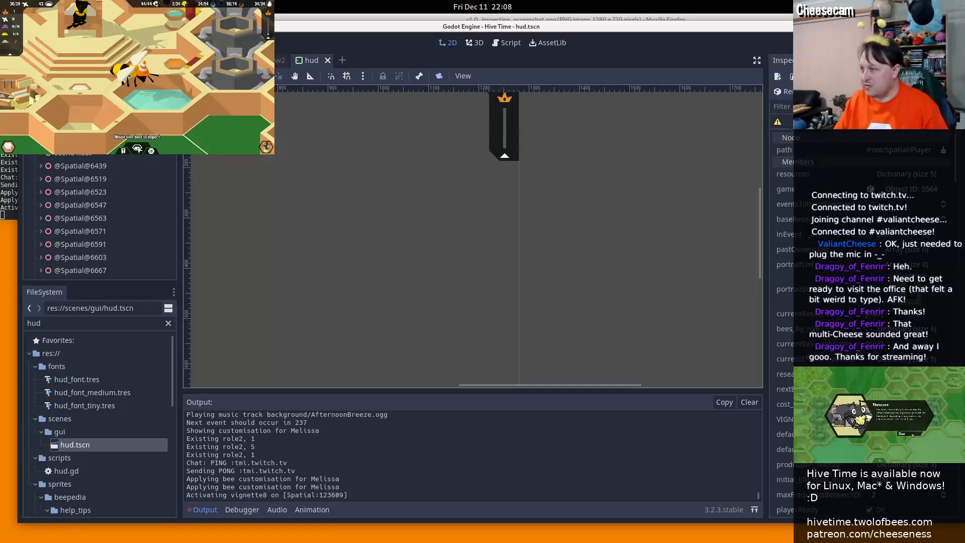
{"action": "left_click", "coordinate": [781, 106]}
{"action": "type", "text": "bees_"}
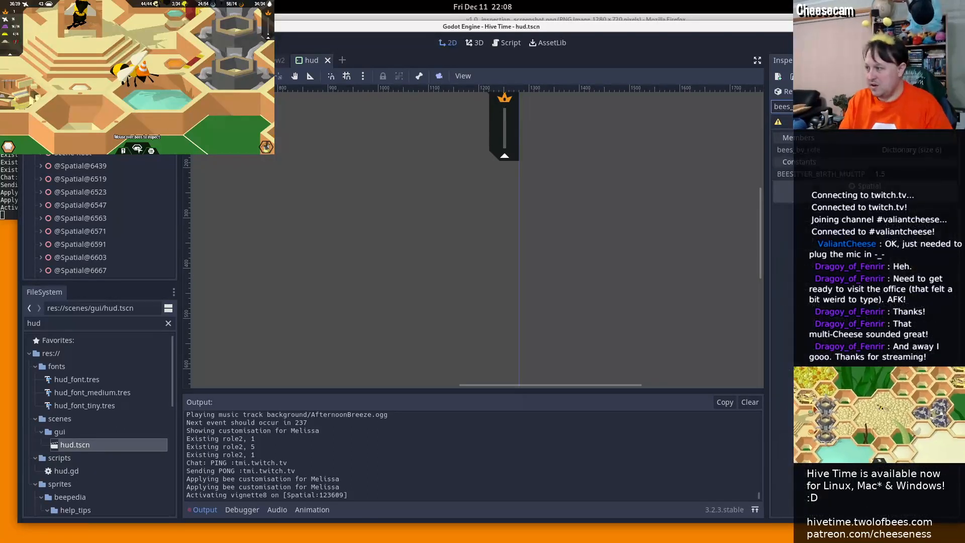
{"action": "left_click", "coordinate": [910, 150]}
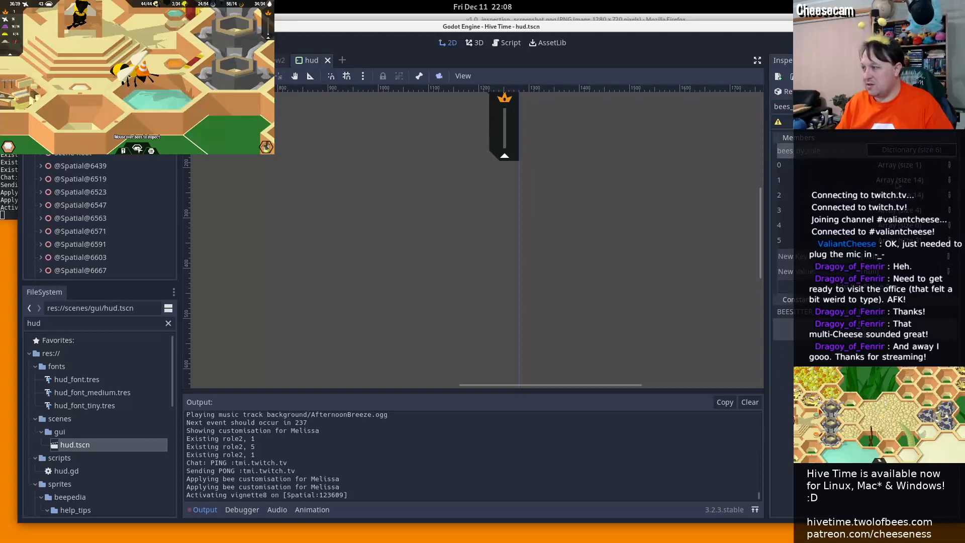
{"action": "left_click", "coordinate": [896, 183]}
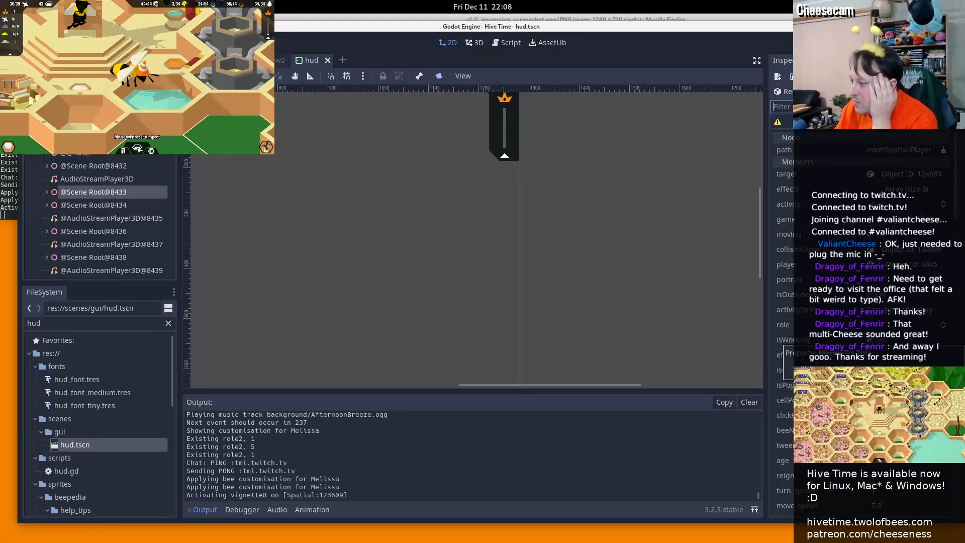
{"action": "scroll", "coordinate": [864, 302], "scroll_direction": "down", "scroll_amount": 3}
{"action": "scroll", "coordinate": [864, 302], "scroll_direction": "down", "scroll_amount": 2}
{"action": "scroll", "coordinate": [864, 302], "scroll_direction": "down", "scroll_amount": 4}
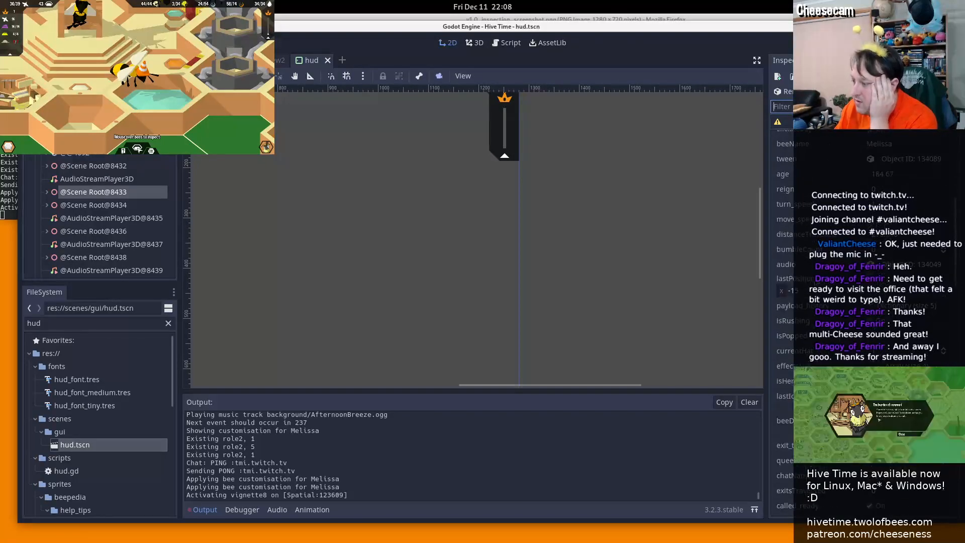
{"action": "scroll", "coordinate": [864, 301], "scroll_direction": "down", "scroll_amount": 4}
{"action": "scroll", "coordinate": [864, 301], "scroll_direction": "down", "scroll_amount": 3}
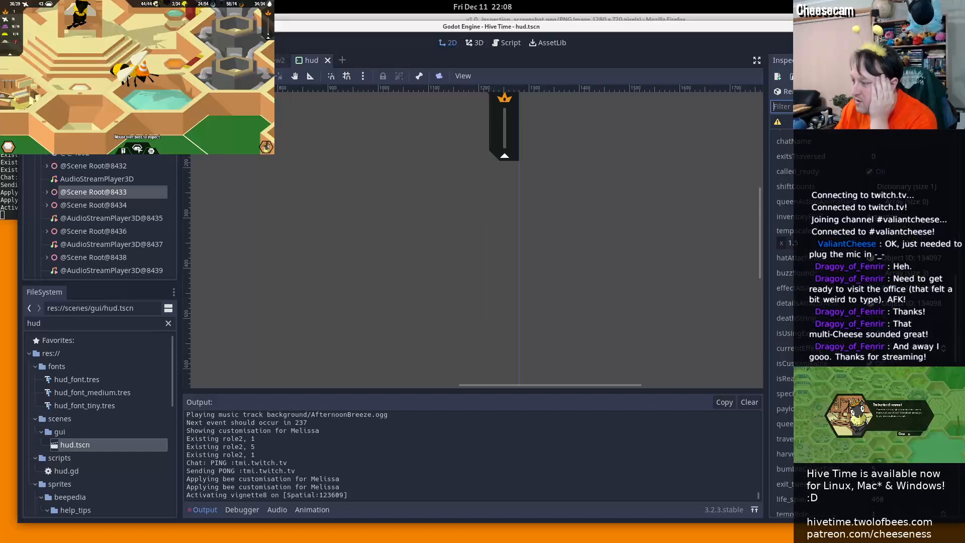
{"action": "scroll", "coordinate": [865, 301], "scroll_direction": "down", "scroll_amount": 4}
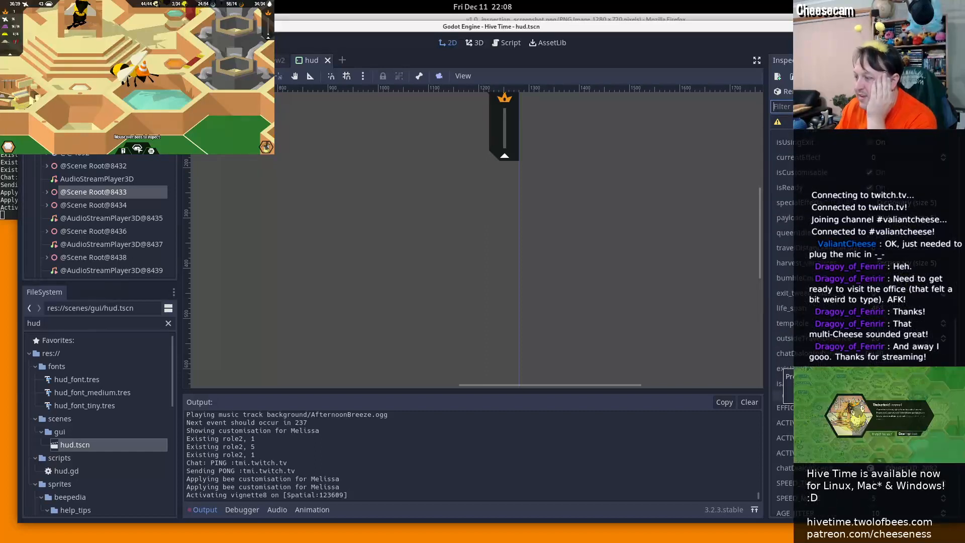
{"action": "scroll", "coordinate": [864, 302], "scroll_direction": "down", "scroll_amount": 2}
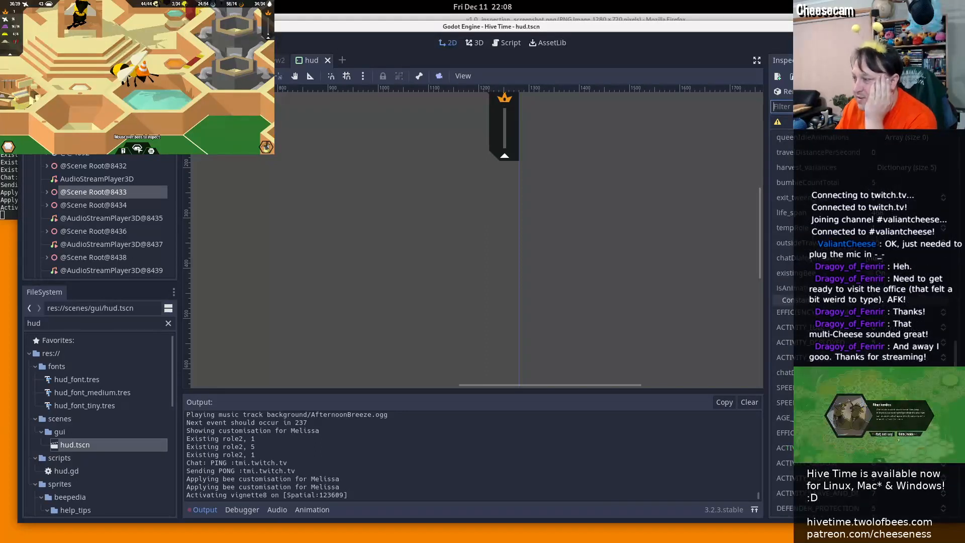
{"action": "scroll", "coordinate": [958, 487], "scroll_direction": "down", "scroll_amount": 8}
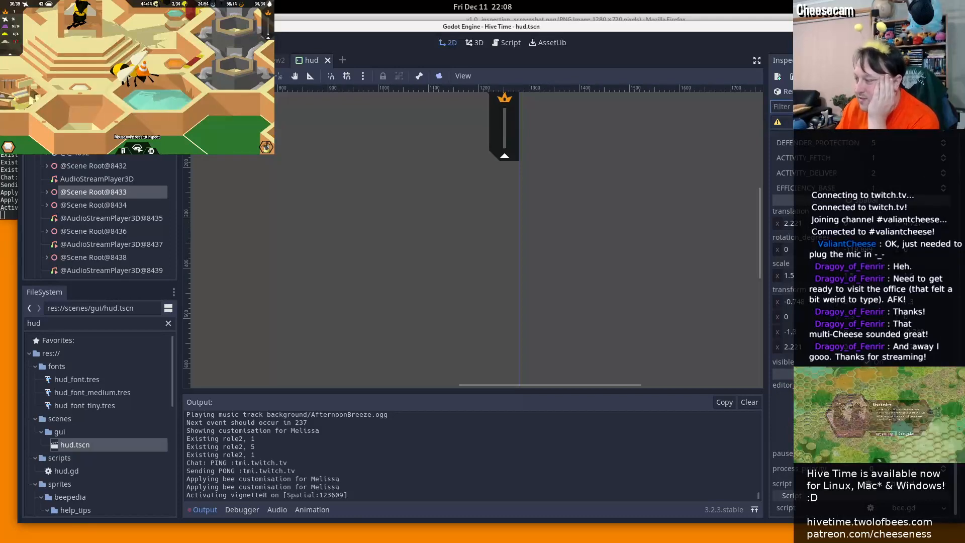
{"action": "left_click_drag", "start_coordinate": [958, 452], "coordinate": [956, 166]}
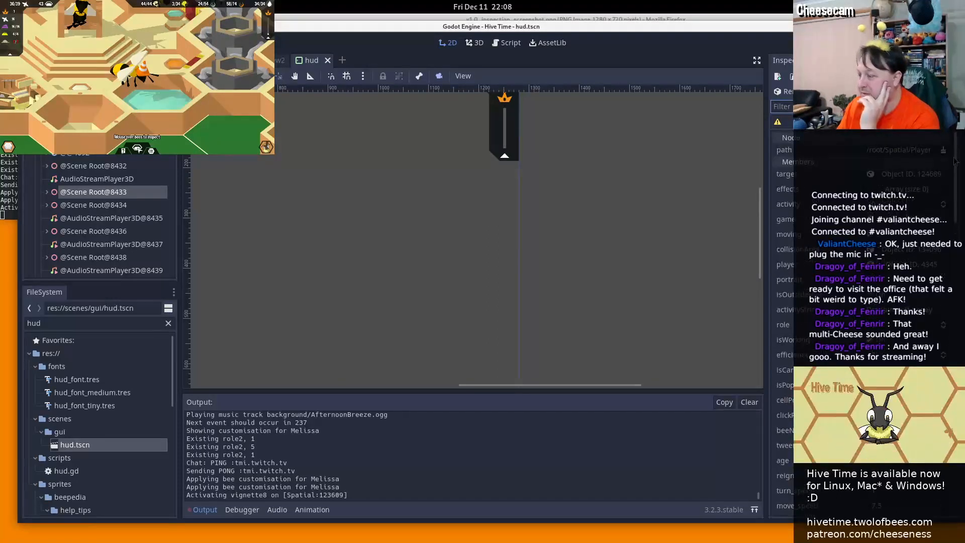
{"action": "left_click_drag", "start_coordinate": [956, 165], "coordinate": [955, 160]}
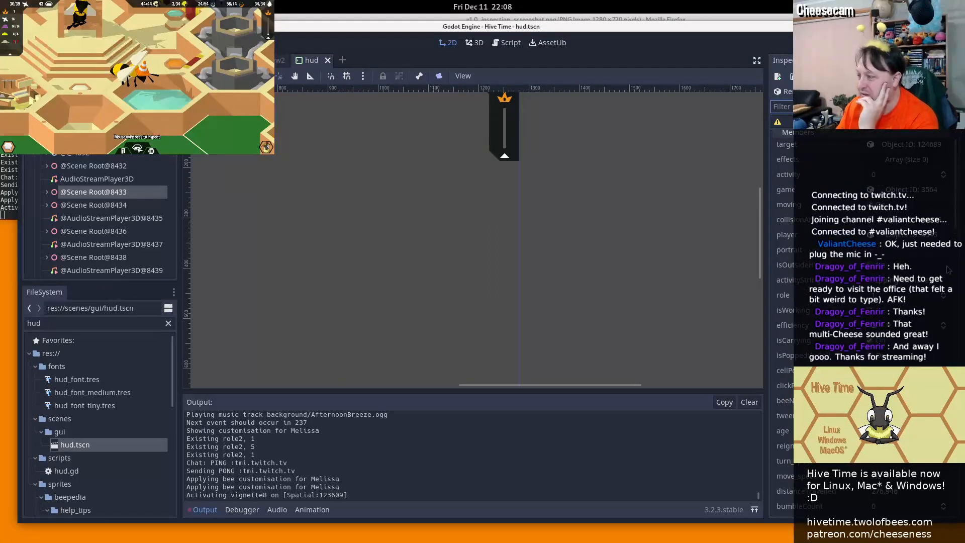
{"action": "left_click_drag", "start_coordinate": [955, 224], "coordinate": [956, 354]}
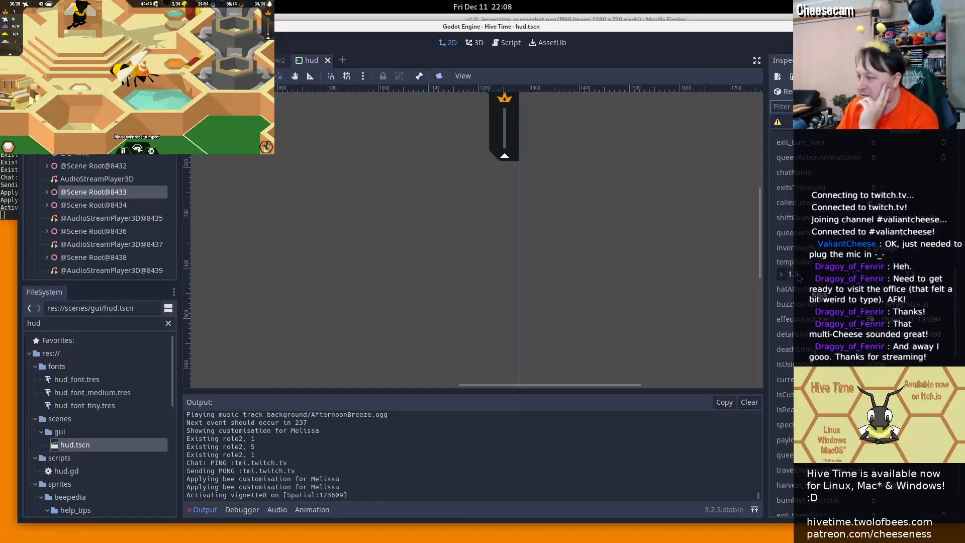
{"action": "left_click_drag", "start_coordinate": [956, 335], "coordinate": [956, 475]}
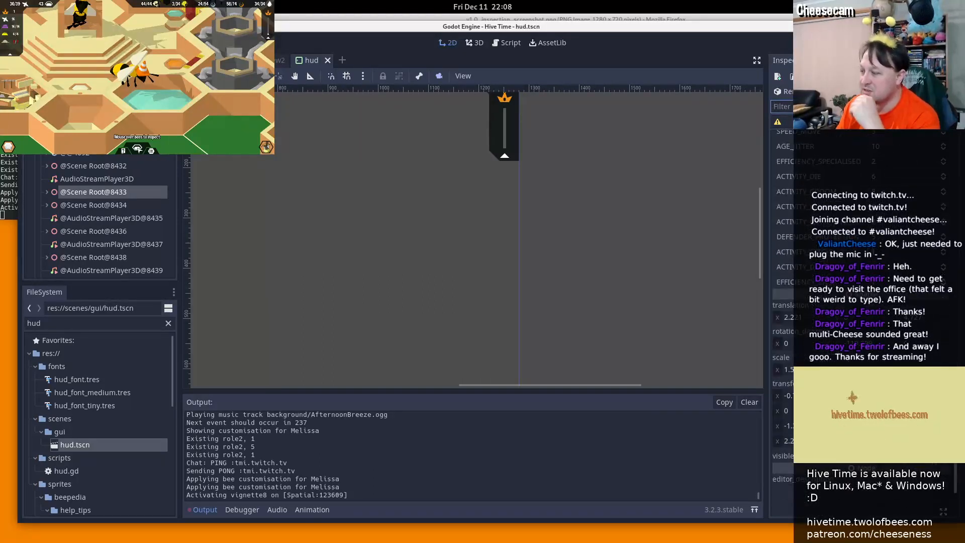
{"action": "left_click", "coordinate": [799, 367]}
{"action": "key", "text": "Return"}
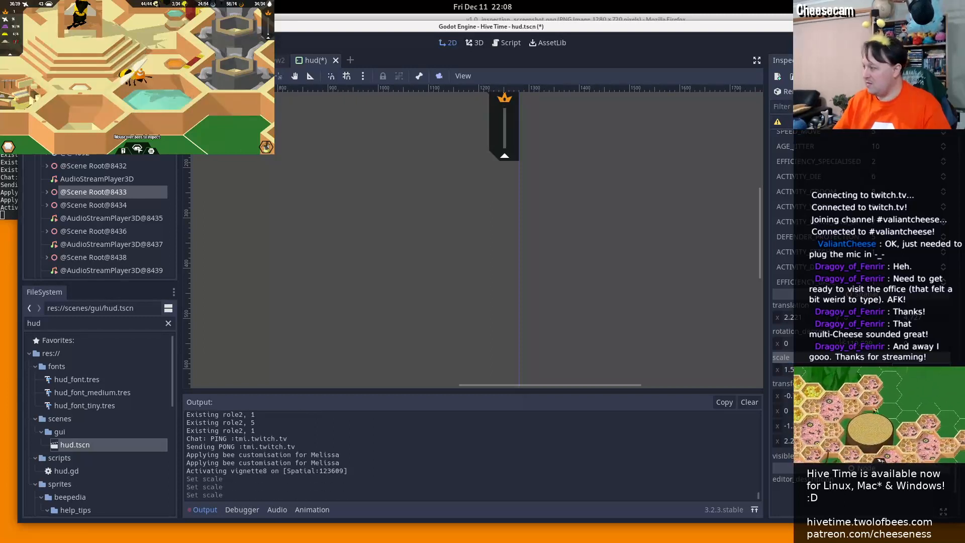
{"action": "left_click", "coordinate": [799, 370]}
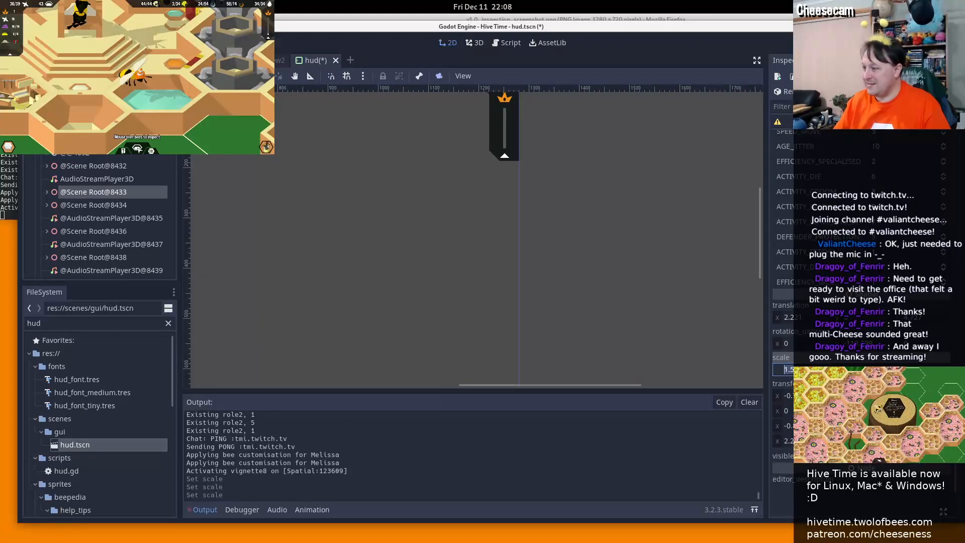
{"action": "type", "text": "1"}
{"action": "key", "text": "Return"}
Switch to the running Hive Time game and inspect the worker bee wearing the traffic cone
{"action": "mouse_move", "coordinate": [144, 81]}
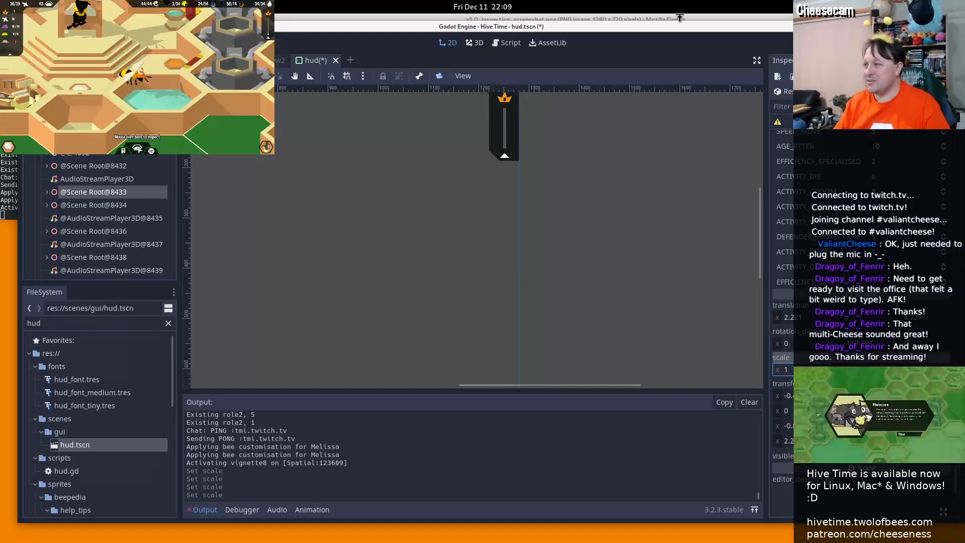
{"action": "left_click_drag", "start_coordinate": [661, 34], "coordinate": [656, 64]}
{"action": "key", "text": "alt+Tab"}
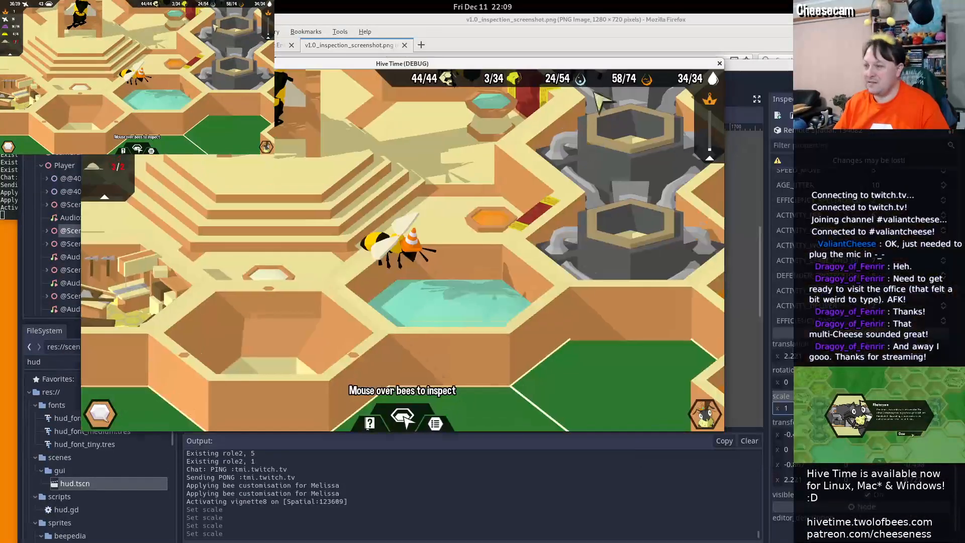
{"action": "mouse_move", "coordinate": [443, 224]}
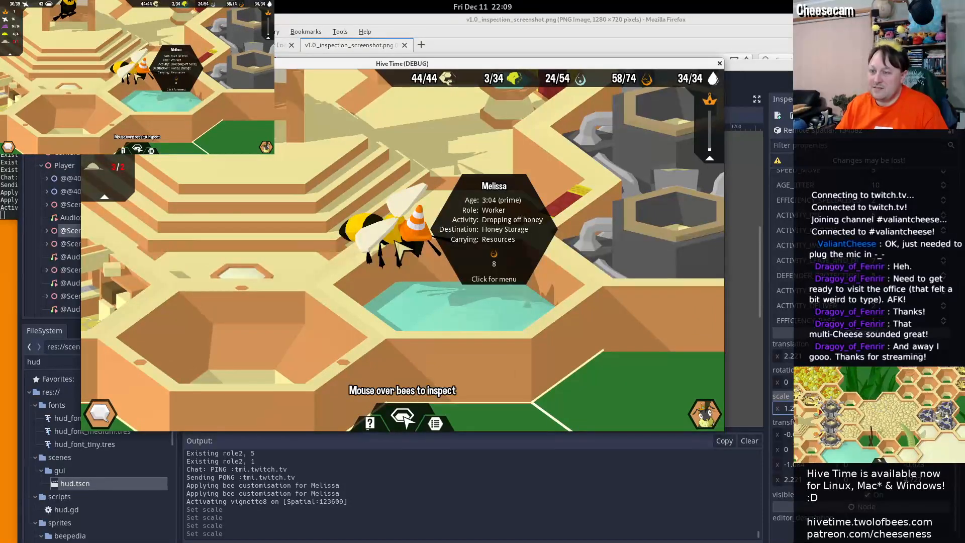
{"action": "scroll", "coordinate": [395, 242], "scroll_direction": "down", "scroll_amount": 3}
{"action": "scroll", "coordinate": [395, 243], "scroll_direction": "up", "scroll_amount": 3}
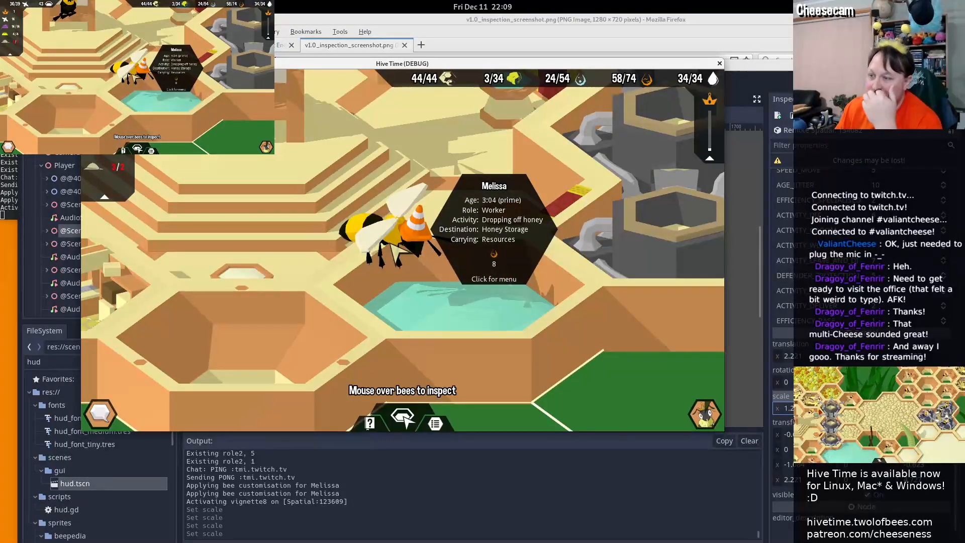
Open the screenshot utility, grab the whole screen and save the image in the dev_stuff folder
{"action": "key", "text": "super"}
{"action": "type", "text": "scree"}
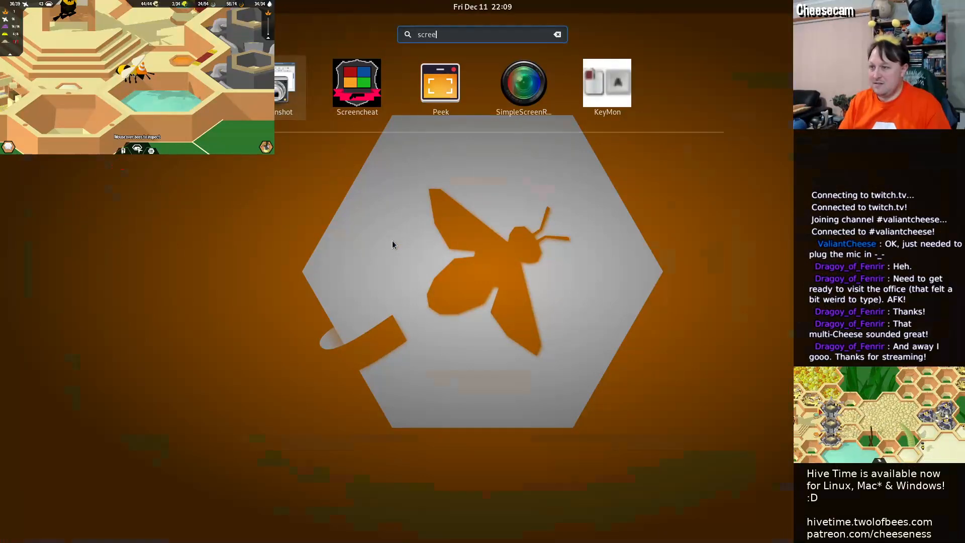
{"action": "key", "text": "Return"}
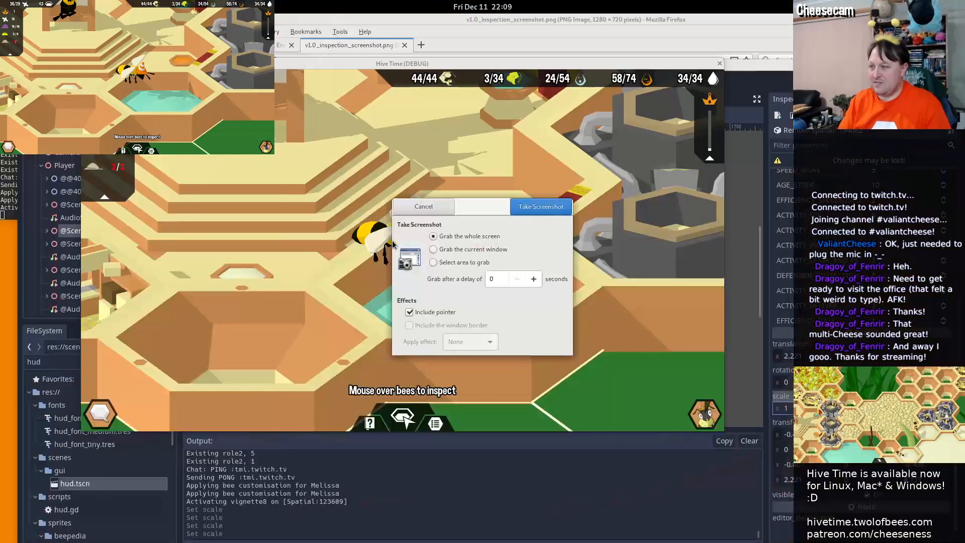
{"action": "key", "text": "Return"}
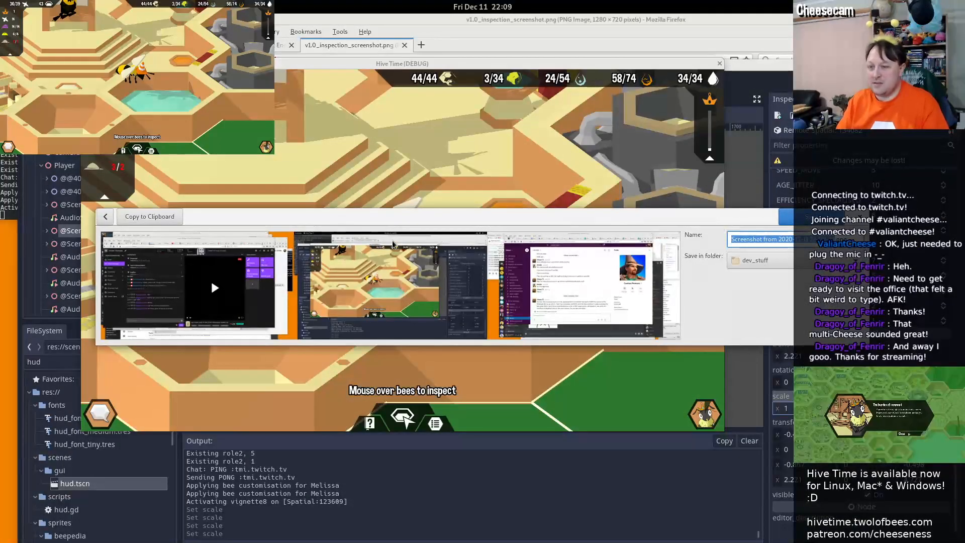
{"action": "key", "text": "Return"}
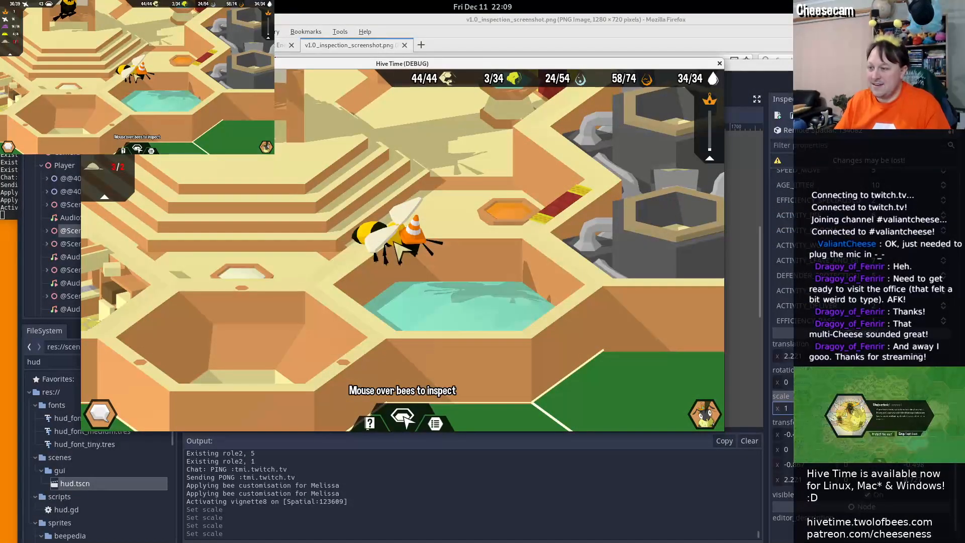
Take another screenshot, showing just the game view, and save it in the dev_stuff folder
{"action": "key", "text": "super"}
{"action": "type", "text": "scr"}
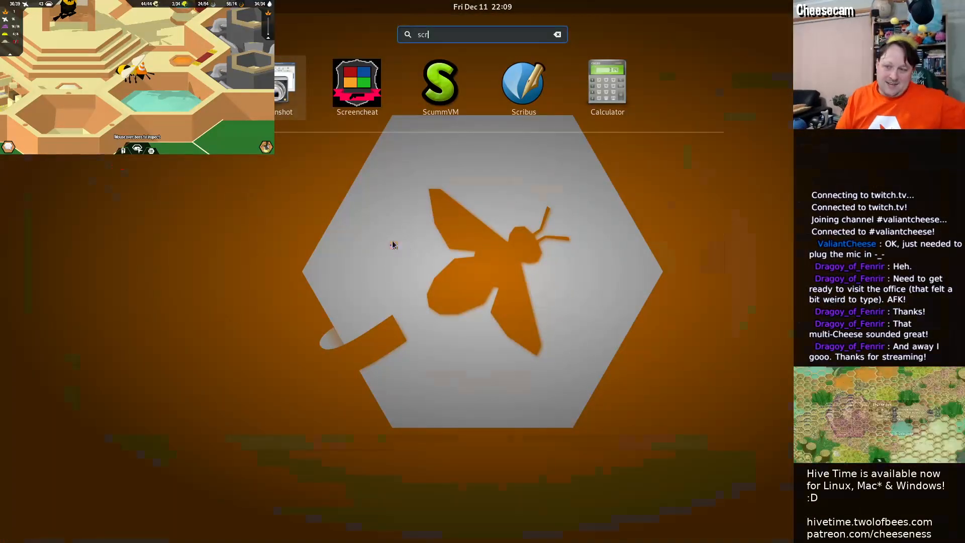
{"action": "key", "text": "Return"}
{"action": "key", "text": "Return"}
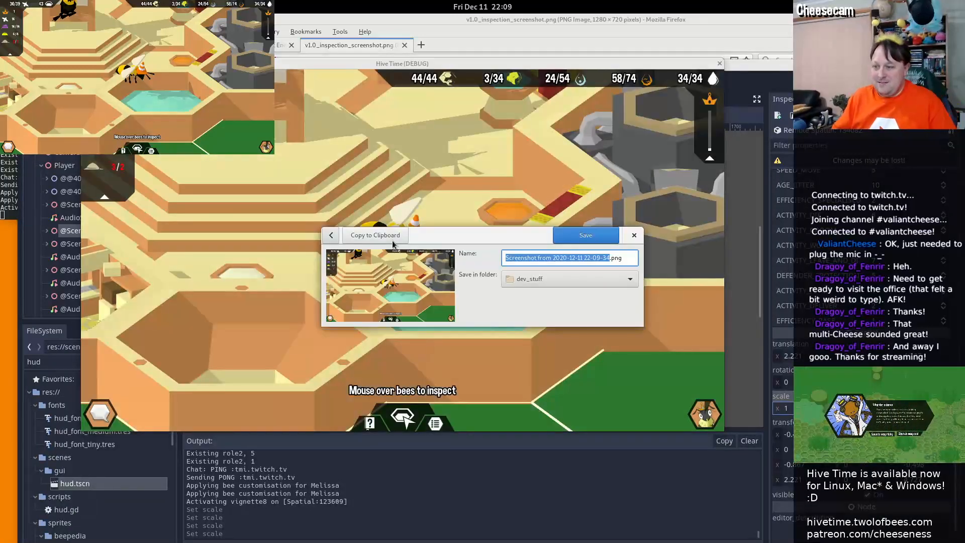
{"action": "left_click_drag", "start_coordinate": [393, 242], "coordinate": [682, 252]}
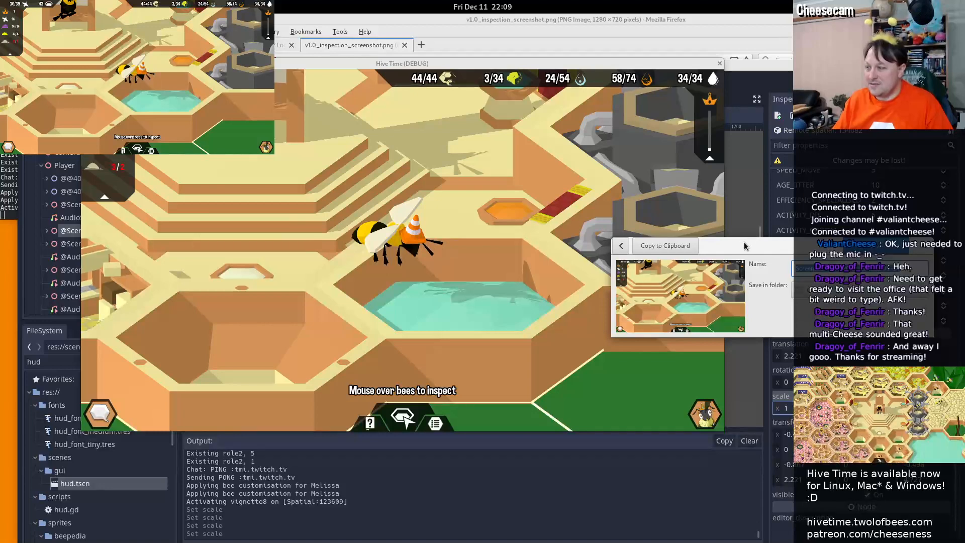
{"action": "key", "text": "Return"}
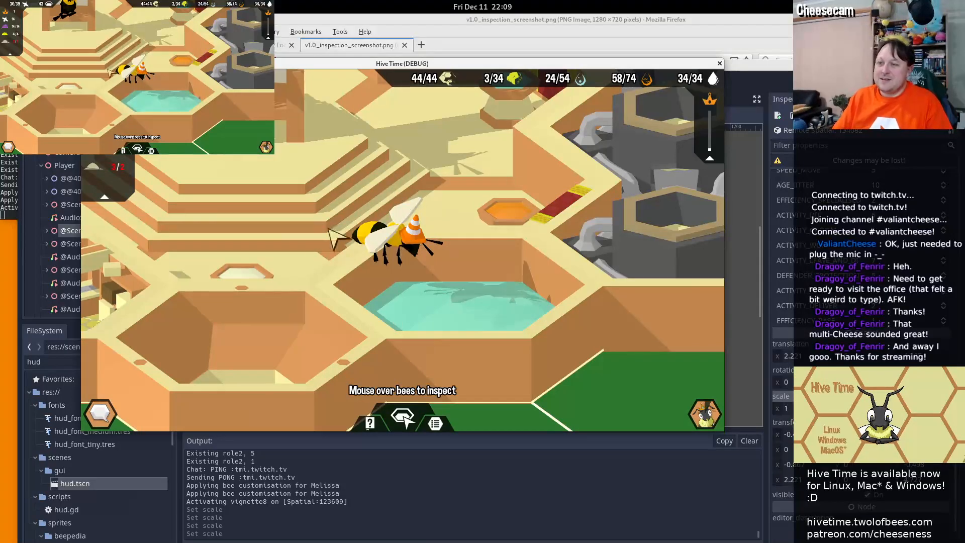
Reposition the Hive Time window, capture that window alone and save the screenshot in the dev_stuff folder
{"action": "left_click_drag", "start_coordinate": [657, 64], "coordinate": [717, 96]}
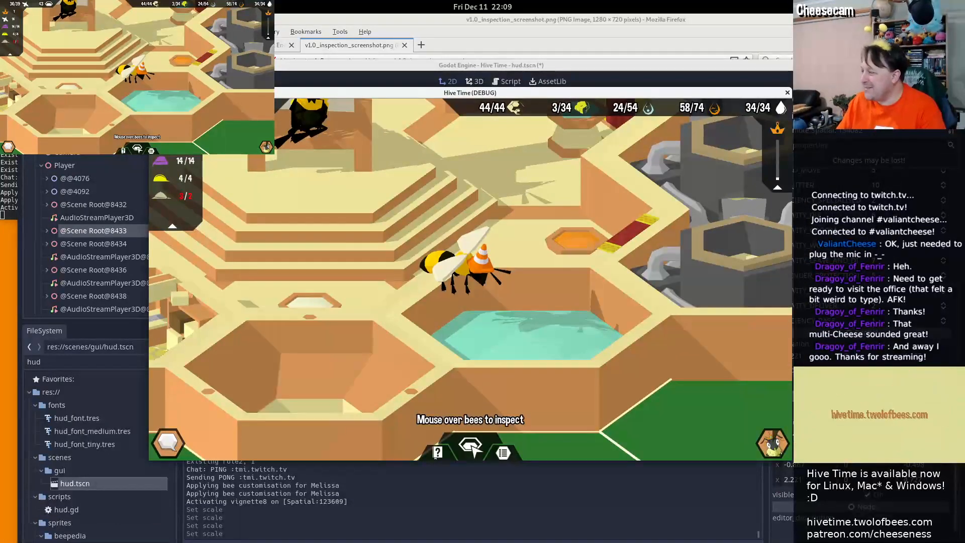
{"action": "key", "text": "alt+Print"}
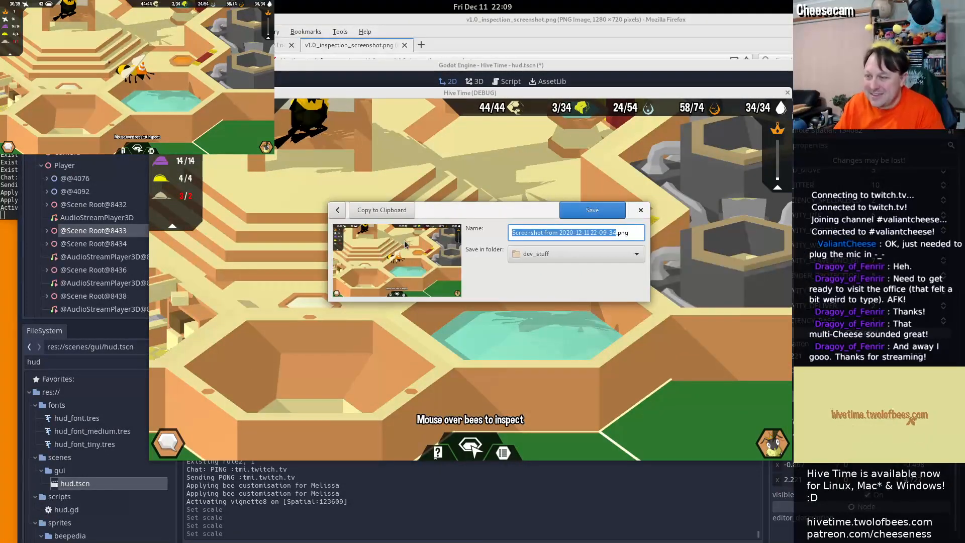
{"action": "key", "text": "Return"}
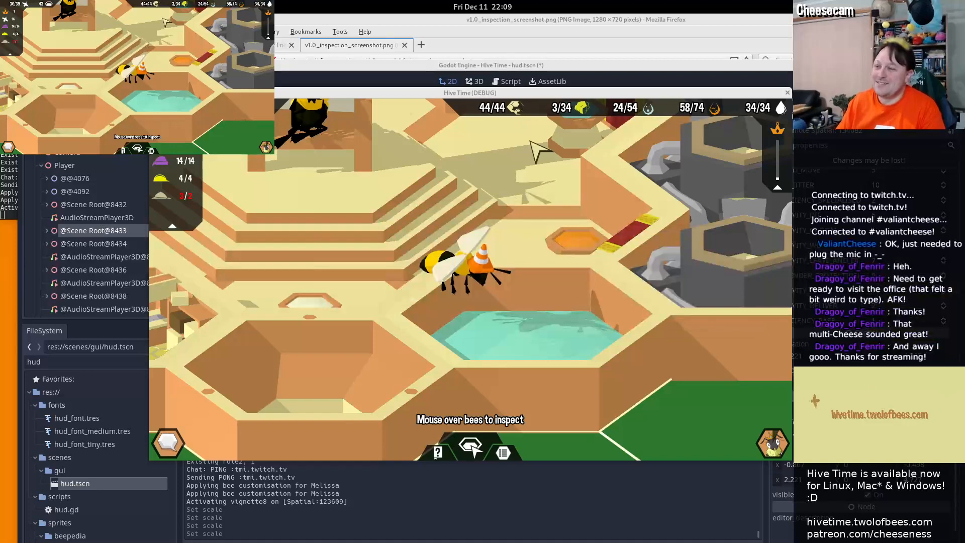
Run the Hive Time project again and open the menu of a Beesitter bee near the nurseries
{"action": "key", "text": "F5"}
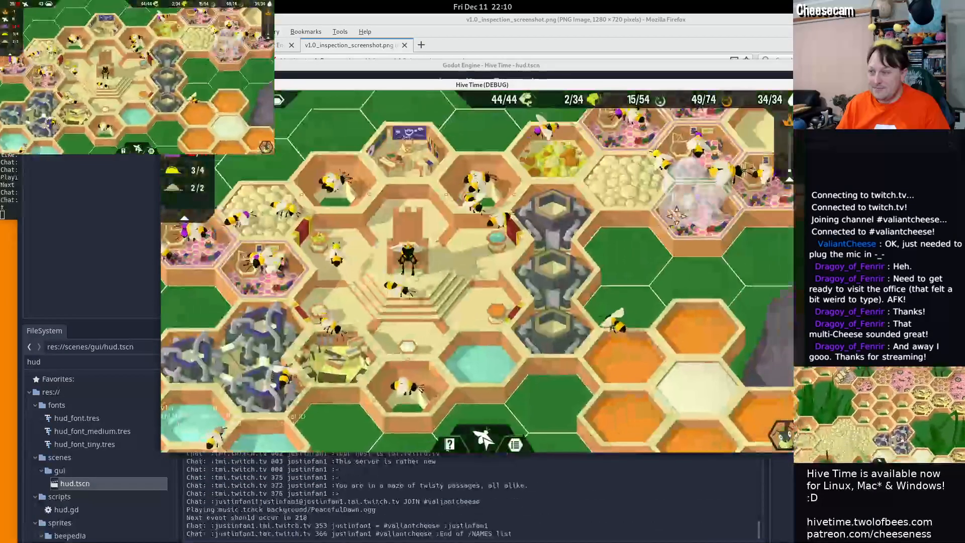
{"action": "left_click", "coordinate": [732, 182]}
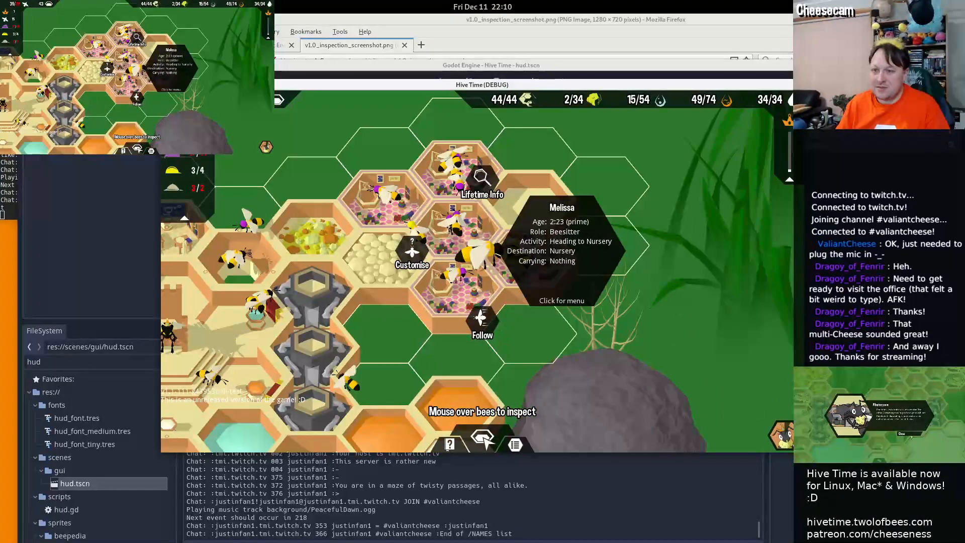
Switch back to the Godot editor, filter the remote Player node's properties by "bees", and expand key 1 of bees_by_role
{"action": "key", "text": "alt+Tab"}
{"action": "left_click", "coordinate": [80, 156]}
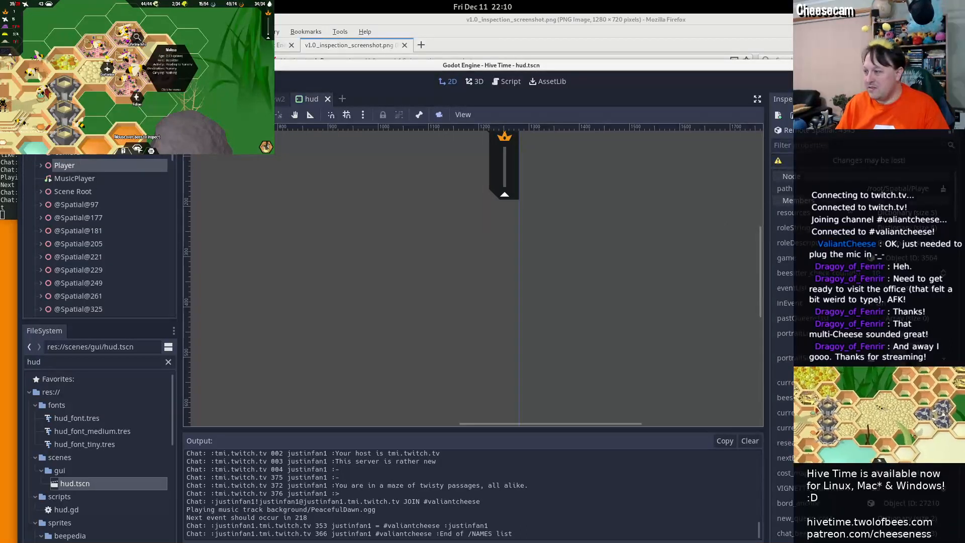
{"action": "left_click", "coordinate": [833, 147]}
{"action": "type", "text": "bees"}
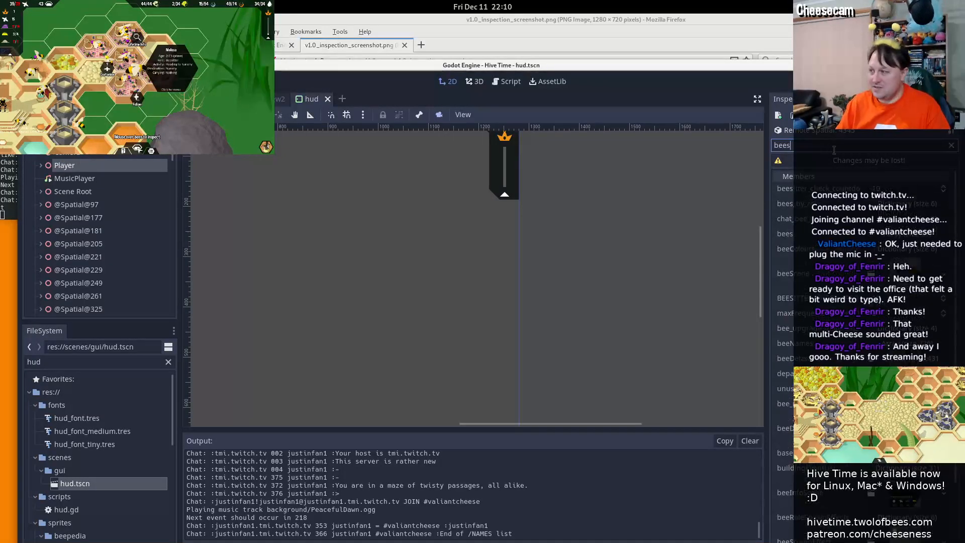
{"action": "left_click", "coordinate": [896, 206]}
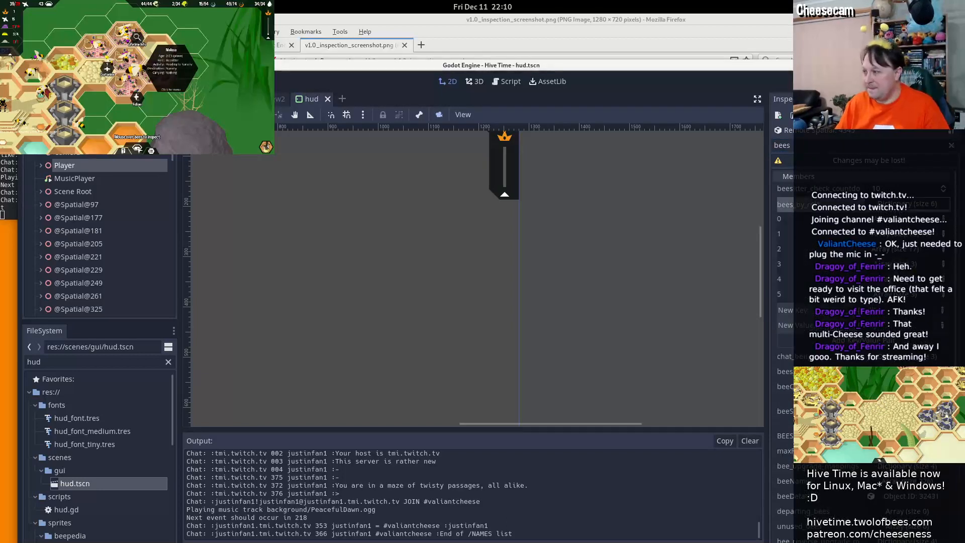
{"action": "left_click", "coordinate": [901, 236]}
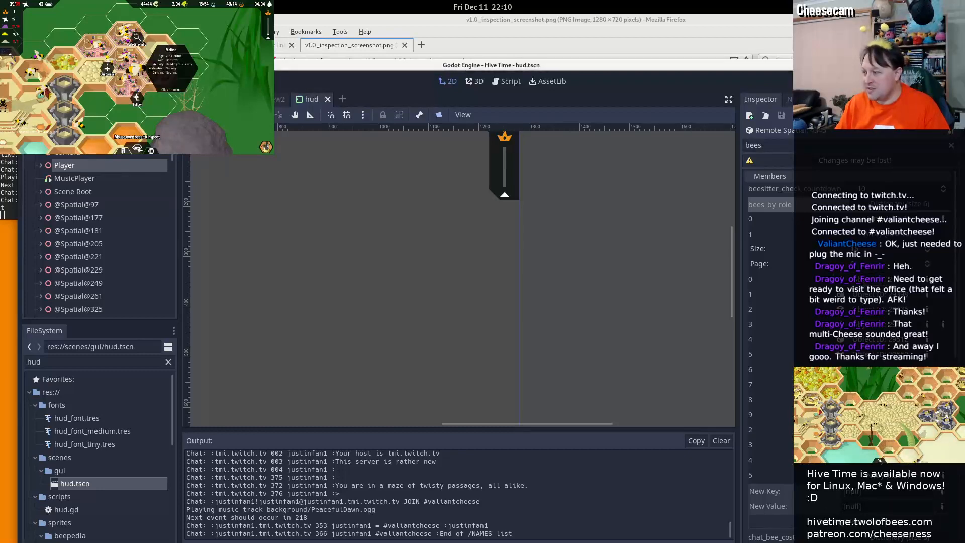
{"action": "left_click", "coordinate": [951, 146]}
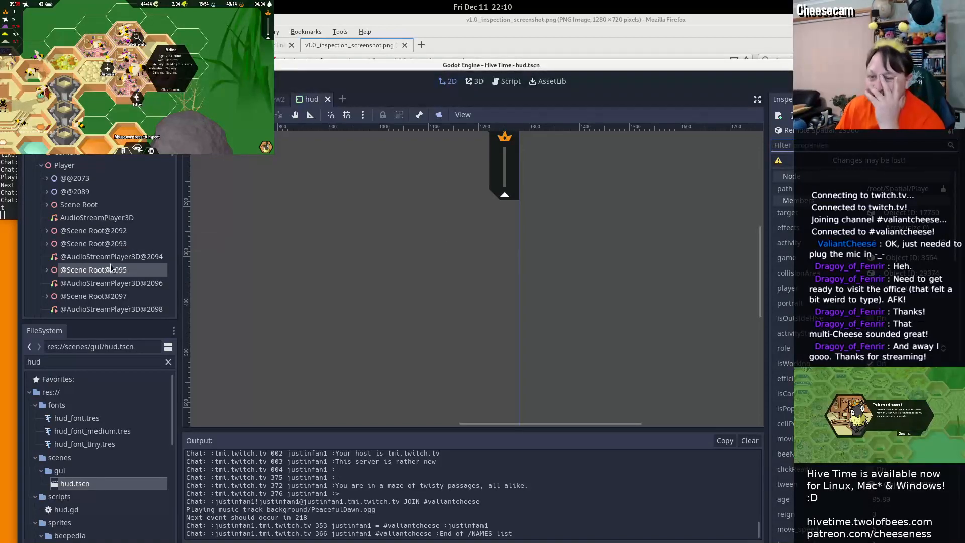
{"action": "scroll", "coordinate": [113, 261], "scroll_direction": "down", "scroll_amount": 1}
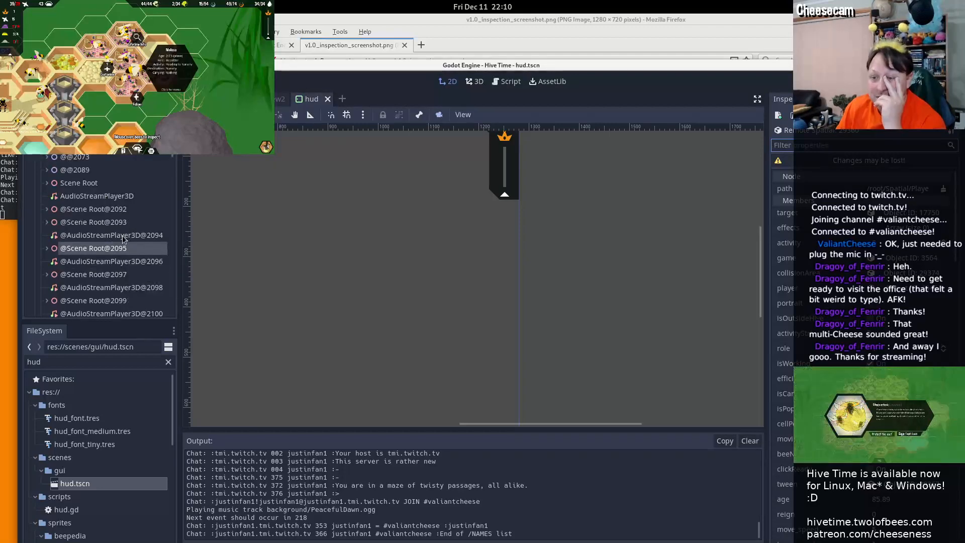
{"action": "scroll", "coordinate": [123, 239], "scroll_direction": "down", "scroll_amount": 4}
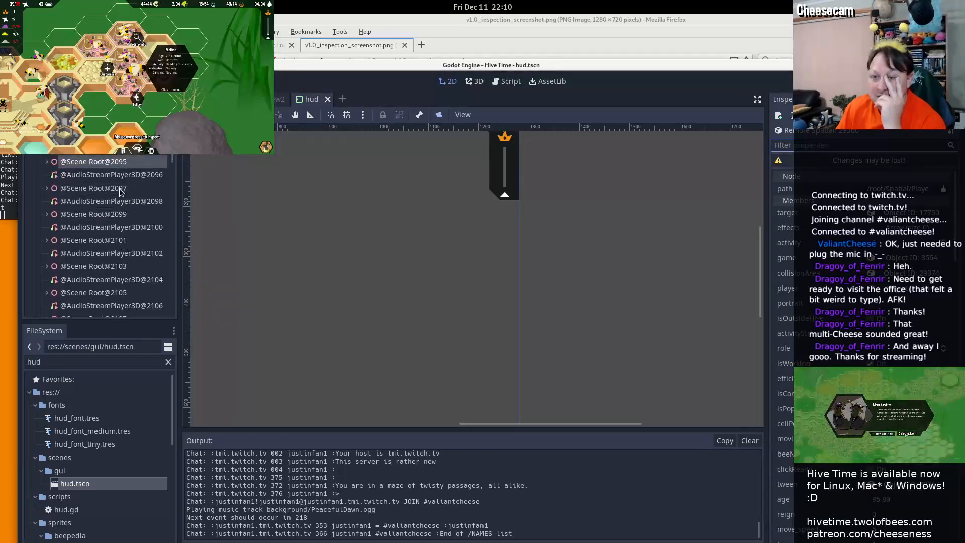
{"action": "left_click", "coordinate": [121, 189]}
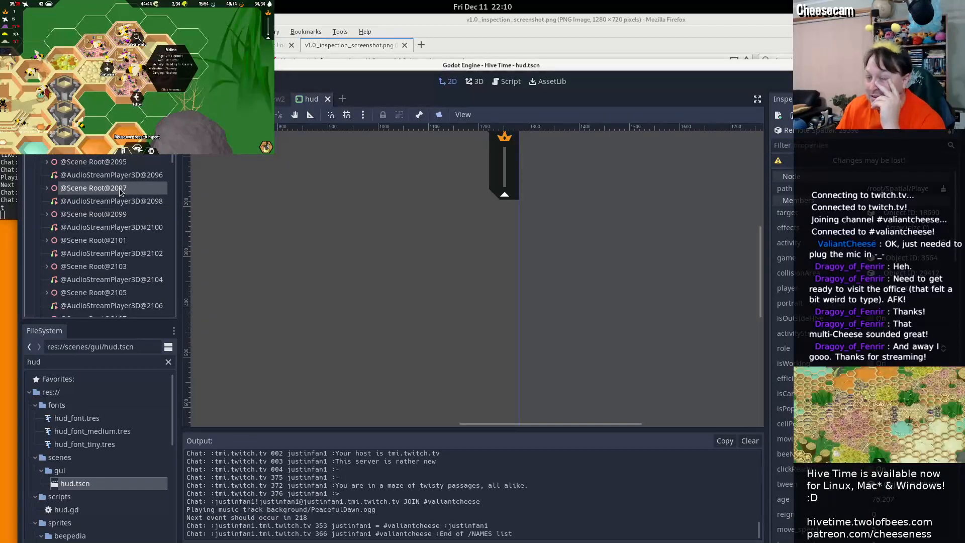
{"action": "left_click", "coordinate": [108, 215]}
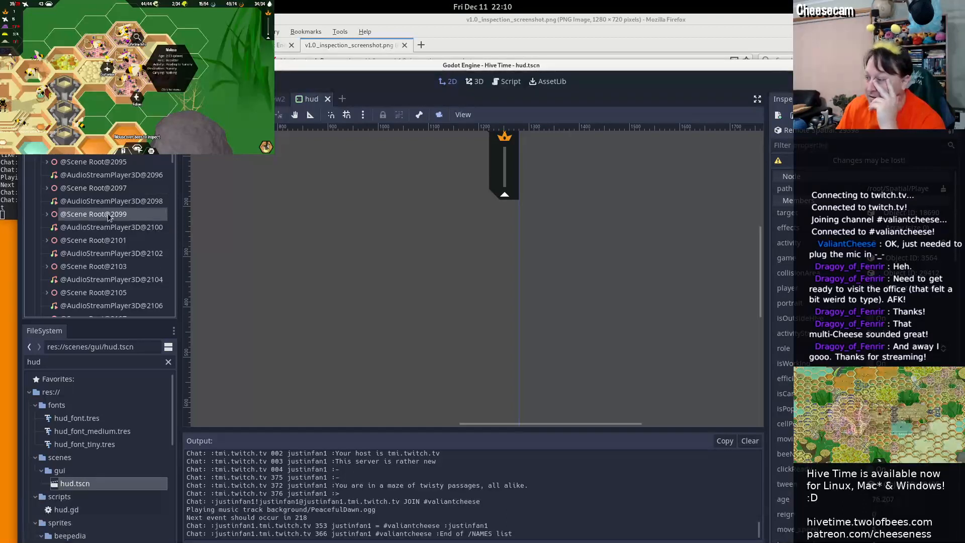
{"action": "left_click", "coordinate": [106, 244]}
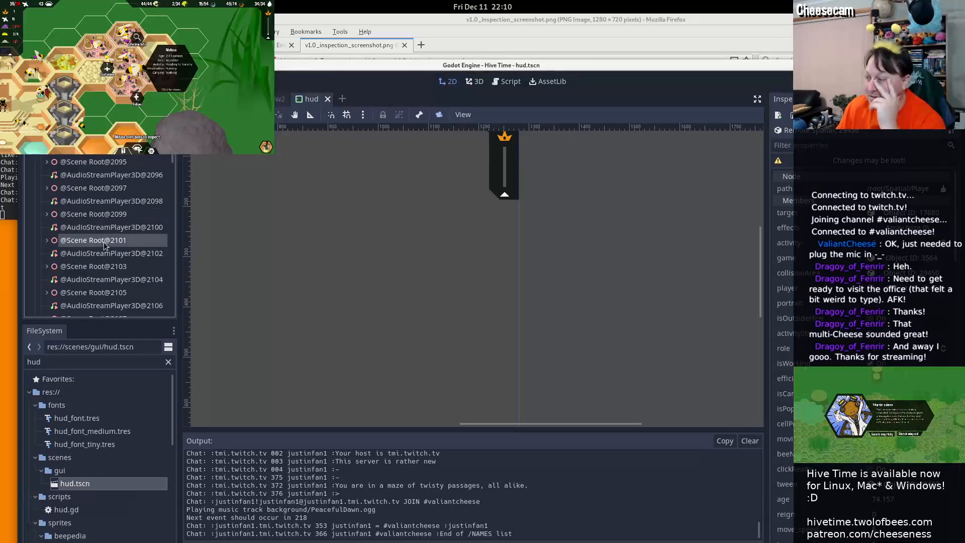
{"action": "scroll", "coordinate": [104, 236], "scroll_direction": "up", "scroll_amount": 5}
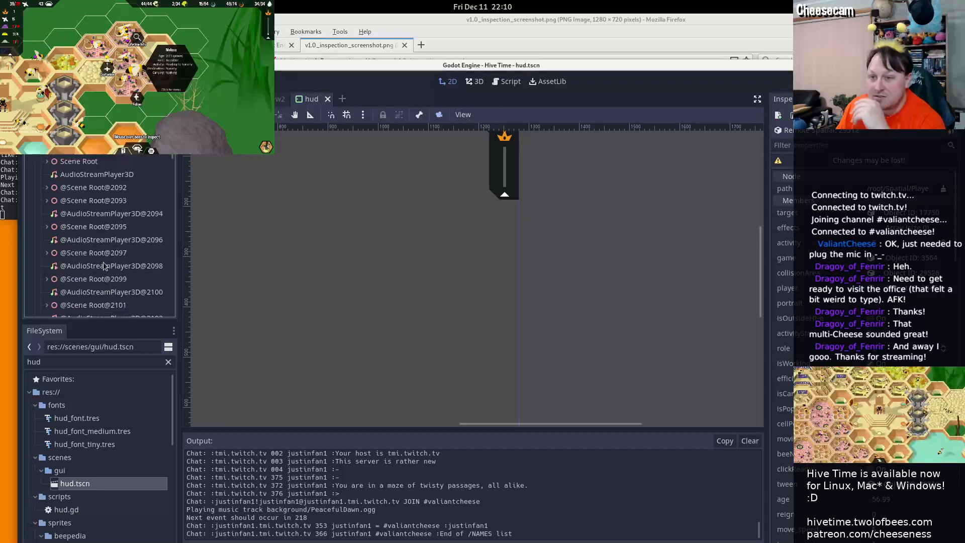
{"action": "left_click", "coordinate": [101, 209]}
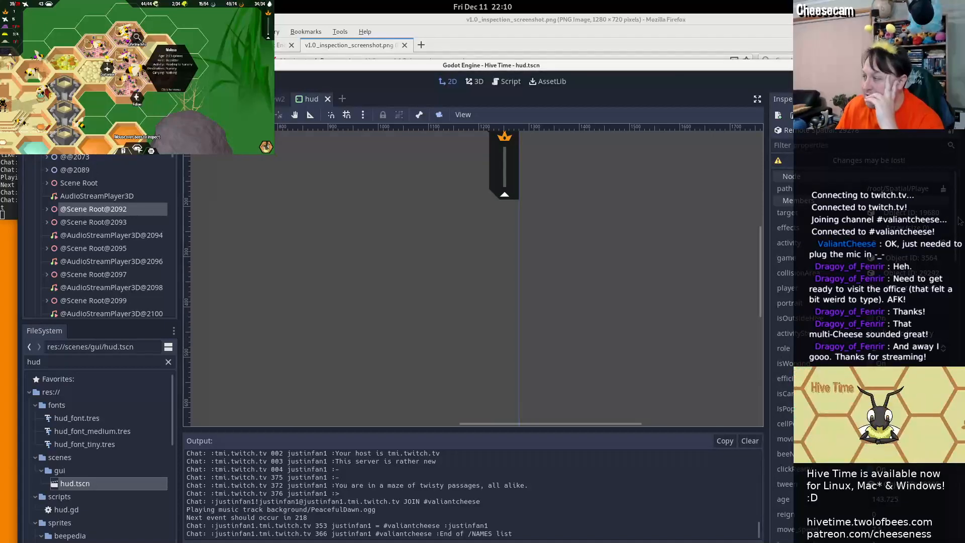
{"action": "scroll", "coordinate": [958, 221], "scroll_direction": "down", "scroll_amount": 10}
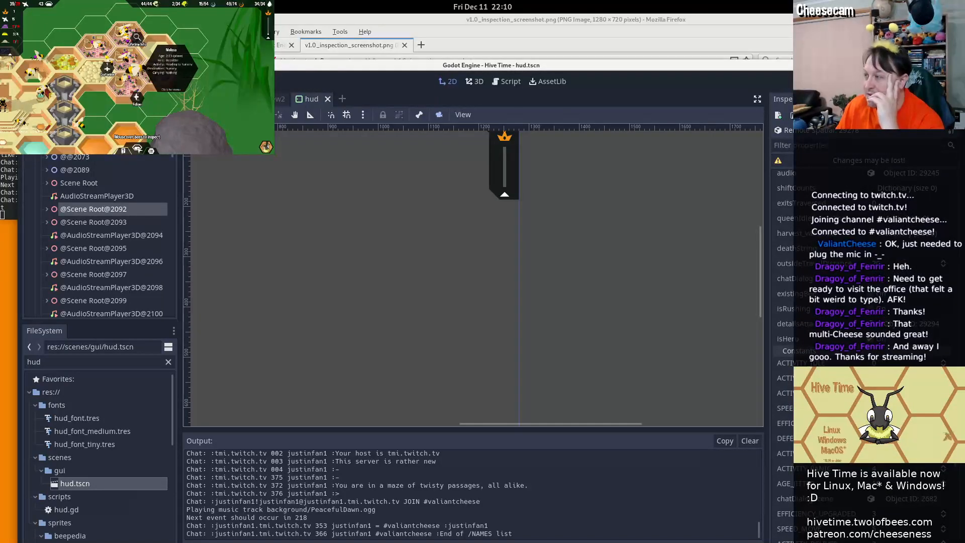
{"action": "left_click_drag", "start_coordinate": [797, 63], "coordinate": [650, 33]}
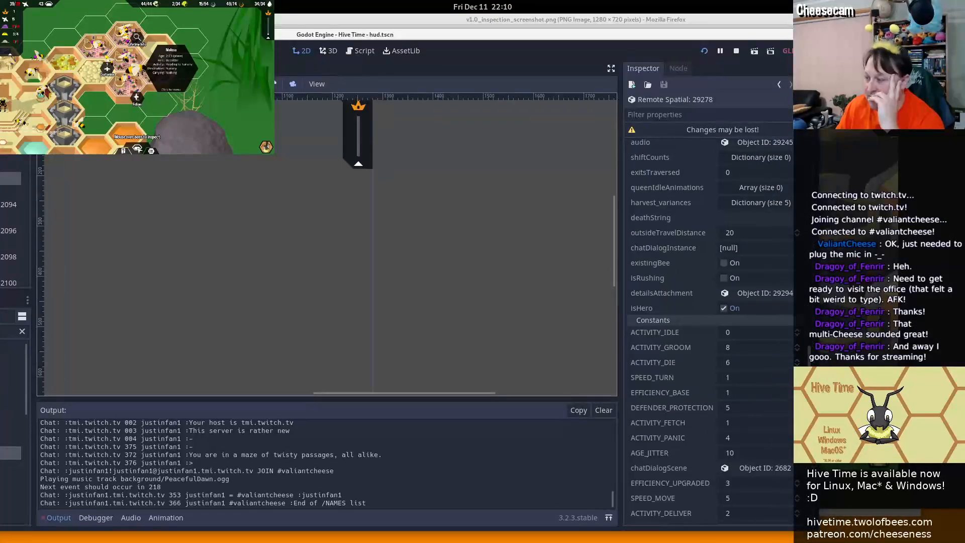
{"action": "scroll", "coordinate": [709, 327], "scroll_direction": "down", "scroll_amount": 6}
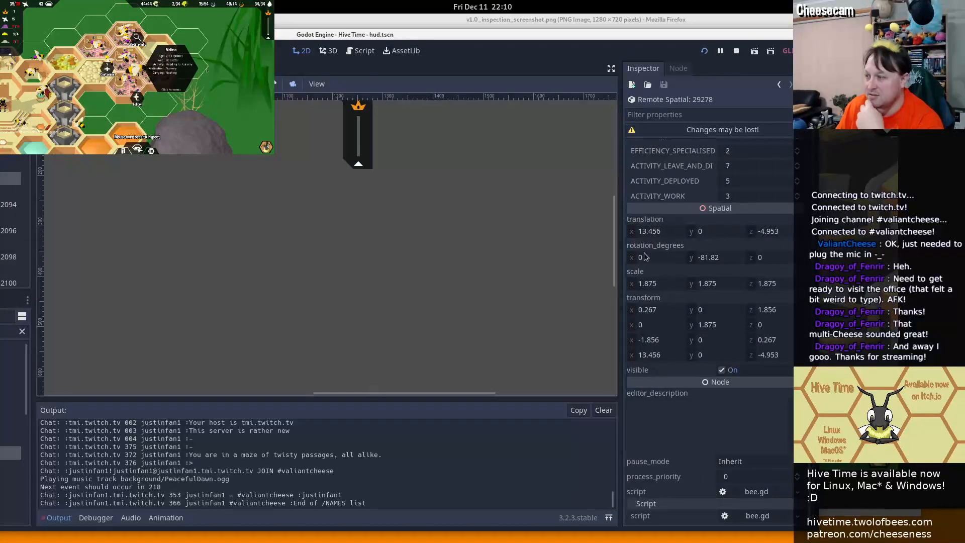
Set the selected bee node's scale to 1 on the x, y and z axes
{"action": "left_click", "coordinate": [647, 286]}
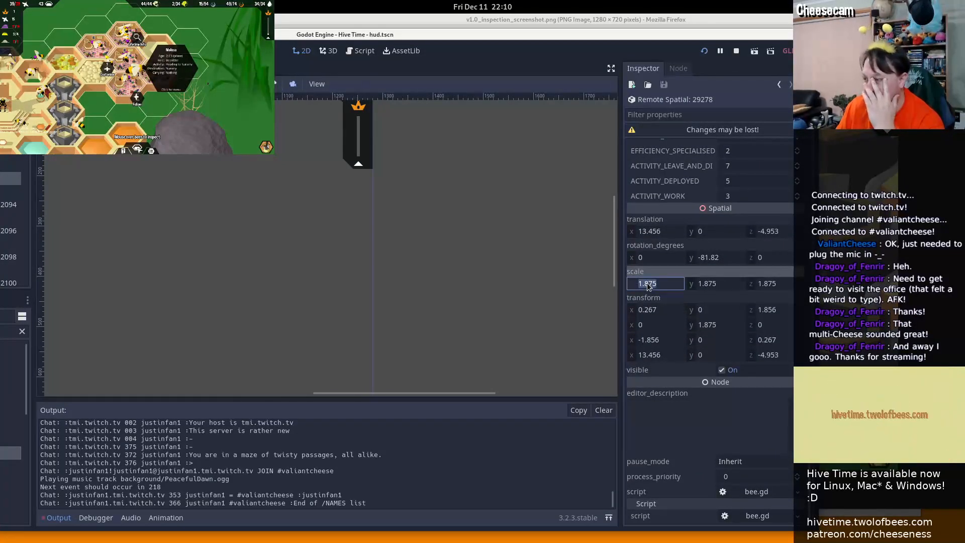
{"action": "type", "text": "1"}
{"action": "key", "text": "Return"}
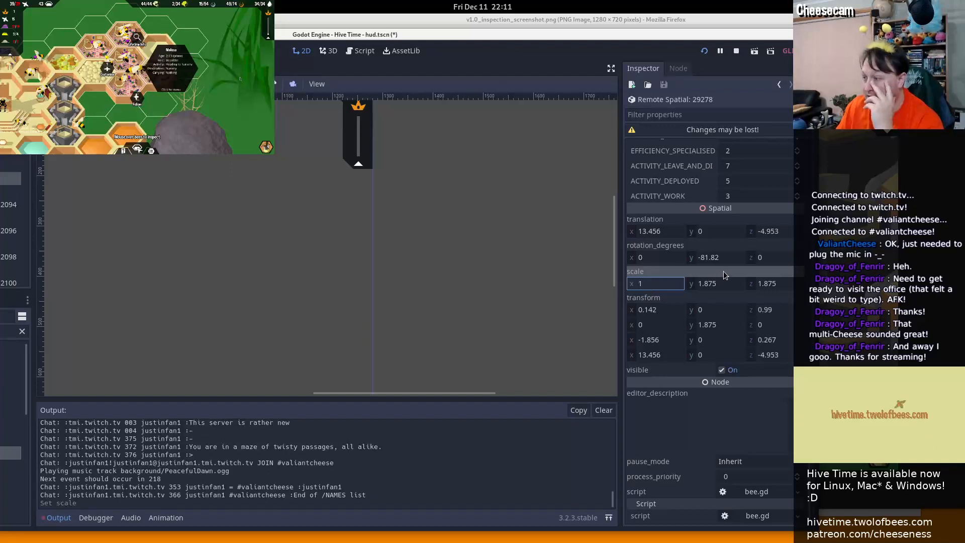
{"action": "left_click", "coordinate": [717, 284]}
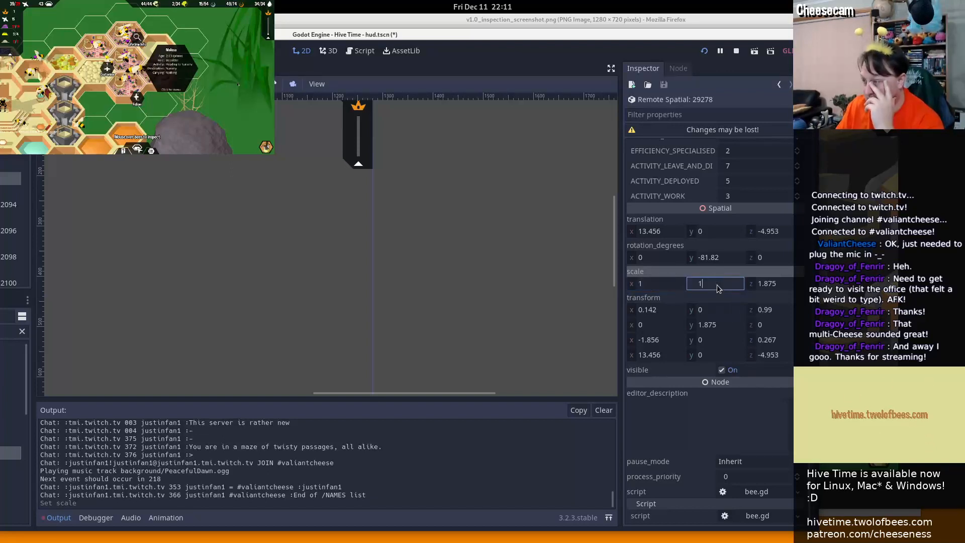
{"action": "type", "text": "1"}
{"action": "key", "text": "Return"}
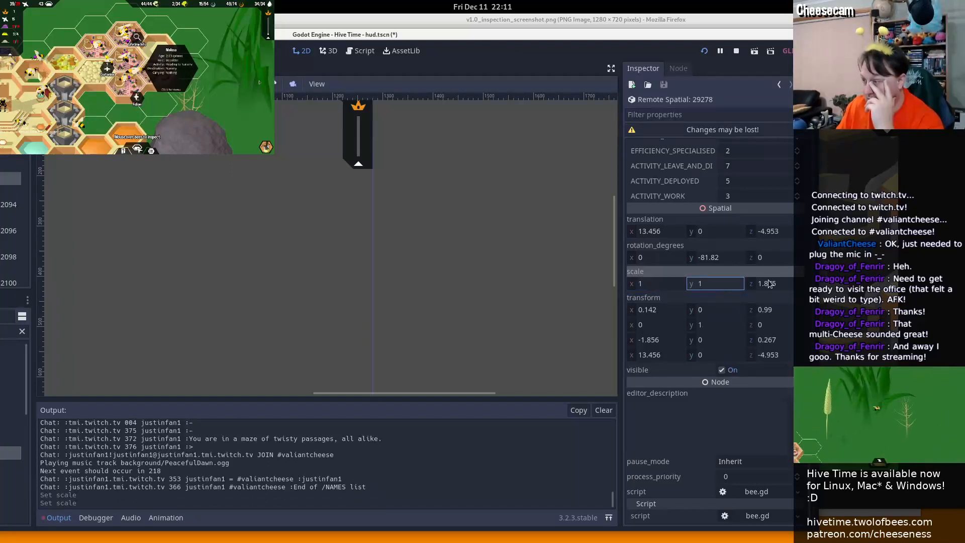
{"action": "left_click", "coordinate": [771, 284]}
{"action": "type", "text": "1"}
{"action": "key", "text": "Return"}
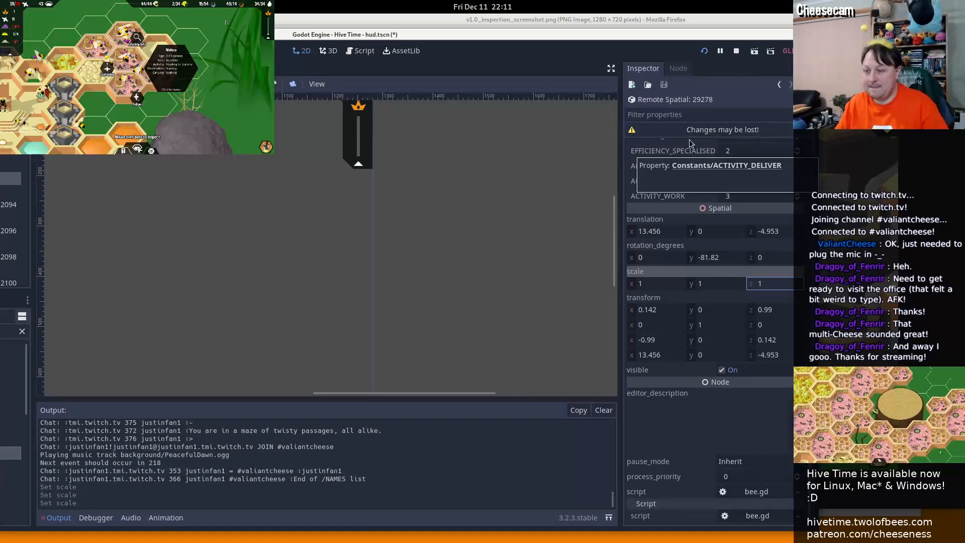
Switch to the Hive Time game and customise the selected Beesitter bee with the Worker role and a traffic cone hat
{"action": "key", "text": "alt+Tab"}
{"action": "key", "text": "alt+Tab"}
{"action": "key", "text": "alt+Tab"}
{"action": "key", "text": "alt+shift+Tab"}
{"action": "key", "text": "alt+shift+Tab"}
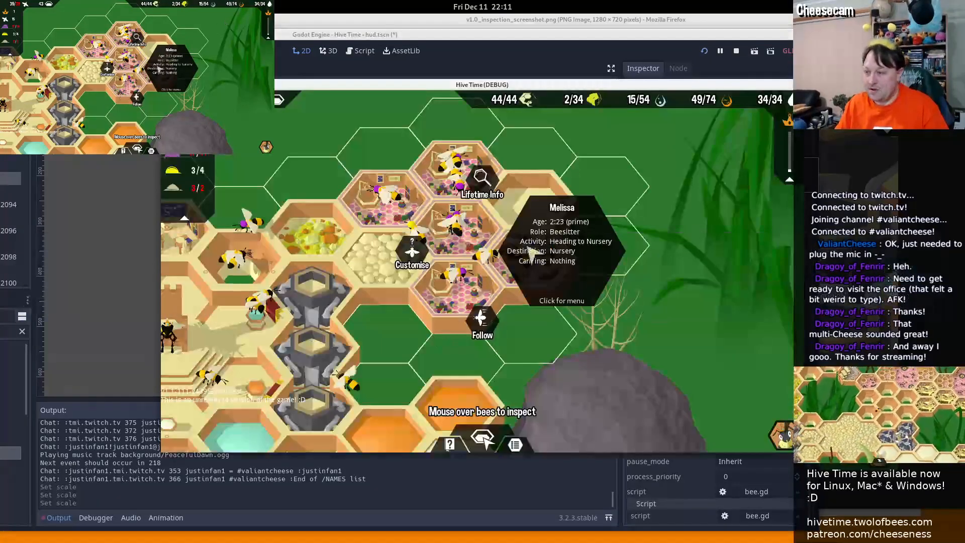
{"action": "left_click", "coordinate": [412, 250]}
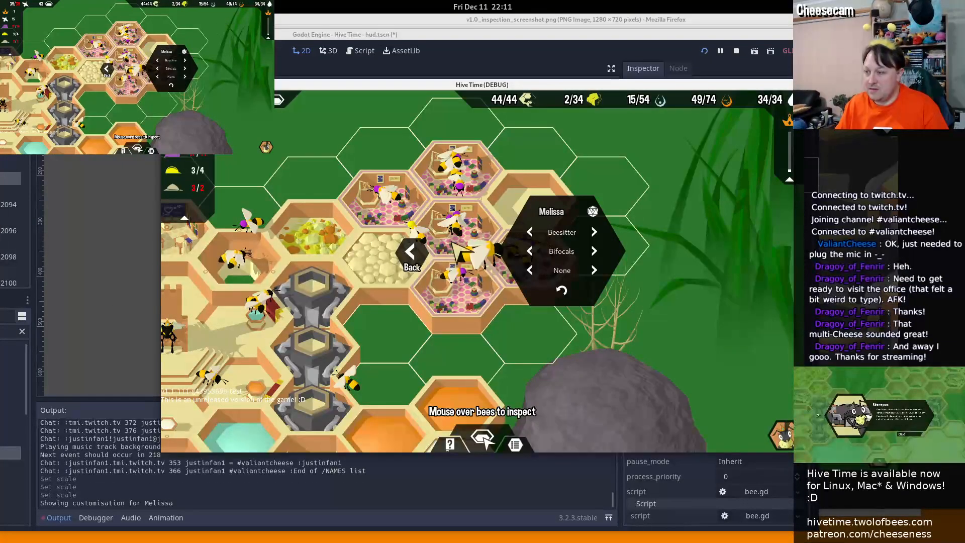
{"action": "left_click", "coordinate": [593, 232]}
{"action": "left_click", "coordinate": [592, 231]}
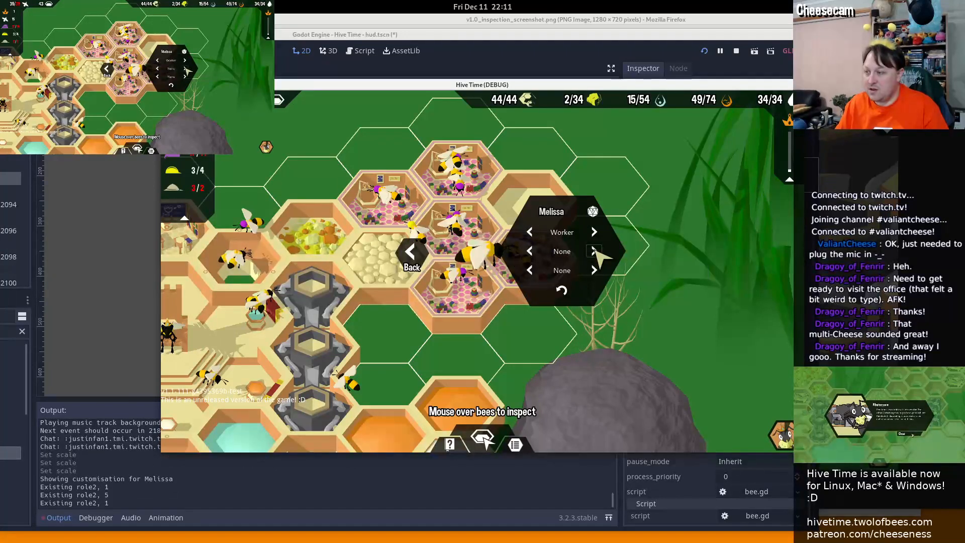
{"action": "left_click", "coordinate": [594, 251]}
{"action": "left_click", "coordinate": [410, 251]}
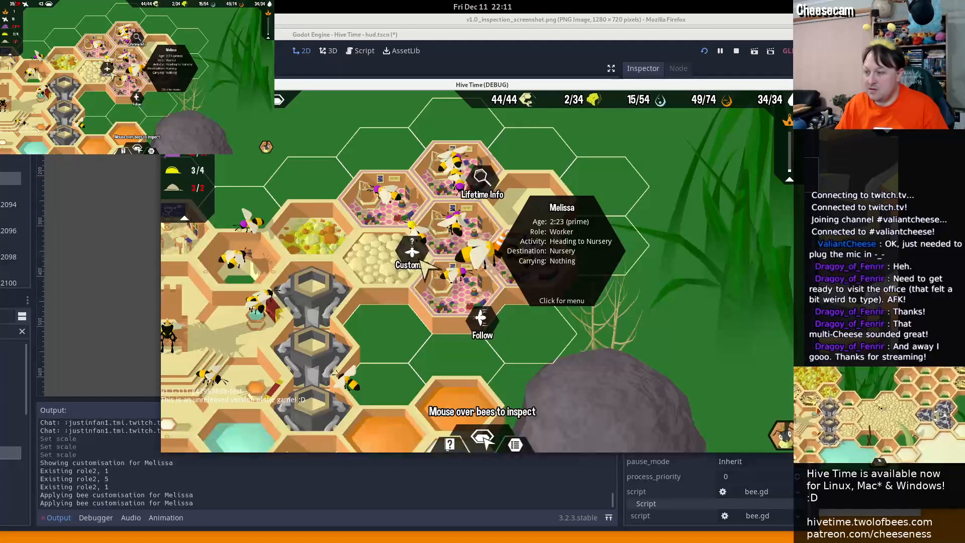
Follow the customised bee to the orange cells beside the rock, then stop following it and stay in the game
{"action": "left_click", "coordinate": [481, 320]}
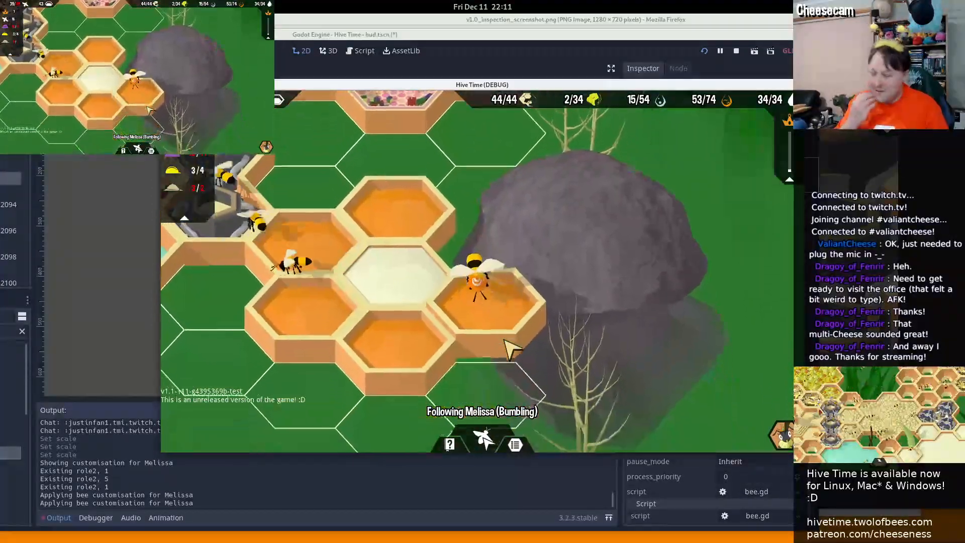
{"action": "left_click", "coordinate": [504, 339]}
{"action": "key", "text": "alt+Tab"}
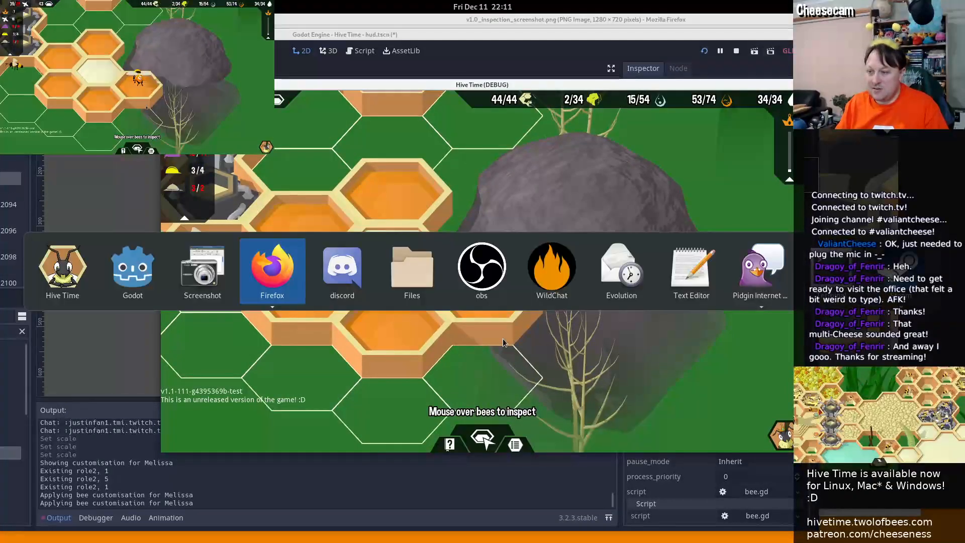
{"action": "key", "text": "alt+shift+Tab"}
{"action": "key", "text": "alt+shift+Tab"}
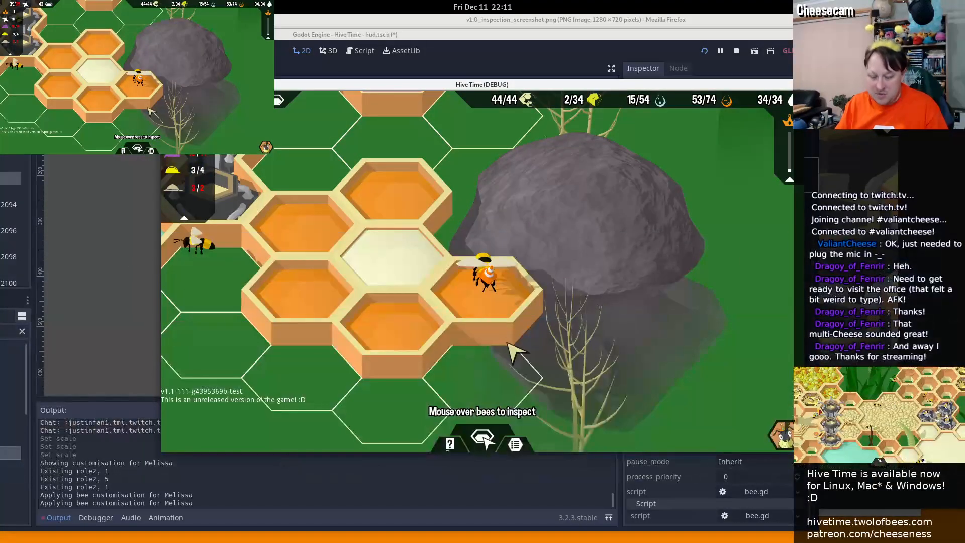
Hide the game's version info and follow the cone-hatted bee again, viewing it up close
{"action": "key", "text": "v"}
{"action": "left_click", "coordinate": [486, 311]}
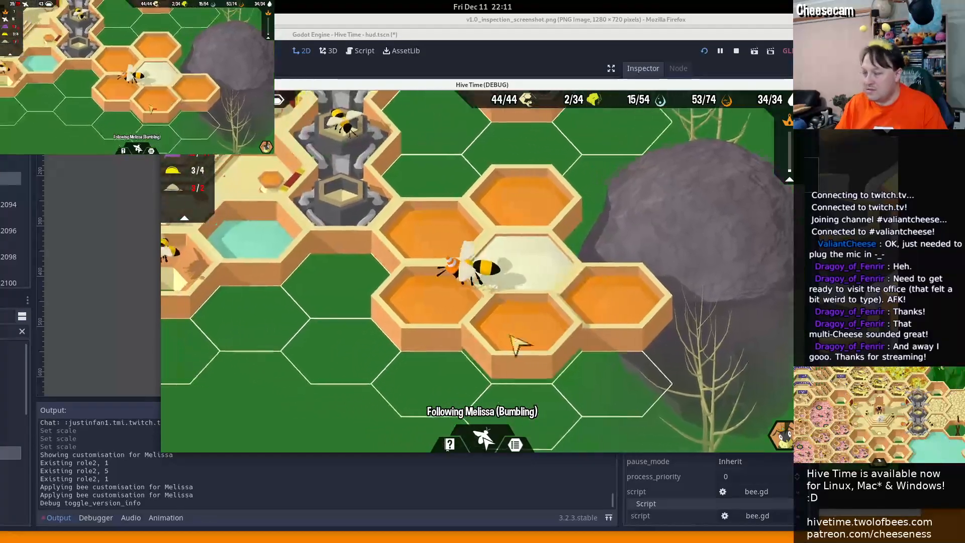
{"action": "left_click", "coordinate": [408, 373]}
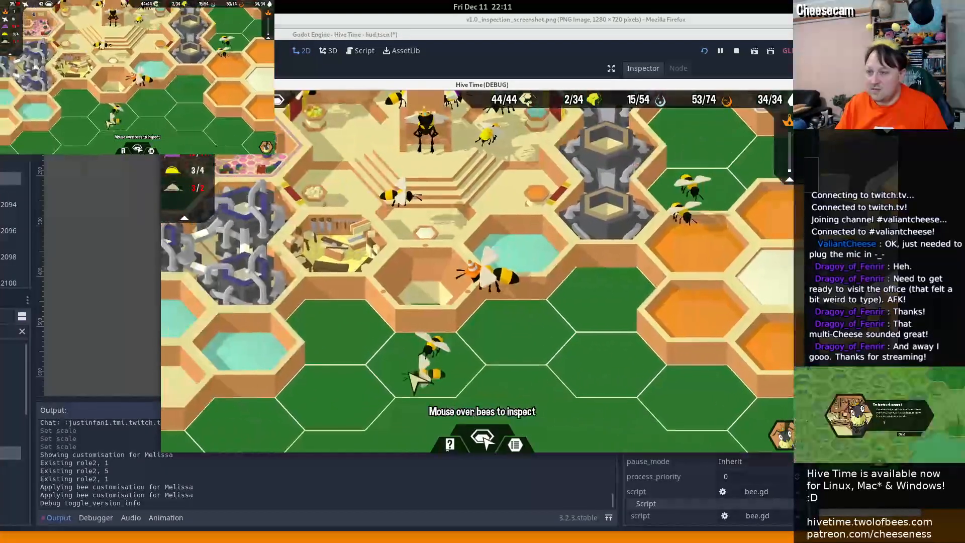
{"action": "scroll", "coordinate": [408, 372], "scroll_direction": "up", "scroll_amount": 5}
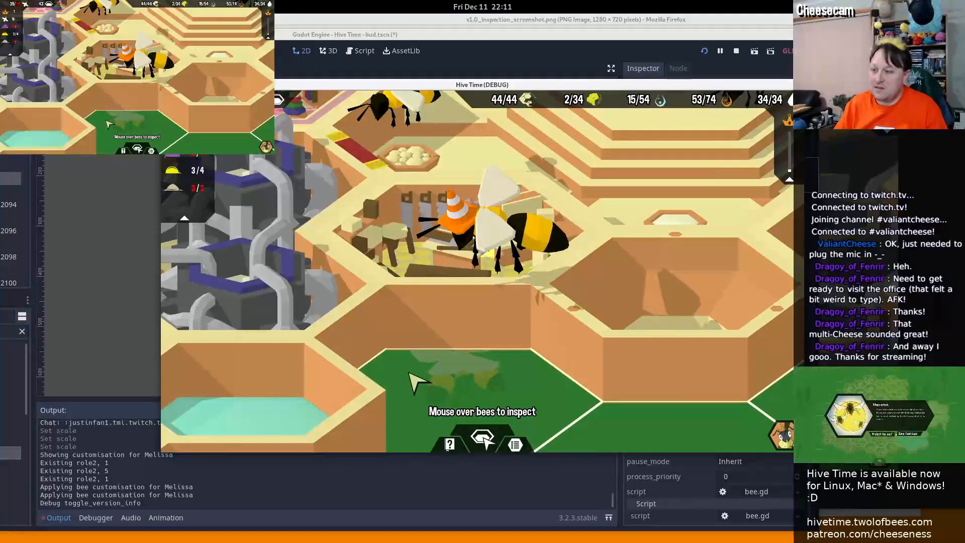
{"action": "mouse_move", "coordinate": [520, 235]}
{"action": "scroll", "coordinate": [520, 235], "scroll_direction": "down", "scroll_amount": 4}
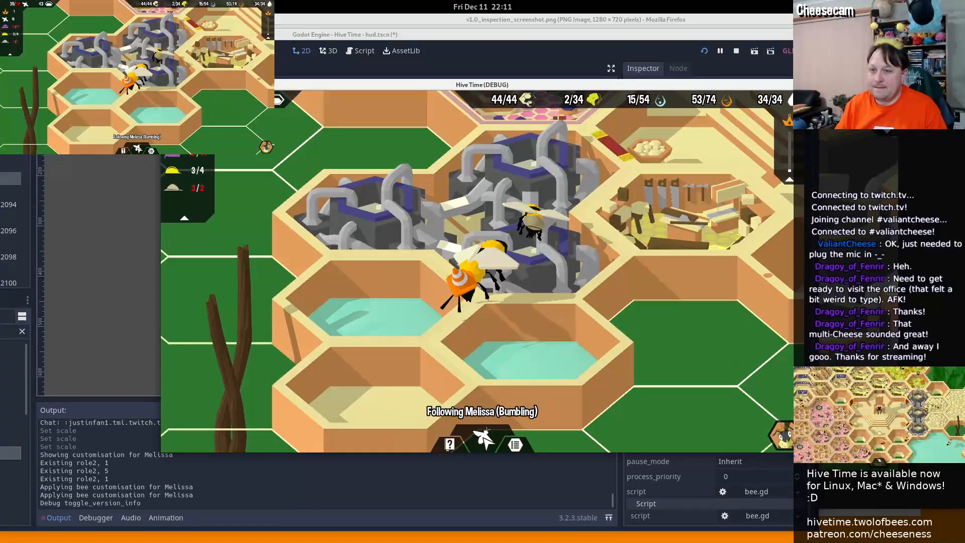
Check the bee's remote properties and its neighbours in Godot's inspector history, moving the game window aside and back
{"action": "key", "text": "alt+Tab"}
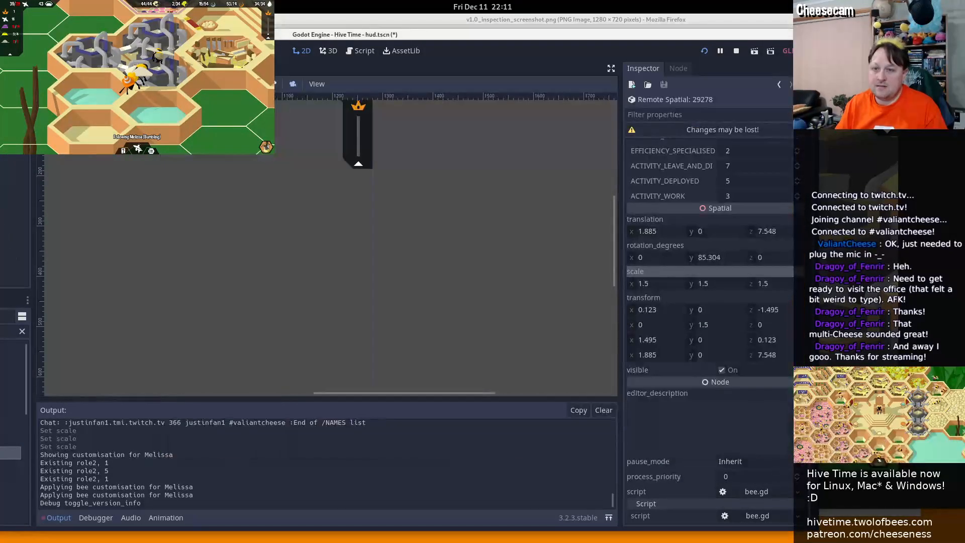
{"action": "key", "text": "alt+Tab"}
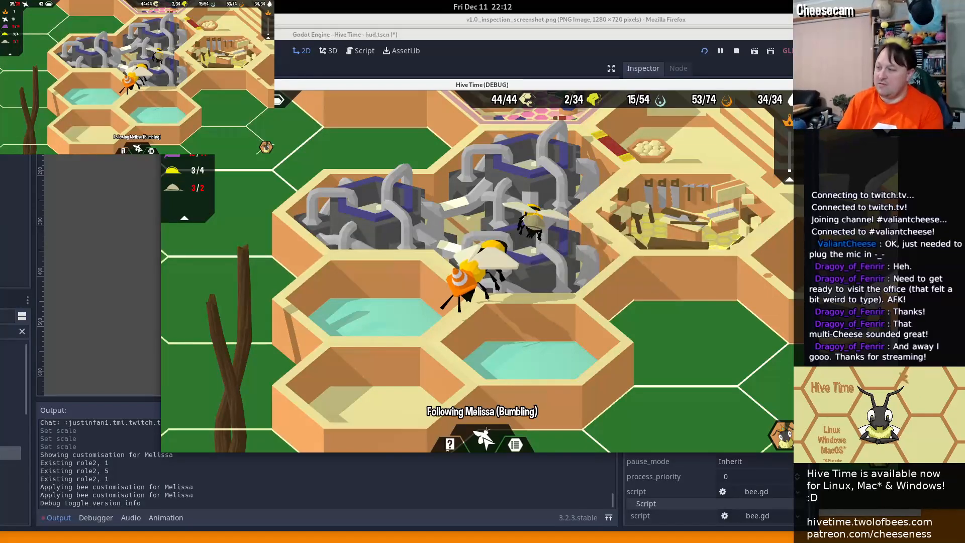
{"action": "left_click_drag", "start_coordinate": [641, 85], "coordinate": [964, 271]}
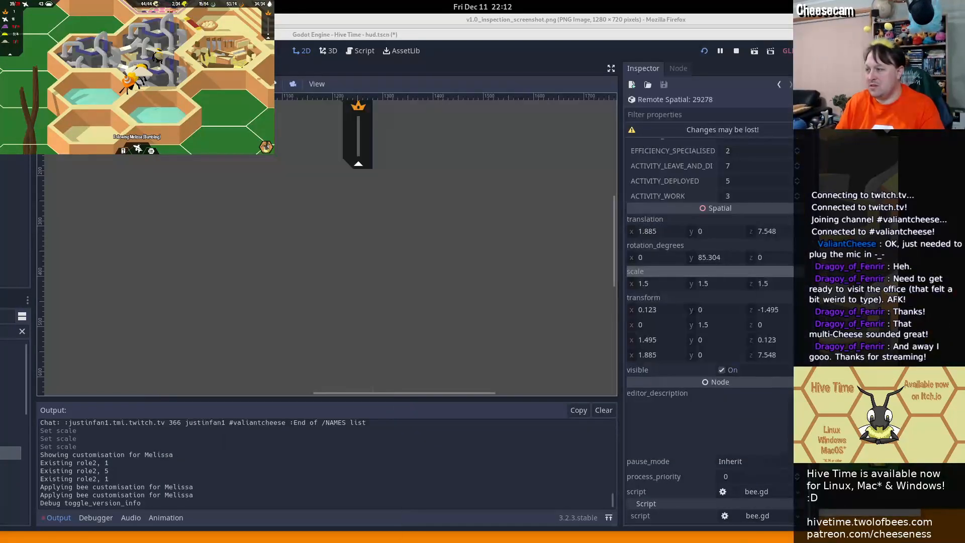
{"action": "left_click", "coordinate": [777, 85]}
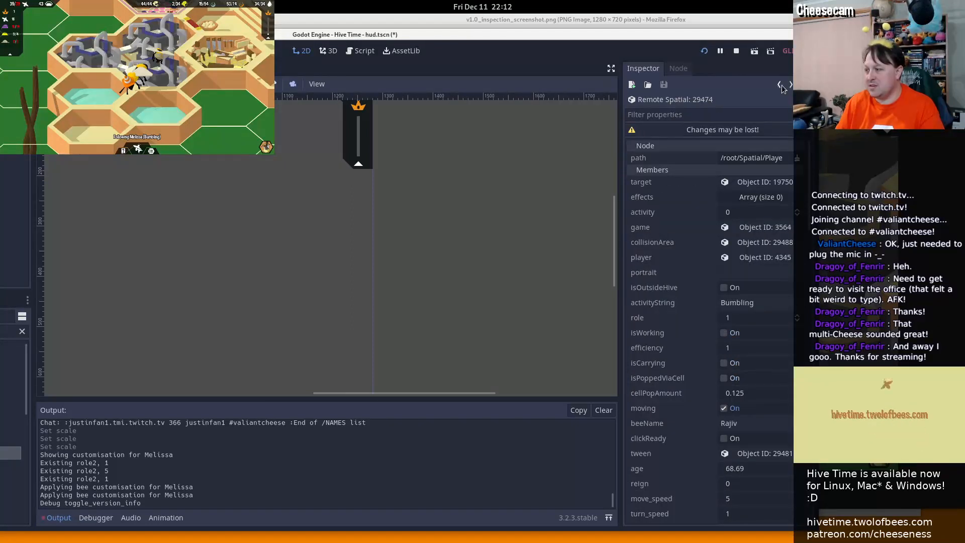
{"action": "left_click", "coordinate": [789, 85]}
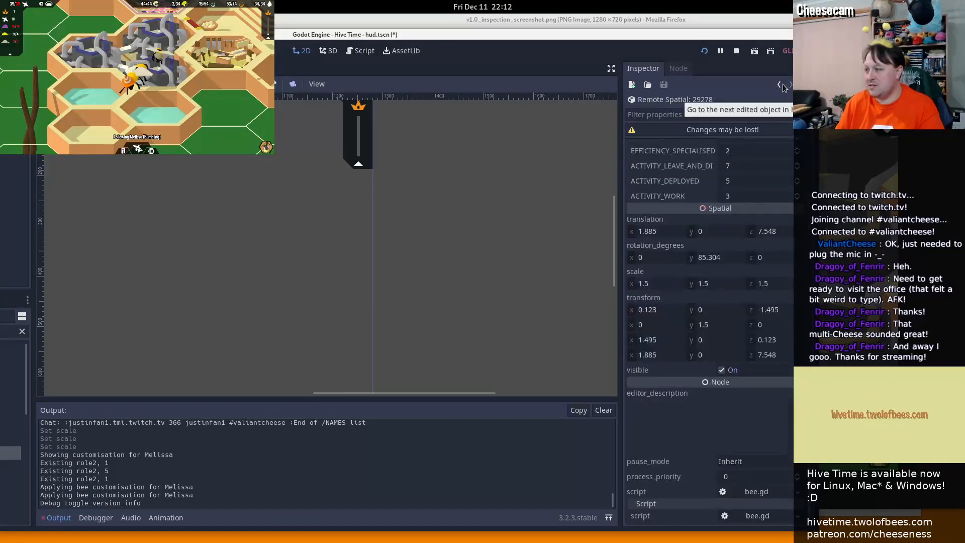
{"action": "left_click", "coordinate": [779, 85]}
{"action": "left_click_drag", "start_coordinate": [0, 96], "coordinate": [514, 83]}
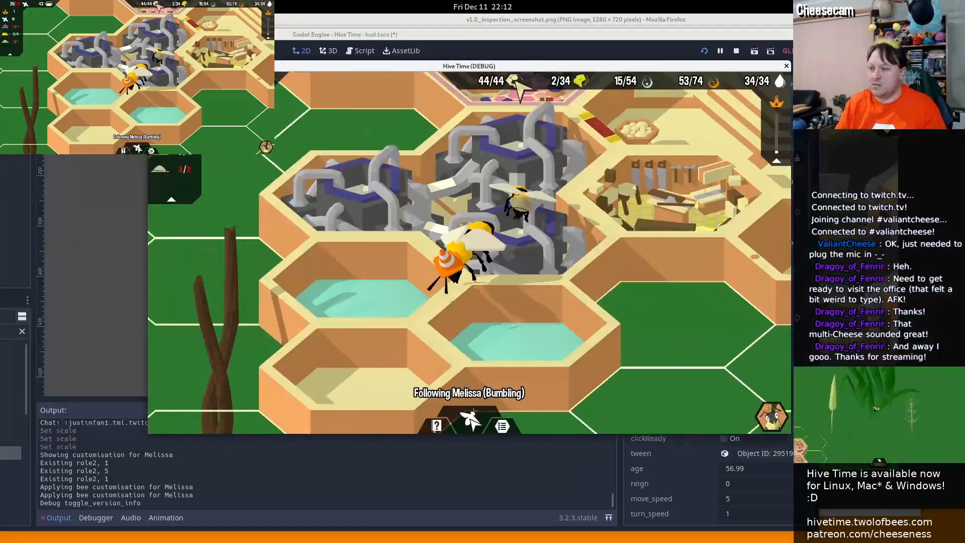
Switch to the file manager, browse to the game's saves folder in a new window and open 2019-11-25_17-02-40_quicksave.save
{"action": "key", "text": "alt+Tab"}
{"action": "key", "text": "alt+Tab"}
{"action": "key", "text": "alt+Tab"}
{"action": "key", "text": "alt+Tab"}
{"action": "key", "text": "alt+Tab"}
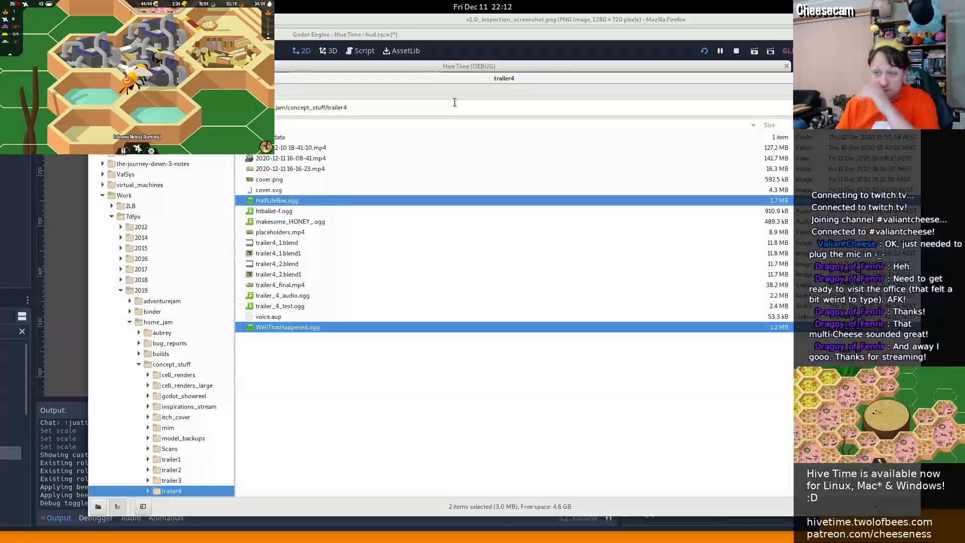
{"action": "key", "text": "alt+grave"}
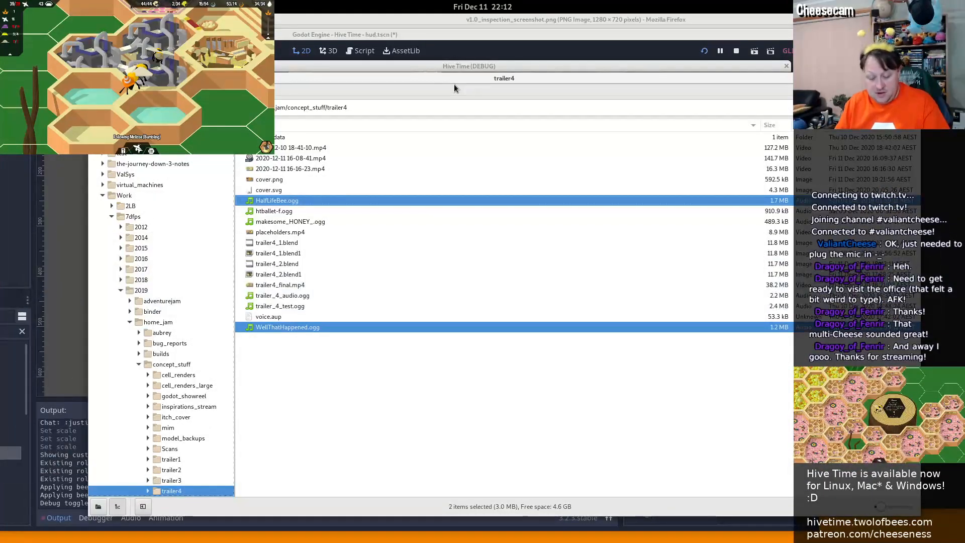
{"action": "key", "text": "ctrl+n"}
{"action": "key", "text": "ctrl+l"}
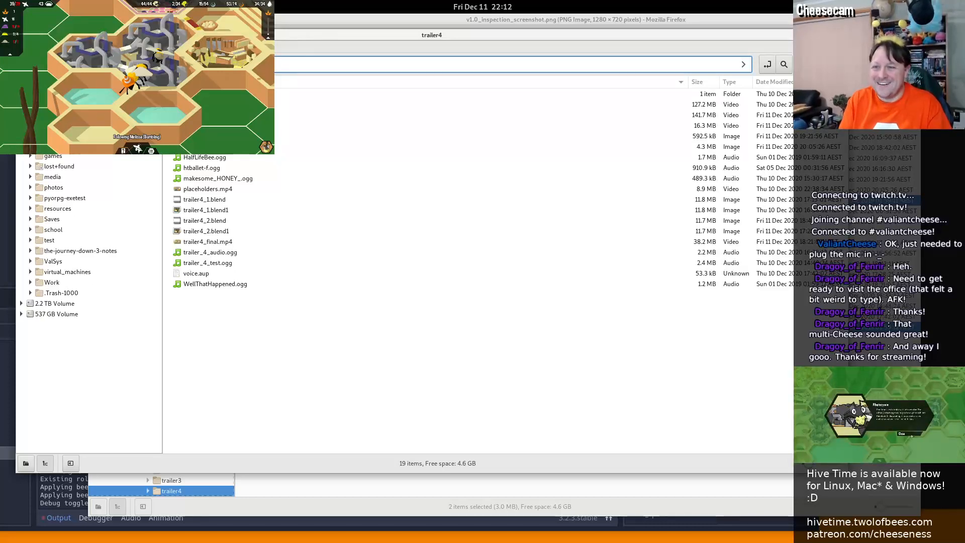
{"action": "key", "text": "Return"}
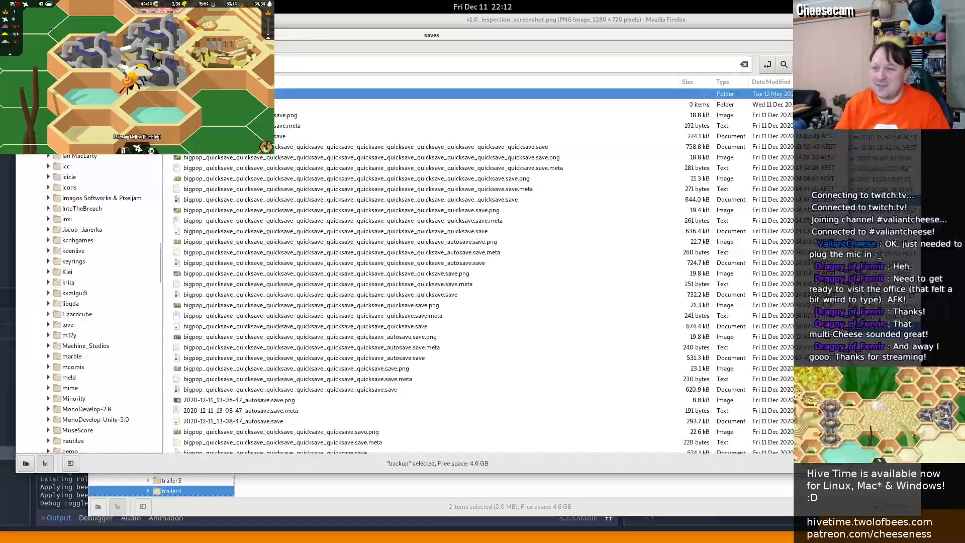
{"action": "right_click", "coordinate": [276, 137]}
{"action": "left_click", "coordinate": [308, 142]}
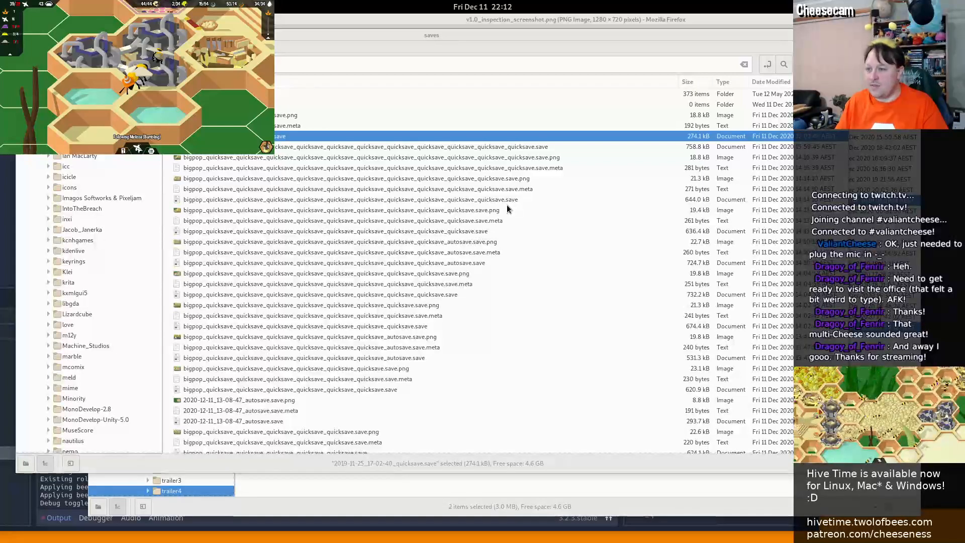
Open version.txt from home_jam's godot_test folder, remove the test suffix from the version string and save the file
{"action": "key", "text": "alt+Tab"}
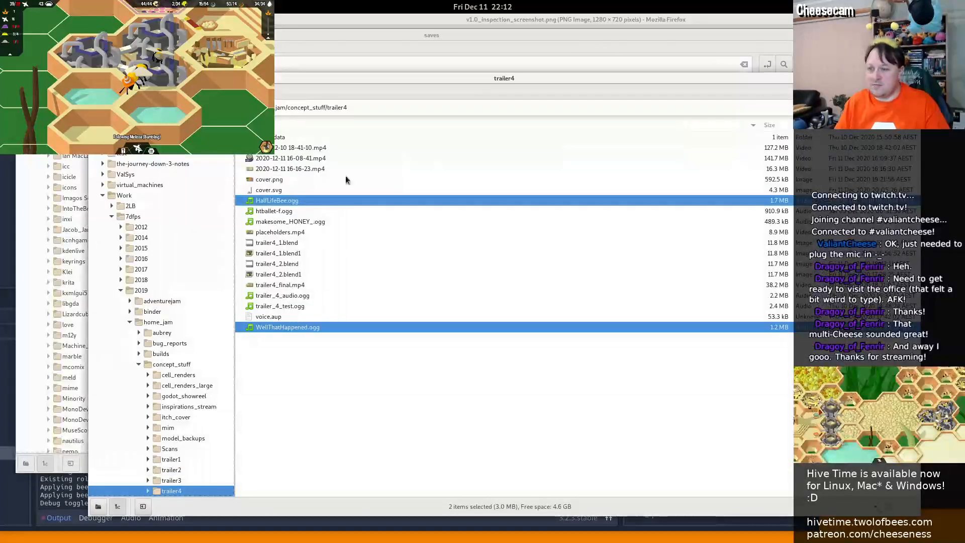
{"action": "left_click", "coordinate": [165, 324]}
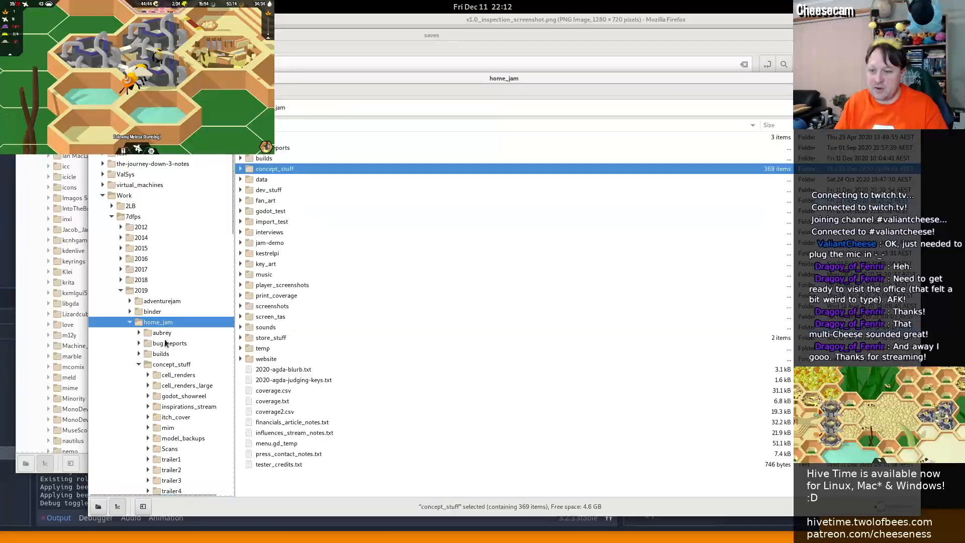
{"action": "left_click", "coordinate": [278, 212]}
{"action": "double_click", "coordinate": [278, 212]}
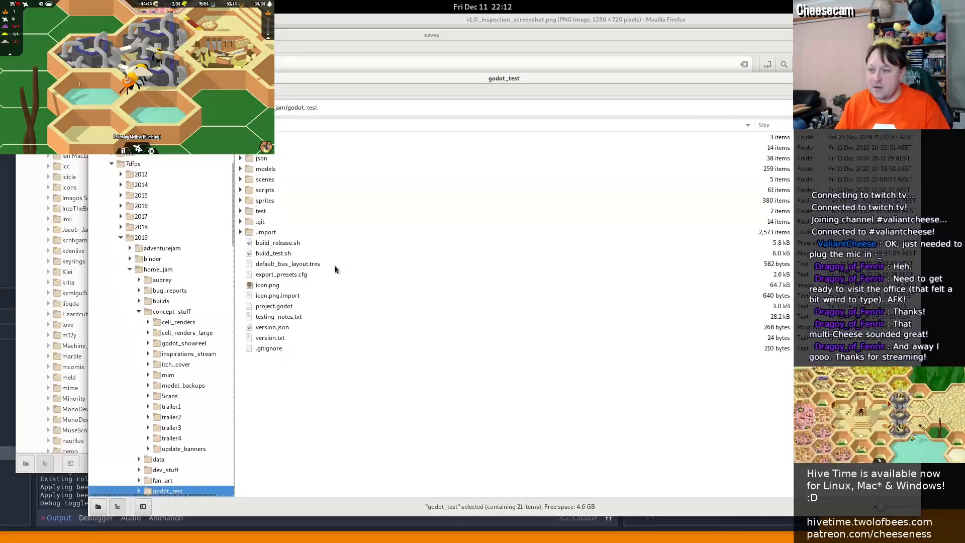
{"action": "right_click", "coordinate": [281, 339]}
{"action": "left_click", "coordinate": [304, 346]}
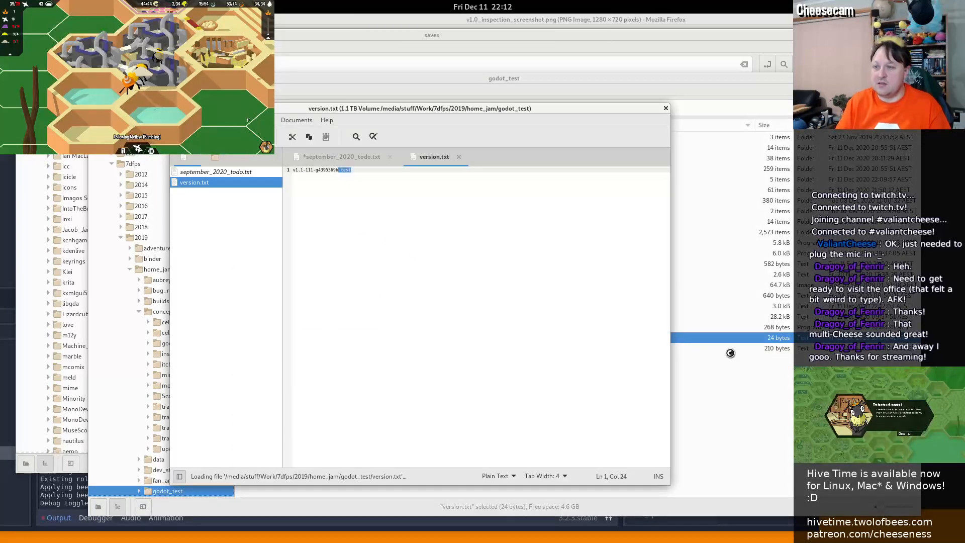
{"action": "key", "text": "Delete"}
{"action": "key", "text": "ctrl+s"}
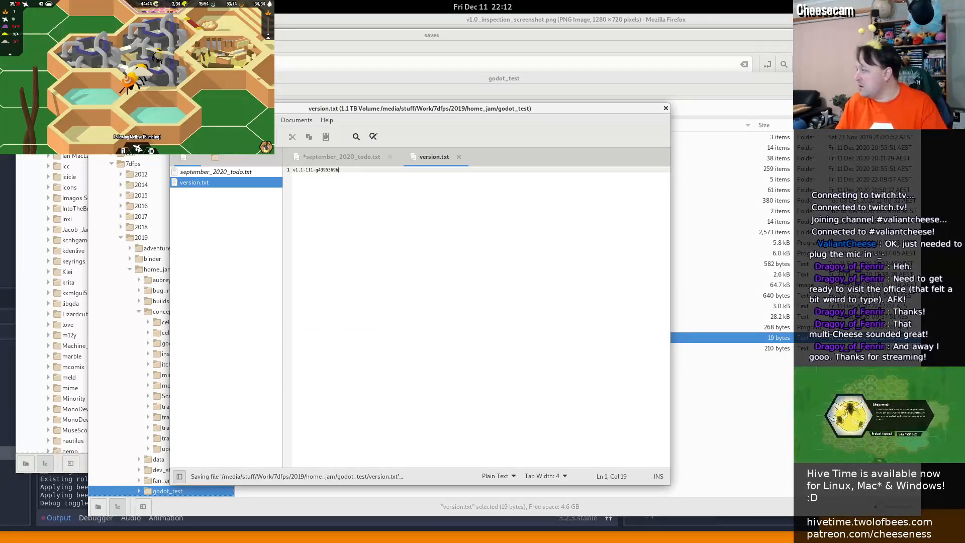
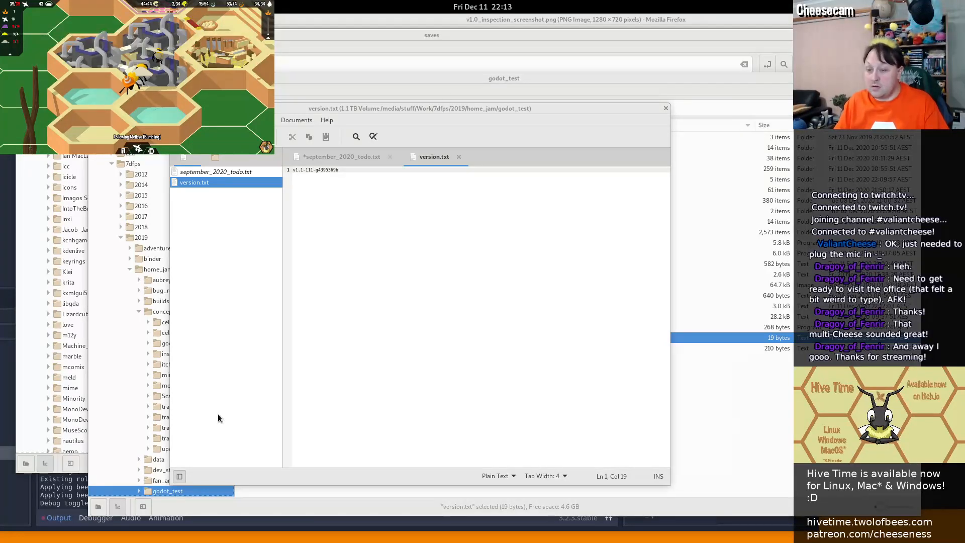
Switch to Godot, restart the Hive Time debug run and dismiss the loaded-save message, moving the screenshot window clear of the game
{"action": "left_click", "coordinate": [323, 532]}
{"action": "left_click", "coordinate": [704, 51]}
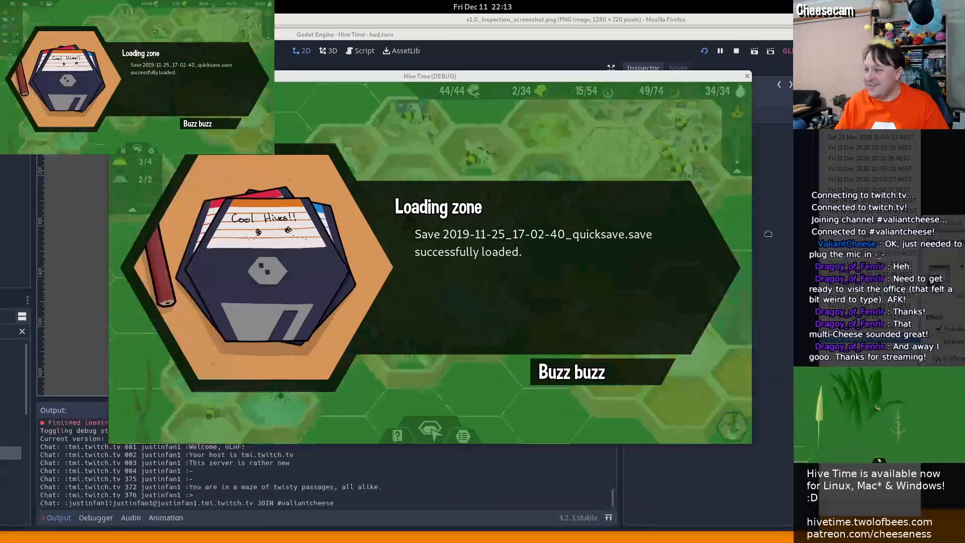
{"action": "left_click_drag", "start_coordinate": [768, 234], "coordinate": [857, 201]}
{"action": "left_click", "coordinate": [574, 373]}
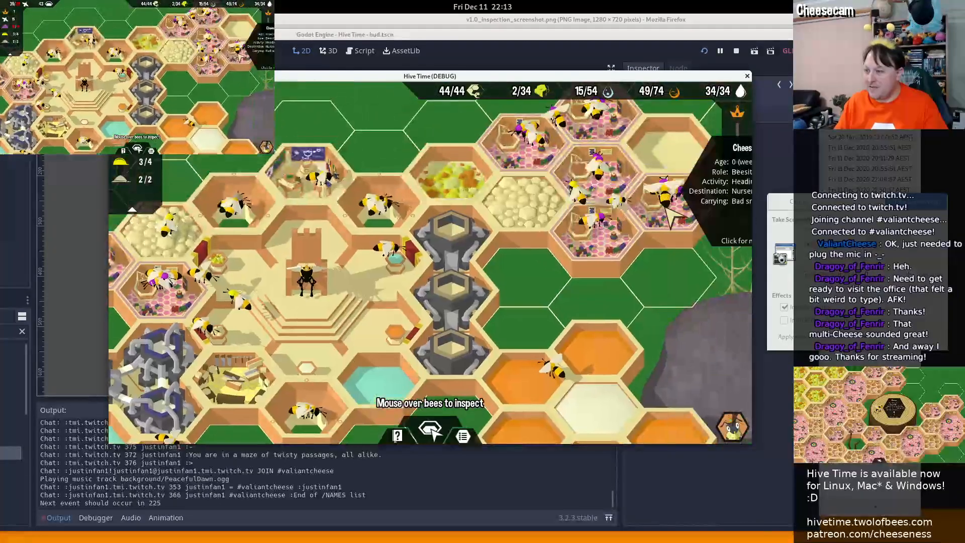
Customise the Beesitter bee by the nurseries with the Worker role and a Party Hat, then follow it
{"action": "left_click", "coordinate": [619, 202]}
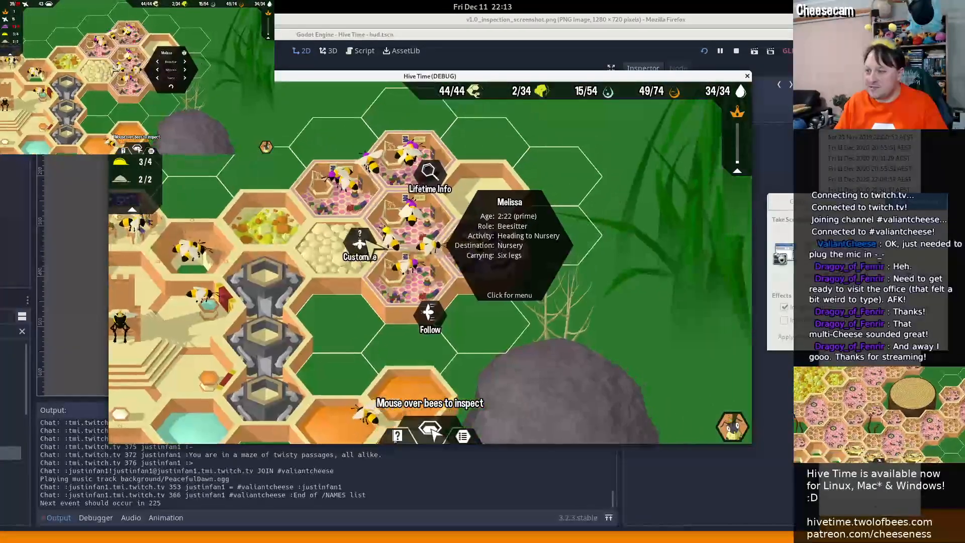
{"action": "left_click", "coordinate": [360, 245]}
{"action": "left_click", "coordinate": [477, 246]}
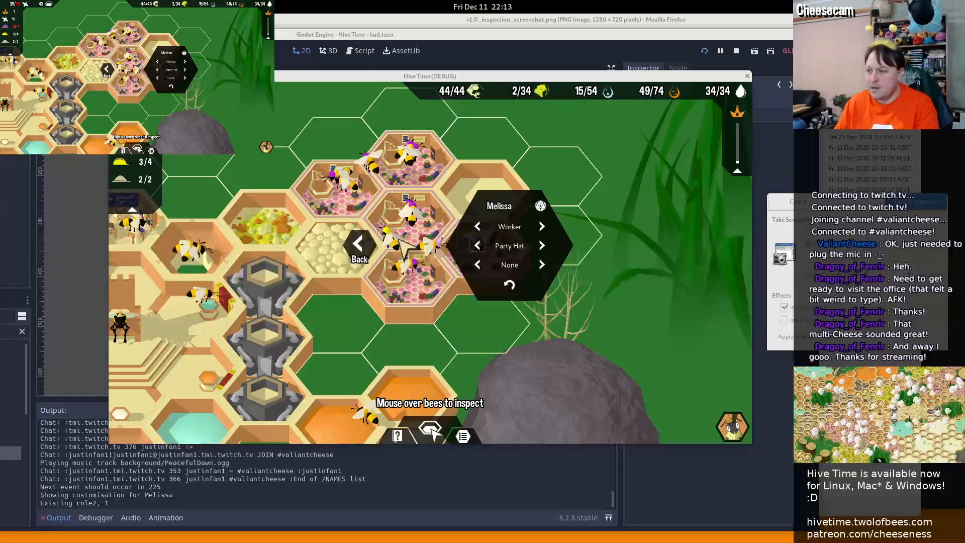
{"action": "left_click", "coordinate": [366, 249]}
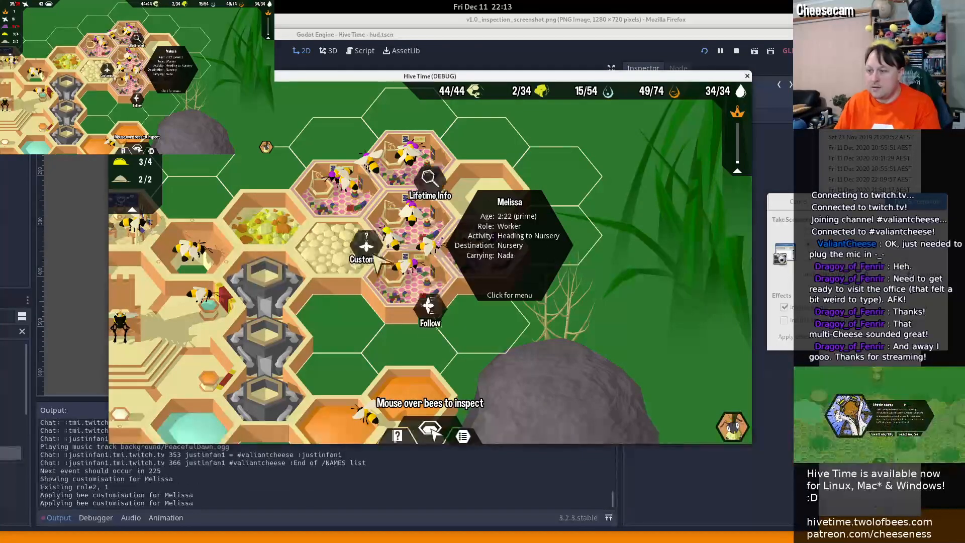
{"action": "left_click", "coordinate": [430, 311]}
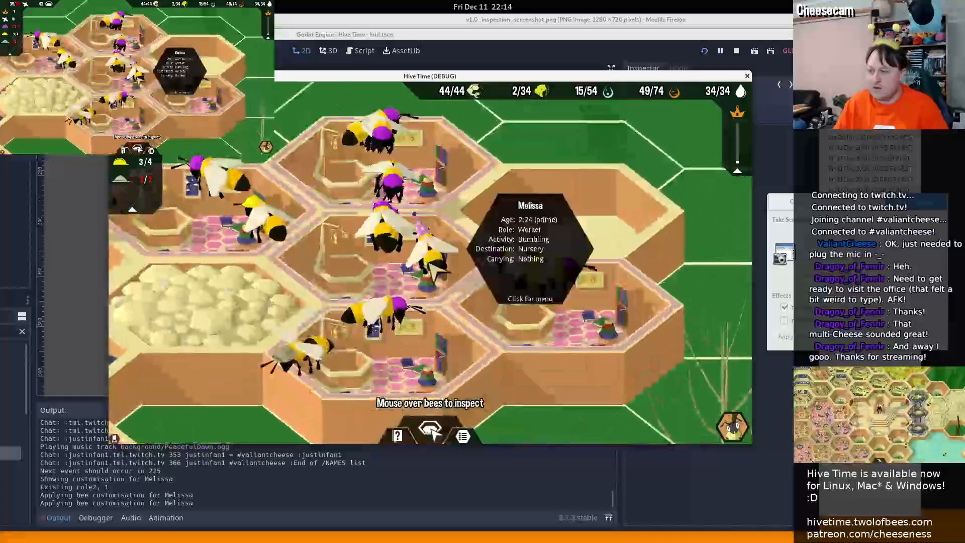
Change the party-hatted Worker bee's hat to Witches Hat and follow the bee
{"action": "left_click", "coordinate": [427, 255]}
{"action": "left_click", "coordinate": [364, 251]}
{"action": "left_click", "coordinate": [360, 250]}
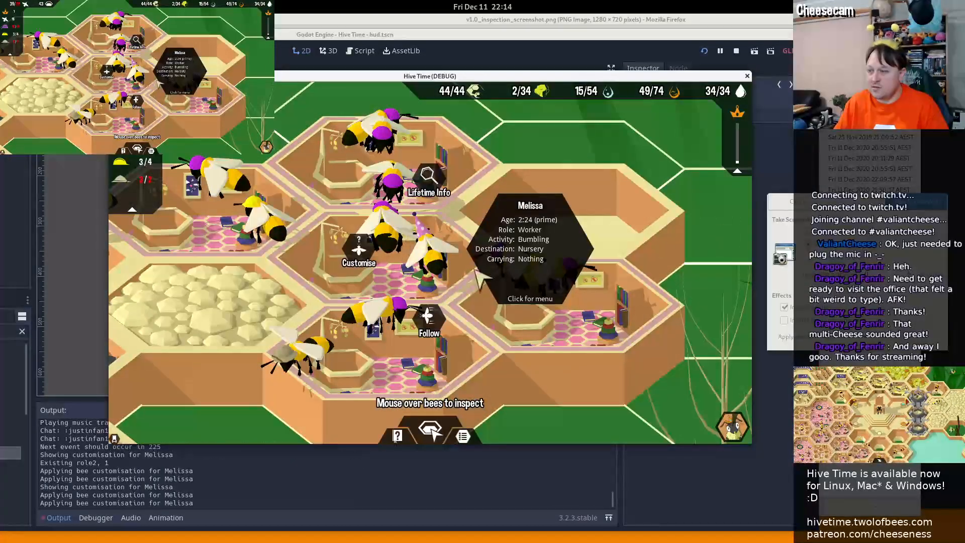
{"action": "left_click", "coordinate": [361, 251]}
{"action": "left_click", "coordinate": [498, 249]}
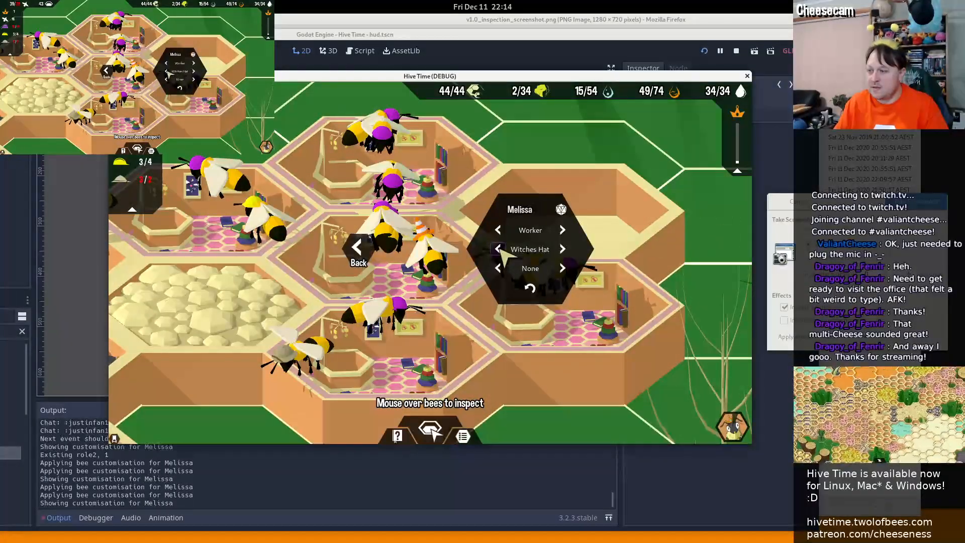
{"action": "left_click", "coordinate": [356, 249]}
{"action": "left_click", "coordinate": [446, 324]}
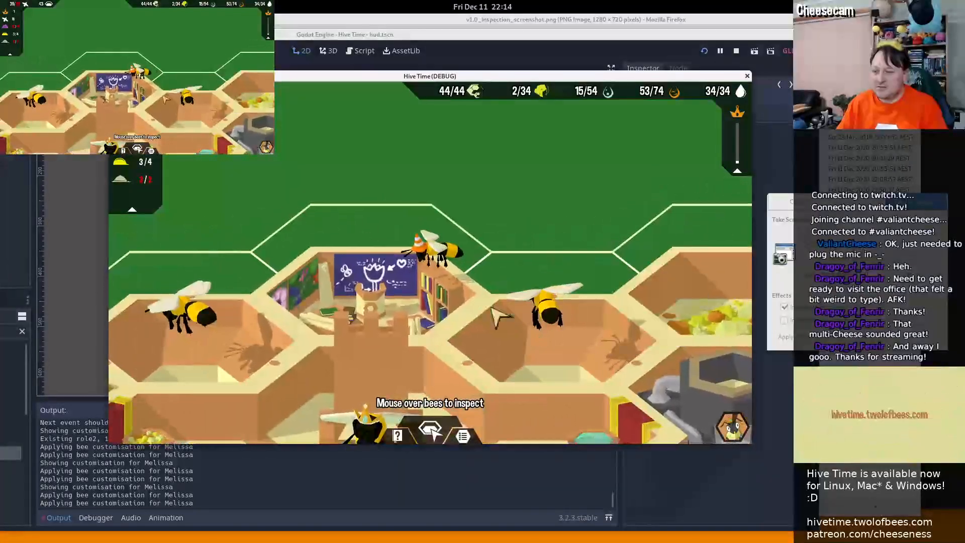
Follow the cone-hatted bee through the hive to the throne room, then stop following and bring up its info beside it
{"action": "right_click", "coordinate": [519, 372]}
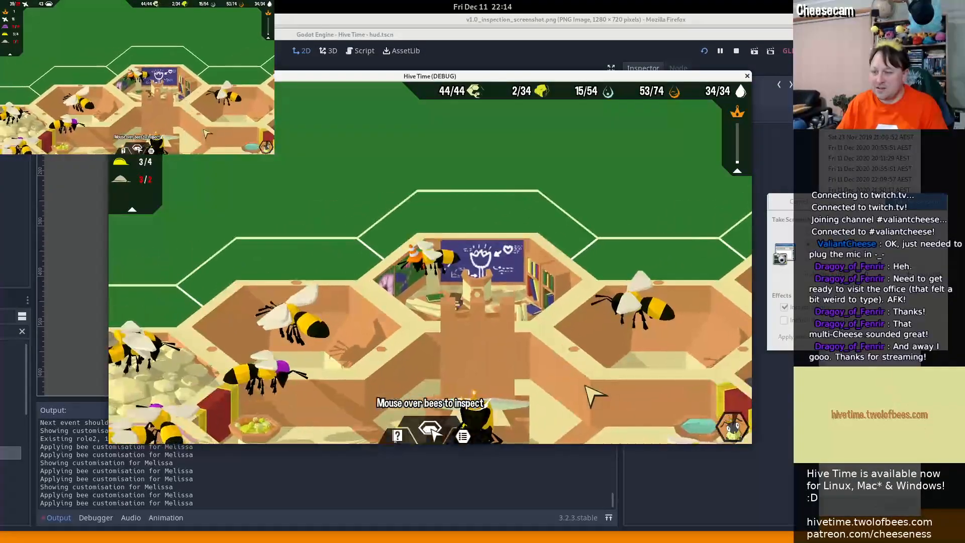
{"action": "right_click", "coordinate": [593, 397]}
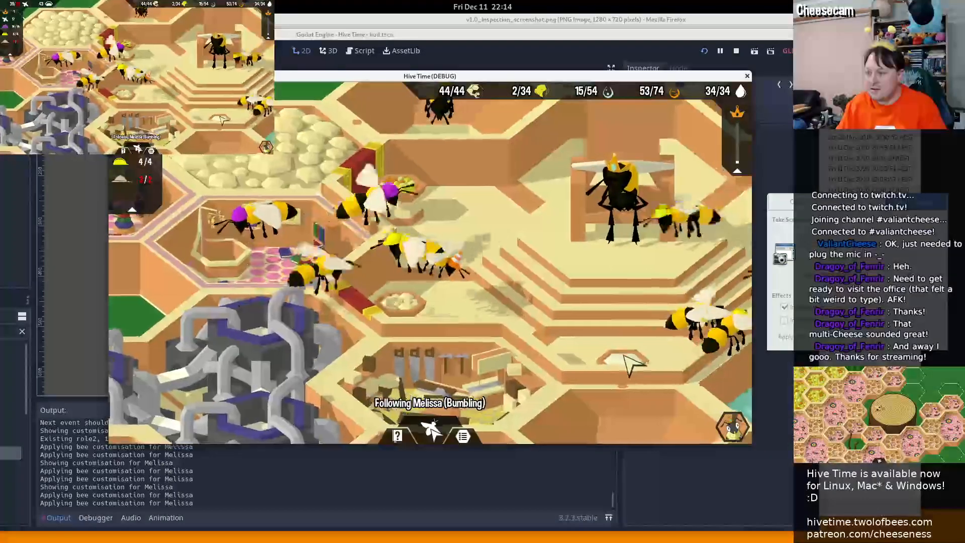
{"action": "left_click", "coordinate": [623, 353]}
{"action": "key", "text": "Tab"}
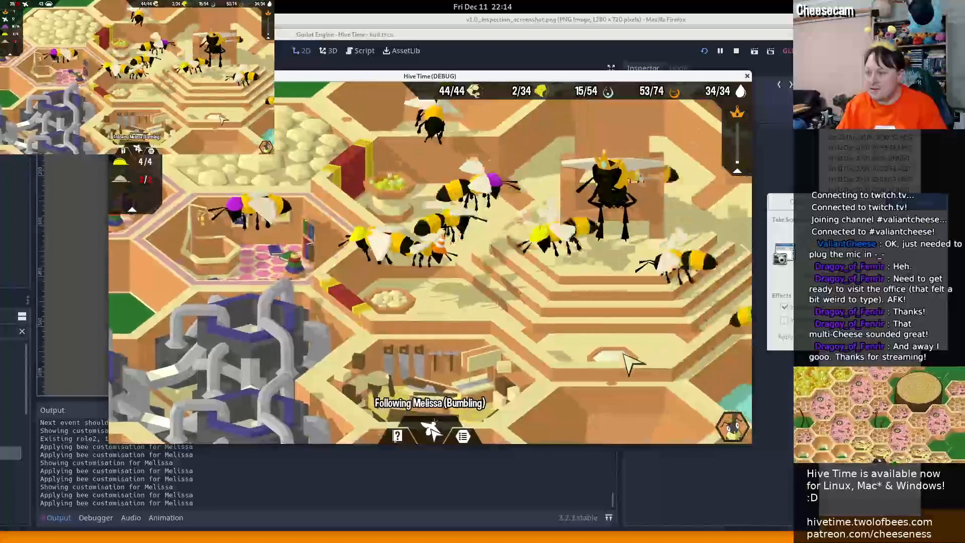
{"action": "key", "text": "Tab"}
{"action": "key", "text": "Tab"}
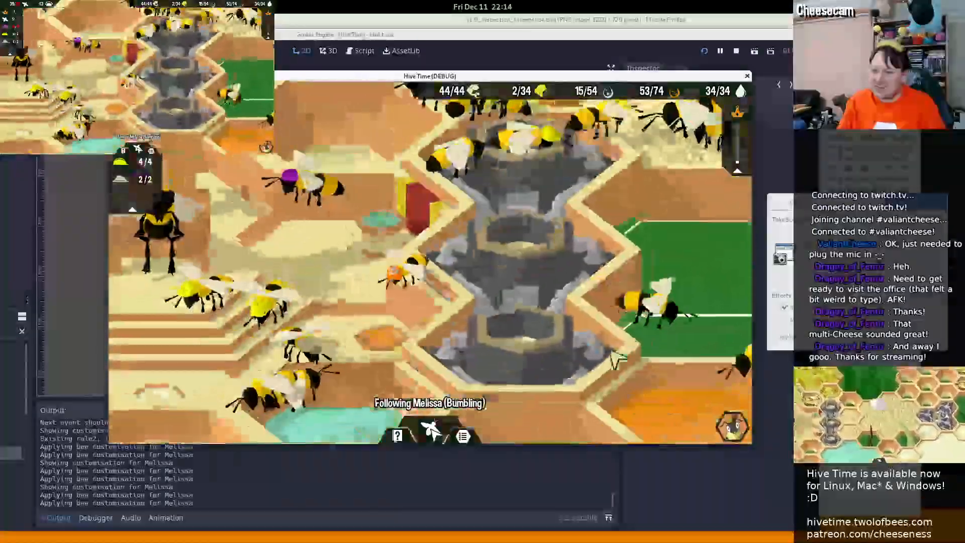
{"action": "left_click", "coordinate": [612, 351]}
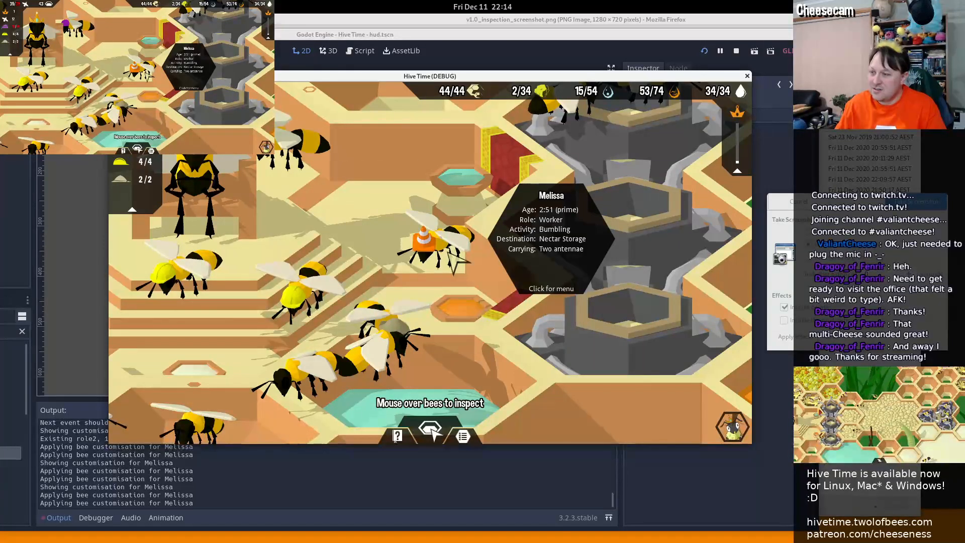
Switch to the screenshot tool and capture the game window with the cone-hatted bee's info panel showing
{"action": "key", "text": "alt+Tab"}
{"action": "key", "text": "alt+Tab"}
{"action": "key", "text": "alt+Tab"}
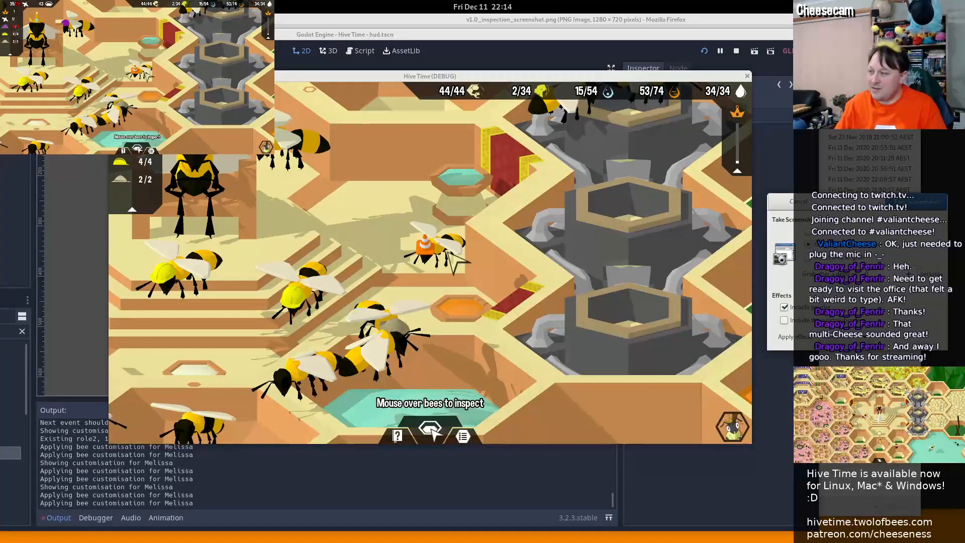
{"action": "left_click", "coordinate": [929, 203]}
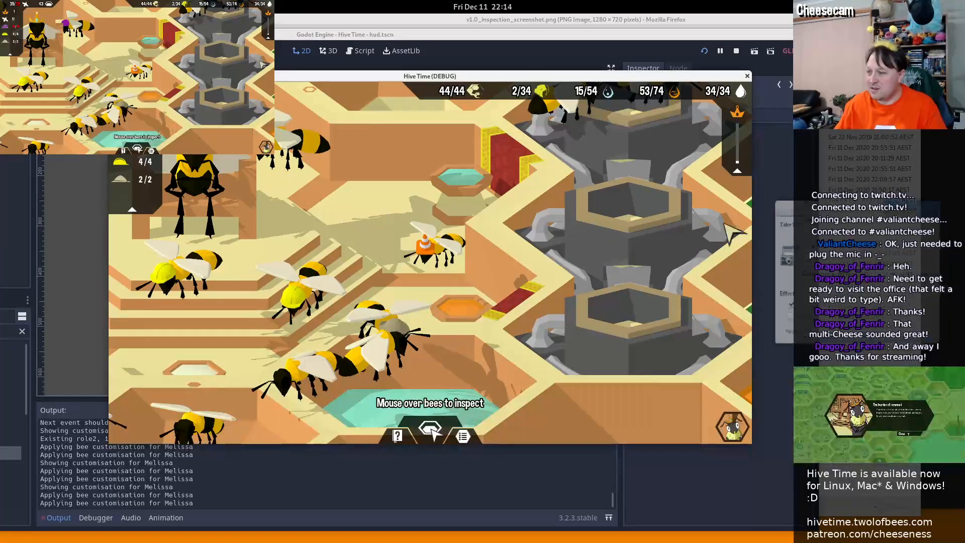
{"action": "mouse_move", "coordinate": [451, 261]}
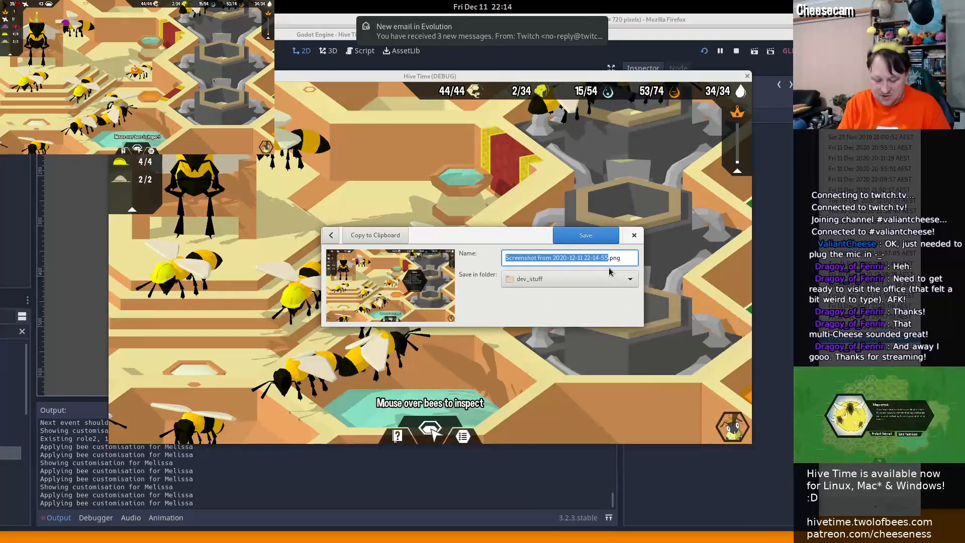
Name the screenshot v1.2_special_bee.png and save it in the dev_stuff folder
{"action": "type", "text": "cus"}
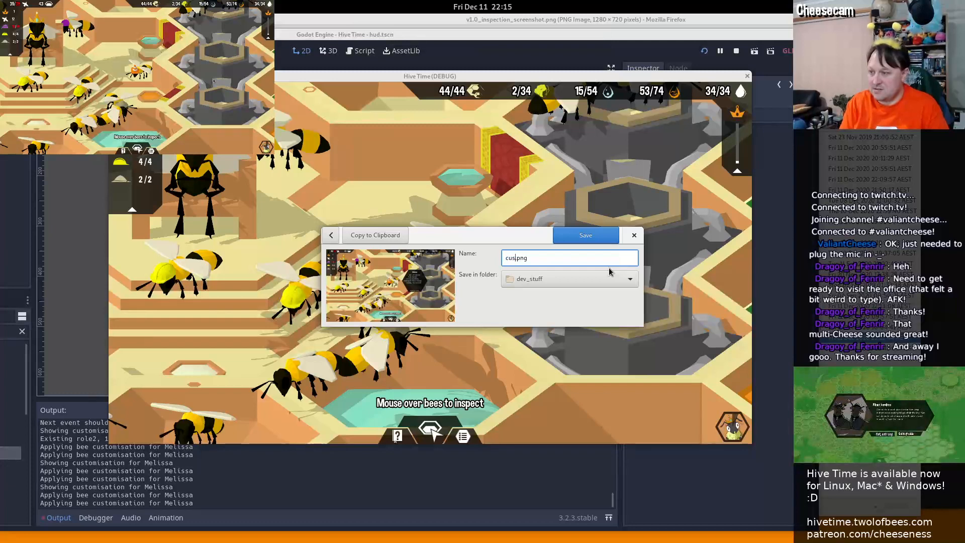
{"action": "key", "text": "shift+Home"}
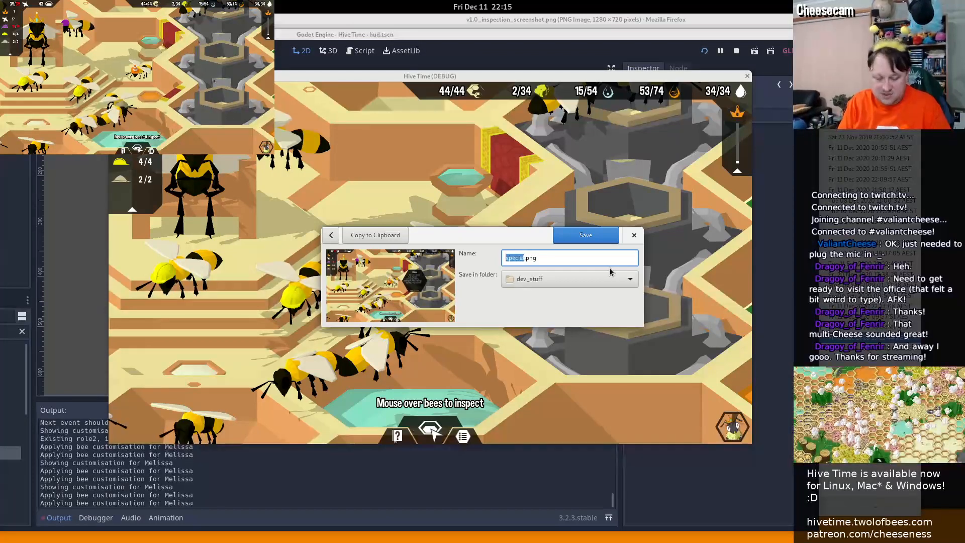
{"action": "type", "text": "v1.2_"}
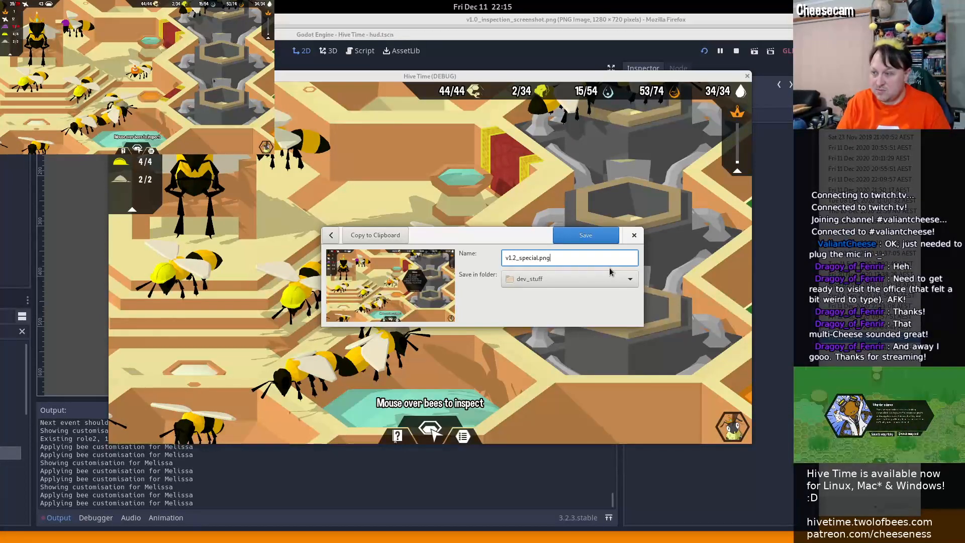
{"action": "key", "text": "Left"}
{"action": "key", "text": "Left"}
{"action": "key", "text": "Left"}
{"action": "key", "text": "Left"}
{"action": "type", "text": "_bee"}
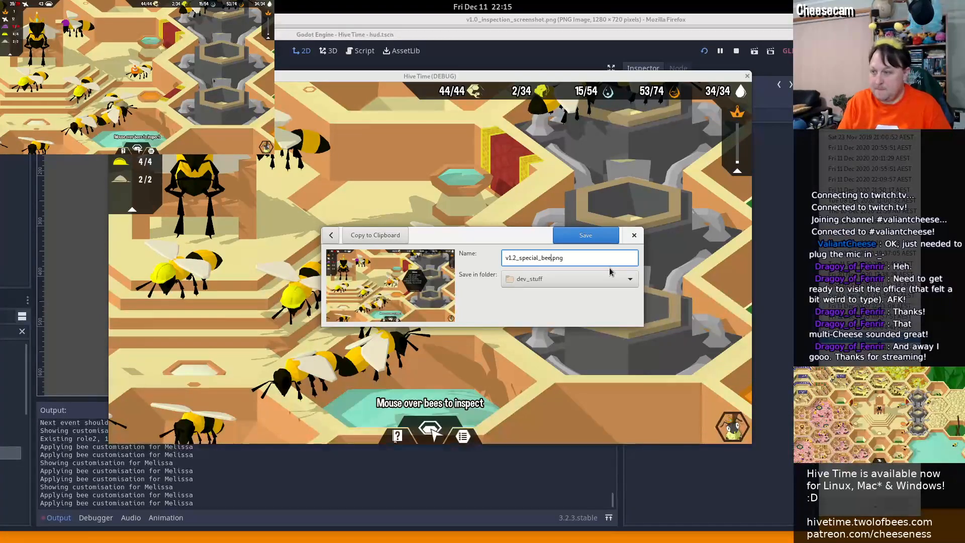
{"action": "key", "text": "Return"}
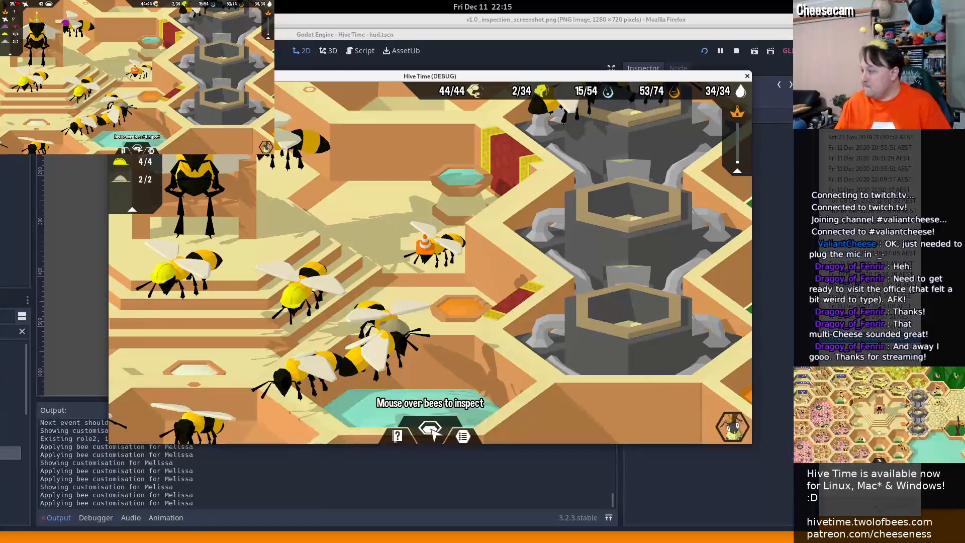
{"action": "key", "text": "alt+Tab"}
{"action": "key", "text": "alt+Tab"}
{"action": "key", "text": "alt+Tab"}
{"action": "key", "text": "alt+Tab"}
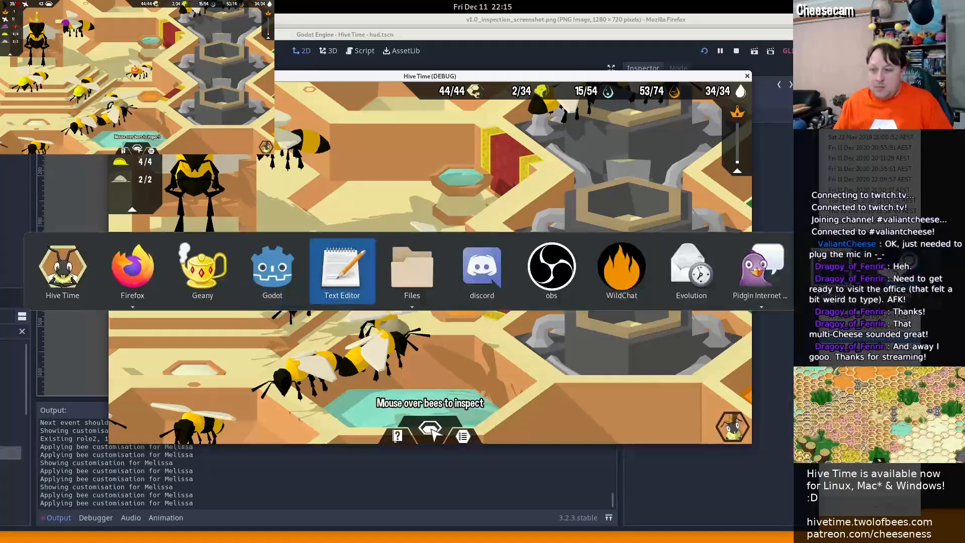
{"action": "key", "text": "alt+Tab"}
{"action": "key", "text": "alt+Tab"}
{"action": "key", "text": "alt+Tab"}
{"action": "key", "text": "alt+Tab"}
{"action": "key", "text": "alt+Tab"}
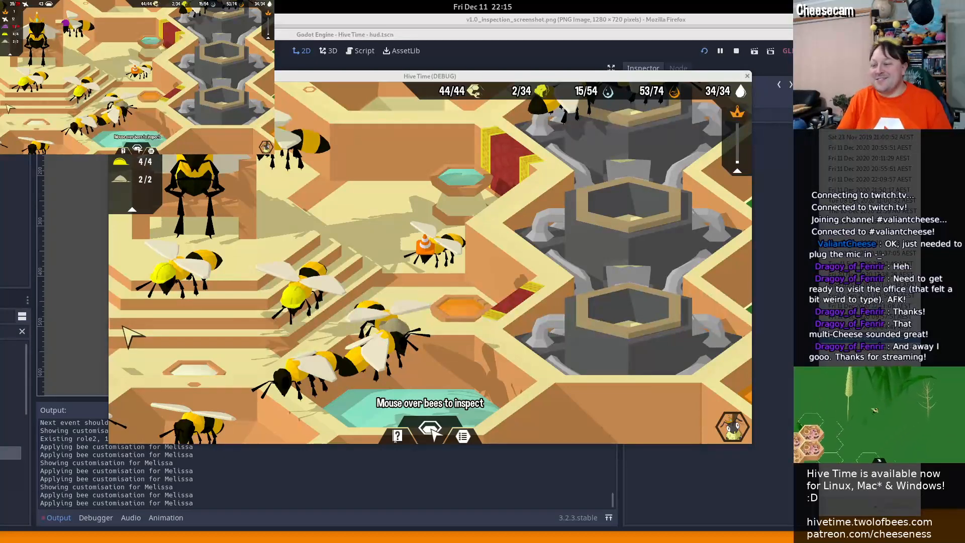
Switch to Firefox and return to the Images section of the Hive Time press kit page
{"action": "mouse_move", "coordinate": [262, 344]}
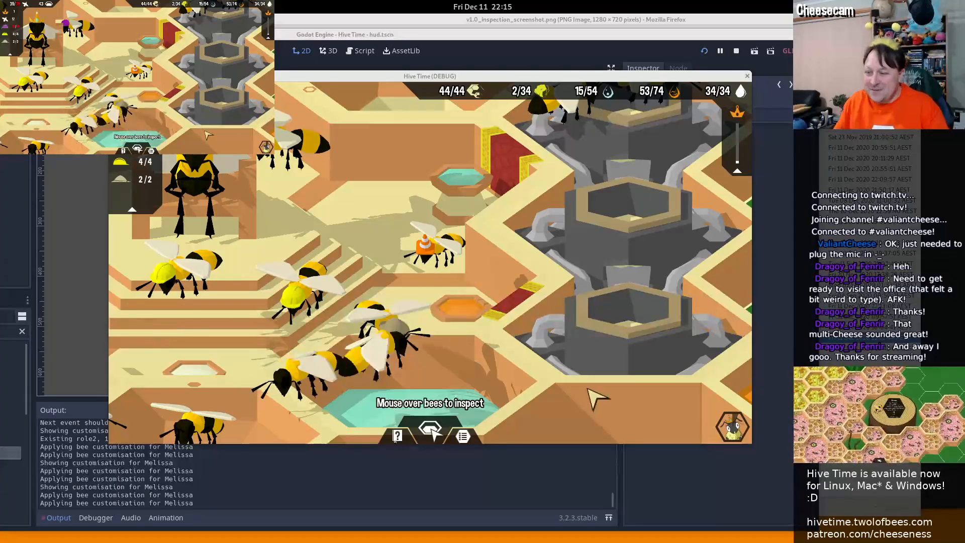
{"action": "mouse_move", "coordinate": [288, 297]}
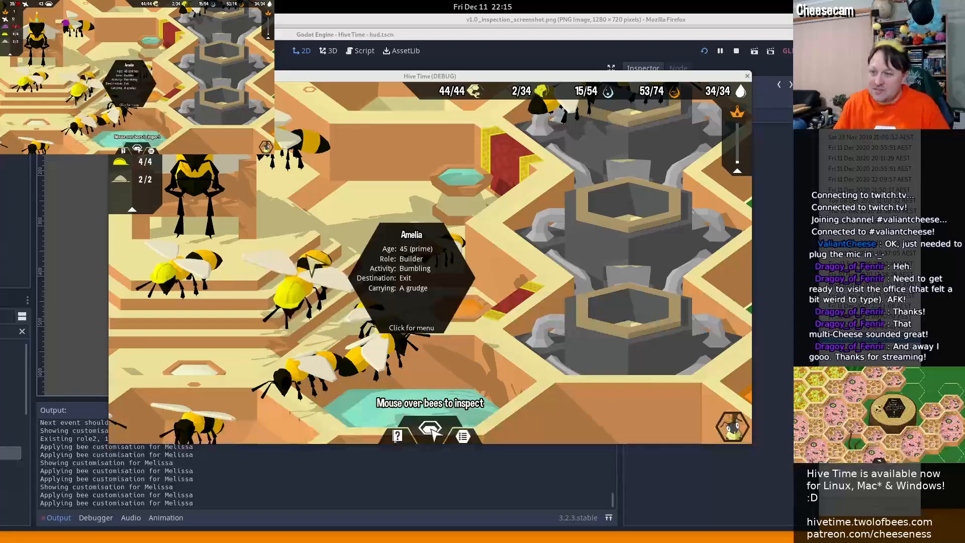
{"action": "mouse_move", "coordinate": [287, 154]}
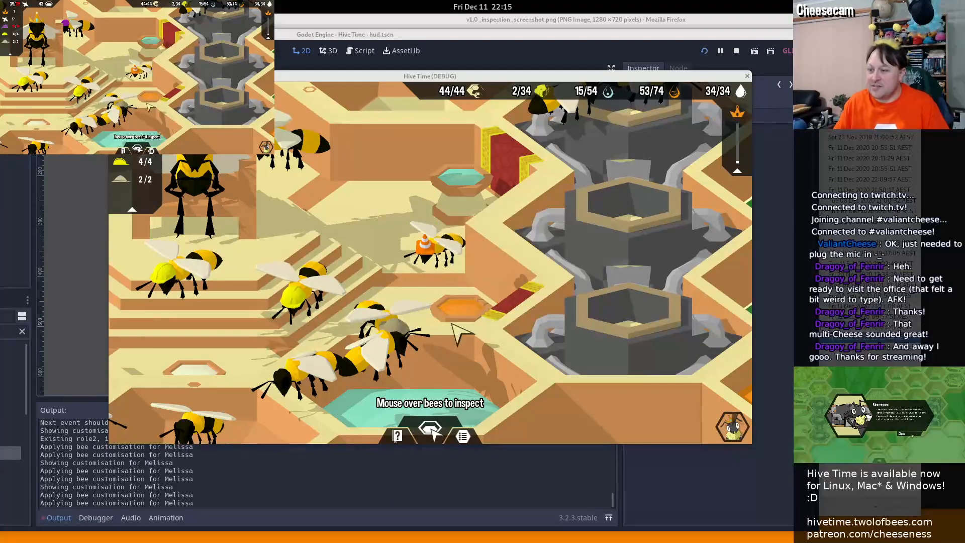
{"action": "key", "text": "alt+Tab"}
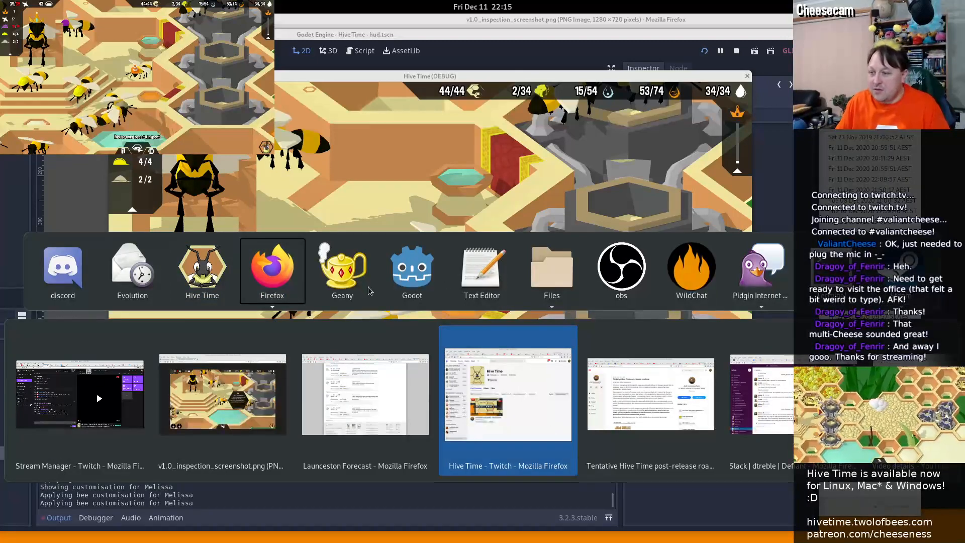
{"action": "left_click", "coordinate": [208, 415]}
{"action": "key", "text": "alt+Left"}
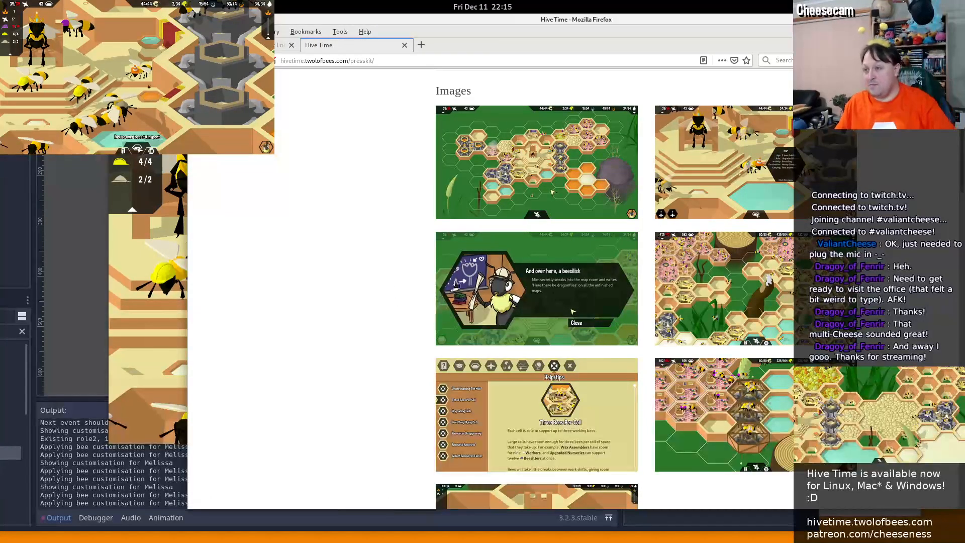
Switch to the text editor, undo the last edit in september_2020_todo.txt and save the file
{"action": "key", "text": "alt+Tab"}
{"action": "key", "text": "alt+Tab"}
{"action": "key", "text": "alt+Tab"}
{"action": "key", "text": "alt+Tab"}
{"action": "key", "text": "alt+Tab"}
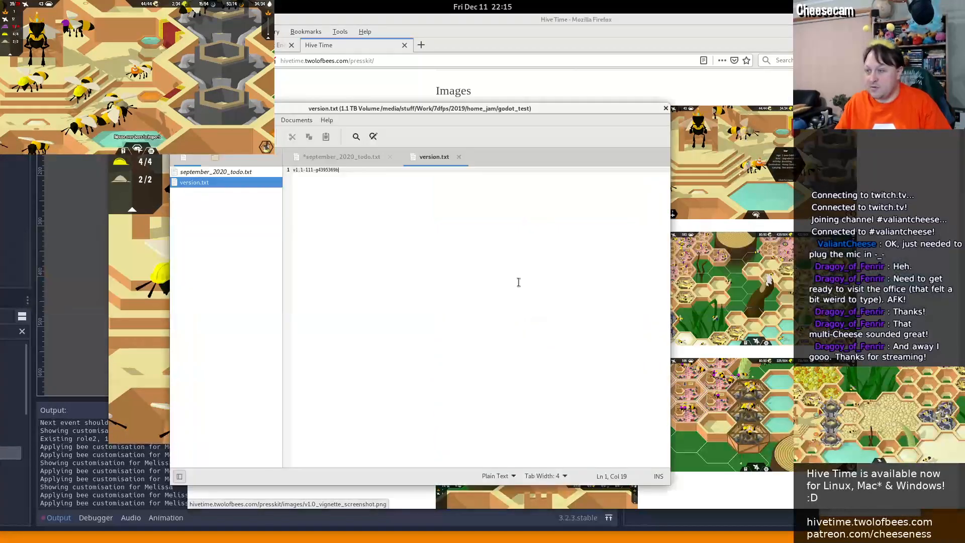
{"action": "left_click", "coordinate": [235, 172]}
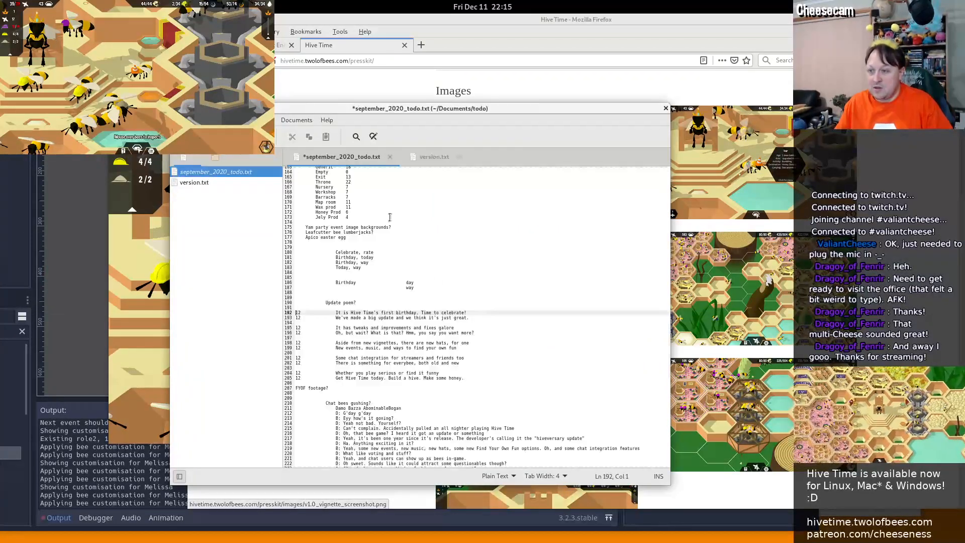
{"action": "key", "text": "ctrl+z"}
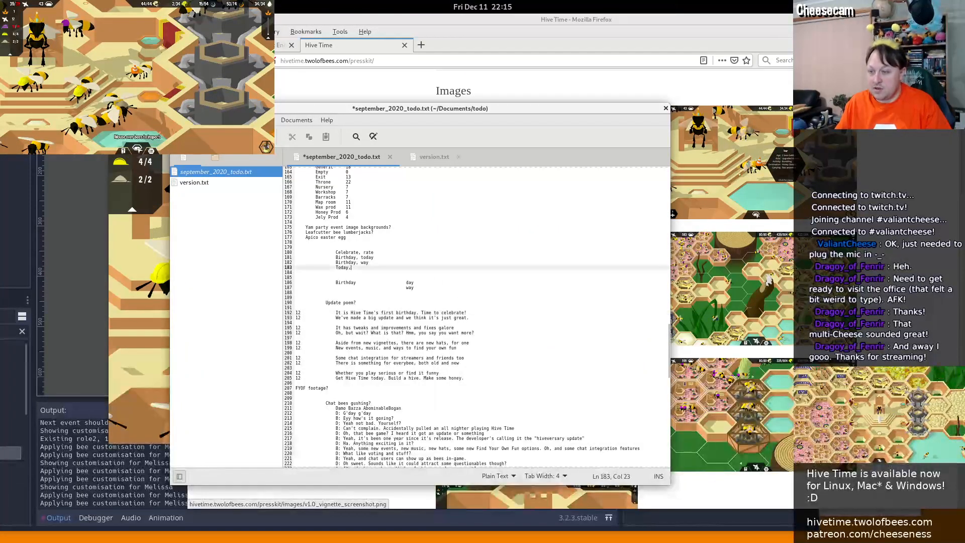
{"action": "key", "text": "ctrl+s"}
Open maproom_vignettes.json from the json folder of 7dfps/2019/home_jam/godot_test
{"action": "key", "text": "ctrl+o"}
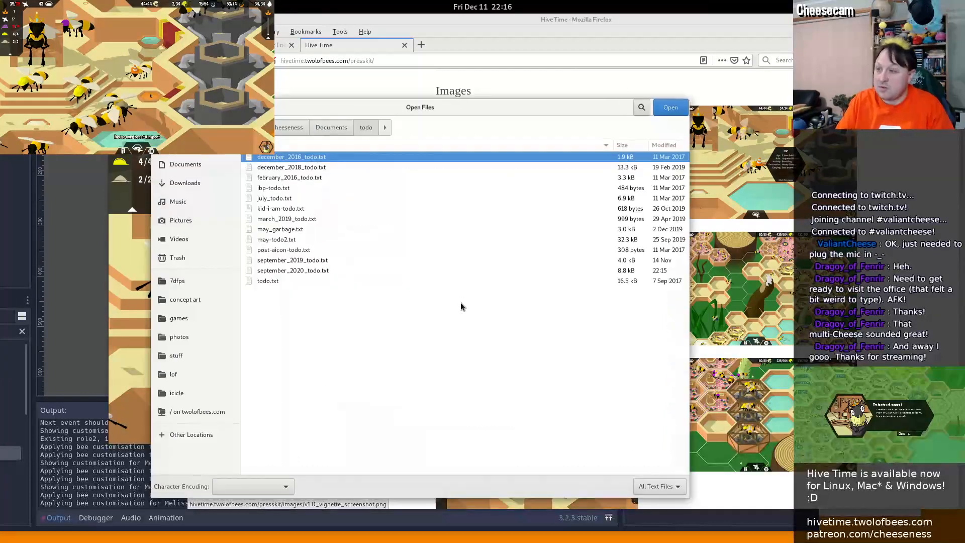
{"action": "left_click", "coordinate": [177, 280]}
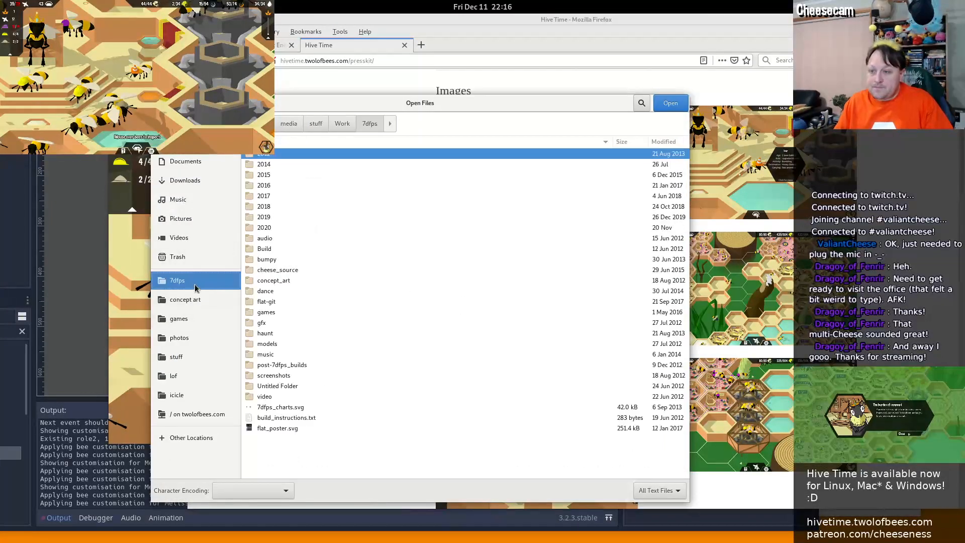
{"action": "double_click", "coordinate": [263, 217]}
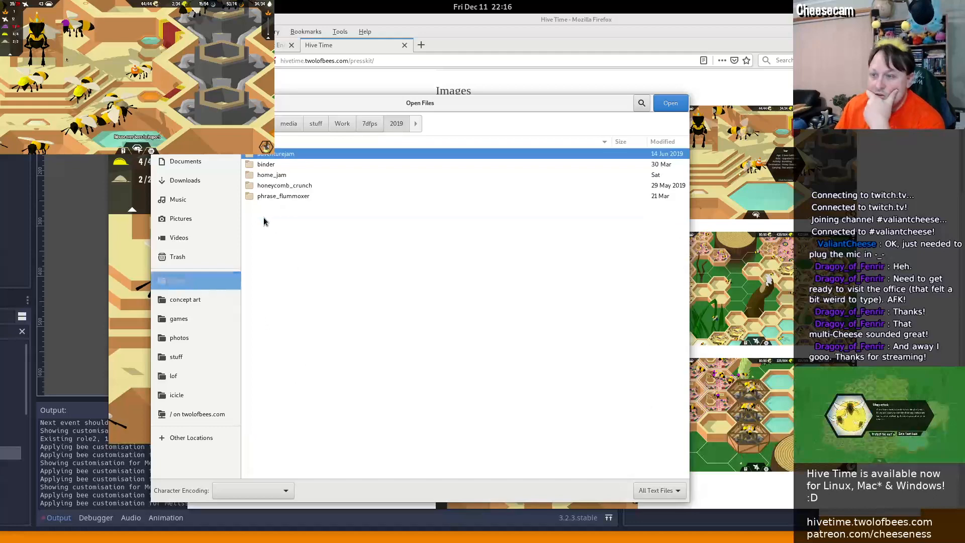
{"action": "double_click", "coordinate": [280, 174]}
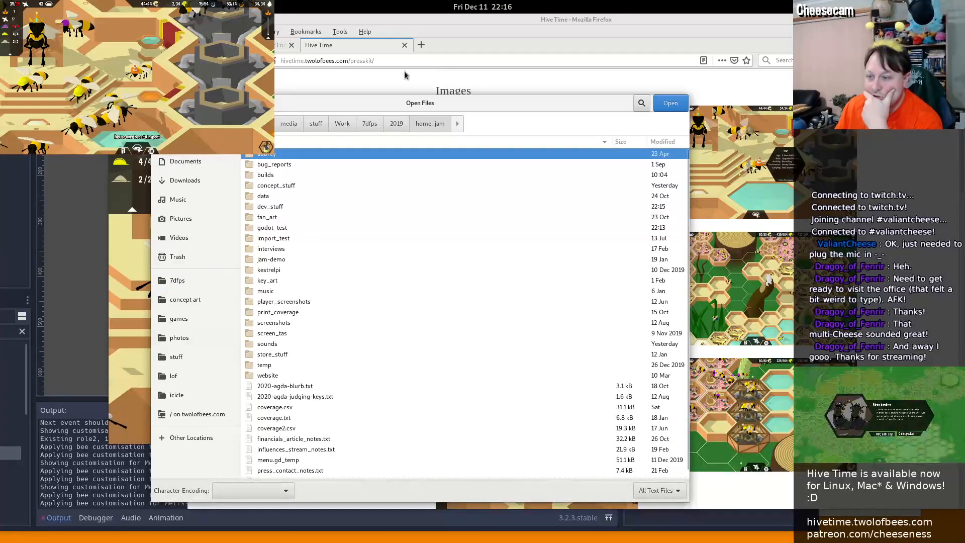
{"action": "double_click", "coordinate": [285, 229]}
{"action": "double_click", "coordinate": [294, 184]}
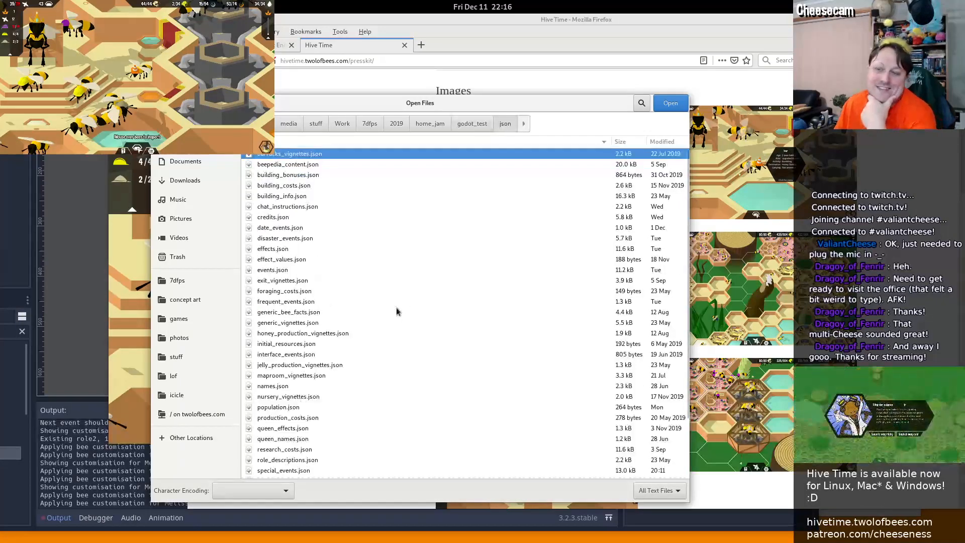
{"action": "scroll", "coordinate": [323, 310], "scroll_direction": "down", "scroll_amount": 3}
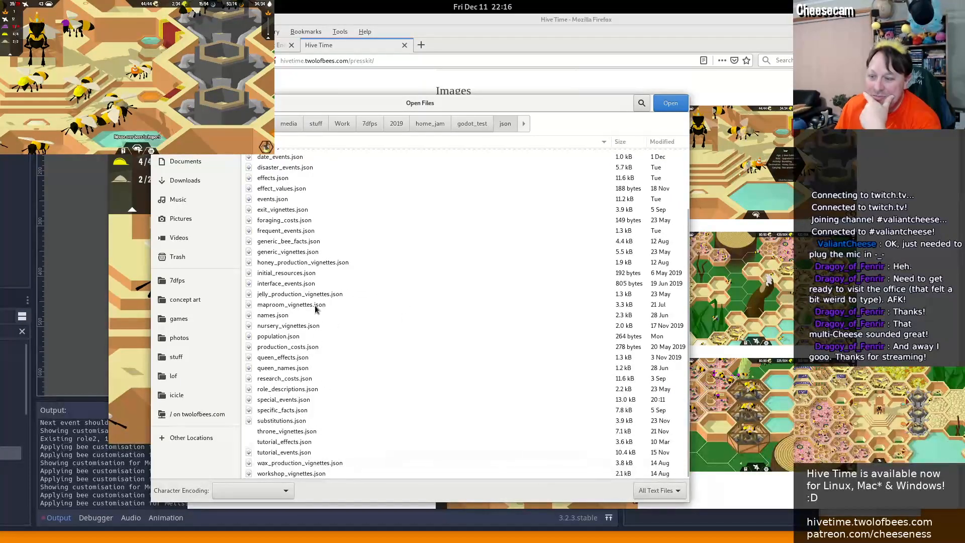
{"action": "double_click", "coordinate": [291, 304]}
Search the file for "bee" and copy the complete "And over here, a beesilisk" vignette entry
{"action": "key", "text": "ctrl+f"}
{"action": "type", "text": "b"}
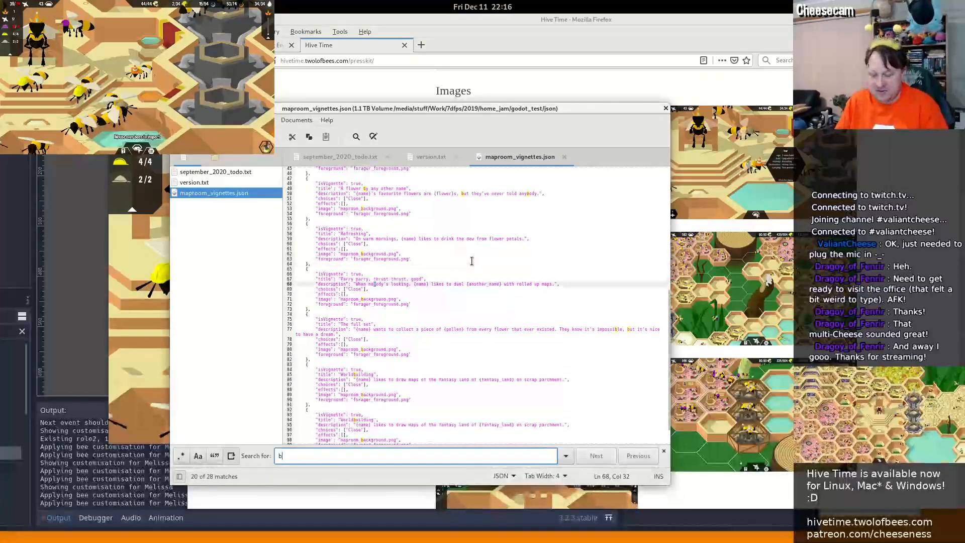
{"action": "type", "text": "ee"}
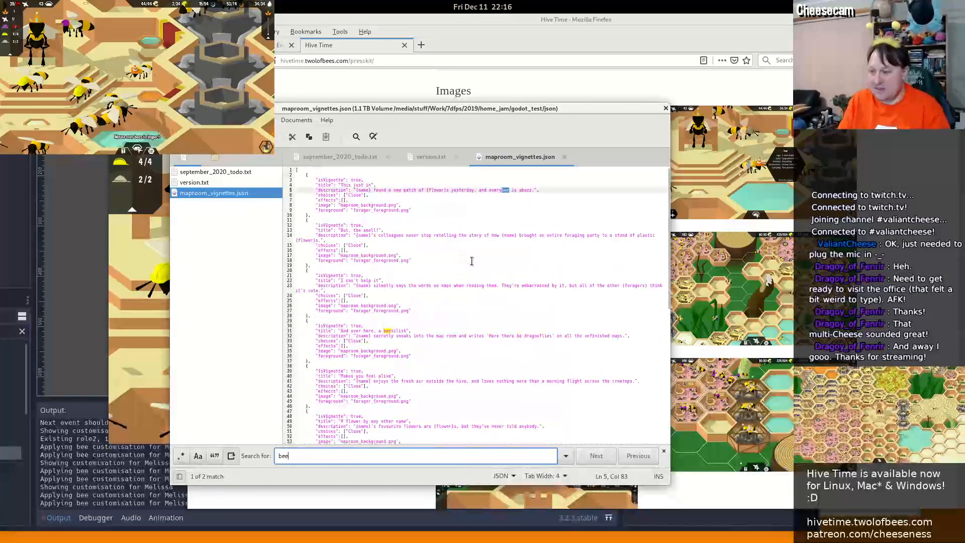
{"action": "left_click", "coordinate": [325, 319]}
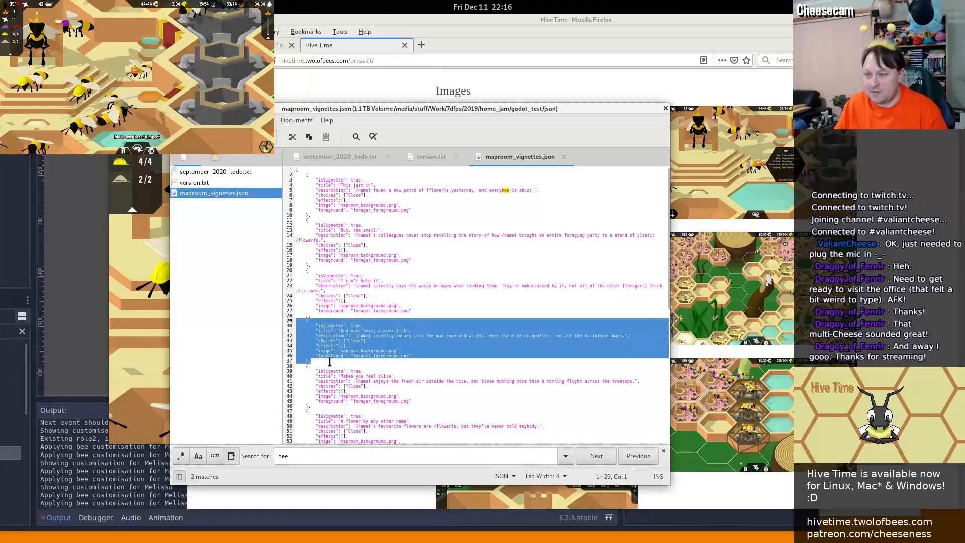
Switch to Godot and paste the vignette entry into debug_stuff.gd, between the commented-out return and the "Doing sequenced event" print line
{"action": "key", "text": "alt+Tab"}
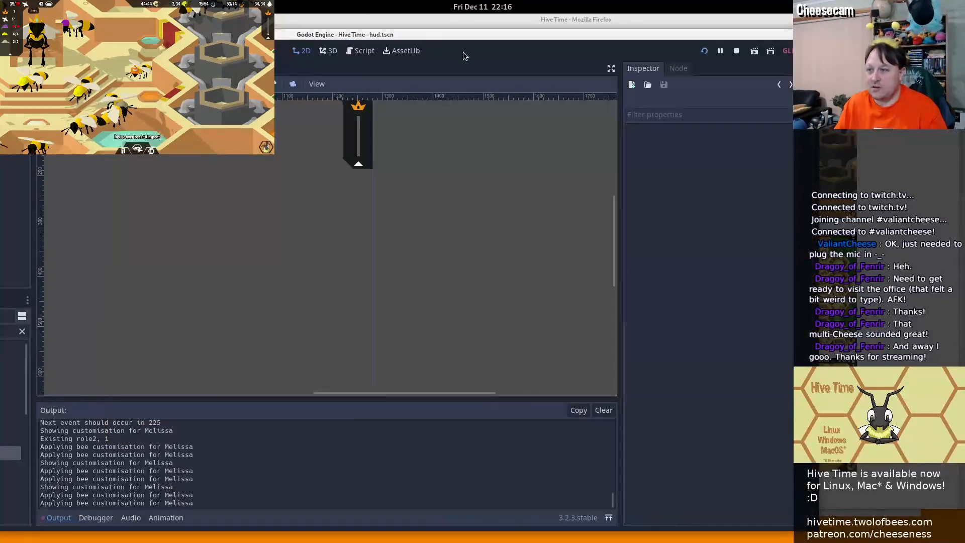
{"action": "left_click", "coordinate": [332, 193]}
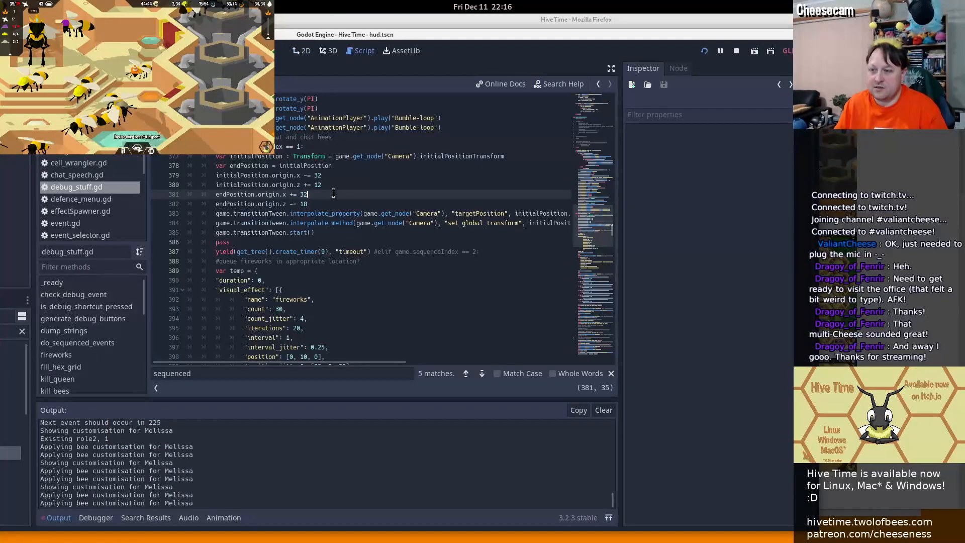
{"action": "scroll", "coordinate": [332, 193], "scroll_direction": "up", "scroll_amount": 3}
{"action": "scroll", "coordinate": [332, 193], "scroll_direction": "up", "scroll_amount": 5}
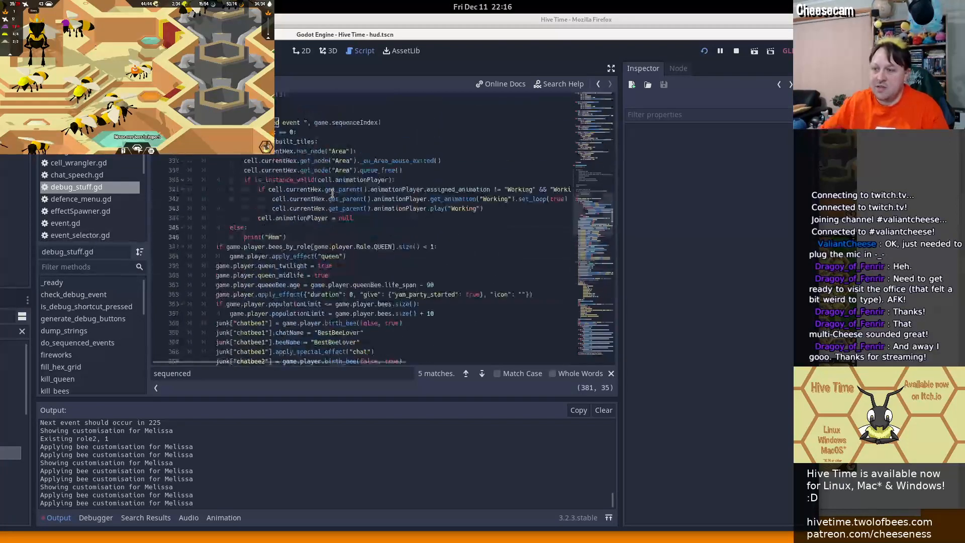
{"action": "left_click", "coordinate": [239, 193]}
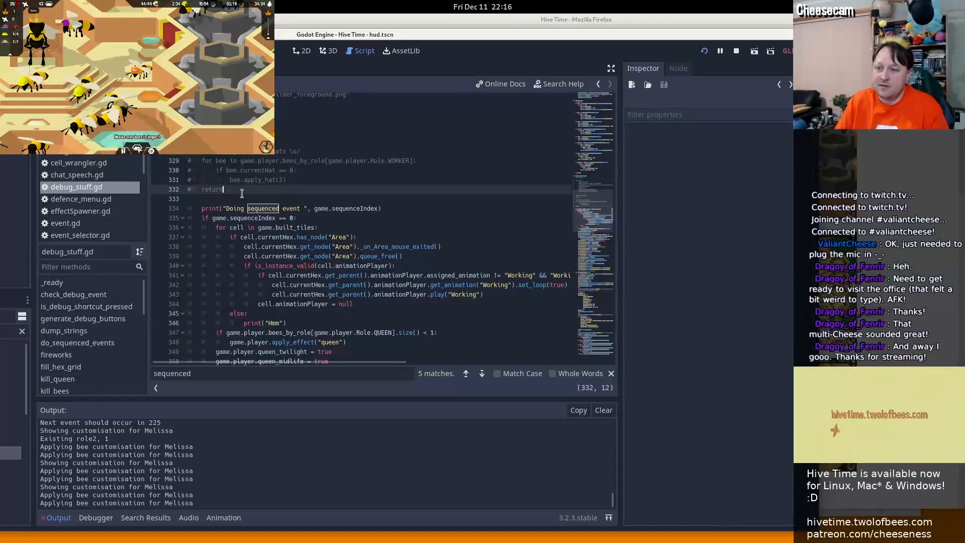
{"action": "key", "text": "Return"}
{"action": "key", "text": "Return"}
{"action": "key", "text": "Return"}
{"action": "key", "text": "Up"}
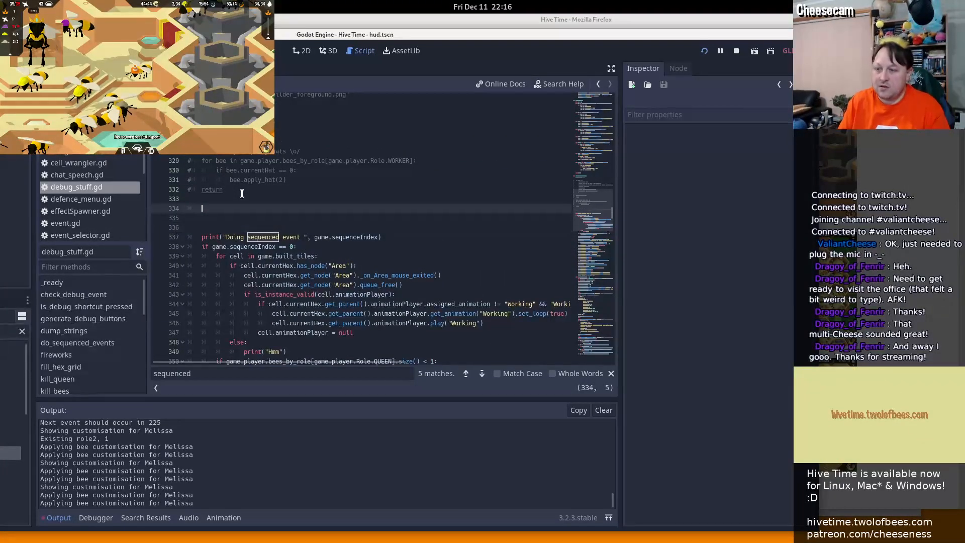
{"action": "key", "text": "ctrl+v"}
Wrap the pasted vignette entry in a game.showEvent() call, replacing its trailing comma with the closing parenthesis
{"action": "key", "text": "Up"}
{"action": "key", "text": "Up"}
{"action": "key", "text": "Up"}
{"action": "key", "text": "Up"}
{"action": "key", "text": "Up"}
{"action": "key", "text": "Up"}
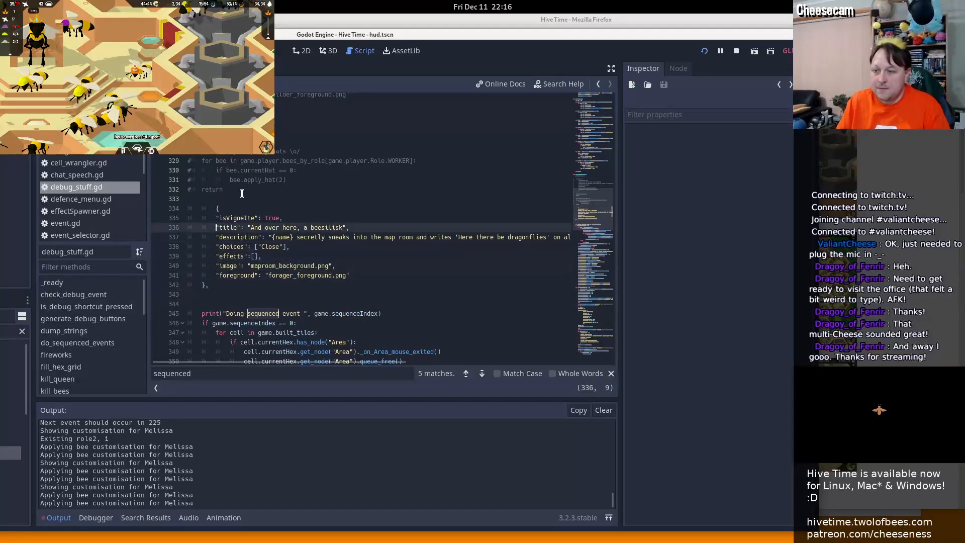
{"action": "key", "text": "Up"}
{"action": "key", "text": "Up"}
{"action": "key", "text": "BackSpace"}
{"action": "type", "text": "ga"}
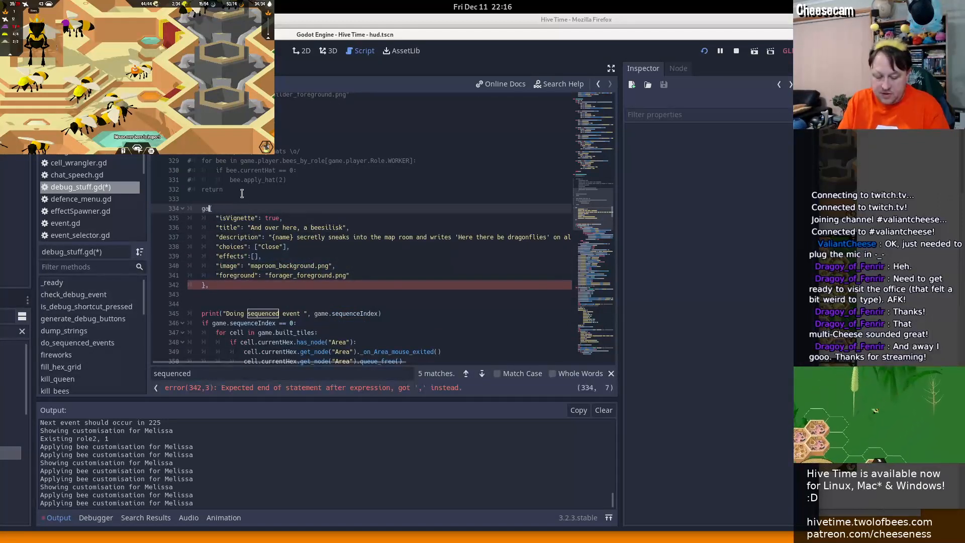
{"action": "type", "text": "me.showEvent("}
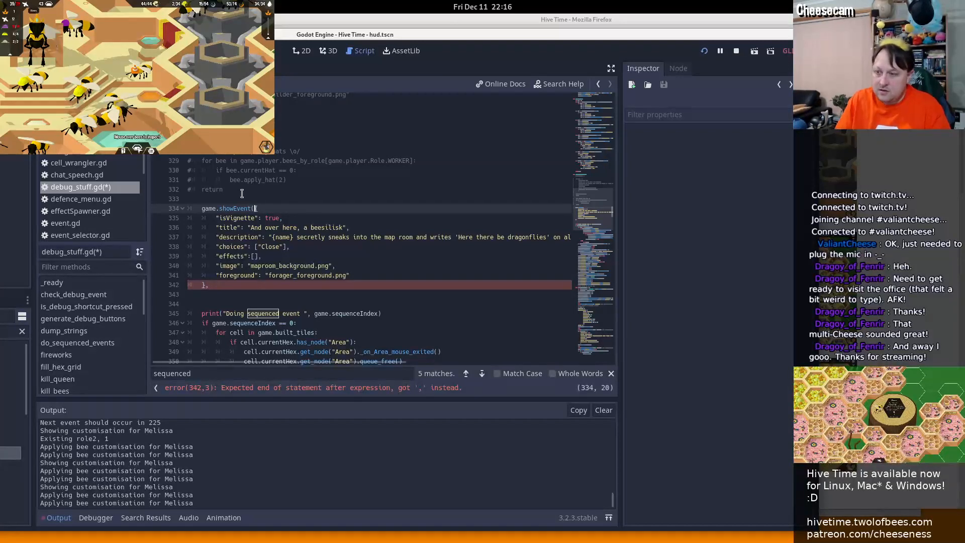
{"action": "key", "text": "Down"}
{"action": "key", "text": "Down"}
{"action": "key", "text": "Down"}
{"action": "key", "text": "Down"}
{"action": "key", "text": "Down"}
{"action": "key", "text": "Down"}
{"action": "key", "text": "Down"}
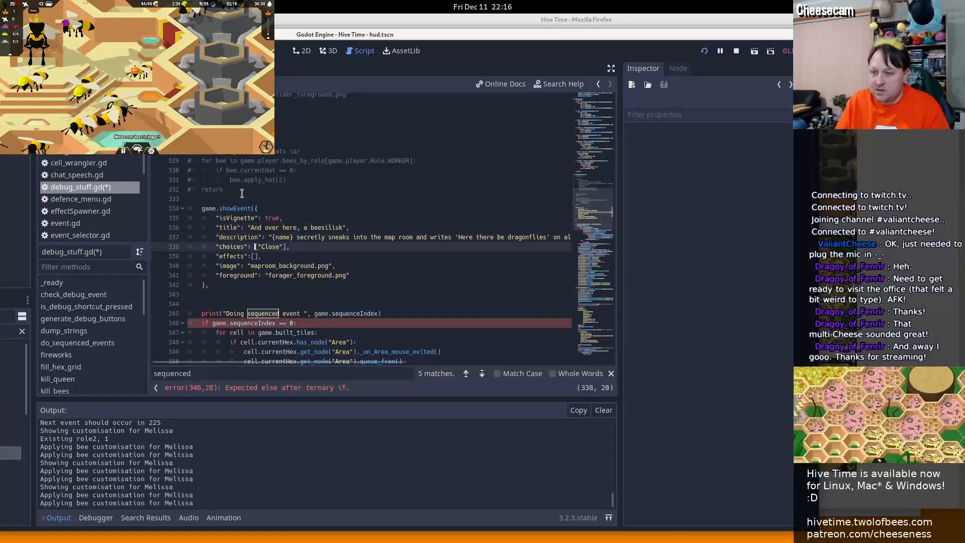
{"action": "key", "text": "Down"}
{"action": "key", "text": "BackSpace"}
{"action": "type", "text": ")"}
Replace the {name} placeholder in the vignette's description with Mim
{"action": "key", "text": "Up"}
{"action": "key", "text": "Up"}
{"action": "key", "text": "Up"}
{"action": "key", "text": "Up"}
{"action": "key", "text": "Up"}
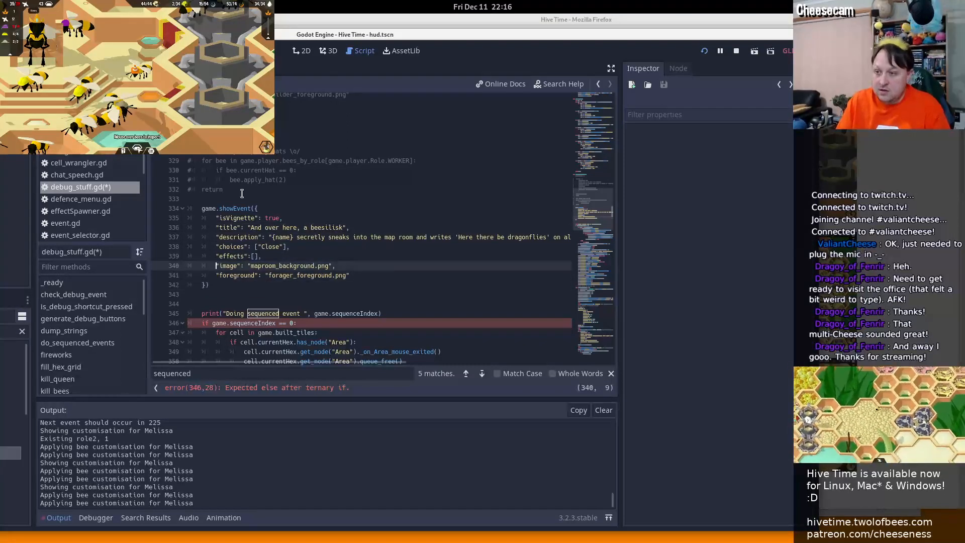
{"action": "key", "text": "Right"}
{"action": "key", "text": "Right"}
{"action": "key", "text": "Right"}
{"action": "key", "text": "Right"}
{"action": "key", "text": "Right"}
{"action": "key", "text": "Right"}
{"action": "key", "text": "Right"}
{"action": "key", "text": "Right"}
{"action": "key", "text": "Right"}
{"action": "key", "text": "Right"}
{"action": "key", "text": "Right"}
{"action": "key", "text": "Right"}
{"action": "key", "text": "Right"}
{"action": "key", "text": "Right"}
{"action": "key", "text": "Right"}
{"action": "key", "text": "Right"}
{"action": "key", "text": "Right"}
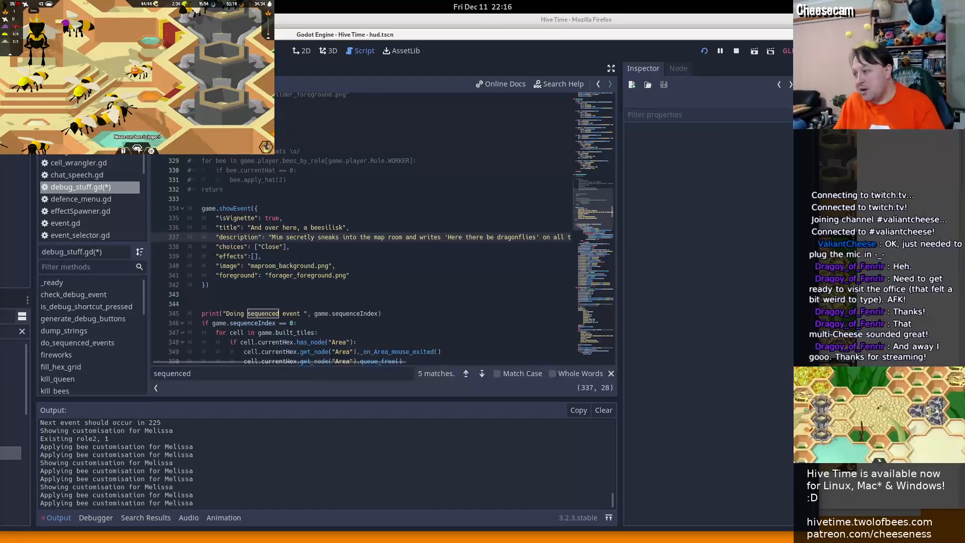
Examine the press kit's full-size v1.0 vignette screenshot in Firefox, then return to the script in Godot
{"action": "key", "text": "alt+Tab"}
{"action": "left_click", "coordinate": [572, 294]}
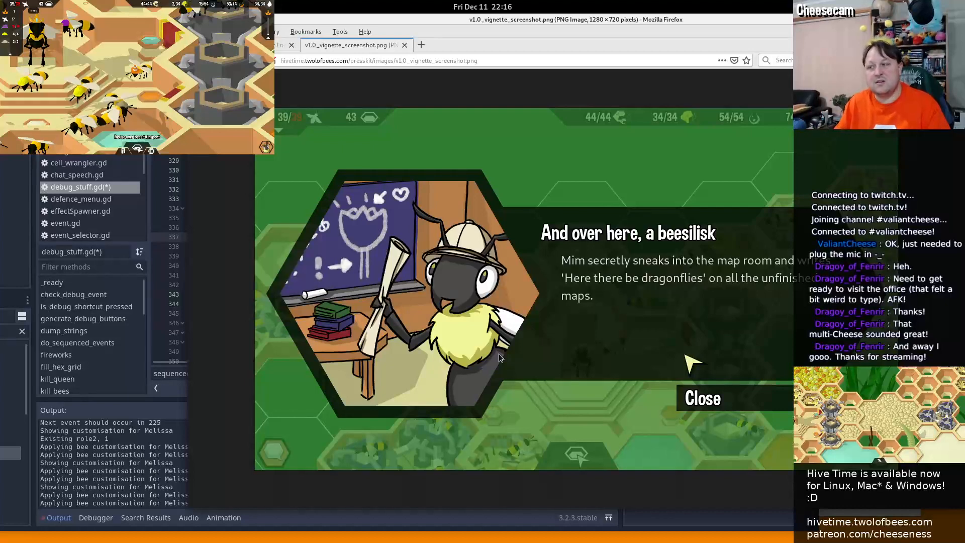
{"action": "left_click", "coordinate": [691, 362]}
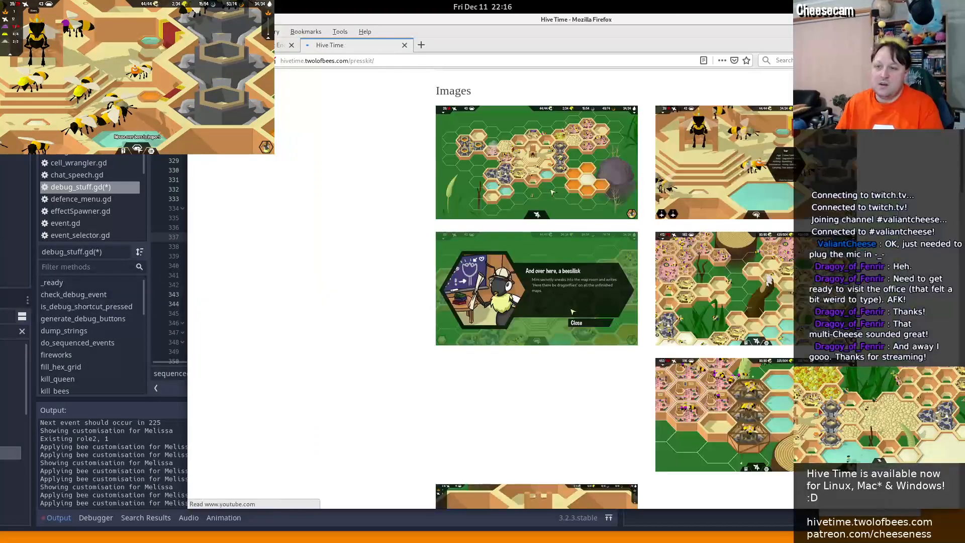
{"action": "key", "text": "alt+Tab"}
{"action": "left_click_drag", "start_coordinate": [268, 363], "coordinate": [168, 354]}
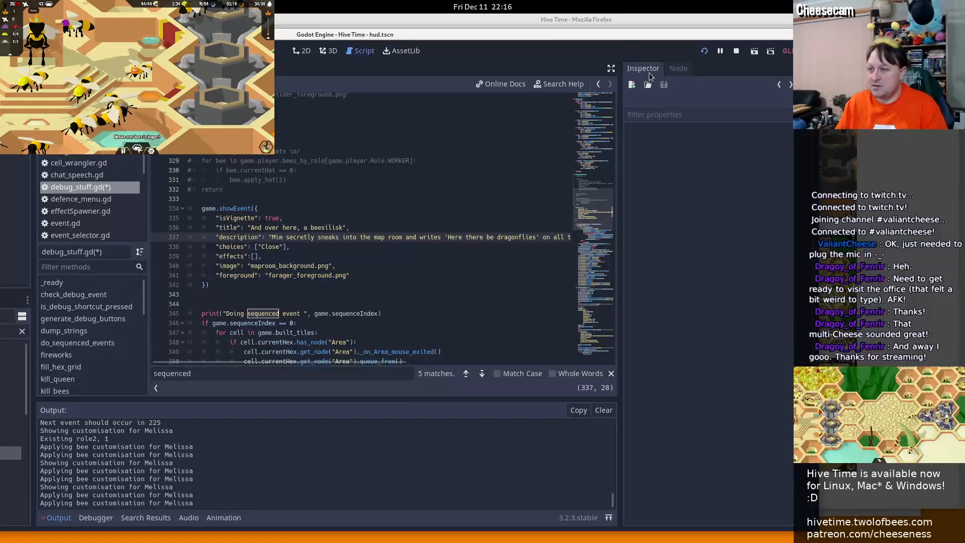
Save debug_stuff.gd and switch back to the press kit page in Firefox
{"action": "key", "text": "alt+Tab"}
{"action": "key", "text": "alt+Tab"}
{"action": "key", "text": "alt+shift+Tab"}
{"action": "key", "text": "alt+shift+Tab"}
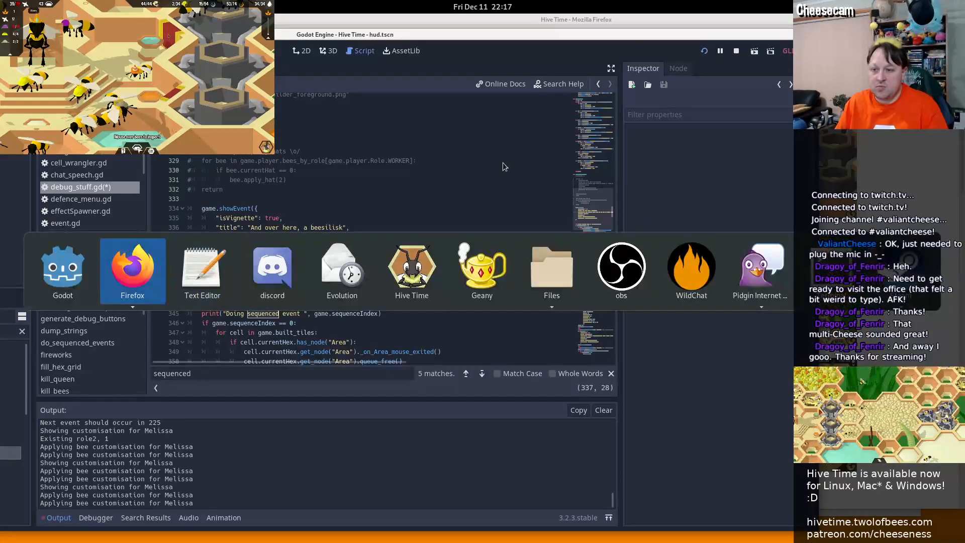
{"action": "key", "text": "alt+Tab"}
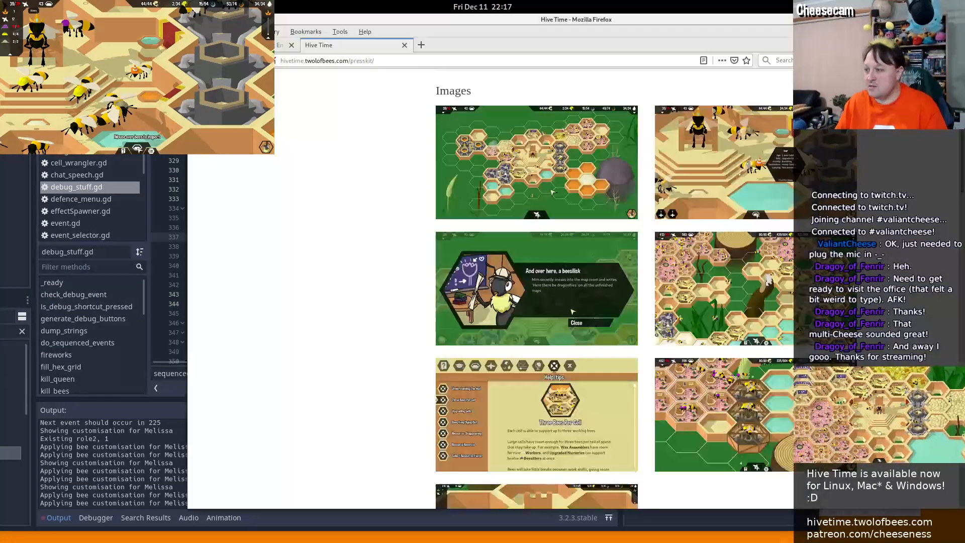
Switch to the running Hive Time game, pan the hive to show the queen's throne, and leave bee inspection mode
{"action": "key", "text": "alt+Tab"}
{"action": "key", "text": "alt+Tab"}
{"action": "key", "text": "alt+Tab"}
{"action": "key", "text": "alt+Tab"}
{"action": "key", "text": "alt+Tab"}
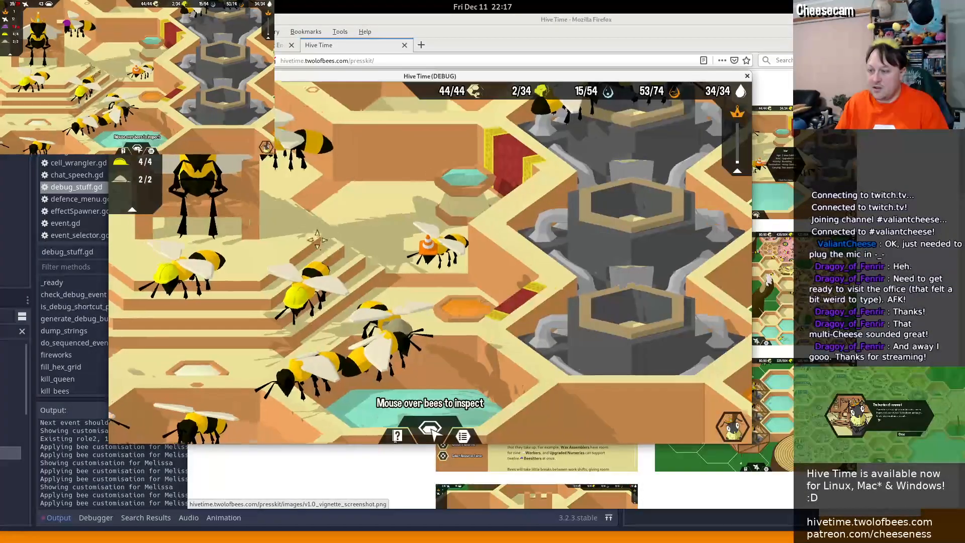
{"action": "left_click_drag", "start_coordinate": [317, 240], "coordinate": [453, 278]}
{"action": "right_click", "coordinate": [375, 135]}
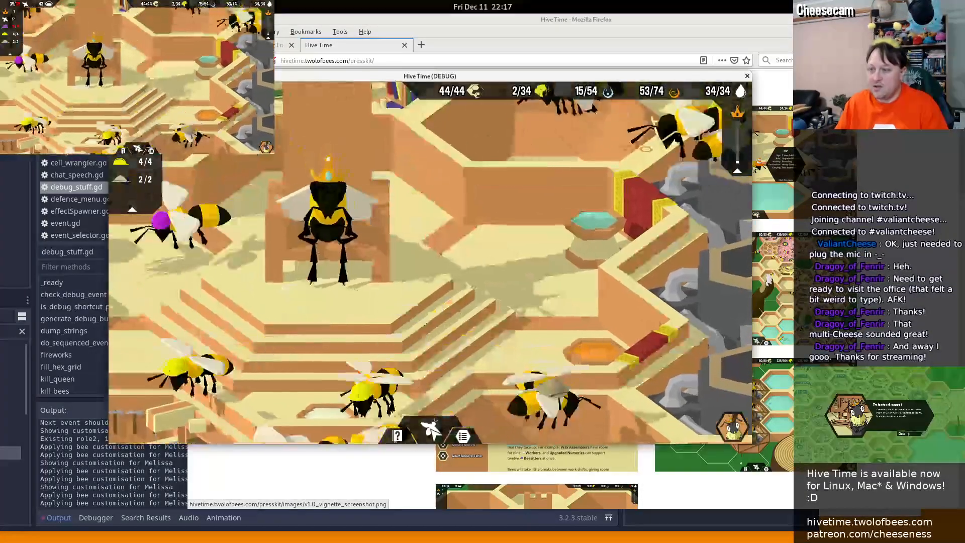
Zoom out and frame the queen's throne with the map room and surrounding cells, then trigger the beesilisk vignette
{"action": "left_click_drag", "start_coordinate": [375, 135], "coordinate": [603, 280]}
{"action": "scroll", "coordinate": [431, 342], "scroll_direction": "down", "scroll_amount": 6}
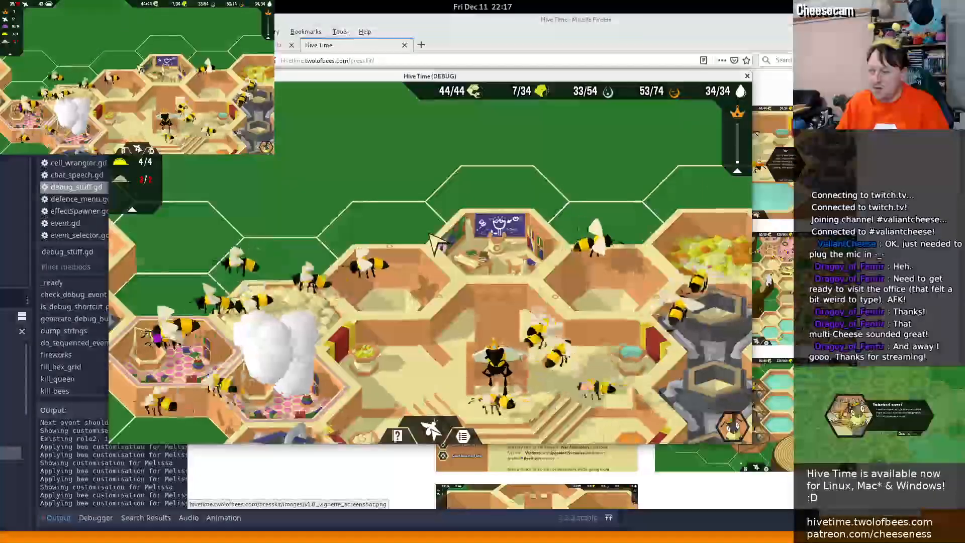
{"action": "scroll", "coordinate": [430, 234], "scroll_direction": "down", "scroll_amount": 2}
{"action": "left_click_drag", "start_coordinate": [430, 234], "coordinate": [544, 242]}
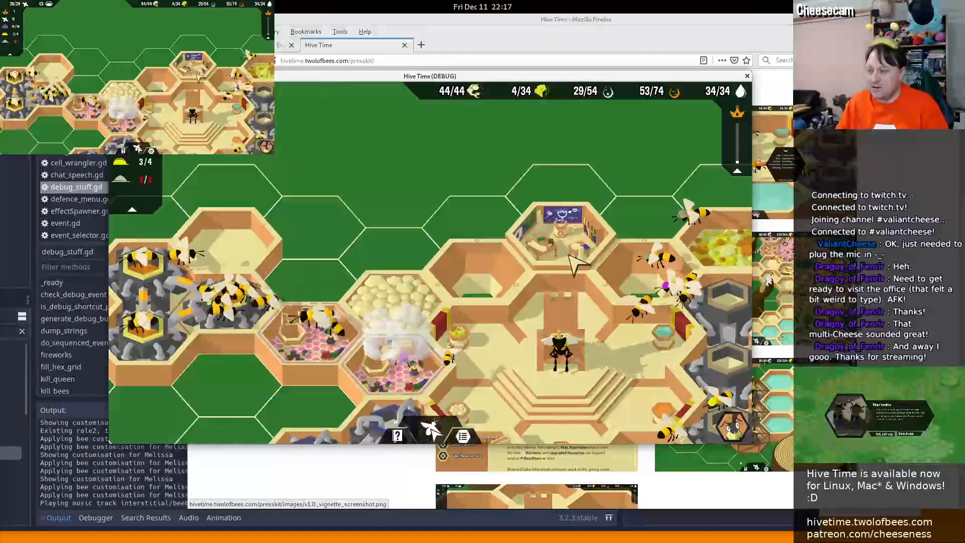
{"action": "key", "text": "alt+Tab"}
{"action": "key", "text": "Tab"}
{"action": "key", "text": "alt+shift+Tab"}
{"action": "key", "text": "alt+shift+Tab"}
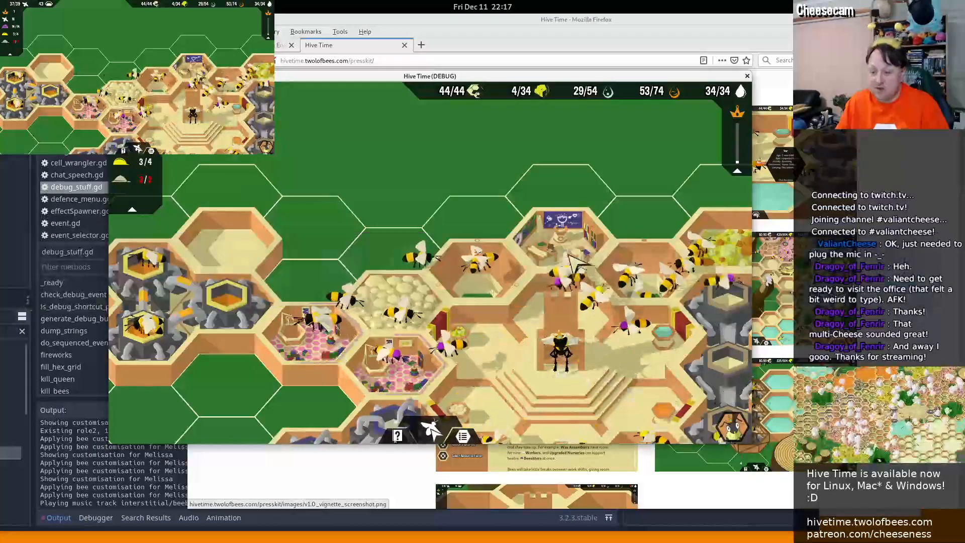
{"action": "key", "text": "F9"}
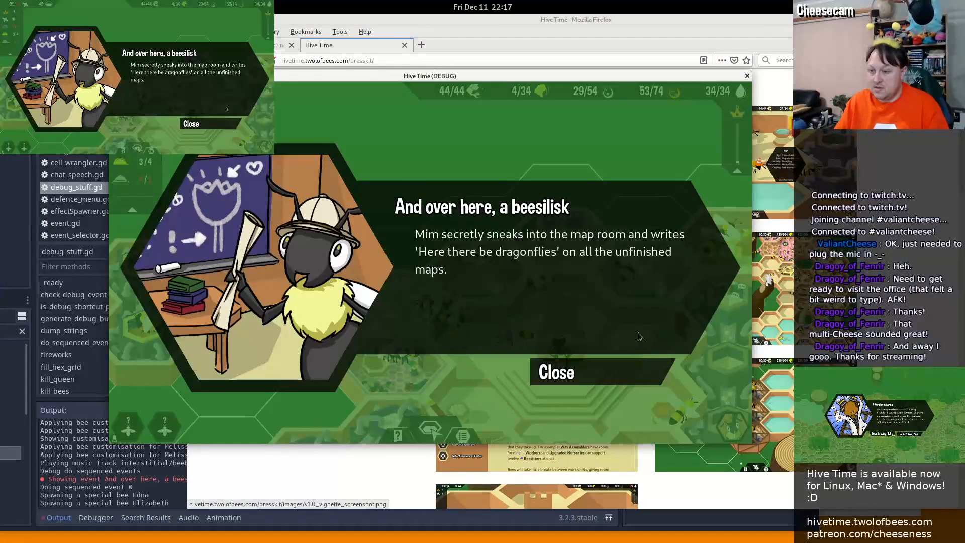
Abandon the search for the screenshot tool, close the beesilisk vignette, and trigger and close it once more
{"action": "key", "text": "super"}
{"action": "type", "text": "screen"}
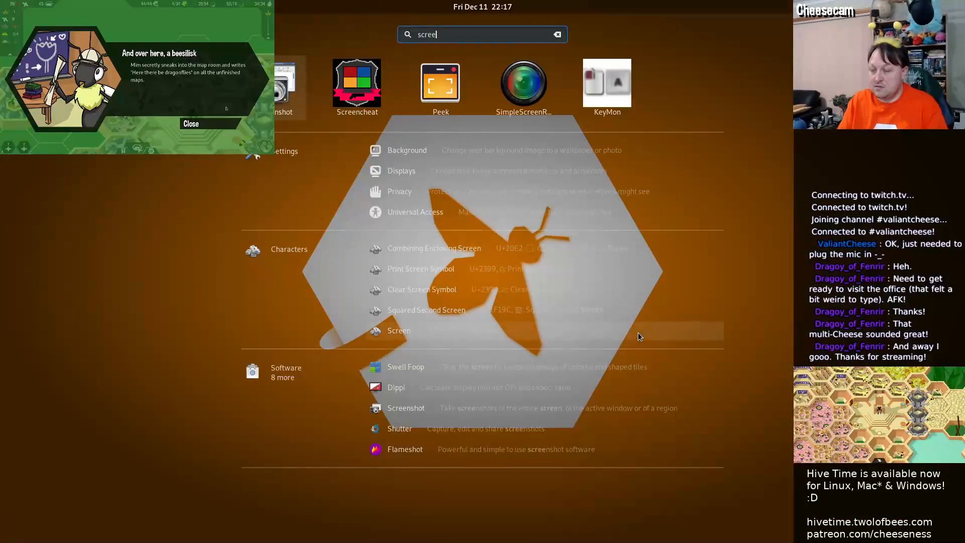
{"action": "key", "text": "Escape"}
{"action": "key", "text": "Escape"}
{"action": "left_click", "coordinate": [584, 371]}
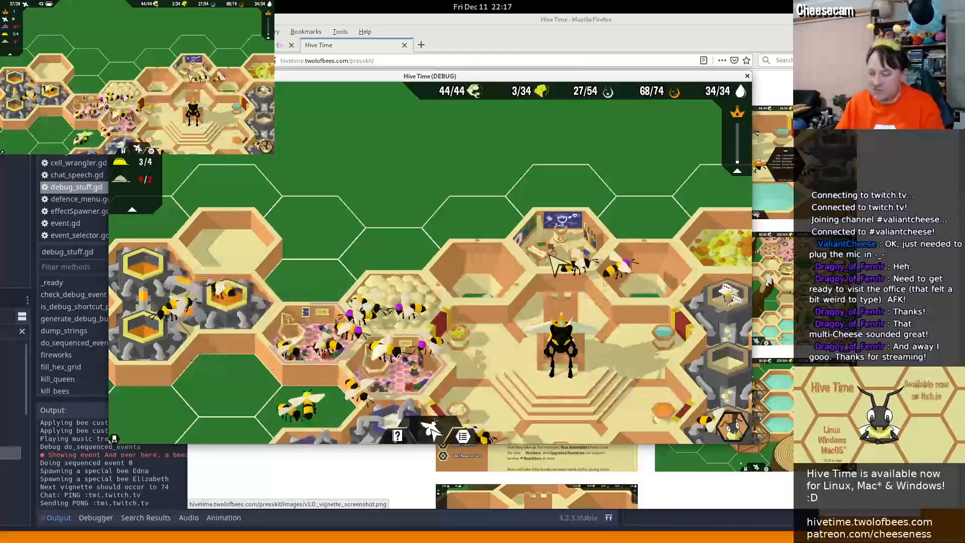
{"action": "key", "text": "F12"}
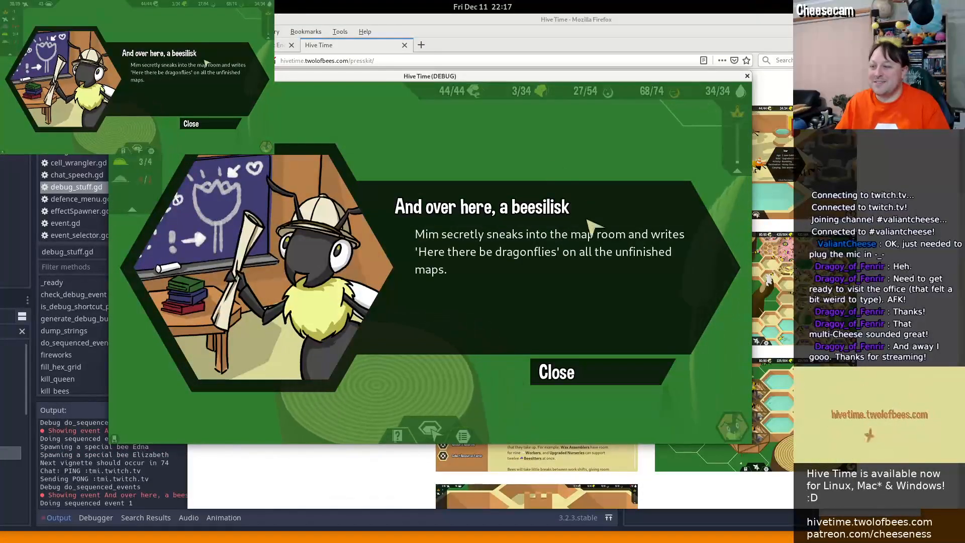
{"action": "left_click", "coordinate": [556, 371]}
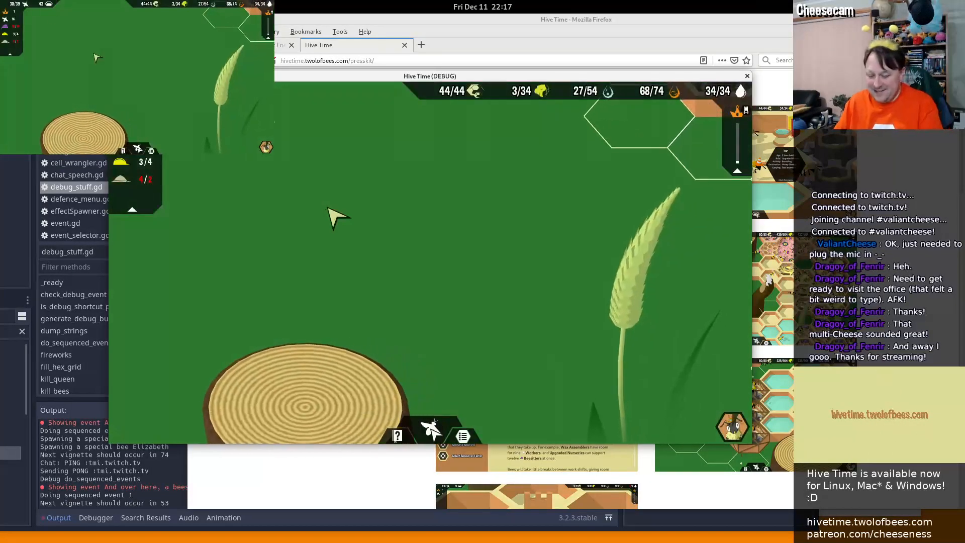
In Godot, add a return statement after the showEvent block and before the "Doing sequenced event" print line in debug_stuff.gd
{"action": "key", "text": "alt+Tab"}
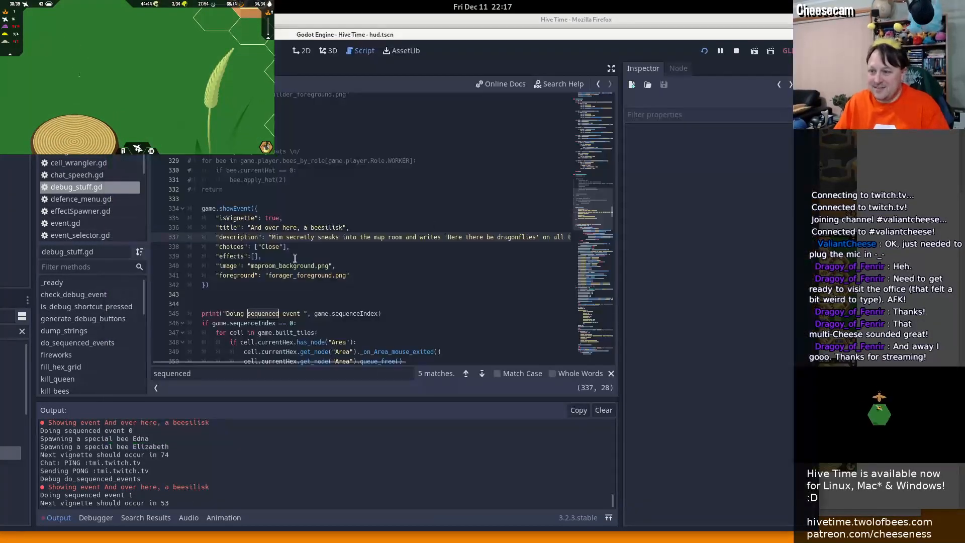
{"action": "left_click", "coordinate": [231, 303]}
{"action": "type", "text": "return"}
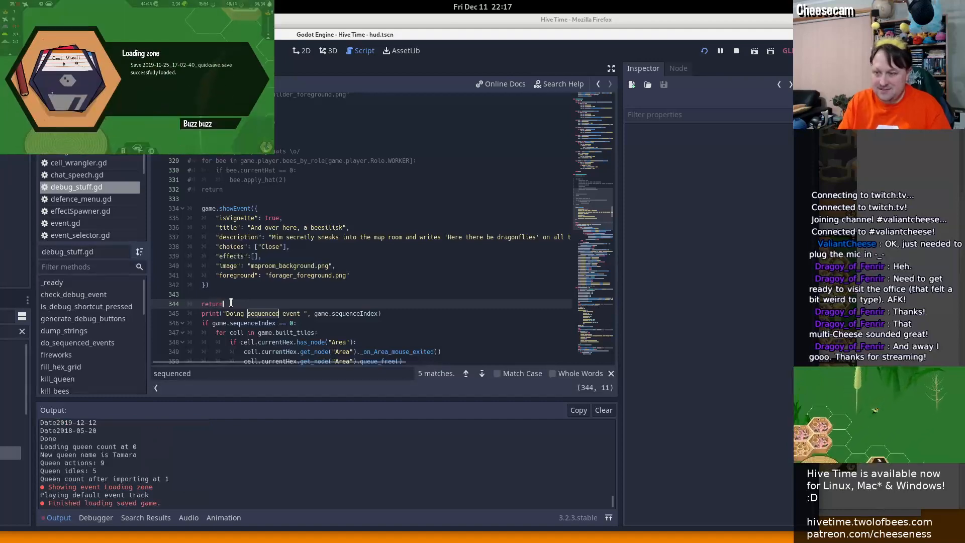
{"action": "key", "text": "Return"}
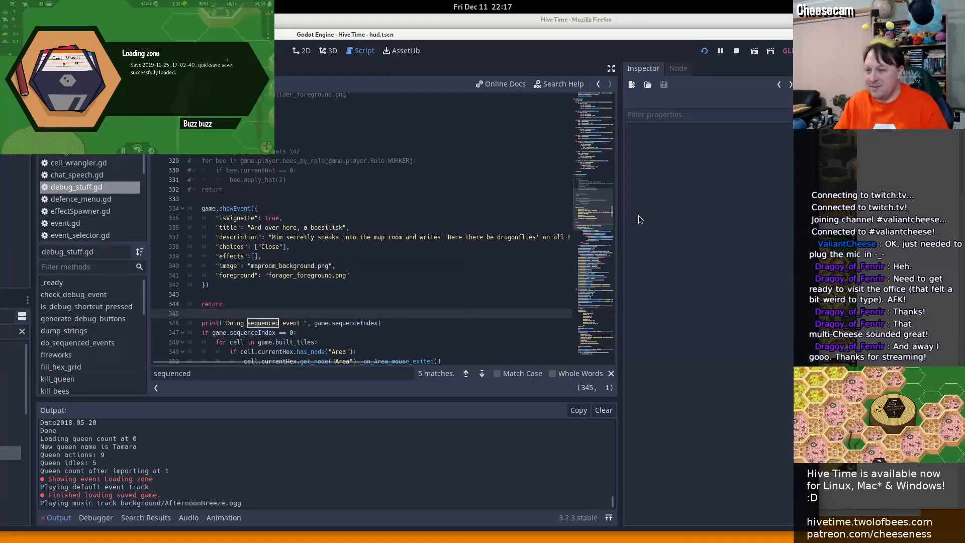
Close the running Hive Time debug game and launch the project again from Godot
{"action": "key", "text": "alt+Tab"}
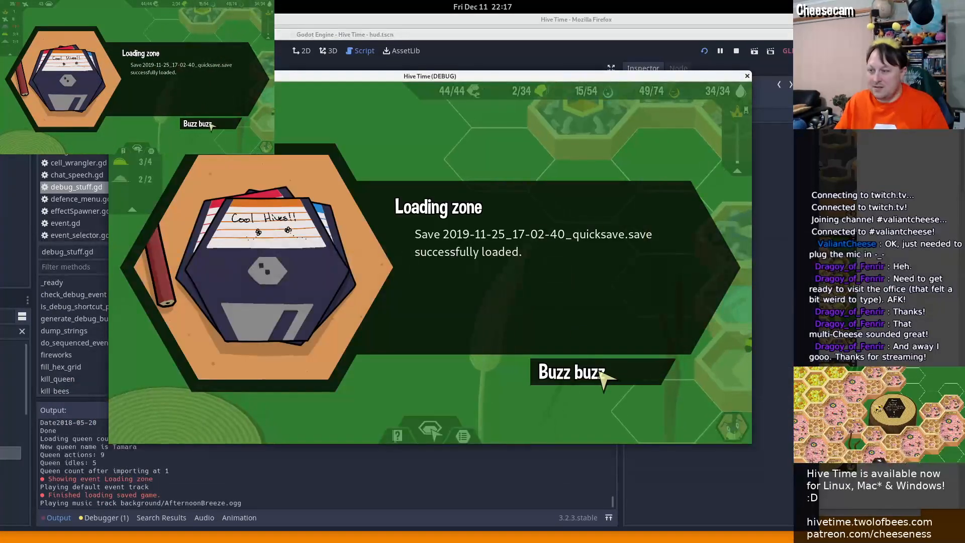
{"action": "key", "text": "alt+F4"}
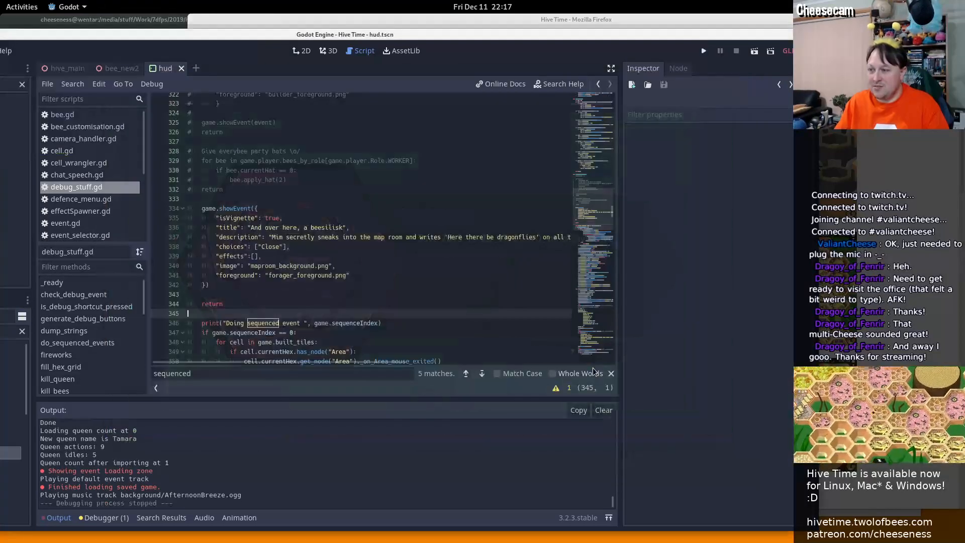
{"action": "left_click", "coordinate": [702, 51]}
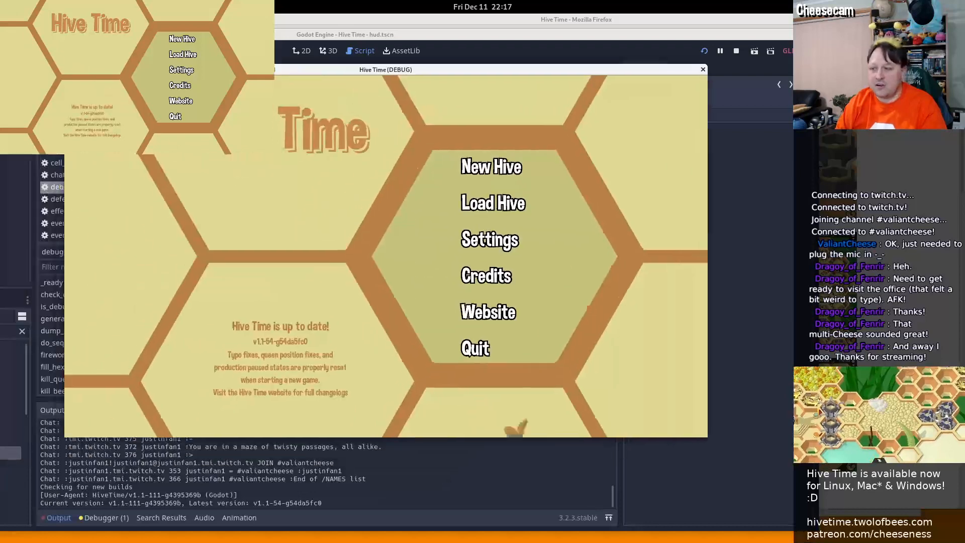
Move the game window off the script editor and examine the sequenced event code below the return statement
{"action": "left_click_drag", "start_coordinate": [338, 69], "coordinate": [0, 75]}
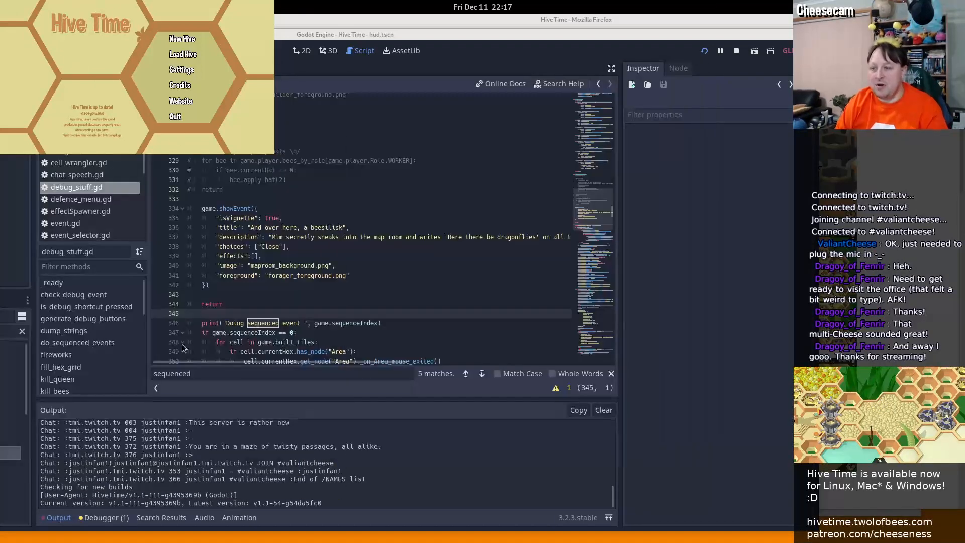
{"action": "scroll", "coordinate": [397, 317], "scroll_direction": "down", "scroll_amount": 6}
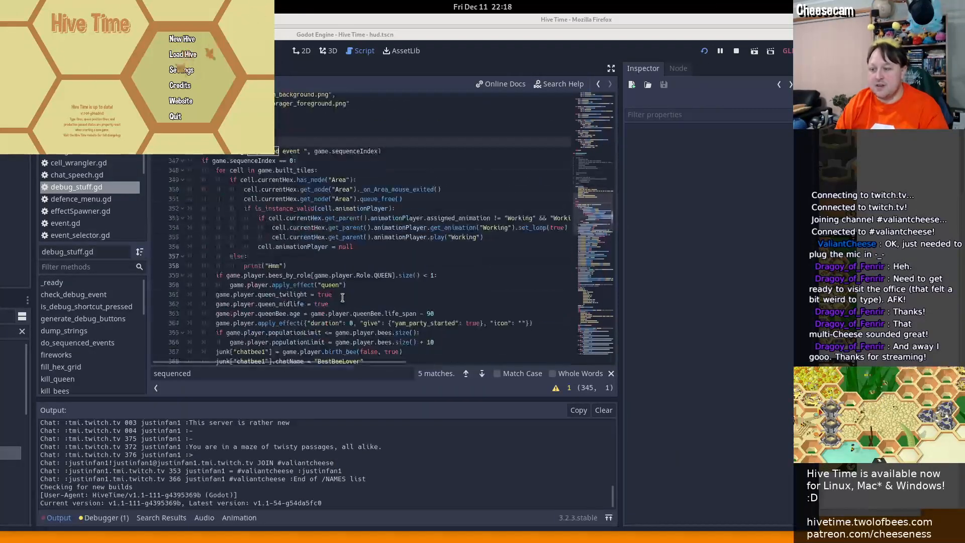
{"action": "scroll", "coordinate": [313, 323], "scroll_direction": "down", "scroll_amount": 4}
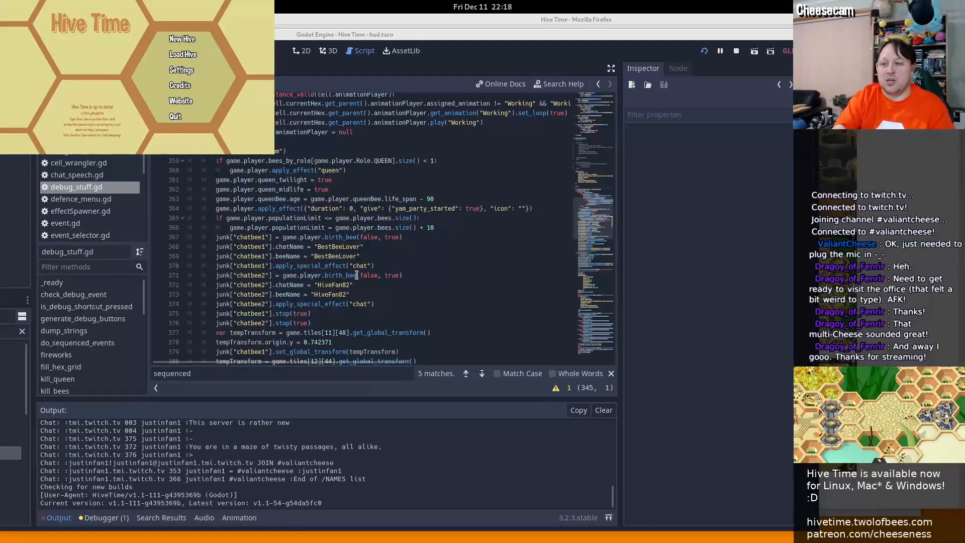
{"action": "scroll", "coordinate": [388, 266], "scroll_direction": "down", "scroll_amount": 6}
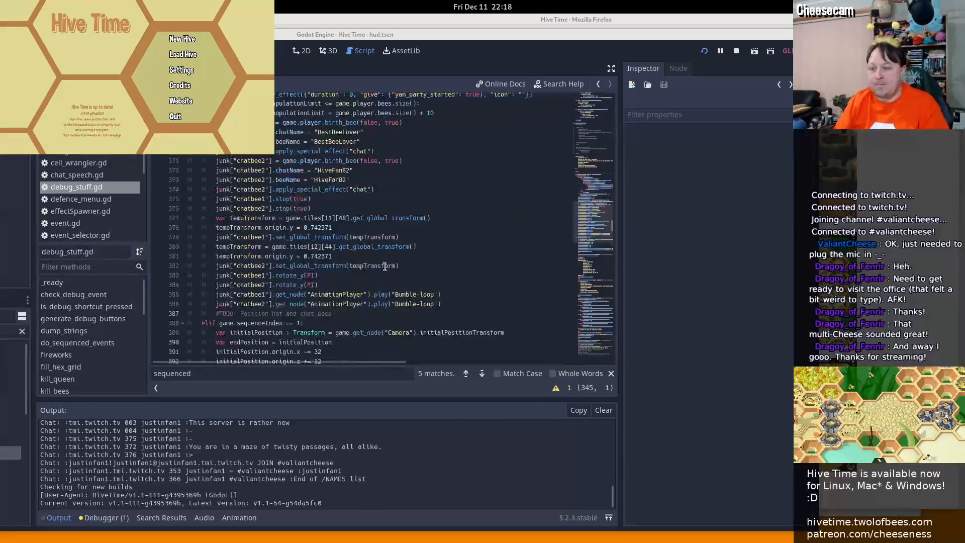
{"action": "scroll", "coordinate": [364, 221], "scroll_direction": "up", "scroll_amount": 10}
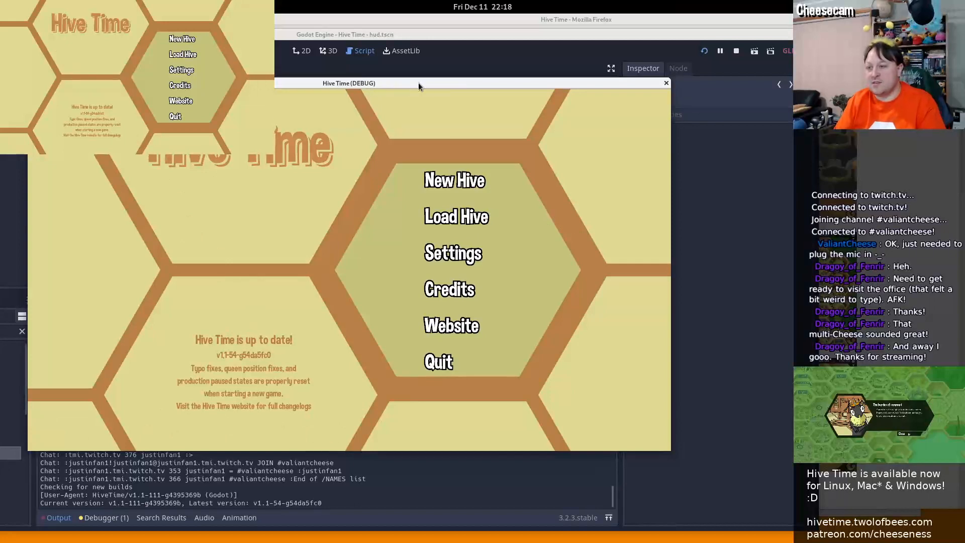
Bring the game window back, load the 2019-11-25_17-02-40_quicksave hive, and bring up the beesilisk vignette over a shifted view
{"action": "left_click_drag", "start_coordinate": [418, 86], "coordinate": [530, 106]}
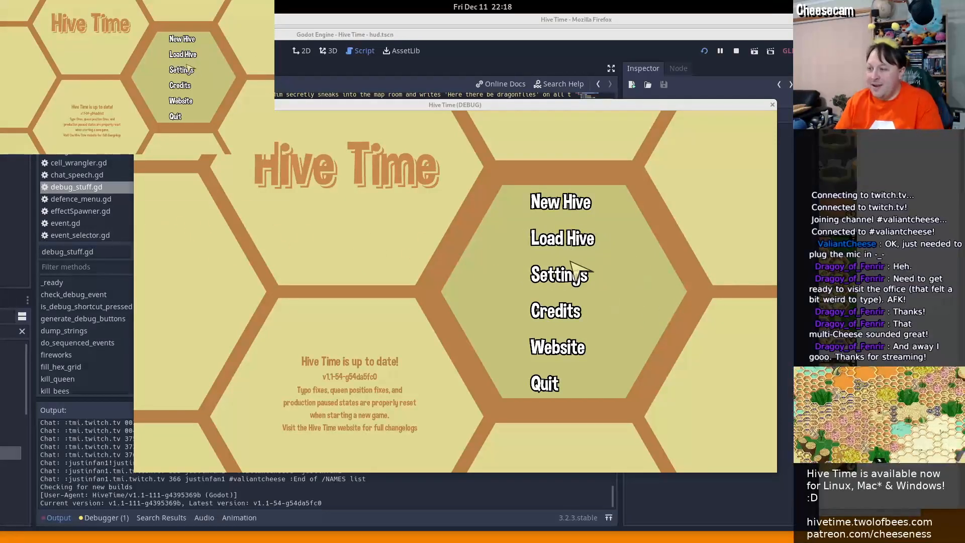
{"action": "left_click", "coordinate": [565, 241]}
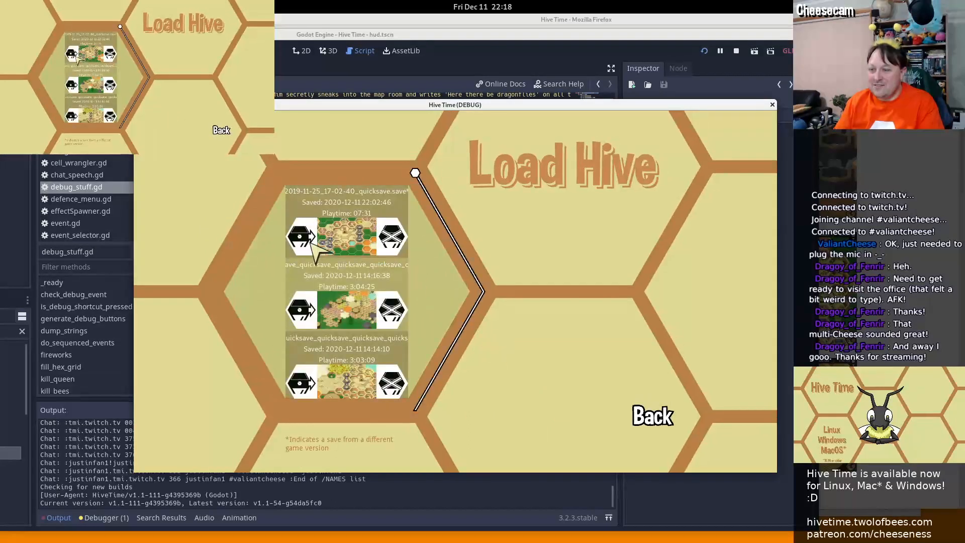
{"action": "left_click", "coordinate": [302, 237]}
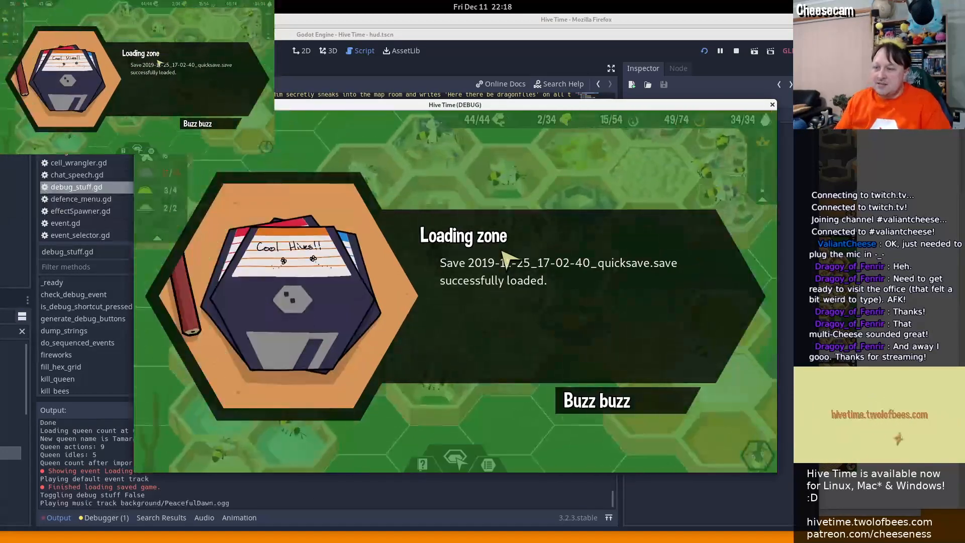
{"action": "middle_click_drag", "start_coordinate": [520, 170], "coordinate": [457, 193]}
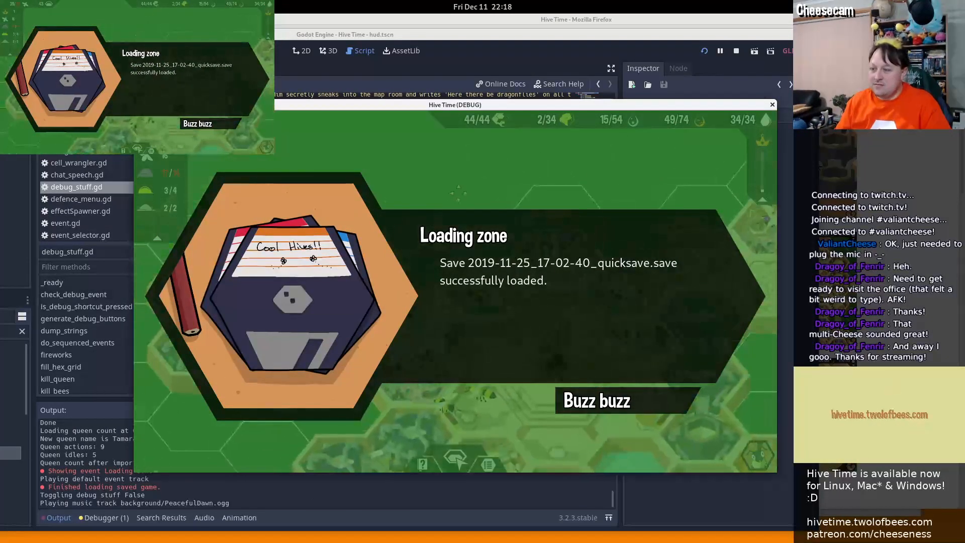
{"action": "left_click", "coordinate": [650, 409]}
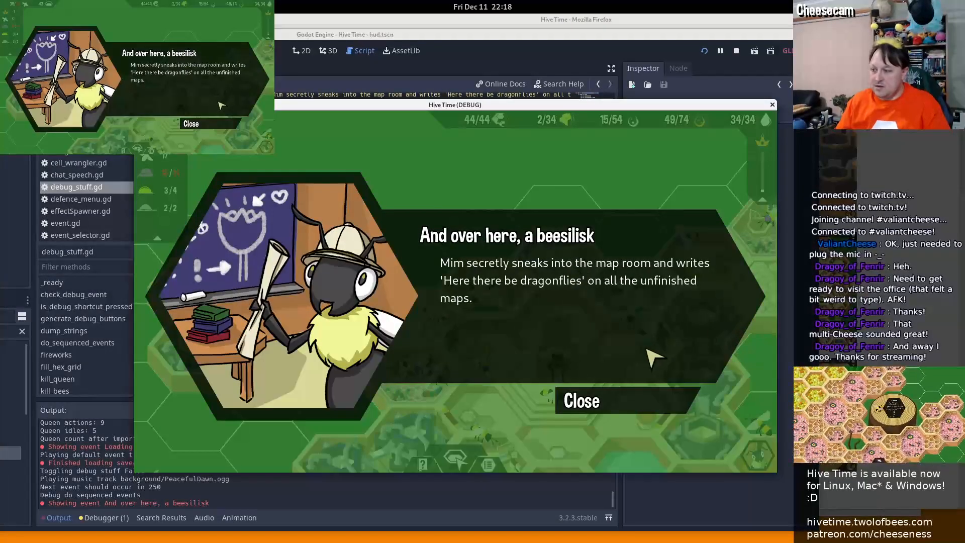
Launch the Screenshot utility and capture the beesilisk vignette with the pointer included
{"action": "key", "text": "super"}
{"action": "type", "text": "scree"}
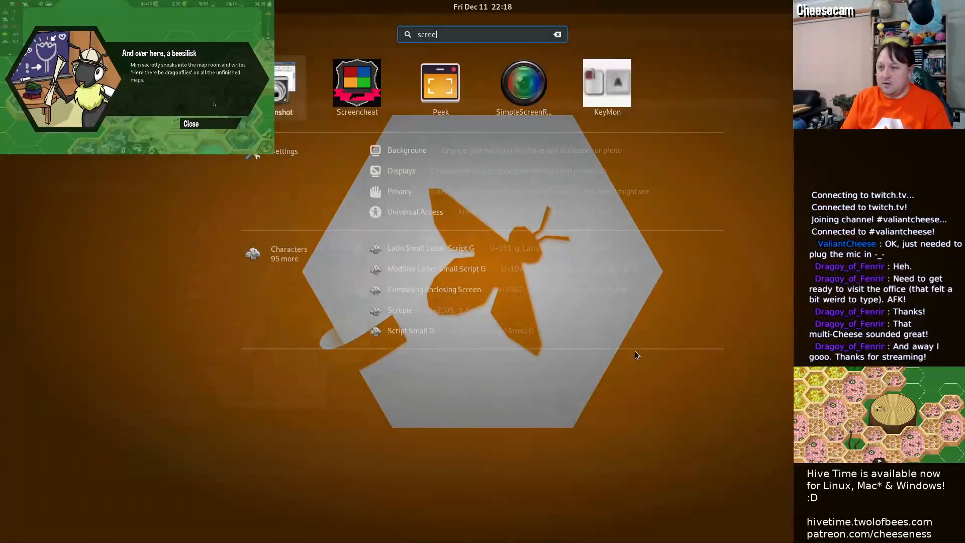
{"action": "key", "text": "Return"}
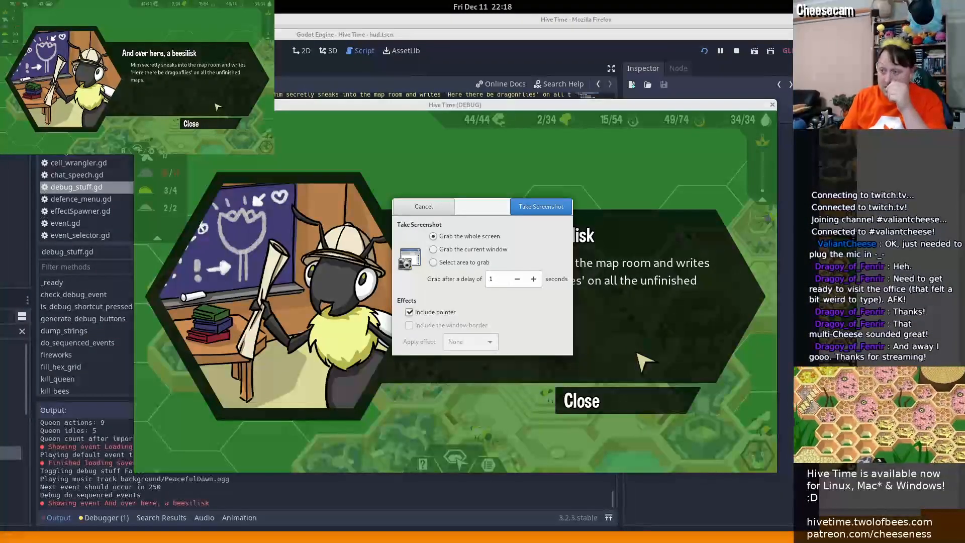
{"action": "key", "text": "Return"}
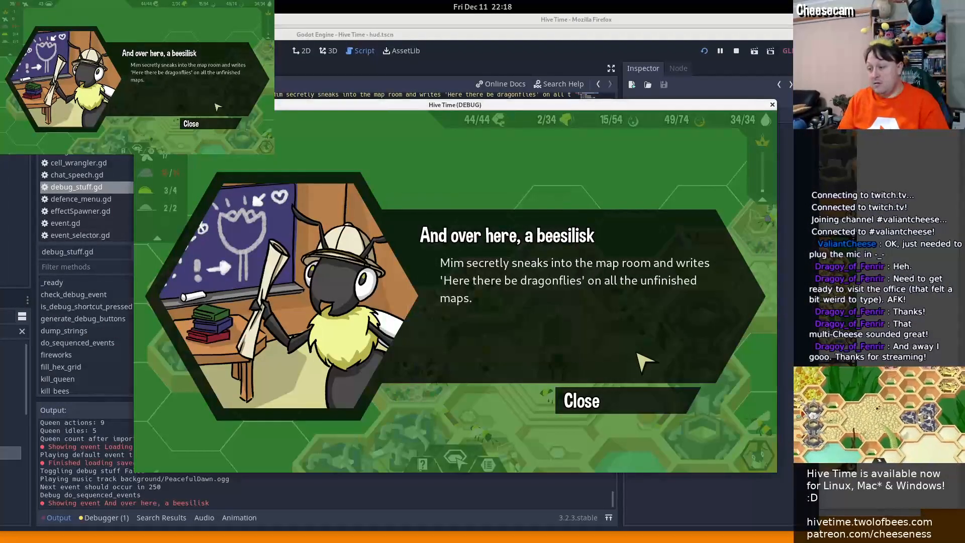
Compare against the press kit page, then save the captured screenshot as v1.2_beesilisk.png in the dev_stuff folder
{"action": "key", "text": "alt+Tab"}
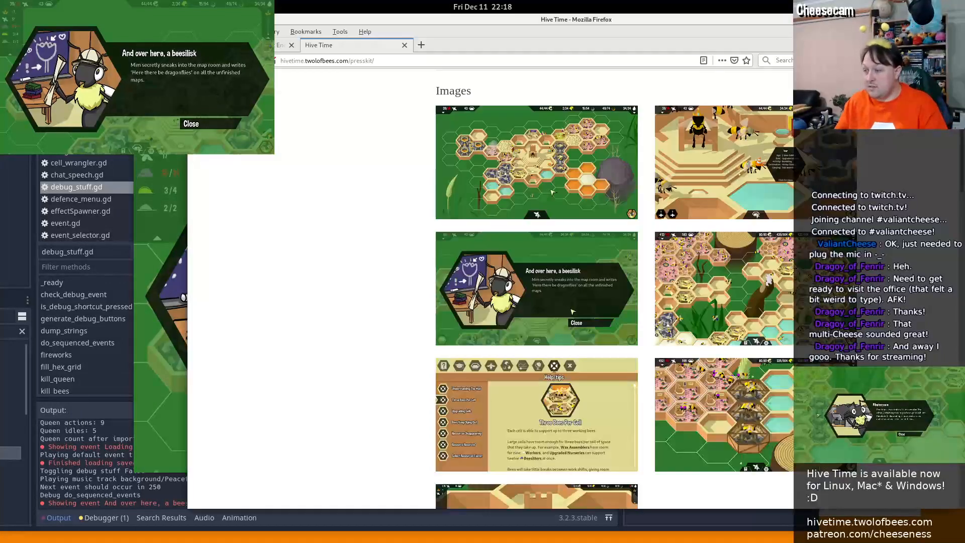
{"action": "key", "text": "alt+Tab"}
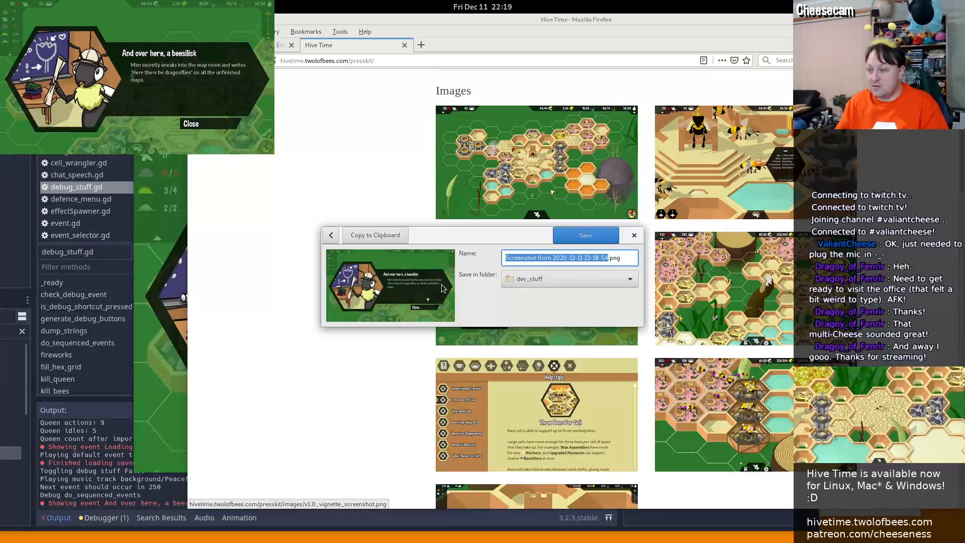
{"action": "type", "text": "v"}
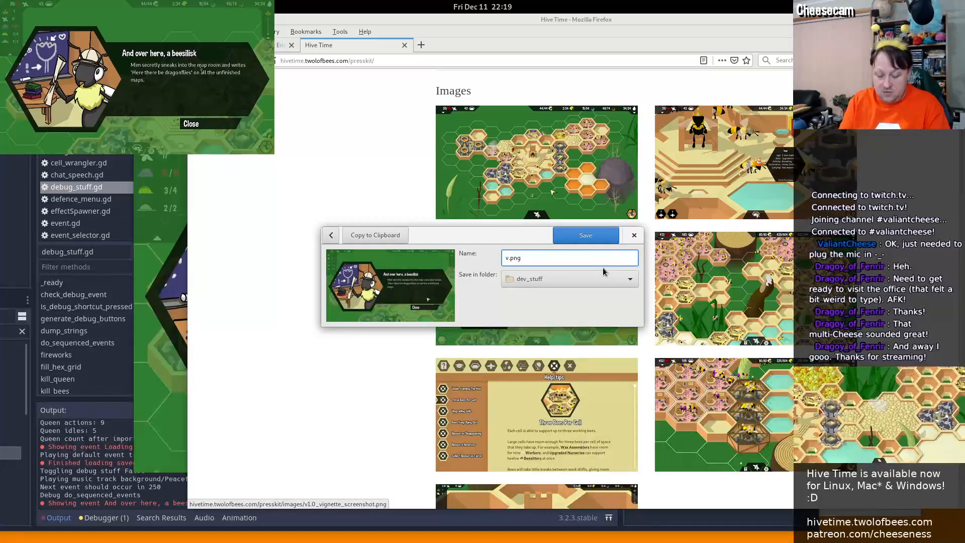
{"action": "type", "text": "1.2_"}
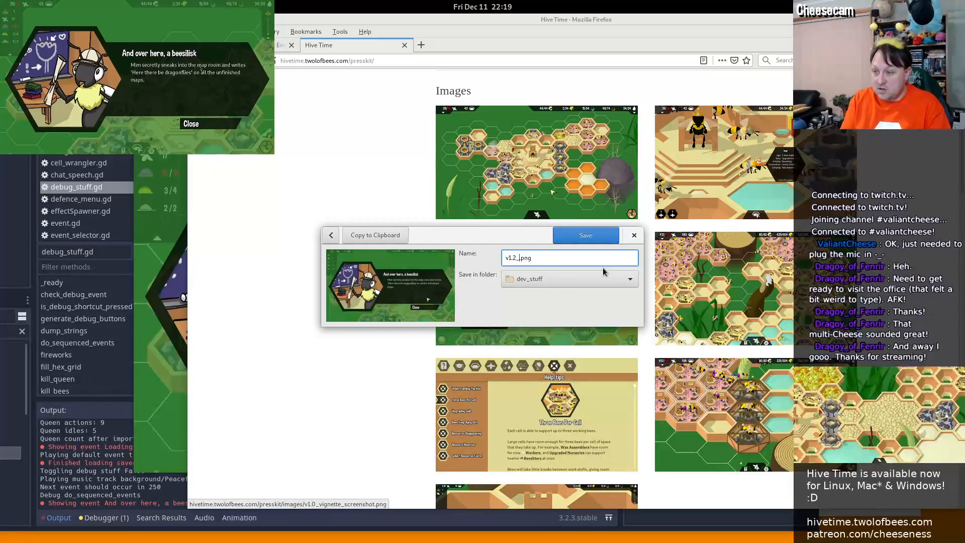
{"action": "type", "text": "beesilis"}
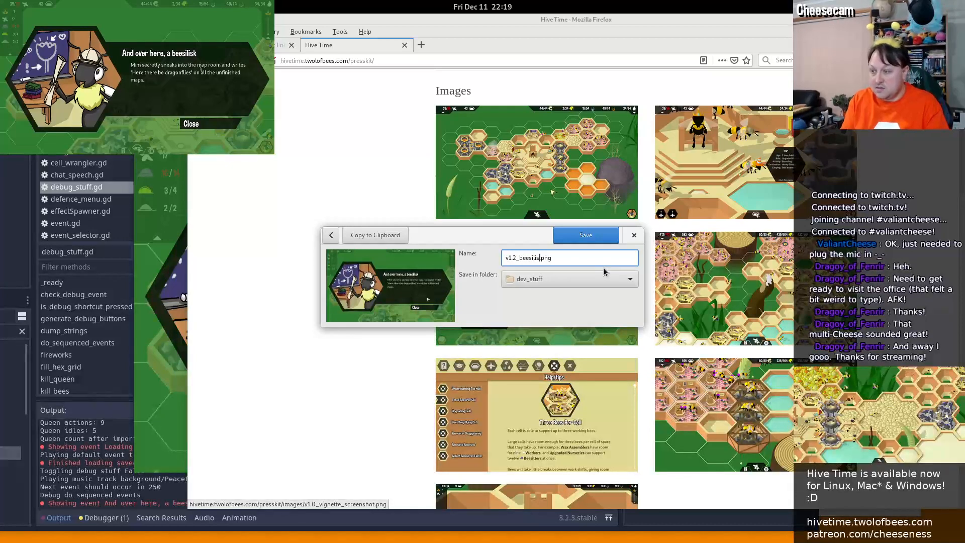
{"action": "type", "text": "k"}
{"action": "key", "text": "Return"}
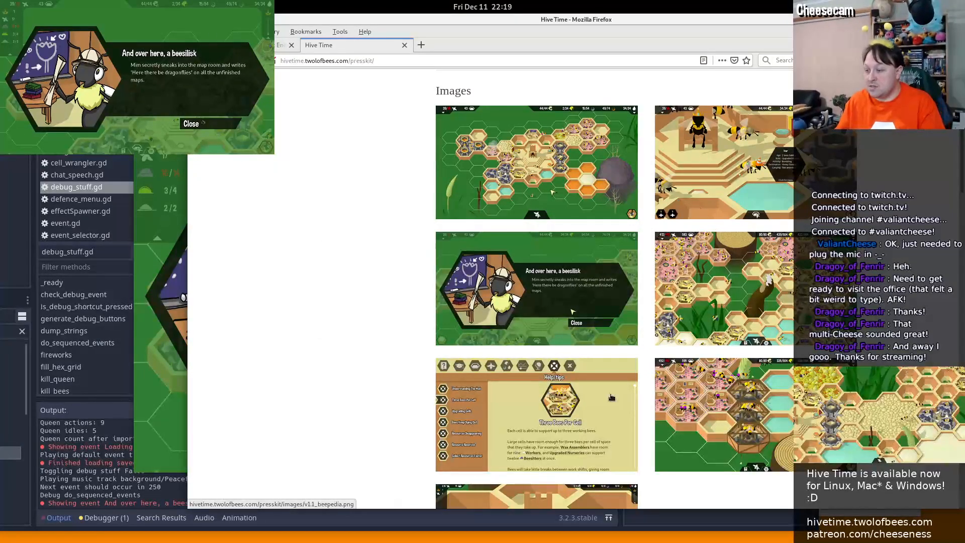
View the press kit's full-size v1.1_beepedia.png screenshot and go back to the press kit page
{"action": "left_click", "coordinate": [583, 407]}
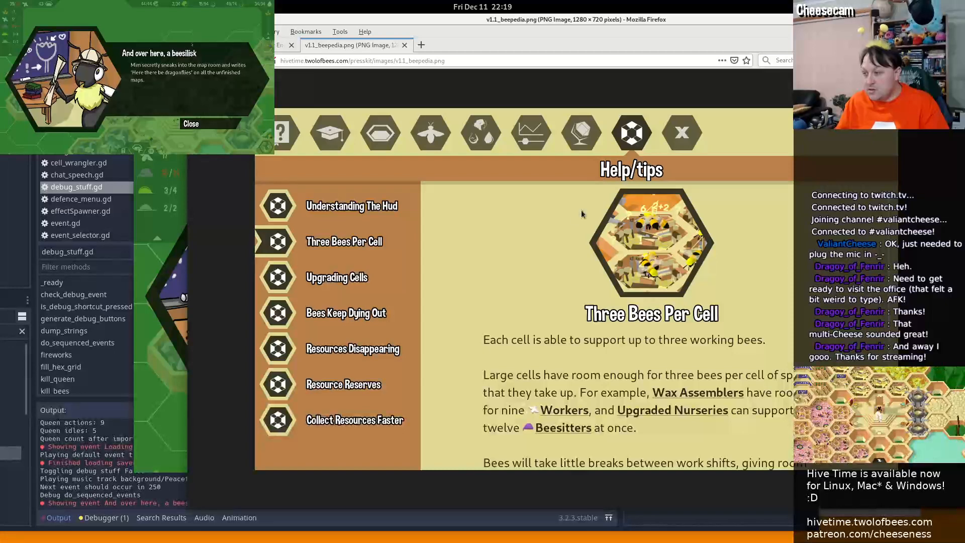
{"action": "key", "text": "alt+Left"}
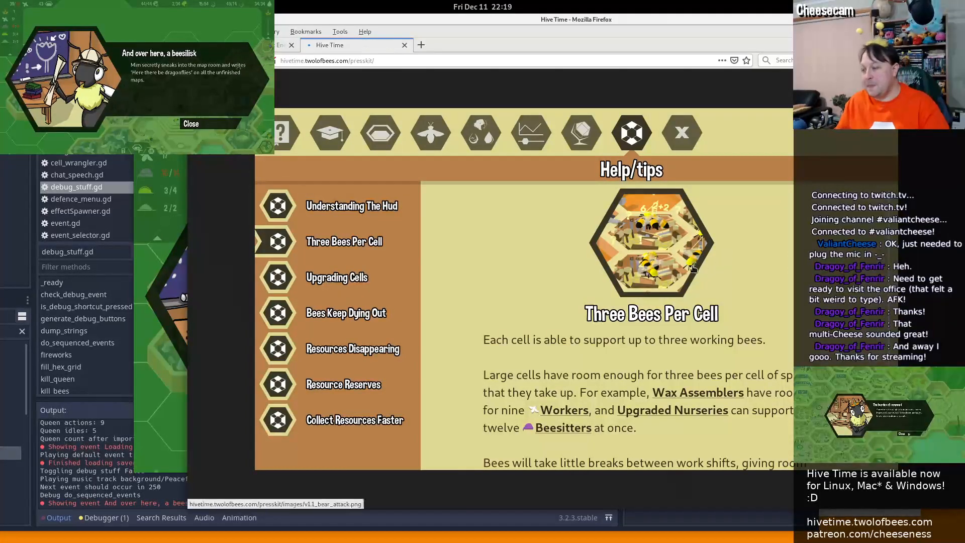
{"action": "scroll", "coordinate": [596, 392], "scroll_direction": "down", "scroll_amount": 1}
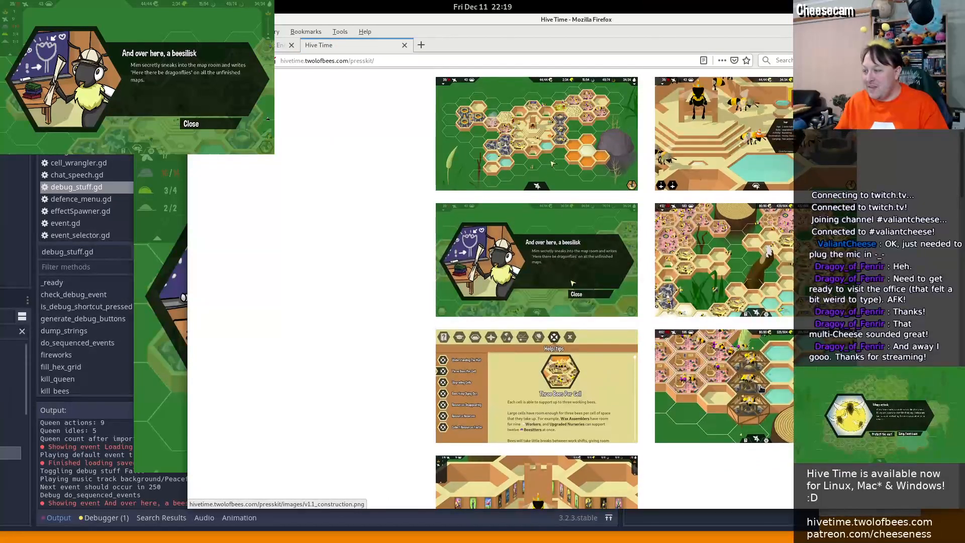
{"action": "scroll", "coordinate": [761, 389], "scroll_direction": "down", "scroll_amount": 4}
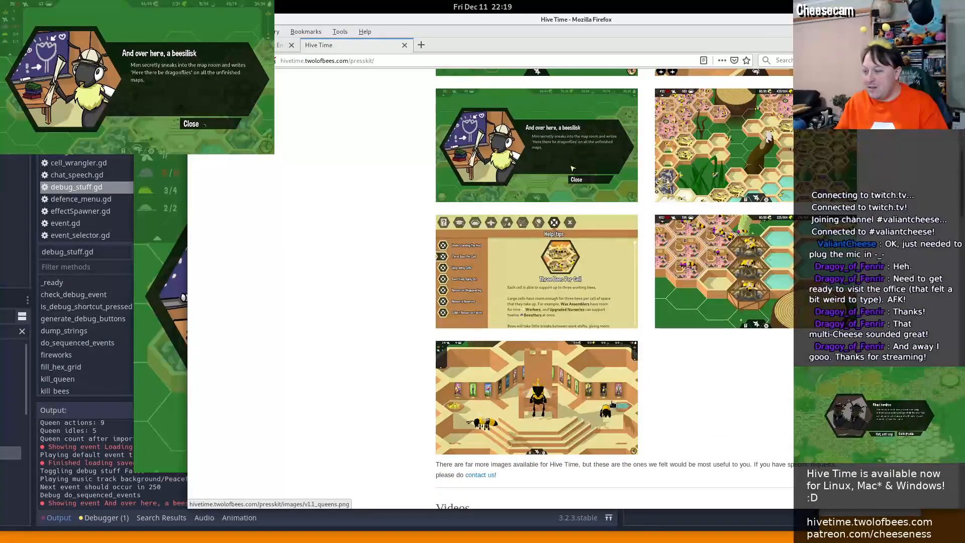
{"action": "scroll", "coordinate": [767, 200], "scroll_direction": "up", "scroll_amount": 2}
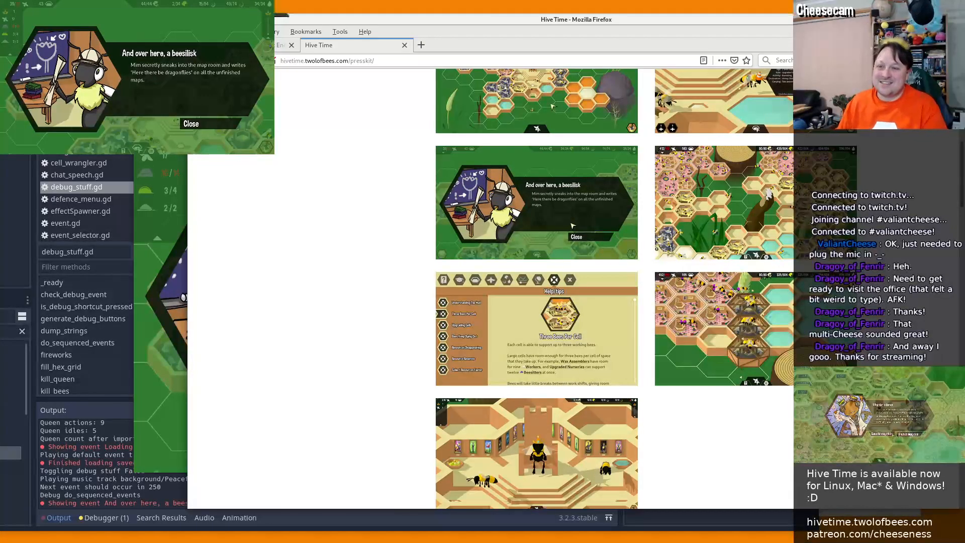
{"action": "key", "text": "alt+Tab"}
{"action": "left_click", "coordinate": [610, 397]}
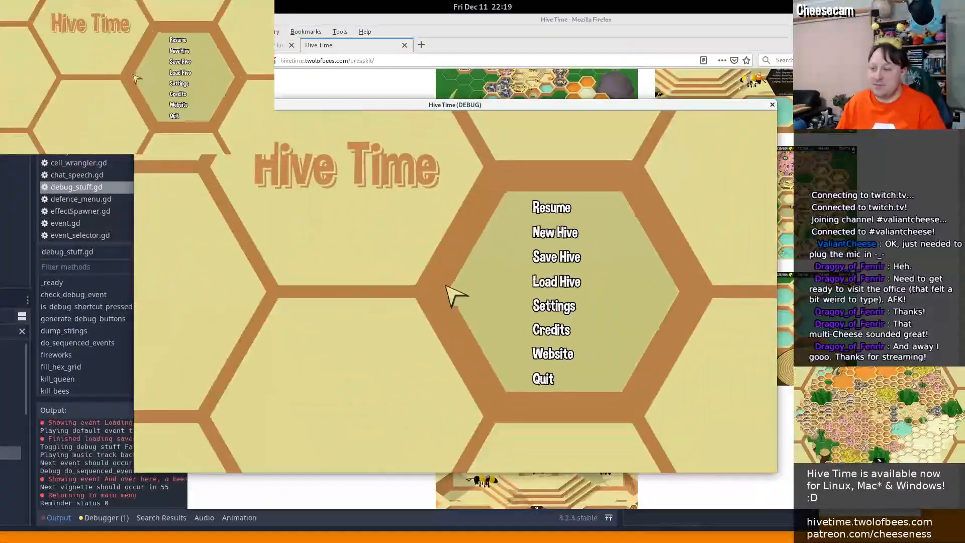
{"action": "left_click", "coordinate": [573, 285]}
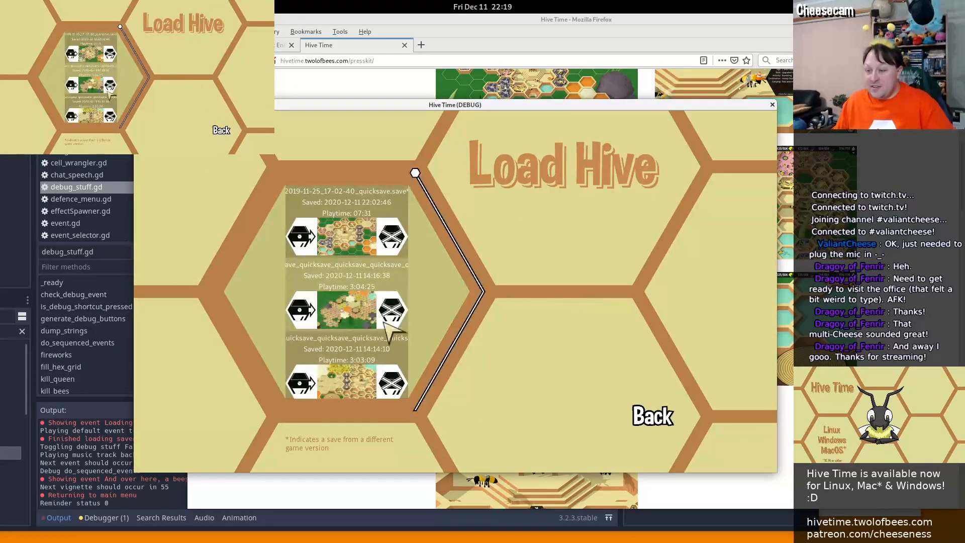
{"action": "scroll", "coordinate": [389, 339], "scroll_direction": "down", "scroll_amount": 5}
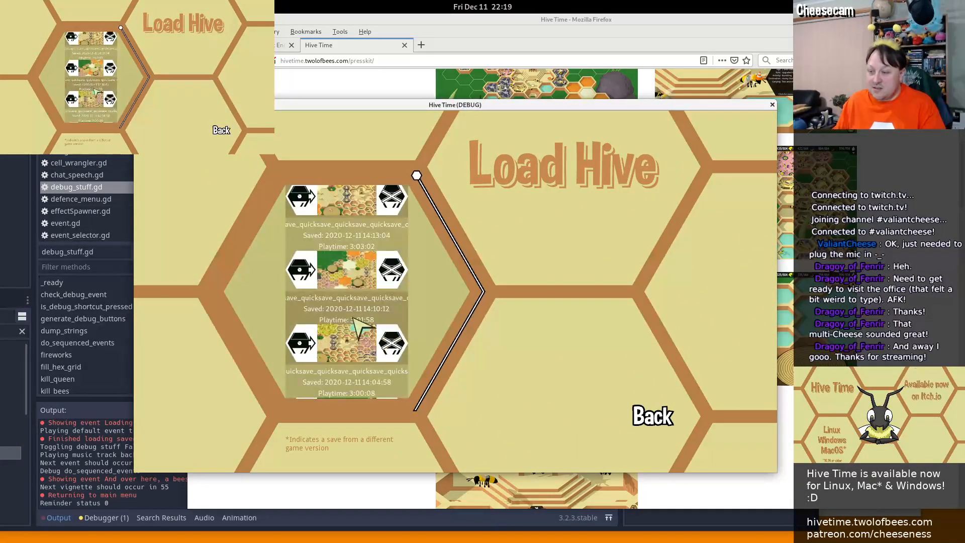
{"action": "scroll", "coordinate": [357, 329], "scroll_direction": "down", "scroll_amount": 3}
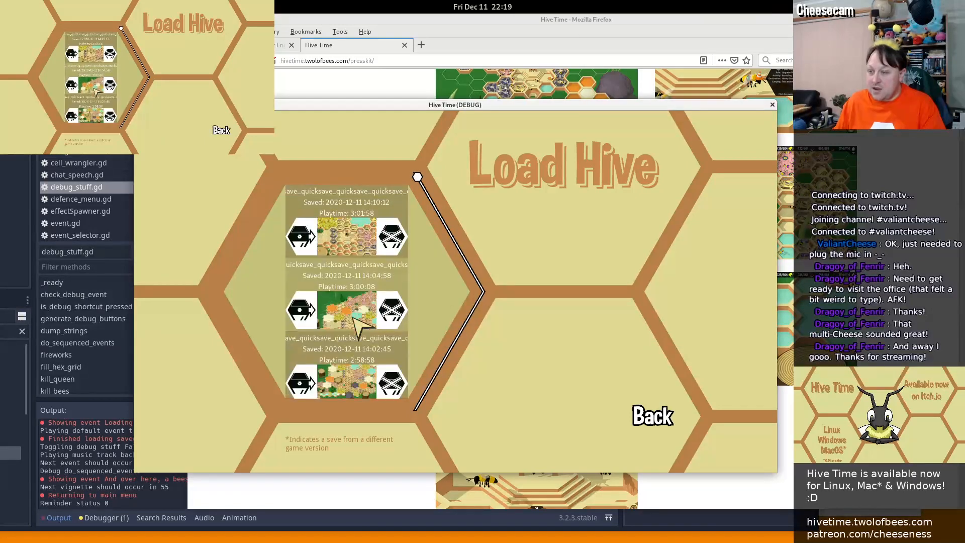
{"action": "scroll", "coordinate": [301, 308], "scroll_direction": "up", "scroll_amount": 8}
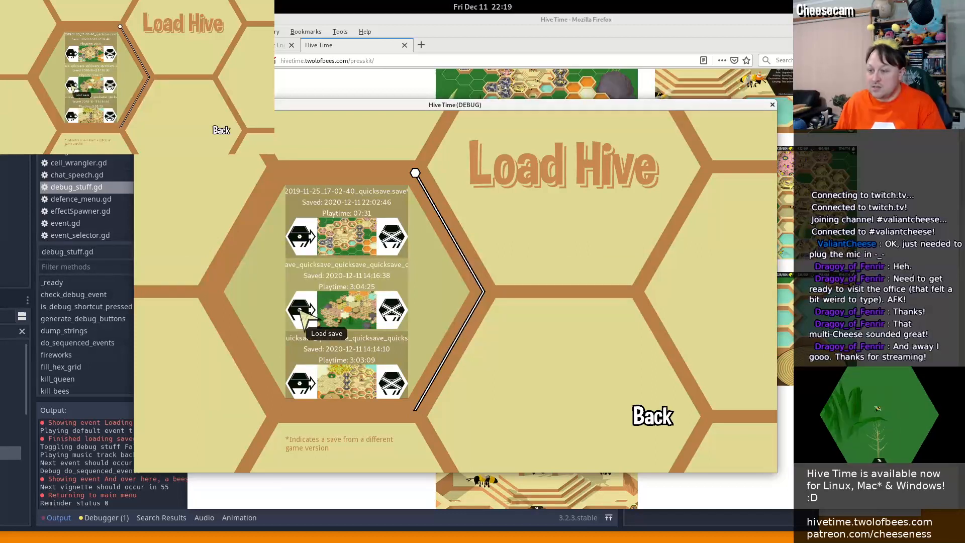
{"action": "left_click", "coordinate": [300, 309]}
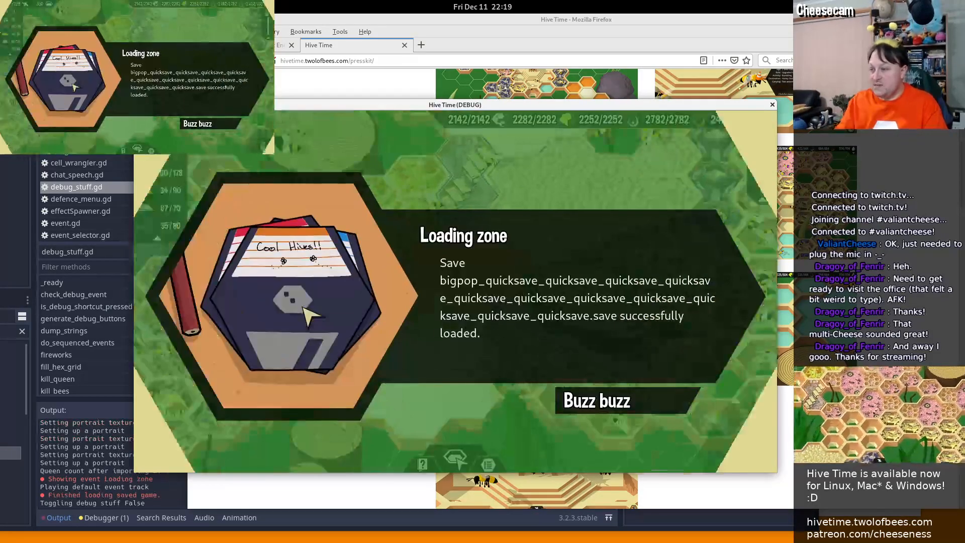
Save the loaded hive under the new name hiveversary_trailer_hive.save
{"action": "key", "text": "Escape"}
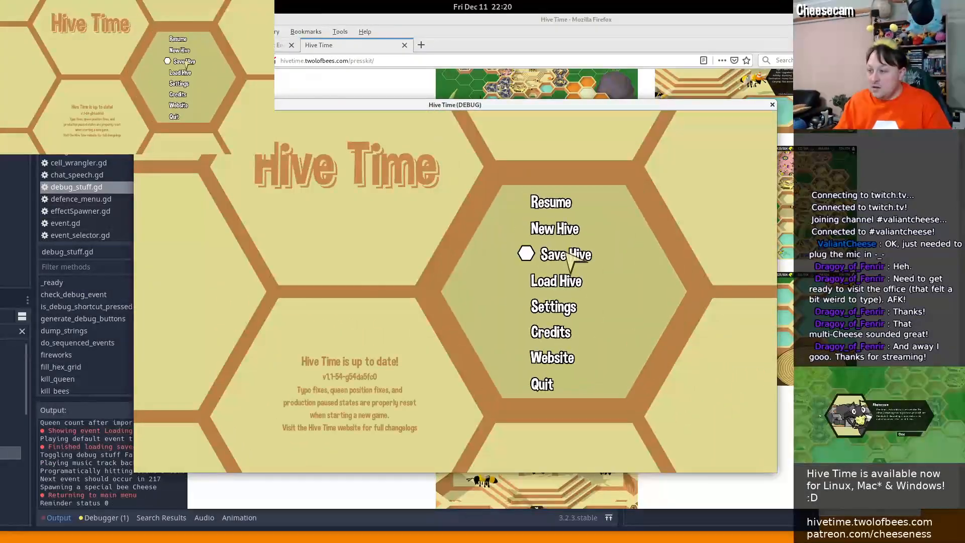
{"action": "left_click", "coordinate": [568, 256]}
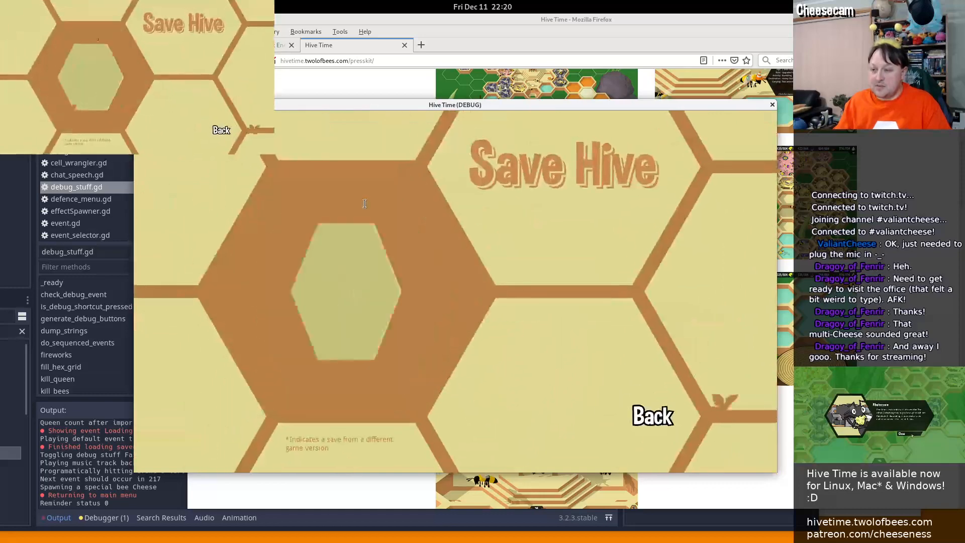
{"action": "left_click", "coordinate": [347, 199]}
{"action": "double_click", "coordinate": [376, 197]}
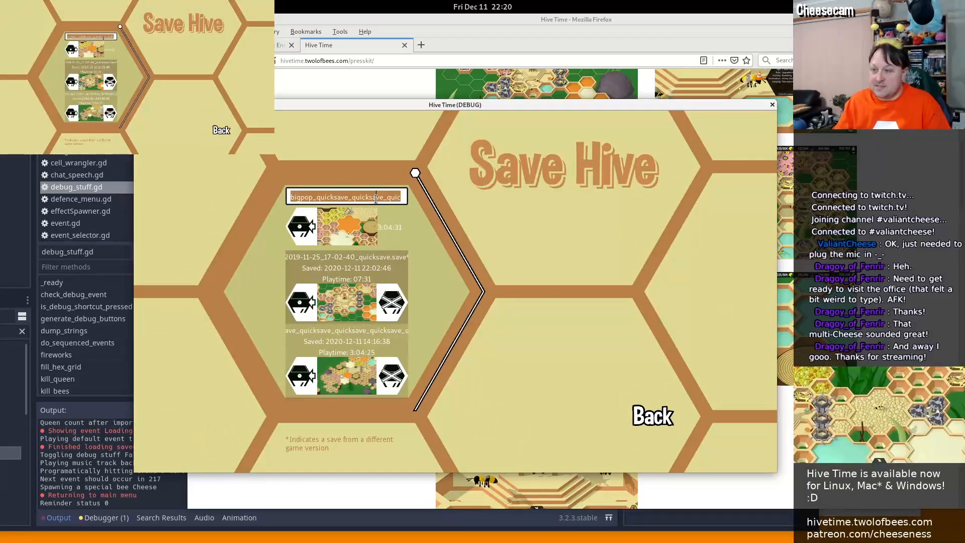
{"action": "left_click", "coordinate": [376, 198]}
{"action": "key", "text": "shift+End"}
{"action": "key", "text": "shift+Left"}
{"action": "key", "text": "shift+Left"}
{"action": "key", "text": "shift+Left"}
{"action": "key", "text": "shift+Left"}
{"action": "key", "text": "shift+Left"}
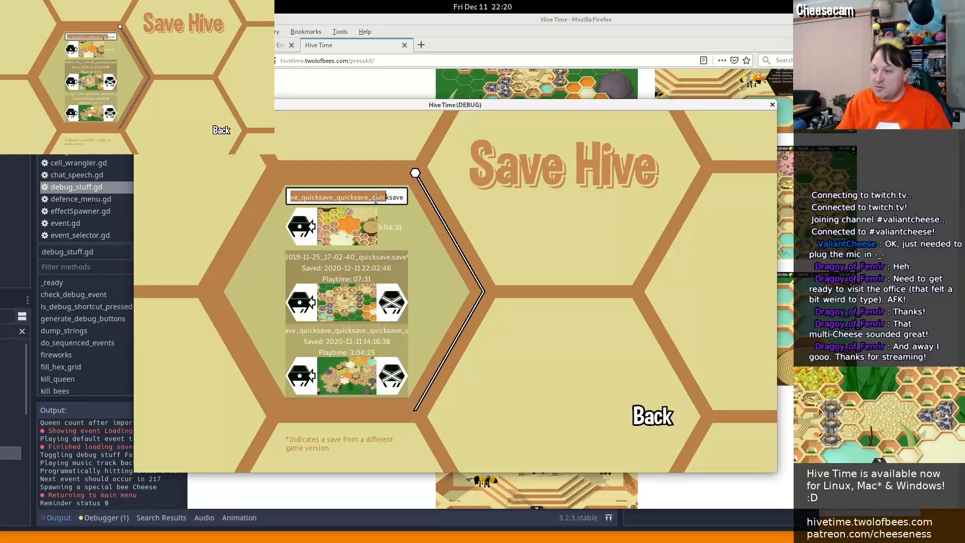
{"action": "key", "text": "BackSpace"}
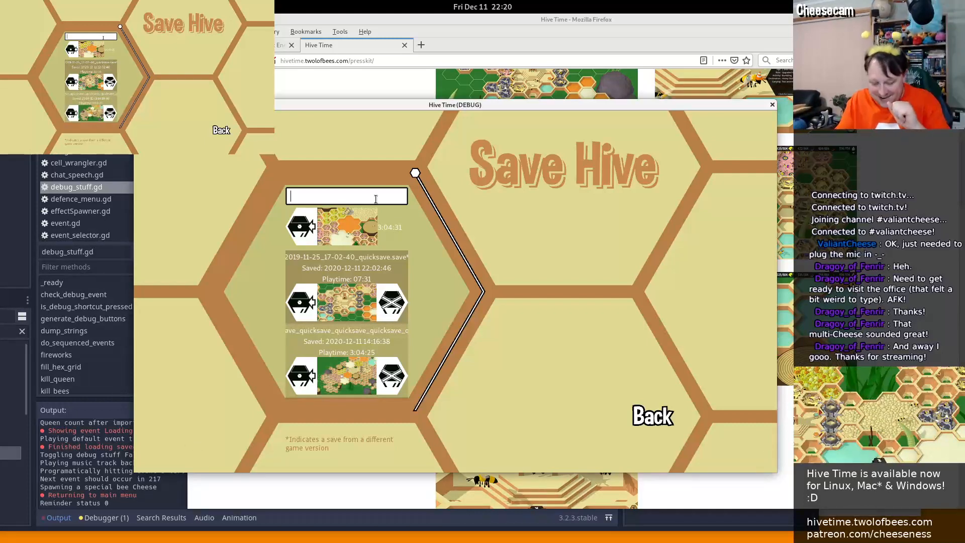
{"action": "type", "text": "hivevers"}
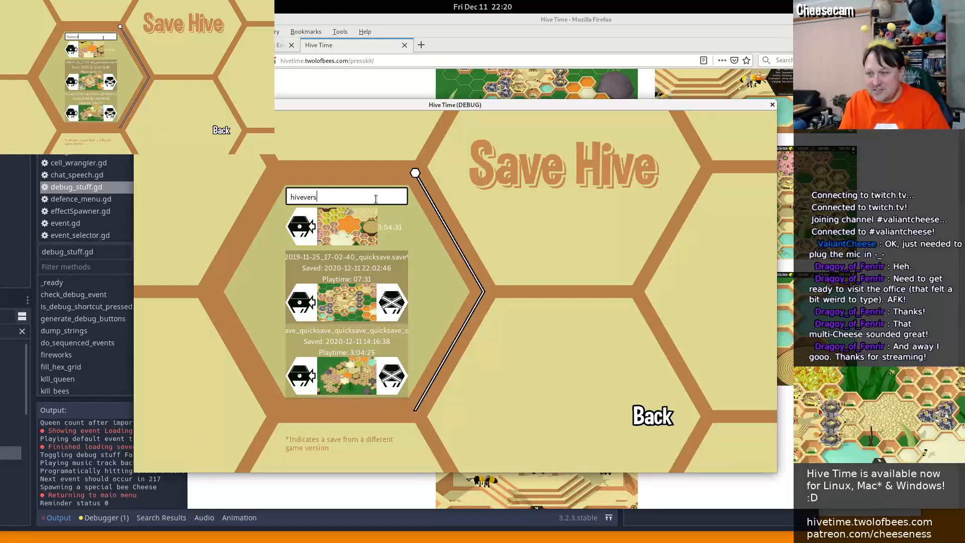
{"action": "type", "text": "ary_trailer_hive"}
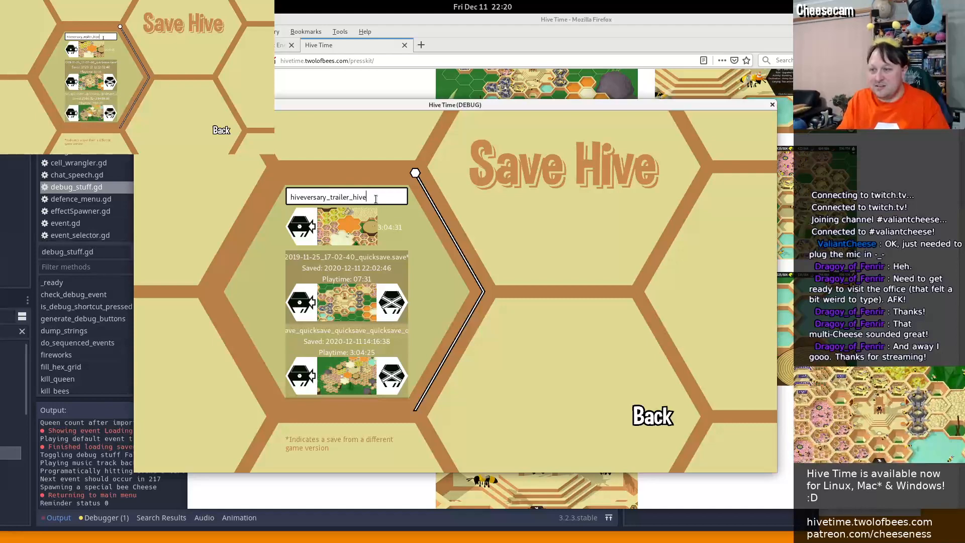
{"action": "type", "text": ".save"}
{"action": "key", "text": "Return"}
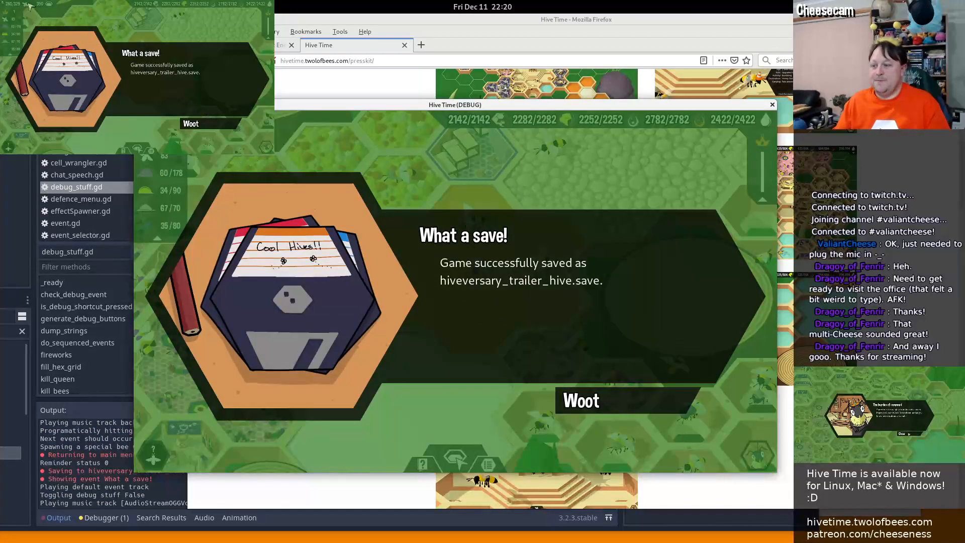
Switch to the Godot editor and comment out the beesilisk vignette's showEvent block, including its return, in debug_stuff.gd
{"action": "key", "text": "alt+Tab"}
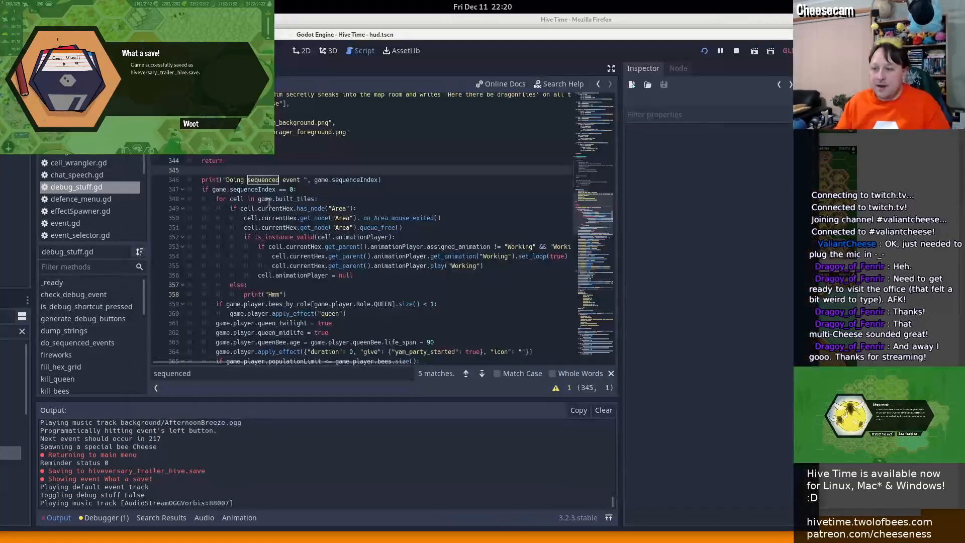
{"action": "scroll", "coordinate": [266, 204], "scroll_direction": "up", "scroll_amount": 3}
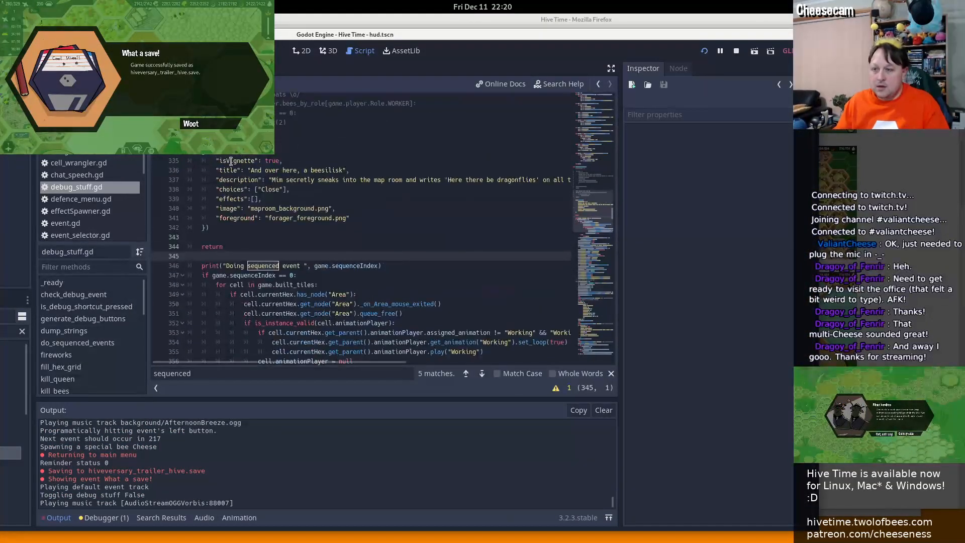
{"action": "left_click_drag", "start_coordinate": [231, 155], "coordinate": [228, 243]}
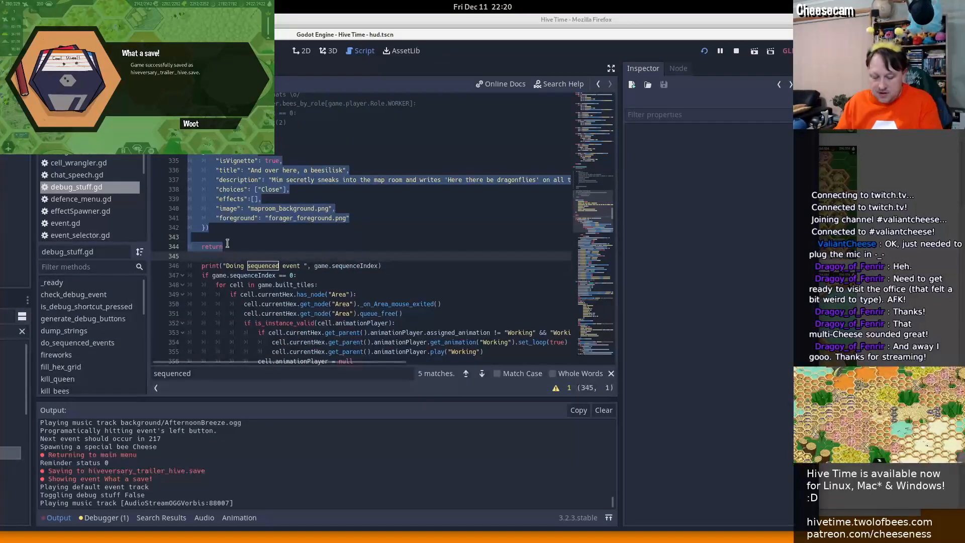
{"action": "key", "text": "ctrl+k"}
Locate the "Bear arm" section of the sequenced events and copy its code from the targetCell declaration through the add_child call
{"action": "scroll", "coordinate": [282, 221], "scroll_direction": "up", "scroll_amount": 1}
{"action": "double_click", "coordinate": [326, 198]}
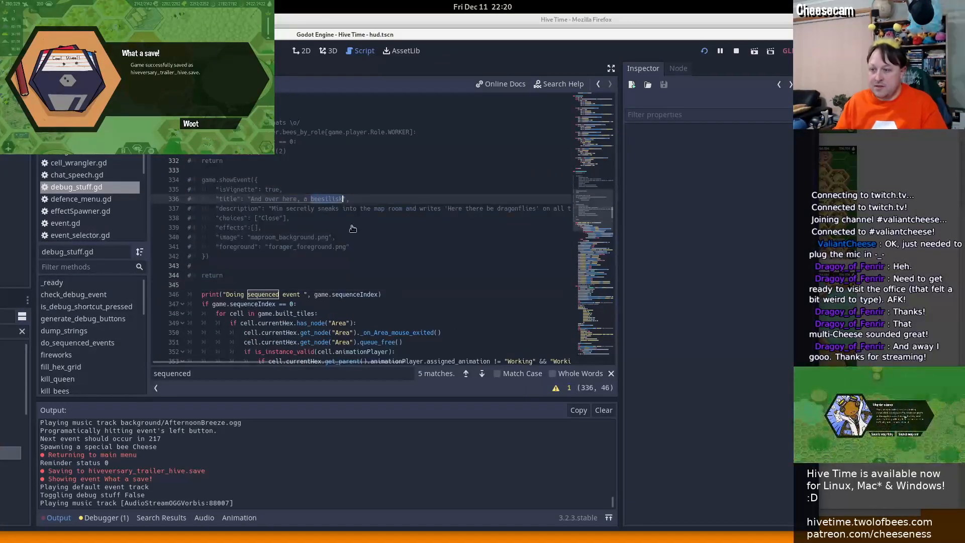
{"action": "key", "text": "ctrl+f"}
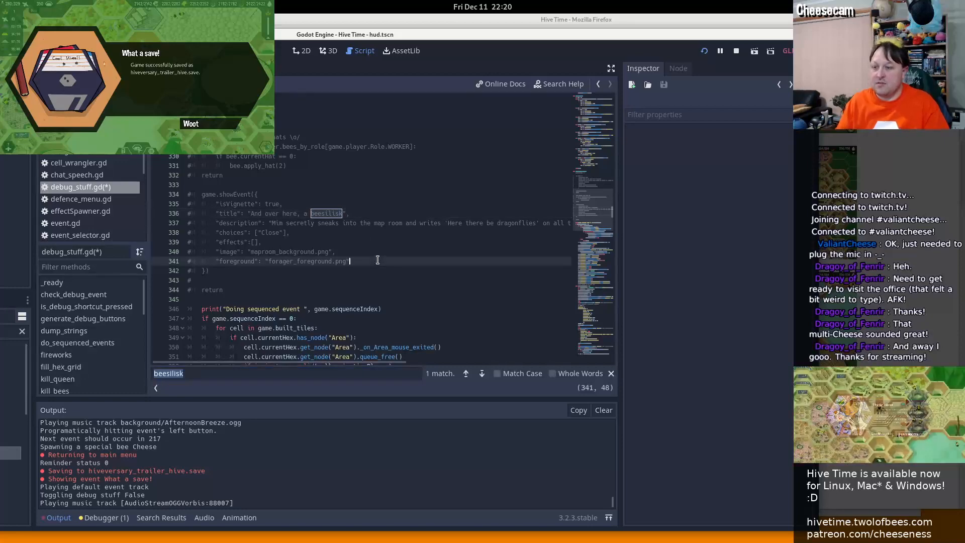
{"action": "key", "text": "Page_Down"}
{"action": "key", "text": "Page_Down"}
{"action": "key", "text": "Page_Down"}
{"action": "key", "text": "Page_Down"}
{"action": "key", "text": "Page_Down"}
{"action": "key", "text": "Page_Down"}
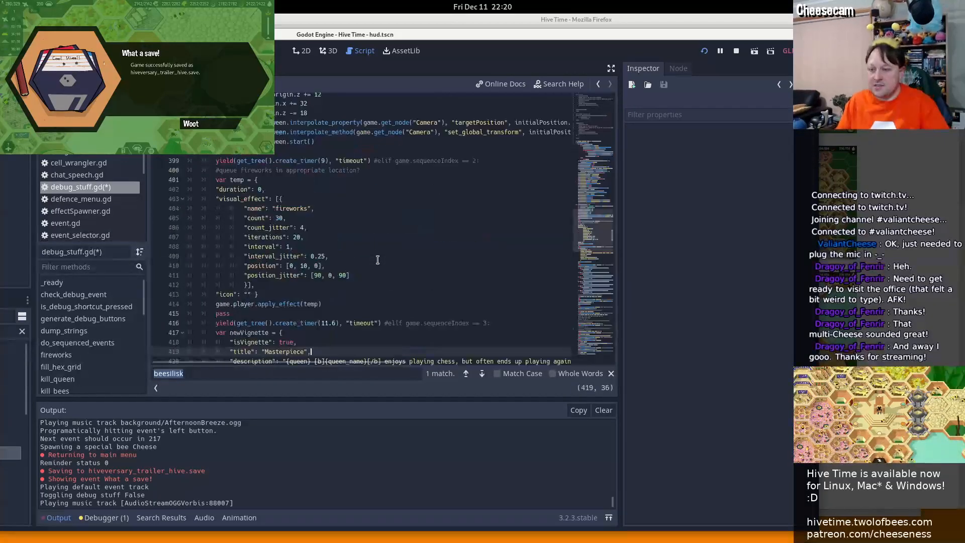
{"action": "key", "text": "Page_Down"}
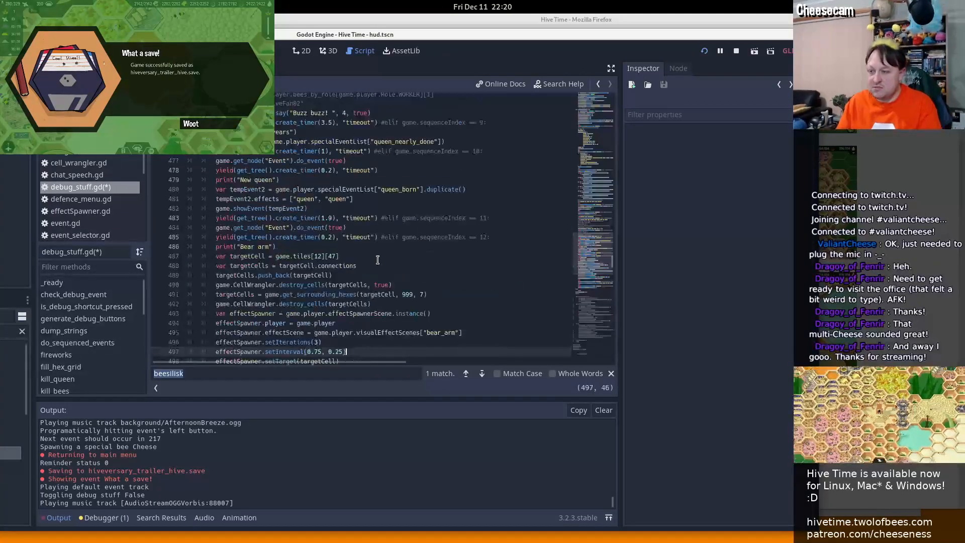
{"action": "double_click", "coordinate": [247, 256]}
{"action": "left_click_drag", "start_coordinate": [247, 257], "coordinate": [391, 293]}
{"action": "key", "text": "ctrl+c"}
{"action": "scroll", "coordinate": [369, 303], "scroll_direction": "down", "scroll_amount": 2}
{"action": "scroll", "coordinate": [368, 303], "scroll_direction": "down", "scroll_amount": 2}
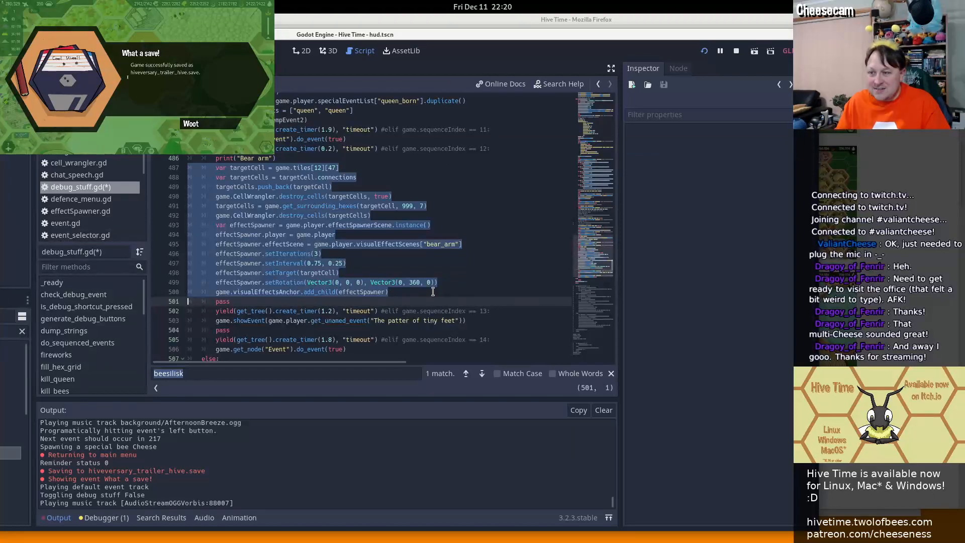
Paste the bear arm code between the commented-out vignette and the "Doing sequenced event" print, ending it with a return
{"action": "scroll", "coordinate": [432, 291], "scroll_direction": "up", "scroll_amount": 14}
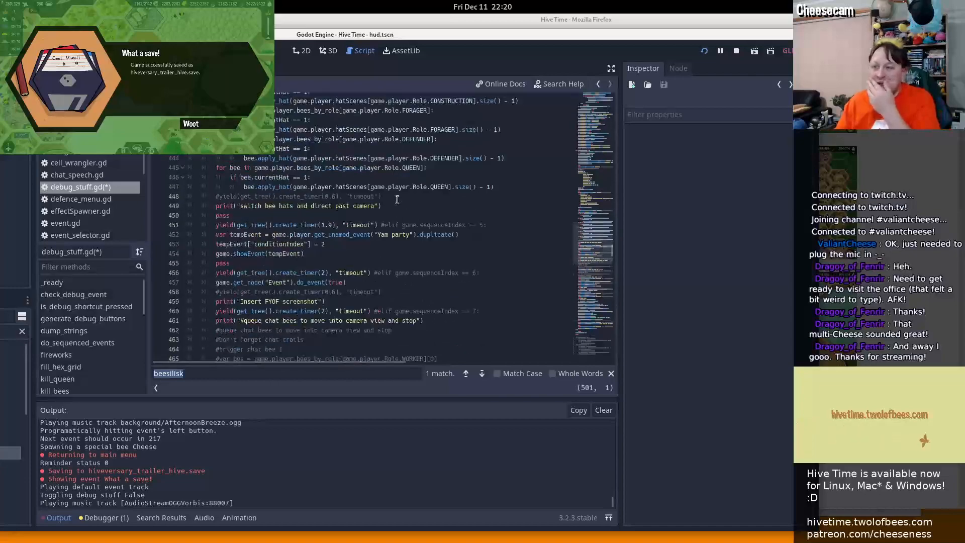
{"action": "scroll", "coordinate": [397, 199], "scroll_direction": "up", "scroll_amount": 16}
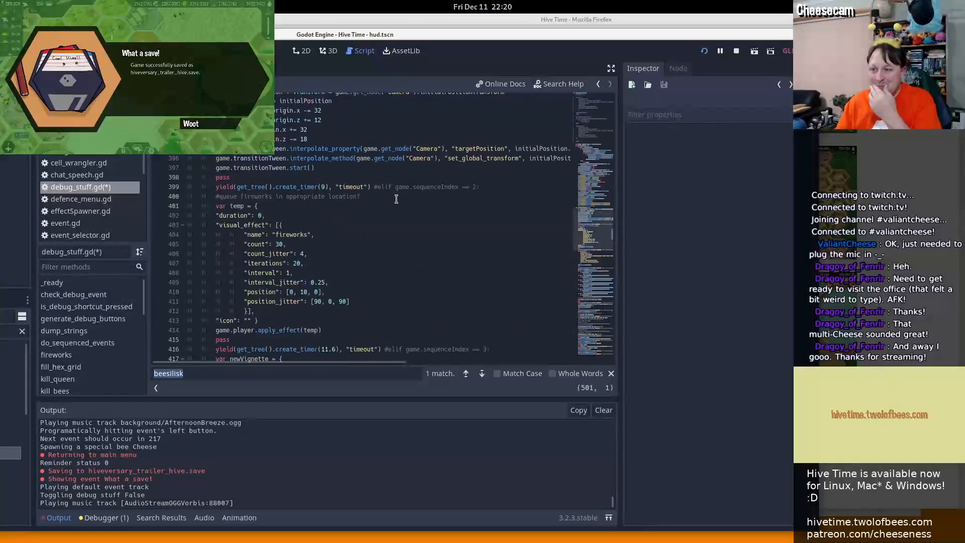
{"action": "scroll", "coordinate": [396, 199], "scroll_direction": "up", "scroll_amount": 14}
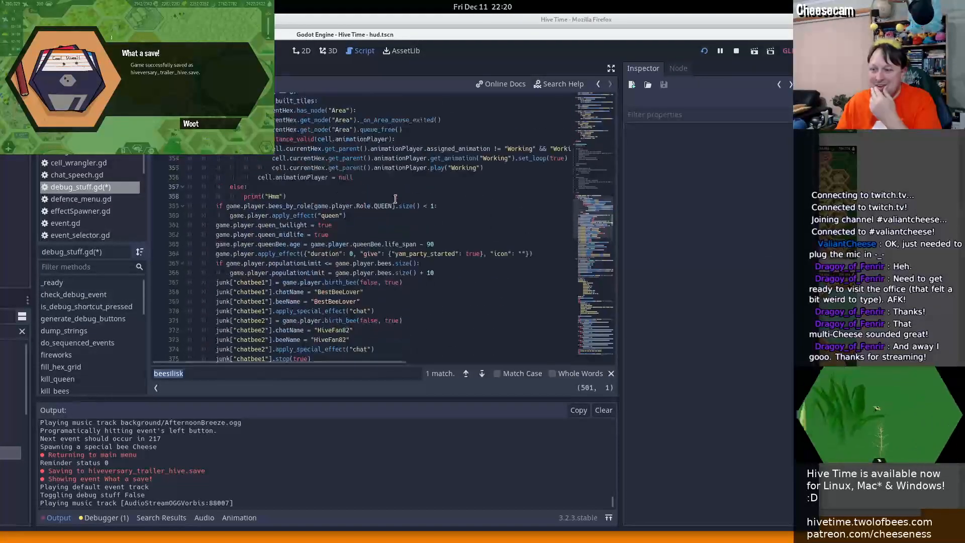
{"action": "scroll", "coordinate": [395, 199], "scroll_direction": "up", "scroll_amount": 5}
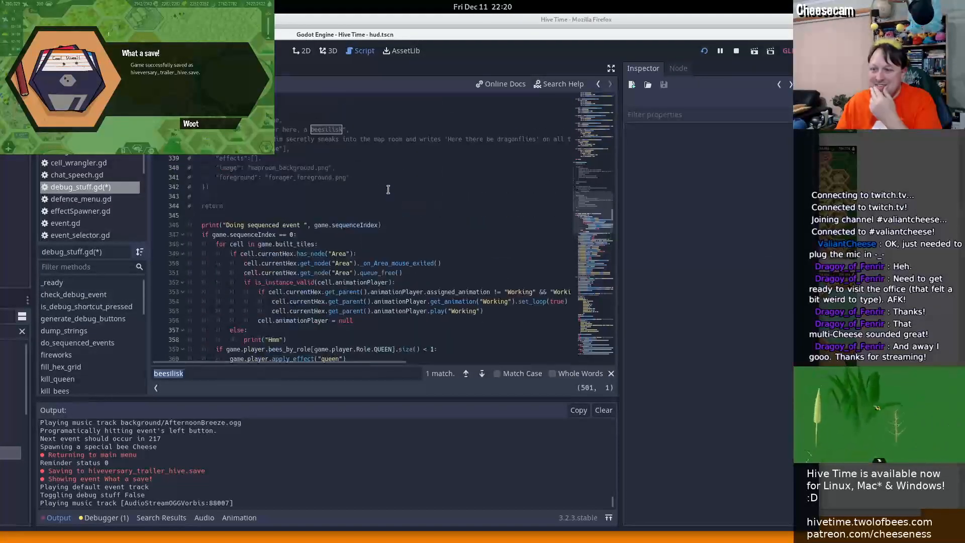
{"action": "left_click", "coordinate": [188, 206]}
{"action": "key", "text": "Down"}
{"action": "key", "text": "Return"}
{"action": "key", "text": "Return"}
{"action": "key", "text": "Return"}
{"action": "key", "text": "Up"}
{"action": "key", "text": "Up"}
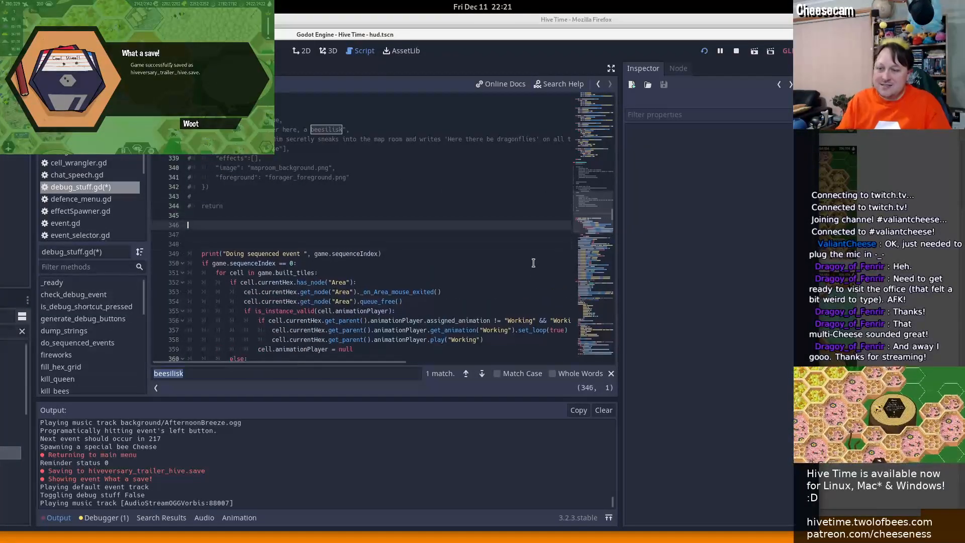
{"action": "key", "text": "ctrl+v"}
{"action": "type", "text": "rn"}
Unindent the pasted bear arm block and its return by one level
{"action": "key", "text": "shift+Up"}
{"action": "key", "text": "shift+Up"}
{"action": "key", "text": "shift+Up"}
{"action": "key", "text": "shift+Up"}
{"action": "key", "text": "shift+Up"}
{"action": "key", "text": "shift+Up"}
{"action": "key", "text": "shift+Up"}
{"action": "key", "text": "shift+Up"}
{"action": "key", "text": "shift+Up"}
{"action": "key", "text": "shift+Up"}
{"action": "key", "text": "shift+Up"}
{"action": "key", "text": "shift+Up"}
{"action": "key", "text": "shift+Up"}
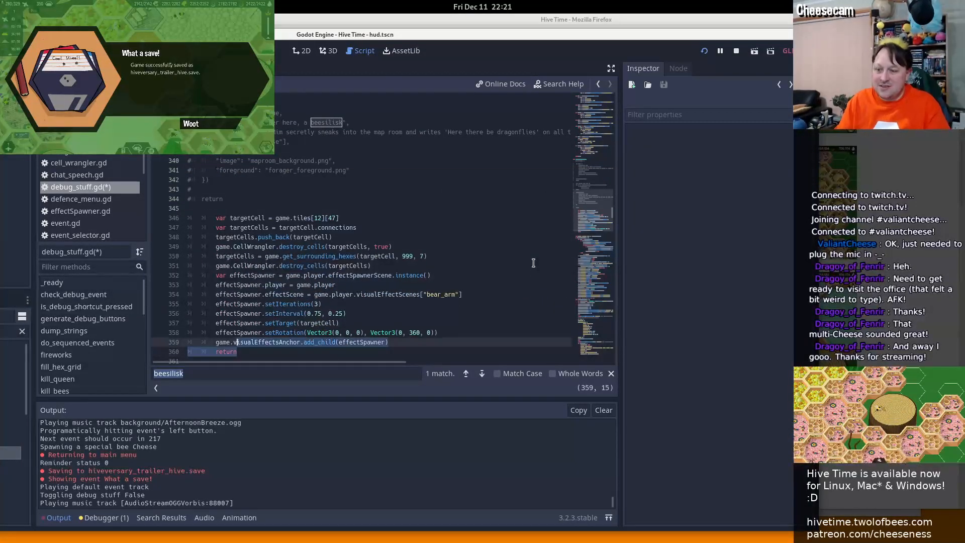
{"action": "key", "text": "shift+Up"}
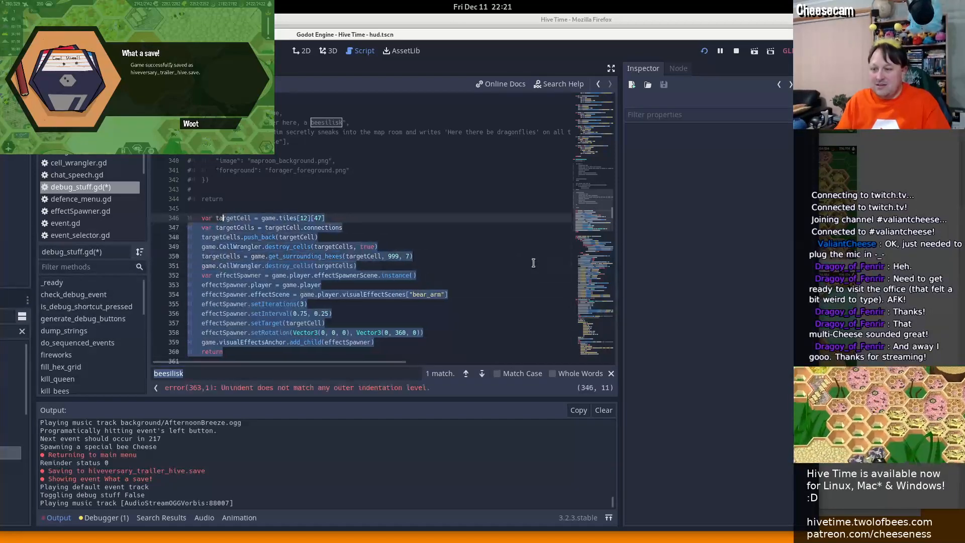
{"action": "key", "text": "shift+Tab"}
{"action": "key", "text": "End"}
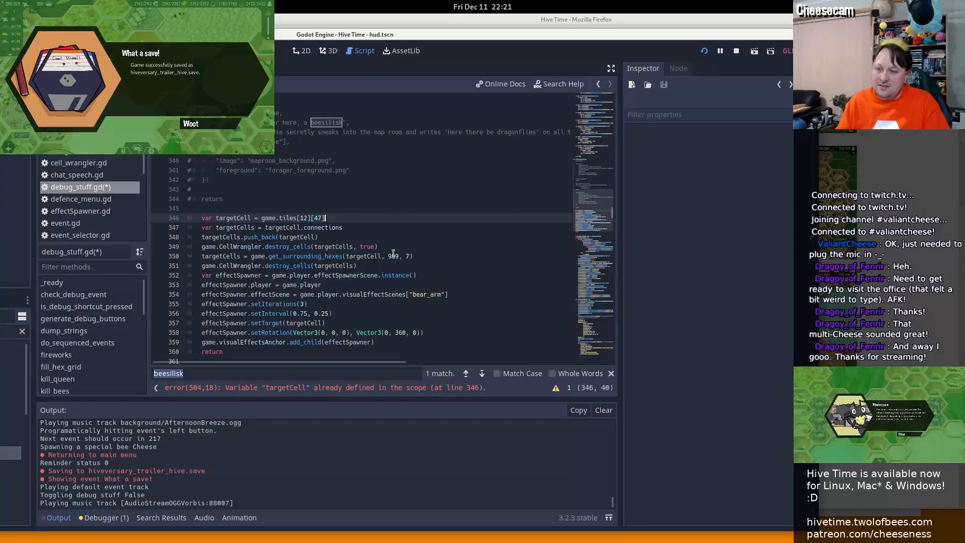
Rename the targetCell and targetCells declarations in the pasted bear arm block to targetCell2 and targetCells2, updating the connections reference and push_back argument
{"action": "scroll", "coordinate": [231, 251], "scroll_direction": "down", "scroll_amount": 2}
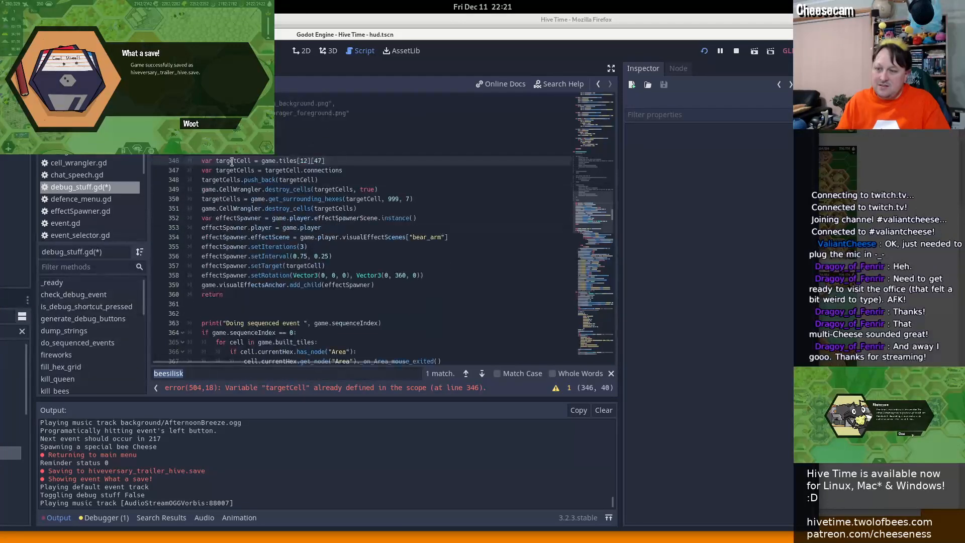
{"action": "double_click", "coordinate": [233, 160]}
{"action": "type", "text": "w"}
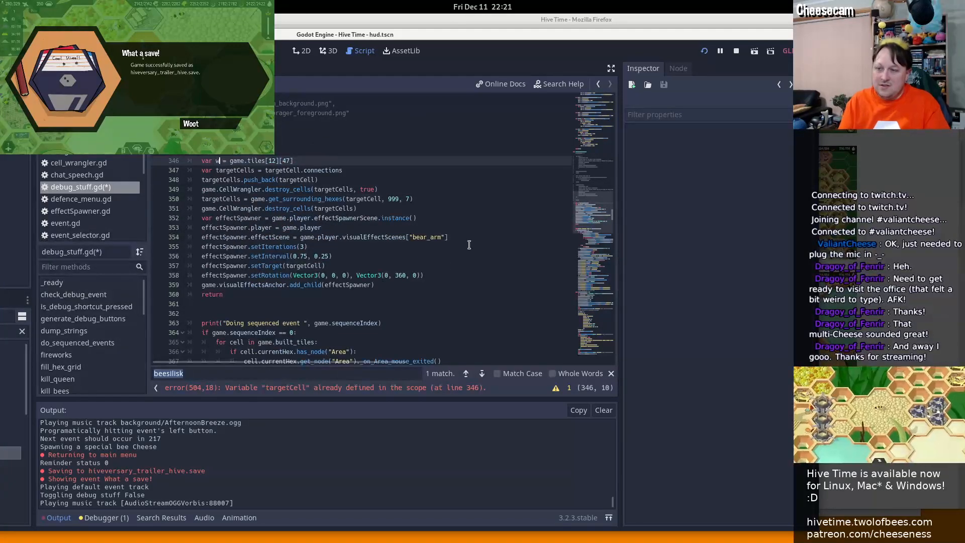
{"action": "type", "text": "hatver"}
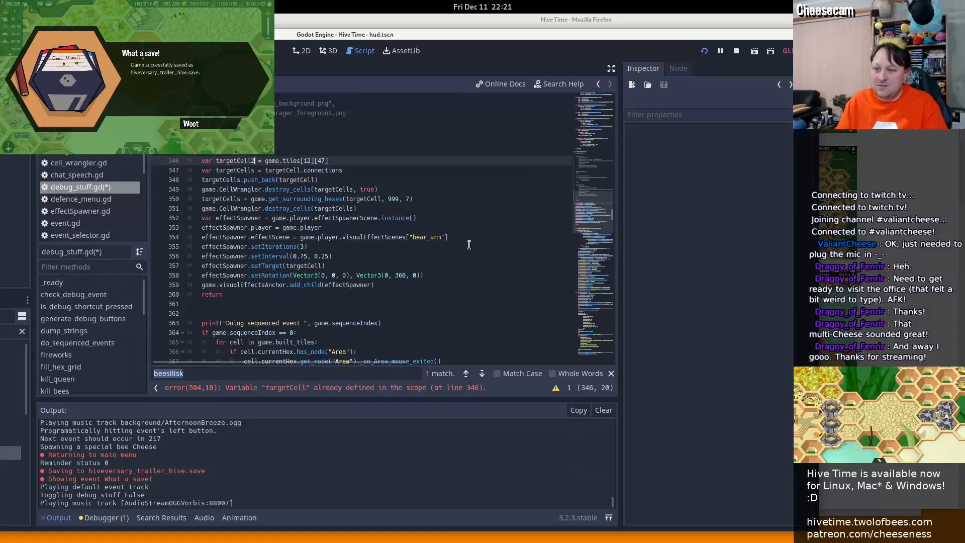
{"action": "key", "text": "Down"}
{"action": "key", "text": "Right"}
{"action": "type", "text": "2"}
{"action": "key", "text": "Down"}
{"action": "key", "text": "Left"}
{"action": "type", "text": "2"}
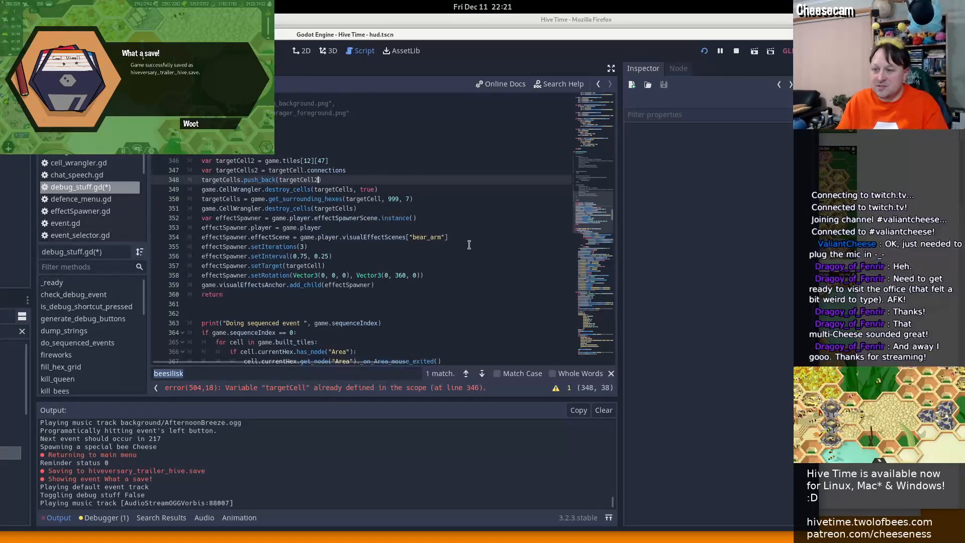
{"action": "key", "text": "Up"}
{"action": "key", "text": "ctrl+Left"}
{"action": "key", "text": "Left"}
{"action": "type", "text": "2"}
{"action": "key", "text": "Down"}
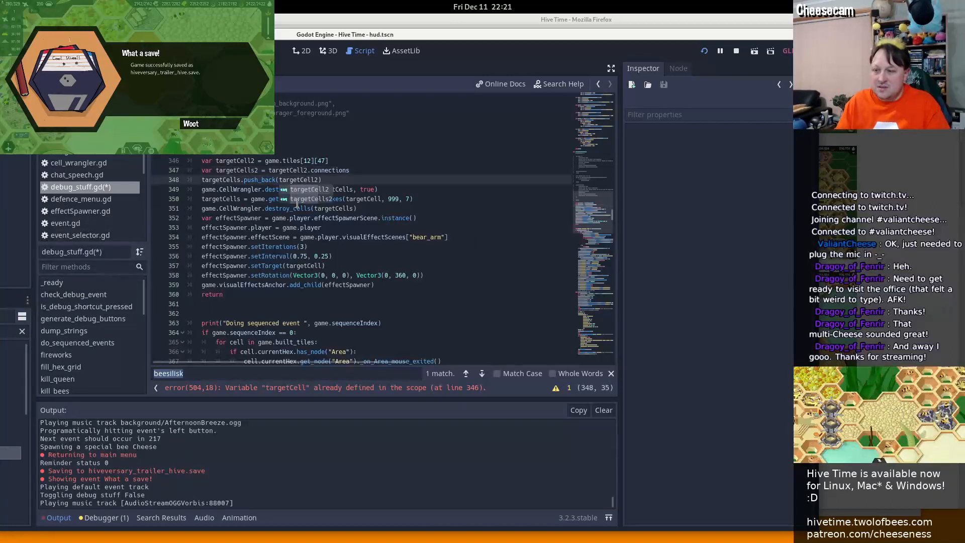
Append 2 to the remaining targetCell and targetCells references in the bear arm block's destroy_cells, get_surrounding_hexes and setTarget lines
{"action": "double_click", "coordinate": [366, 198]}
{"action": "key", "text": "ctrl+f"}
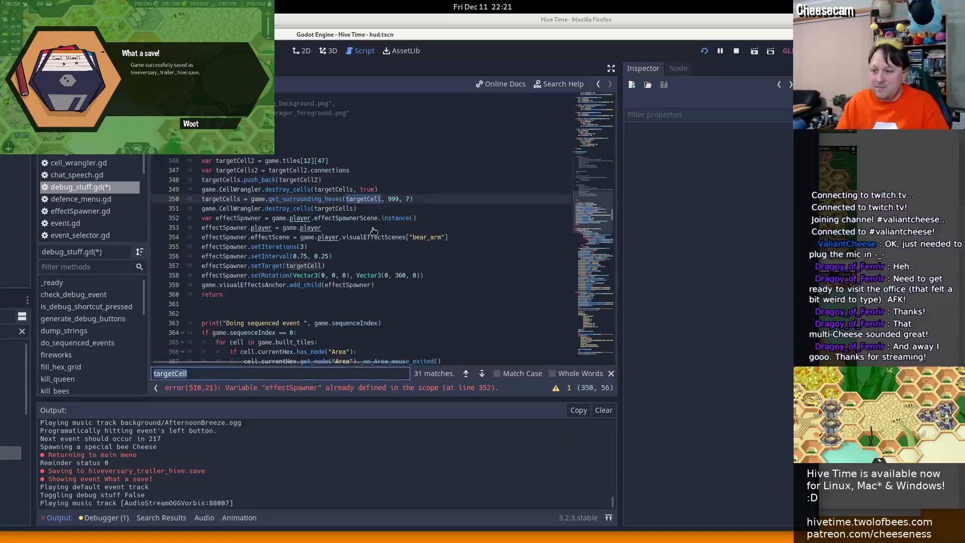
{"action": "left_click", "coordinate": [354, 196]}
{"action": "type", "text": "2"}
{"action": "left_click", "coordinate": [241, 204]}
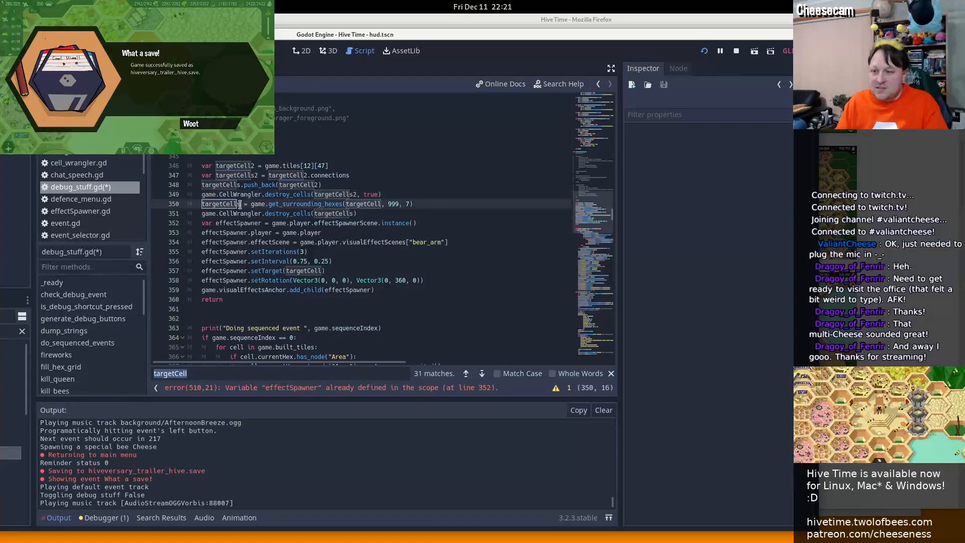
{"action": "type", "text": "2"}
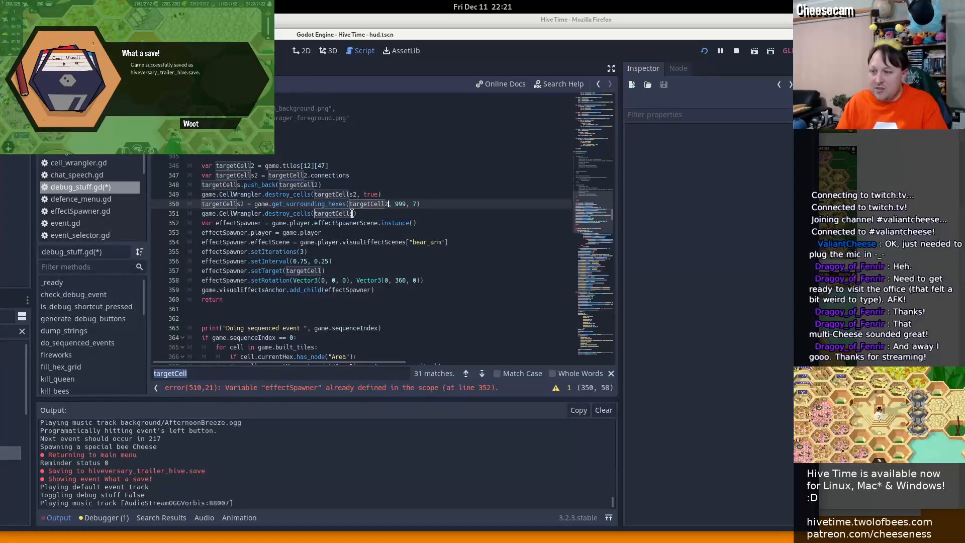
{"action": "left_click", "coordinate": [353, 214]}
{"action": "type", "text": "2"}
{"action": "left_click", "coordinate": [322, 271]}
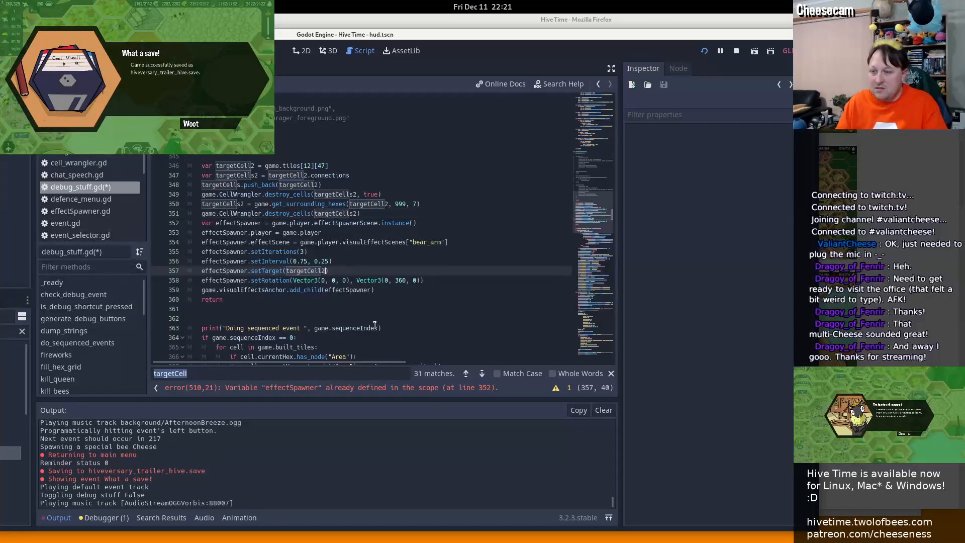
Rename effectSpawner to effectSpawner2 throughout the bear arm block and make the push_back line use targetCells2
{"action": "left_click", "coordinate": [263, 222]}
{"action": "type", "text": "2"}
{"action": "left_click", "coordinate": [249, 233]}
{"action": "type", "text": "2"}
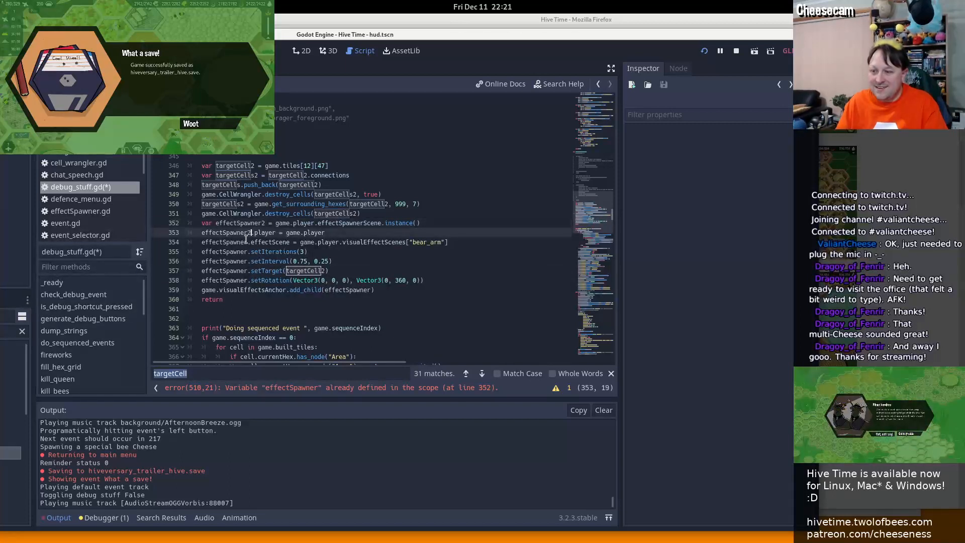
{"action": "left_click", "coordinate": [246, 241]}
{"action": "type", "text": "2"}
{"action": "left_click", "coordinate": [247, 251]}
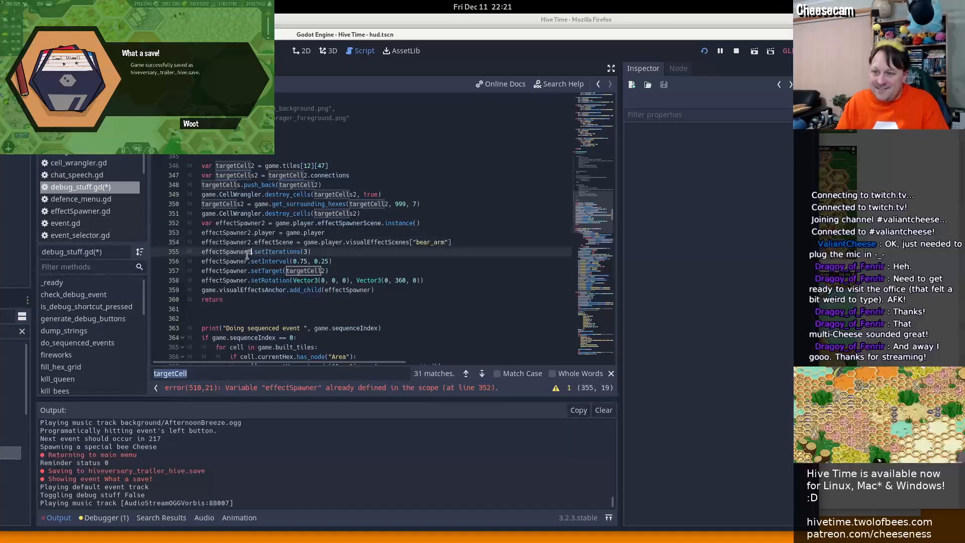
{"action": "type", "text": "2"}
{"action": "left_click", "coordinate": [247, 260]}
{"action": "type", "text": "2"}
{"action": "left_click", "coordinate": [247, 270]}
{"action": "type", "text": "2"}
{"action": "left_click", "coordinate": [247, 279]}
{"action": "type", "text": "2"}
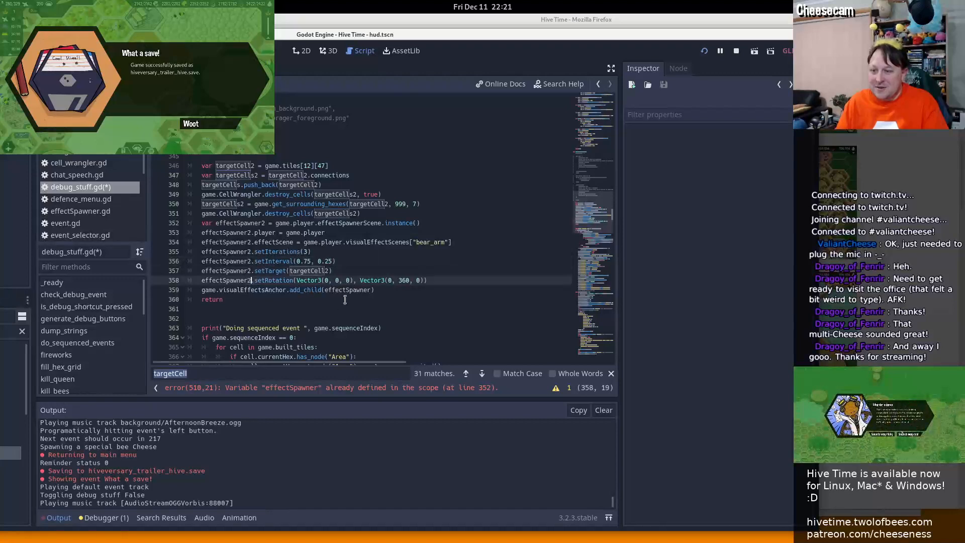
{"action": "left_click", "coordinate": [371, 290]}
{"action": "type", "text": "2"}
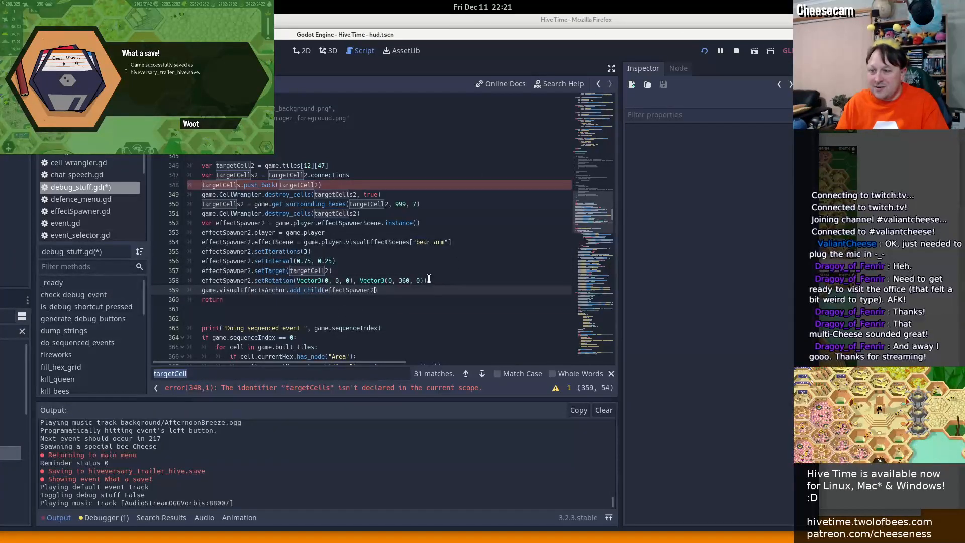
{"action": "left_click", "coordinate": [240, 185]}
{"action": "type", "text": "2"}
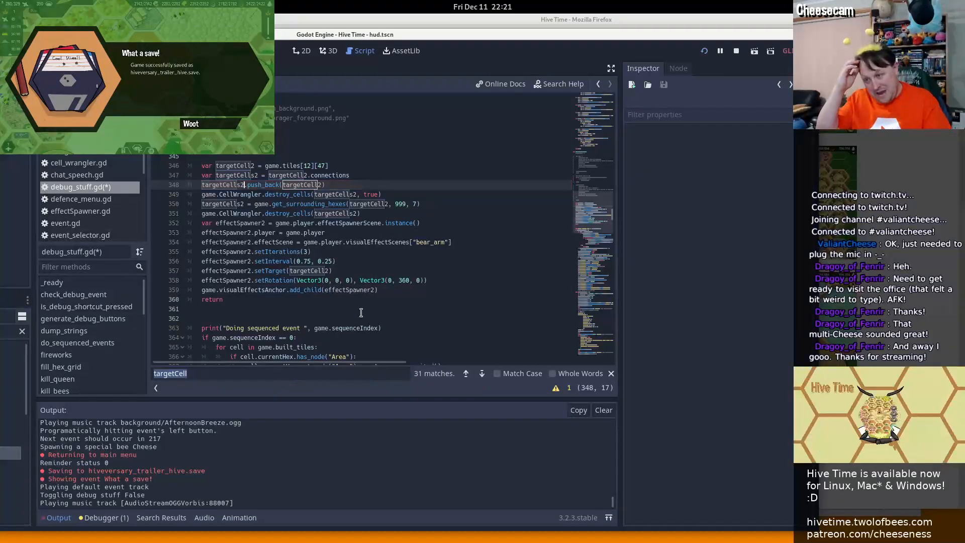
Switch from the Godot editor to the running Hive Time debug game window
{"action": "key", "text": "alt+Tab"}
{"action": "left_click", "coordinate": [590, 283]}
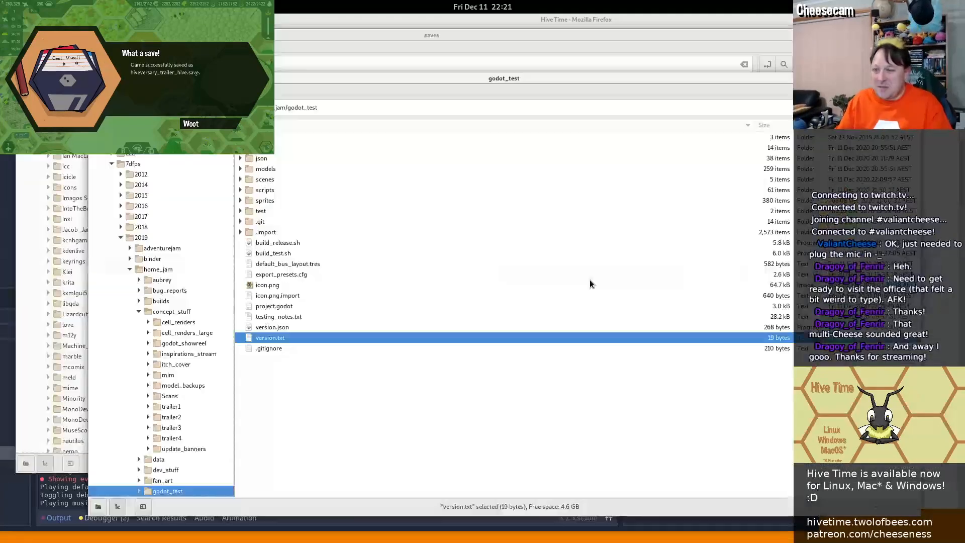
{"action": "key", "text": "alt+Tab"}
{"action": "key", "text": "Tab"}
{"action": "key", "text": "Tab"}
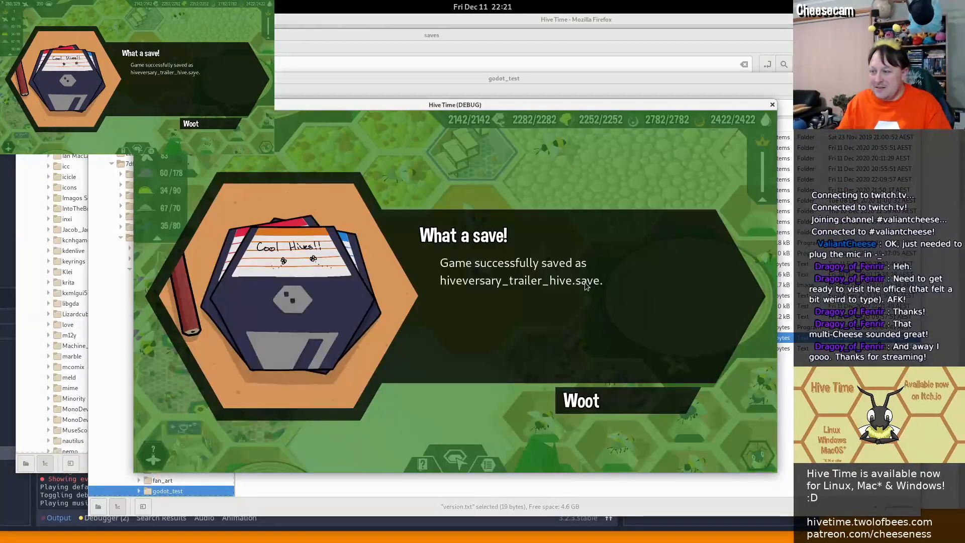
{"action": "key", "text": "alt+Tab"}
{"action": "key", "text": "Tab"}
{"action": "key", "text": "alt+shift+Tab"}
{"action": "key", "text": "alt+shift+Tab"}
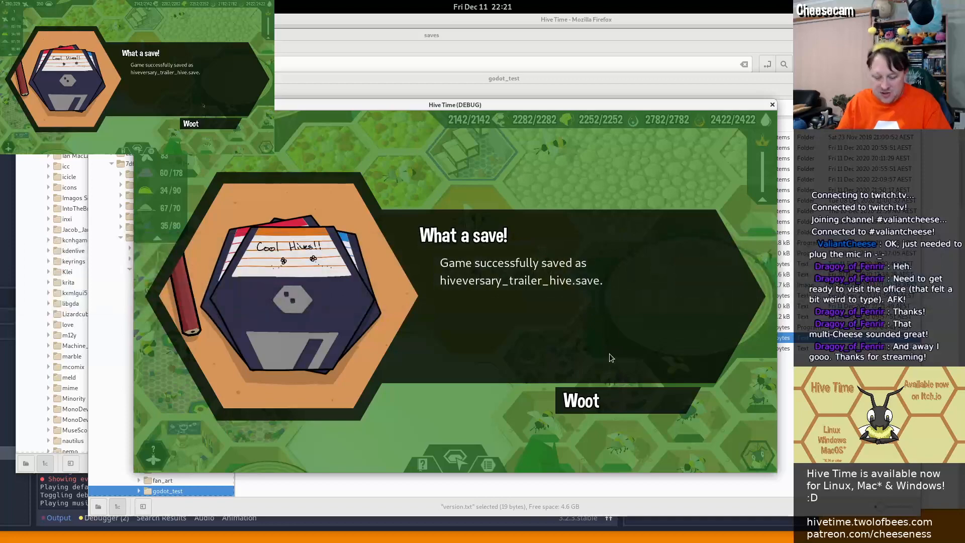
Find and launch GIMP from the desktop's application search
{"action": "key", "text": "super"}
{"action": "key", "text": "super"}
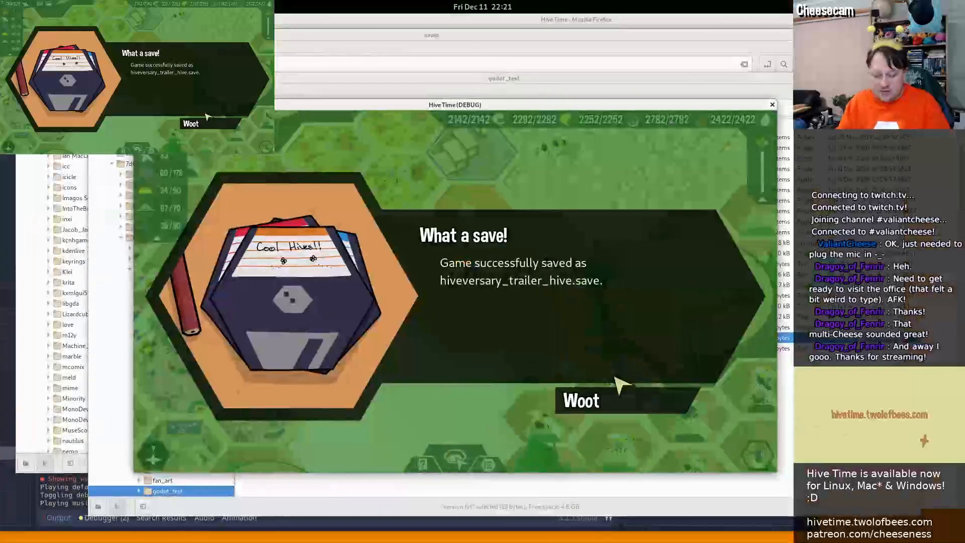
{"action": "key", "text": "super"}
{"action": "type", "text": "g"}
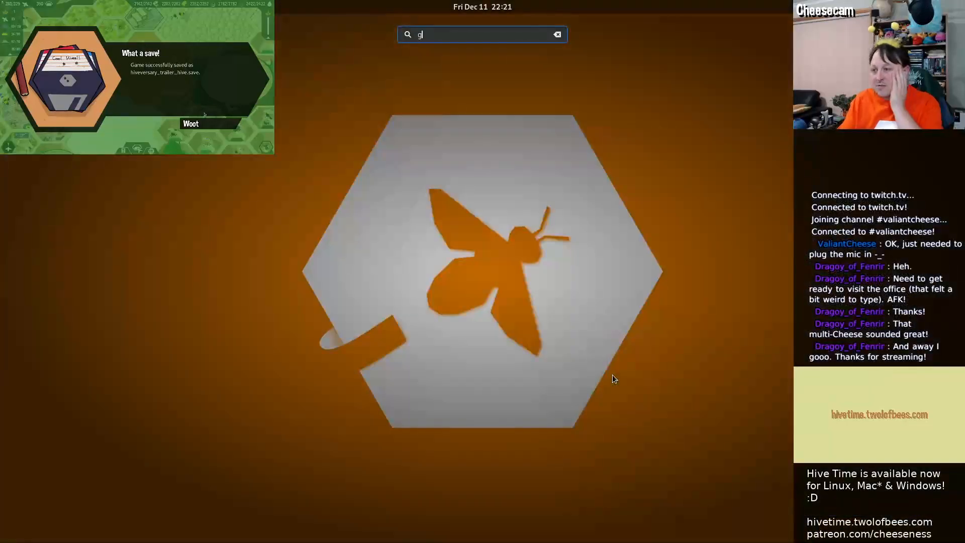
{"action": "type", "text": "imp"}
{"action": "key", "text": "Return"}
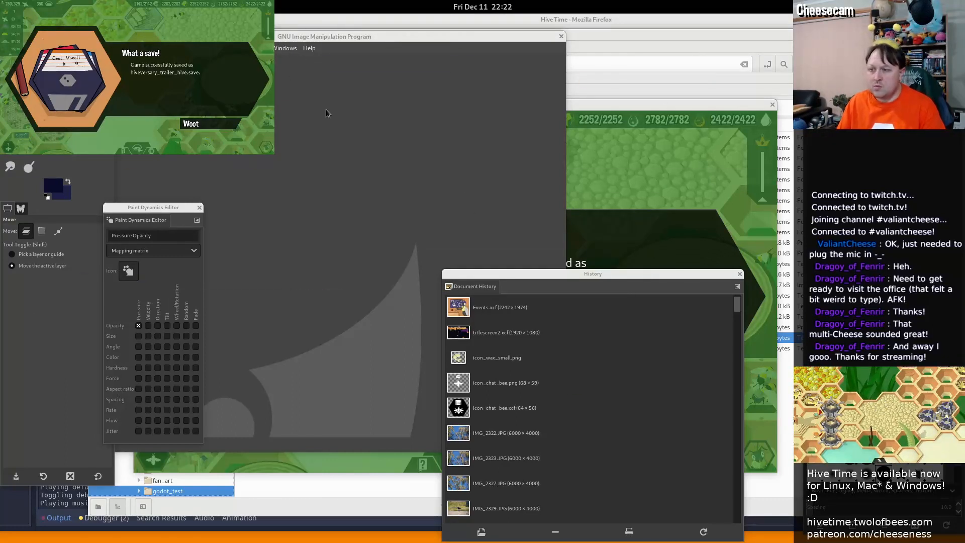
Return to the Hive Time game, dismiss the save message and stage the bear attack on the yellow storage cluster between the two water pools
{"action": "left_click", "coordinate": [651, 104]}
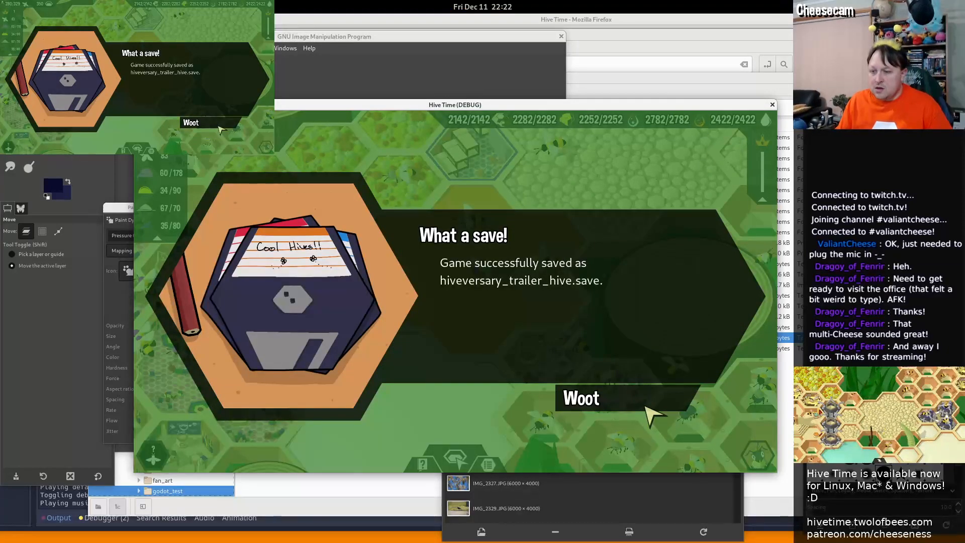
{"action": "left_click", "coordinate": [647, 408]}
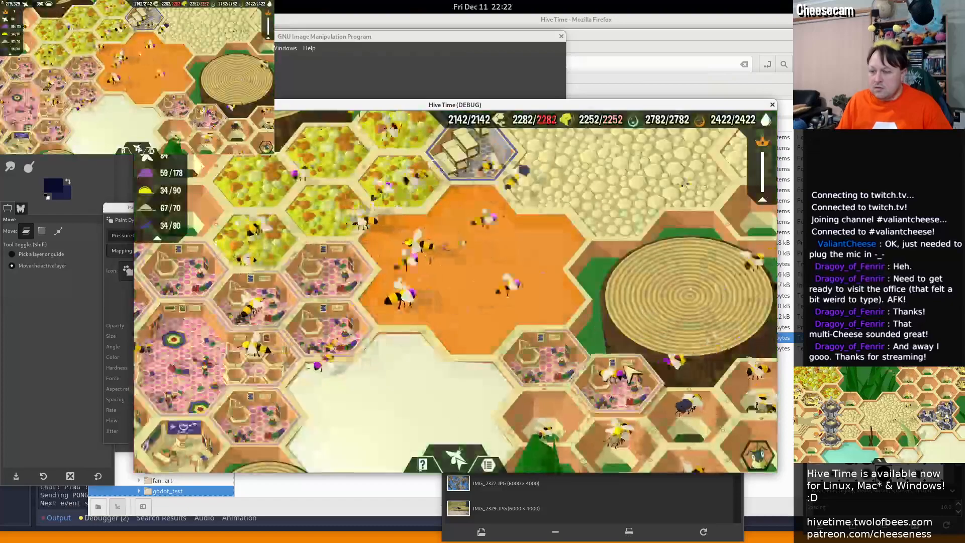
{"action": "key", "text": "d"}
{"action": "scroll", "coordinate": [613, 319], "scroll_direction": "down", "scroll_amount": 3}
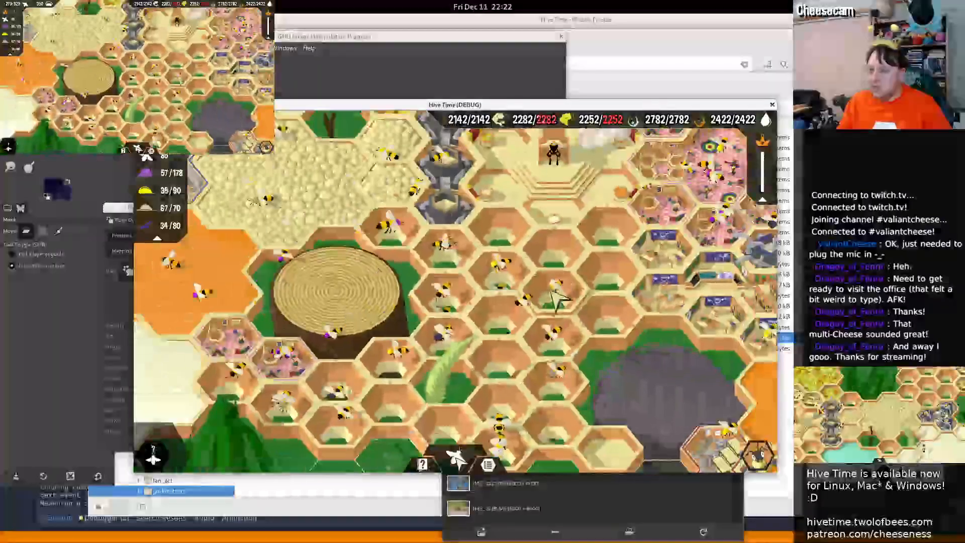
{"action": "key", "text": "d"}
{"action": "key", "text": "w"}
{"action": "key", "text": "d"}
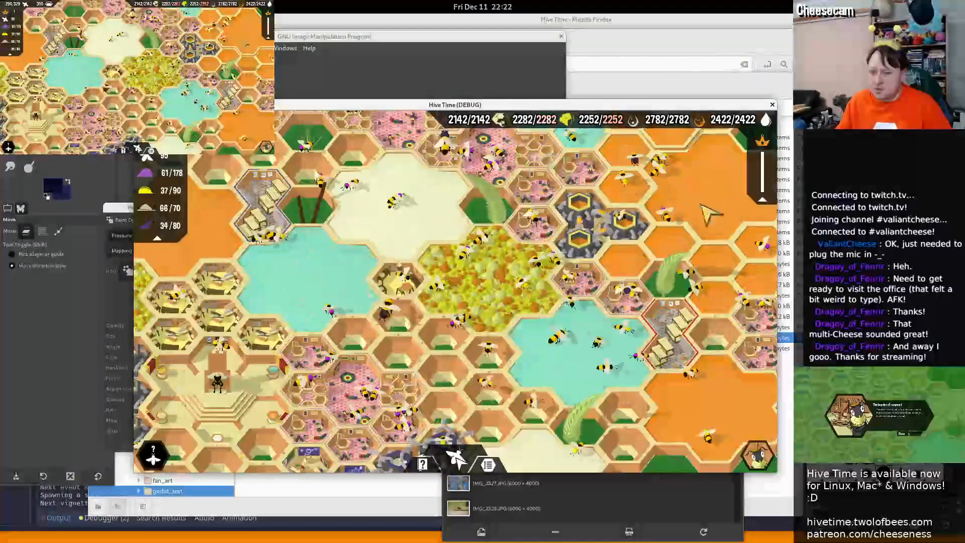
{"action": "mouse_move", "coordinate": [161, 448]}
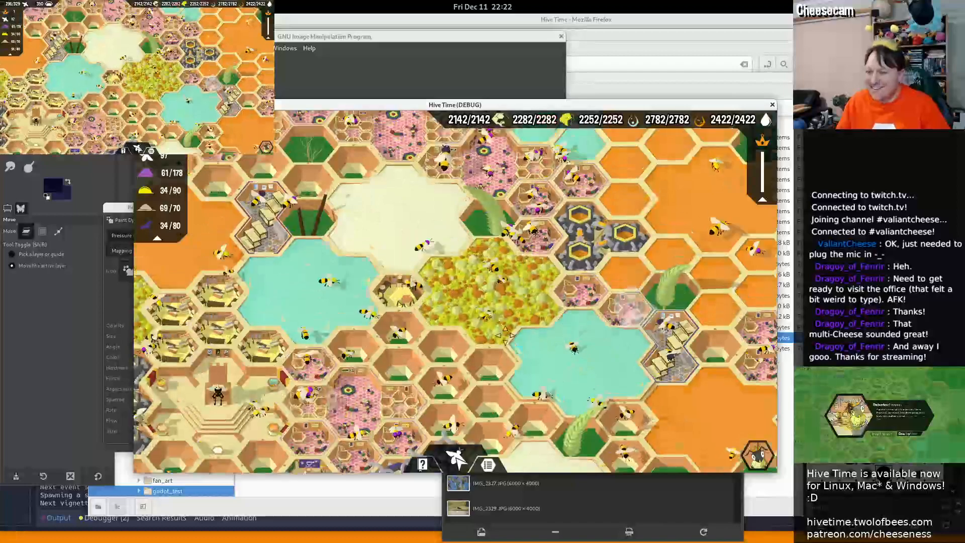
{"action": "left_click_drag", "start_coordinate": [503, 312], "coordinate": [493, 342]}
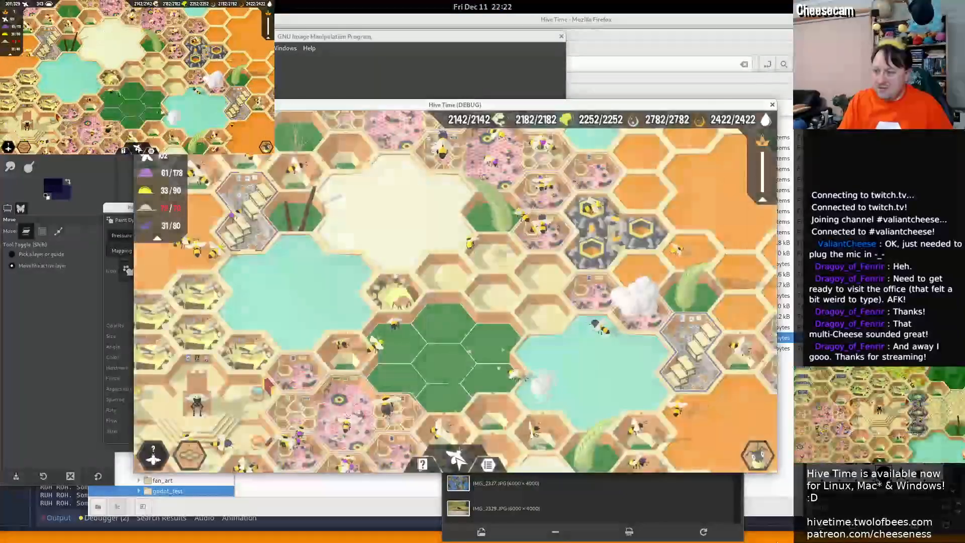
Switch to GIMP, paste the captured bear attack screenshot as a new image and move its window off to the other monitor
{"action": "key", "text": "alt+Tab"}
{"action": "key", "text": "alt+Tab"}
{"action": "key", "text": "alt+Tab"}
{"action": "key", "text": "alt+shift+Tab"}
{"action": "key", "text": "alt+shift+Tab"}
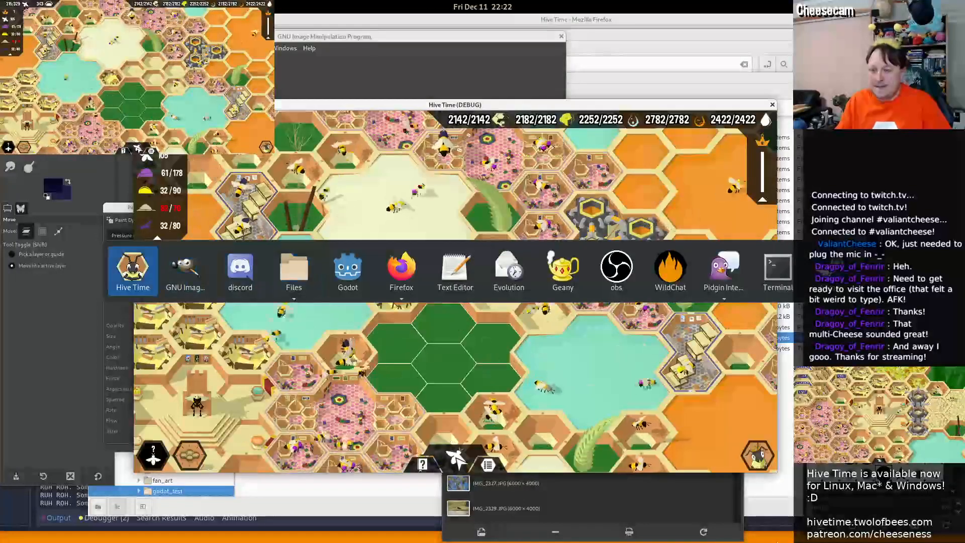
{"action": "left_click", "coordinate": [466, 79]}
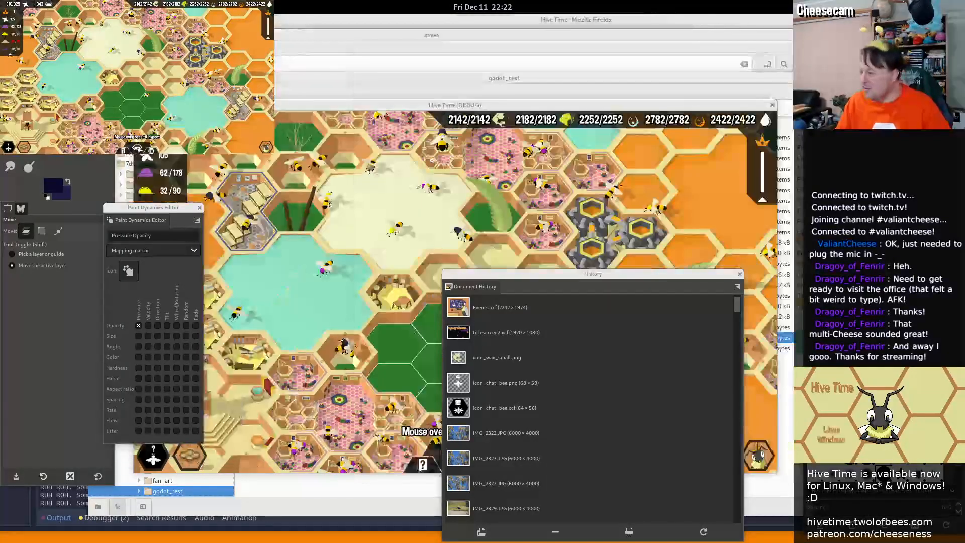
{"action": "left_click_drag", "start_coordinate": [557, 105], "coordinate": [616, 59]}
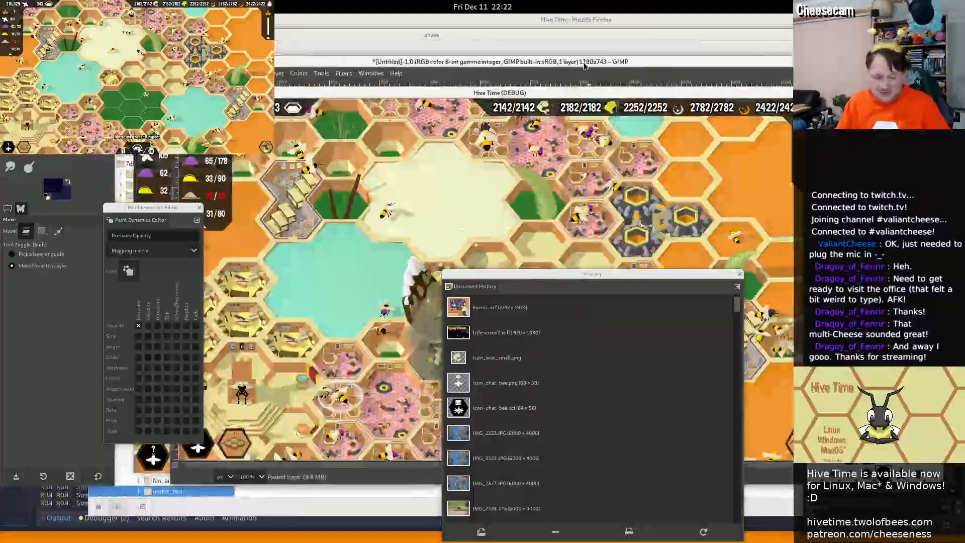
{"action": "left_click", "coordinate": [571, 164]}
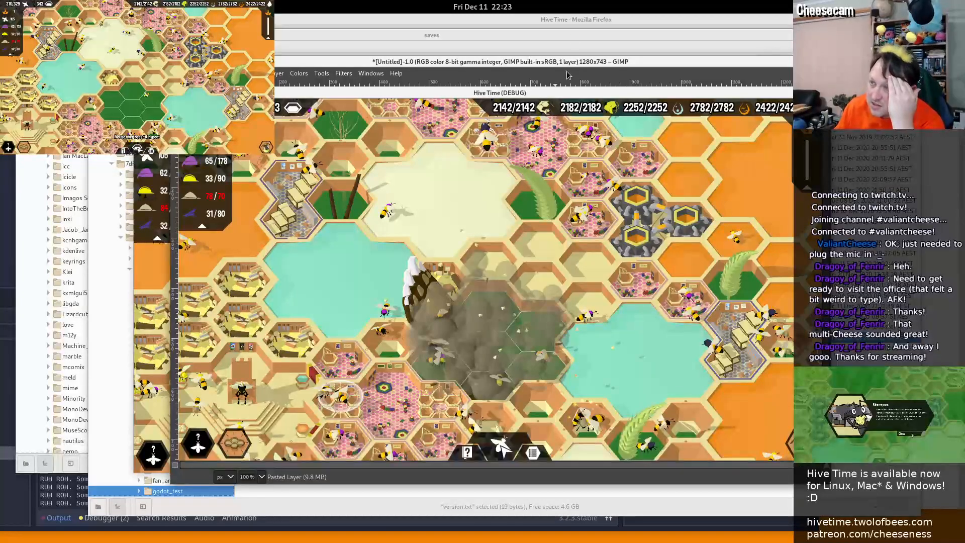
{"action": "left_click_drag", "start_coordinate": [567, 65], "coordinate": [964, 95]}
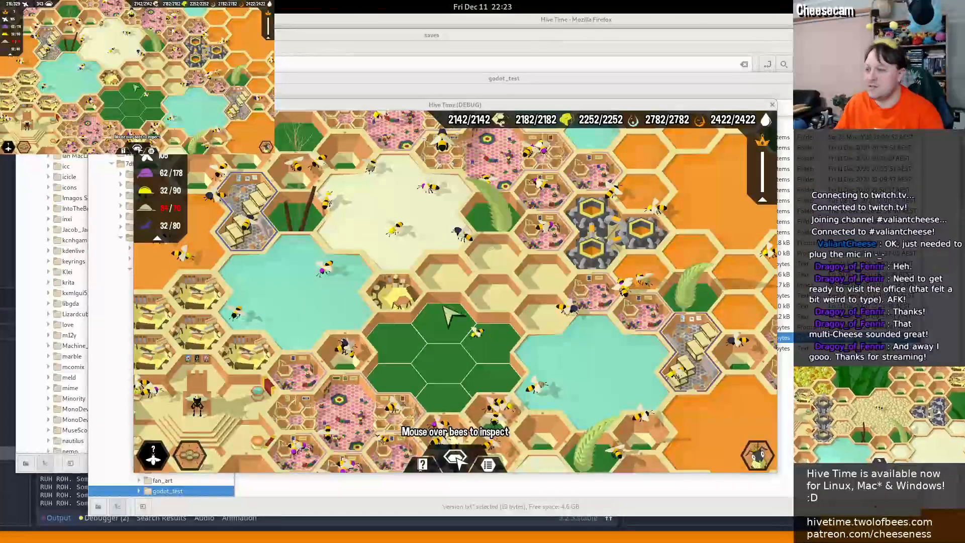
Reload hiveversary_trailer_hive.save in the game and dismiss the loading message
{"action": "left_click_drag", "start_coordinate": [445, 305], "coordinate": [437, 297]}
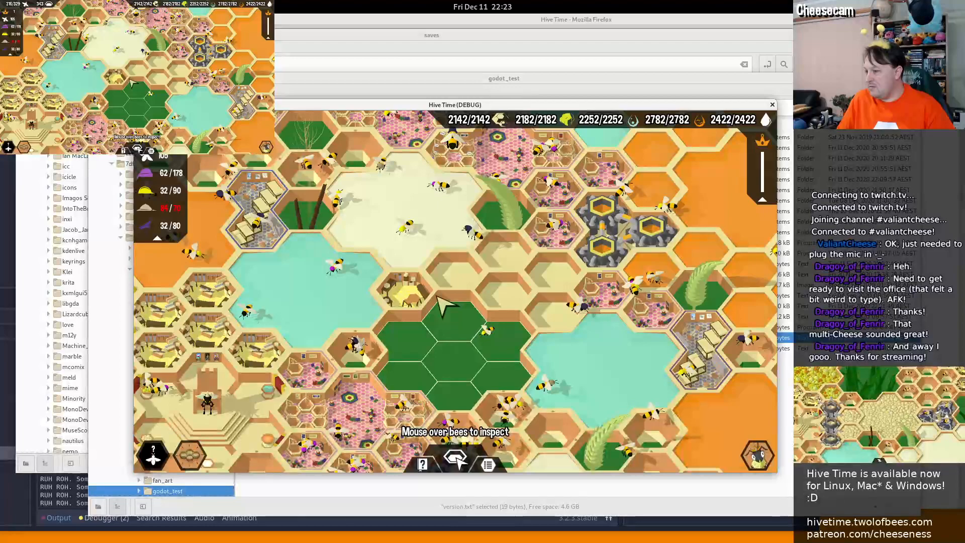
{"action": "key", "text": "F9"}
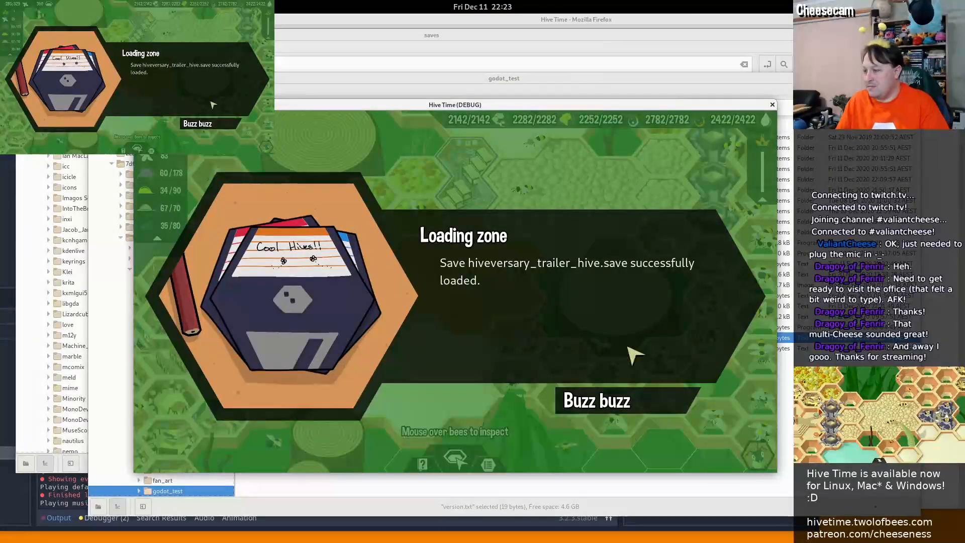
{"action": "left_click", "coordinate": [635, 395]}
Frame the area between the two water pools in the reloaded hive and trigger the bear attack there again
{"action": "right_click", "coordinate": [626, 256]}
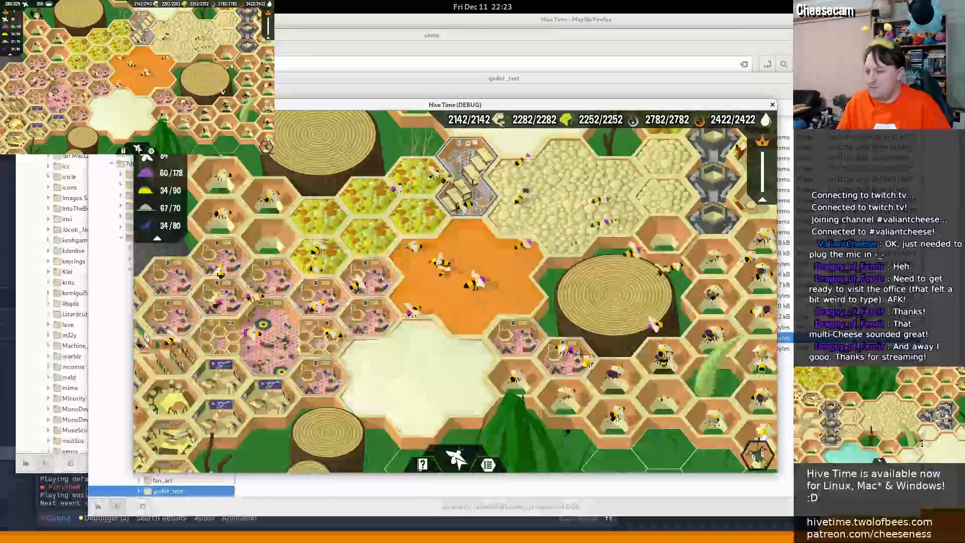
{"action": "left_click_drag", "start_coordinate": [627, 256], "coordinate": [375, 375]}
{"action": "left_click_drag", "start_coordinate": [540, 120], "coordinate": [280, 214]}
{"action": "left_click_drag", "start_coordinate": [645, 276], "coordinate": [642, 234]}
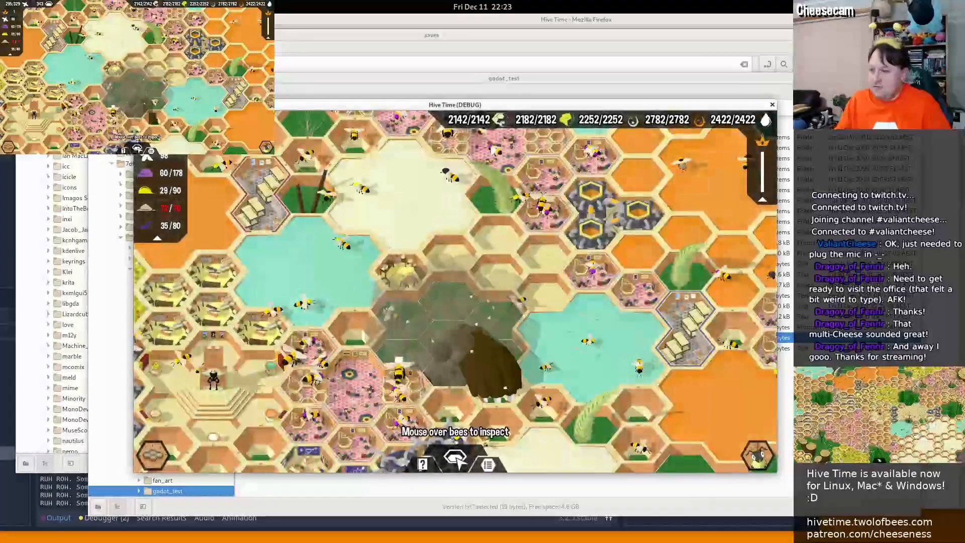
Paste the new bear attack screenshot into the GIMP image and crop it to 1280 × 720, removing the game's title bar
{"action": "left_click_drag", "start_coordinate": [452, 527], "coordinate": [463, 80]}
{"action": "key", "text": "ctrl+v"}
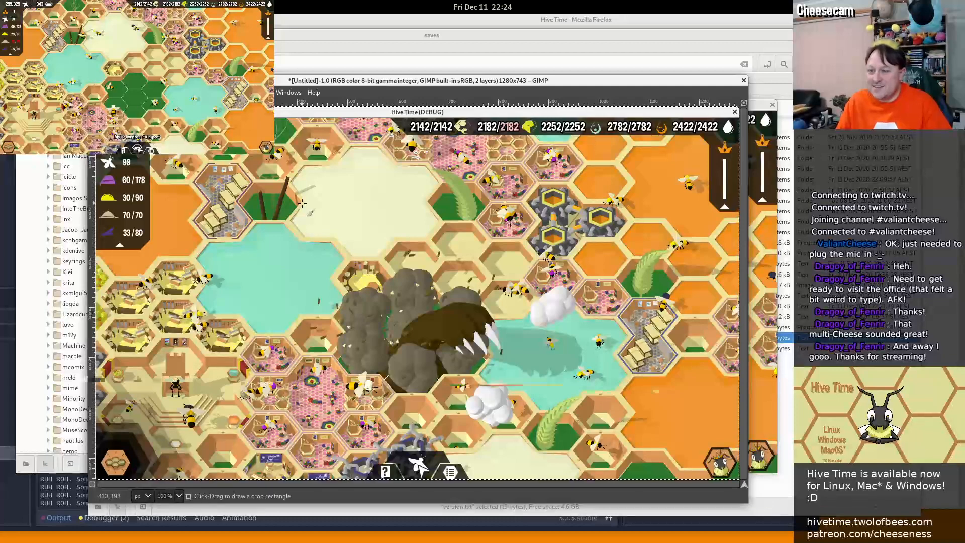
{"action": "left_click_drag", "start_coordinate": [301, 202], "coordinate": [739, 447]}
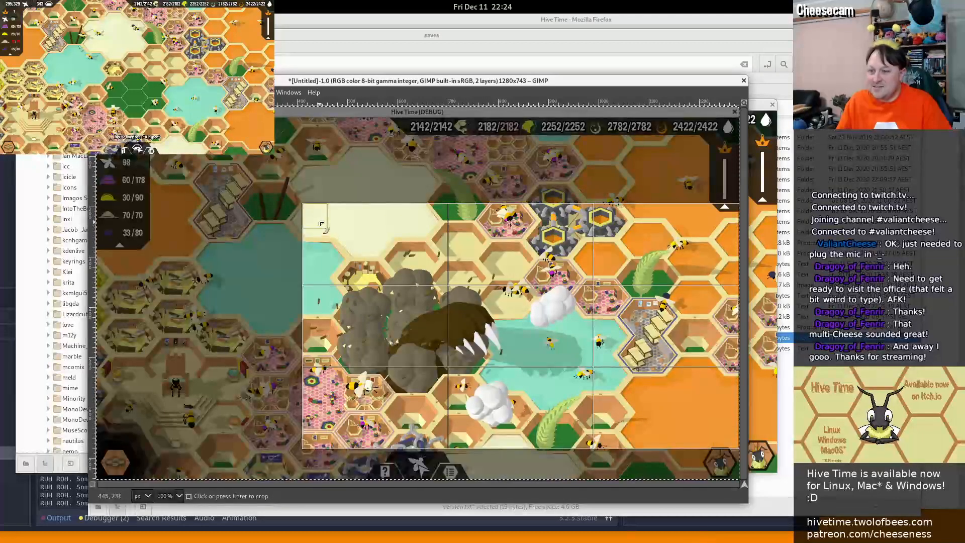
{"action": "left_click_drag", "start_coordinate": [320, 223], "coordinate": [150, 123]}
{"action": "left_click_drag", "start_coordinate": [653, 145], "coordinate": [617, 186]}
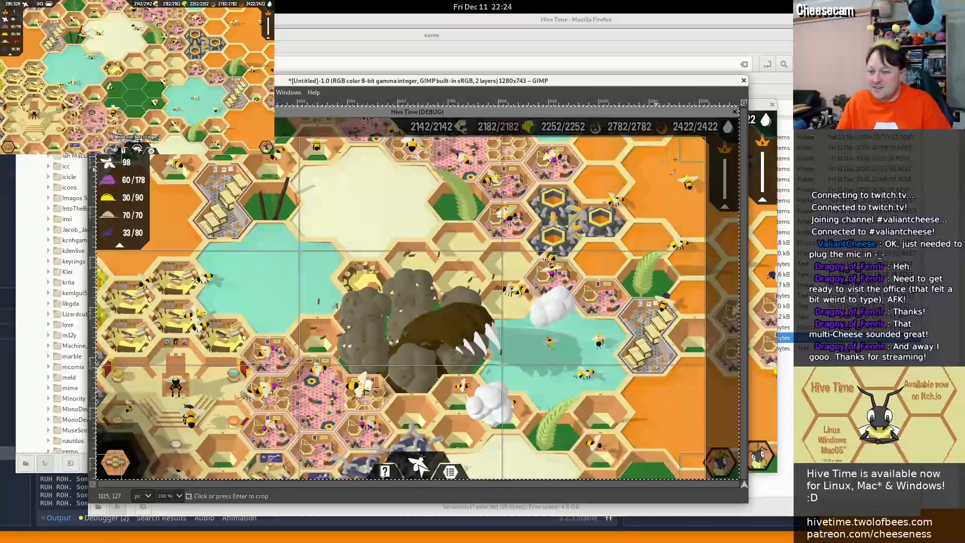
{"action": "left_click_drag", "start_coordinate": [701, 145], "coordinate": [732, 122]}
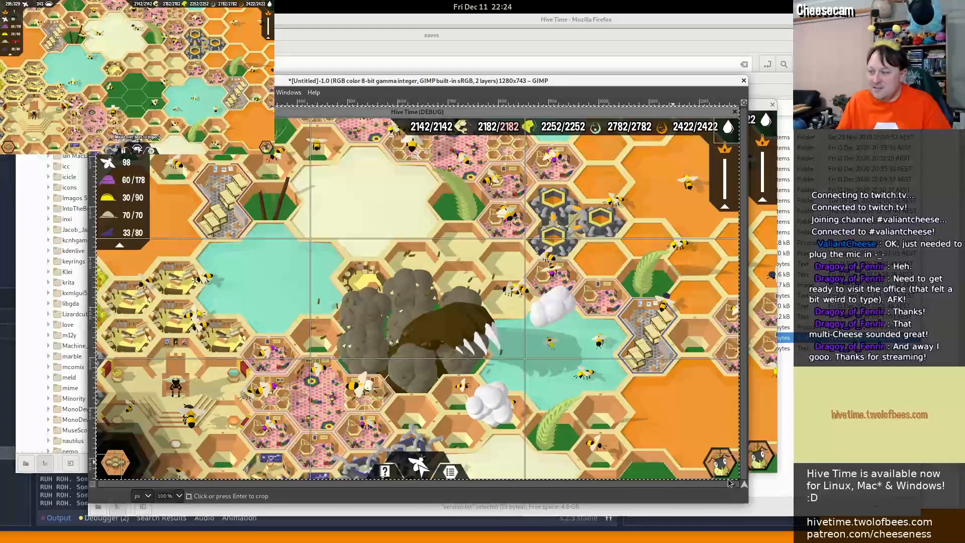
{"action": "key", "text": "Return"}
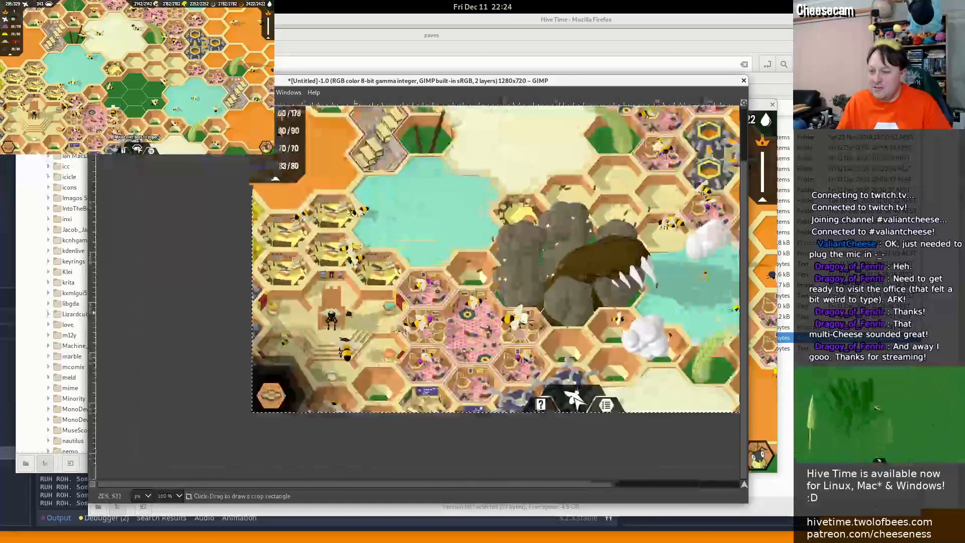
Close the History window and try cutting a 364 × 281 px area from the top layer's lower-left corner to reveal the earlier capture
{"action": "key", "text": "Tab"}
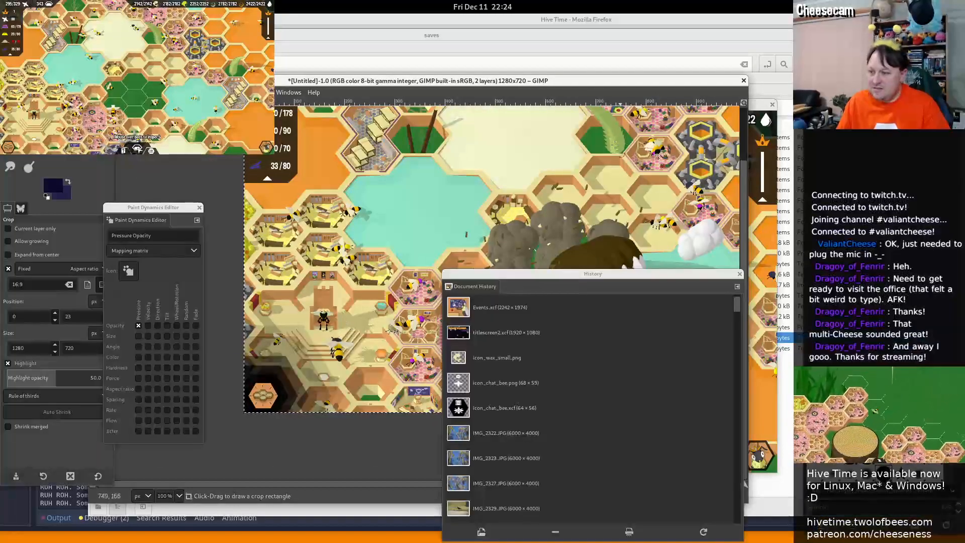
{"action": "left_click", "coordinate": [740, 274]}
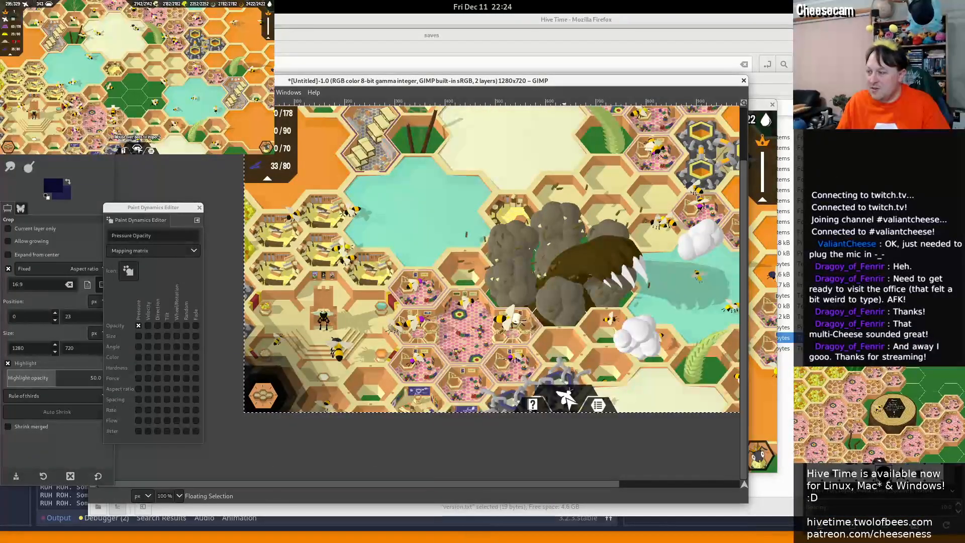
{"action": "key", "text": "r"}
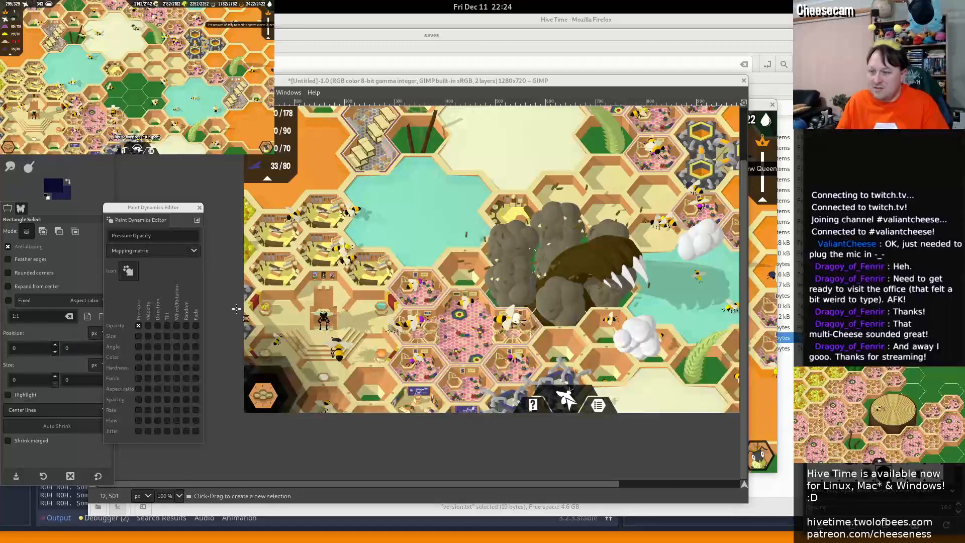
{"action": "left_click_drag", "start_coordinate": [232, 305], "coordinate": [415, 446]}
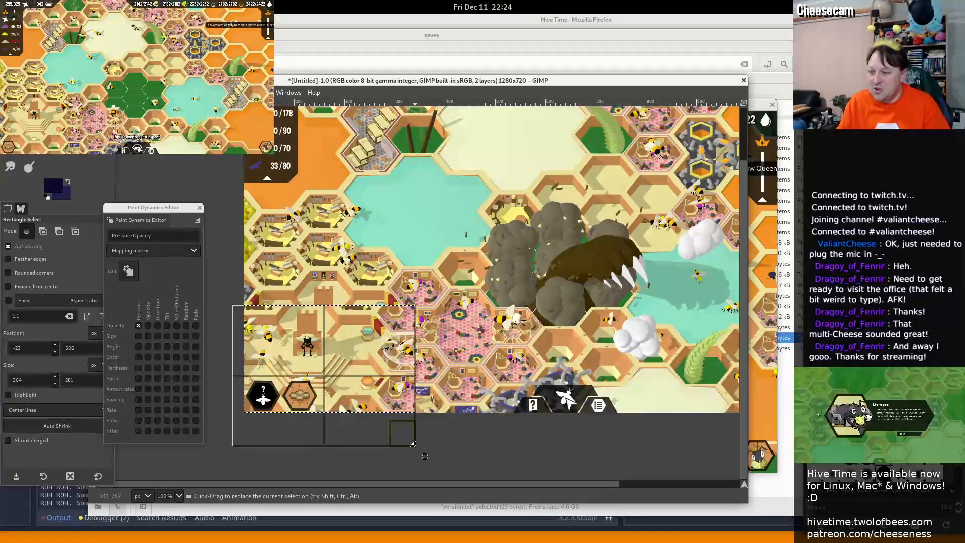
{"action": "key", "text": "ctrl+x"}
{"action": "key", "text": "ctrl+shift+a"}
{"action": "middle_click_drag", "start_coordinate": [561, 311], "coordinate": [629, 333]}
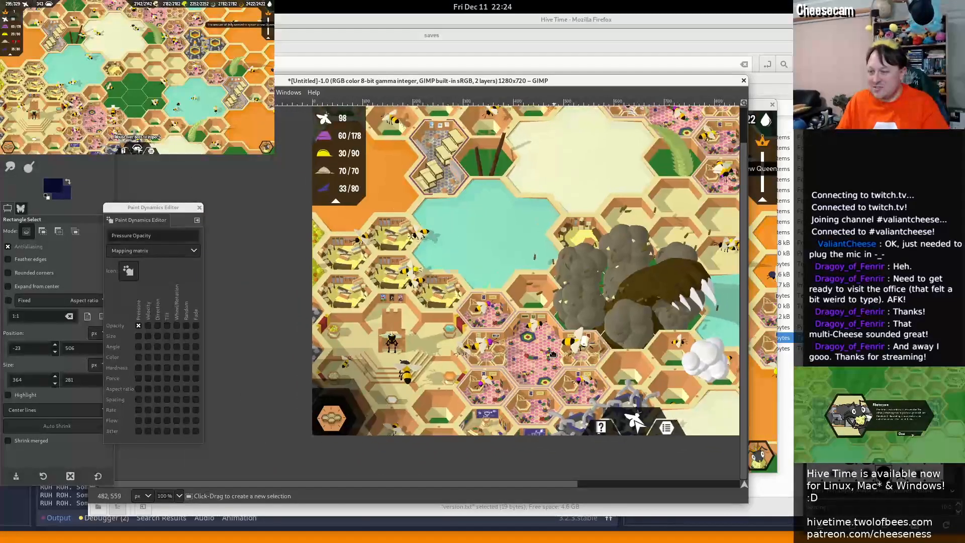
{"action": "middle_click_drag", "start_coordinate": [553, 354], "coordinate": [338, 386]}
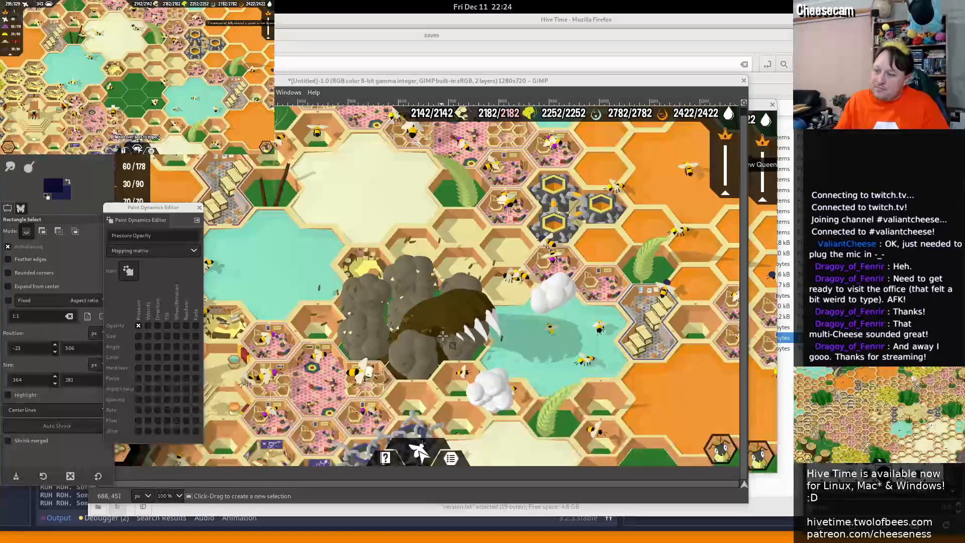
Export the image to the dev_stuff folder as v1.2_bear.png and move the GIMP window off to the other monitor
{"action": "key", "text": "ctrl+v"}
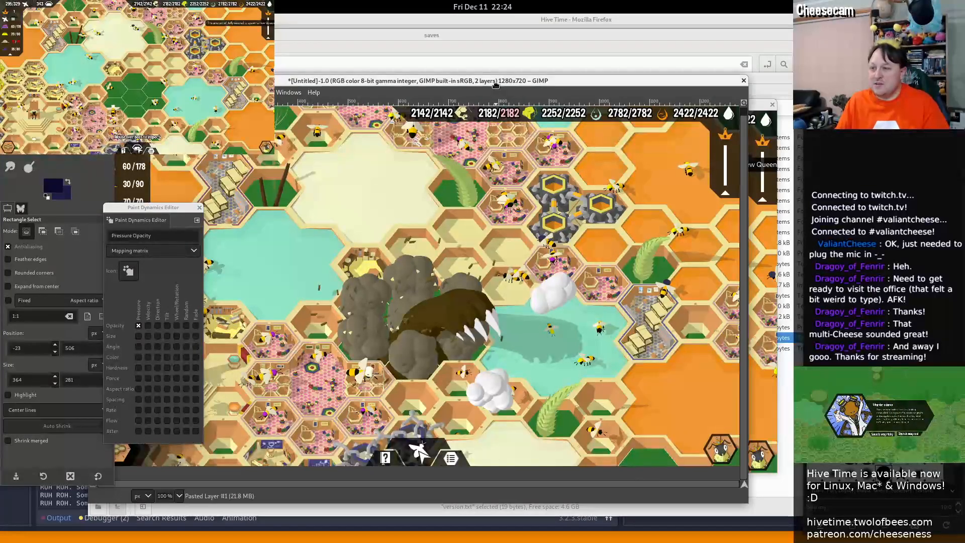
{"action": "key", "text": "ctrl+shift+e"}
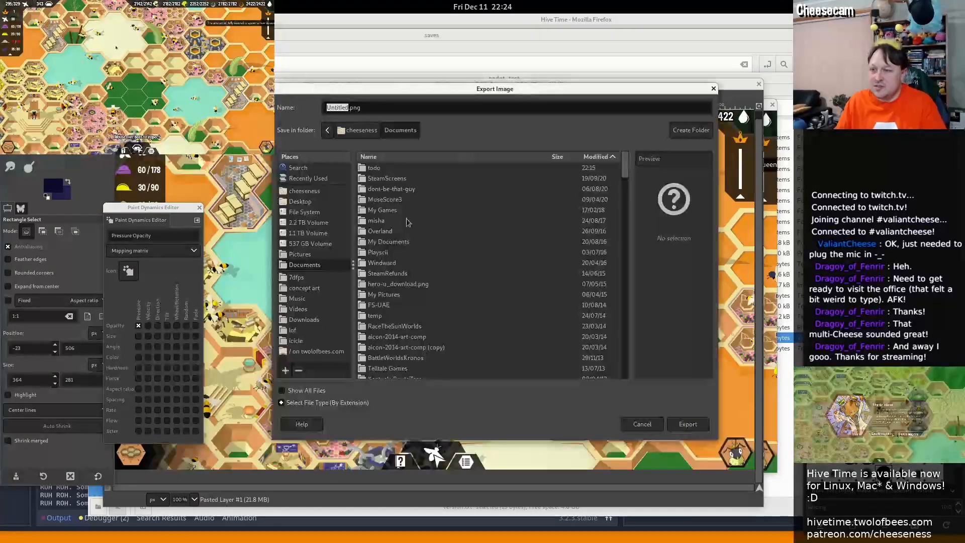
{"action": "left_click", "coordinate": [322, 179]}
{"action": "double_click", "coordinate": [387, 189]}
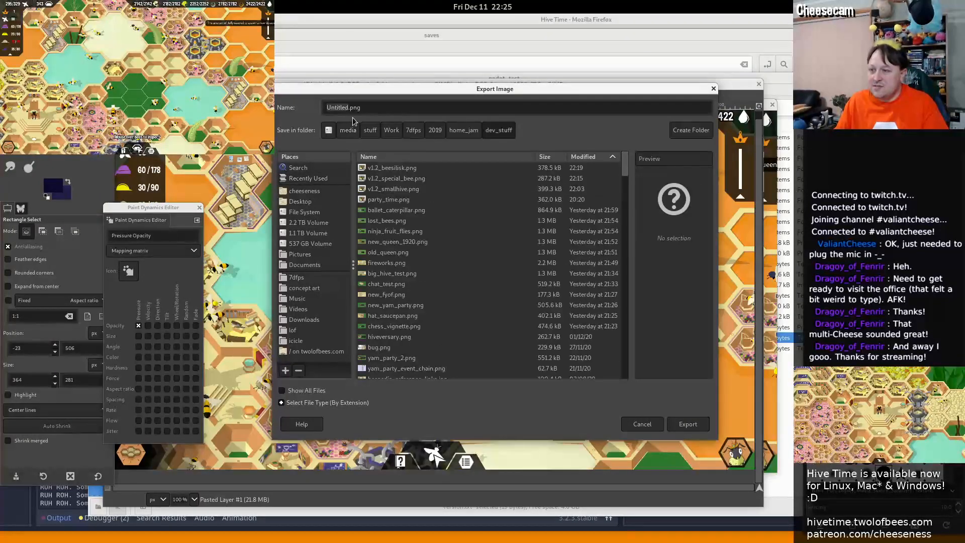
{"action": "left_click", "coordinate": [374, 177]}
{"action": "double_click", "coordinate": [350, 107]}
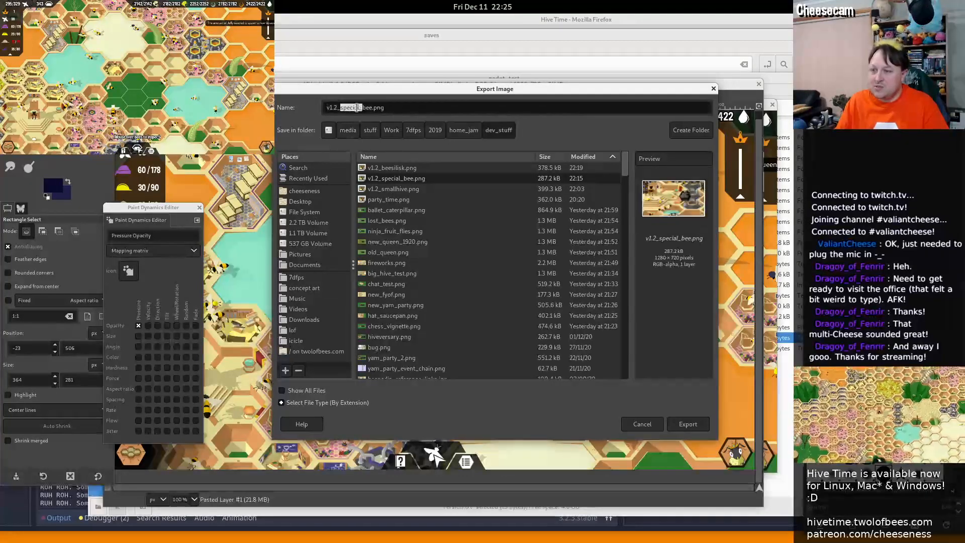
{"action": "left_click_drag", "start_coordinate": [354, 108], "coordinate": [363, 107]}
{"action": "type", "text": "bear"}
{"action": "key", "text": "Return"}
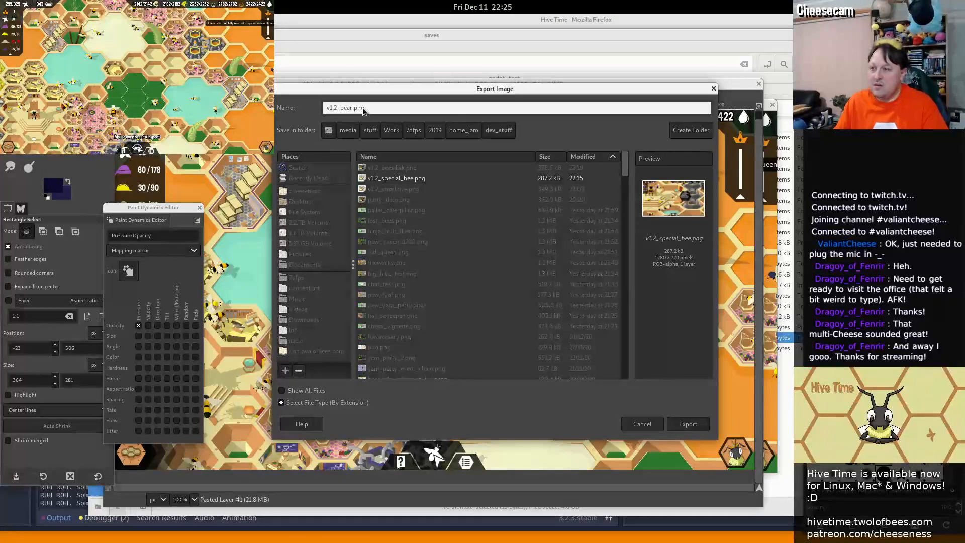
{"action": "key", "text": "Return"}
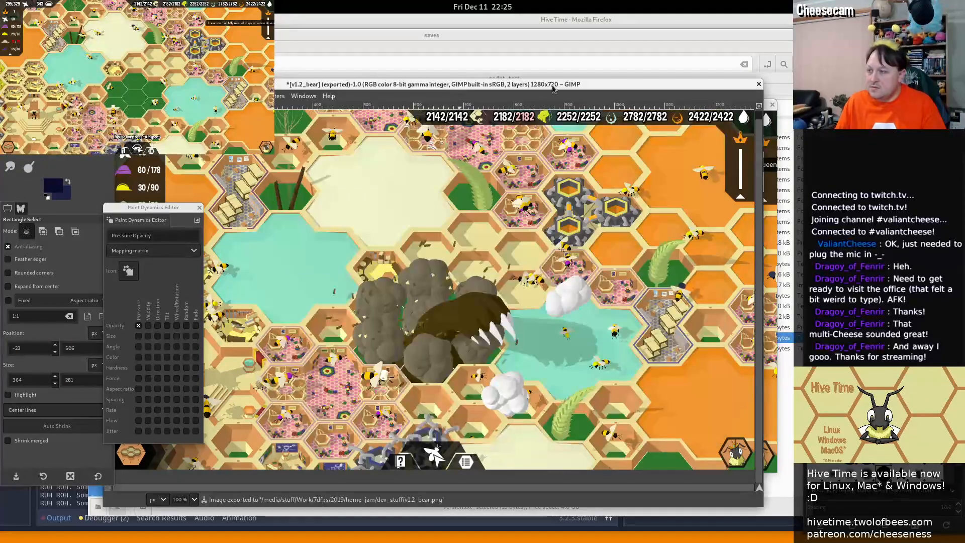
{"action": "left_click_drag", "start_coordinate": [557, 84], "coordinate": [0, 182]}
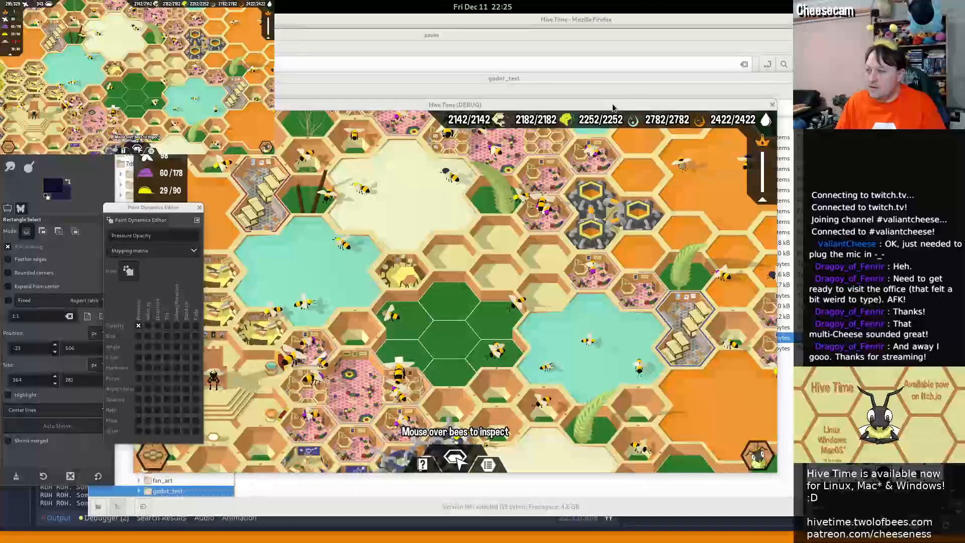
Shift the game window, switch to the Hive Time press kit page in Firefox and examine the remaining screenshots
{"action": "left_click_drag", "start_coordinate": [614, 105], "coordinate": [570, 117]}
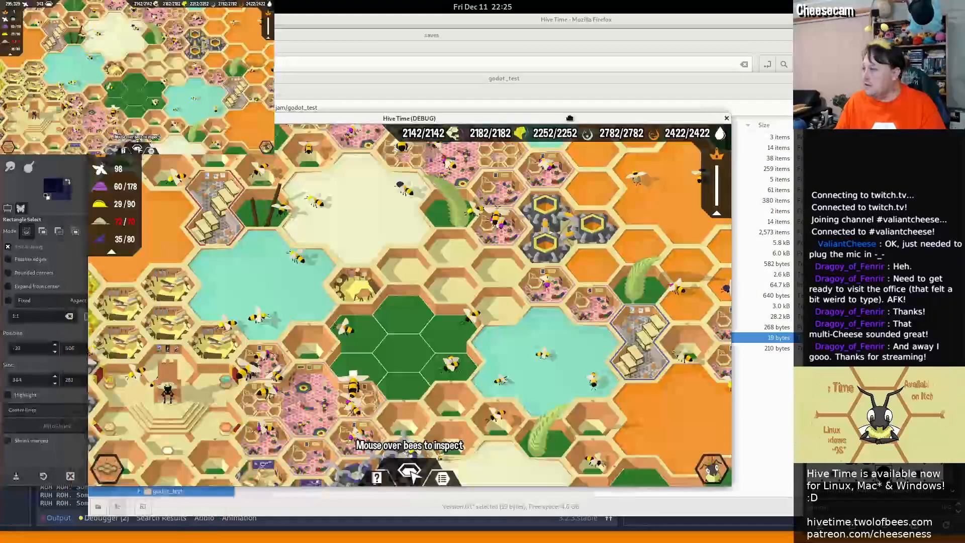
{"action": "key", "text": "alt+Tab"}
{"action": "key", "text": "alt+Tab"}
{"action": "key", "text": "alt+Tab"}
{"action": "key", "text": "alt+Tab"}
{"action": "key", "text": "alt+Tab"}
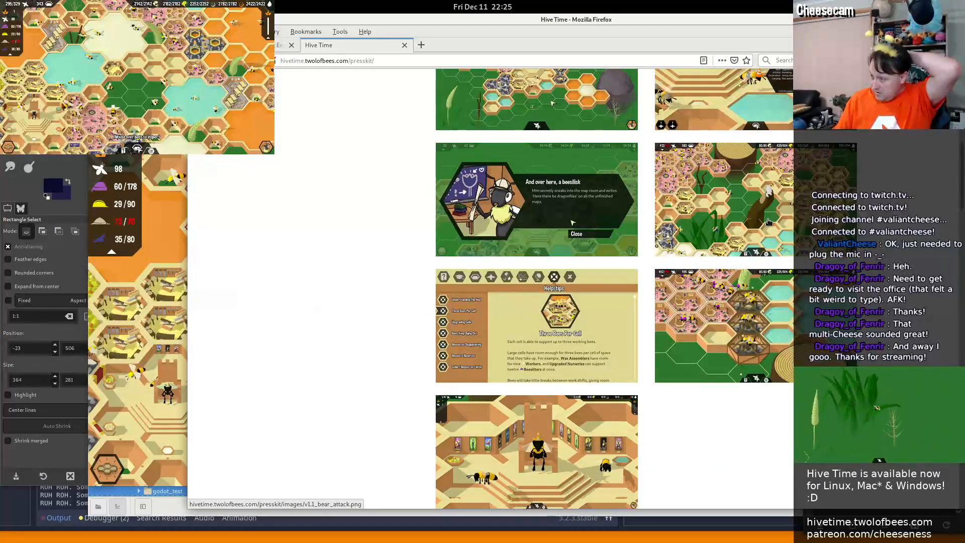
{"action": "scroll", "coordinate": [767, 242], "scroll_direction": "down", "scroll_amount": 3}
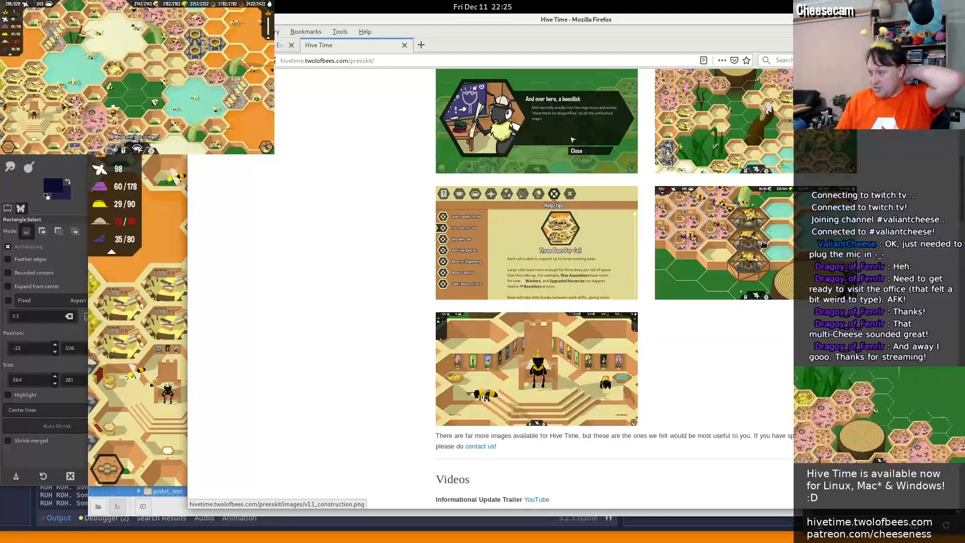
Return to the Hive Time game and survey the hive for a spot at its edge to stage construction
{"action": "left_click", "coordinate": [162, 226]}
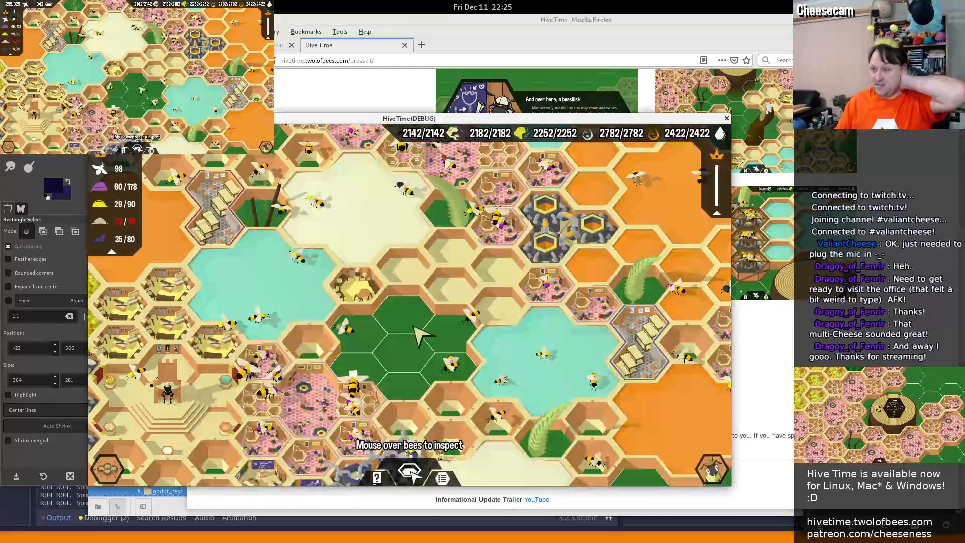
{"action": "scroll", "coordinate": [412, 343], "scroll_direction": "up", "scroll_amount": 5}
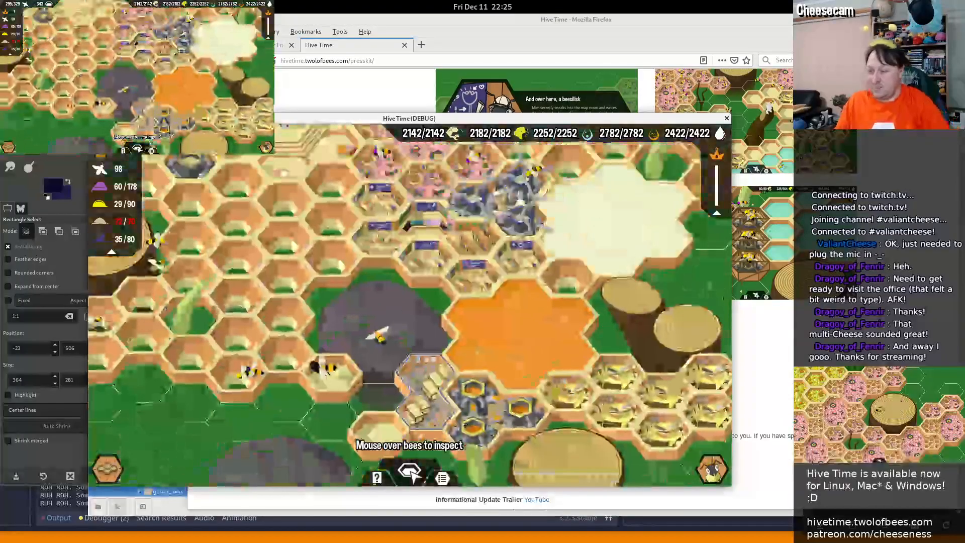
{"action": "scroll", "coordinate": [532, 383], "scroll_direction": "down", "scroll_amount": 5}
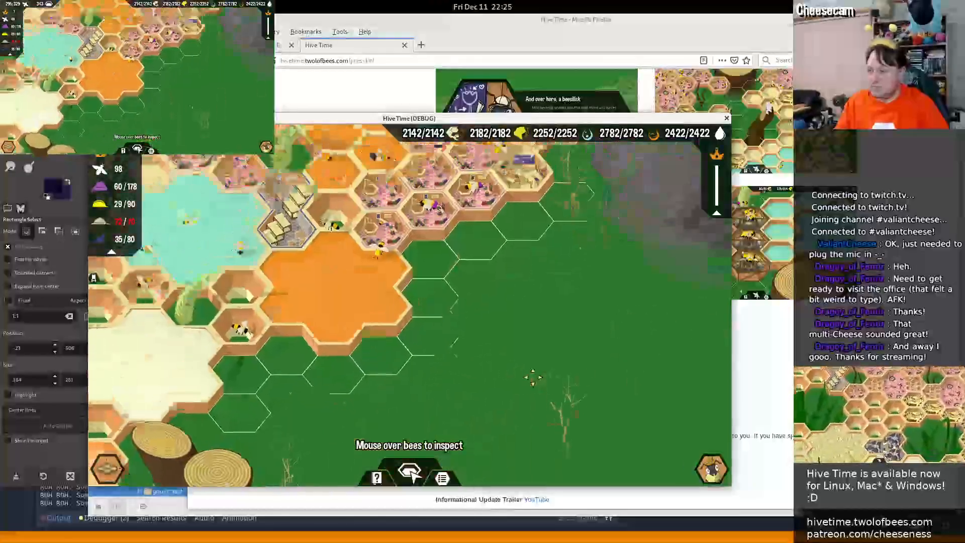
{"action": "key", "text": "w"}
{"action": "key", "text": "a"}
{"action": "key", "text": "s"}
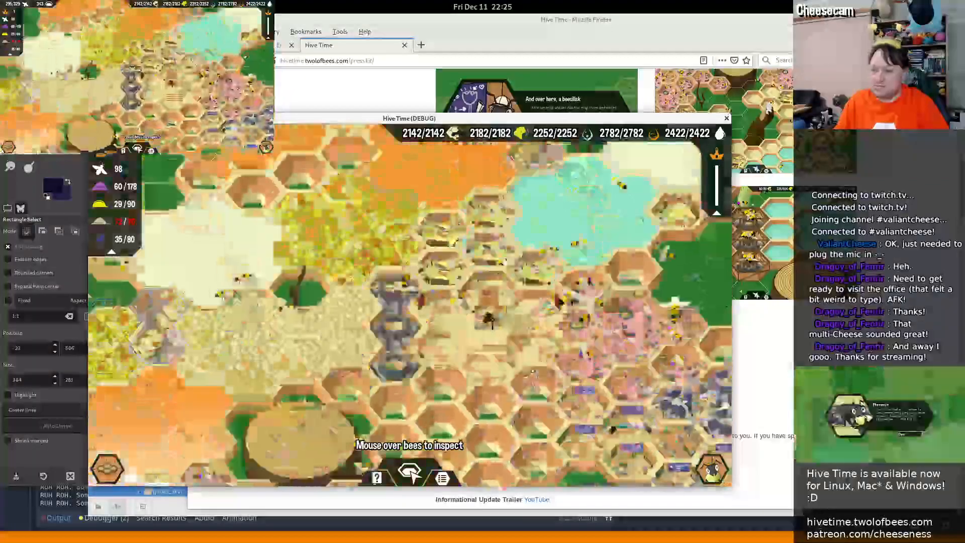
{"action": "key", "text": "s"}
{"action": "key", "text": "a"}
{"action": "key", "text": "w"}
{"action": "key", "text": "d"}
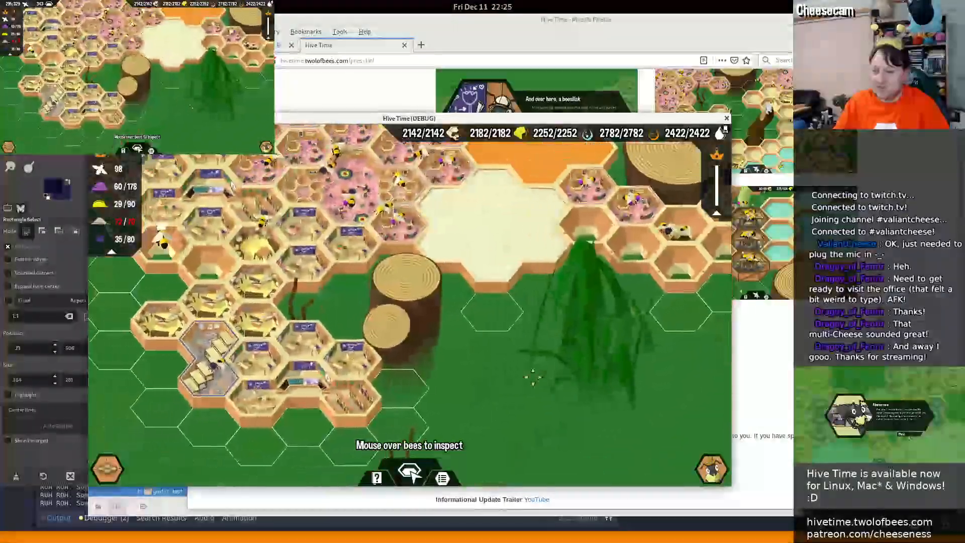
{"action": "middle_click_drag", "start_coordinate": [532, 377], "coordinate": [515, 392]}
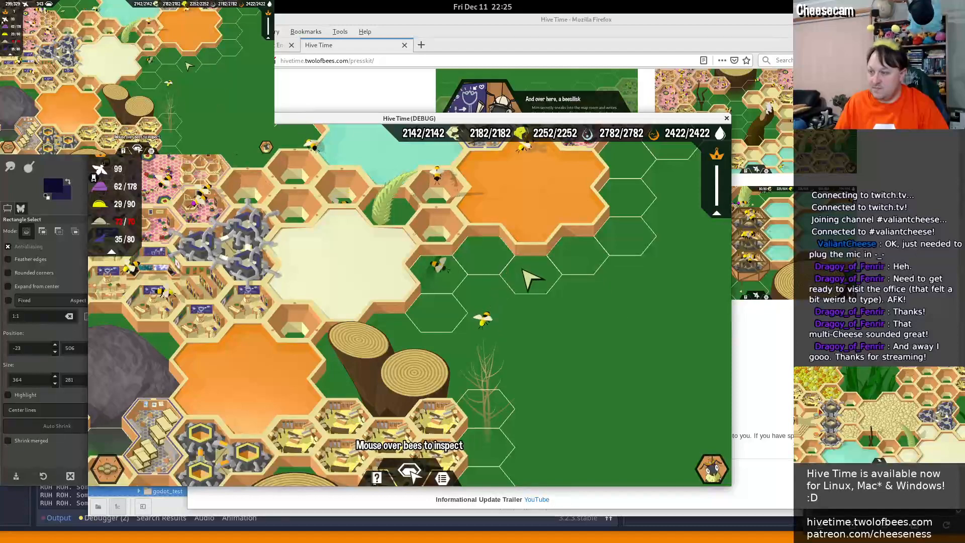
Place three adjoining cell clusters on the open ground between the orange storage cluster and the paired tree stumps
{"action": "left_click", "coordinate": [527, 289]}
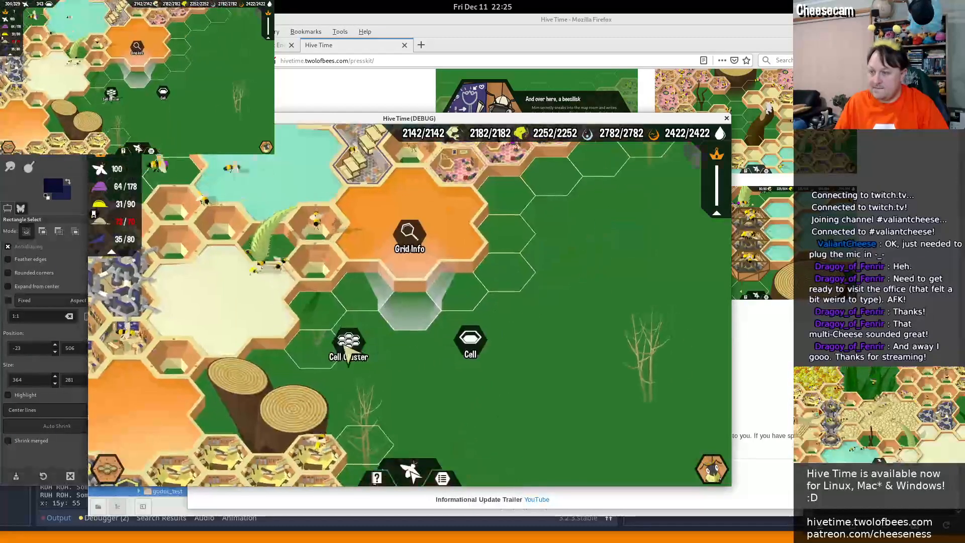
{"action": "left_click", "coordinate": [322, 317]}
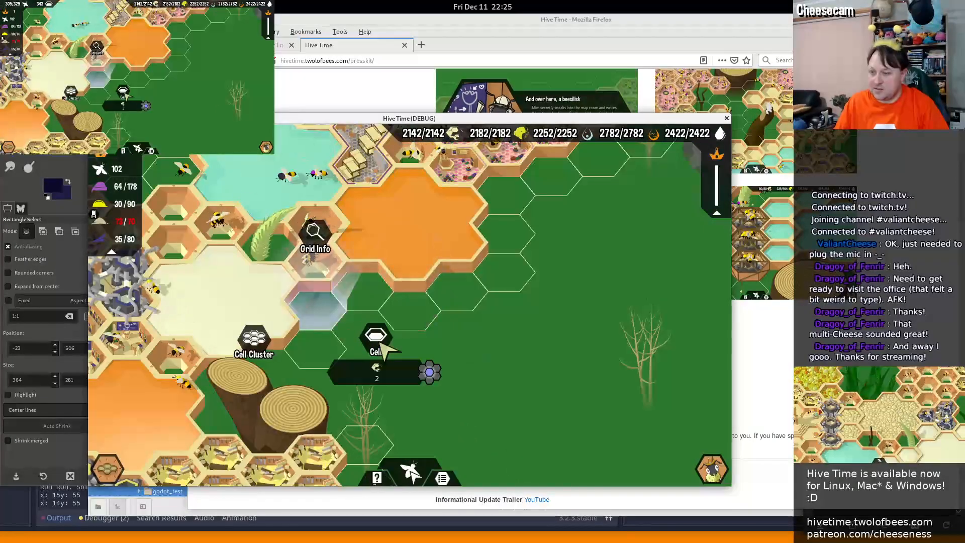
{"action": "left_click", "coordinate": [378, 342]}
{"action": "left_click", "coordinate": [362, 319]}
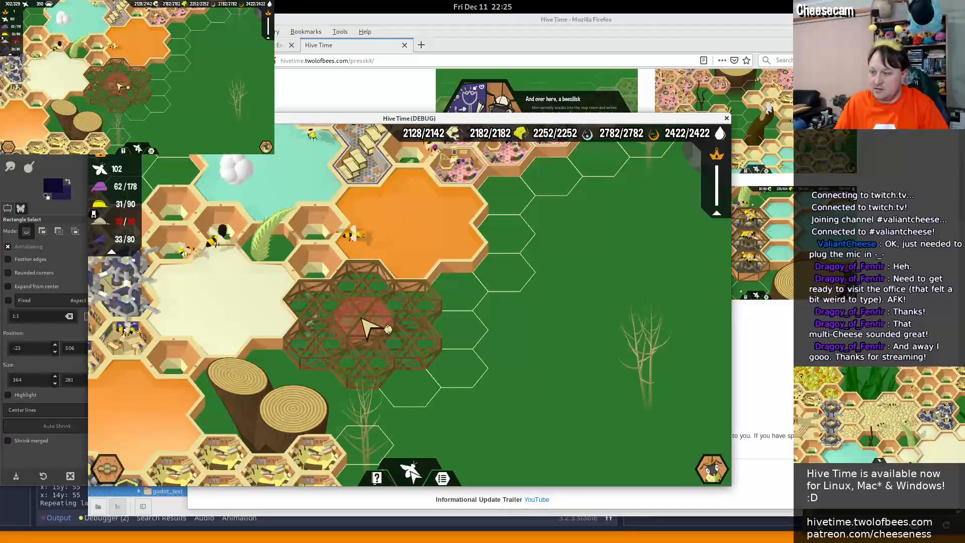
{"action": "left_click", "coordinate": [373, 431]}
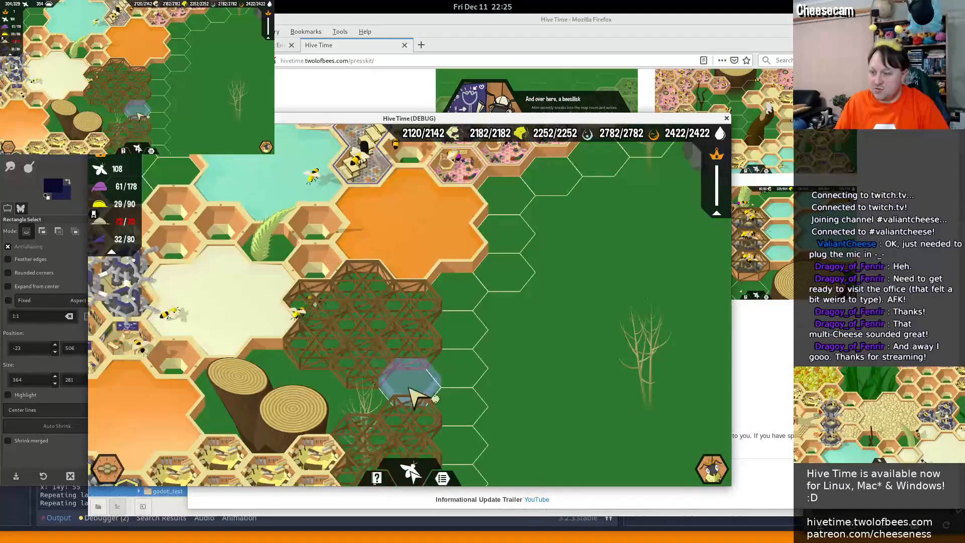
{"action": "left_click", "coordinate": [407, 386]}
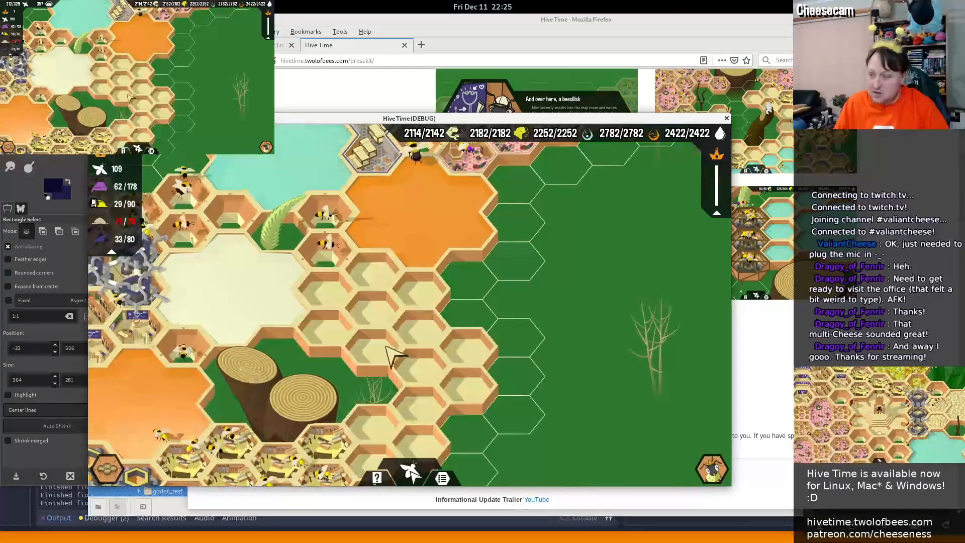
Build Exit cells on the two adjoining empty cells that border the large pale cluster
{"action": "left_click", "coordinate": [324, 297]}
{"action": "left_click", "coordinate": [260, 274]}
{"action": "left_click", "coordinate": [325, 222]}
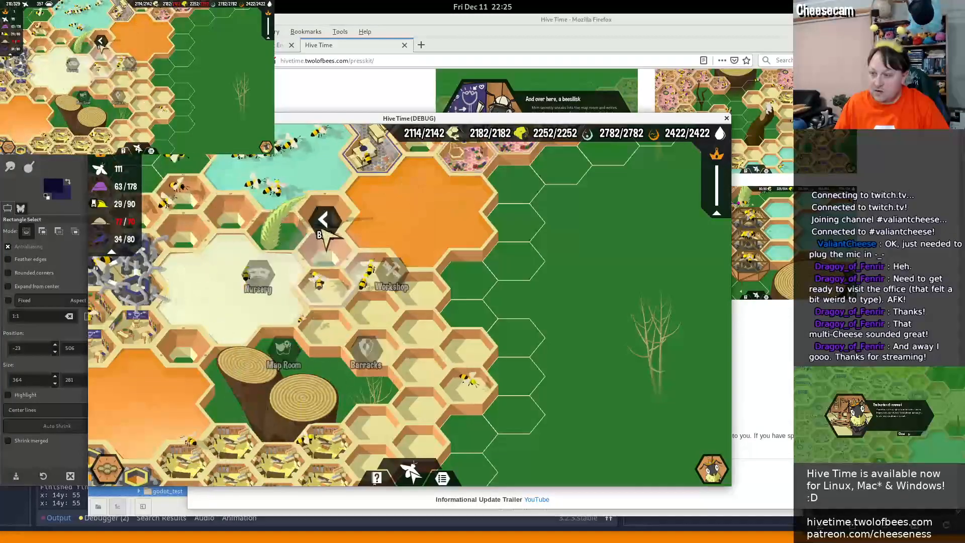
{"action": "left_click", "coordinate": [275, 362]}
{"action": "left_click", "coordinate": [397, 344]}
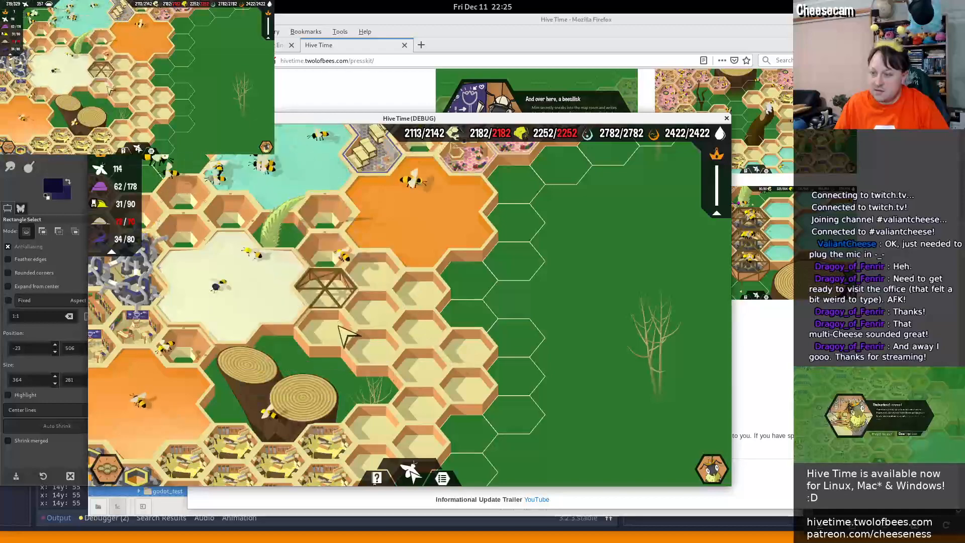
Build Wax Storage on three adjoining empty cells just below the orange storage cluster
{"action": "left_click", "coordinate": [418, 296]}
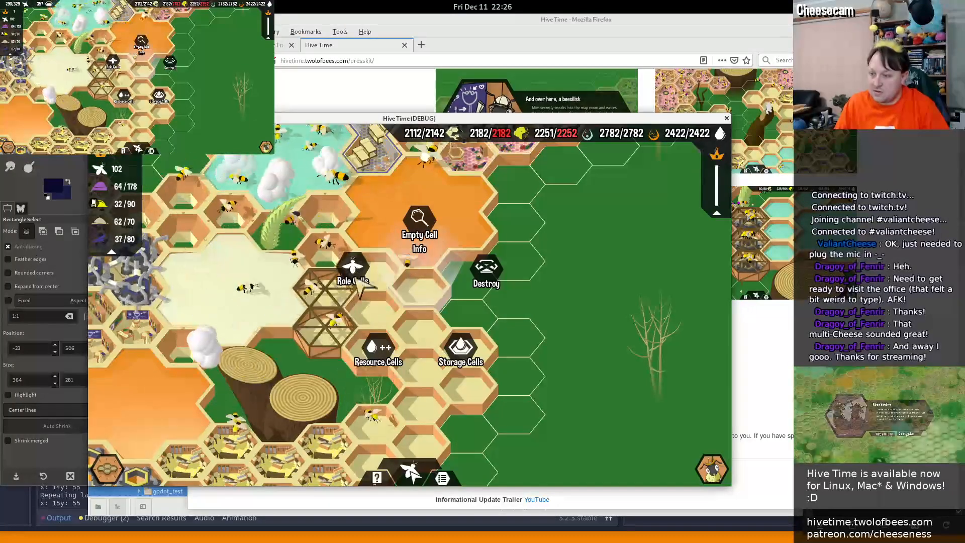
{"action": "left_click", "coordinate": [460, 348]}
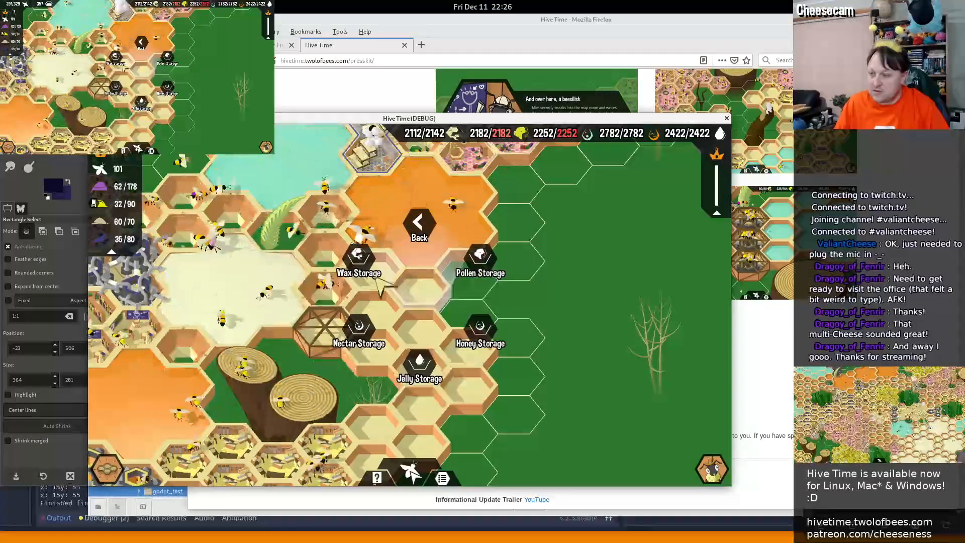
{"action": "left_click", "coordinate": [353, 258]}
{"action": "left_click", "coordinate": [422, 333], "text": "shift"}
{"action": "left_click", "coordinate": [466, 346], "text": "shift"}
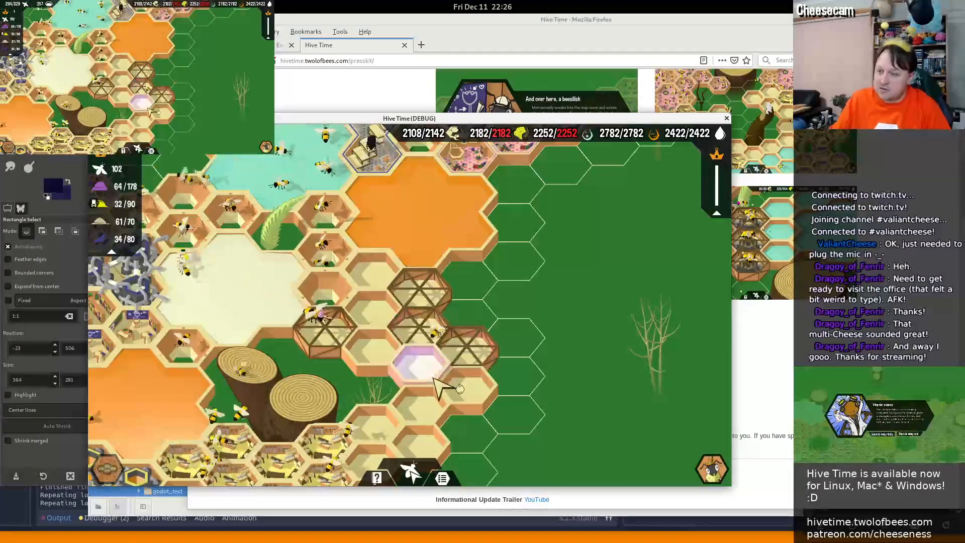
Build six Workshop cells on the adjoining empty cells between the new wax storage and the tree stumps
{"action": "left_click", "coordinate": [374, 433]}
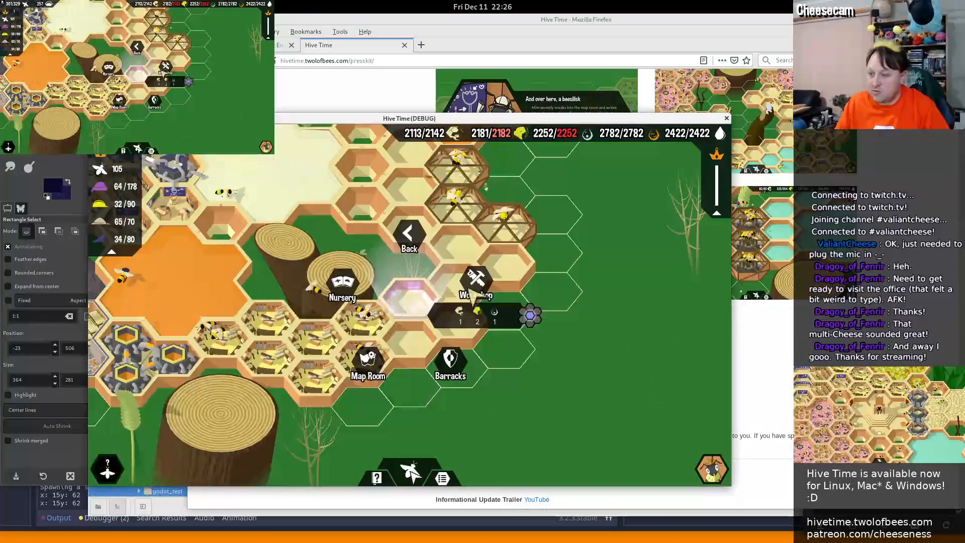
{"action": "left_click", "coordinate": [475, 283]}
{"action": "left_click", "coordinate": [459, 284], "text": "shift"}
{"action": "left_click", "coordinate": [460, 252], "text": "shift"}
{"action": "left_click", "coordinate": [500, 263], "text": "shift"}
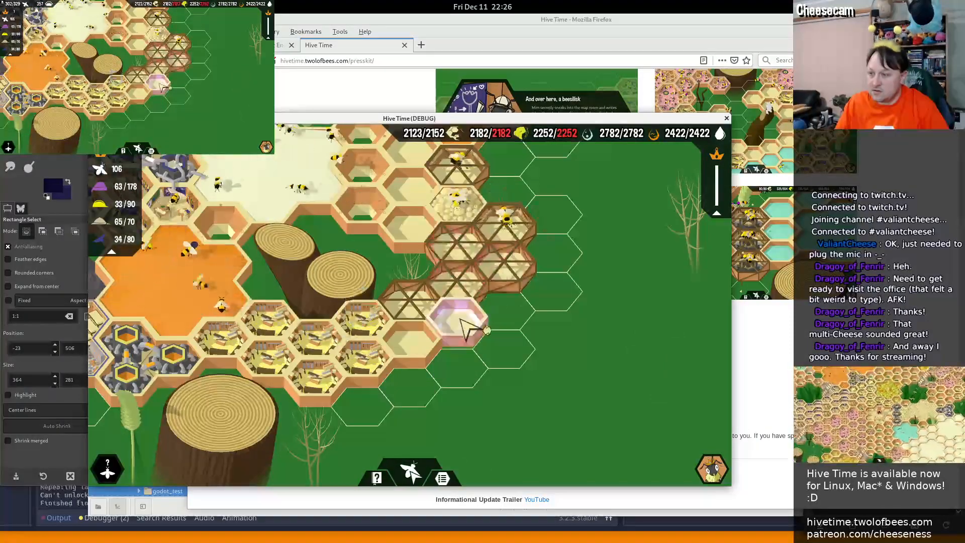
{"action": "left_click", "coordinate": [463, 322], "text": "shift"}
{"action": "left_click", "coordinate": [411, 335], "text": "shift"}
Add another group of empty cells at the hive's outer edge and build three more Wax Storage cells beside the existing ones
{"action": "left_click", "coordinate": [502, 193]}
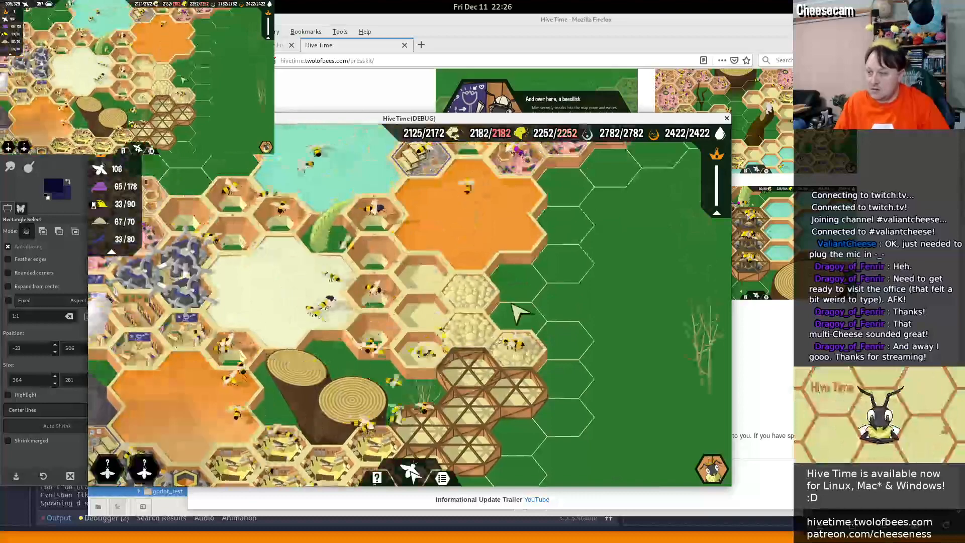
{"action": "left_click", "coordinate": [455, 349]}
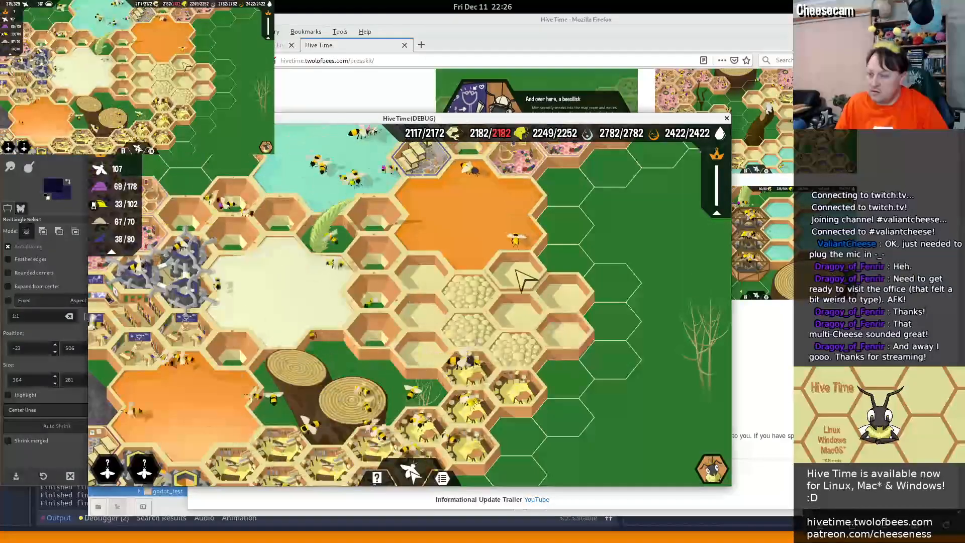
{"action": "left_click", "coordinate": [518, 301]}
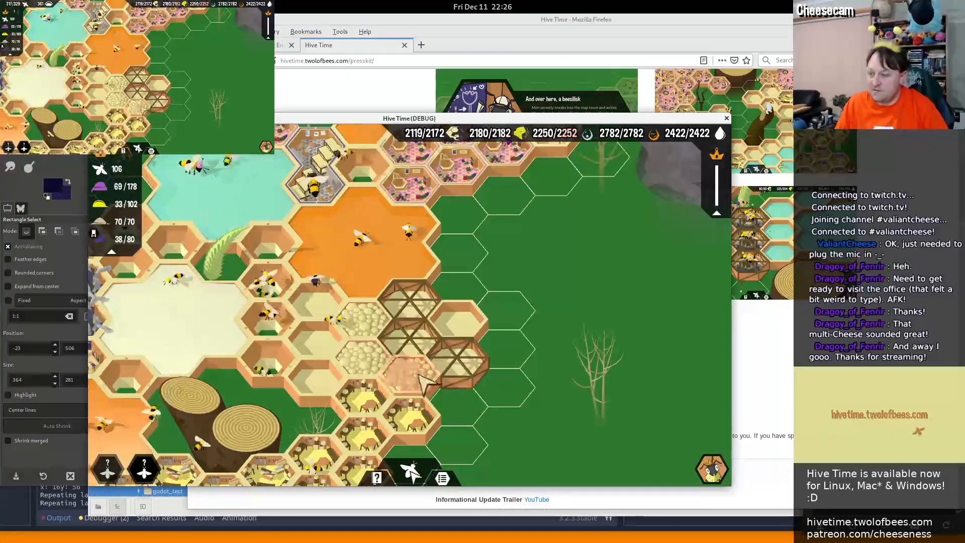
{"action": "middle_click_drag", "start_coordinate": [420, 376], "coordinate": [482, 374]}
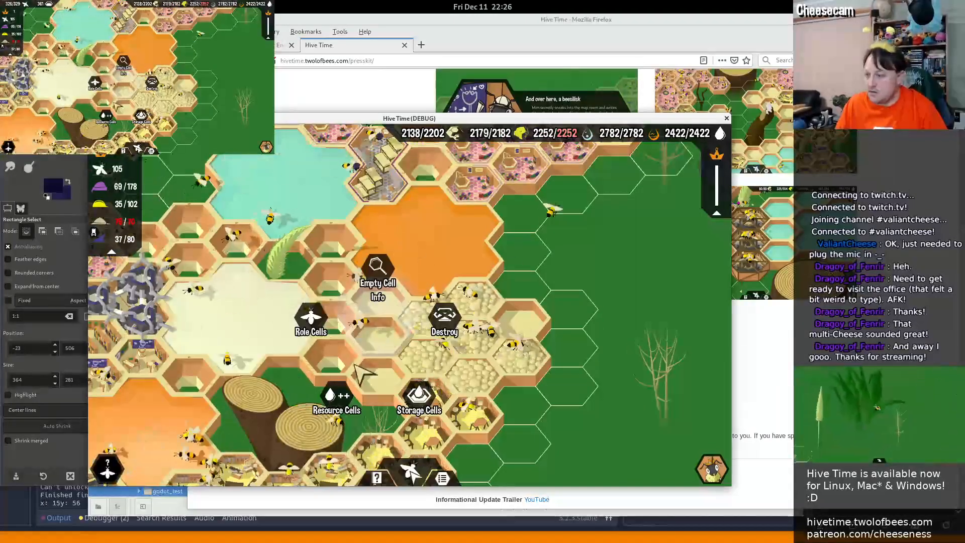
Build a Wax Assembler on the three stacked empty cells between the Exit cells and the wax storage
{"action": "left_click", "coordinate": [594, 404]}
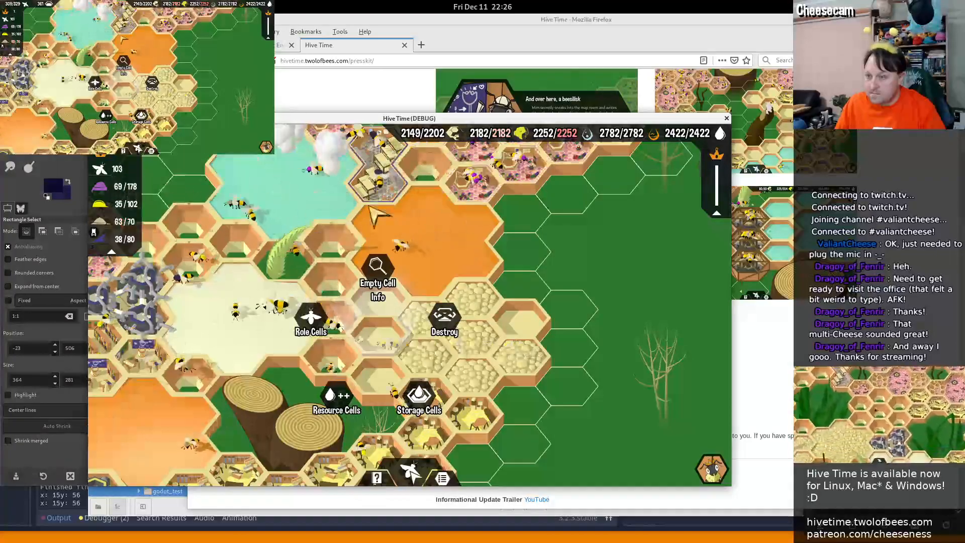
{"action": "middle_click_drag", "start_coordinate": [291, 184], "coordinate": [635, 332]}
{"action": "middle_click_drag", "start_coordinate": [446, 353], "coordinate": [344, 340]}
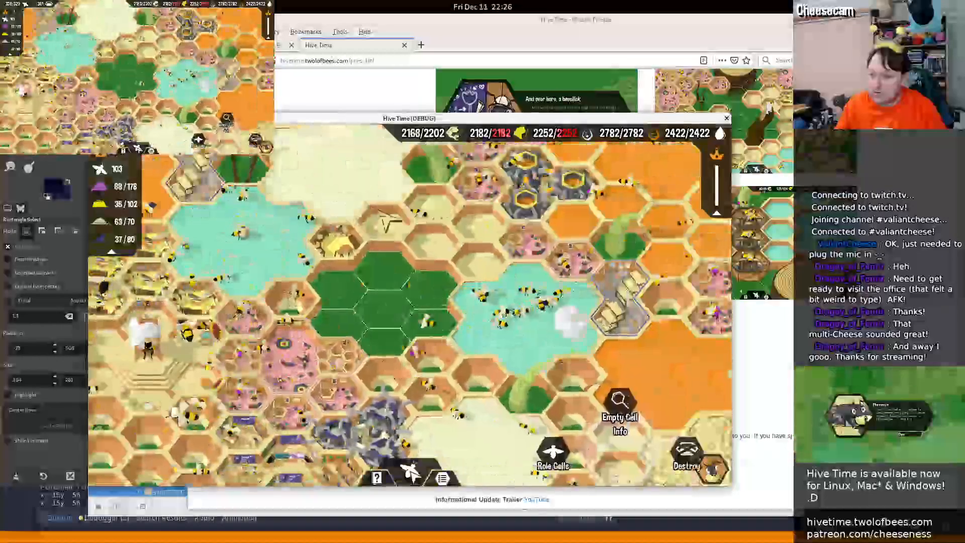
{"action": "middle_click_drag", "start_coordinate": [261, 301], "coordinate": [638, 256]}
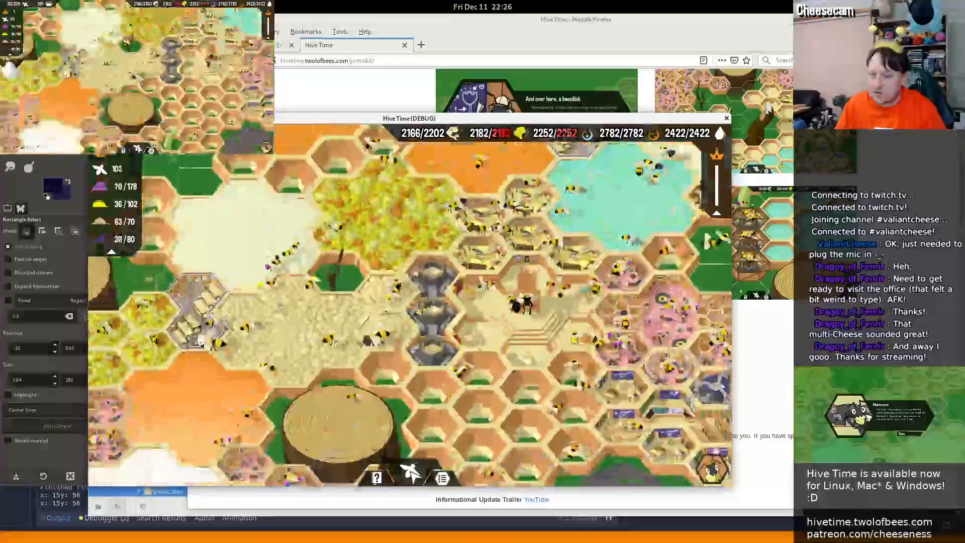
{"action": "middle_click_drag", "start_coordinate": [604, 322], "coordinate": [94, 215]}
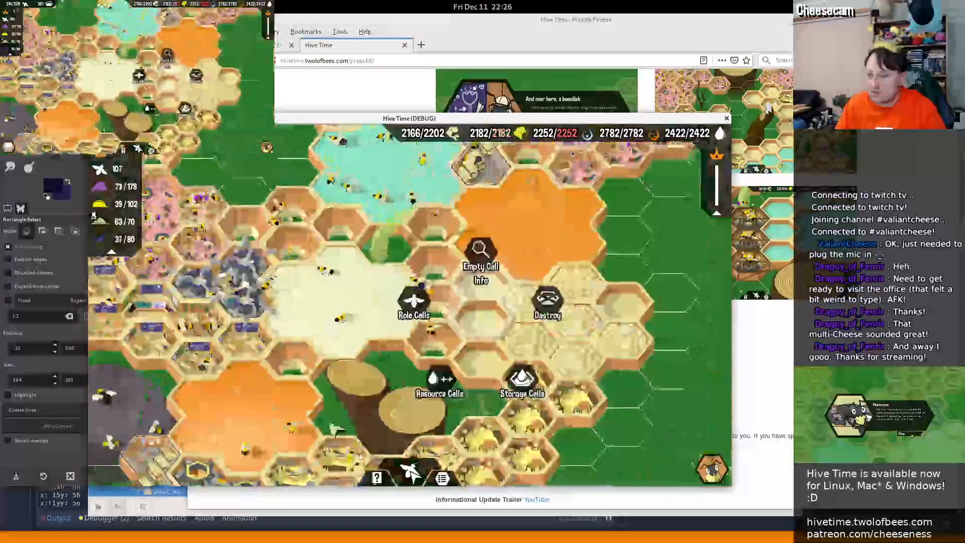
{"action": "left_click", "coordinate": [440, 380]}
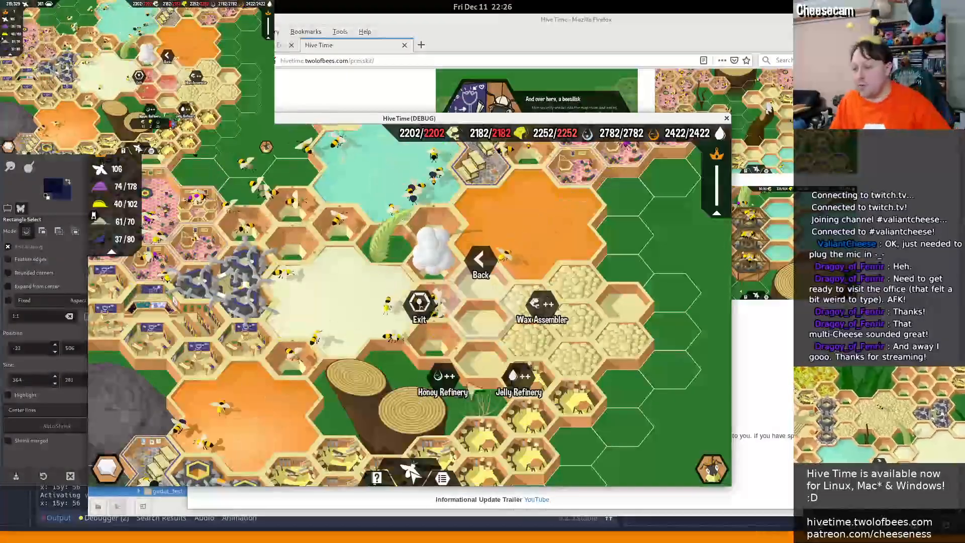
{"action": "mouse_move", "coordinate": [547, 390]}
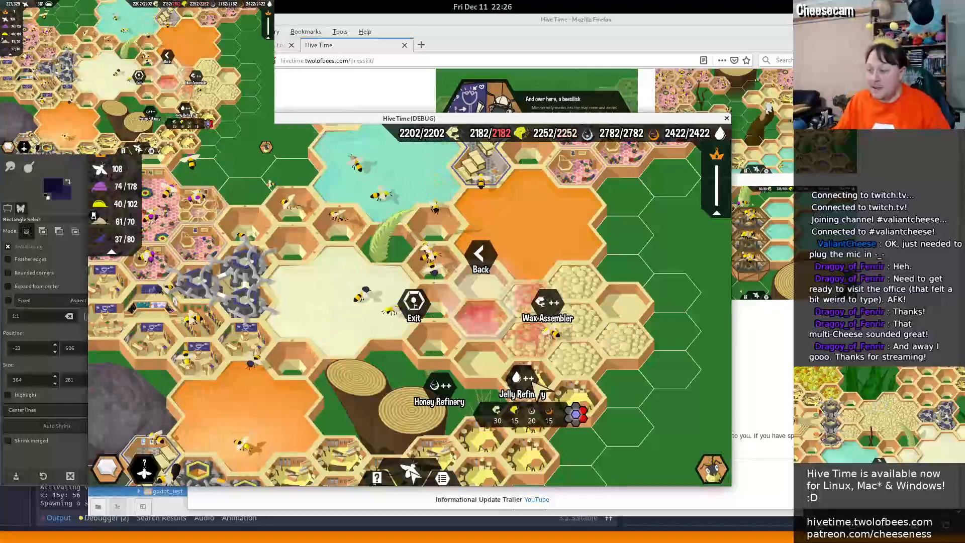
{"action": "mouse_move", "coordinate": [429, 309]}
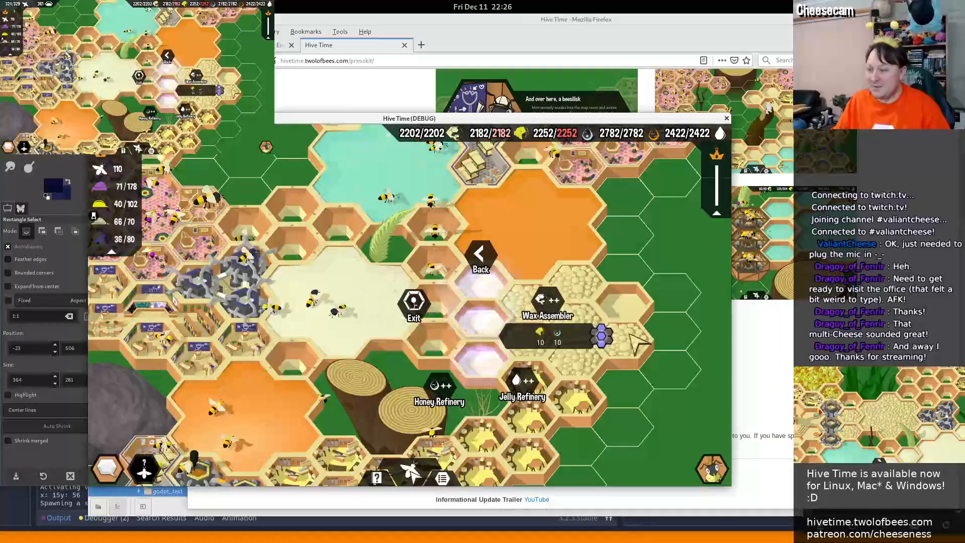
{"action": "left_click", "coordinate": [631, 335]}
Frame a close-up of the Wax Assembler's three cells under construction for the screenshot
{"action": "left_click_drag", "start_coordinate": [628, 337], "coordinate": [570, 349]}
{"action": "scroll", "coordinate": [565, 369], "scroll_direction": "up", "scroll_amount": 2}
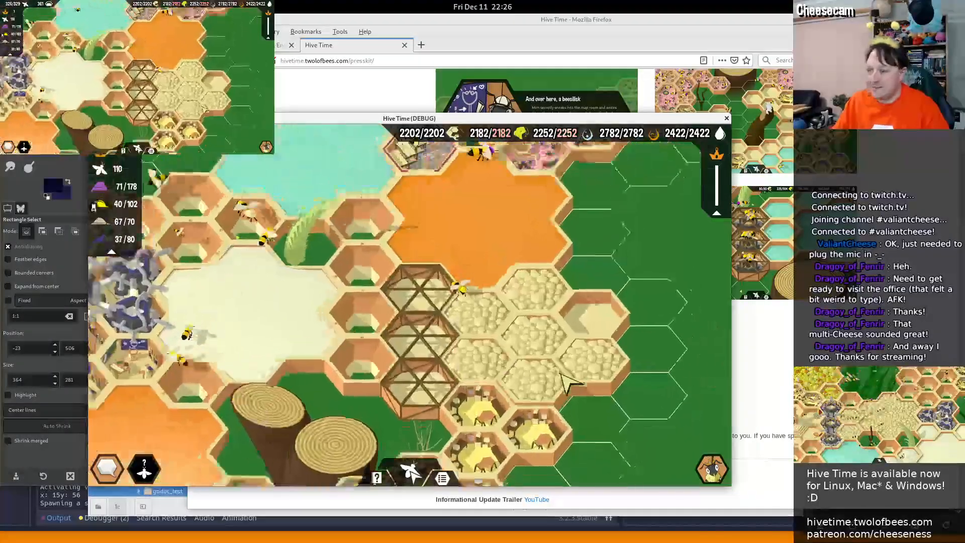
{"action": "scroll", "coordinate": [558, 372], "scroll_direction": "up", "scroll_amount": 3}
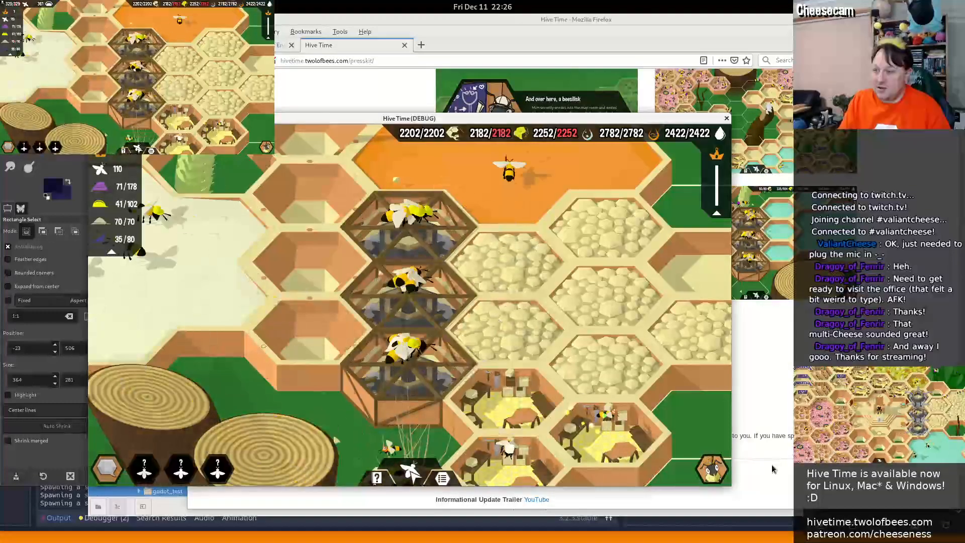
Switch to GIMP and bring its image window with the construction capture back onto this monitor
{"action": "key", "text": "alt+Tab"}
{"action": "key", "text": "alt+Tab"}
{"action": "key", "text": "alt+Tab"}
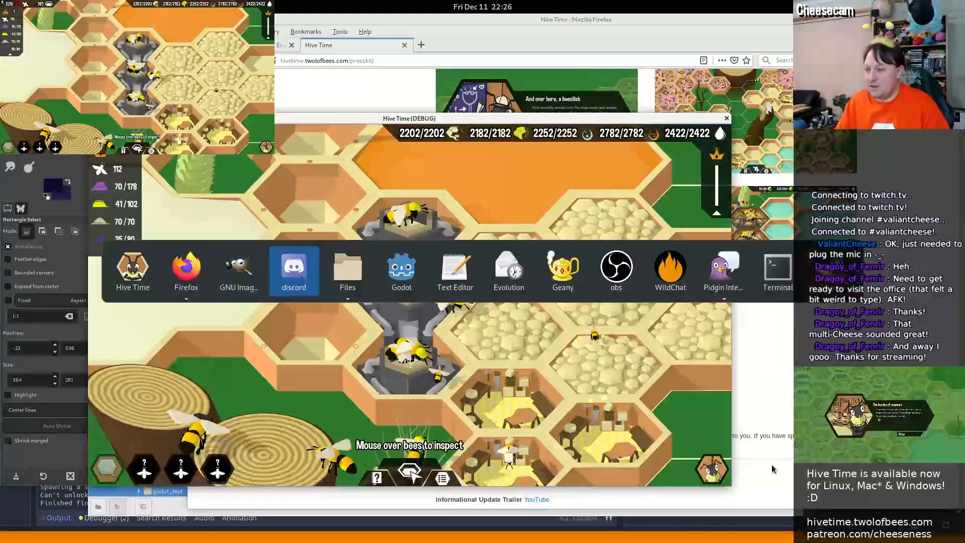
{"action": "key", "text": "alt+shift+Tab"}
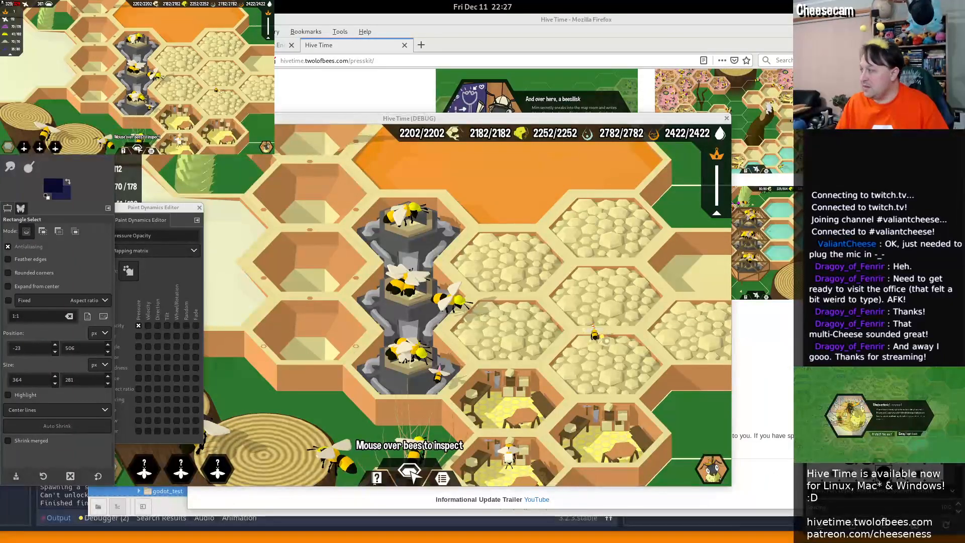
{"action": "left_click_drag", "start_coordinate": [964, 58], "coordinate": [572, 74]}
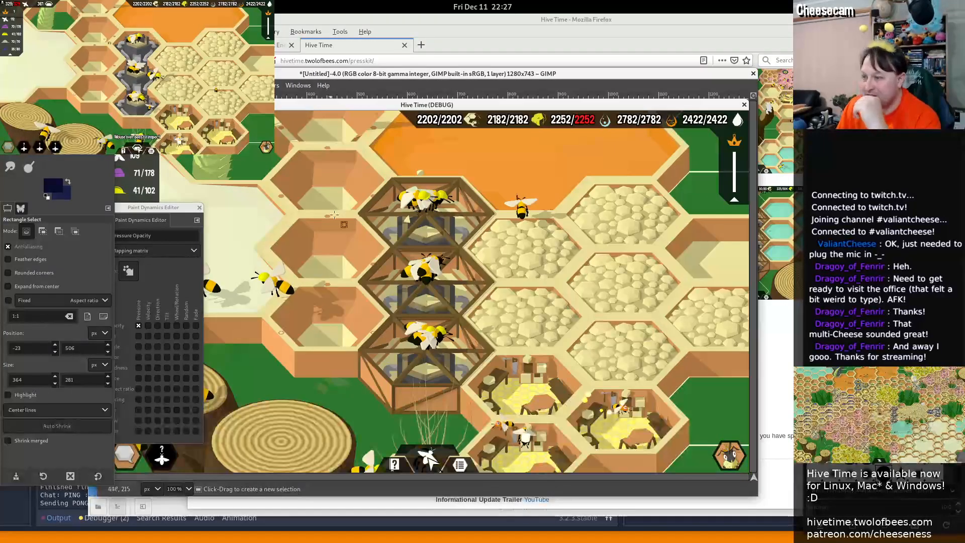
Crop the construction capture to the 1280 × 720 game area at a fixed 16:9 ratio, cutting off the window title bar
{"action": "middle_click_drag", "start_coordinate": [311, 277], "coordinate": [529, 254]}
{"action": "middle_click_drag", "start_coordinate": [562, 310], "coordinate": [419, 349]}
{"action": "scroll", "coordinate": [421, 342], "scroll_direction": "down", "scroll_amount": 2, "text": "ctrl"}
{"action": "scroll", "coordinate": [558, 406], "scroll_direction": "down", "scroll_amount": 1, "text": "ctrl"}
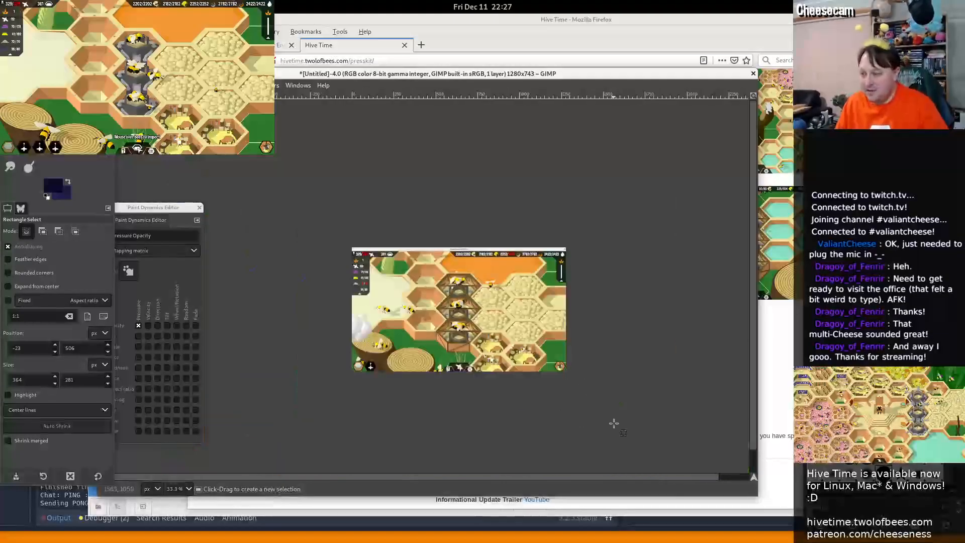
{"action": "key", "text": "shift+c"}
{"action": "left_click_drag", "start_coordinate": [612, 424], "coordinate": [132, 207]}
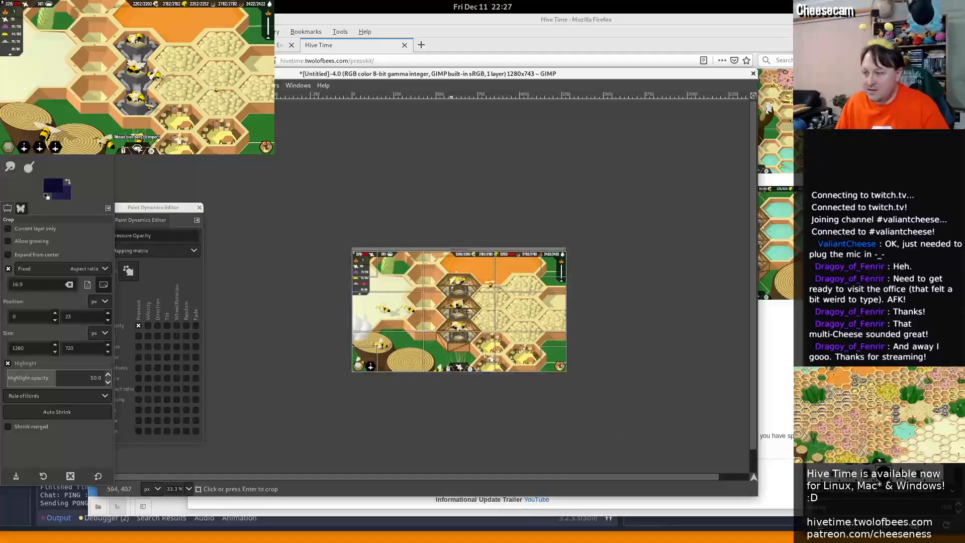
{"action": "key", "text": "Return"}
Export the cropped image to the dev_stuff folder as v1.2_construction.png with the default PNG options
{"action": "key", "text": "ctrl+shift+e"}
{"action": "left_click", "coordinate": [382, 167]}
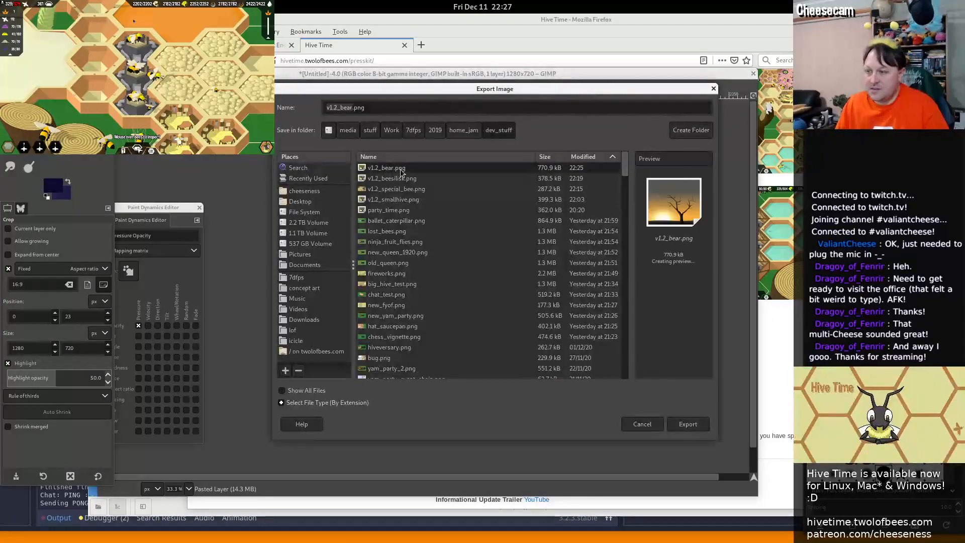
{"action": "double_click", "coordinate": [344, 107]}
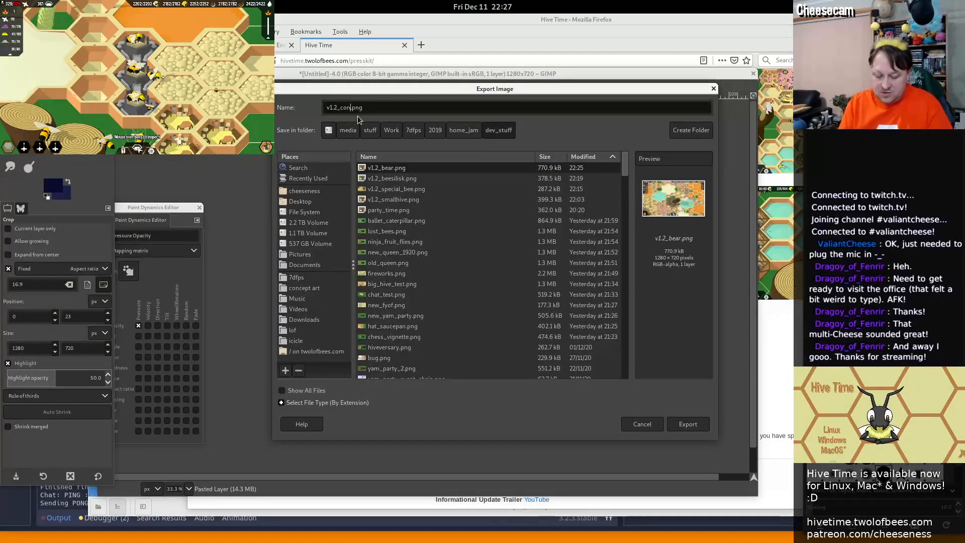
{"action": "type", "text": "construction"}
{"action": "key", "text": "Return"}
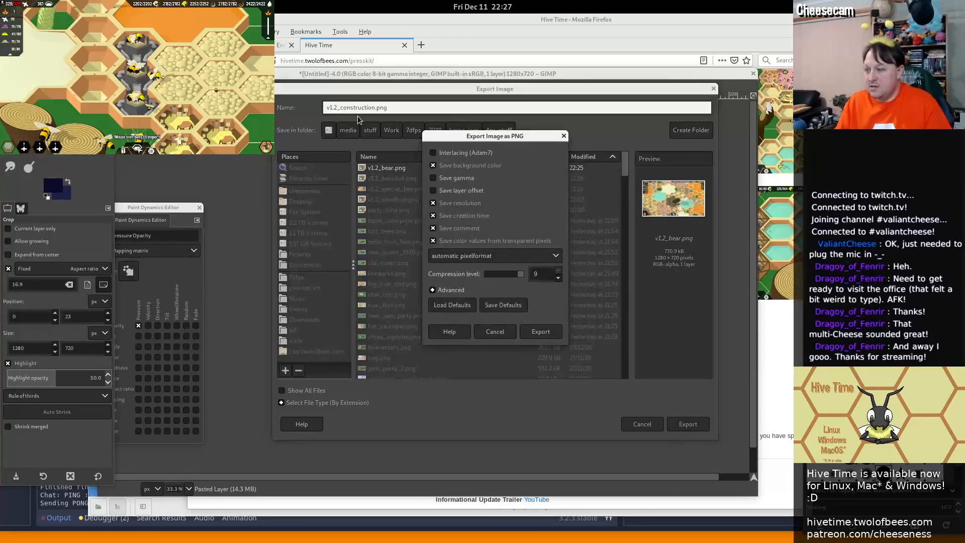
{"action": "key", "text": "Return"}
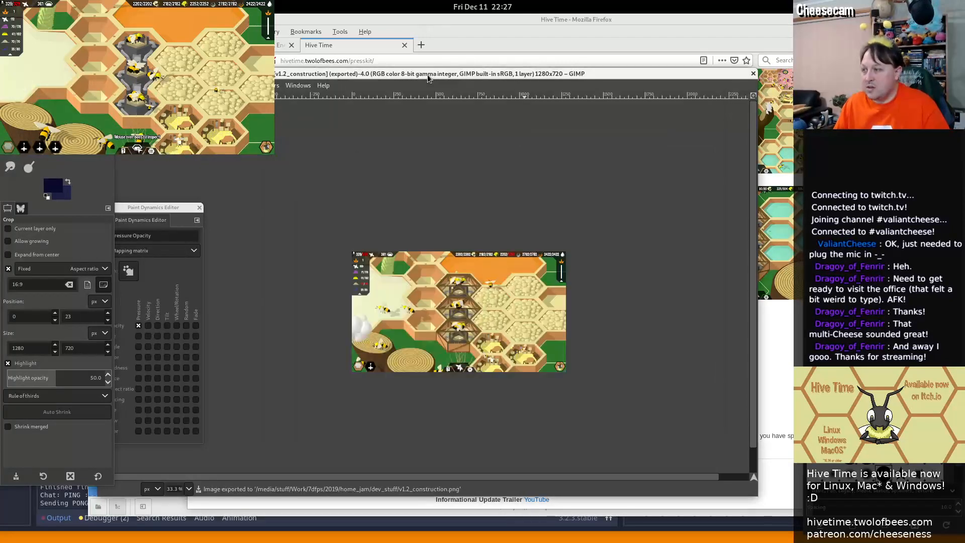
Move the GIMP window off to the other monitor and return to the Hive Time game
{"action": "left_click_drag", "start_coordinate": [426, 75], "coordinate": [964, 226]}
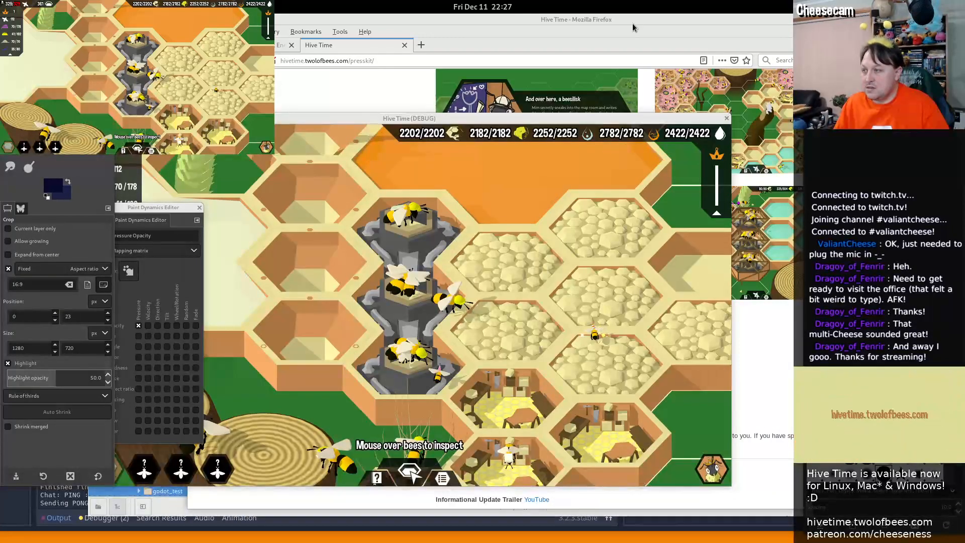
{"action": "left_click", "coordinate": [572, 140]}
{"action": "key", "text": "alt+Tab"}
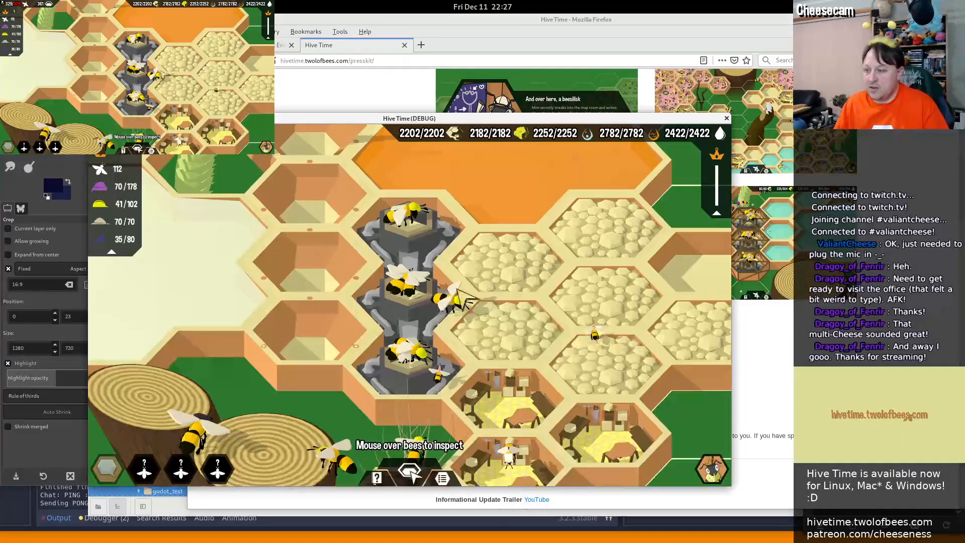
Survey the hive from a wider view to find the upgraded throne room for the next press kit shot
{"action": "middle_click_drag", "start_coordinate": [298, 242], "coordinate": [356, 254]}
{"action": "scroll", "coordinate": [308, 231], "scroll_direction": "down", "scroll_amount": 3}
{"action": "scroll", "coordinate": [295, 227], "scroll_direction": "down", "scroll_amount": 5}
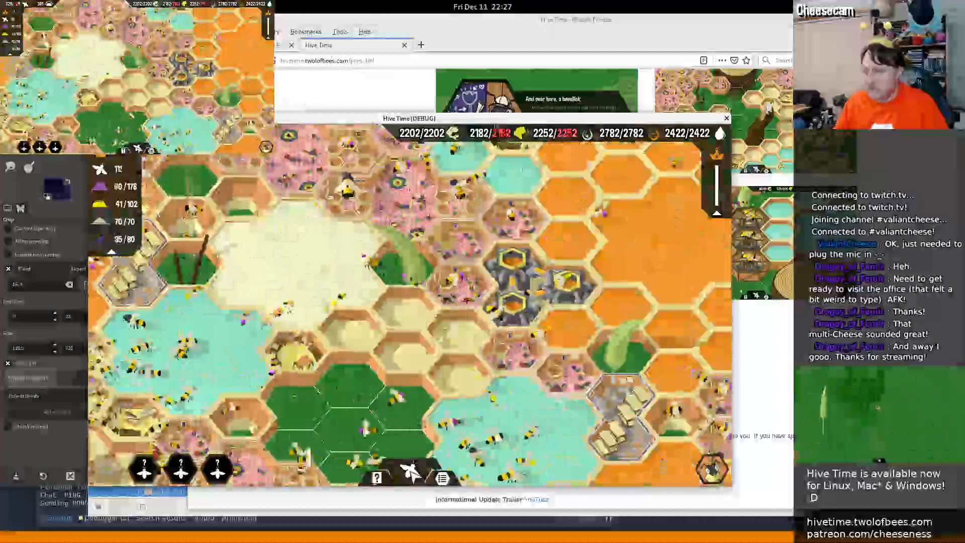
{"action": "left_click_drag", "start_coordinate": [501, 118], "coordinate": [518, 96]}
{"action": "key", "text": "w"}
{"action": "key", "text": "a"}
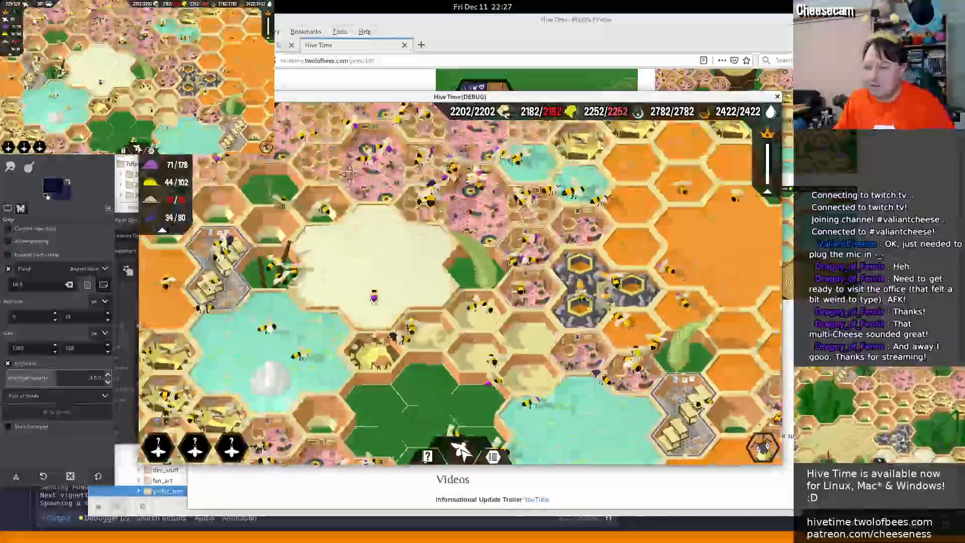
{"action": "mouse_move", "coordinate": [189, 449]}
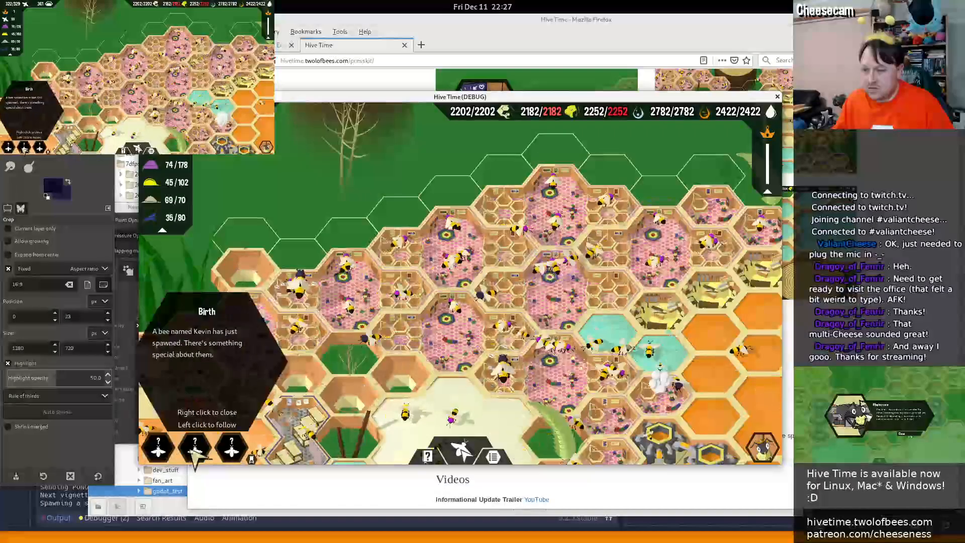
{"action": "key", "text": "s"}
{"action": "key", "text": "a"}
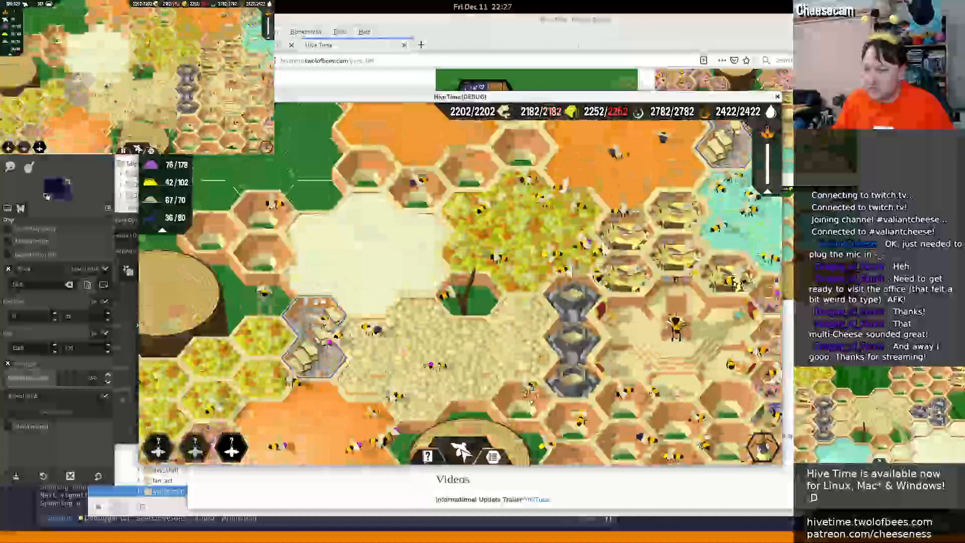
{"action": "key", "text": "s"}
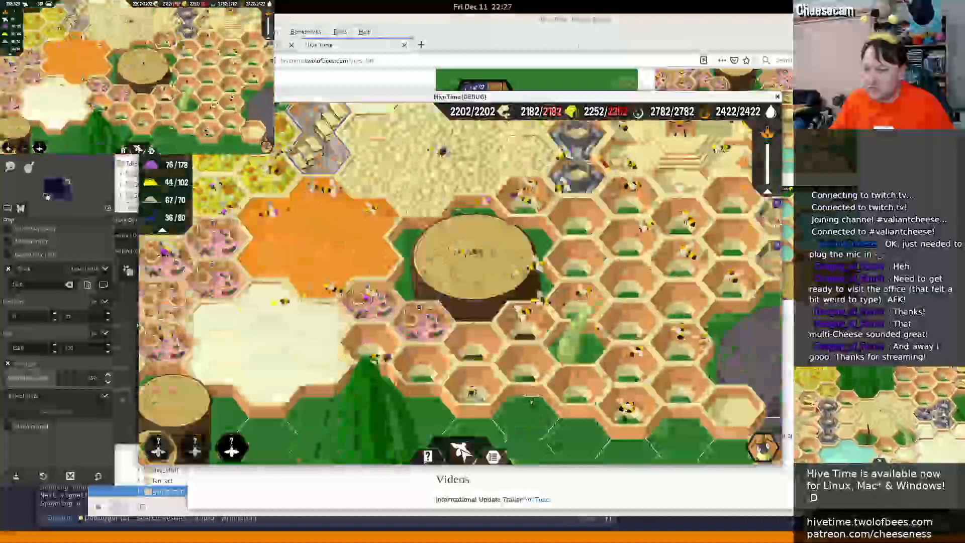
{"action": "key", "text": "a"}
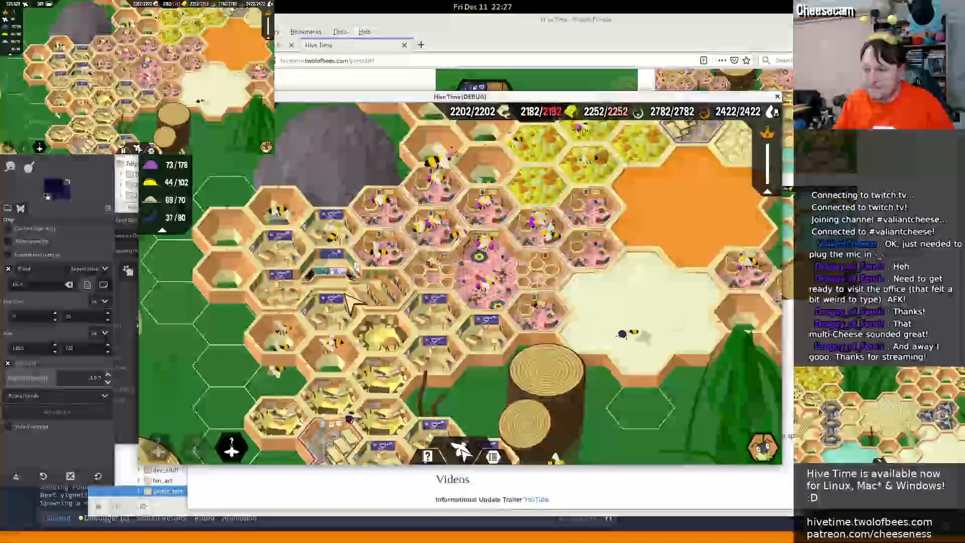
{"action": "left_click", "coordinate": [346, 298]}
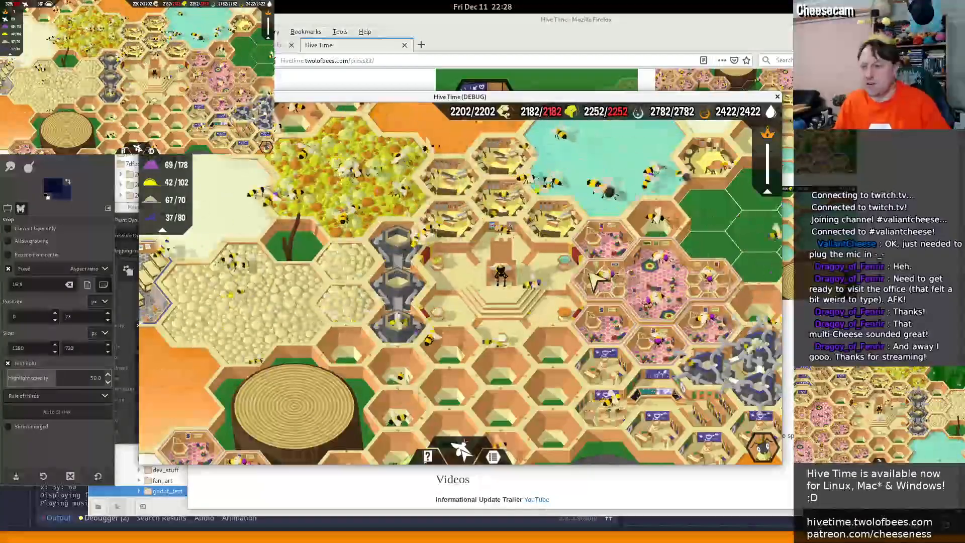
Raise the hive's resource stores with the debug commands and order a new queen from the upgraded throne room
{"action": "left_click", "coordinate": [524, 294]}
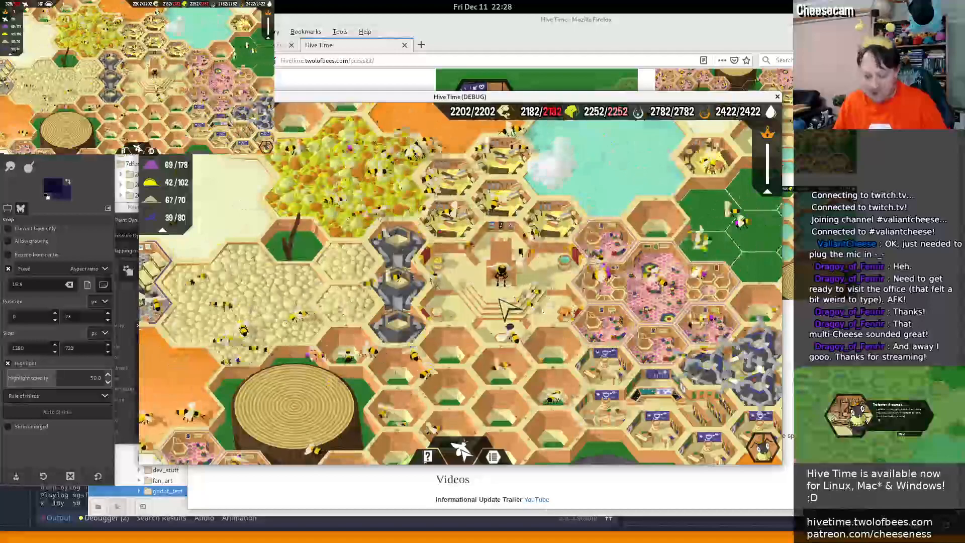
{"action": "key", "text": "F2"}
{"action": "key", "text": "F1"}
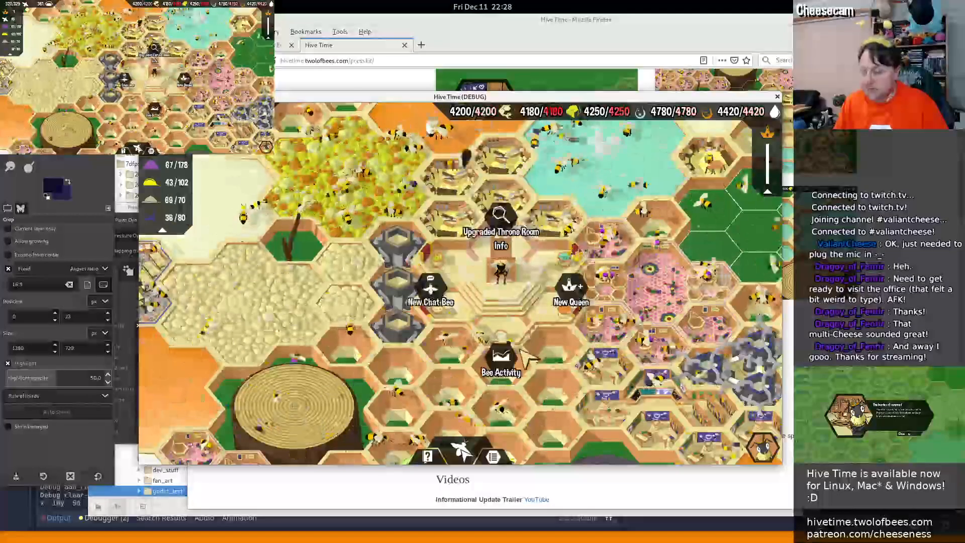
{"action": "left_click", "coordinate": [575, 297]}
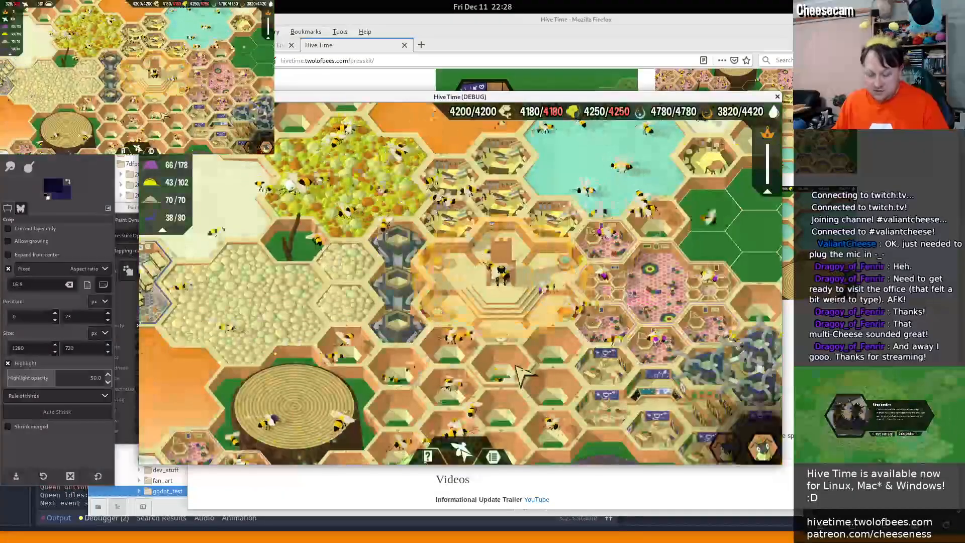
Order several more new queens from the upgraded throne room, keeping each one in the current hive
{"action": "left_click", "coordinate": [526, 314]}
{"action": "left_click", "coordinate": [520, 314]}
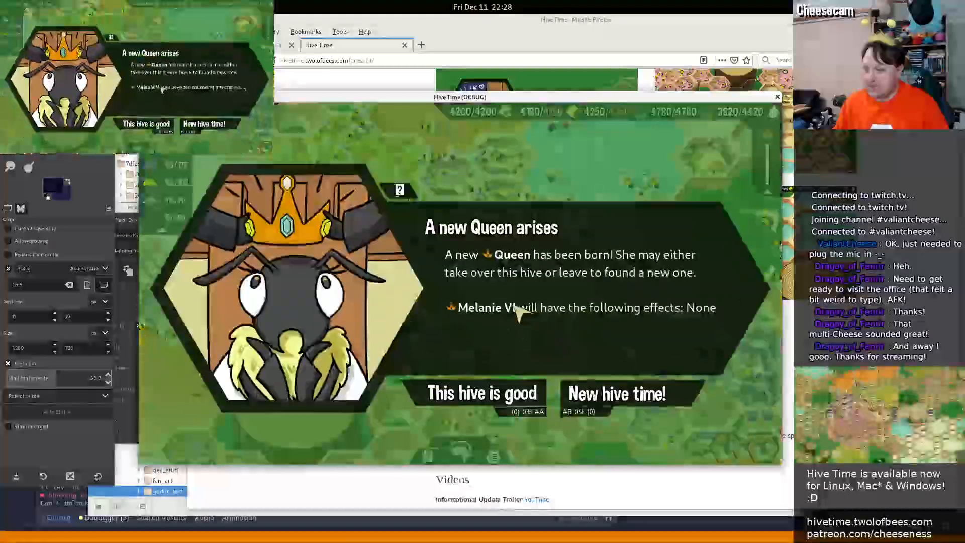
{"action": "left_click", "coordinate": [485, 391]}
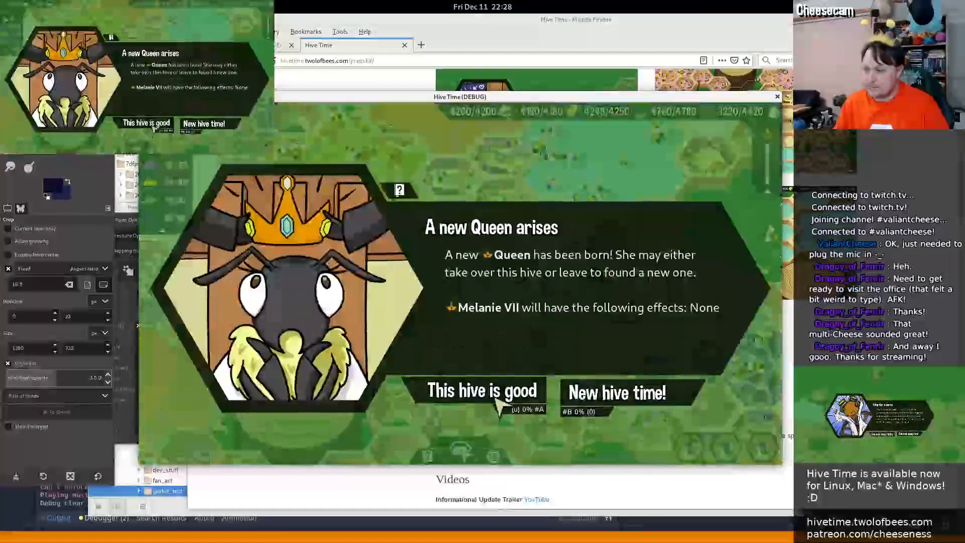
{"action": "left_click", "coordinate": [533, 301]}
{"action": "left_click", "coordinate": [528, 308]}
{"action": "left_click", "coordinate": [570, 289]}
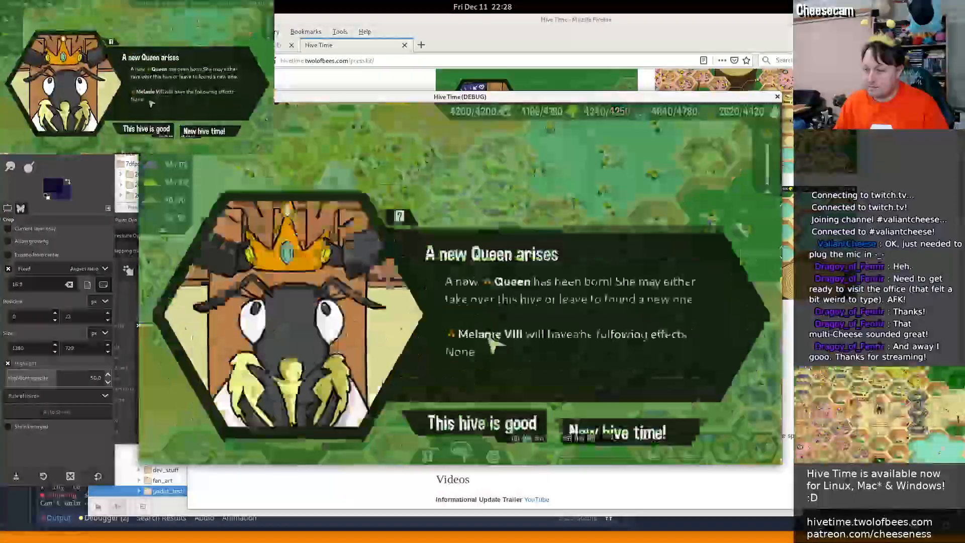
{"action": "left_click", "coordinate": [481, 391]}
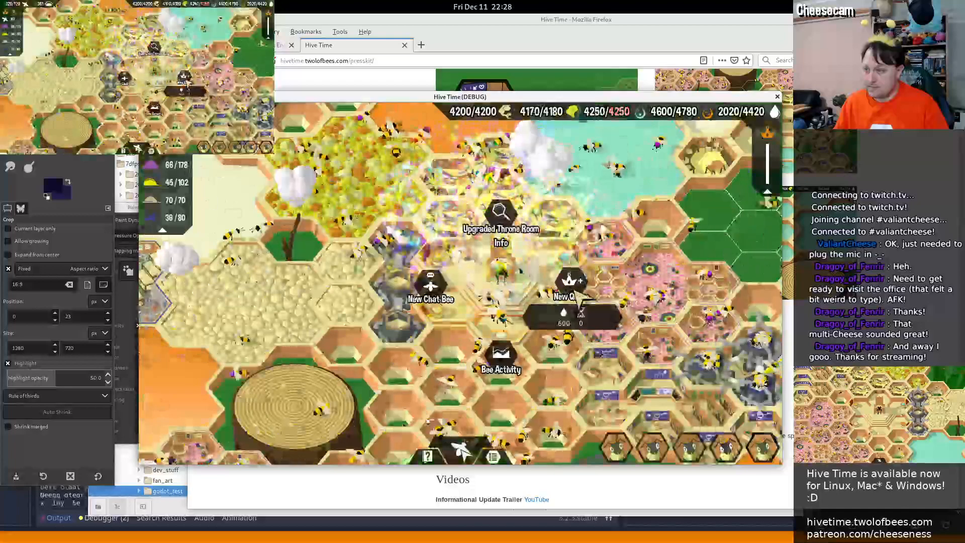
{"action": "left_click", "coordinate": [570, 287]}
{"action": "left_click", "coordinate": [485, 395]}
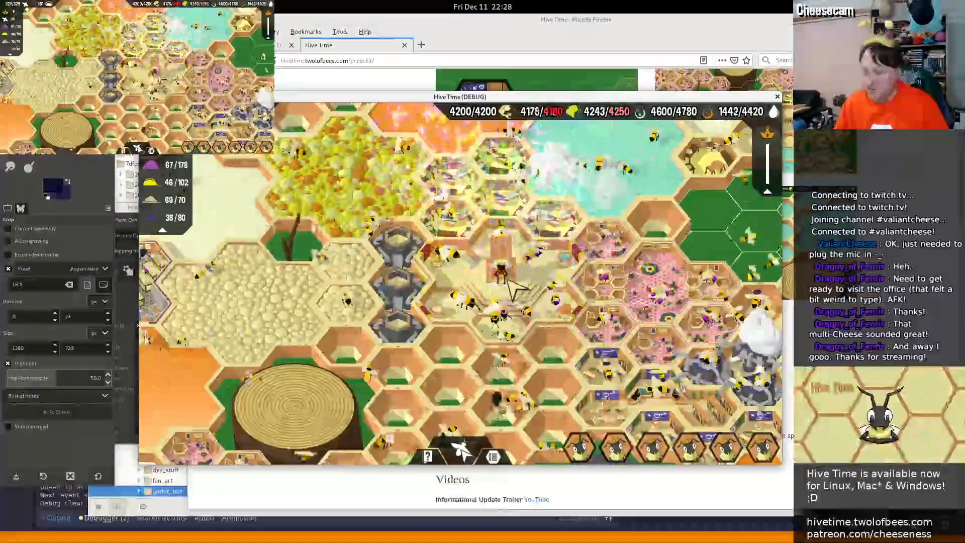
Move the game window aside to check the press kit's throne room screenshot and bring it back onto this monitor
{"action": "left_click", "coordinate": [510, 280]}
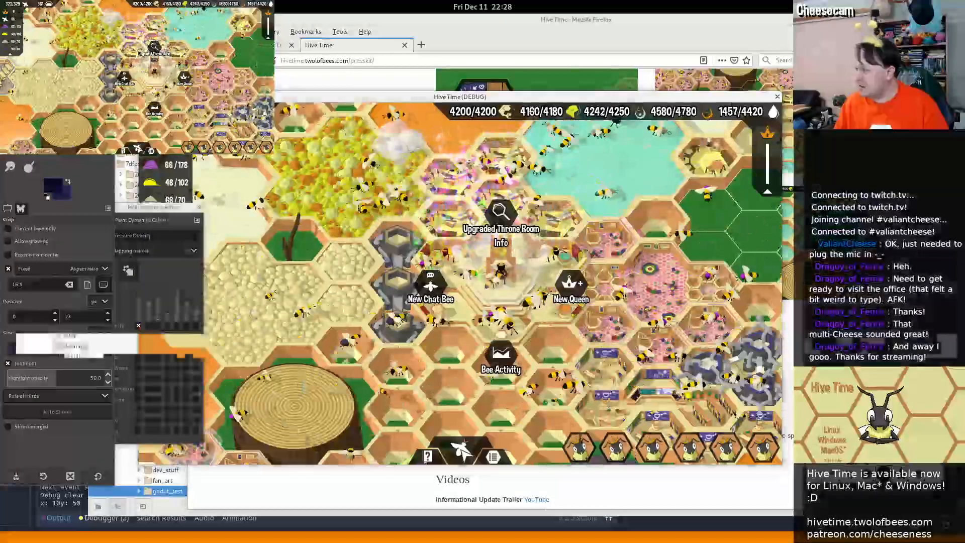
{"action": "left_click_drag", "start_coordinate": [666, 96], "coordinate": [0, 136]}
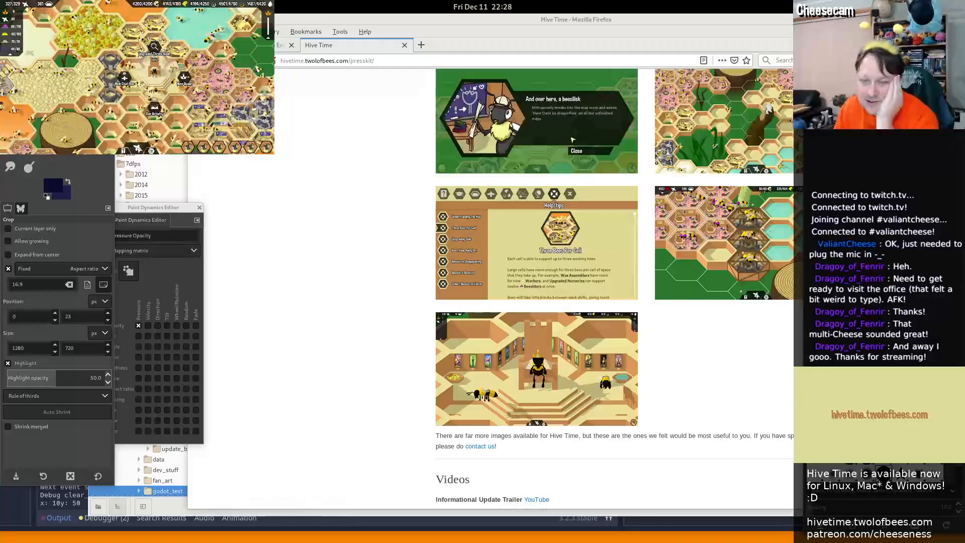
{"action": "left_click_drag", "start_coordinate": [0, 135], "coordinate": [505, 105]}
Replace the queen two more times from the upgraded throne room, choosing "This hive is good" each time
{"action": "left_click", "coordinate": [506, 282]}
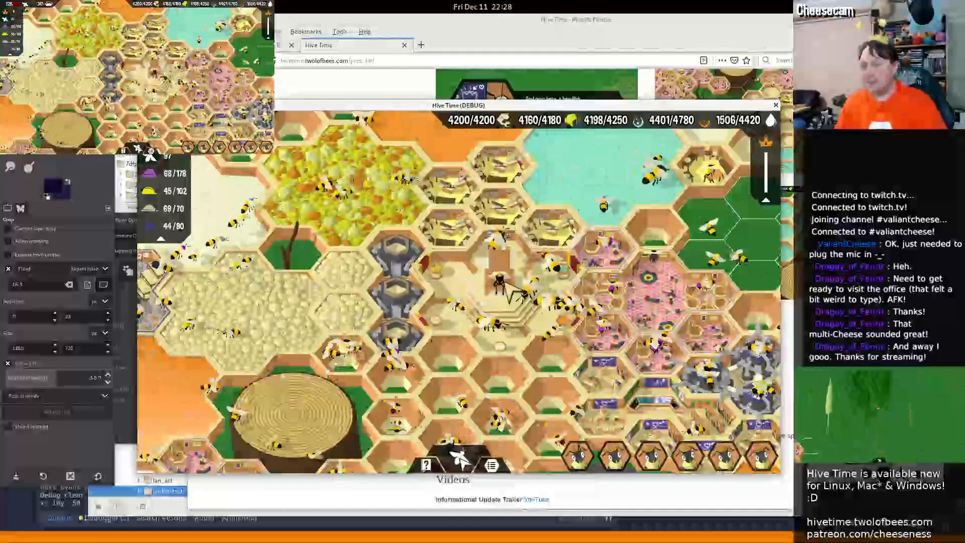
{"action": "mouse_move", "coordinate": [507, 284]}
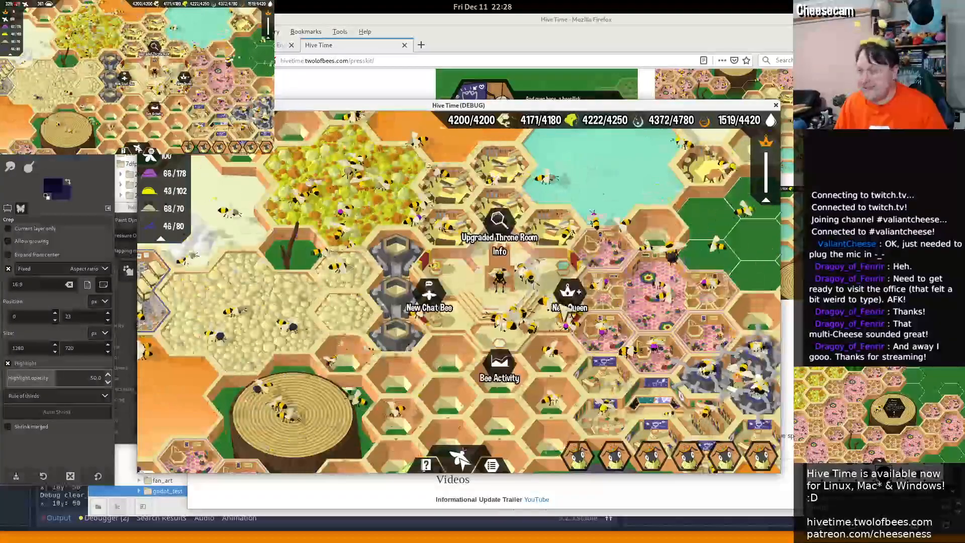
{"action": "left_click", "coordinate": [575, 299]}
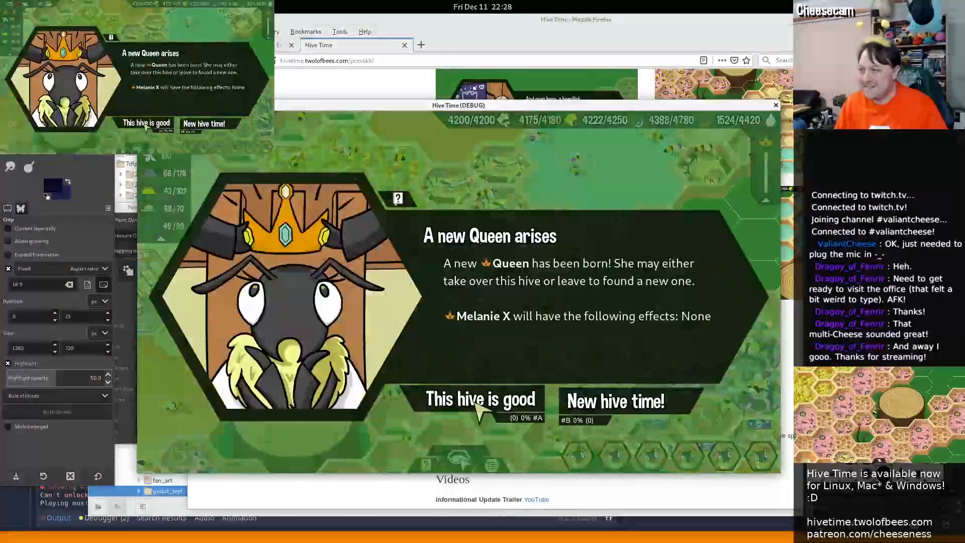
{"action": "left_click", "coordinate": [481, 402]}
{"action": "left_click", "coordinate": [500, 319]}
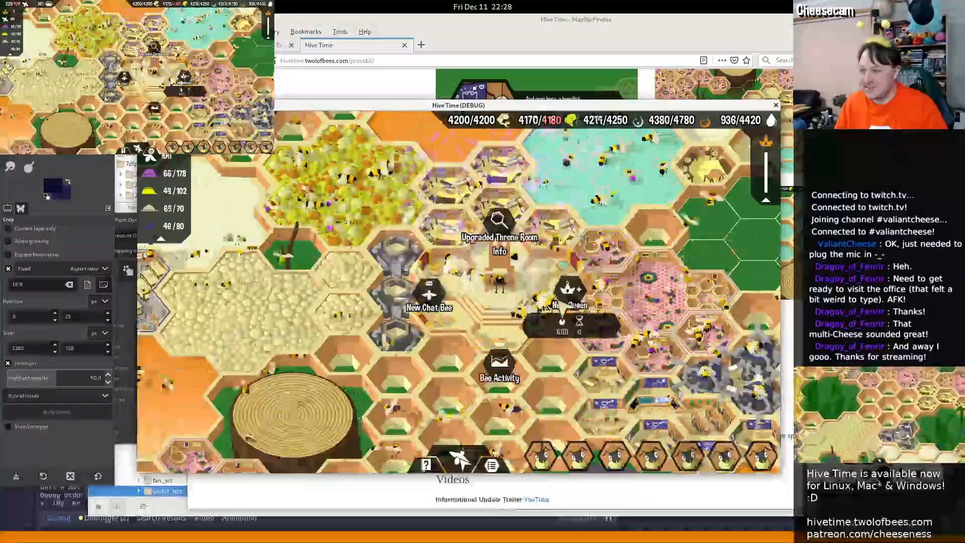
{"action": "left_click", "coordinate": [567, 301]}
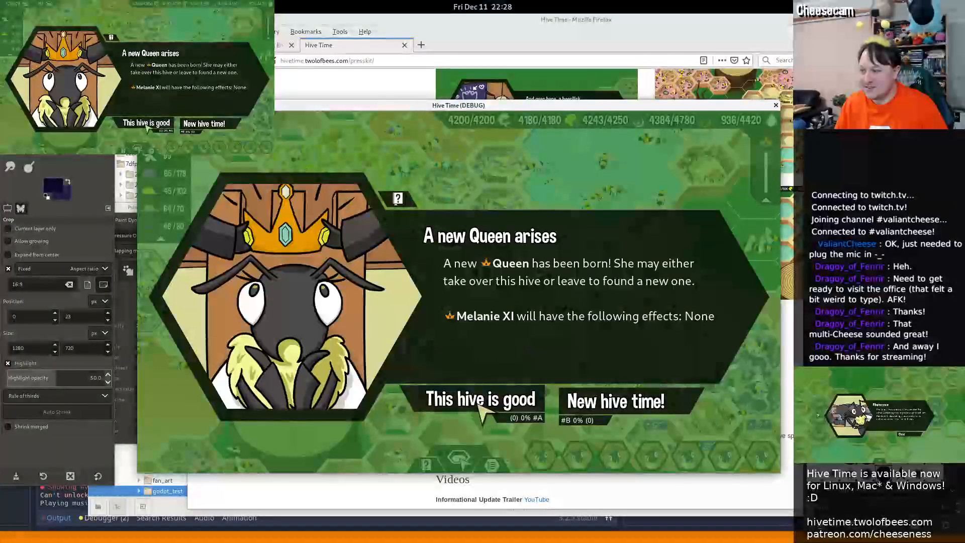
{"action": "left_click", "coordinate": [481, 402]}
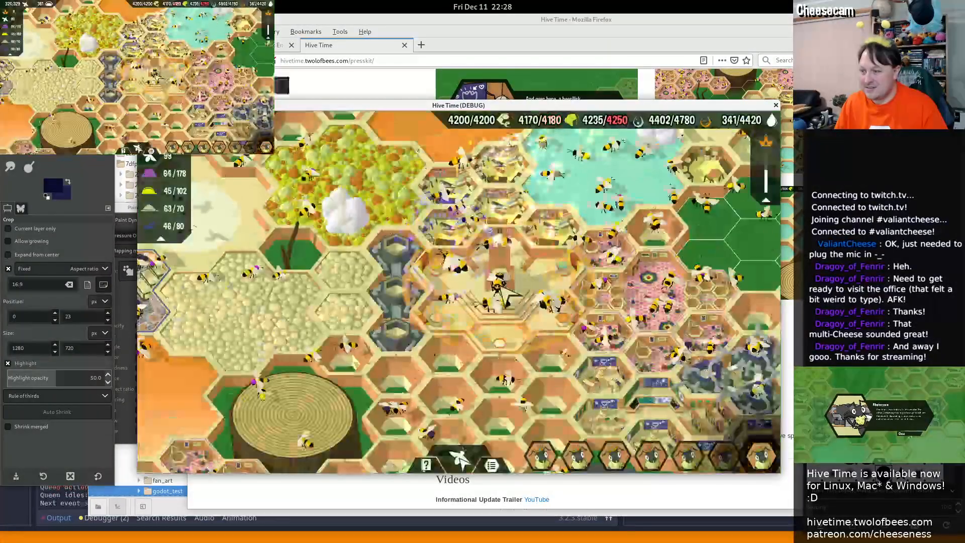
Refill the hive's resources with a debug command and crown further new queens in the current hive
{"action": "key", "text": "r"}
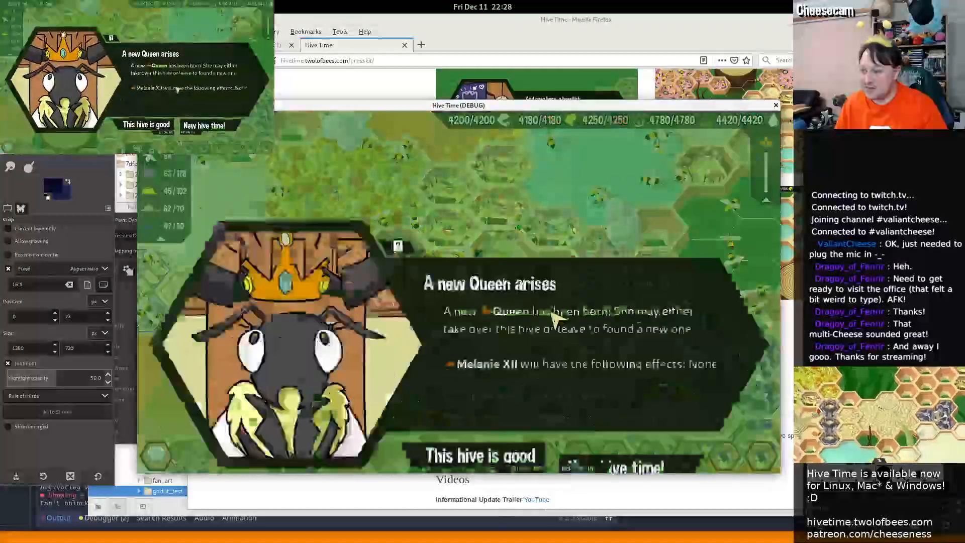
{"action": "left_click", "coordinate": [481, 398]}
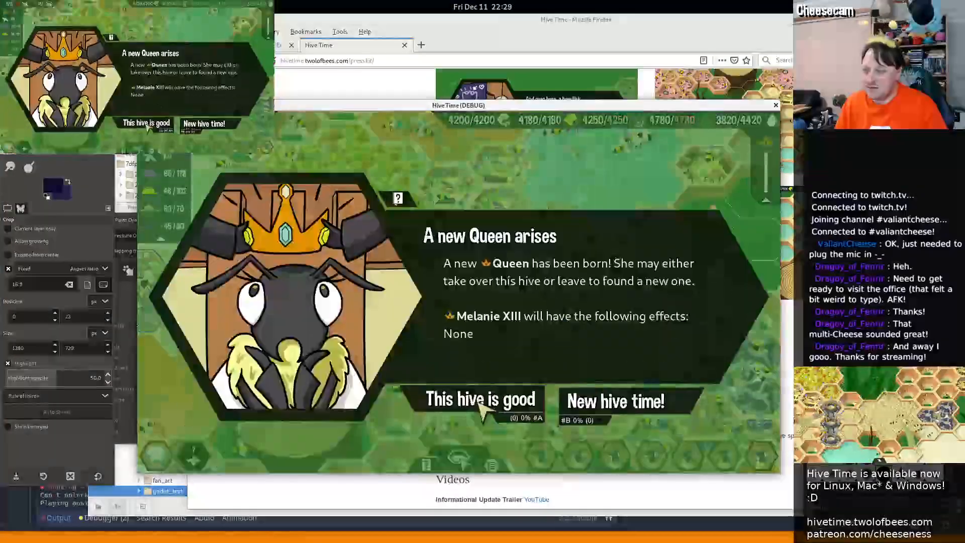
{"action": "left_click", "coordinate": [481, 400]}
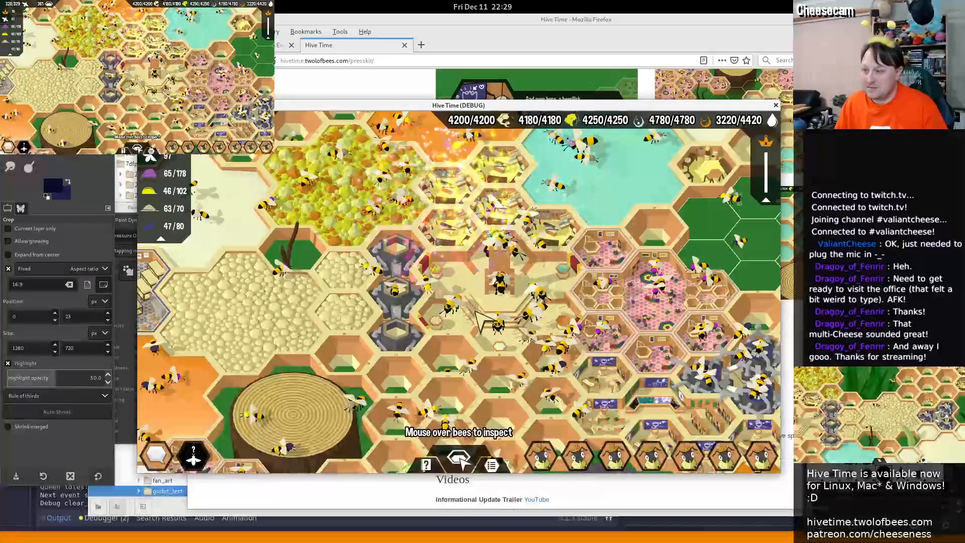
{"action": "left_click", "coordinate": [483, 302]}
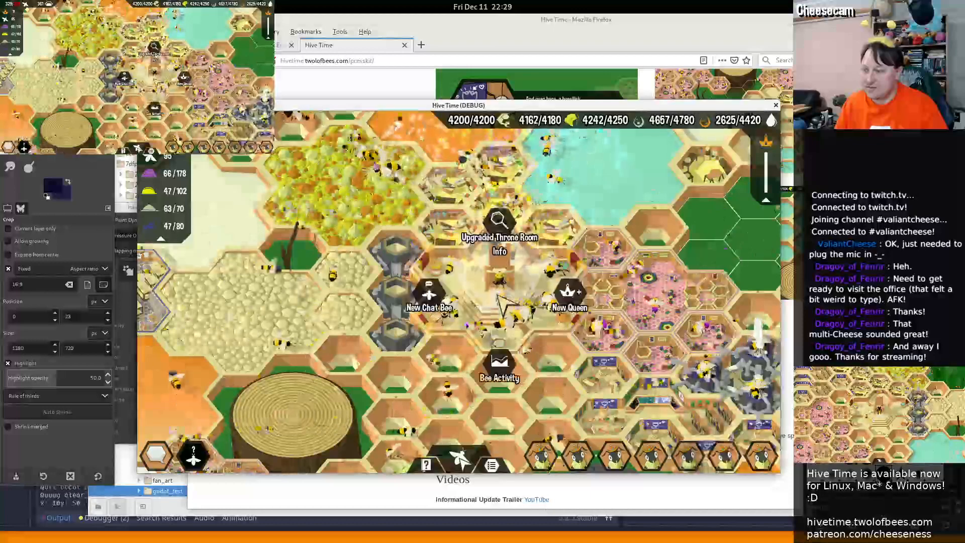
{"action": "left_click", "coordinate": [569, 293]}
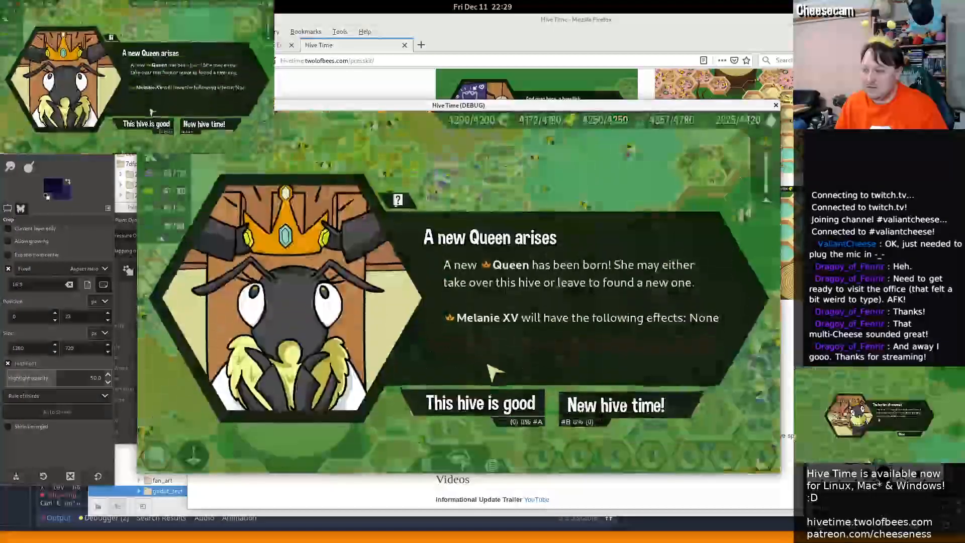
{"action": "left_click", "coordinate": [487, 397]}
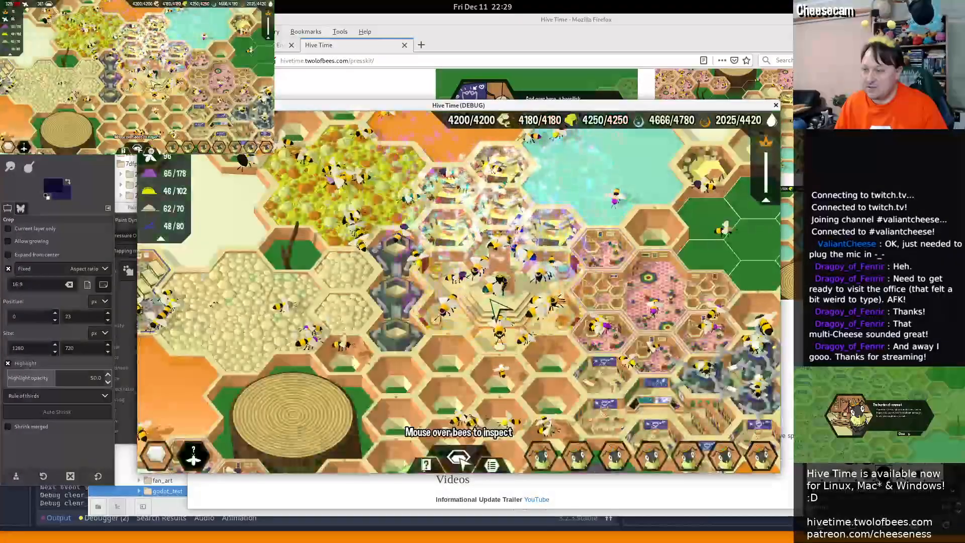
Order another new queen and choose "New hive time!" so she founds a new hive
{"action": "left_click", "coordinate": [493, 299]}
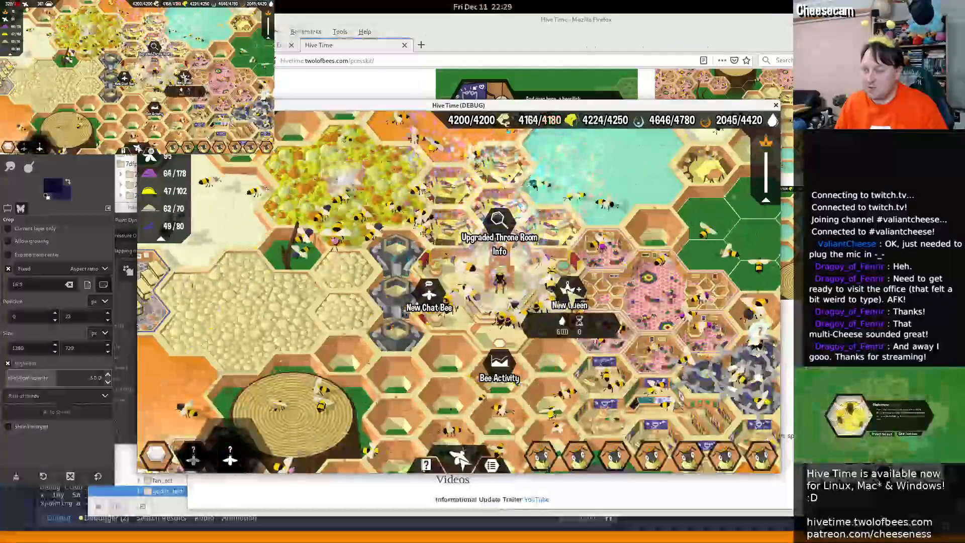
{"action": "left_click", "coordinate": [569, 294]}
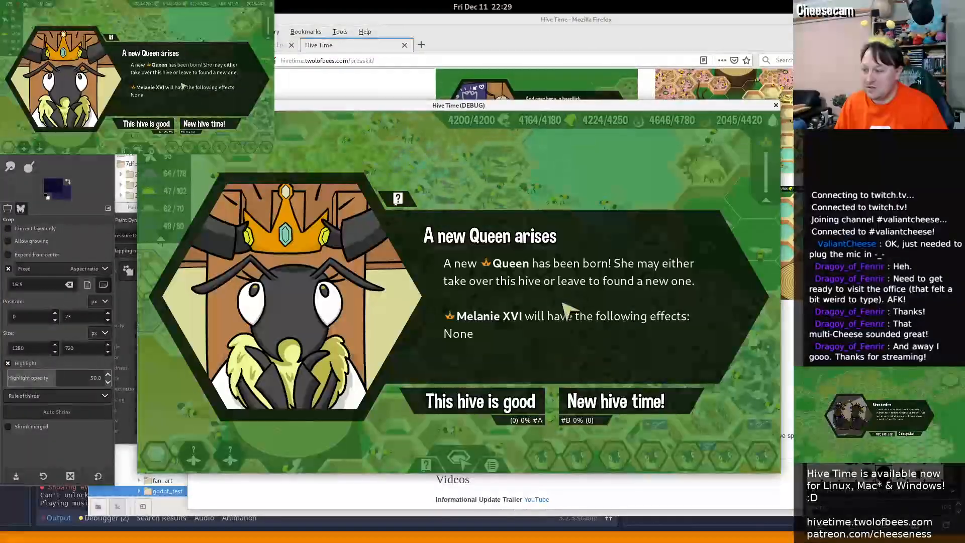
{"action": "left_click", "coordinate": [599, 402]}
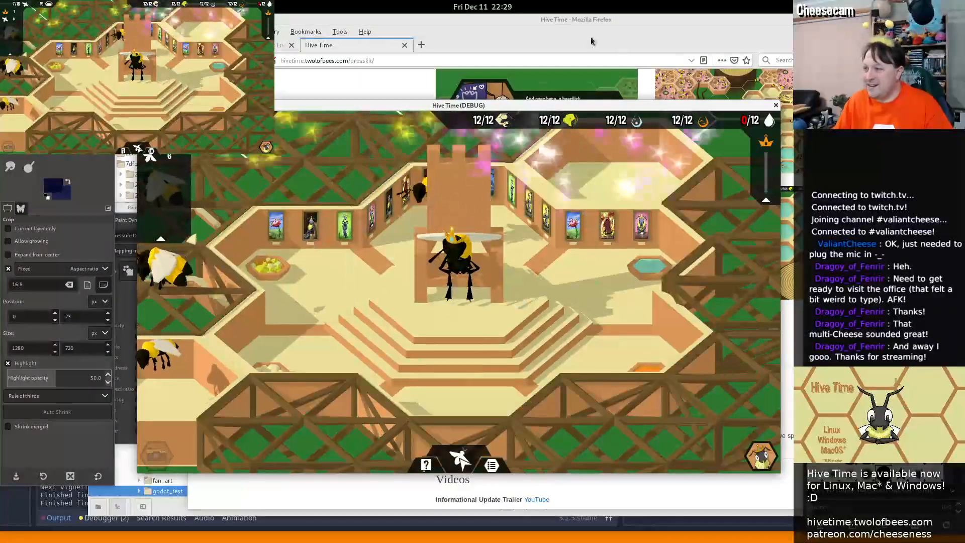
Compare the press kit's throne room screenshot in Firefox with the new hive's throne room in the game
{"action": "left_click", "coordinate": [556, 21]}
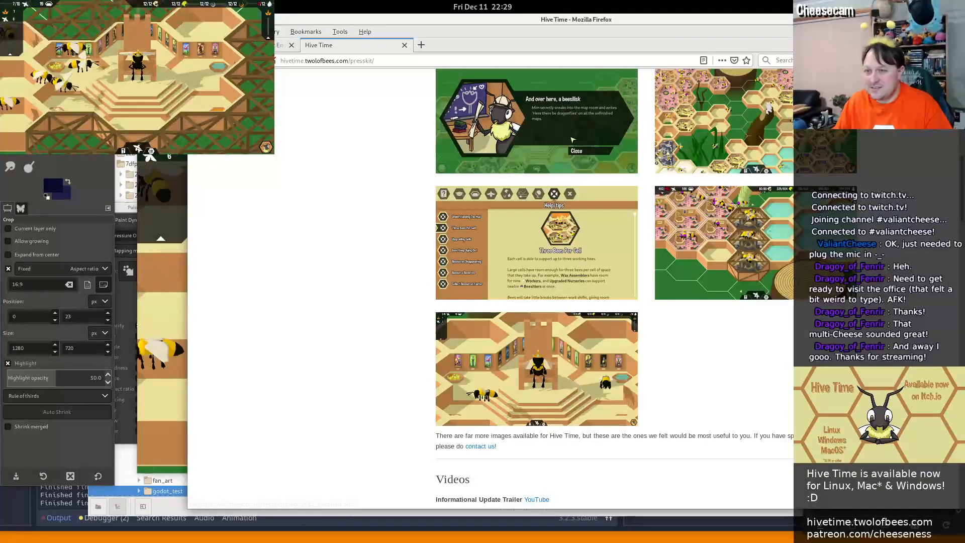
{"action": "key", "text": "alt+Tab"}
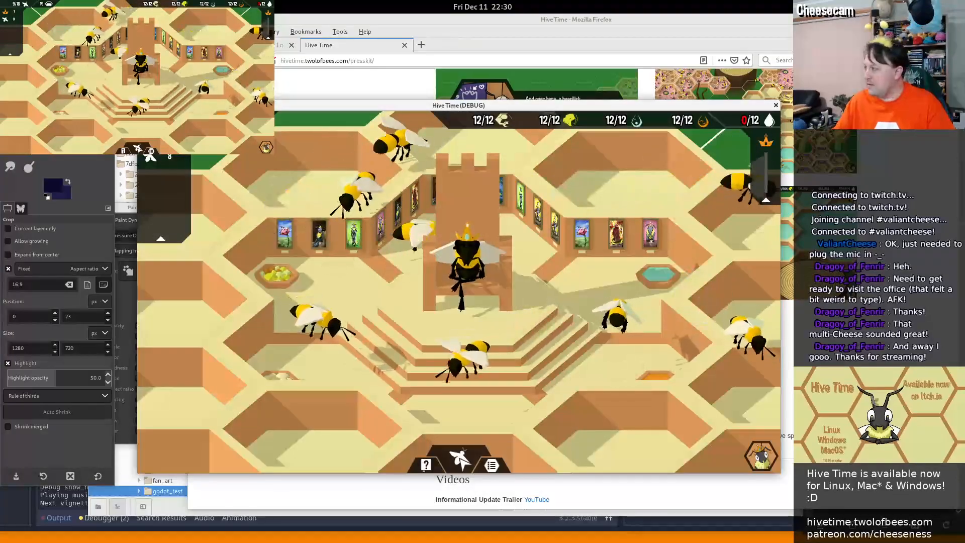
{"action": "key", "text": "alt+Tab"}
{"action": "key", "text": "alt+Tab"}
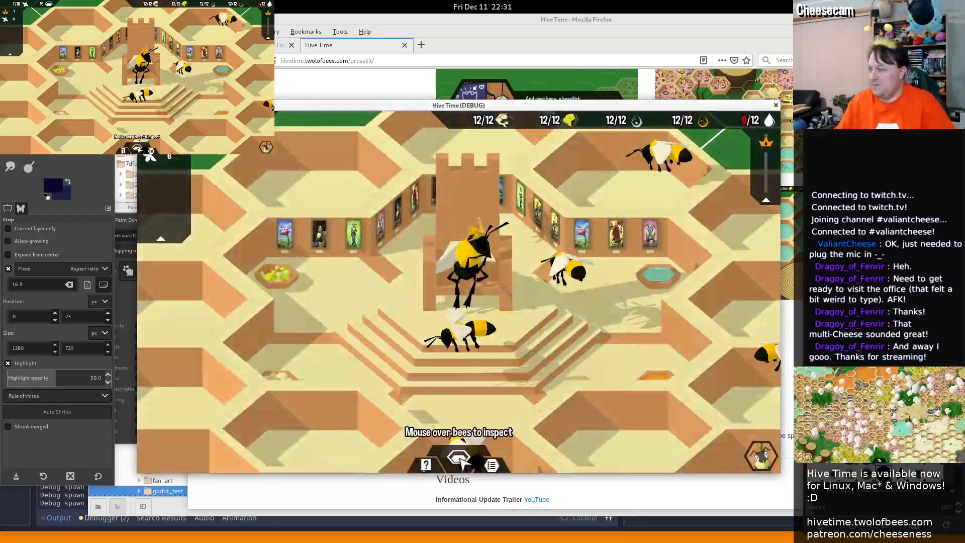
Collect throne room captures as images in GIMP, going back to the game between them for another view
{"action": "key", "text": "alt+Tab"}
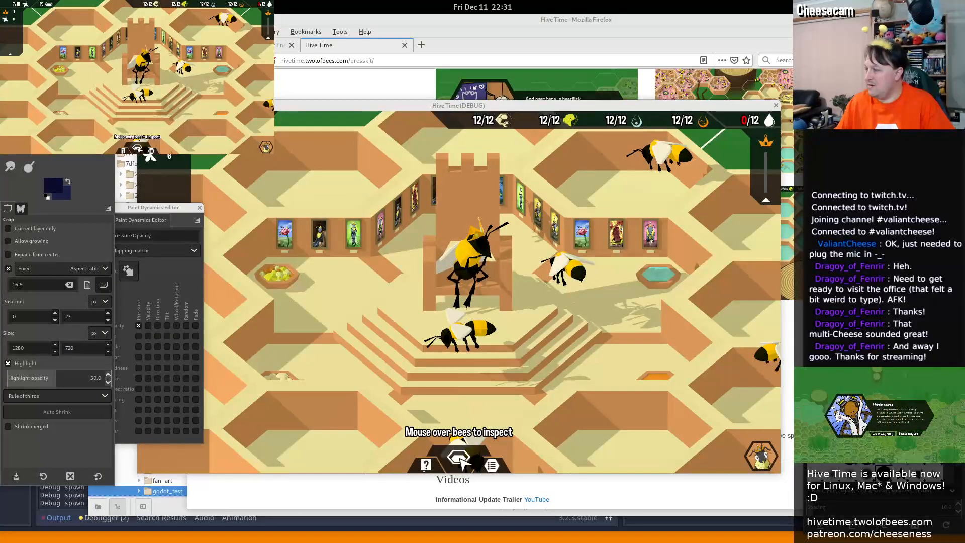
{"action": "left_click", "coordinate": [700, 103]}
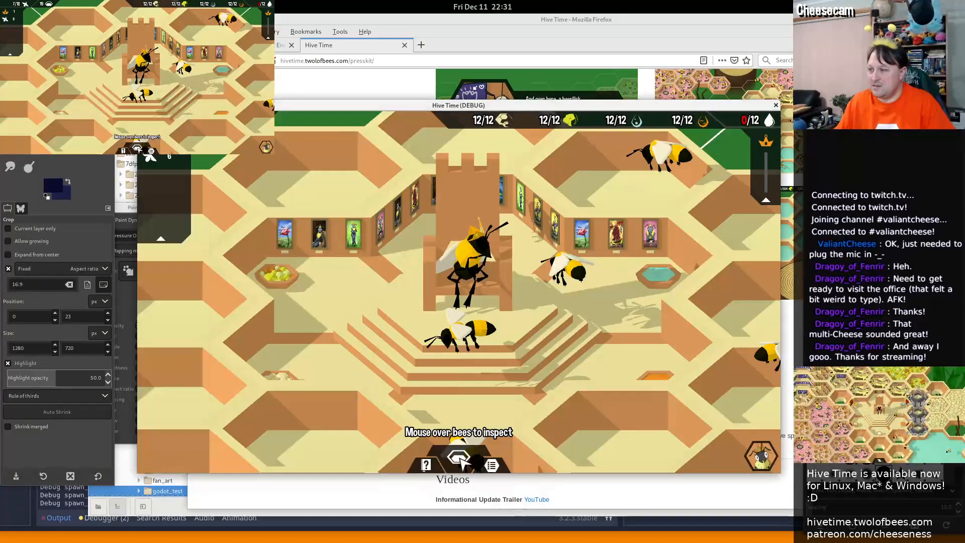
{"action": "left_click", "coordinate": [460, 457]}
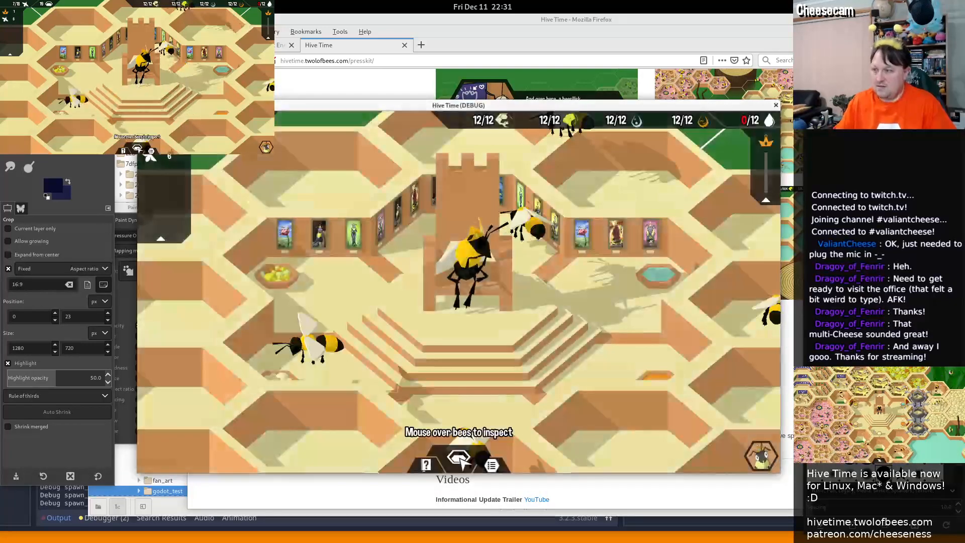
{"action": "key", "text": "alt+Tab"}
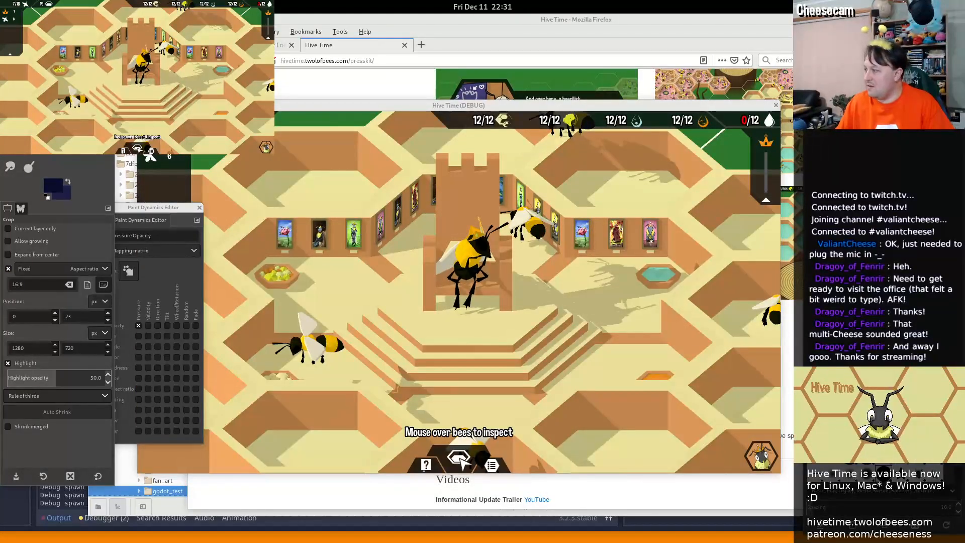
Return to Hive Time and open the question-mark event waiting above the throne
{"action": "left_click", "coordinate": [605, 112]}
{"action": "left_click", "coordinate": [457, 457]}
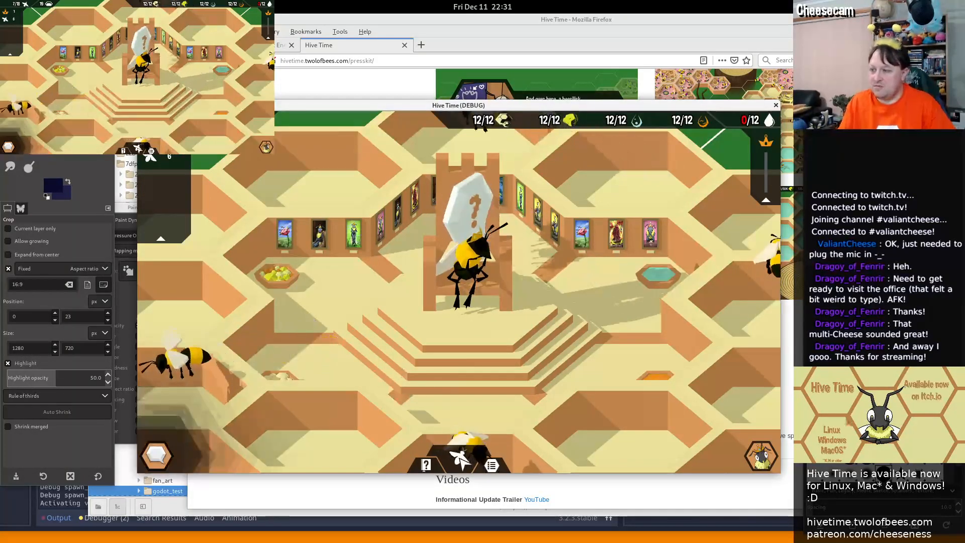
{"action": "left_click", "coordinate": [444, 184]}
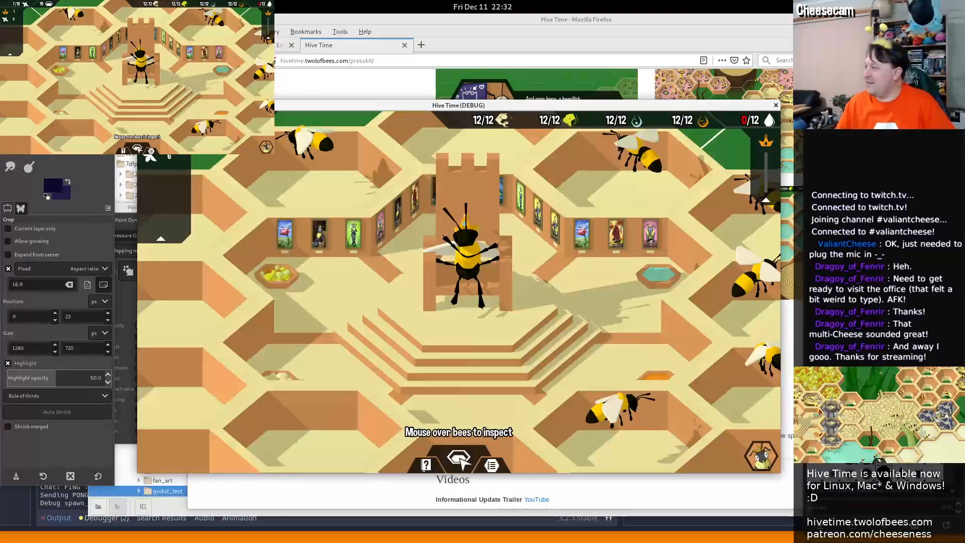
Place further throne room captures in GIMP as new images, move their windows aside and return to the game
{"action": "key", "text": "alt+Tab"}
{"action": "key", "text": "alt+grave"}
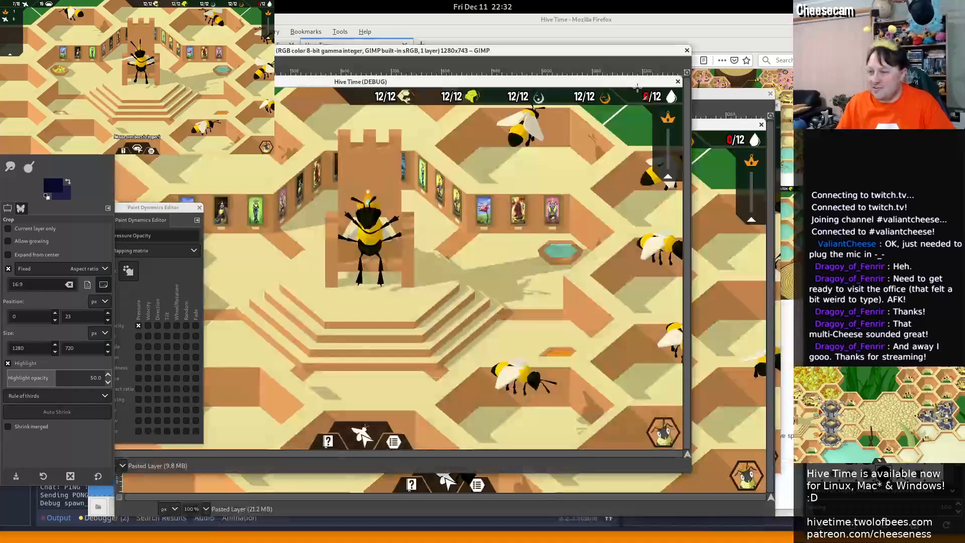
{"action": "left_click_drag", "start_coordinate": [472, 49], "coordinate": [964, 85]}
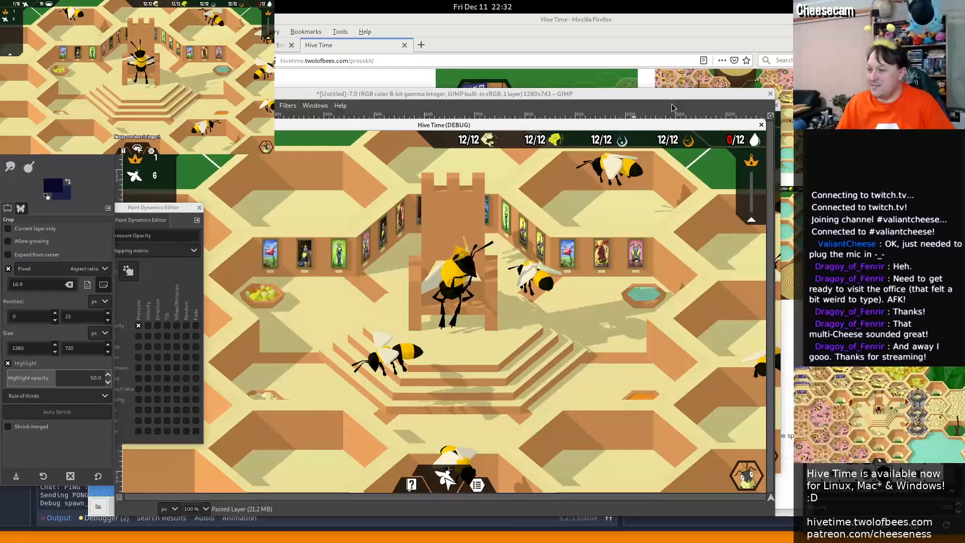
{"action": "key", "text": "alt+Tab"}
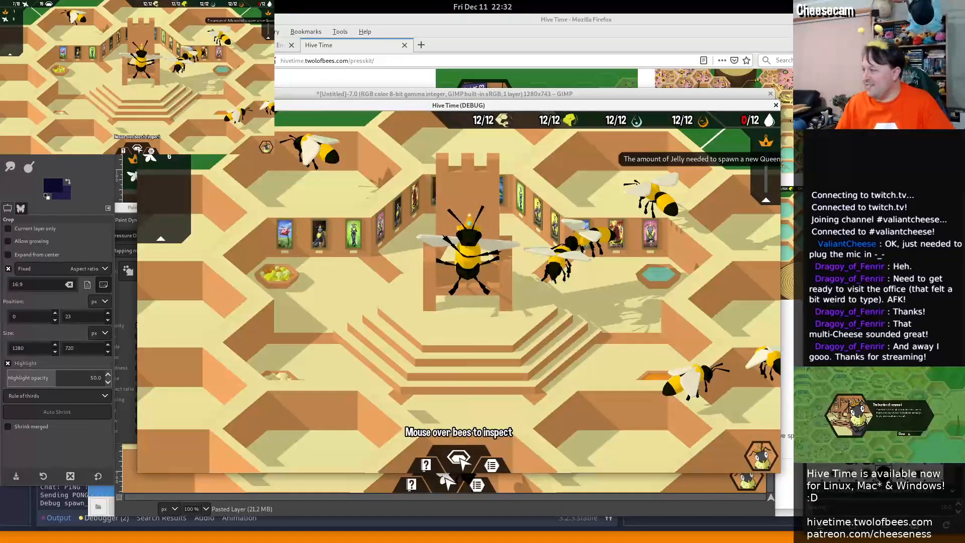
{"action": "key", "text": "alt+Tab"}
{"action": "key", "text": "ctrl+shift+v"}
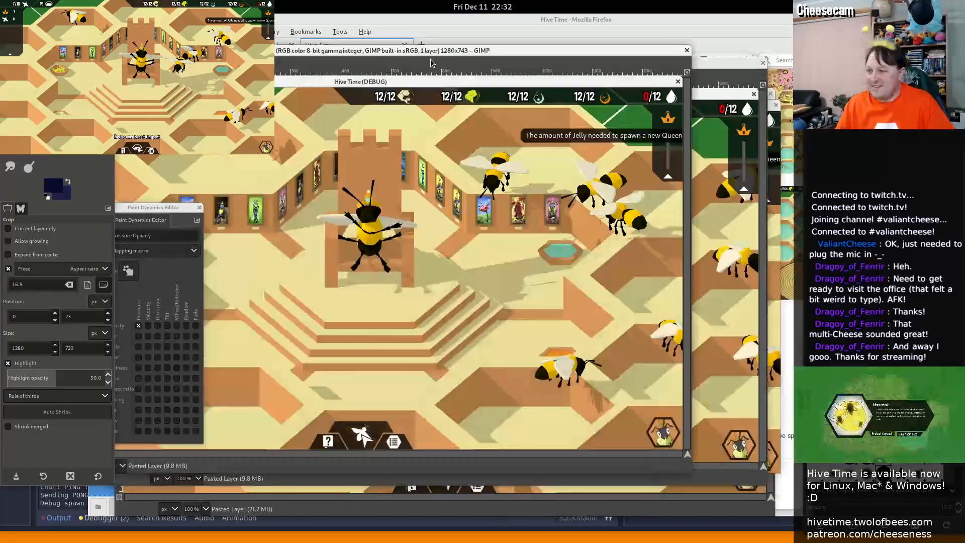
{"action": "left_click_drag", "start_coordinate": [402, 52], "coordinate": [964, 83]}
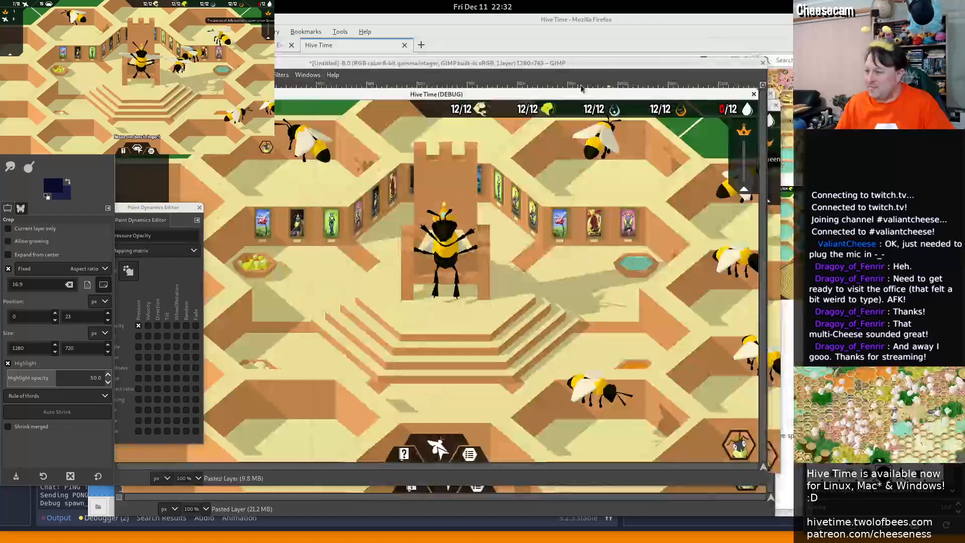
{"action": "left_click_drag", "start_coordinate": [456, 71], "coordinate": [964, 83]}
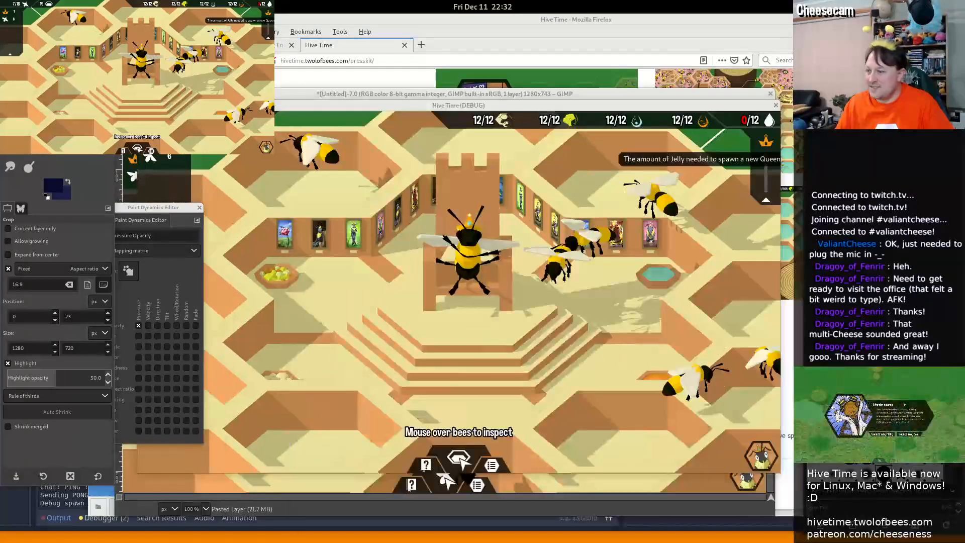
{"action": "left_click", "coordinate": [612, 106]}
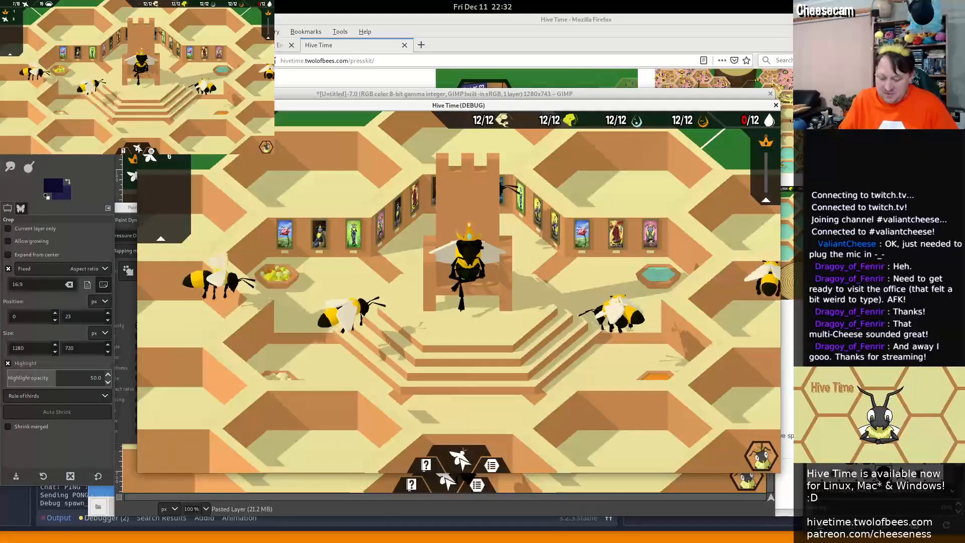
Capture the Hive Time window, paste the shot as a new GIMP image, and clear the image window away from the game
{"action": "key", "text": "ctrl+alt+Print"}
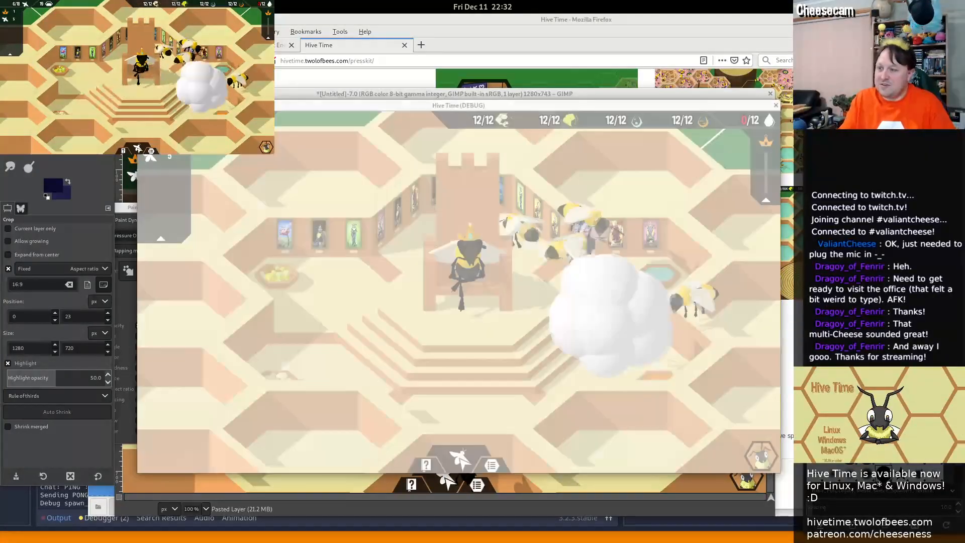
{"action": "key", "text": "Tab"}
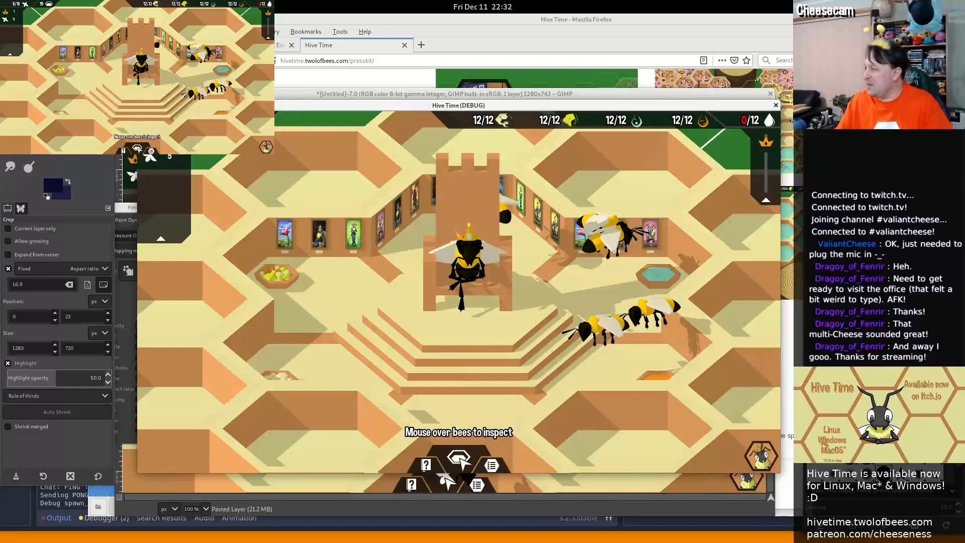
{"action": "key", "text": "ctrl+shift+v"}
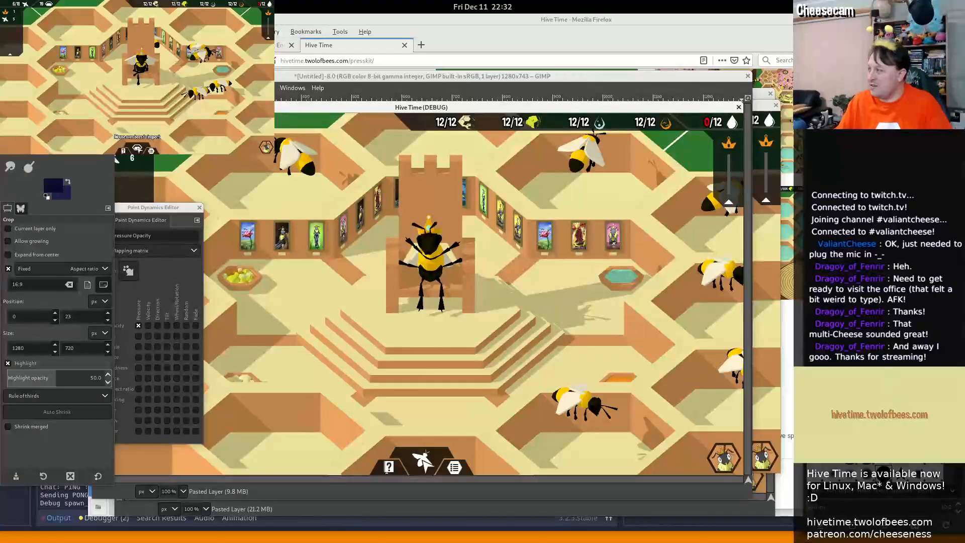
{"action": "left_click_drag", "start_coordinate": [504, 78], "coordinate": [505, 0]}
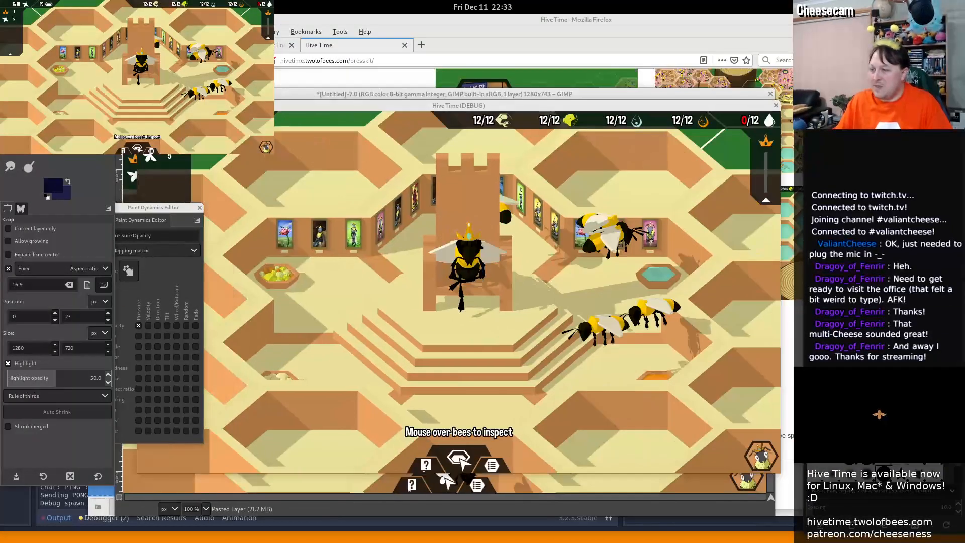
{"action": "left_click", "coordinate": [561, 106]}
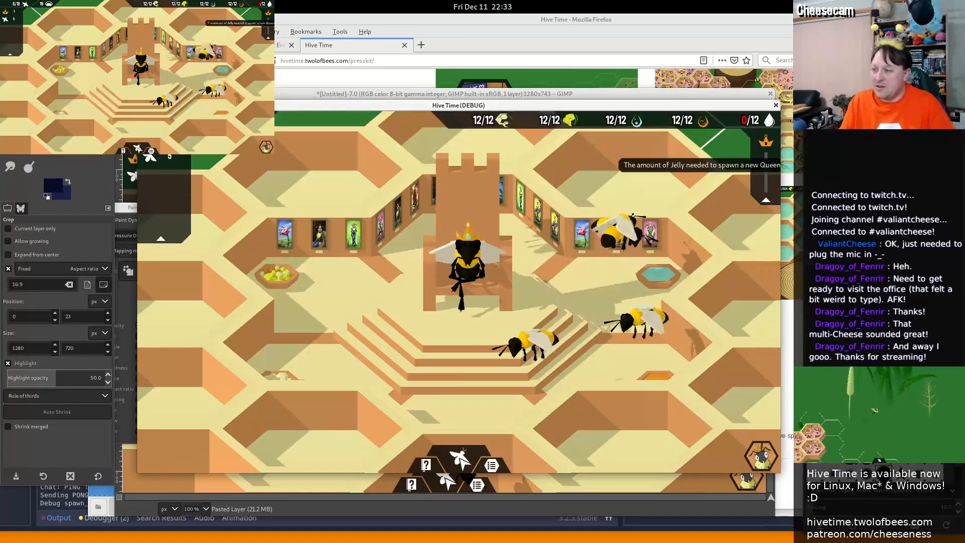
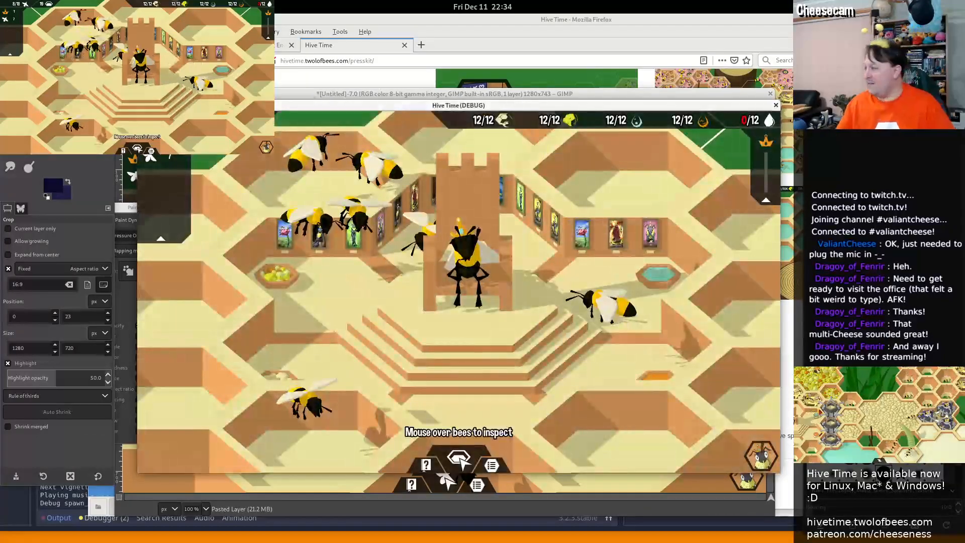
Add more throne room captures with bees around the queen as separate GIMP images, moving them off the game view
{"action": "key", "text": "alt+Tab"}
{"action": "key", "text": "alt+Tab"}
{"action": "key", "text": "alt+Tab"}
{"action": "key", "text": "alt+Tab"}
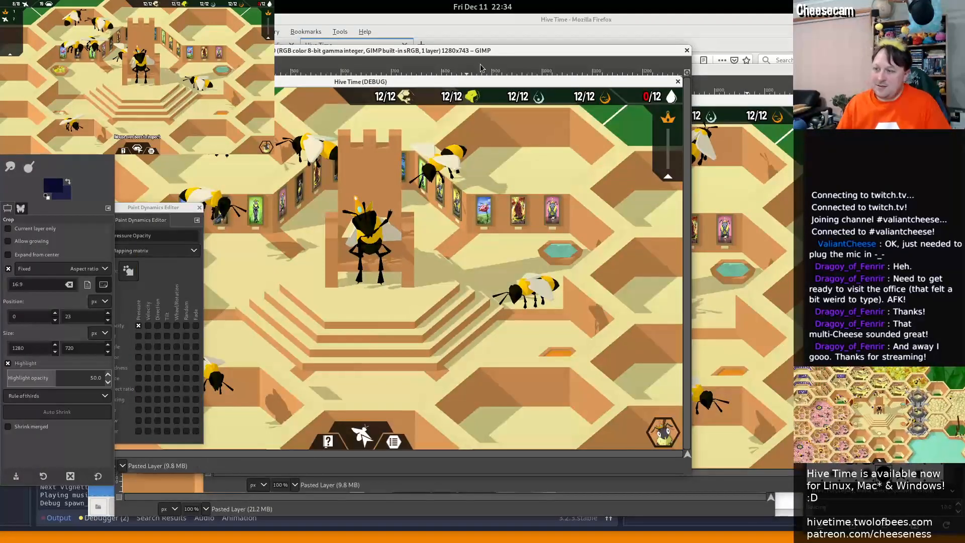
{"action": "left_click_drag", "start_coordinate": [496, 56], "coordinate": [964, 111]}
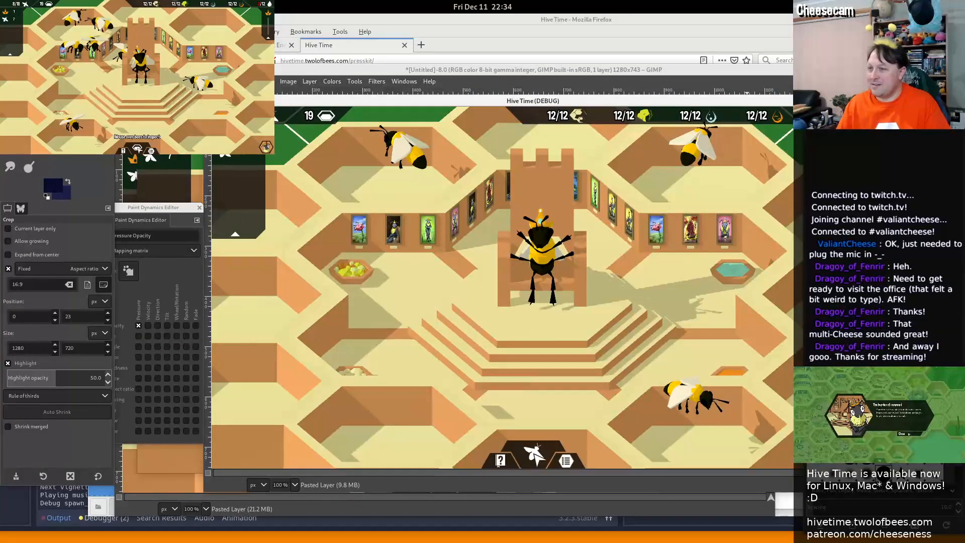
{"action": "left_click_drag", "start_coordinate": [476, 75], "coordinate": [964, 101]}
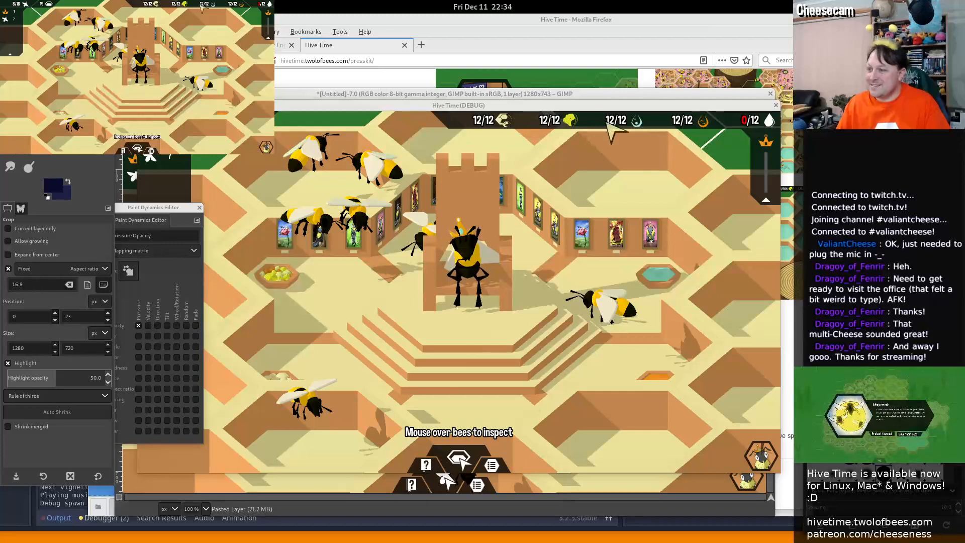
{"action": "left_click", "coordinate": [552, 105]}
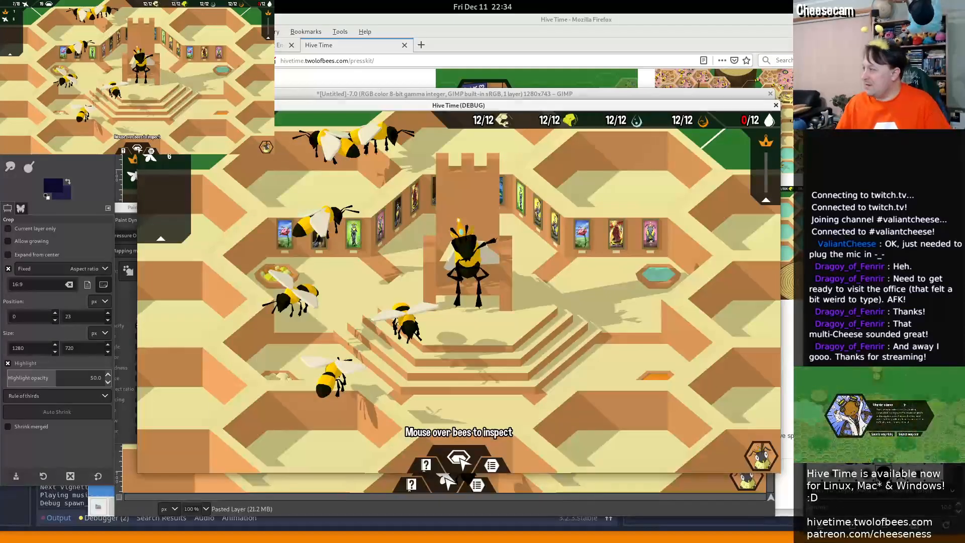
{"action": "key", "text": "alt+Tab"}
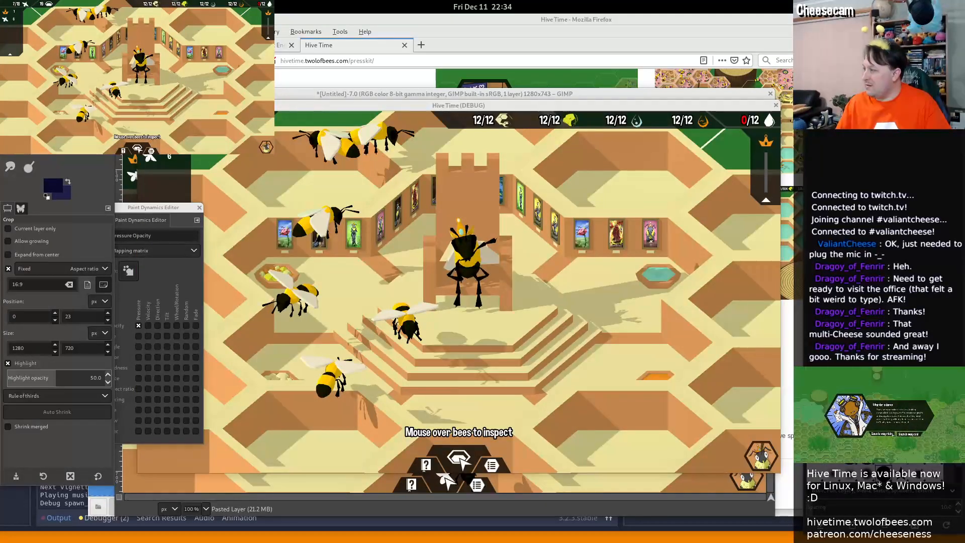
{"action": "left_click", "coordinate": [526, 106]}
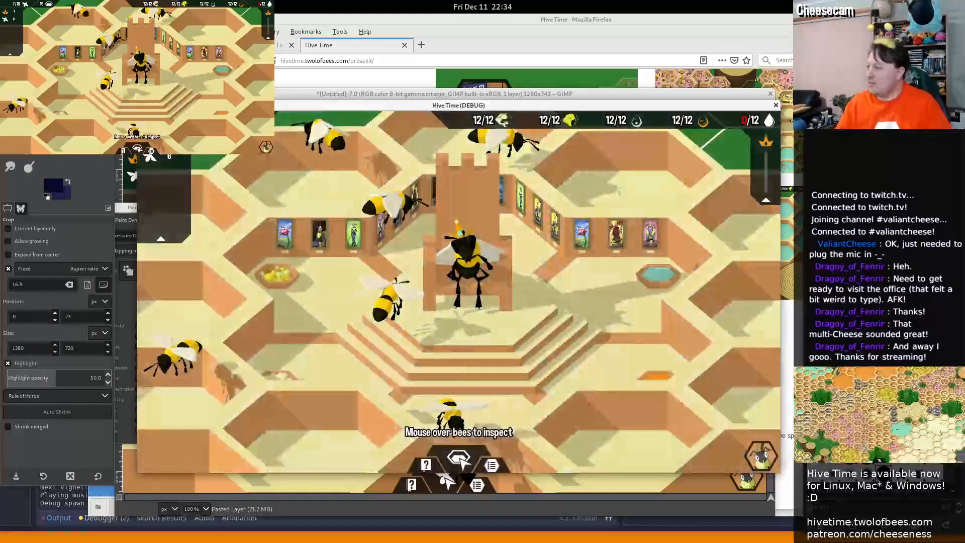
Bring the latest throne room image back into view and paste two other captures into it as additional layers
{"action": "left_click_drag", "start_coordinate": [955, 95], "coordinate": [544, 63]}
{"action": "key", "text": "ctrl+v"}
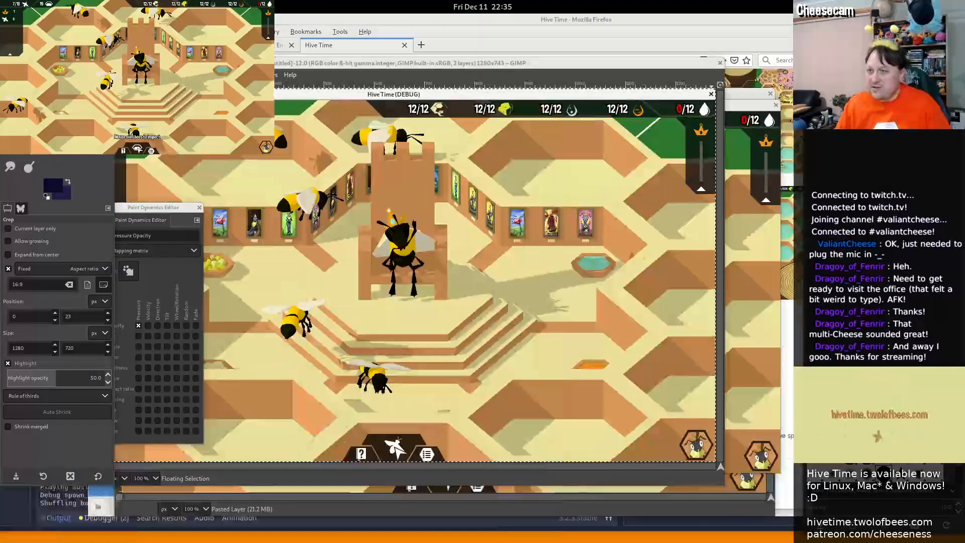
{"action": "left_click_drag", "start_coordinate": [404, 227], "coordinate": [361, 229]}
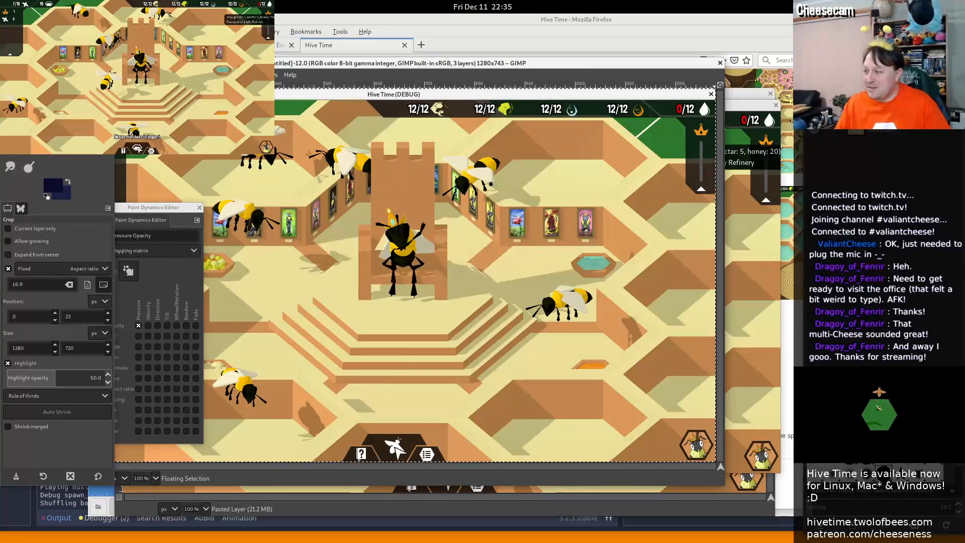
{"action": "left_click", "coordinate": [814, 427]}
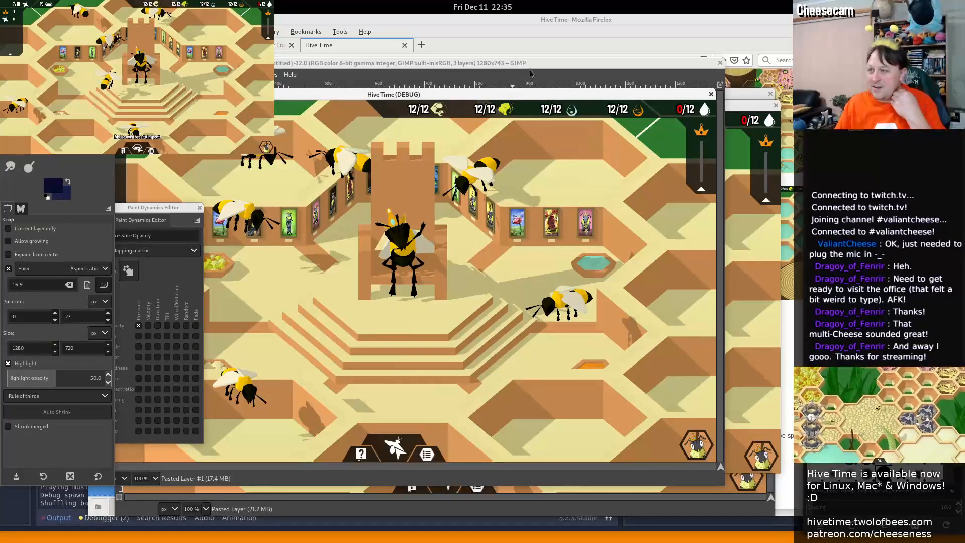
Crop the layered throne room image to 1280 × 720 at a fixed 16:9 ratio, cutting off the game's title bar
{"action": "left_click_drag", "start_coordinate": [538, 67], "coordinate": [611, 64]}
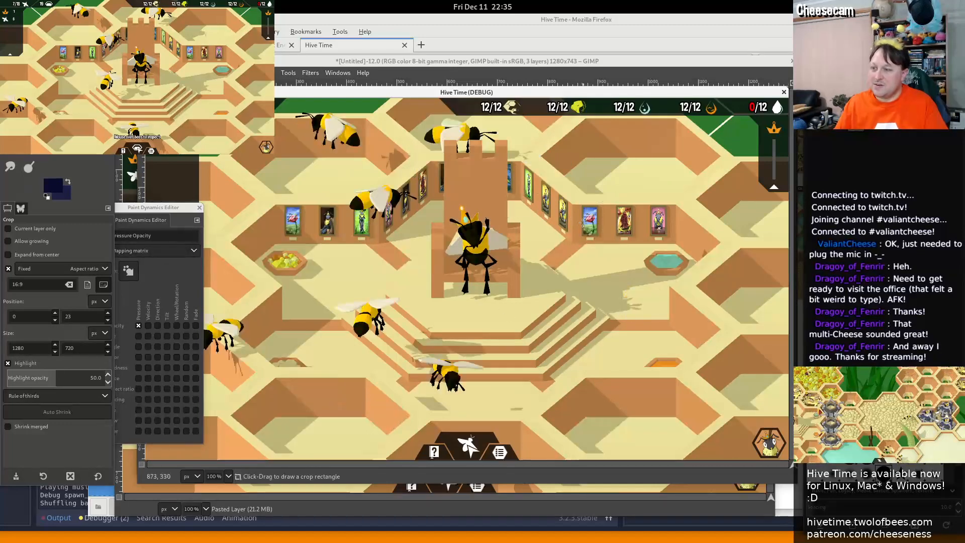
{"action": "middle_click_drag", "start_coordinate": [470, 269], "coordinate": [448, 259]}
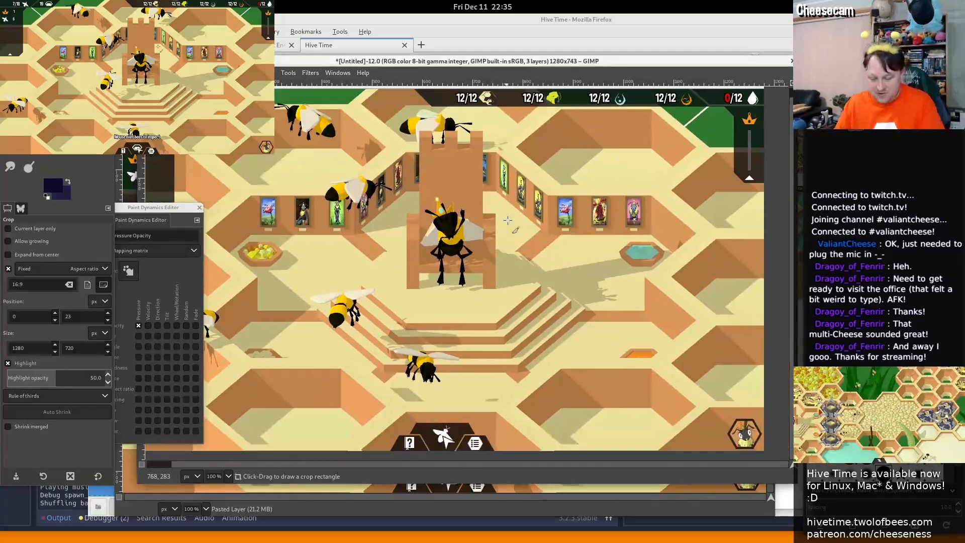
{"action": "scroll", "coordinate": [480, 245], "scroll_direction": "down", "scroll_amount": 3, "text": "ctrl"}
{"action": "left_click_drag", "start_coordinate": [603, 357], "coordinate": [251, 206]}
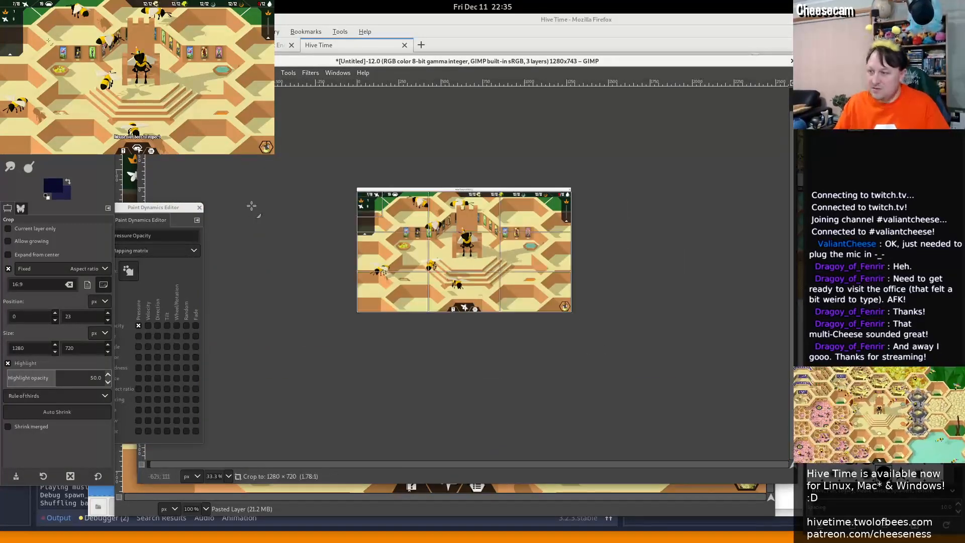
Export the cropped throne room image as v1.2_queen.png in the dev_stuff folder
{"action": "key", "text": "ctrl+shift+e"}
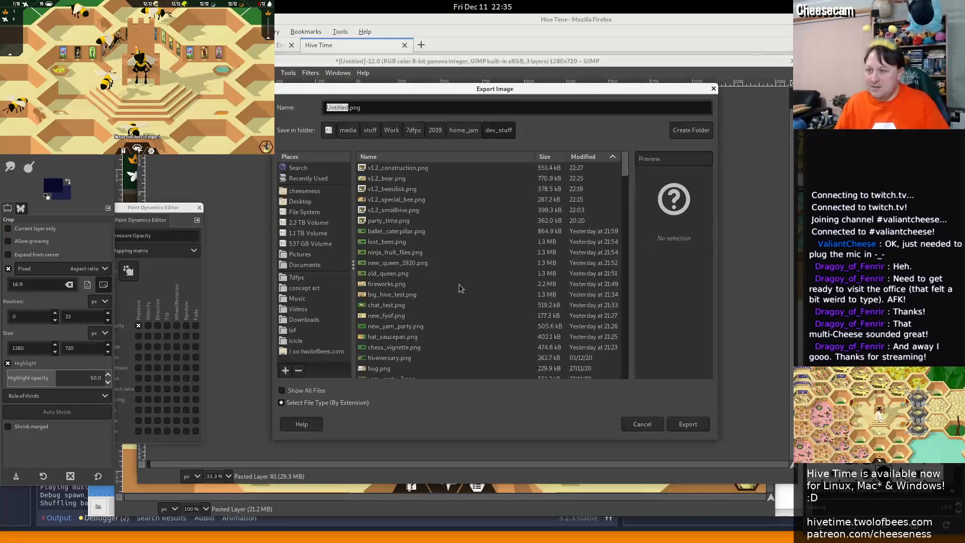
{"action": "left_click", "coordinate": [395, 167]}
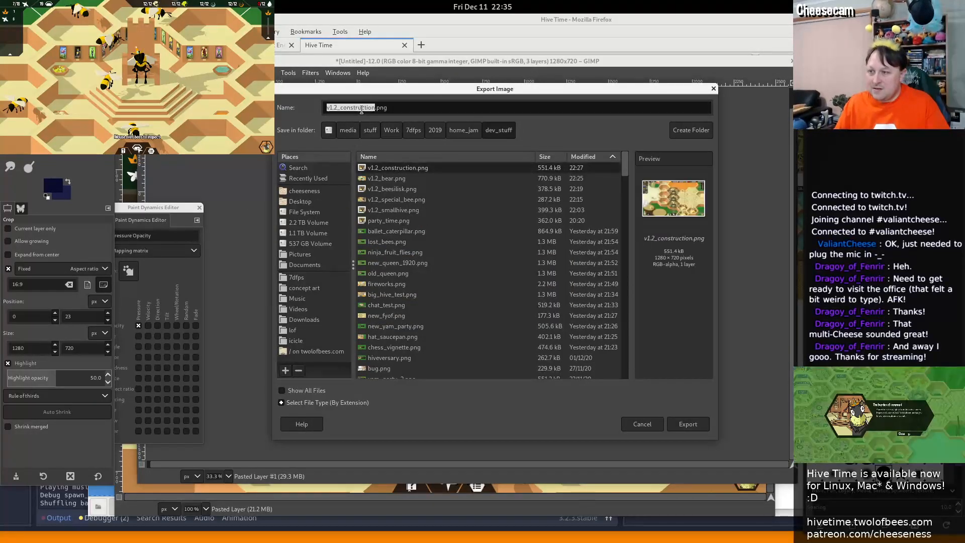
{"action": "key", "text": "Return"}
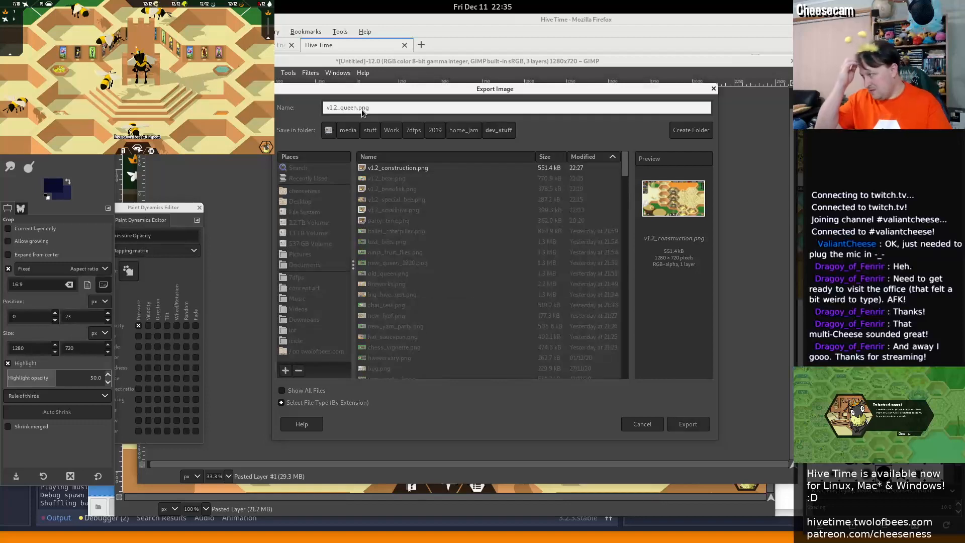
Export the cropped image to the dev_stuff folder as v1.2_queen_portraits.png with the existing PNG options
{"action": "key", "text": "Escape"}
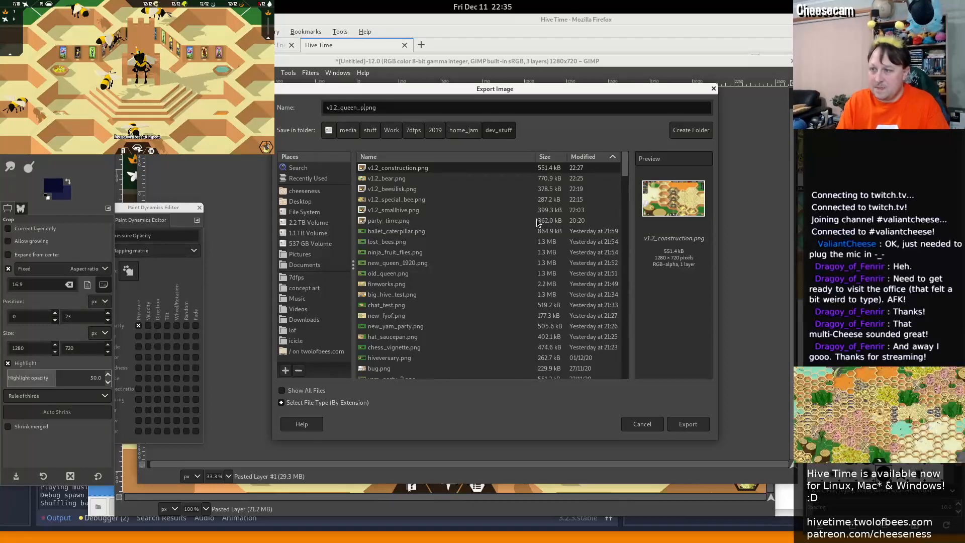
{"action": "type", "text": "_portraits"}
{"action": "key", "text": "Return"}
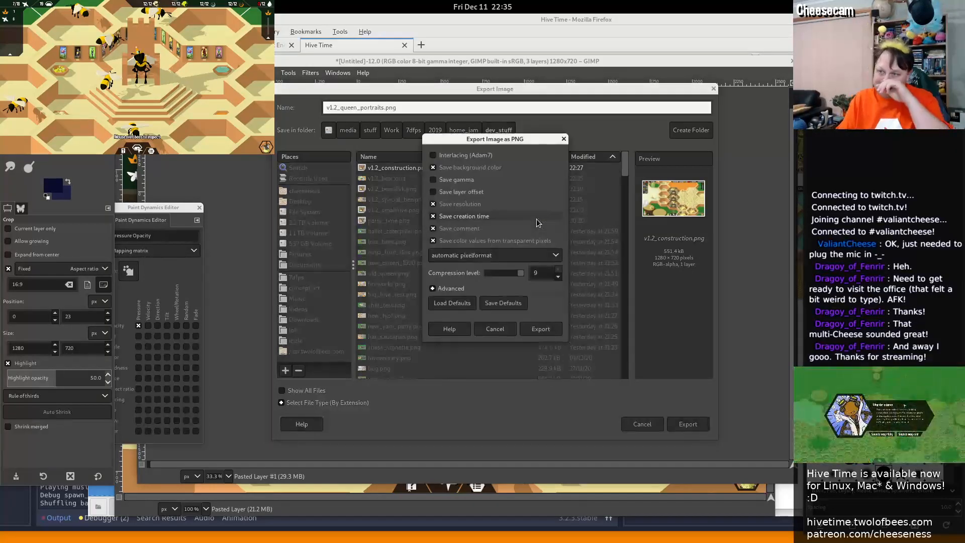
{"action": "key", "text": "Return"}
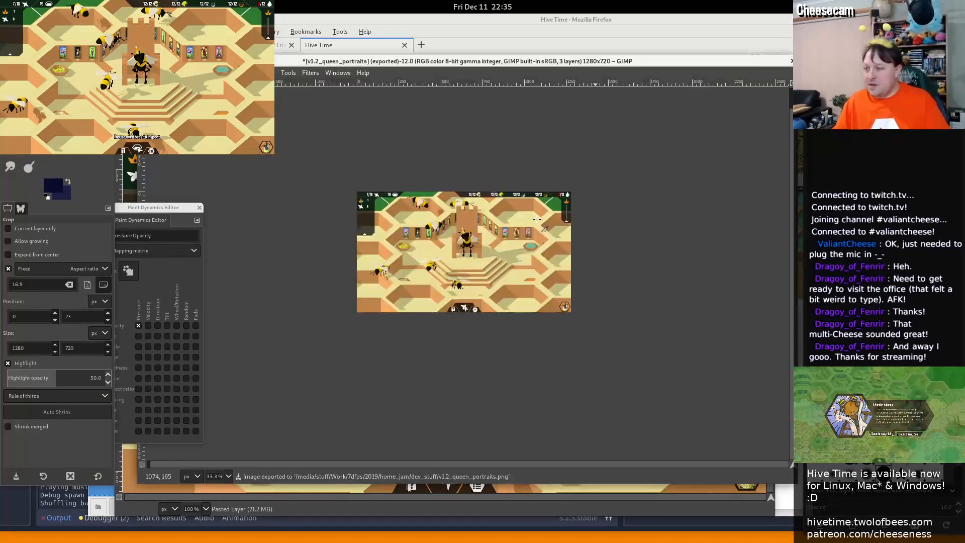
Switch to the Files window showing godot_test and open the home_jam/dev_stuff folder in it
{"action": "key", "text": "alt+Tab"}
{"action": "key", "text": "alt+Tab"}
{"action": "key", "text": "alt+Tab"}
{"action": "key", "text": "alt+Tab"}
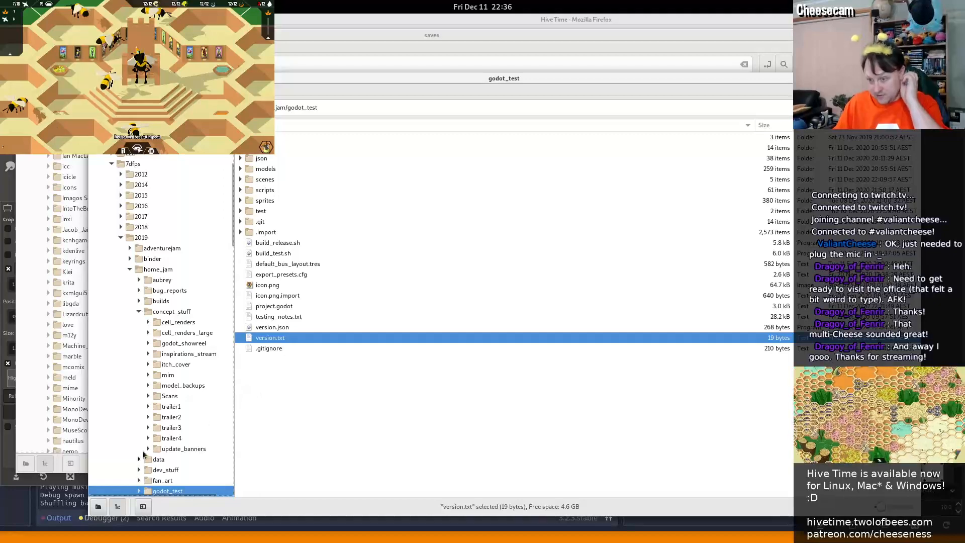
{"action": "scroll", "coordinate": [167, 434], "scroll_direction": "down", "scroll_amount": 4}
{"action": "left_click", "coordinate": [166, 345]}
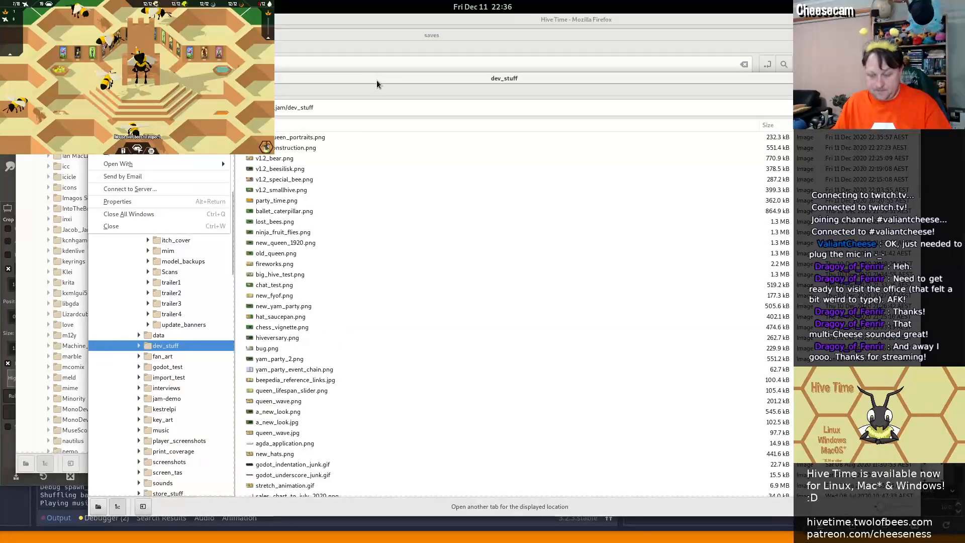
Open a second file window for the current folder and take it to the home_jam/screenshots folder
{"action": "key", "text": "w"}
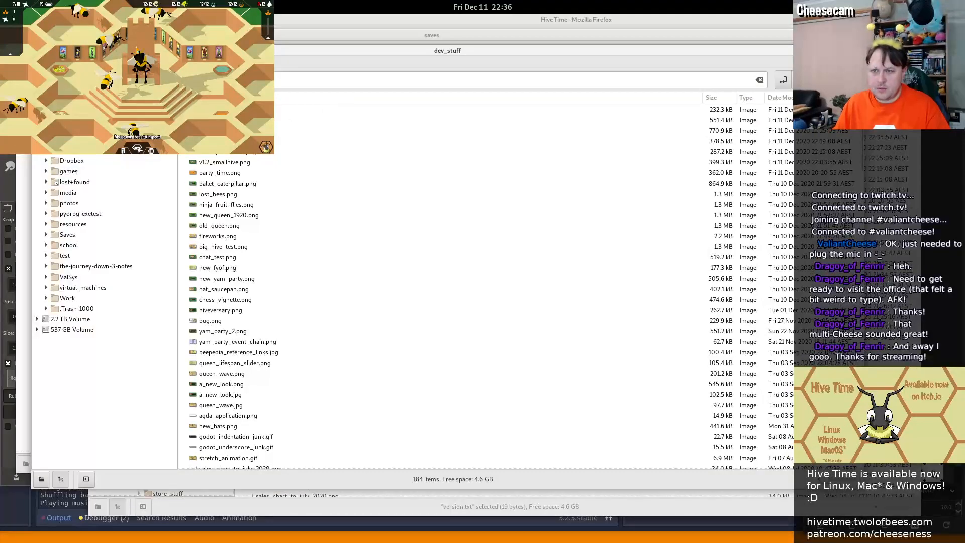
{"action": "key", "text": "BackSpace"}
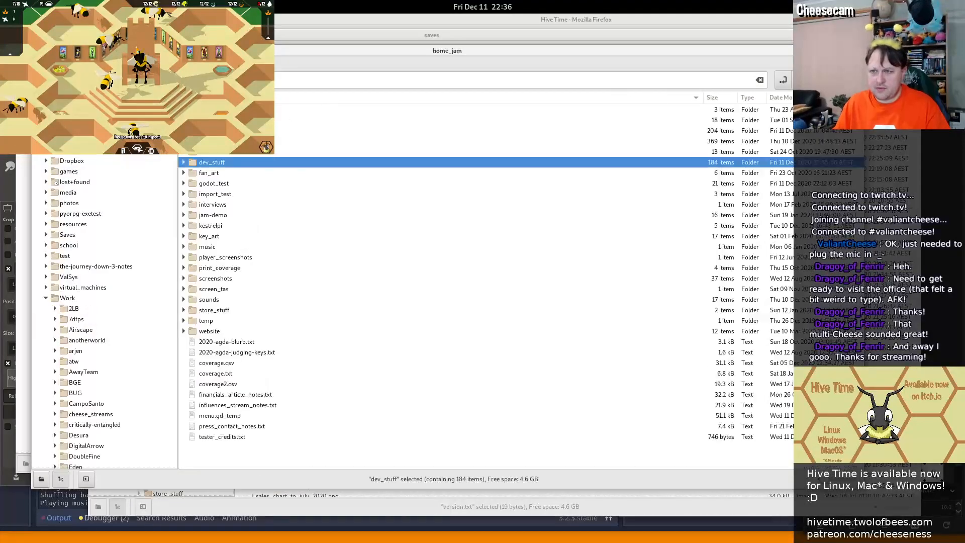
{"action": "double_click", "coordinate": [229, 278]}
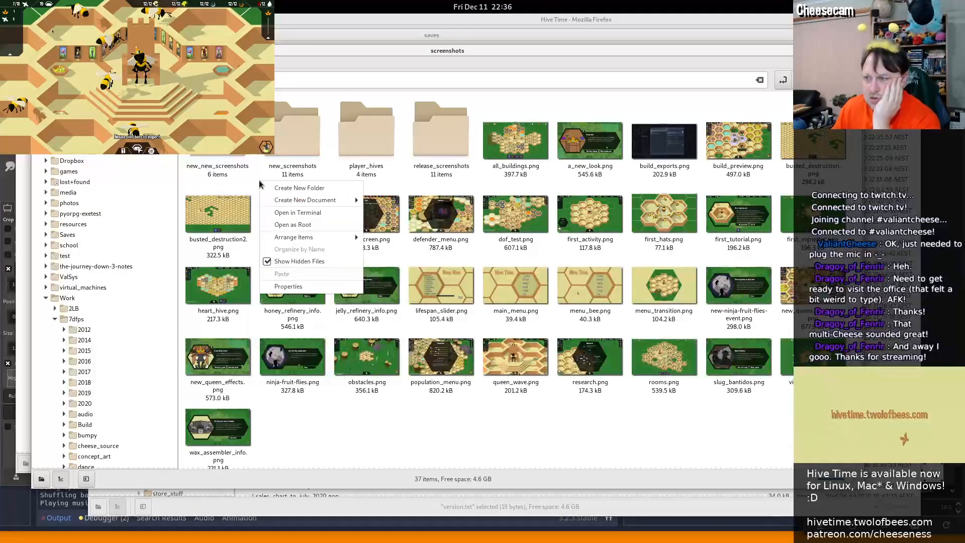
Create a folder named new_new_new_screenshots inside the screenshots folder and open it
{"action": "left_click", "coordinate": [324, 188]}
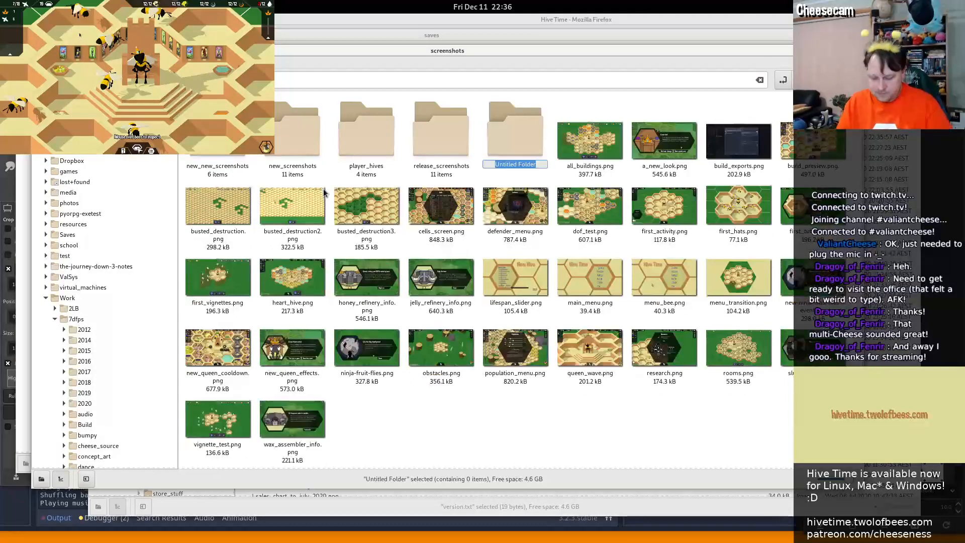
{"action": "type", "text": "new_new_new"}
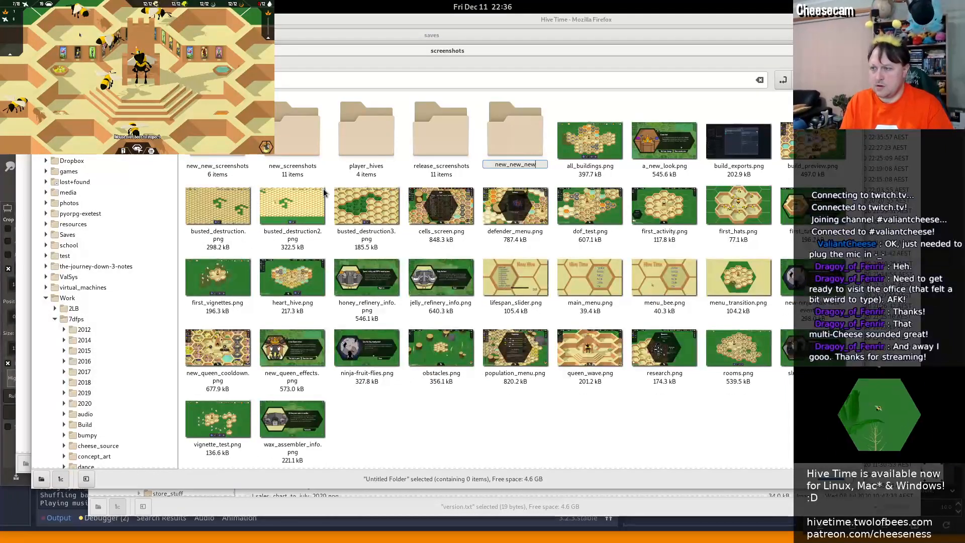
{"action": "type", "text": "_screenshots"}
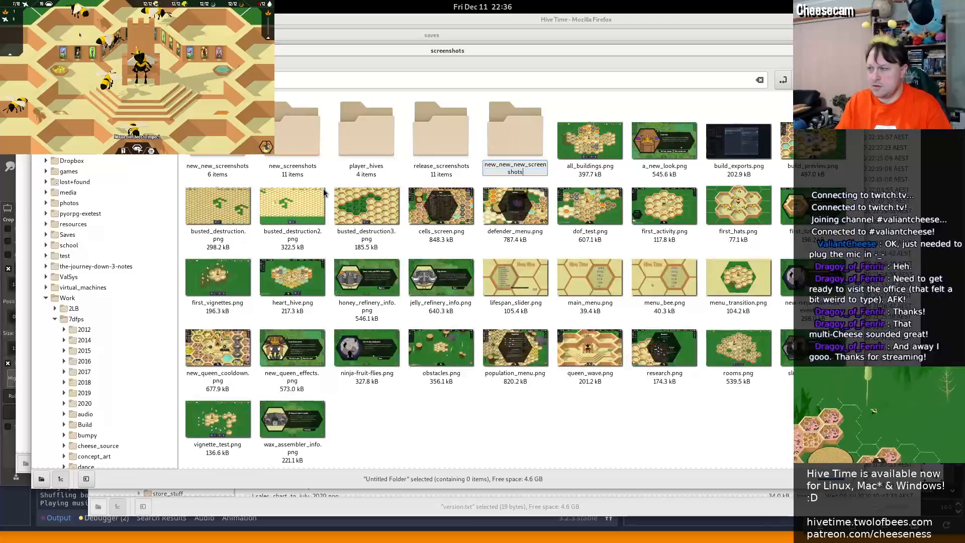
{"action": "key", "text": "Return"}
{"action": "key", "text": "Return"}
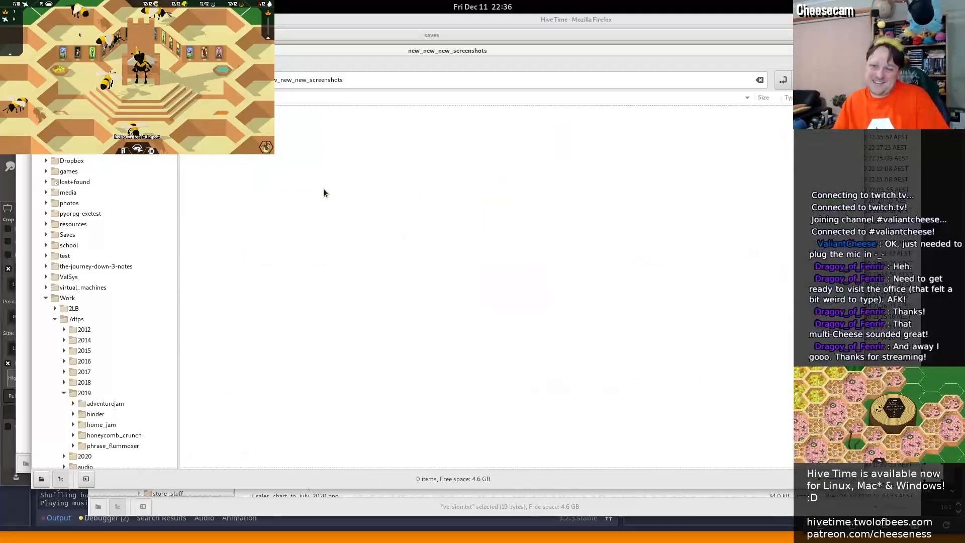
Copy the six v1.2 images, from v1.2_queen_portraits.png to v1.2_smallhive.png, from dev_stuff into new_new_new_screenshots
{"action": "key", "text": "Escape"}
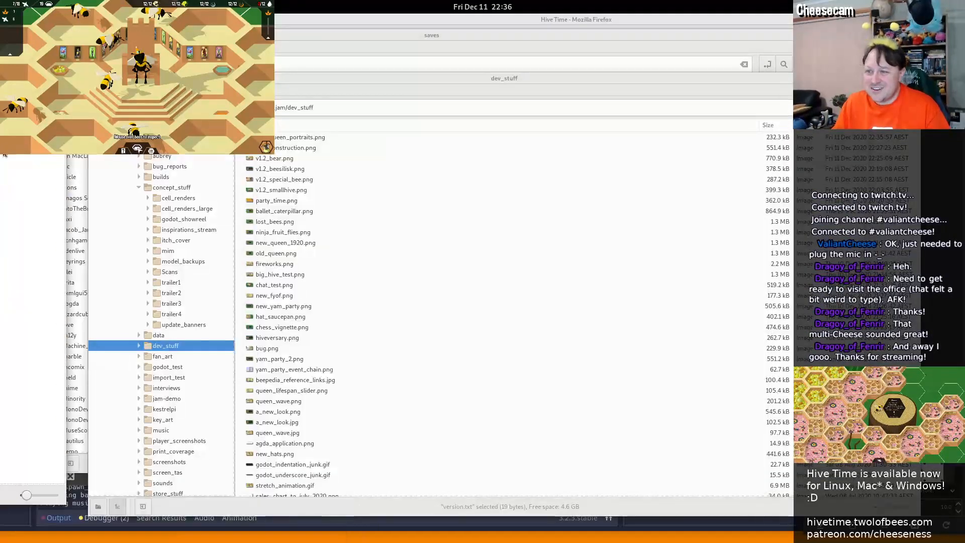
{"action": "left_click", "coordinate": [348, 138]}
{"action": "key", "text": "shift+Down"}
{"action": "key", "text": "shift+Down"}
{"action": "key", "text": "shift+Down"}
{"action": "key", "text": "shift+Down"}
{"action": "key", "text": "shift+Down"}
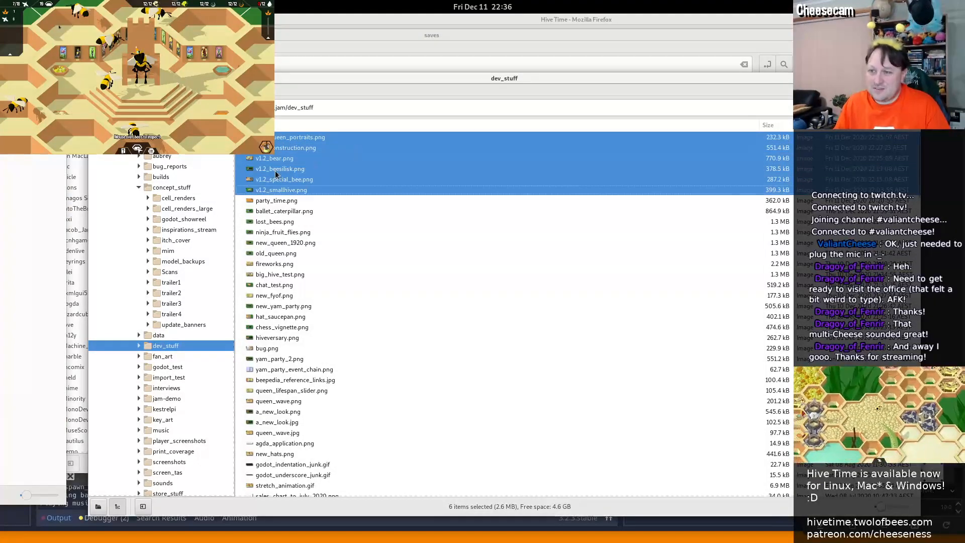
{"action": "key", "text": "ctrl+v"}
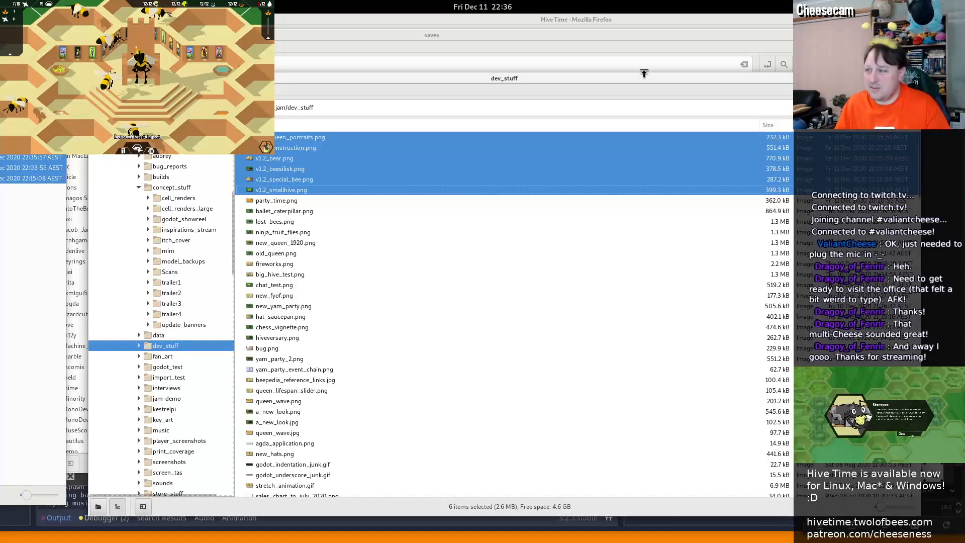
Switch to Firefox to review the screenshots on the Hive Time press kit page, and return to Files
{"action": "key", "text": "alt+Tab"}
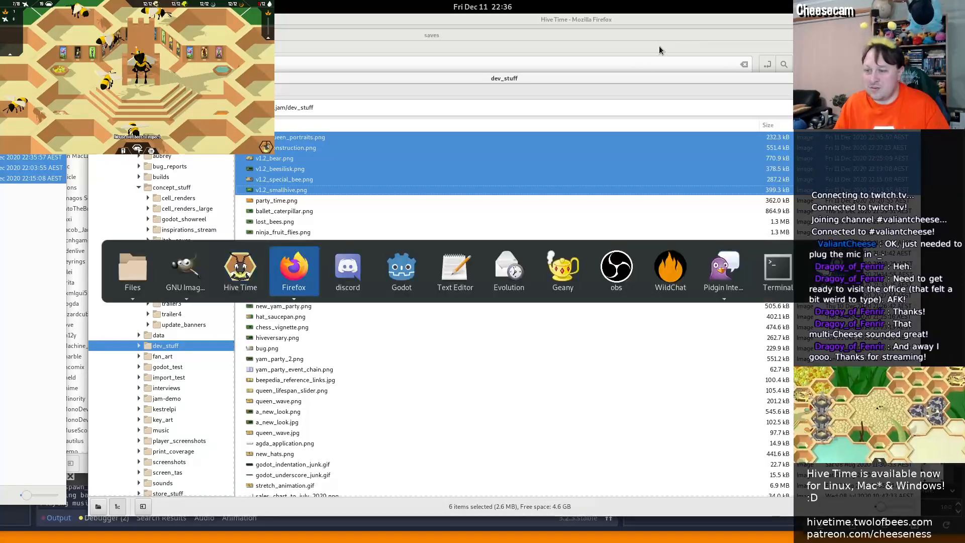
{"action": "scroll", "coordinate": [626, 372], "scroll_direction": "up", "scroll_amount": 3}
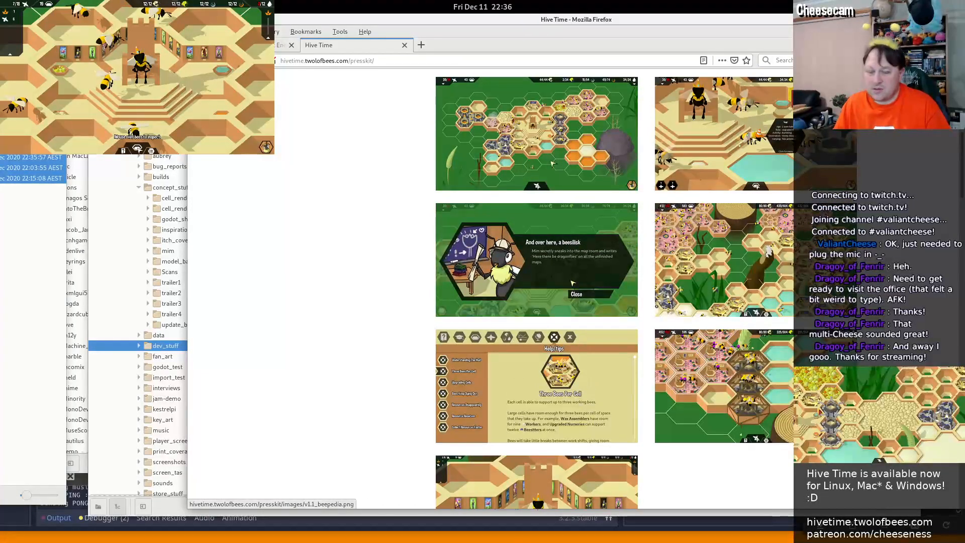
{"action": "key", "text": "alt+Tab"}
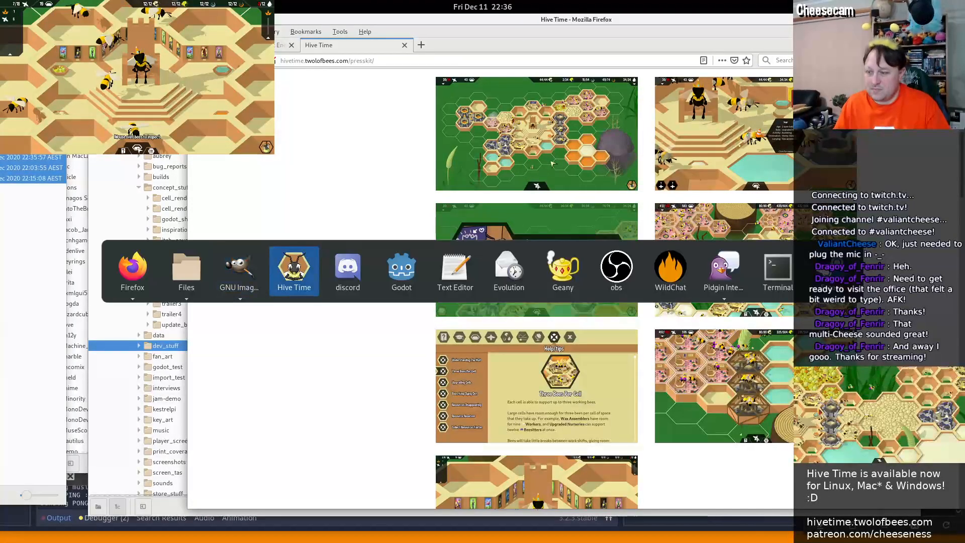
{"action": "key", "text": "shift+Tab"}
{"action": "key", "text": "shift+Tab"}
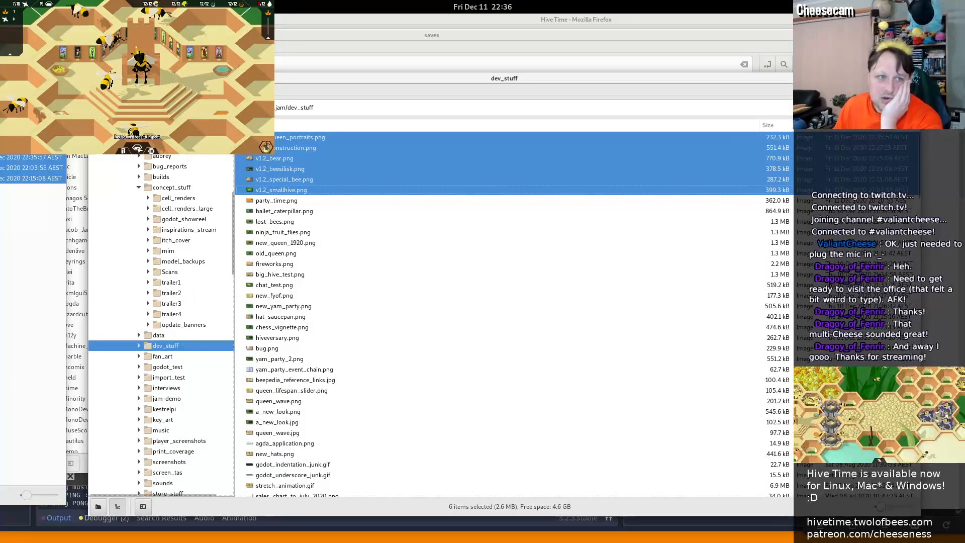
Bring the new_new_new_screenshots window onto this screen and examine the new_new_screenshots, new_screenshots, player_hives and release_screenshots folders
{"action": "left_click_drag", "start_coordinate": [0, 66], "coordinate": [126, 91]}
{"action": "left_click_drag", "start_coordinate": [0, 98], "coordinate": [305, 93]}
{"action": "scroll", "coordinate": [148, 343], "scroll_direction": "down", "scroll_amount": 4}
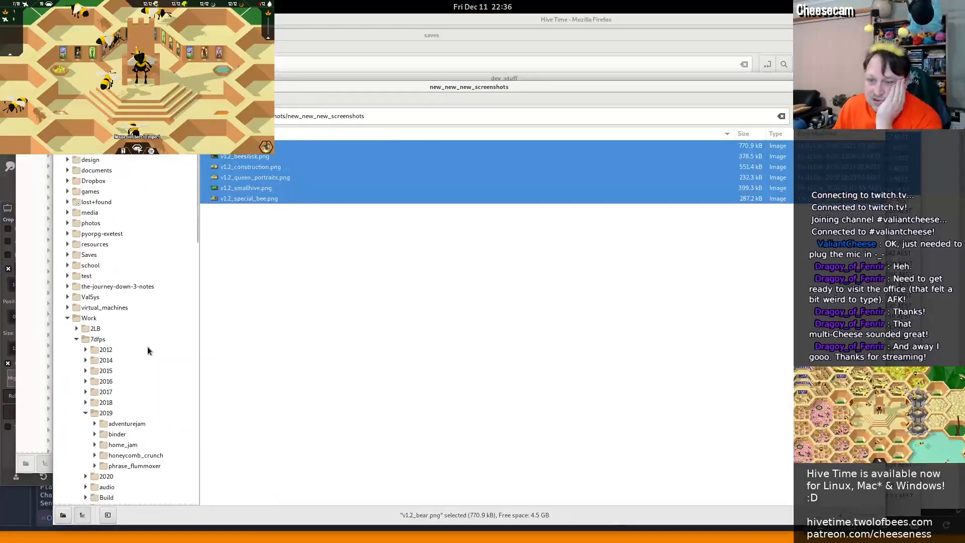
{"action": "scroll", "coordinate": [125, 301], "scroll_direction": "down", "scroll_amount": 2}
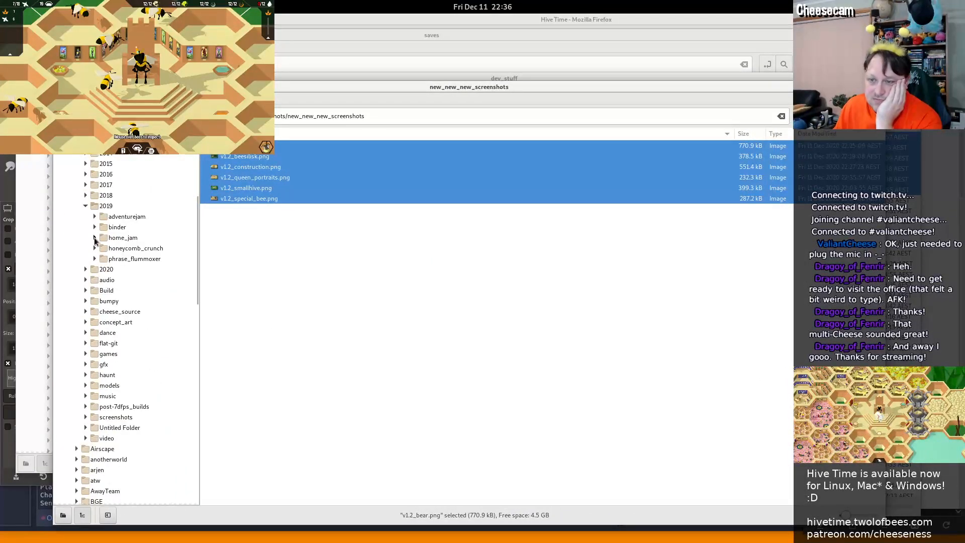
{"action": "left_click", "coordinate": [95, 238]}
{"action": "scroll", "coordinate": [144, 357], "scroll_direction": "down", "scroll_amount": 6}
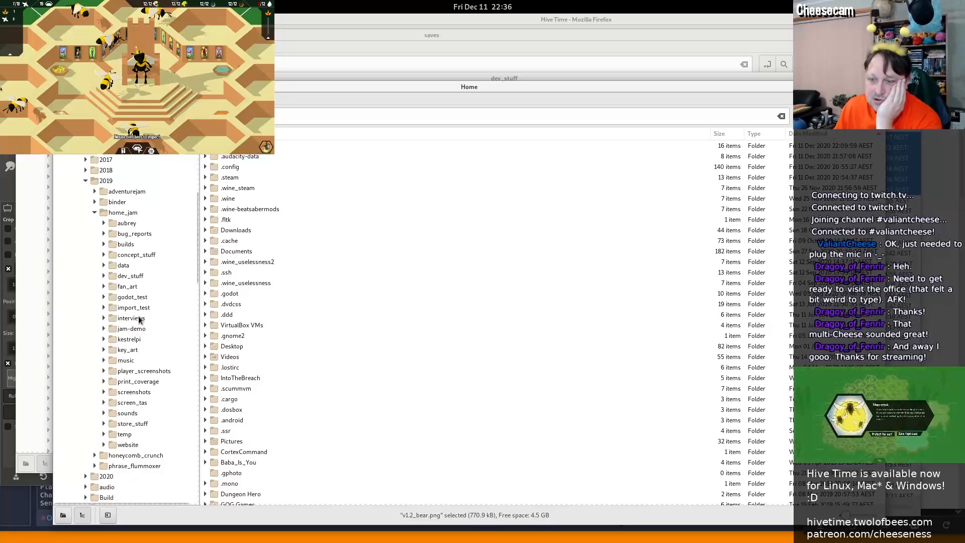
{"action": "left_click", "coordinate": [135, 391]}
{"action": "left_click", "coordinate": [103, 391]}
{"action": "left_click", "coordinate": [157, 413]}
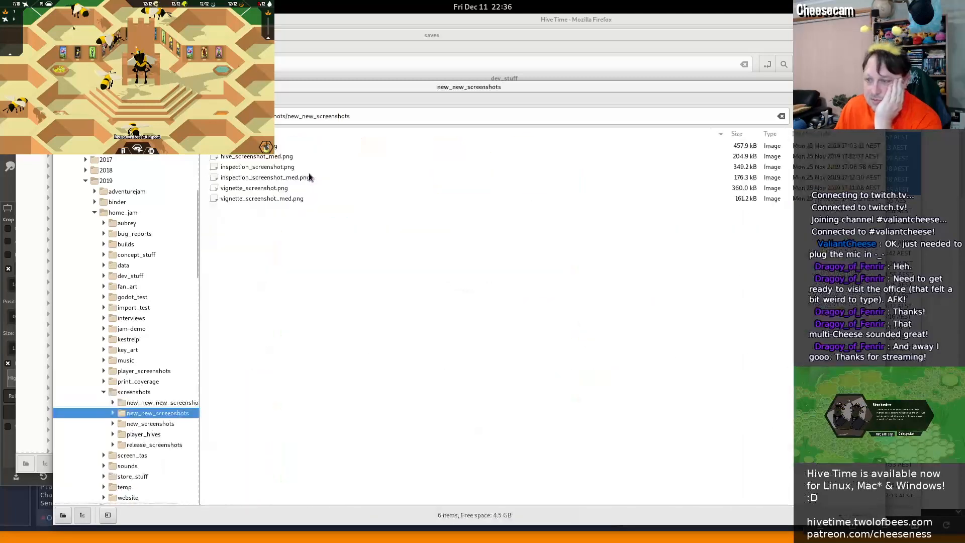
{"action": "left_click", "coordinate": [143, 423]}
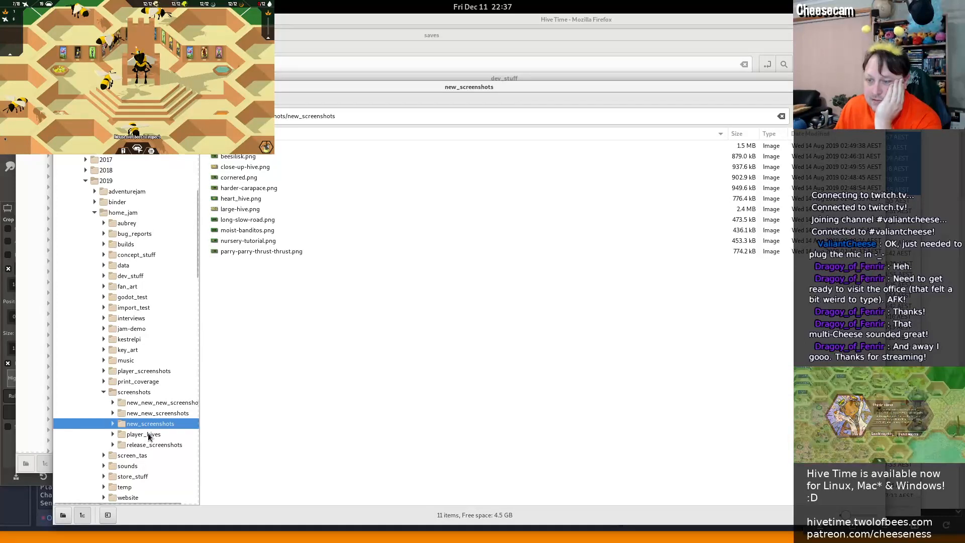
{"action": "left_click", "coordinate": [149, 435]}
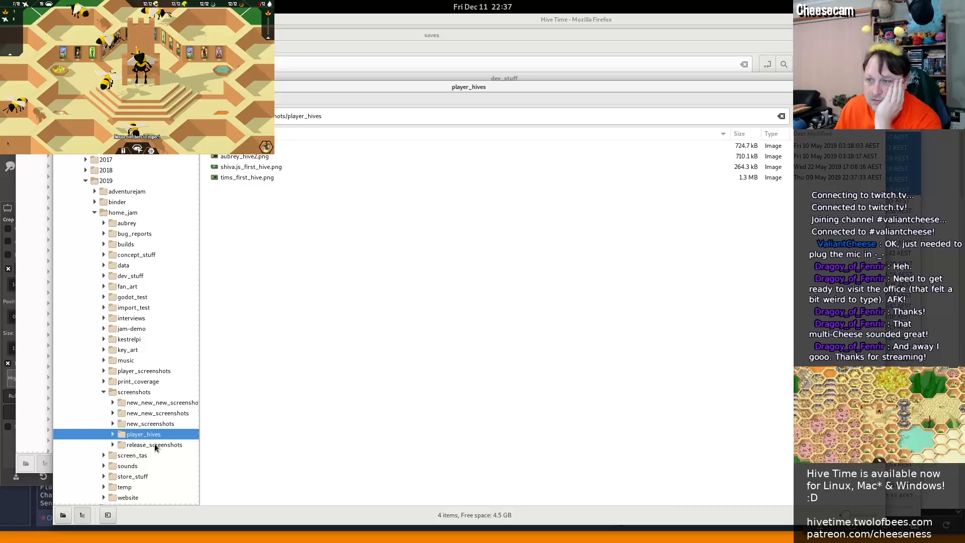
{"action": "left_click", "coordinate": [155, 445]}
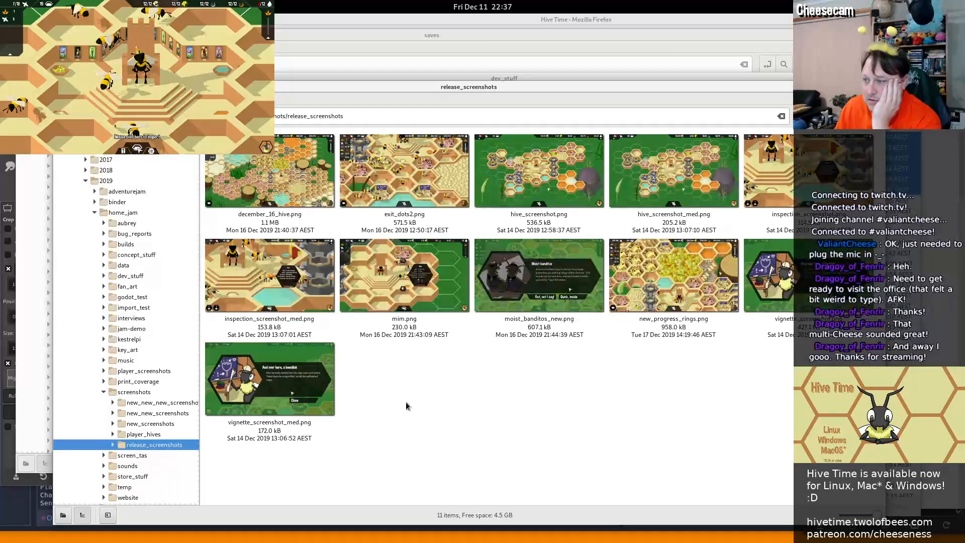
Return to the new_new_new_screenshots folder and select all the v1.2 images in it
{"action": "left_click", "coordinate": [123, 212]}
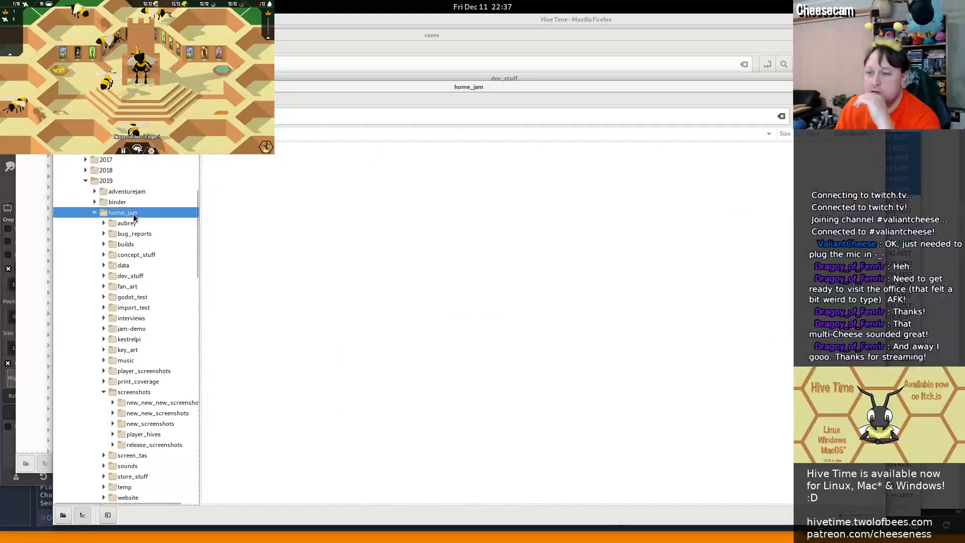
{"action": "left_click", "coordinate": [160, 402]}
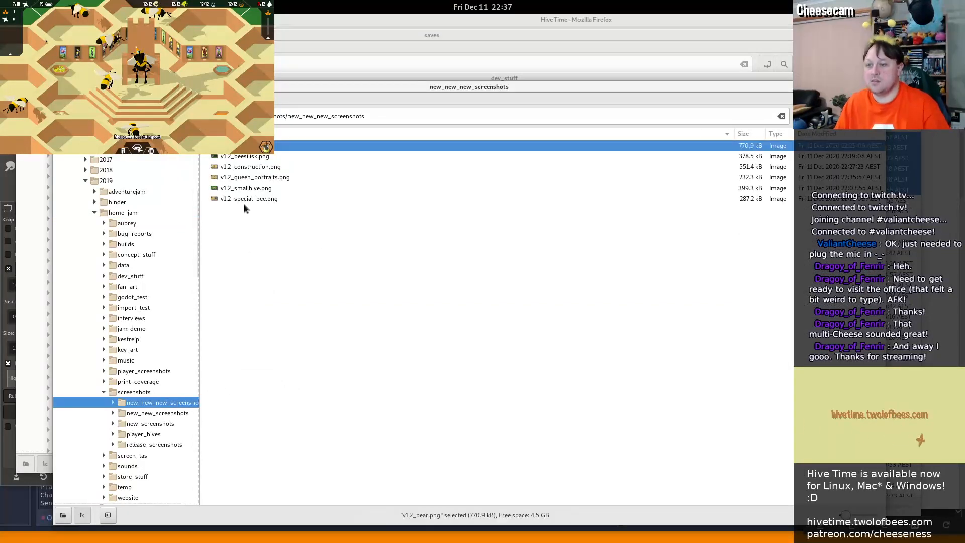
{"action": "key", "text": "ctrl+a"}
In the saves window, open hivetime.twolofbees.com/presskit/images from the twolofbees.com server bookmark, and move that window off to the other screen
{"action": "left_click", "coordinate": [379, 54]}
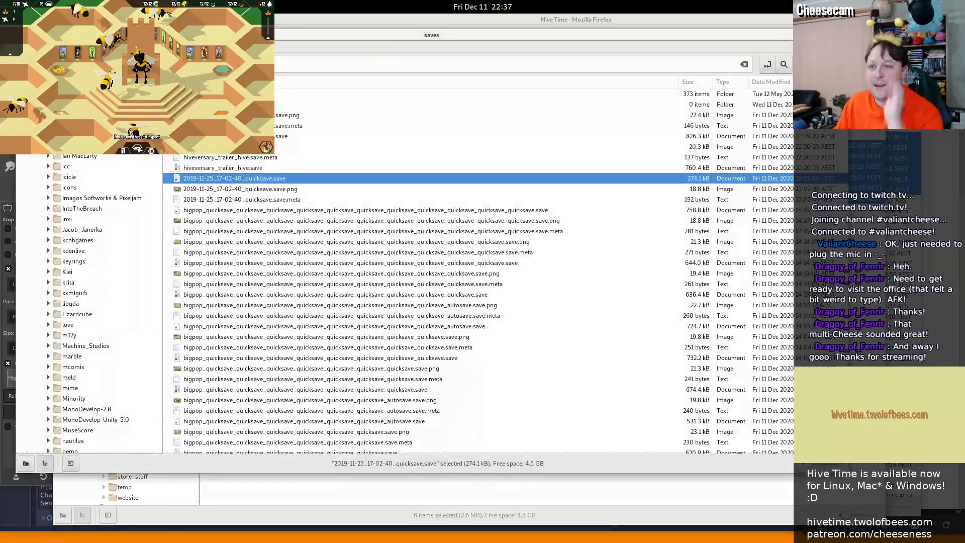
{"action": "left_click", "coordinate": [106, 47]}
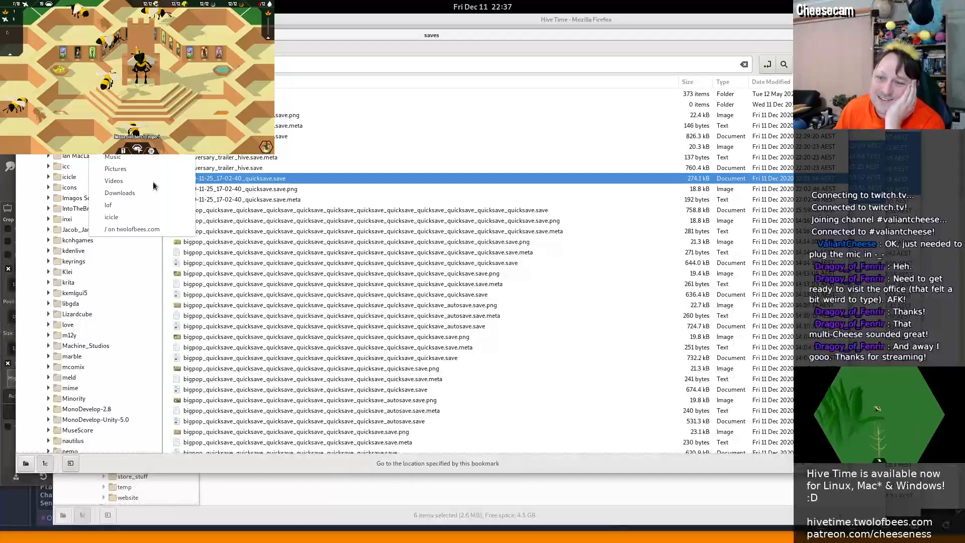
{"action": "left_click", "coordinate": [151, 229]}
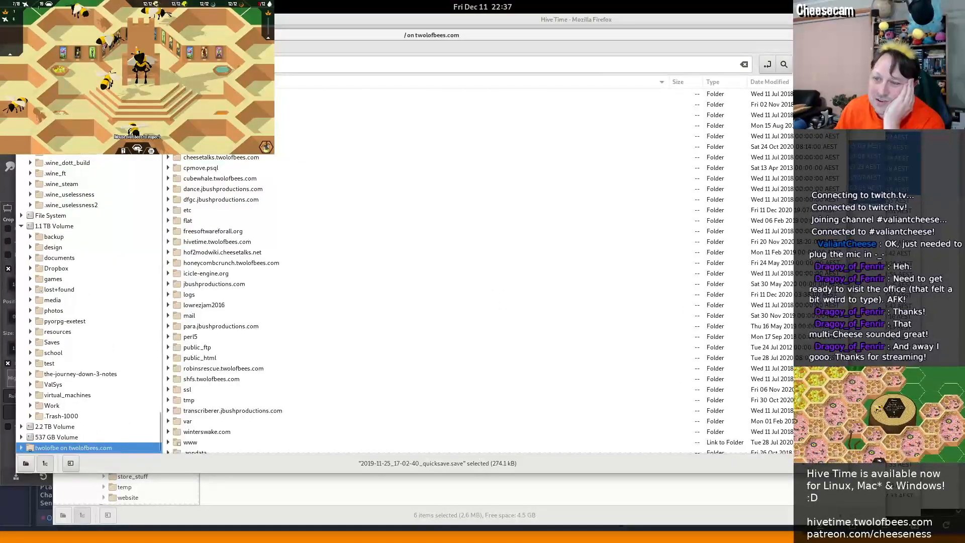
{"action": "double_click", "coordinate": [236, 243]}
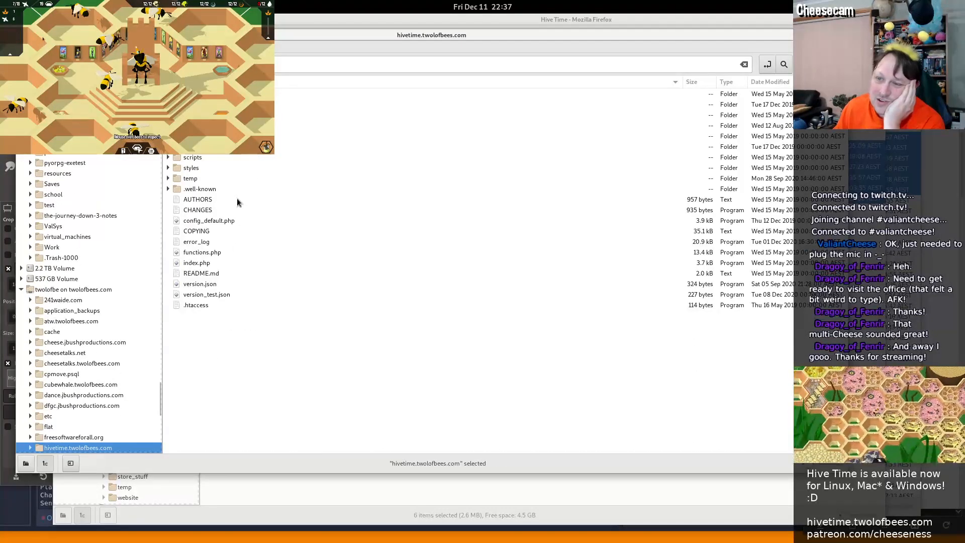
{"action": "double_click", "coordinate": [226, 146]}
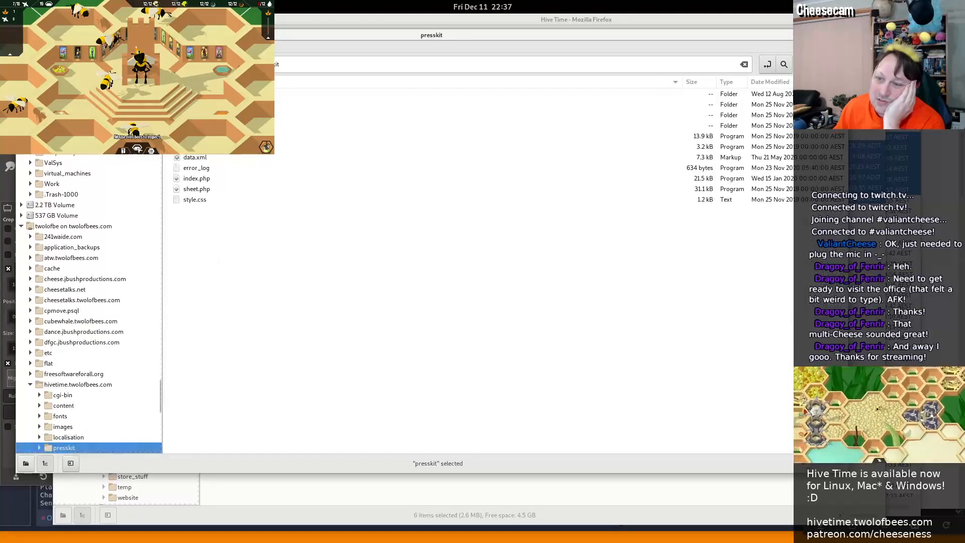
{"action": "double_click", "coordinate": [226, 94]}
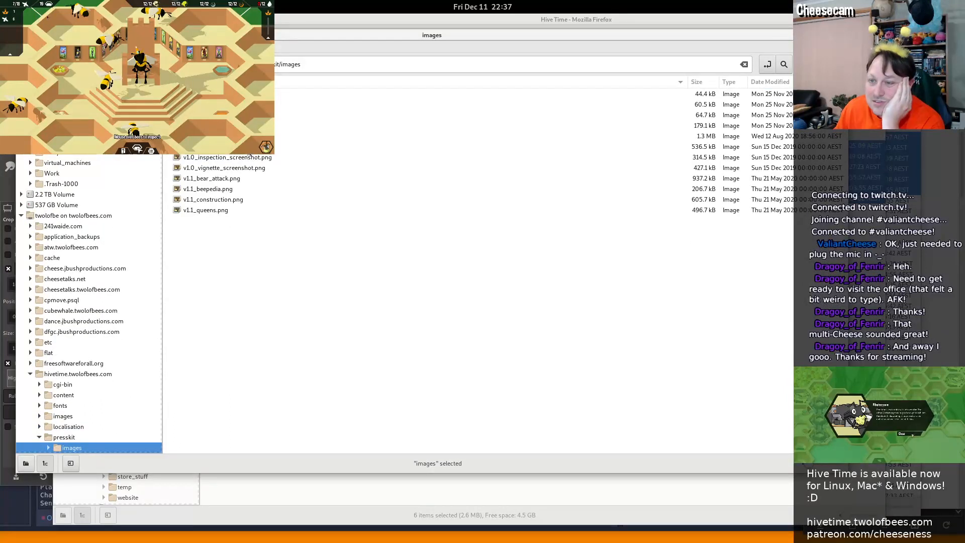
{"action": "left_click", "coordinate": [246, 147]}
{"action": "left_click_drag", "start_coordinate": [492, 37], "coordinate": [0, 69]}
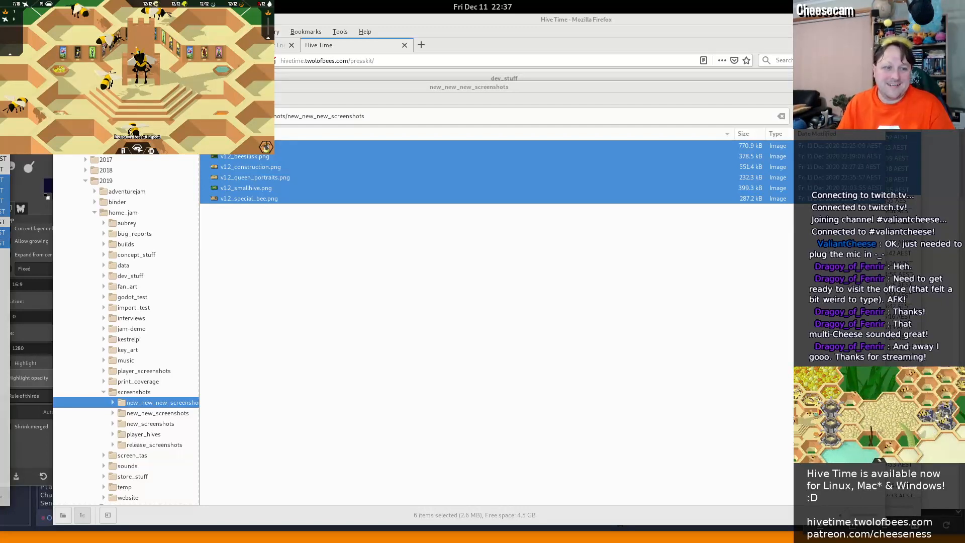
Copy the six v1.2 images into the server's presskit images folder and bring the copy progress window into view
{"action": "key", "text": "alt+Tab"}
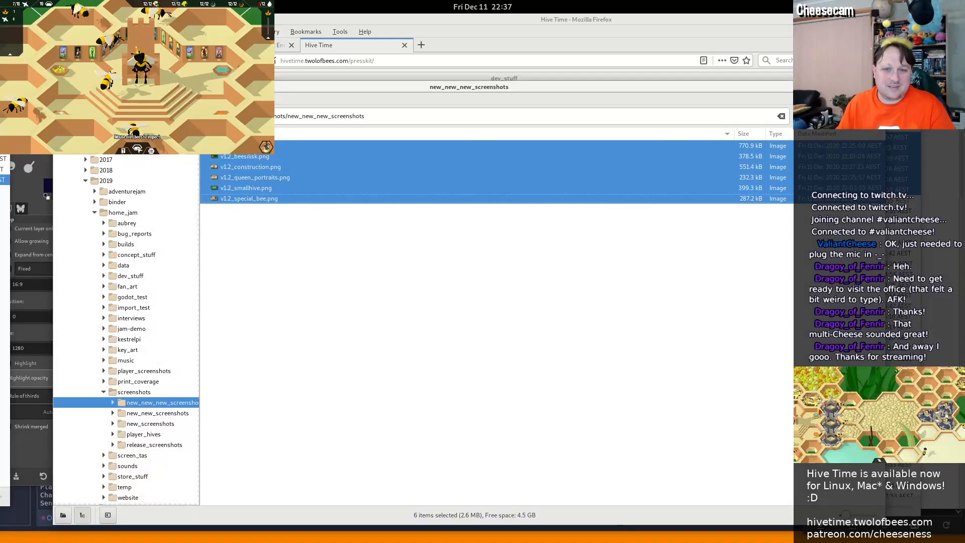
{"action": "left_click", "coordinate": [260, 187]}
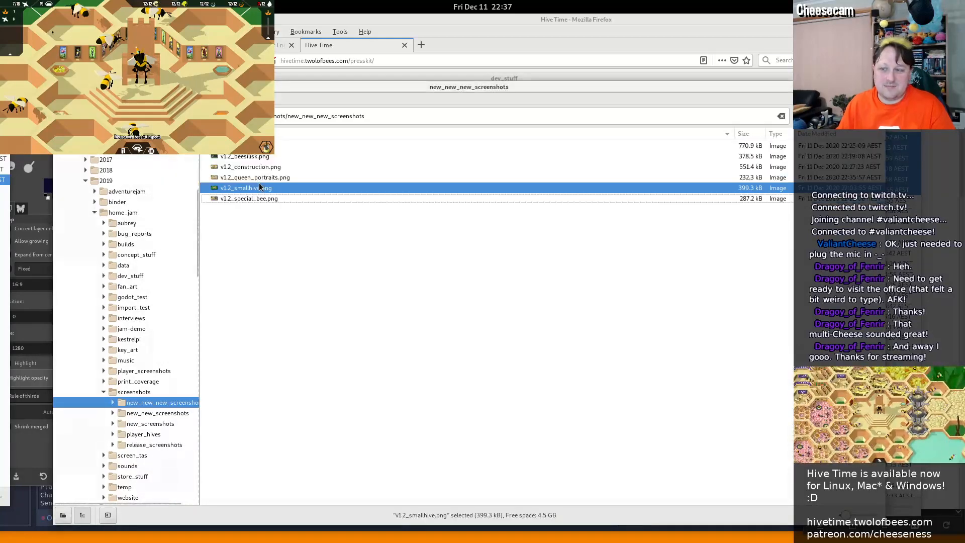
{"action": "key", "text": "alt+Tab"}
{"action": "key", "text": "alt+shift+Tab"}
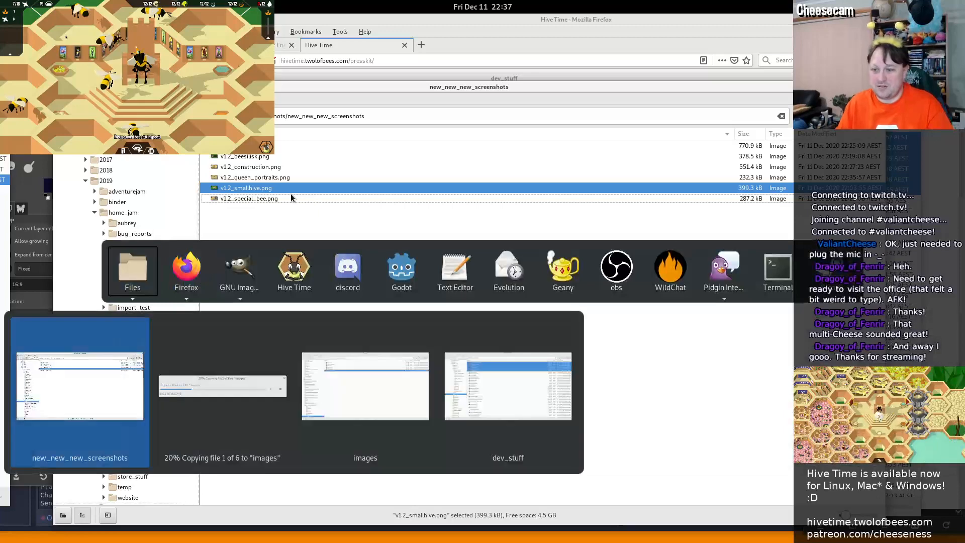
{"action": "key", "text": "alt+grave"}
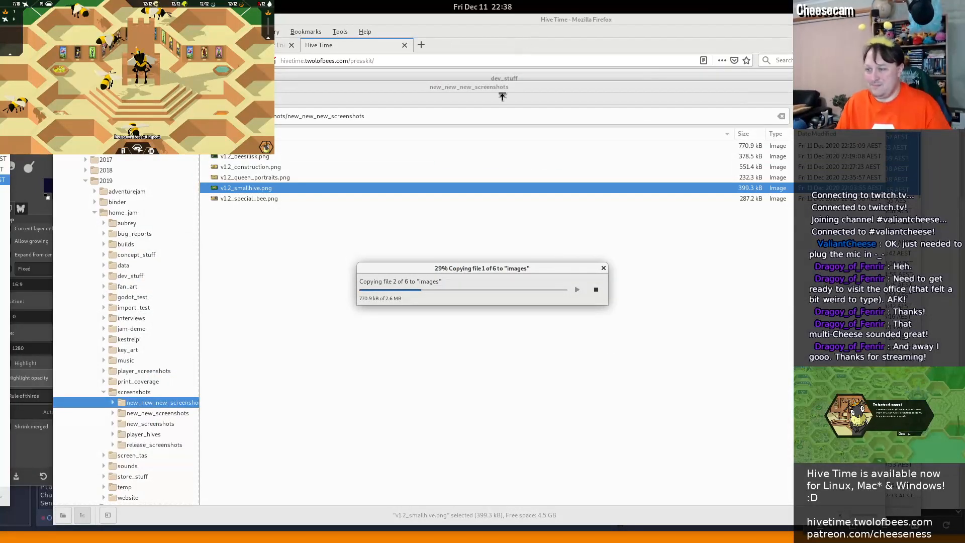
{"action": "left_click_drag", "start_coordinate": [467, 277], "coordinate": [417, 335]}
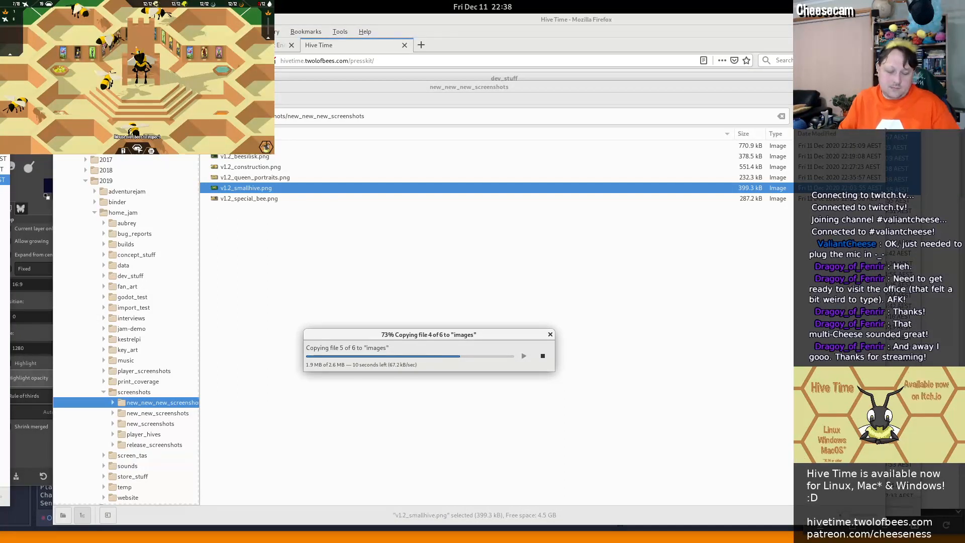
Switch to Text Editor and open september_2020_todo.txt at its Admin and Gameplay lists
{"action": "key", "text": "alt+Tab"}
{"action": "key", "text": "alt+Tab"}
{"action": "key", "text": "alt+Tab"}
{"action": "key", "text": "alt+Tab"}
{"action": "key", "text": "alt+Tab"}
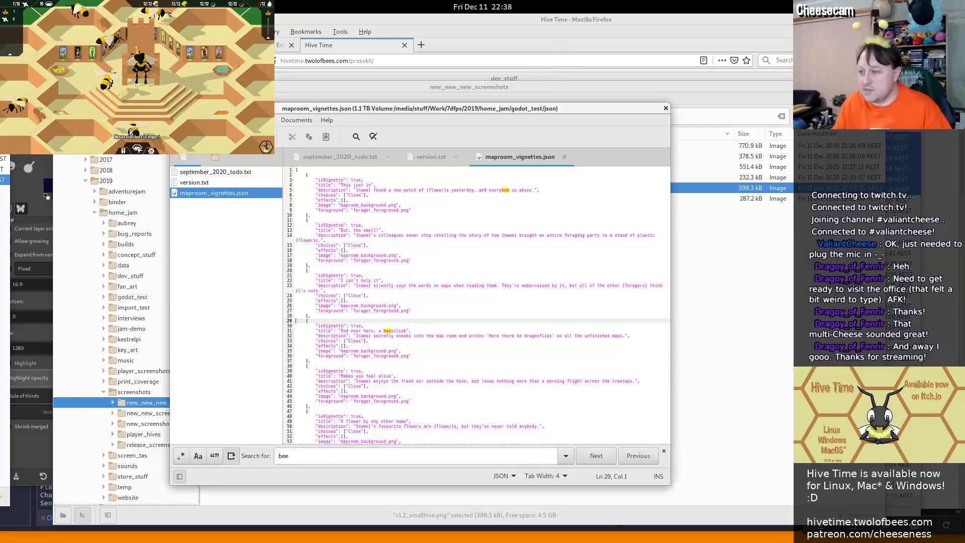
{"action": "left_click", "coordinate": [237, 173]}
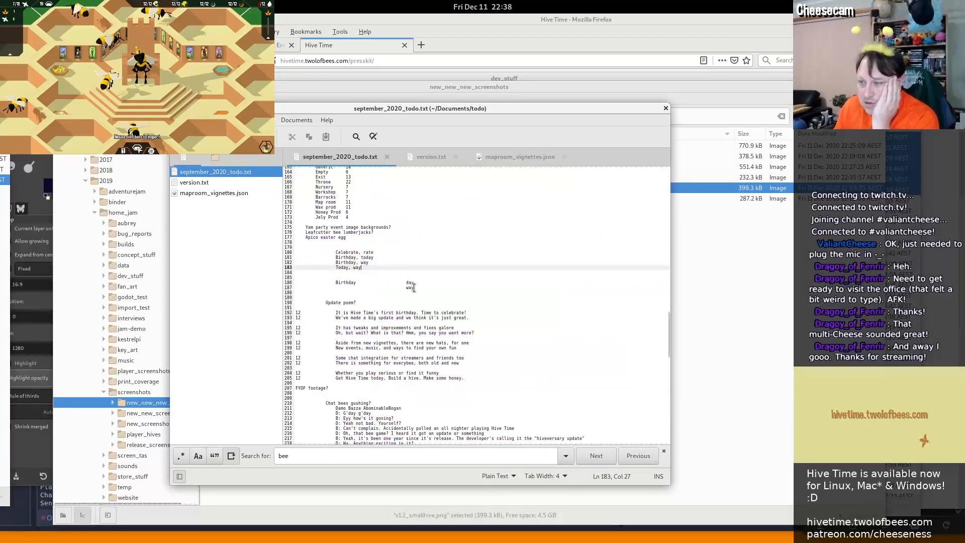
{"action": "scroll", "coordinate": [414, 287], "scroll_direction": "down", "scroll_amount": 12}
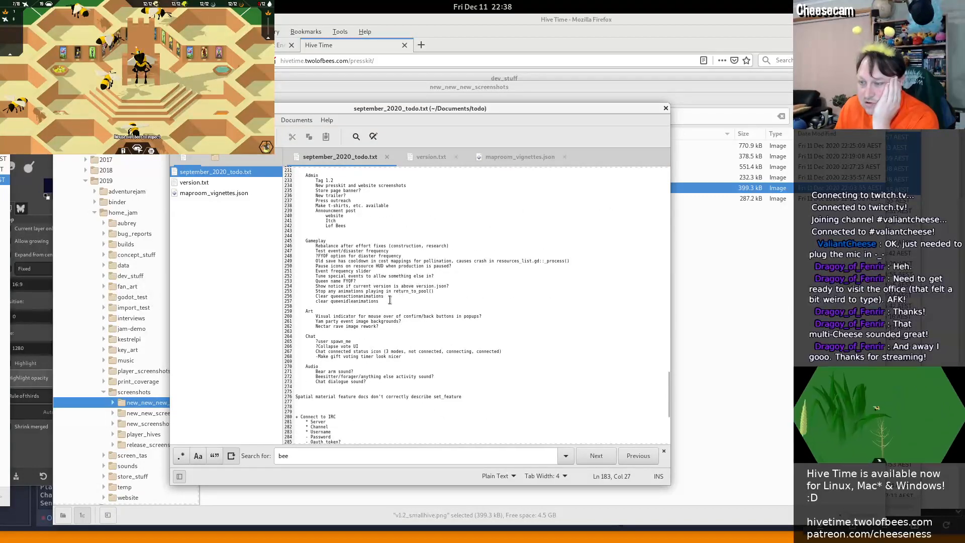
Prefix the Gameplay items on return_to_pool() animations, queenactionanimations and queenidleanimations with "+" in the todo list
{"action": "scroll", "coordinate": [311, 285], "scroll_direction": "down", "scroll_amount": 1}
{"action": "left_click", "coordinate": [316, 262]}
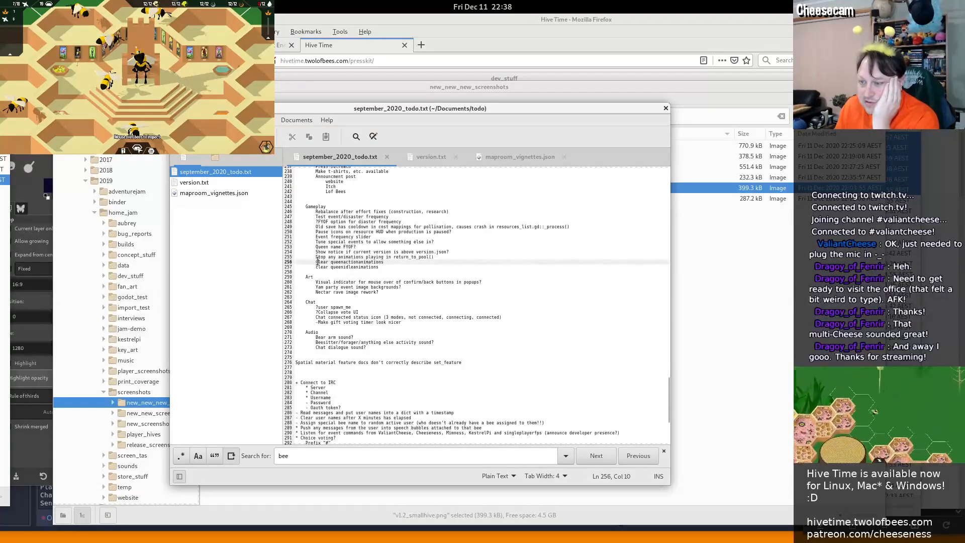
{"action": "type", "text": "+"}
{"action": "left_click", "coordinate": [316, 267]}
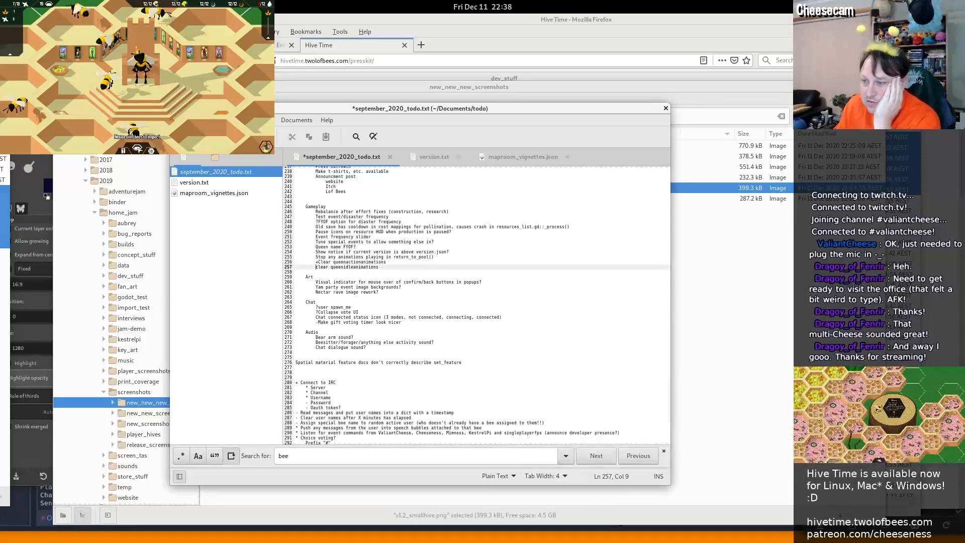
{"action": "key", "text": "Up"}
{"action": "key", "text": "Up"}
{"action": "type", "text": "+"}
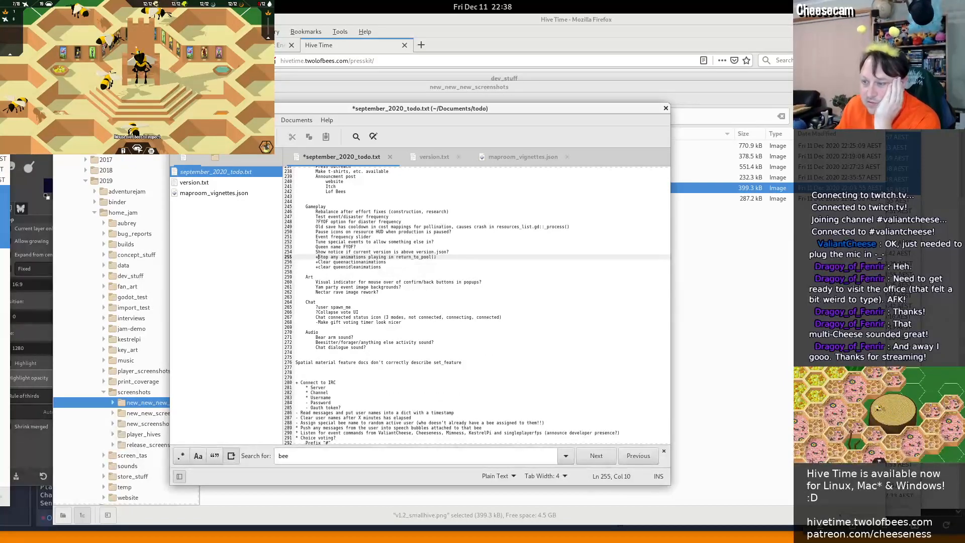
{"action": "key", "text": "Down"}
{"action": "key", "text": "Down"}
{"action": "key", "text": "Down"}
{"action": "key", "text": "Down"}
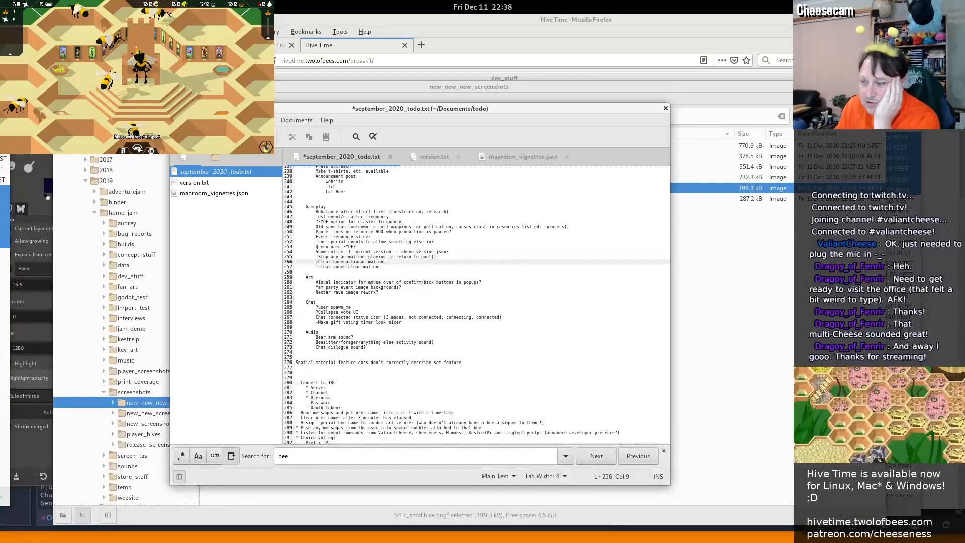
{"action": "key", "text": "Down"}
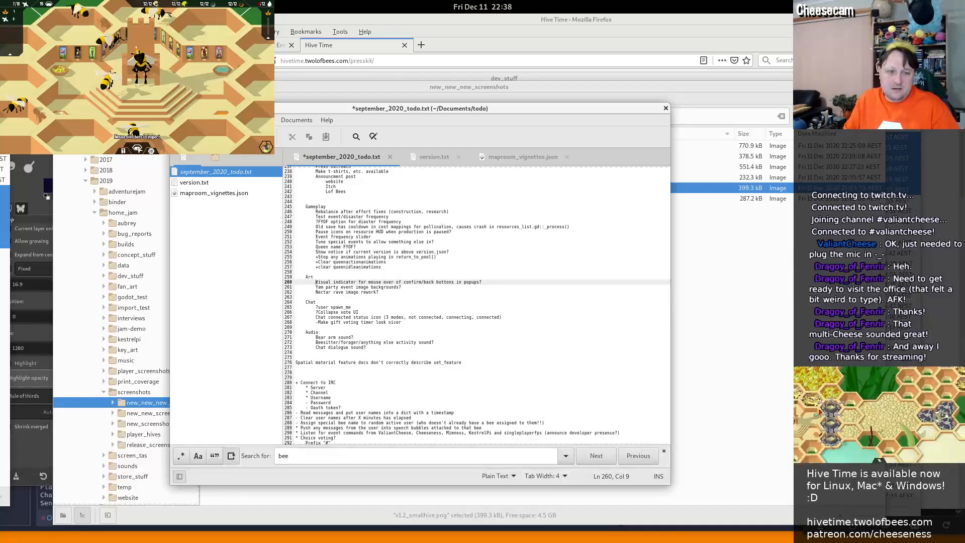
{"action": "scroll", "coordinate": [483, 305], "scroll_direction": "up", "scroll_amount": 1}
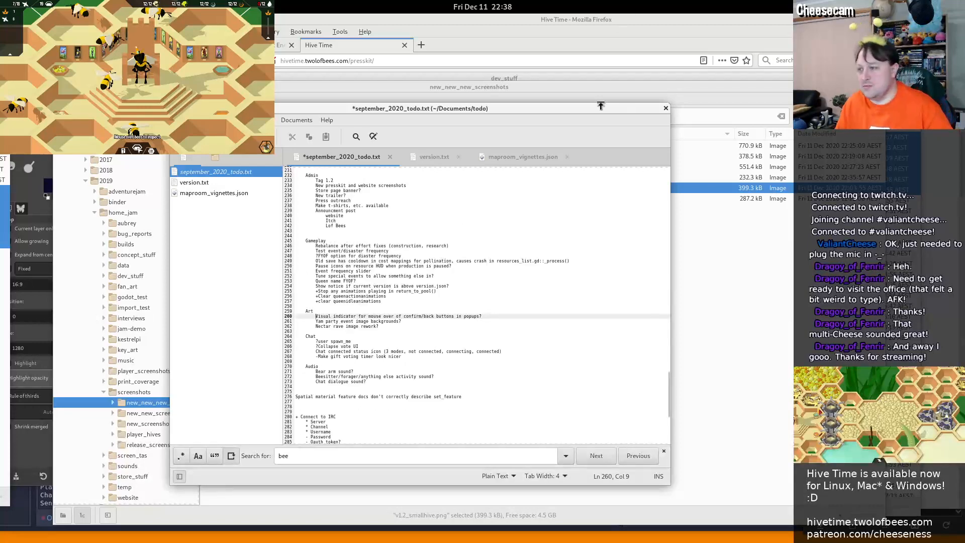
Switch to Firefox and review the v1.2 screenshots in the press kit page's Images section
{"action": "left_click", "coordinate": [550, 44]}
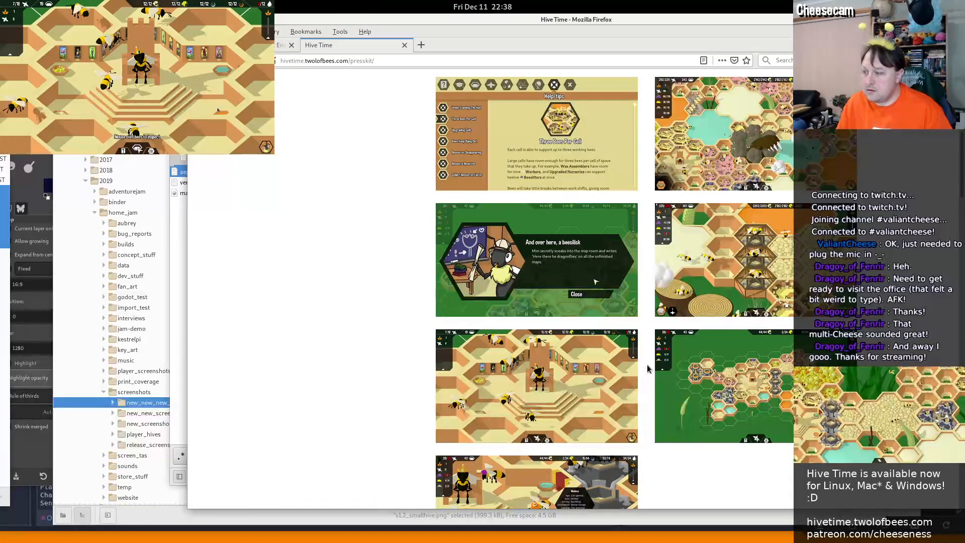
{"action": "scroll", "coordinate": [646, 353], "scroll_direction": "up", "scroll_amount": 3}
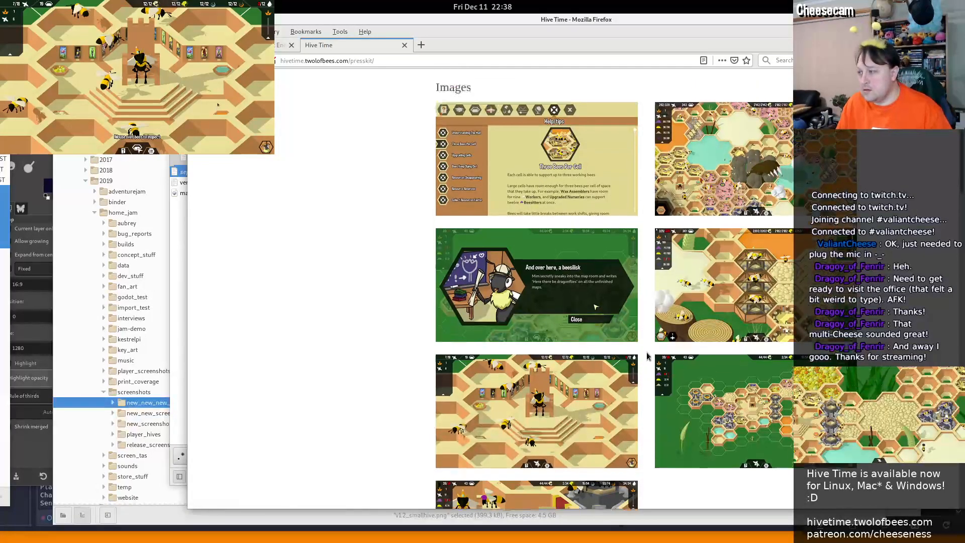
{"action": "scroll", "coordinate": [704, 362], "scroll_direction": "down", "scroll_amount": 5}
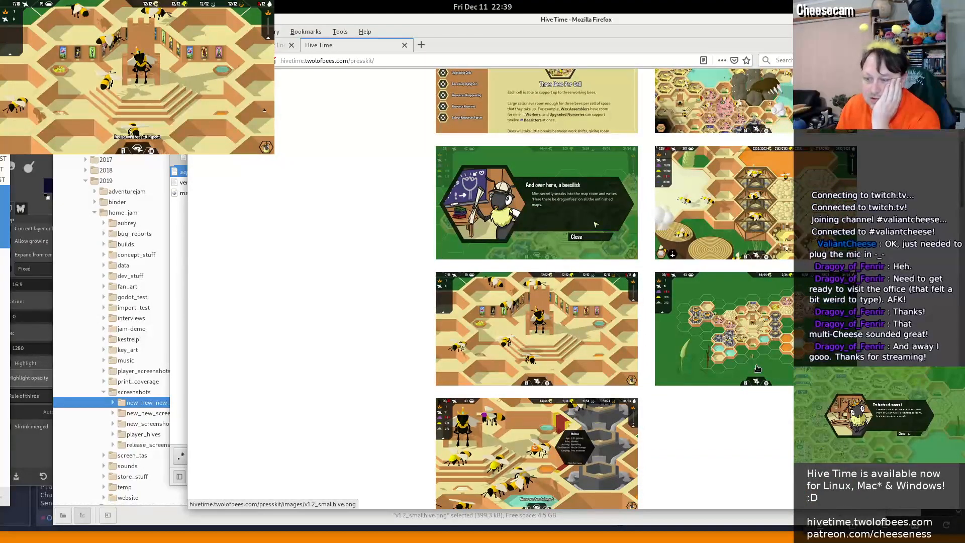
{"action": "left_click", "coordinate": [4, 232]}
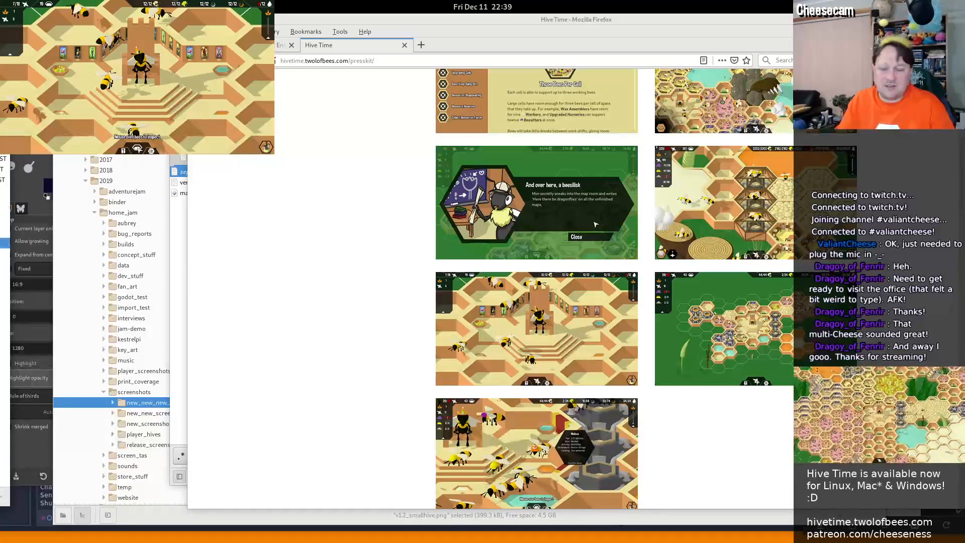
Return to Files and examine the subfolders of screenshots, comparing the older and release images with new_new_new_screenshots
{"action": "key", "text": "alt+Tab"}
{"action": "key", "text": "alt+shift+Tab"}
{"action": "key", "text": "alt+shift+Tab"}
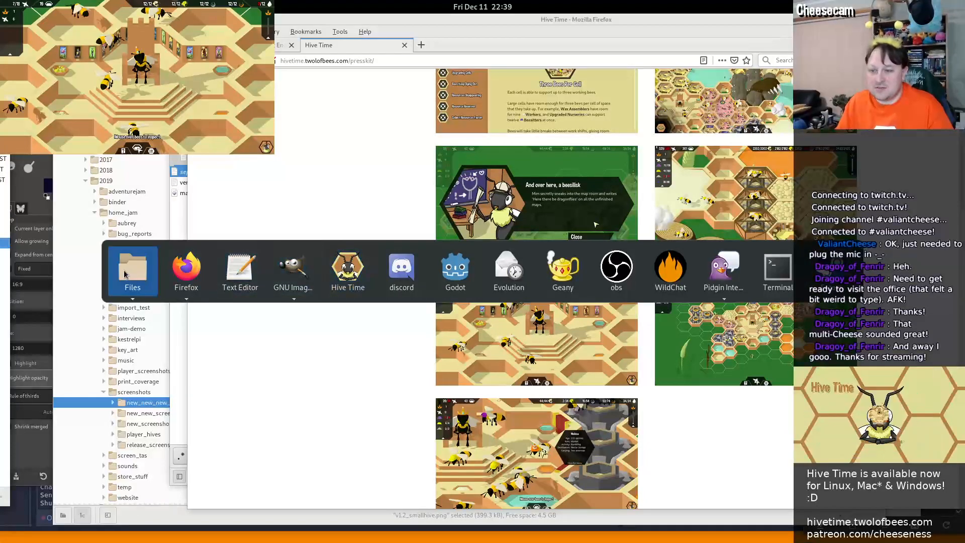
{"action": "left_click", "coordinate": [158, 413]}
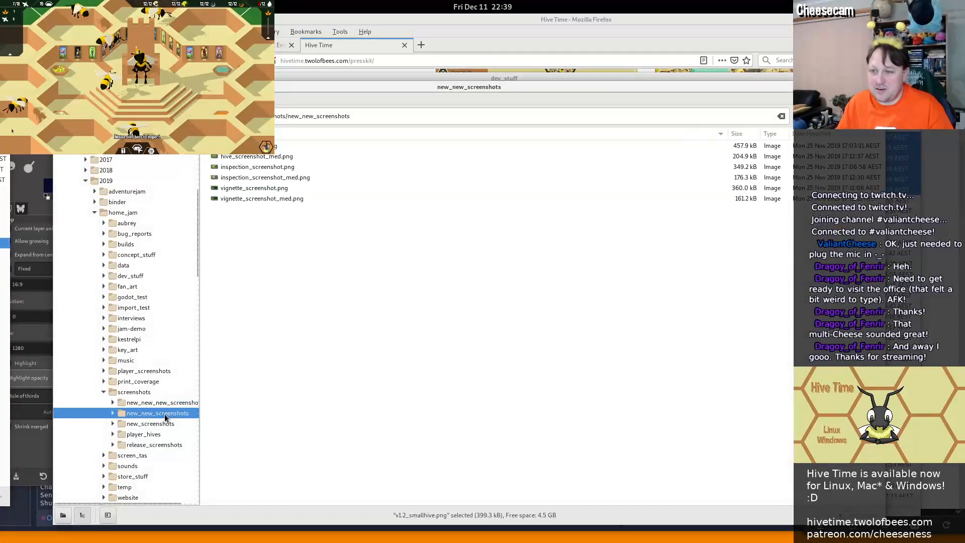
{"action": "left_click", "coordinate": [164, 426]}
{"action": "left_click", "coordinate": [162, 433]}
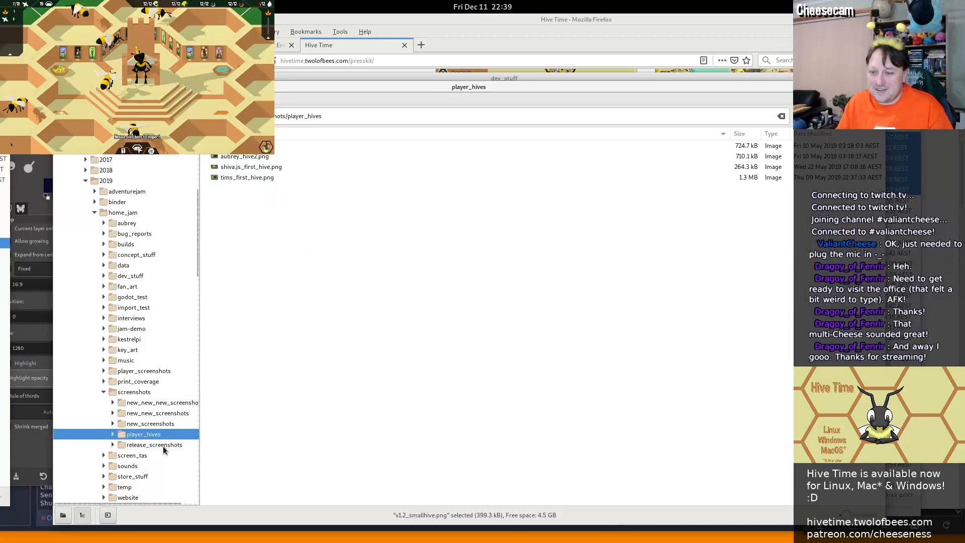
{"action": "left_click", "coordinate": [163, 445]}
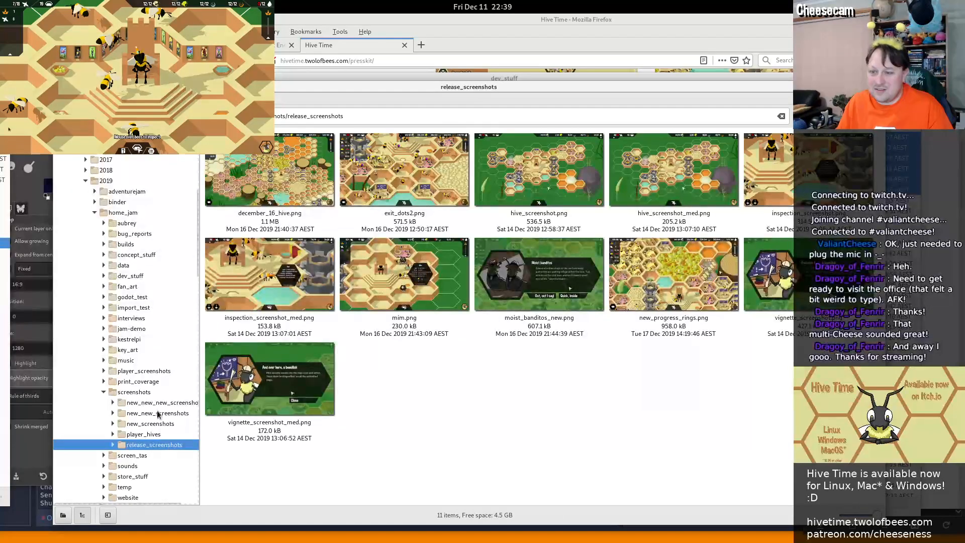
{"action": "left_click", "coordinate": [162, 403]}
{"action": "left_click", "coordinate": [160, 416]}
{"action": "left_click", "coordinate": [159, 402]}
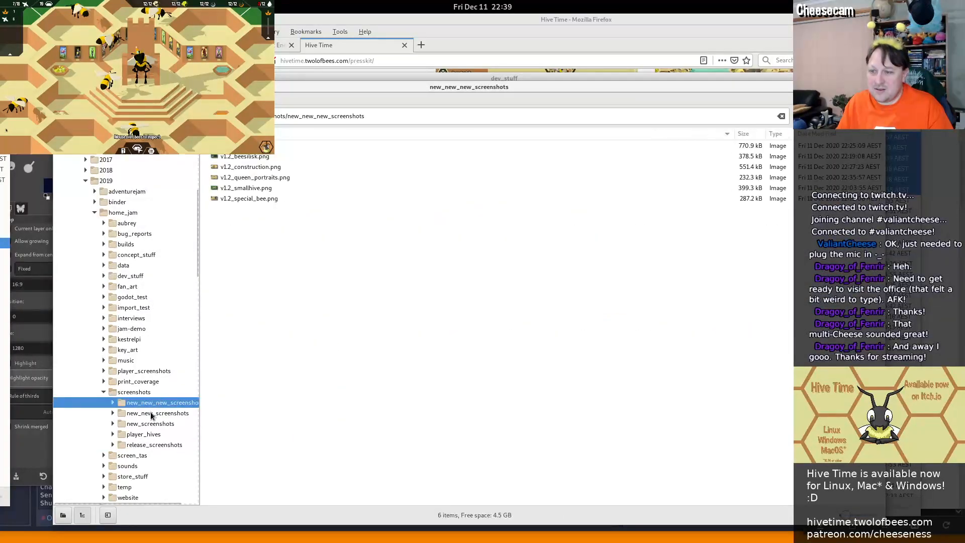
{"action": "left_click", "coordinate": [154, 413]}
{"action": "left_click", "coordinate": [150, 424]}
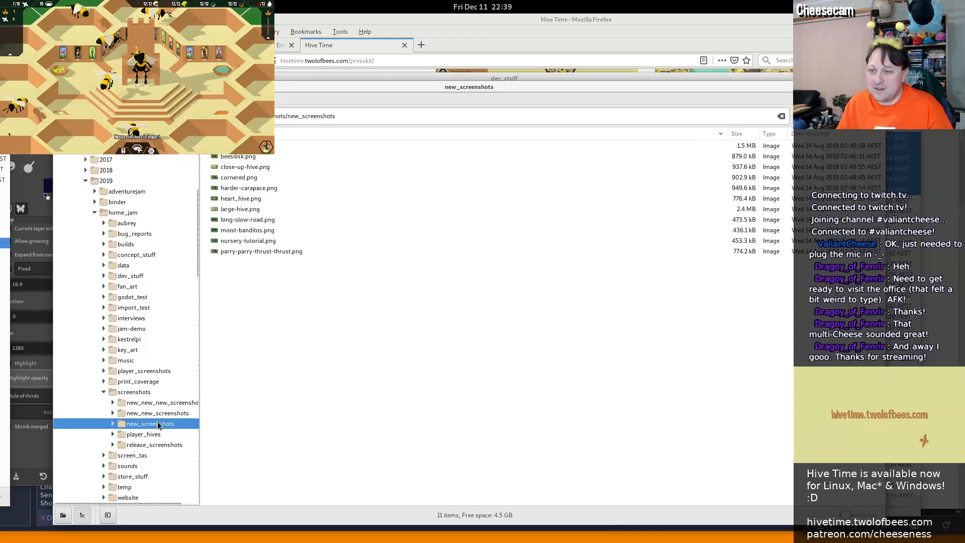
Switch to Firefox, load hivetime.twolofbees.com/presskit again and review the screenshots in its Images section
{"action": "left_click", "coordinate": [439, 45]}
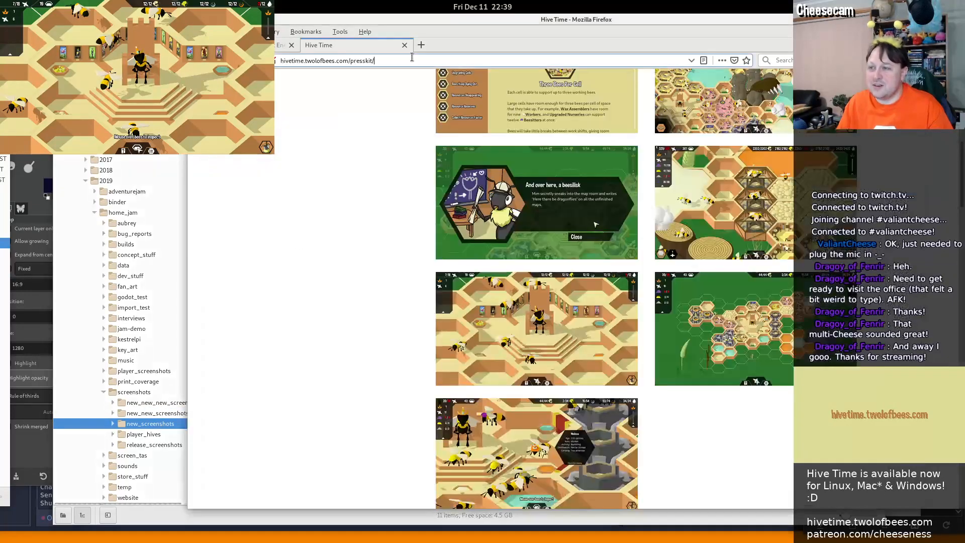
{"action": "left_click", "coordinate": [412, 59]}
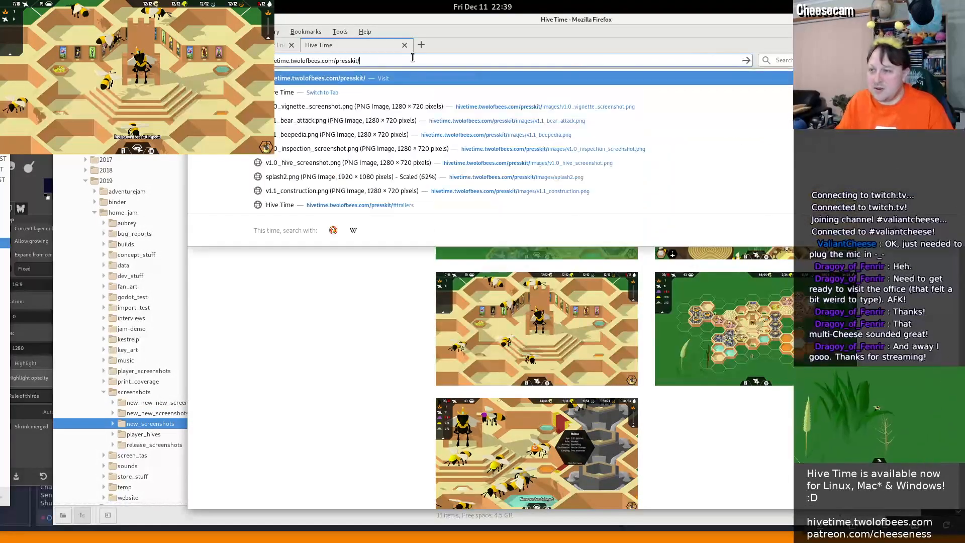
{"action": "key", "text": "Down"}
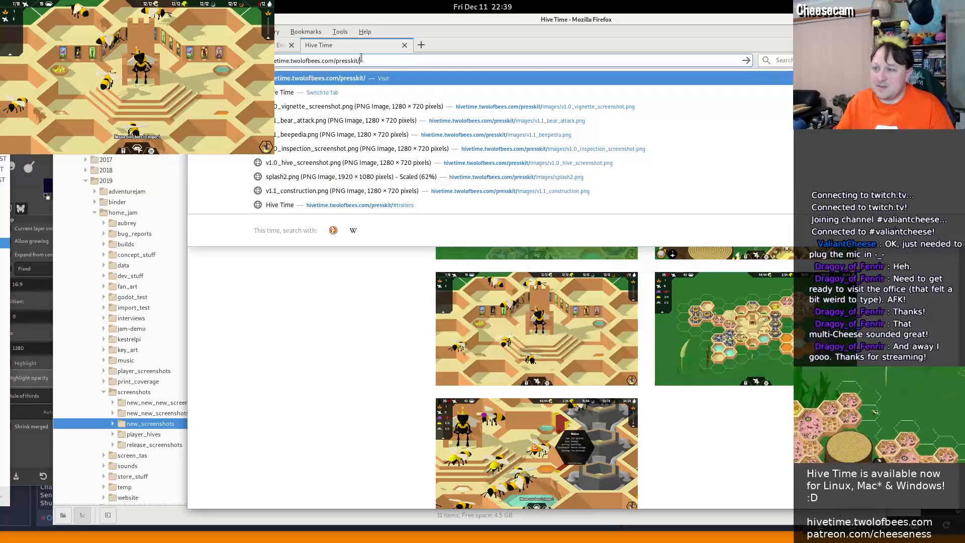
{"action": "left_click", "coordinate": [374, 47]}
{"action": "left_click", "coordinate": [358, 64]}
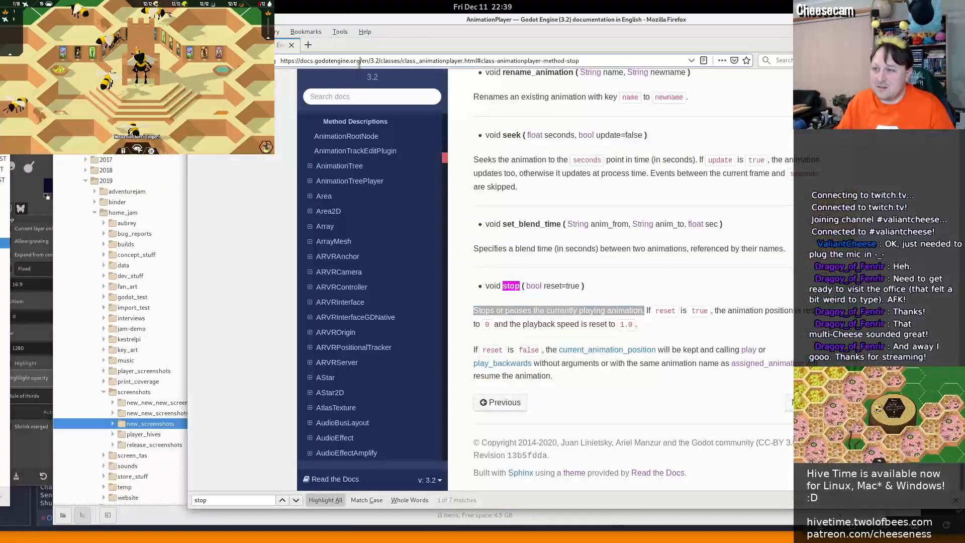
{"action": "type", "text": "presskit"}
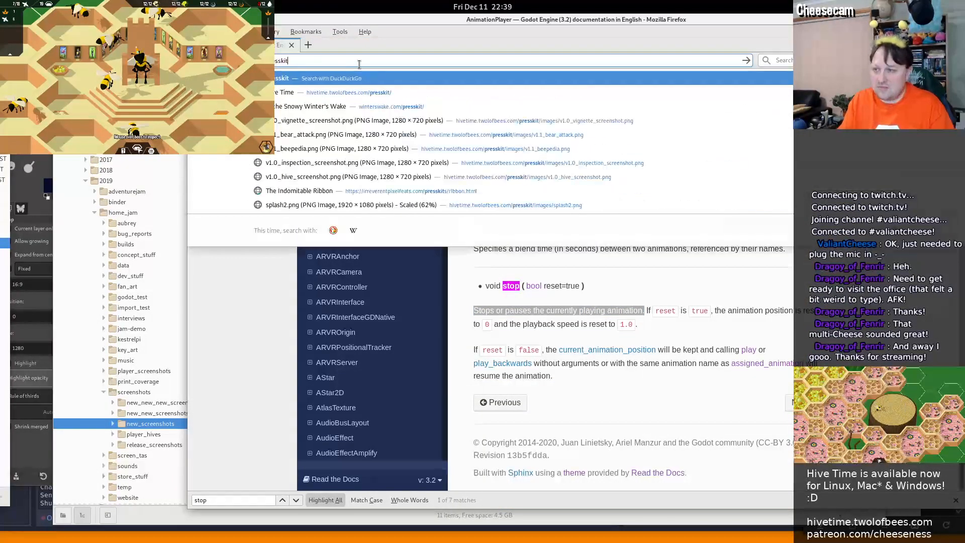
{"action": "key", "text": "Down"}
{"action": "key", "text": "BackSpace"}
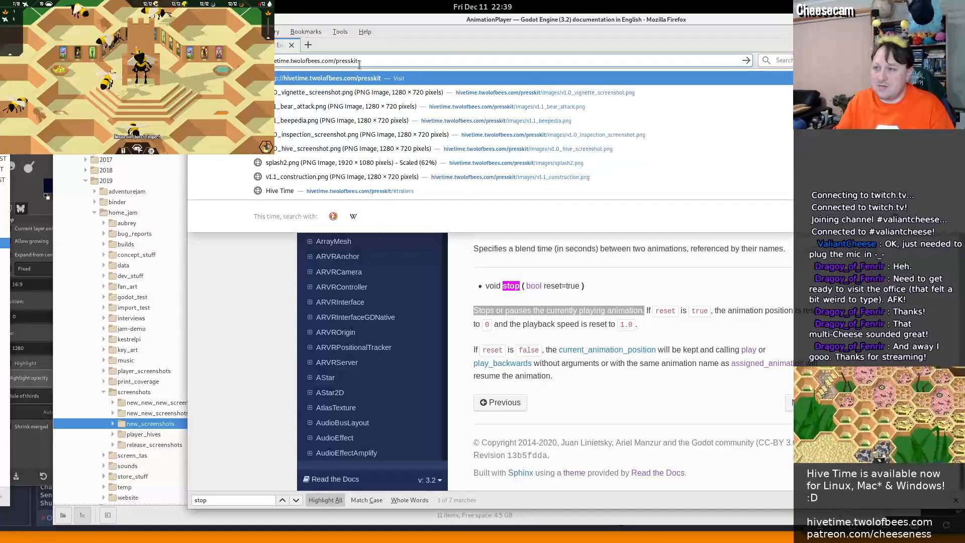
{"action": "key", "text": "Return"}
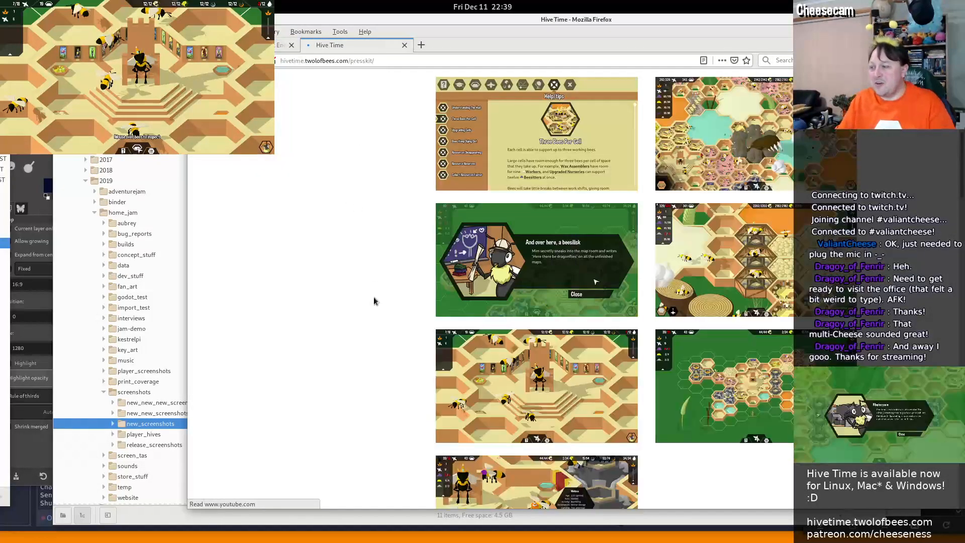
{"action": "scroll", "coordinate": [365, 328], "scroll_direction": "down", "scroll_amount": 2}
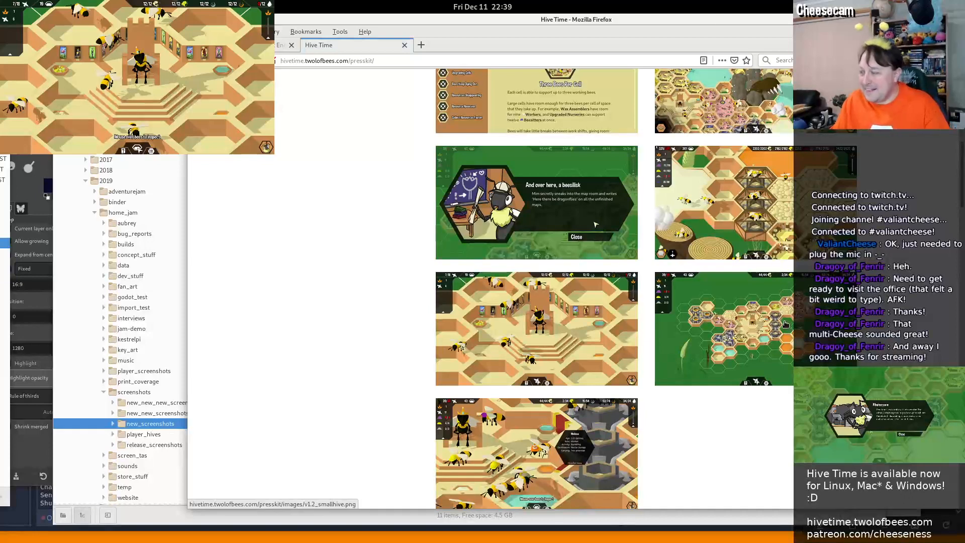
Open archive.org in a new browser tab
{"action": "key", "text": "ctrl+t"}
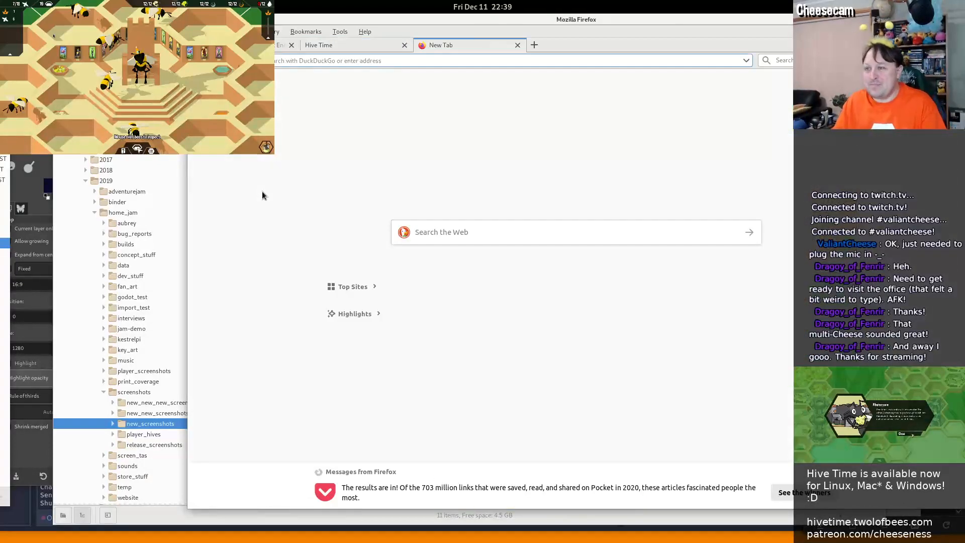
{"action": "type", "text": "abcrchive.org"}
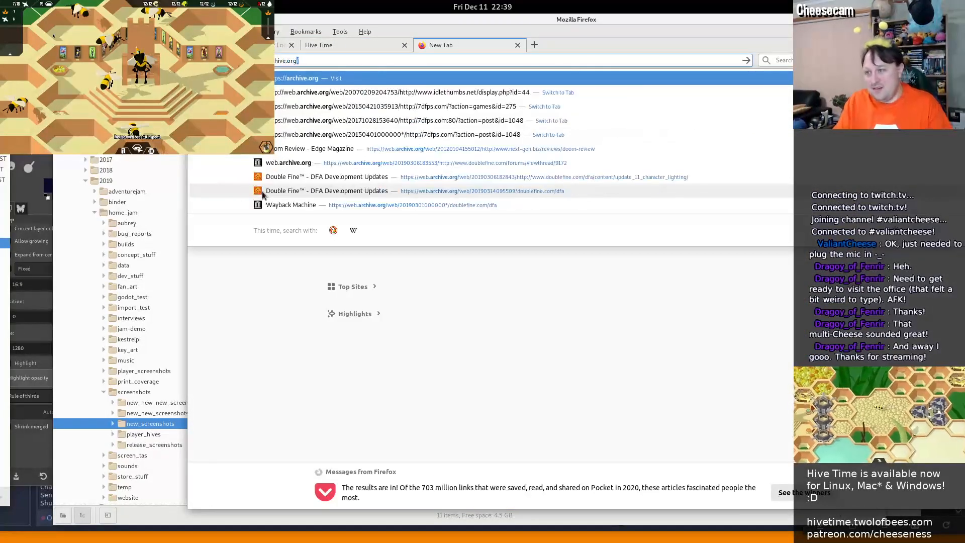
{"action": "key", "text": "Return"}
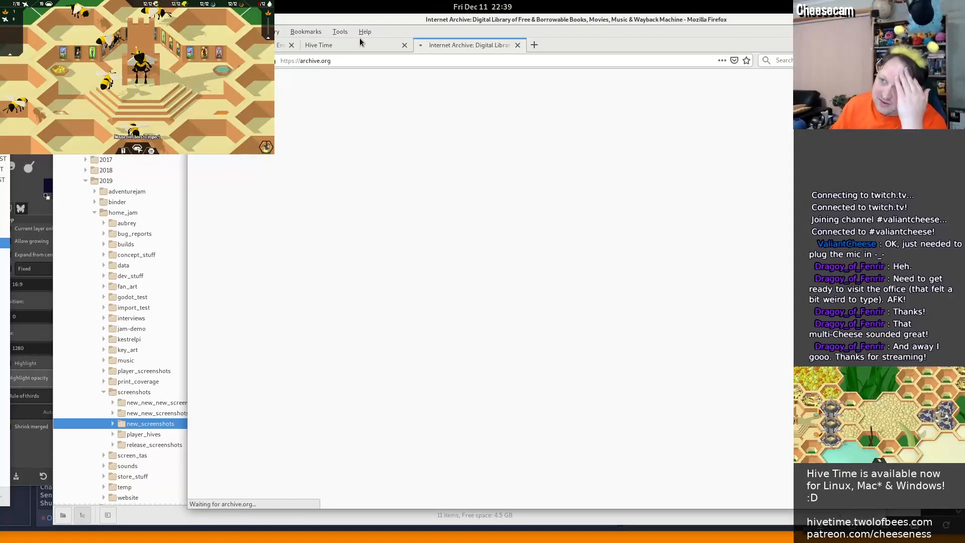
Look up the press kit page's address in the Wayback Machine for archived versions and close the archive page
{"action": "left_click", "coordinate": [361, 44]}
{"action": "left_click", "coordinate": [397, 61]}
{"action": "key", "text": "ctrl+c"}
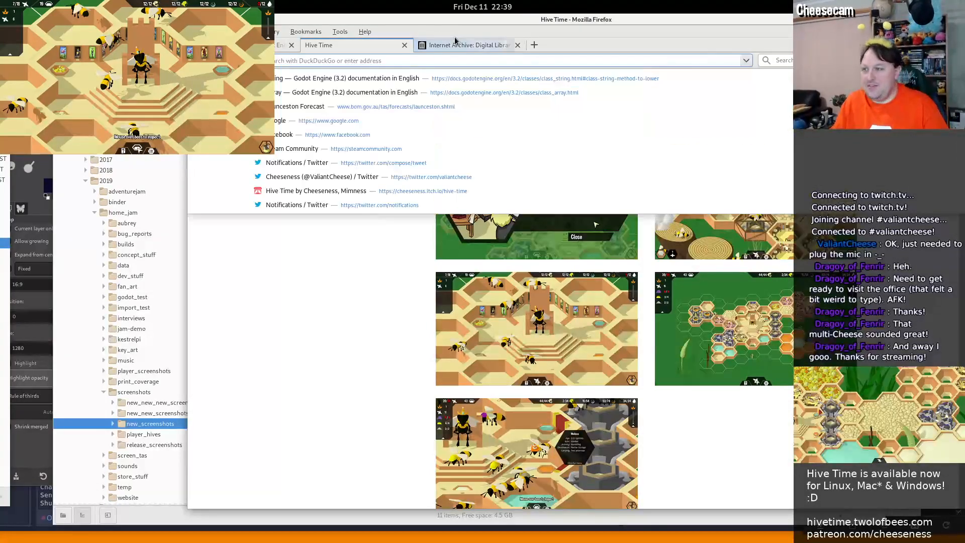
{"action": "left_click", "coordinate": [465, 45]}
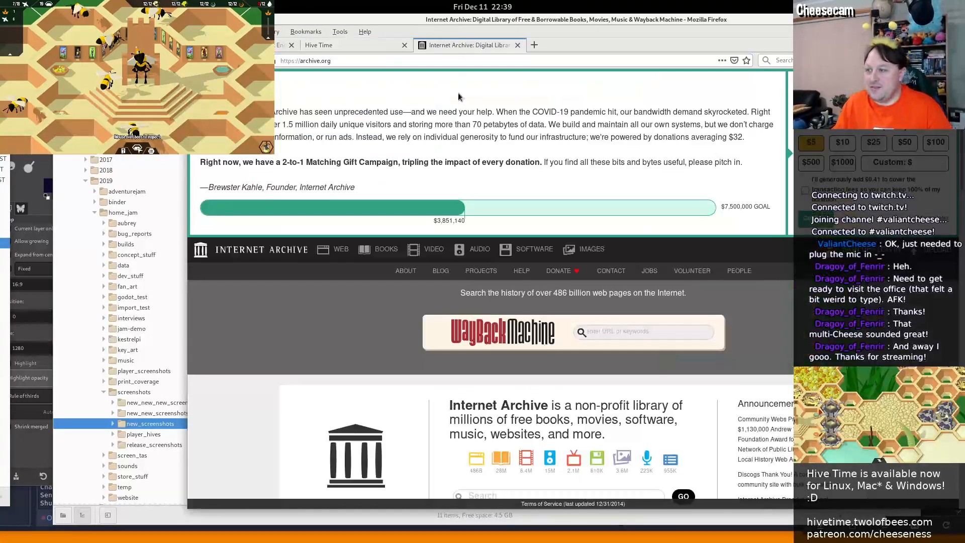
{"action": "left_click", "coordinate": [631, 331]}
{"action": "key", "text": "ctrl+v"}
{"action": "key", "text": "Return"}
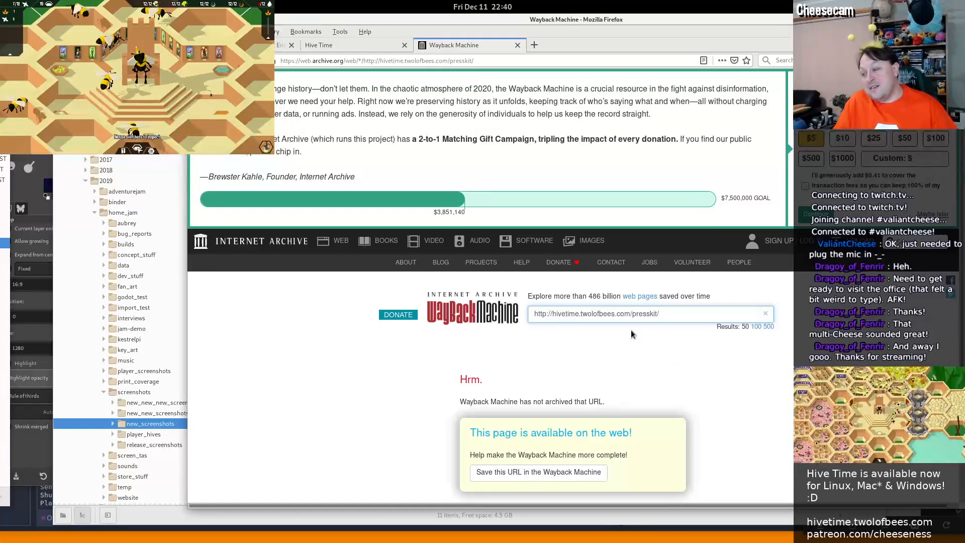
{"action": "scroll", "coordinate": [616, 346], "scroll_direction": "down", "scroll_amount": 5}
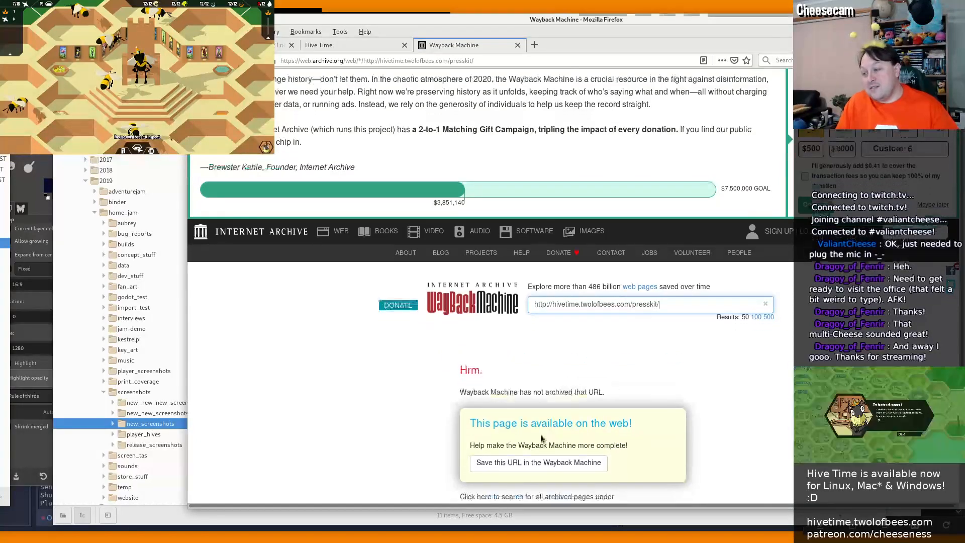
{"action": "middle_click", "coordinate": [454, 45]}
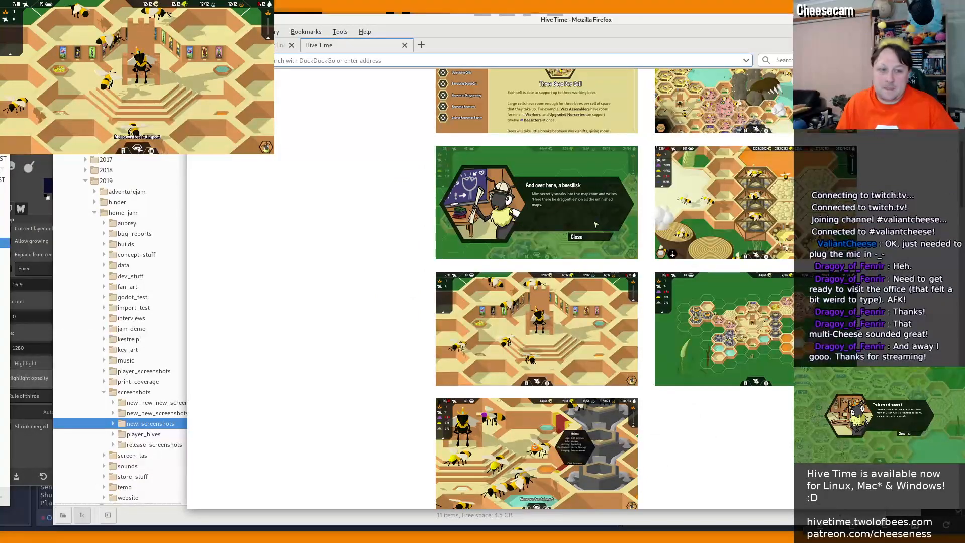
Reload the press kit page twice, reviewing the order and selection of the v1.2 screenshots in the Images section each time
{"action": "scroll", "coordinate": [445, 267], "scroll_direction": "up", "scroll_amount": 5}
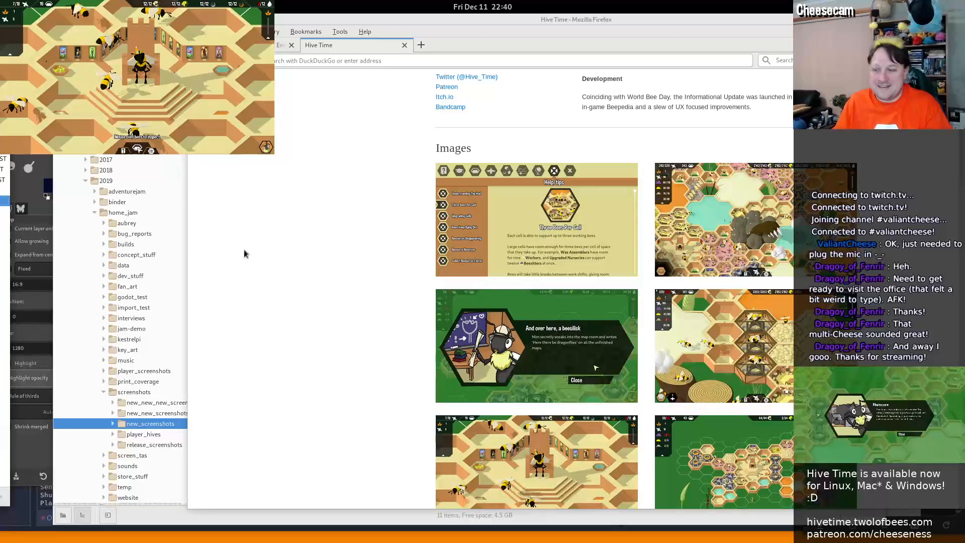
{"action": "left_click", "coordinate": [301, 315]}
{"action": "key", "text": "F5"}
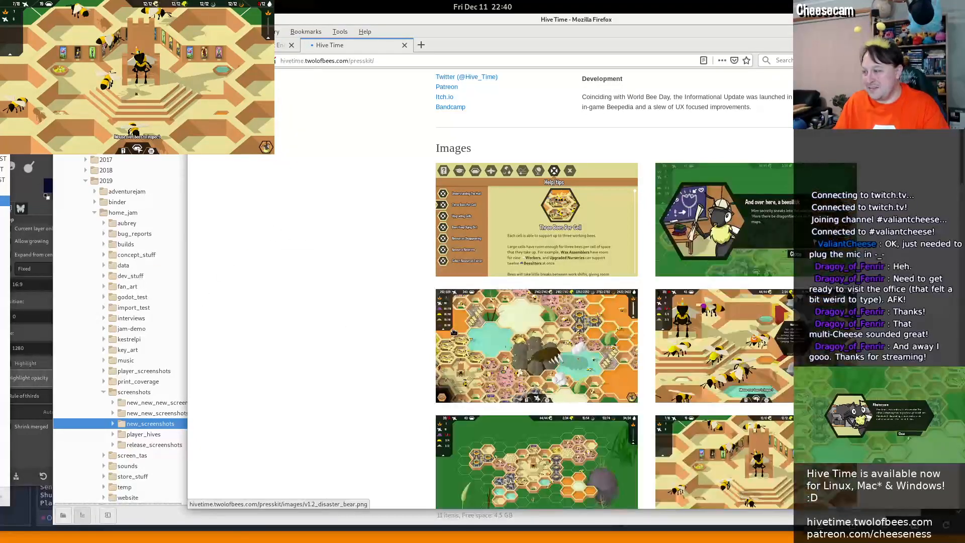
{"action": "scroll", "coordinate": [454, 332], "scroll_direction": "down", "scroll_amount": 3}
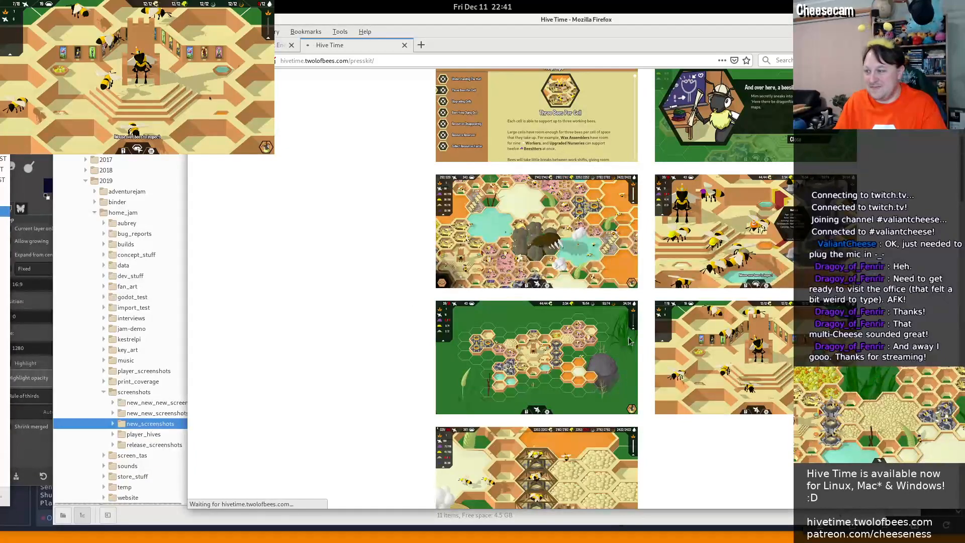
{"action": "scroll", "coordinate": [627, 339], "scroll_direction": "up", "scroll_amount": 2}
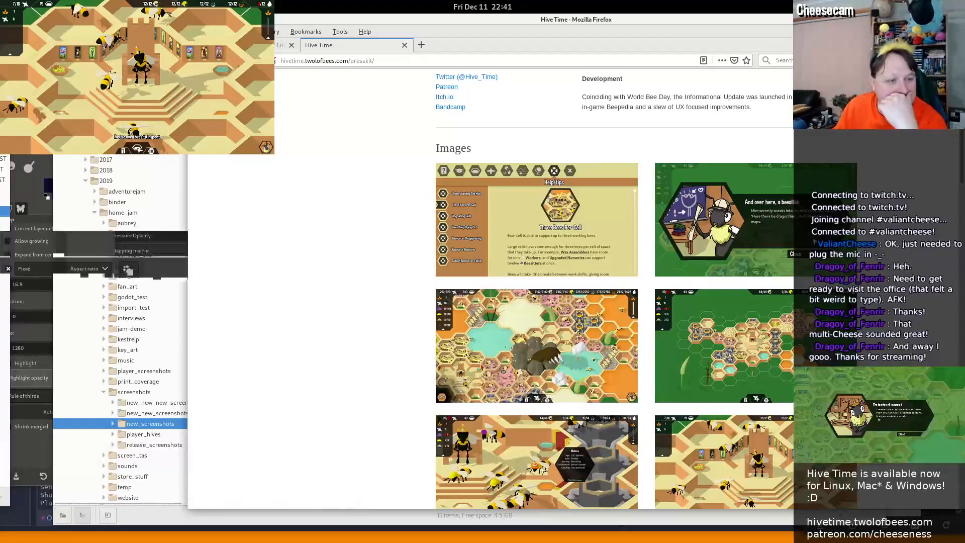
{"action": "left_click", "coordinate": [3, 179]}
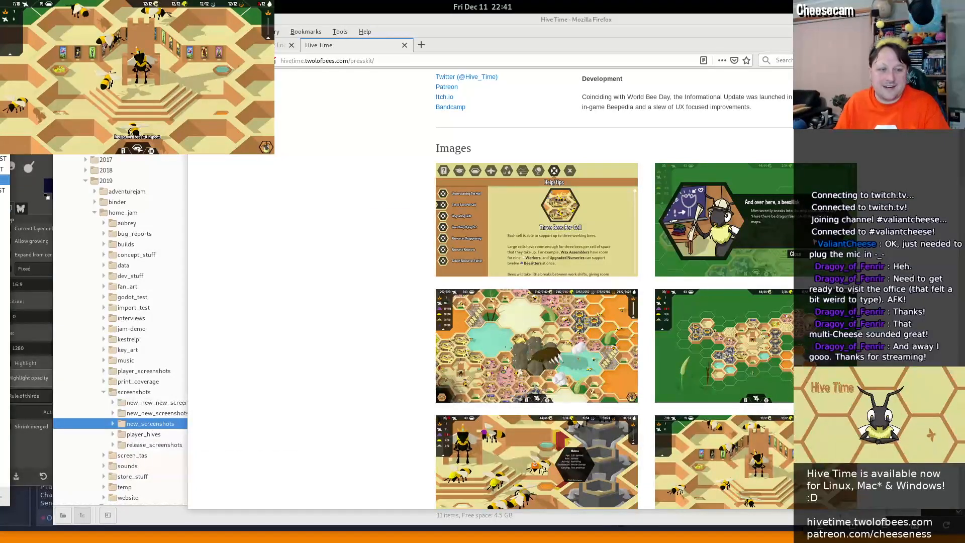
{"action": "left_click", "coordinate": [255, 296]}
{"action": "key", "text": "F5"}
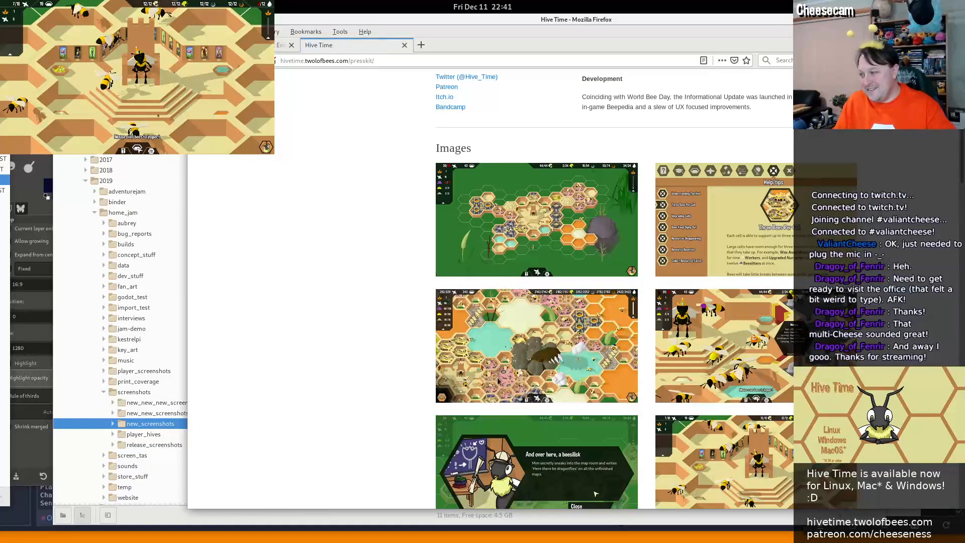
{"action": "scroll", "coordinate": [592, 356], "scroll_direction": "down", "scroll_amount": 3}
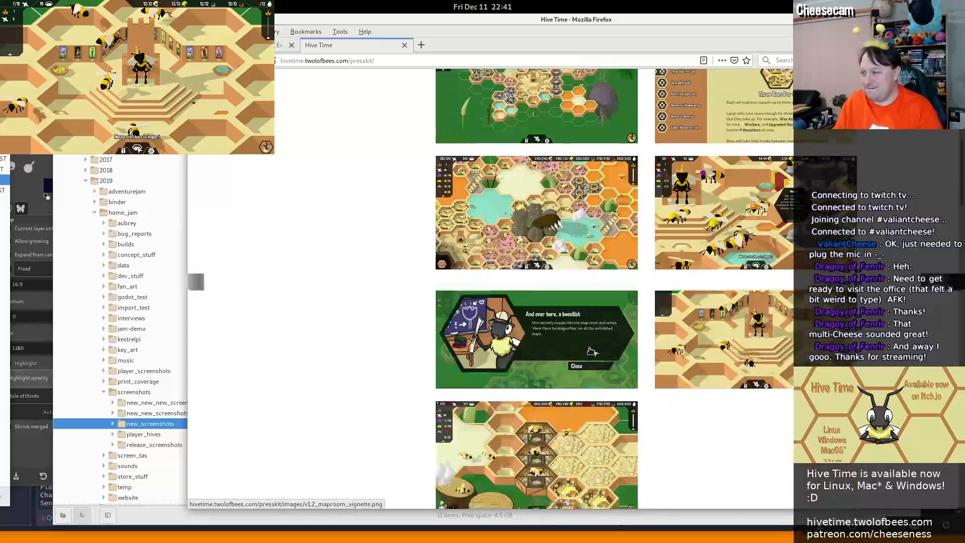
{"action": "scroll", "coordinate": [588, 348], "scroll_direction": "up", "scroll_amount": 1}
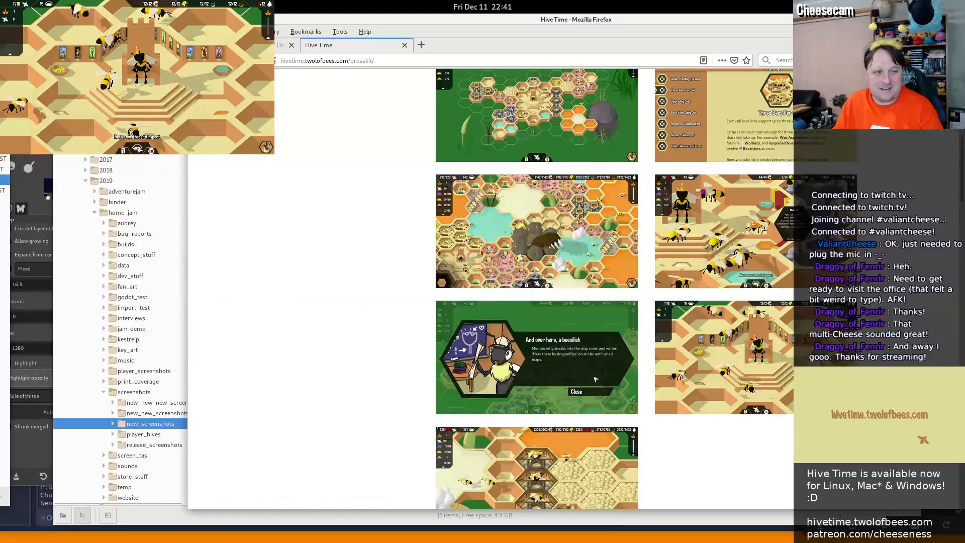
Go back to the server file list, reload the press kit again and check its Images section through to the closing note
{"action": "left_click", "coordinate": [5, 211]}
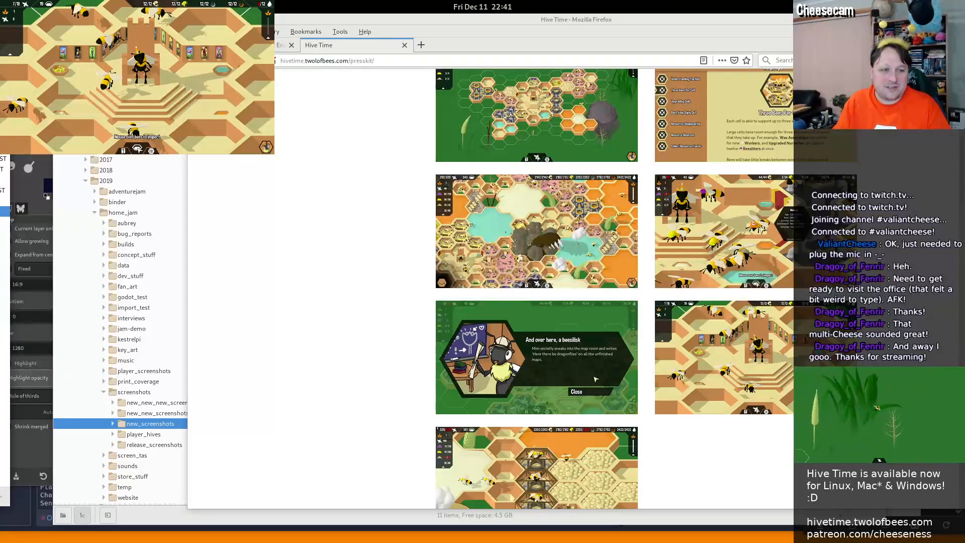
{"action": "left_click", "coordinate": [5, 232]}
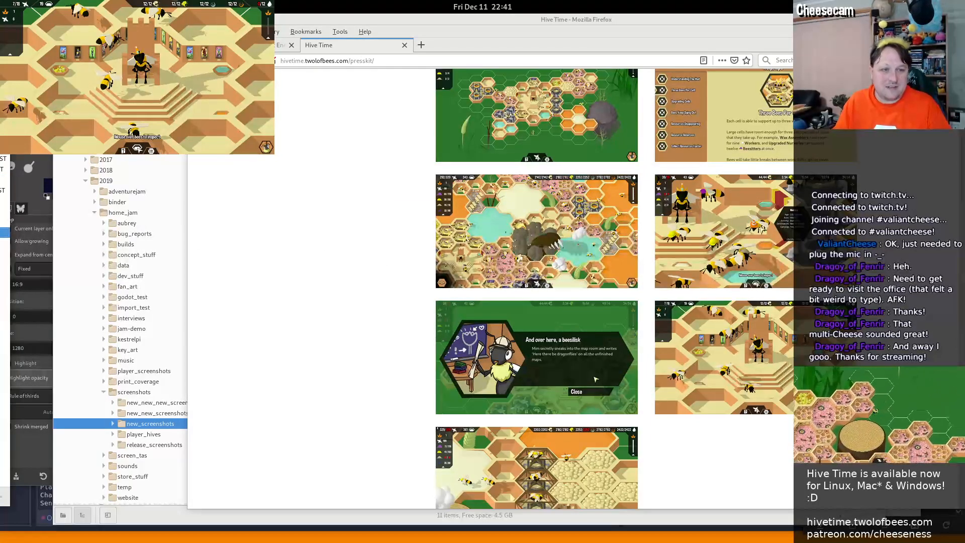
{"action": "left_click", "coordinate": [377, 312]}
{"action": "key", "text": "F5"}
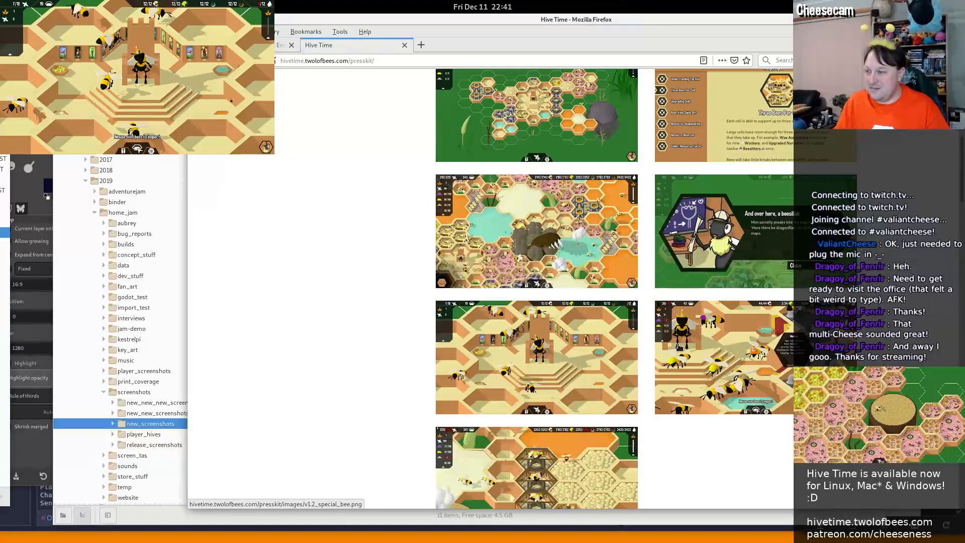
{"action": "scroll", "coordinate": [698, 443], "scroll_direction": "down", "scroll_amount": 1}
{"action": "scroll", "coordinate": [688, 432], "scroll_direction": "down", "scroll_amount": 1}
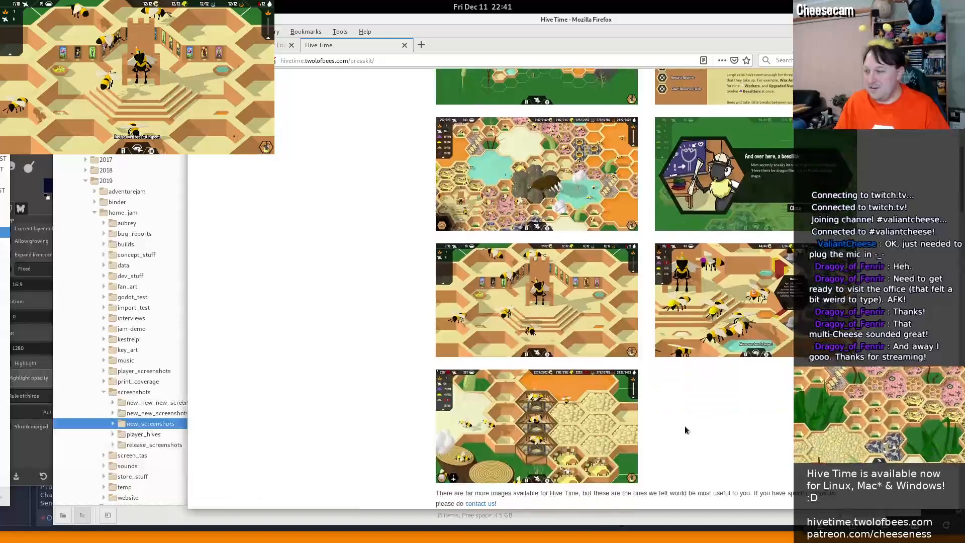
{"action": "scroll", "coordinate": [648, 301], "scroll_direction": "up", "scroll_amount": 8}
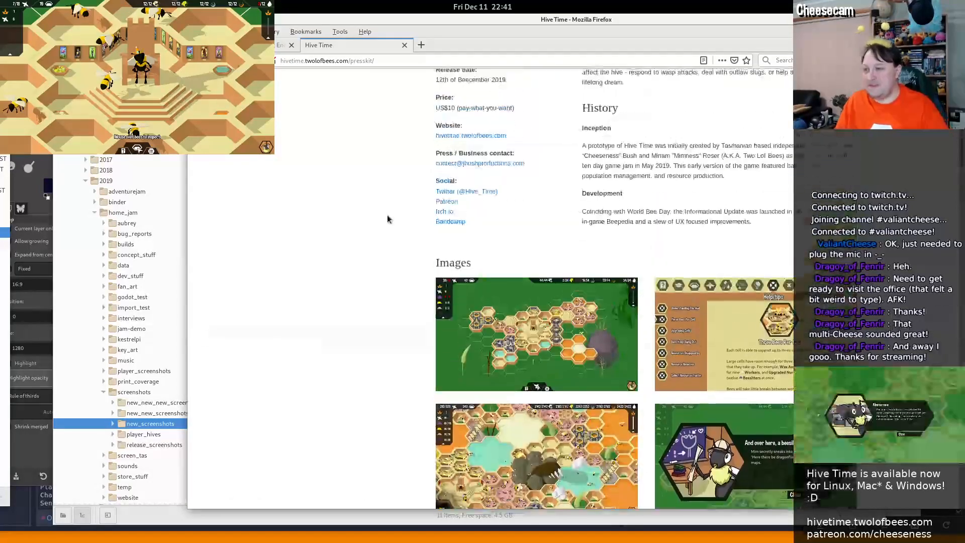
Widen the server file window, open error_log from the presskit folder to read its entries, and dismiss it
{"action": "left_click_drag", "start_coordinate": [0, 70], "coordinate": [27, 69]}
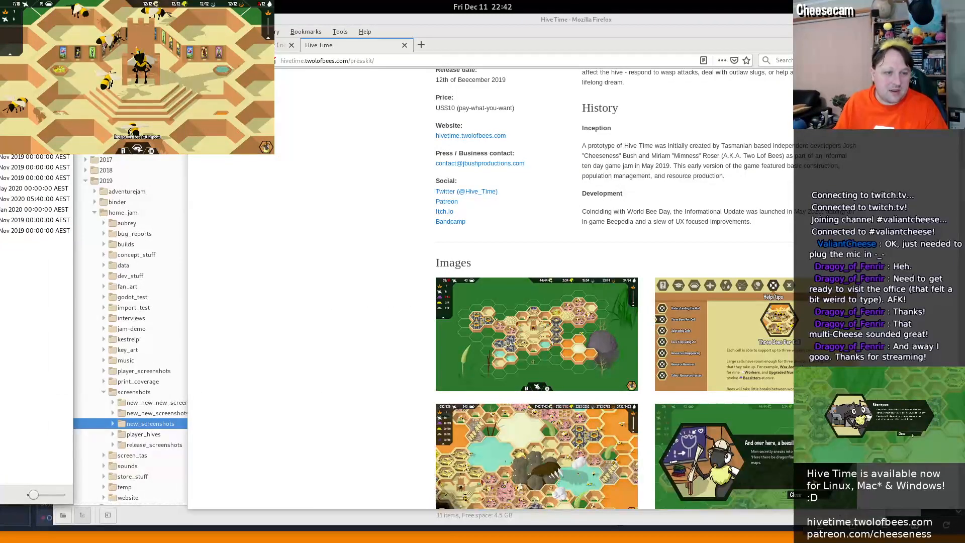
{"action": "left_click", "coordinate": [34, 199]}
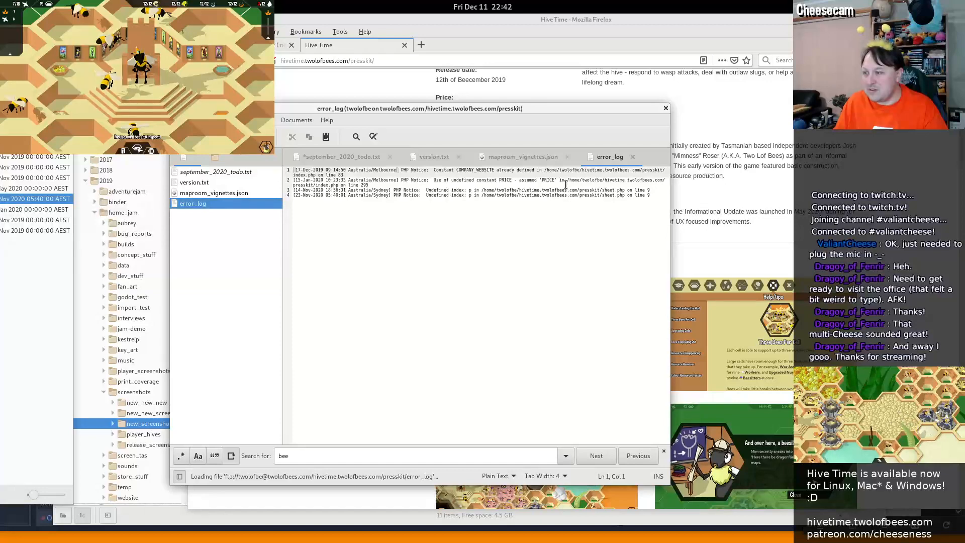
{"action": "middle_click", "coordinate": [537, 110]}
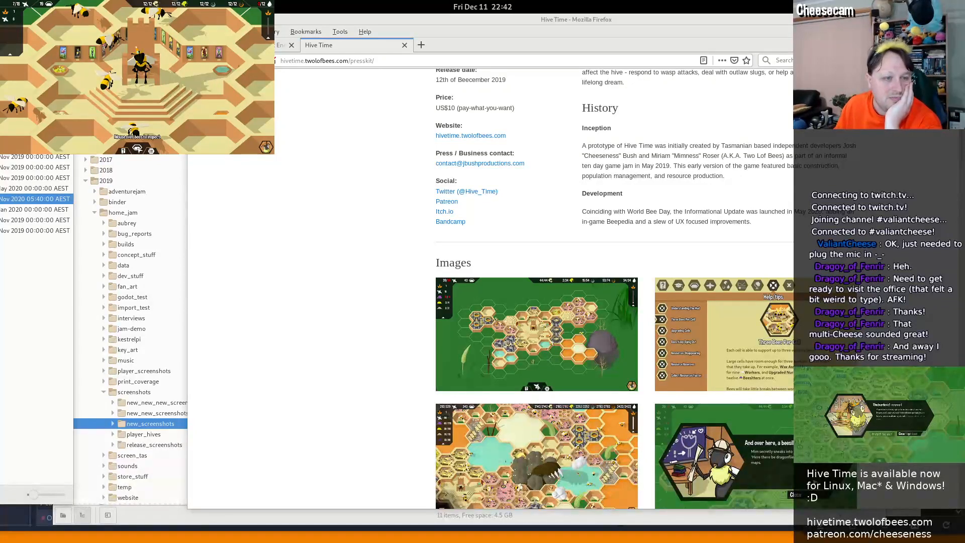
Look through the remaining files in the server's presskit folder and review the Videos section of the press kit page
{"action": "left_click", "coordinate": [34, 209]}
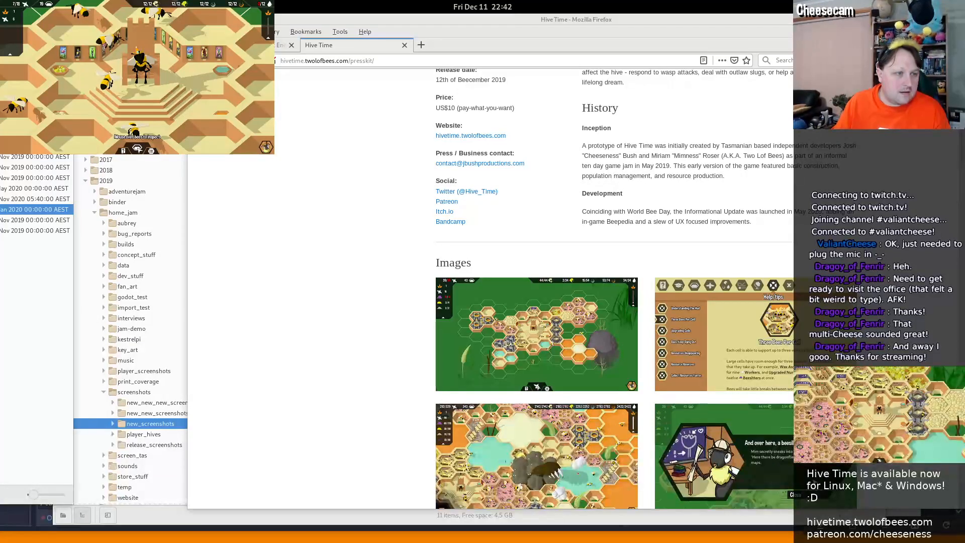
{"action": "left_click", "coordinate": [34, 220]}
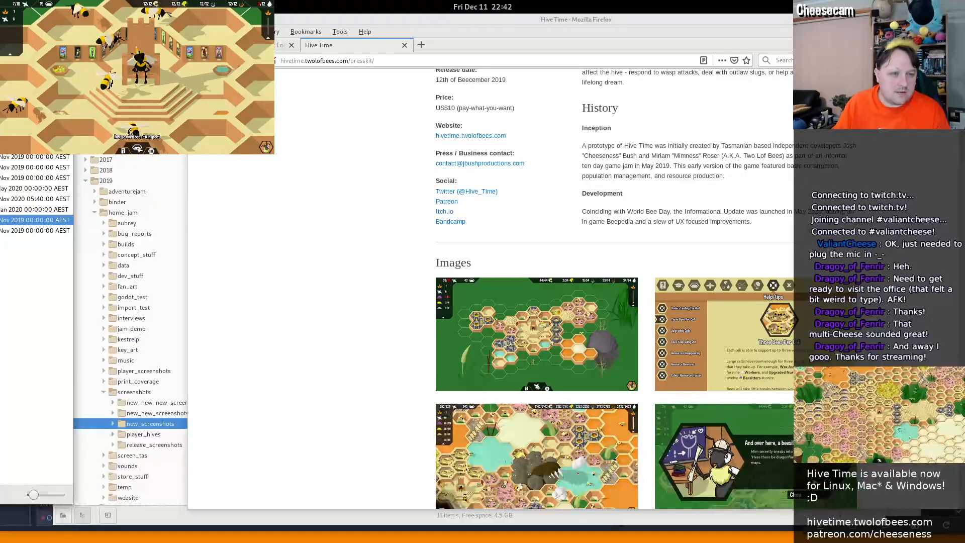
{"action": "left_click", "coordinate": [34, 188]}
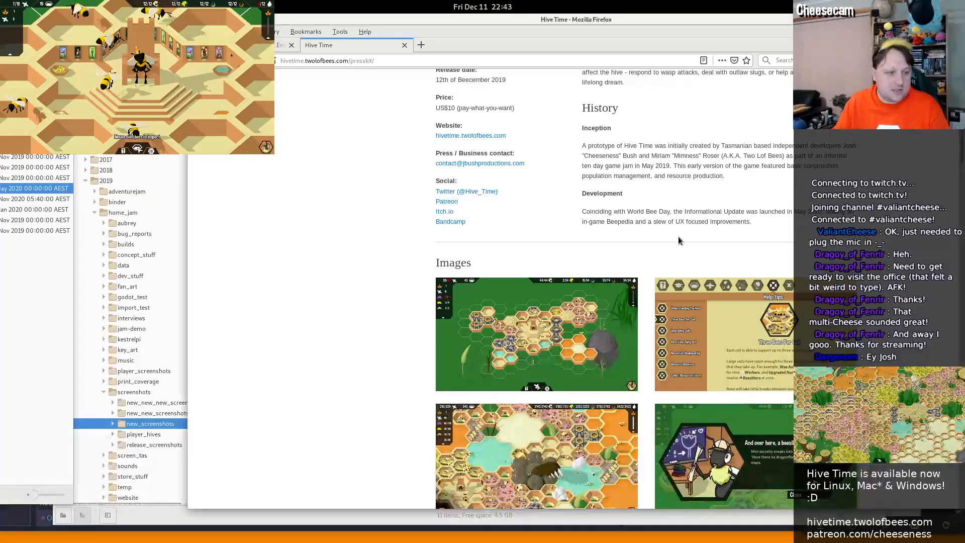
{"action": "scroll", "coordinate": [677, 240], "scroll_direction": "down", "scroll_amount": 10}
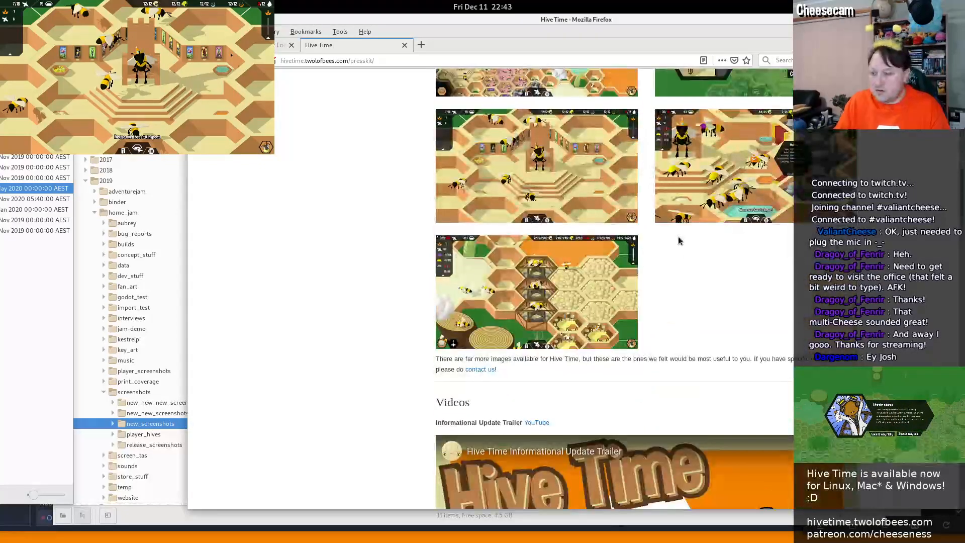
{"action": "scroll", "coordinate": [678, 240], "scroll_direction": "down", "scroll_amount": 3}
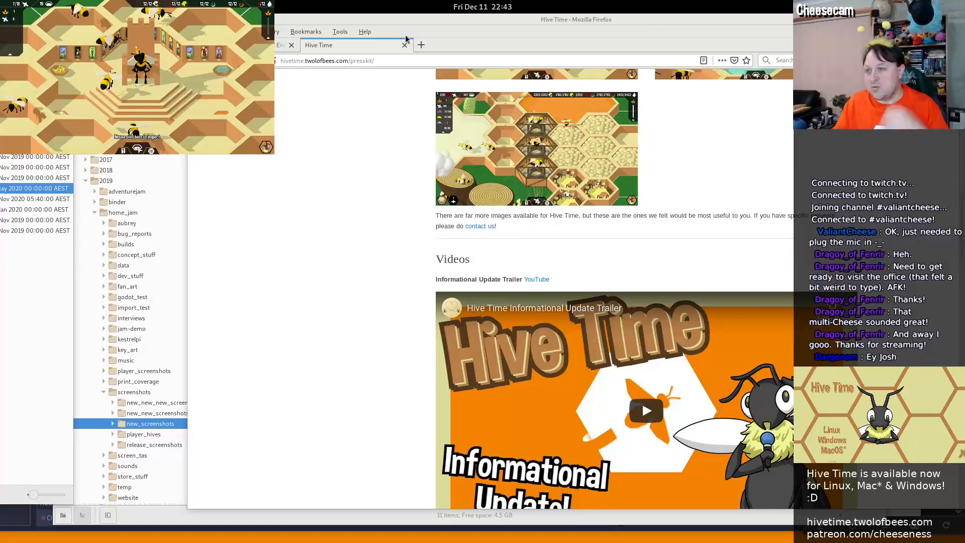
Look up "hiveversary" in a new browser tab and cut the video ID out of the Hiveversary Update Trailer's YouTube address
{"action": "key", "text": "ctrl+t"}
{"action": "type", "text": "hivevers"}
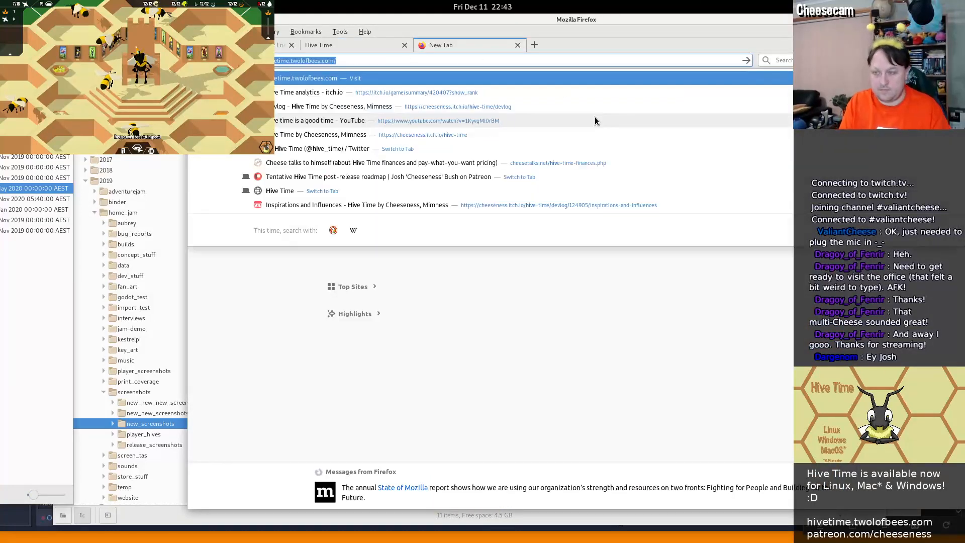
{"action": "type", "text": "ary"}
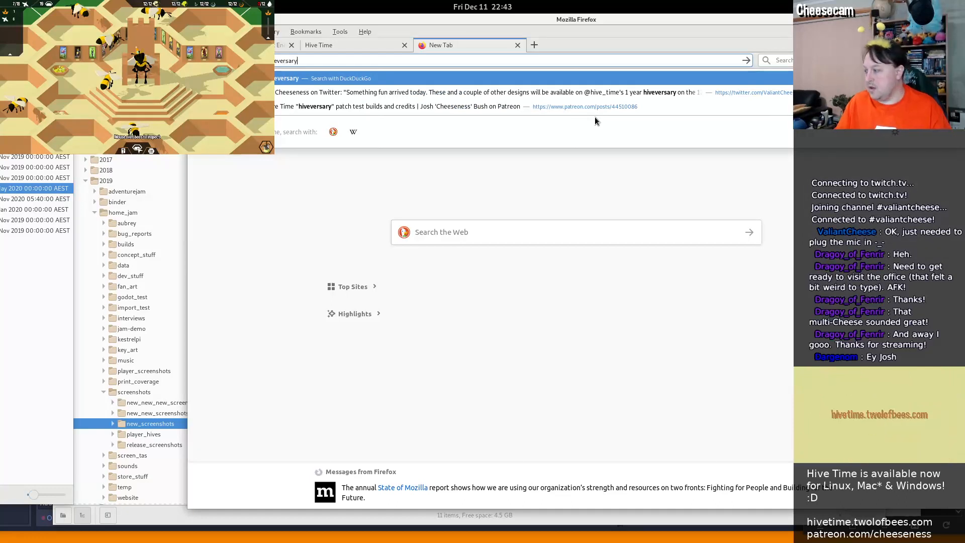
{"action": "key", "text": "alt+Tab"}
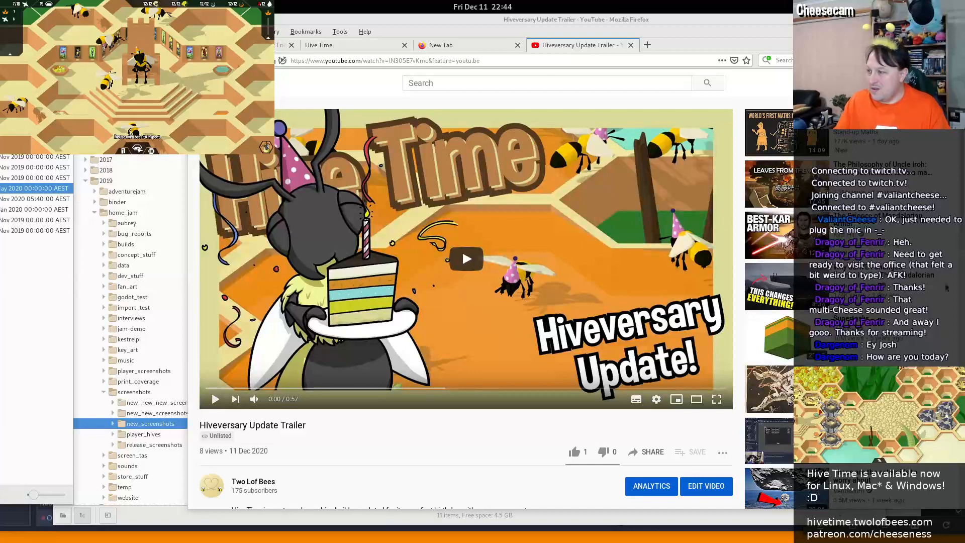
{"action": "double_click", "coordinate": [427, 60]}
{"action": "key", "text": "BackSpace"}
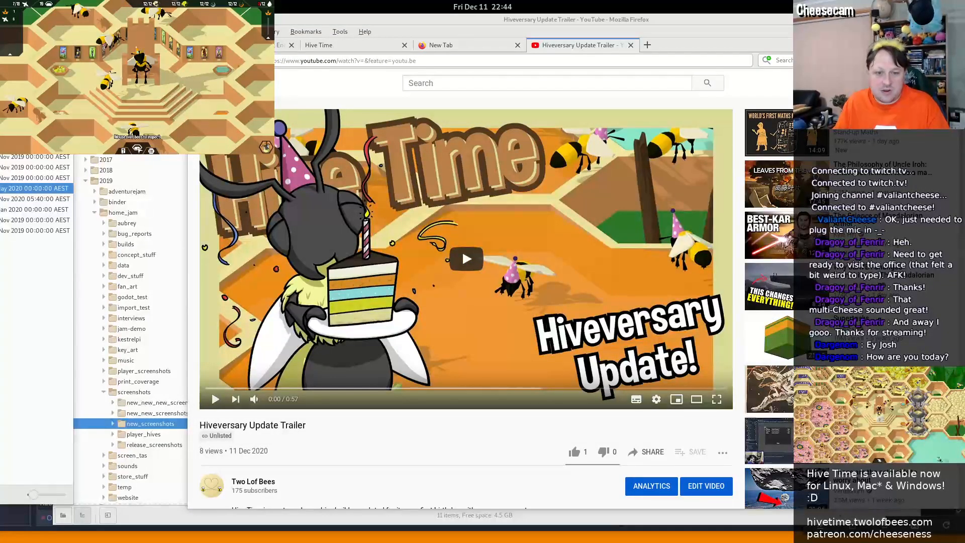
Return to the press kit, check the Hiveversary Update Trailer entry in the Videos section, and reload the page
{"action": "left_click", "coordinate": [342, 45]}
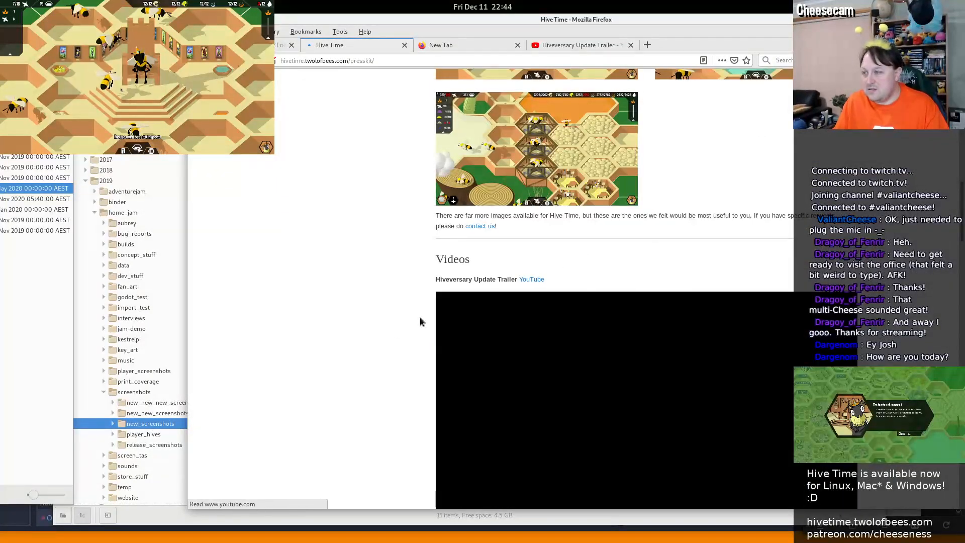
{"action": "scroll", "coordinate": [420, 317], "scroll_direction": "down", "scroll_amount": 5}
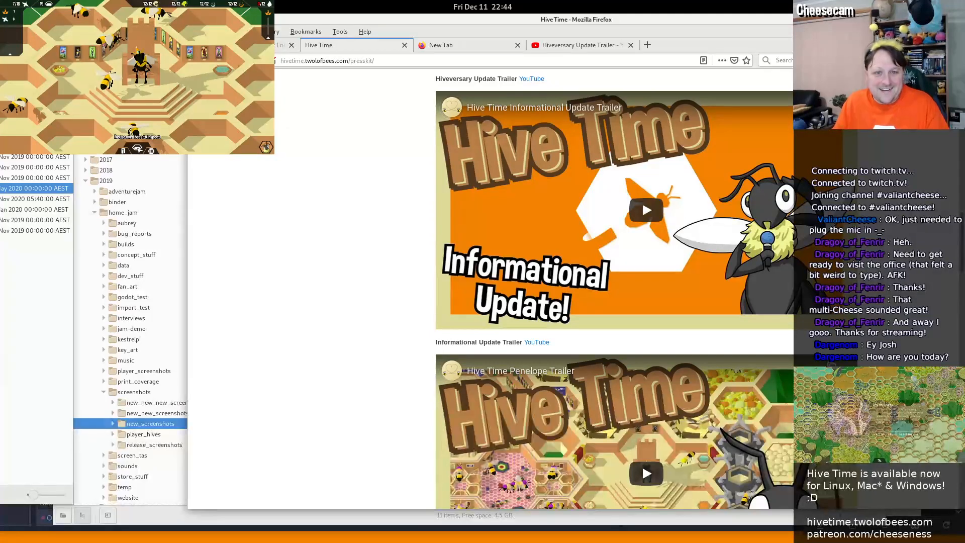
{"action": "key", "text": "ctrl+s"}
{"action": "left_click", "coordinate": [325, 65]}
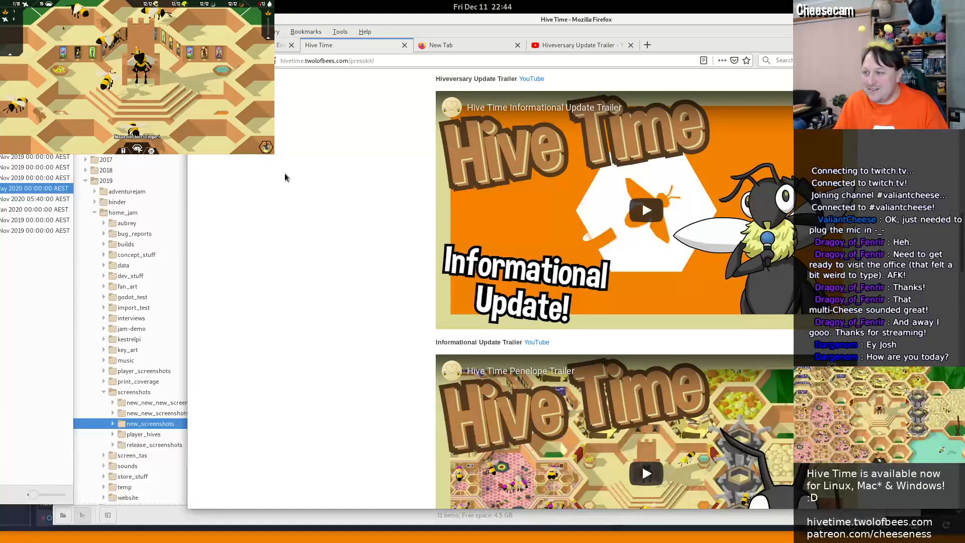
{"action": "scroll", "coordinate": [286, 176], "scroll_direction": "up", "scroll_amount": 5}
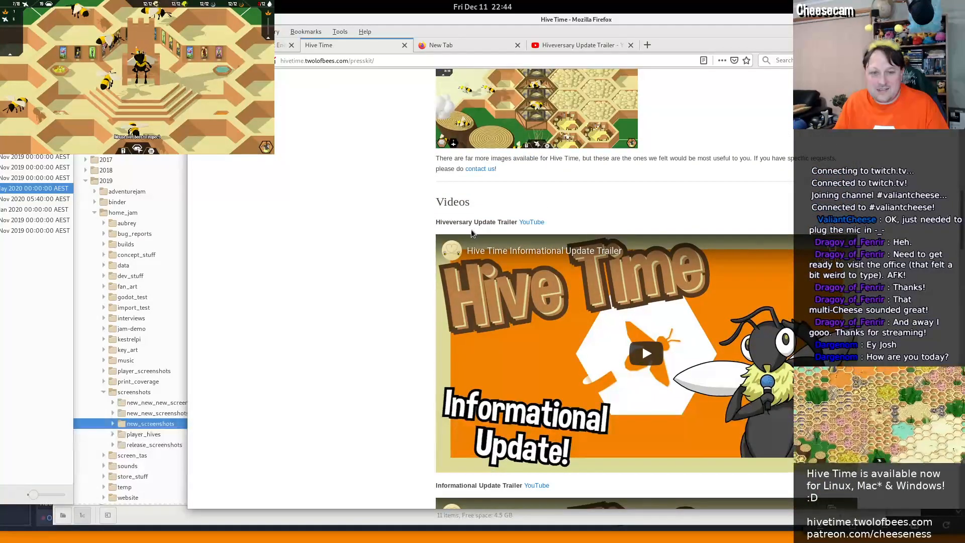
{"action": "left_click", "coordinate": [641, 343]}
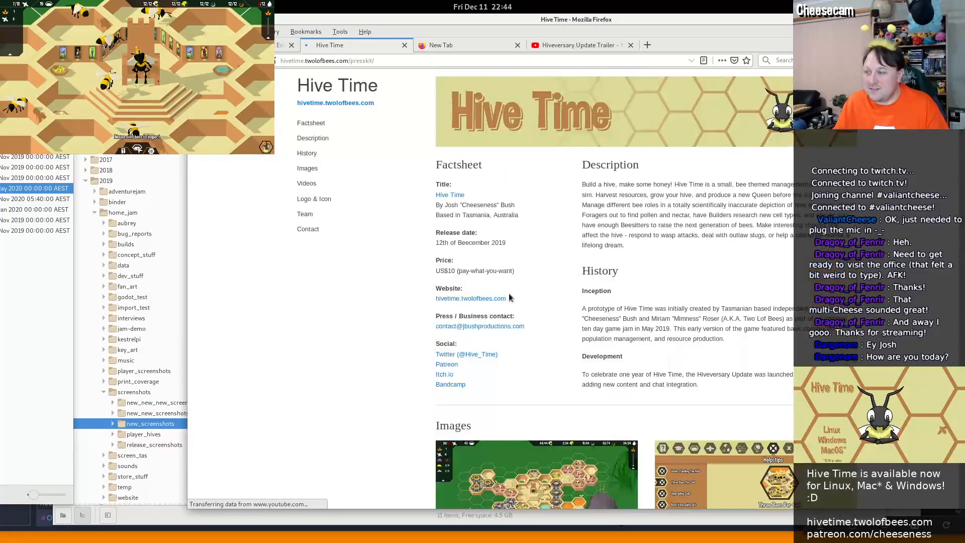
Review the reloaded press kit page from the factsheet through the Images, Videos, Logo & Icon and Team sections
{"action": "scroll", "coordinate": [330, 365], "scroll_direction": "down", "scroll_amount": 10}
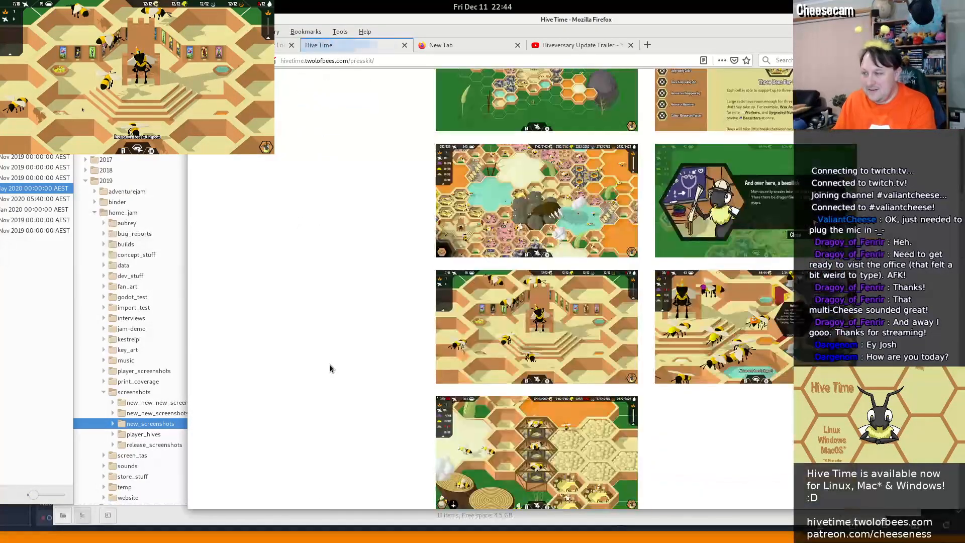
{"action": "scroll", "coordinate": [329, 364], "scroll_direction": "down", "scroll_amount": 8}
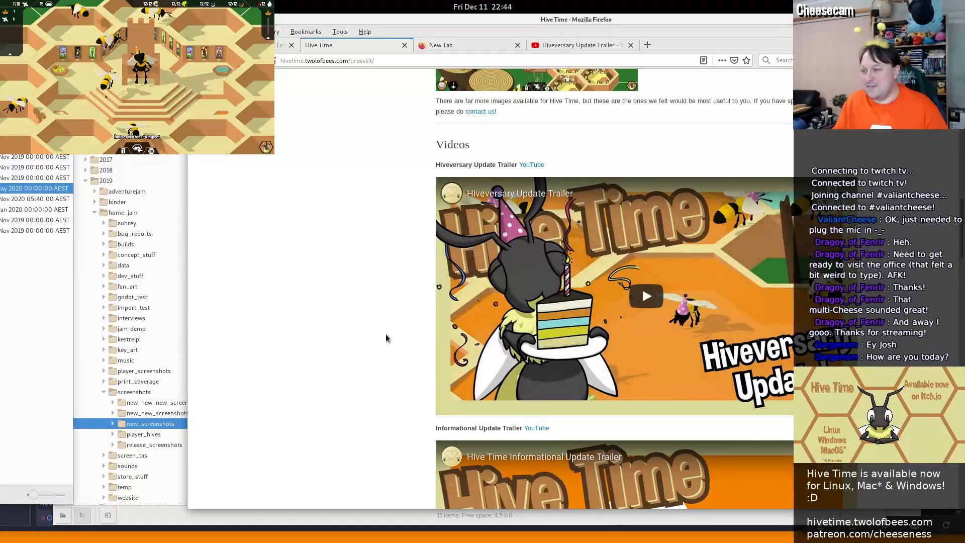
{"action": "scroll", "coordinate": [323, 331], "scroll_direction": "down", "scroll_amount": 3}
{"action": "scroll", "coordinate": [322, 323], "scroll_direction": "up", "scroll_amount": 3}
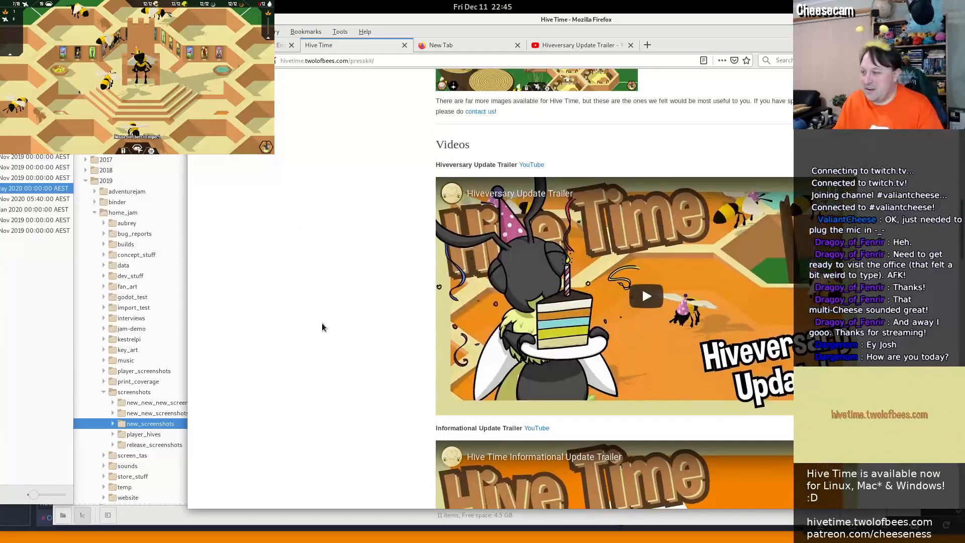
{"action": "scroll", "coordinate": [322, 327], "scroll_direction": "down", "scroll_amount": 8}
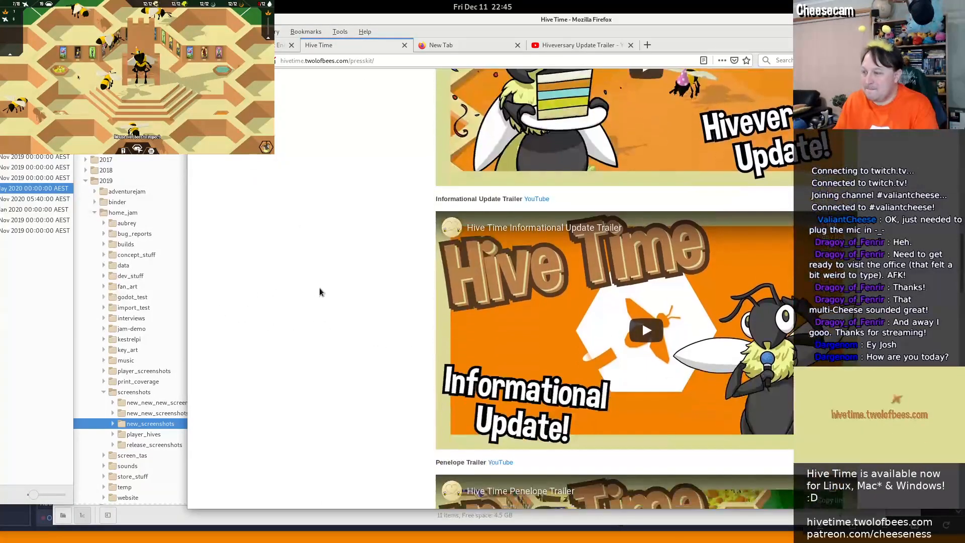
{"action": "scroll", "coordinate": [319, 288], "scroll_direction": "up", "scroll_amount": 5}
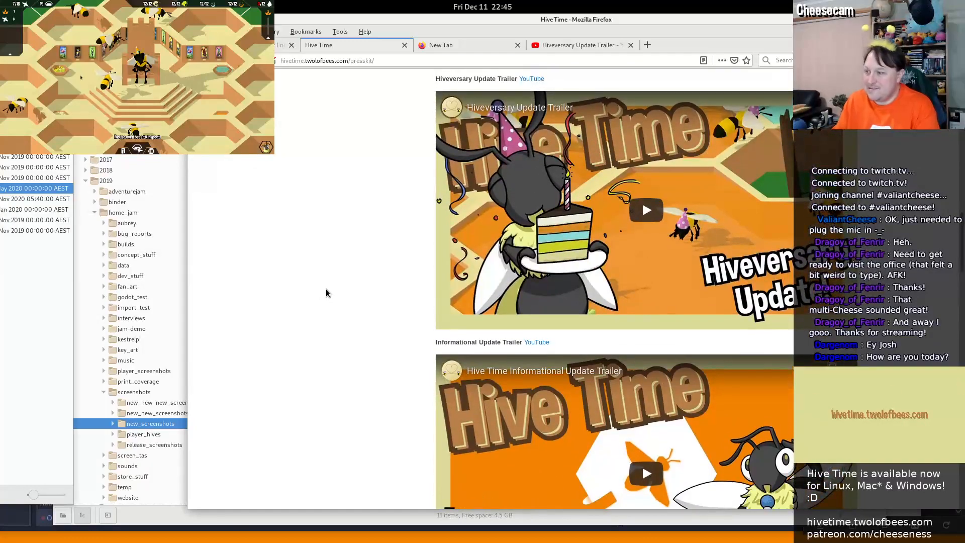
{"action": "scroll", "coordinate": [326, 293], "scroll_direction": "down", "scroll_amount": 15}
{"action": "scroll", "coordinate": [326, 293], "scroll_direction": "down", "scroll_amount": 15}
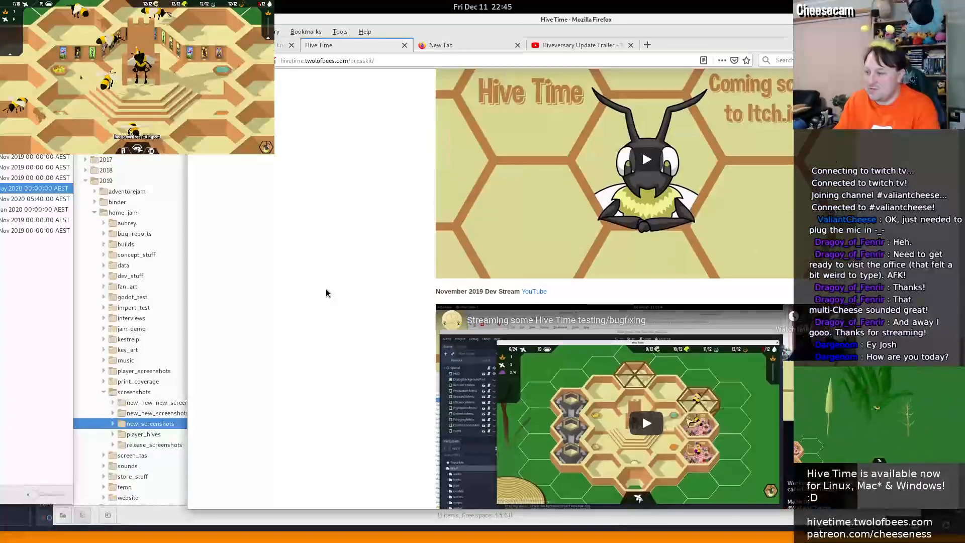
{"action": "scroll", "coordinate": [326, 293], "scroll_direction": "down", "scroll_amount": 14}
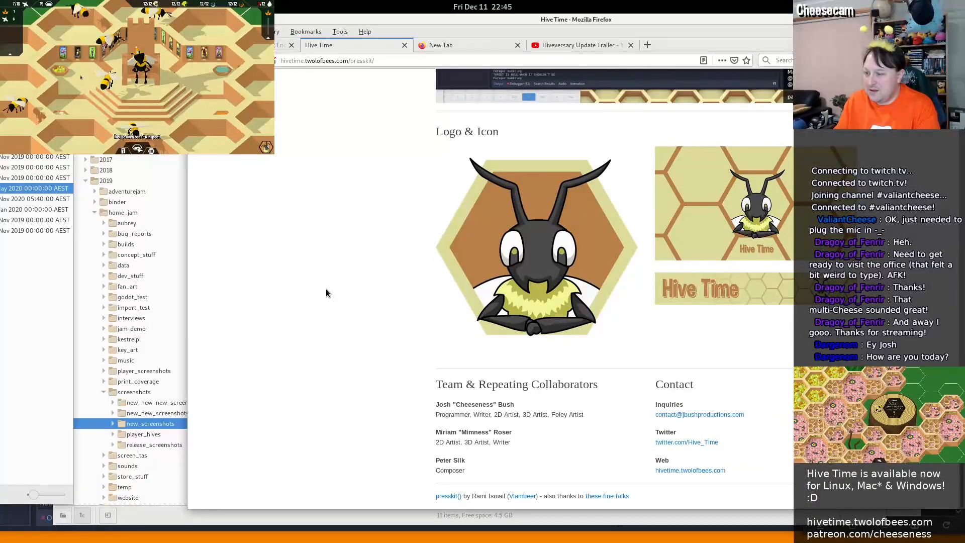
{"action": "scroll", "coordinate": [326, 293], "scroll_direction": "up", "scroll_amount": 20}
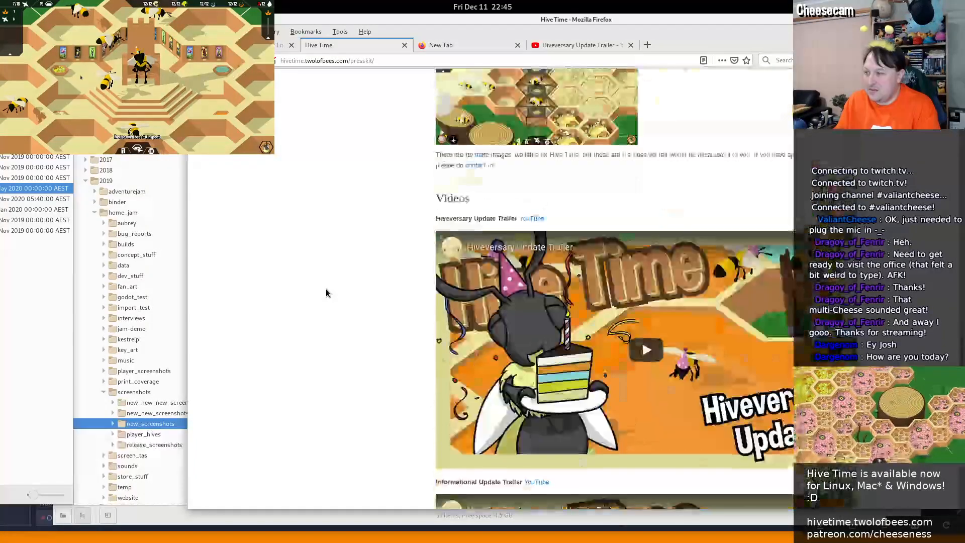
{"action": "scroll", "coordinate": [325, 293], "scroll_direction": "up", "scroll_amount": 20}
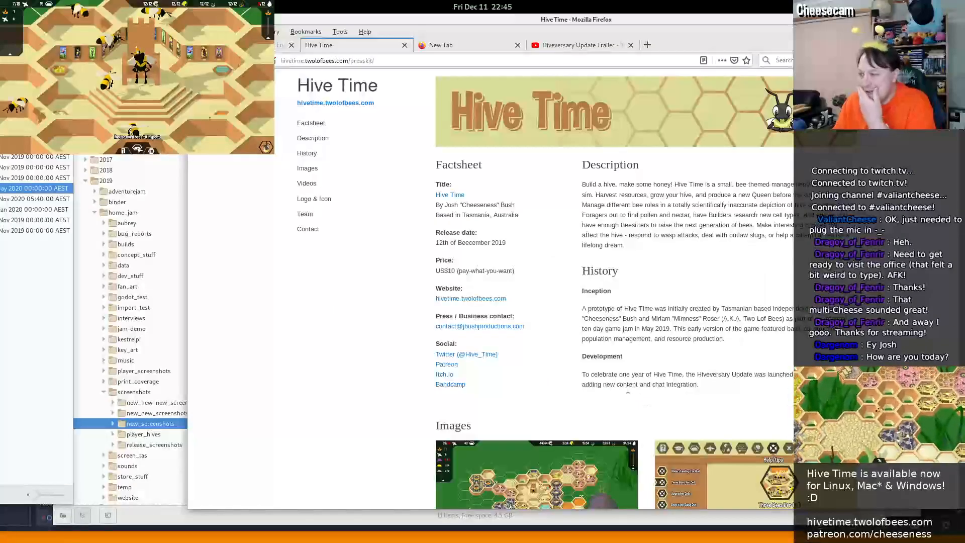
Highlight the Development paragraph, select another file in the server's file list, and reload the press kit to check the History text
{"action": "triple_click", "coordinate": [676, 374]}
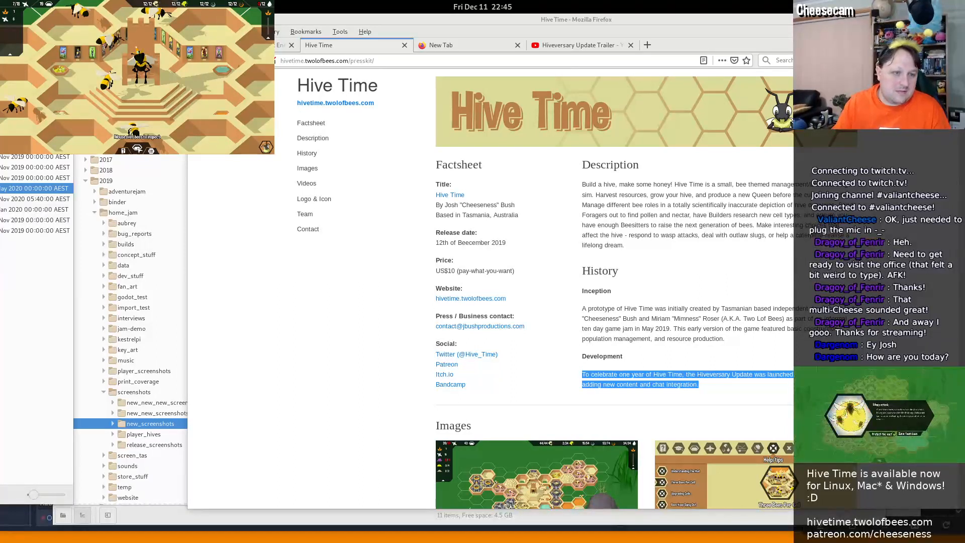
{"action": "left_click", "coordinate": [35, 220]}
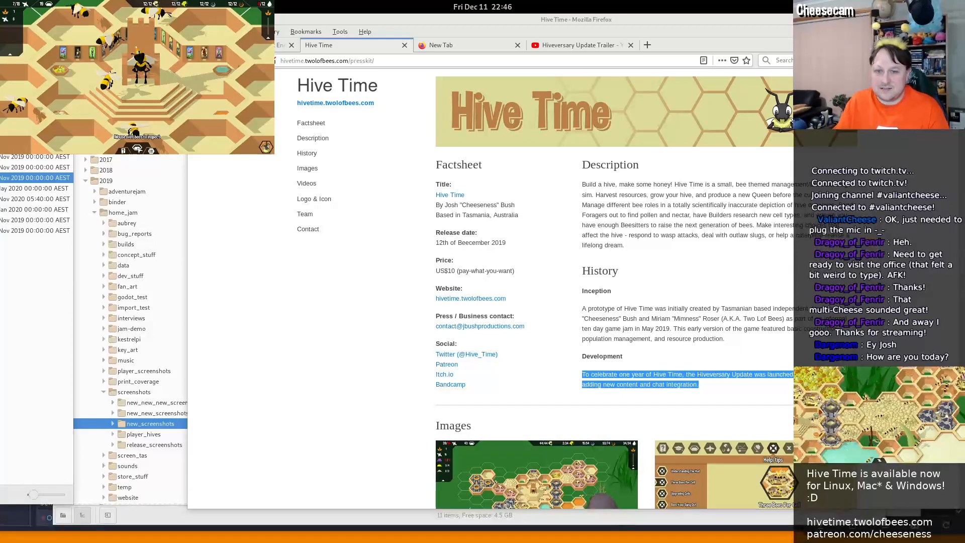
{"action": "left_click", "coordinate": [626, 320]}
{"action": "key", "text": "ctrl+l"}
{"action": "key", "text": "Return"}
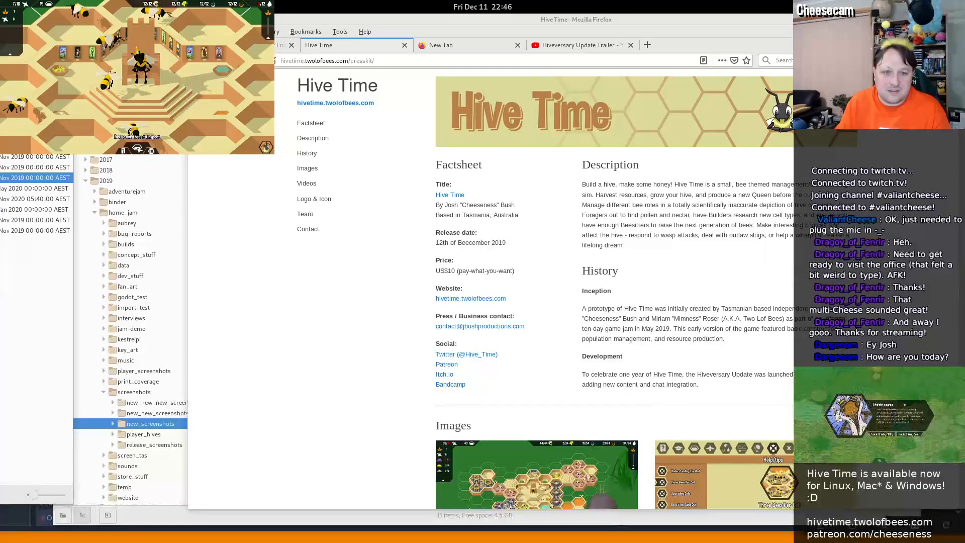
{"action": "left_click", "coordinate": [707, 276]}
{"action": "key", "text": "F5"}
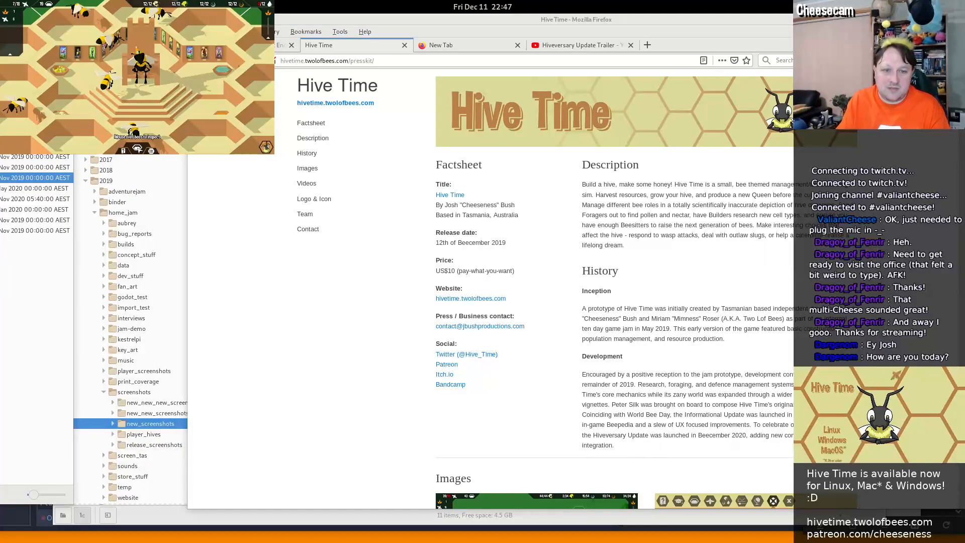
Reload the press kit page repeatedly to check how the Development text's paragraphs are laid out
{"action": "left_click", "coordinate": [715, 331]}
{"action": "key", "text": "F5"}
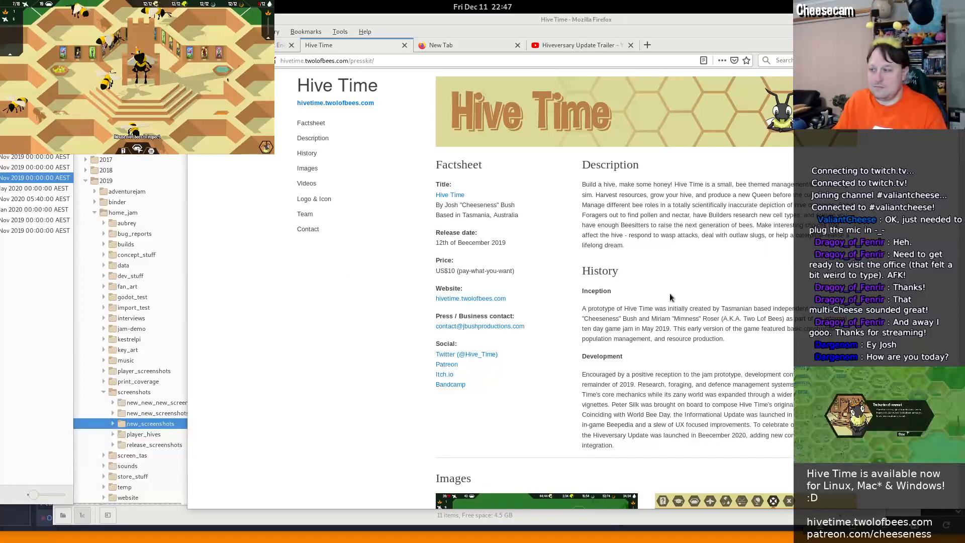
{"action": "key", "text": "F5"}
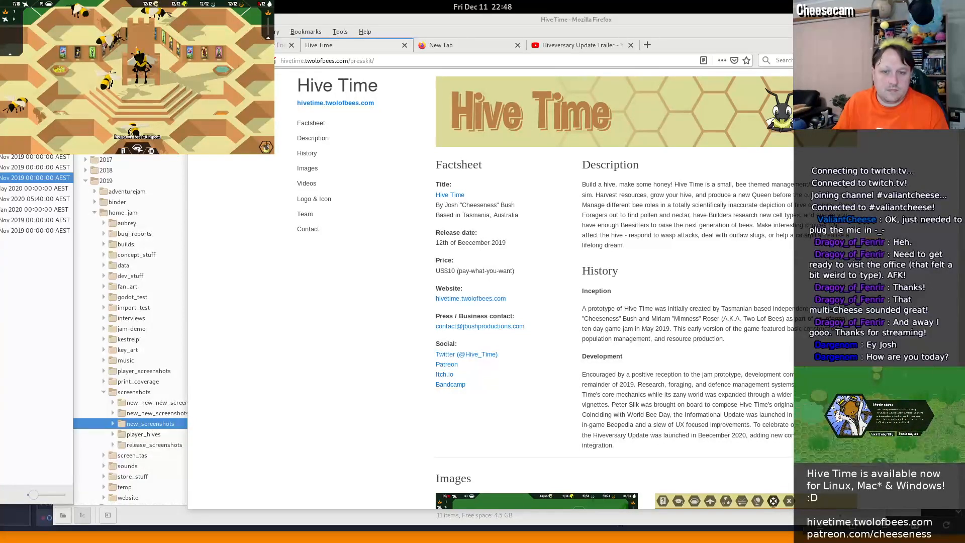
{"action": "left_click", "coordinate": [723, 346]}
{"action": "key", "text": "F5"}
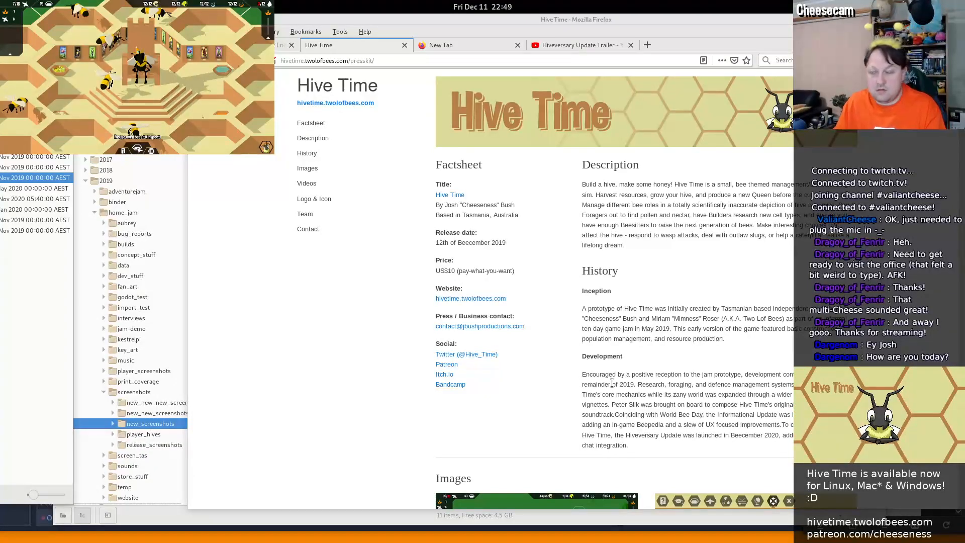
{"action": "key", "text": "F5"}
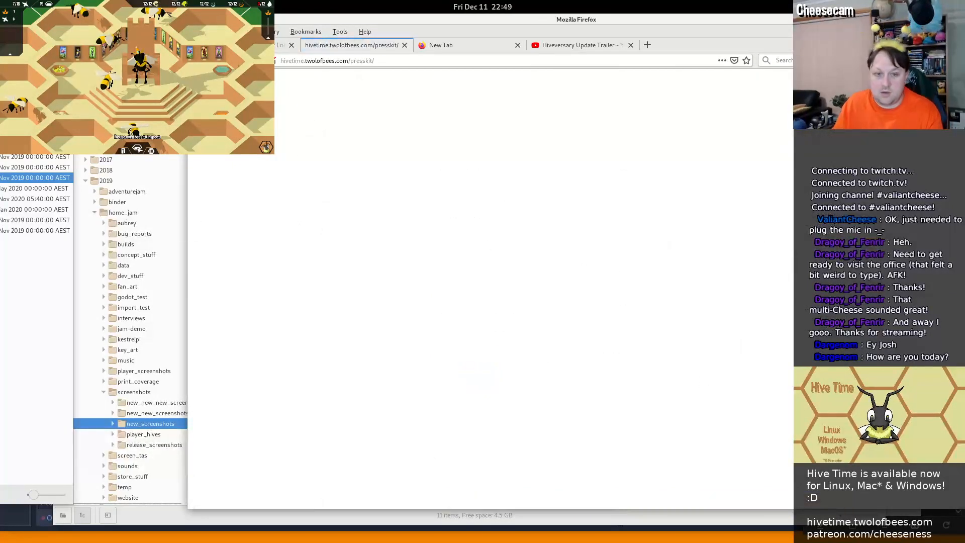
Select the server file dated November 2020, return to the browser, and reload the press kit to recheck its History section
{"action": "left_click", "coordinate": [34, 199]}
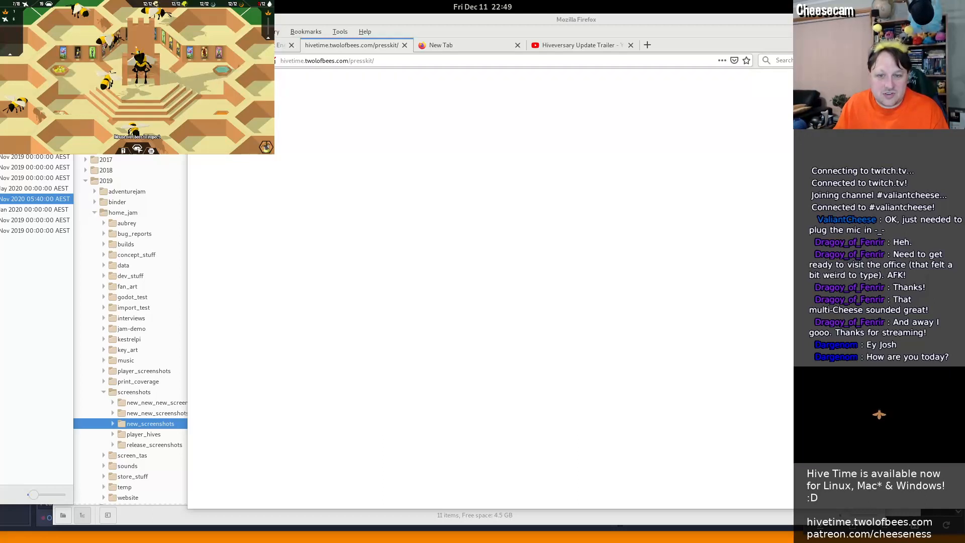
{"action": "key", "text": "alt+Tab"}
{"action": "key", "text": "alt+Tab"}
{"action": "key", "text": "alt+shift+Tab"}
{"action": "key", "text": "alt+shift+Tab"}
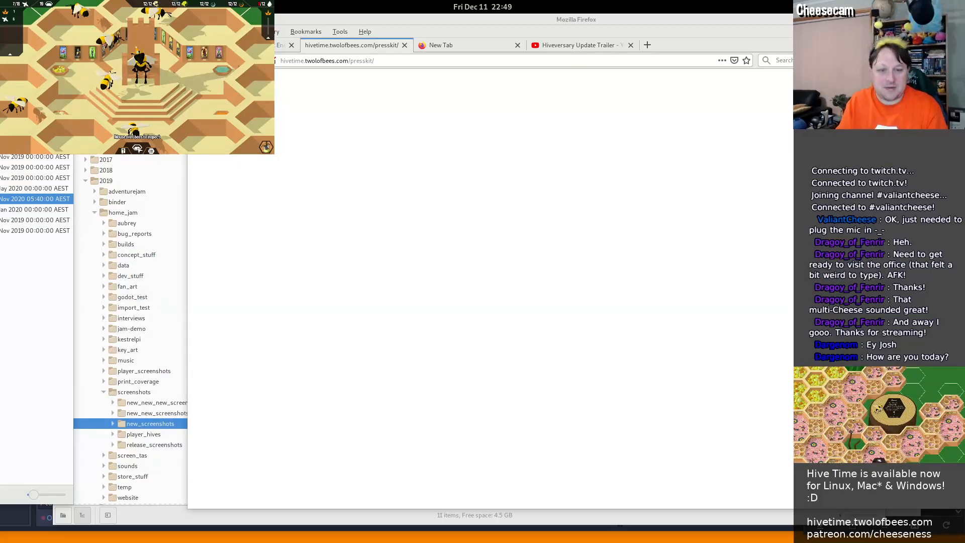
{"action": "left_click", "coordinate": [606, 309]}
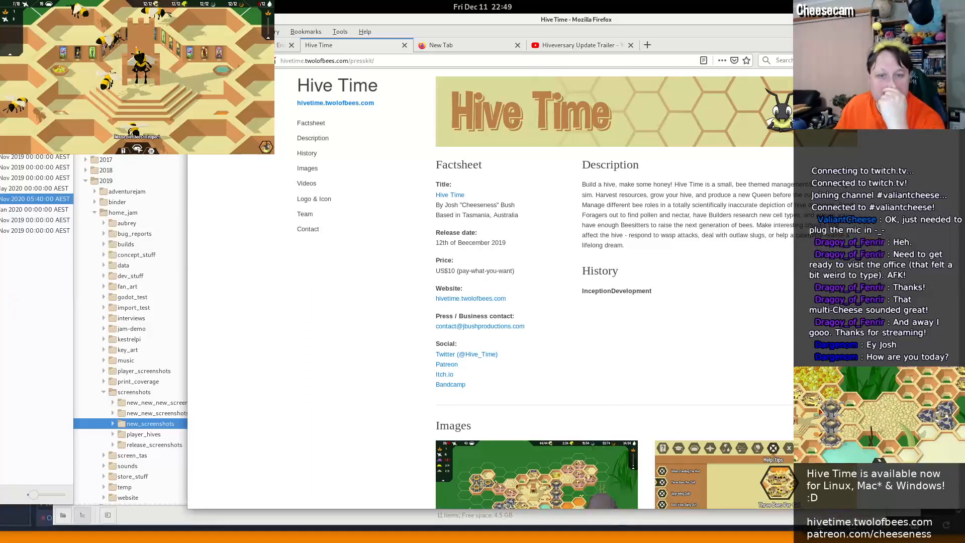
{"action": "key", "text": "alt+Tab"}
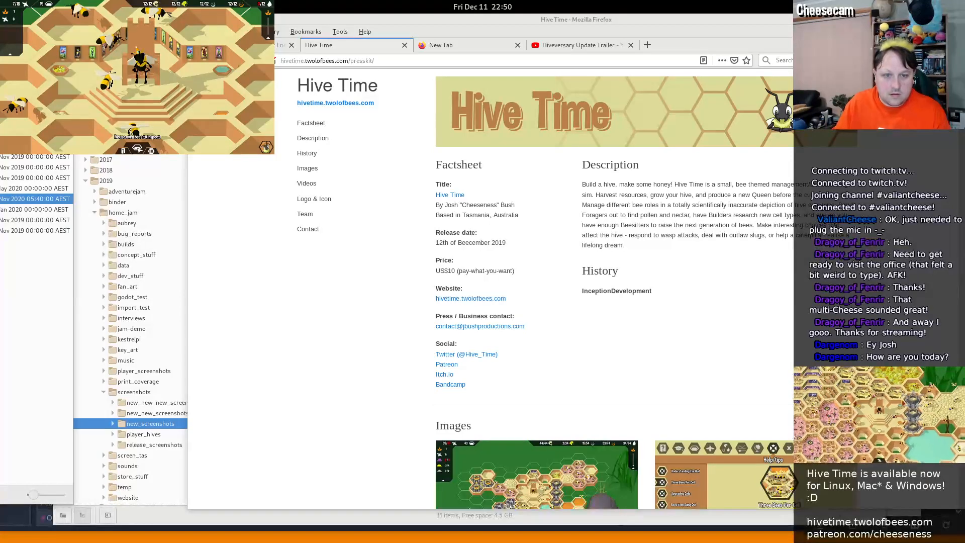
{"action": "key", "text": "F5"}
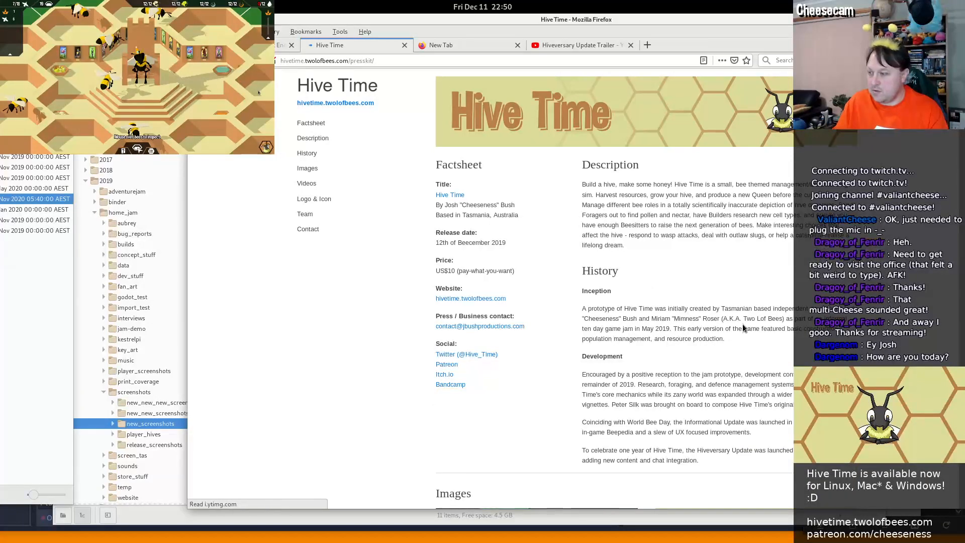
Highlight the three Development paragraphs to proofread them, and glance over the Images and Videos sections below
{"action": "scroll", "coordinate": [743, 328], "scroll_direction": "down", "scroll_amount": 1}
{"action": "mouse_move", "coordinate": [675, 355]}
{"action": "left_mouse_down"}
{"action": "mouse_move", "coordinate": [684, 431]}
{"action": "mouse_move", "coordinate": [685, 371]}
{"action": "mouse_move", "coordinate": [685, 429]}
{"action": "mouse_move", "coordinate": [670, 357]}
{"action": "left_mouse_up"}
{"action": "triple_click", "coordinate": [685, 371]}
{"action": "triple_click", "coordinate": [685, 429]}
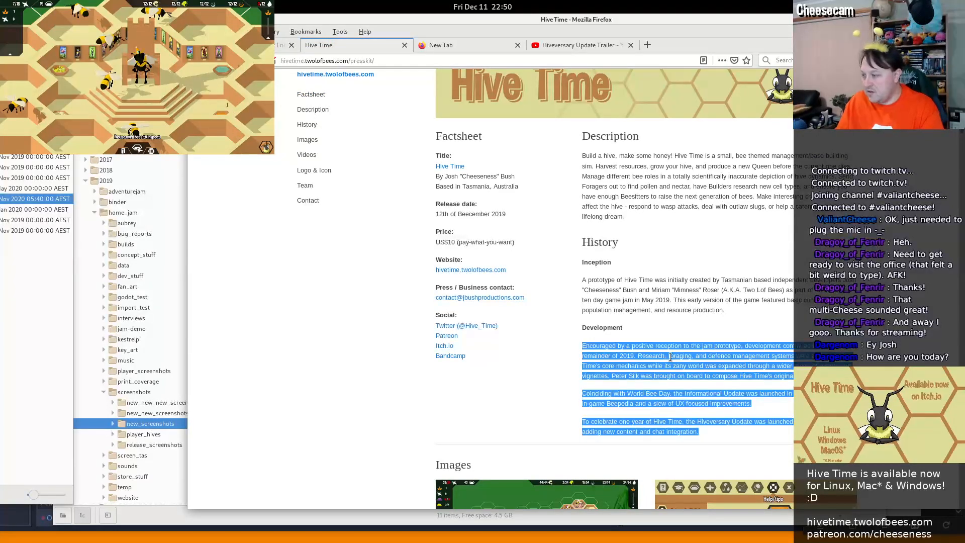
{"action": "left_click", "coordinate": [670, 357]}
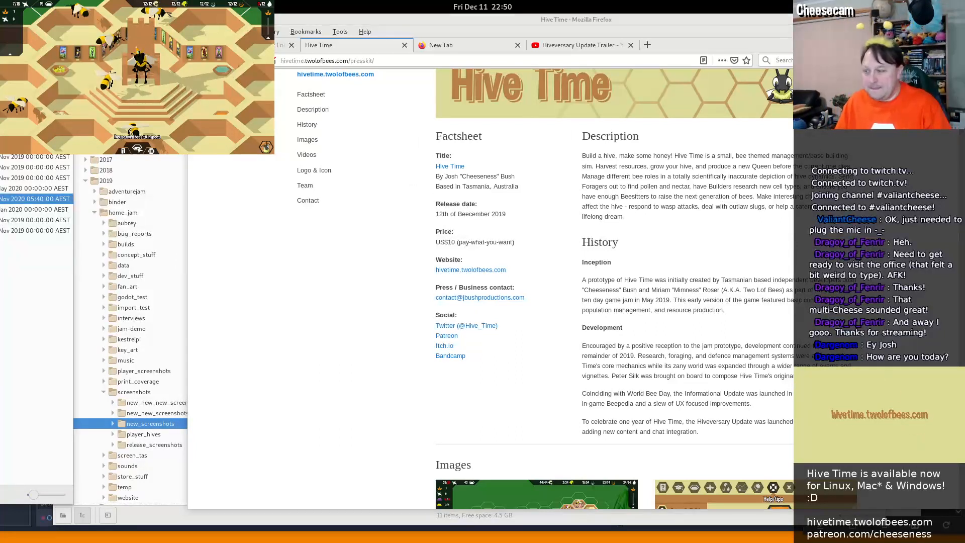
{"action": "scroll", "coordinate": [603, 301], "scroll_direction": "down", "scroll_amount": 3}
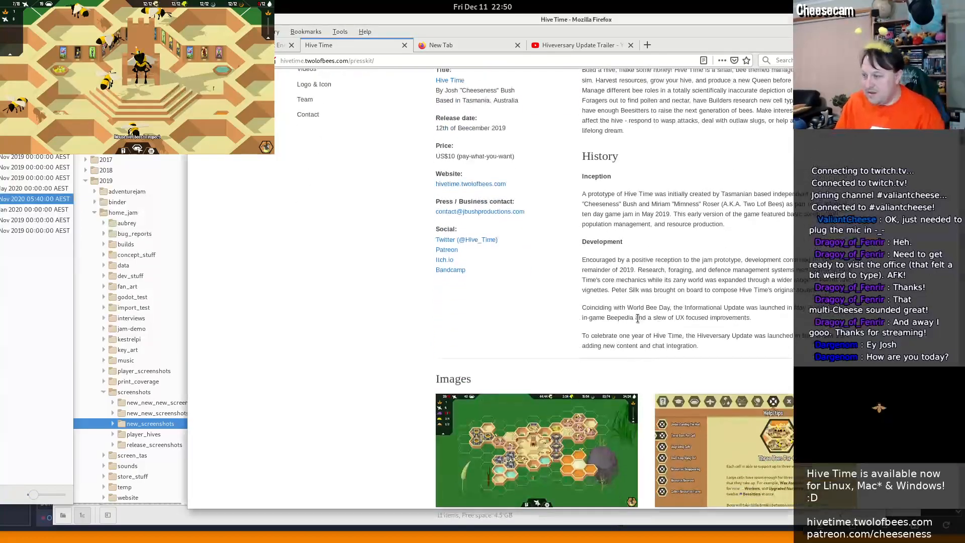
{"action": "scroll", "coordinate": [638, 319], "scroll_direction": "down", "scroll_amount": 20}
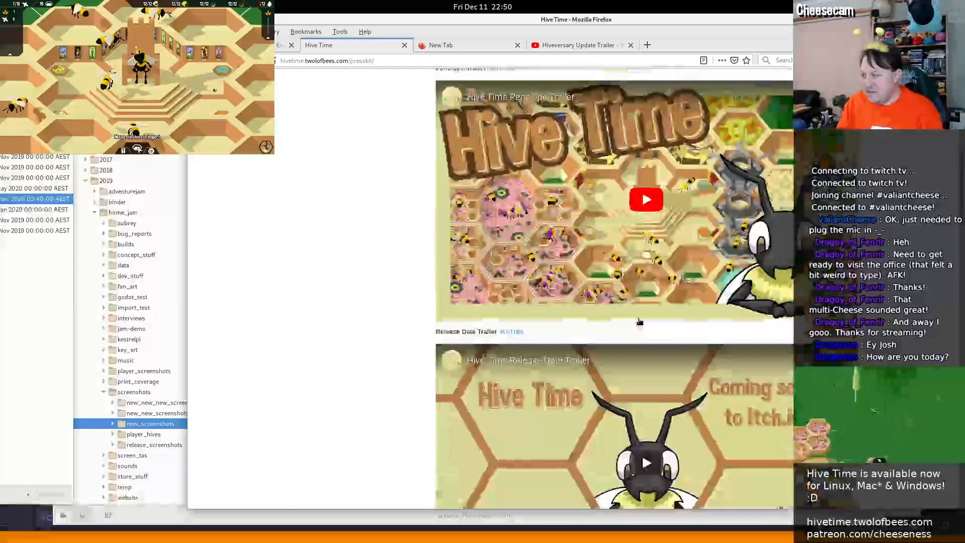
{"action": "scroll", "coordinate": [638, 320], "scroll_direction": "up", "scroll_amount": 20}
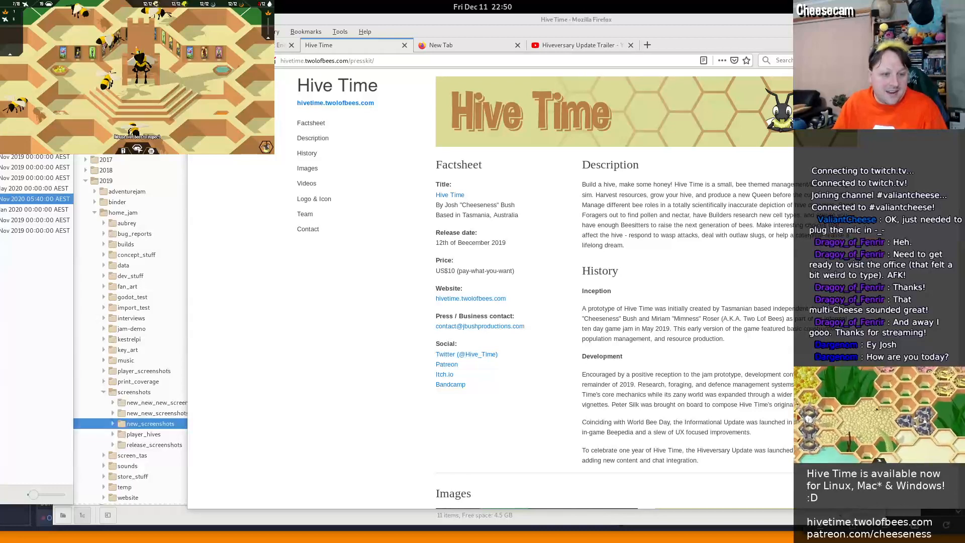
Switch to september_2020_todo.txt and mark "New presskit and website screenshots" and "New trailer?" with a leading "+" in the Admin list
{"action": "key", "text": "alt+Tab"}
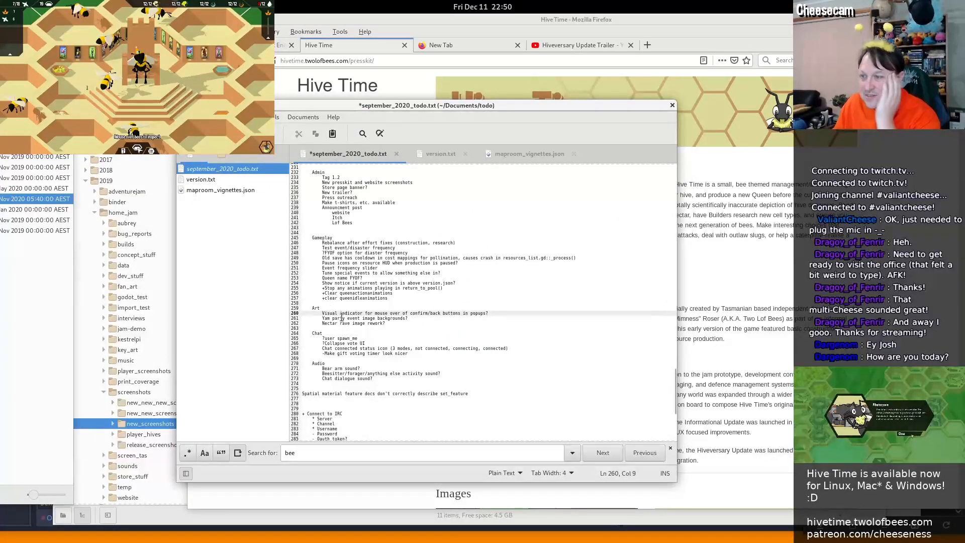
{"action": "scroll", "coordinate": [341, 318], "scroll_direction": "up", "scroll_amount": 3}
{"action": "left_click", "coordinate": [322, 249]}
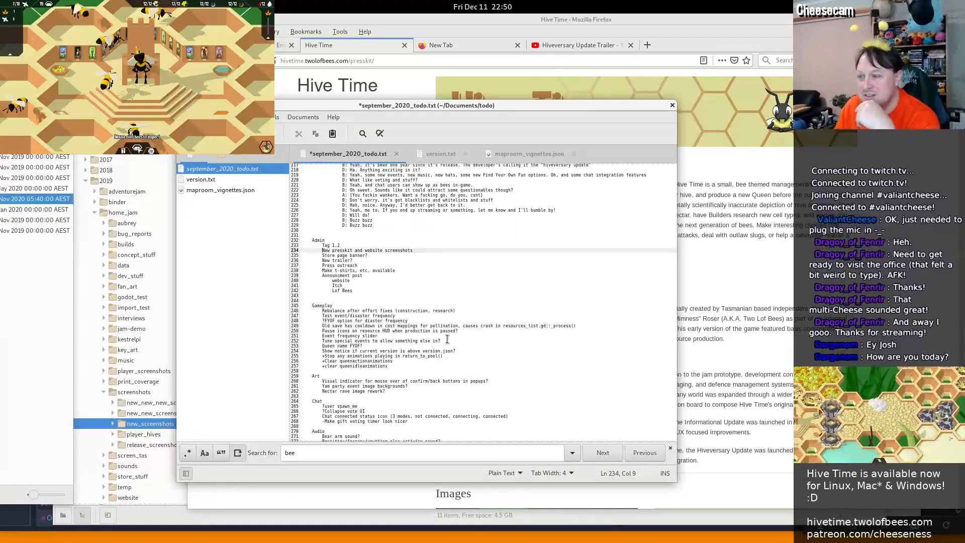
{"action": "type", "text": "+"}
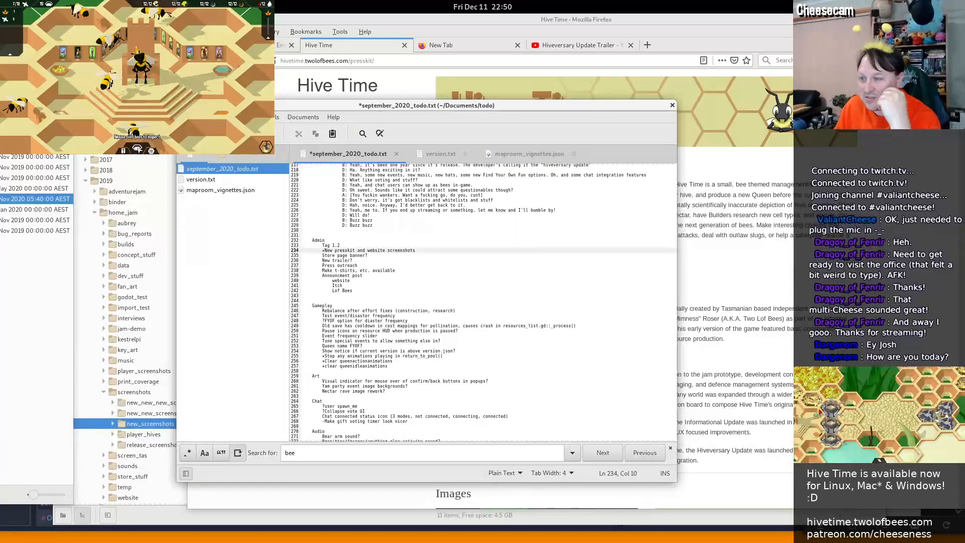
{"action": "left_click", "coordinate": [322, 255]}
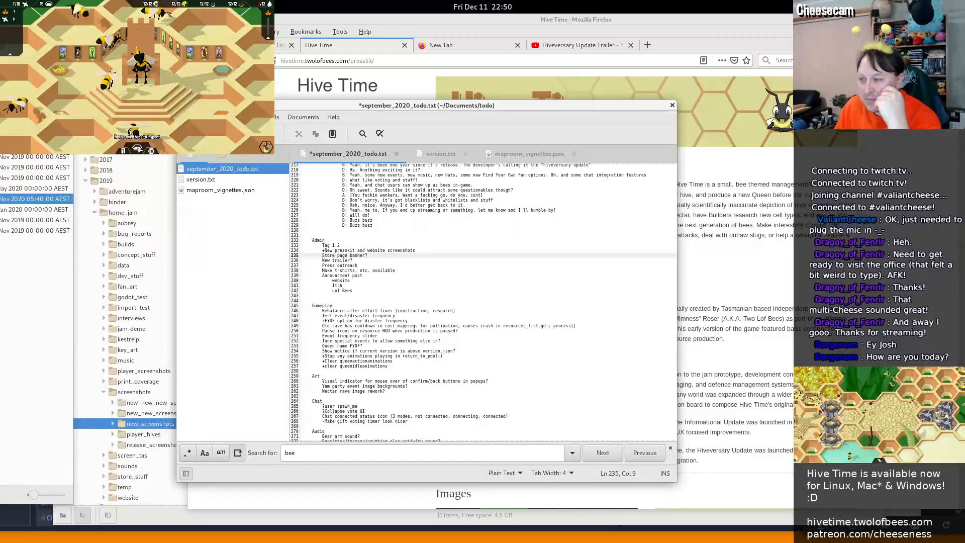
{"action": "left_click", "coordinate": [322, 260]}
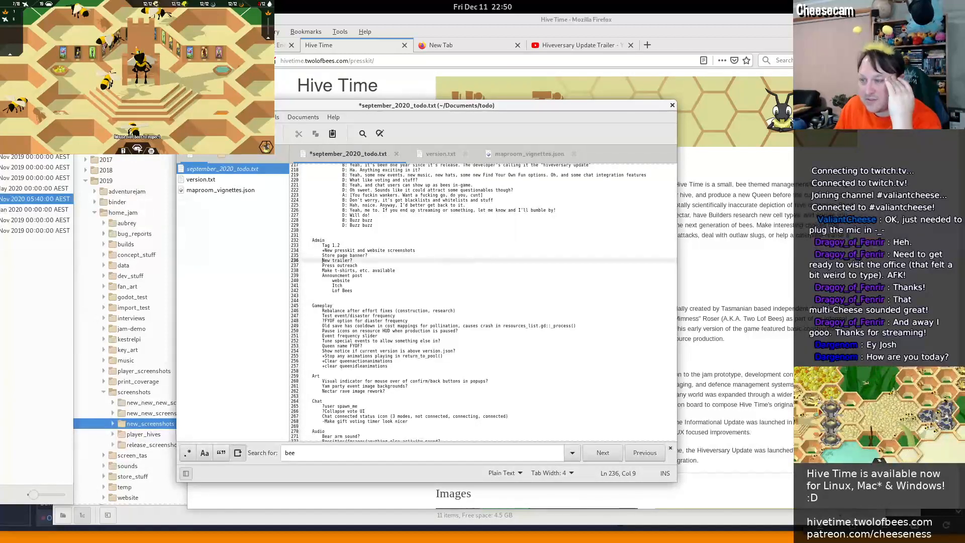
{"action": "type", "text": "+"}
Move the "+New trailer?" line above "Store page banner?" in the Admin list
{"action": "left_click", "coordinate": [322, 266]}
{"action": "key", "text": "Home"}
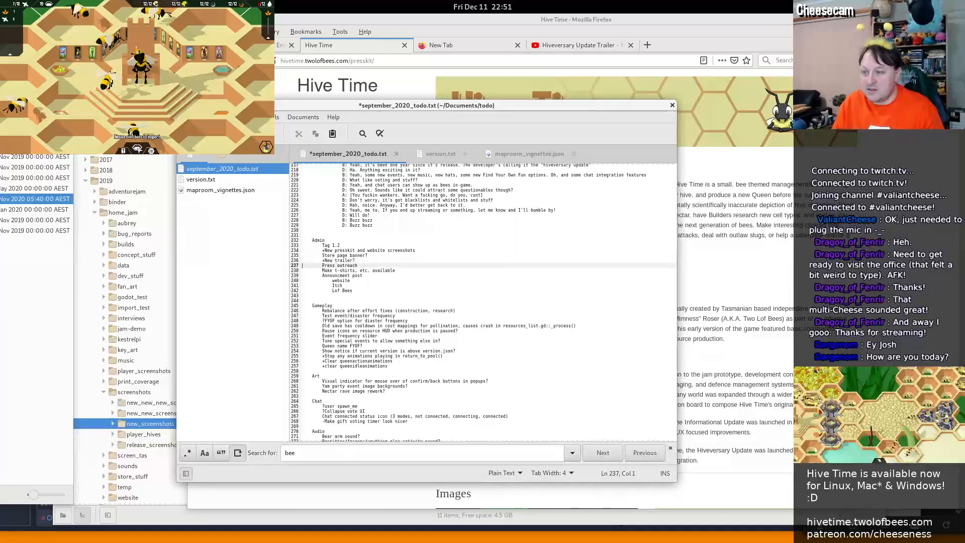
{"action": "key", "text": "Up"}
{"action": "key", "text": "shift+Down"}
{"action": "key", "text": "ctrl+x"}
{"action": "key", "text": "Up"}
{"action": "key", "text": "ctrl+v"}
{"action": "key", "text": "Up"}
{"action": "key", "text": "Up"}
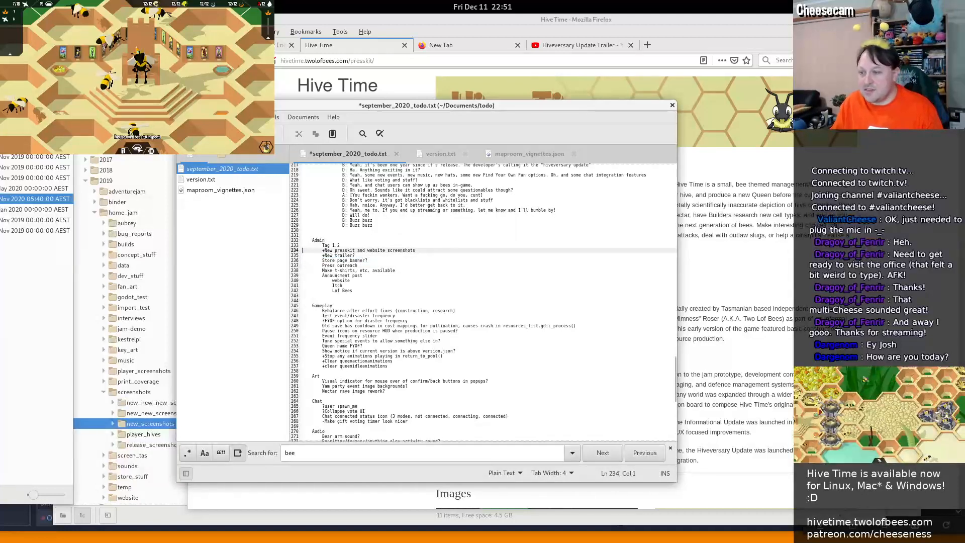
Move the two lines marked "+" above "Tag 1.2" so they head the Admin list
{"action": "key", "text": "shift+Down"}
{"action": "key", "text": "shift+Down"}
{"action": "key", "text": "ctrl+x"}
{"action": "key", "text": "Up"}
{"action": "key", "text": "ctrl+v"}
{"action": "key", "text": "Down"}
{"action": "key", "text": "Down"}
{"action": "key", "text": "Down"}
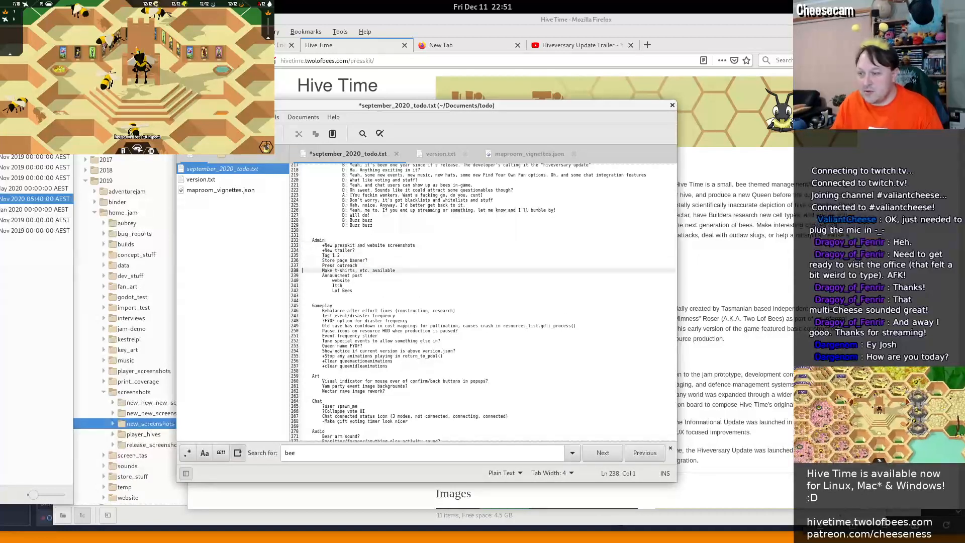
{"action": "key", "text": "Down"}
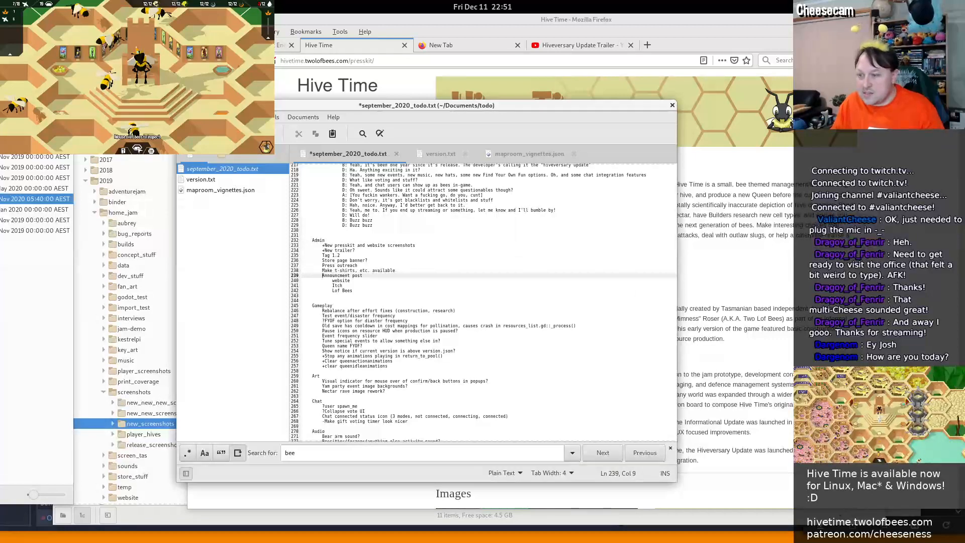
{"action": "key", "text": "Right"}
{"action": "key", "text": "Right"}
{"action": "key", "text": "Right"}
{"action": "key", "text": "Right"}
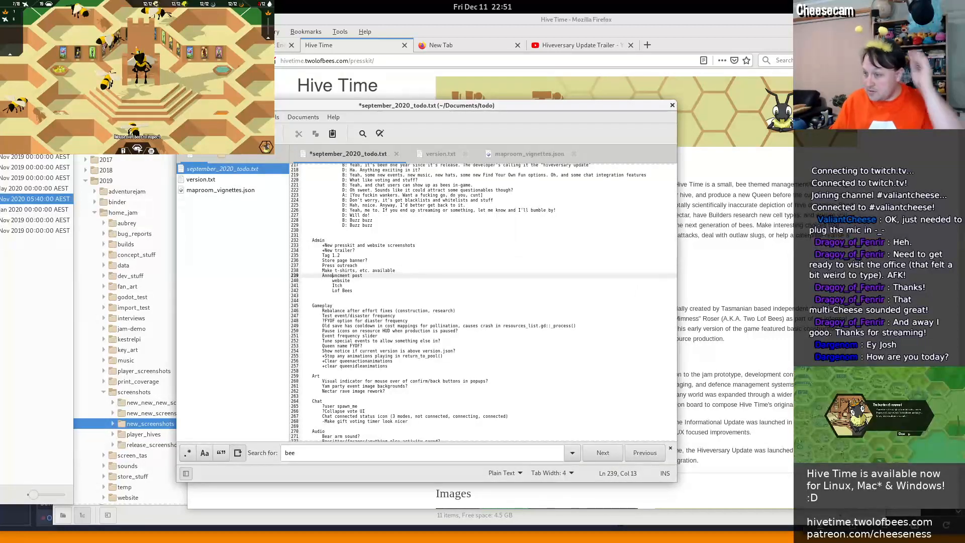
{"action": "key", "text": "Up"}
{"action": "key", "text": "Up"}
{"action": "key", "text": "Up"}
{"action": "key", "text": "Up"}
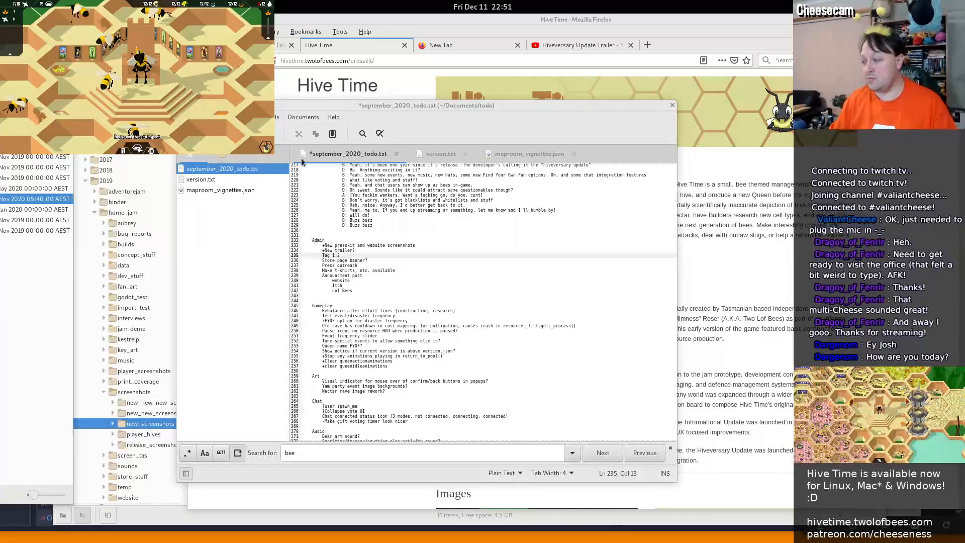
Switch to Firefox and look over the screenshots and trailers in the press kit's Images and Videos sections
{"action": "left_click", "coordinate": [761, 294]}
{"action": "scroll", "coordinate": [761, 295], "scroll_direction": "down", "scroll_amount": 8}
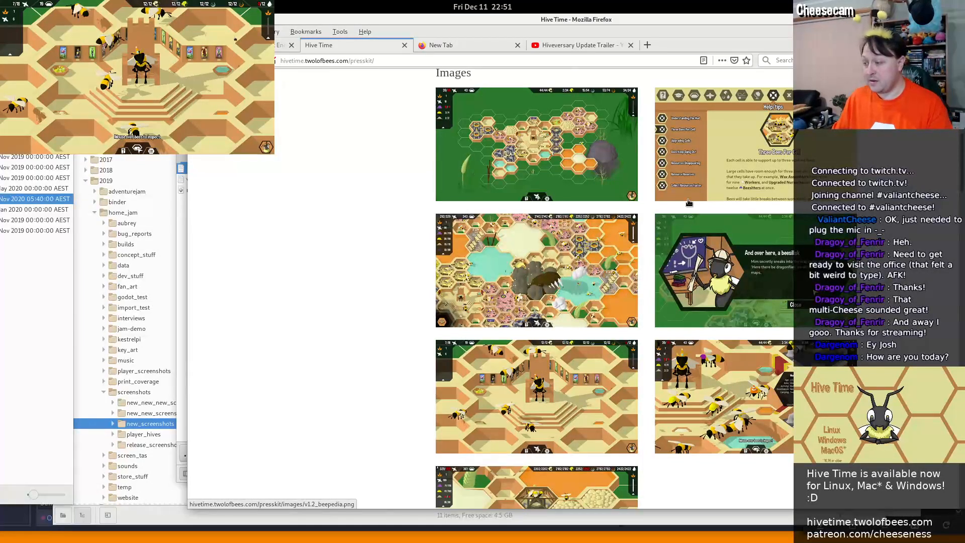
{"action": "scroll", "coordinate": [762, 298], "scroll_direction": "down", "scroll_amount": 2}
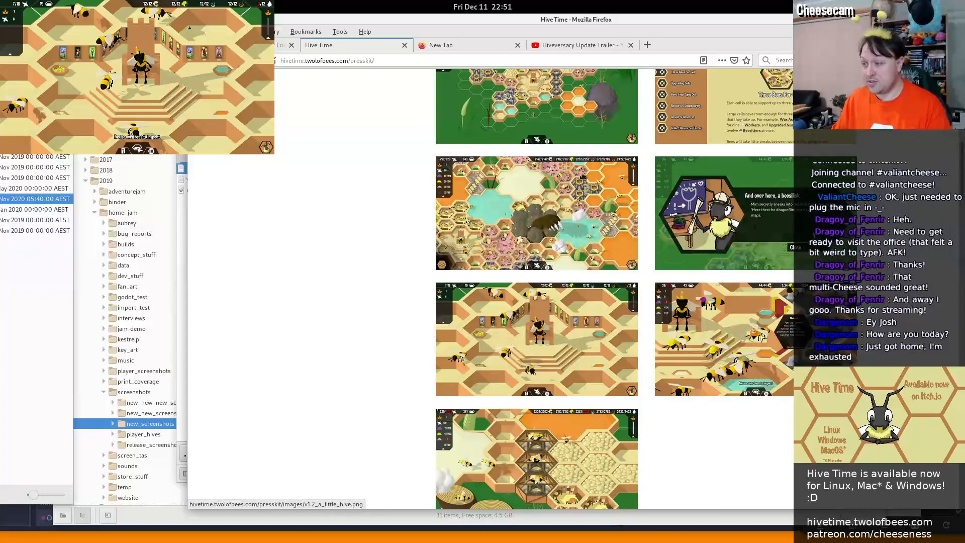
{"action": "scroll", "coordinate": [686, 362], "scroll_direction": "down", "scroll_amount": 4}
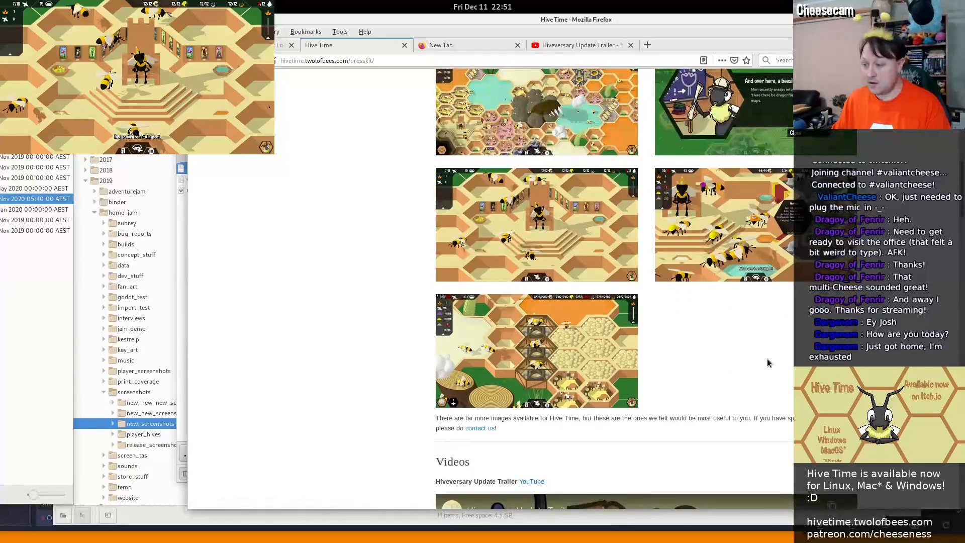
{"action": "scroll", "coordinate": [767, 245], "scroll_direction": "down", "scroll_amount": 13}
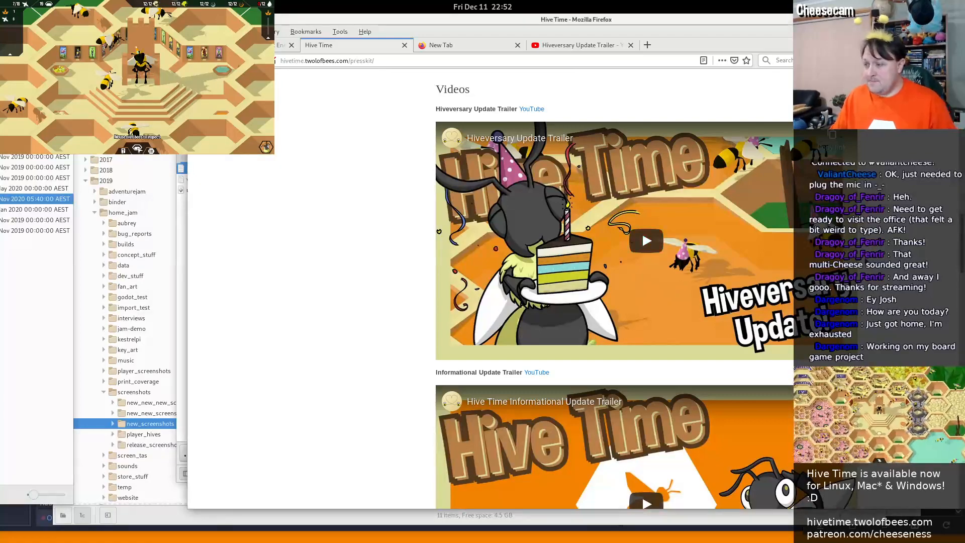
{"action": "scroll", "coordinate": [613, 289], "scroll_direction": "down", "scroll_amount": 6}
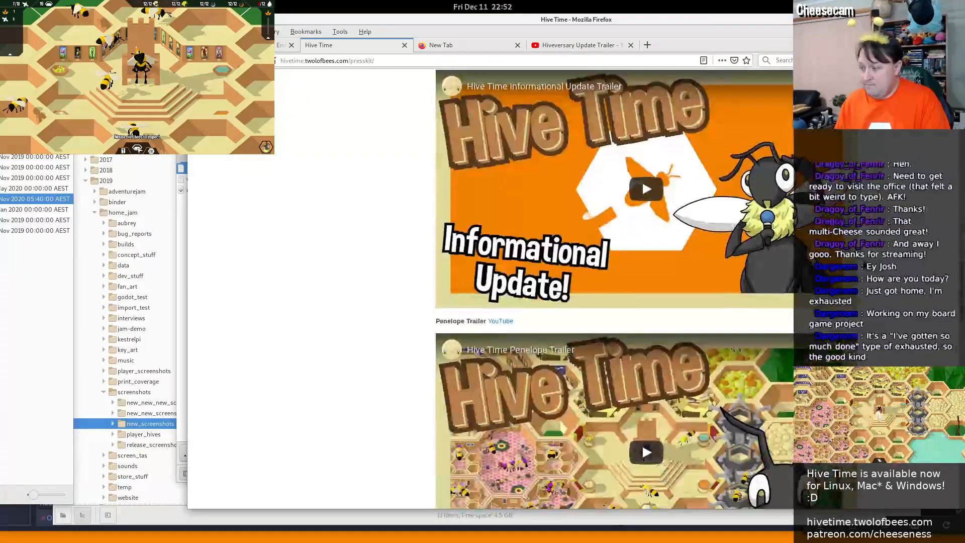
{"action": "scroll", "coordinate": [613, 289], "scroll_direction": "down", "scroll_amount": 8}
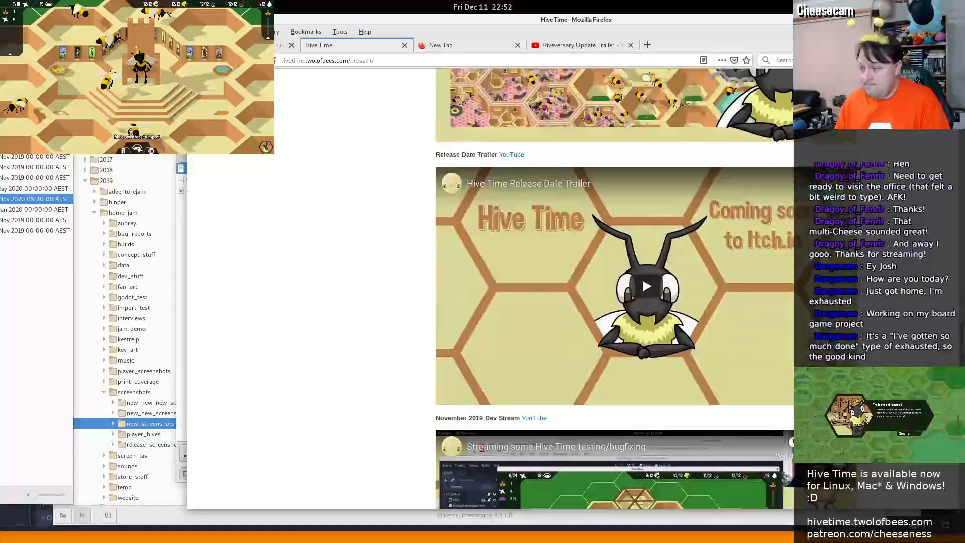
{"action": "scroll", "coordinate": [613, 289], "scroll_direction": "up", "scroll_amount": 18}
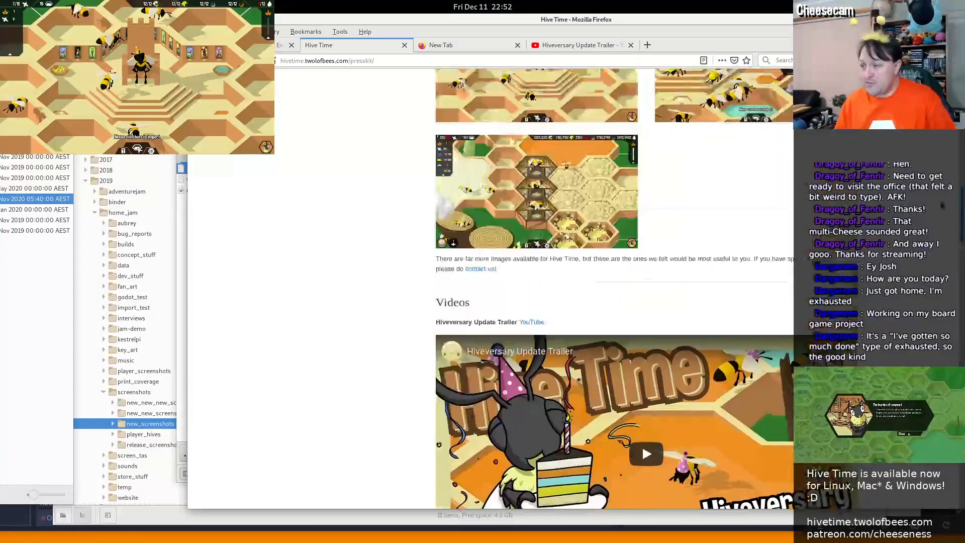
{"action": "scroll", "coordinate": [613, 289], "scroll_direction": "up", "scroll_amount": 3}
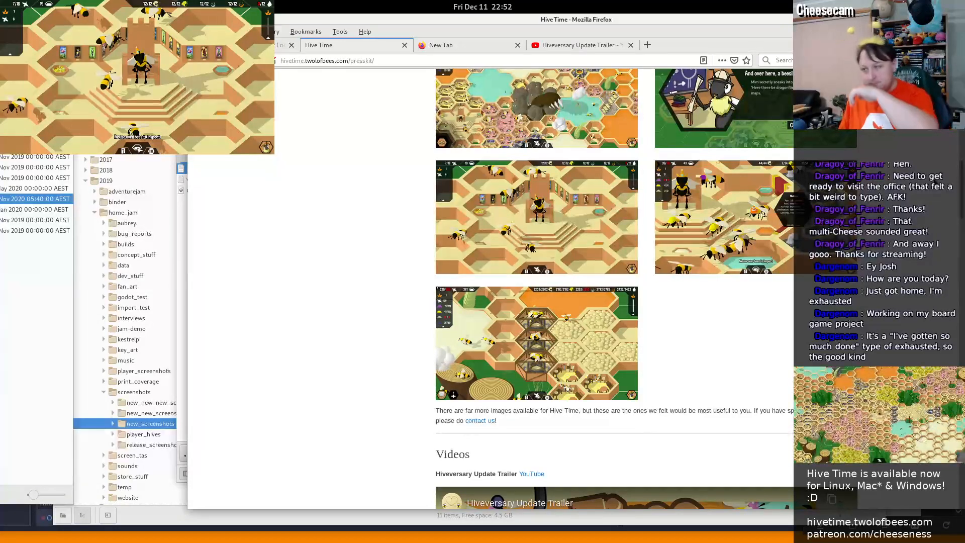
{"action": "scroll", "coordinate": [576, 243], "scroll_direction": "up", "scroll_amount": 3}
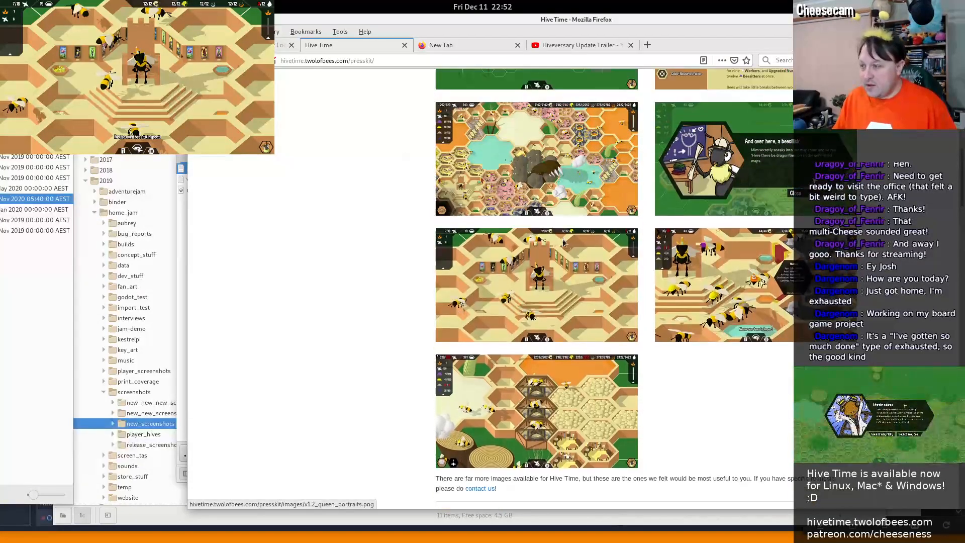
{"action": "scroll", "coordinate": [576, 243], "scroll_direction": "up", "scroll_amount": 1}
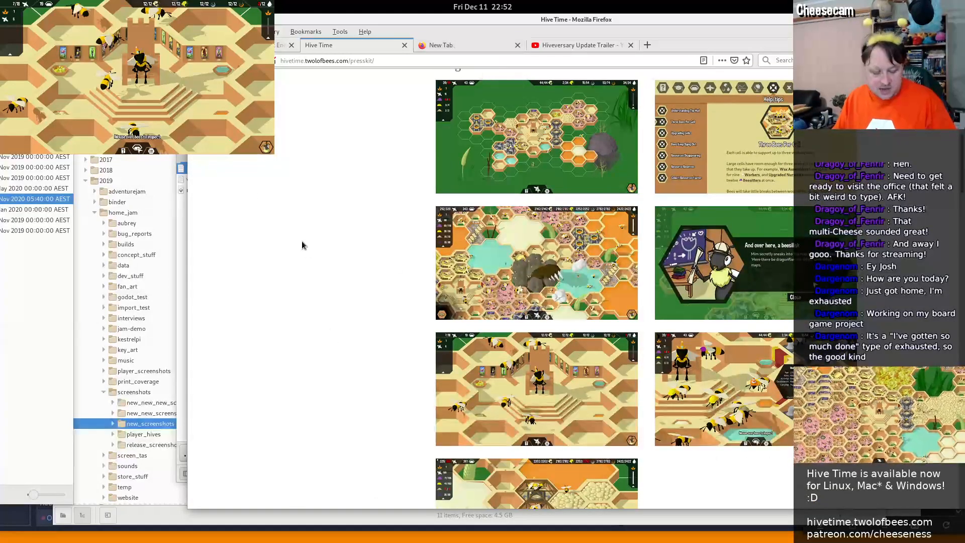
Switch to the terminal in the godot_test folder and bring up a free command prompt below the chat log
{"action": "key", "text": "alt+Tab"}
{"action": "key", "text": "alt+Tab"}
{"action": "key", "text": "alt+Tab"}
{"action": "key", "text": "alt+Tab"}
{"action": "key", "text": "alt+Tab"}
{"action": "key", "text": "alt+Tab"}
{"action": "key", "text": "alt+Tab"}
{"action": "key", "text": "alt+Tab"}
{"action": "key", "text": "alt+Tab"}
{"action": "key", "text": "alt+Tab"}
{"action": "key", "text": "alt+Tab"}
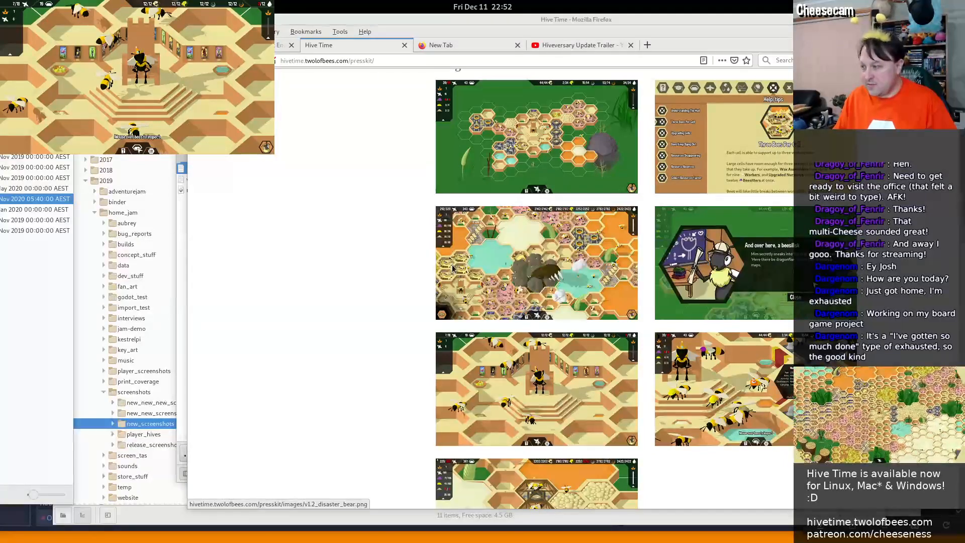
{"action": "key", "text": "alt+Tab"}
{"action": "key", "text": "alt+Tab"}
{"action": "key", "text": "alt+Tab"}
{"action": "key", "text": "alt+Tab"}
{"action": "key", "text": "alt+Tab"}
{"action": "key", "text": "alt+Tab"}
{"action": "key", "text": "alt+Tab"}
{"action": "key", "text": "alt+Tab"}
{"action": "key", "text": "alt+Tab"}
{"action": "key", "text": "alt+Tab"}
{"action": "key", "text": "alt+Tab"}
{"action": "key", "text": "alt+Tab"}
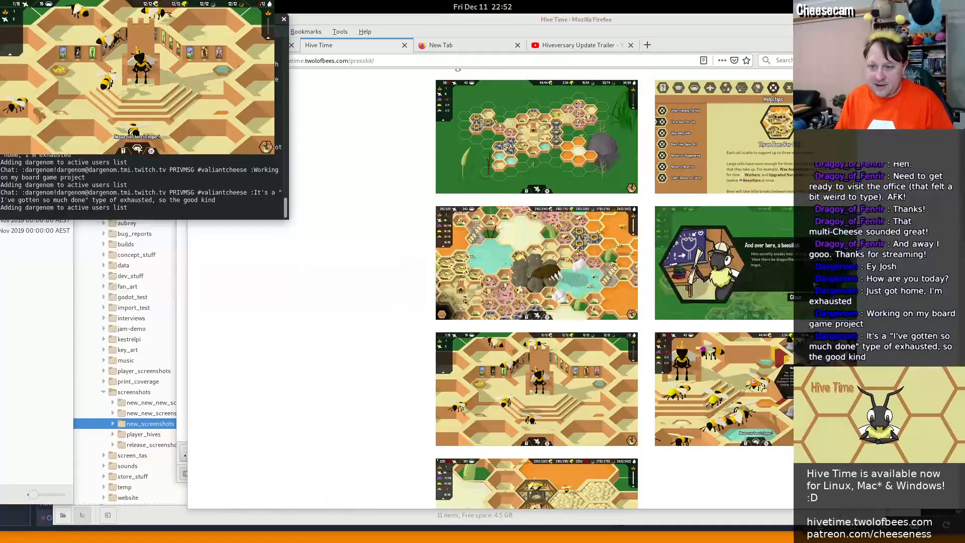
{"action": "key", "text": "ctrl+c"}
{"action": "key", "text": "Return"}
{"action": "key", "text": "Return"}
{"action": "key", "text": "Return"}
{"action": "key", "text": "Return"}
{"action": "key", "text": "Return"}
List the repository's existing tags with git tag
{"action": "key", "text": "alt+Tab"}
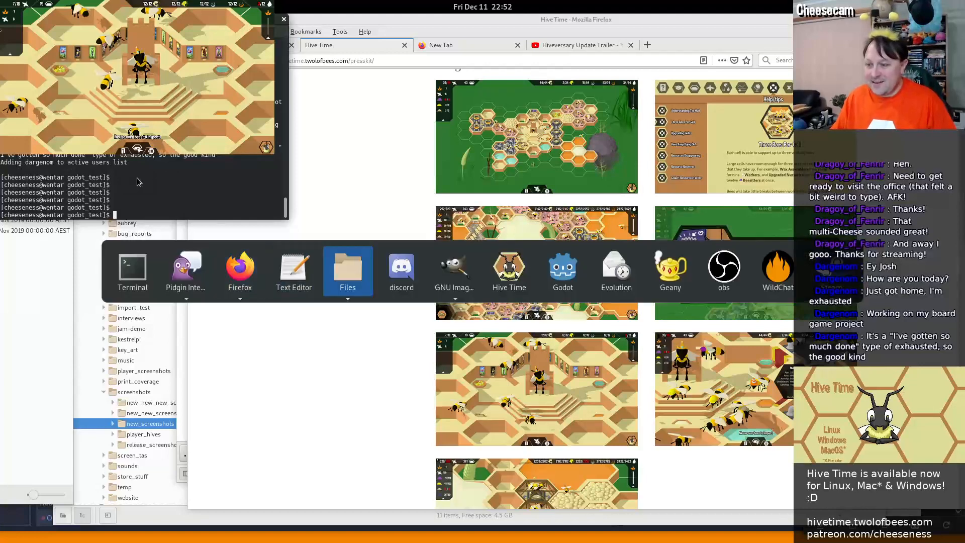
{"action": "key", "text": "alt+shift+Tab"}
{"action": "key", "text": "alt+shift+Tab"}
{"action": "key", "text": "alt+shift+Tab"}
{"action": "key", "text": "alt+shift+Tab"}
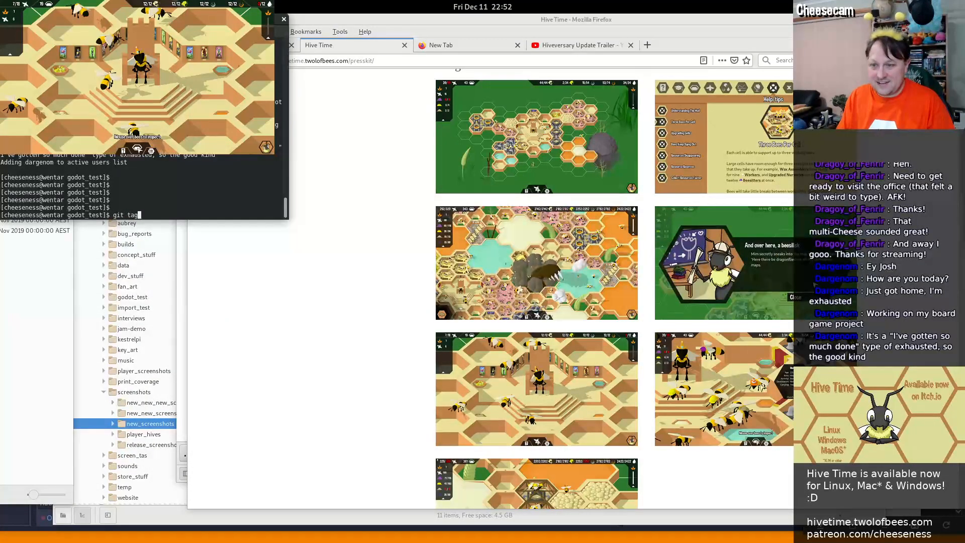
{"action": "type", "text": "git tag"}
{"action": "key", "text": "Return"}
Search the shell history for earlier "git tag" commands to see how previous versions were tagged
{"action": "key", "text": "ctrl+r"}
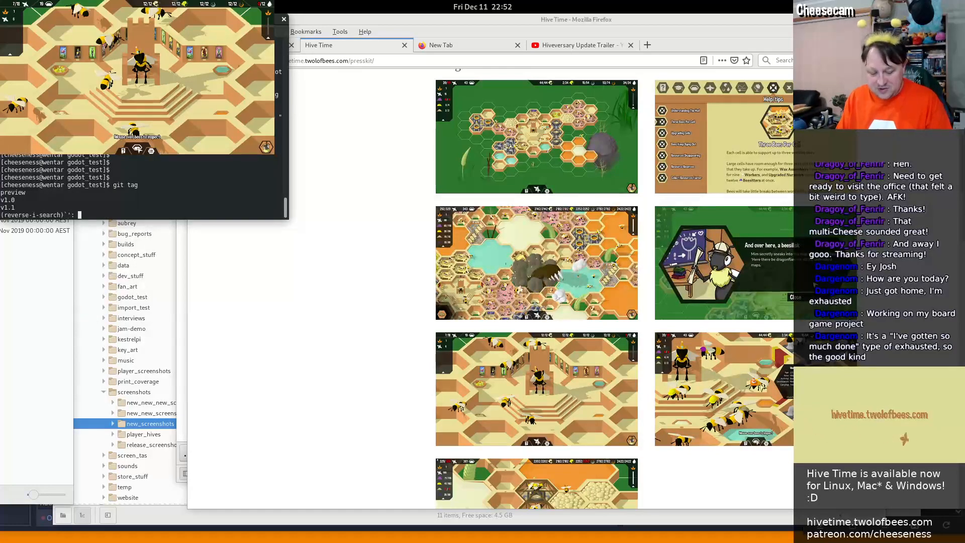
{"action": "type", "text": "git tag"}
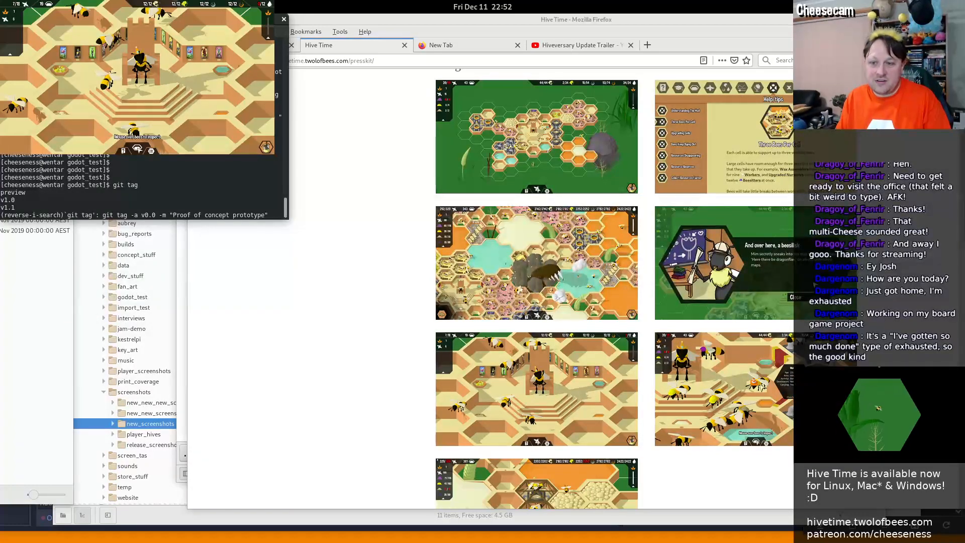
{"action": "key", "text": "ctrl+r"}
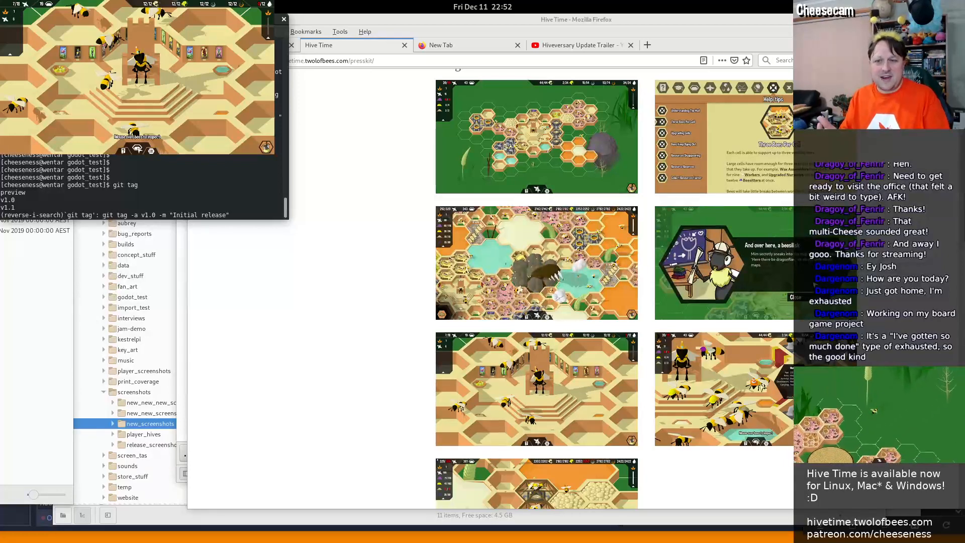
{"action": "key", "text": "ctrl+r"}
{"action": "key", "text": "ctrl+r"}
{"action": "key", "text": "ctrl+c"}
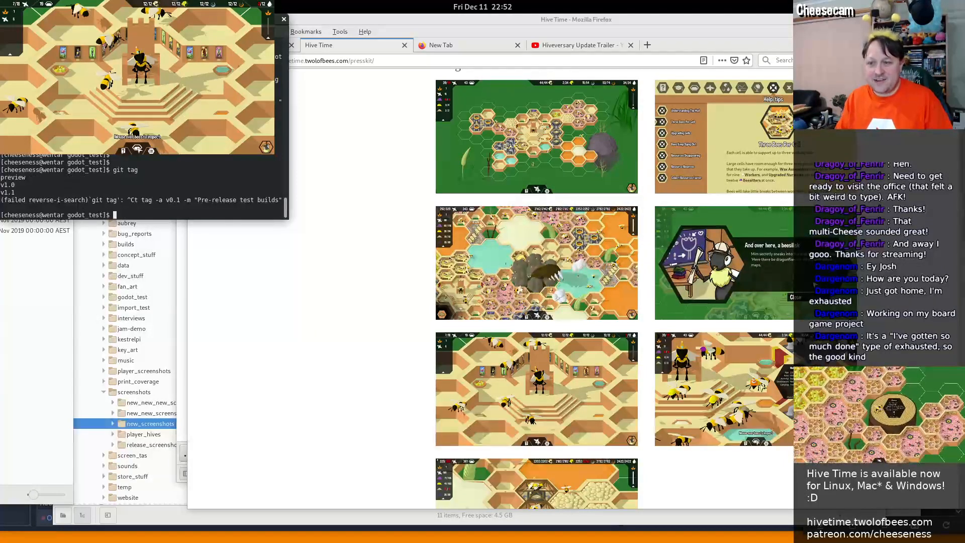
Recall the annotated v0.0 tag command from the shell history and change its version to v1.2
{"action": "key", "text": "ctrl+r"}
{"action": "type", "text": "git"}
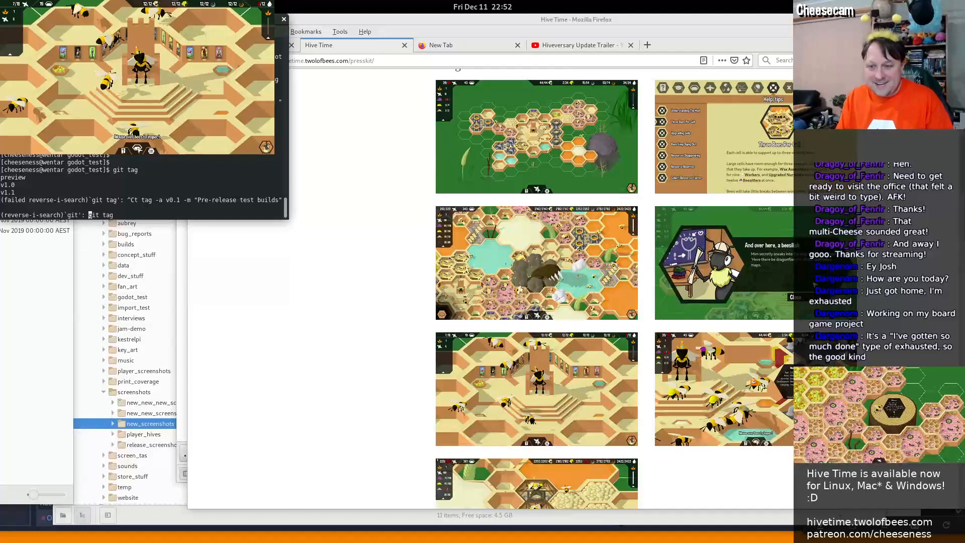
{"action": "type", "text": " ta"}
{"action": "key", "text": "ctrl+r"}
{"action": "key", "text": "Right"}
{"action": "key", "text": "Right"}
{"action": "key", "text": "Right"}
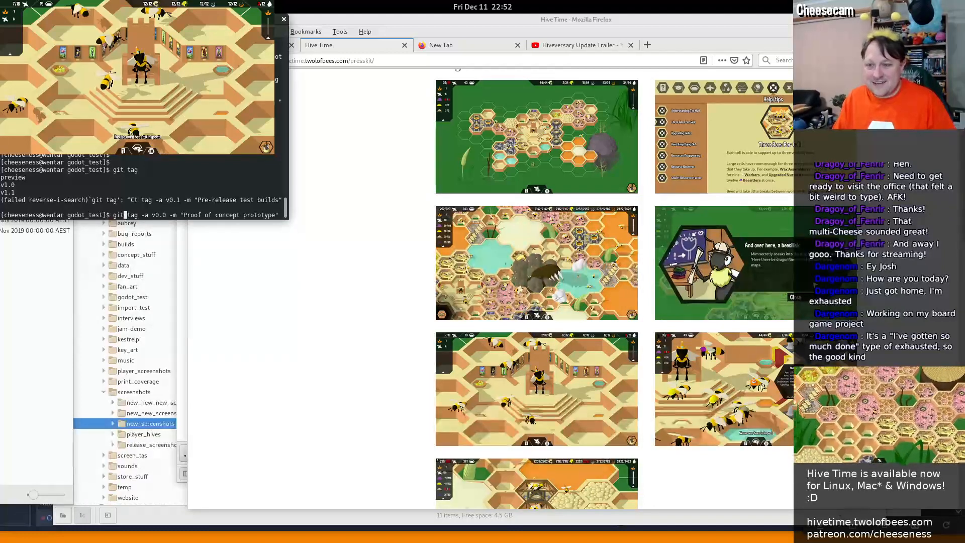
{"action": "key", "text": "Right"}
{"action": "key", "text": "Right"}
{"action": "key", "text": "Right"}
{"action": "key", "text": "Right"}
{"action": "key", "text": "Right"}
{"action": "key", "text": "Right"}
{"action": "key", "text": "Right"}
{"action": "key", "text": "Right"}
{"action": "key", "text": "Right"}
{"action": "key", "text": "Right"}
{"action": "key", "text": "BackSpace"}
{"action": "type", "text": "1"}
{"action": "key", "text": "Right"}
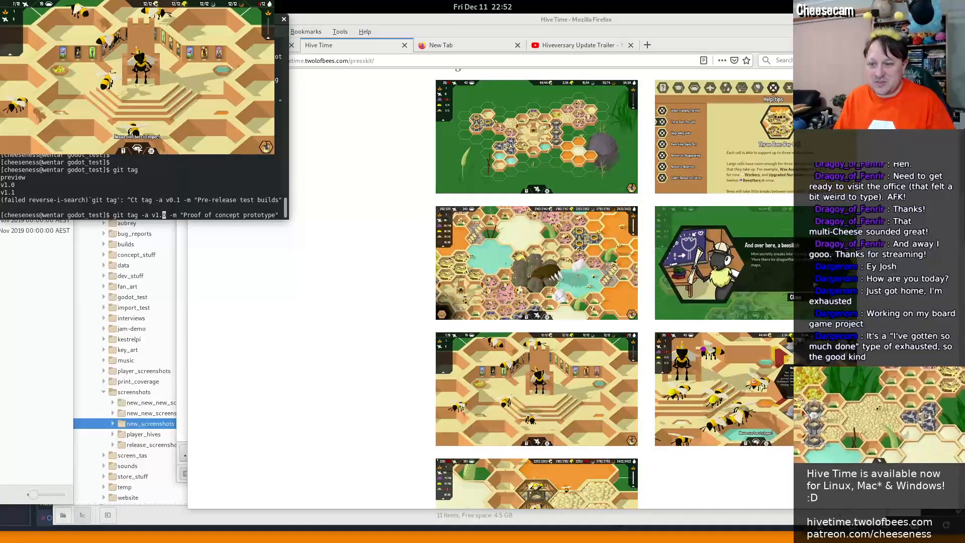
{"action": "key", "text": "Delete"}
{"action": "type", "text": "2"}
Replace the recalled command's tag message with "Hiveversary Update", and abandon the command without running it
{"action": "key", "text": "ctrl+Left"}
{"action": "key", "text": "Delete"}
{"action": "key", "text": "Delete"}
{"action": "key", "text": "Delete"}
{"action": "key", "text": "Delete"}
{"action": "key", "text": "Delete"}
{"action": "key", "text": "Delete"}
{"action": "key", "text": "Delete"}
{"action": "key", "text": "Delete"}
{"action": "key", "text": "Delete"}
{"action": "key", "text": "Delete"}
{"action": "key", "text": "Delete"}
{"action": "key", "text": "Delete"}
{"action": "key", "text": "Delete"}
{"action": "key", "text": "Delete"}
{"action": "key", "text": "Delete"}
{"action": "key", "text": "Delete"}
{"action": "key", "text": "Delete"}
{"action": "key", "text": "Delete"}
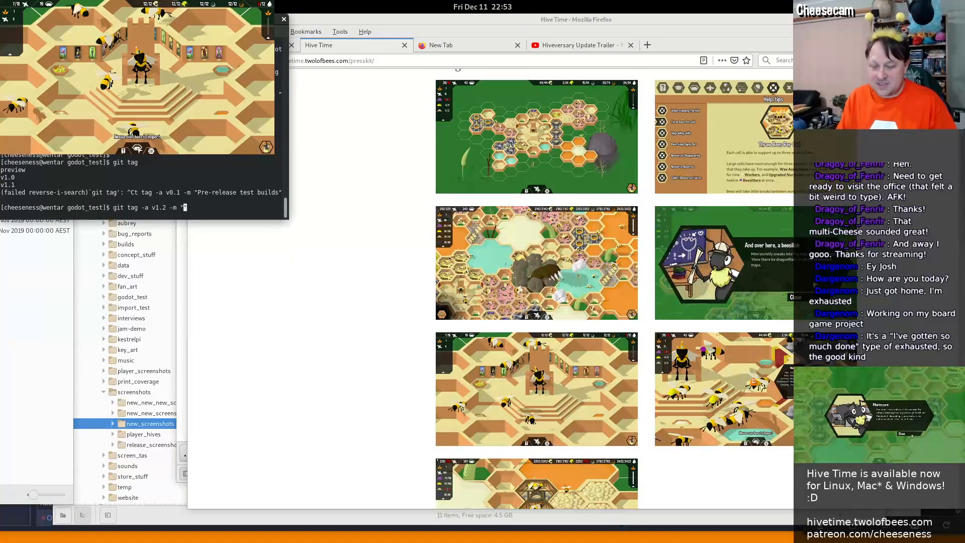
{"action": "type", "text": "versary Update"}
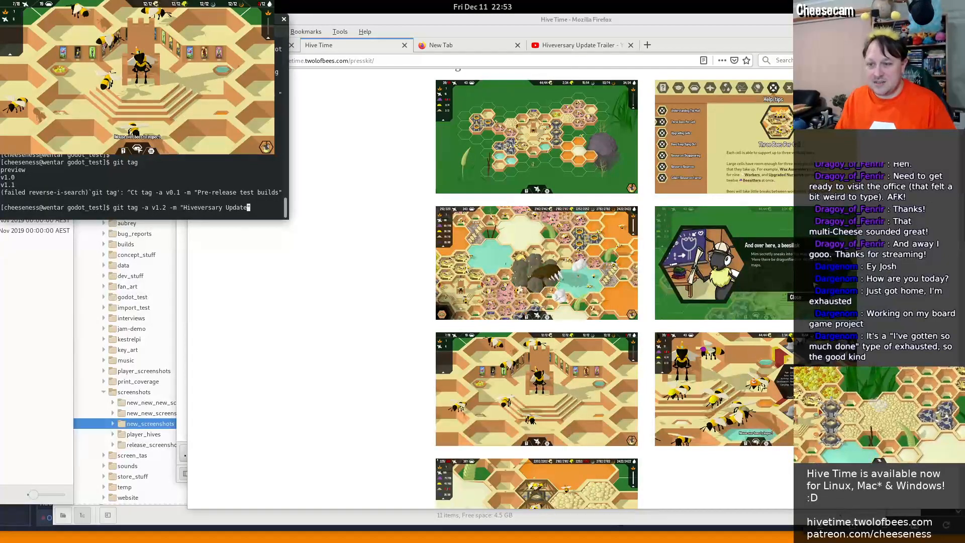
{"action": "key", "text": "ctrl+c"}
Try git tag with the -v option to show more about the existing tags
{"action": "type", "text": "git tag -"}
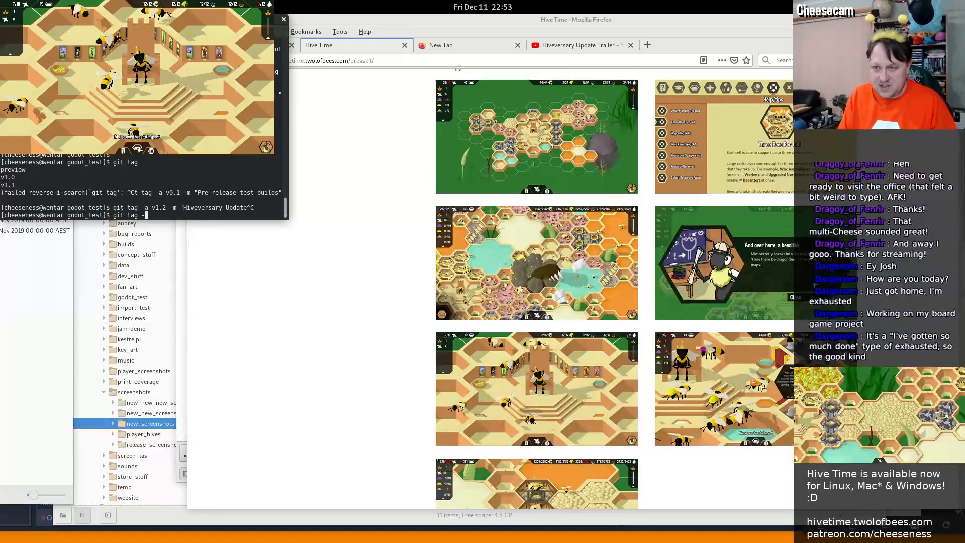
{"action": "type", "text": "v"}
{"action": "key", "text": "Return"}
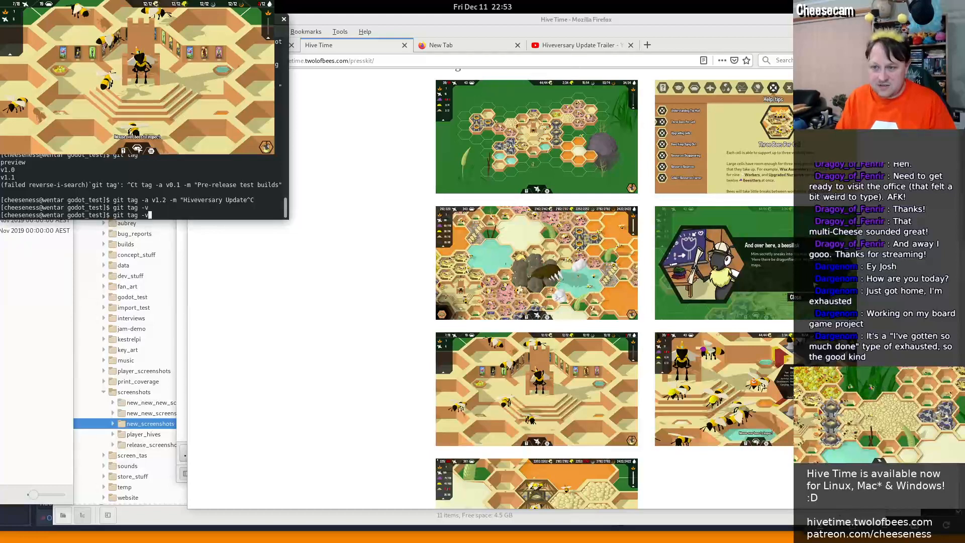
{"action": "key", "text": "ctrl+c"}
Open the manual with git help tag, enlarge the terminal window to read it, and leave the manual
{"action": "type", "text": "git "}
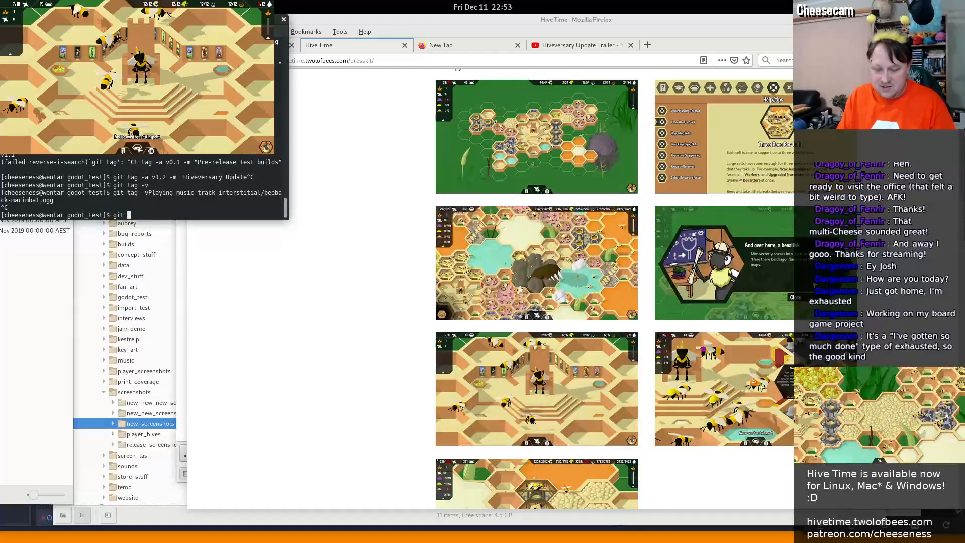
{"action": "type", "text": "help tag"}
{"action": "key", "text": "Return"}
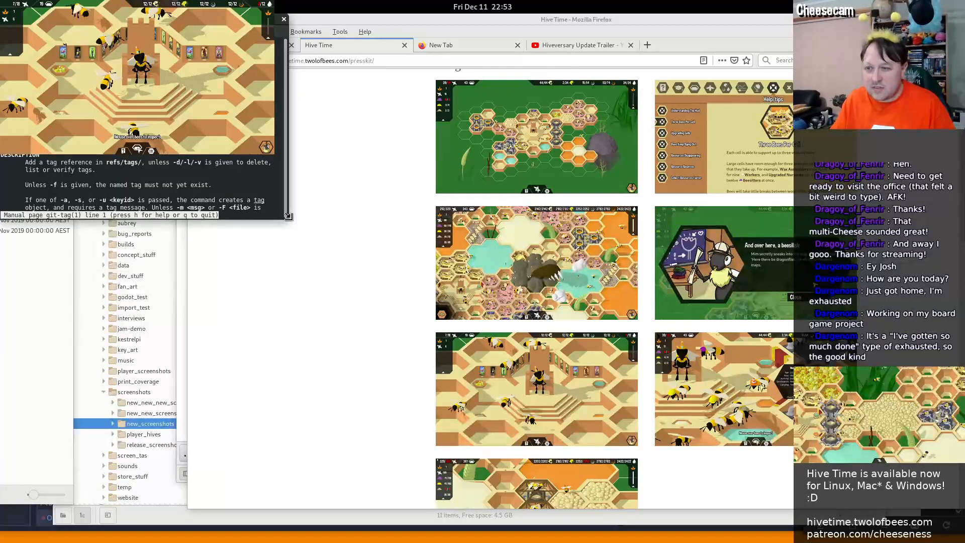
{"action": "left_click_drag", "start_coordinate": [287, 219], "coordinate": [373, 378]}
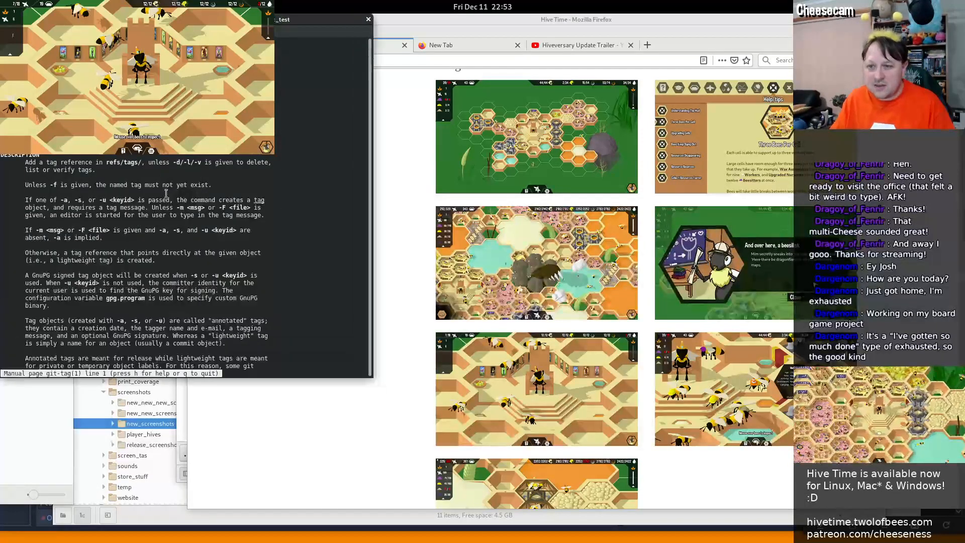
{"action": "key", "text": "q"}
Rerun git tag with and without the -v option, and reopen the git tag manual
{"action": "key", "text": "Up"}
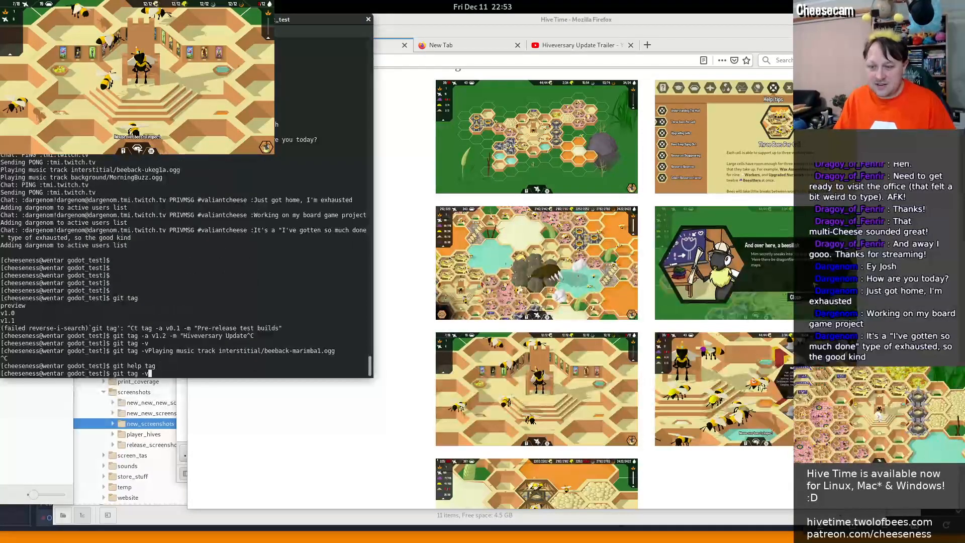
{"action": "key", "text": "Return"}
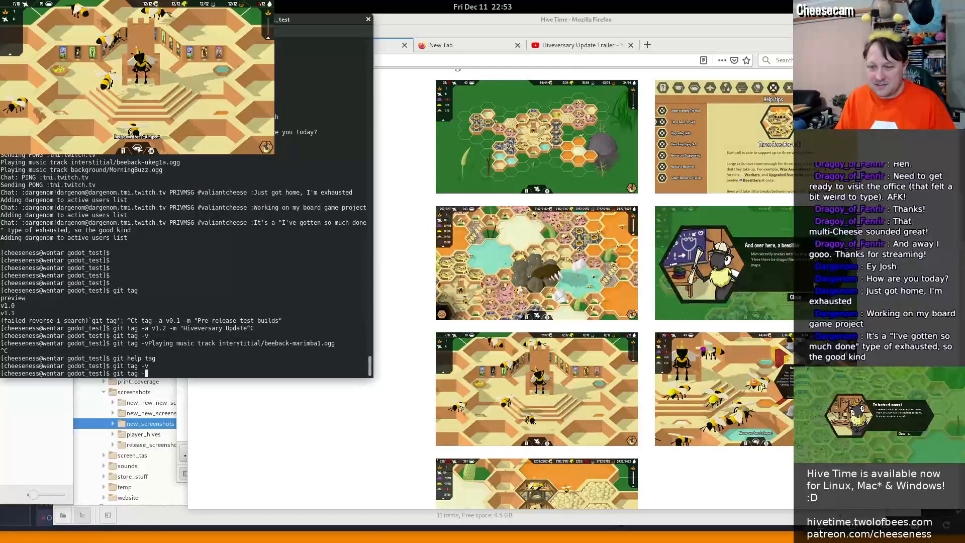
{"action": "key", "text": "BackSpace"}
{"action": "key", "text": "Return"}
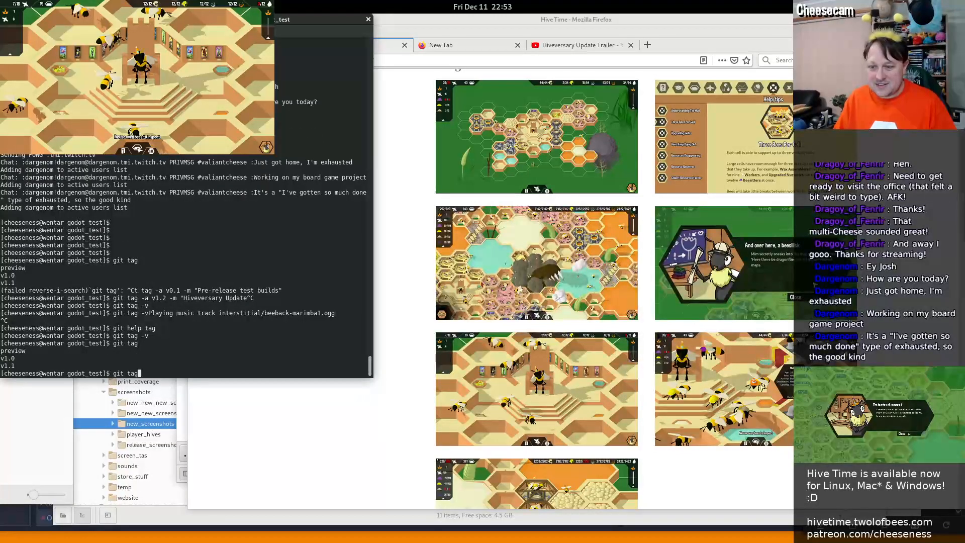
{"action": "key", "text": "Return"}
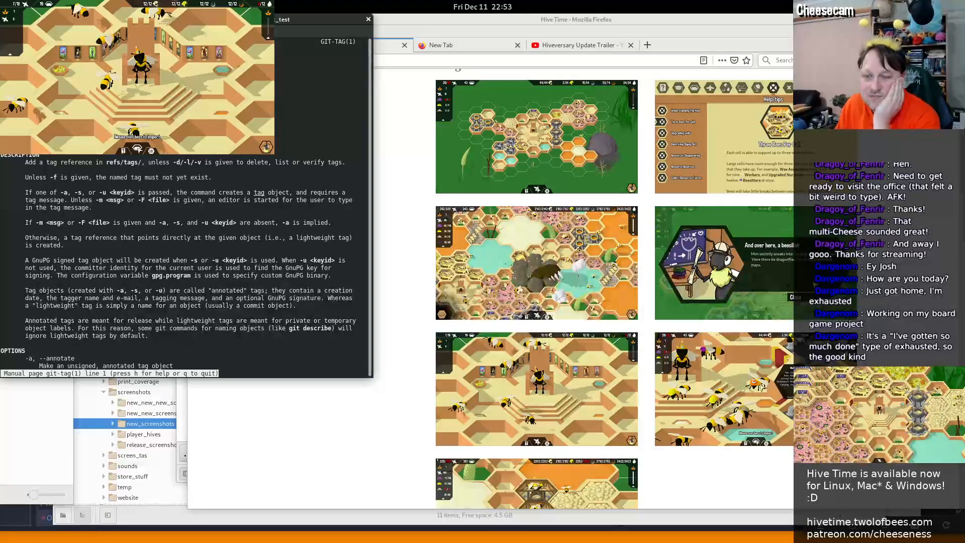
Read the tag-listing options in the git tag manual, and list the existing tags with git tag -l
{"action": "key", "text": "space"}
{"action": "key", "text": "Up"}
{"action": "key", "text": "Up"}
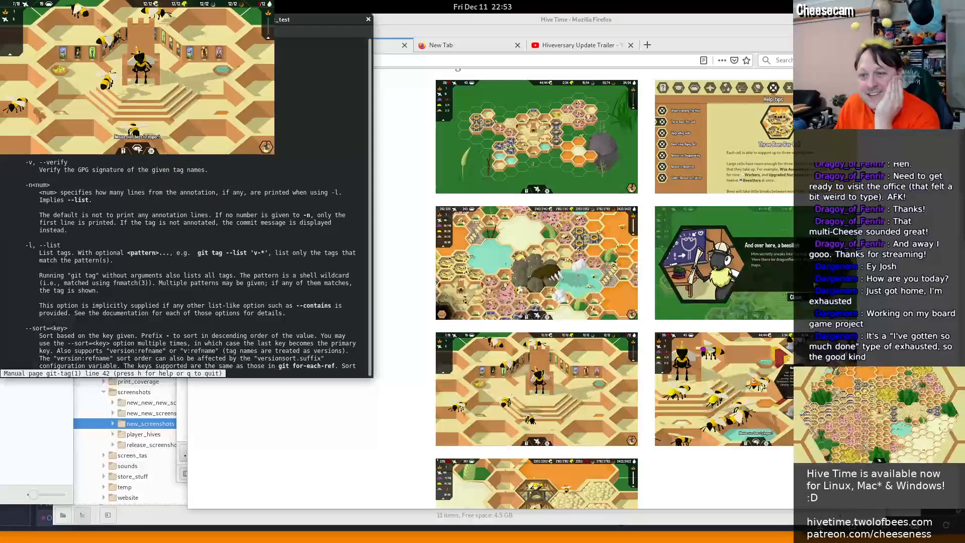
{"action": "key", "text": "Down"}
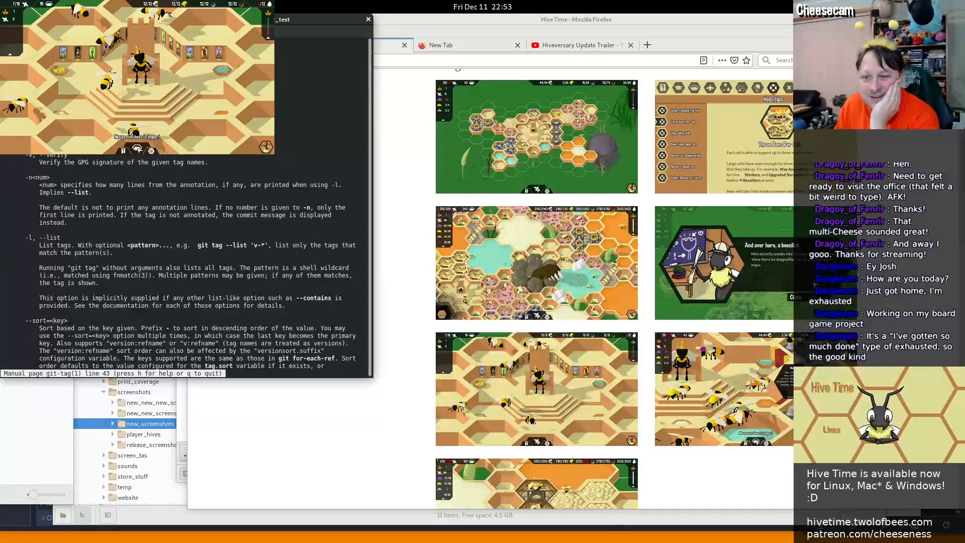
{"action": "key", "text": "Down"}
{"action": "key", "text": "Down"}
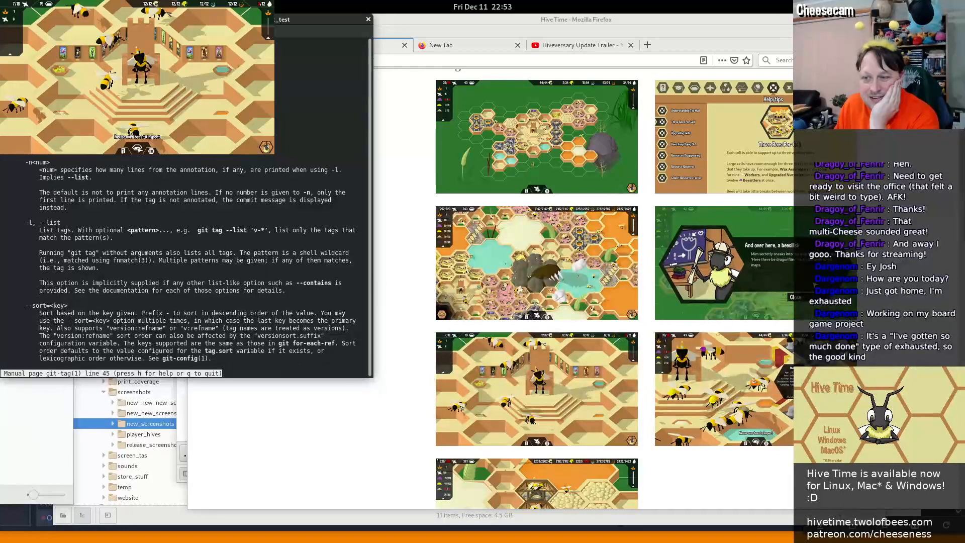
{"action": "key", "text": "q"}
{"action": "key", "text": "Up"}
{"action": "key", "text": "Up"}
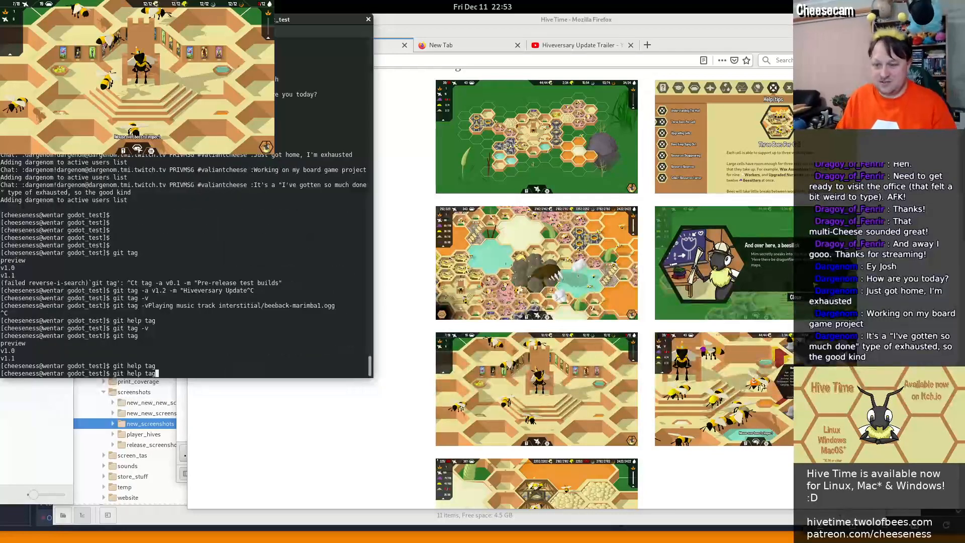
{"action": "type", "text": "-l"}
{"action": "key", "text": "Return"}
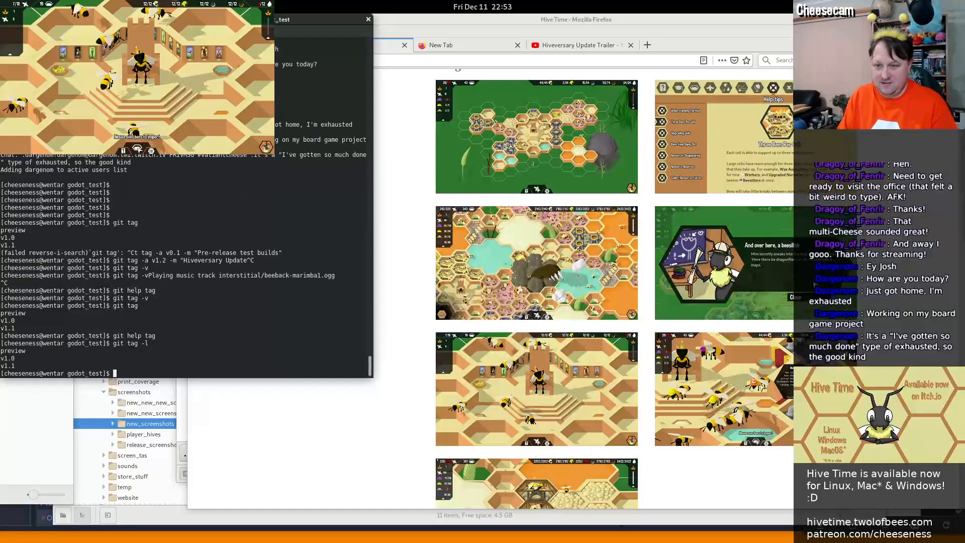
Reopen the manual with git help tag and read through the options down to the discussion on re-tagging
{"action": "key", "text": "Up"}
{"action": "key", "text": "Up"}
{"action": "key", "text": "Return"}
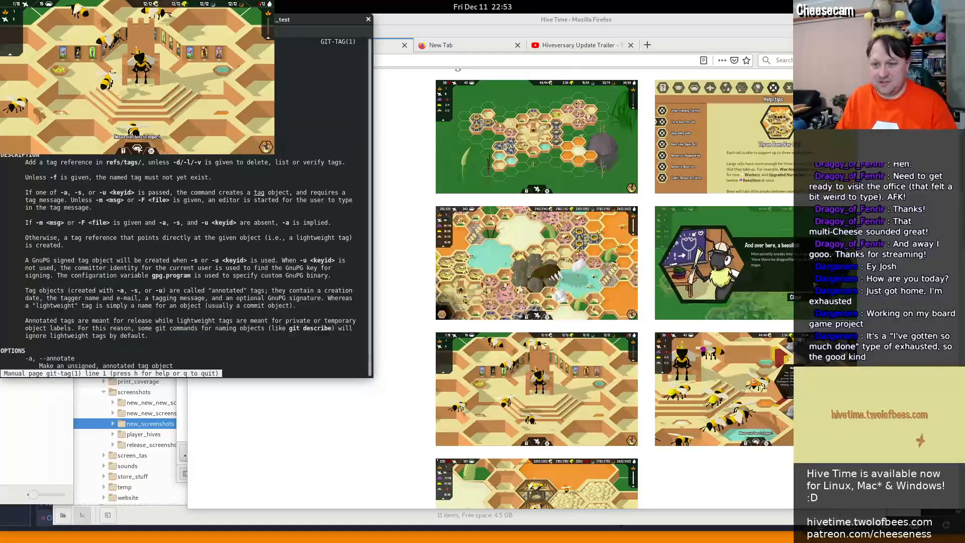
{"action": "scroll", "coordinate": [186, 262], "scroll_direction": "down", "scroll_amount": 15}
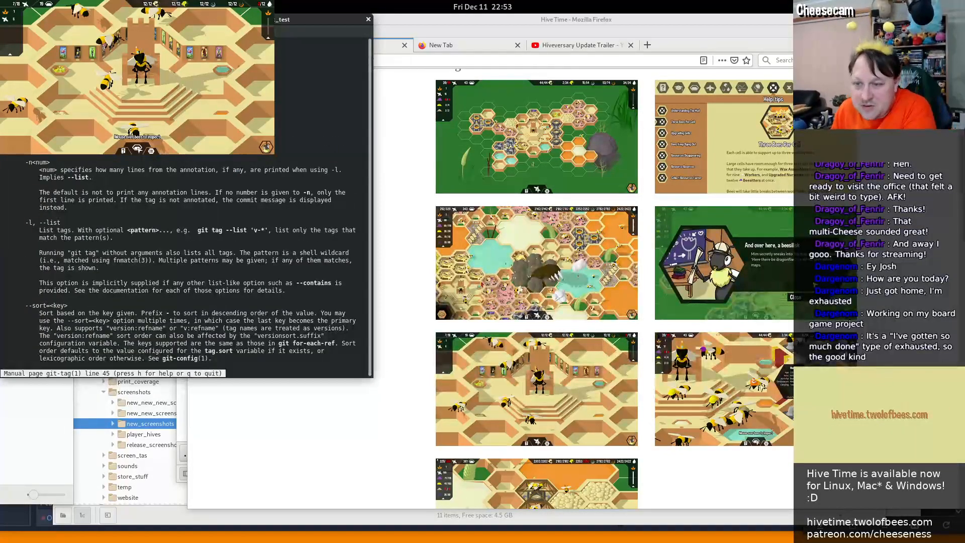
{"action": "scroll", "coordinate": [186, 261], "scroll_direction": "down", "scroll_amount": 1}
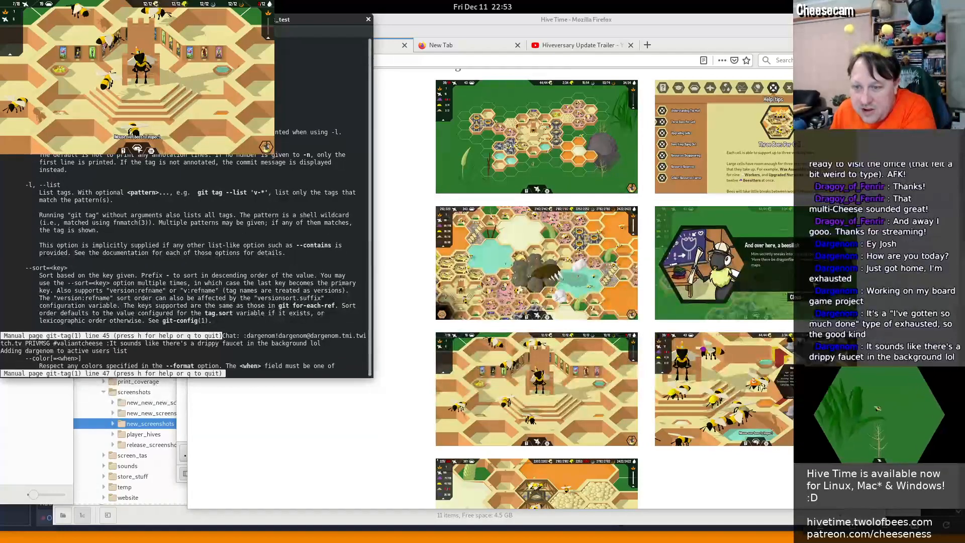
{"action": "scroll", "coordinate": [185, 261], "scroll_direction": "up", "scroll_amount": 5}
{"action": "scroll", "coordinate": [186, 261], "scroll_direction": "down", "scroll_amount": 5}
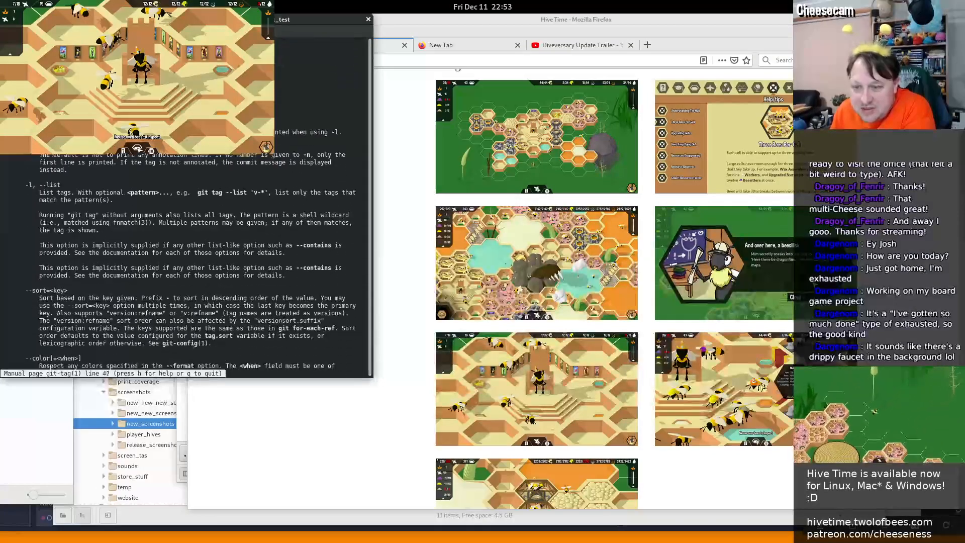
{"action": "scroll", "coordinate": [186, 261], "scroll_direction": "down", "scroll_amount": 5}
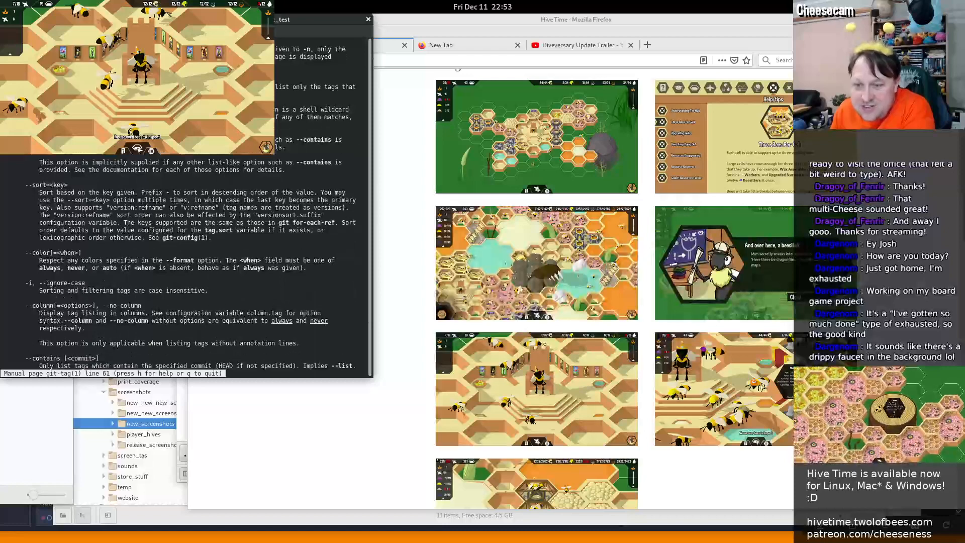
{"action": "scroll", "coordinate": [186, 261], "scroll_direction": "down", "scroll_amount": 7}
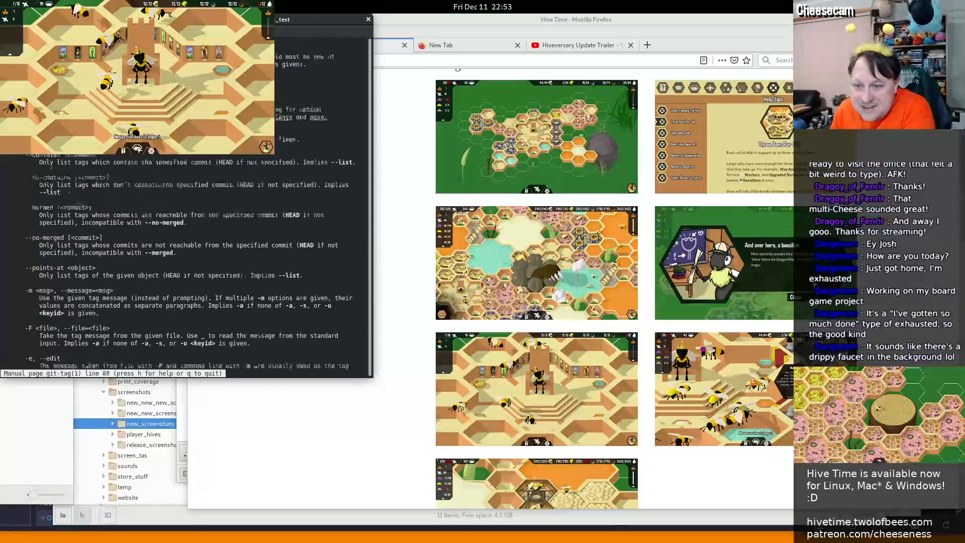
{"action": "scroll", "coordinate": [186, 261], "scroll_direction": "down", "scroll_amount": 4}
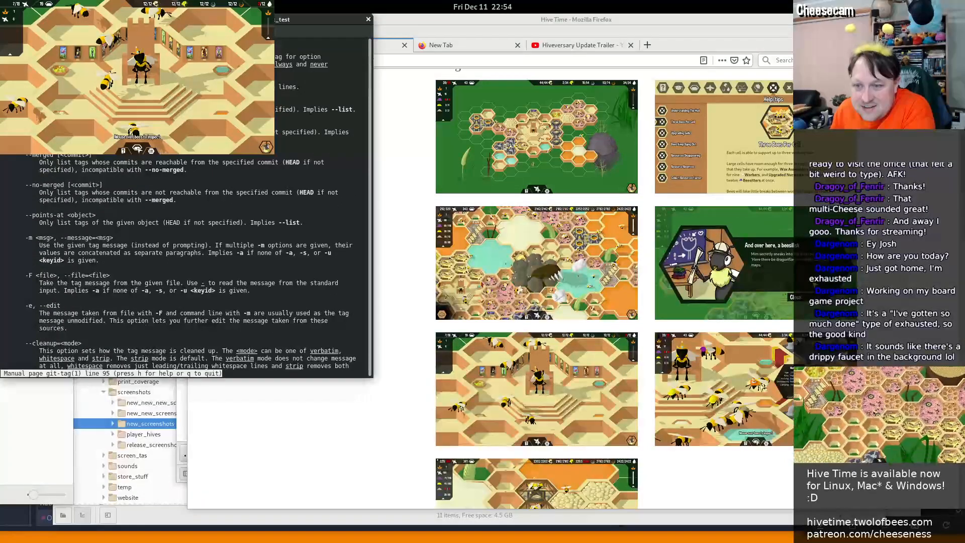
{"action": "key", "text": "space"}
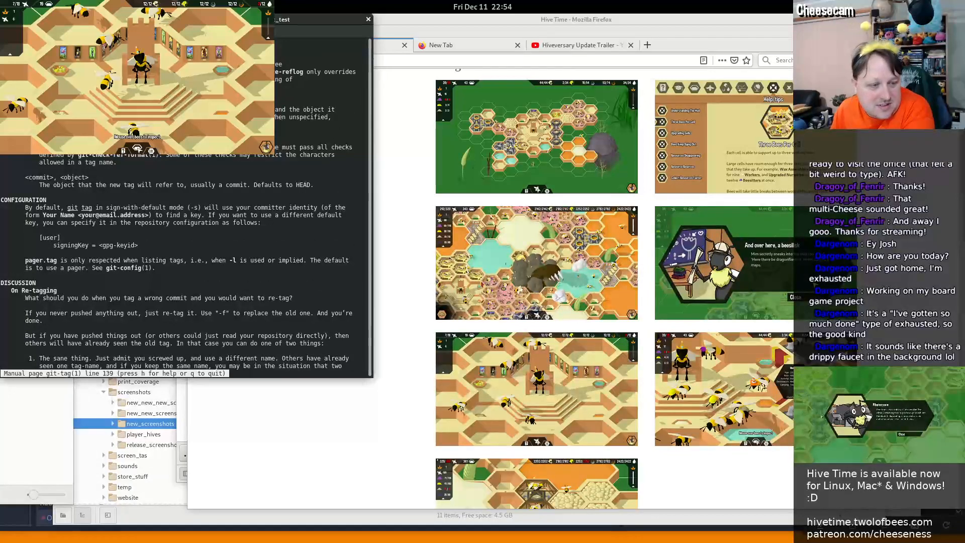
Switch to Firefox and open the two-lof-bees/hive-time project on gitlab.jbushproductions.com in a new tab
{"action": "left_click", "coordinate": [647, 44]}
{"action": "type", "text": "gitlab"}
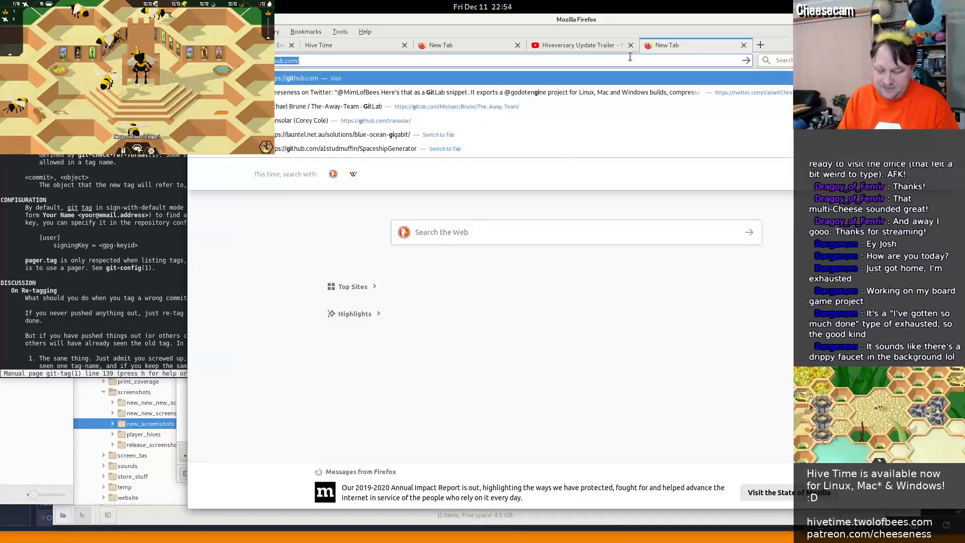
{"action": "type", "text": ".jbushproductions.com/"}
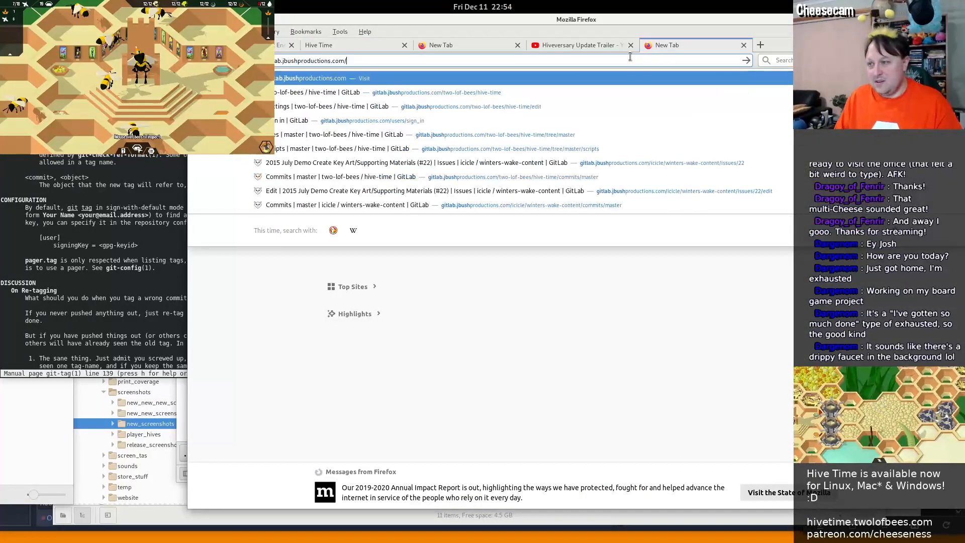
{"action": "key", "text": "Down"}
{"action": "key", "text": "Return"}
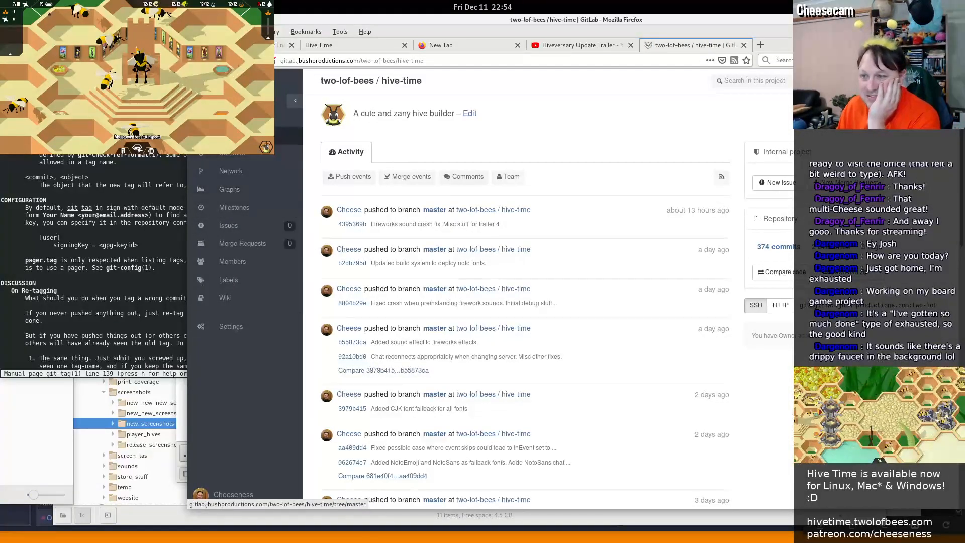
Check the commit history at tag v1.1 and the message of the v1.1 tag in the project's Git Tags list
{"action": "left_click", "coordinate": [250, 161]}
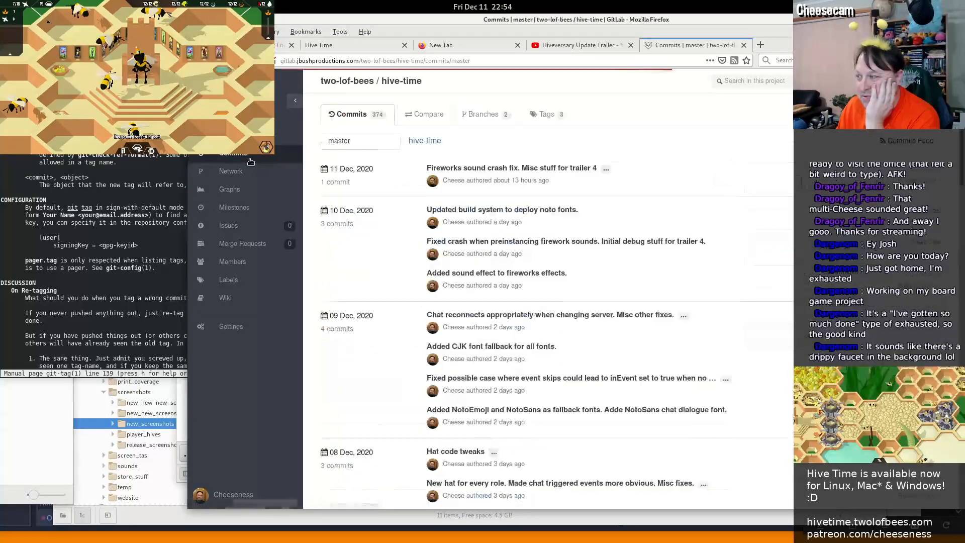
{"action": "left_click", "coordinate": [382, 143]}
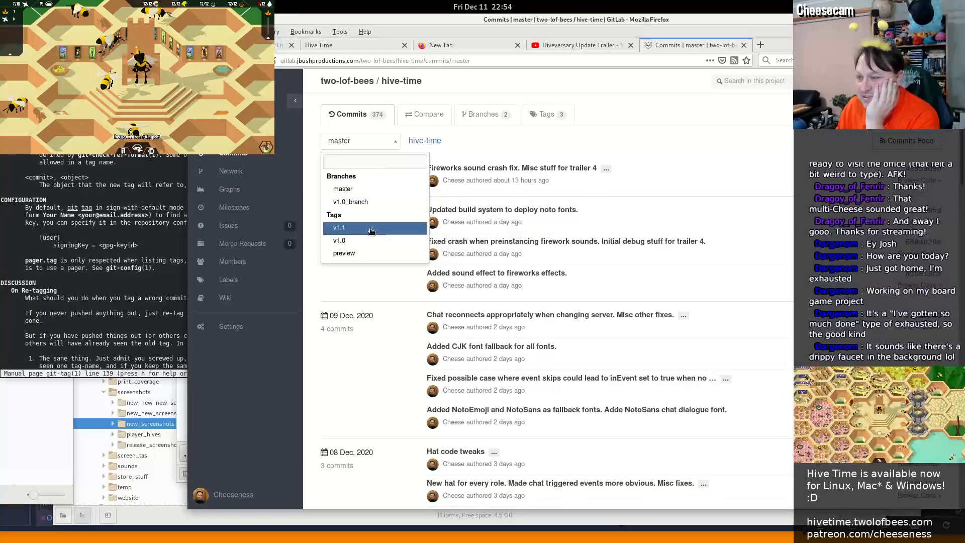
{"action": "left_click", "coordinate": [371, 229]}
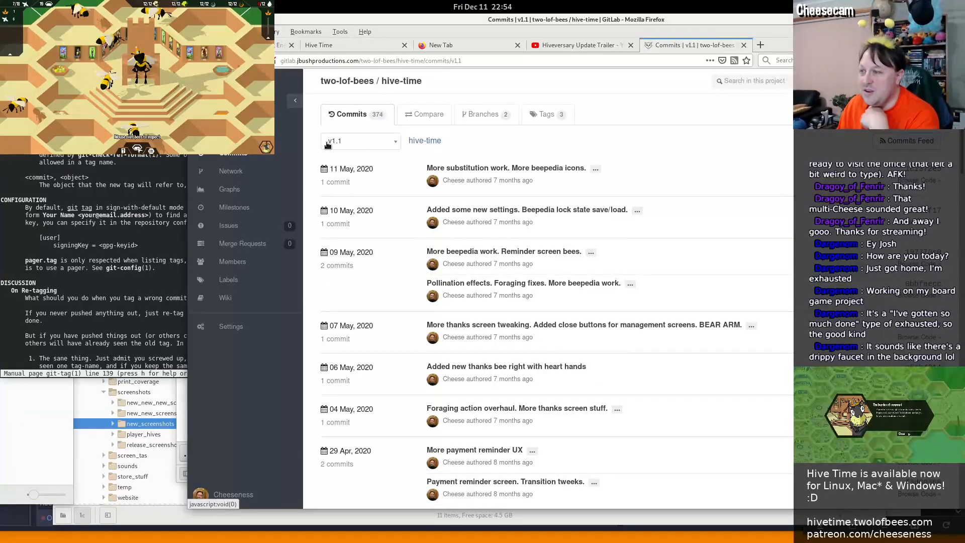
{"action": "left_click", "coordinate": [540, 114]}
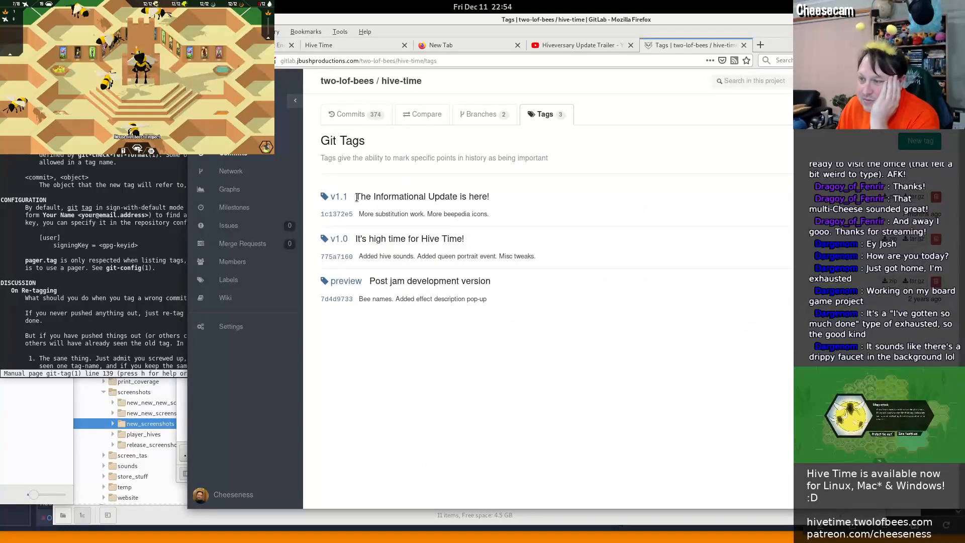
{"action": "left_click_drag", "start_coordinate": [357, 197], "coordinate": [491, 197]}
Switch to the terminal, leave the manual, and try to compose a git tag -a v1.2 -m command
{"action": "left_click", "coordinate": [180, 279]}
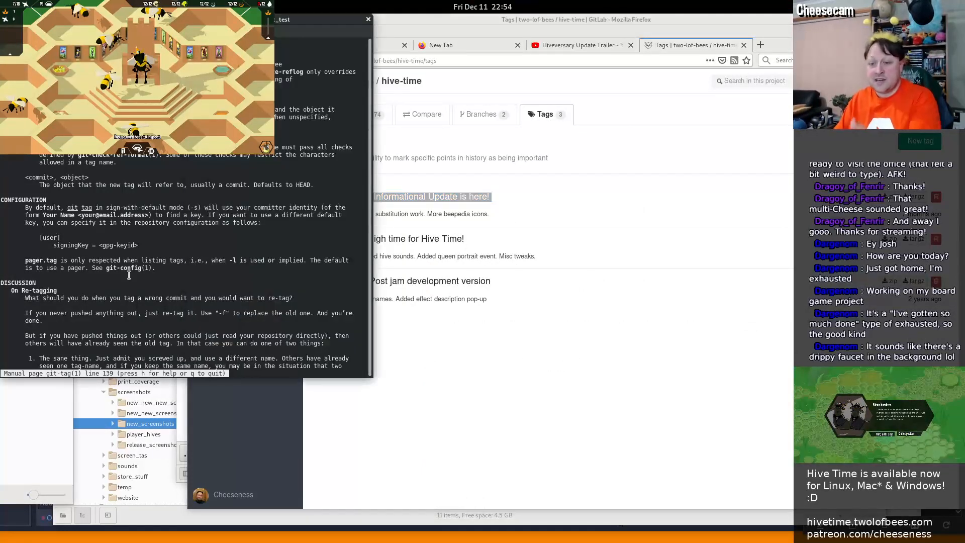
{"action": "key", "text": "q"}
{"action": "key", "text": "Up"}
{"action": "key", "text": "Up"}
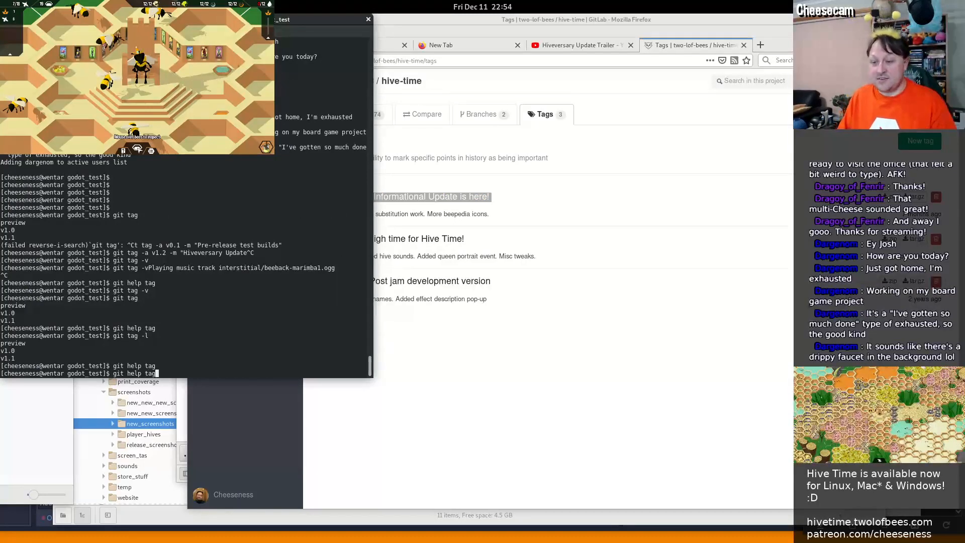
{"action": "key", "text": "Up"}
{"action": "key", "text": "Up"}
{"action": "key", "text": "Up"}
{"action": "key", "text": "Up"}
{"action": "key", "text": "Up"}
{"action": "key", "text": "Up"}
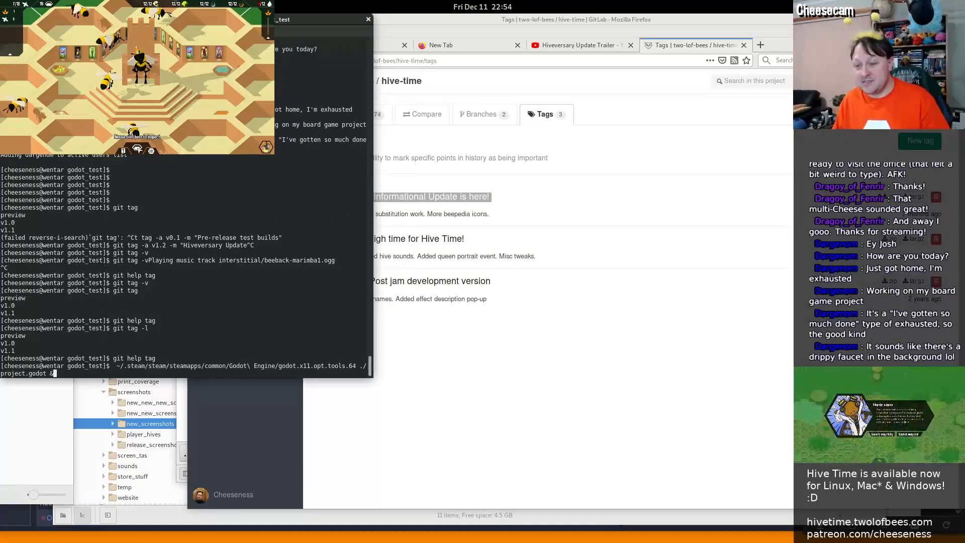
{"action": "key", "text": "Up"}
{"action": "type", "text": "-a "}
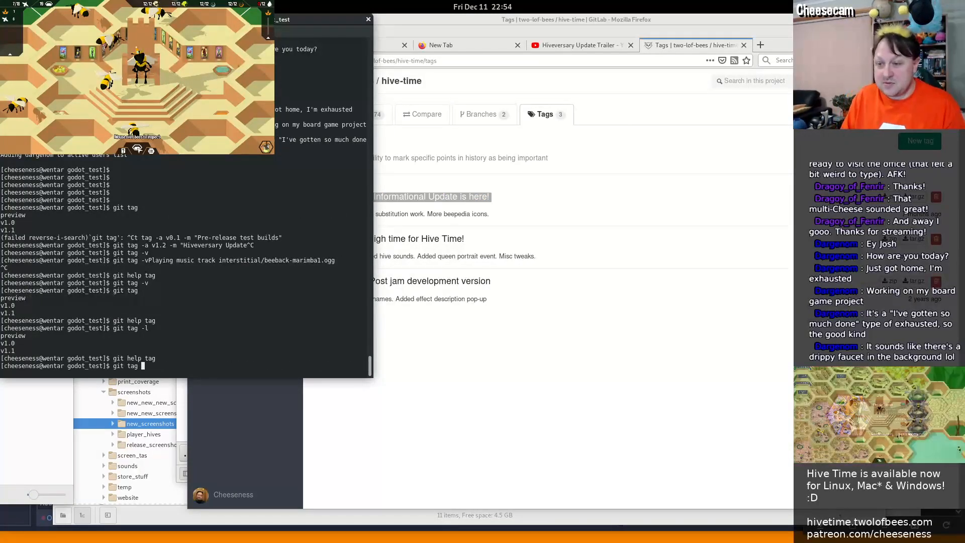
{"action": "type", "text": "v"}
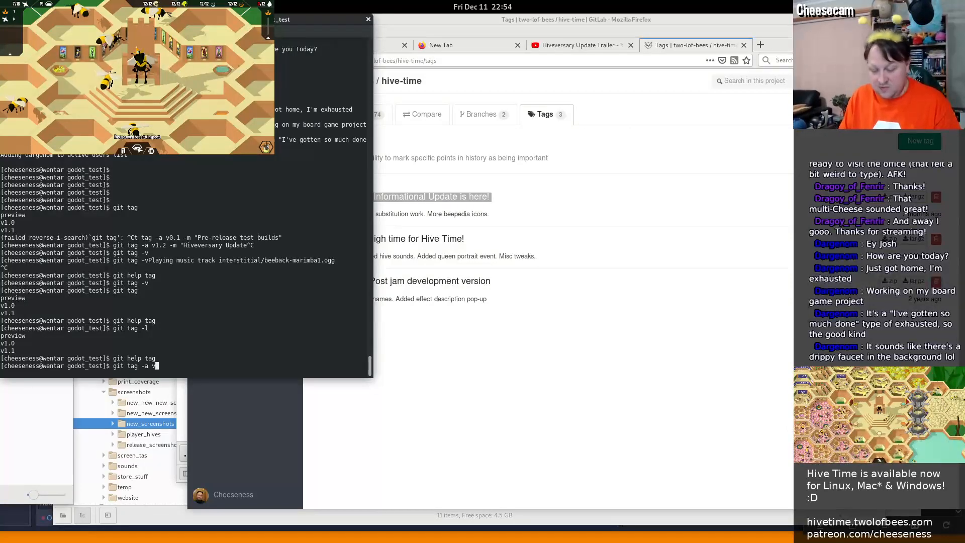
{"action": "type", "text": "1.2 -m "}
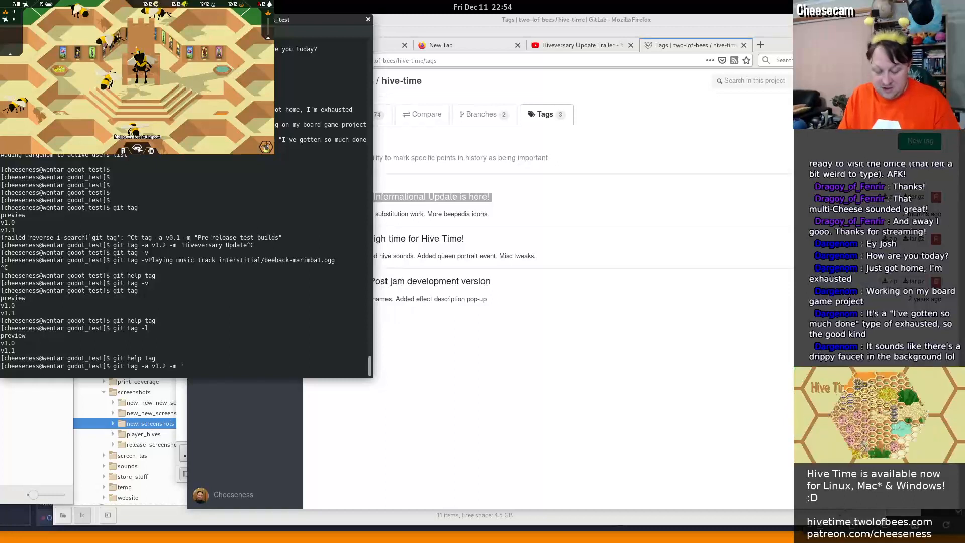
{"action": "type", "text": "\""}
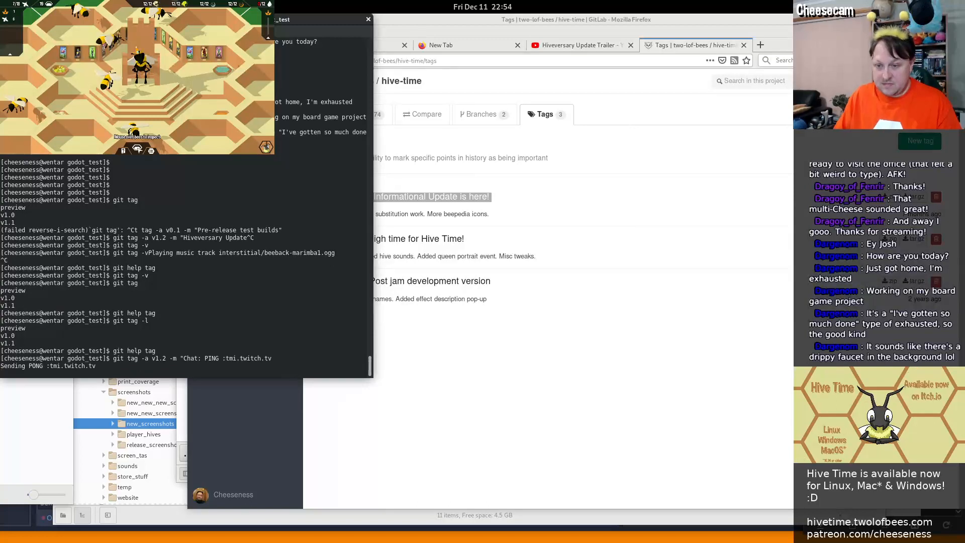
{"action": "key", "text": "ctrl+c"}
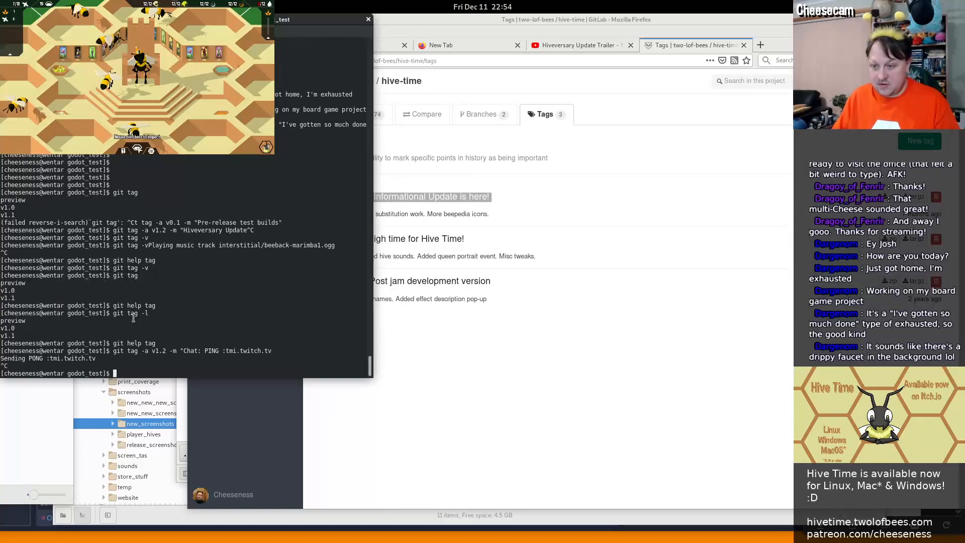
Search the command history for "tag" to recall the v0.0 command with the message "Proof of concept prototype"
{"action": "key", "text": "Up"}
{"action": "key", "text": "ctrl+c"}
{"action": "key", "text": "ctrl+r"}
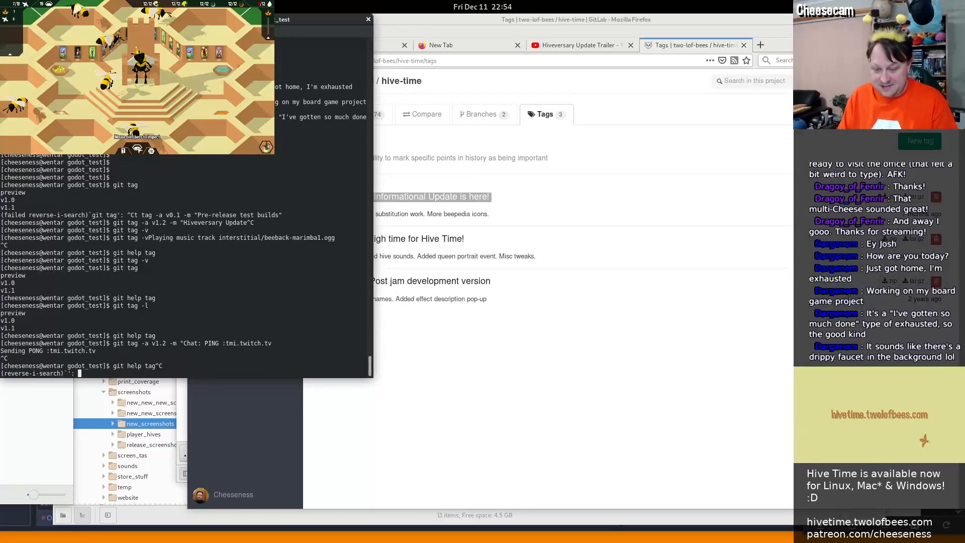
{"action": "type", "text": "tag"}
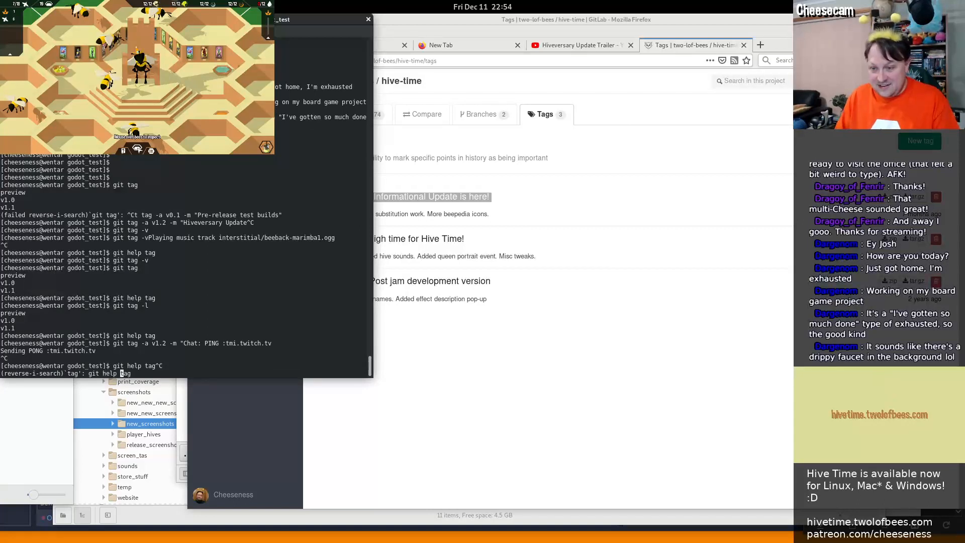
{"action": "key", "text": "ctrl+r"}
{"action": "key", "text": "ctrl+r"}
{"action": "key", "text": "ctrl+r"}
{"action": "key", "text": "ctrl+r"}
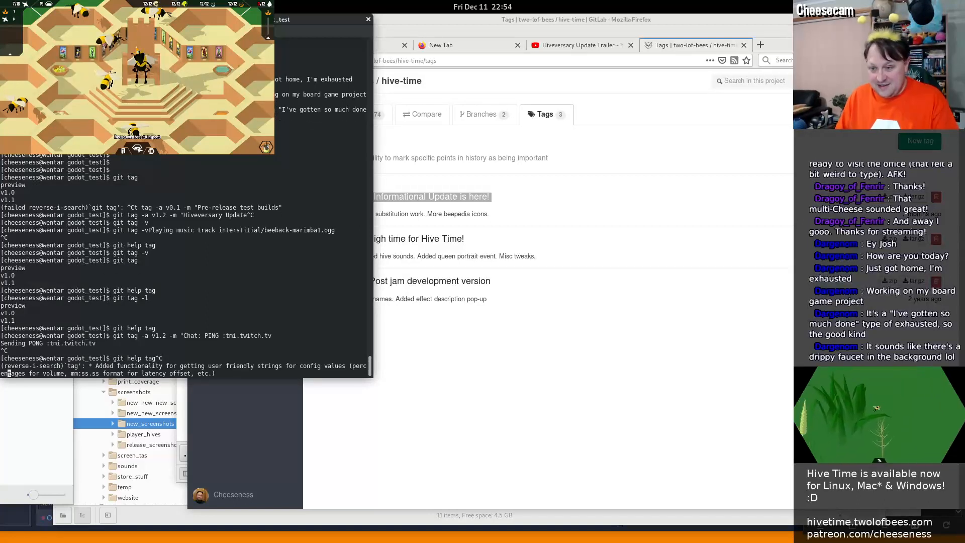
{"action": "key", "text": "ctrl+r"}
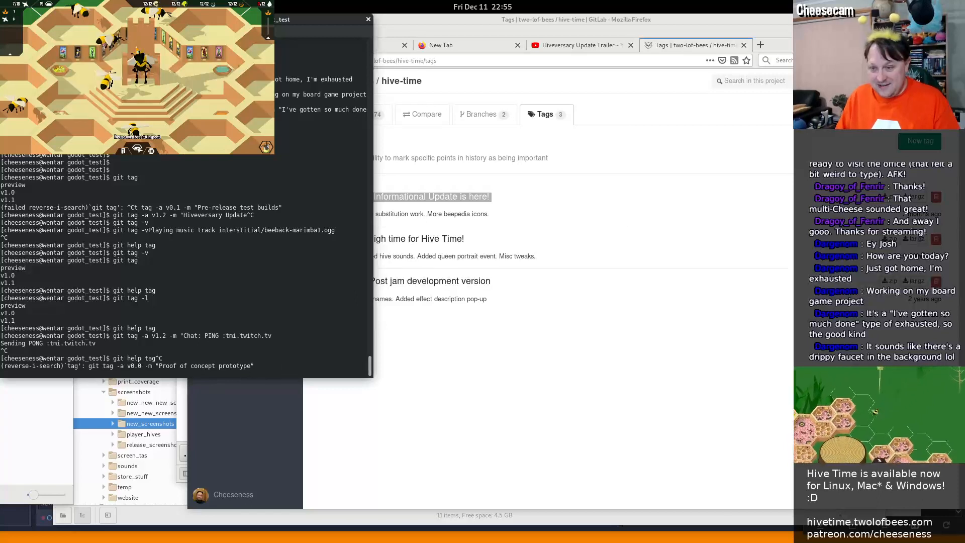
Change the recalled tag command's version to v1.2, start clearing its old message, and abandon the command
{"action": "key", "text": "Right"}
{"action": "key", "text": "Right"}
{"action": "key", "text": "Right"}
{"action": "key", "text": "Right"}
{"action": "key", "text": "Right"}
{"action": "key", "text": "Right"}
{"action": "key", "text": "Right"}
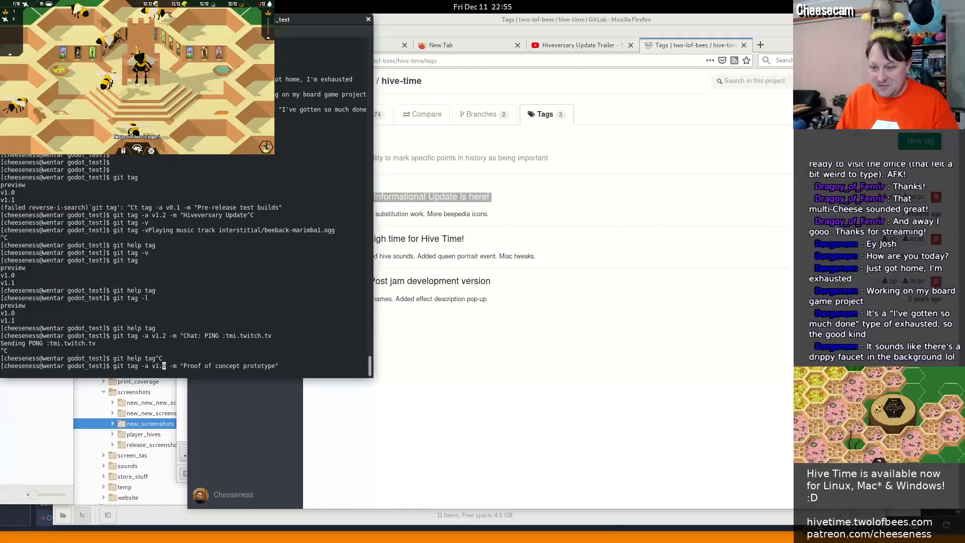
{"action": "key", "text": "alt+d"}
{"action": "key", "text": "alt+d"}
{"action": "key", "text": "alt+d"}
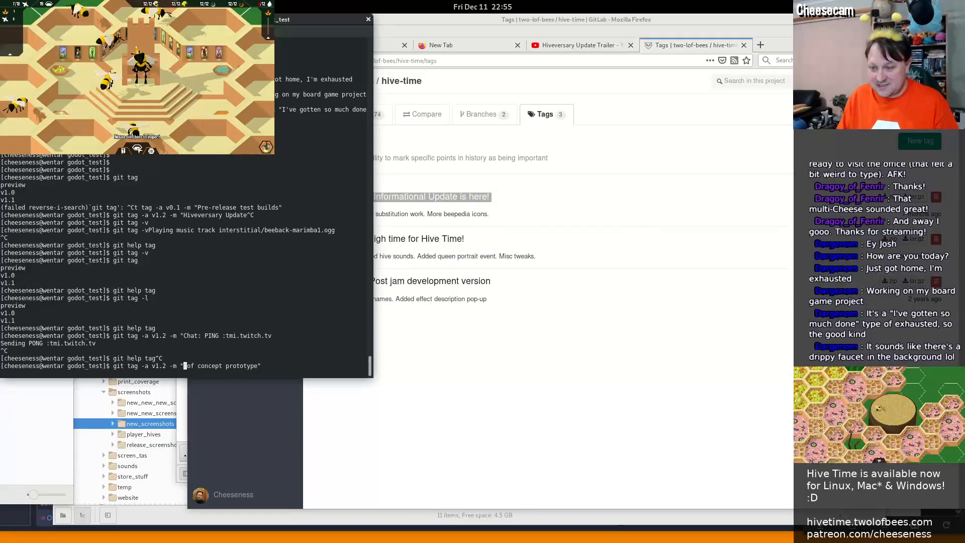
{"action": "key", "text": "ctrl+c"}
{"action": "key", "text": "ctrl+c"}
{"action": "key", "text": "ctrl+c"}
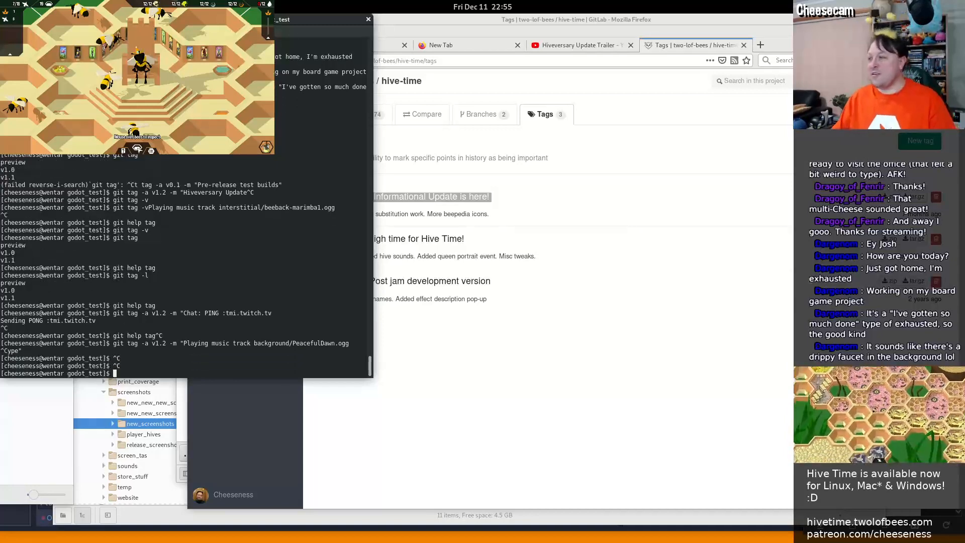
Switch to Godot, stop the running Hive Time game, and return to a fresh prompt in the terminal
{"action": "key", "text": "alt+Tab"}
{"action": "key", "text": "alt+Tab"}
{"action": "key", "text": "alt+Tab"}
{"action": "key", "text": "alt+Tab"}
{"action": "key", "text": "alt+Tab"}
{"action": "key", "text": "alt+Tab"}
{"action": "key", "text": "alt+Tab"}
{"action": "key", "text": "alt+Tab"}
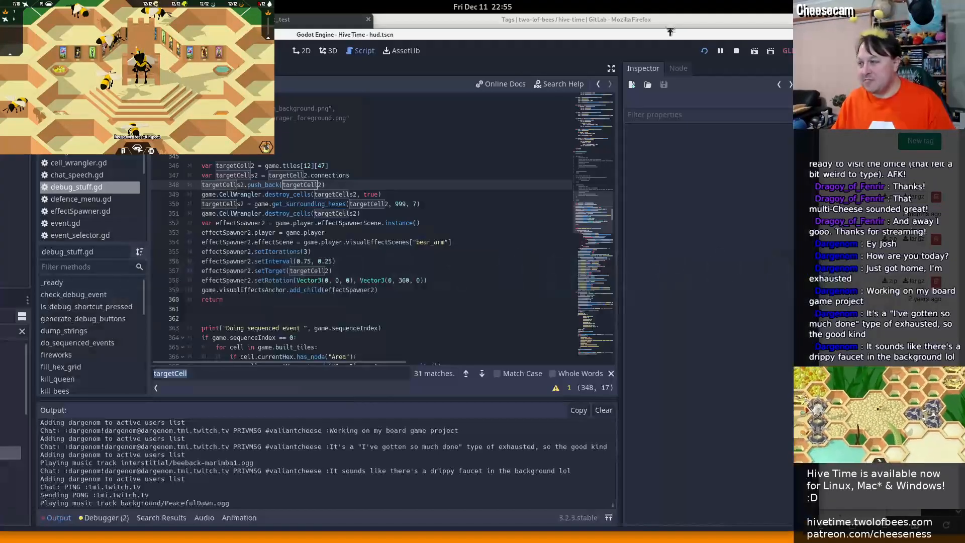
{"action": "key", "text": "F8"}
{"action": "left_click", "coordinate": [255, 20]}
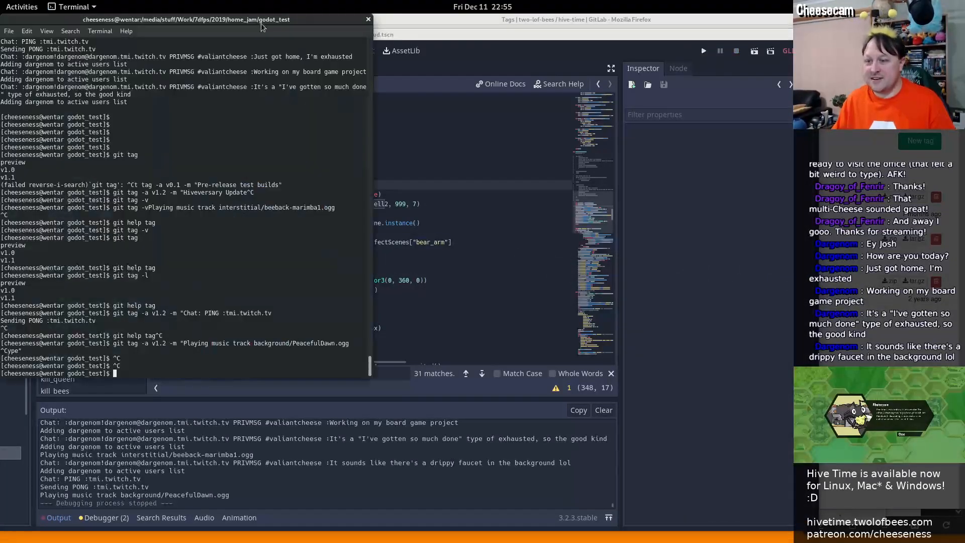
{"action": "key", "text": "Return"}
{"action": "key", "text": "Return"}
{"action": "key", "text": "Return"}
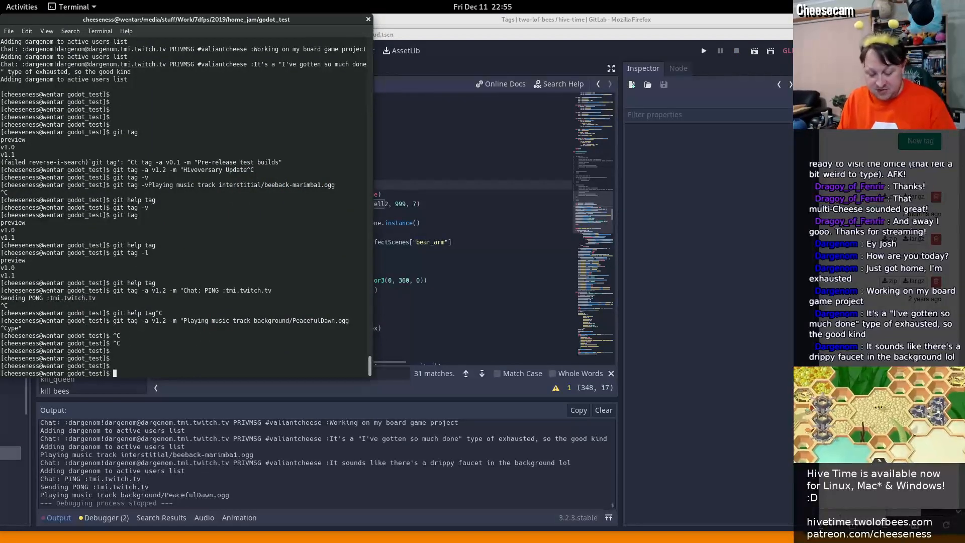
Recall the earlier "tag -a" command from the command history and change its version to v1.2
{"action": "key", "text": "ctrl+r"}
{"action": "type", "text": "tag -a"}
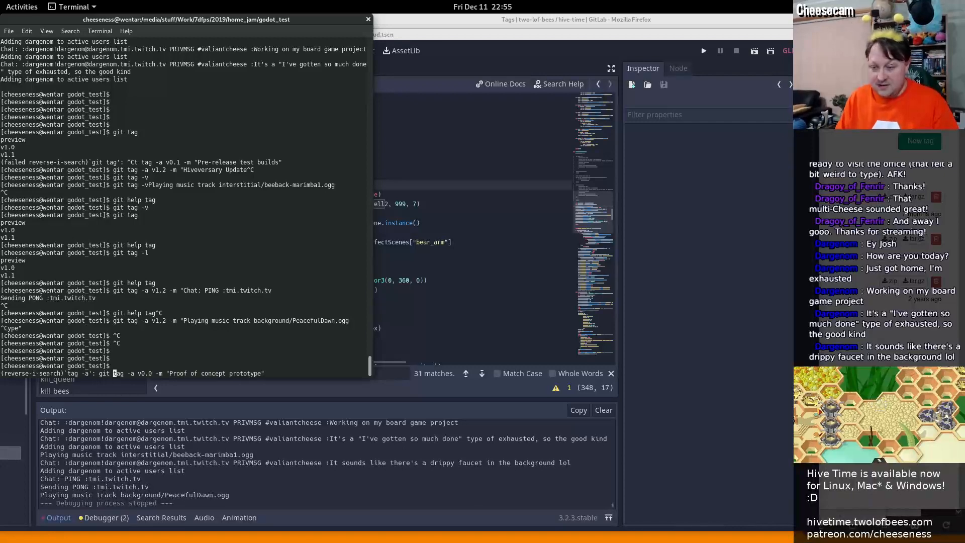
{"action": "key", "text": "End"}
{"action": "key", "text": "ctrl+Left"}
{"action": "key", "text": "ctrl+Left"}
{"action": "key", "text": "ctrl+Left"}
{"action": "key", "text": "ctrl+Left"}
{"action": "key", "text": "ctrl+Left"}
{"action": "key", "text": "ctrl+Left"}
{"action": "key", "text": "BackSpace"}
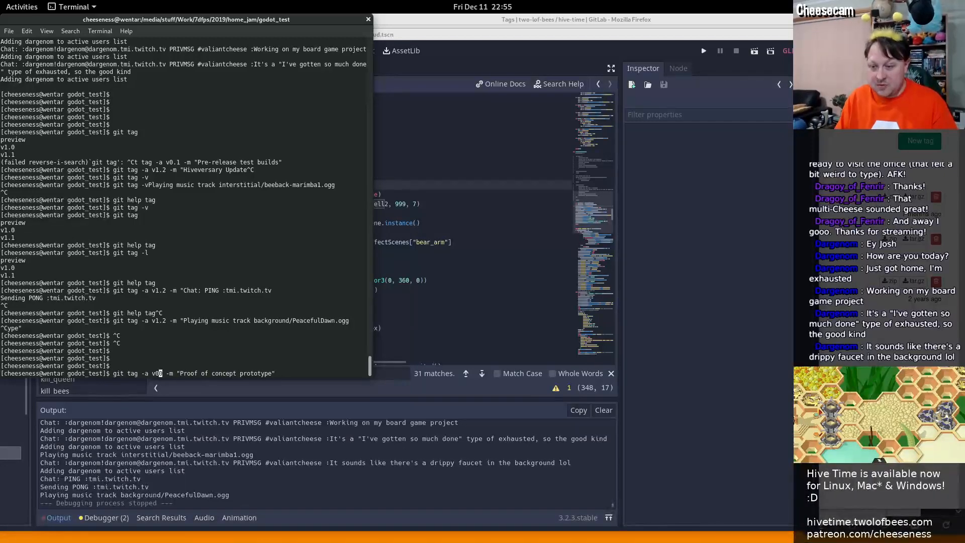
{"action": "type", "text": "1.2"}
{"action": "key", "text": "Delete"}
{"action": "key", "text": "End"}
{"action": "key", "text": "Left"}
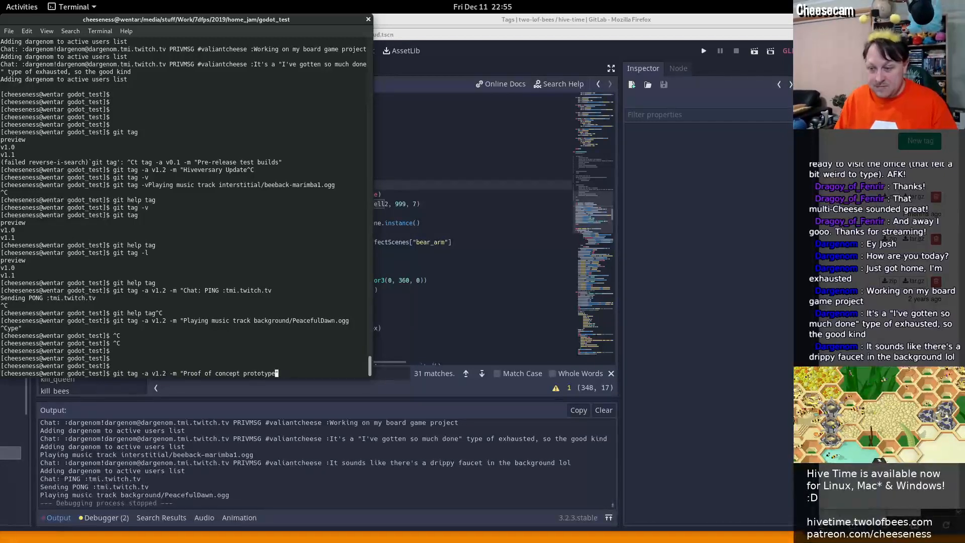
Clear the old "Proof of concept prototype" message from the recalled tag command
{"action": "key", "text": "Left"}
{"action": "key", "text": "End"}
{"action": "key", "text": "BackSpace"}
{"action": "key", "text": "BackSpace"}
{"action": "key", "text": "BackSpace"}
{"action": "key", "text": "BackSpace"}
{"action": "key", "text": "BackSpace"}
{"action": "key", "text": "BackSpace"}
{"action": "key", "text": "BackSpace"}
{"action": "key", "text": "BackSpace"}
{"action": "key", "text": "BackSpace"}
{"action": "key", "text": "BackSpace"}
{"action": "key", "text": "BackSpace"}
{"action": "key", "text": "BackSpace"}
{"action": "key", "text": "BackSpace"}
{"action": "key", "text": "BackSpace"}
{"action": "key", "text": "BackSpace"}
{"action": "key", "text": "BackSpace"}
{"action": "key", "text": "BackSpace"}
{"action": "key", "text": "BackSpace"}
{"action": "key", "text": "BackSpace"}
{"action": "key", "text": "BackSpace"}
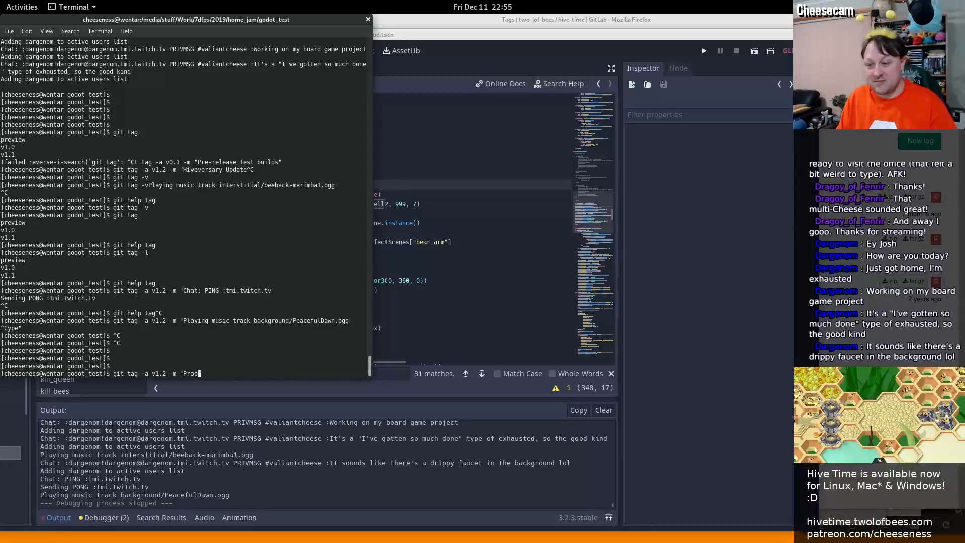
{"action": "key", "text": "BackSpace"}
{"action": "key", "text": "BackSpace"}
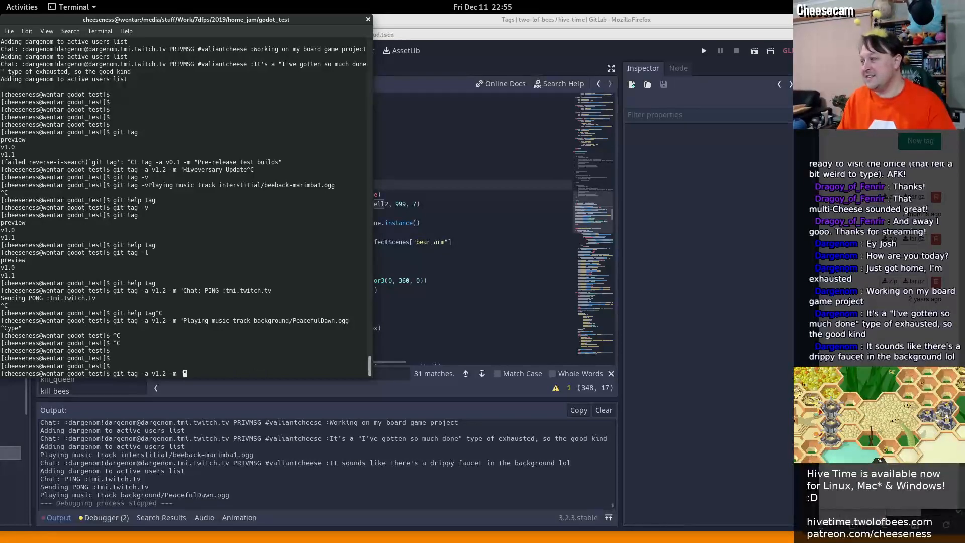
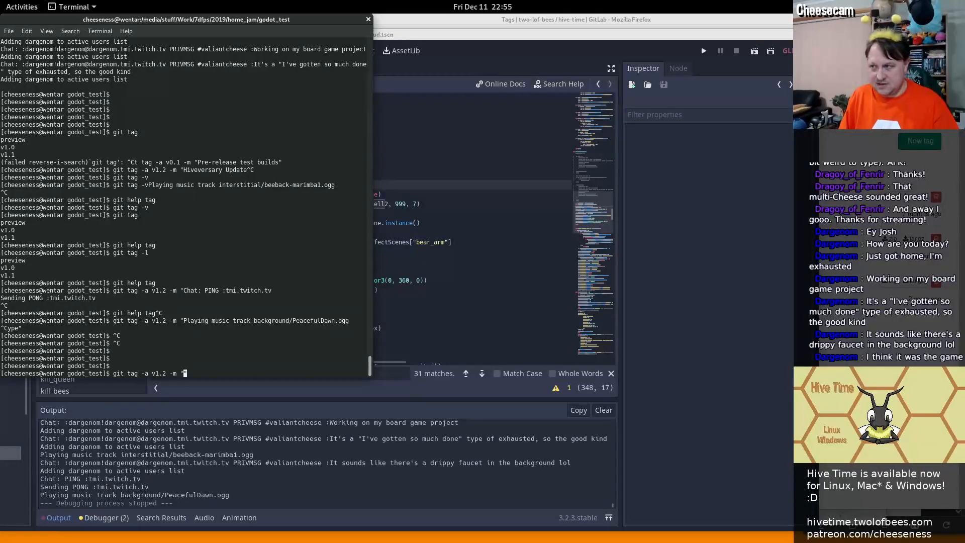
Glance at the existing tags in GitLab, and create the v1.2 tag in the terminal with the message "Birthday Hiveversary celebrations!"
{"action": "key", "text": "alt+Tab"}
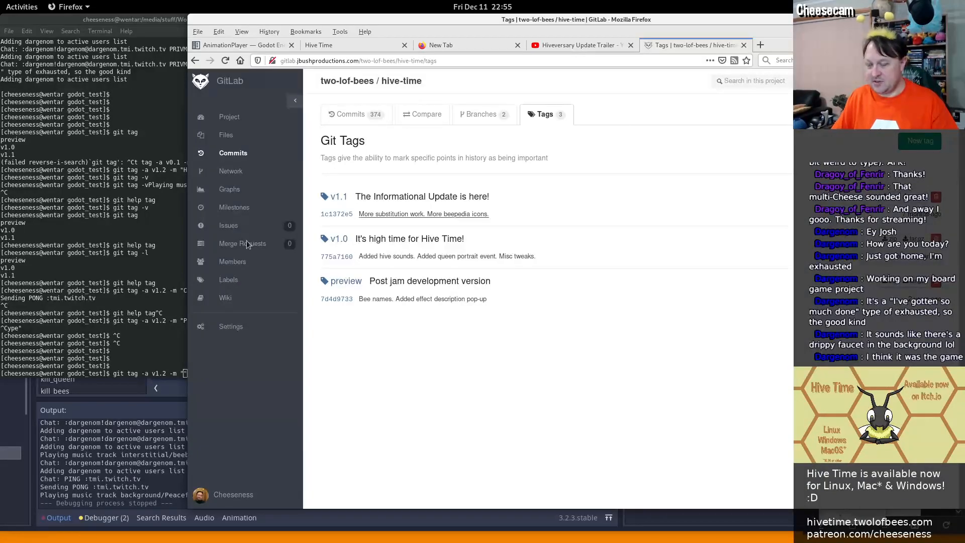
{"action": "left_click", "coordinate": [110, 265]}
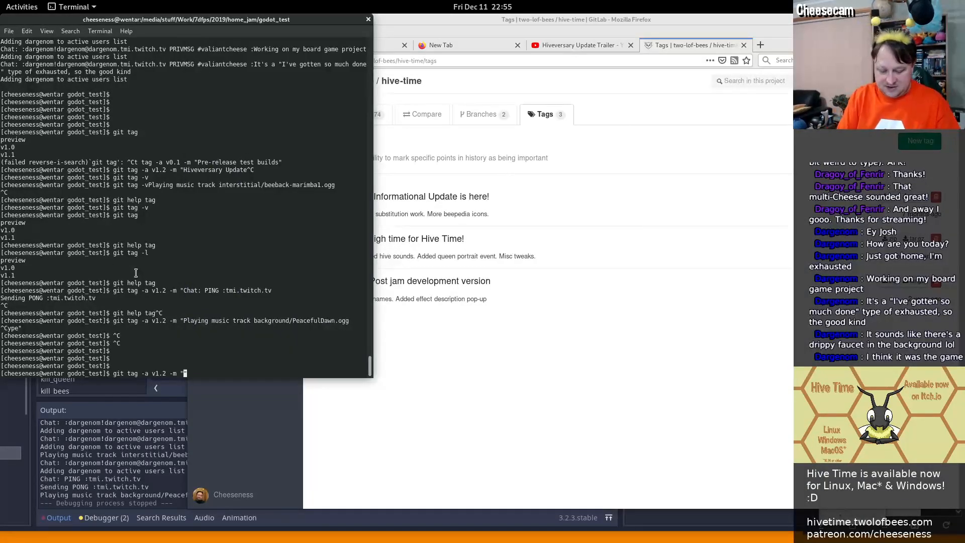
{"action": "type", "text": "rthday "}
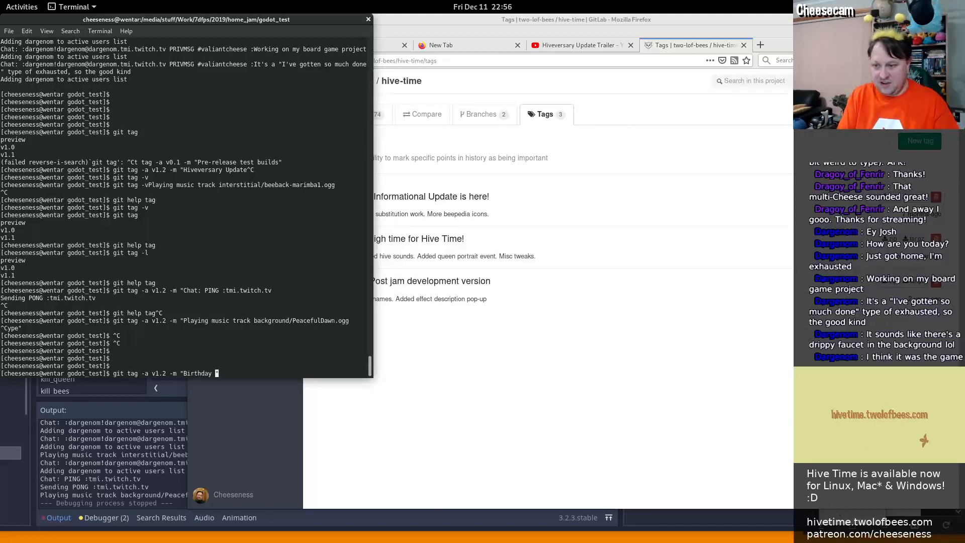
{"action": "type", "text": "Hive"}
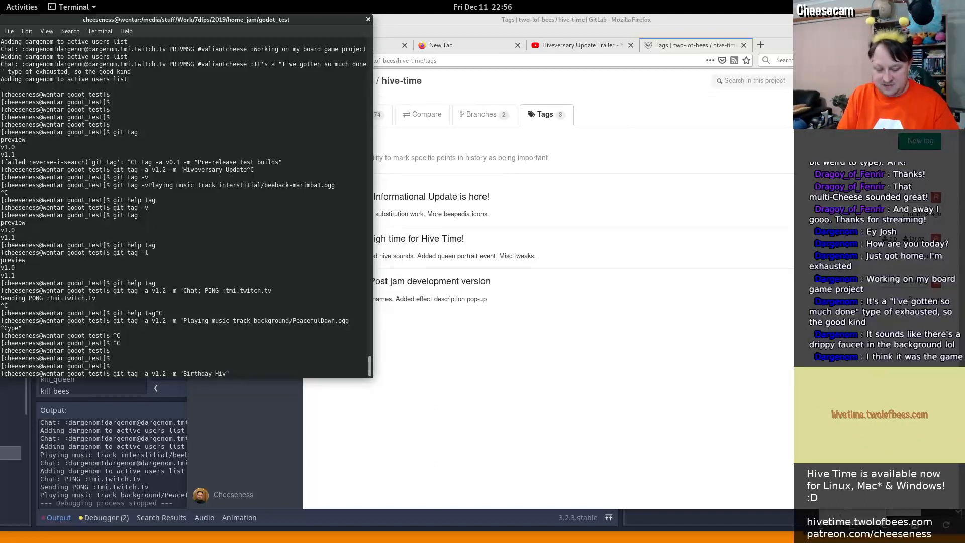
{"action": "type", "text": "versary celebratio"}
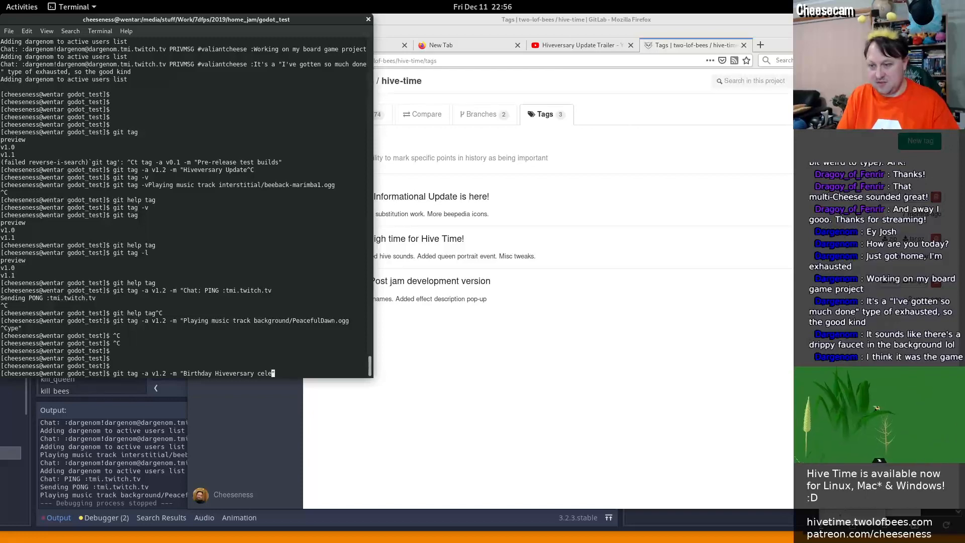
{"action": "type", "text": "ns!\""}
{"action": "key", "text": "Return"}
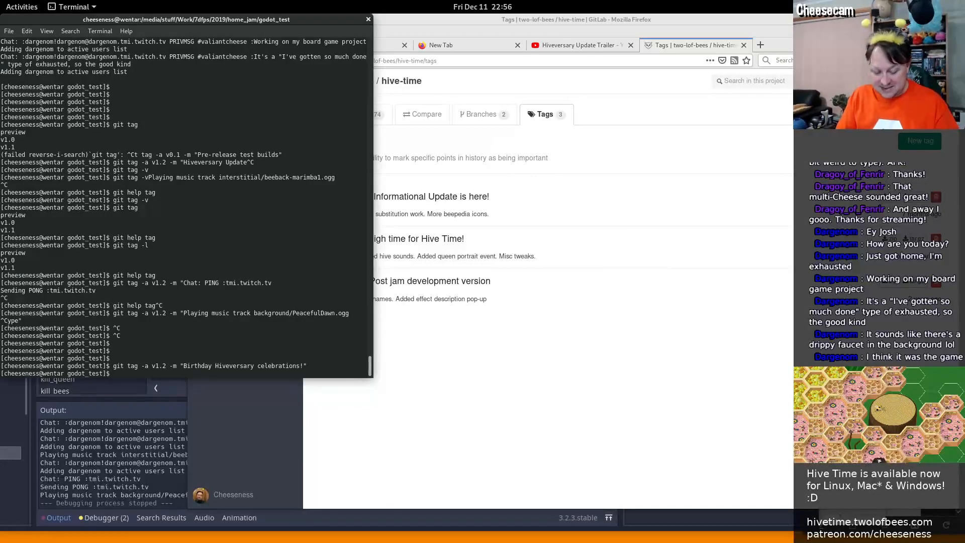
Check the current tag with git describe and the uncommitted changes with git status
{"action": "type", "text": "git describe"}
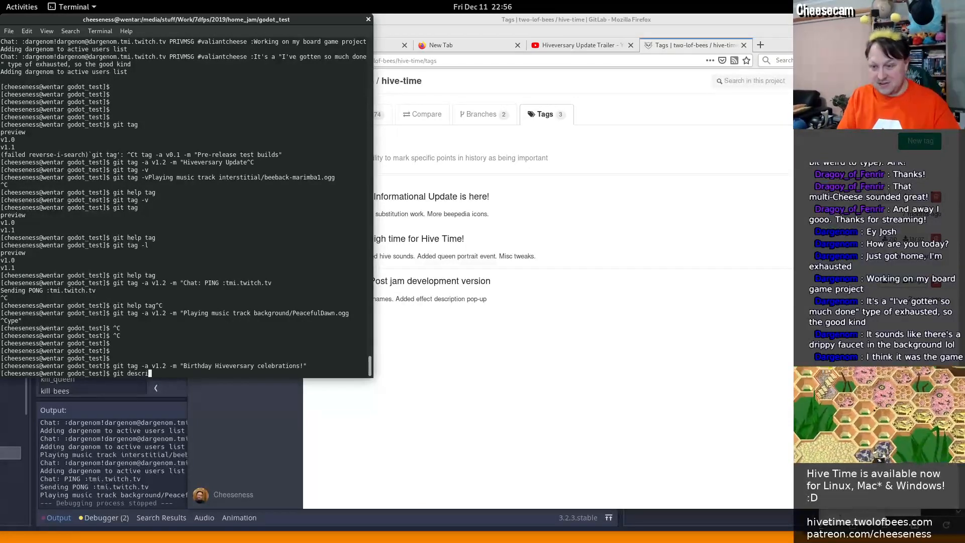
{"action": "key", "text": "Return"}
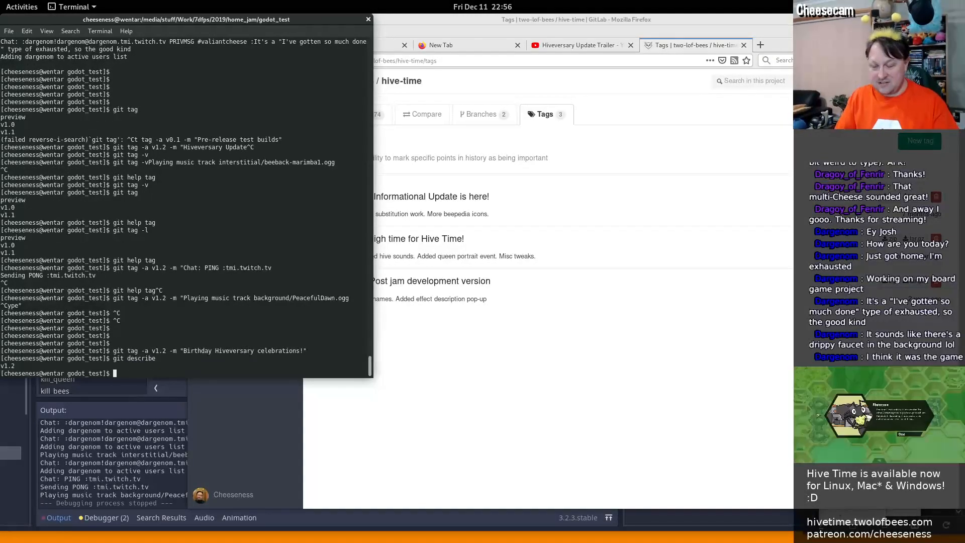
{"action": "key", "text": "ctrl+c"}
{"action": "key", "text": "ctrl+r"}
{"action": "type", "text": "decri"}
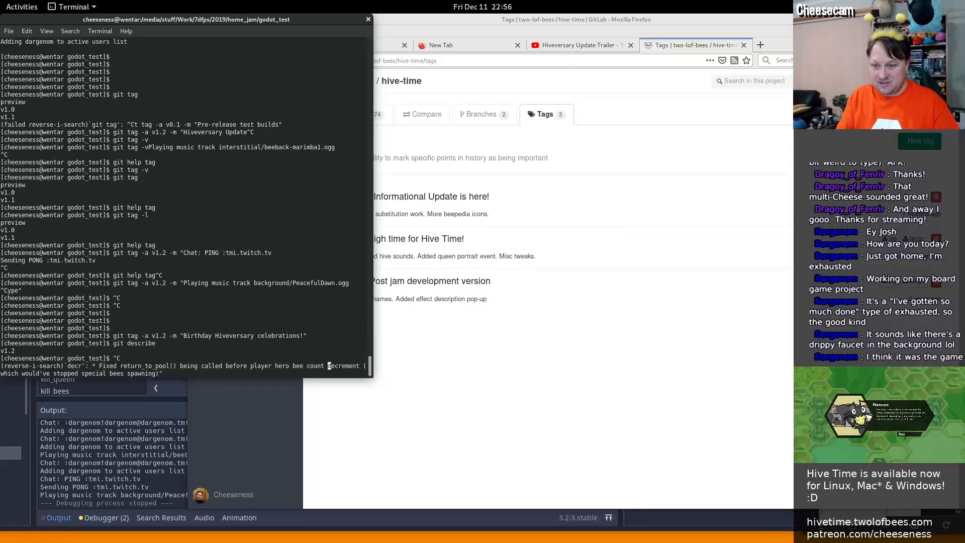
{"action": "key", "text": "ctrl+c"}
{"action": "key", "text": "ctrl+r"}
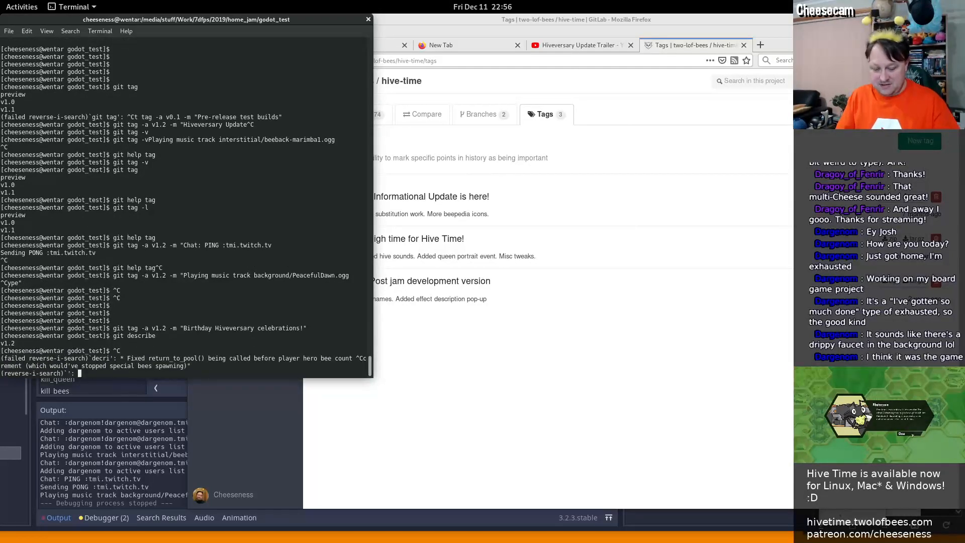
{"action": "type", "text": "describe"}
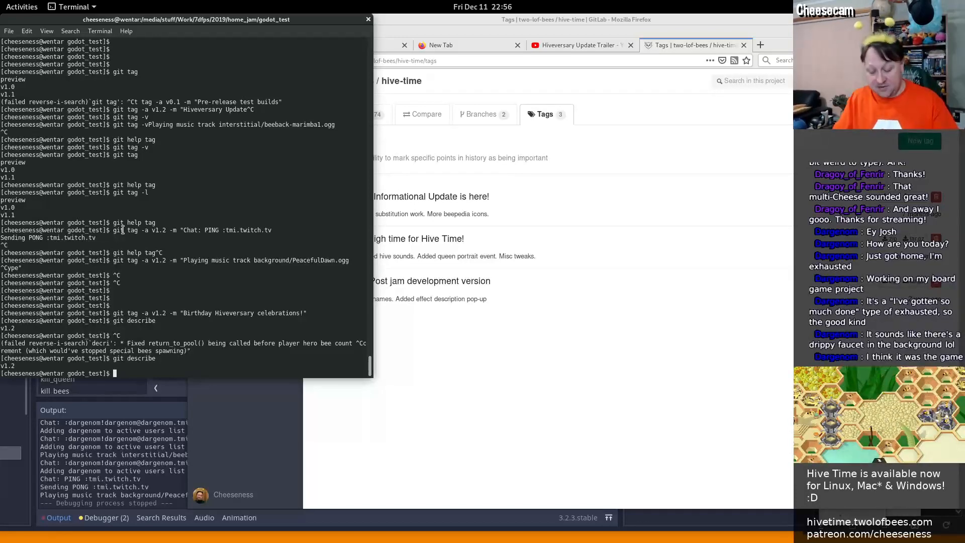
{"action": "type", "text": "git status"}
{"action": "key", "text": "Return"}
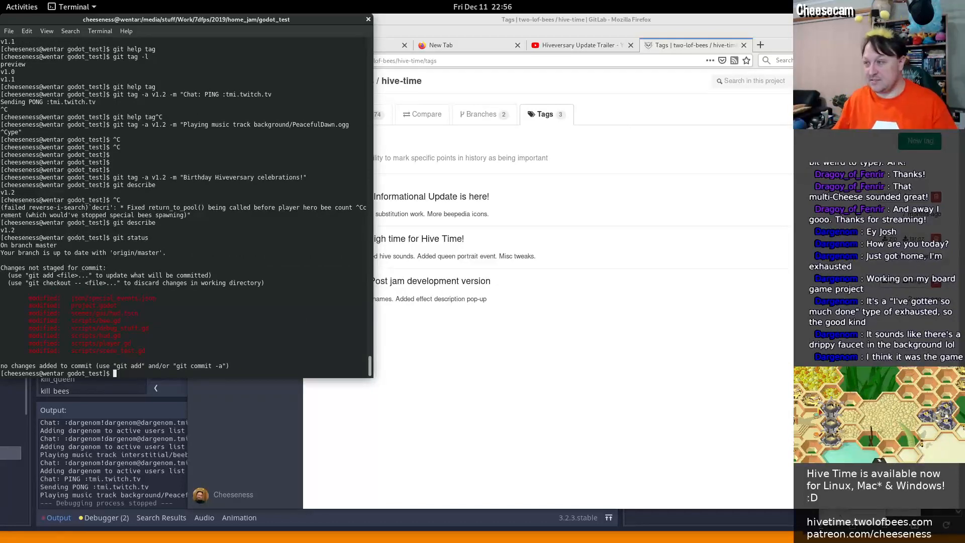
Switch to the text editor, move its window beside the terminal, save september_2020_todo.txt, and create a blank document
{"action": "key", "text": "alt+Tab"}
{"action": "key", "text": "Tab"}
{"action": "key", "text": "Tab"}
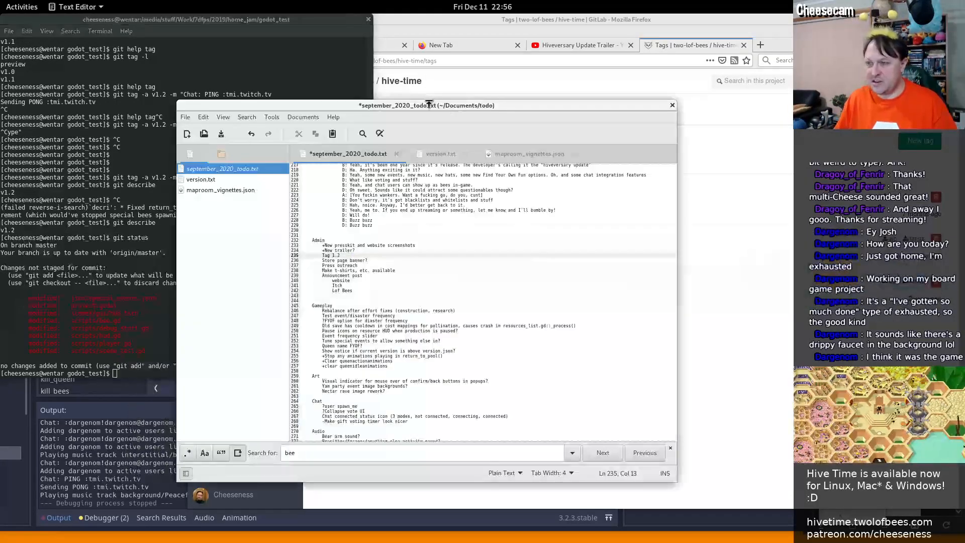
{"action": "left_click_drag", "start_coordinate": [668, 48], "coordinate": [689, 78]}
{"action": "key", "text": "ctrl+s"}
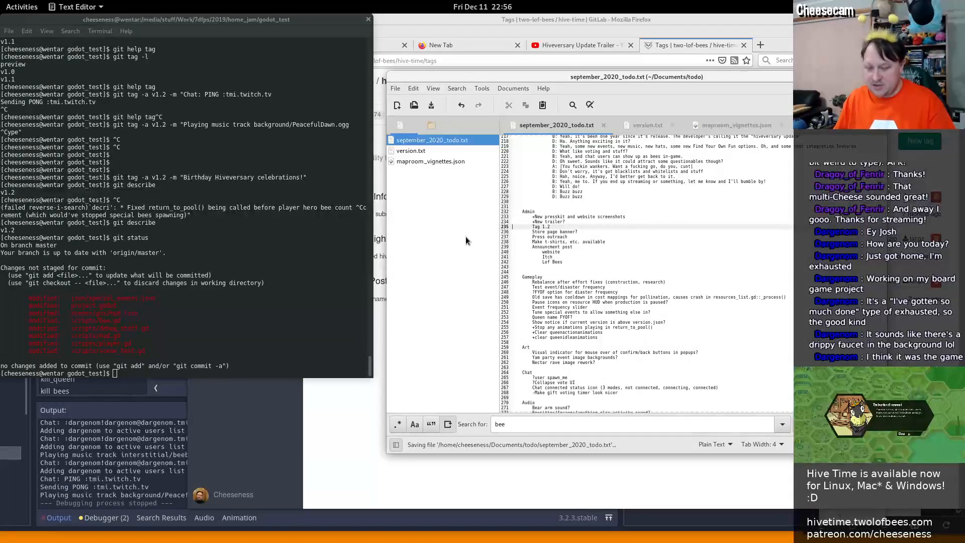
{"action": "key", "text": "ctrl+n"}
Restore project.godot from HEAD in the terminal and rerun git status
{"action": "left_click", "coordinate": [266, 270]}
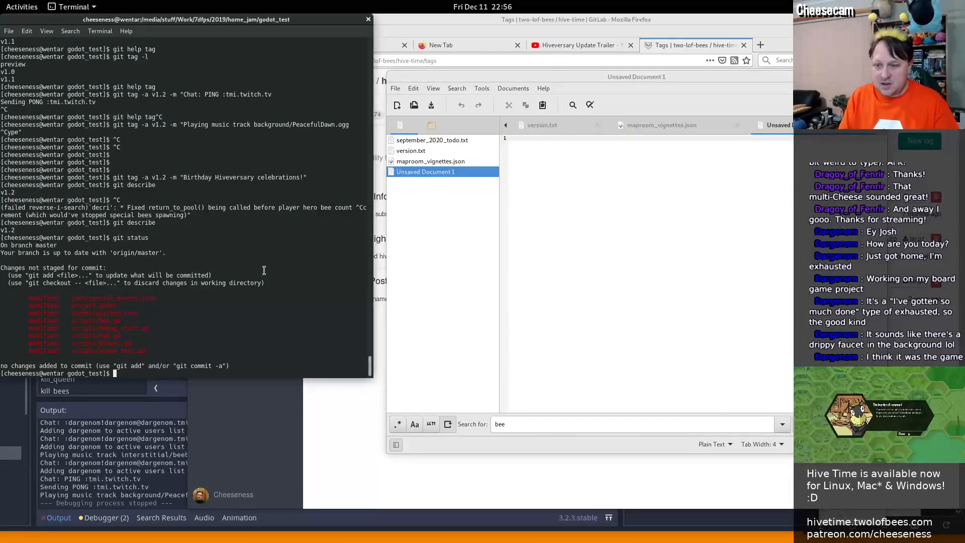
{"action": "type", "text": "git checkout H"}
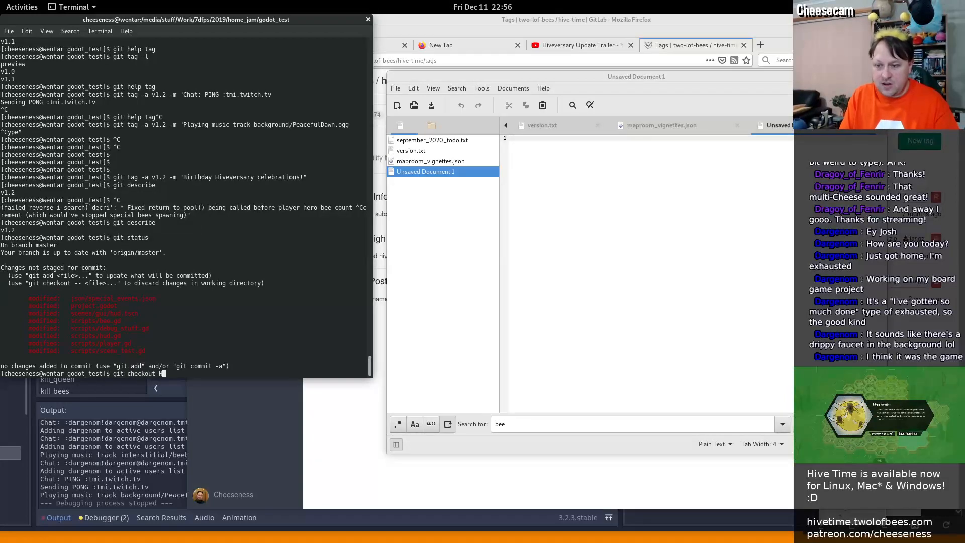
{"action": "type", "text": "EAD project.godot"}
{"action": "key", "text": "Return"}
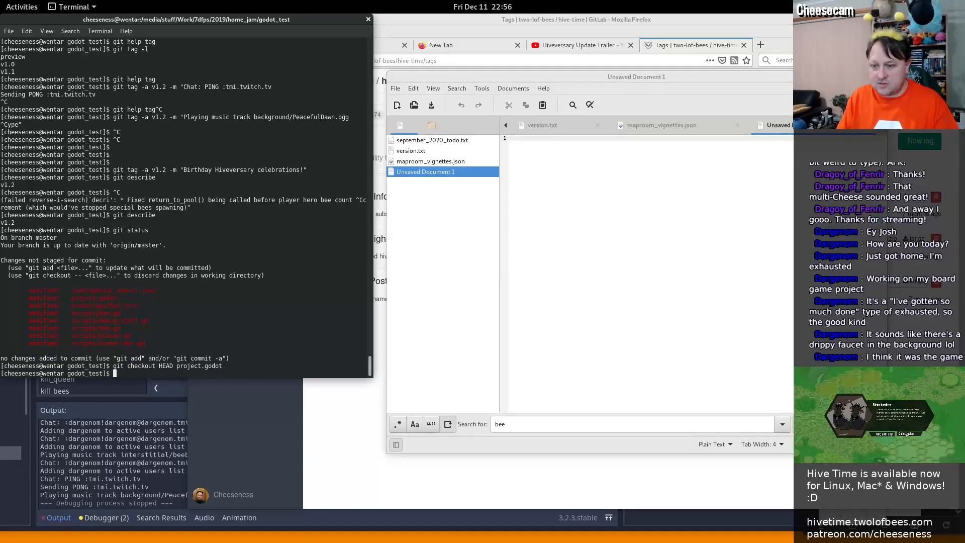
{"action": "key", "text": "Up"}
{"action": "key", "text": "Up"}
{"action": "key", "text": "Return"}
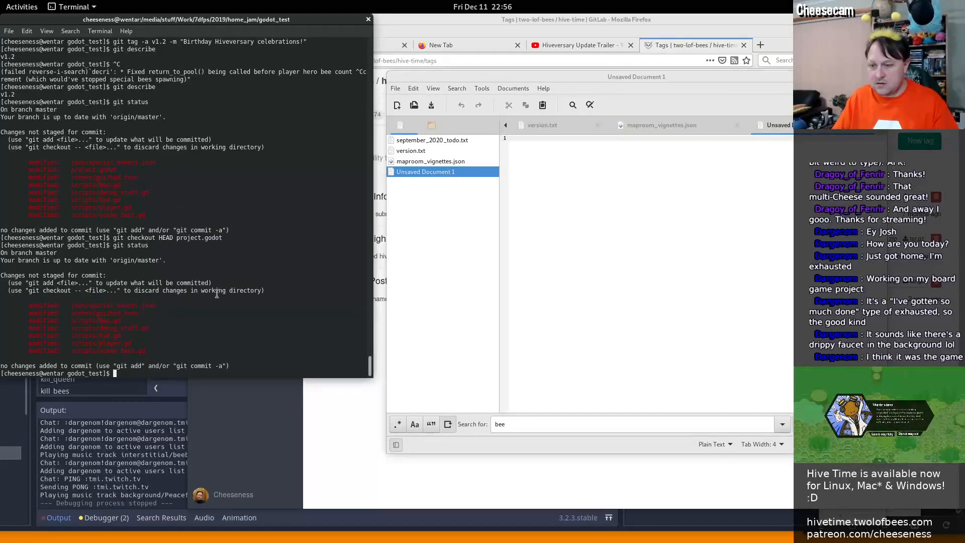
Show the remaining uncommitted changes with git diff
{"action": "type", "text": "git dif"}
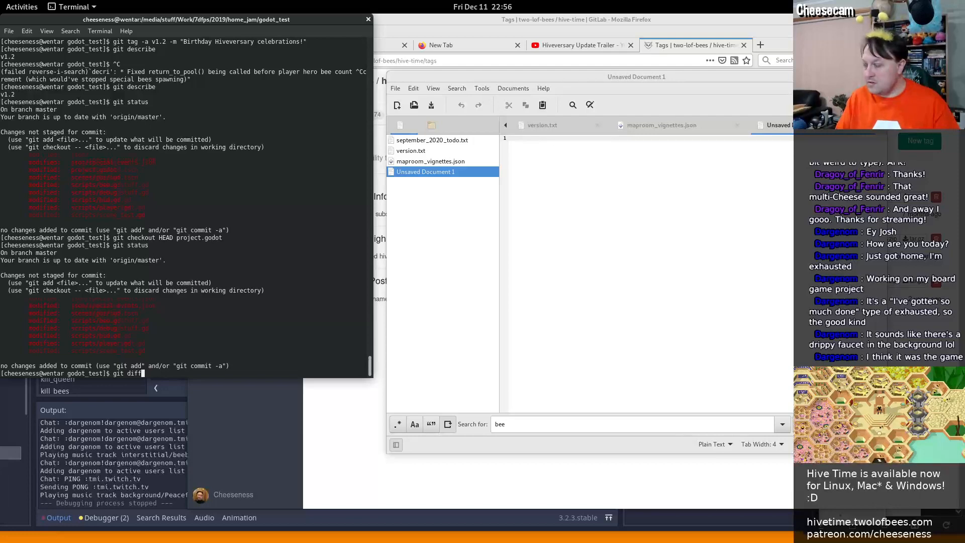
{"action": "type", "text": "f"}
{"action": "key", "text": "Return"}
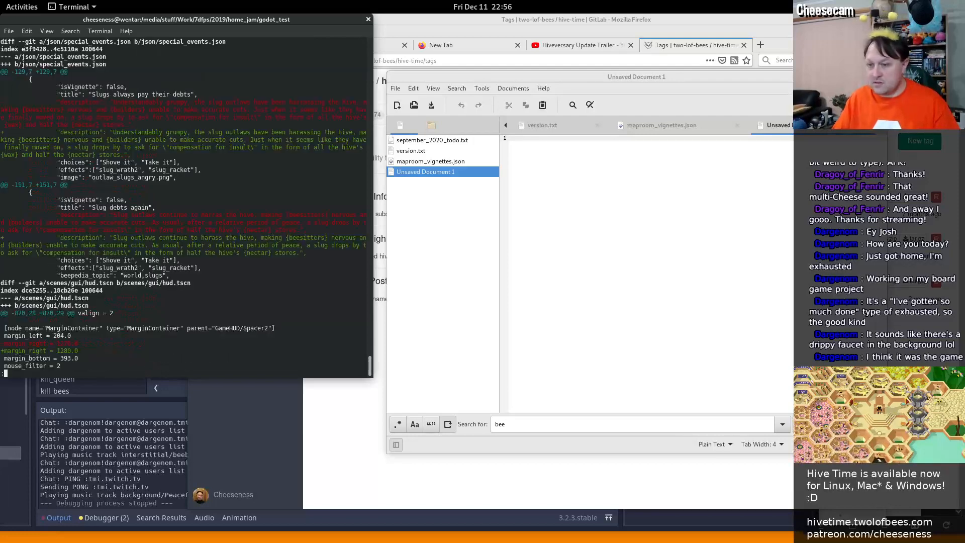
In the blank document, write the bullet "* Fixed typo in 'Slugs always pay their debs' and 'Sub depts again' events"
{"action": "left_click", "coordinate": [647, 181]}
{"action": "type", "text": "* Fixed"}
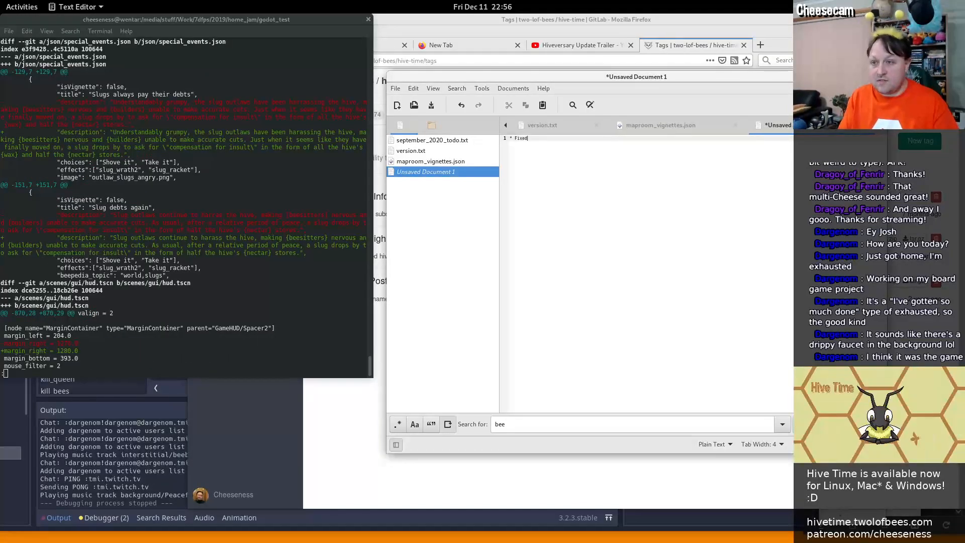
{"action": "type", "text": " typo i"}
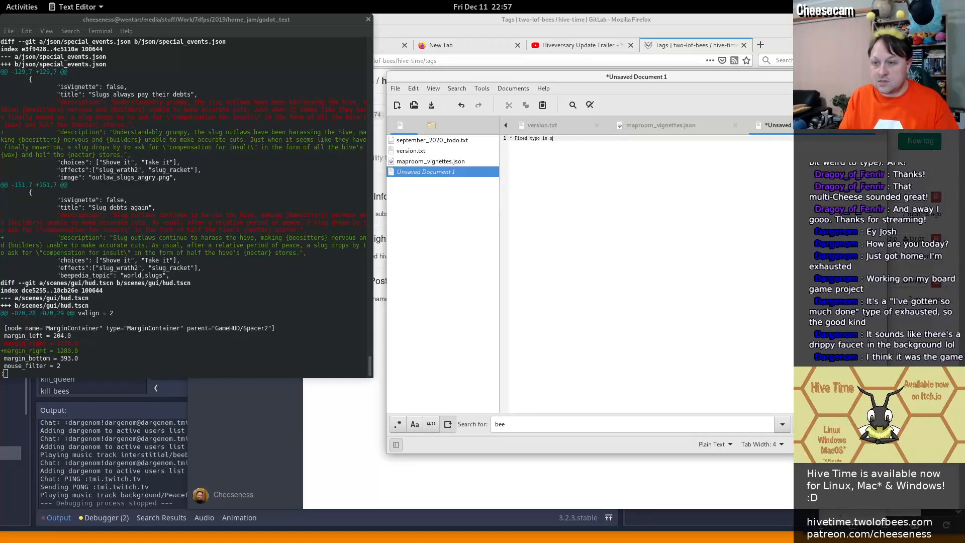
{"action": "type", "text": "n 'Slugs"}
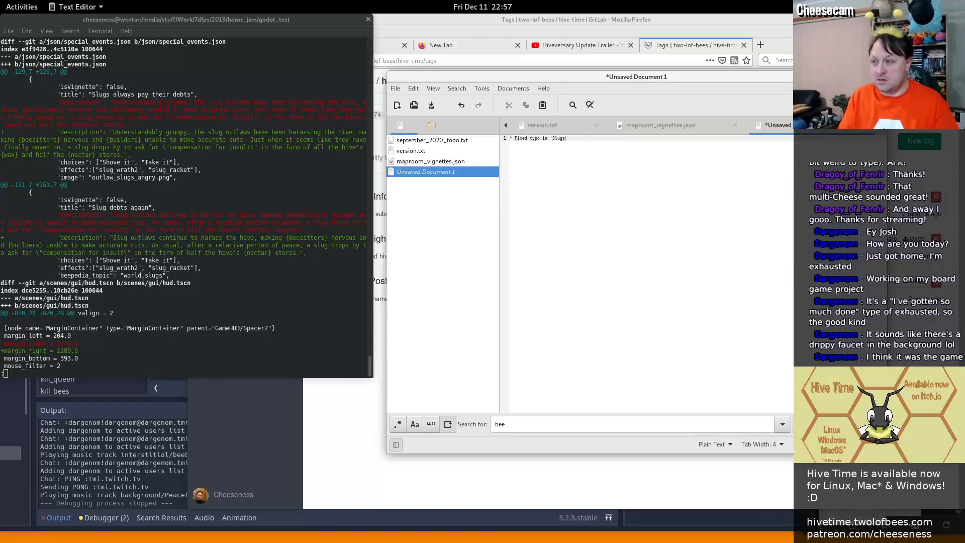
{"action": "type", "text": " always pay their "}
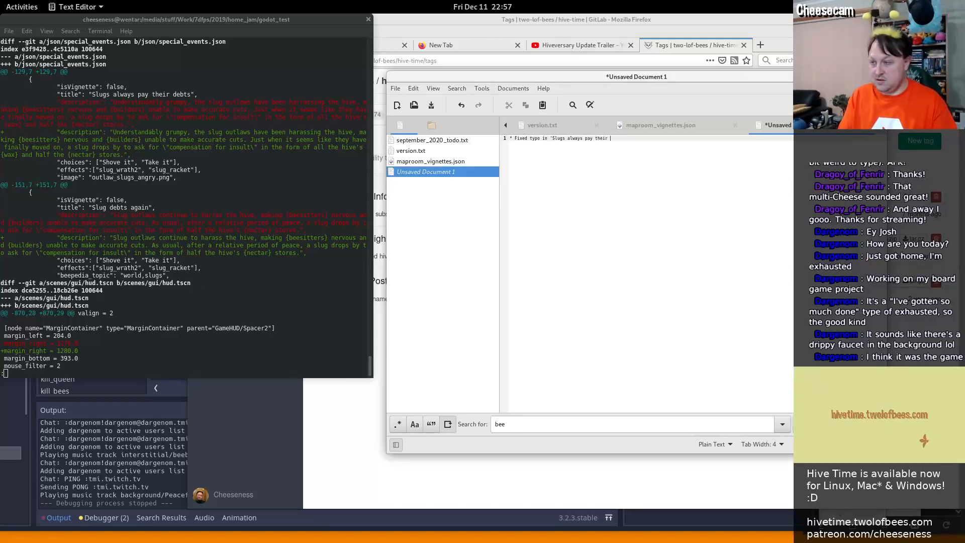
{"action": "type", "text": "debs' a"}
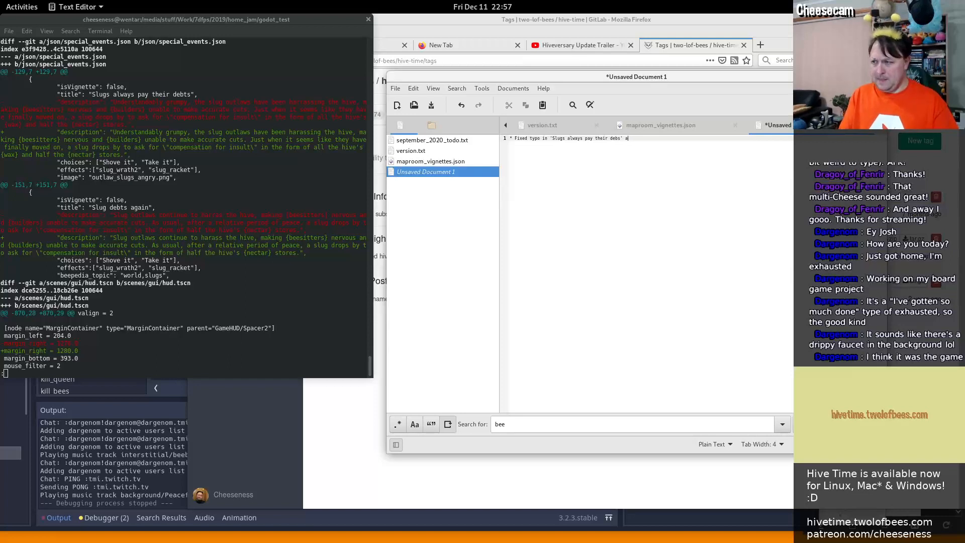
{"action": "type", "text": "nd 'Sub de"}
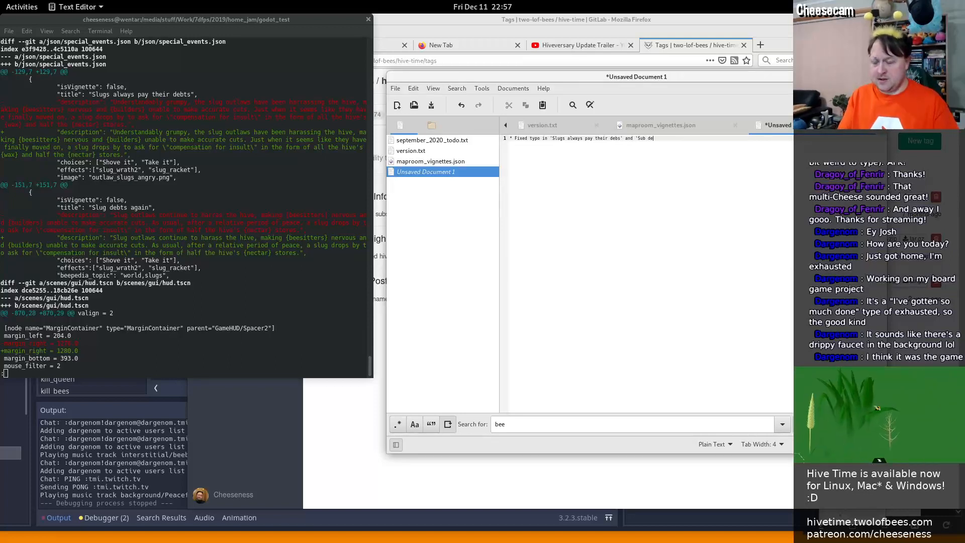
{"action": "type", "text": "pts again'"}
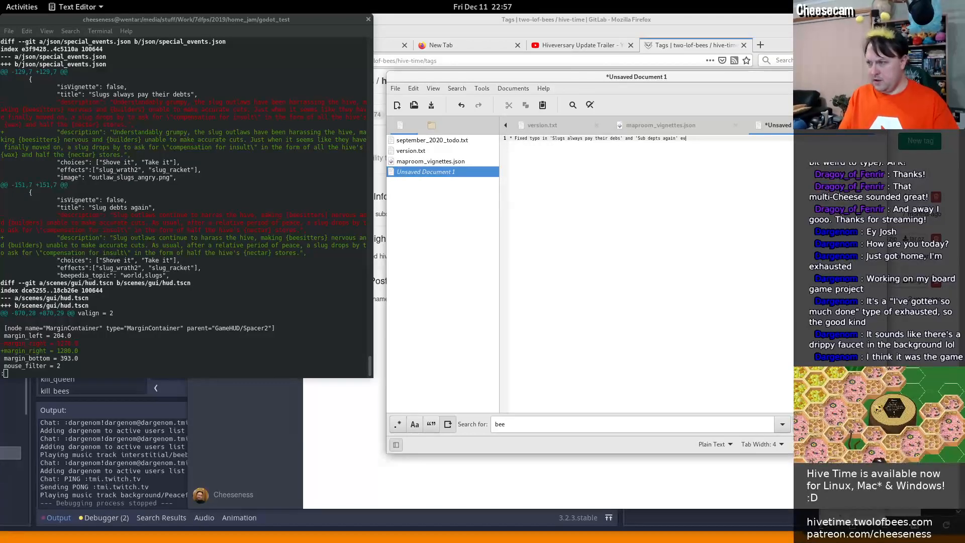
{"action": "type", "text": " events"}
{"action": "key", "text": "Return"}
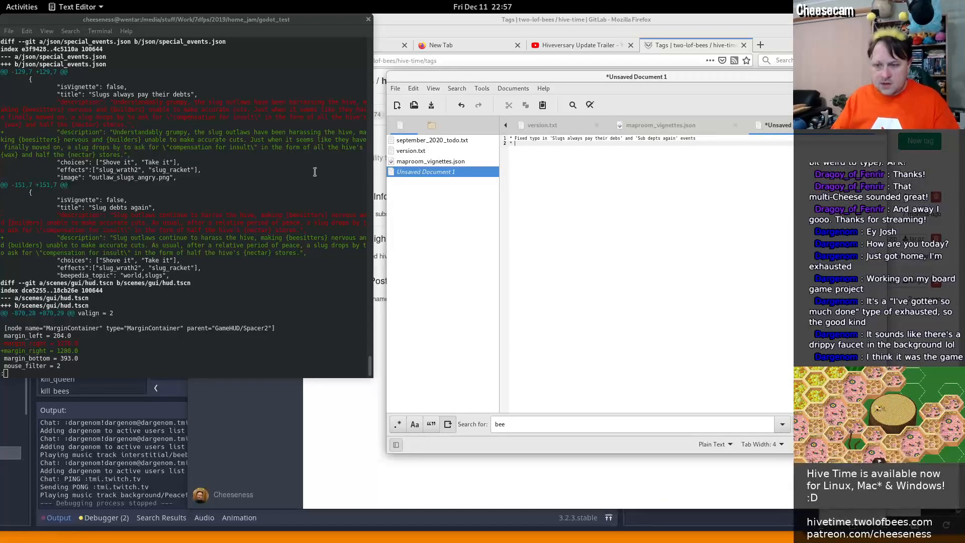
Advance the git diff through the hud.tscn changes and add the bullet "Updated gift voting timer to be right aligned" to the notes
{"action": "left_click", "coordinate": [162, 337]}
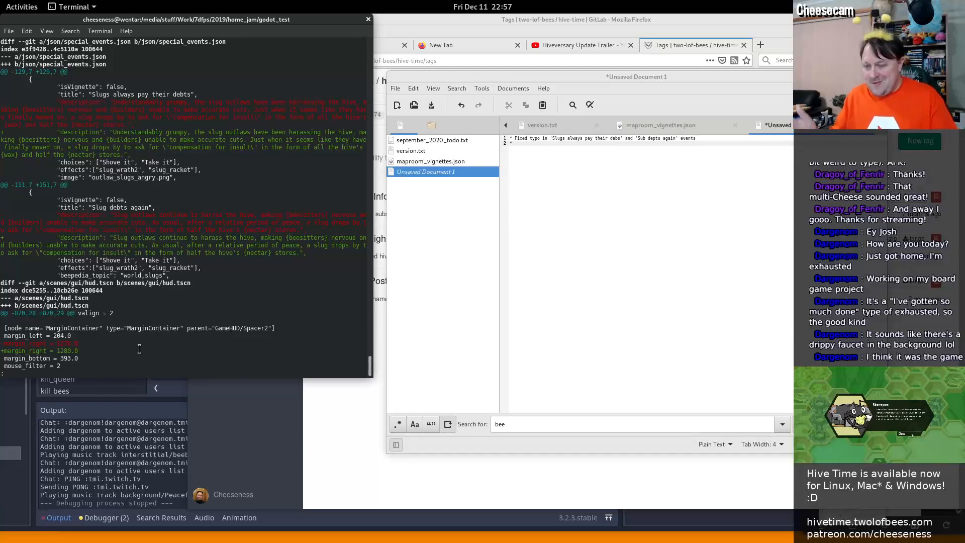
{"action": "key", "text": "space"}
{"action": "left_click", "coordinate": [685, 224]}
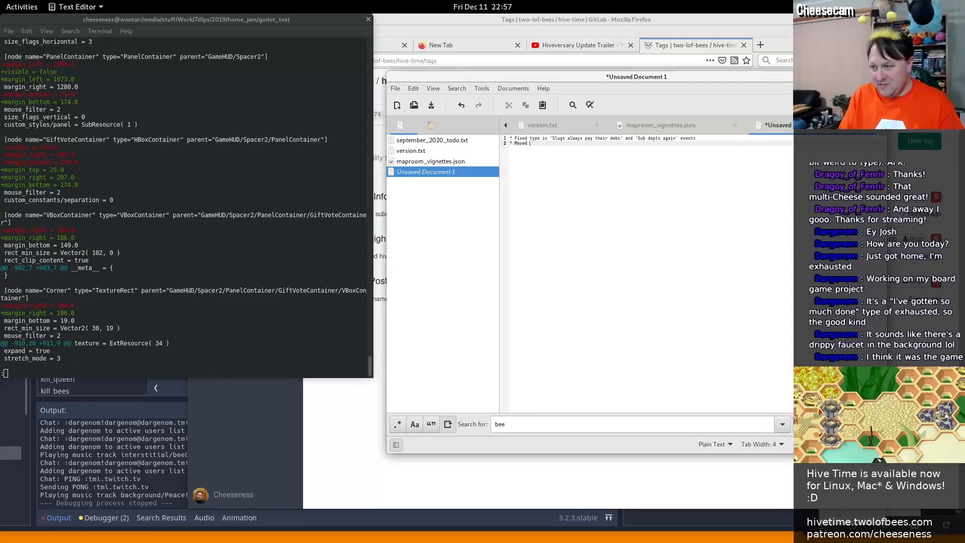
{"action": "key", "text": "BackSpace"}
{"action": "key", "text": "BackSpace"}
{"action": "key", "text": "BackSpace"}
{"action": "key", "text": "BackSpace"}
{"action": "key", "text": "BackSpace"}
{"action": "key", "text": "BackSpace"}
{"action": "type", "text": "Updat"}
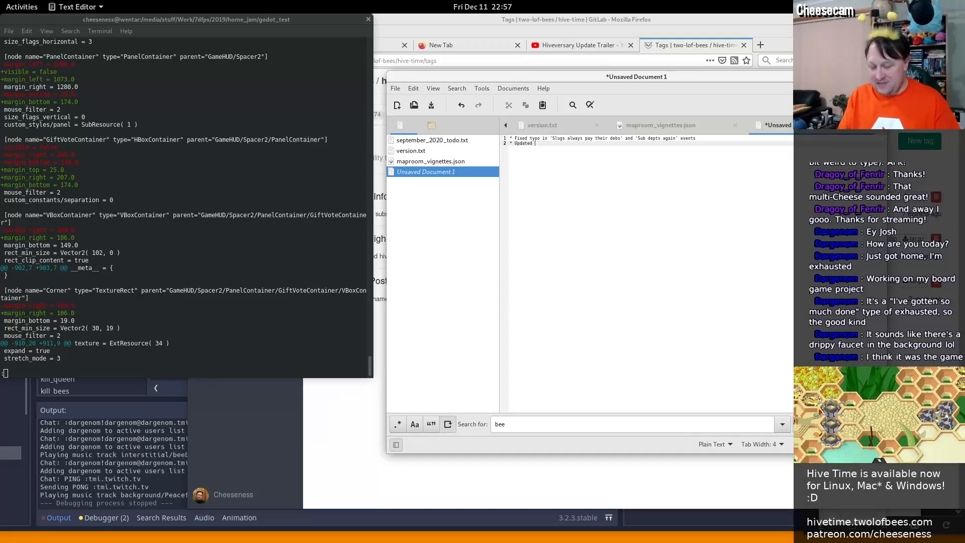
{"action": "type", "text": "ed gift vot"}
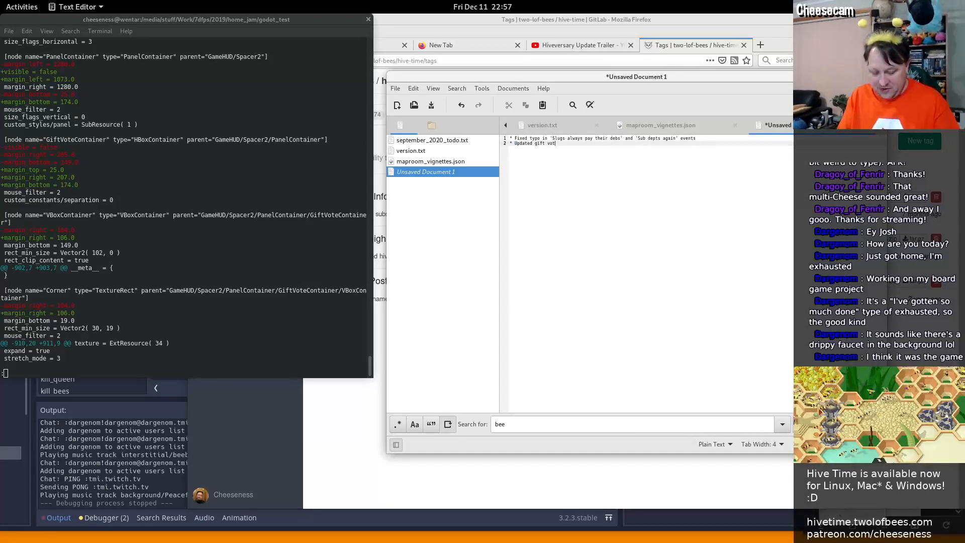
{"action": "type", "text": "ing timer to"}
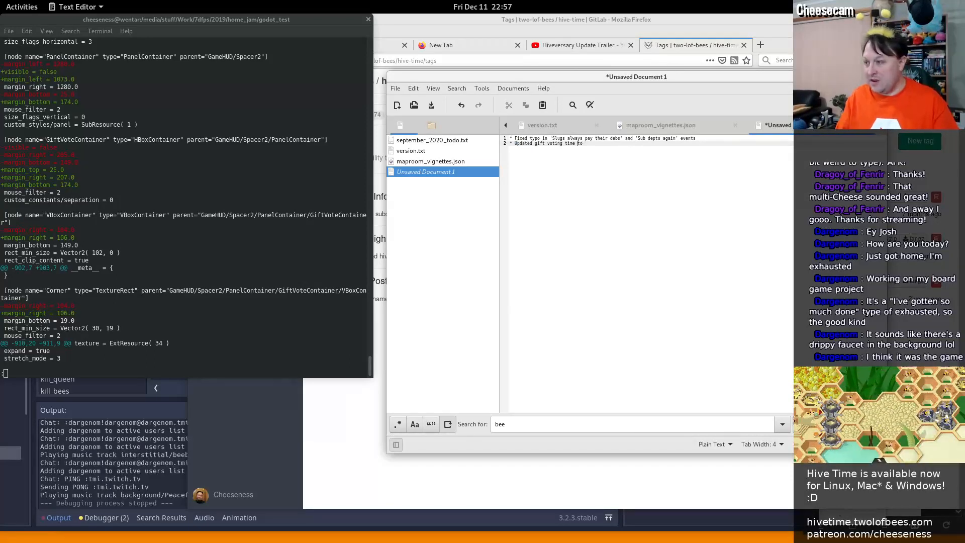
{"action": "type", "text": " be right "}
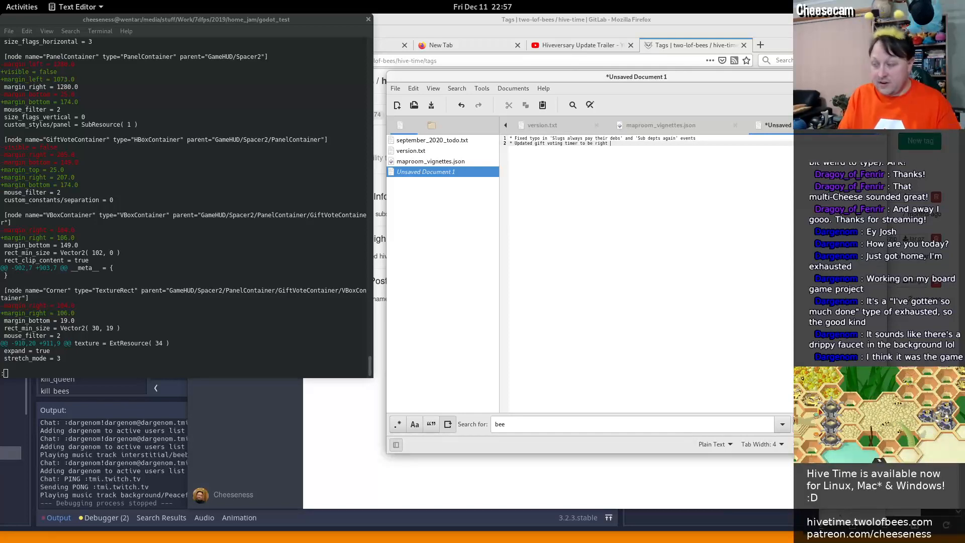
{"action": "type", "text": "aligned"}
{"action": "key", "text": "Return"}
{"action": "type", "text": "*"}
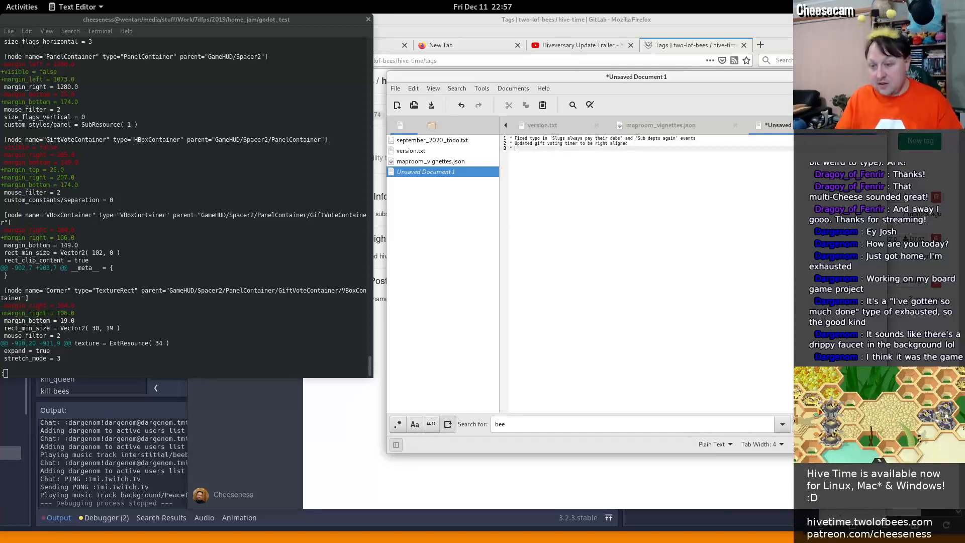
Advance the diff to bee.gd and add the bullet "Fixed some variables not being reset when reusing pooled bee instance"
{"action": "left_click", "coordinate": [202, 204]}
{"action": "key", "text": "space"}
{"action": "key", "text": "space"}
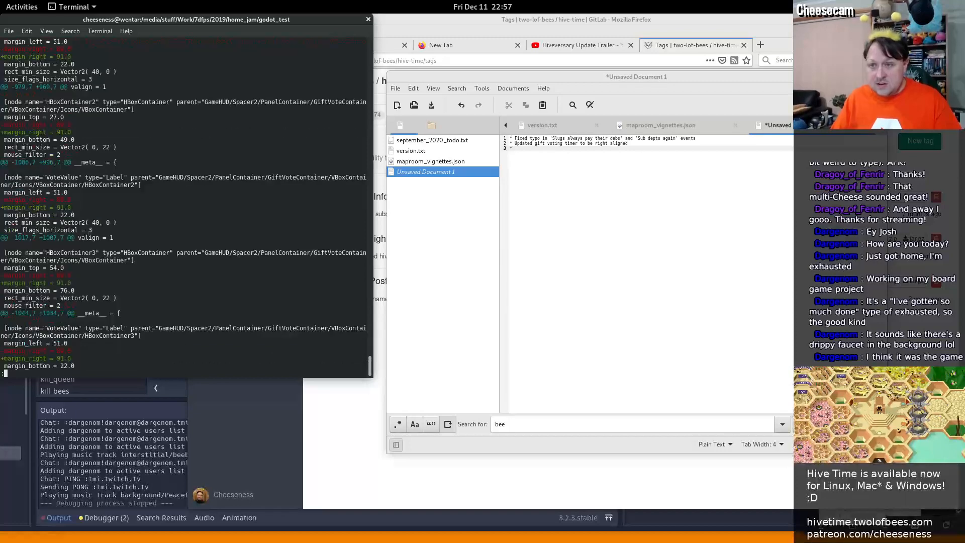
{"action": "key", "text": "space"}
{"action": "key", "text": "space"}
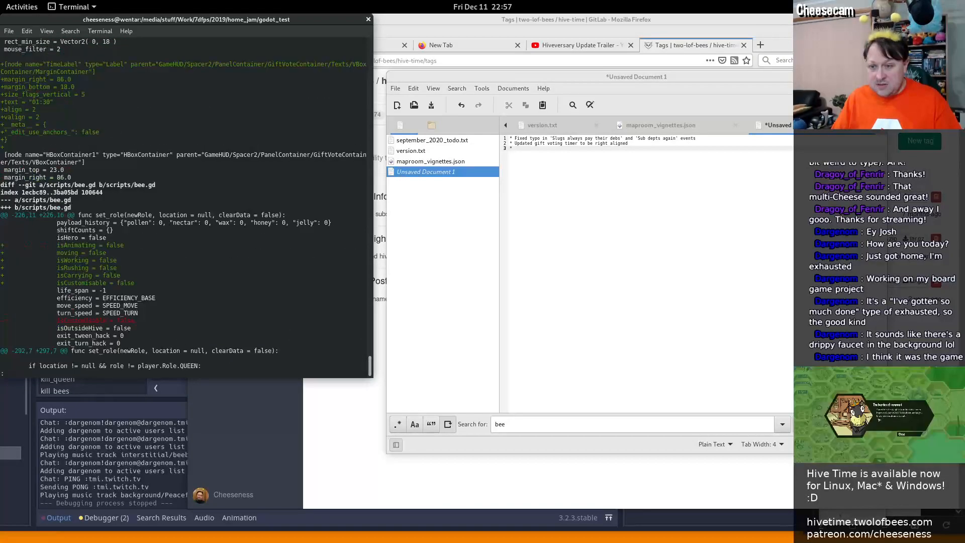
{"action": "left_click", "coordinate": [694, 245]}
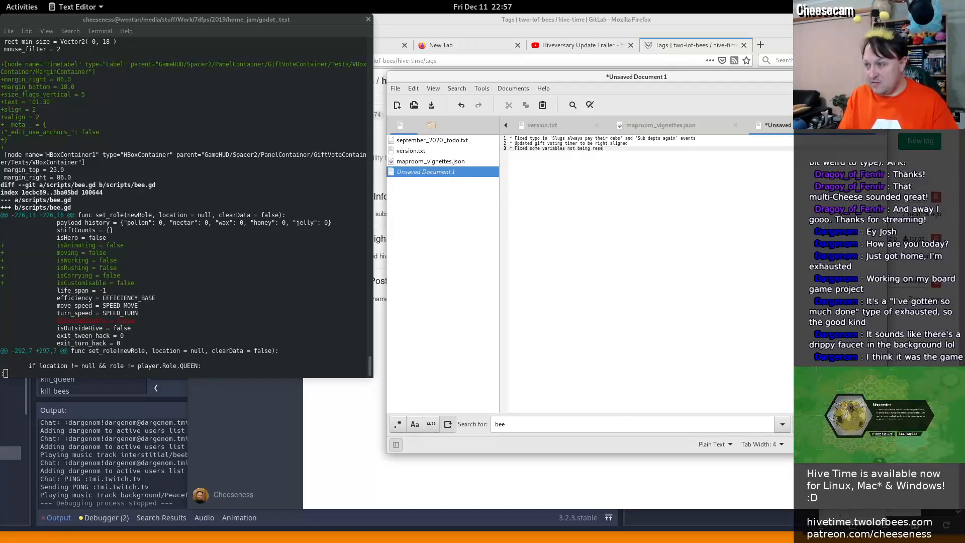
{"action": "left_click", "coordinate": [620, 149]}
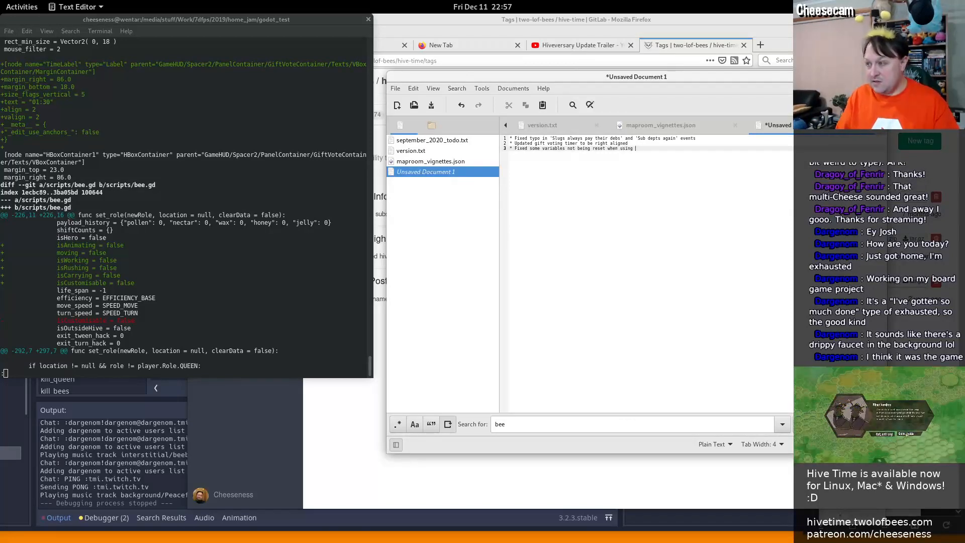
{"action": "type", "text": "reusing pooled "}
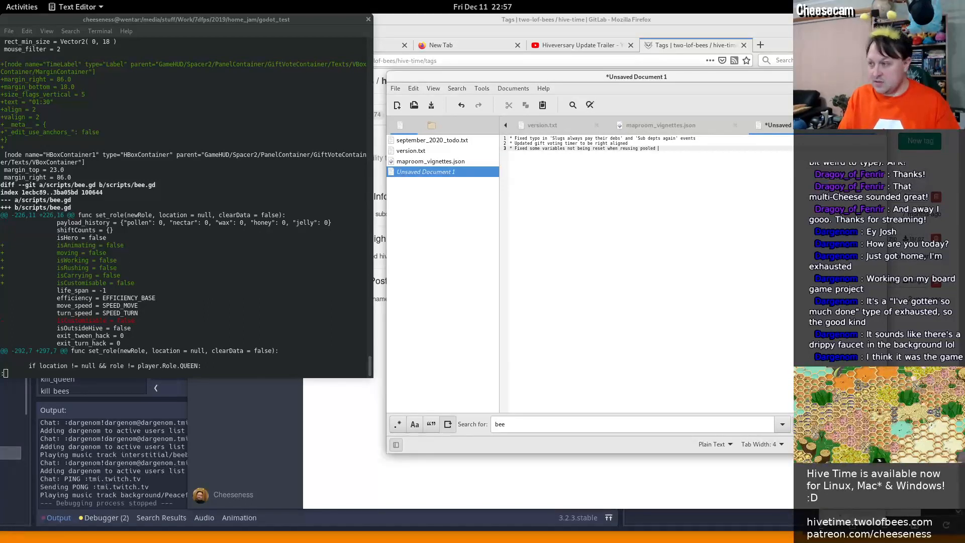
{"action": "type", "text": "bee instance"}
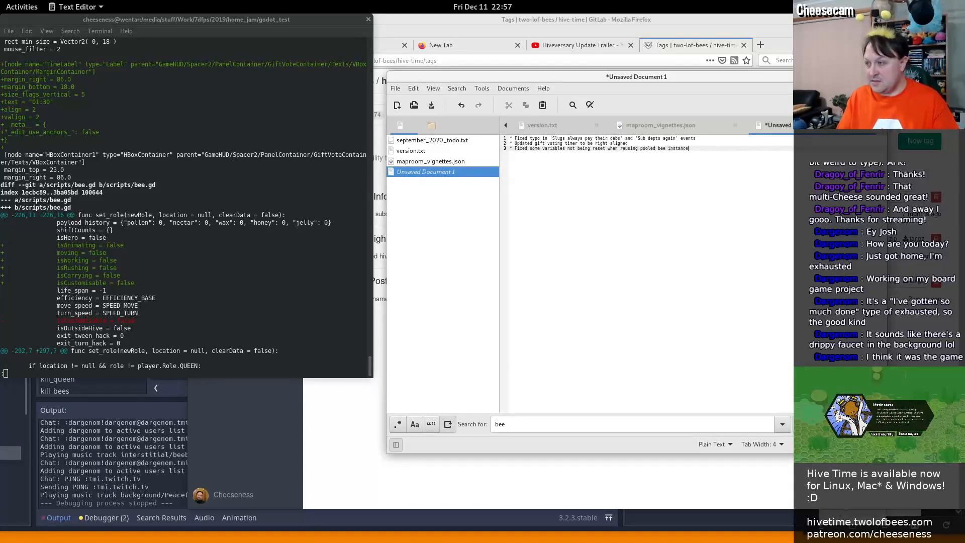
{"action": "key", "text": "Return"}
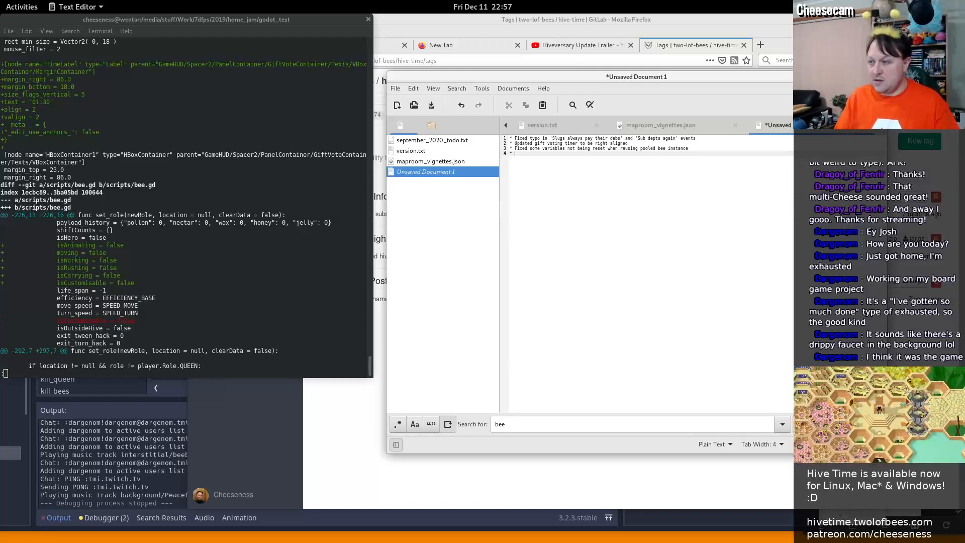
Page through the remaining bee.gd changes and add the bullet "Fixed rotation and target not being reset when reusing pooled bee instance"
{"action": "key", "text": "alt+Tab"}
{"action": "key", "text": "space"}
{"action": "key", "text": "space"}
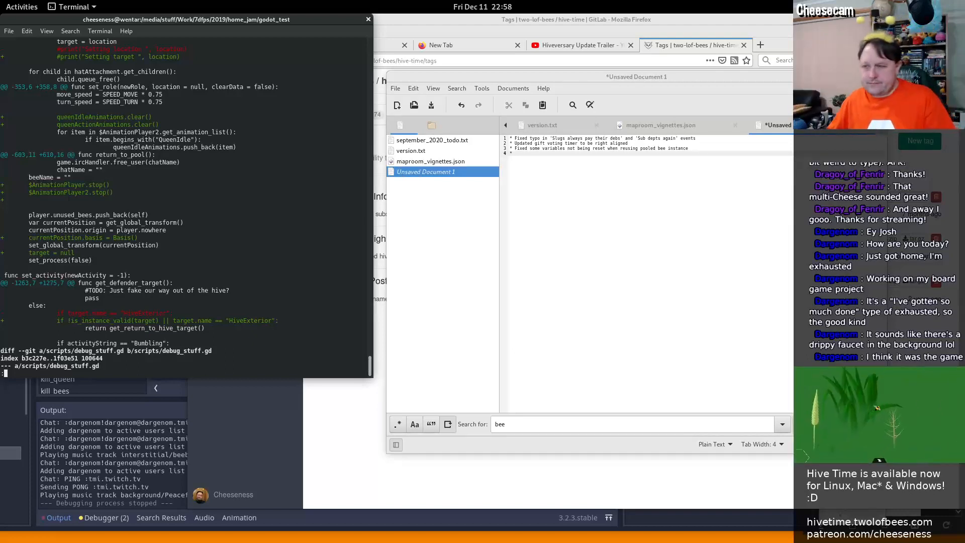
{"action": "left_click", "coordinate": [592, 185]}
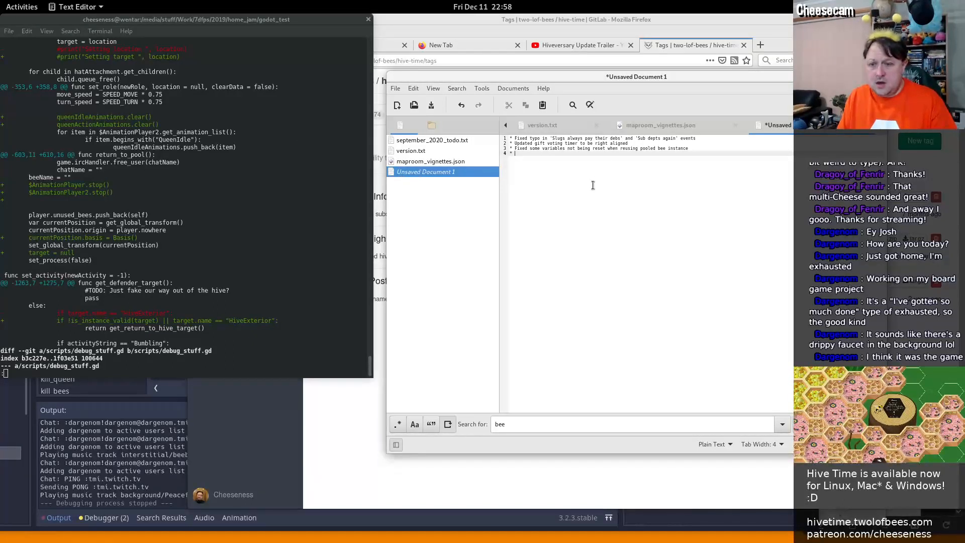
{"action": "type", "text": "Fixed "}
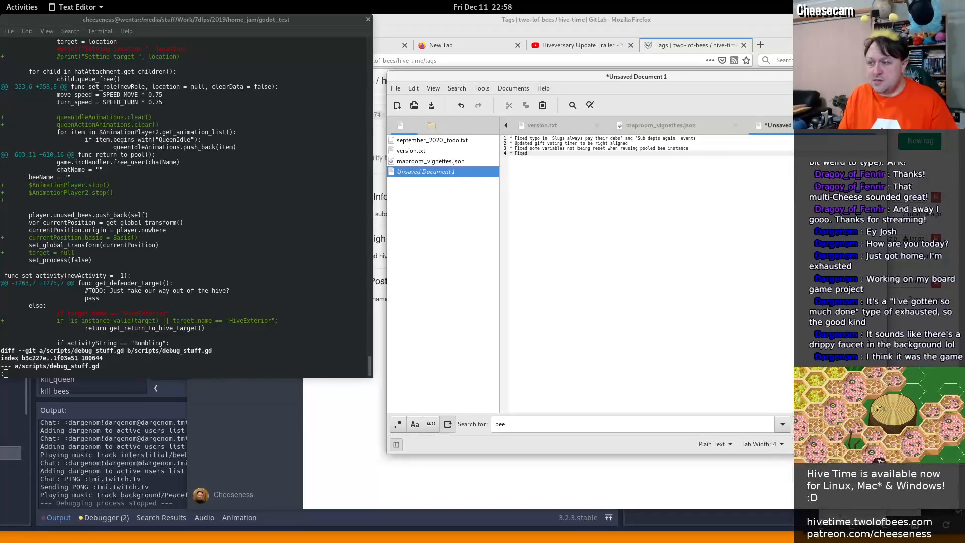
{"action": "type", "text": "ro"}
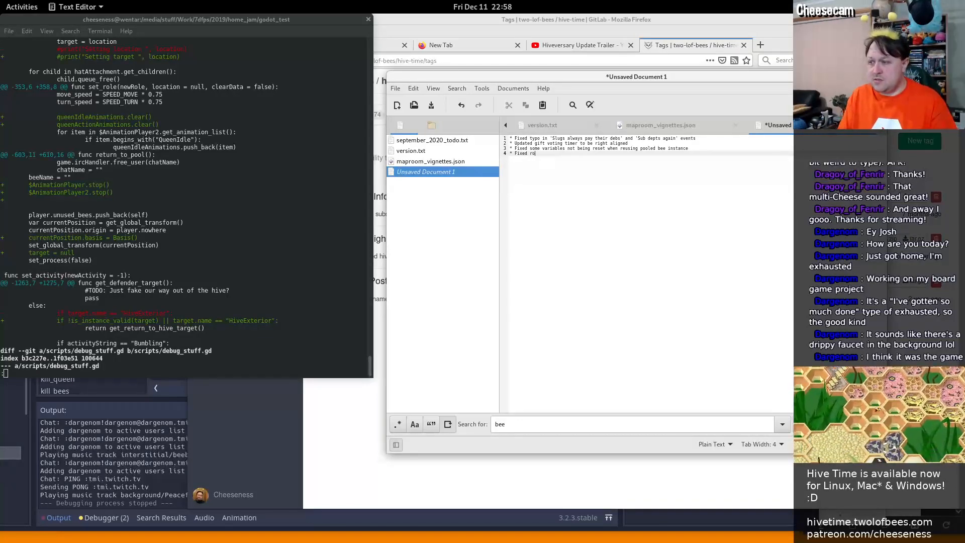
{"action": "type", "text": "tation and target not being reset when reusing"}
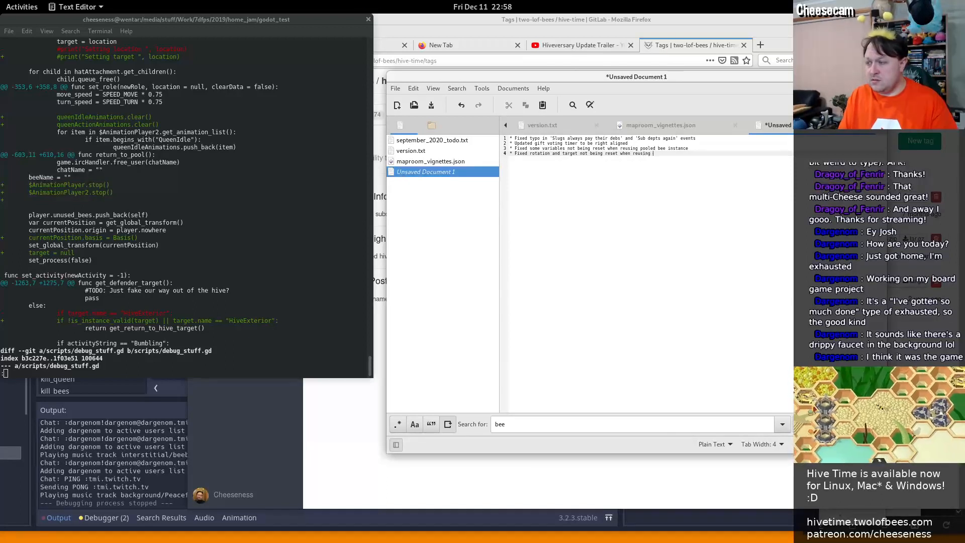
{"action": "type", "text": "pooled bee instance"}
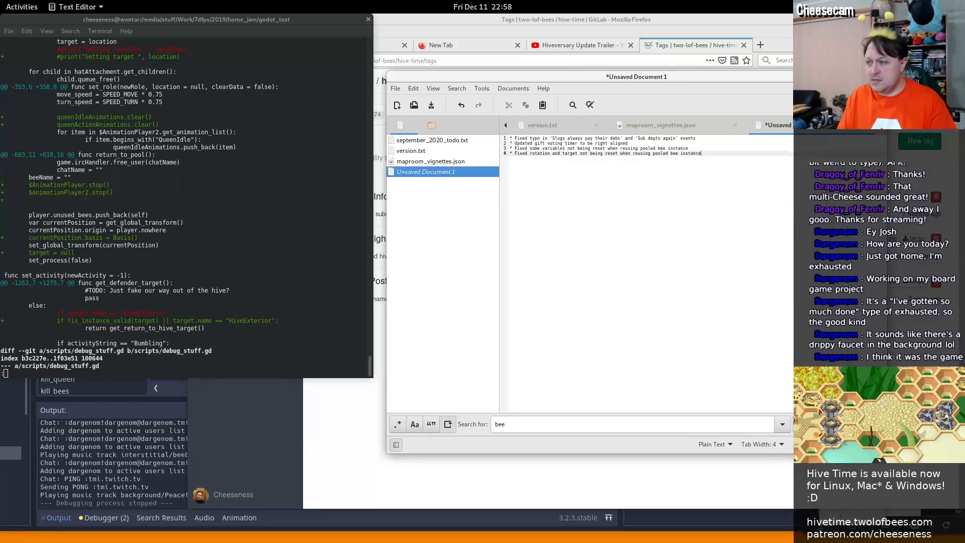
{"action": "key", "text": "Return"}
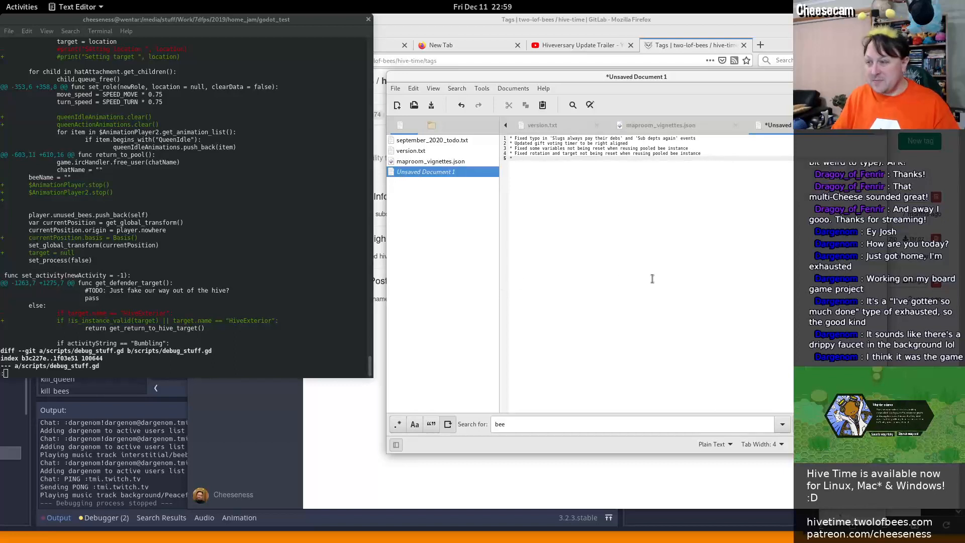
Complete the fifth bullet with "Fixed possible crash when loading a save with a bee with a null target that is"
{"action": "type", "text": "ed possible cra"}
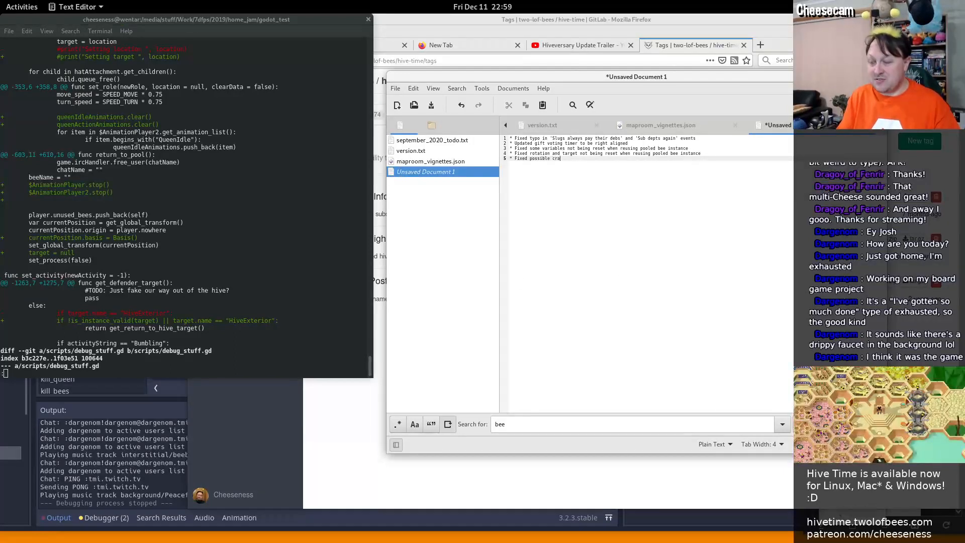
{"action": "type", "text": "sh when loading "}
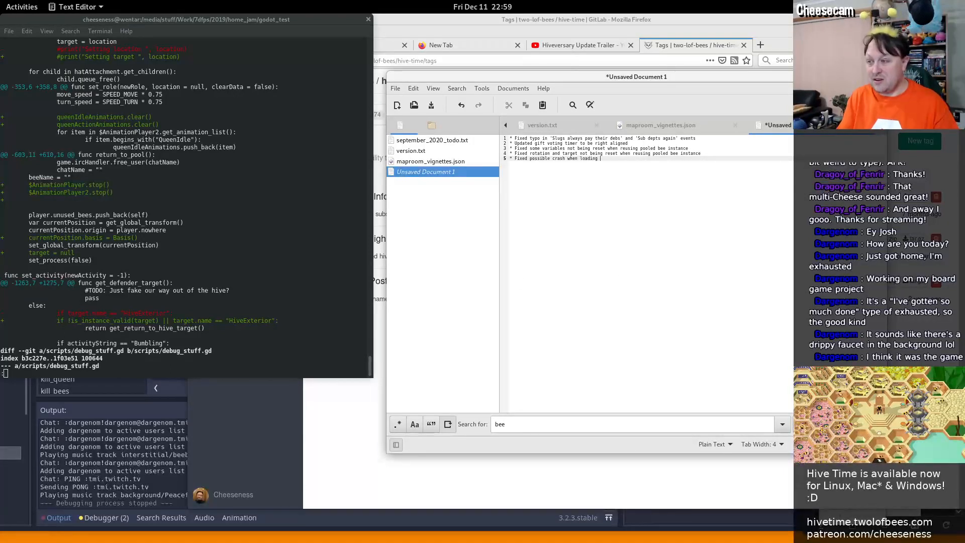
{"action": "type", "text": "a save"}
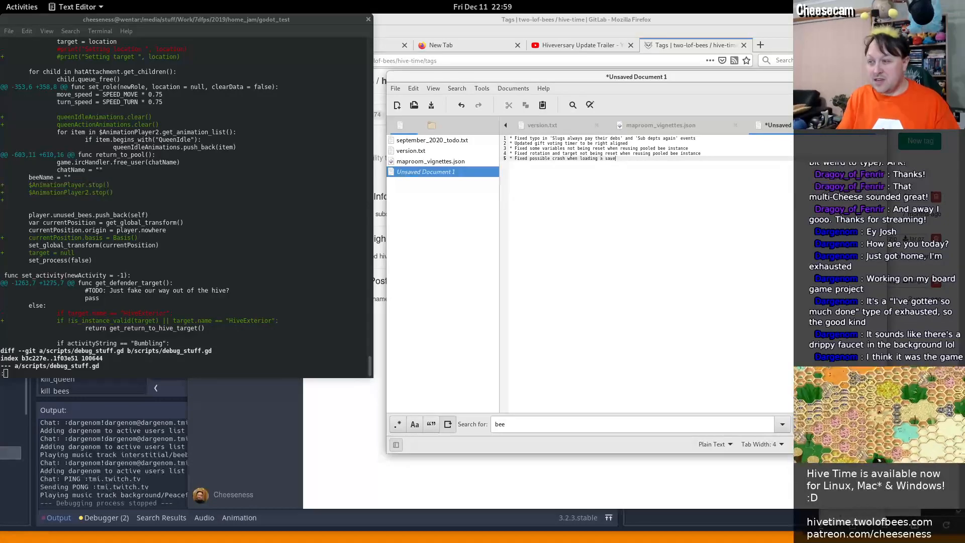
{"action": "type", "text": " with a bee"}
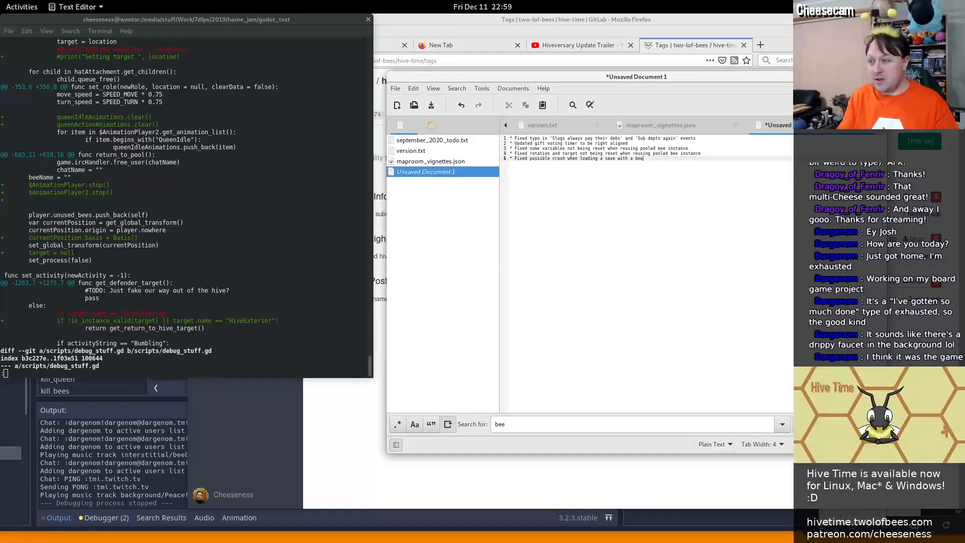
{"action": "type", "text": " with a null target that is"}
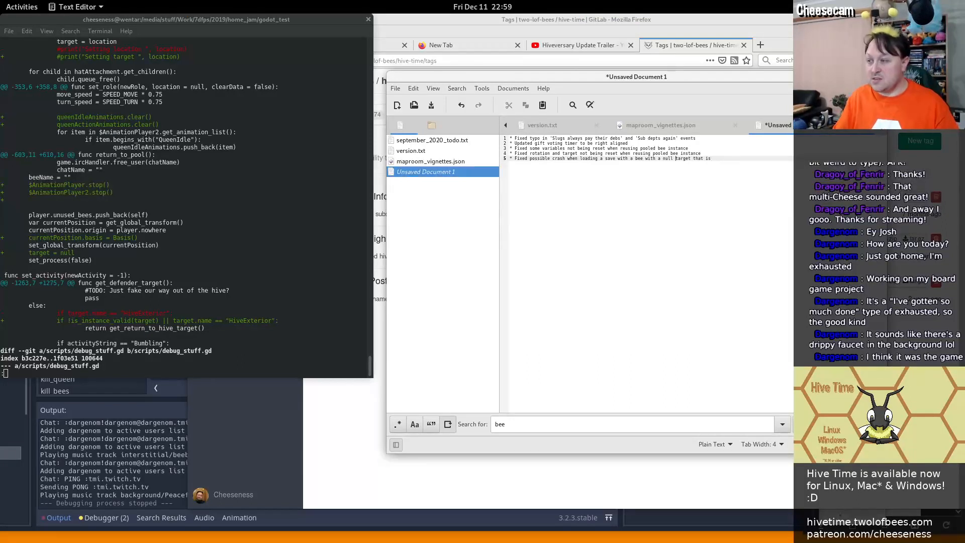
Replace "bee" with "defender" in the crash bullet, end it at "null target", and start a new bullet
{"action": "key", "text": "ctrl+Left"}
{"action": "key", "text": "ctrl+Left"}
{"action": "key", "text": "ctrl+Left"}
{"action": "key", "text": "ctrl+Left"}
{"action": "key", "text": "ctrl+shift+Right"}
{"action": "type", "text": "defender"}
{"action": "key", "text": "End"}
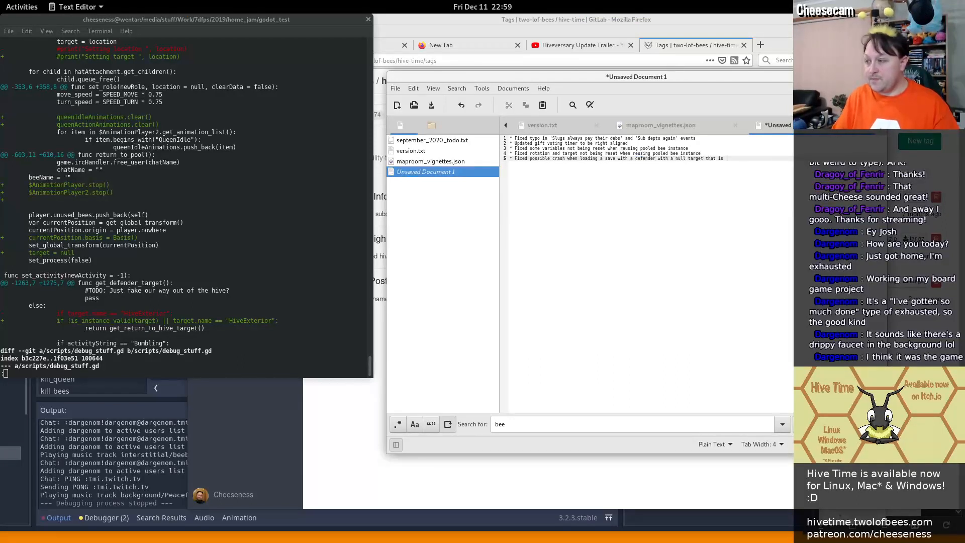
{"action": "key", "text": "Return"}
{"action": "type", "text": "*"}
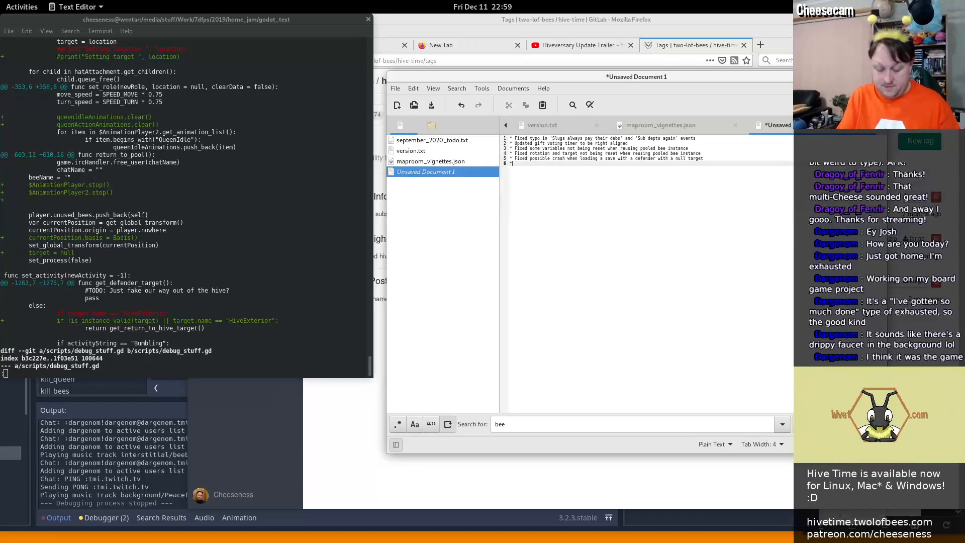
Duplicate the rotation and target bullet below itself and reword it to "Fixed animations not being stopped when returning bee to instance pool"
{"action": "left_click", "coordinate": [158, 285]}
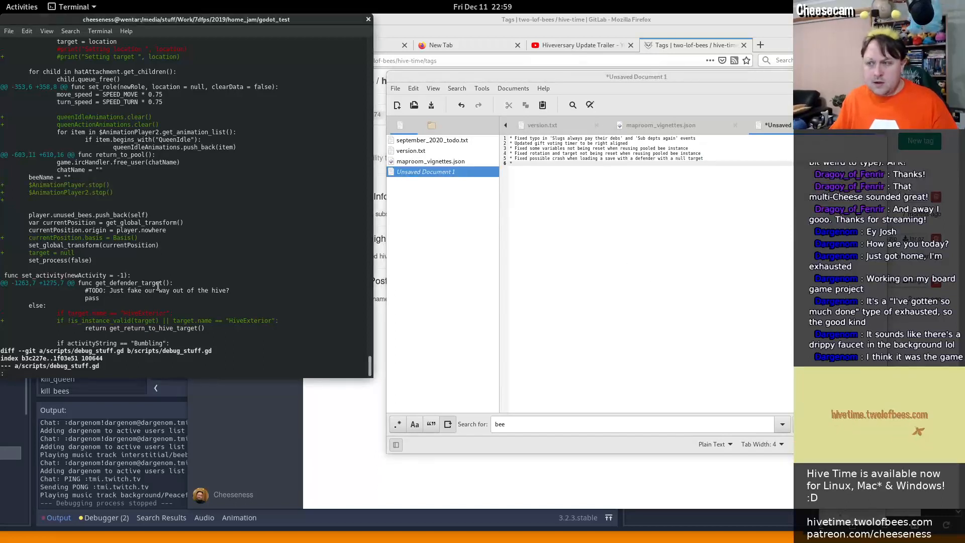
{"action": "left_click_drag", "start_coordinate": [720, 155], "coordinate": [719, 149]}
{"action": "key", "text": "ctrl+c"}
{"action": "key", "text": "ctrl+v"}
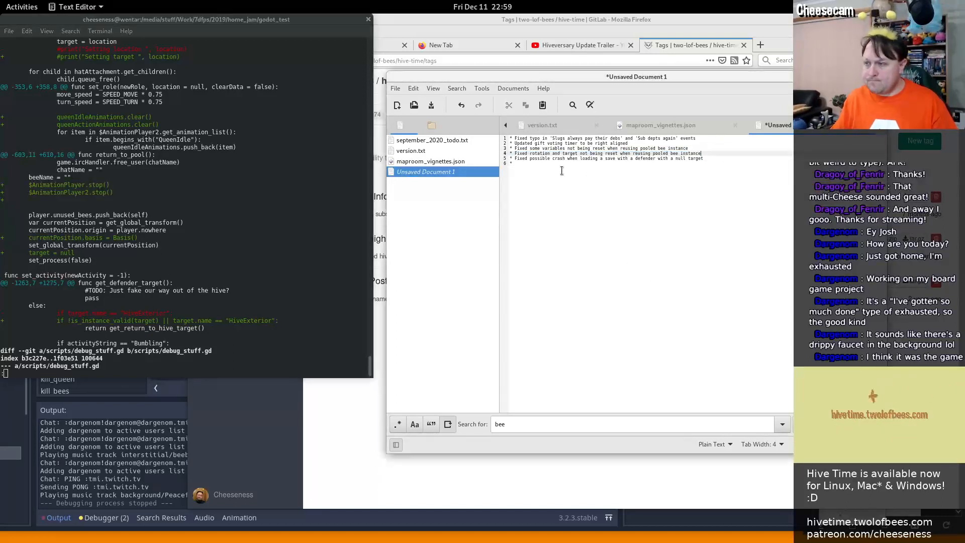
{"action": "key", "text": "ctrl+v"}
{"action": "left_click_drag", "start_coordinate": [537, 159], "coordinate": [557, 158]}
{"action": "left_click_drag", "start_coordinate": [692, 152], "coordinate": [695, 157]}
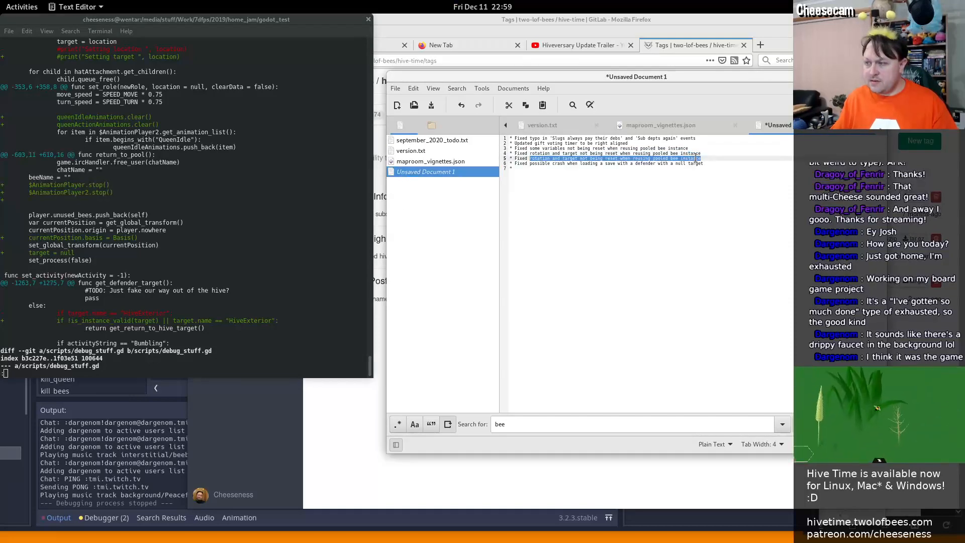
{"action": "type", "text": "animations not being stopped when"}
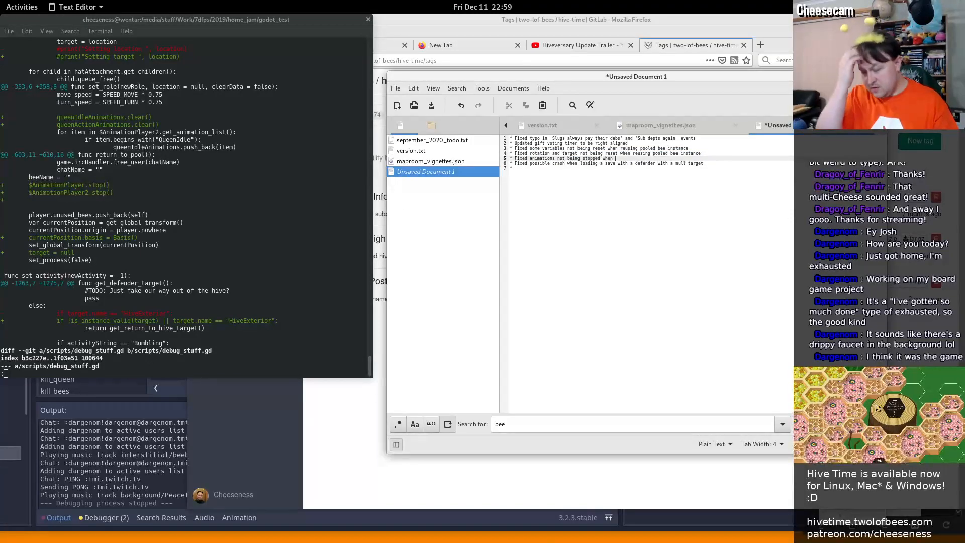
{"action": "type", "text": " returning"}
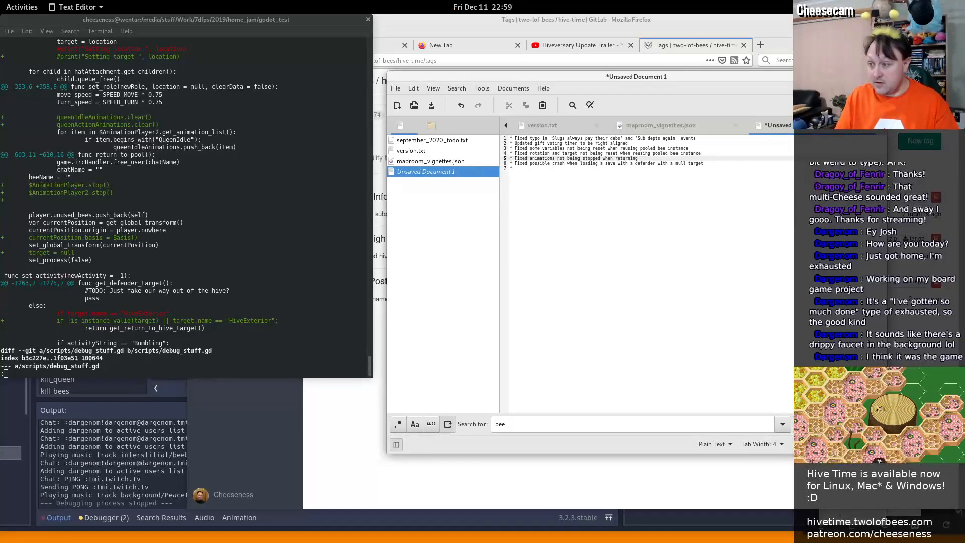
{"action": "type", "text": " bee to i"}
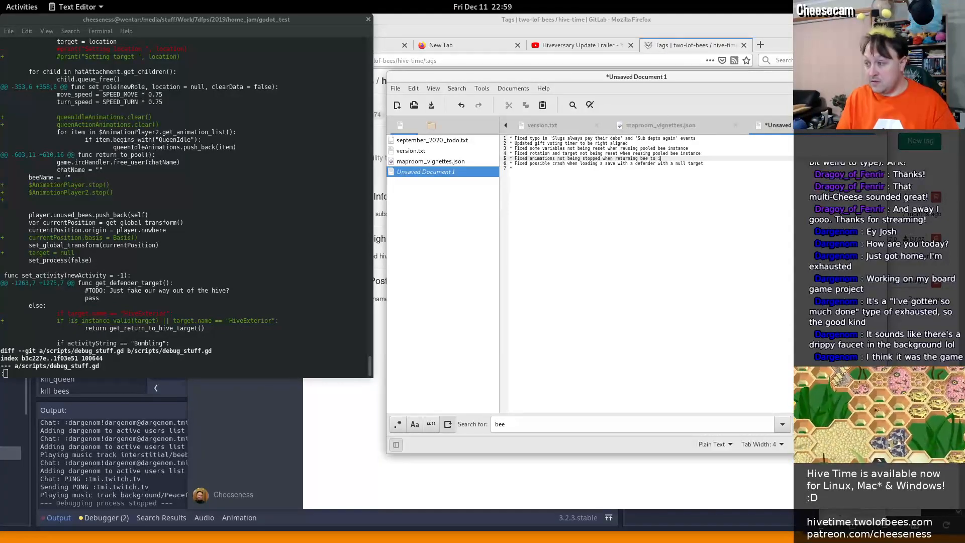
{"action": "type", "text": "nstance pool"}
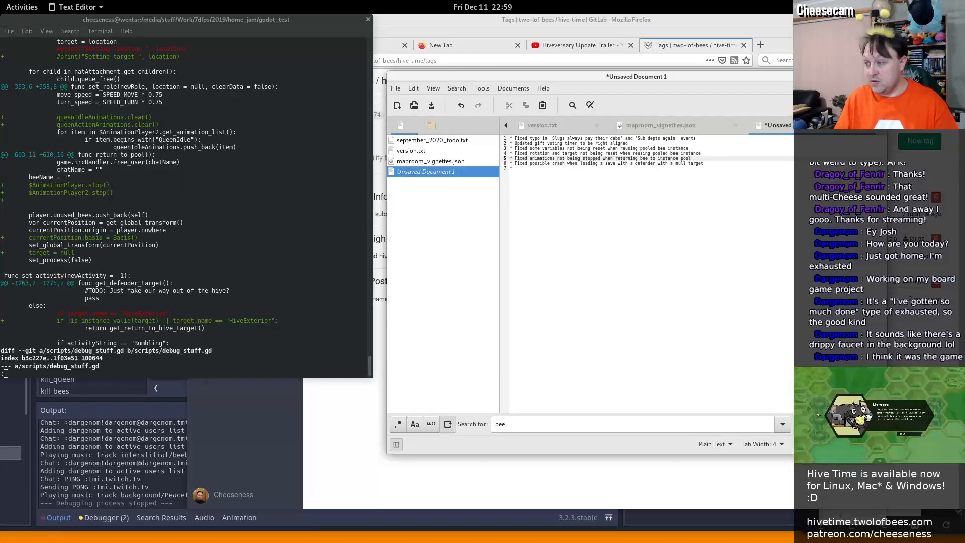
Advance the diff to debug_stuff.gd and add the bullet "Added toggle_version_info debug shortcut (Shift+U)" at the end of the notes
{"action": "left_click", "coordinate": [514, 168]}
{"action": "left_click", "coordinate": [284, 117]}
{"action": "key", "text": "space"}
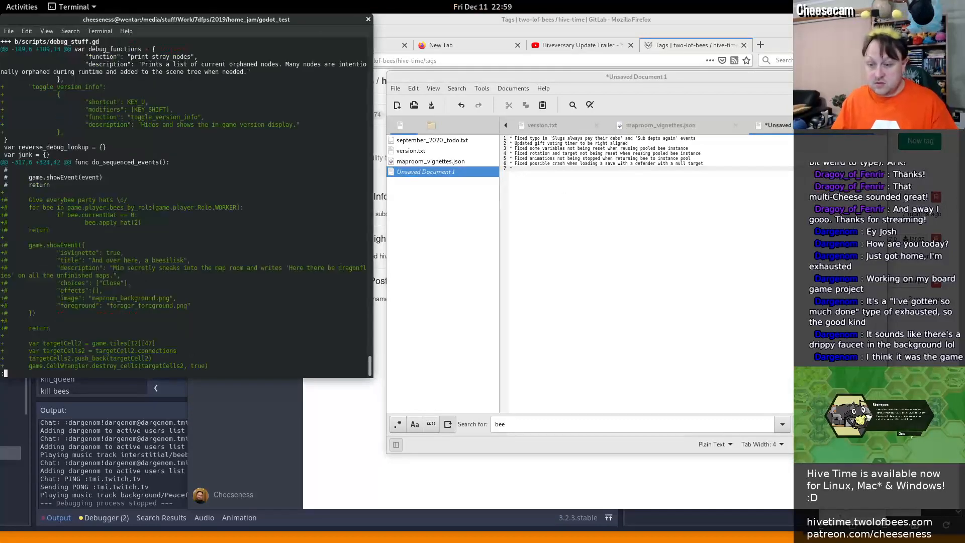
{"action": "left_click", "coordinate": [616, 241]}
{"action": "type", "text": "A"}
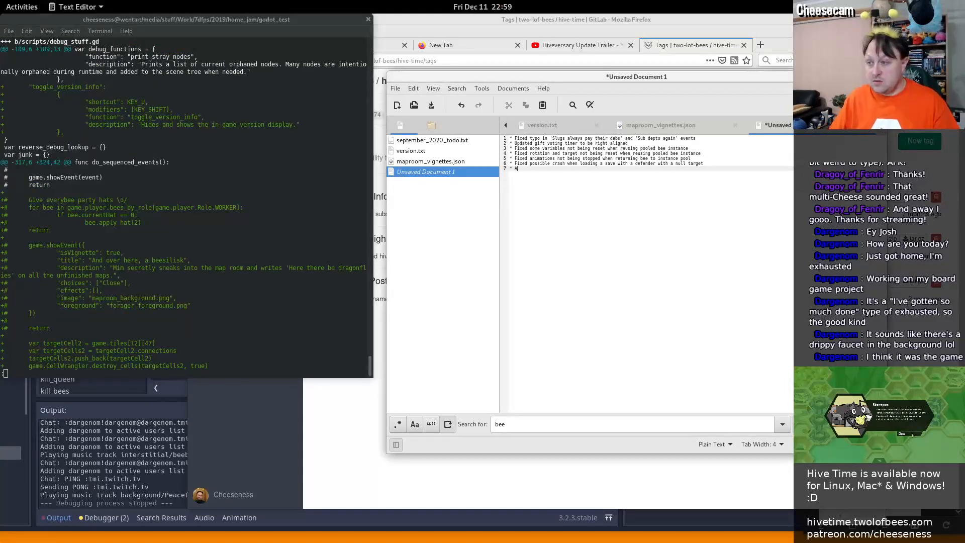
{"action": "type", "text": "dded toggle_version_info debug short"}
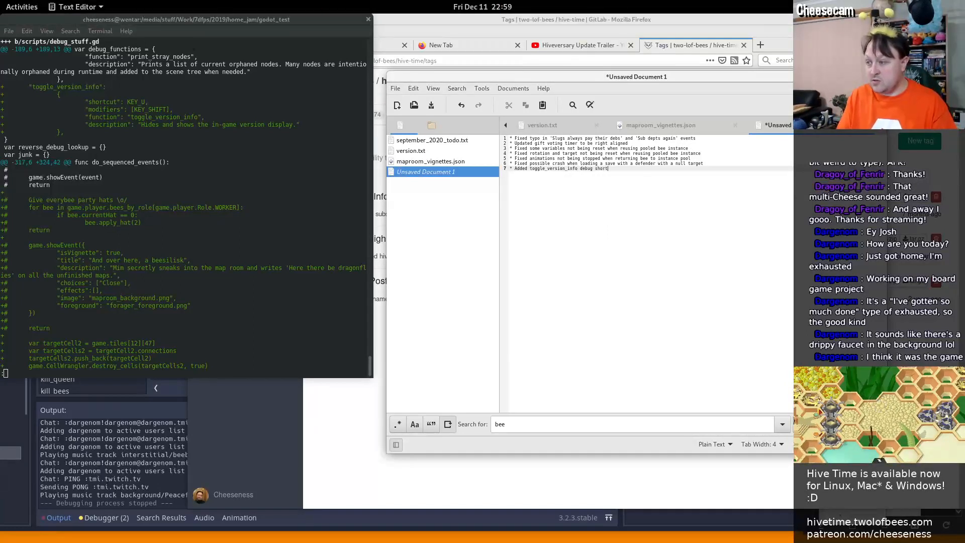
{"action": "type", "text": "(Shift"}
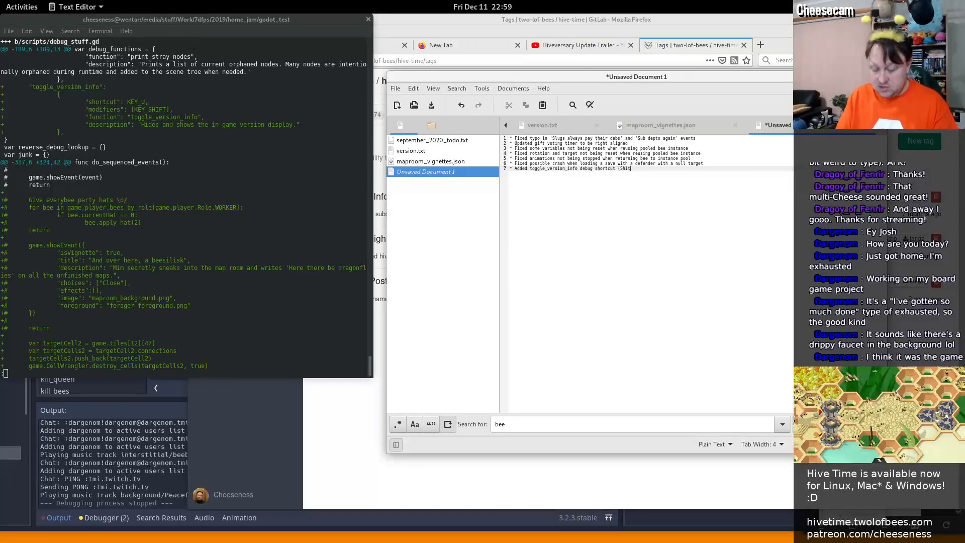
{"action": "type", "text": "+U)"}
{"action": "key", "text": "Return"}
{"action": "type", "text": "*"}
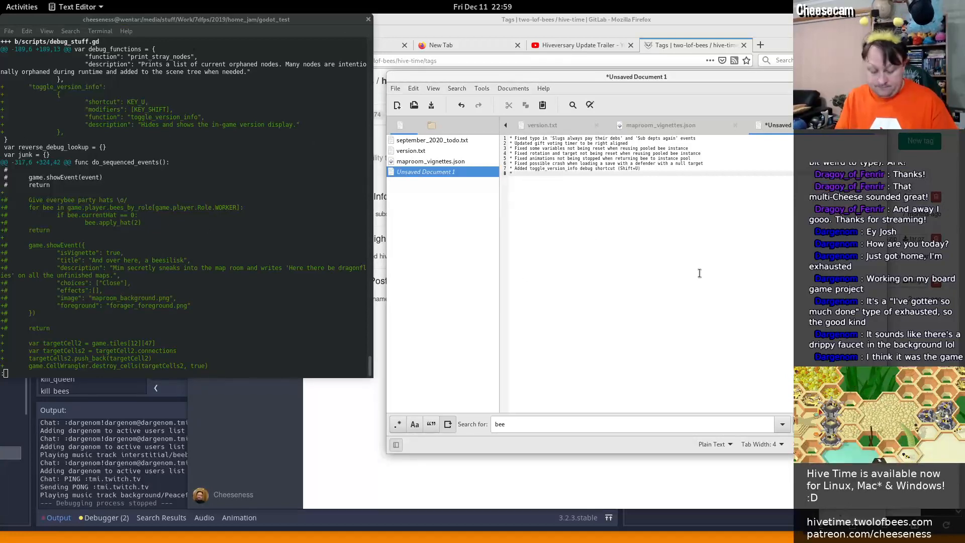
Add the bullet "Added a whole bunch of sequenced event stuff for trailer 4 and new presskit screenshots"
{"action": "type", "text": " Added a whole "}
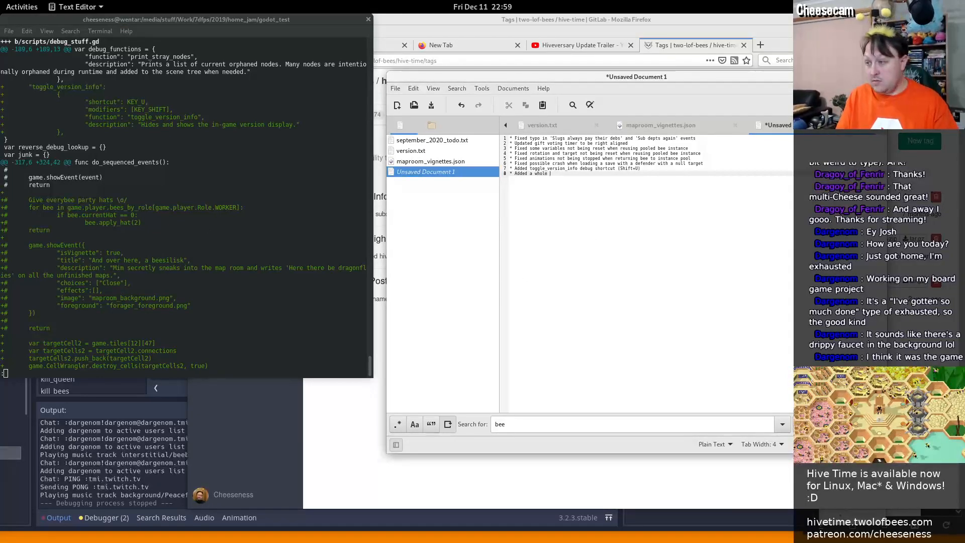
{"action": "type", "text": "bunch of sequenced event stuff for trail"}
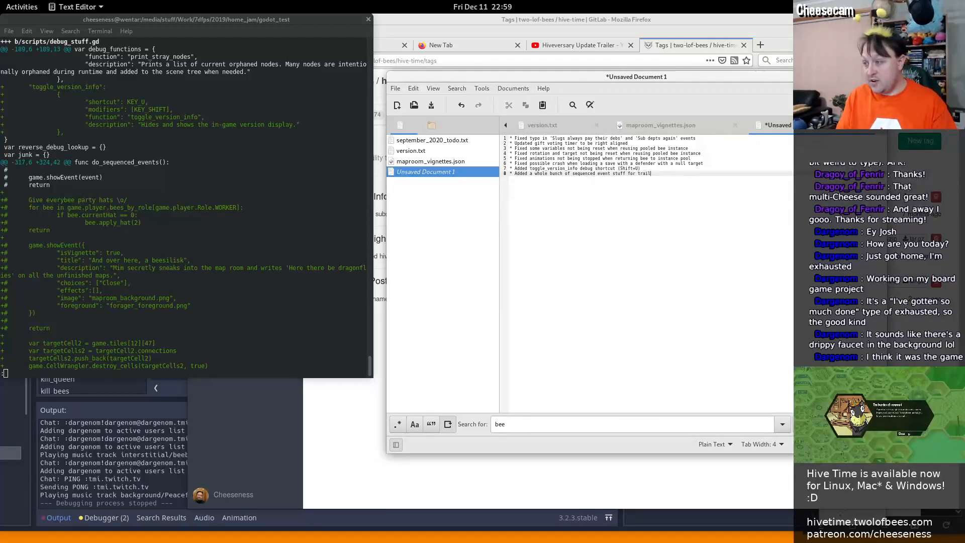
{"action": "type", "text": "er 4 an"}
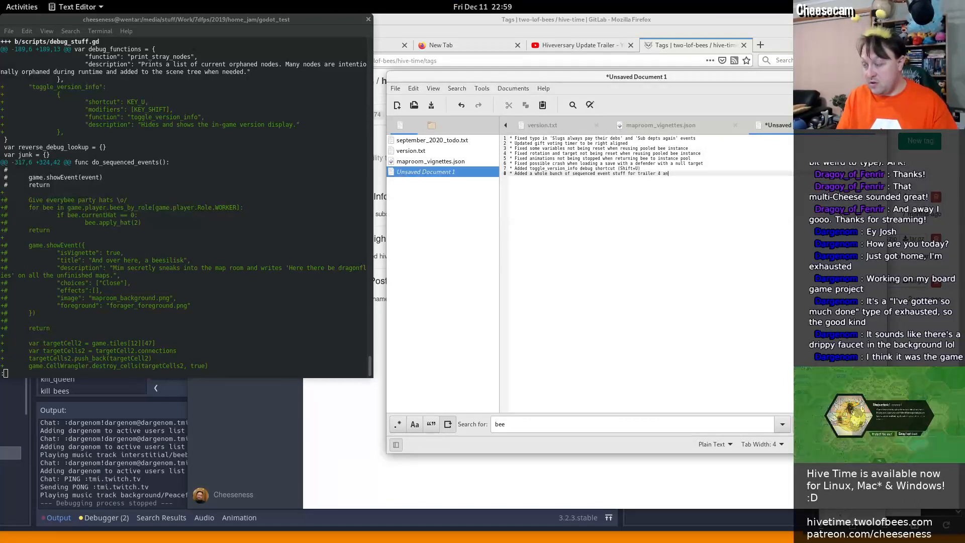
{"action": "type", "text": "d new presskit scr"}
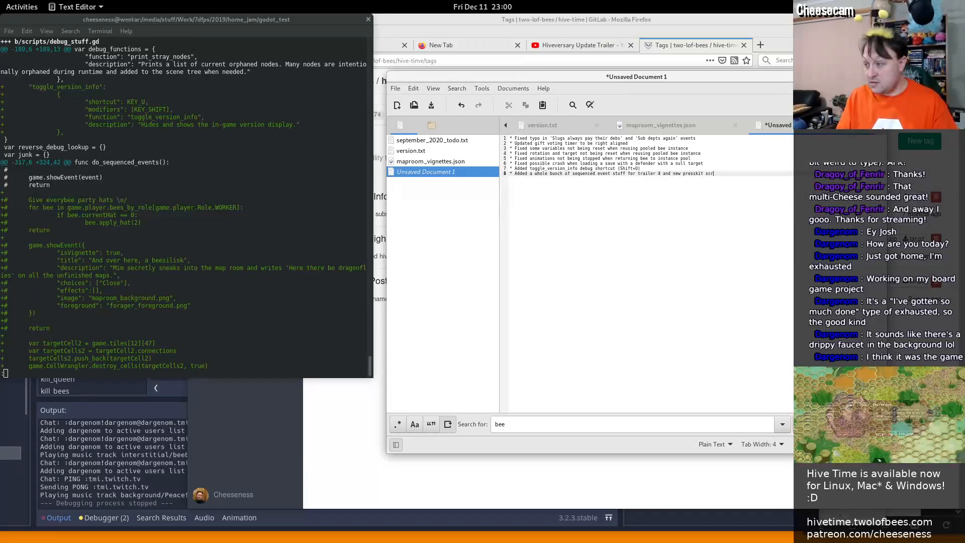
{"action": "type", "text": "hots"}
{"action": "key", "text": "Return"}
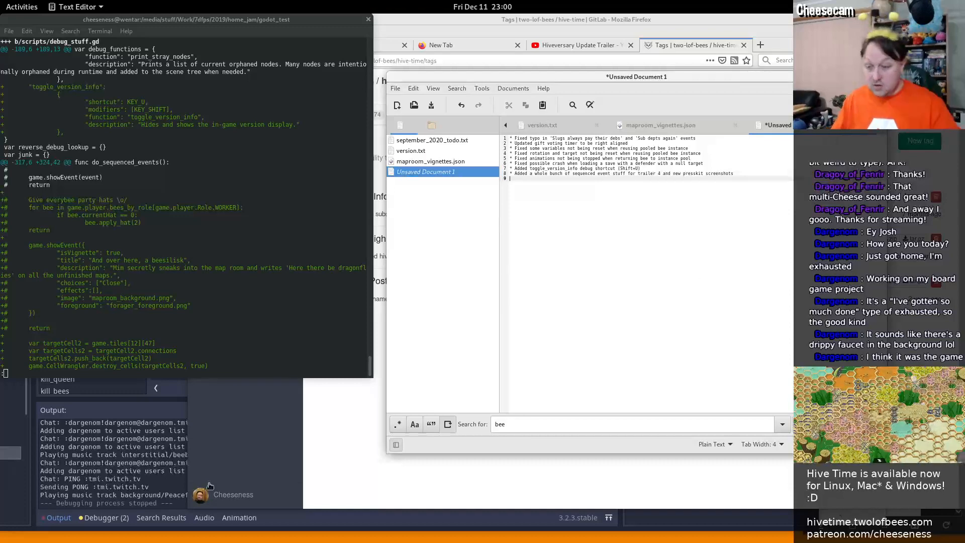
Switch to Godot and comment out the targetCell2 and effectSpawner2 test block, lines 346 to 360 of debug_stuff.gd
{"action": "left_click", "coordinate": [135, 447]}
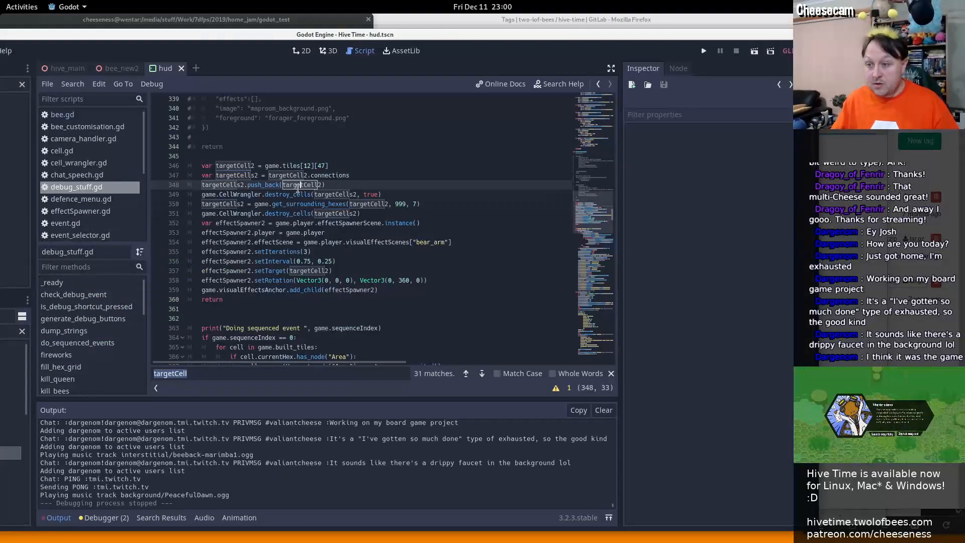
{"action": "left_click_drag", "start_coordinate": [189, 166], "coordinate": [327, 302]}
{"action": "key", "text": "ctrl+k"}
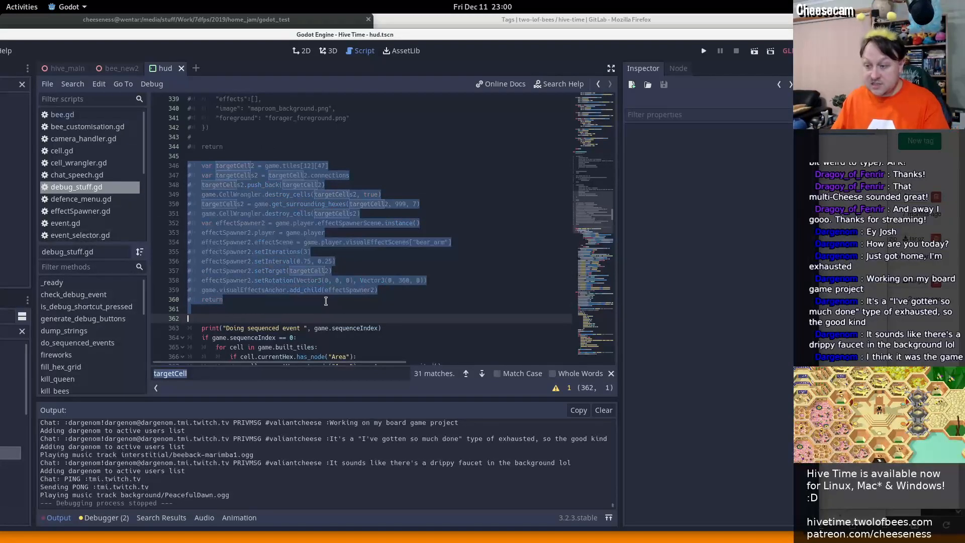
{"action": "scroll", "coordinate": [329, 300], "scroll_direction": "down", "scroll_amount": 4}
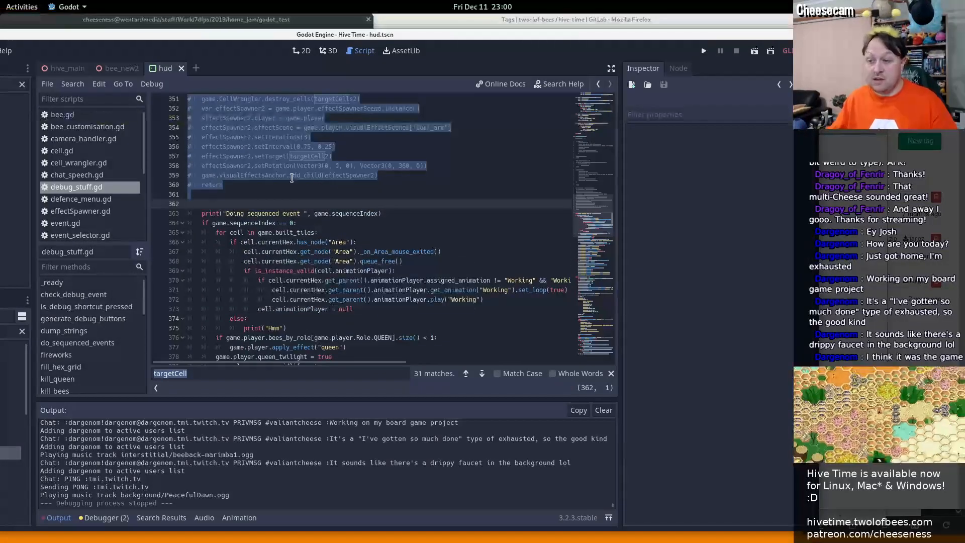
Return to the git diff in the terminal and review the remaining debug_stuff.gd changes, the hud.gd changes and the player.gd changes
{"action": "key", "text": "alt+Tab"}
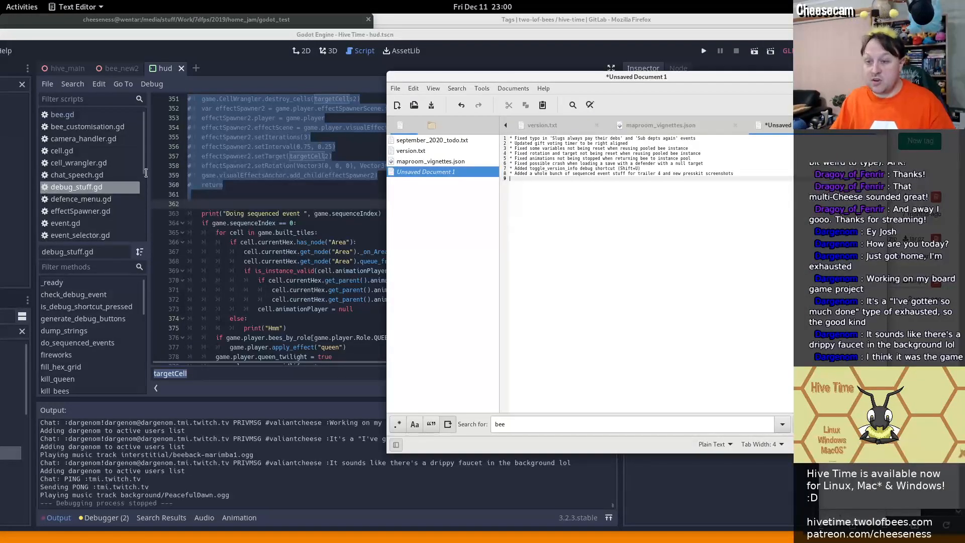
{"action": "left_click", "coordinate": [285, 18]}
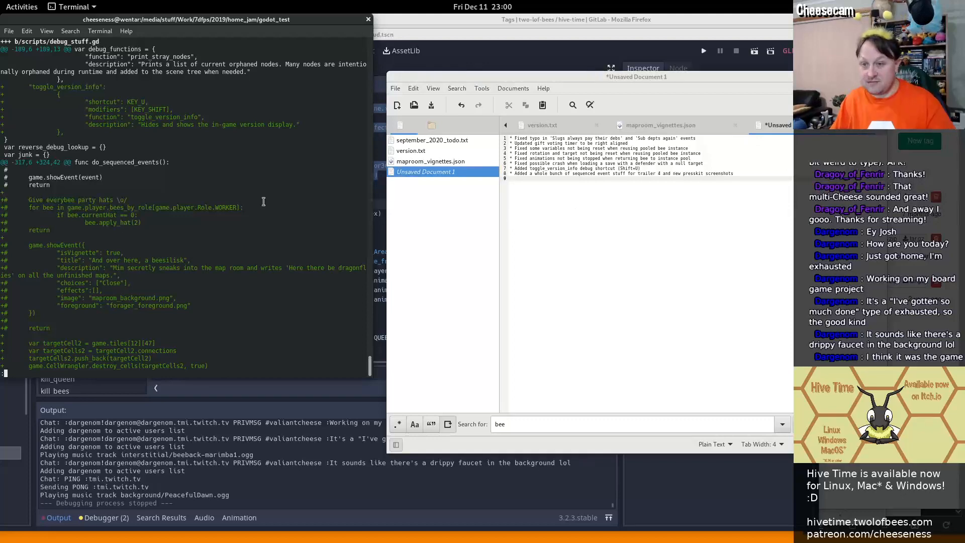
{"action": "key", "text": "space"}
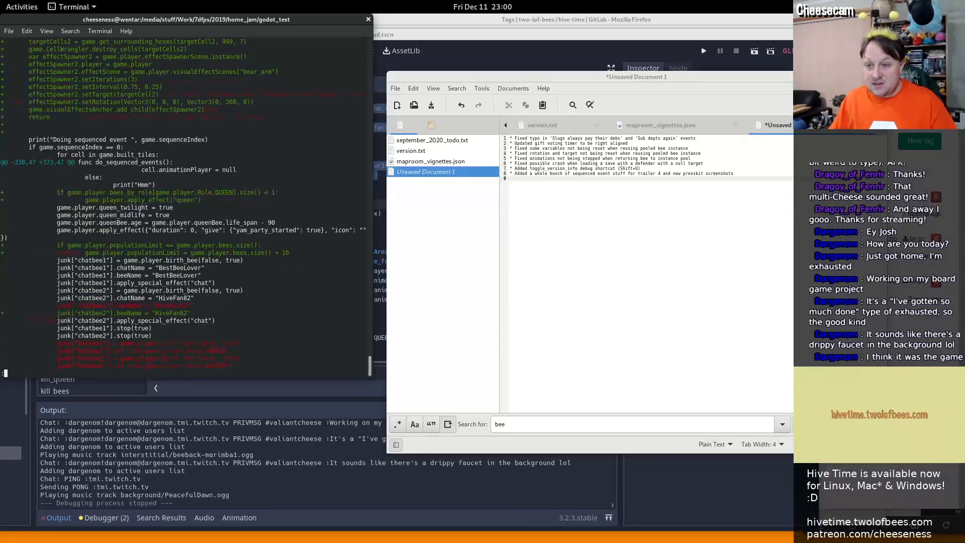
{"action": "key", "text": "space"}
{"action": "key", "text": "space"}
{"action": "key", "text": "space"}
{"action": "key", "text": "space"}
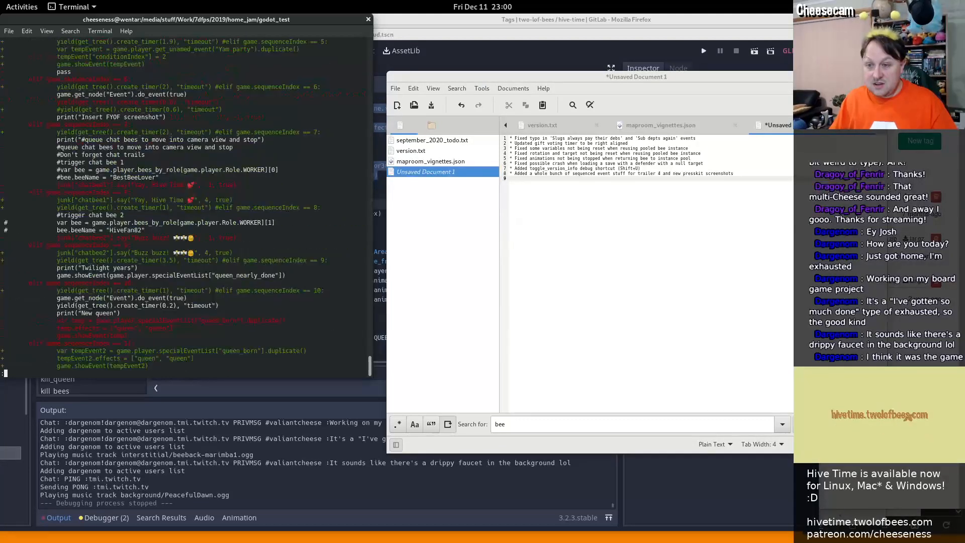
{"action": "scroll", "coordinate": [261, 198], "scroll_direction": "up", "scroll_amount": 7}
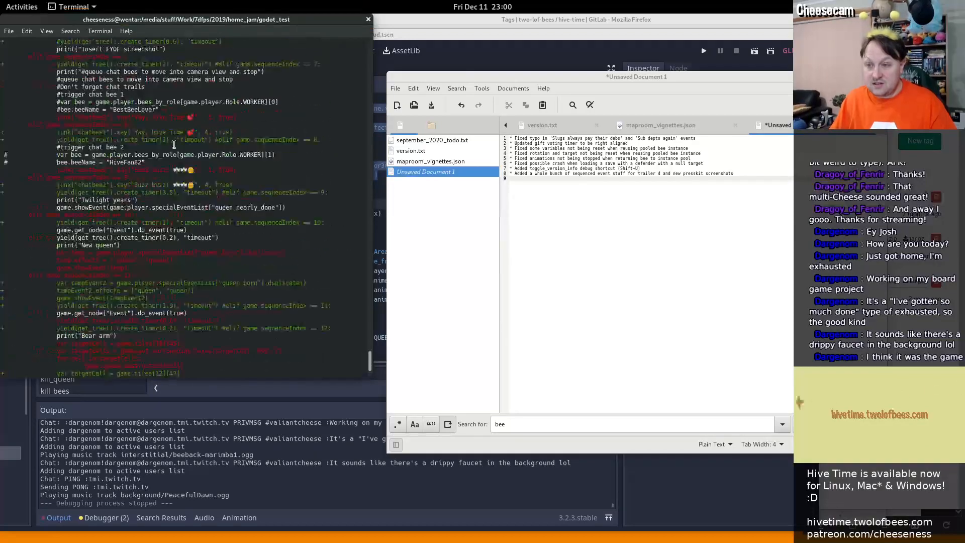
{"action": "left_click_drag", "start_coordinate": [171, 185], "coordinate": [200, 188]}
{"action": "scroll", "coordinate": [248, 243], "scroll_direction": "down", "scroll_amount": 10}
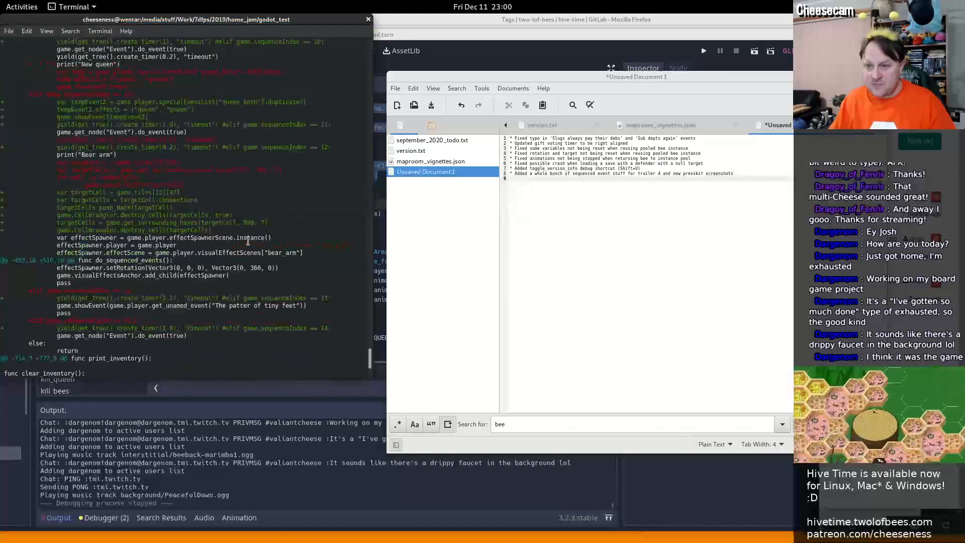
{"action": "scroll", "coordinate": [248, 243], "scroll_direction": "up", "scroll_amount": 1}
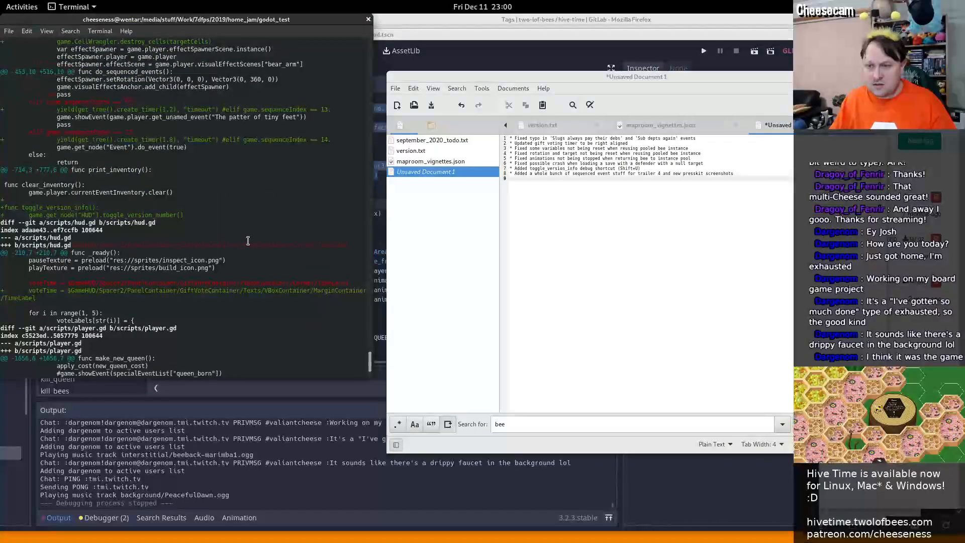
{"action": "scroll", "coordinate": [248, 241], "scroll_direction": "down", "scroll_amount": 2}
{"action": "scroll", "coordinate": [218, 211], "scroll_direction": "down", "scroll_amount": 4}
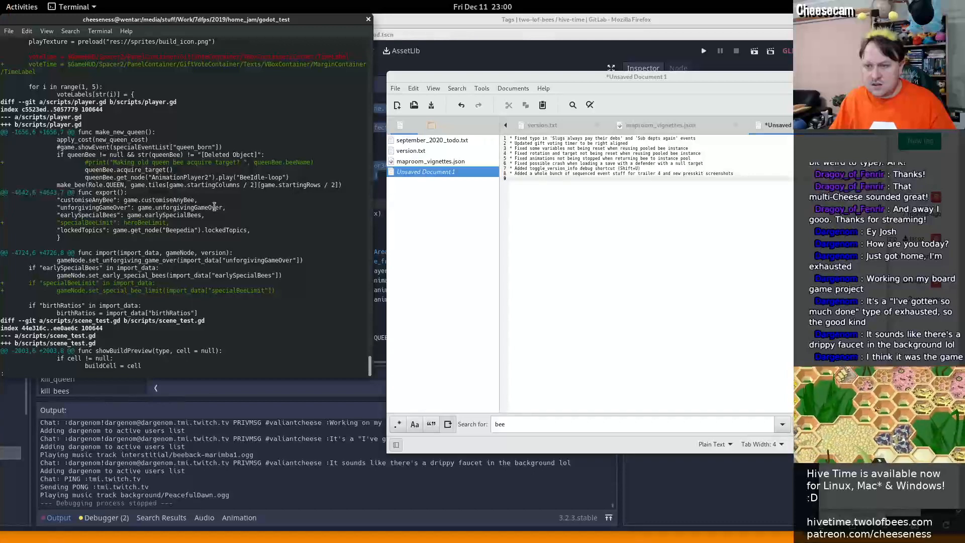
Add the bullet "Fixed special bee limit not being saved/loaded" at the end of the change notes
{"action": "left_click", "coordinate": [669, 235]}
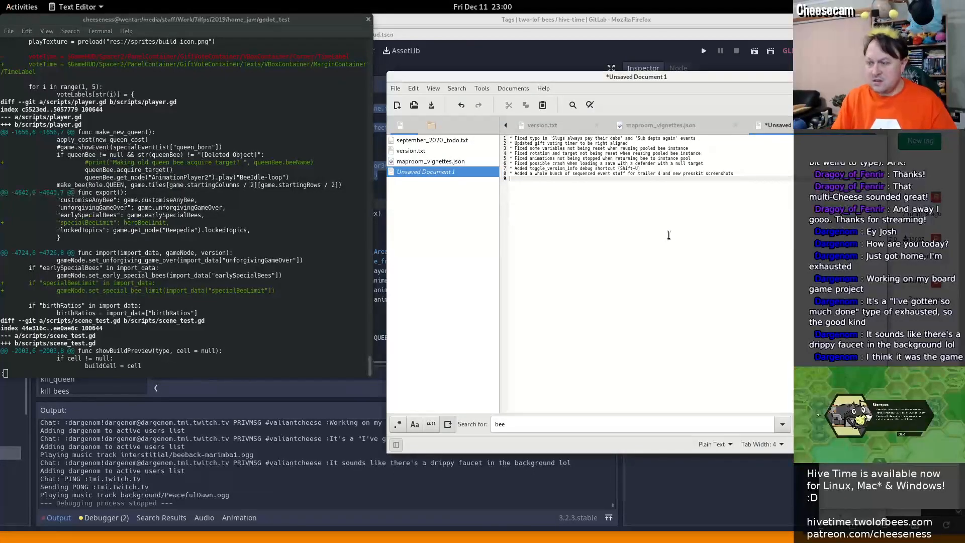
{"action": "type", "text": "Fixed spe"}
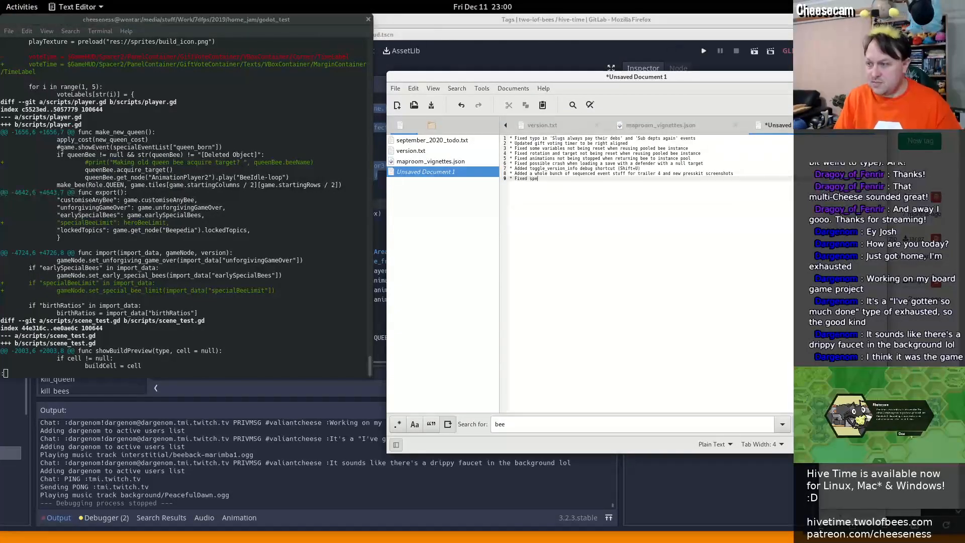
{"action": "type", "text": "cial bee limit not "}
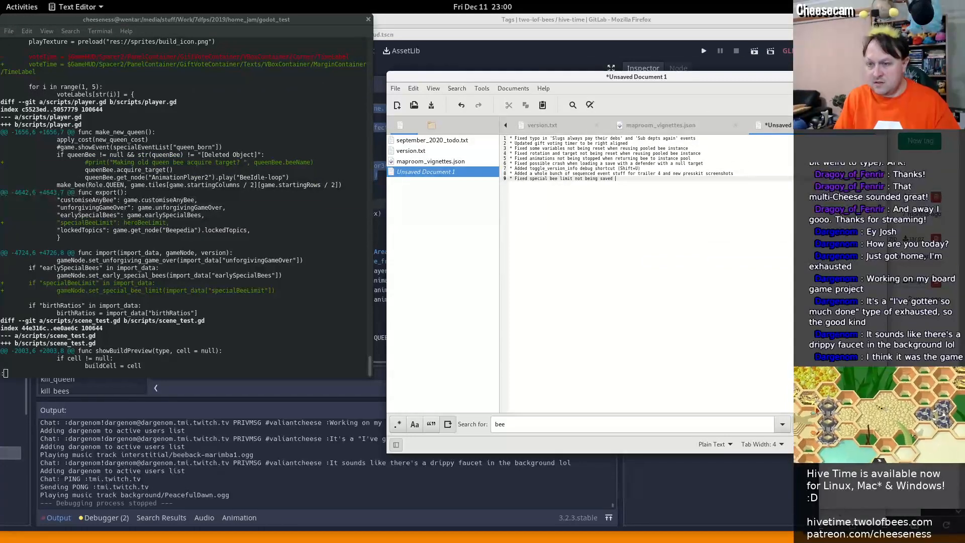
{"action": "type", "text": "being saved"}
{"action": "key", "text": "Return"}
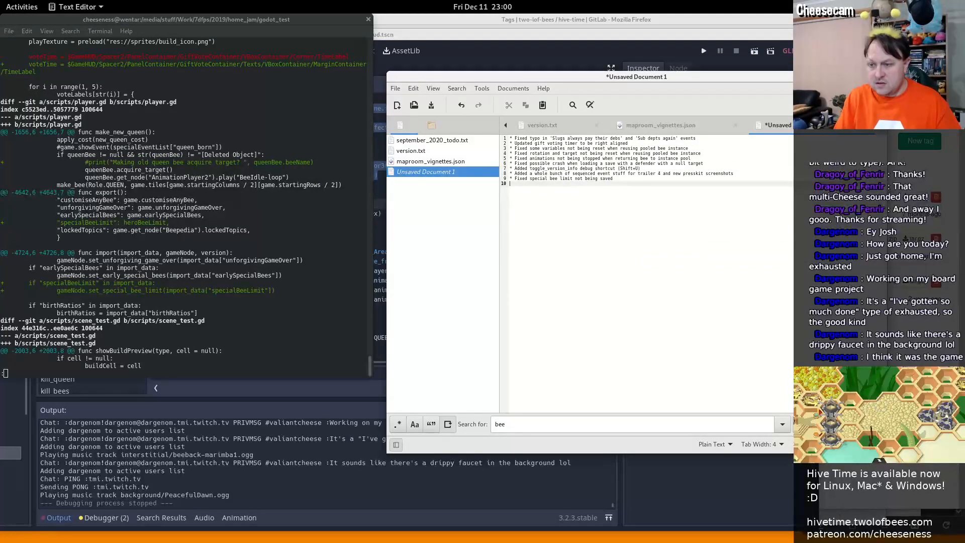
{"action": "key", "text": "Left"}
{"action": "type", "text": "/loa"}
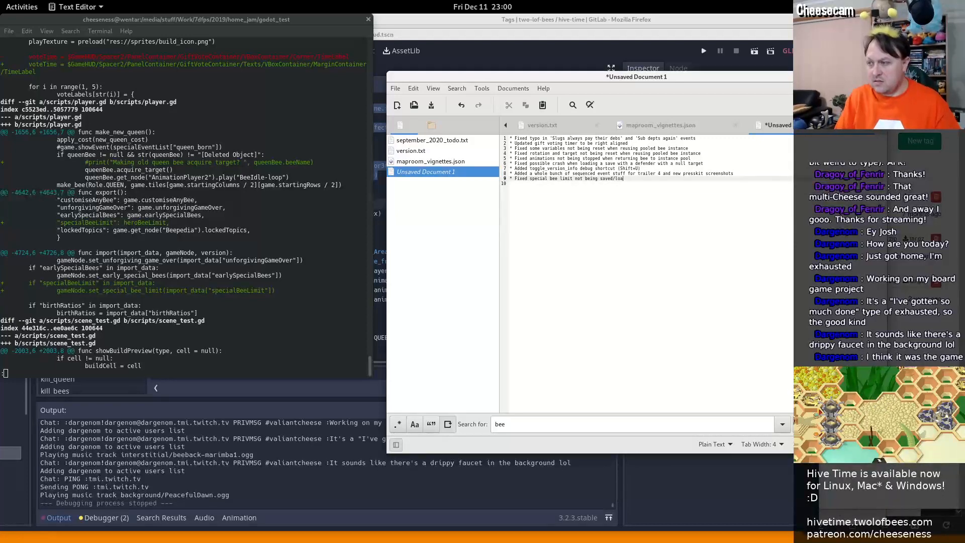
{"action": "type", "text": "ded"}
{"action": "key", "text": "Return"}
{"action": "type", "text": "*"}
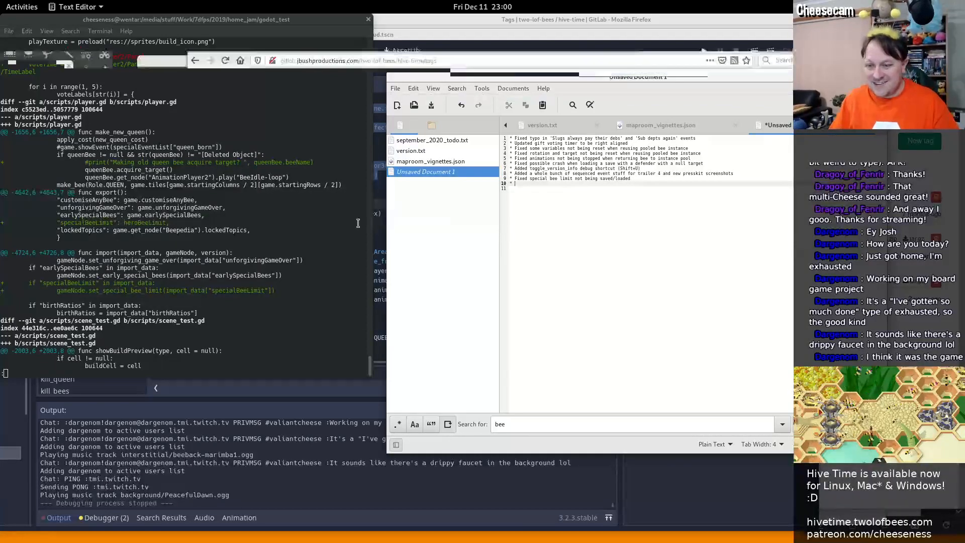
Insert the word "custom" before "special bee limit" in the last written bullet
{"action": "scroll", "coordinate": [360, 224], "scroll_direction": "up", "scroll_amount": 1}
{"action": "left_click", "coordinate": [529, 178]}
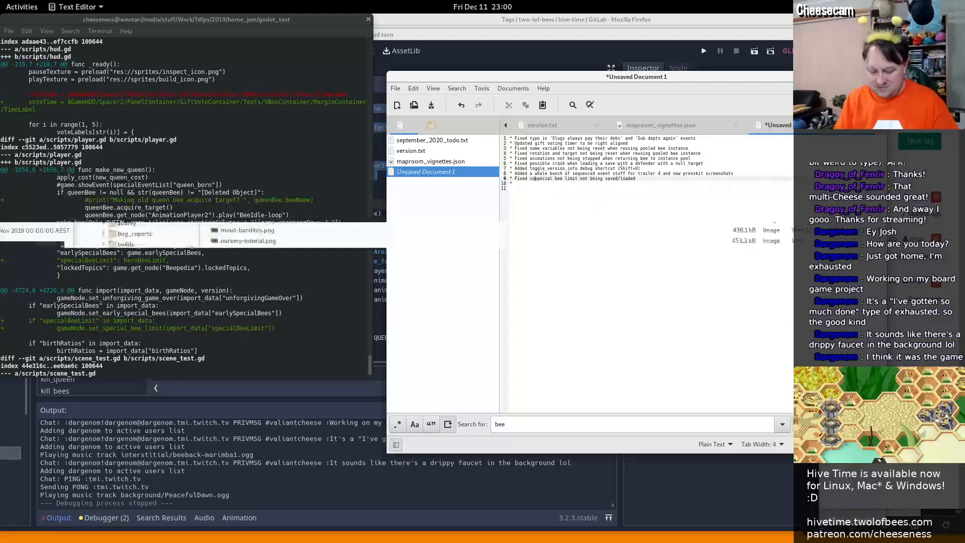
{"action": "type", "text": "custom"}
{"action": "key", "text": "Down"}
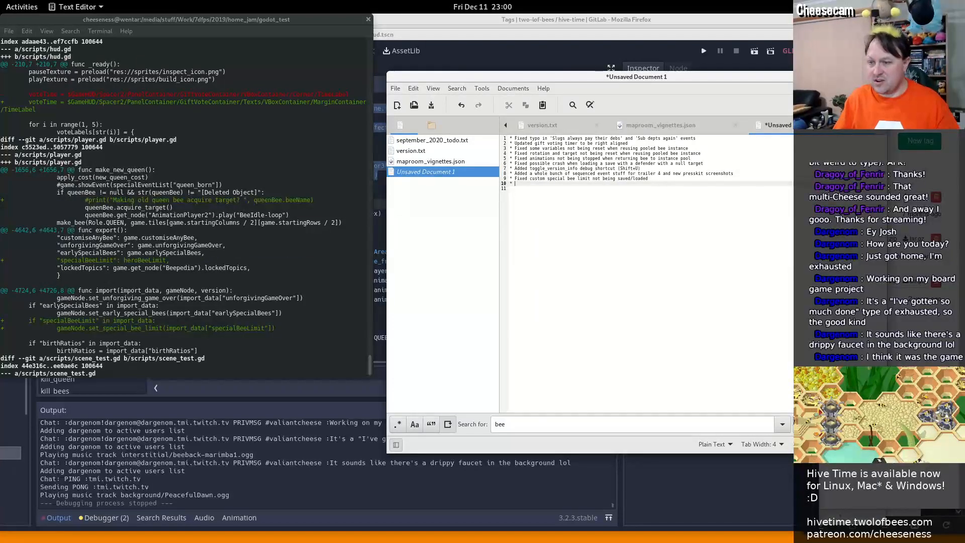
Return to the git diff in the terminal and review the scene_test.gd changes at its end
{"action": "scroll", "coordinate": [317, 191], "scroll_direction": "down", "scroll_amount": 1}
{"action": "left_click", "coordinate": [248, 236]}
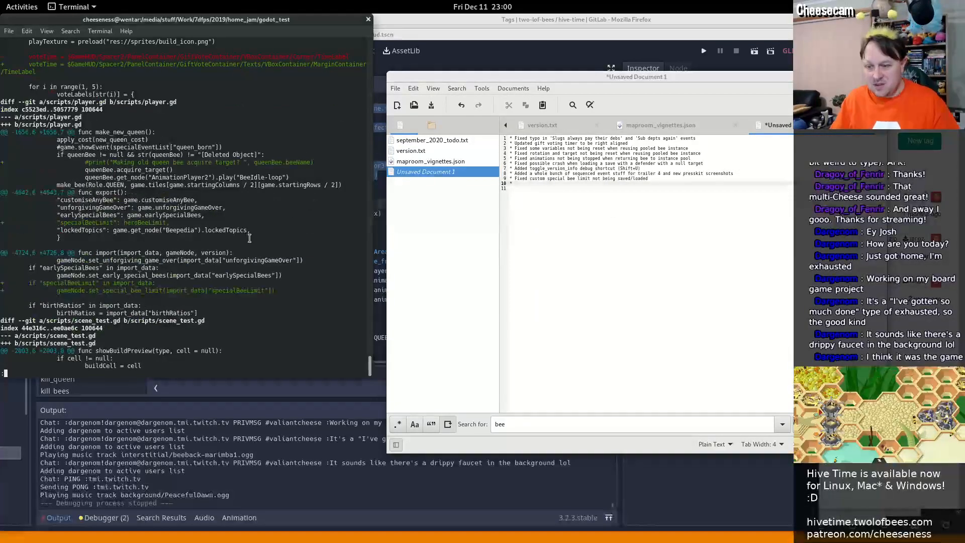
{"action": "key", "text": "Page_Down"}
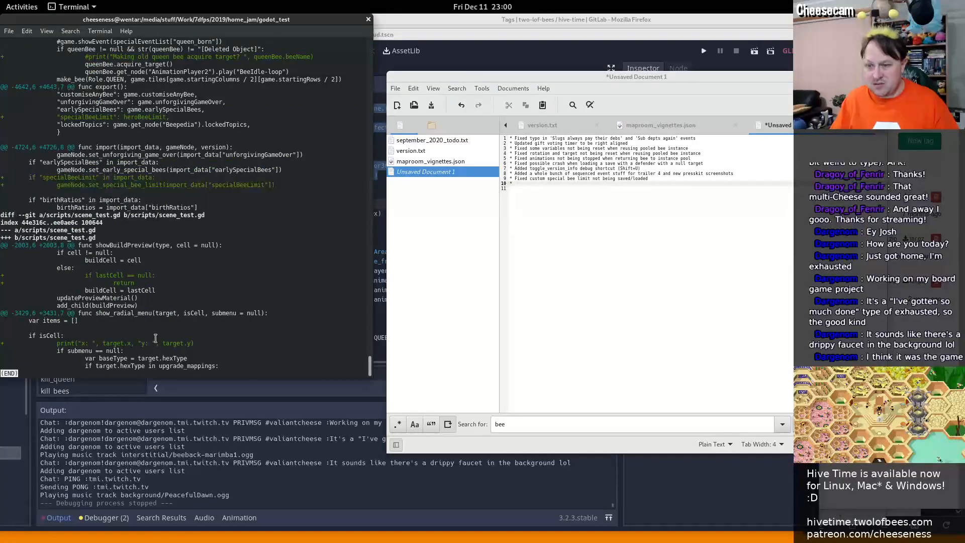
Switch to Godot, open scene_test.gd and comment out the target x/y print in show_radial_menu, line 3434
{"action": "left_click_drag", "start_coordinate": [592, 80], "coordinate": [964, 80]}
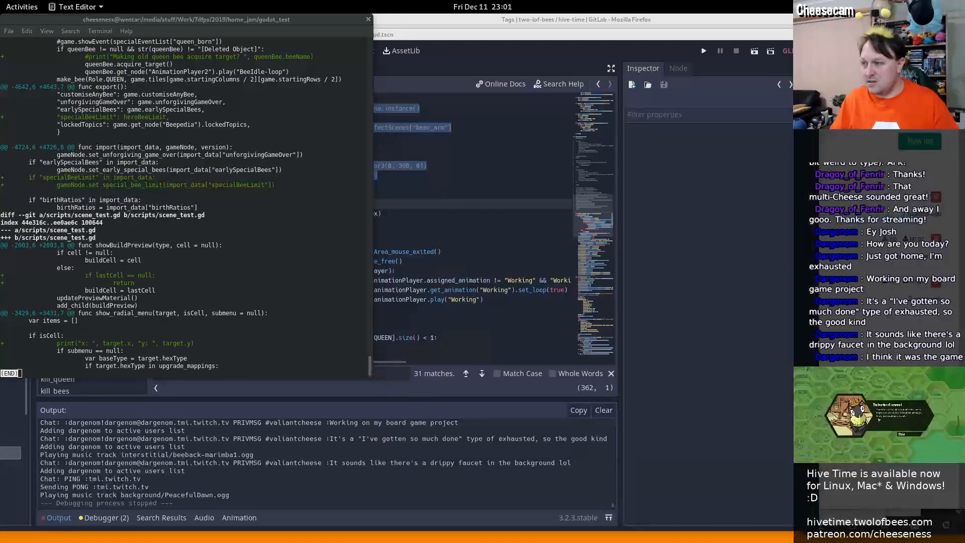
{"action": "left_click", "coordinate": [469, 259]}
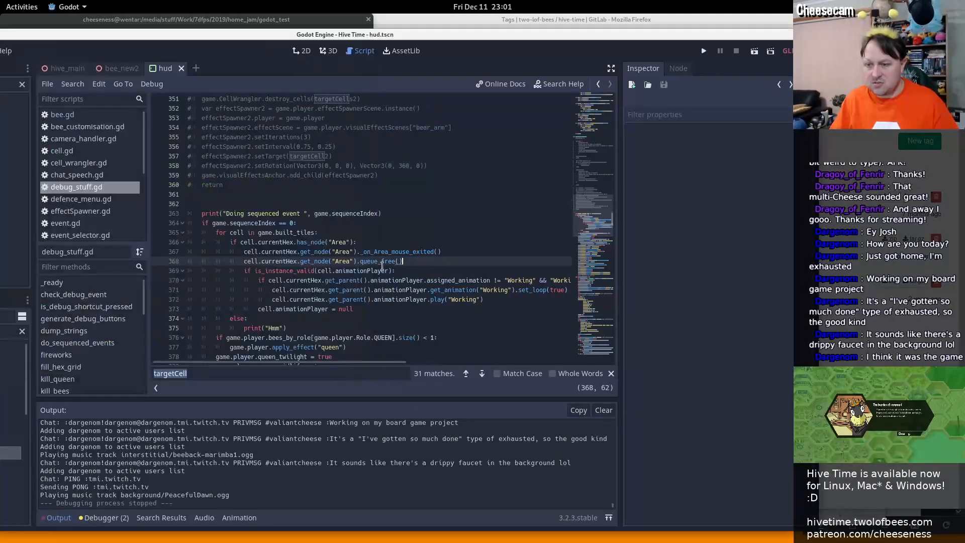
{"action": "scroll", "coordinate": [95, 201], "scroll_direction": "down", "scroll_amount": 5}
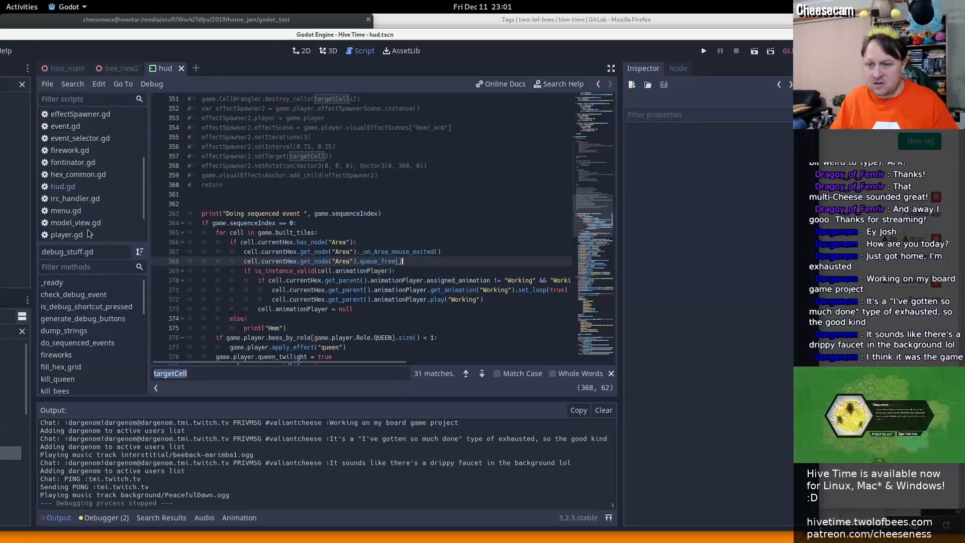
{"action": "scroll", "coordinate": [96, 235], "scroll_direction": "down", "scroll_amount": 3}
{"action": "left_click", "coordinate": [93, 232]}
{"action": "key", "text": "ctrl+f"}
{"action": "type", "text": "show_radi"}
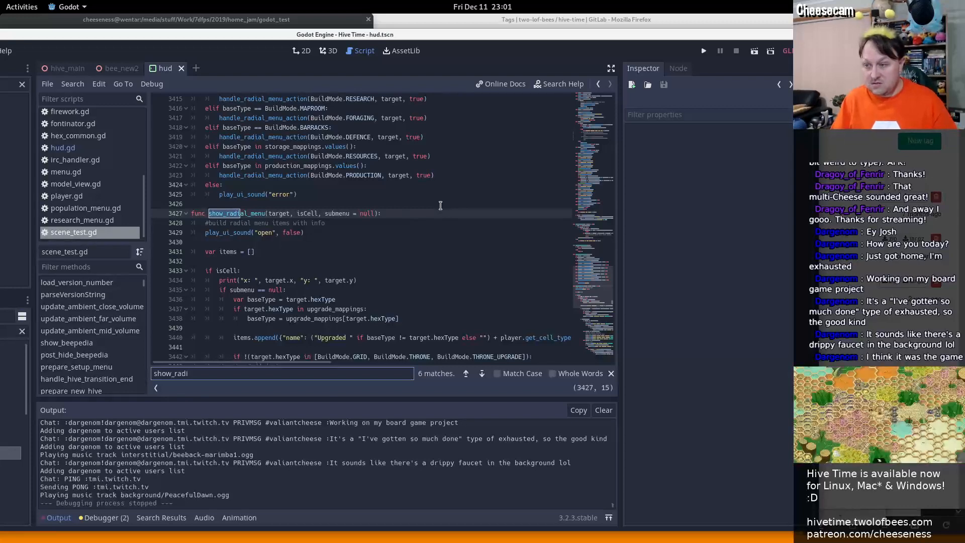
{"action": "left_click", "coordinate": [234, 281]}
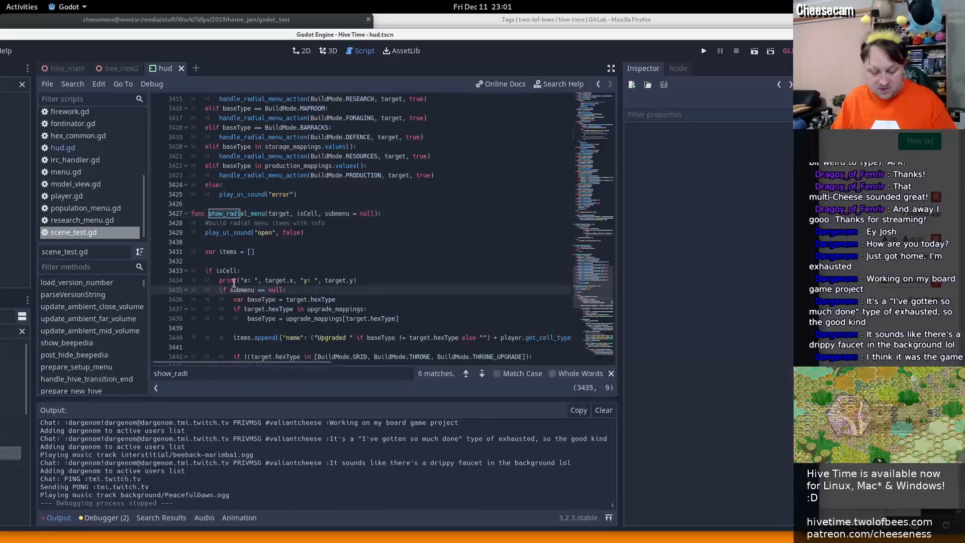
{"action": "key", "text": "ctrl+k"}
Switch to the text editor and move the two "Added" bullets to the beginning of the notes
{"action": "key", "text": "alt+Tab"}
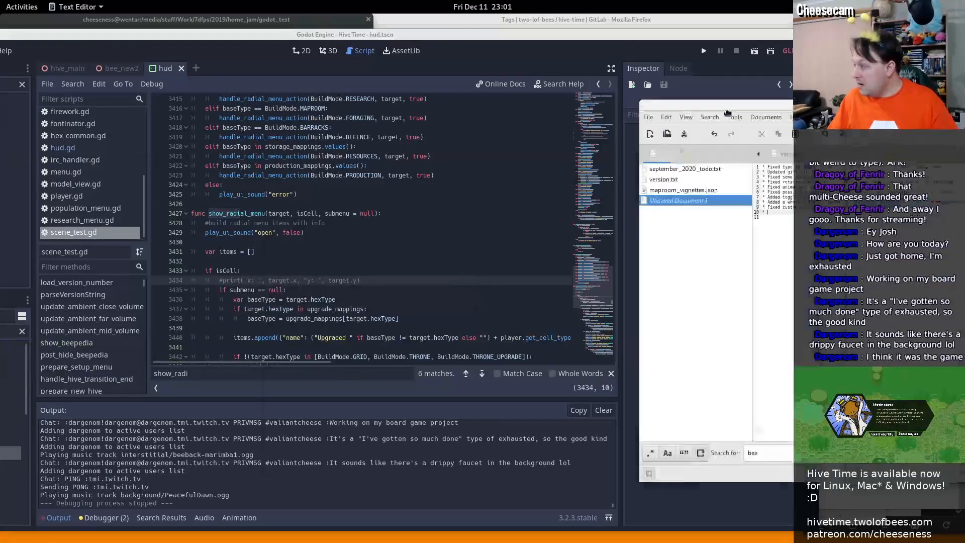
{"action": "key", "text": "Up"}
{"action": "key", "text": "Up"}
{"action": "key", "text": "Up"}
{"action": "key", "text": "Home"}
{"action": "key", "text": "shift+Down"}
{"action": "key", "text": "shift+Down"}
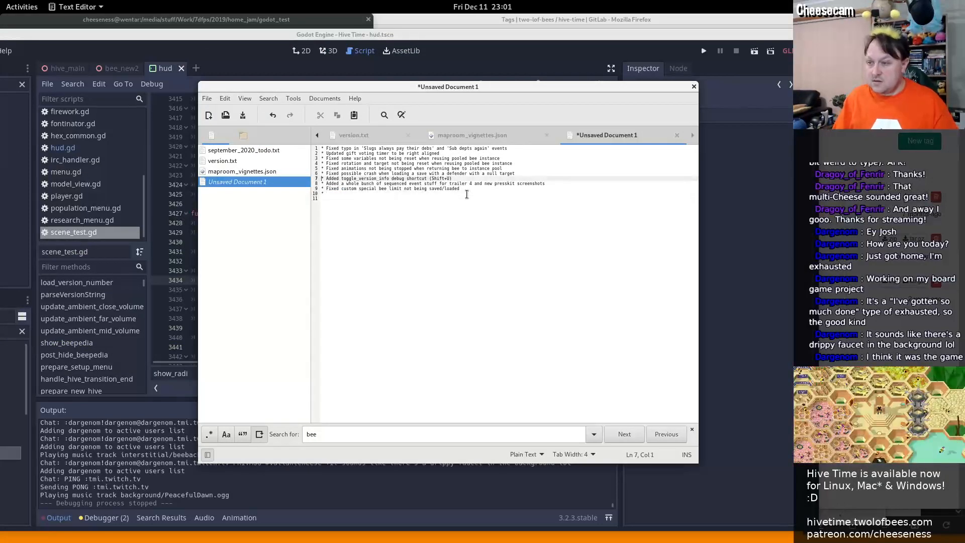
{"action": "key", "text": "ctrl+x"}
{"action": "key", "text": "ctrl+Home"}
{"action": "key", "text": "ctrl+v"}
Move the bullet "Updated gift voting timer to be right aligned" above the bullet about the event typos
{"action": "key", "text": "Down"}
{"action": "key", "text": "shift+Down"}
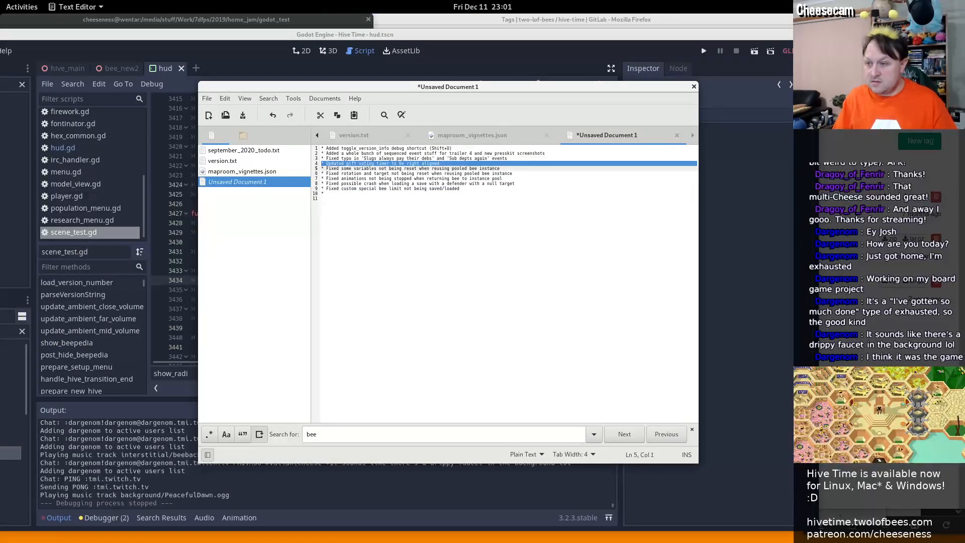
{"action": "key", "text": "Delete"}
{"action": "key", "text": "Up"}
{"action": "key", "text": "ctrl+v"}
Delete the empty bullet at the end of the notes
{"action": "key", "text": "ctrl+End"}
{"action": "key", "text": "BackSpace"}
{"action": "key", "text": "BackSpace"}
{"action": "key", "text": "BackSpace"}
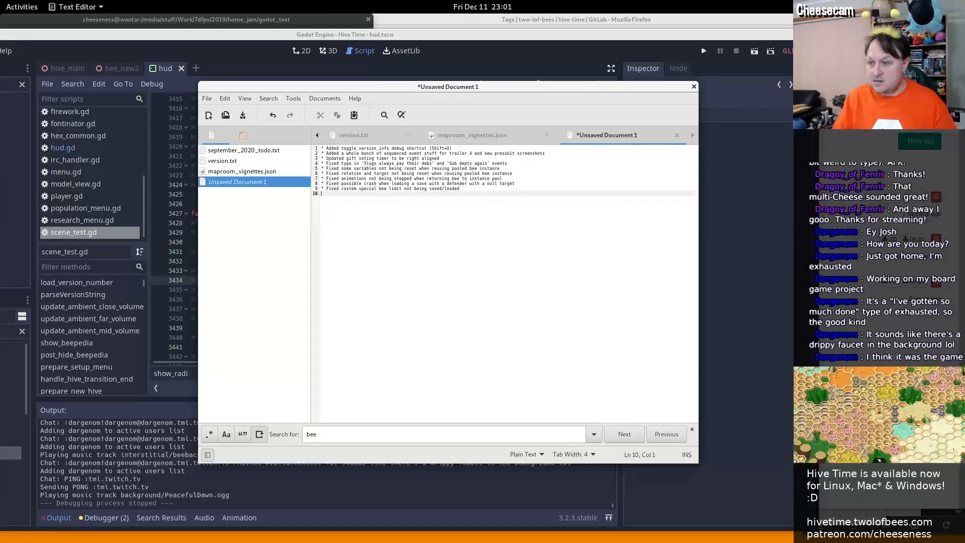
{"action": "key", "text": "ctrl+Home"}
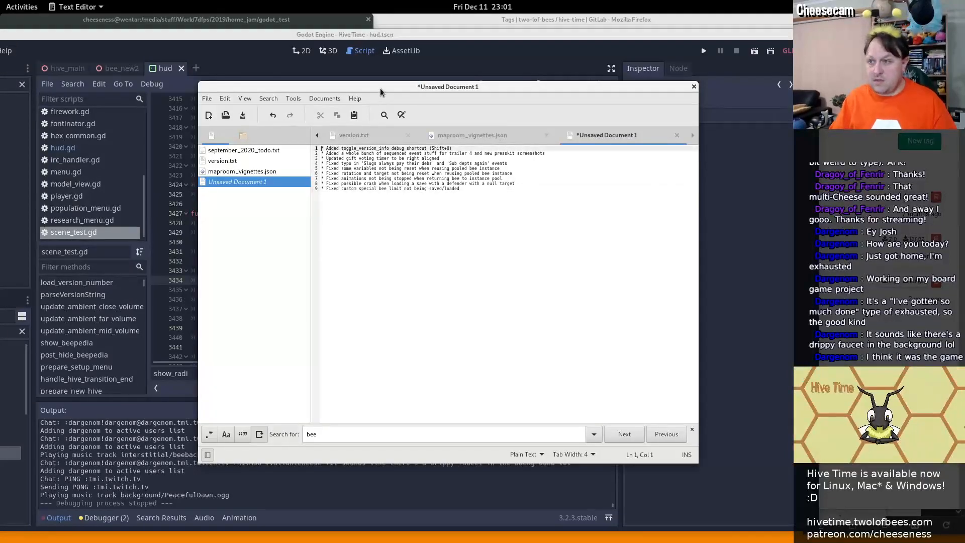
Switch to the terminal, check the git status and show the git diff of project.godot
{"action": "left_click", "coordinate": [308, 22]}
{"action": "type", "text": "git"}
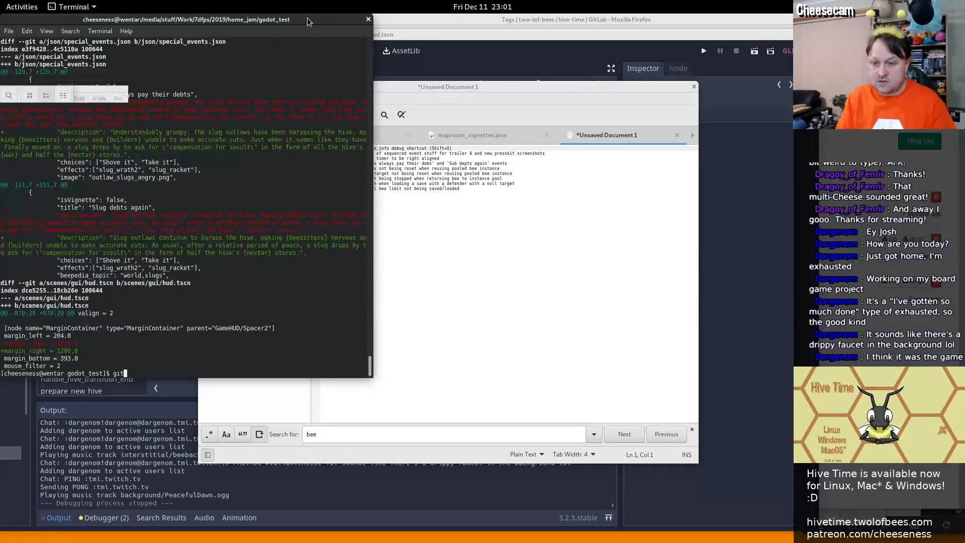
{"action": "type", "text": " status"}
{"action": "key", "text": "Return"}
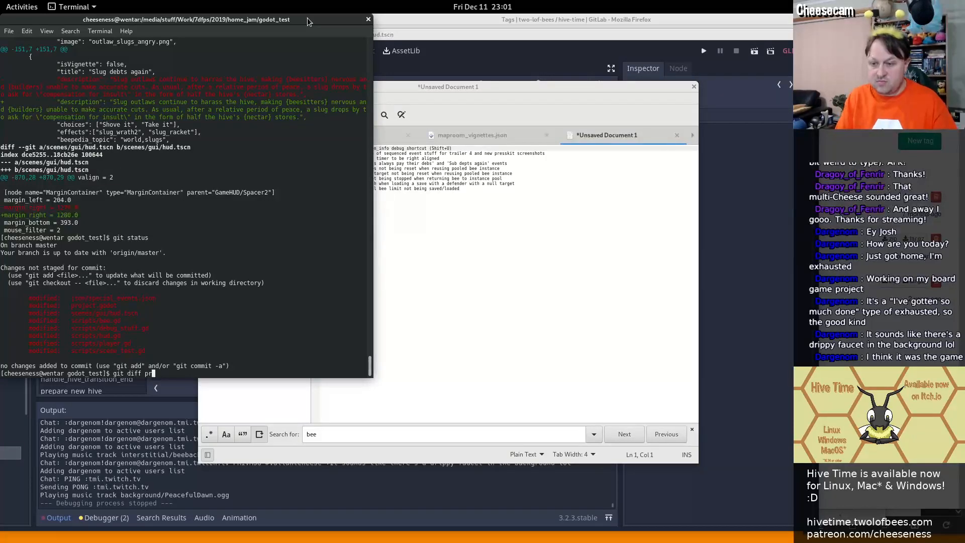
{"action": "key", "text": "Return"}
Try to discard the project.godot changes with git checkout HEAD project.godot
{"action": "key", "text": "ctrl+r"}
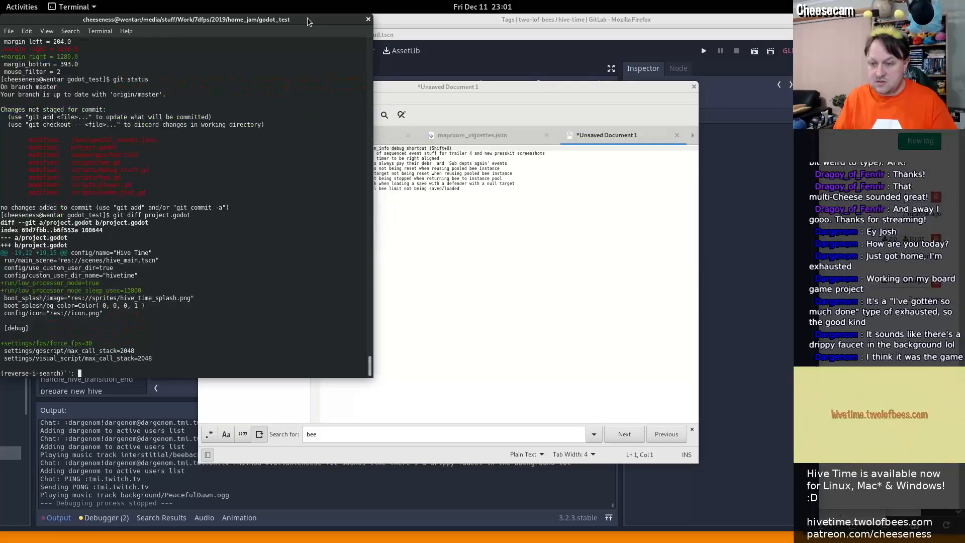
{"action": "type", "text": "checkout"}
{"action": "key", "text": "Return"}
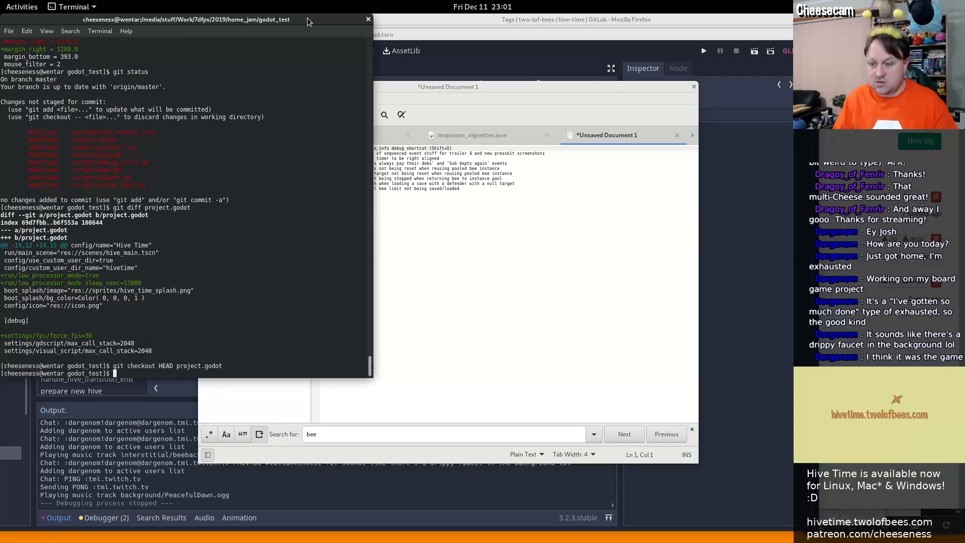
Close the Godot editor and confirm quitting
{"action": "left_click", "coordinate": [813, 35]}
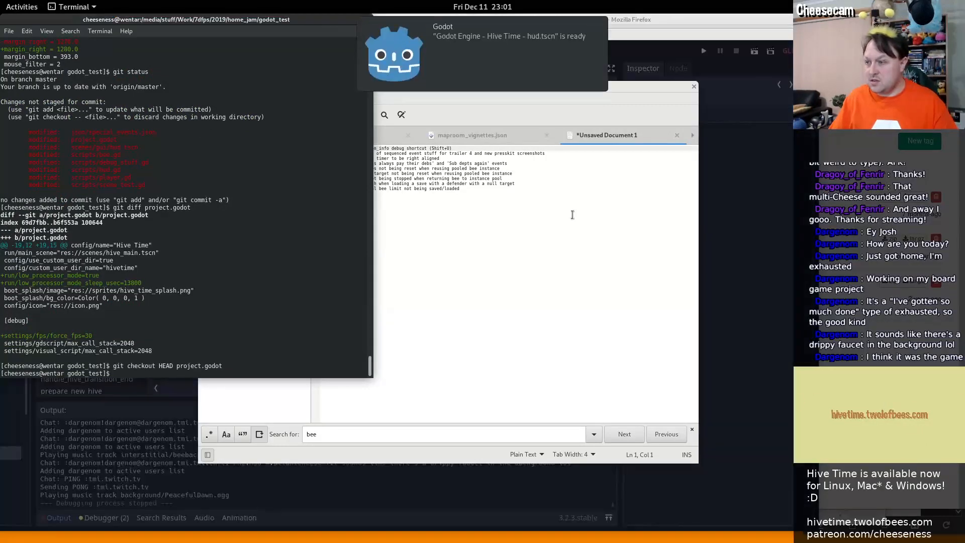
{"action": "left_click", "coordinate": [520, 58]}
{"action": "left_click", "coordinate": [366, 295]}
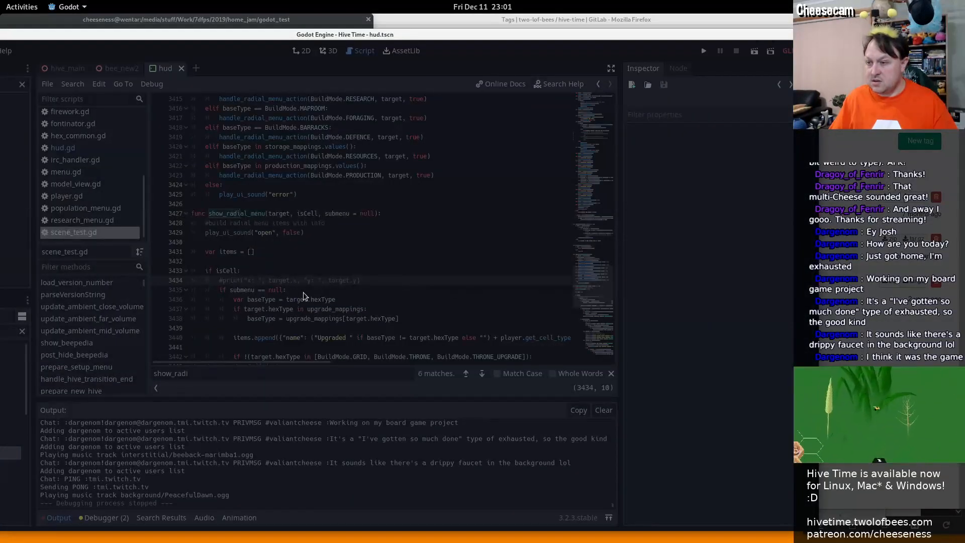
Recheck the git status of the repository in the terminal
{"action": "type", "text": "git status"}
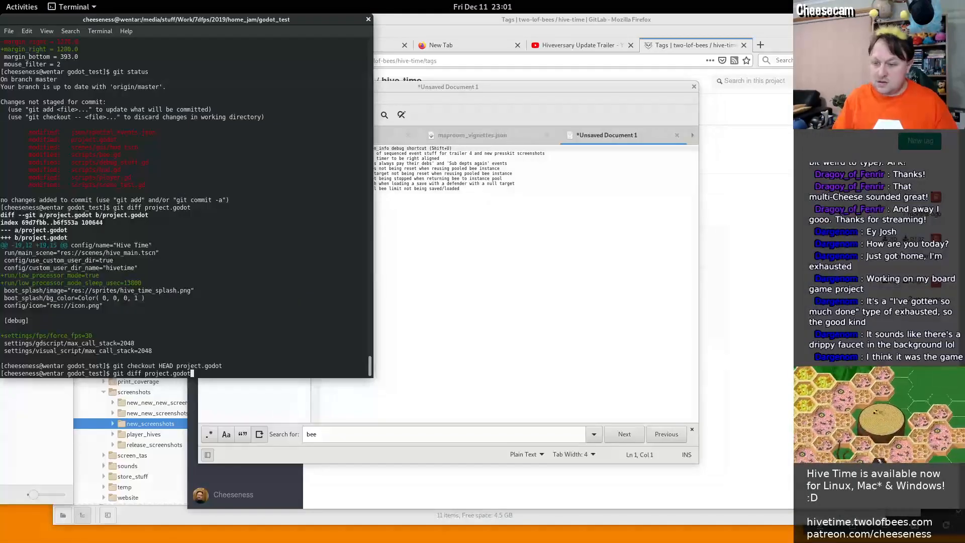
{"action": "key", "text": "Return"}
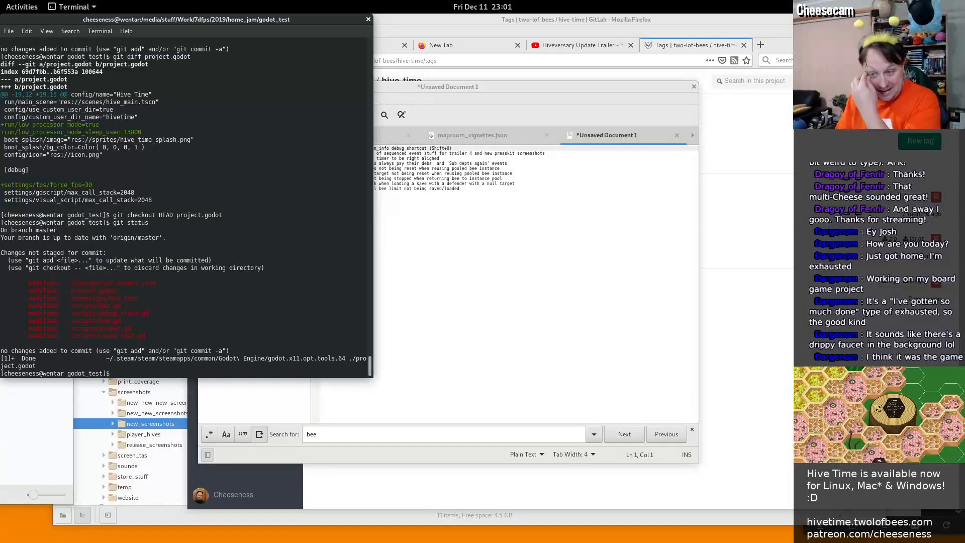
{"action": "key", "text": "Return"}
{"action": "key", "text": "Return"}
Restore project.godot with git checkout HEAD project.godot and check the git status again
{"action": "type", "text": "checkout HEAD project.godot"}
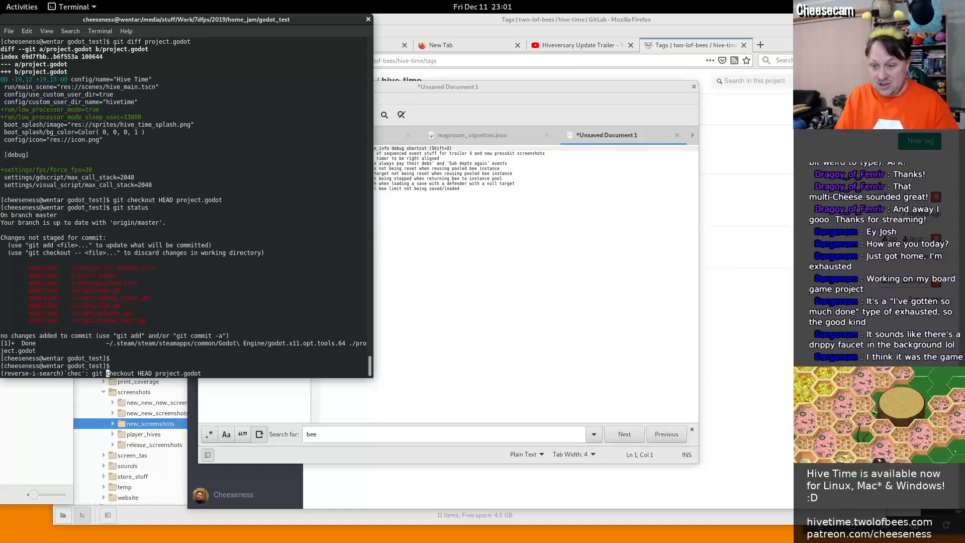
{"action": "key", "text": "Return"}
{"action": "key", "text": "Up"}
{"action": "key", "text": "Up"}
{"action": "key", "text": "Return"}
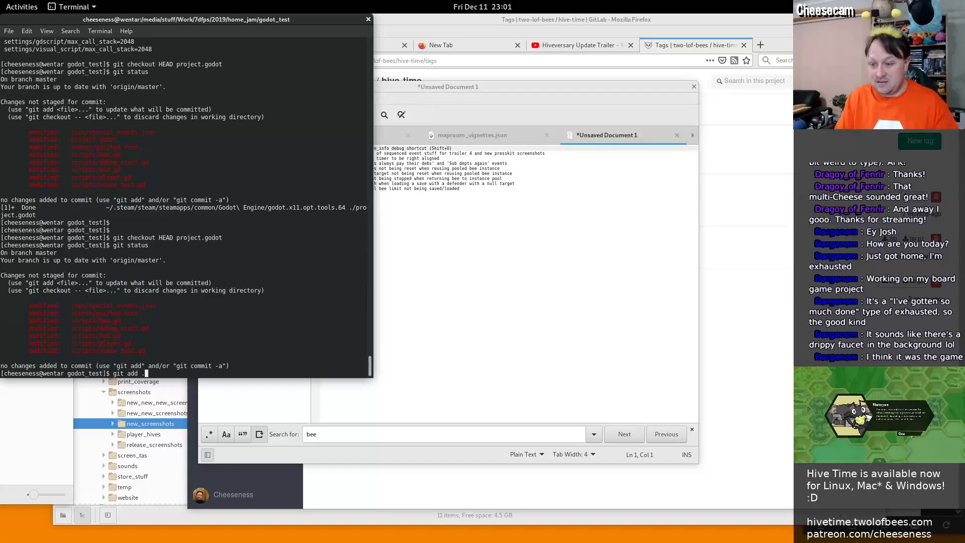
Stage all changes with git add . and start a git commit -m command with an open quote
{"action": "type", "text": "git add ."}
{"action": "key", "text": "Return"}
{"action": "type", "text": "git commit -m \""}
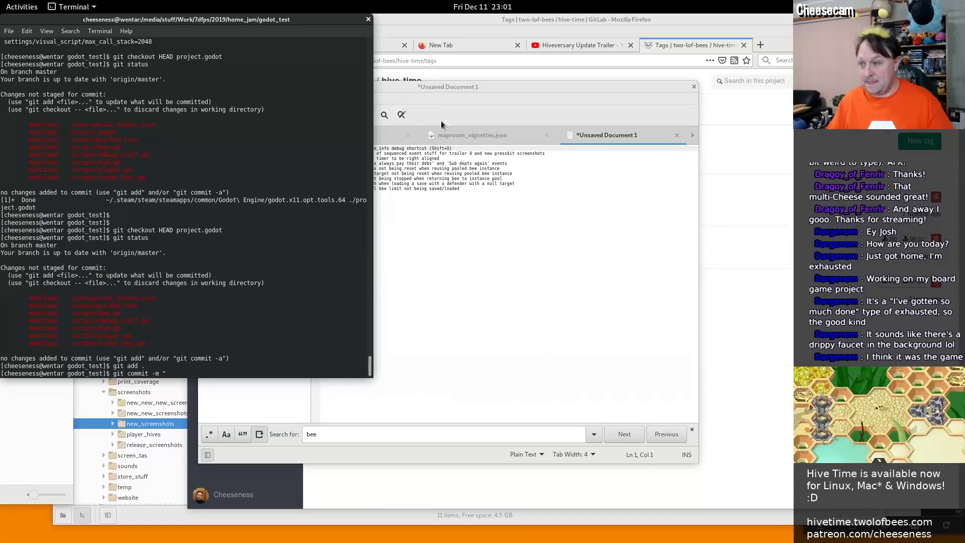
Insert blank lines above the bulleted change notes in the unsaved text document to make room for a heading
{"action": "left_click", "coordinate": [438, 207]}
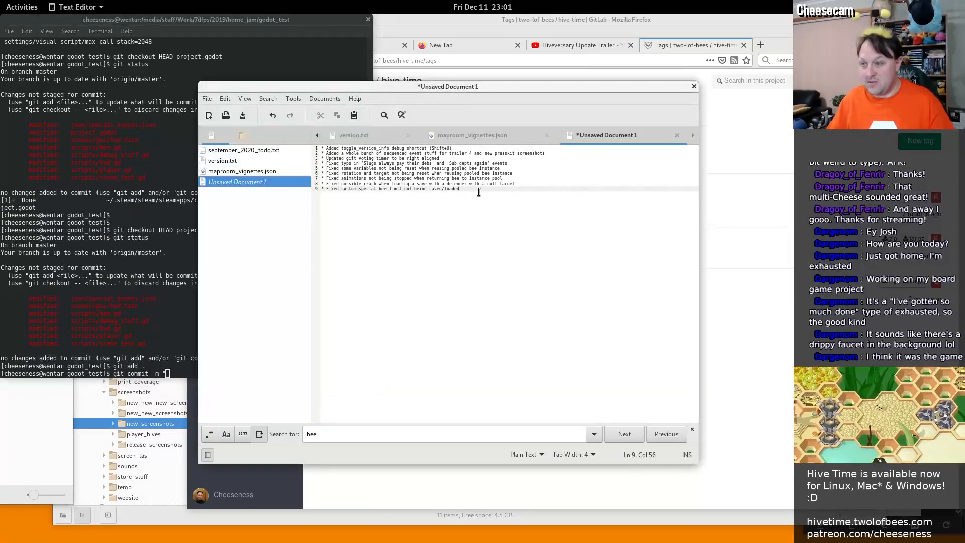
{"action": "left_click_drag", "start_coordinate": [478, 193], "coordinate": [252, 89]}
{"action": "key", "text": "Left"}
{"action": "key", "text": "Return"}
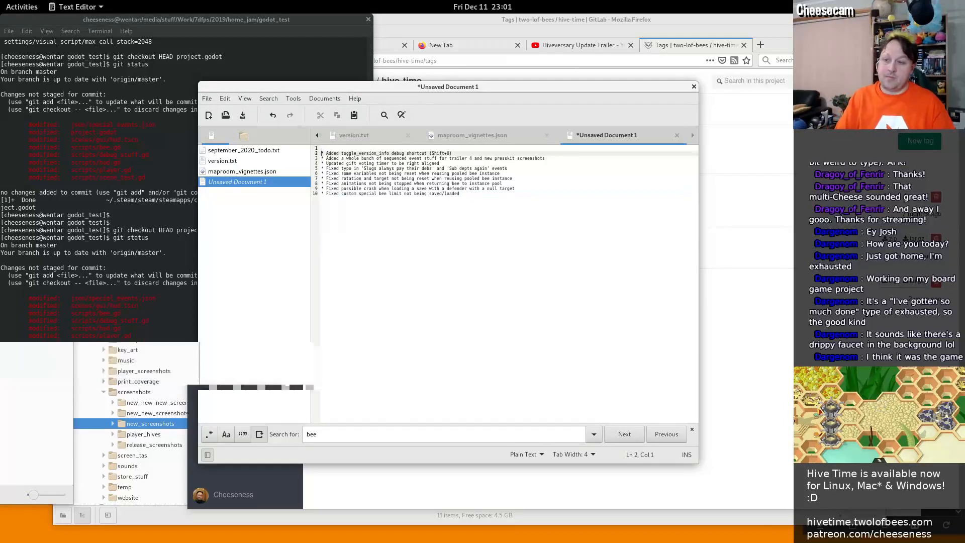
{"action": "key", "text": "Return"}
{"action": "key", "text": "Up"}
{"action": "key", "text": "Up"}
{"action": "key", "text": "Return"}
{"action": "key", "text": "Up"}
Write the summary line "Last minute Hiveversary Update tweaks and fixes." above the change notes
{"action": "type", "text": "Last m"}
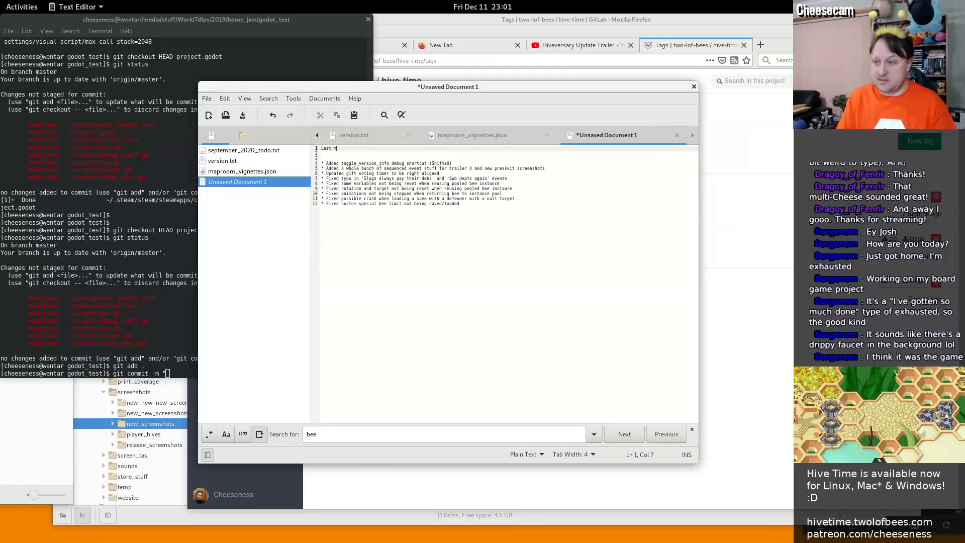
{"action": "type", "text": "inute "}
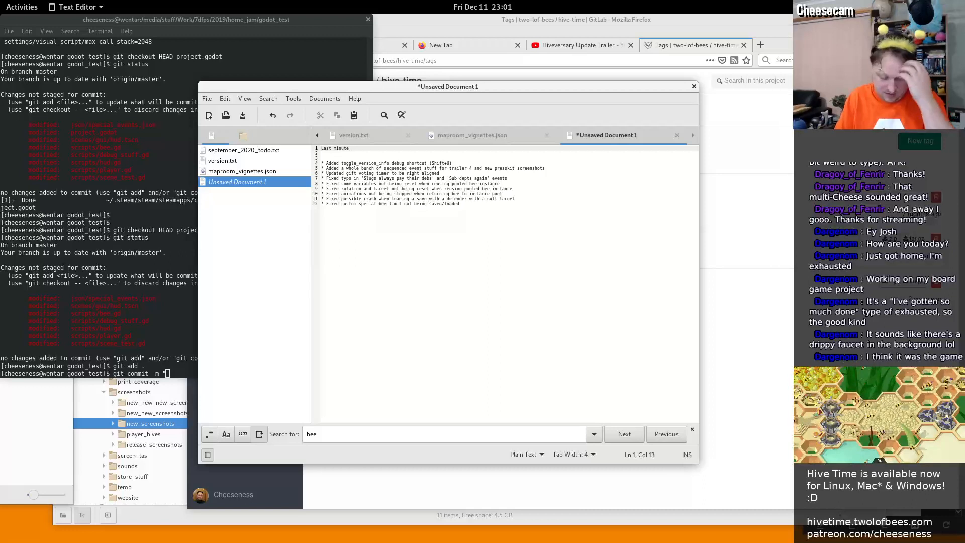
{"action": "type", "text": "Hiver"}
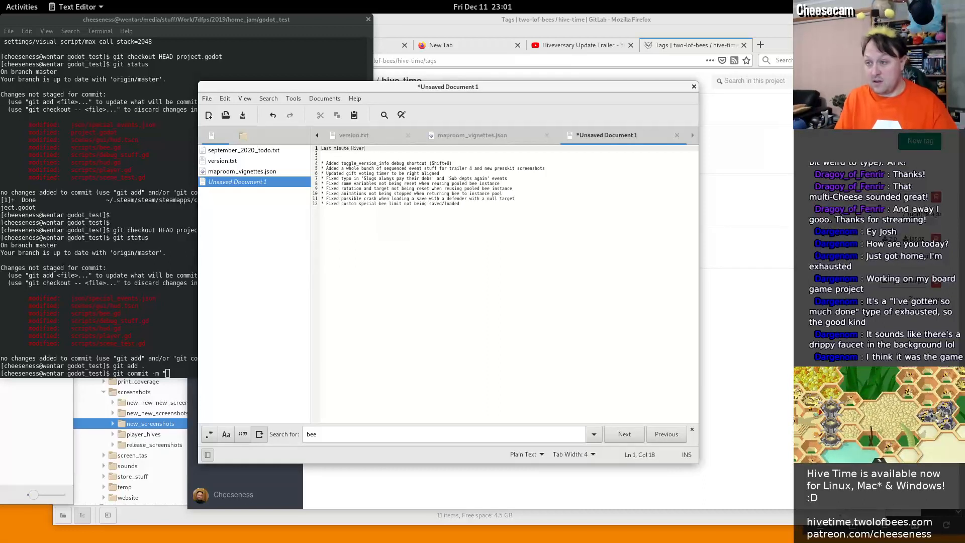
{"action": "key", "text": "BackSpace"}
{"action": "type", "text": "versary Up"}
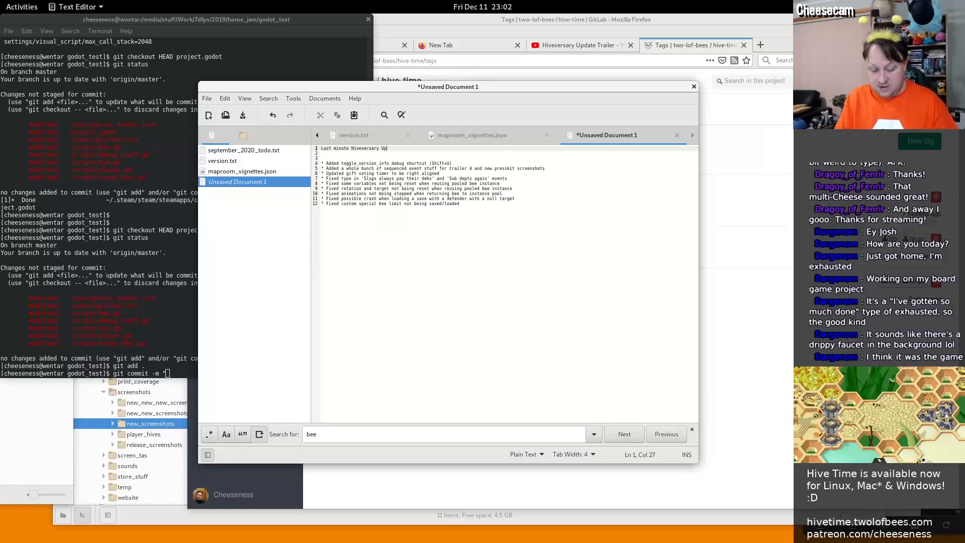
{"action": "type", "text": "date tweaks and fi"}
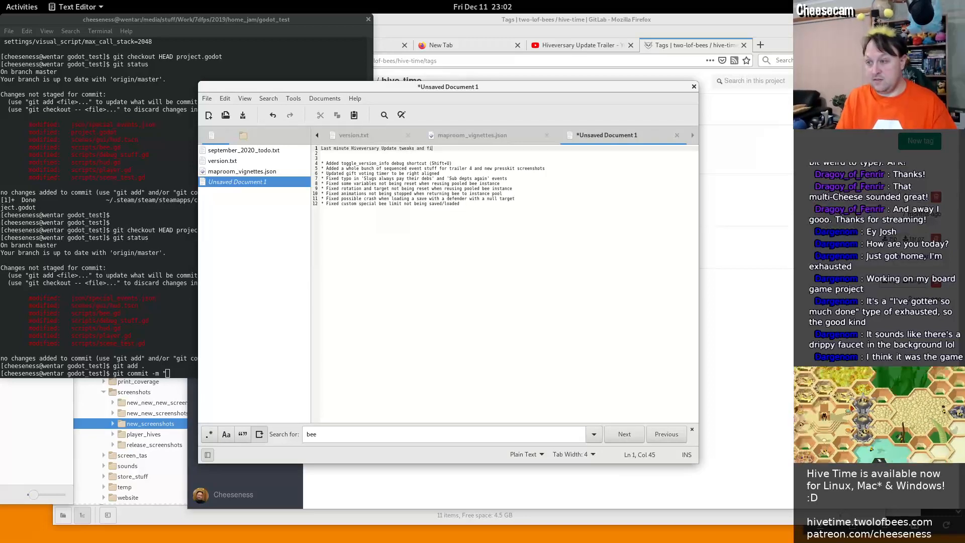
{"action": "type", "text": "xes."}
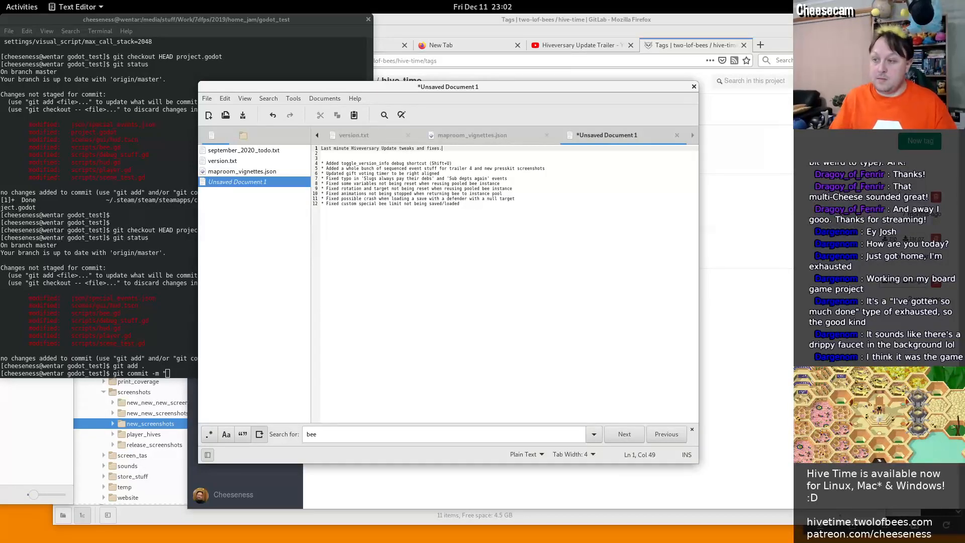
Extend the summary line of the change notes with "More trailer 4 stuff"
{"action": "key", "text": "ctrl+a"}
{"action": "left_click", "coordinate": [142, 303]}
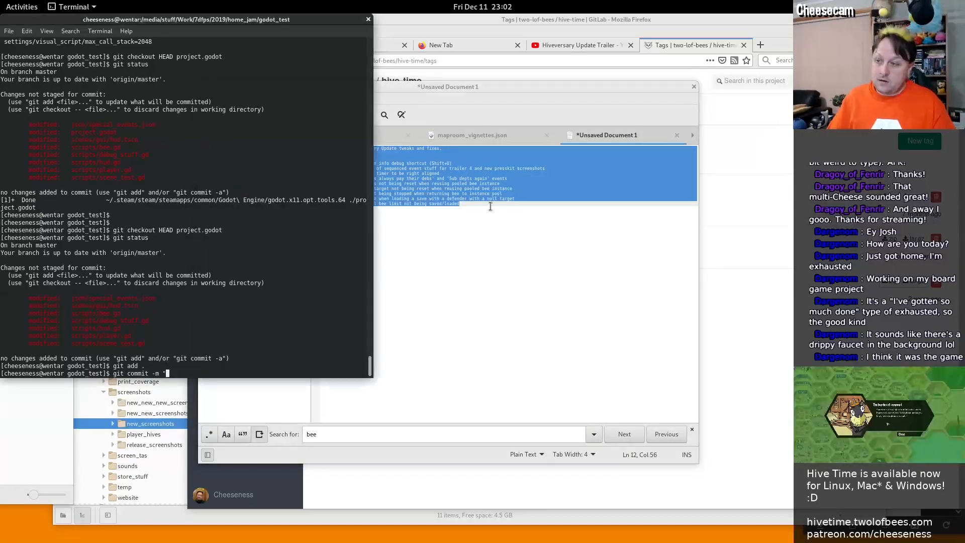
{"action": "left_click", "coordinate": [501, 151]}
{"action": "key", "text": "Up"}
{"action": "key", "text": "End"}
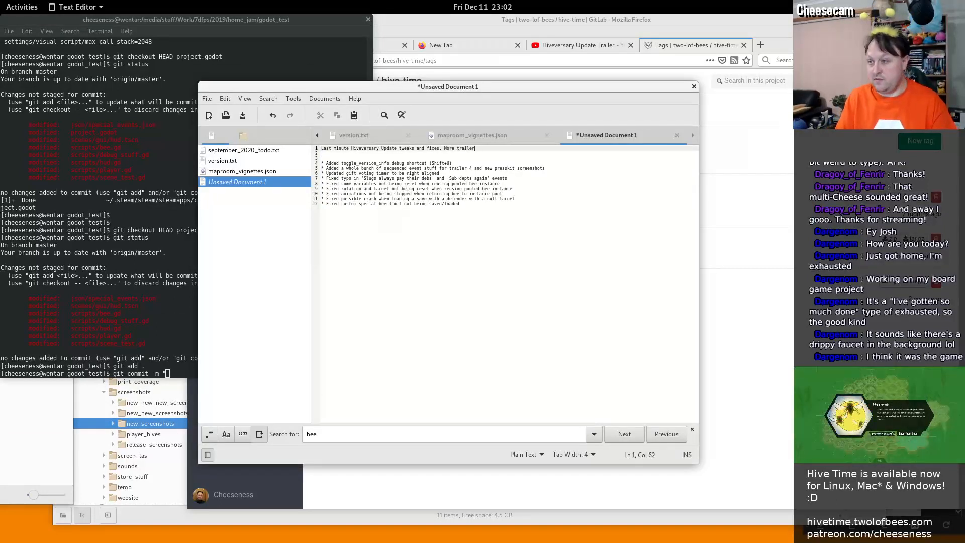
Copy the complete change notes into the open git commit message in the terminal, close the quote and run the commit
{"action": "key", "text": "ctrl+a"}
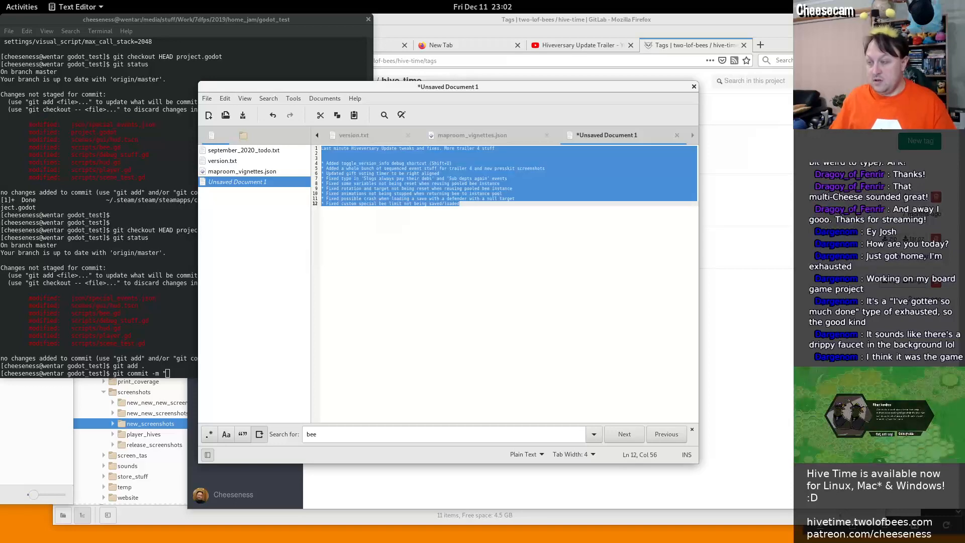
{"action": "left_click", "coordinate": [144, 315]}
{"action": "type", "text": "Last minute Hiveversary Update tweaks and fixes. More trailer 4 stuff   * Added toggle_version_info debug shortcut (Shift+U) * Added a whole bunch of sequenced event stuff for trailer 4 and new presskit screenshots * Updated gift voting timer to be right aligned * Fixed typo in 'Slugs always pay their debts' and 'Sub depts again' events * Fixed some variables not being reset when reusing pooled bee instance * Fixed rotation and target not being reset when reusing pooled bee instance * Fixed animations not being stopped when returning bee to instance pool * Fixed possible crash when loading a save with a defender with a null target * Fixed custom special bee limit not being saved/loaded"}
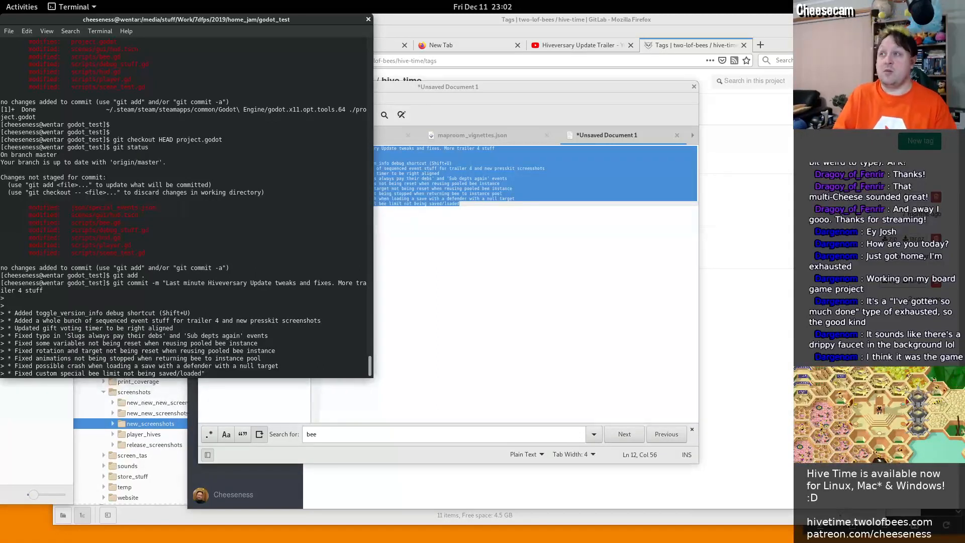
{"action": "key", "text": "Return"}
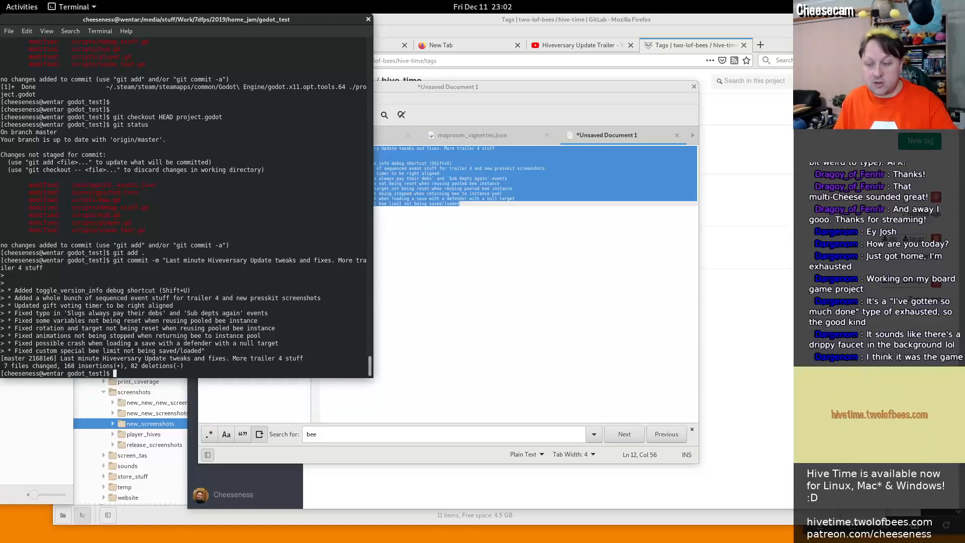
Push the commit with git push, entering the password to unlock the private key
{"action": "key", "text": "Return"}
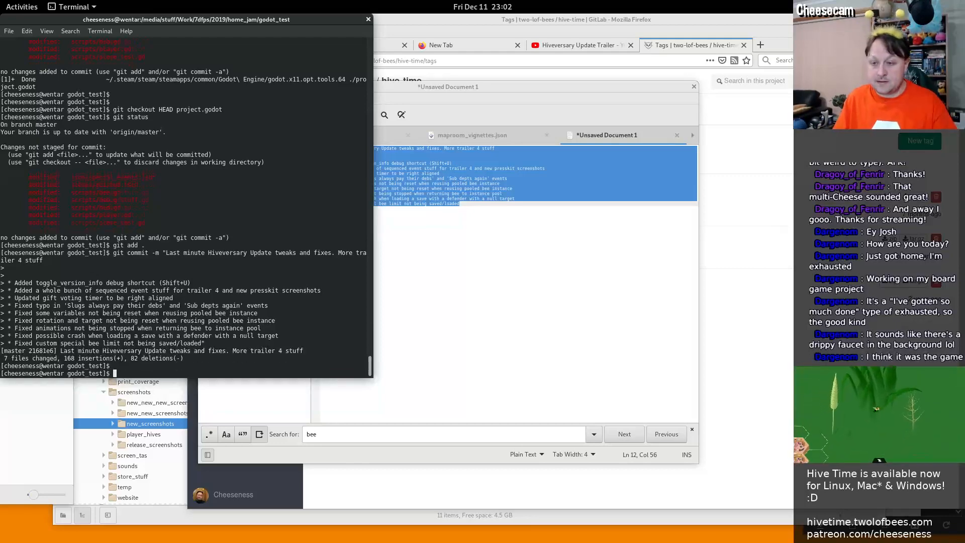
{"action": "key", "text": "Return"}
{"action": "type", "text": "git push"}
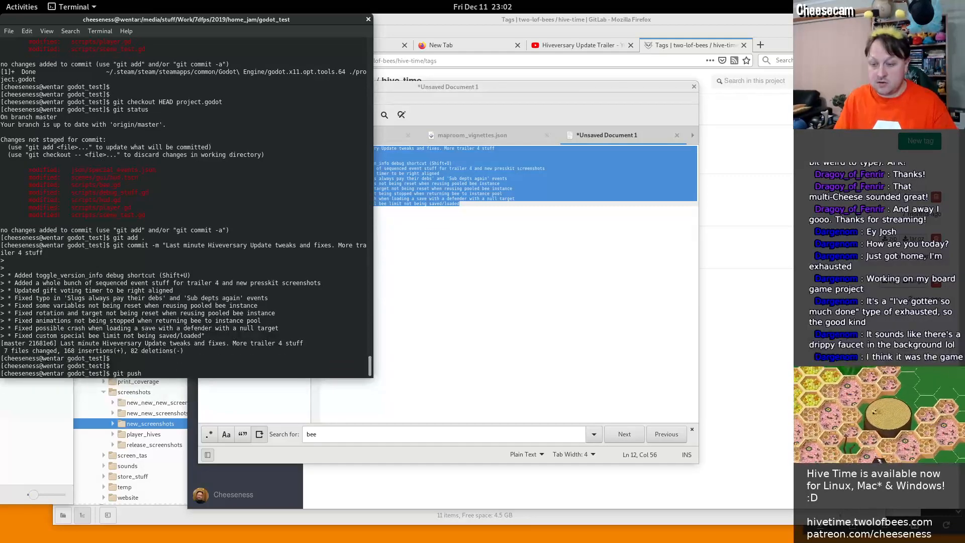
{"action": "key", "text": "Return"}
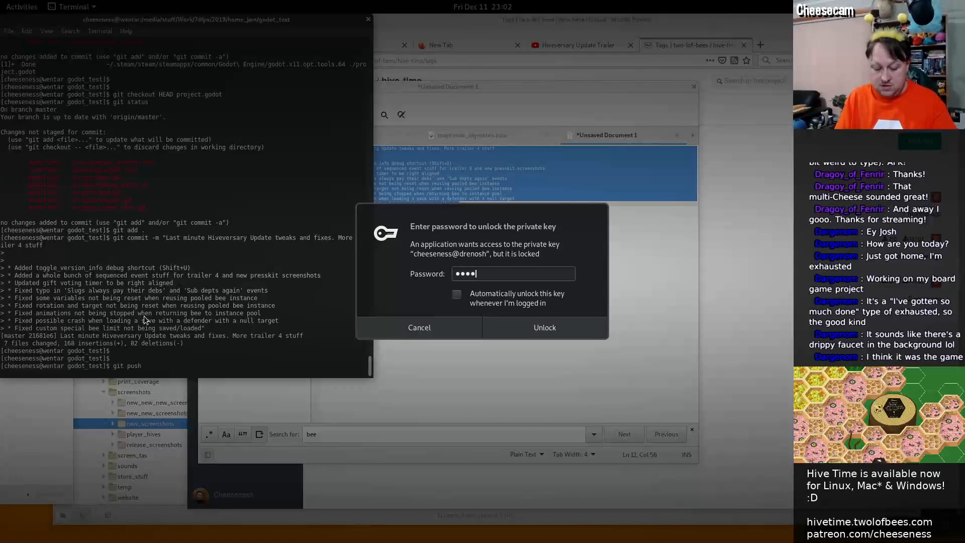
{"action": "key", "text": "Return"}
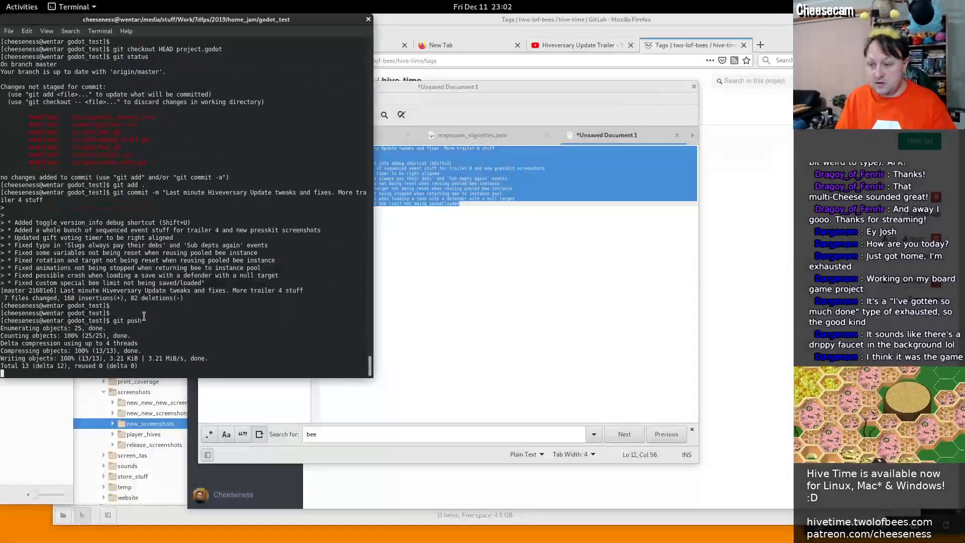
Push the tags with git push --tags and check the version string with git describe
{"action": "type", "text": "git push --tags"}
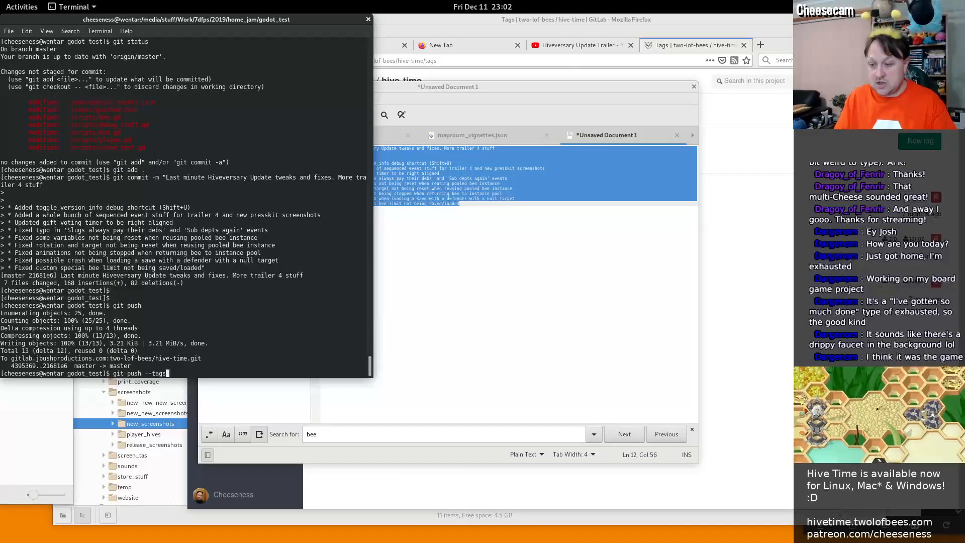
{"action": "key", "text": "Return"}
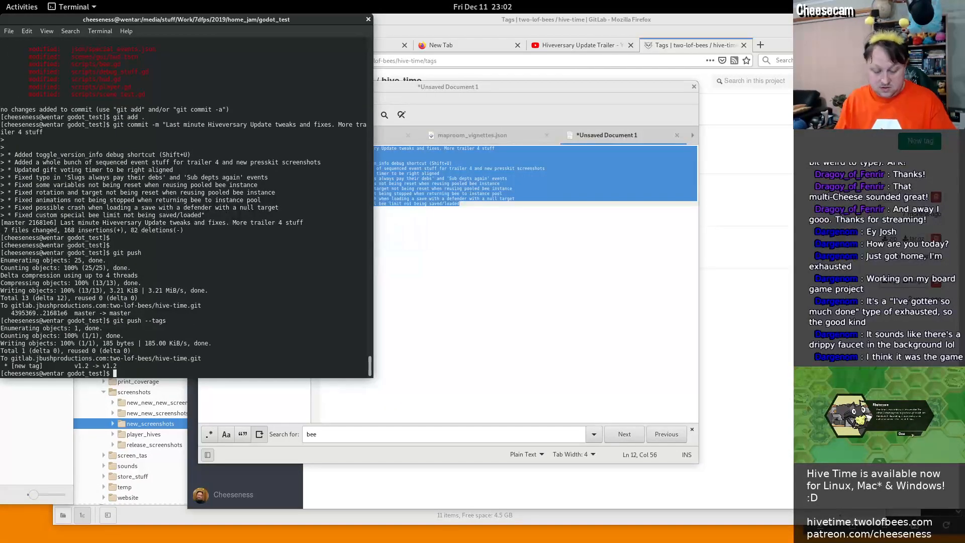
{"action": "type", "text": "git describe"}
{"action": "key", "text": "Return"}
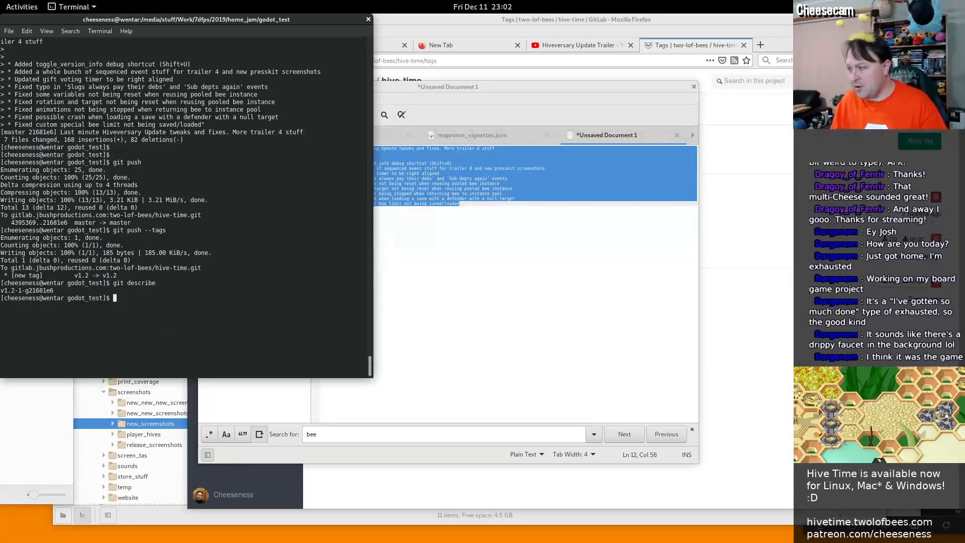
Switch to Firefox and reload the hive-time repository's GitLab tags page
{"action": "left_click", "coordinate": [713, 299]}
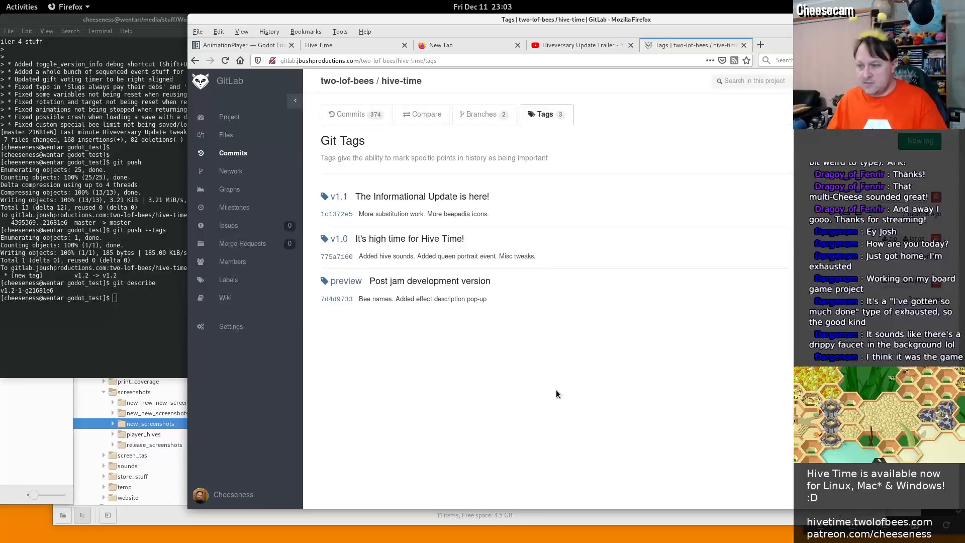
{"action": "key", "text": "ctrl+shift+y"}
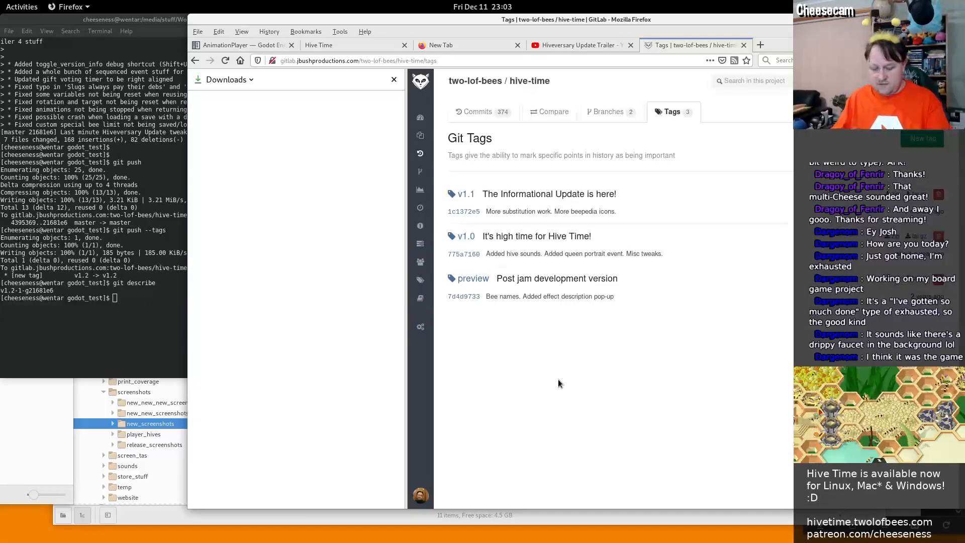
{"action": "key", "text": "F3"}
{"action": "key", "text": "F2"}
{"action": "key", "text": "F5"}
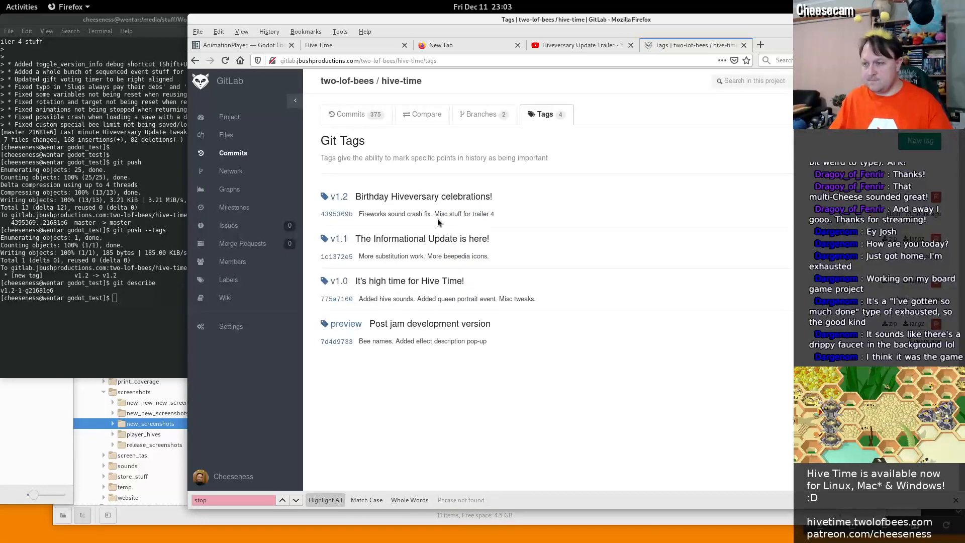
Return to the terminal and examine the git describe output, highlighting its commit count and commit hash
{"action": "left_click", "coordinate": [134, 317]}
{"action": "double_click", "coordinate": [30, 291]}
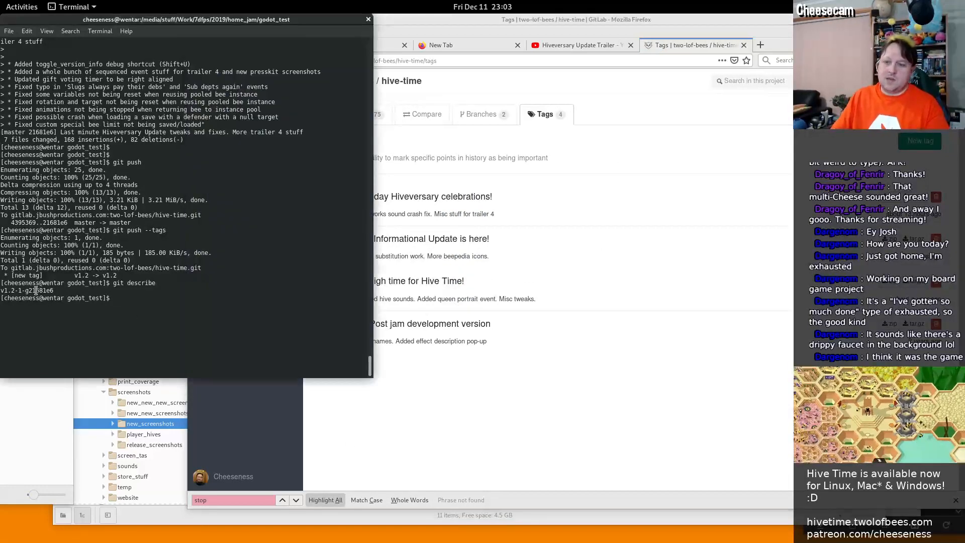
{"action": "left_click", "coordinate": [18, 290]}
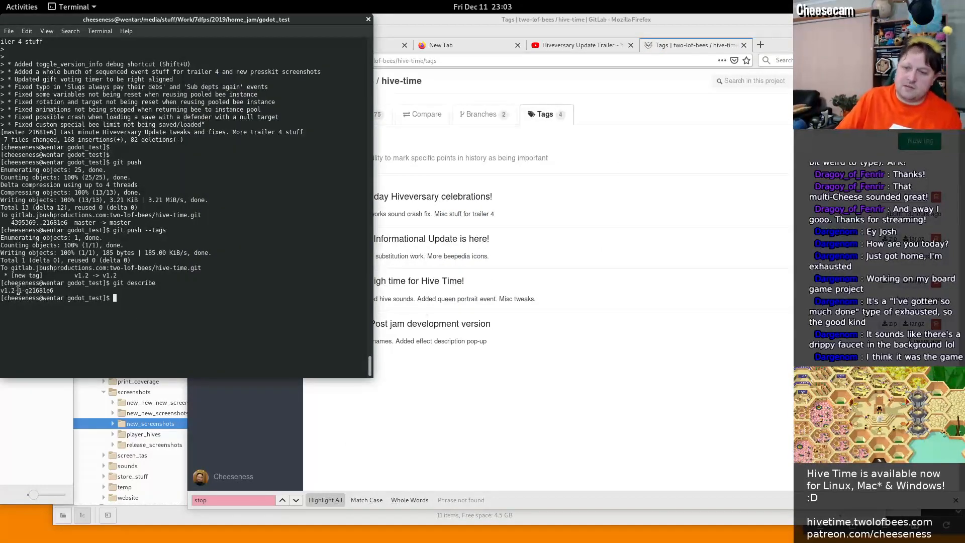
{"action": "mouse_move", "coordinate": [16, 290]}
{"action": "left_mouse_down"}
{"action": "mouse_move", "coordinate": [62, 296]}
{"action": "mouse_move", "coordinate": [27, 290]}
{"action": "left_mouse_up"}
{"action": "left_click", "coordinate": [18, 292]}
{"action": "left_click", "coordinate": [51, 291]}
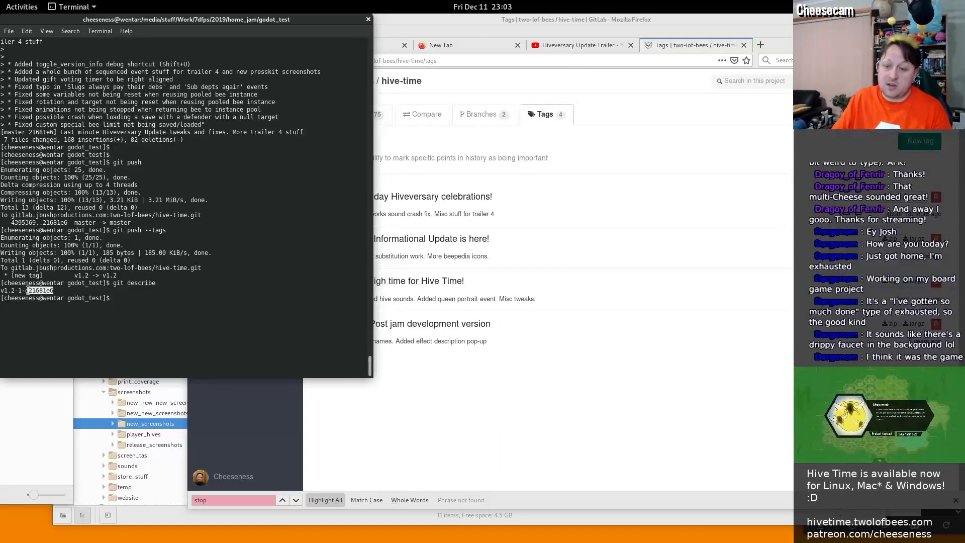
{"action": "left_click", "coordinate": [152, 341]}
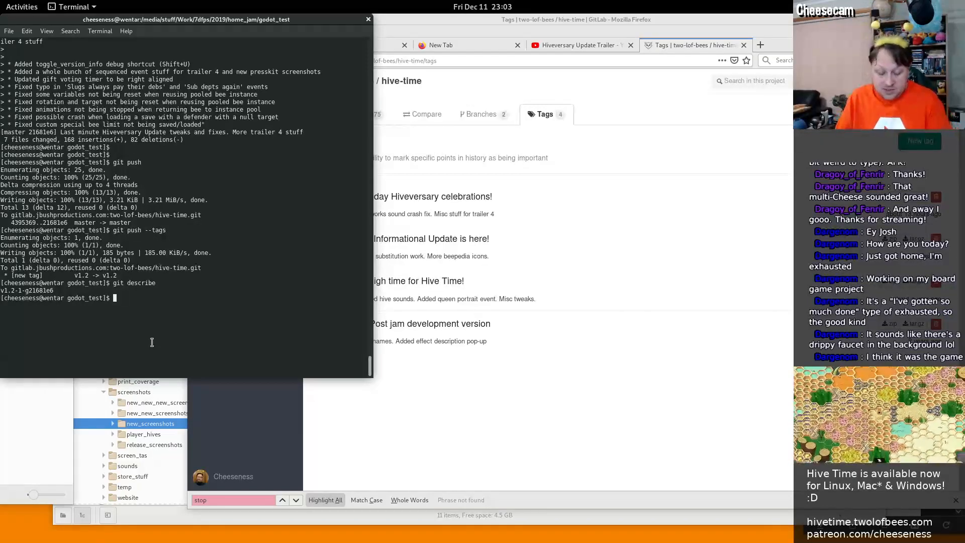
Find the earlier build command in the terminal history by searching for "build" and run it
{"action": "key", "text": "ctrl+r"}
{"action": "type", "text": "build"}
{"action": "key", "text": "End"}
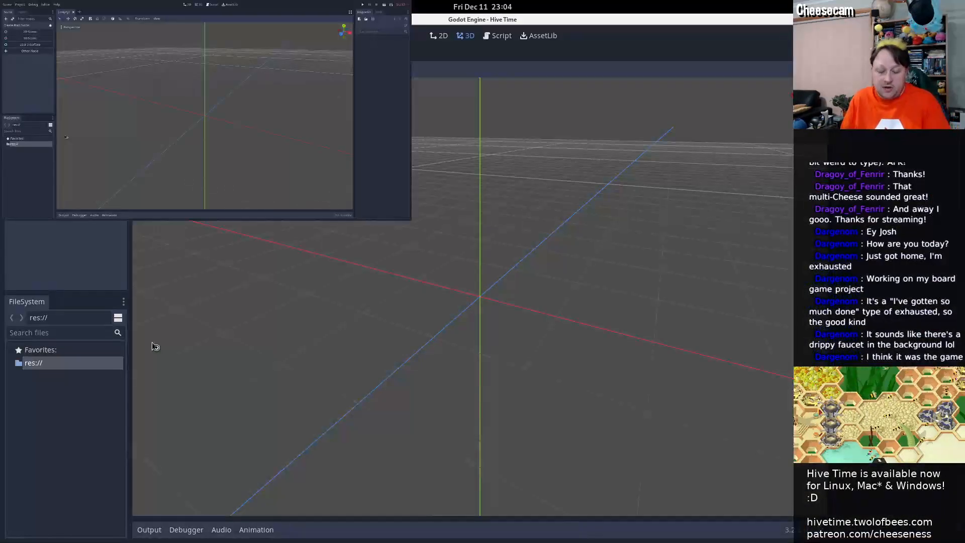
Switch from the Godot window to OBS
{"action": "key", "text": "alt+Tab"}
{"action": "key", "text": "alt+Tab"}
{"action": "key", "text": "alt+Tab"}
{"action": "key", "text": "alt+Tab"}
{"action": "key", "text": "alt+Tab"}
{"action": "key", "text": "alt+Tab"}
{"action": "key", "text": "alt+Tab"}
{"action": "key", "text": "alt+Tab"}
{"action": "key", "text": "alt+Tab"}
{"action": "key", "text": "alt+Tab"}
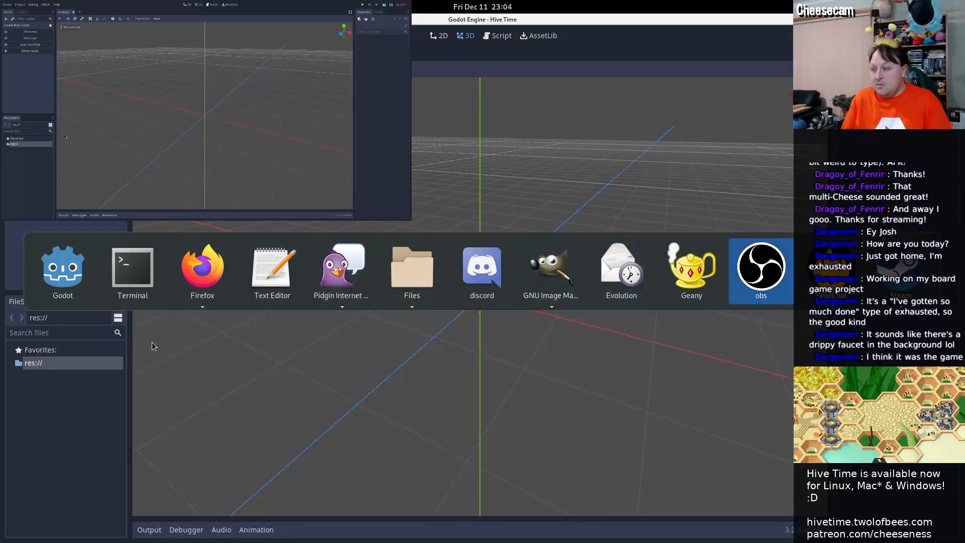
{"action": "key", "text": "alt+Tab"}
{"action": "key", "text": "alt+Tab"}
{"action": "key", "text": "alt+Tab"}
{"action": "key", "text": "alt+Tab"}
{"action": "key", "text": "alt+Tab"}
{"action": "key", "text": "alt+Tab"}
{"action": "key", "text": "alt+Tab"}
{"action": "key", "text": "alt+Tab"}
{"action": "key", "text": "alt+Tab"}
{"action": "key", "text": "alt+Tab"}
{"action": "key", "text": "alt+Tab"}
{"action": "key", "text": "alt+Tab"}
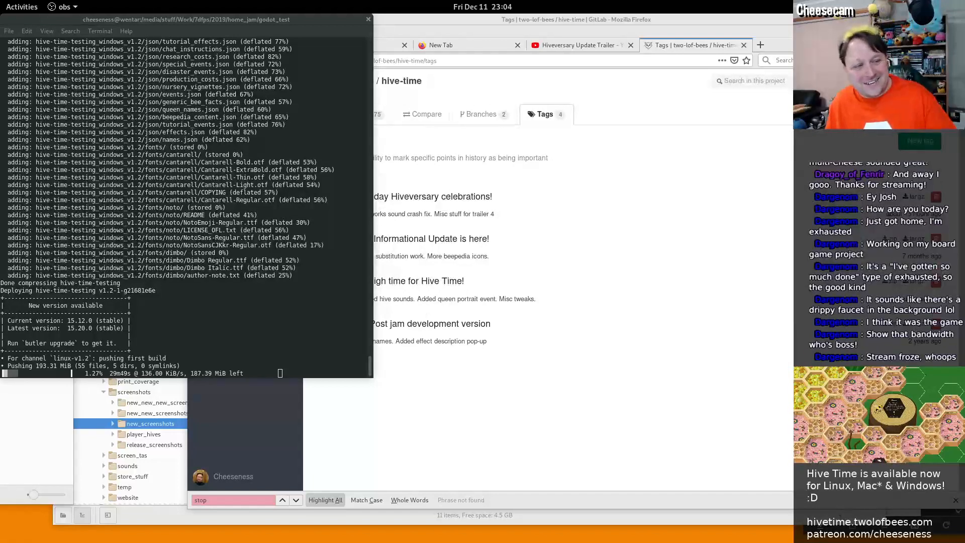
Switch to WildChat while the build upload runs in the terminal
{"action": "key", "text": "alt+Tab"}
{"action": "key", "text": "alt+Tab"}
{"action": "key", "text": "alt+Tab"}
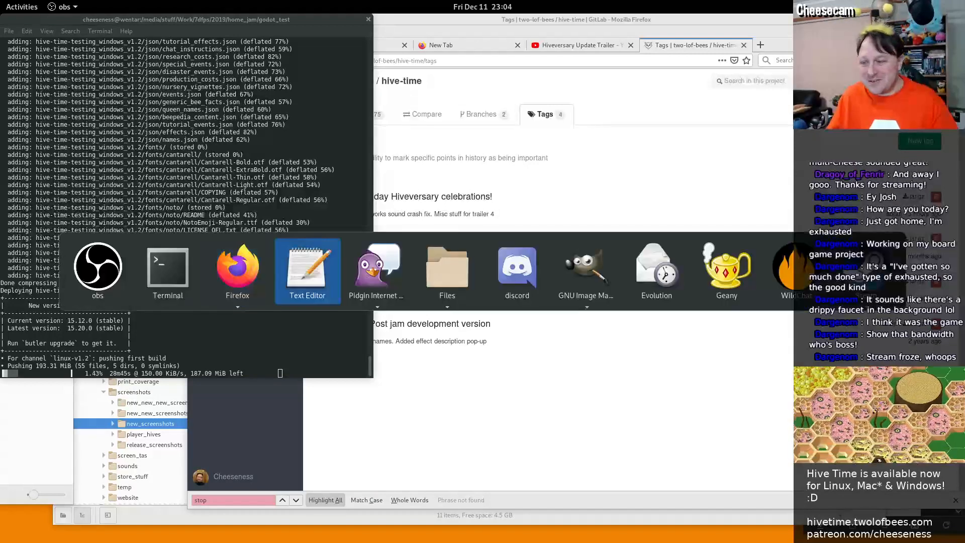
{"action": "key", "text": "alt+shift+Tab"}
{"action": "key", "text": "alt+Tab"}
{"action": "key", "text": "alt+Tab"}
{"action": "key", "text": "alt+Tab"}
{"action": "key", "text": "alt+Tab"}
{"action": "key", "text": "alt+Tab"}
{"action": "key", "text": "alt+Tab"}
{"action": "key", "text": "alt+Tab"}
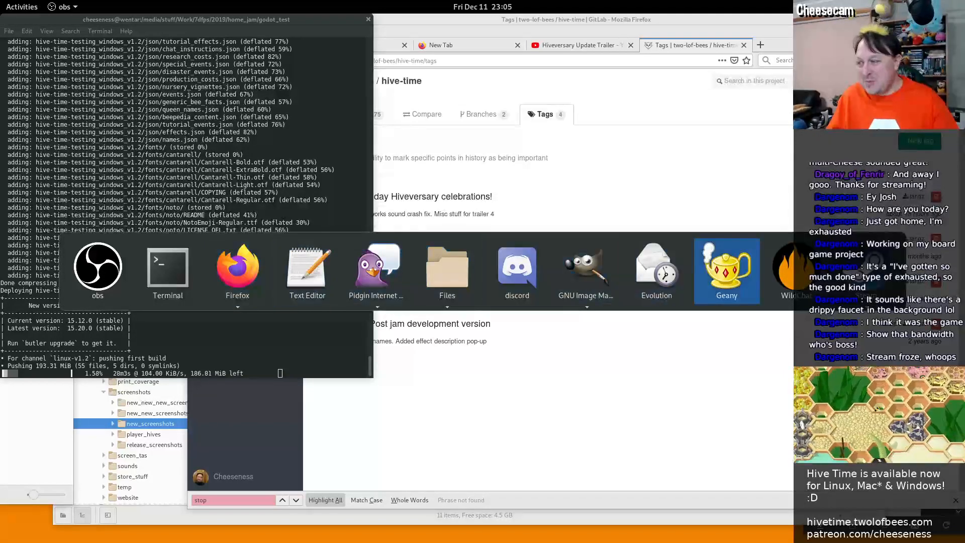
{"action": "key", "text": "alt+Tab"}
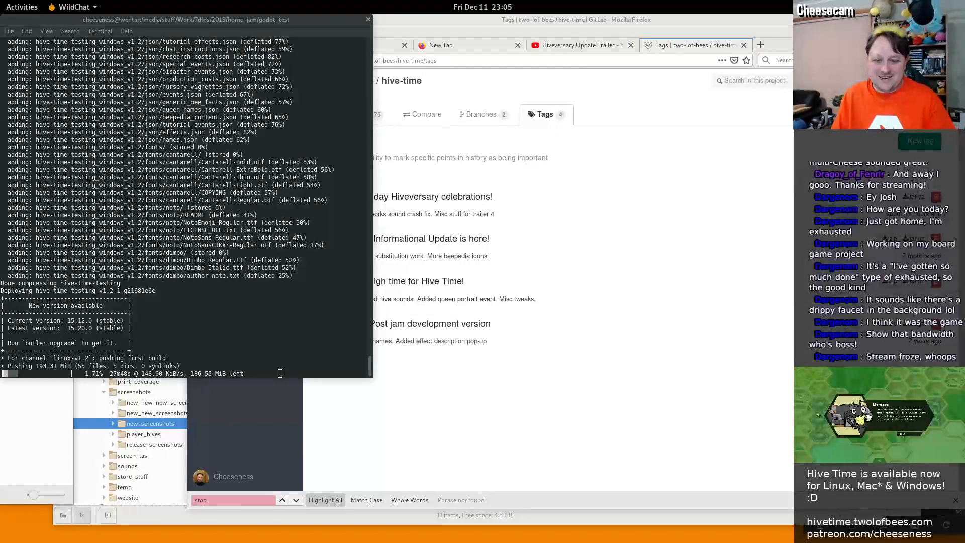